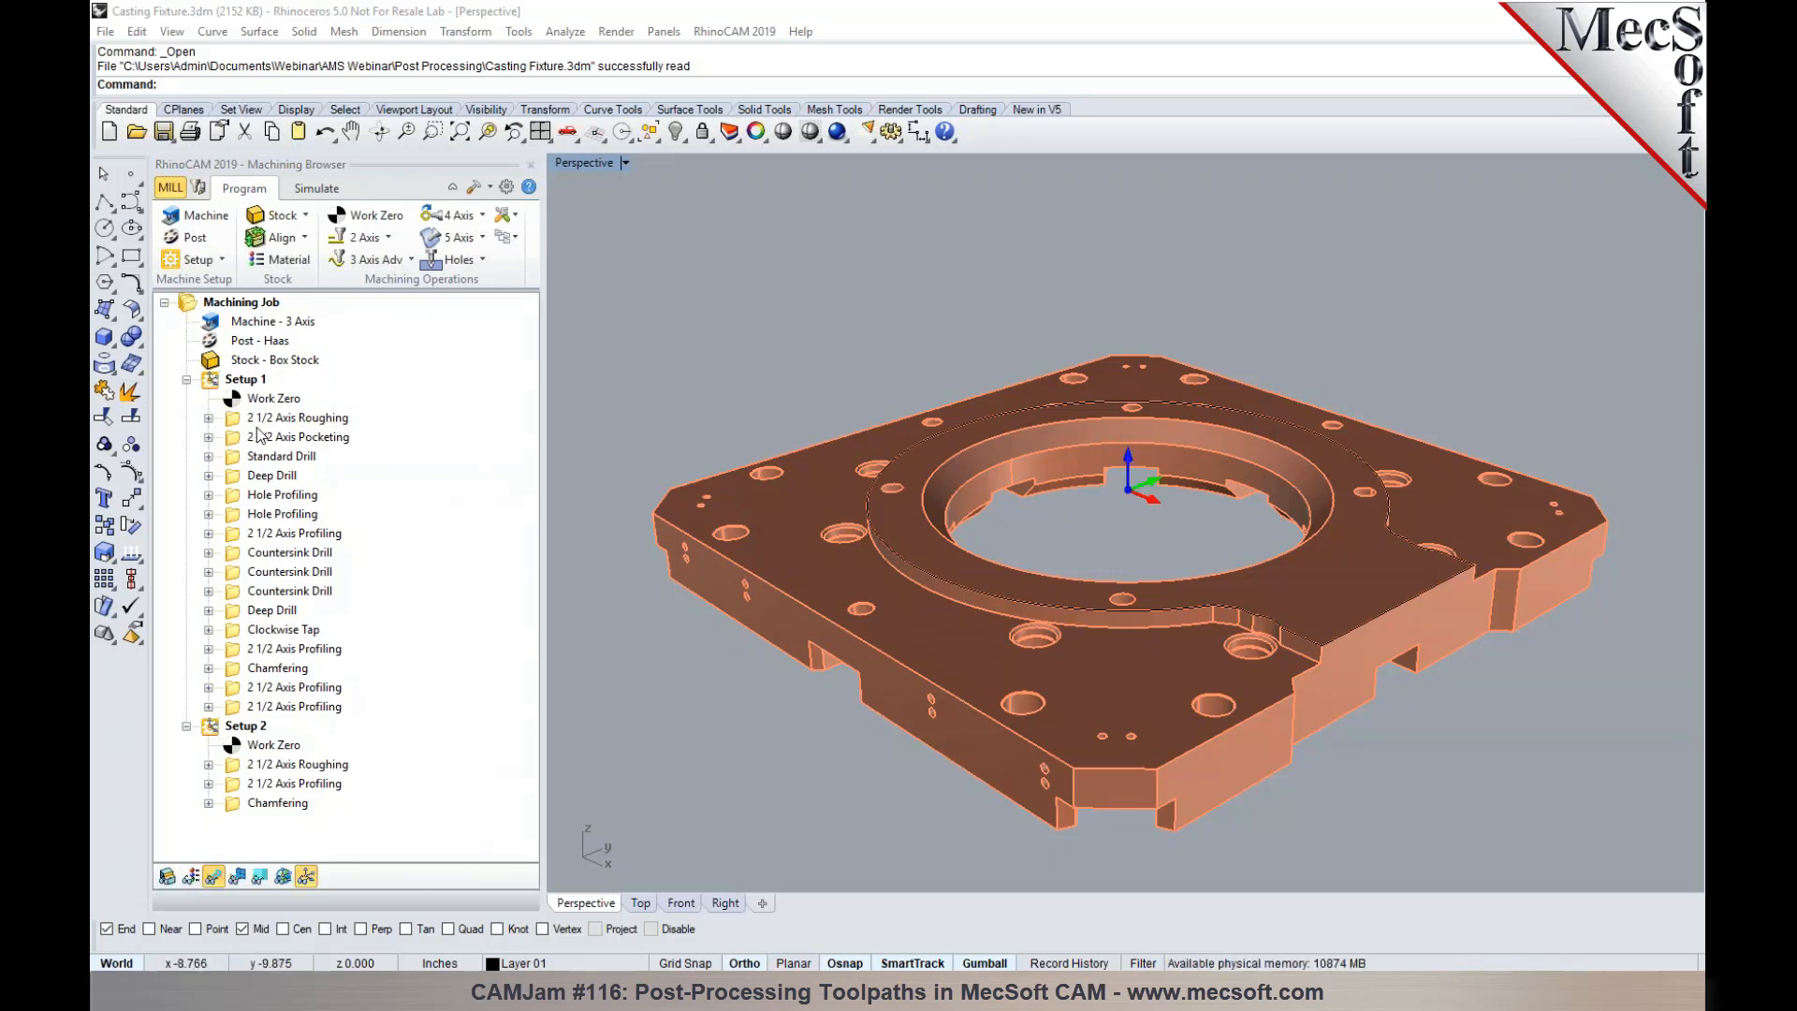
- Review the toolpaths of Setup 1's pocketing, drilling, countersink and clockwise tap operations on the casting fixture
{"action": "left_click", "coordinate": [258, 426]}
{"action": "left_click", "coordinate": [261, 441]}
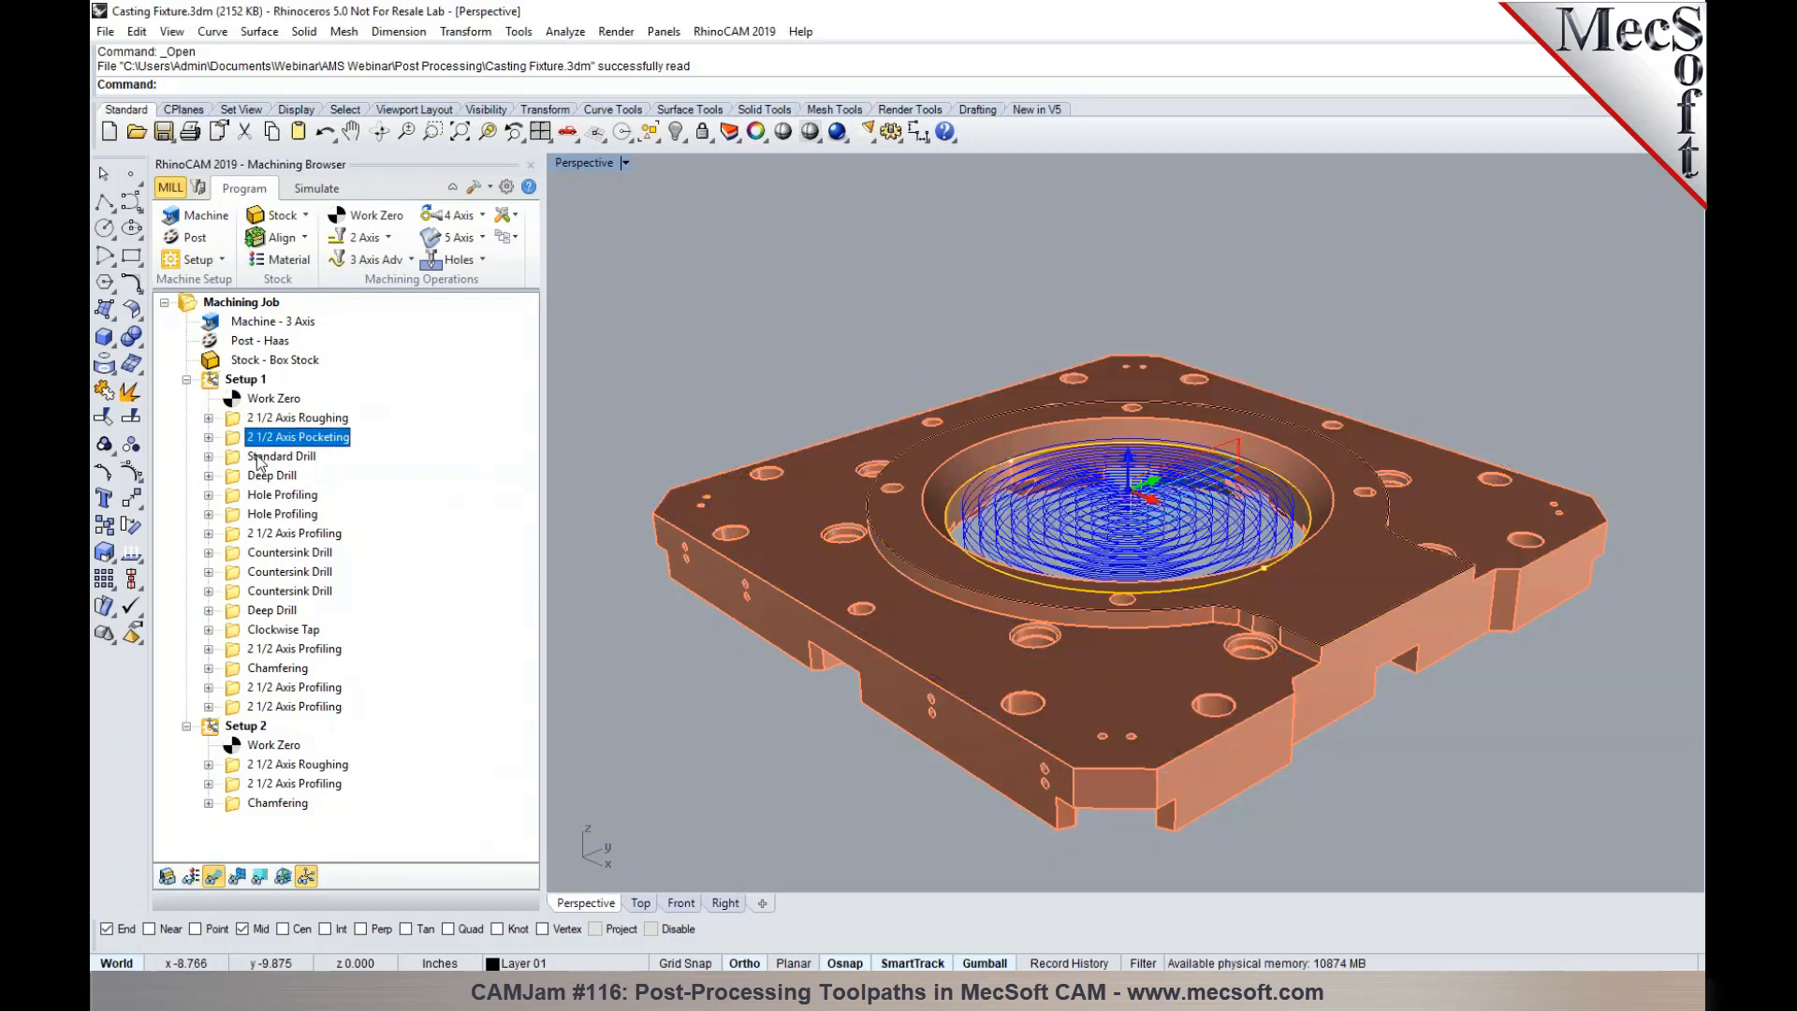
{"action": "left_click", "coordinate": [260, 461]}
{"action": "left_click", "coordinate": [263, 476]}
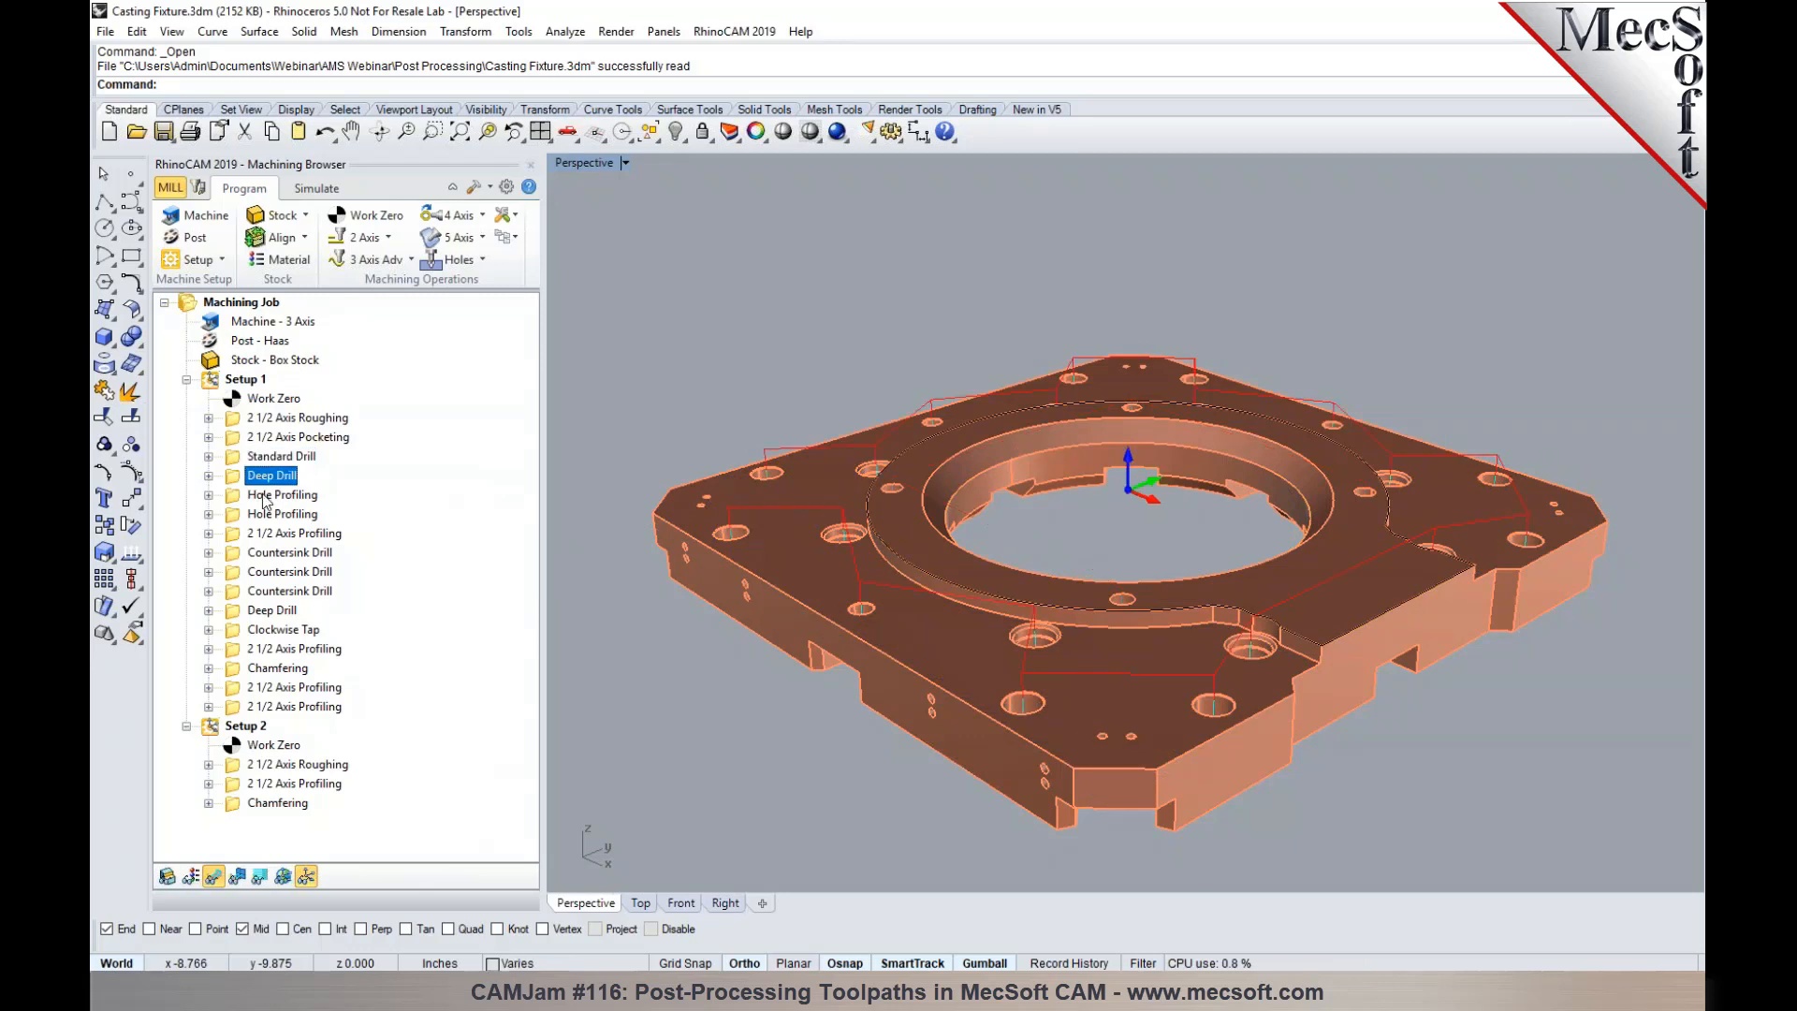
{"action": "left_click", "coordinate": [301, 561]}
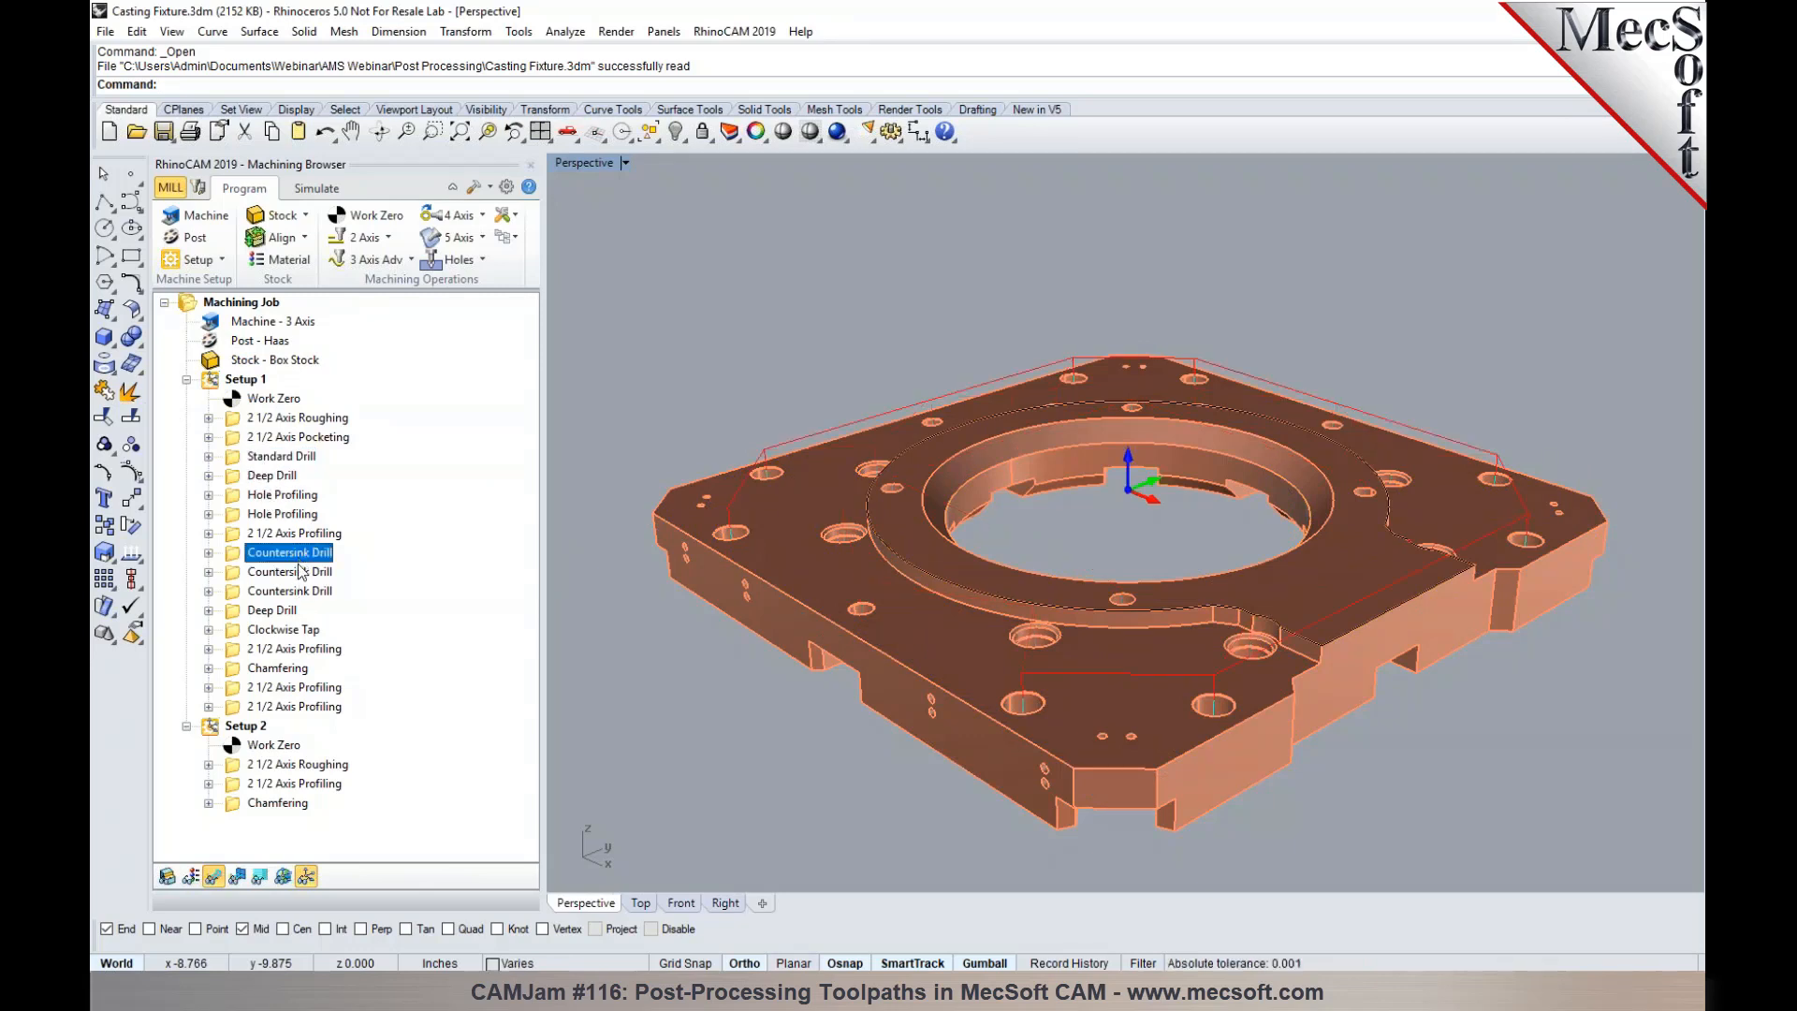
{"action": "left_click", "coordinate": [279, 615]}
{"action": "left_click", "coordinate": [282, 634]}
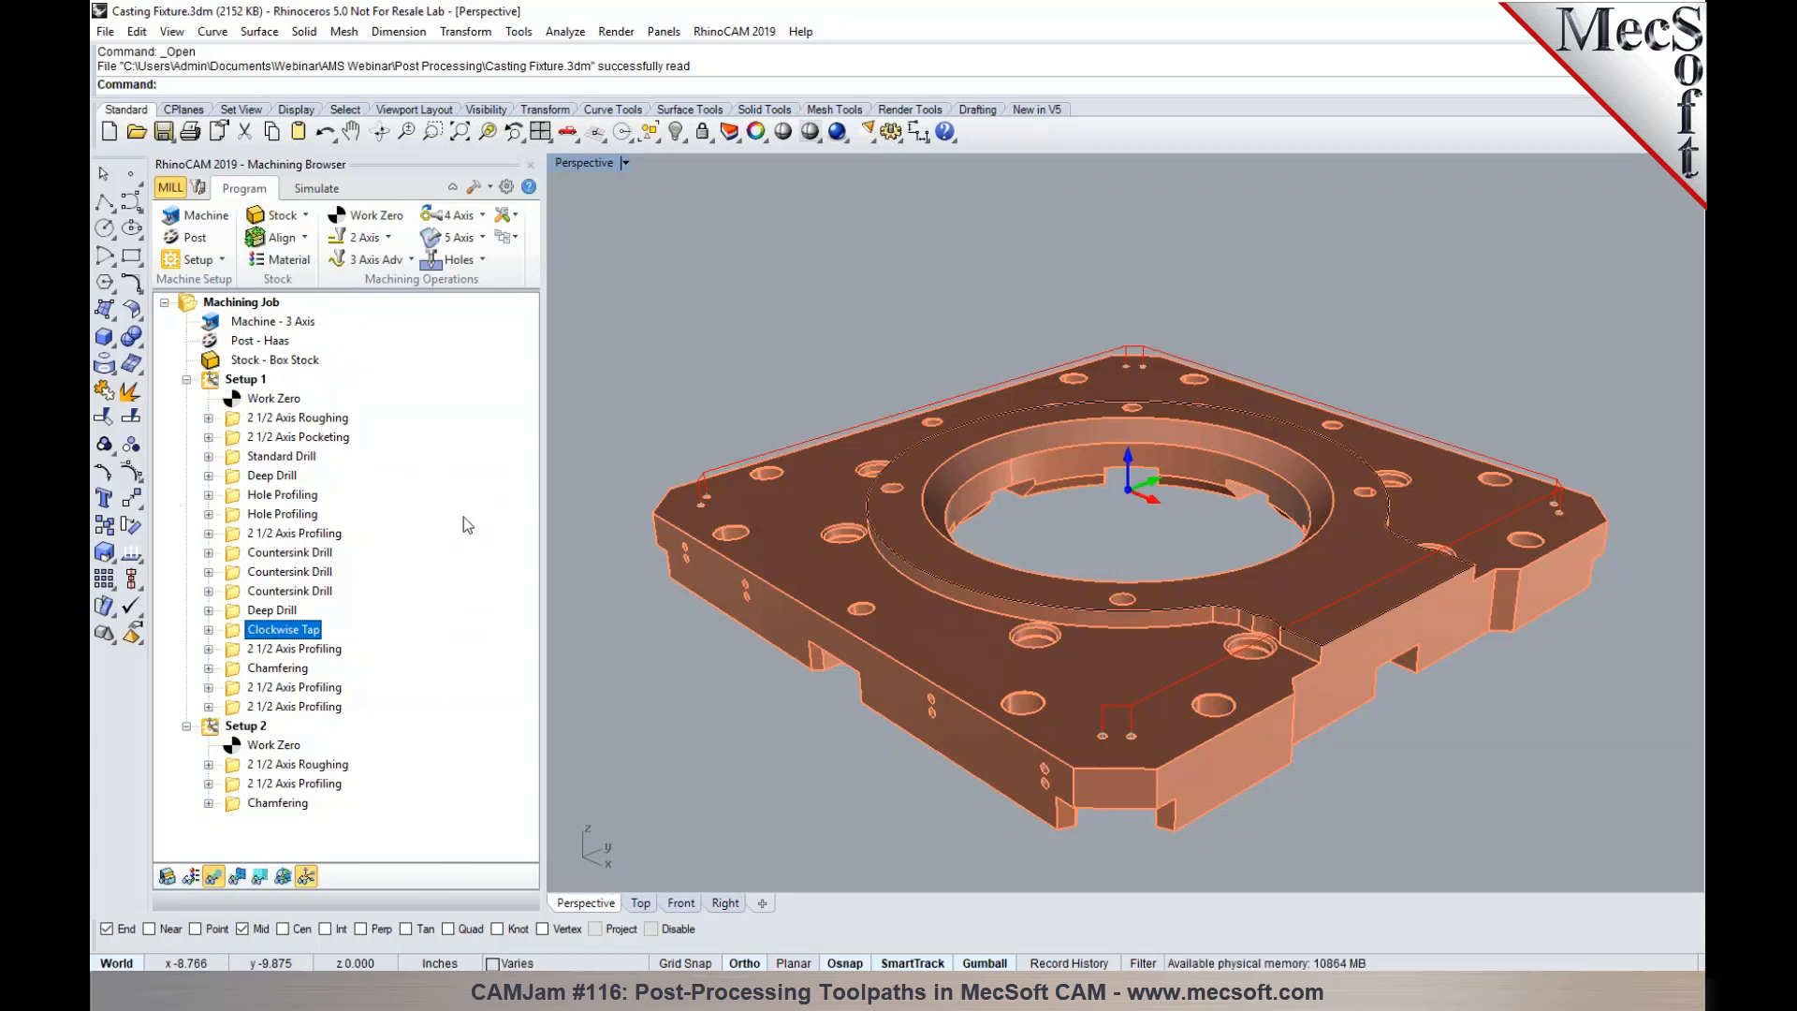
{"action": "left_click", "coordinate": [235, 384]}
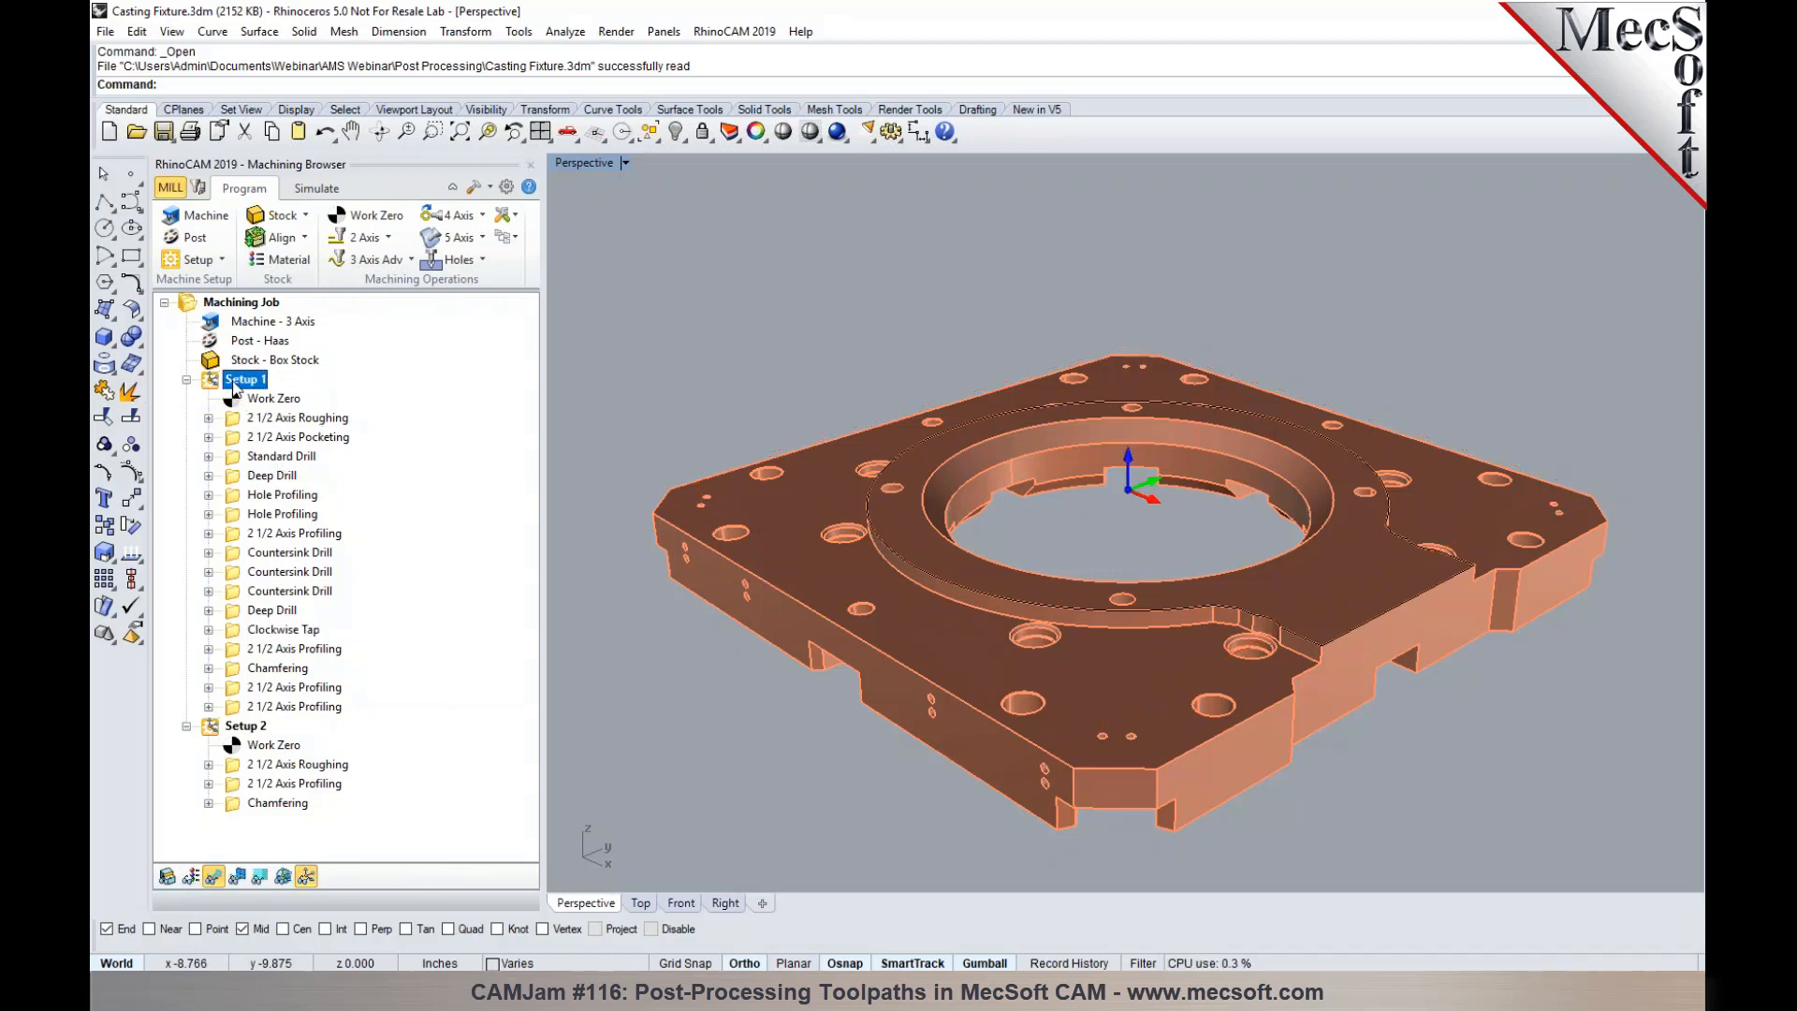
{"action": "right_click", "coordinate": [235, 387]}
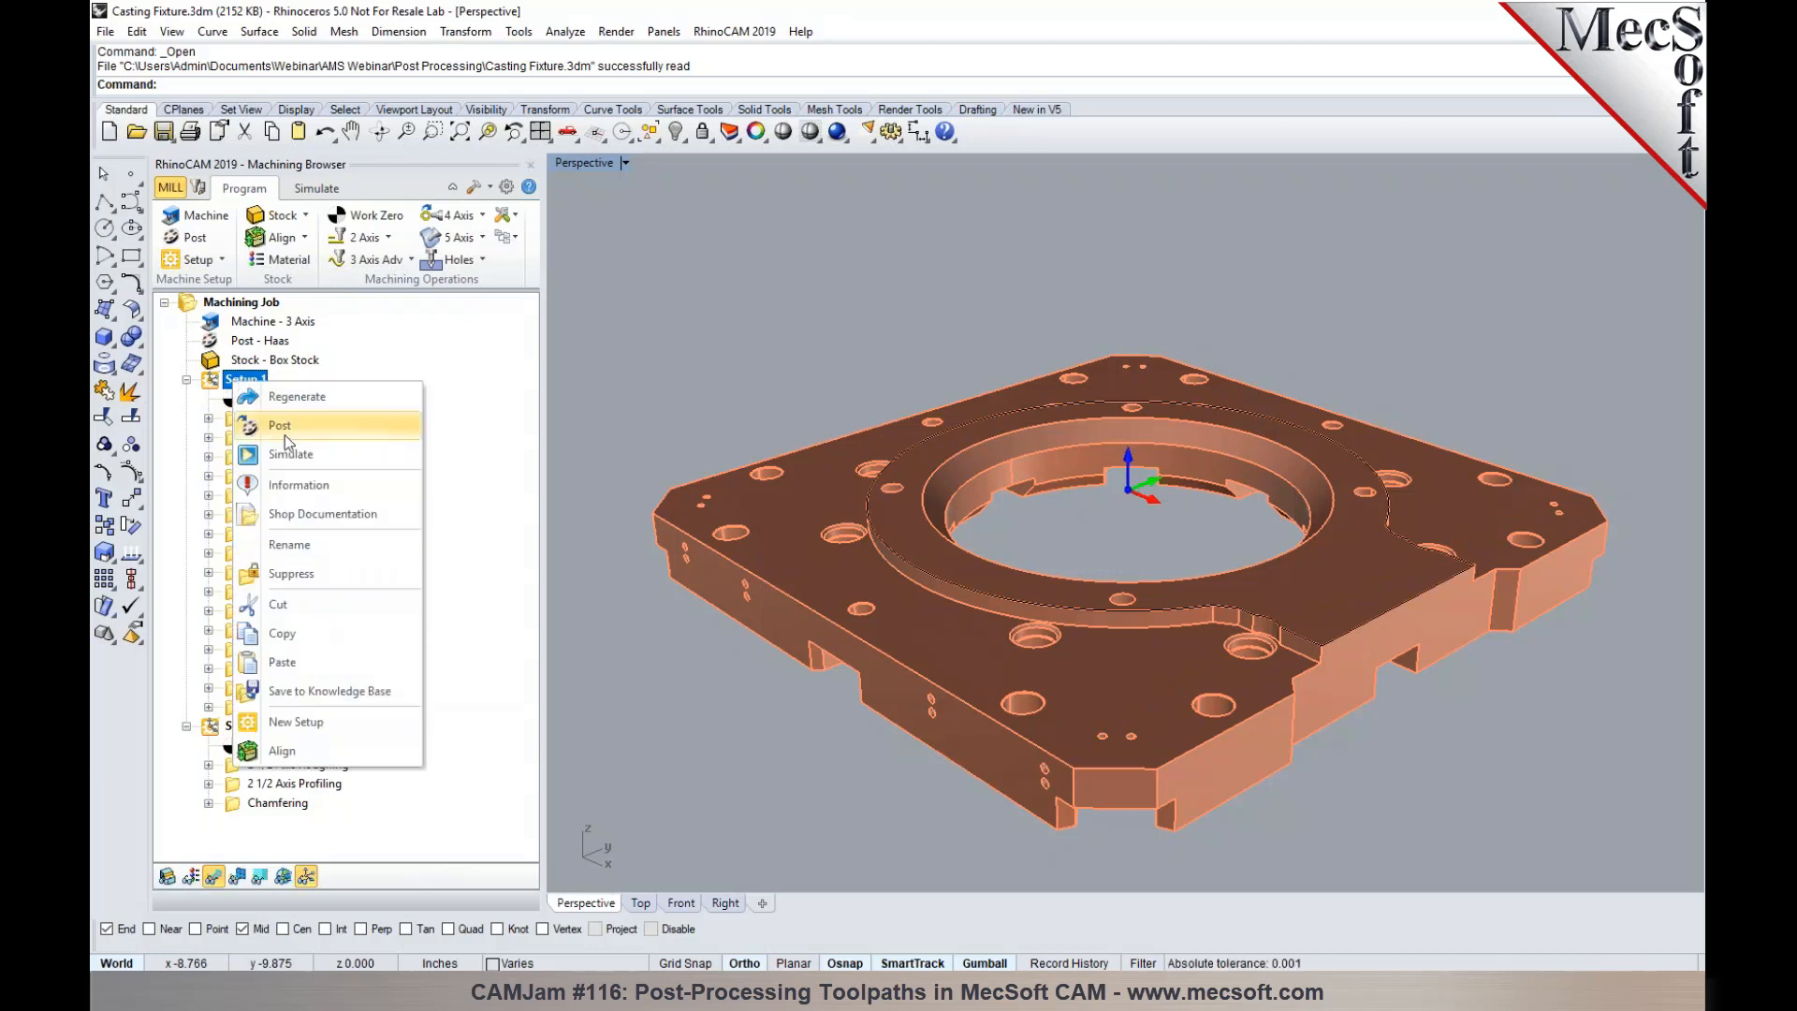
{"action": "left_click", "coordinate": [489, 439]}
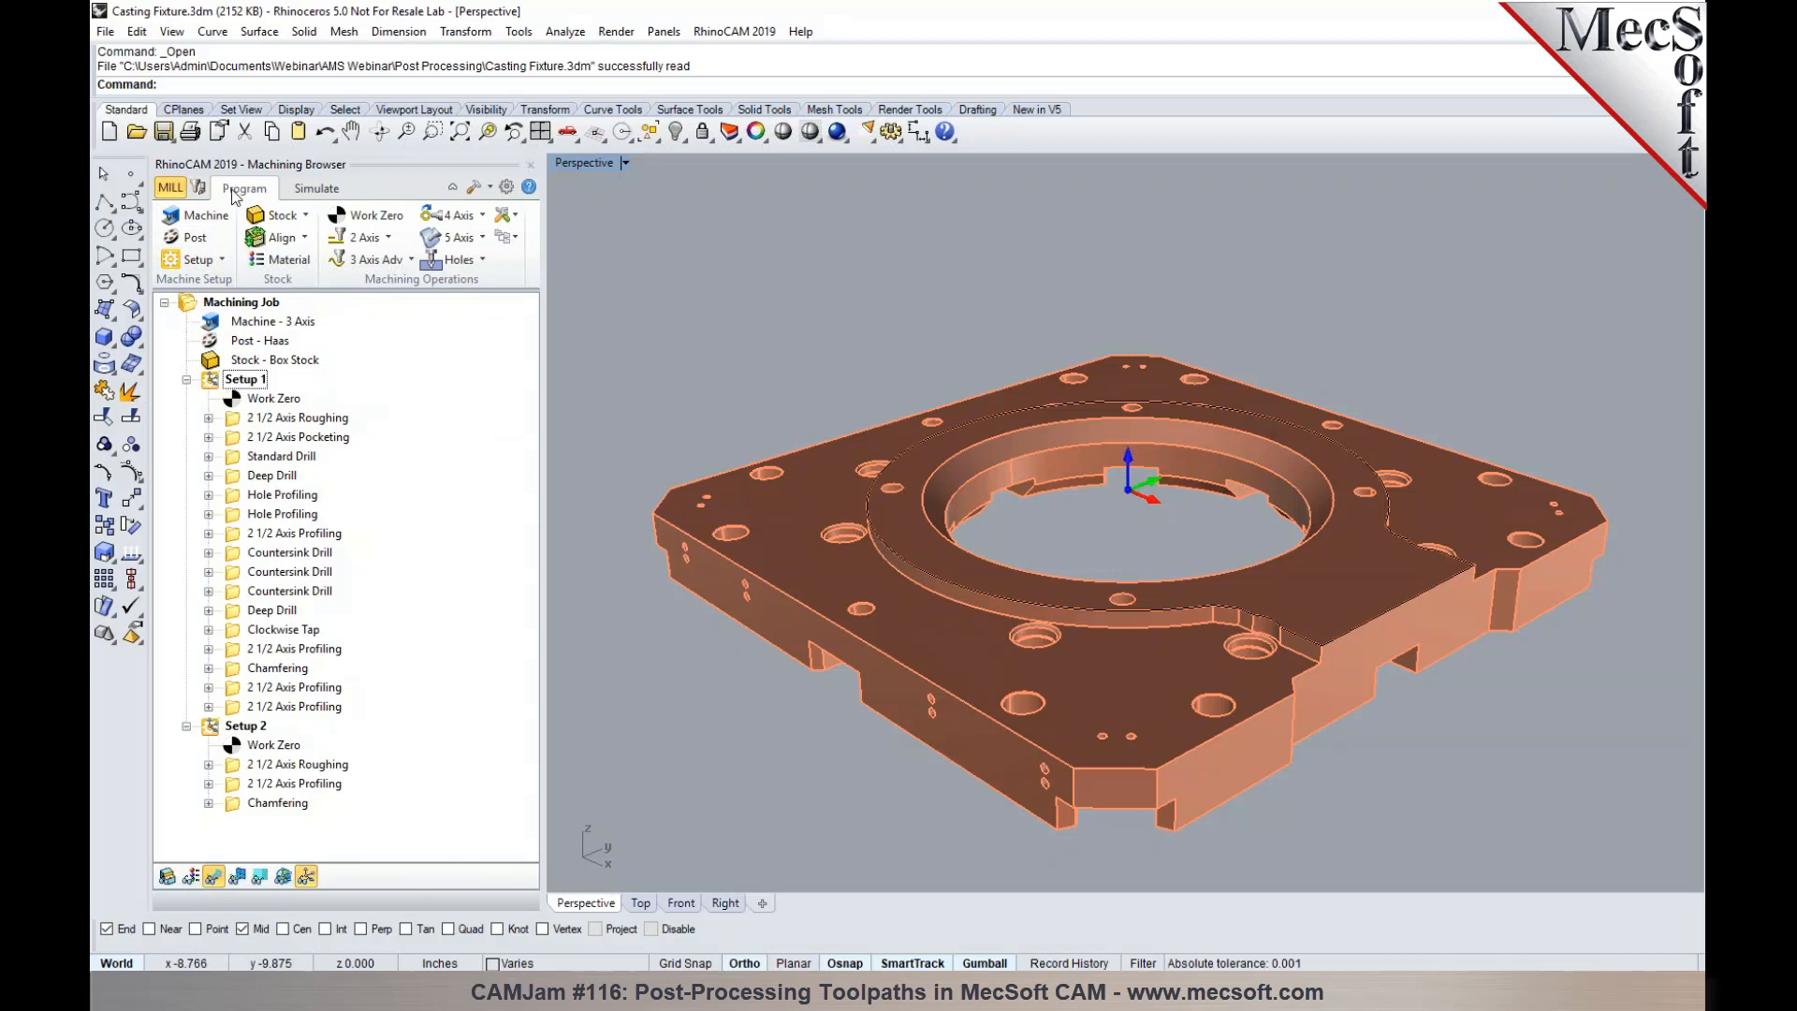
- Examine the post-processor options, including the available post processors, the post files folder and the posted file extensions
{"action": "left_click", "coordinate": [185, 240]}
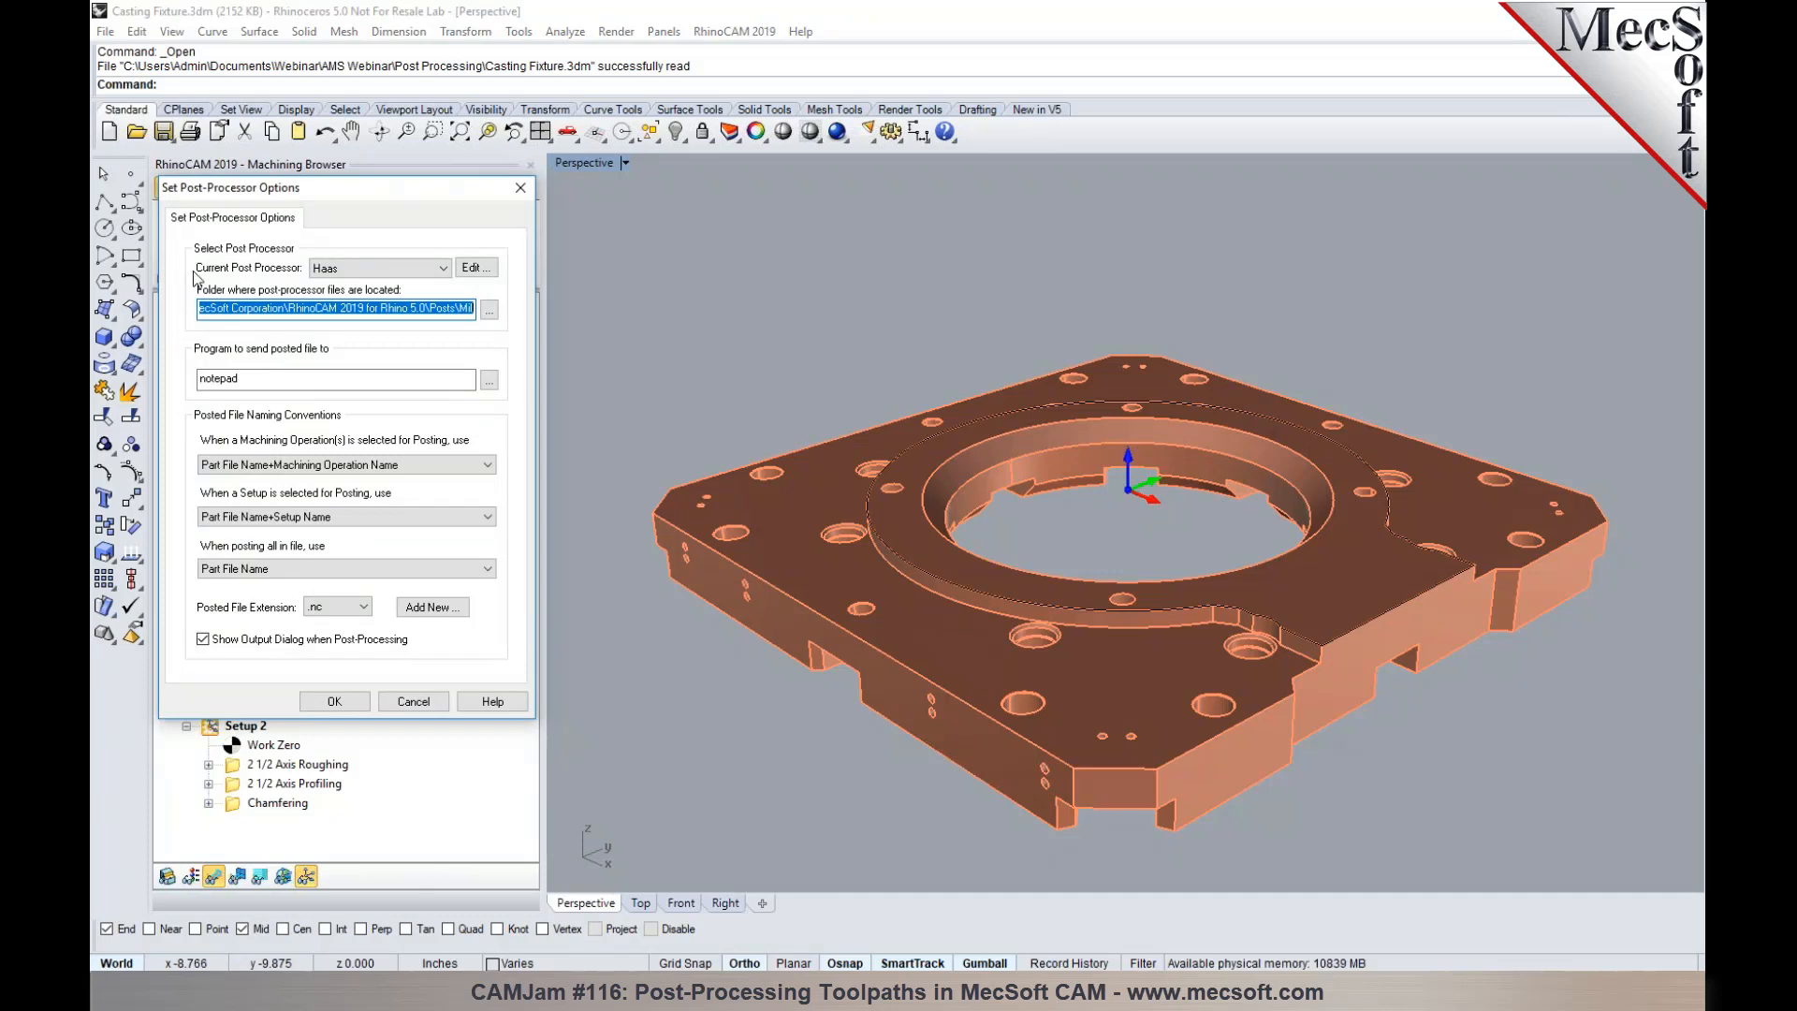
{"action": "left_click", "coordinate": [444, 268]}
{"action": "left_click_drag", "start_coordinate": [445, 457], "coordinate": [457, 377]}
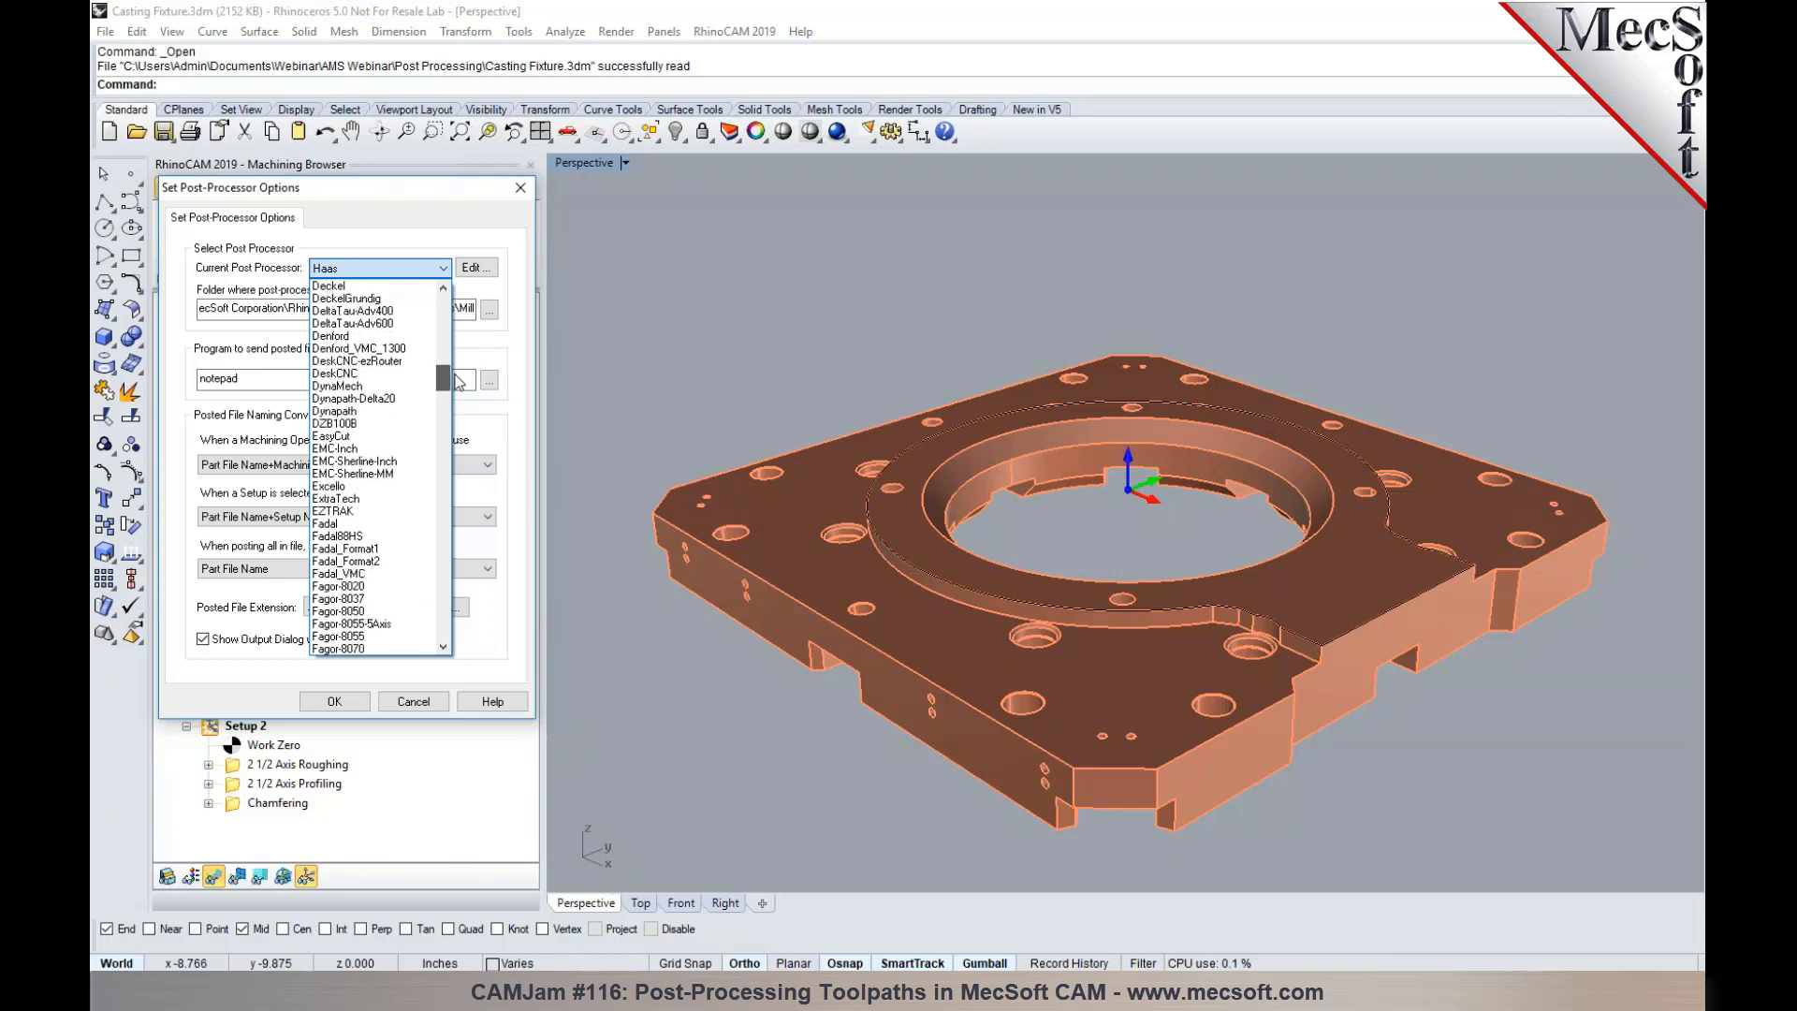
{"action": "left_click", "coordinate": [526, 375]}
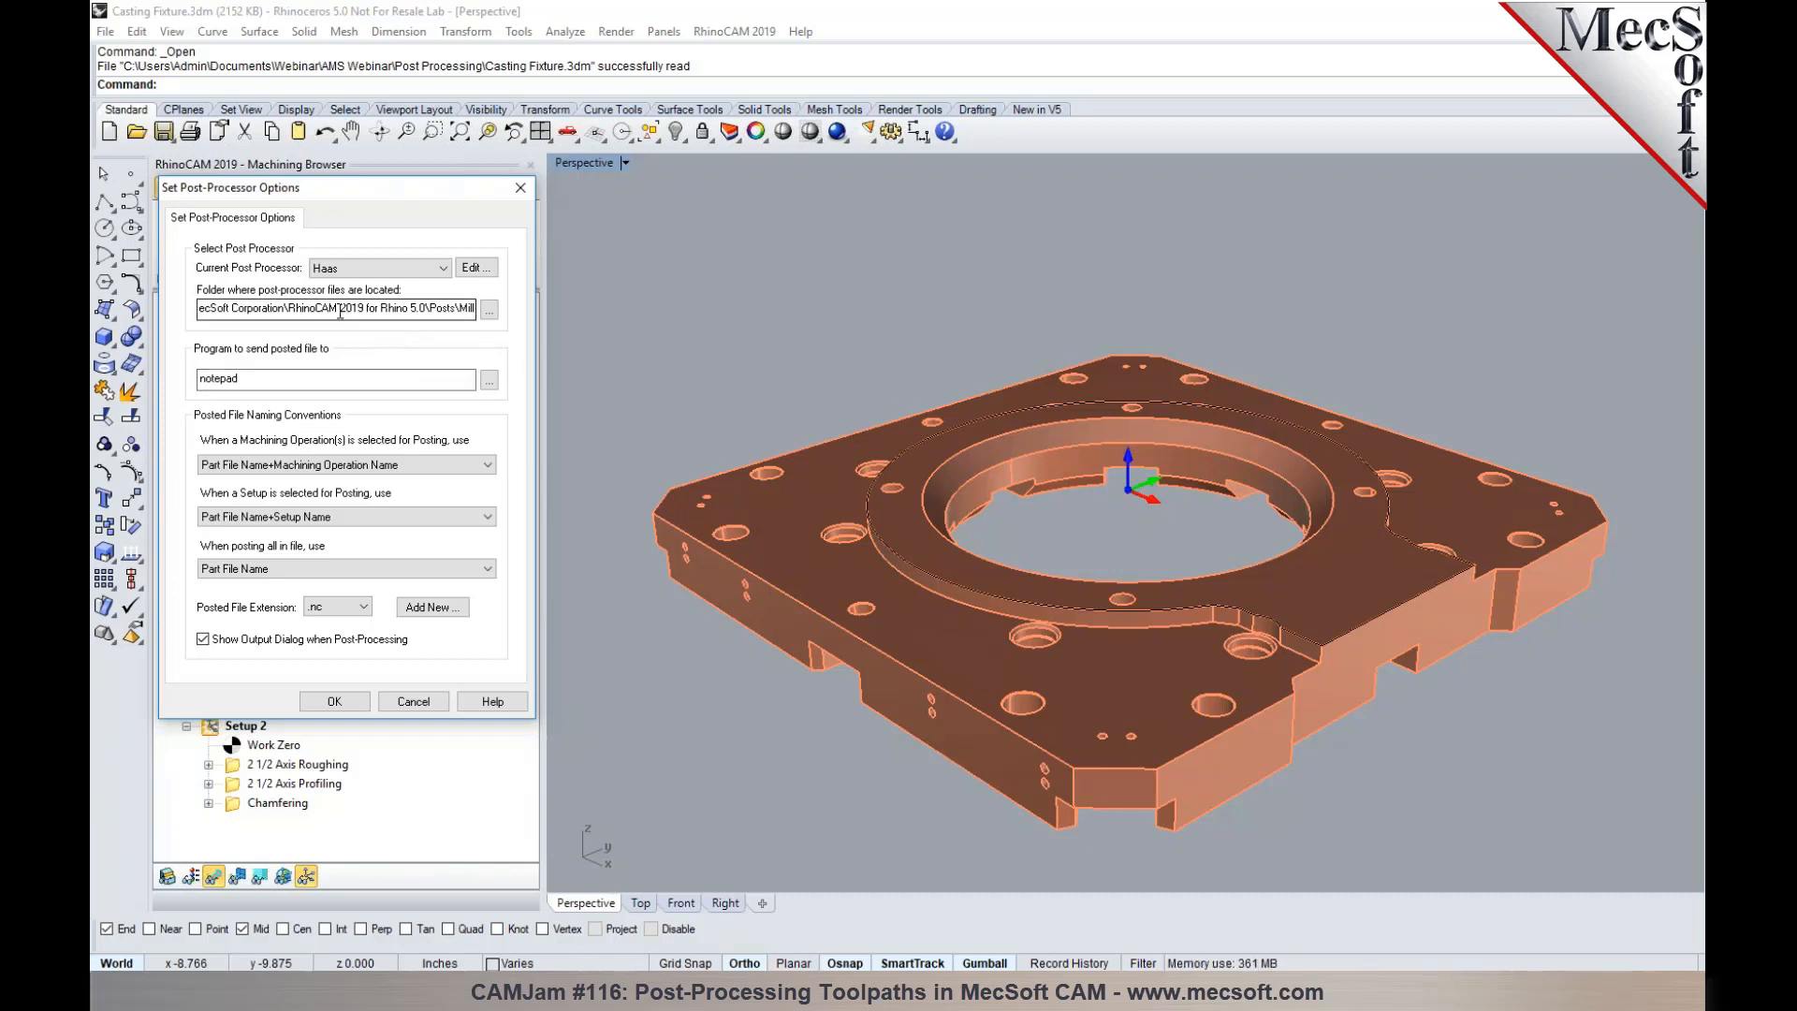
{"action": "left_click_drag", "start_coordinate": [290, 304], "coordinate": [422, 311]}
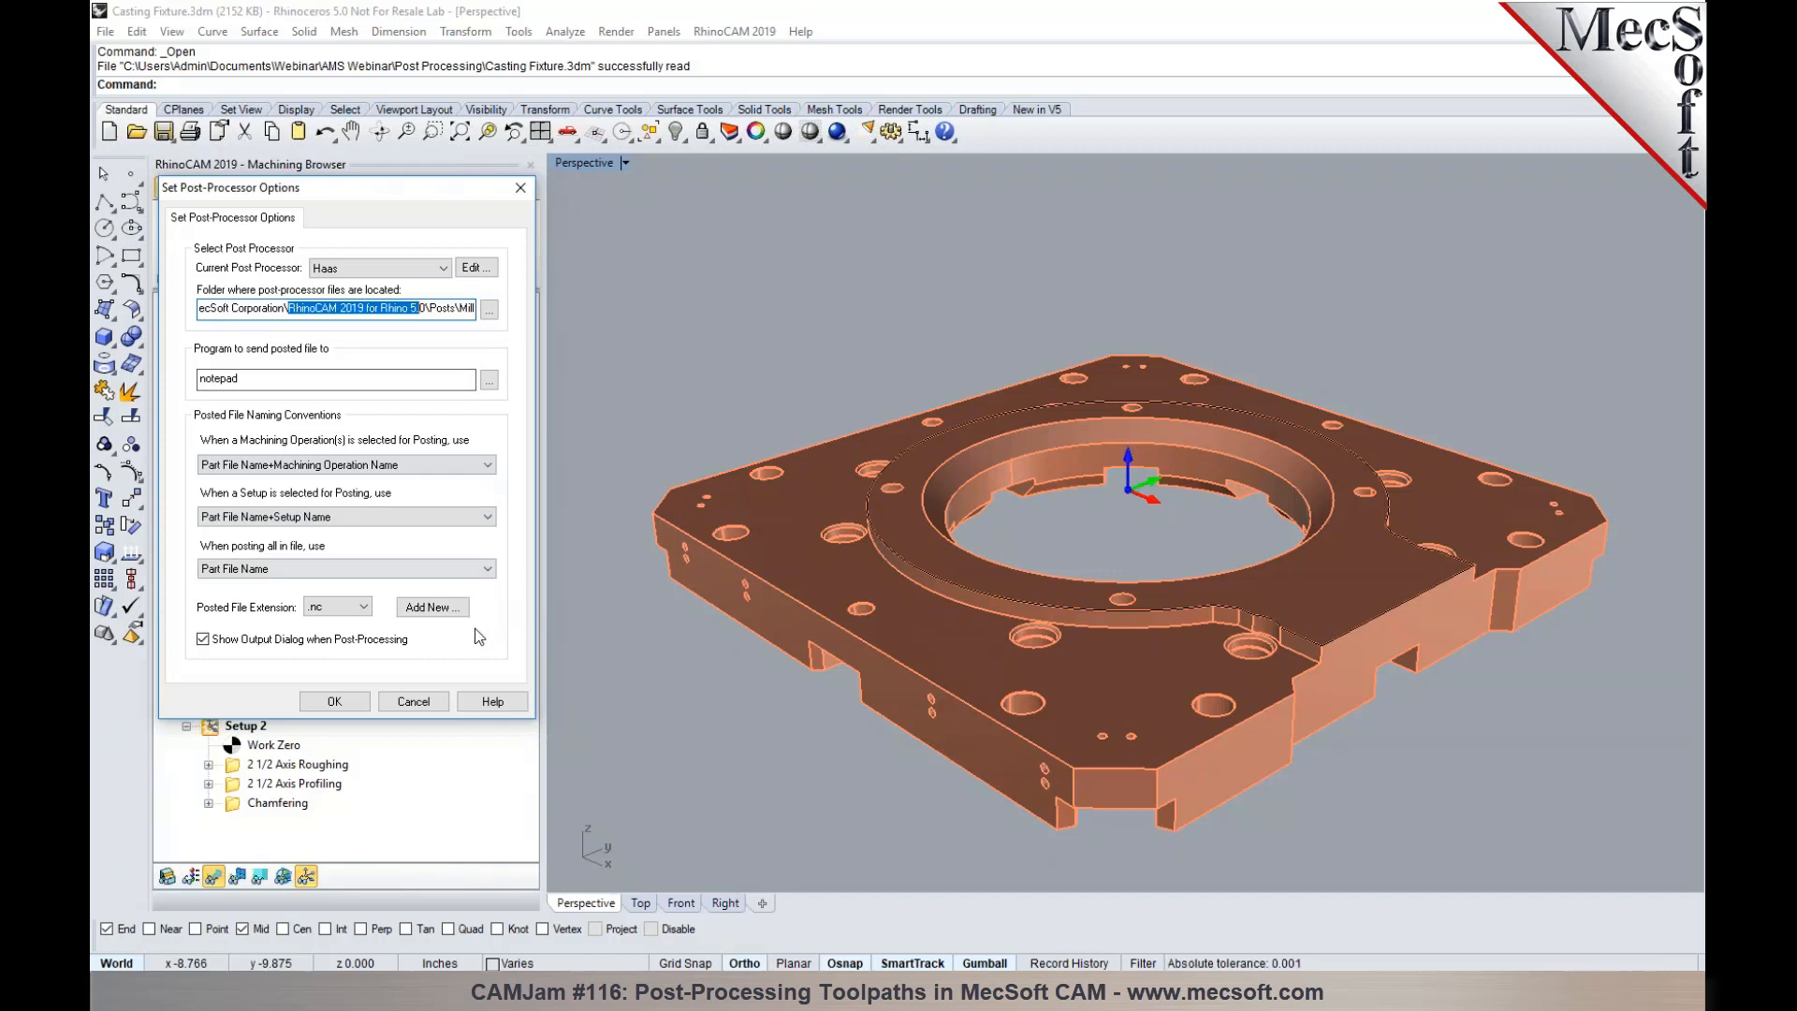
{"action": "left_click", "coordinate": [353, 607]}
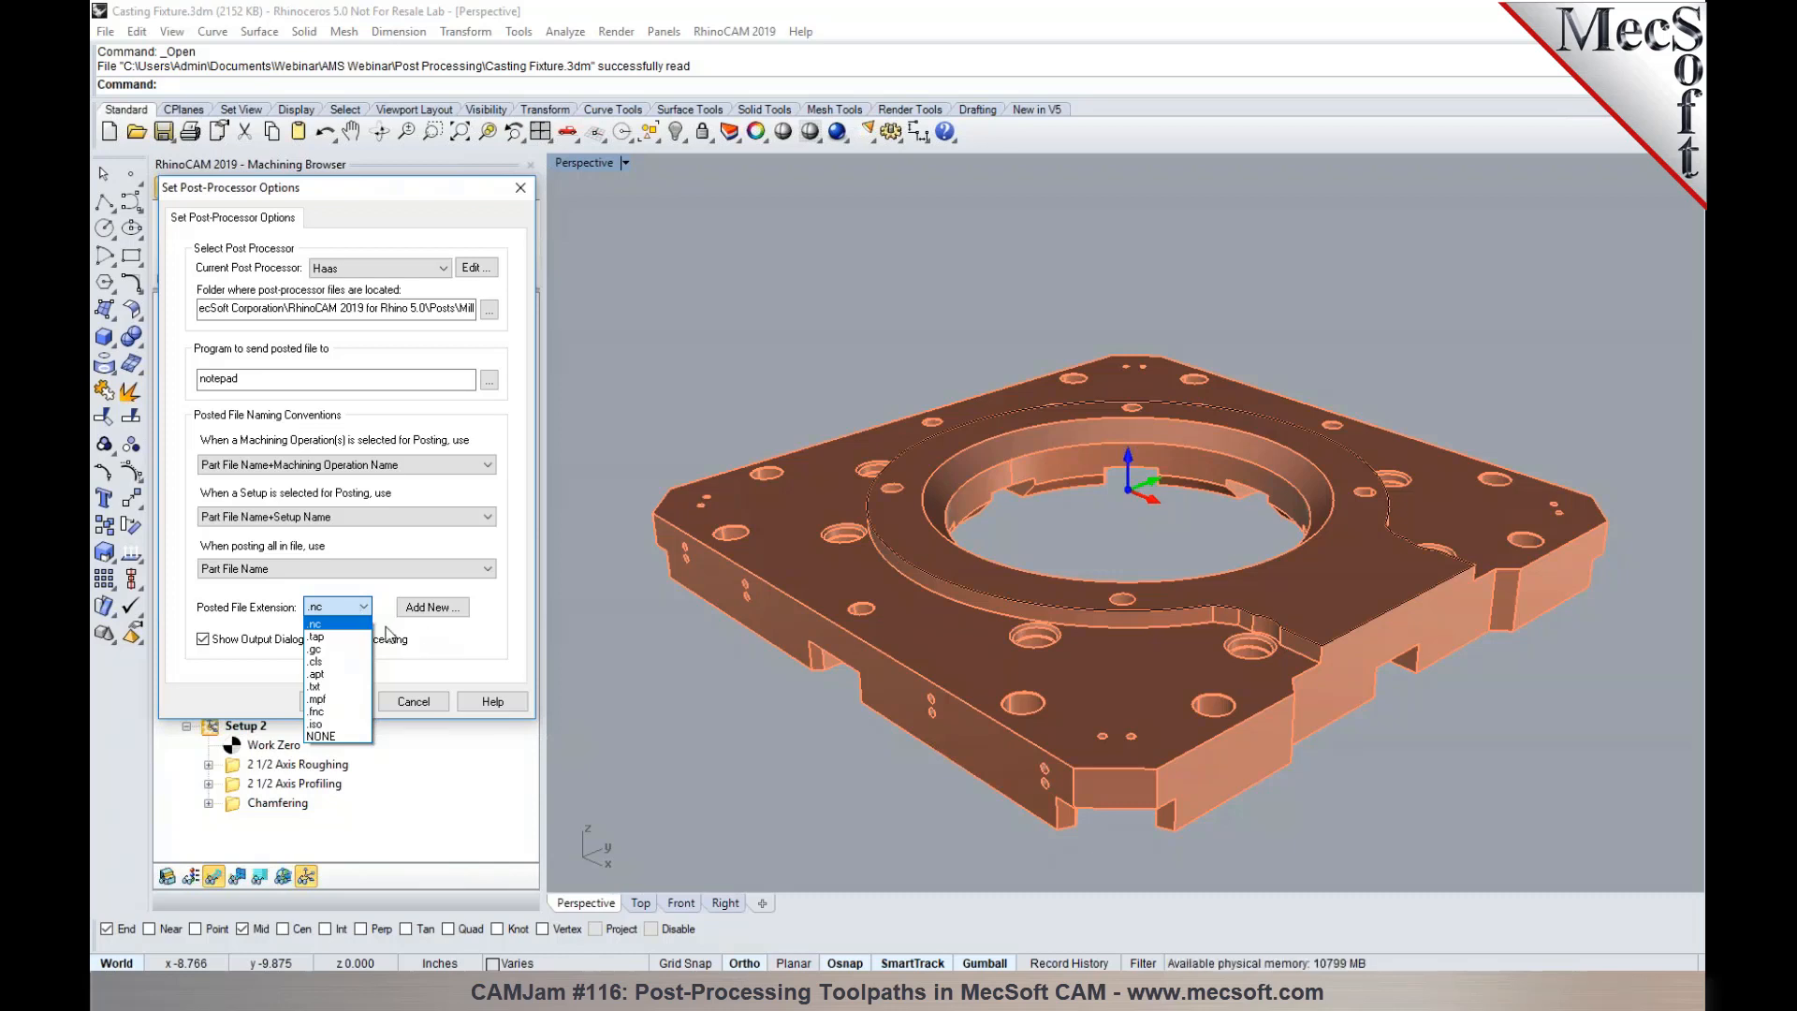
{"action": "left_click", "coordinate": [438, 648]}
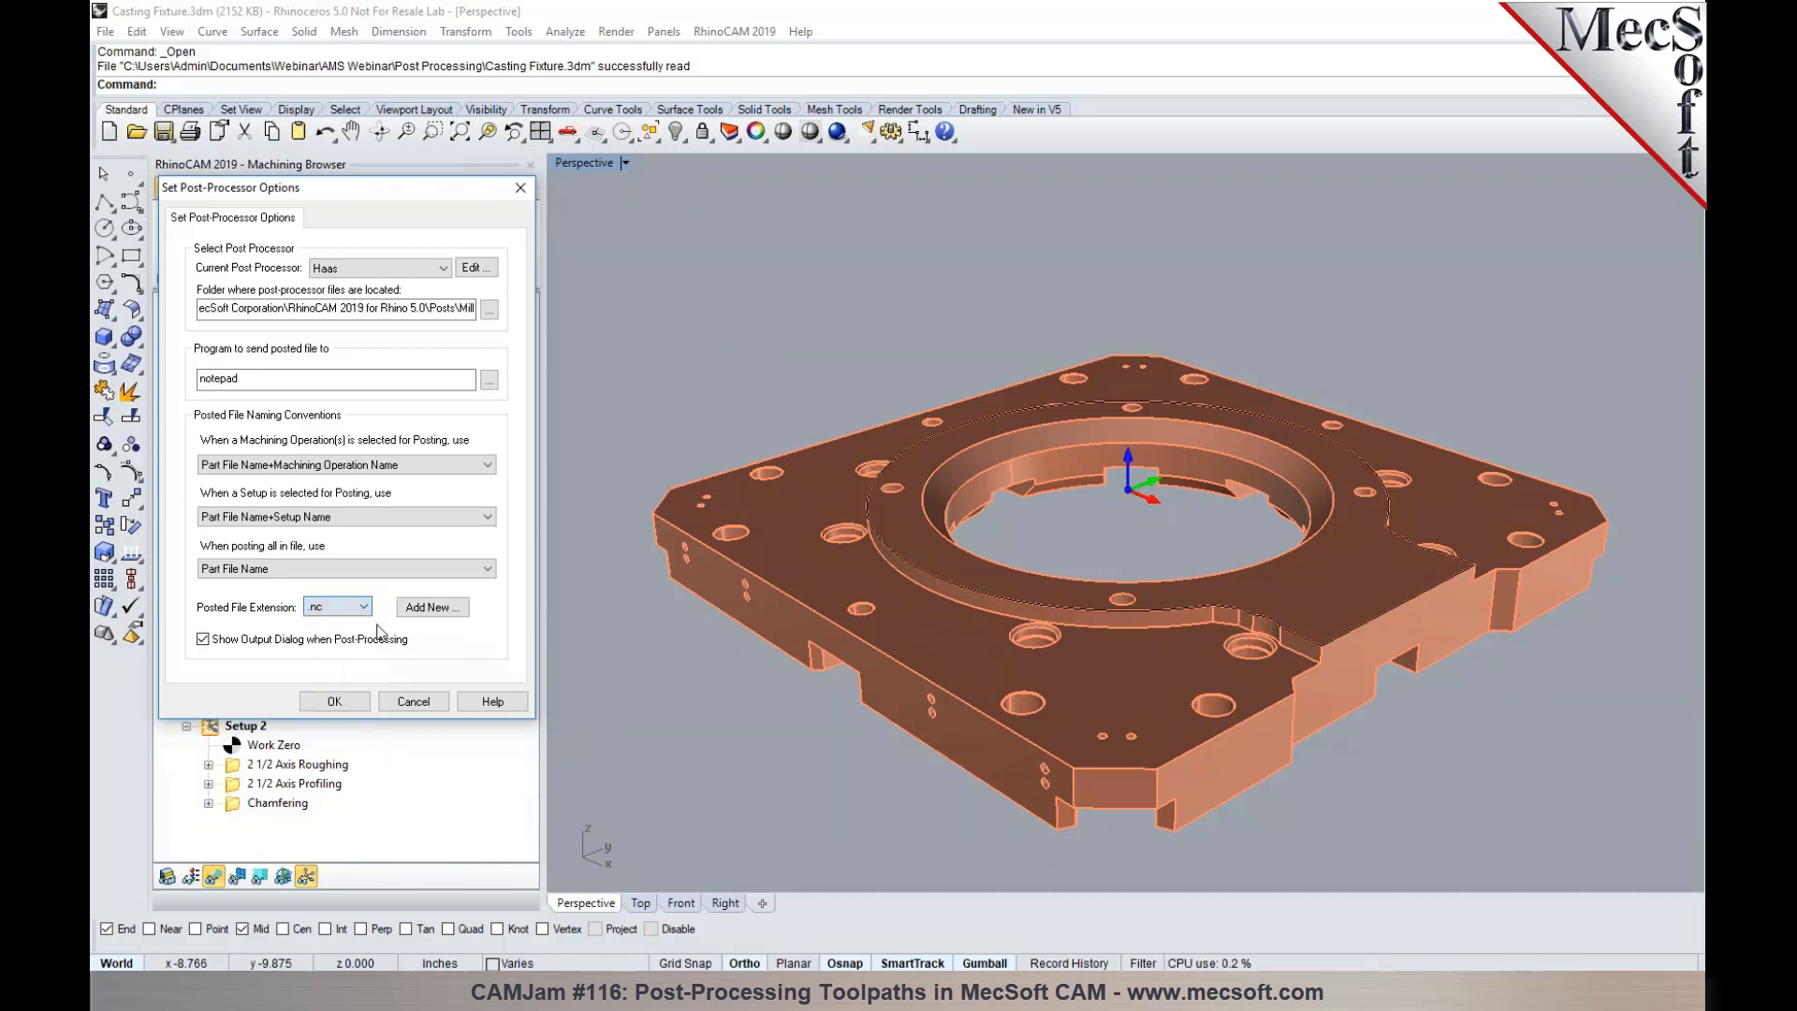
- Add .cnc as a new posted file extension in the post-processor options
{"action": "left_click", "coordinate": [438, 611]}
{"action": "left_click", "coordinate": [412, 436]}
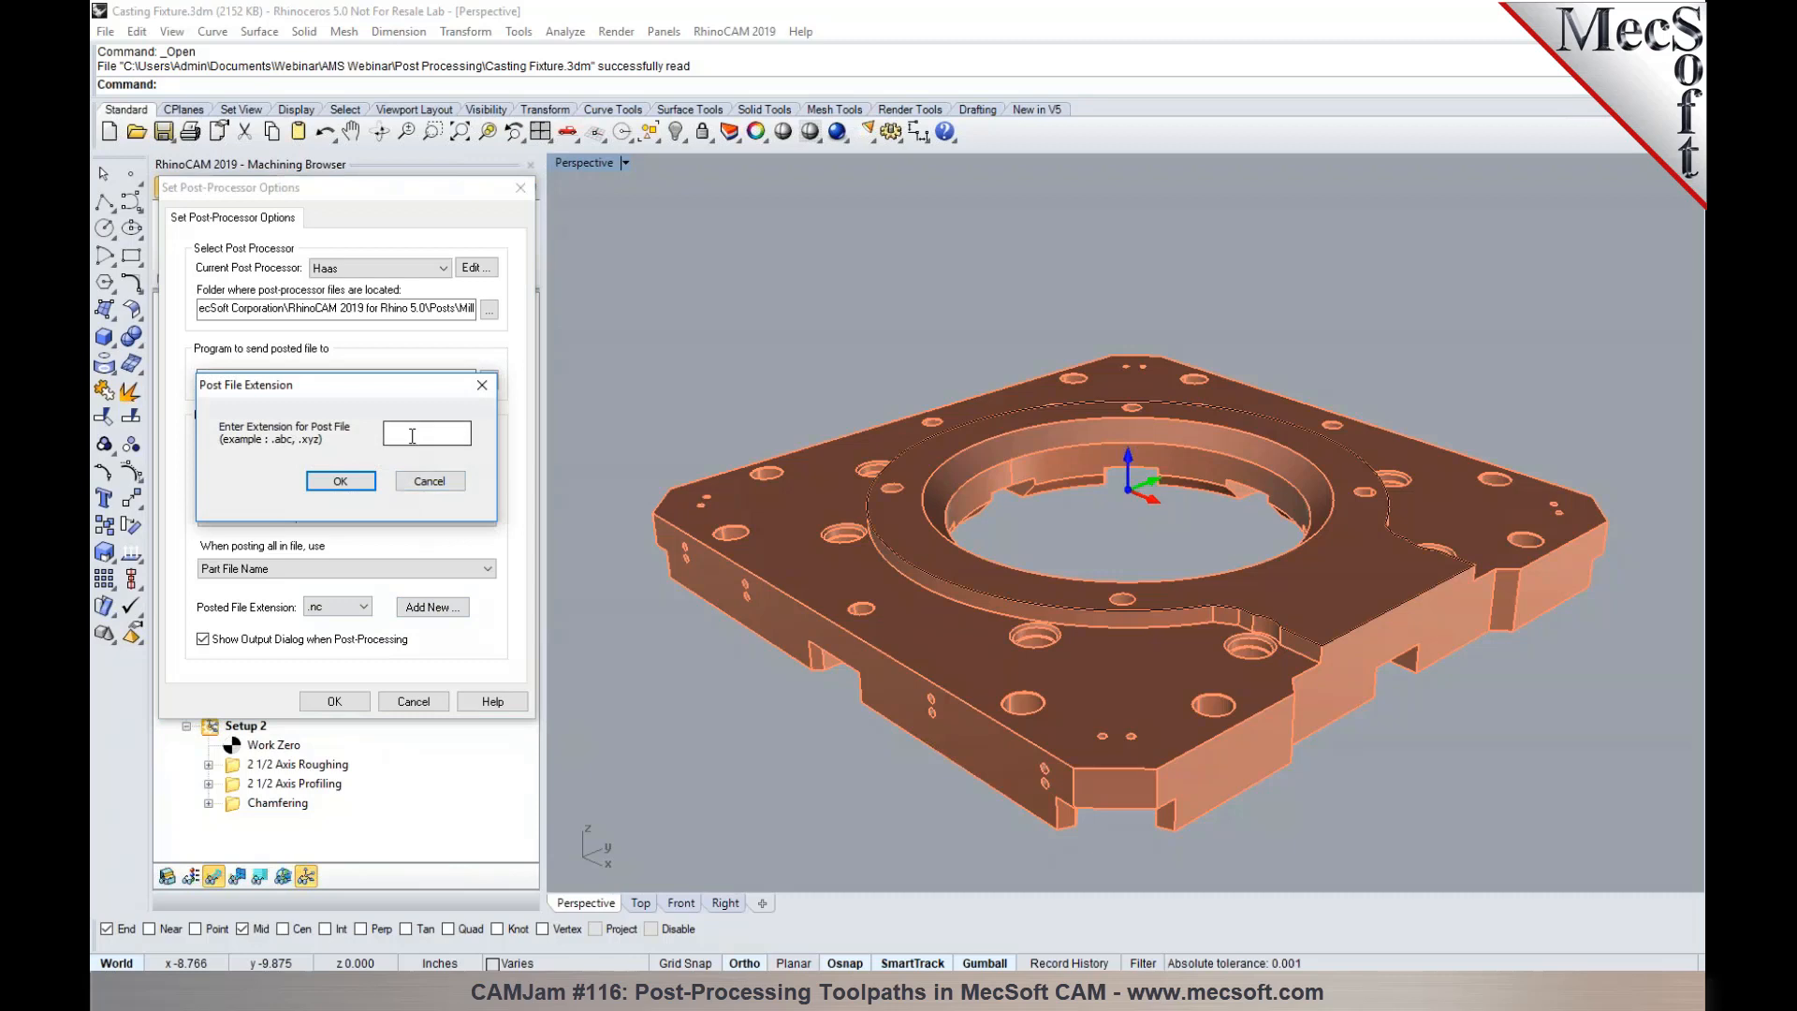
{"action": "type", "text": ".cnc"}
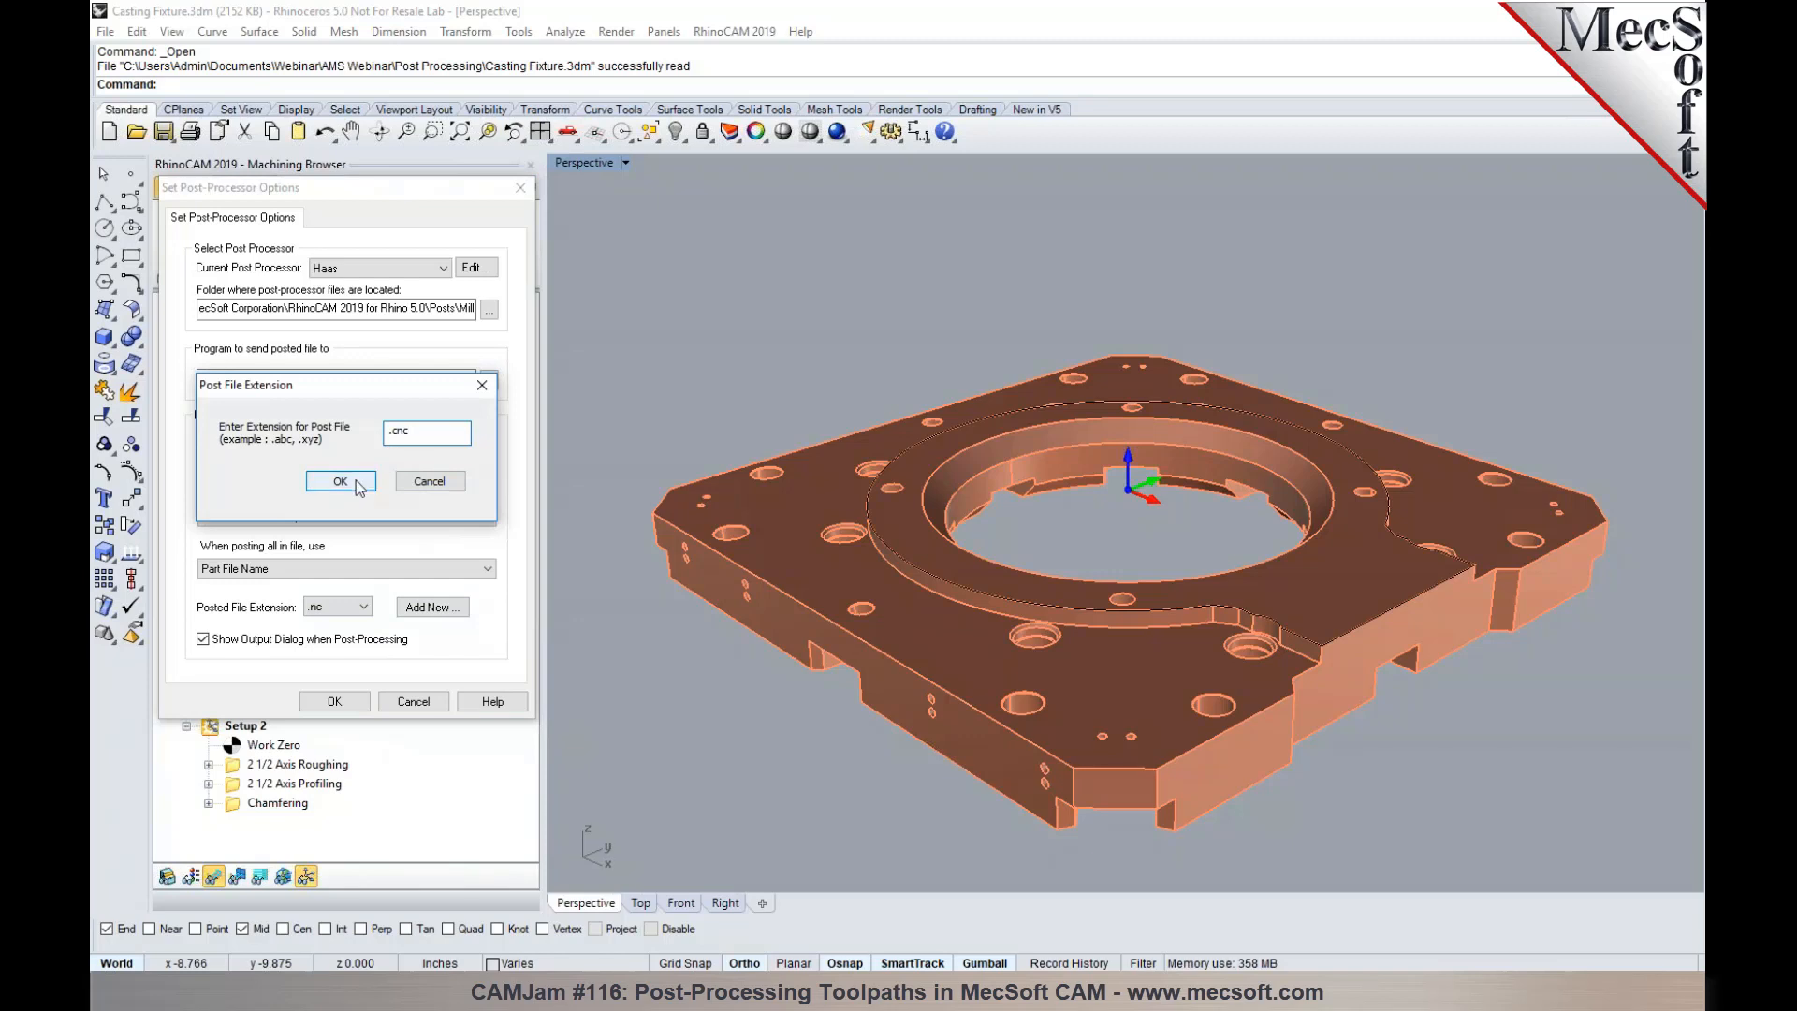
{"action": "left_click", "coordinate": [340, 481]}
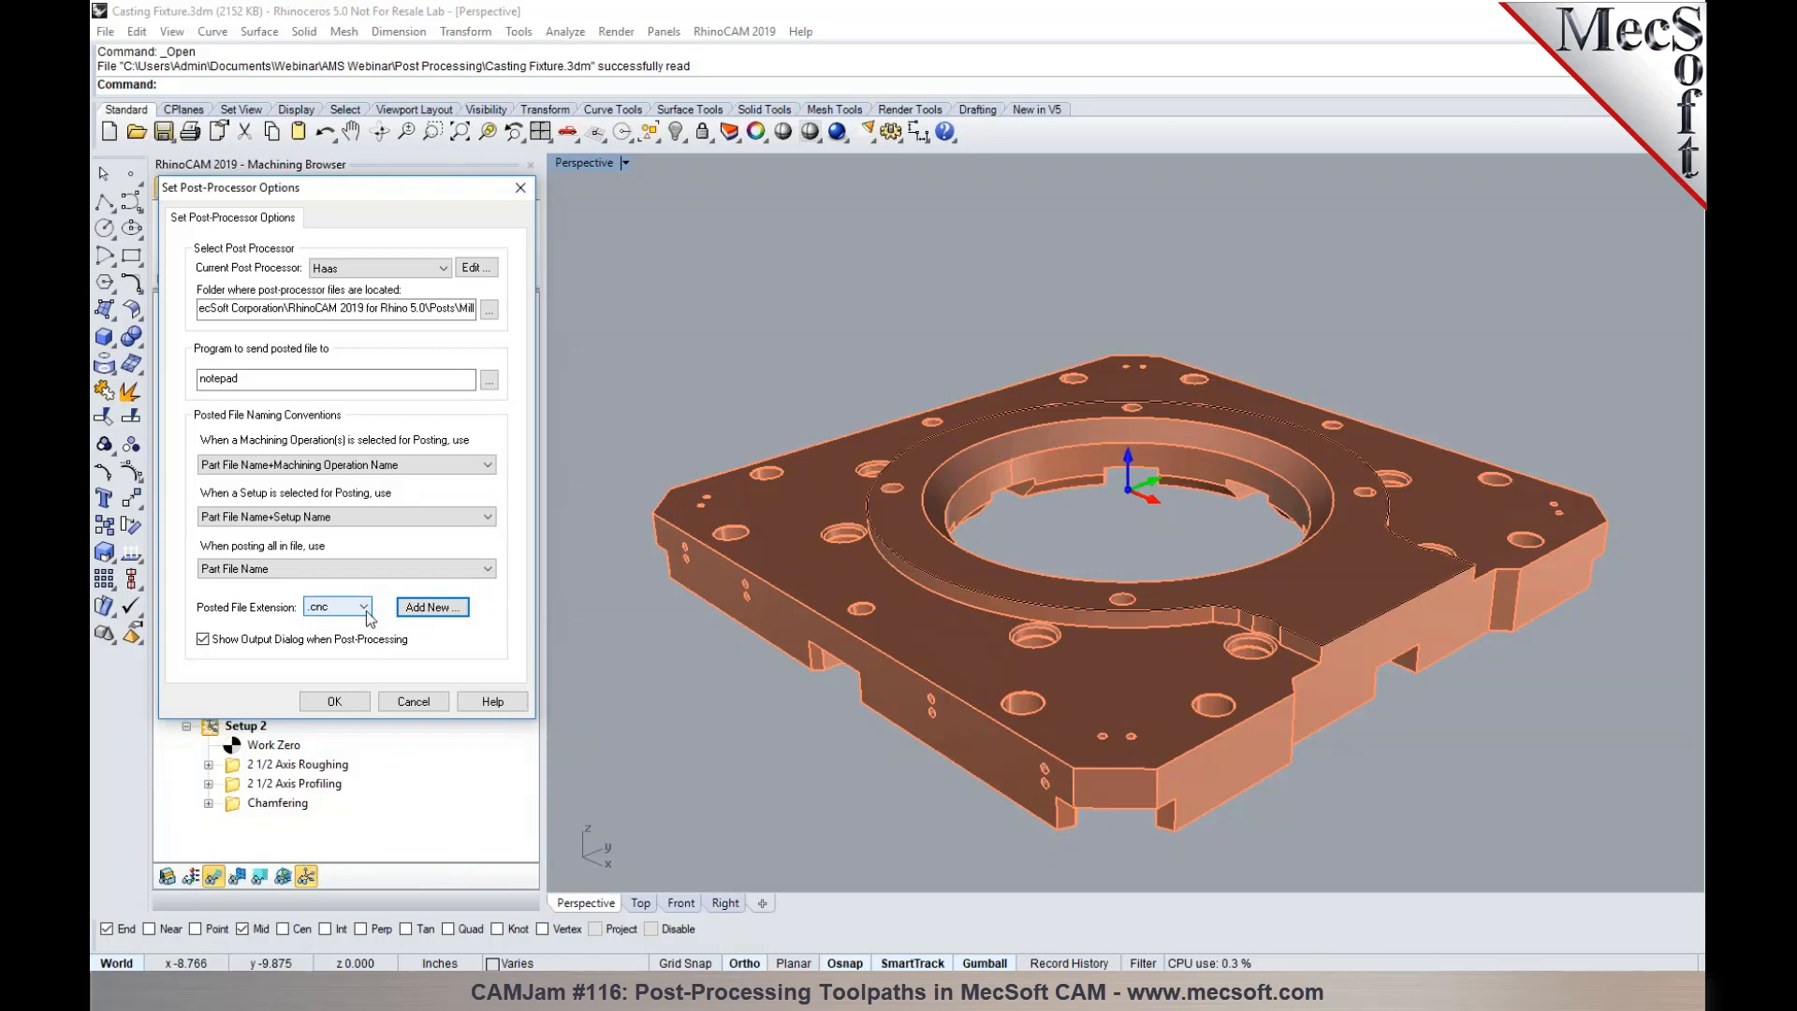
- Set the posted file extension to .nc and accept the post-processor options
{"action": "left_click", "coordinate": [364, 609]}
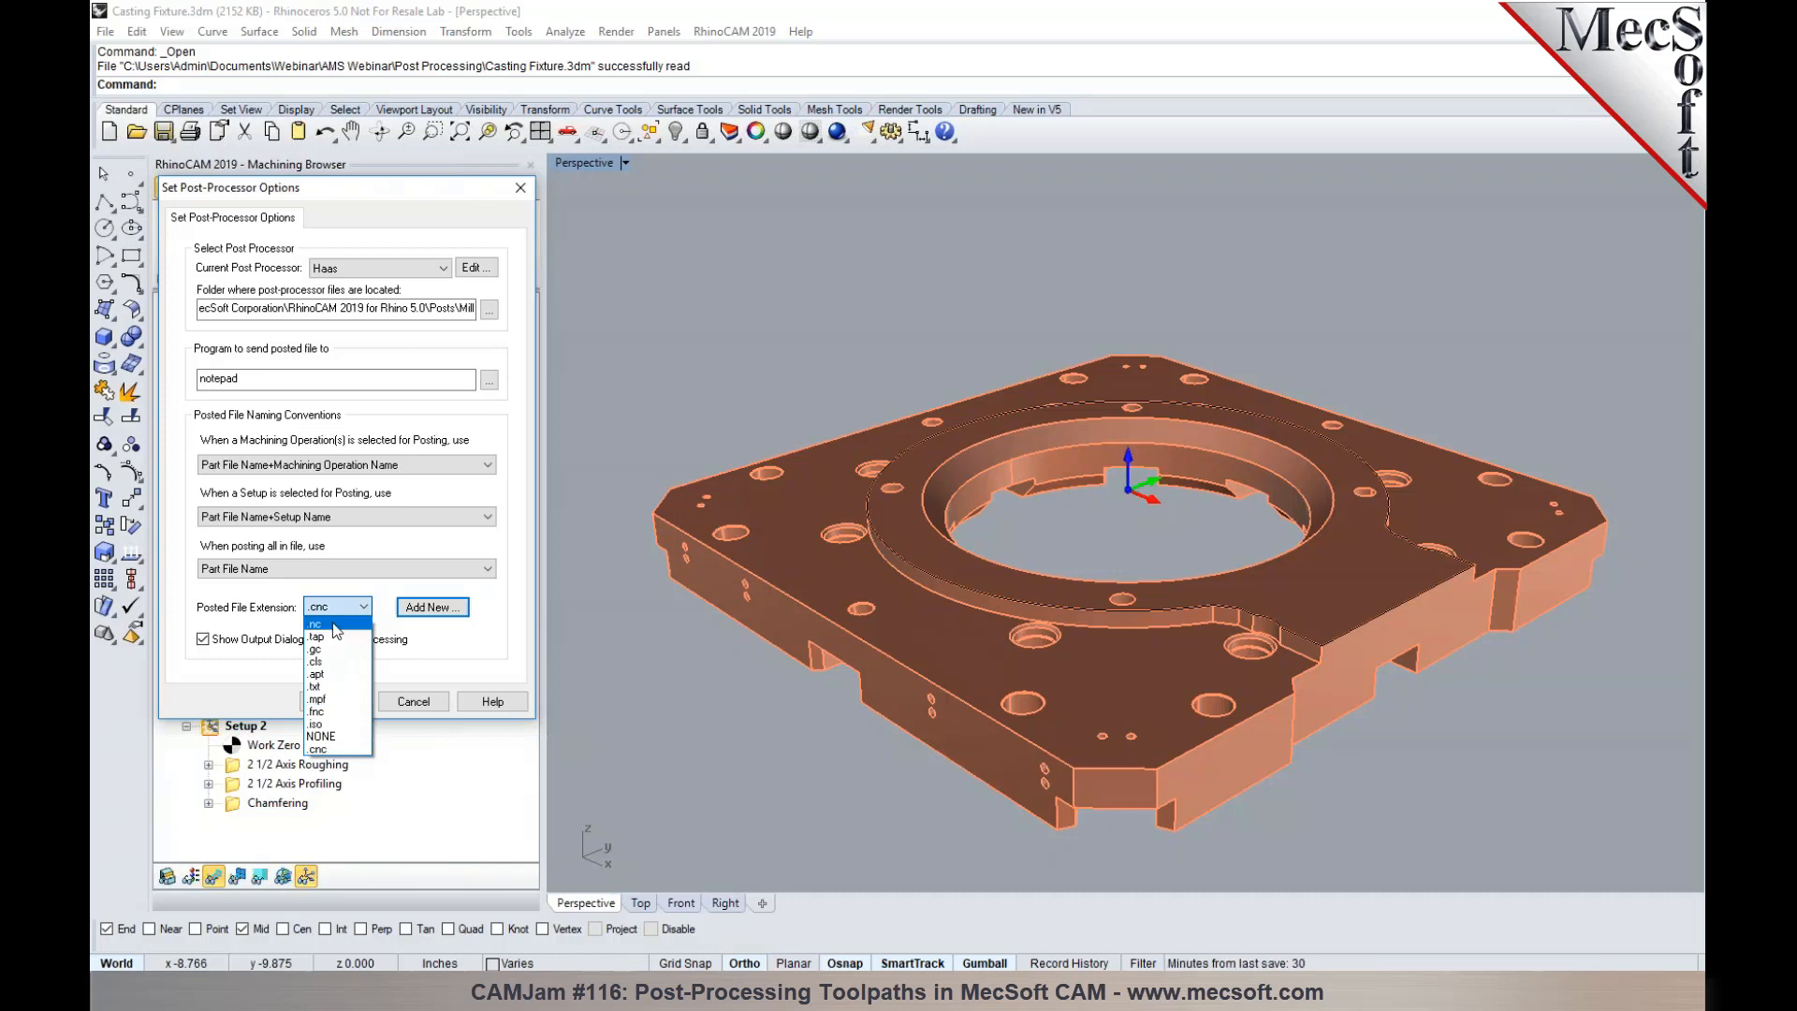
{"action": "left_click", "coordinate": [334, 624]}
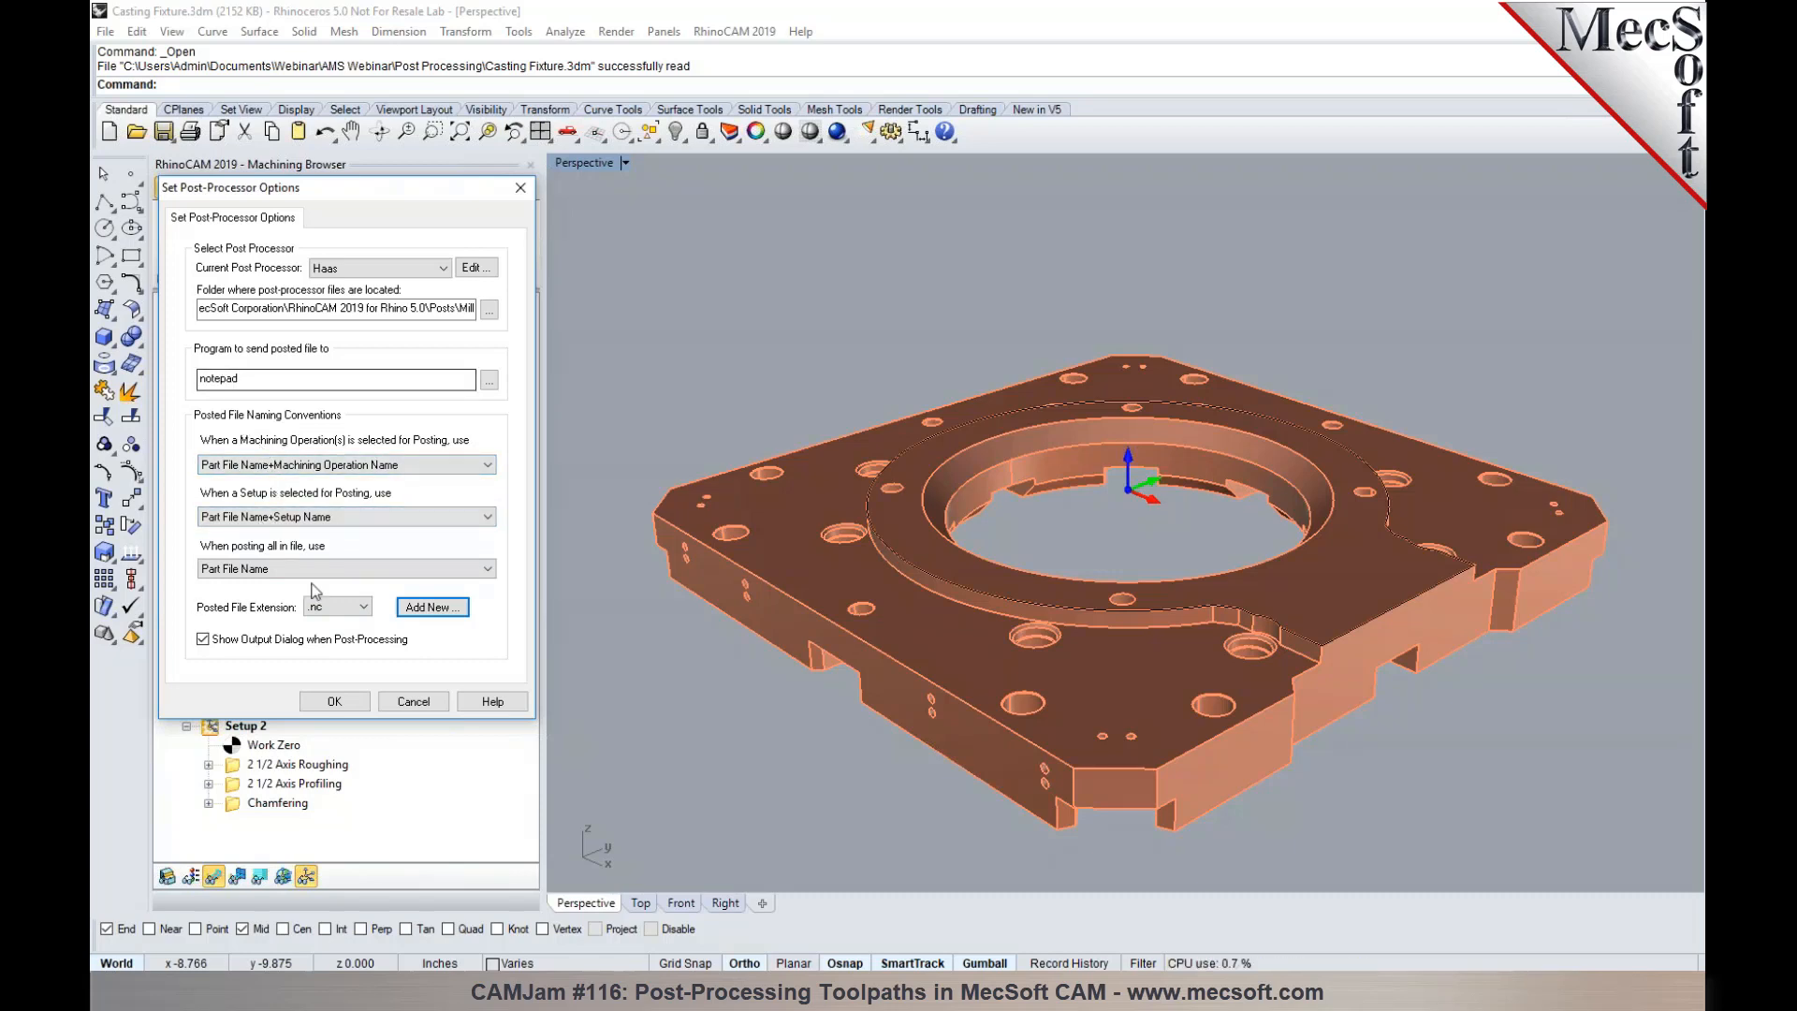
{"action": "left_click", "coordinate": [333, 702]}
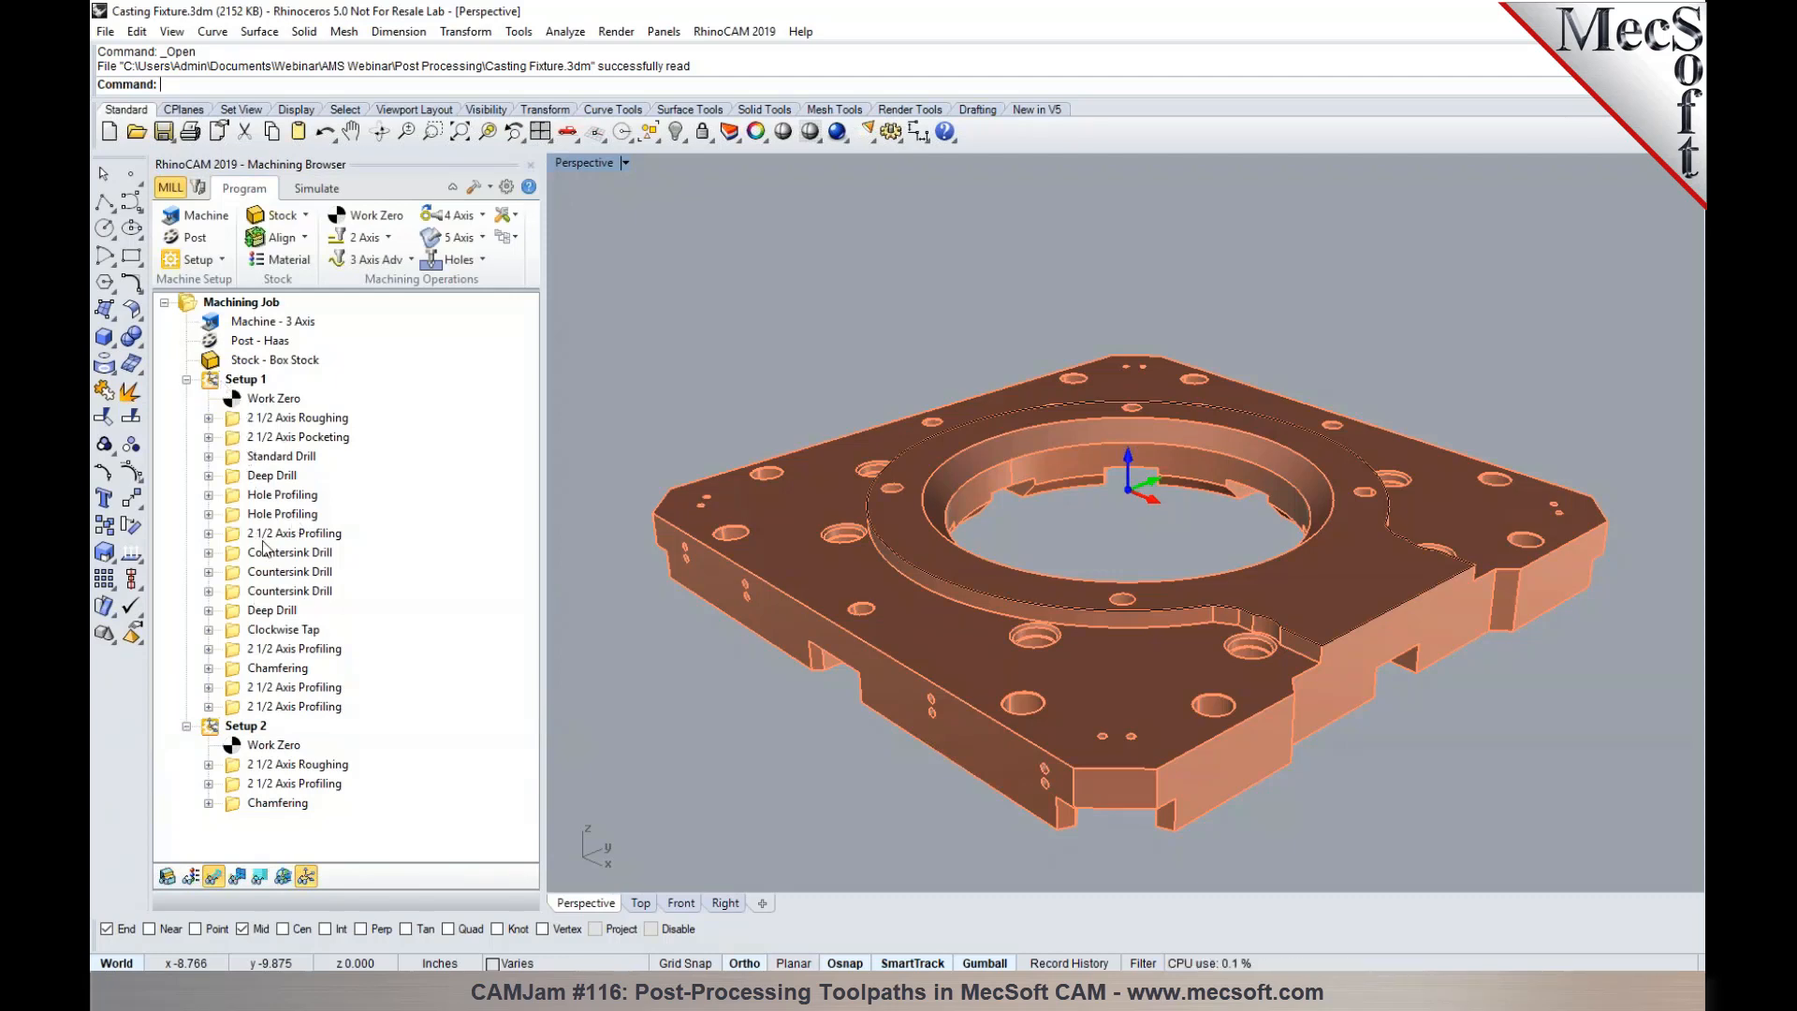
- Post Setup 1 with the Haas post processor to the Desktop as Casting Fixture_Setup 1.nc
{"action": "right_click", "coordinate": [216, 386]}
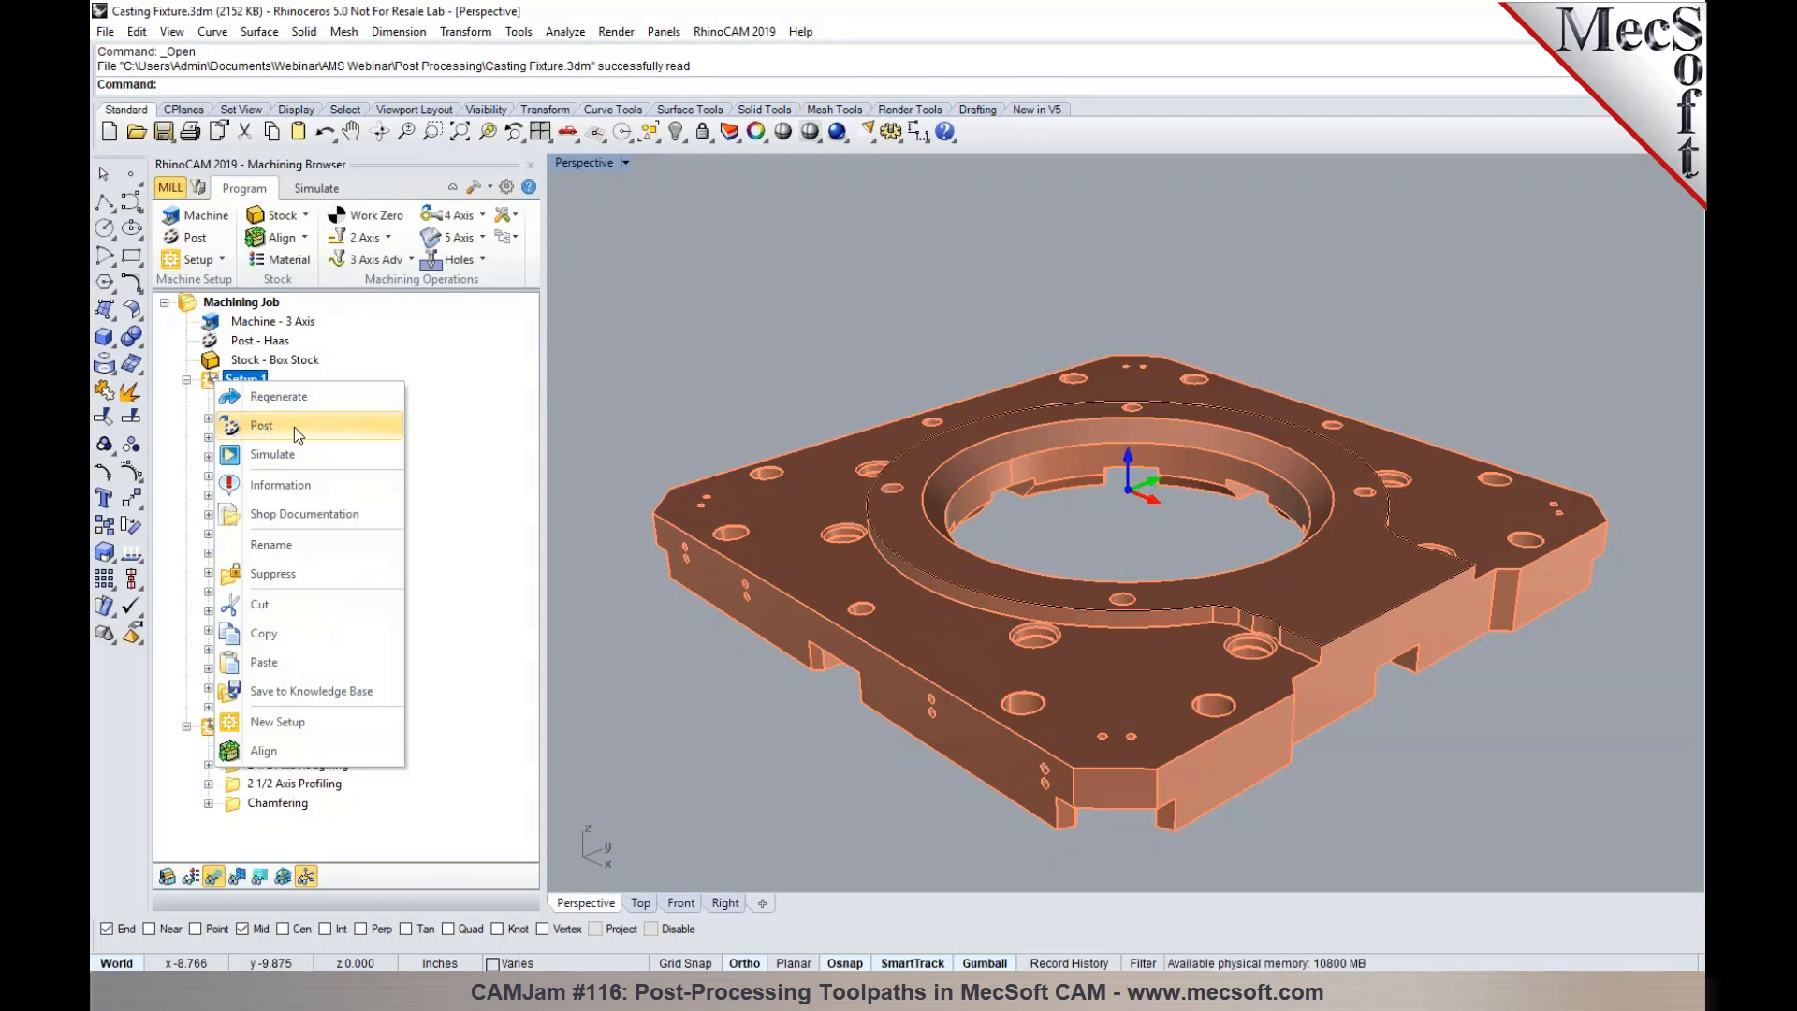
{"action": "left_click", "coordinate": [432, 430]}
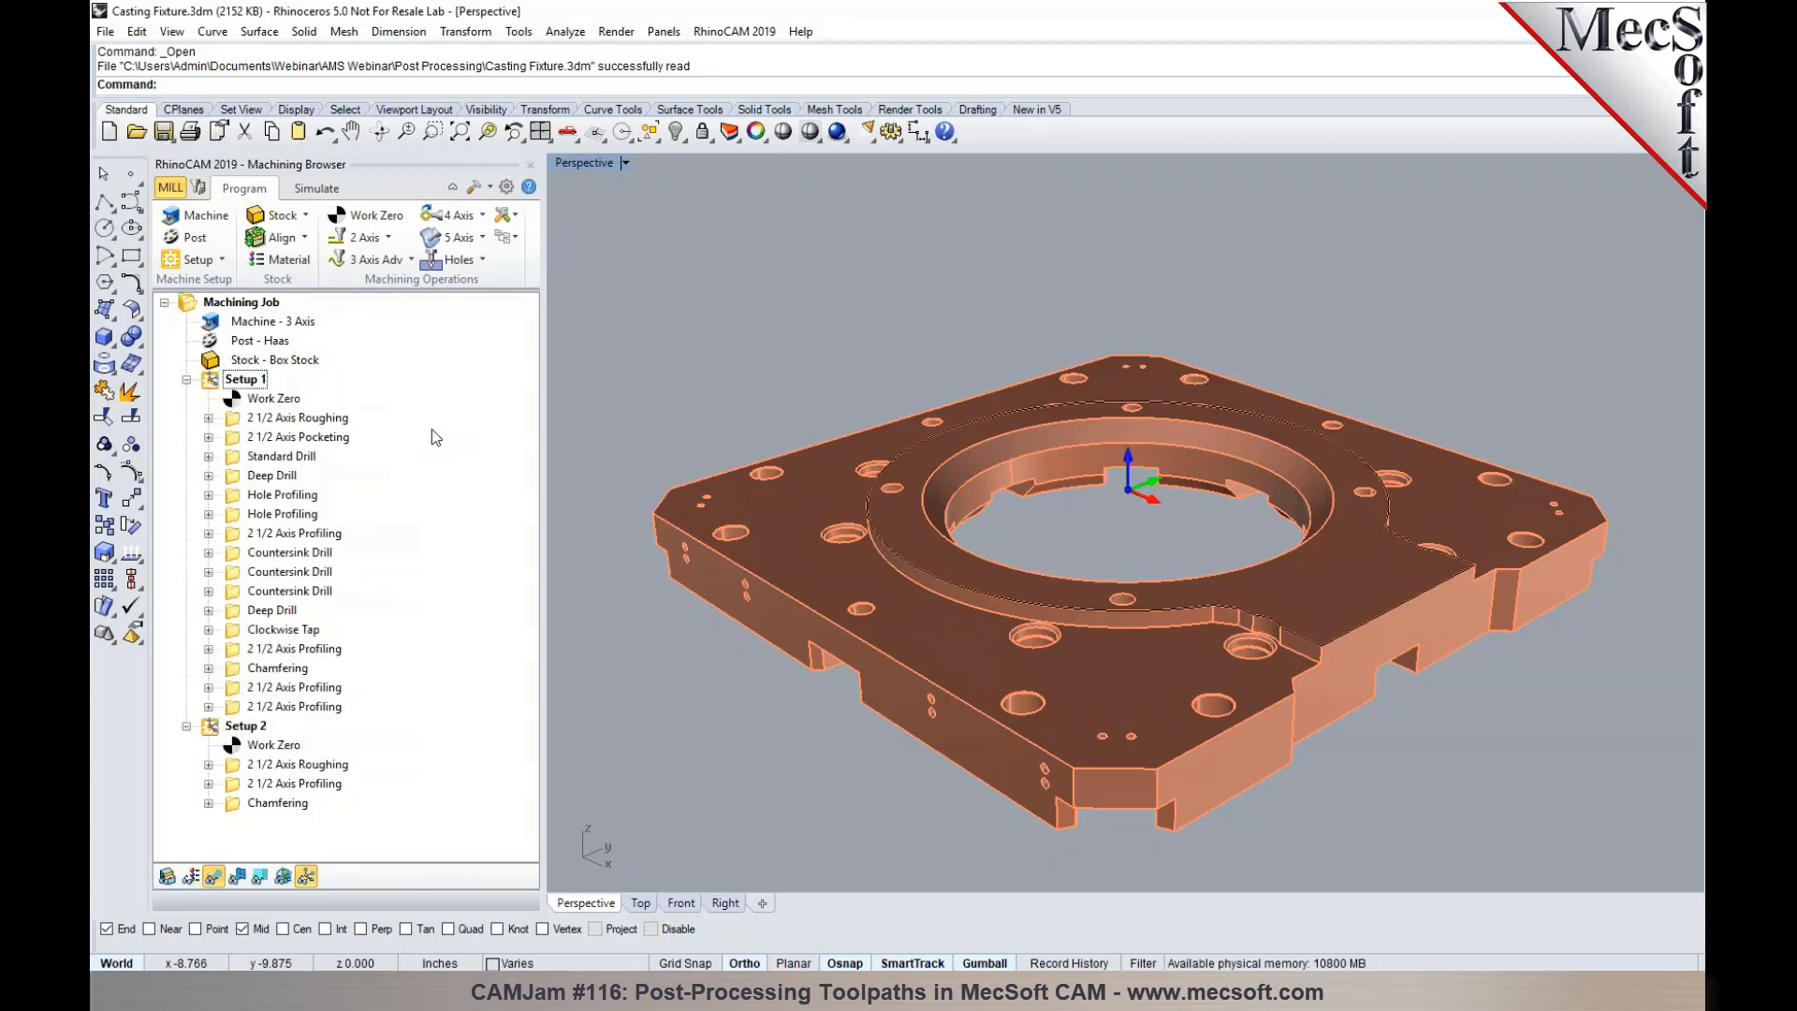
{"action": "right_click", "coordinate": [212, 382]}
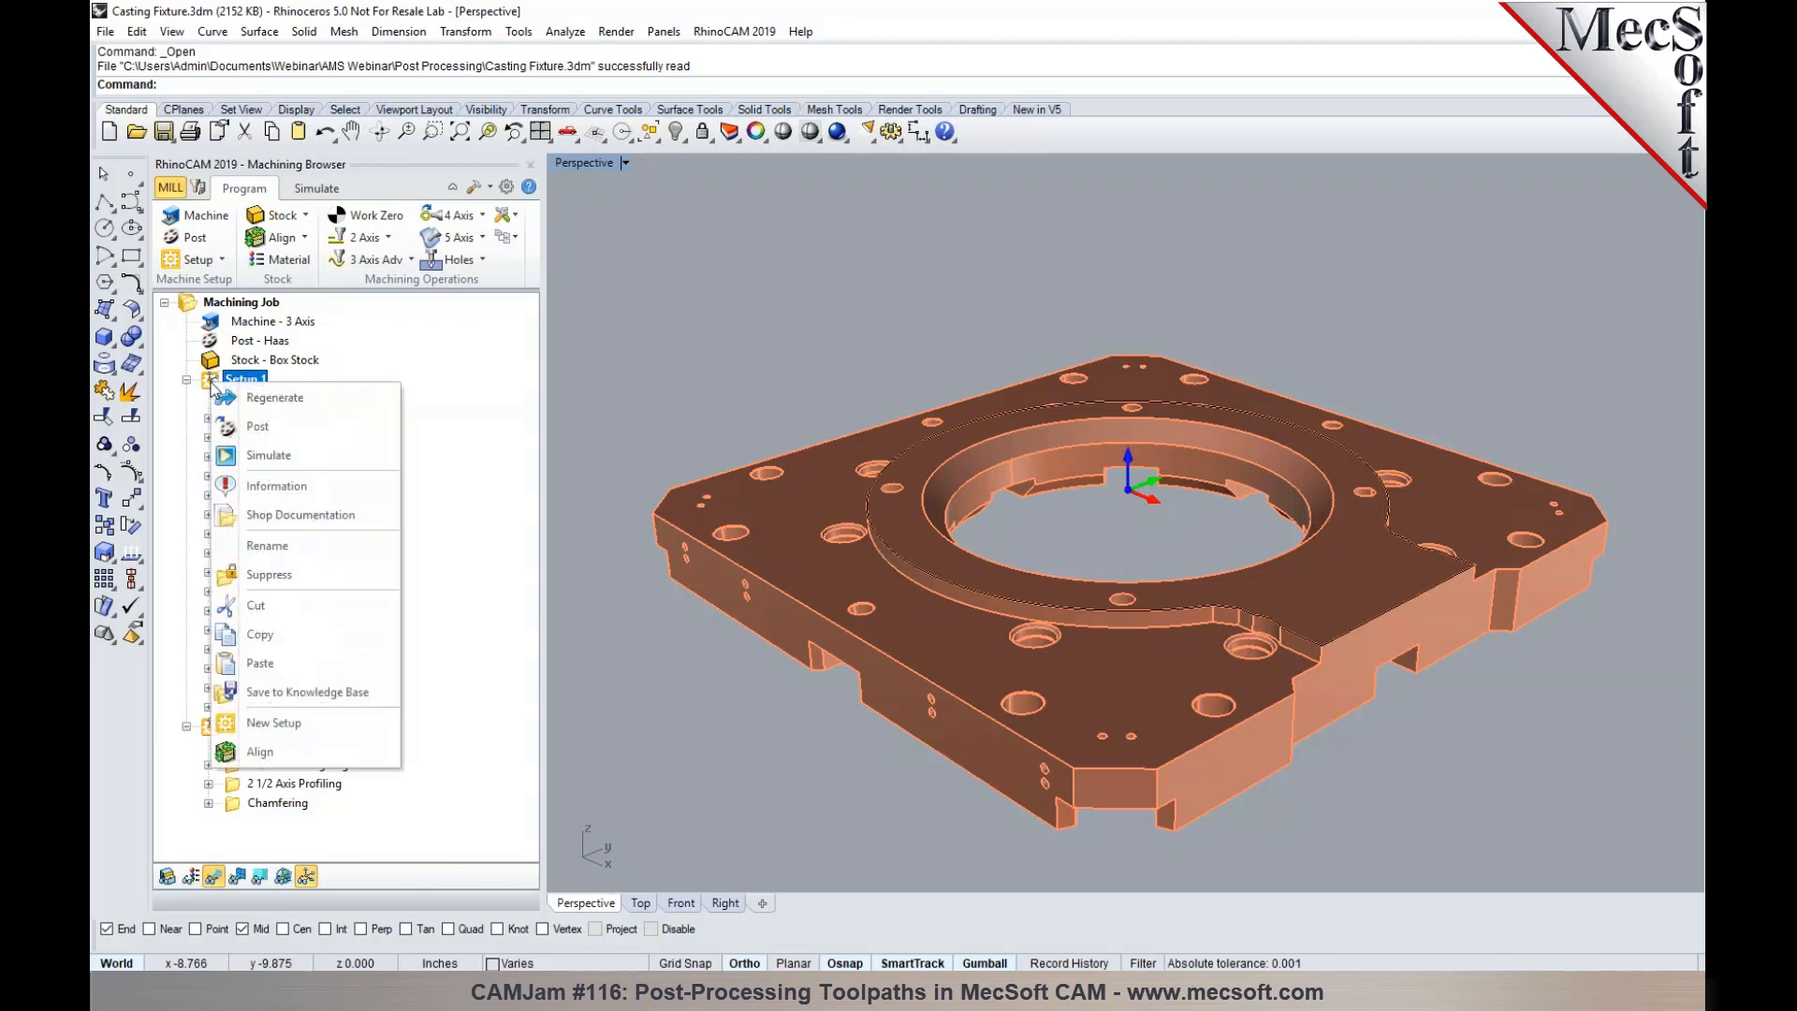
{"action": "left_click", "coordinate": [259, 426]}
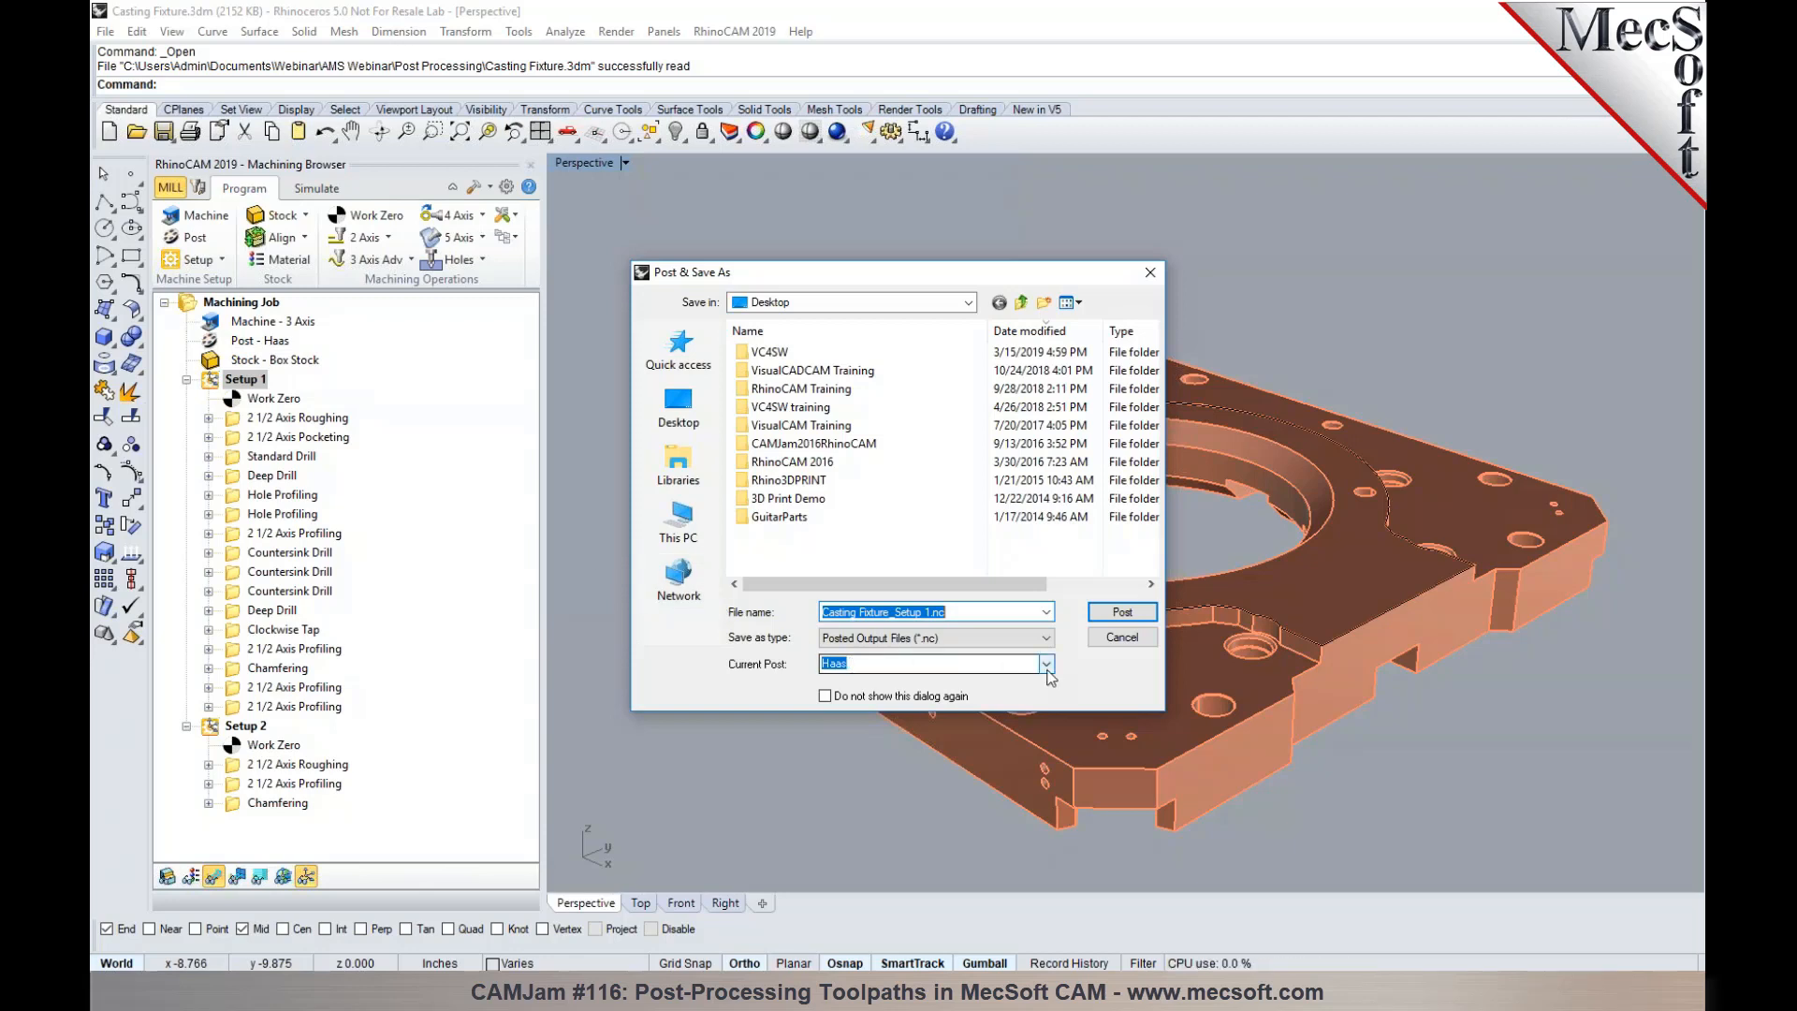
{"action": "left_click", "coordinate": [1047, 670]}
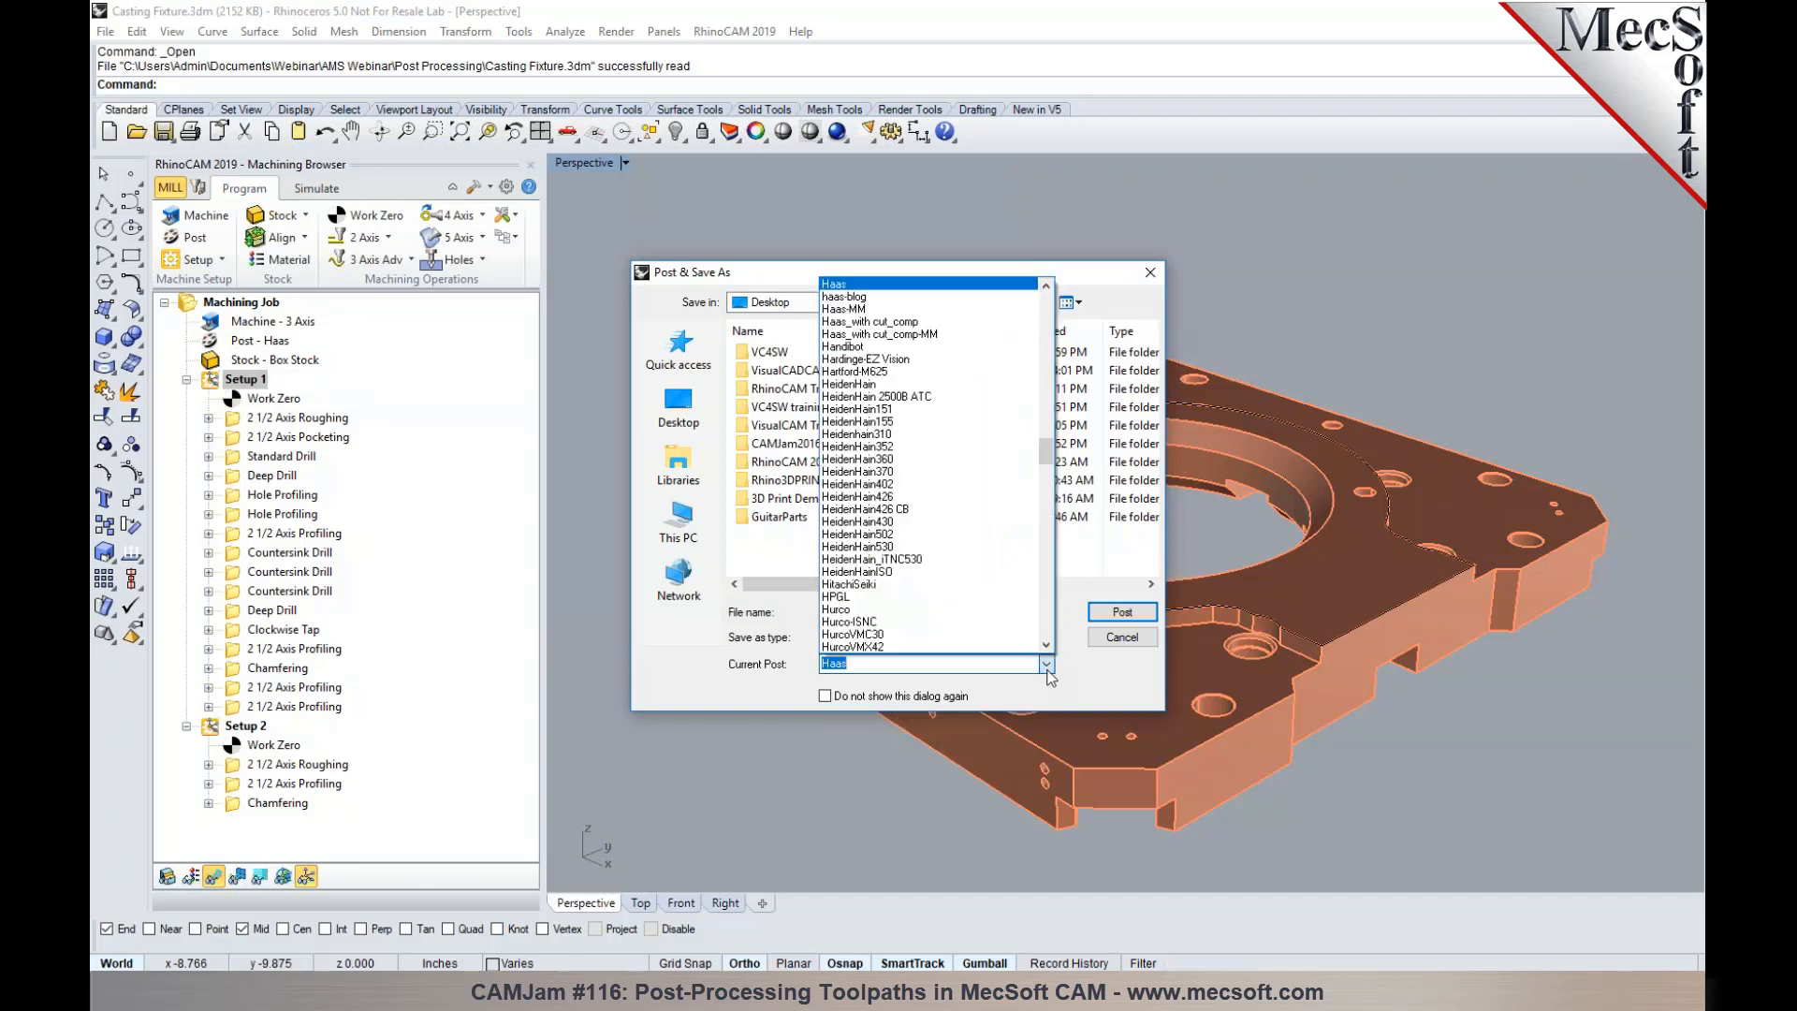
{"action": "left_click", "coordinate": [1084, 678]}
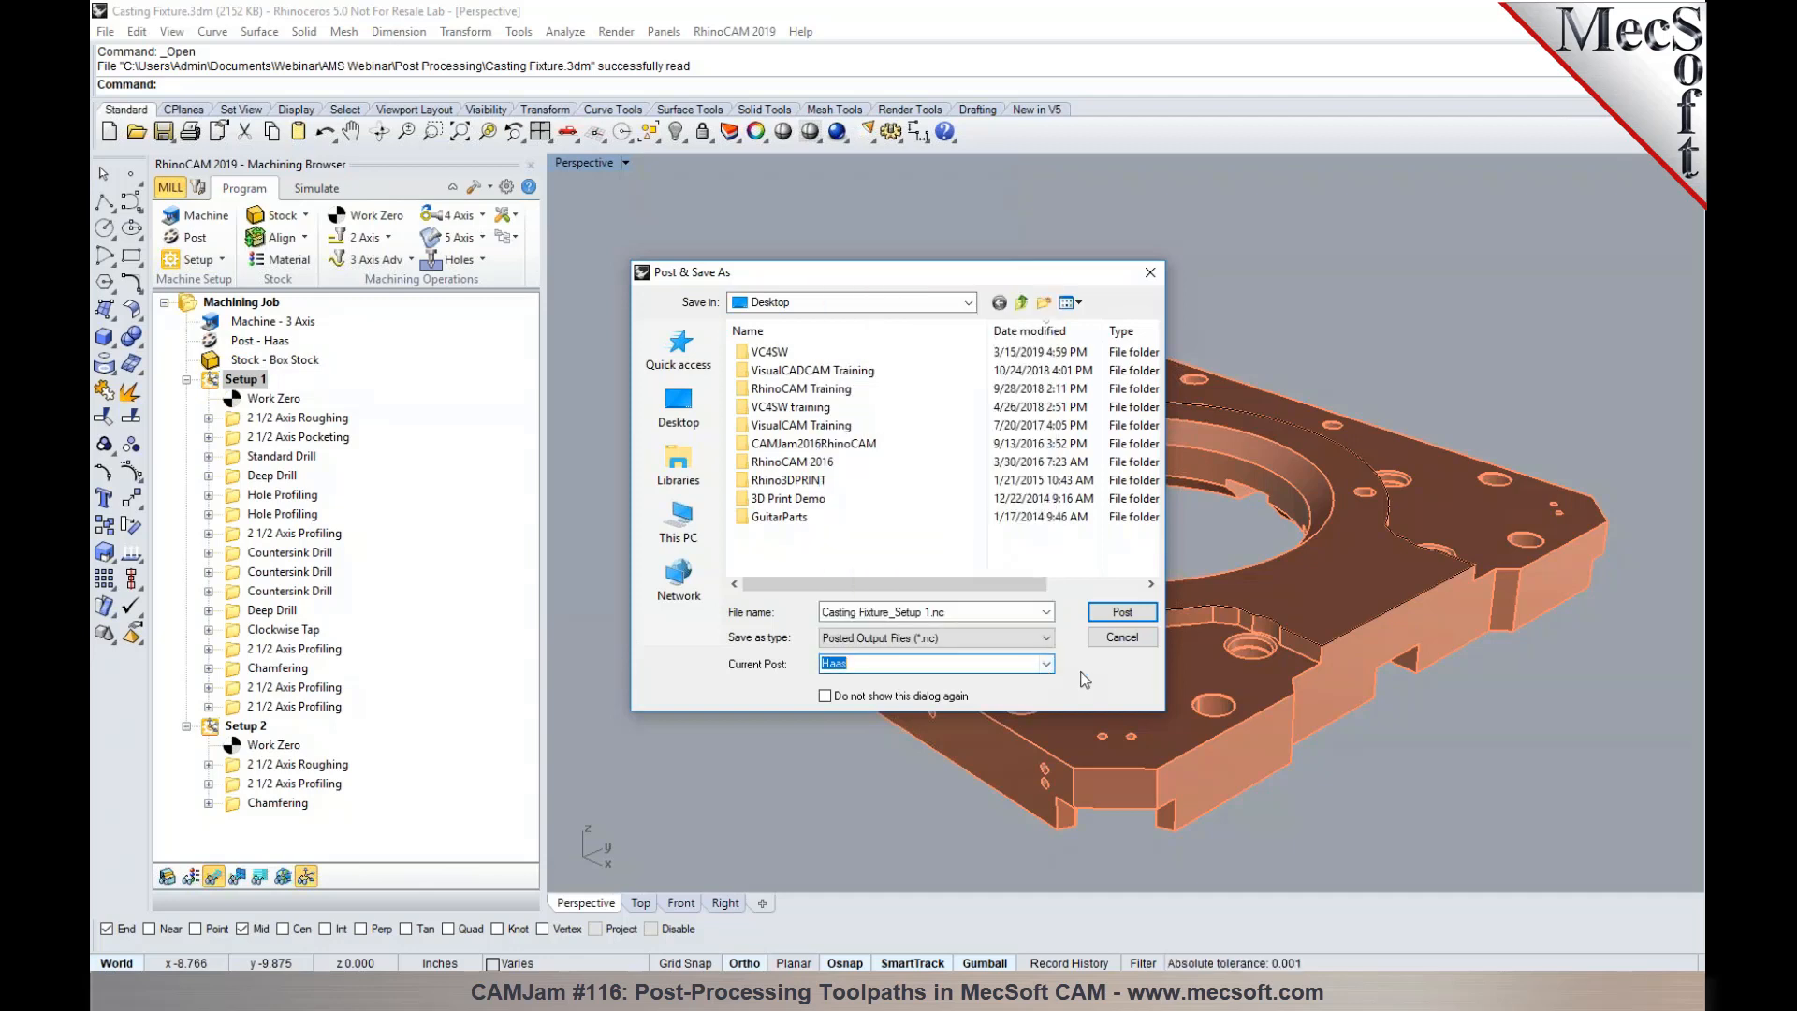
{"action": "left_click", "coordinate": [1119, 614]}
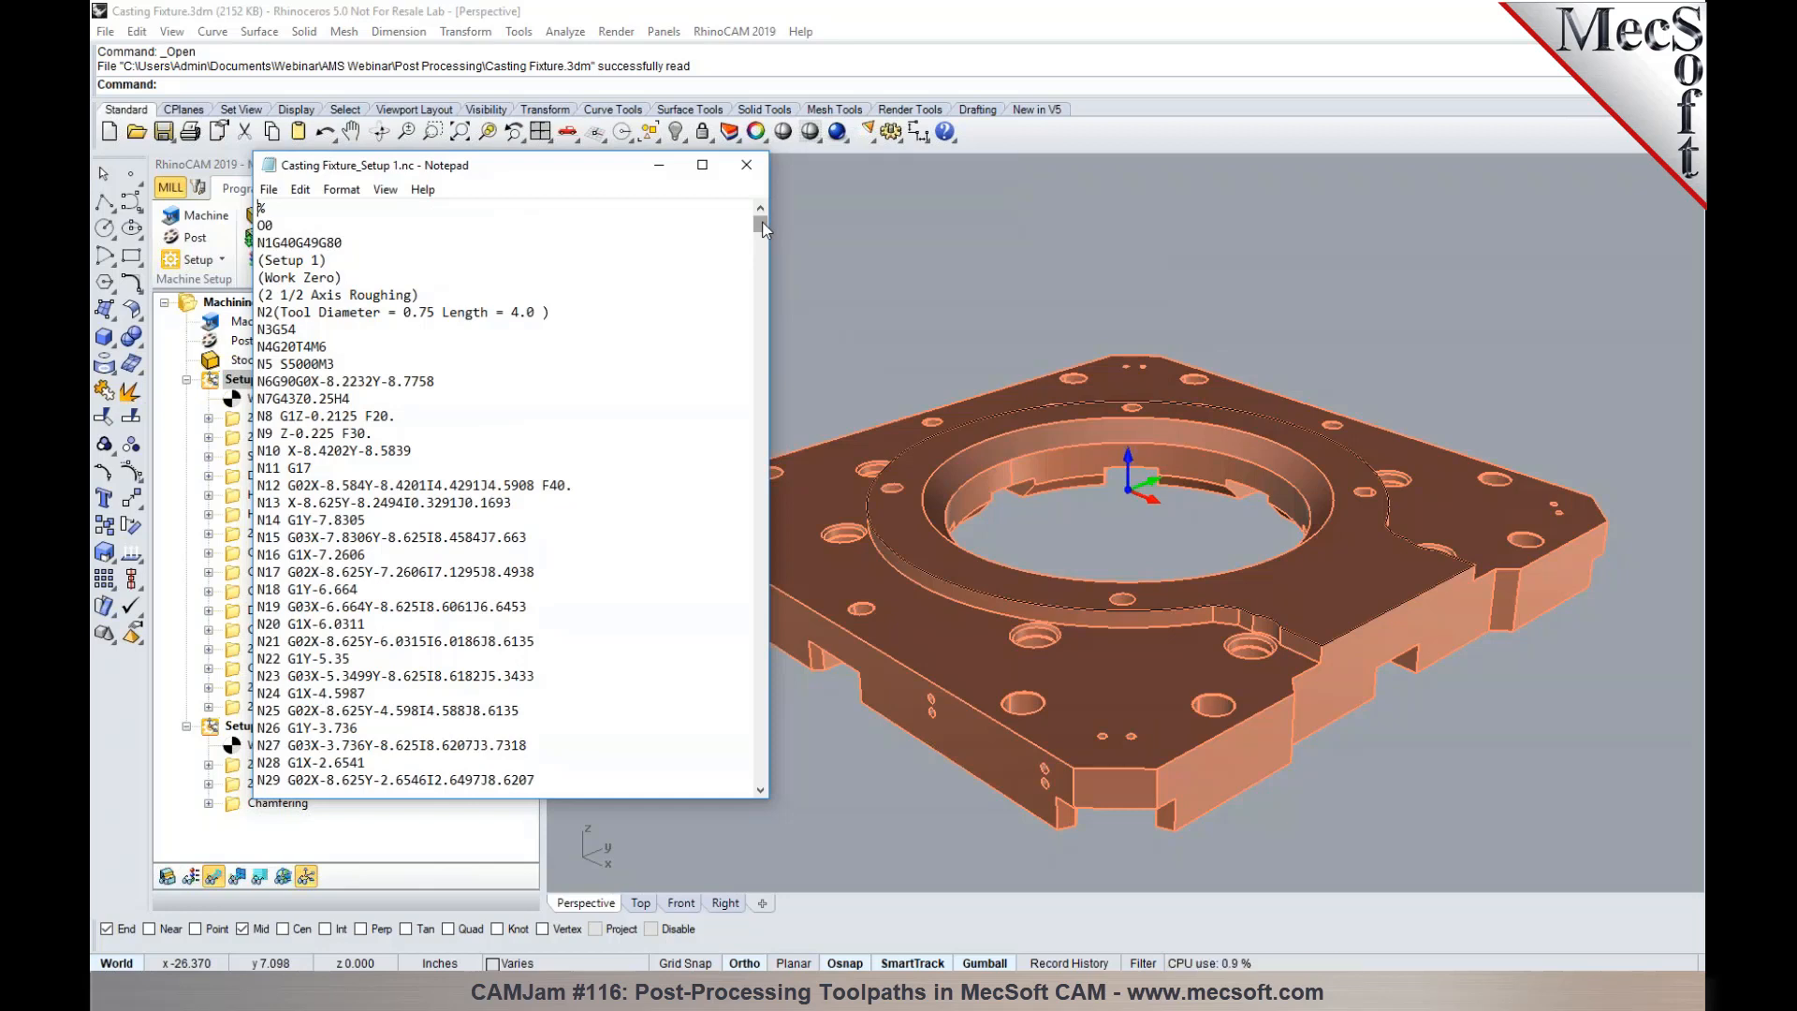
- Examine the start of the posted G-code beside the operation list, including the program number line, and close the file
{"action": "left_click_drag", "start_coordinate": [761, 227], "coordinate": [762, 213]}
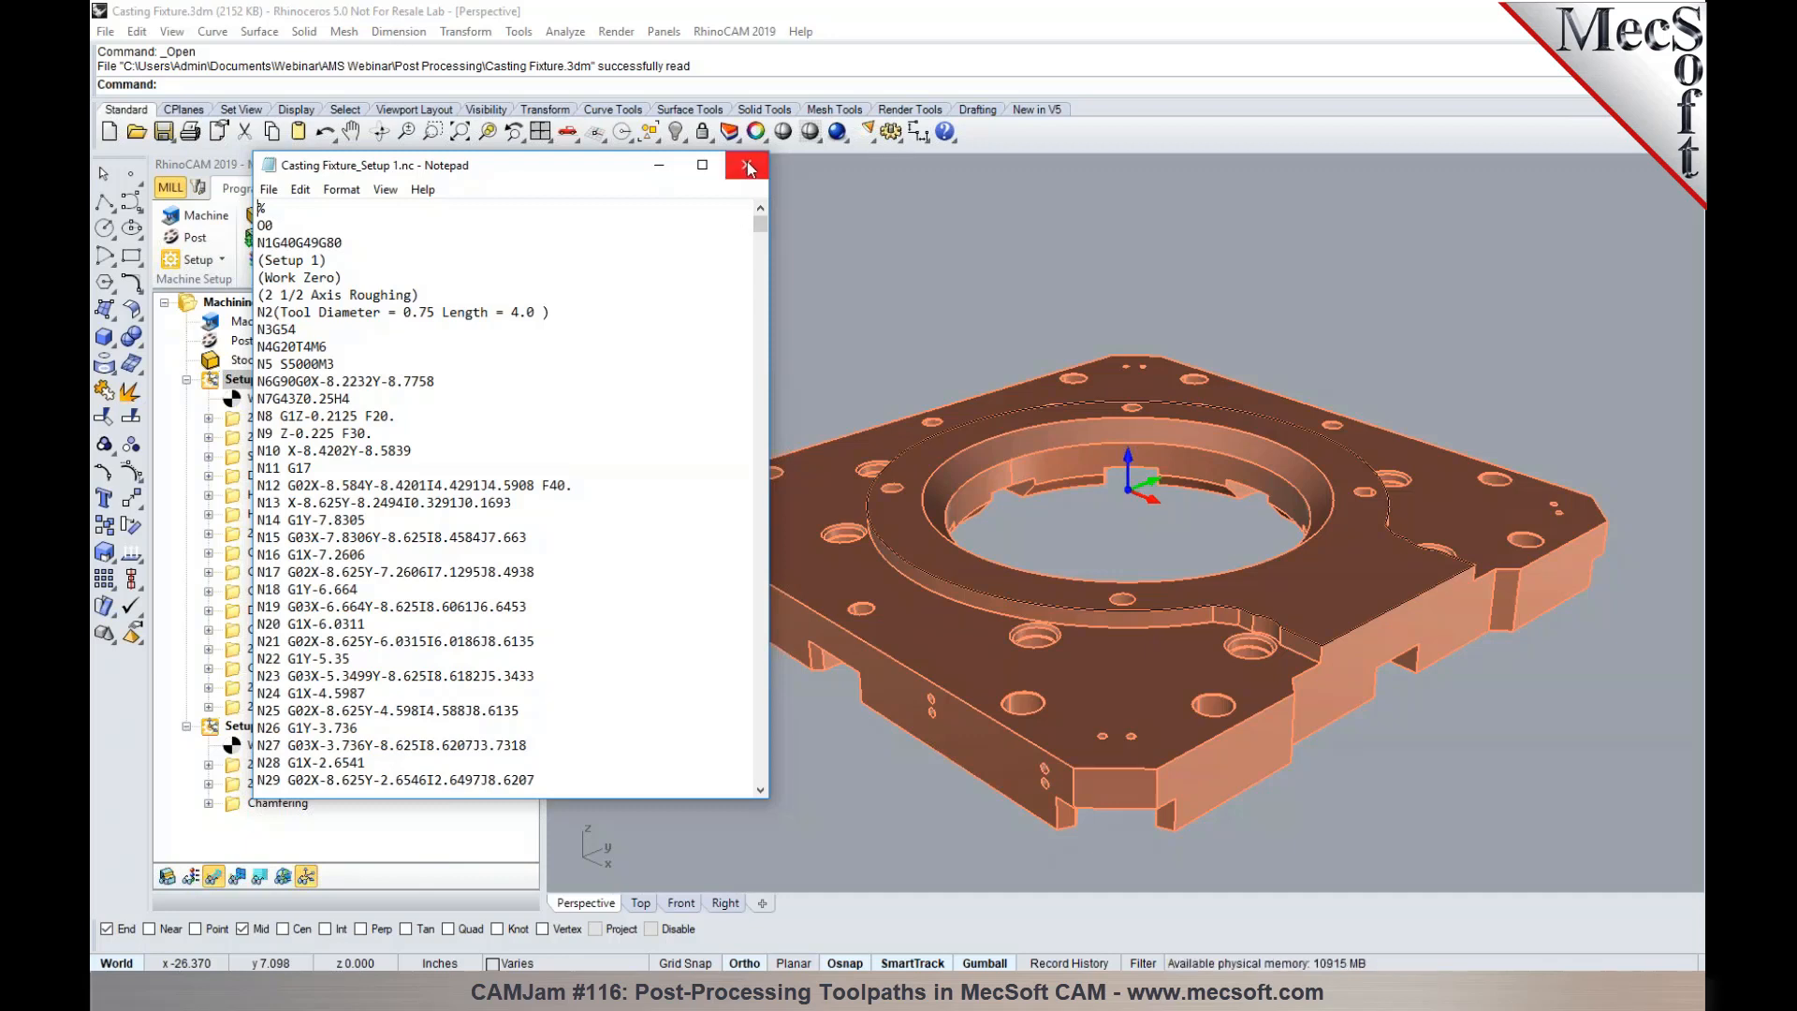
{"action": "left_click_drag", "start_coordinate": [599, 164], "coordinate": [907, 187]}
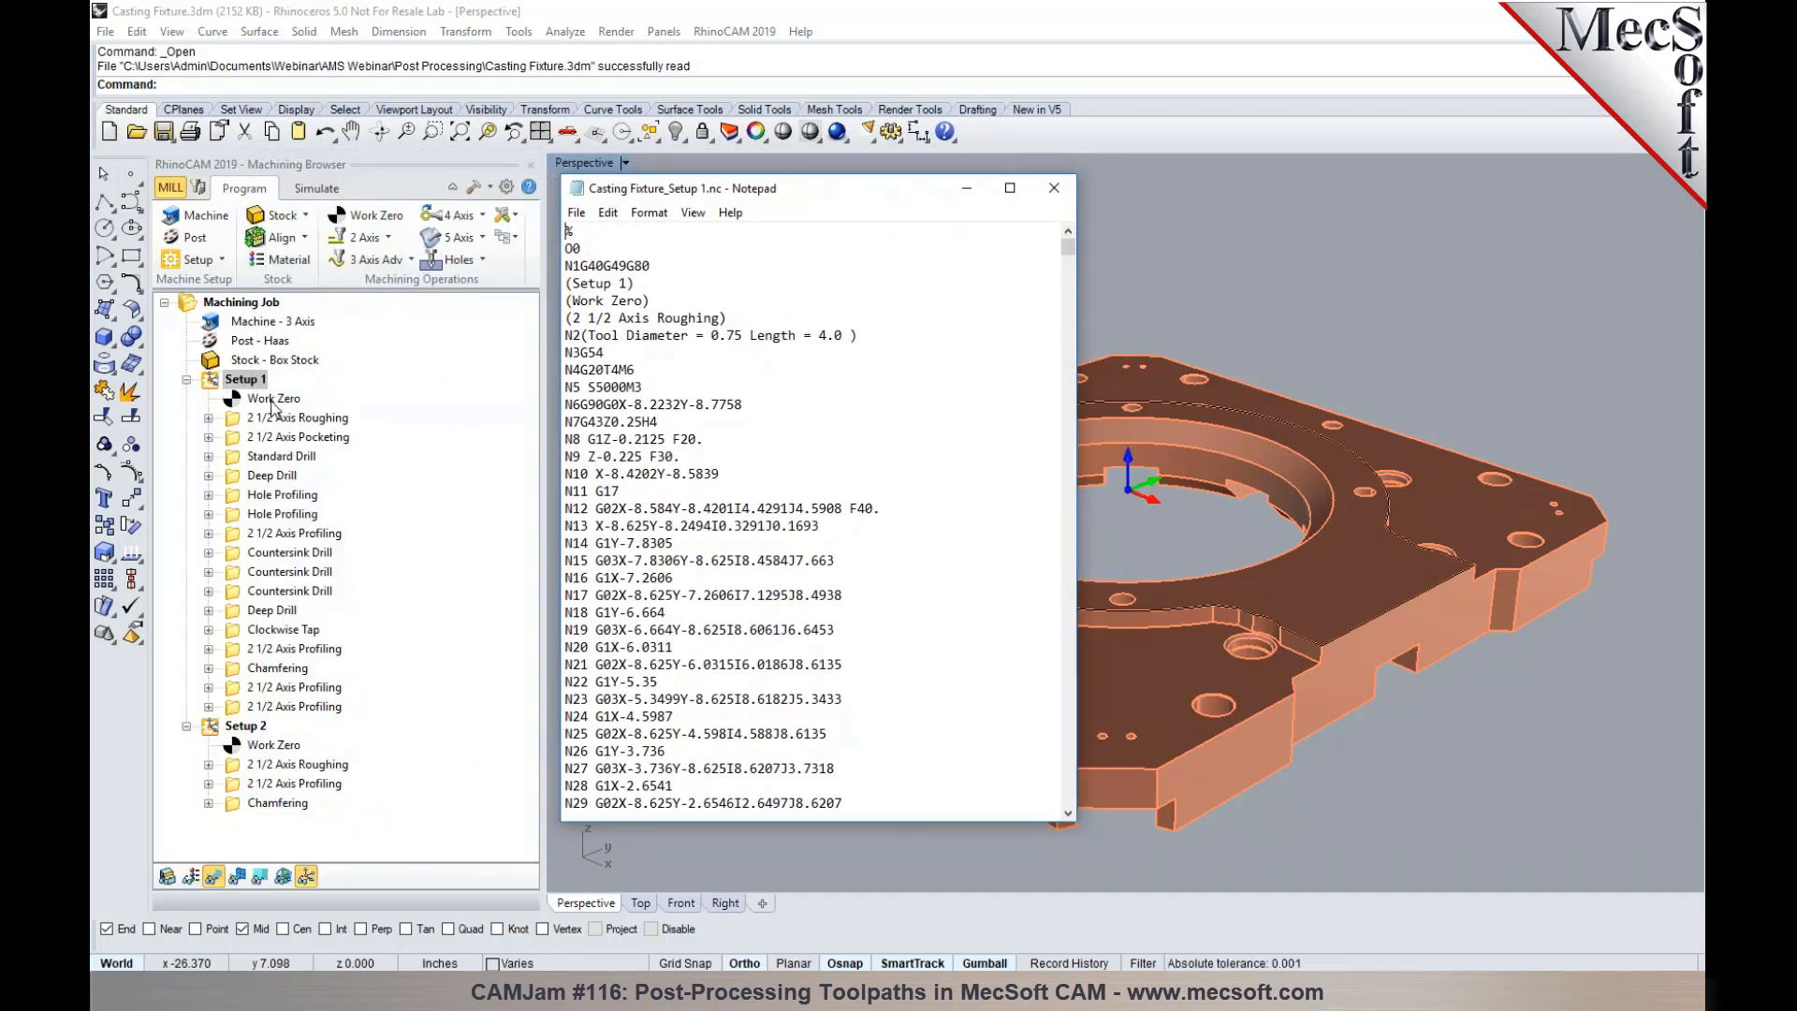
{"action": "left_click_drag", "start_coordinate": [588, 252], "coordinate": [564, 250]}
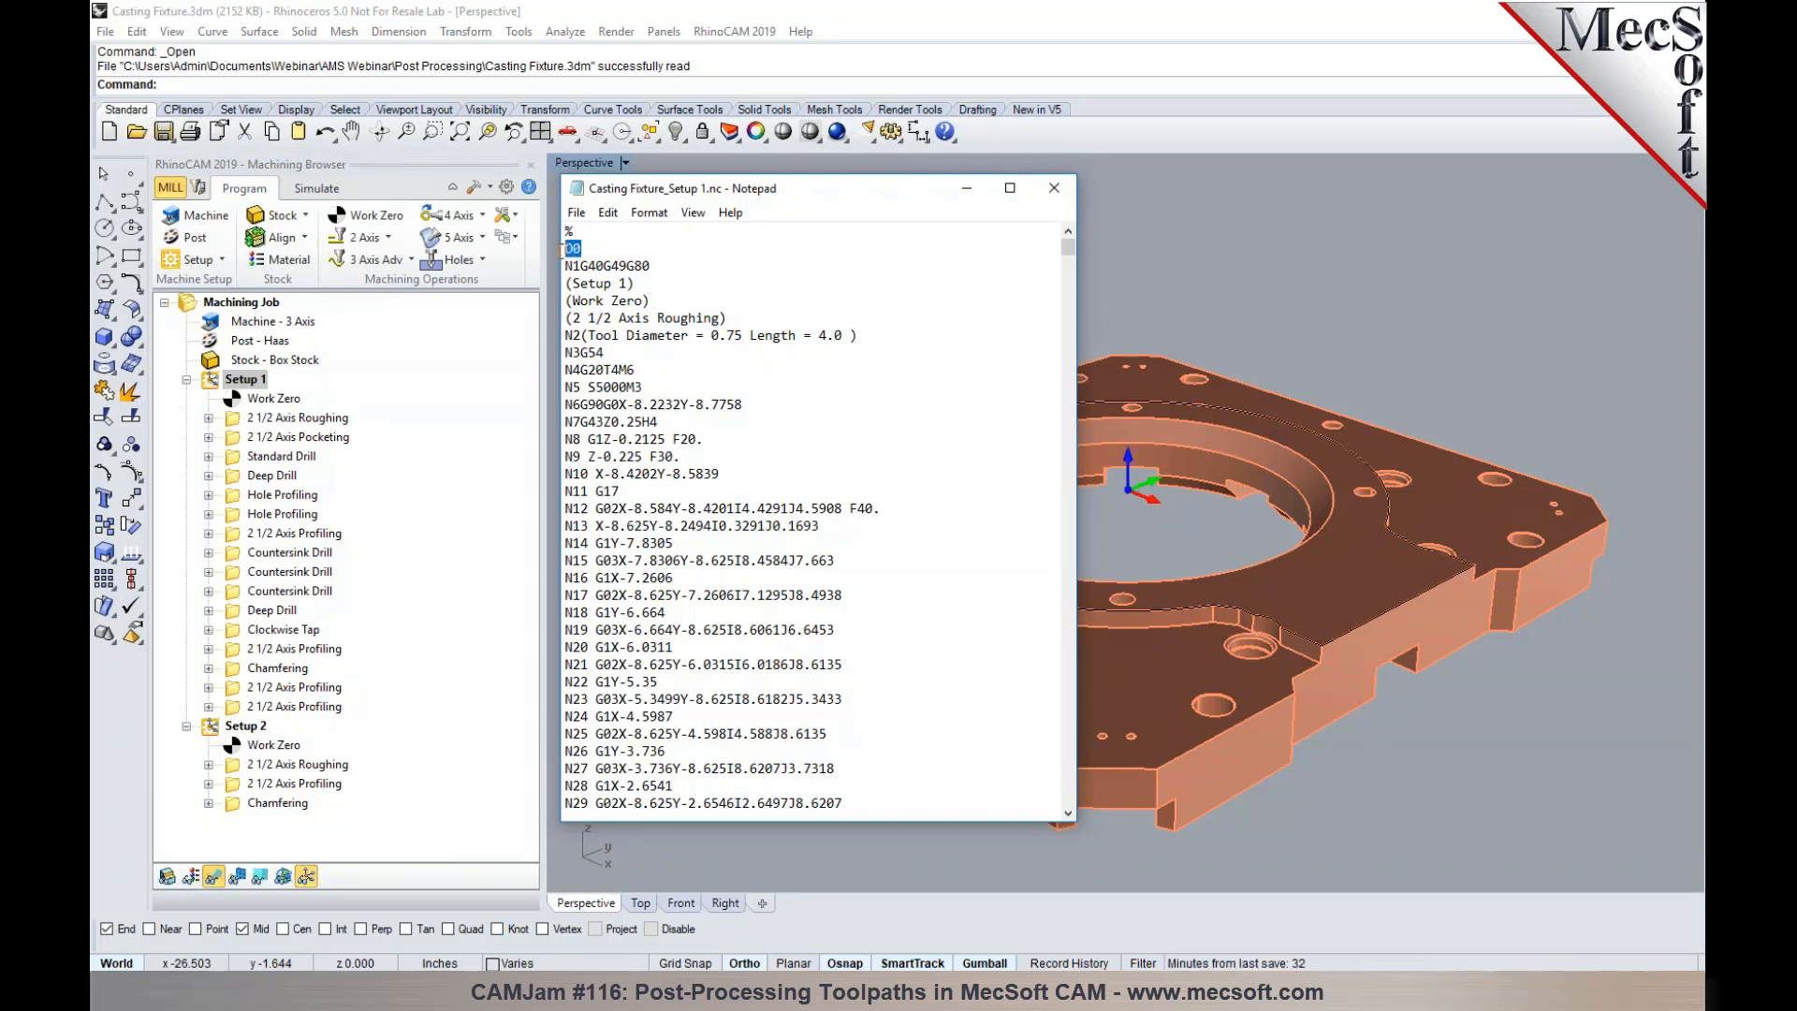
{"action": "left_click", "coordinate": [603, 248]}
{"action": "left_click", "coordinate": [1055, 188]}
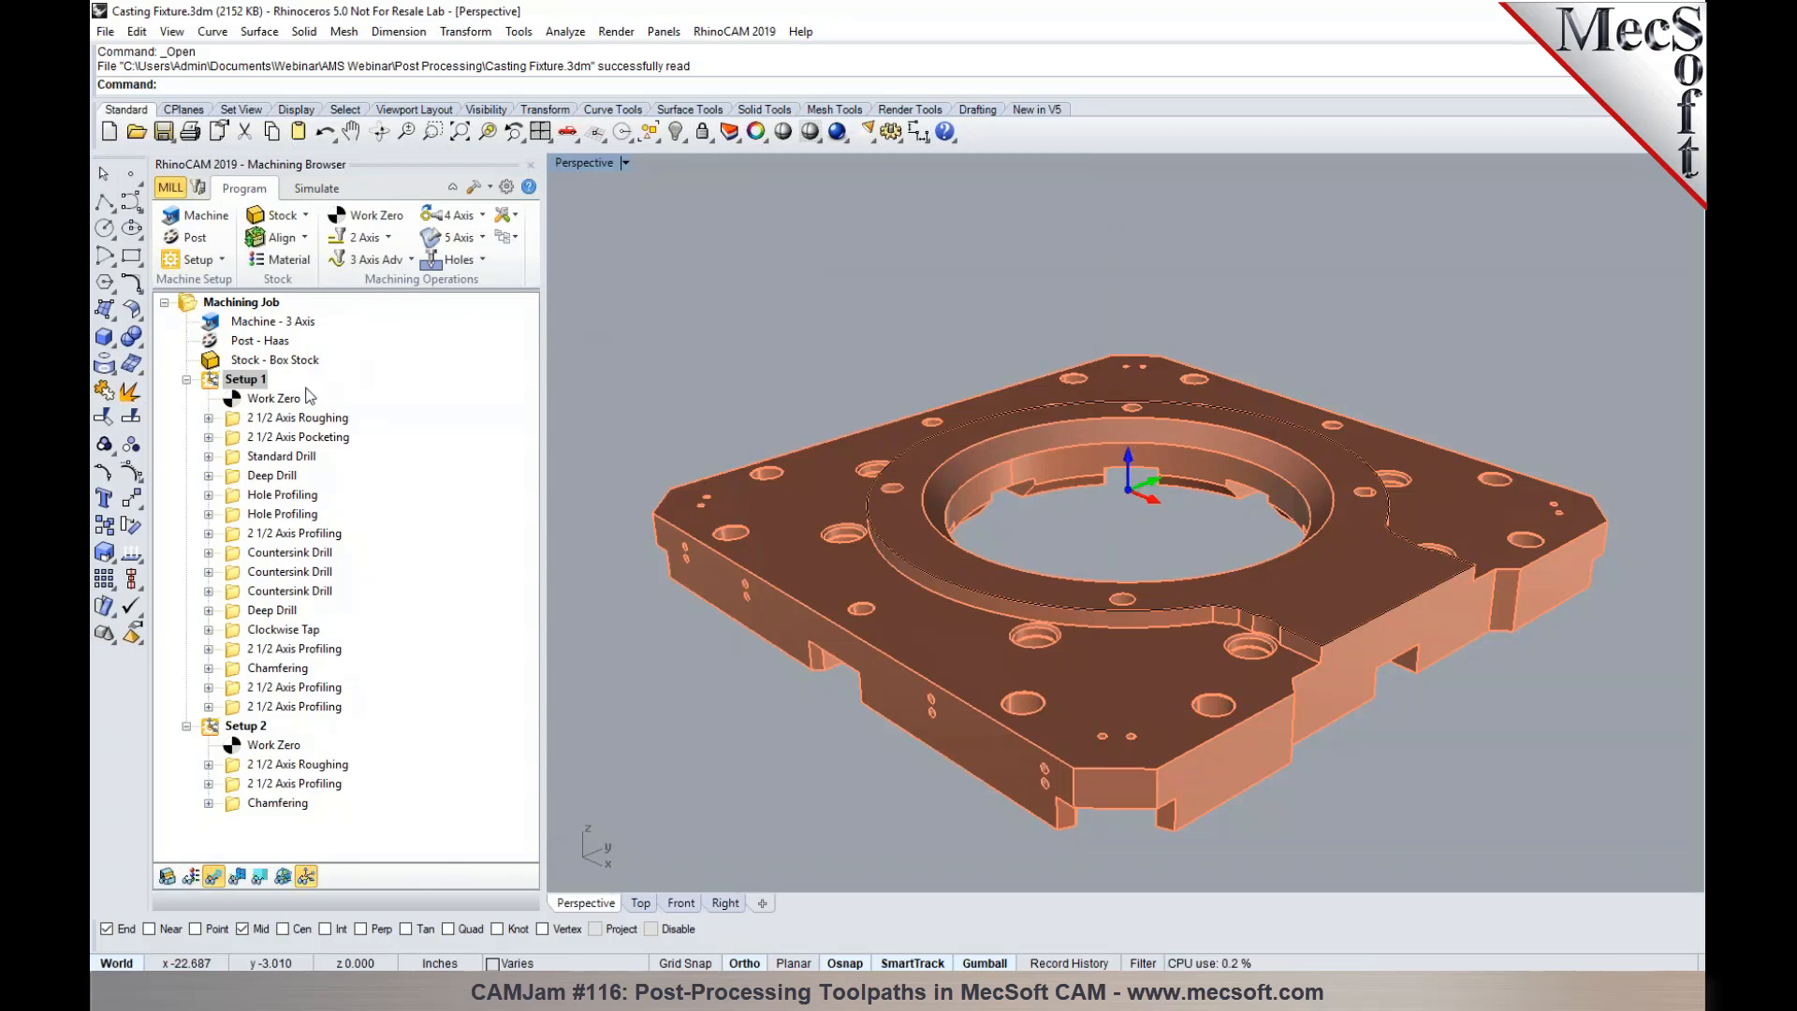
- Set the program number of Setup 1's Work Zero operation to 1234 in its properties
{"action": "left_click", "coordinate": [274, 399]}
{"action": "right_click", "coordinate": [277, 402]}
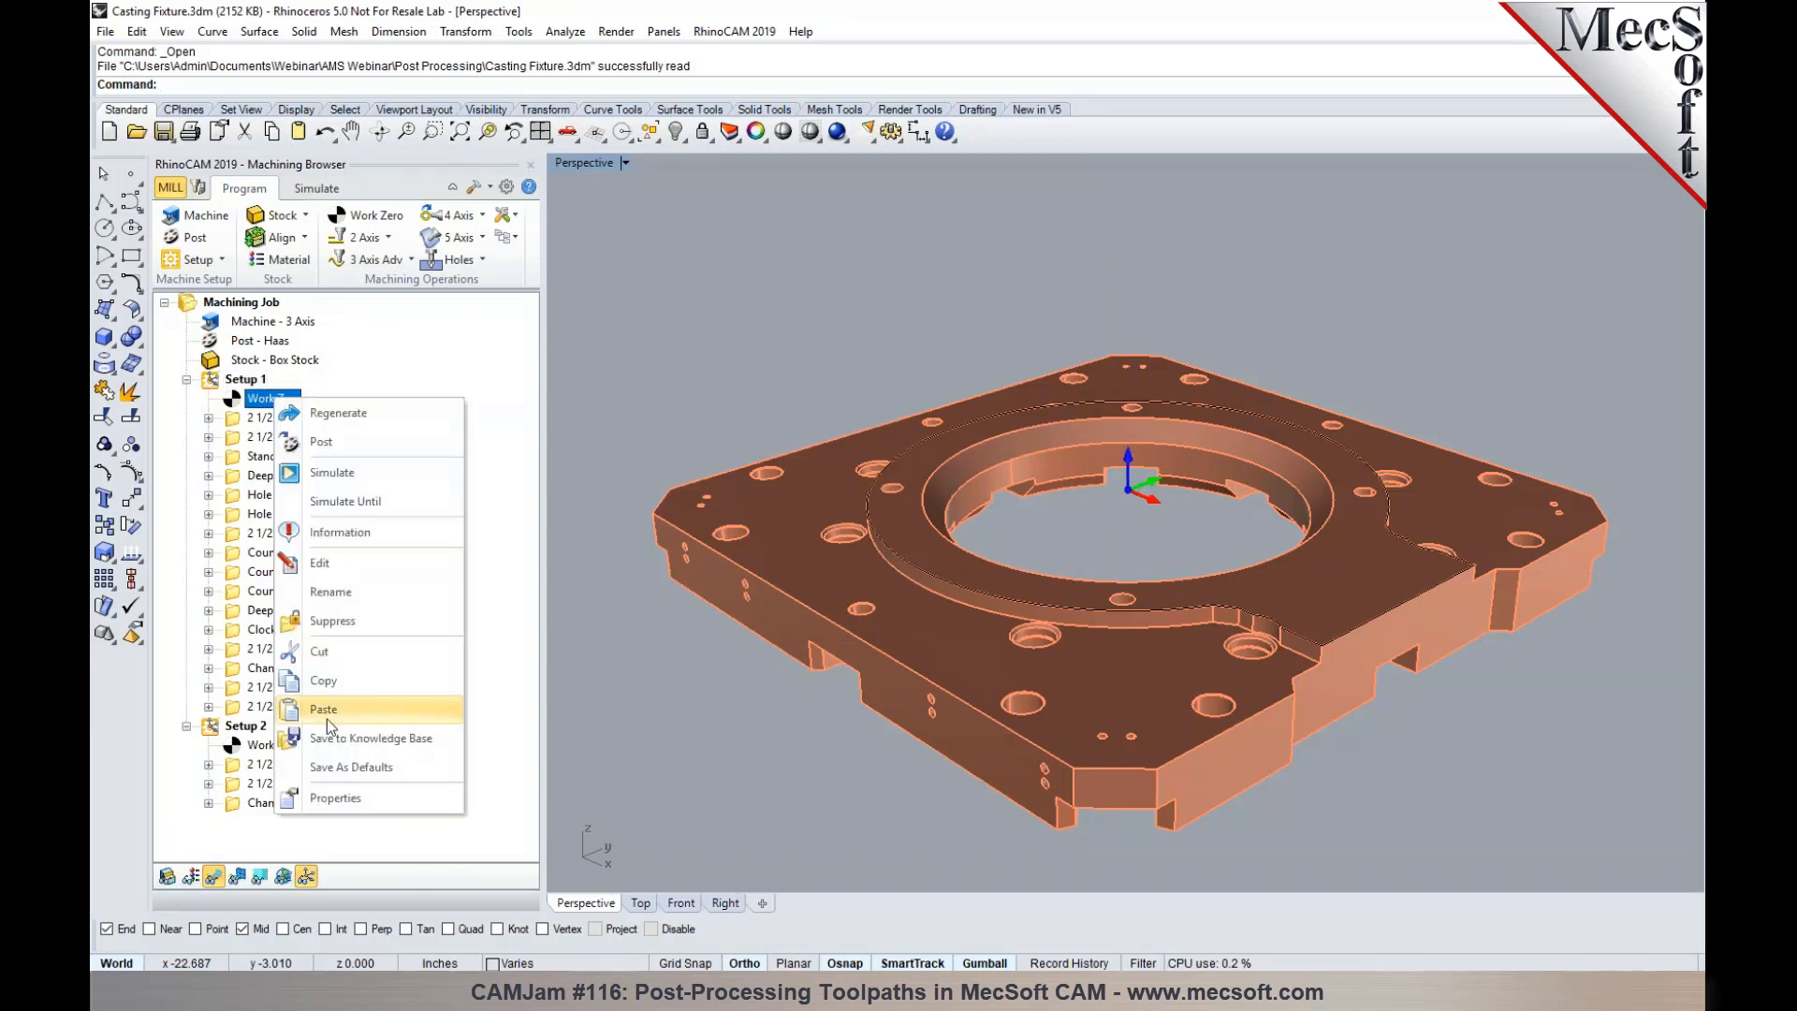
{"action": "left_click", "coordinate": [372, 794]}
{"action": "left_click", "coordinate": [850, 366]}
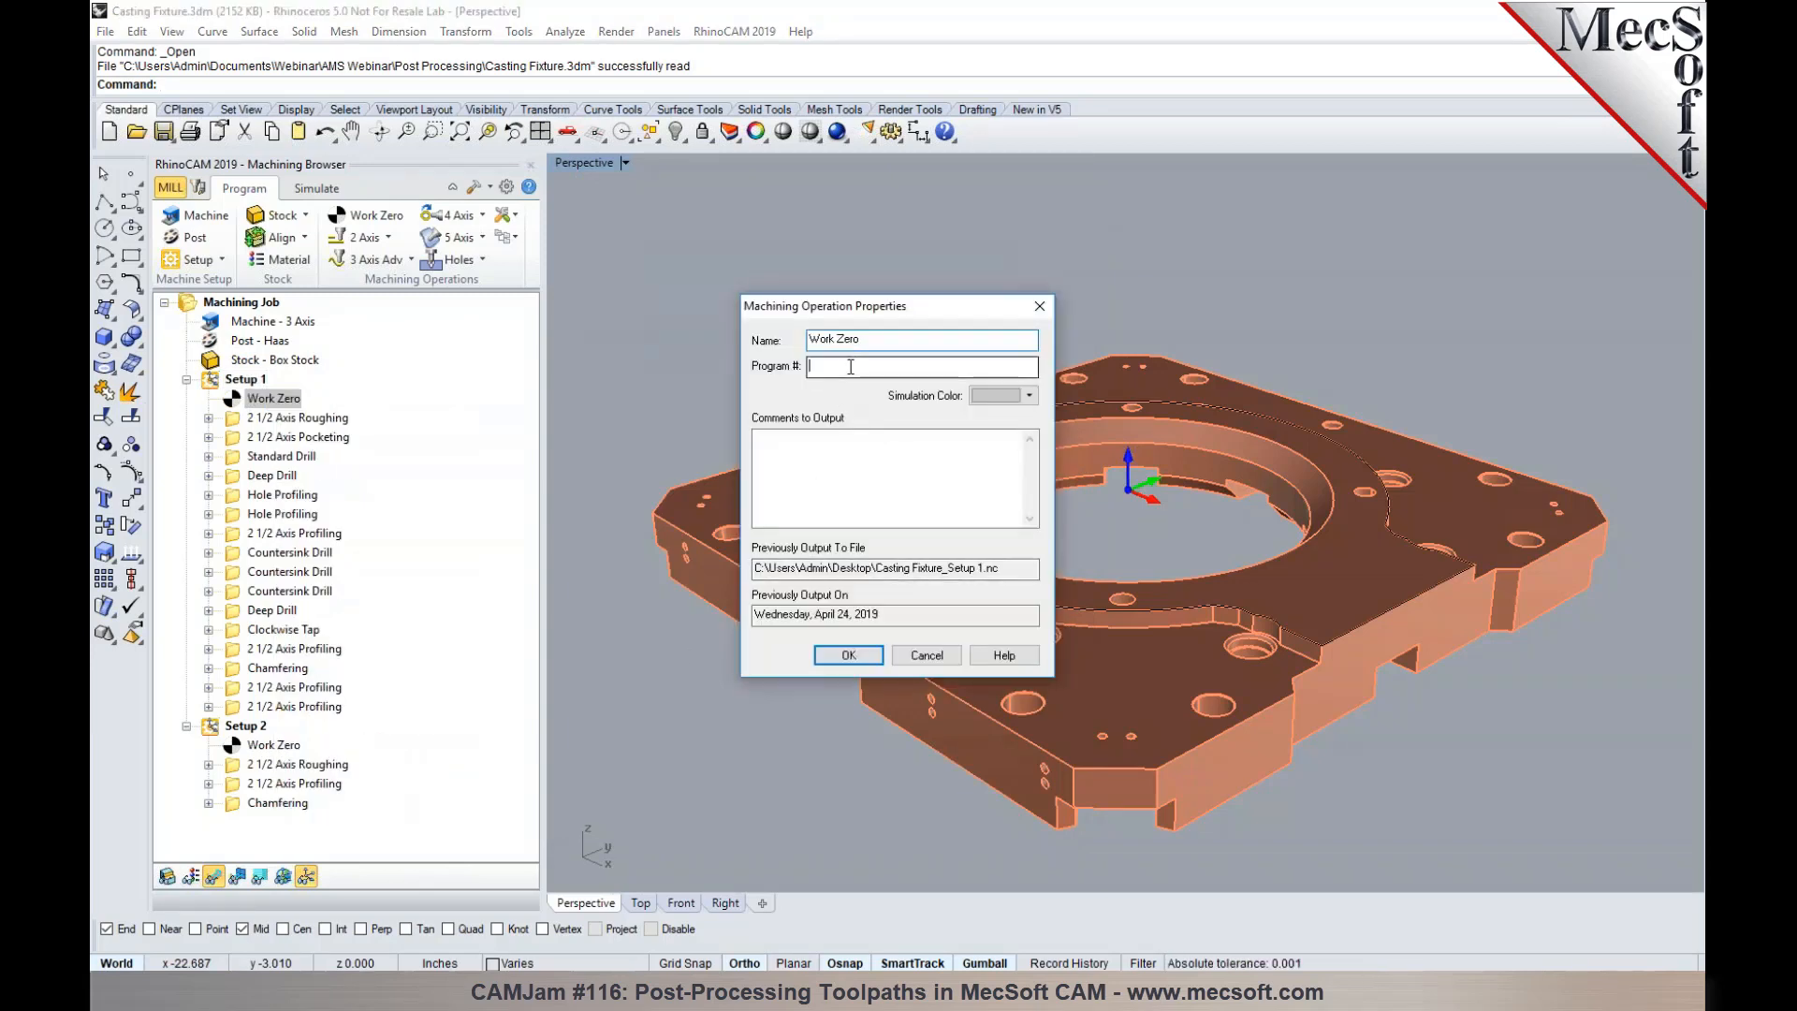
{"action": "type", "text": "1234"}
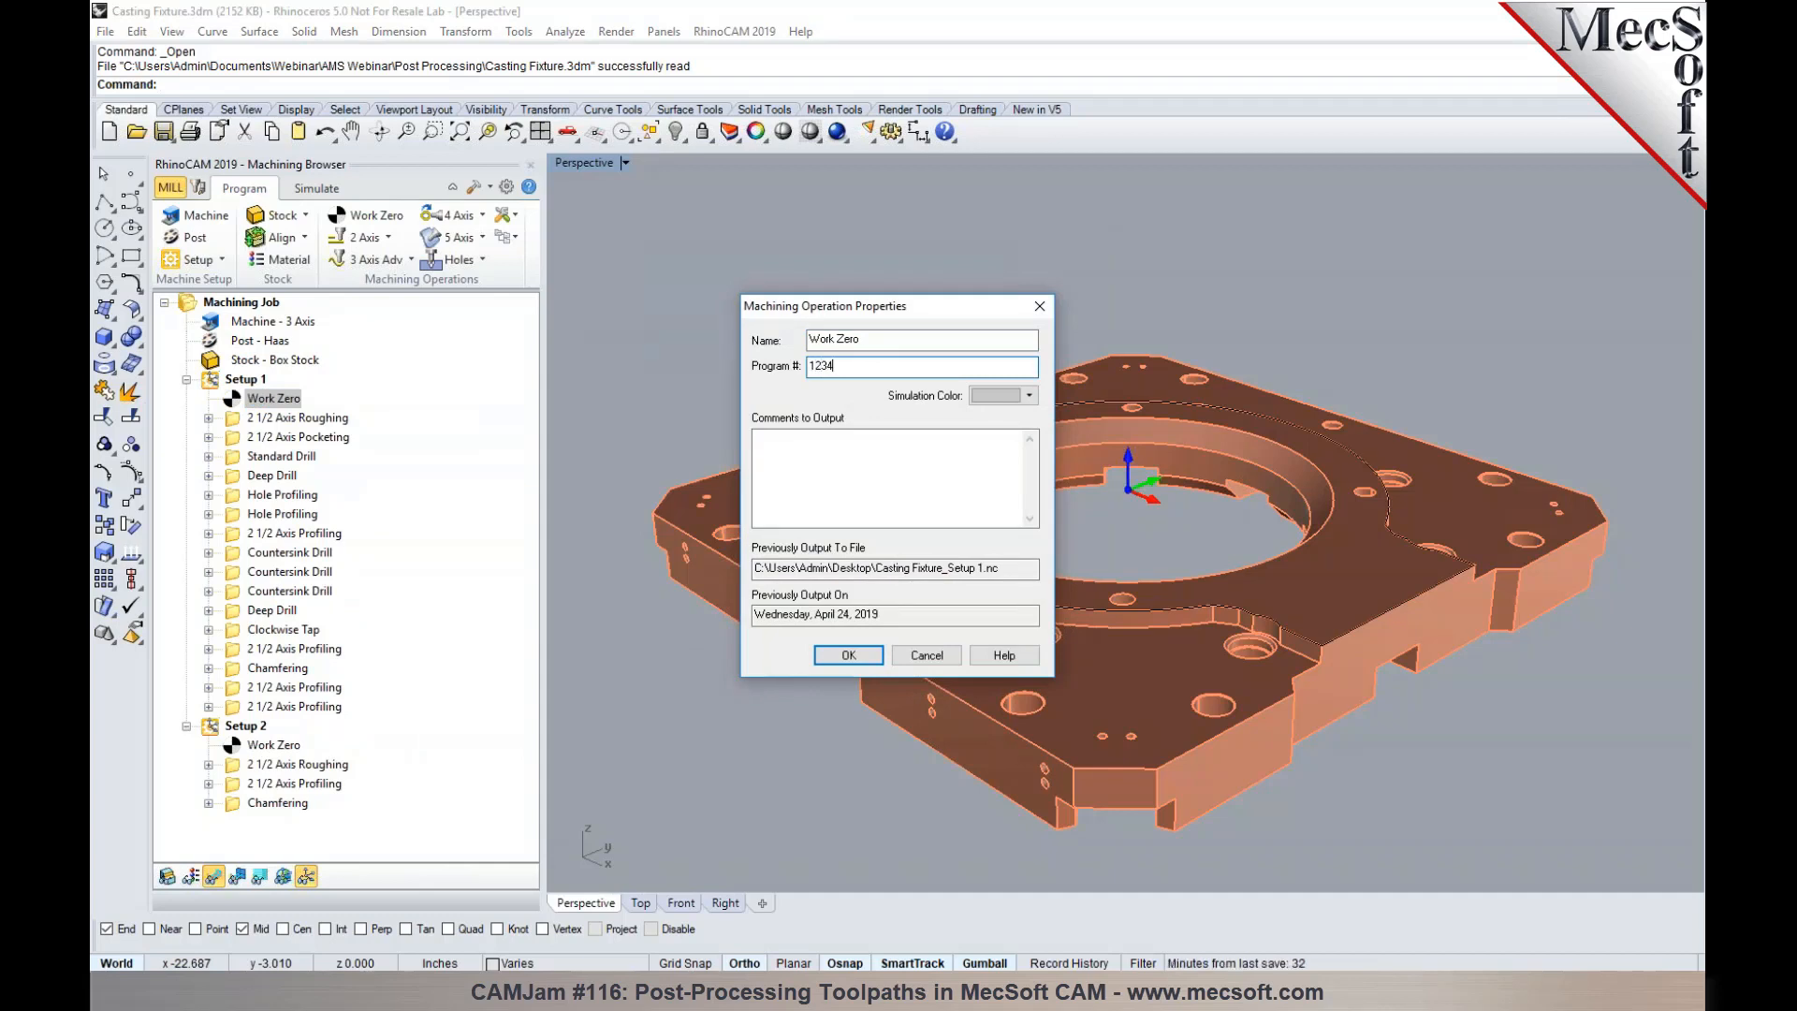
{"action": "left_click", "coordinate": [848, 655]}
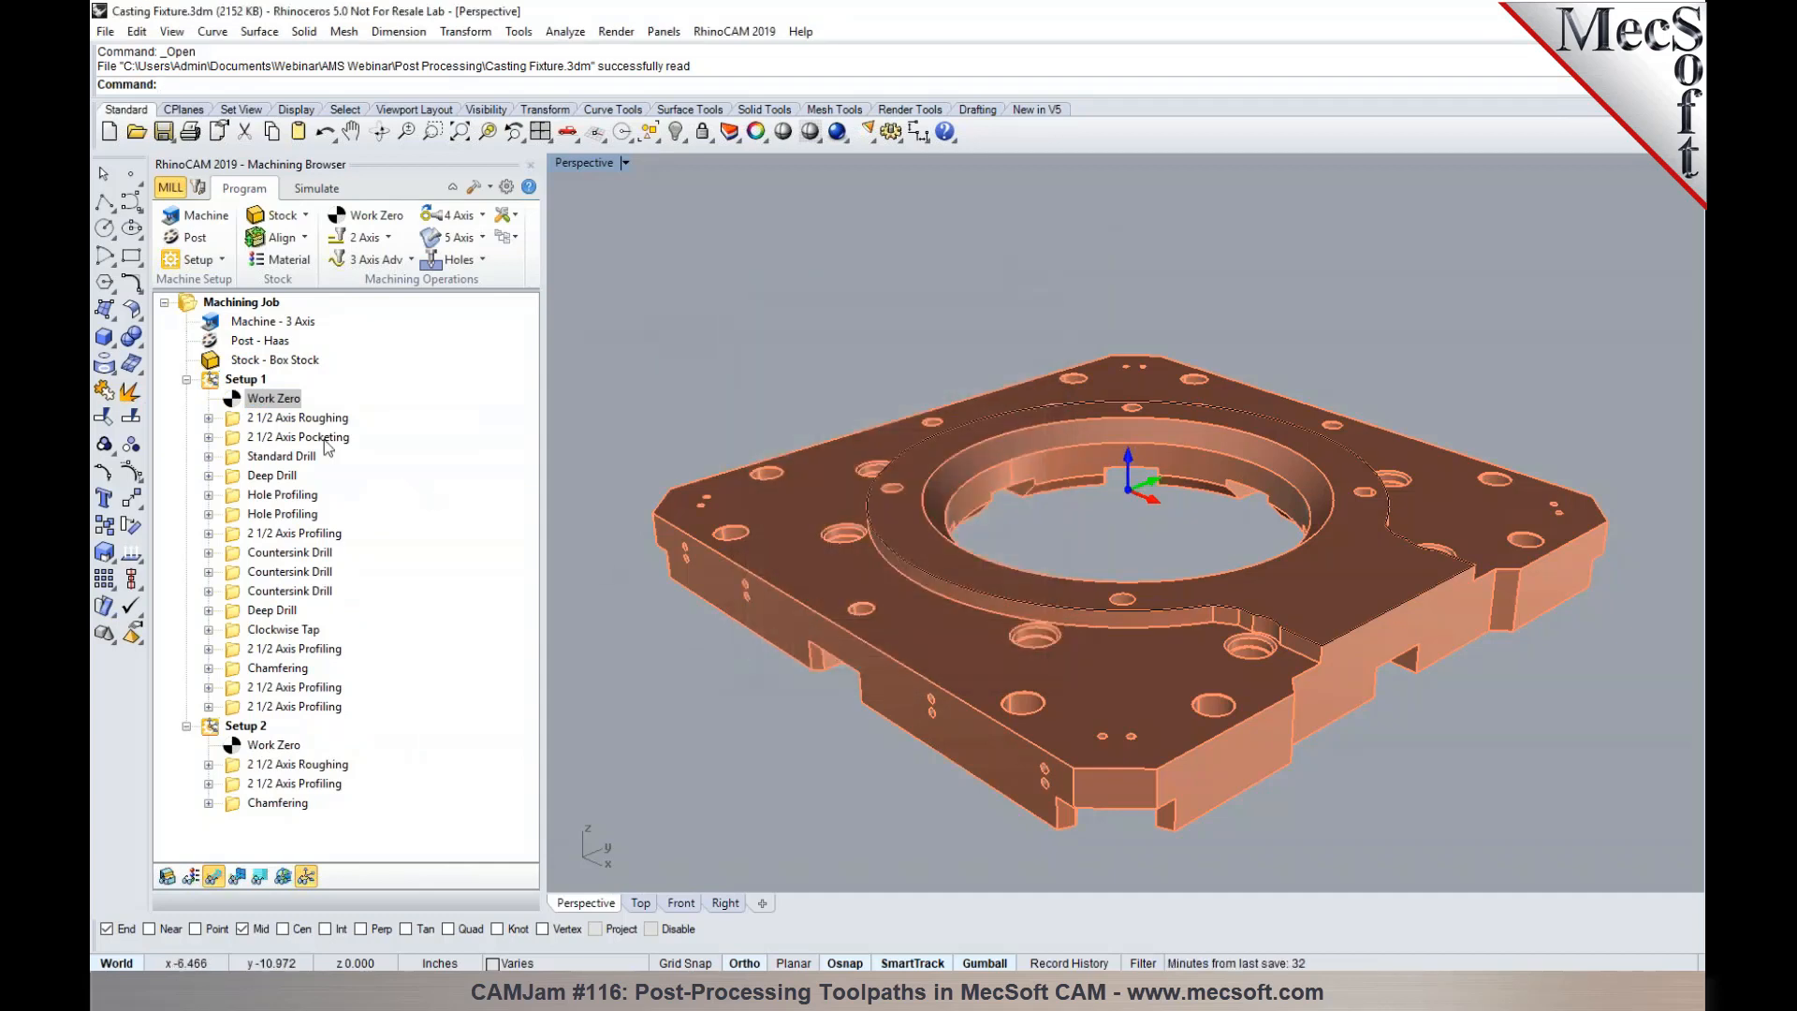
- Post Setup 1 again to the Desktop, replacing the existing Casting Fixture_Setup 1.nc file
{"action": "left_click", "coordinate": [246, 379]}
{"action": "right_click", "coordinate": [246, 380]}
{"action": "left_click", "coordinate": [281, 423]}
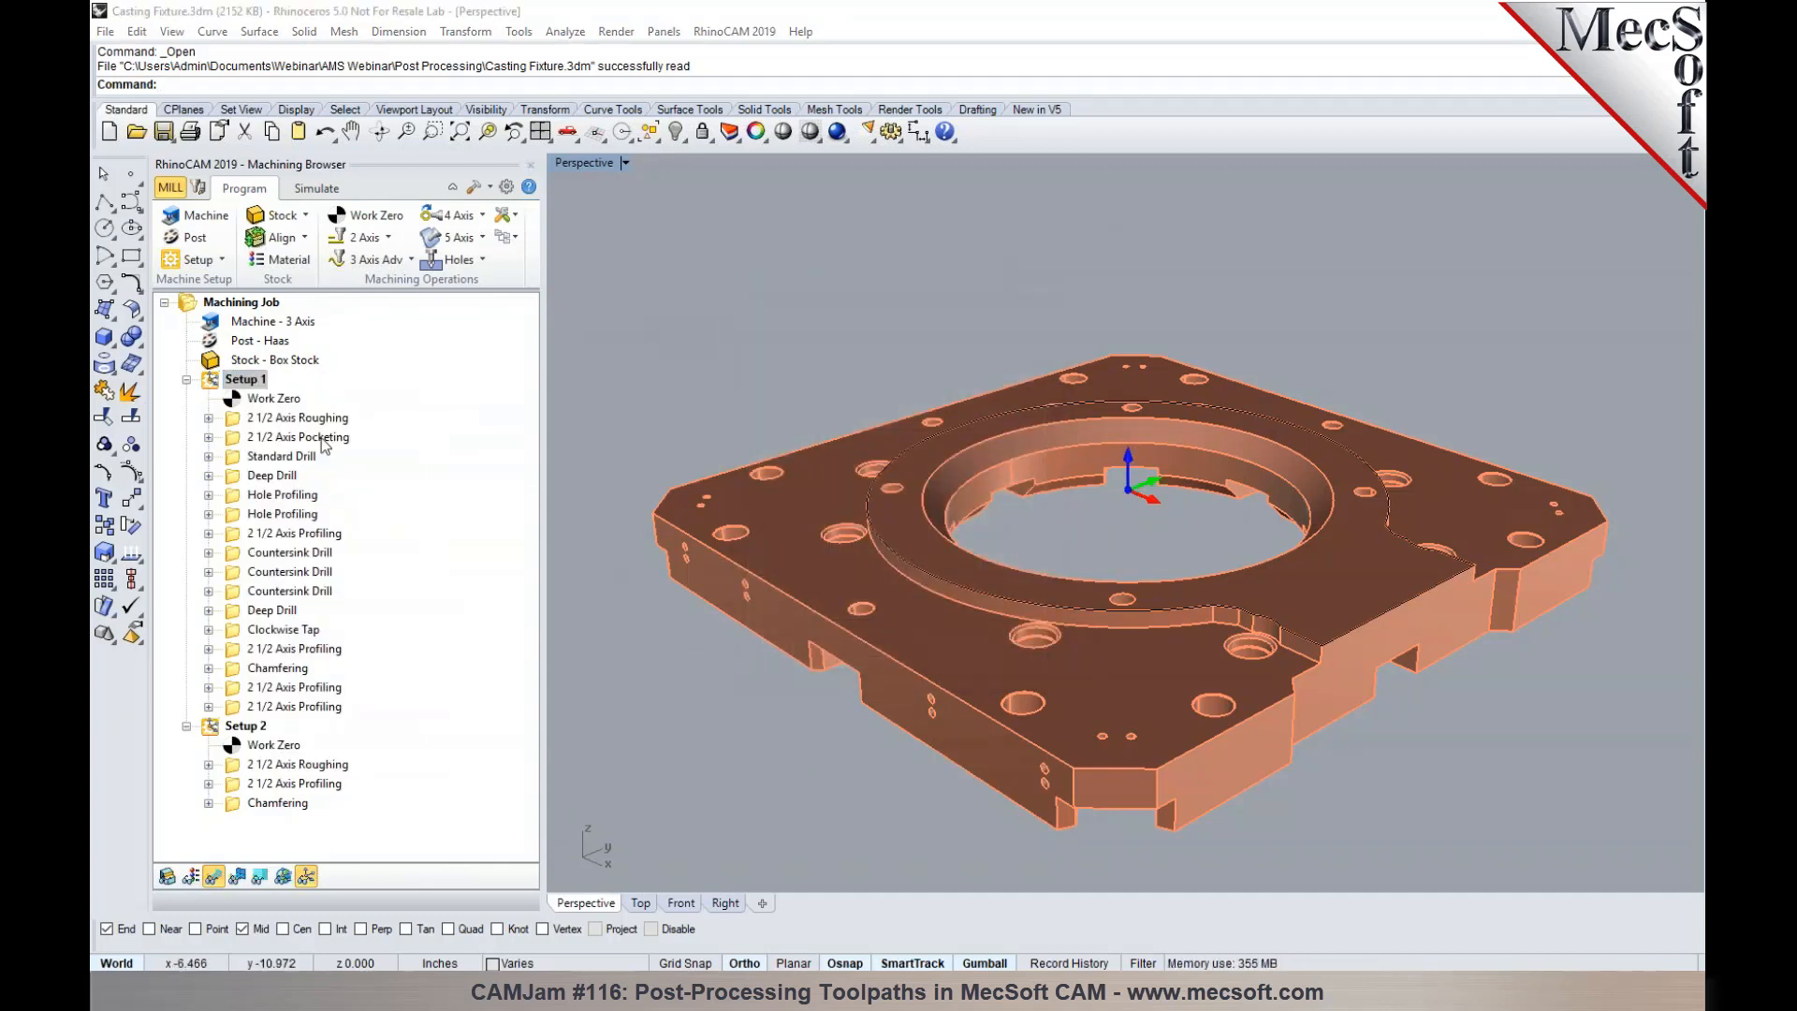
{"action": "left_click", "coordinate": [1122, 611]}
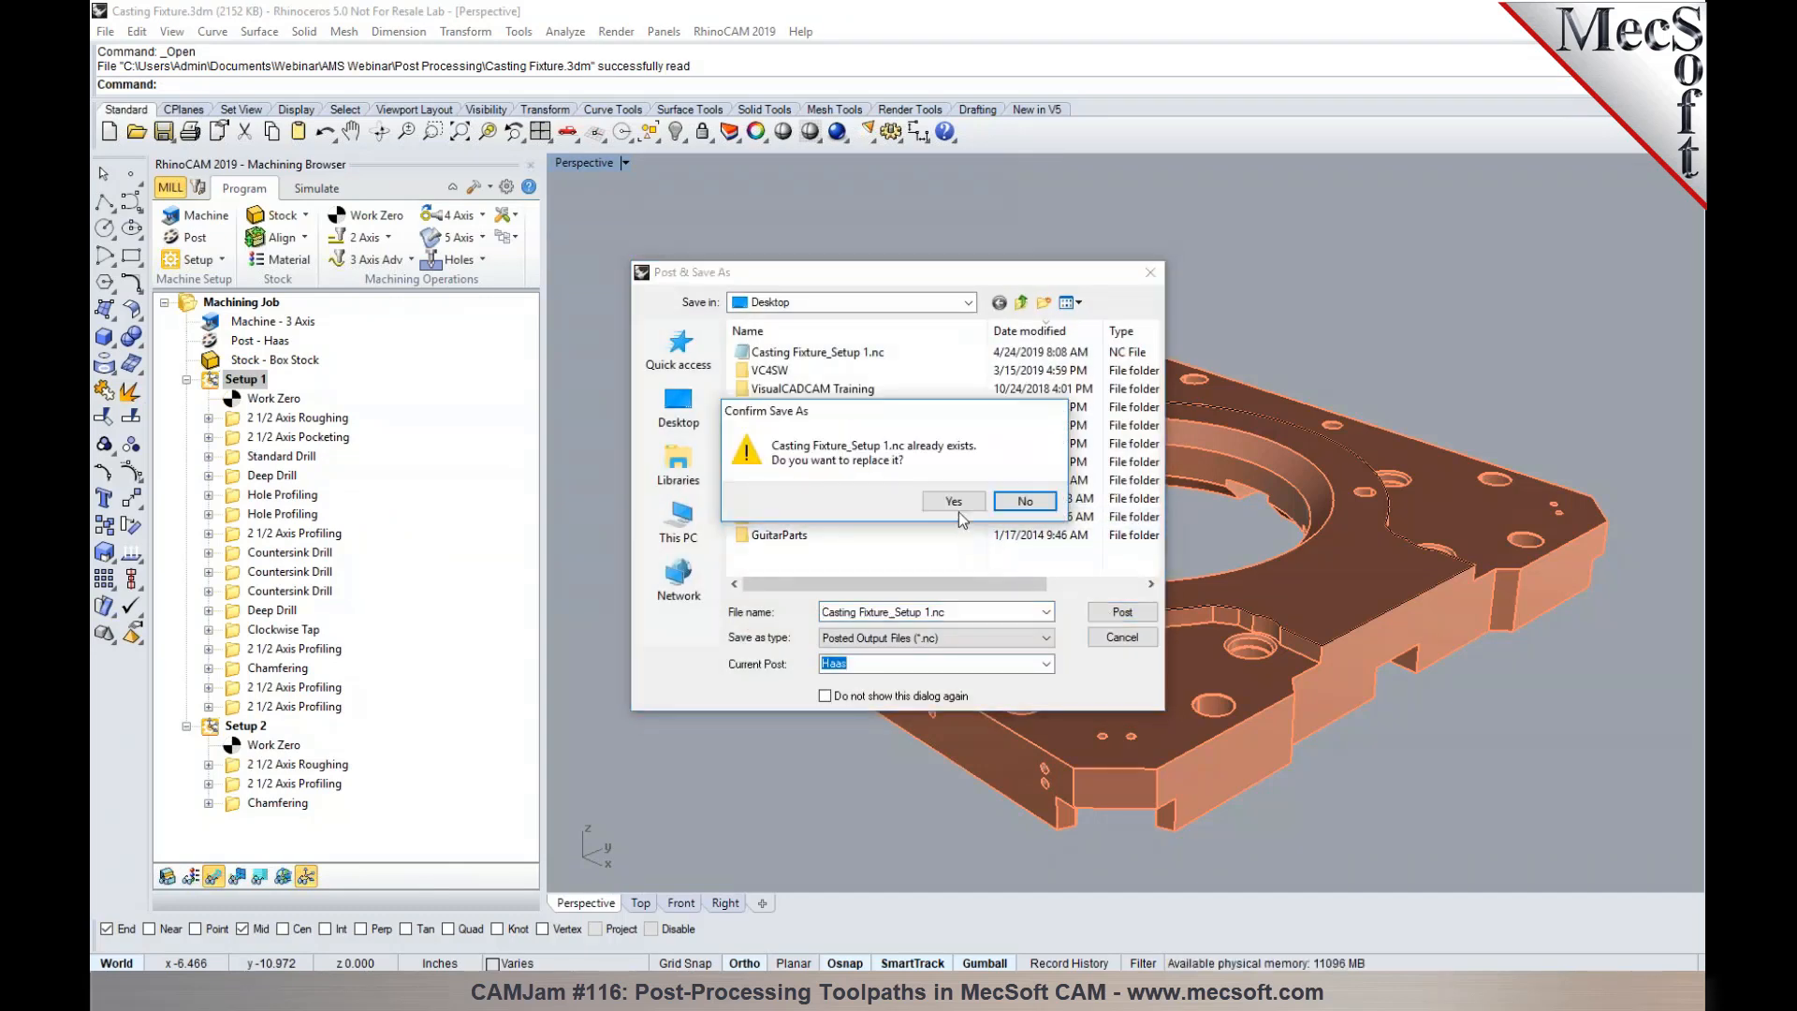
{"action": "left_click", "coordinate": [959, 505]}
- Check the program number line at the start of the reposted Setup 1 G-code and close the file
{"action": "left_click", "coordinate": [623, 251]}
{"action": "left_click_drag", "start_coordinate": [623, 251], "coordinate": [563, 250]}
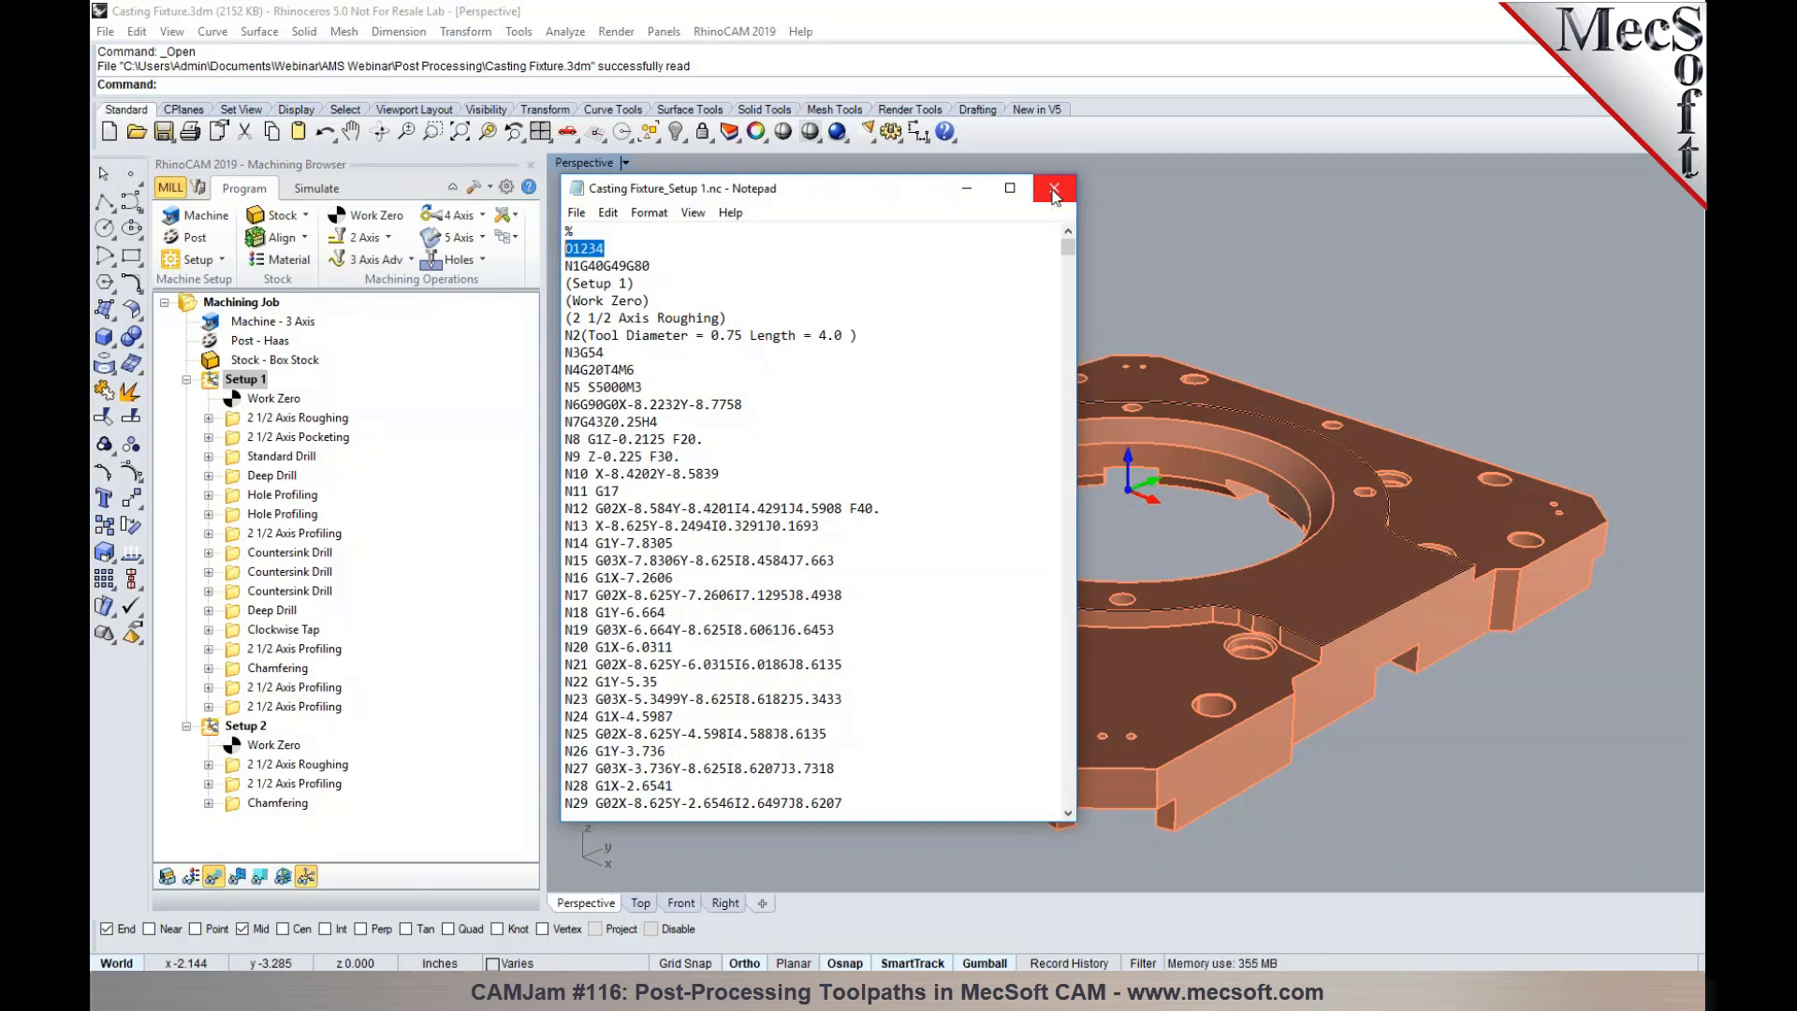
{"action": "left_click", "coordinate": [1053, 190]}
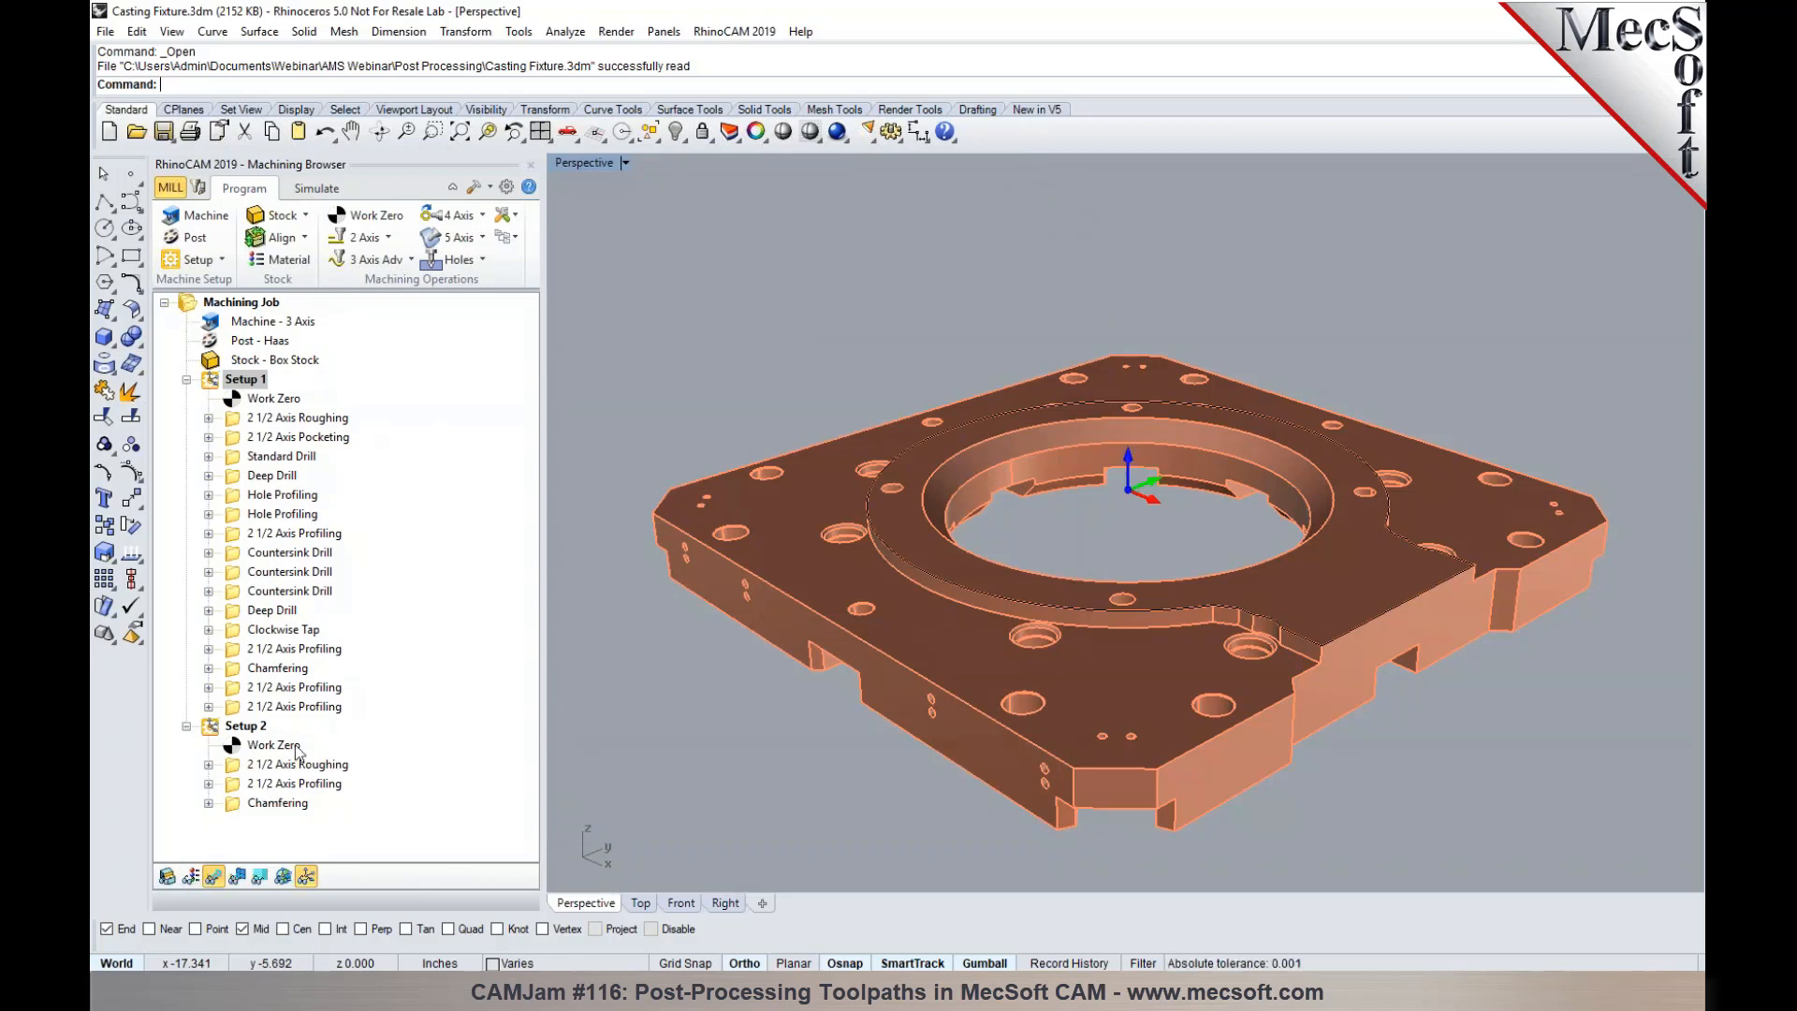
- Post all setups of the machining job to the Desktop as Casting Fixture.nc, continuing past the machine tool axes warning
{"action": "left_click", "coordinate": [239, 307]}
{"action": "right_click", "coordinate": [239, 309]}
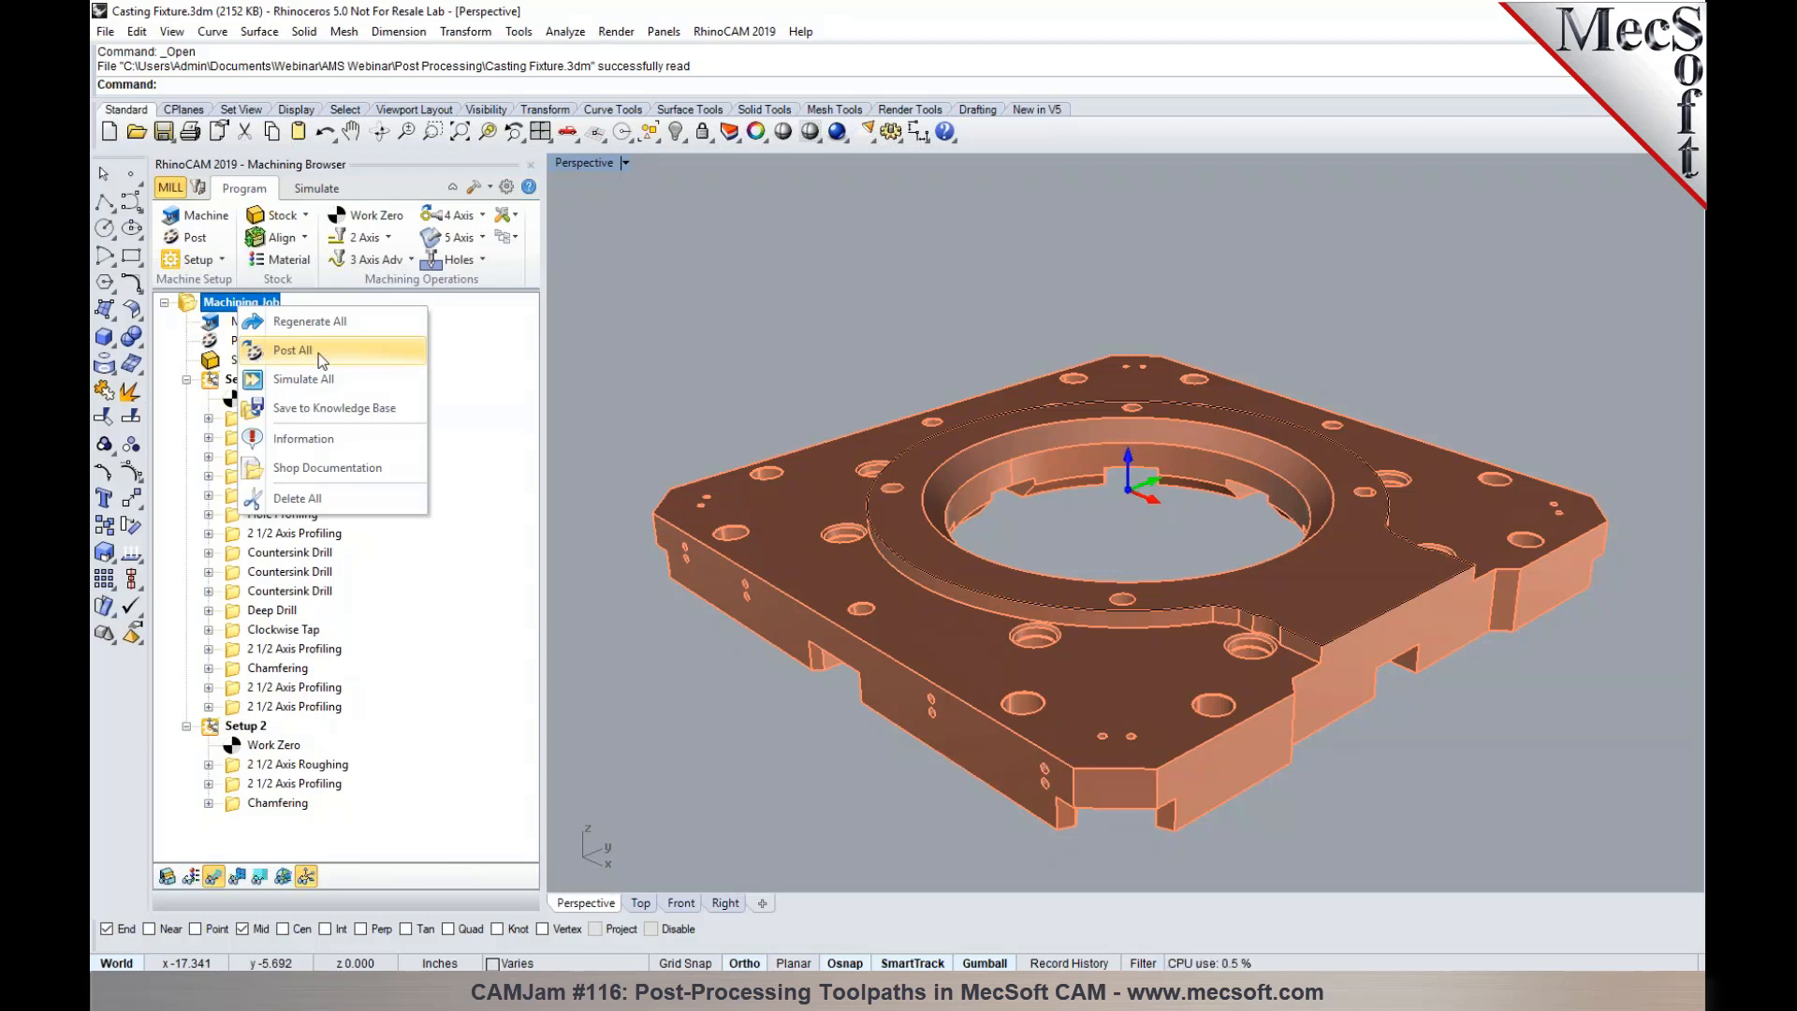
{"action": "left_click", "coordinate": [343, 356]}
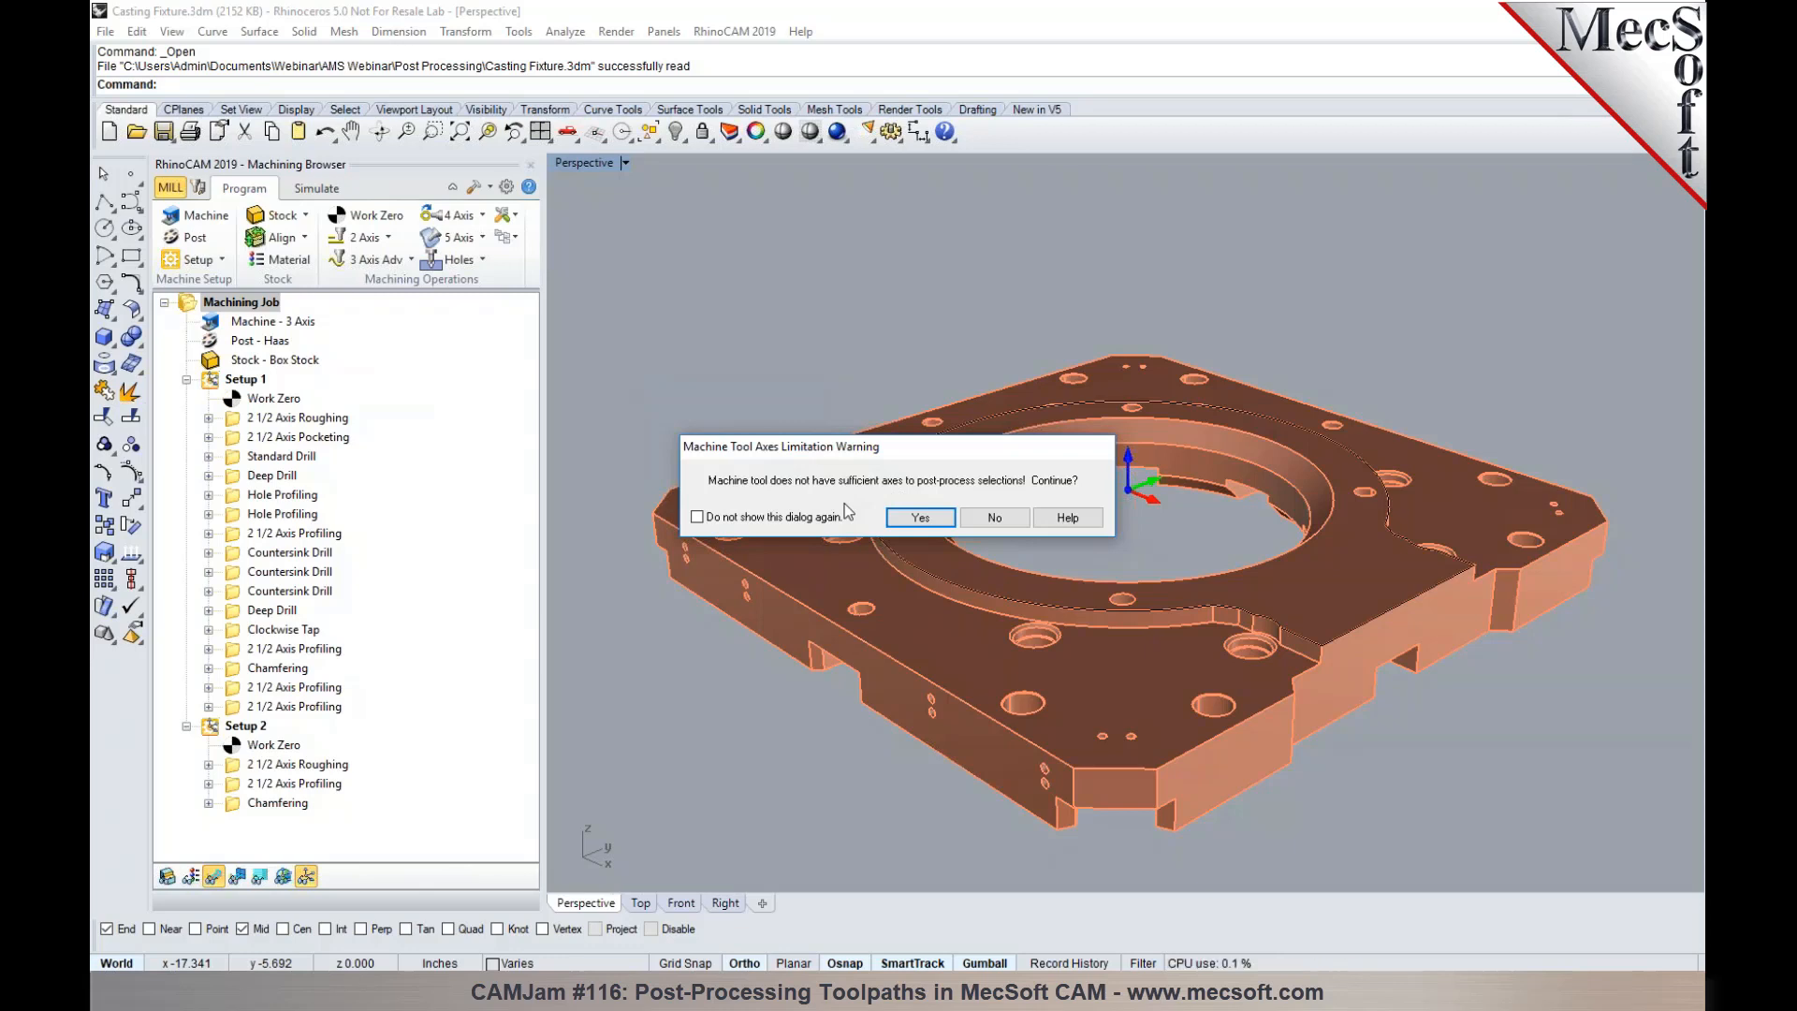
{"action": "left_click", "coordinate": [917, 522]}
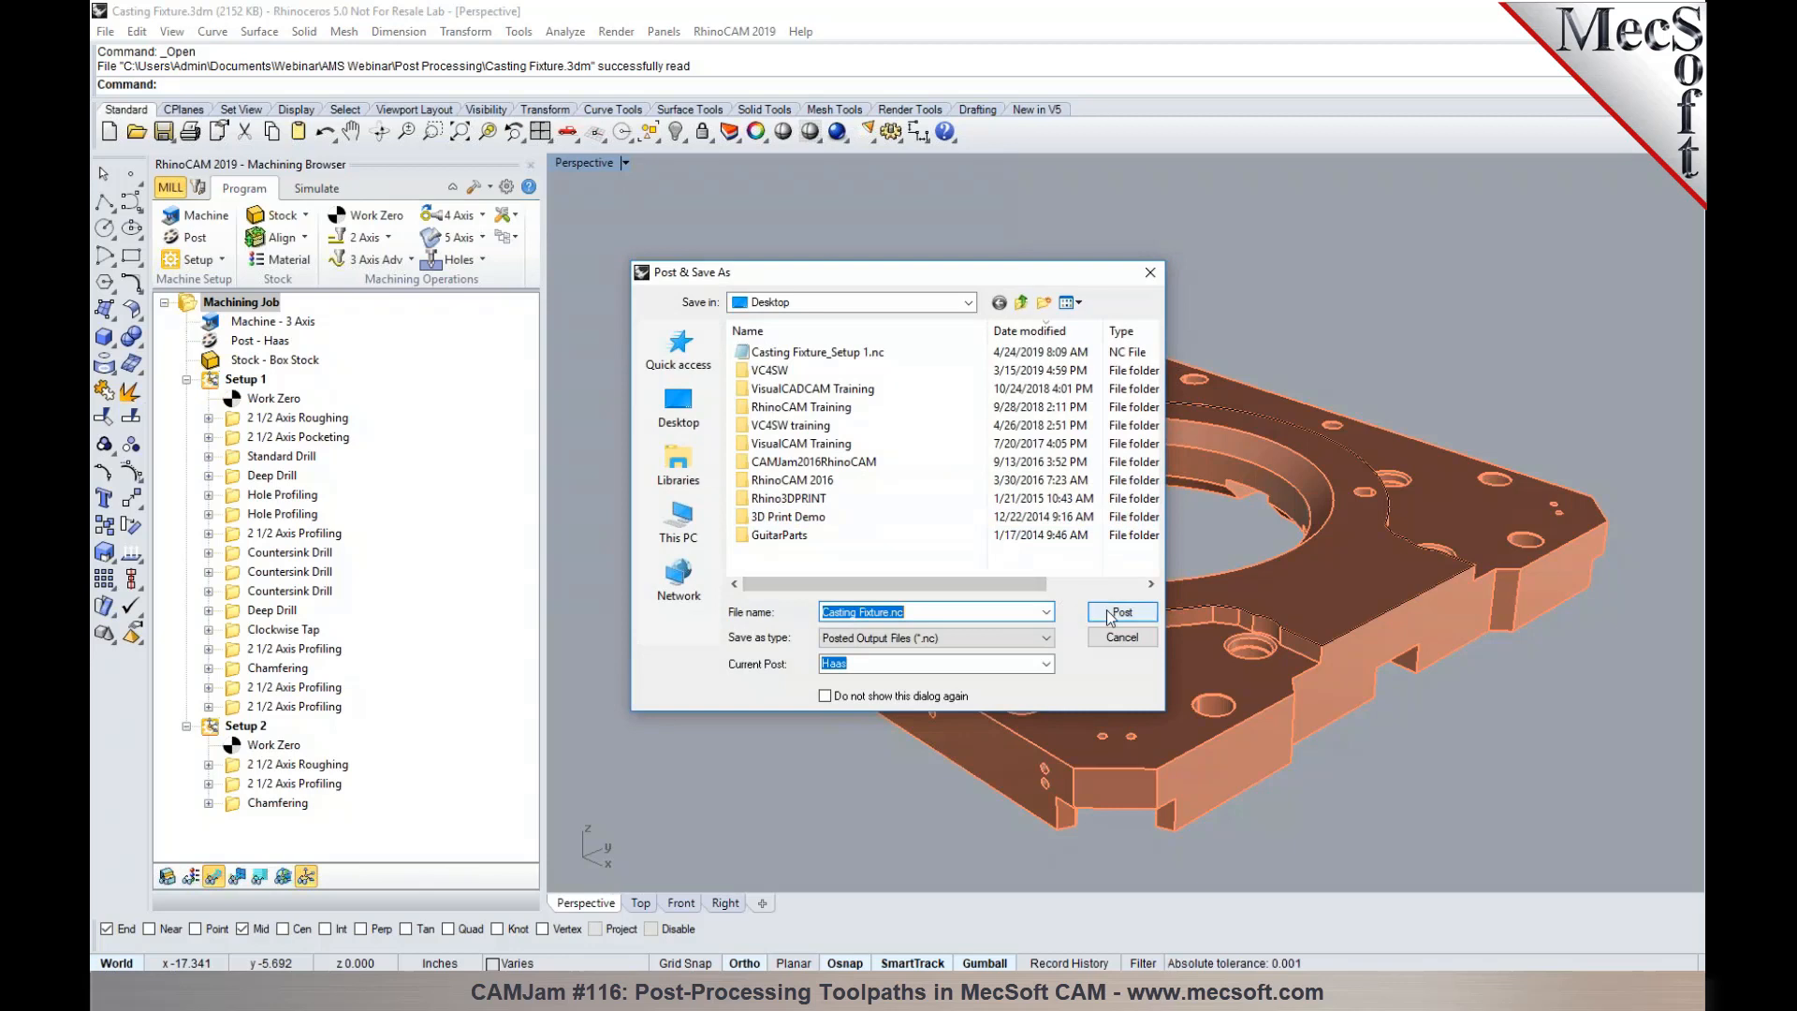
{"action": "left_click", "coordinate": [1114, 612]}
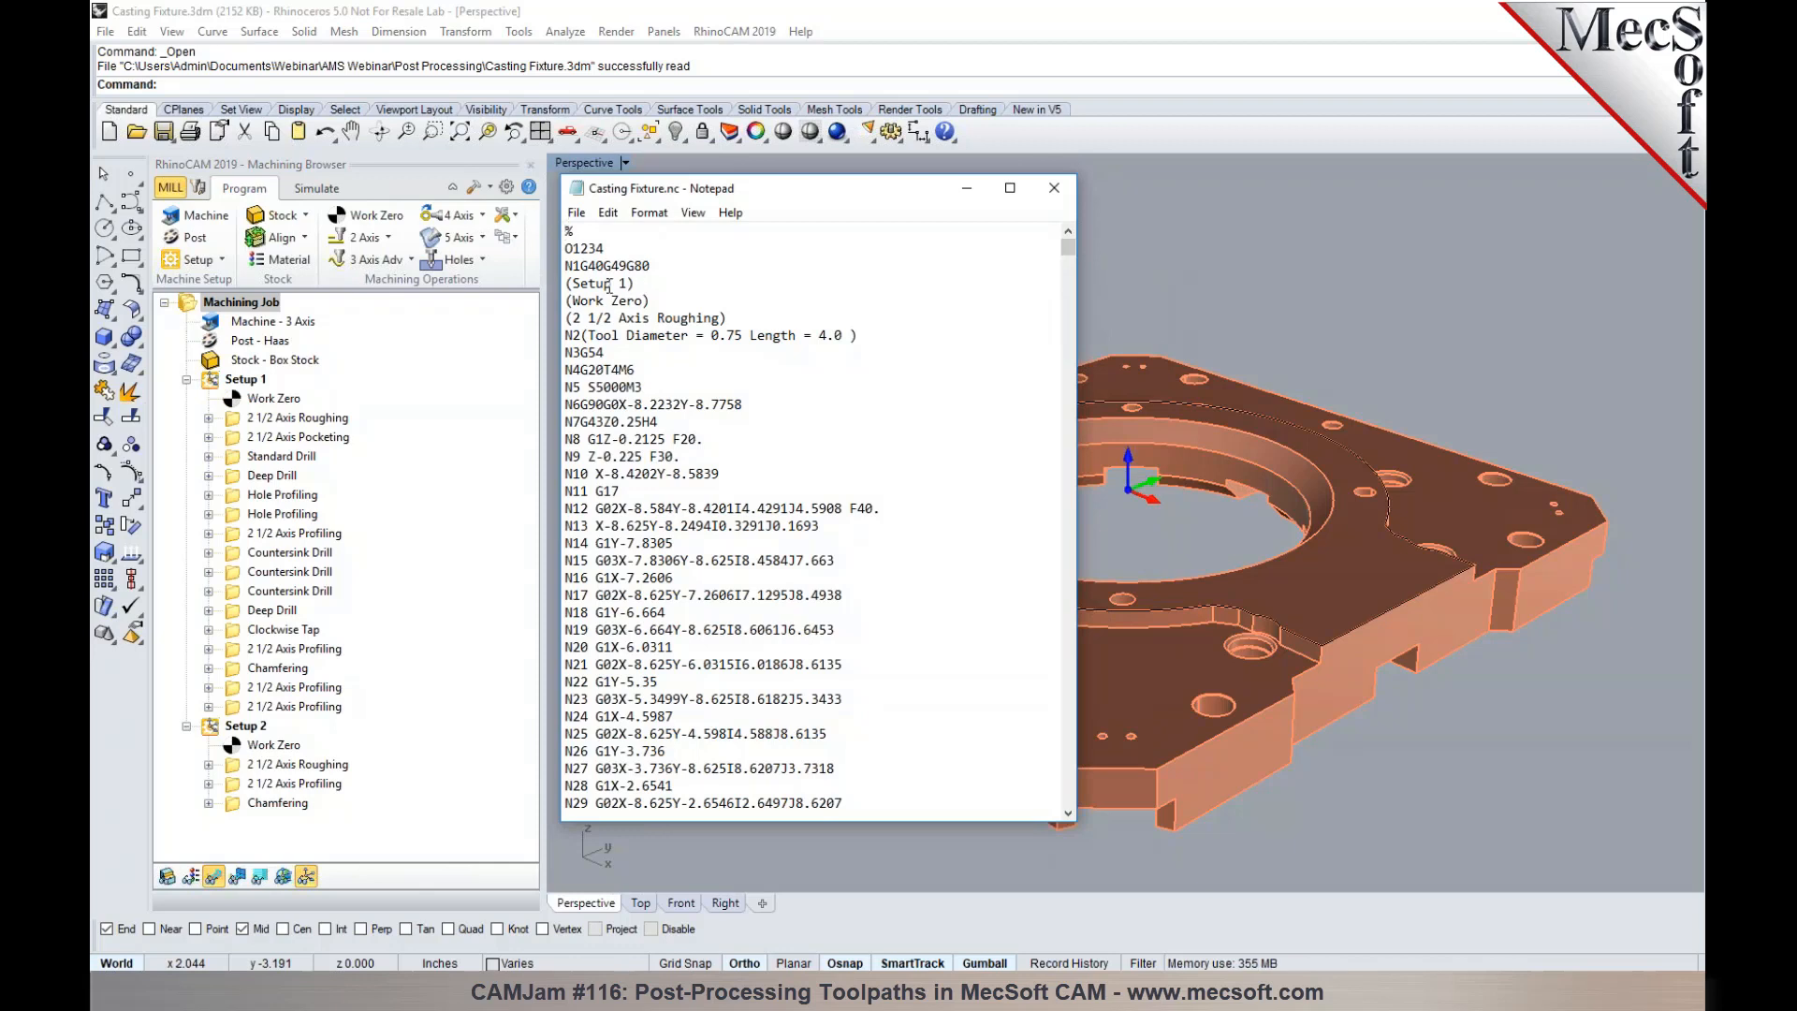
- Search the posted Casting Fixture.nc for "(Setup" to examine where the Setup 2 code begins, and close the file
{"action": "left_click_drag", "start_coordinate": [616, 284], "coordinate": [561, 292]}
{"action": "key", "text": "ctrl+f"}
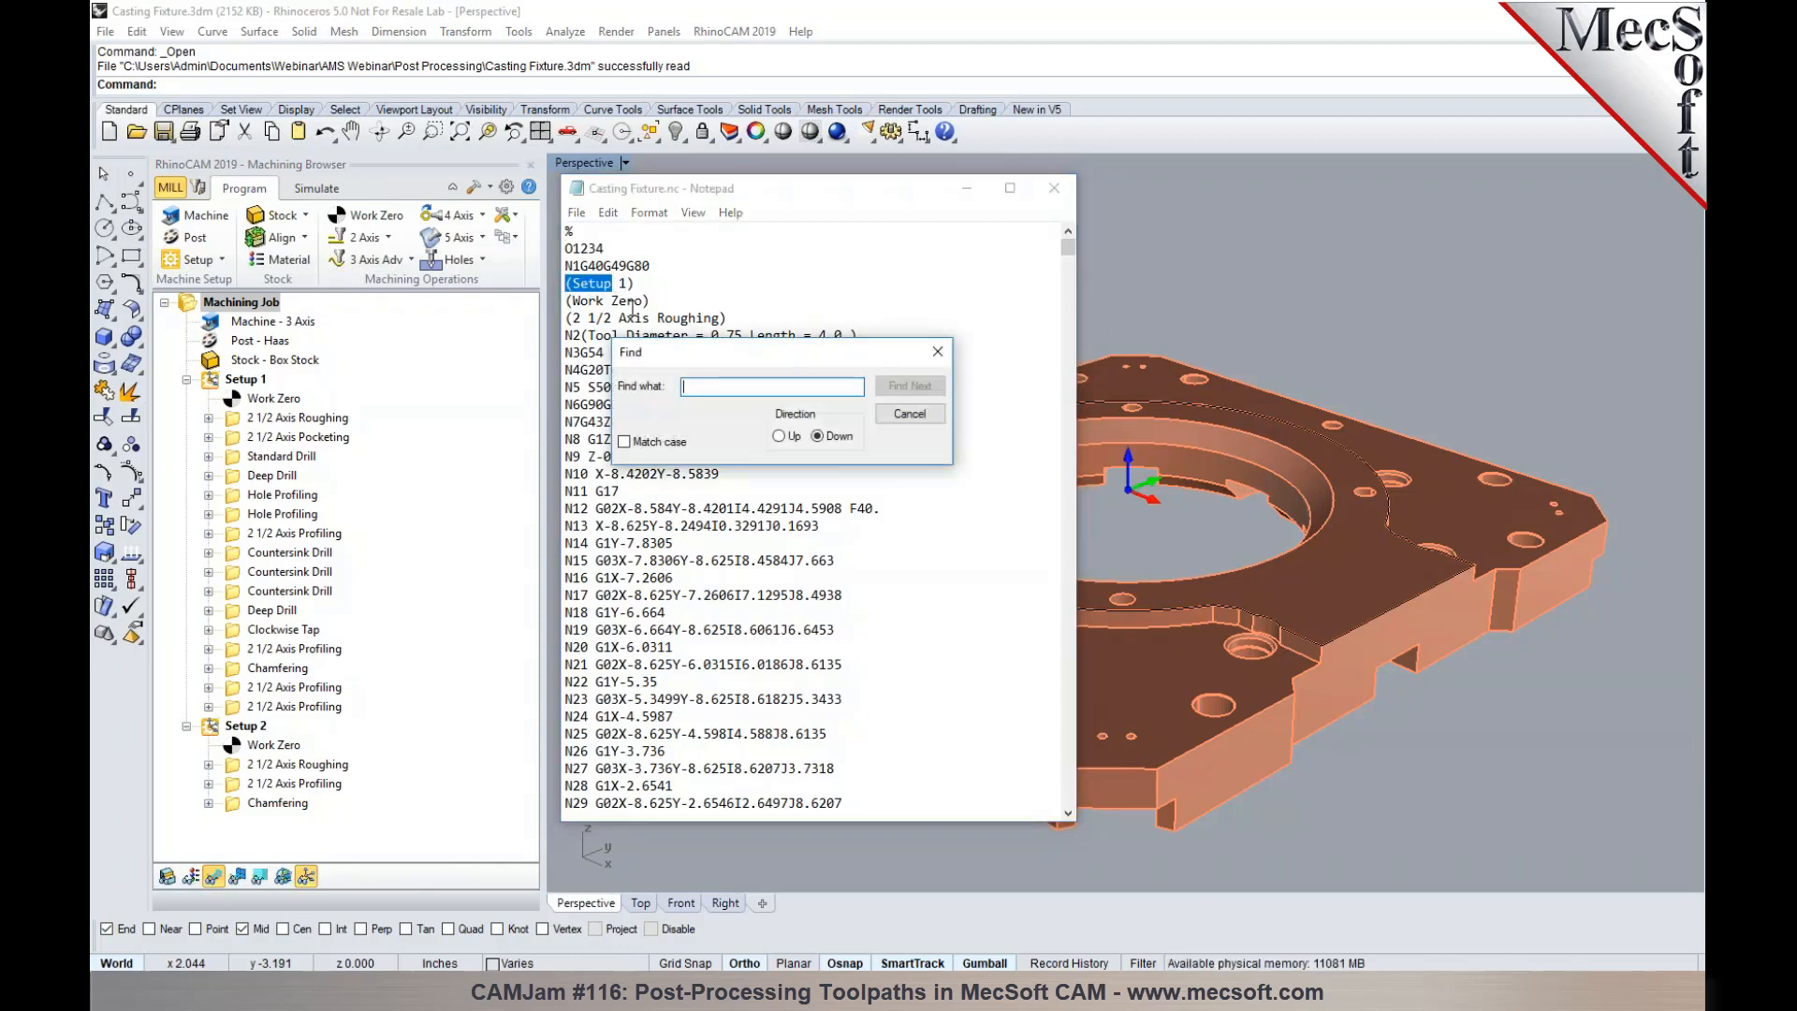
{"action": "type", "text": "(Se"}
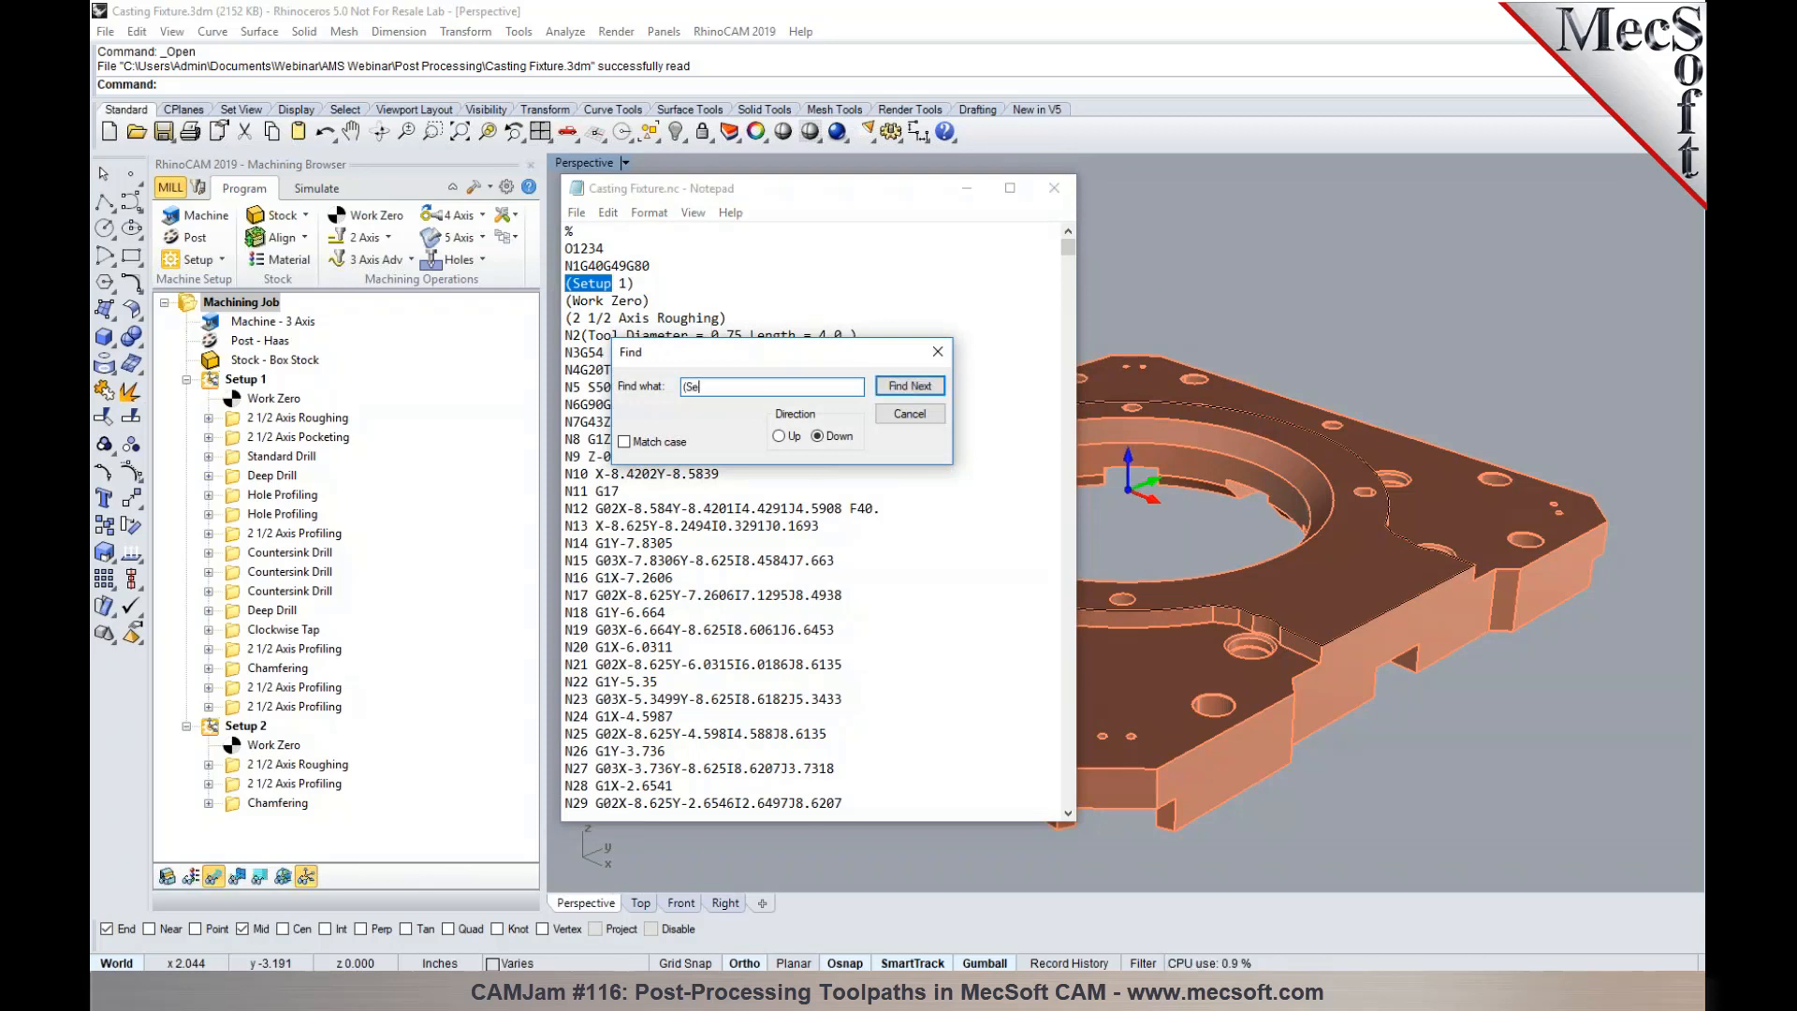
{"action": "type", "text": "tup"}
{"action": "key", "text": "Return"}
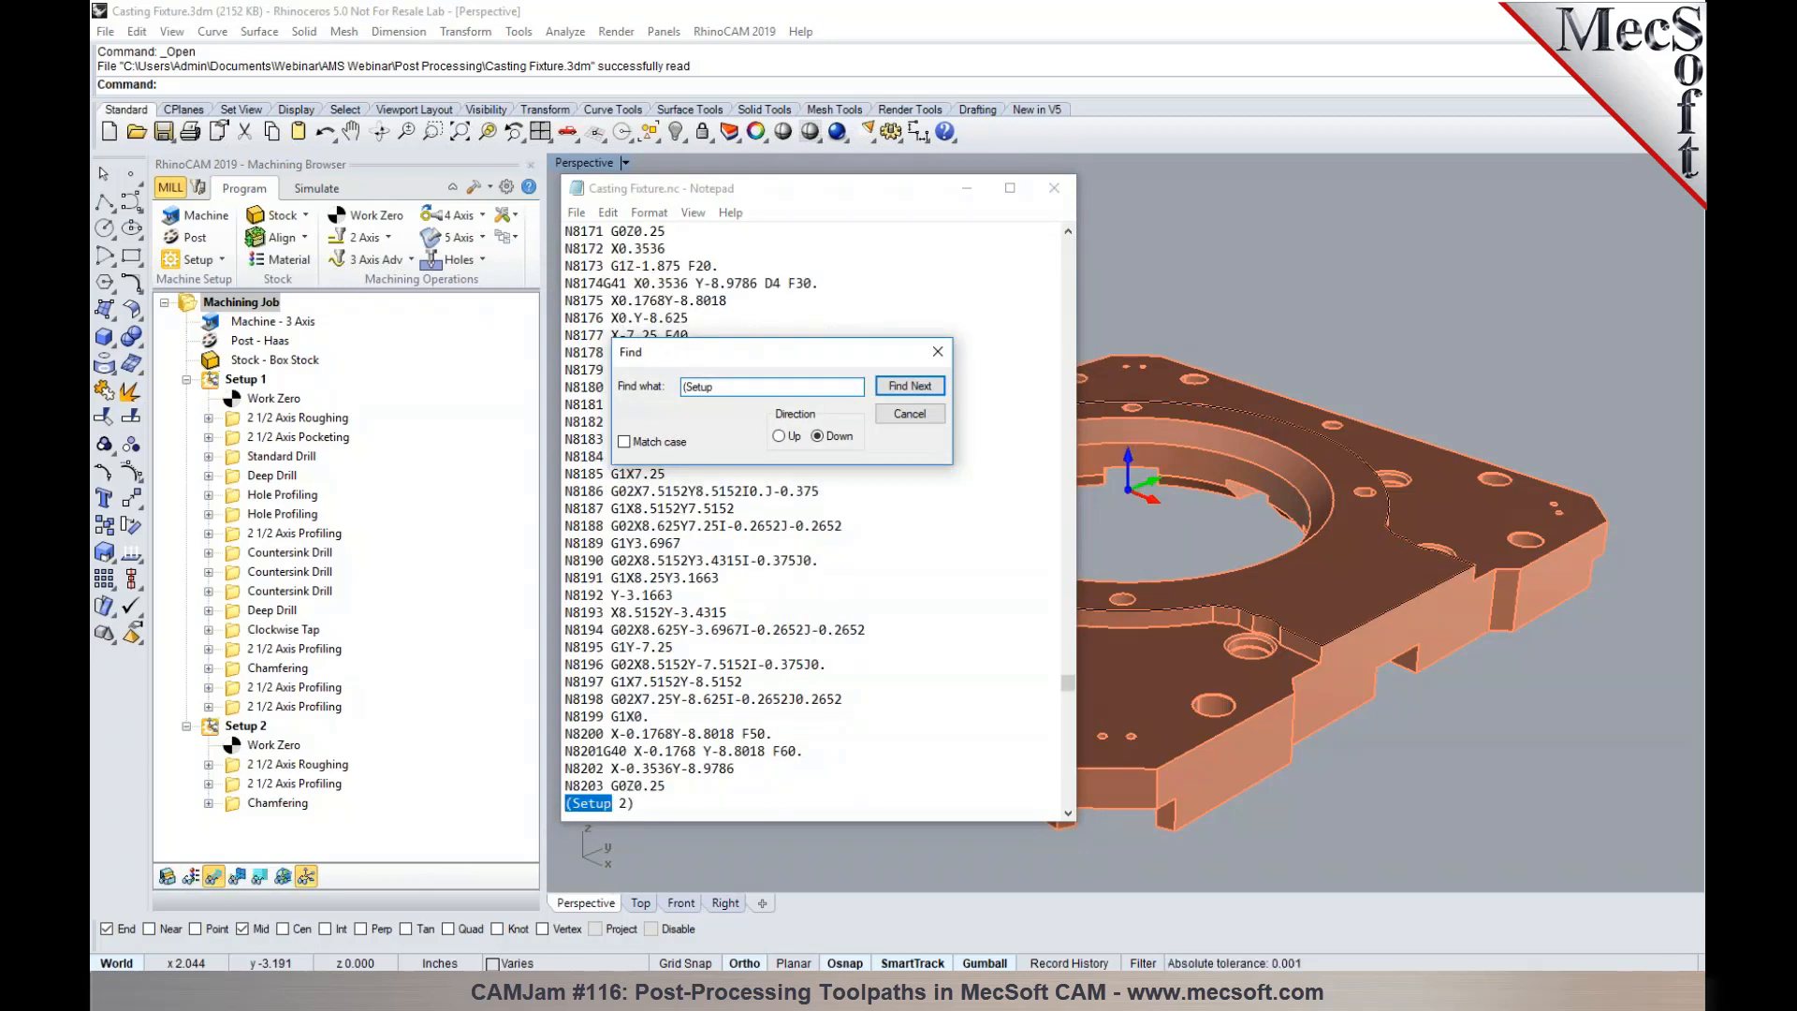
{"action": "scroll", "coordinate": [821, 609], "scroll_direction": "down", "scroll_amount": 4}
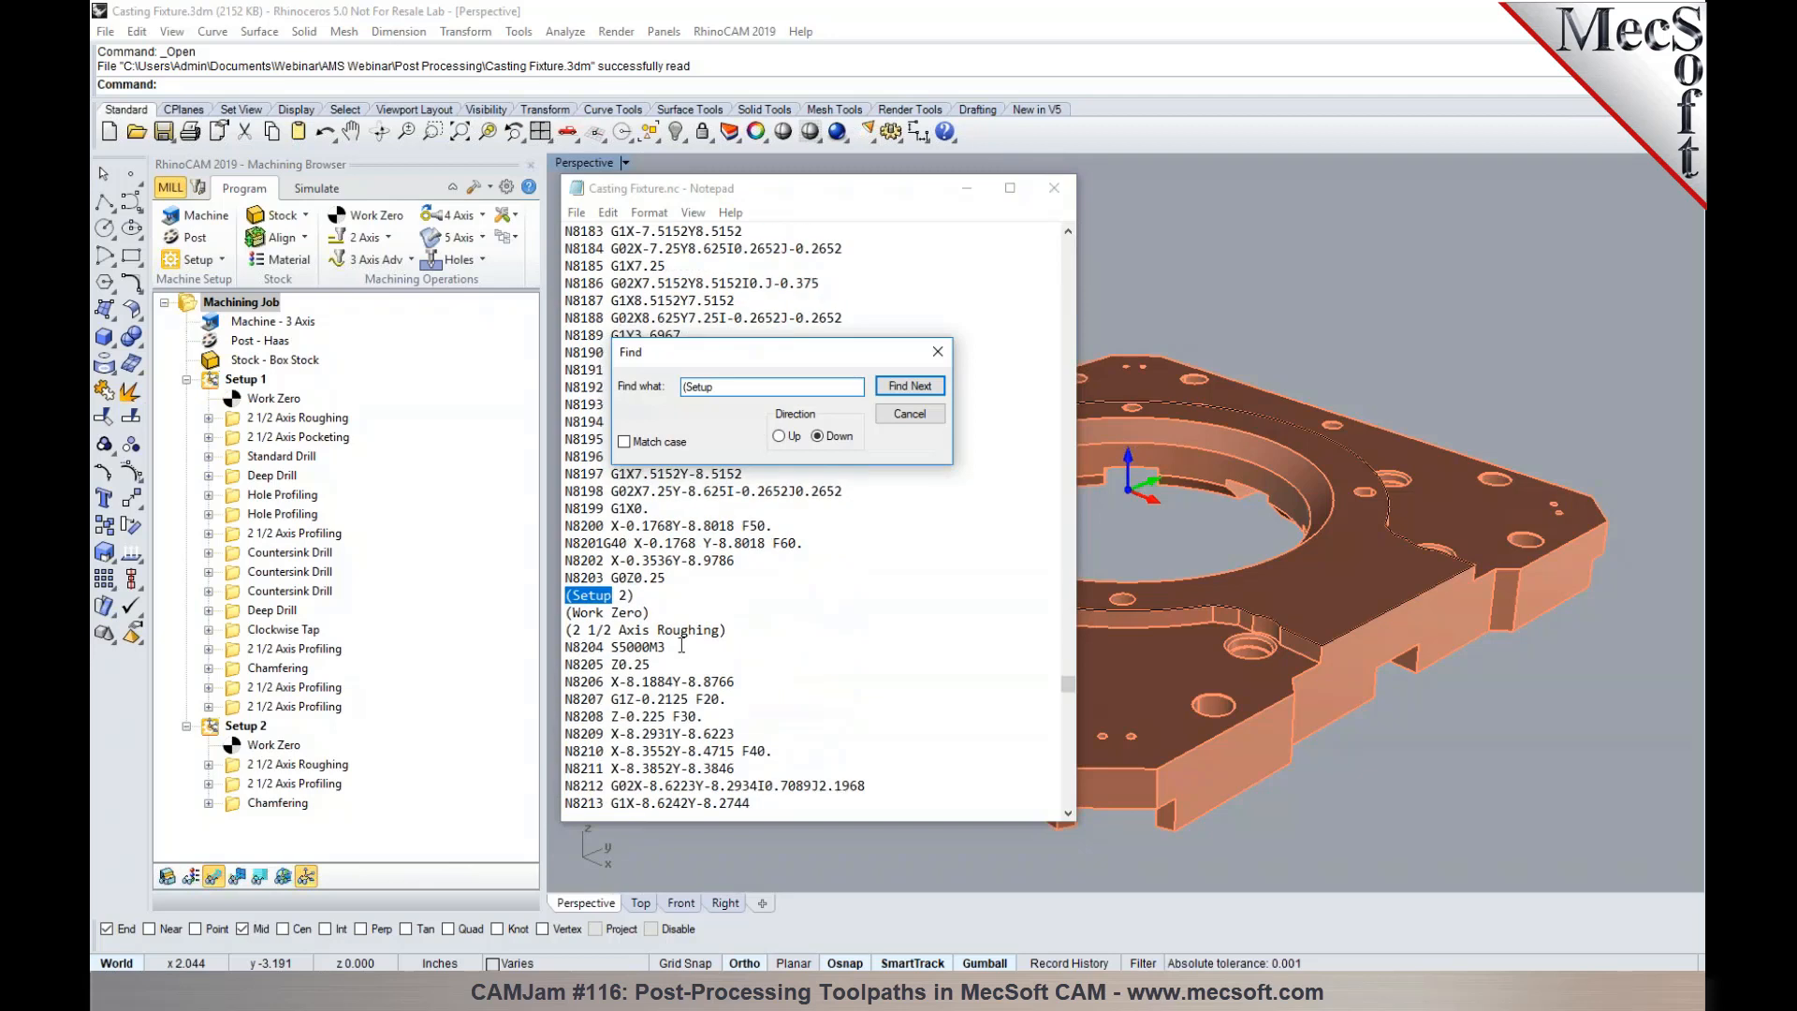
{"action": "left_click", "coordinate": [936, 416]}
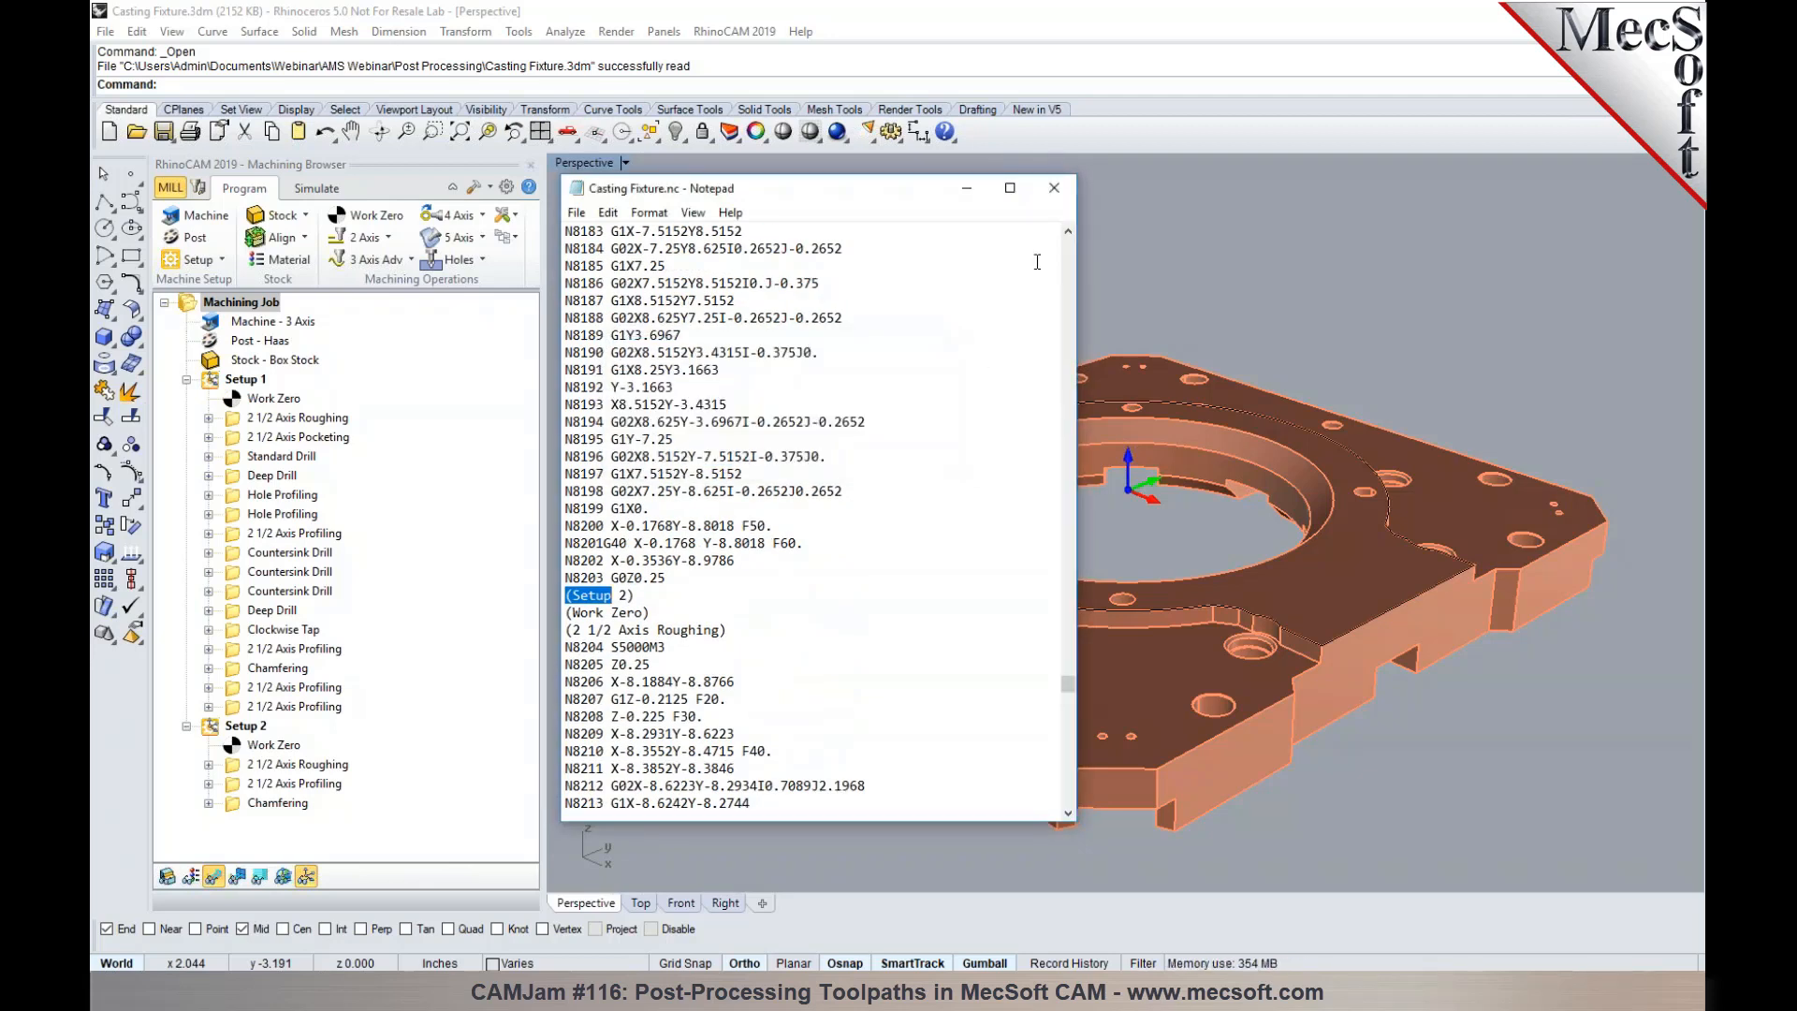
{"action": "left_click", "coordinate": [1054, 188]}
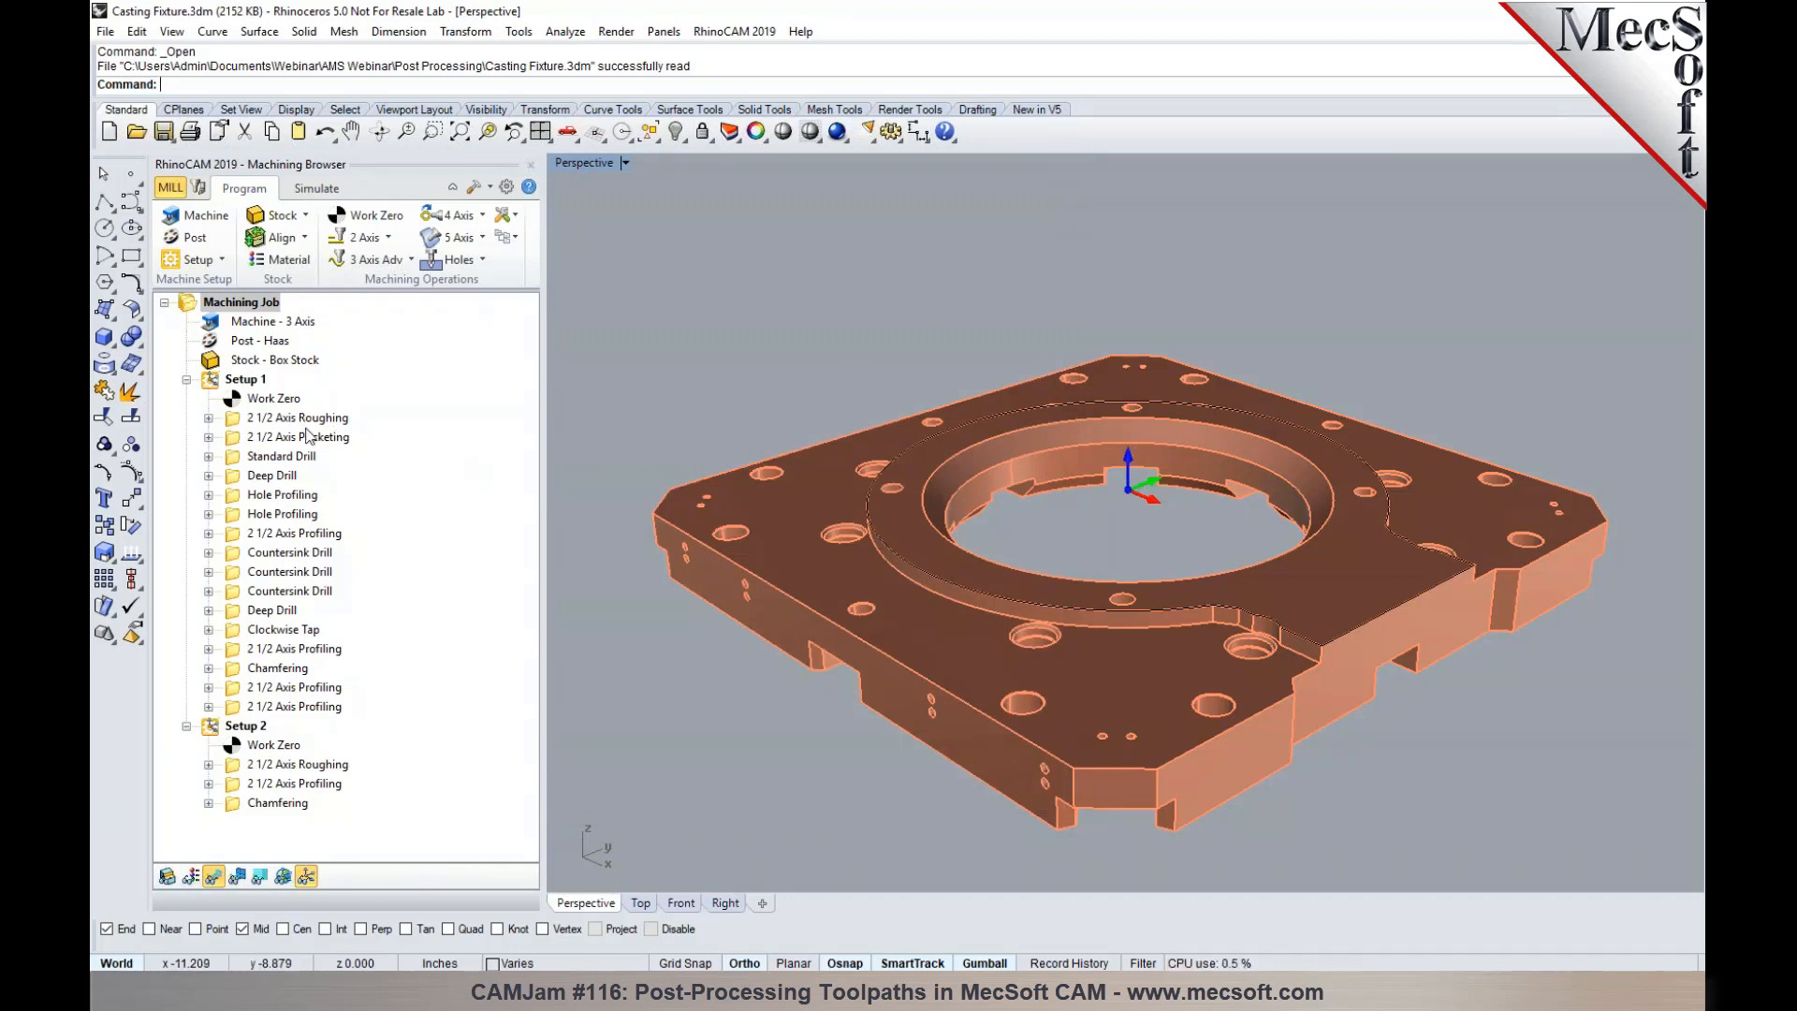
- Post only Setup 1's 2 1/2 Axis Roughing operation to the Desktop as Casting Fixture_2 1_2 Axis Roughing.nc and close the posted file
{"action": "left_click", "coordinate": [311, 421]}
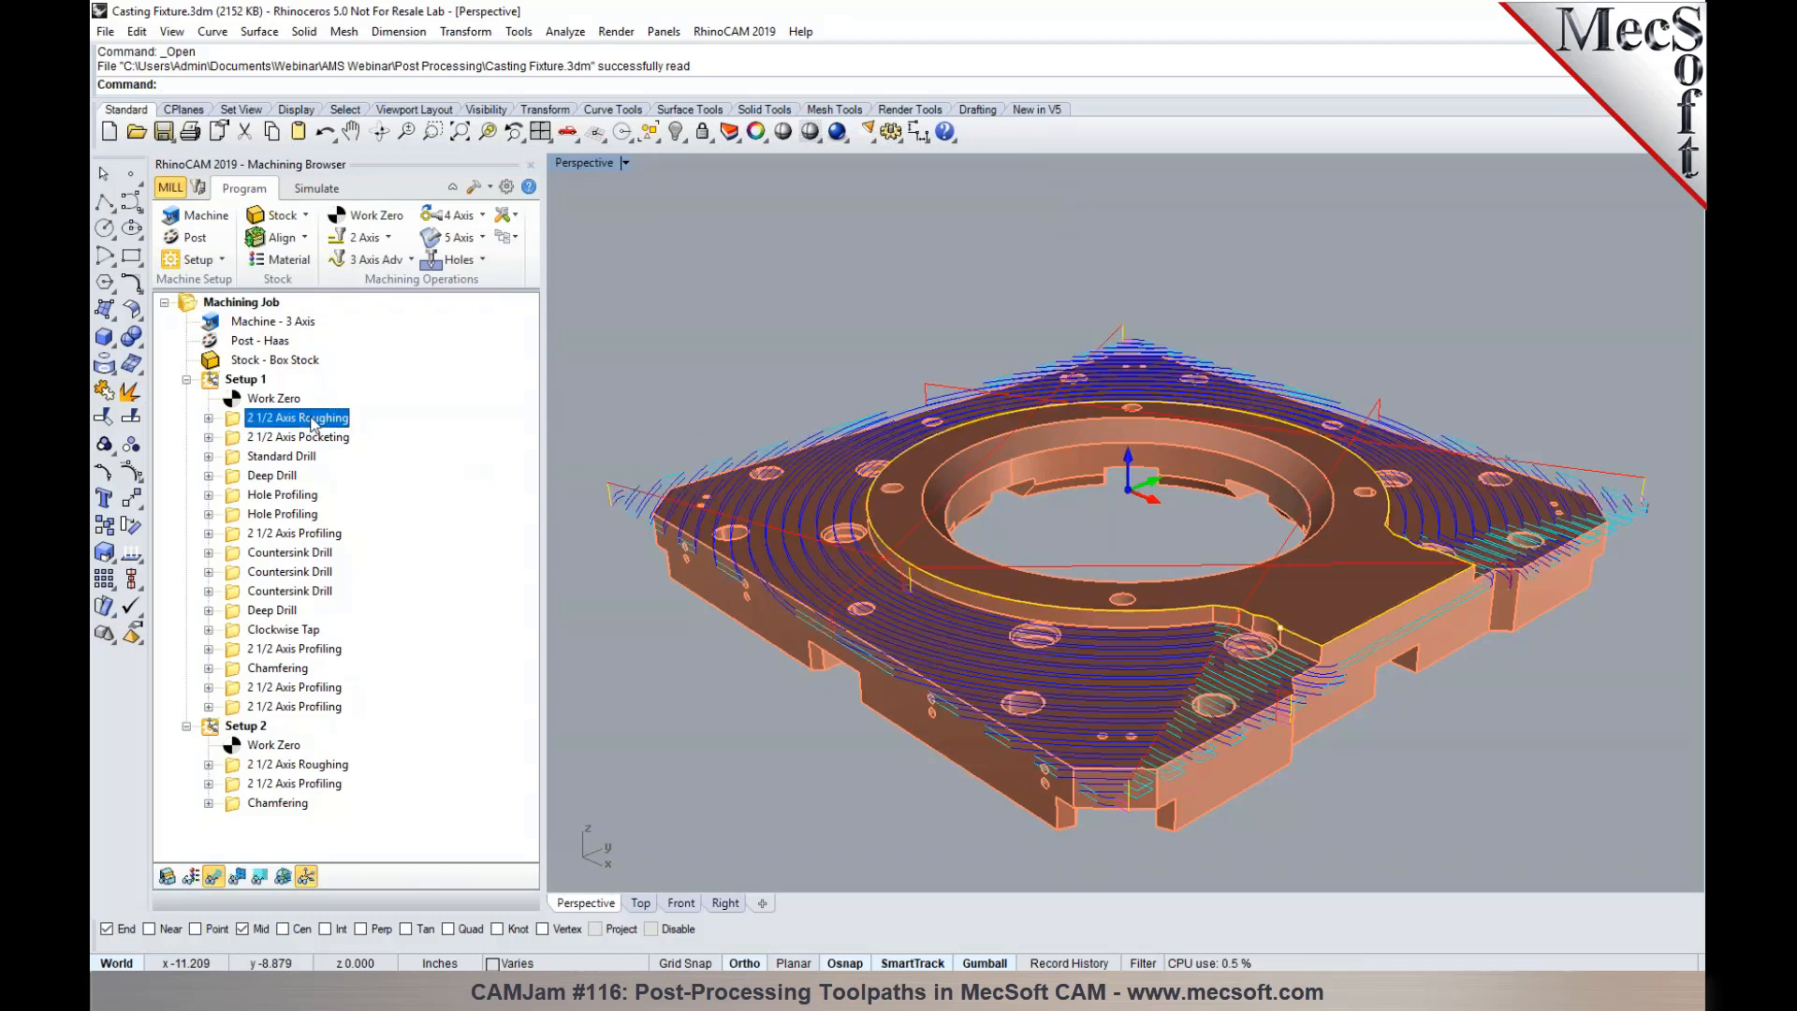
{"action": "right_click", "coordinate": [311, 423]}
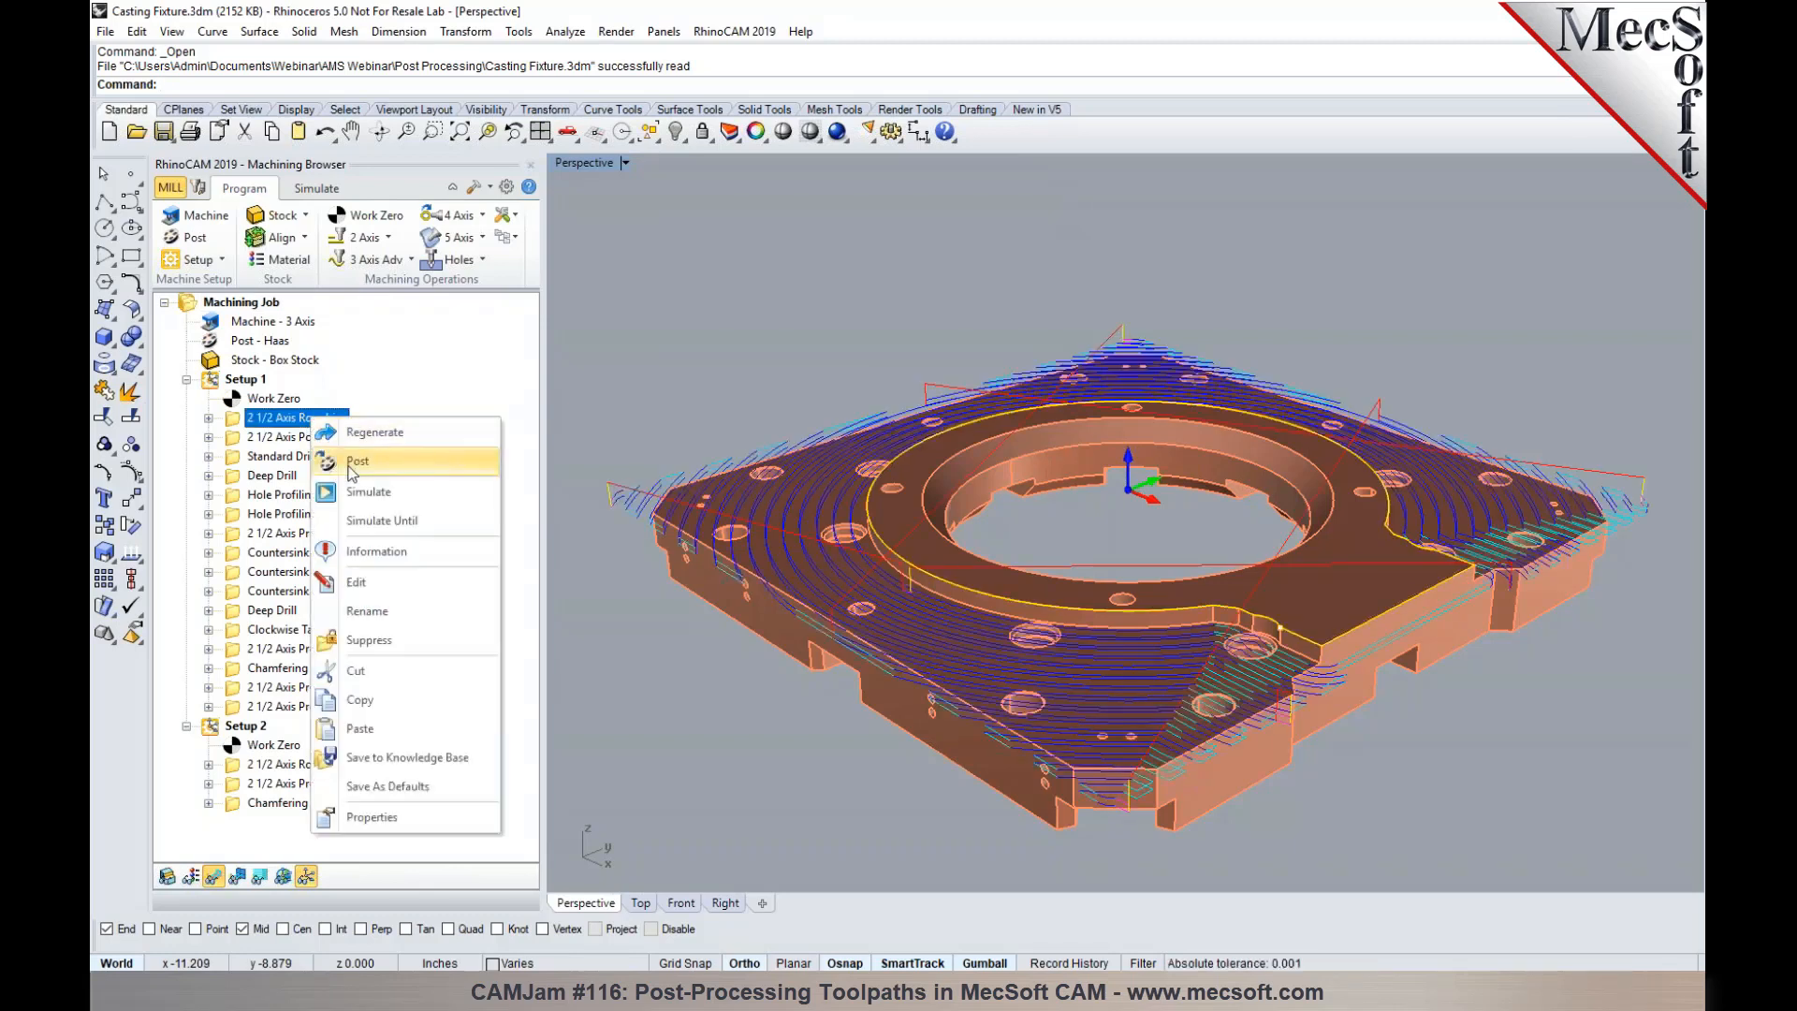
{"action": "left_click", "coordinate": [355, 461]}
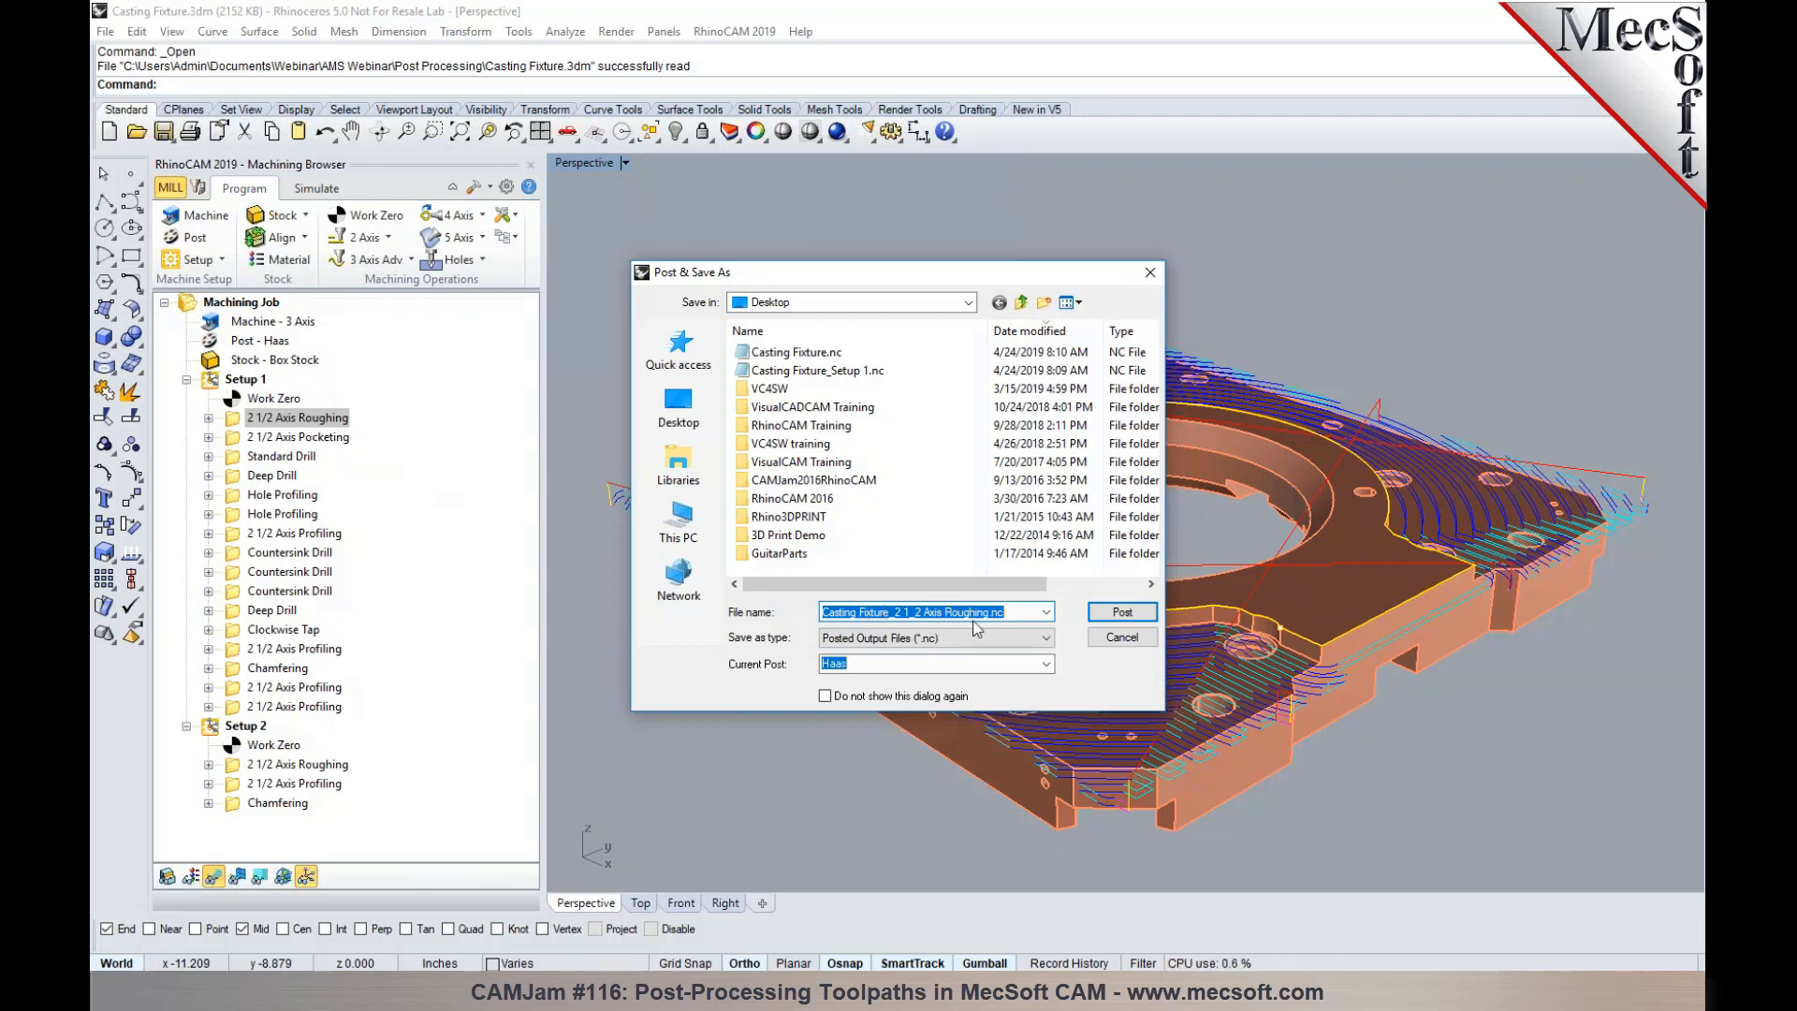
{"action": "left_click", "coordinate": [1114, 610]}
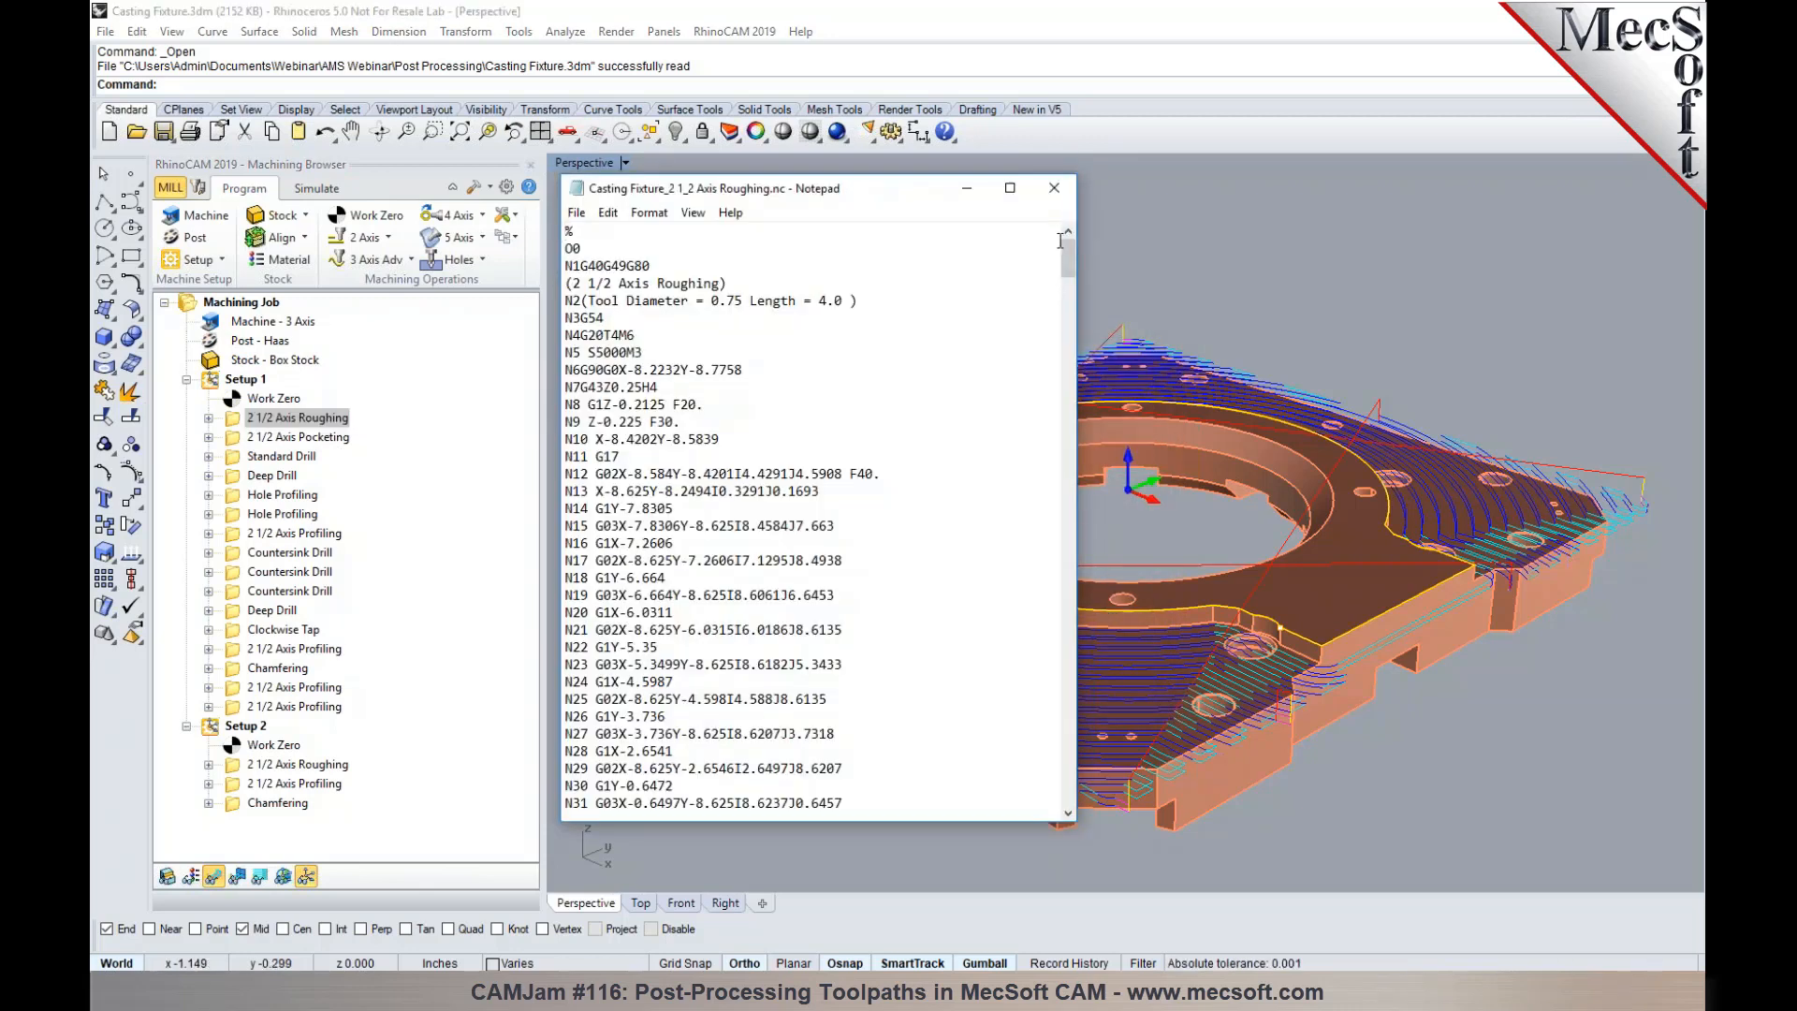
{"action": "left_click", "coordinate": [1055, 192]}
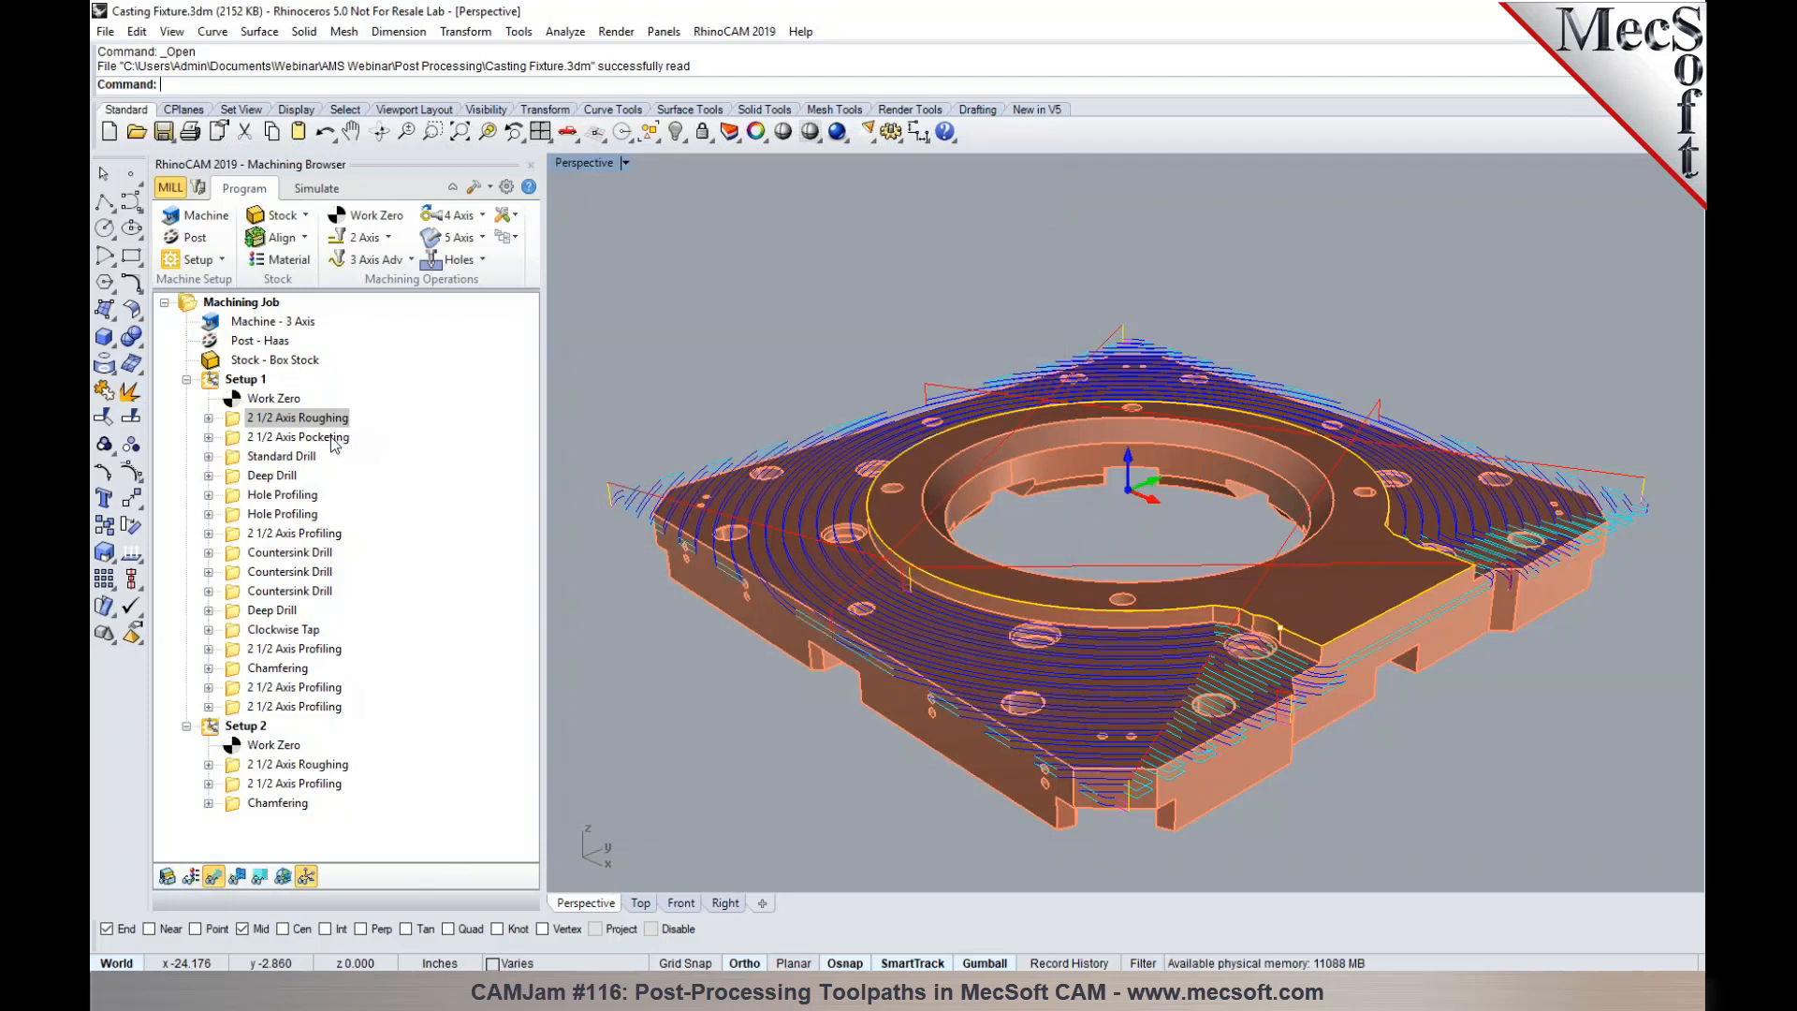
- Try multi-selecting Setup 1 operations: the range from roughing to Standard Drill, and roughing, pocketing and Deep Drill without Standard Drill
{"action": "left_click", "coordinate": [294, 459], "text": "shift"}
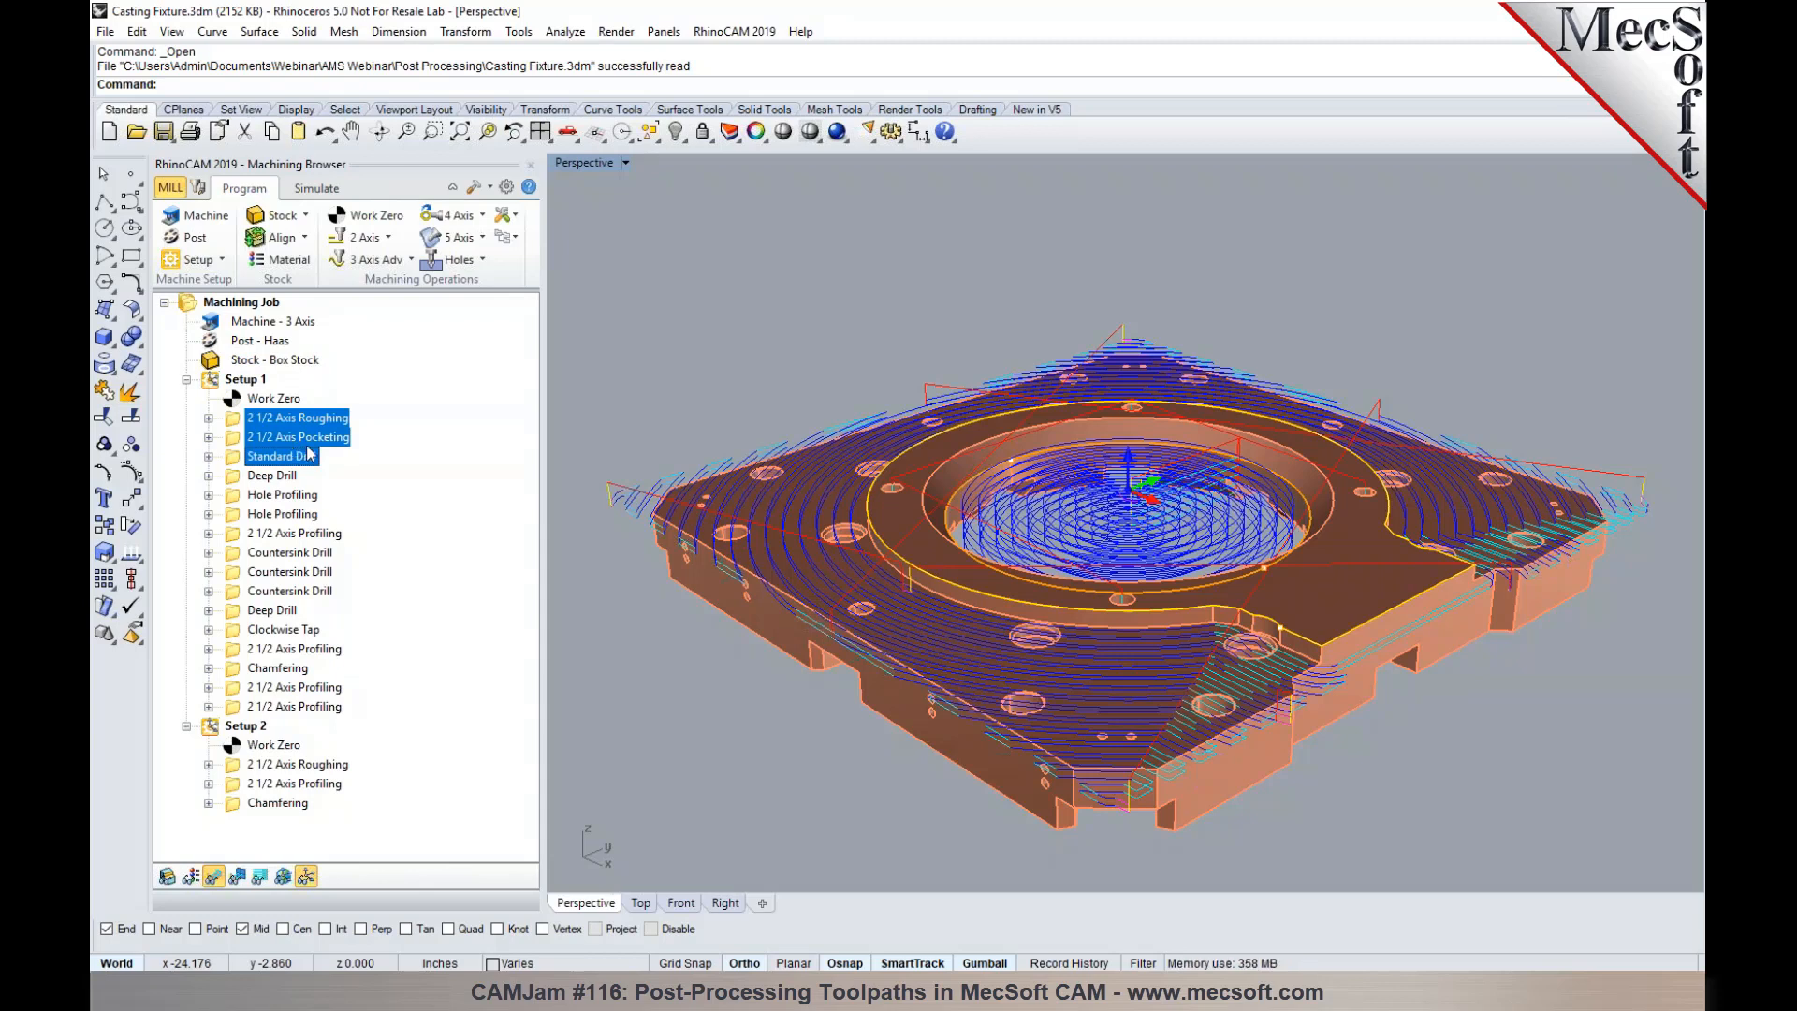
{"action": "right_click", "coordinate": [306, 446]}
{"action": "left_click", "coordinate": [262, 418]}
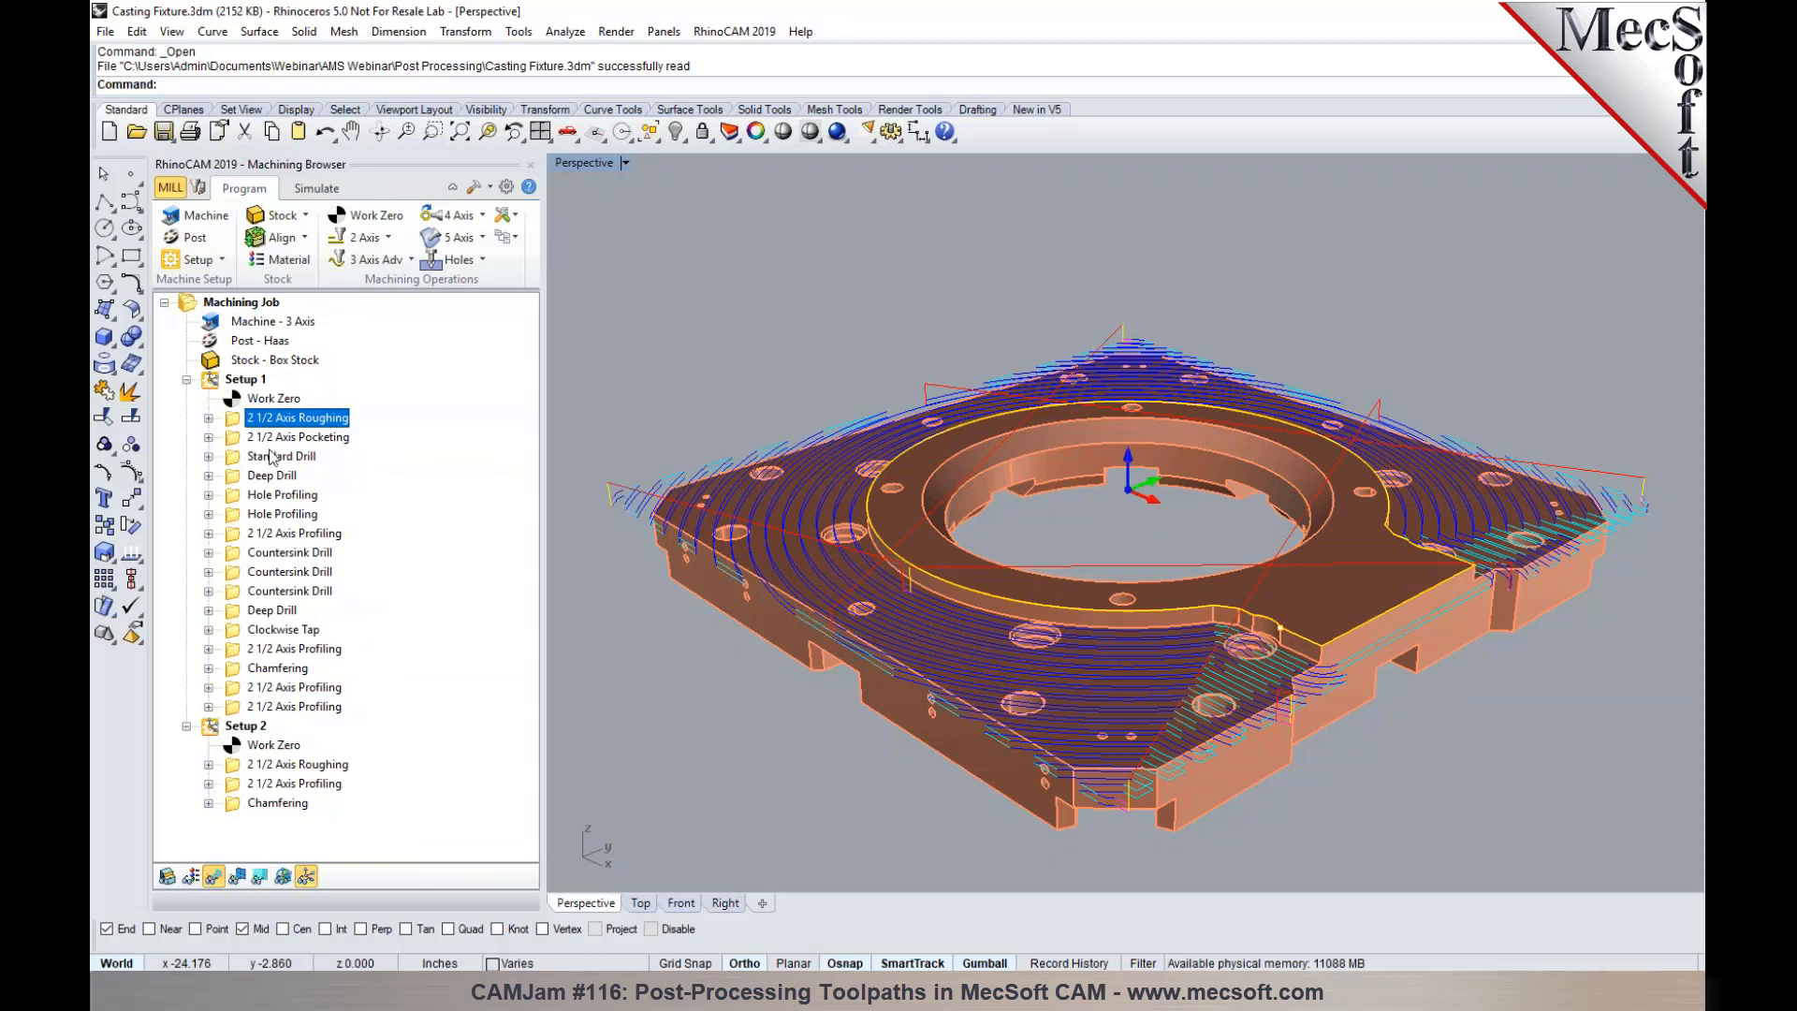
{"action": "left_click", "coordinate": [271, 439], "text": "ctrl"}
{"action": "left_click", "coordinate": [275, 477], "text": "ctrl"}
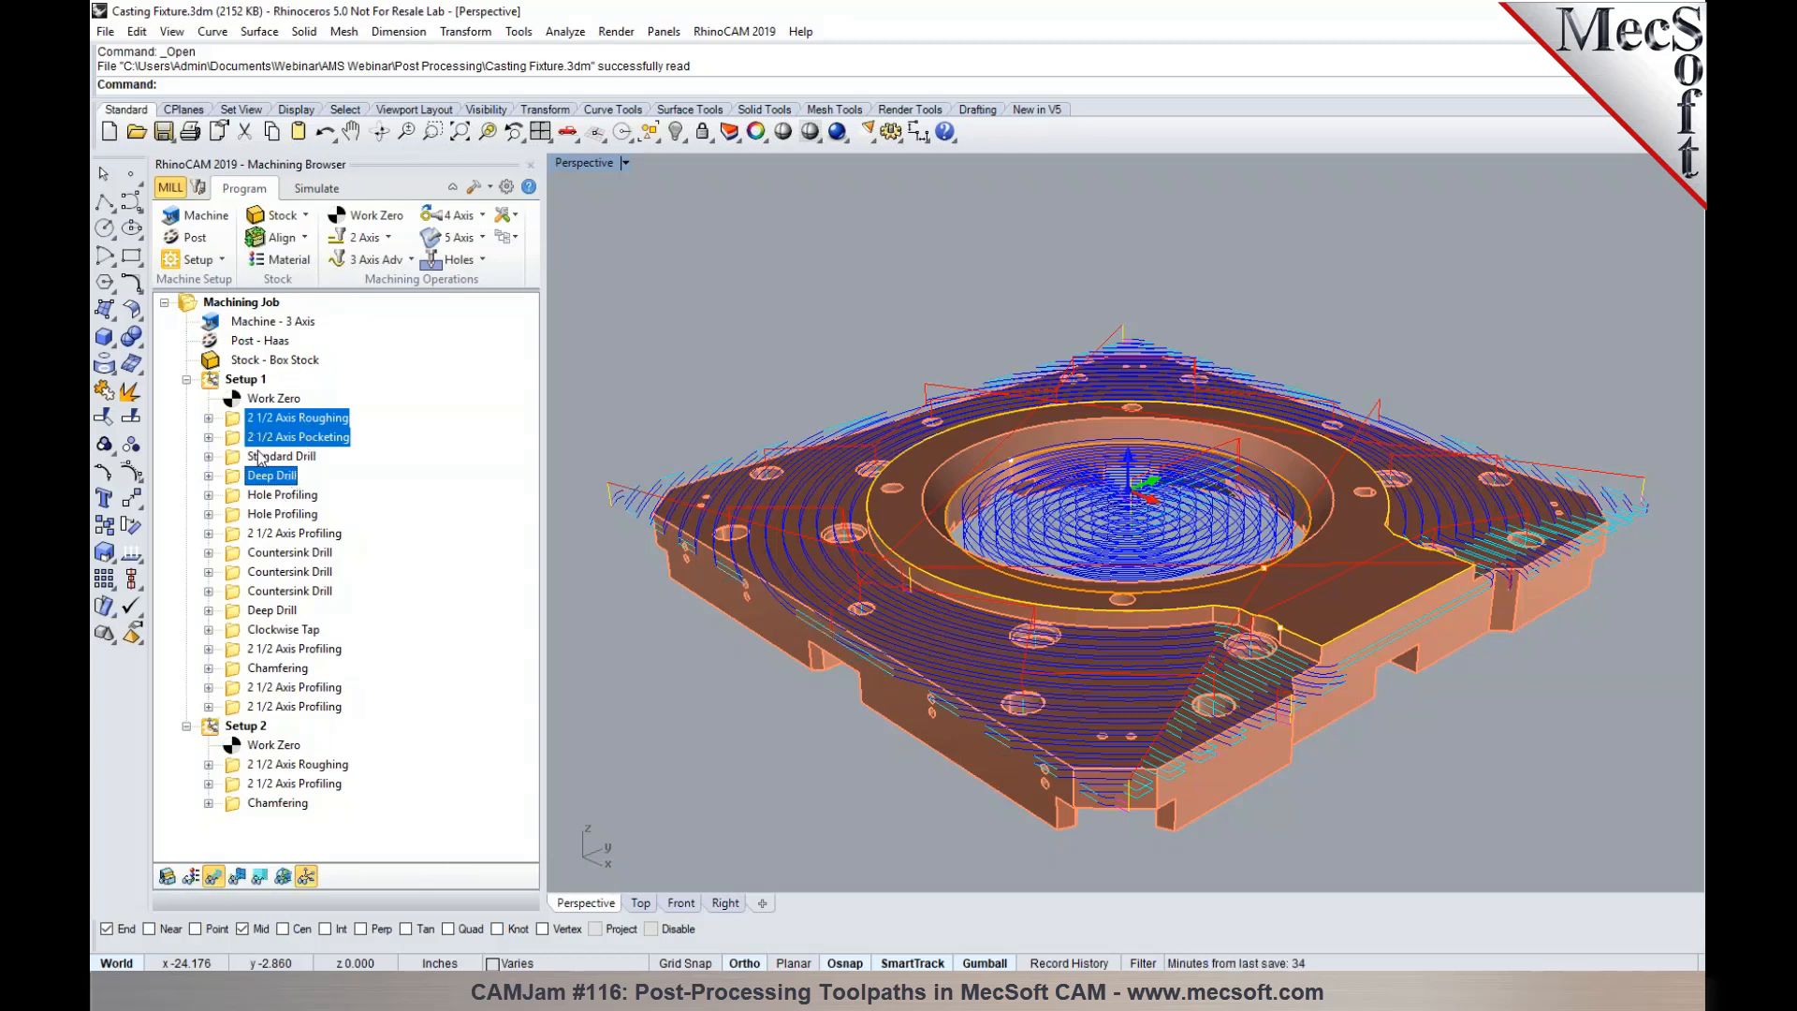
{"action": "left_click", "coordinate": [251, 423]}
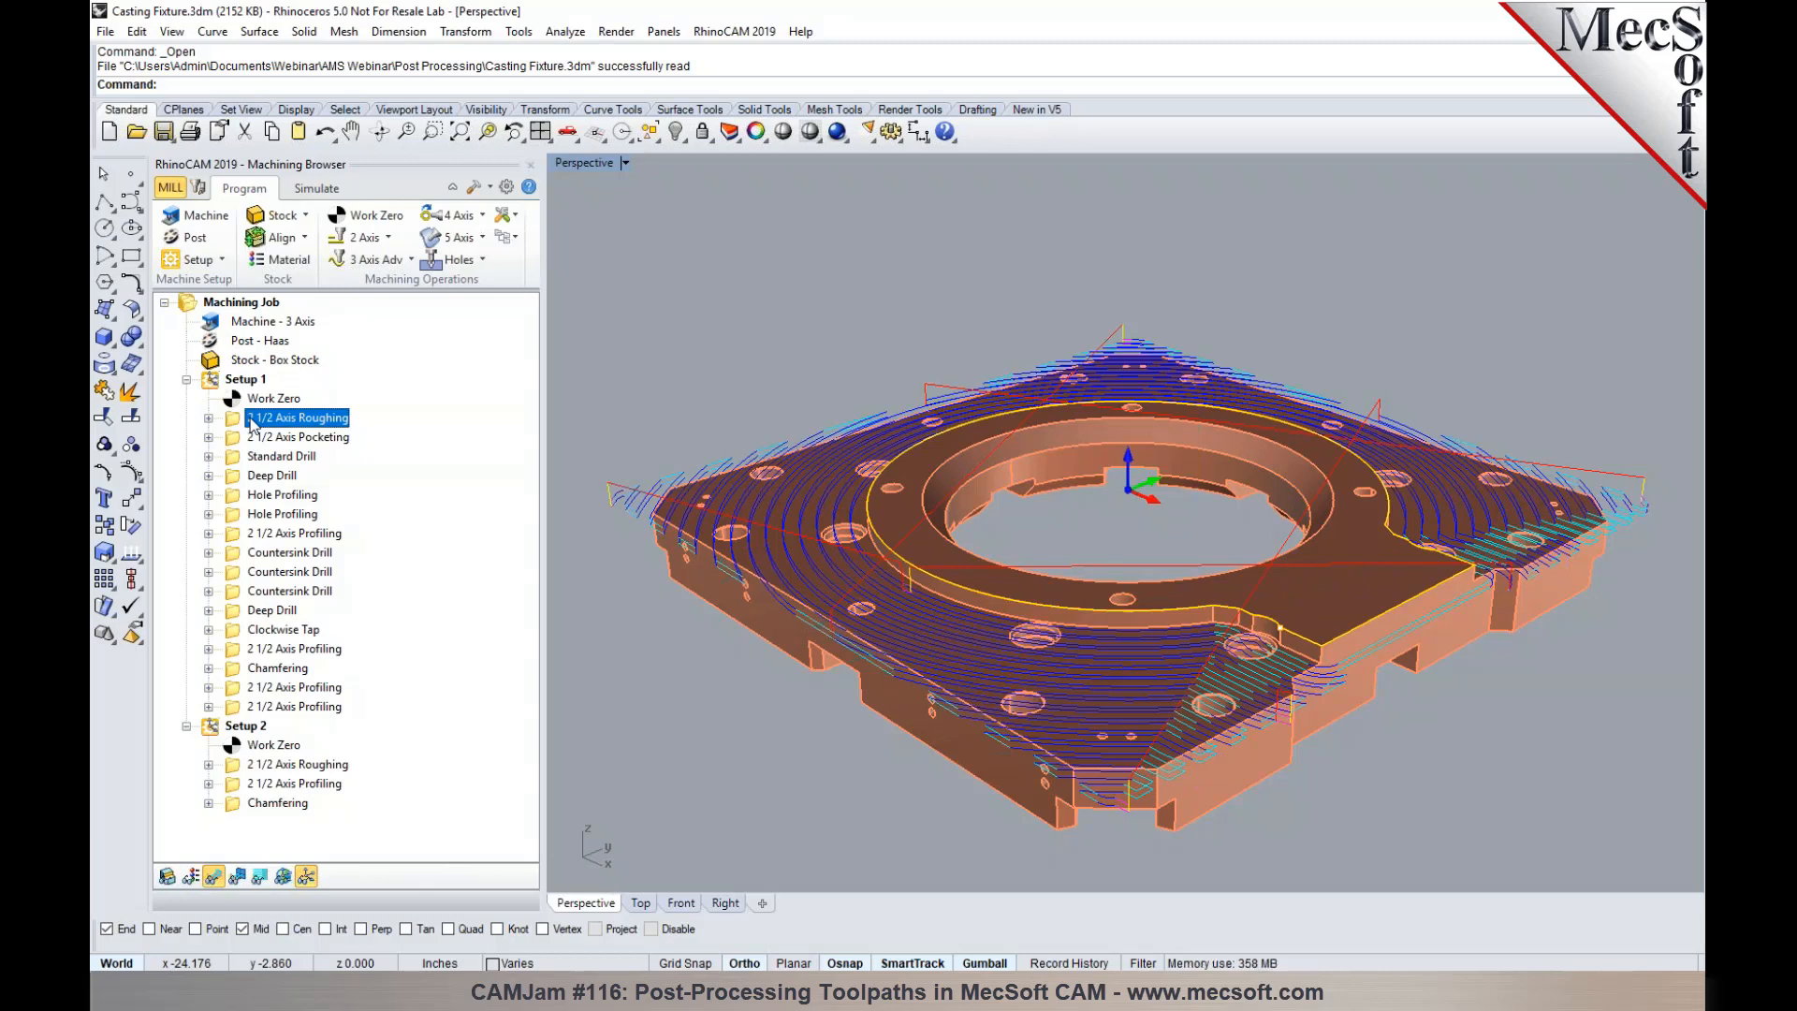
- Set the posted file naming for machining operations to Setup Name+Machining Operation Name and accept the post-processor options
{"action": "left_click", "coordinate": [185, 235]}
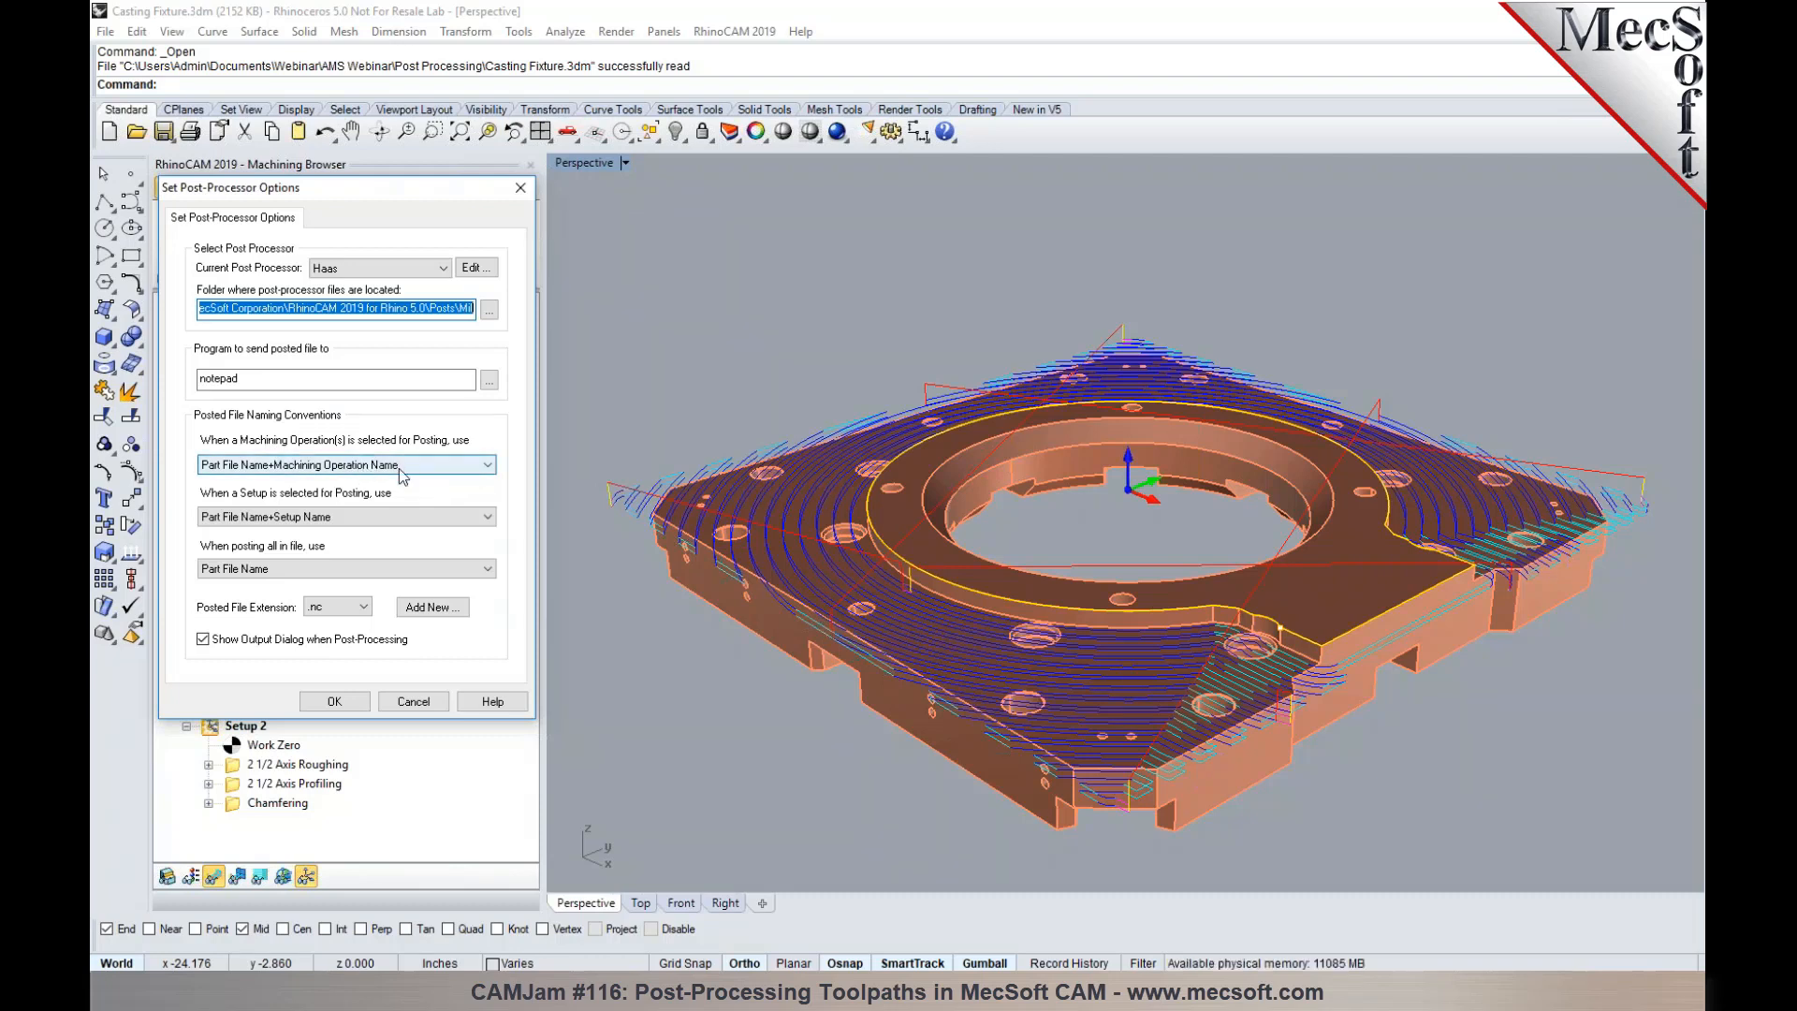
{"action": "left_click_drag", "start_coordinate": [393, 192], "coordinate": [659, 204]}
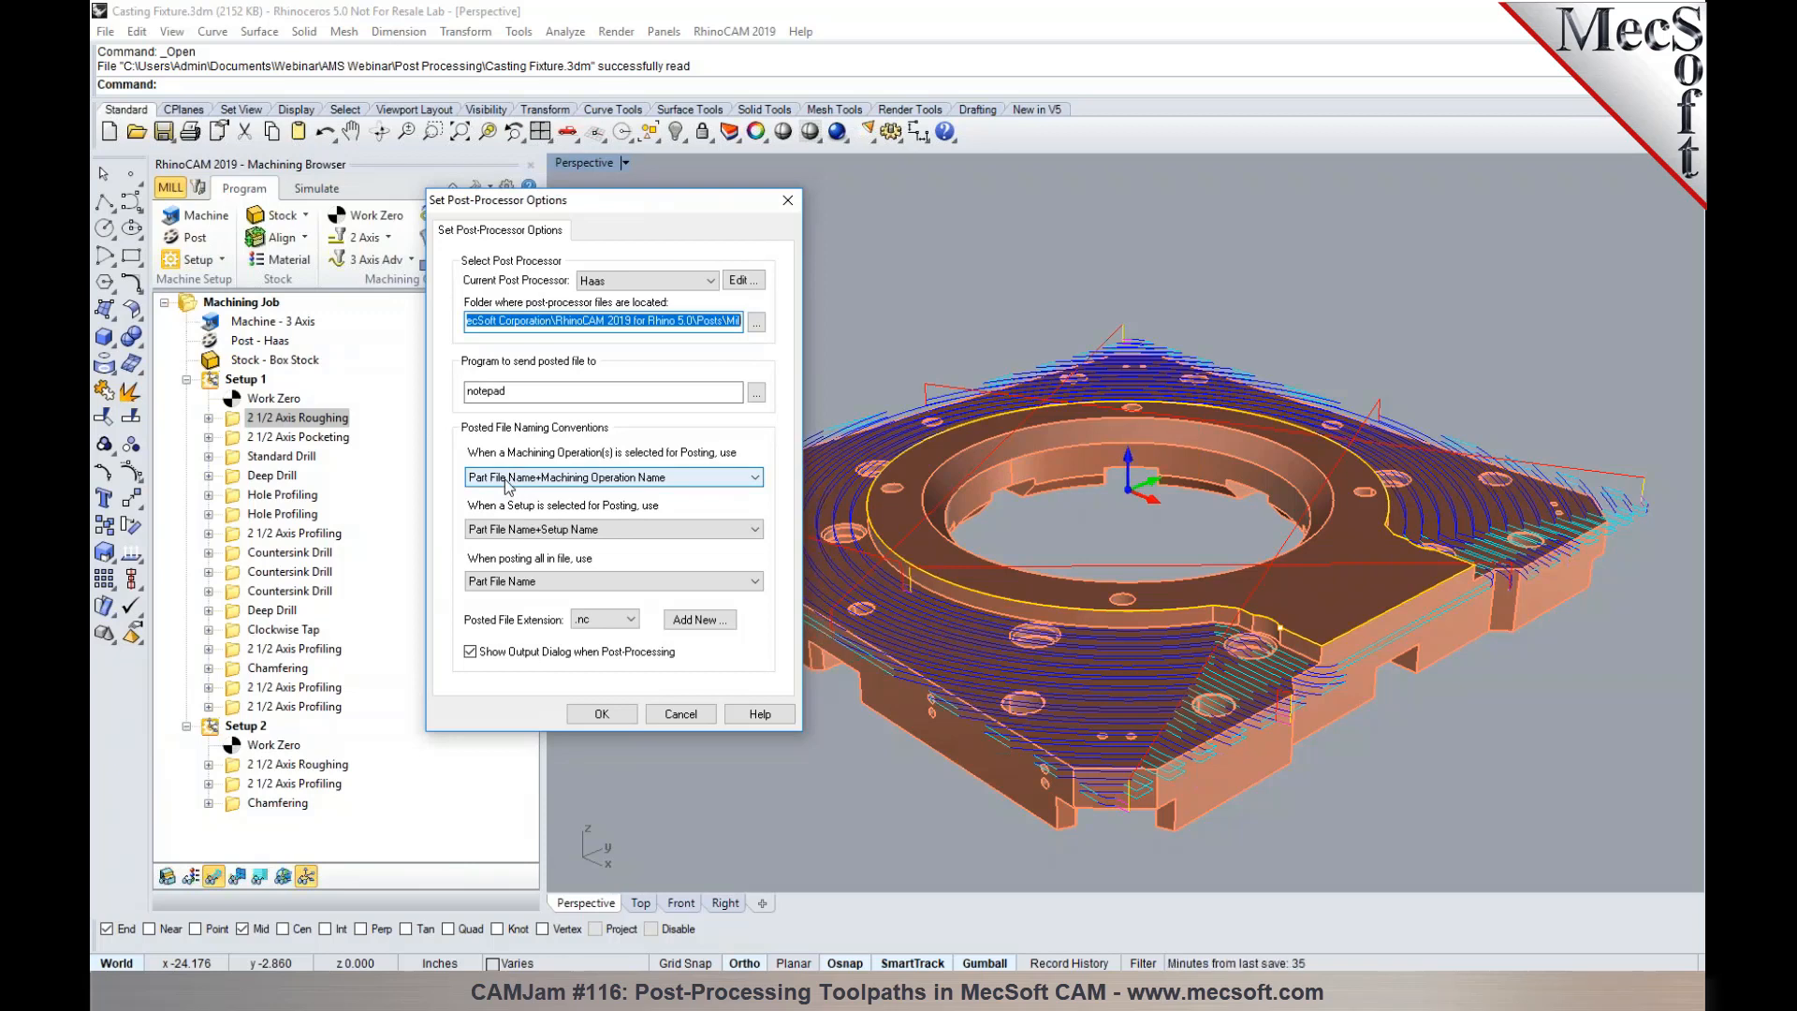
{"action": "left_click", "coordinate": [756, 480]}
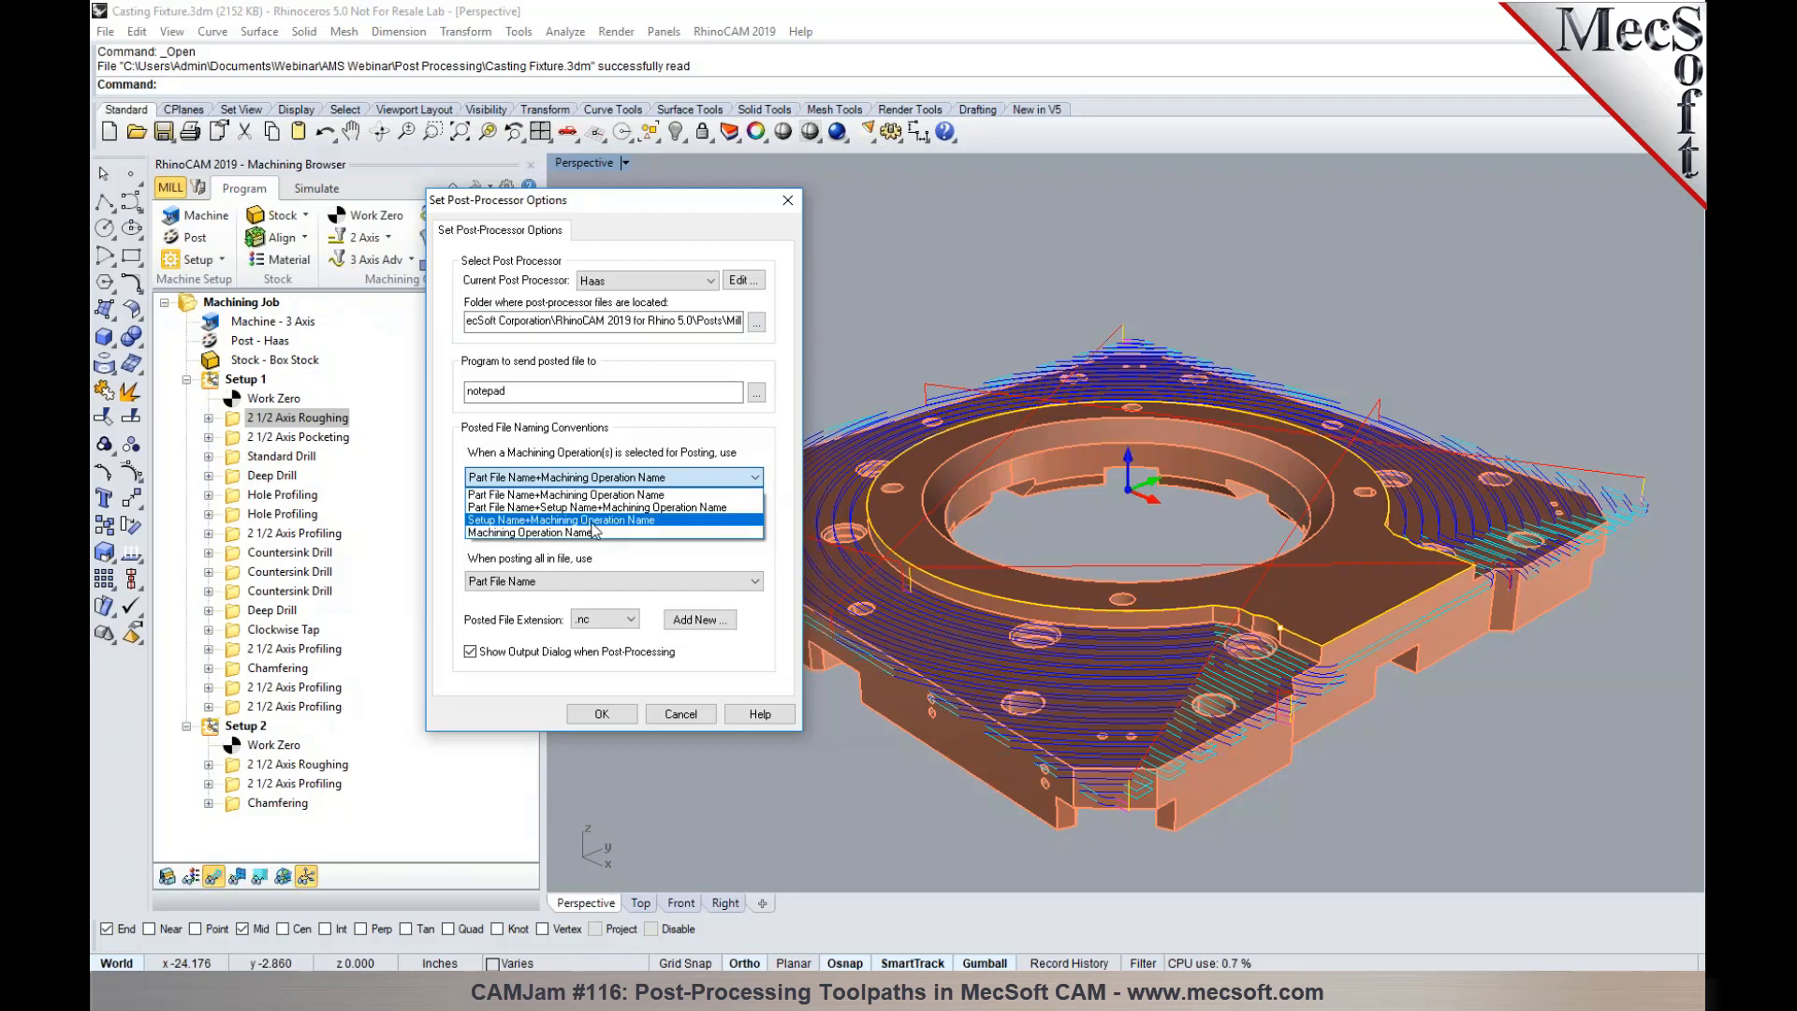
{"action": "left_click", "coordinate": [592, 521]}
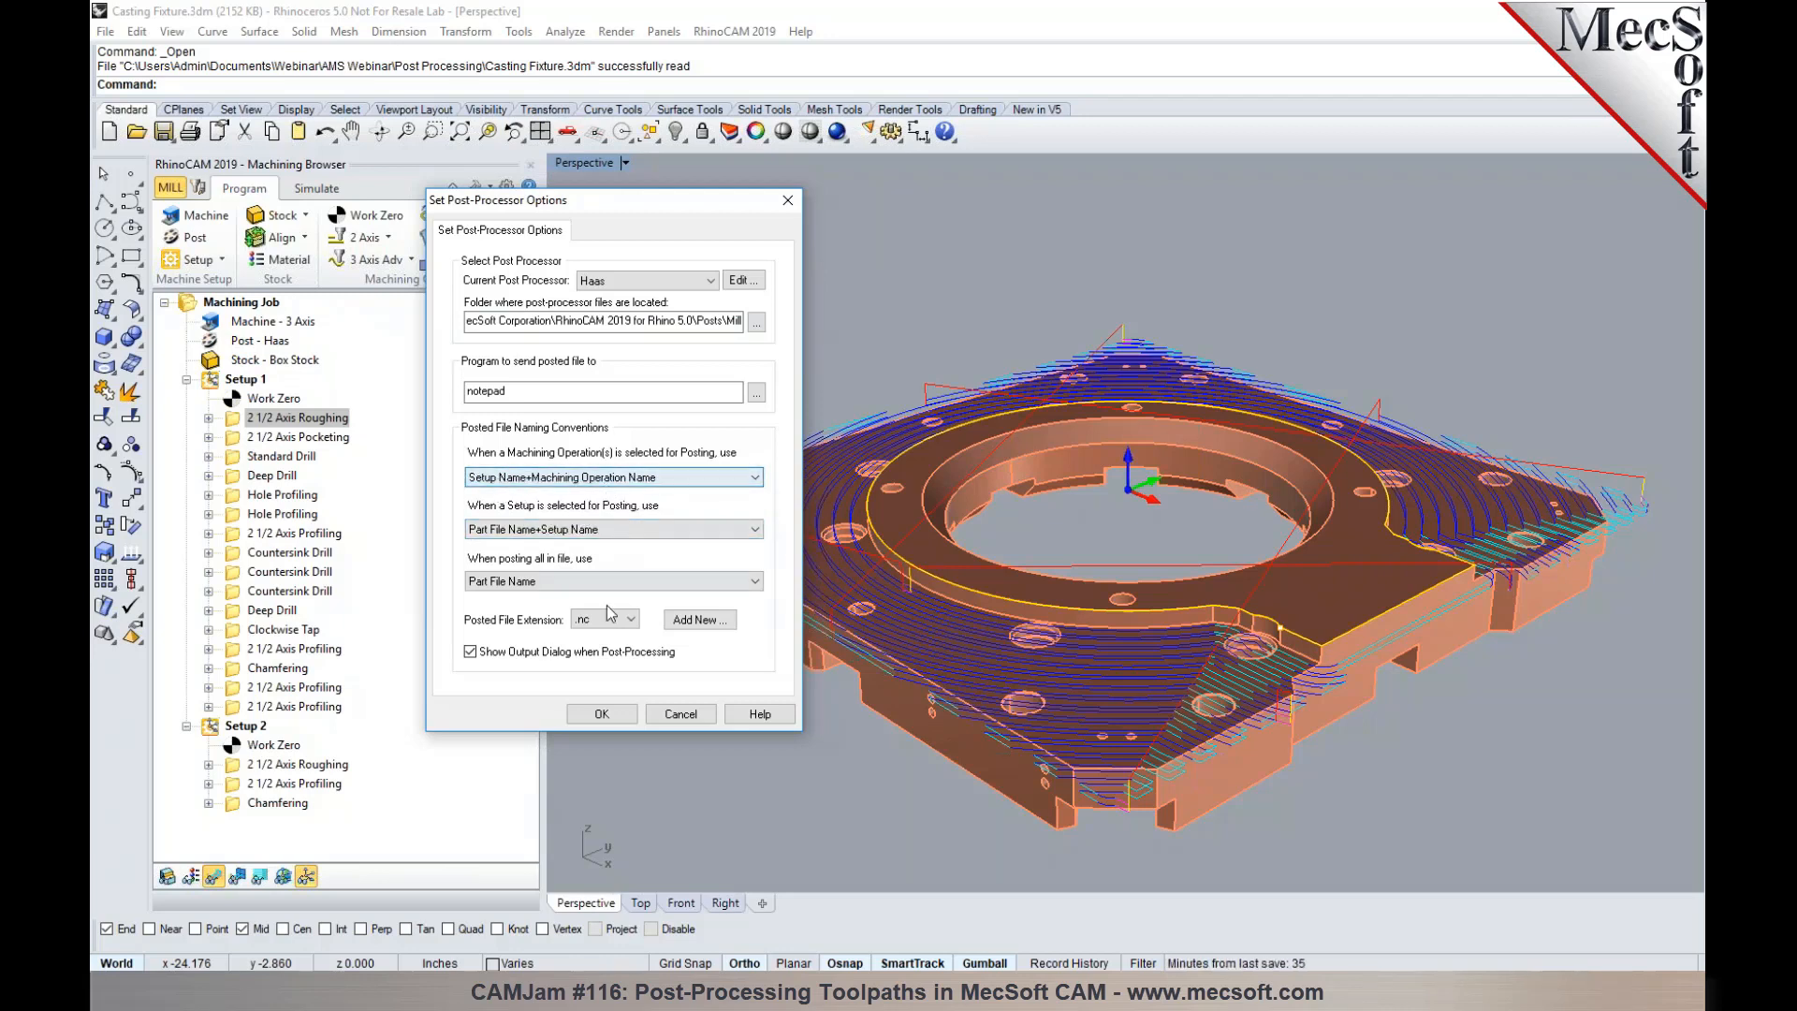
{"action": "left_click", "coordinate": [604, 713]}
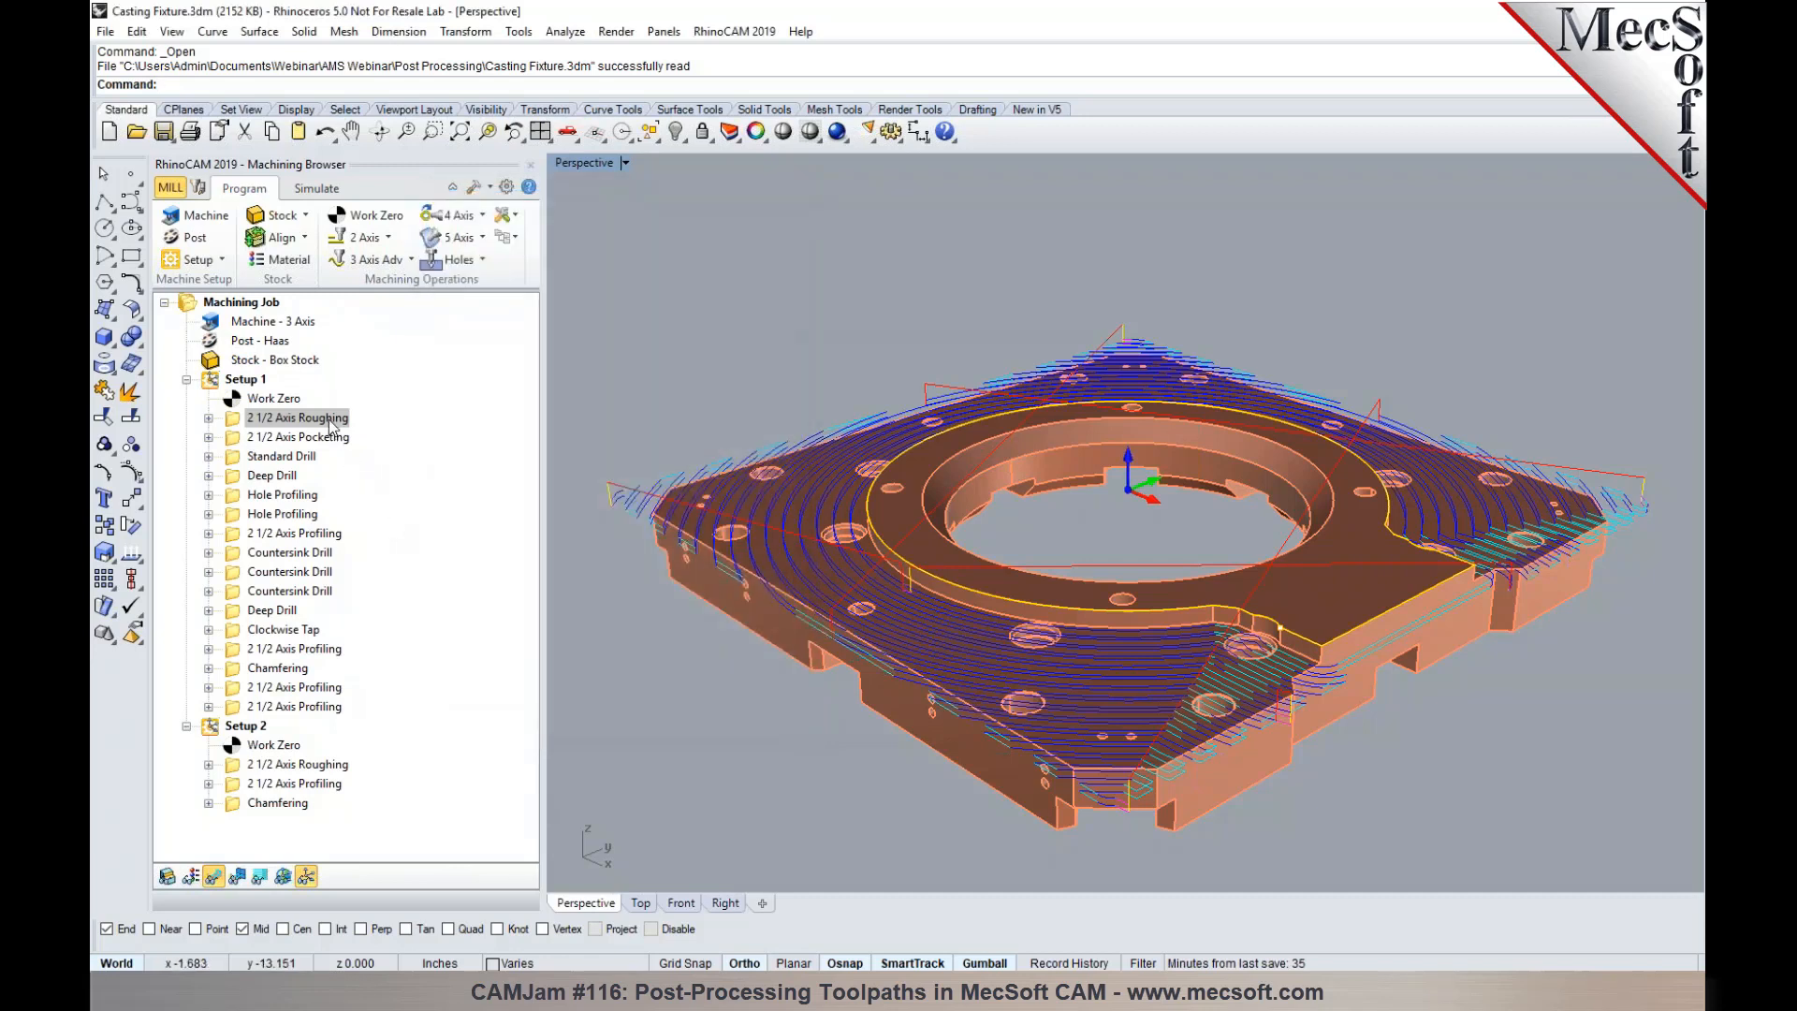
- Post Setup 1's 2 1/2 Axis Roughing operation to the Desktop as Setup 1_2 1_2 Axis Roughing.nc and close the posted file
{"action": "right_click", "coordinate": [329, 420]}
{"action": "left_click", "coordinate": [351, 464]}
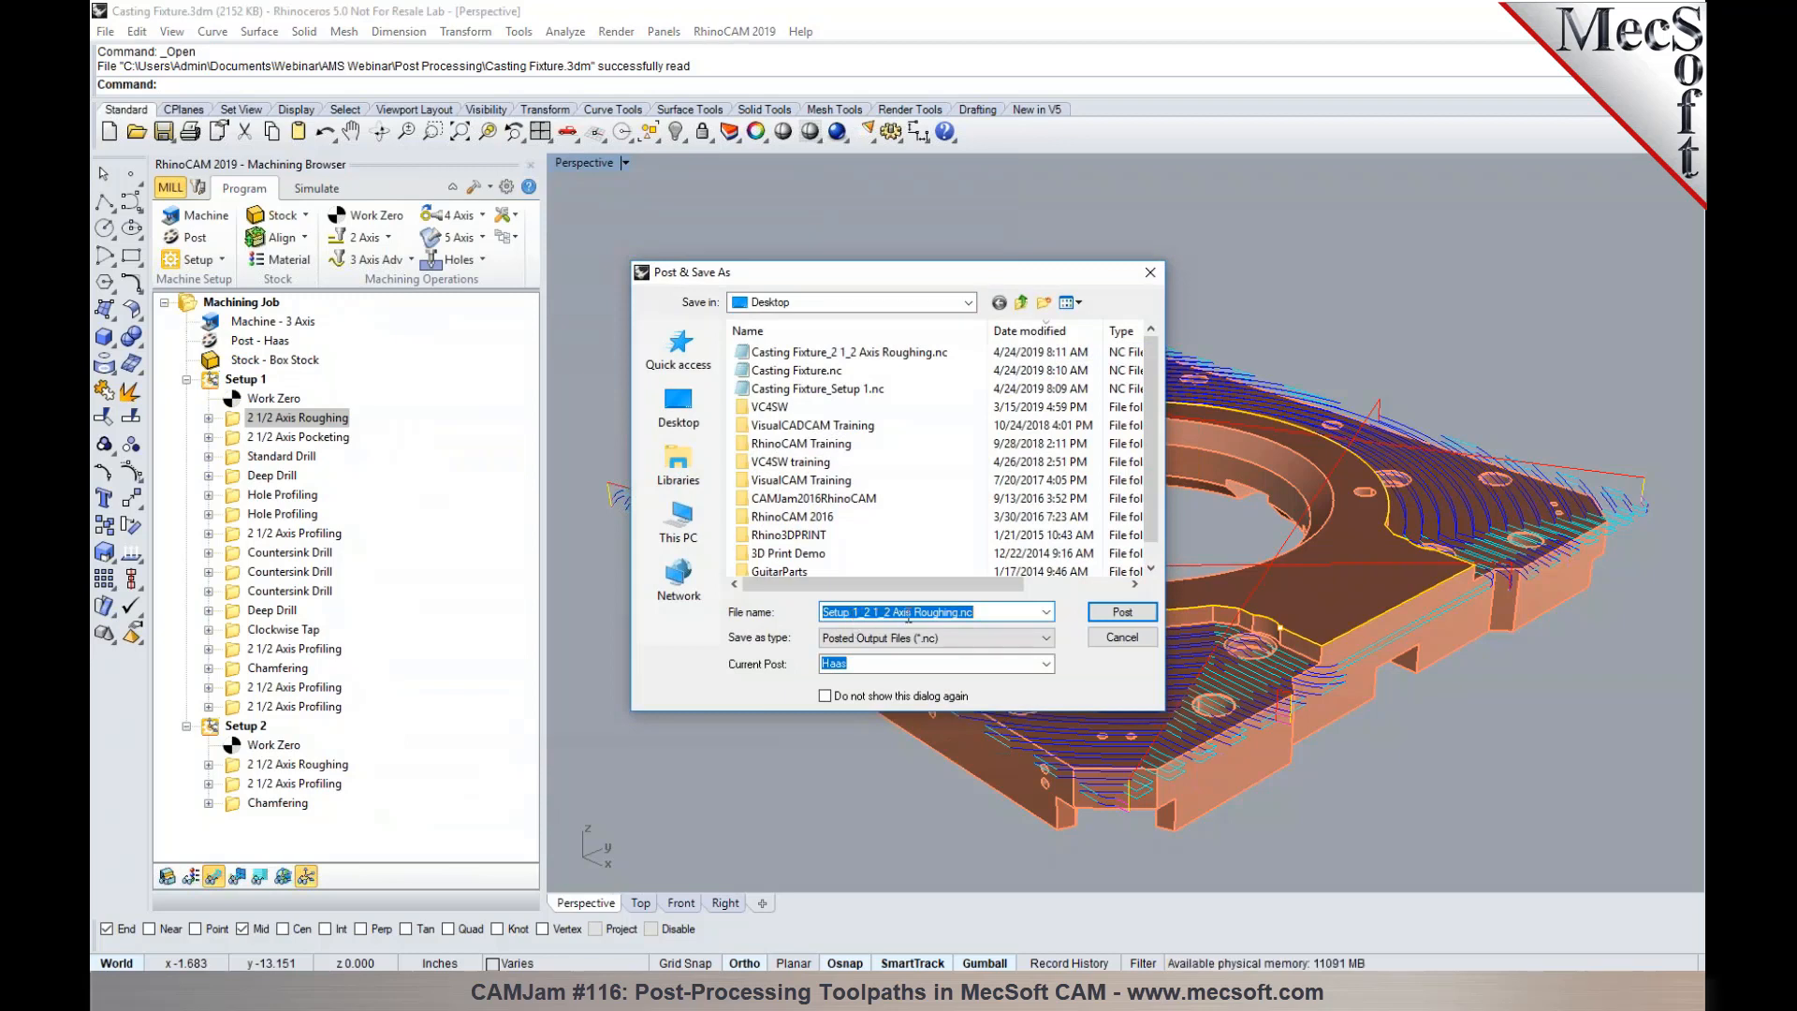
{"action": "left_click", "coordinate": [1115, 613]}
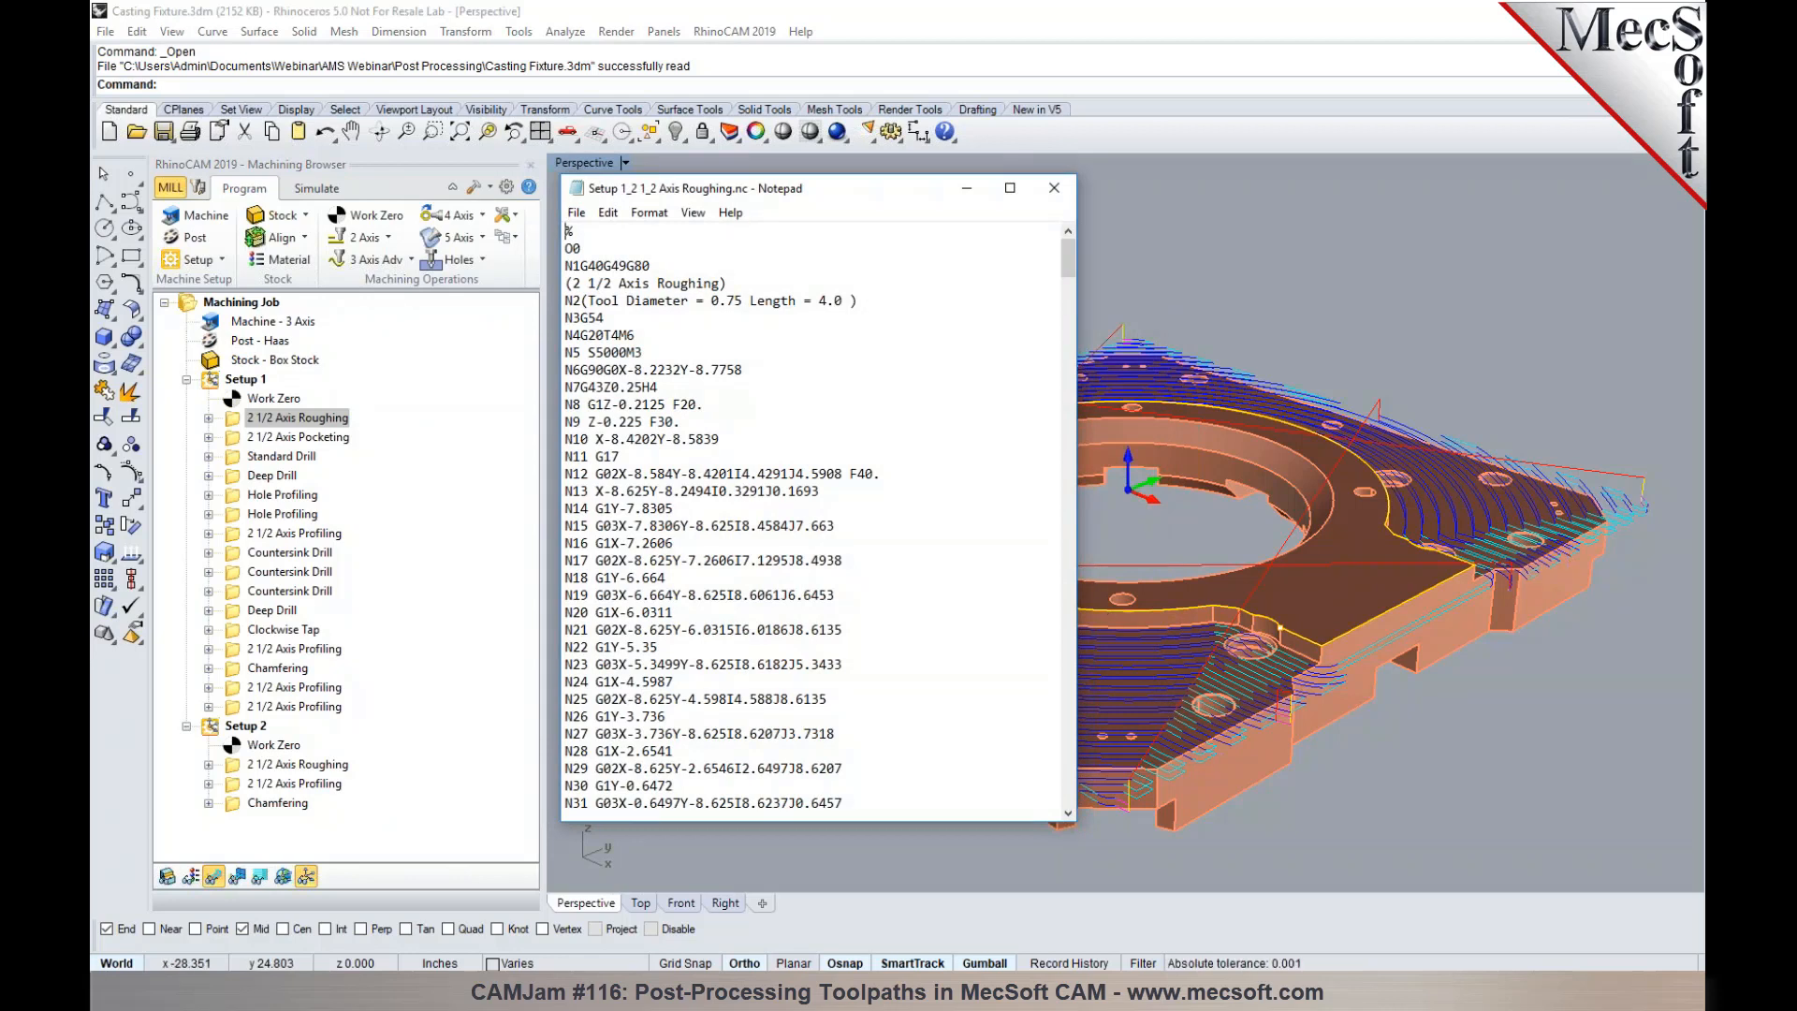
{"action": "left_click", "coordinate": [1053, 187]}
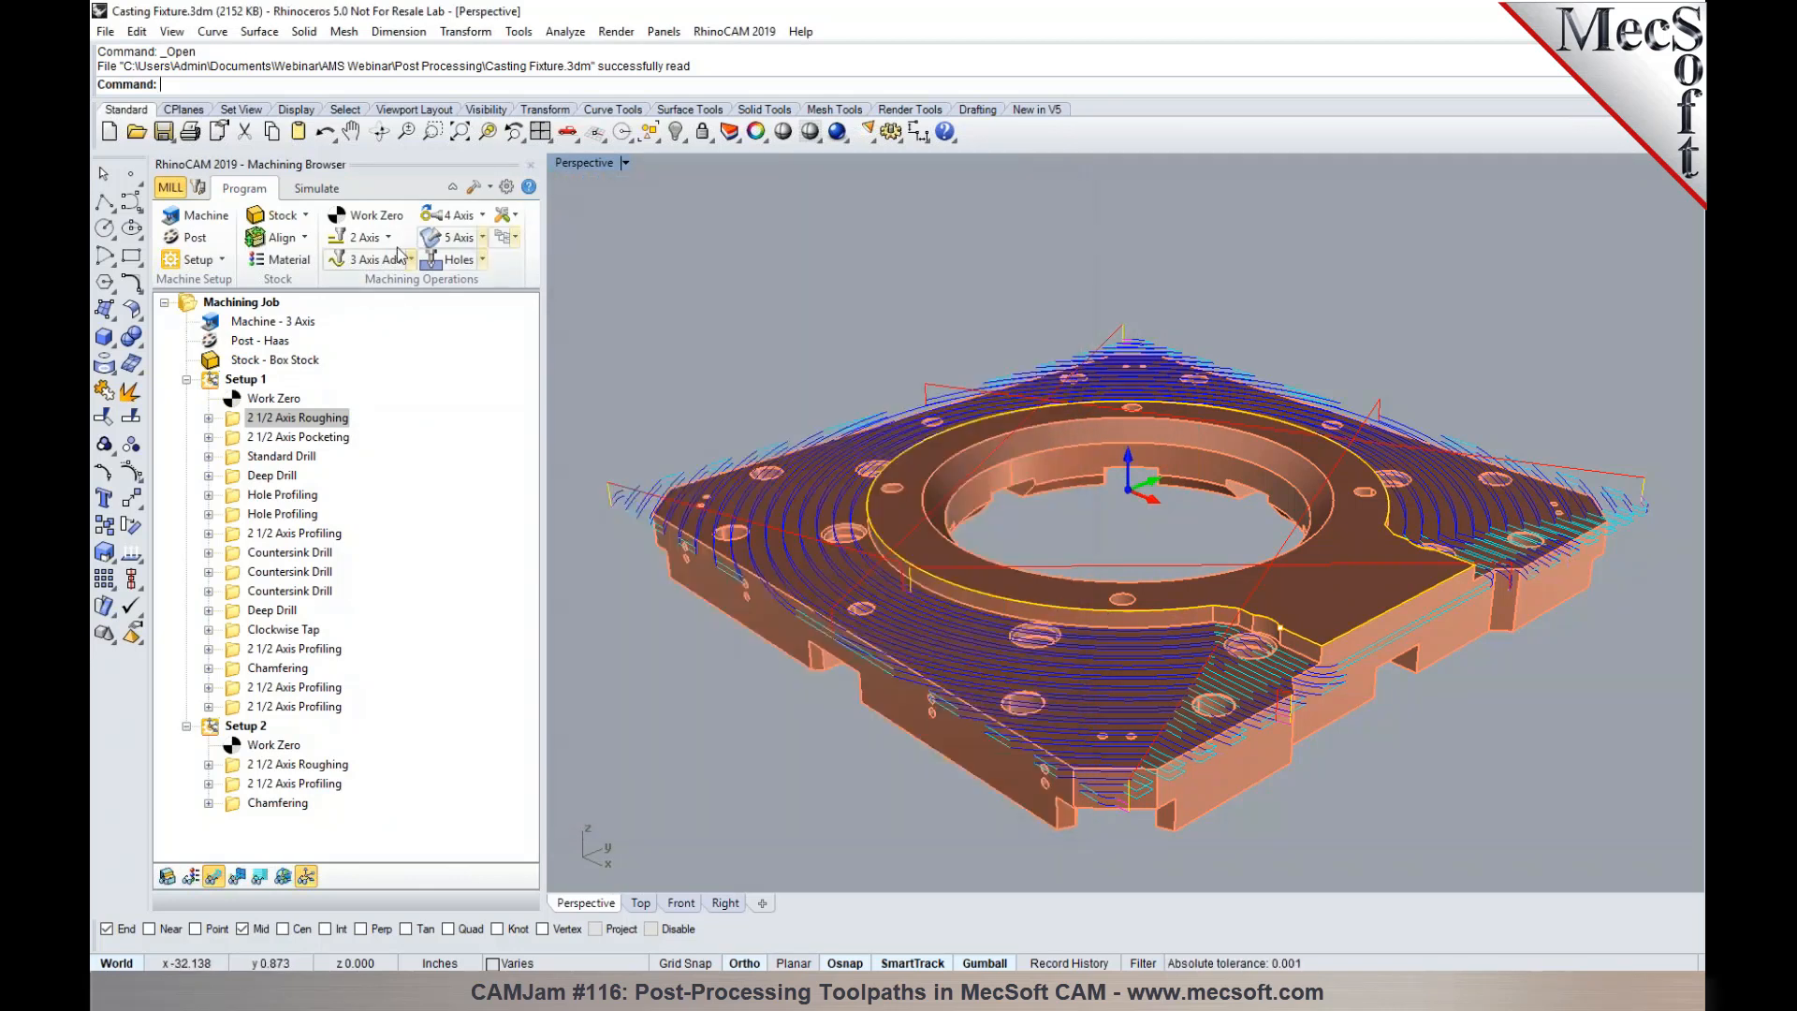
- Set the posted file naming for machining operations back to Part File Name+Machining Operation Name in the post-processor options
{"action": "left_click", "coordinate": [194, 239]}
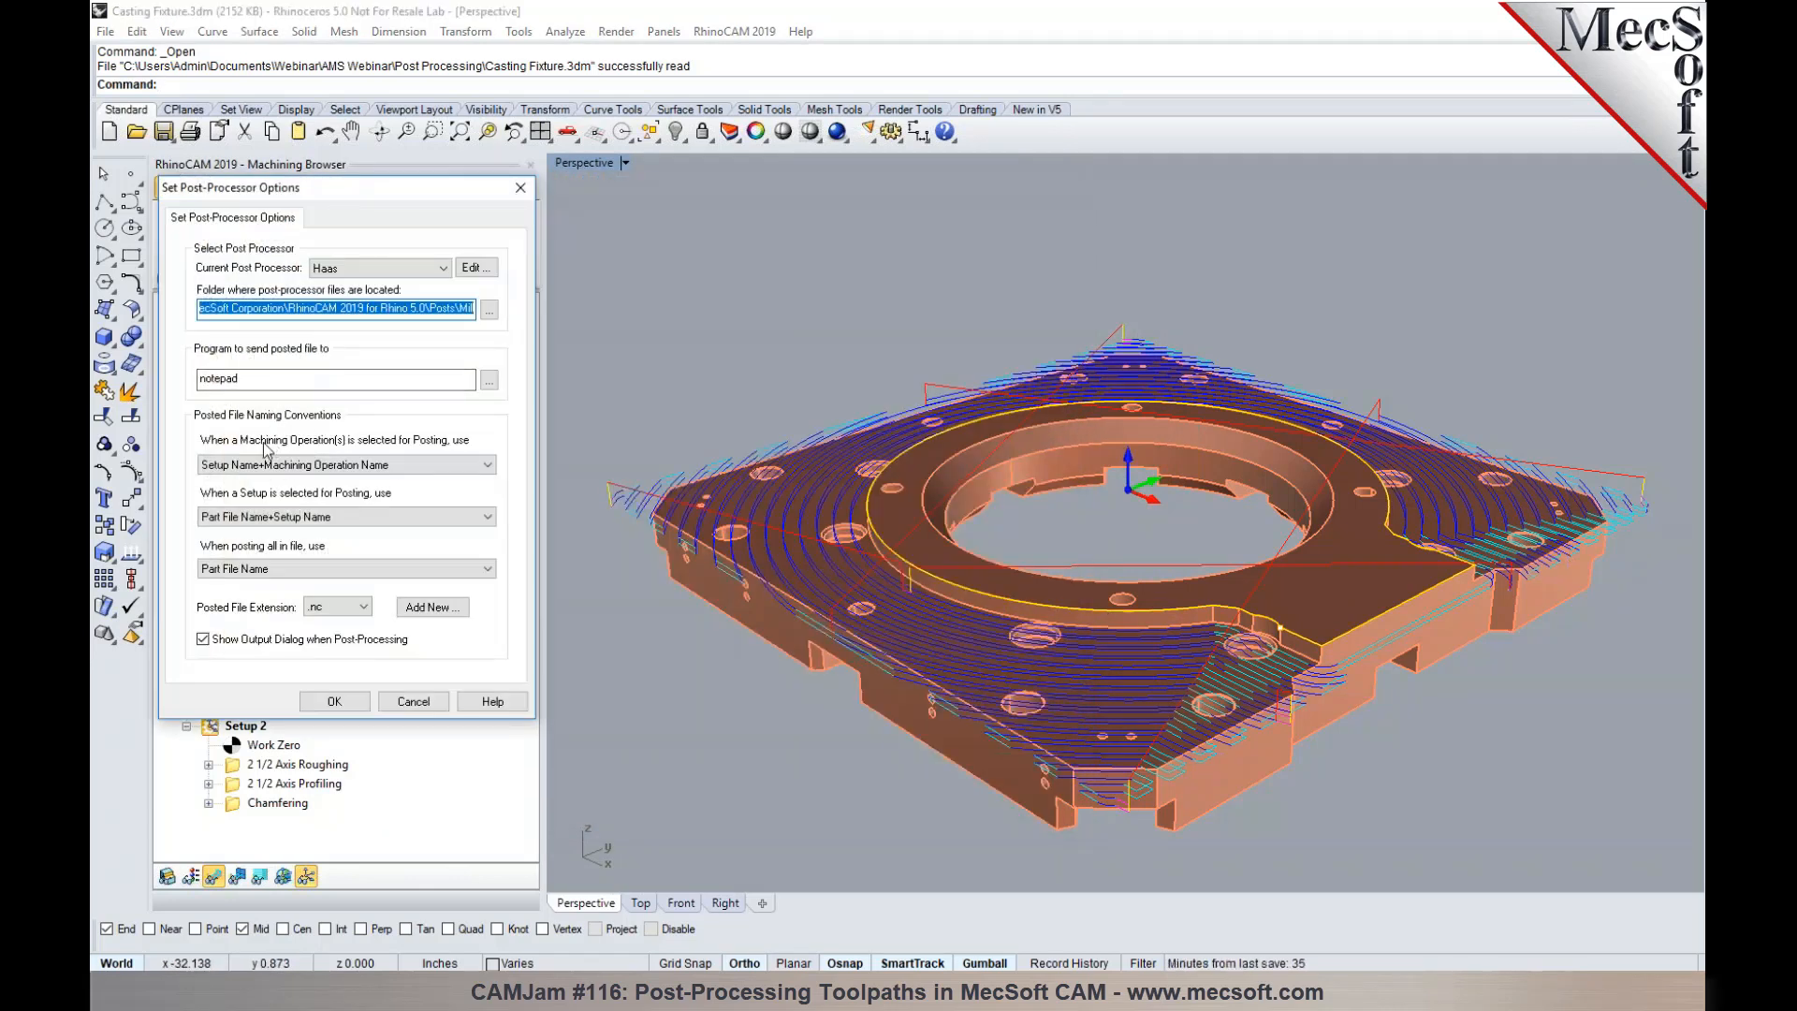
{"action": "left_click", "coordinate": [361, 467]}
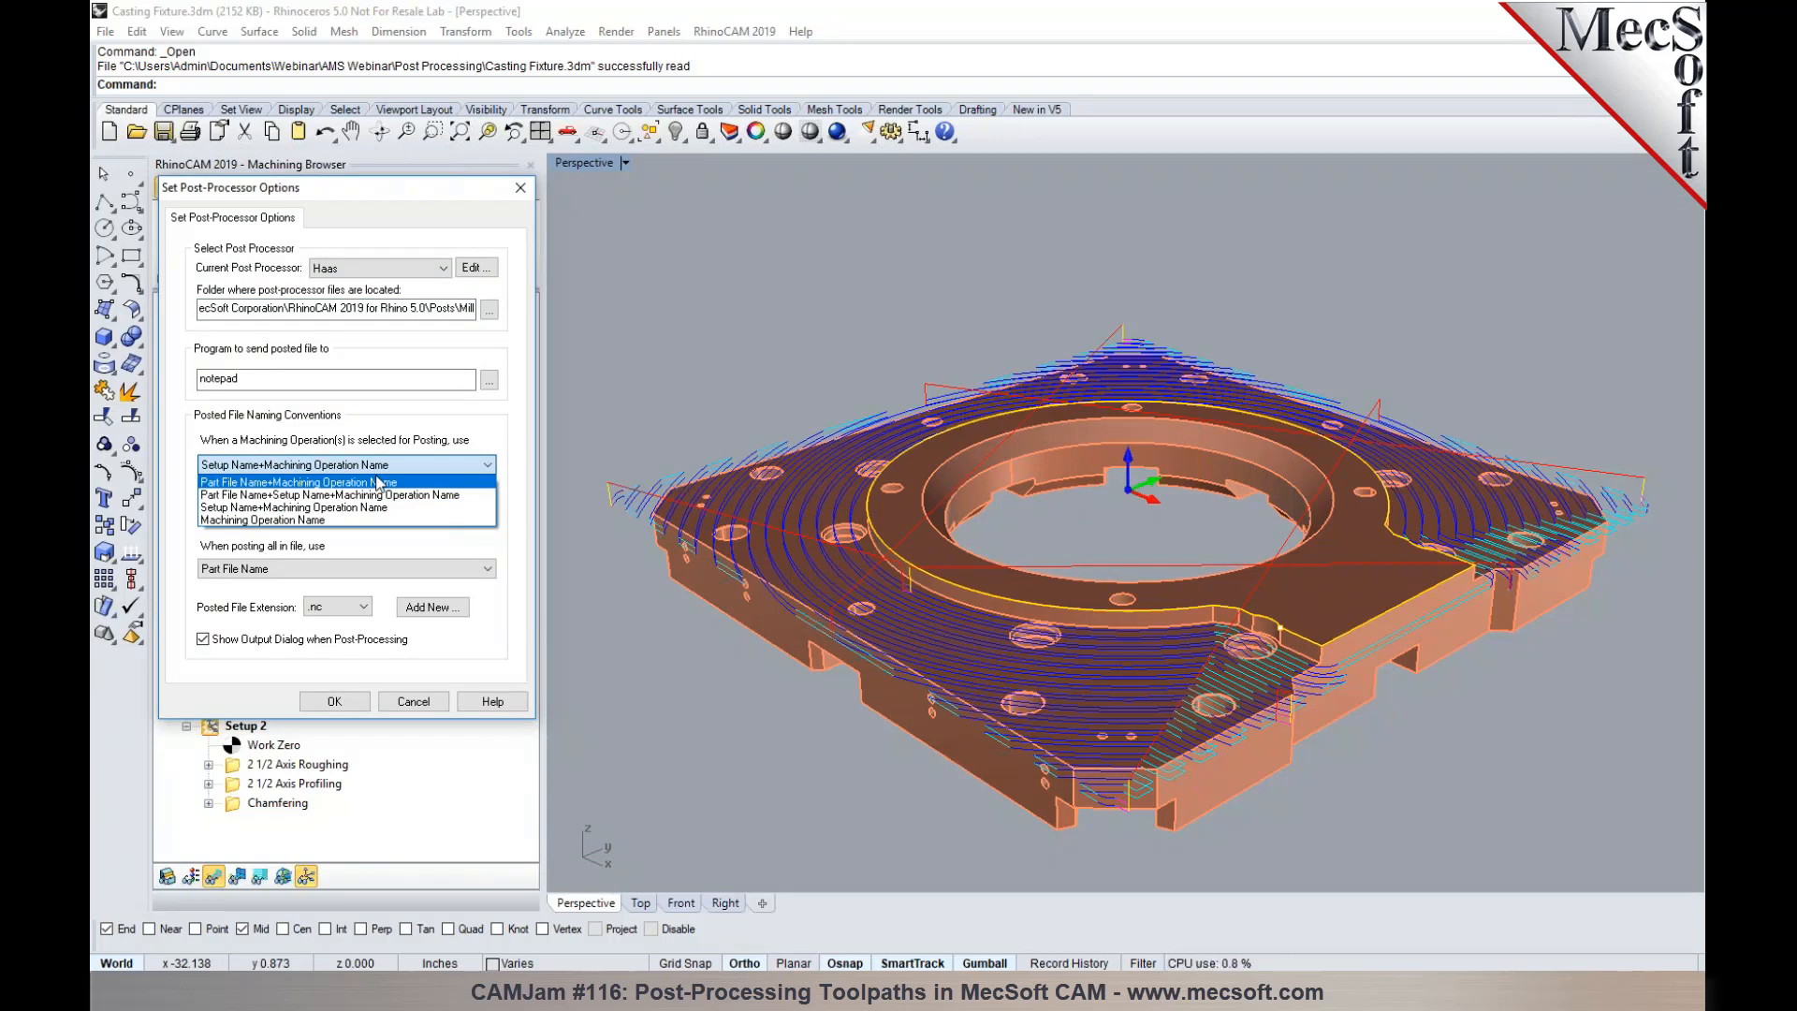
{"action": "left_click", "coordinate": [380, 482]}
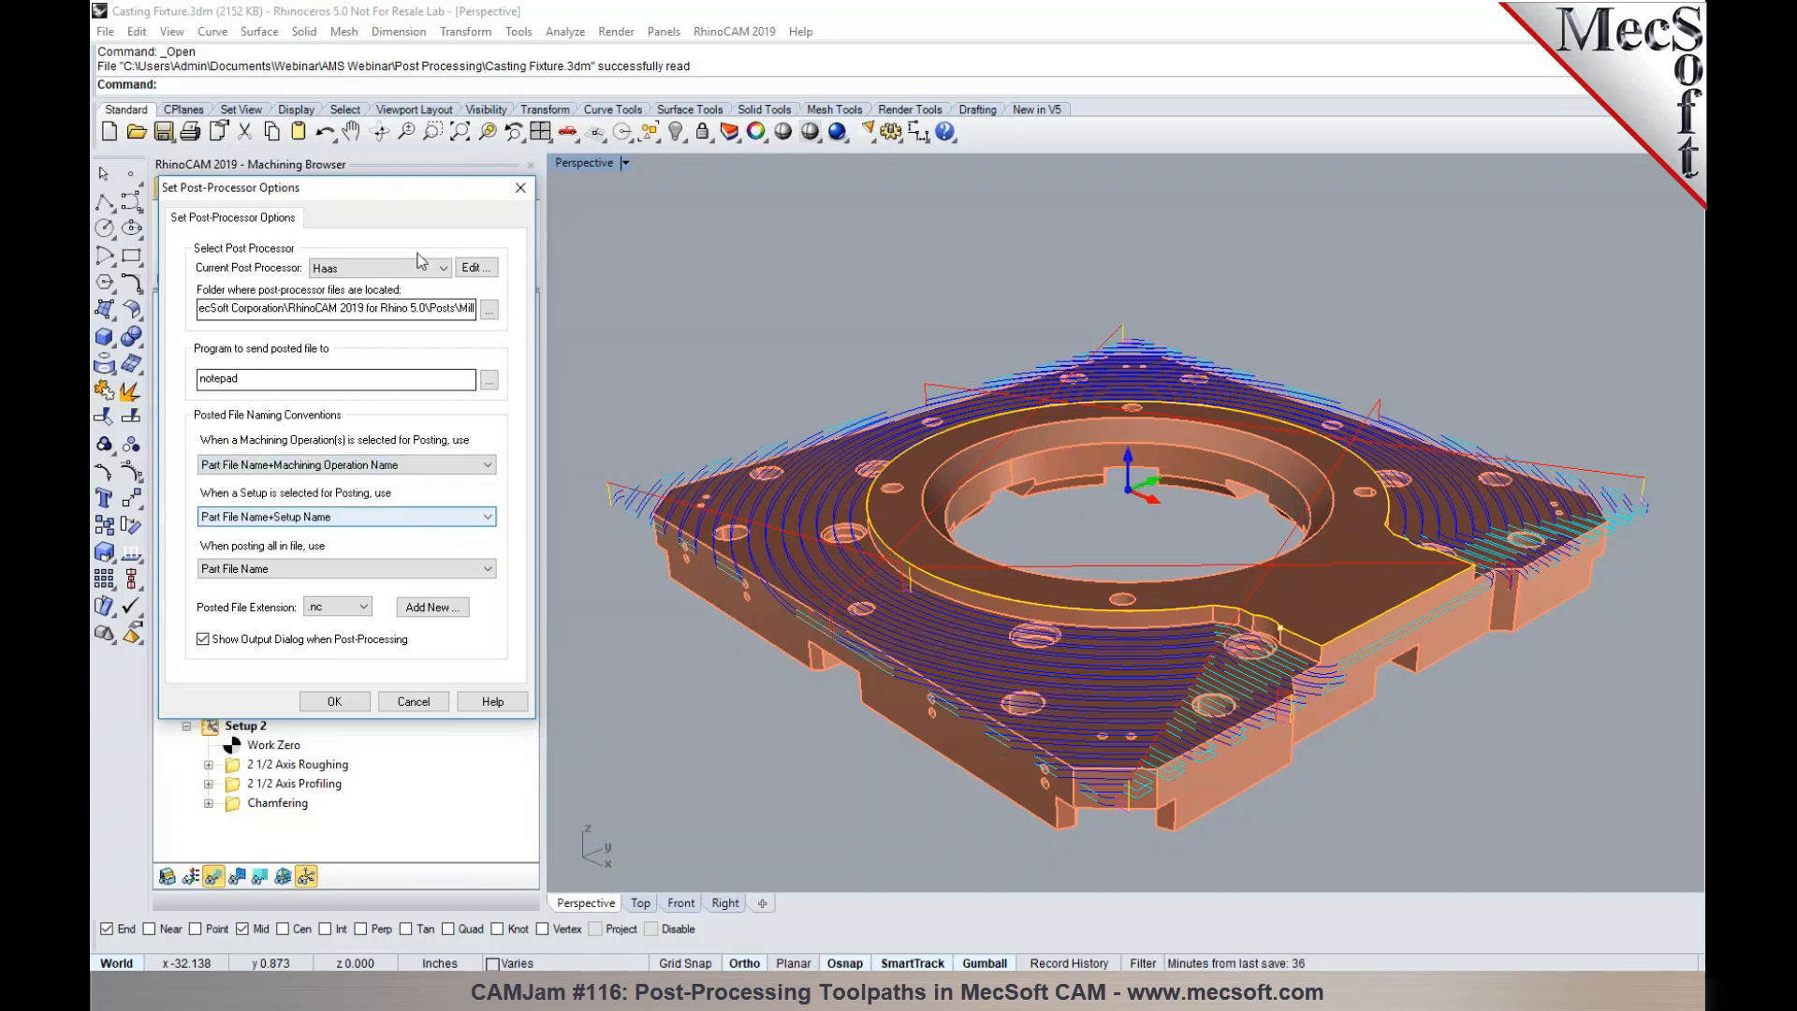
{"action": "left_click_drag", "start_coordinate": [379, 187], "coordinate": [625, 195]}
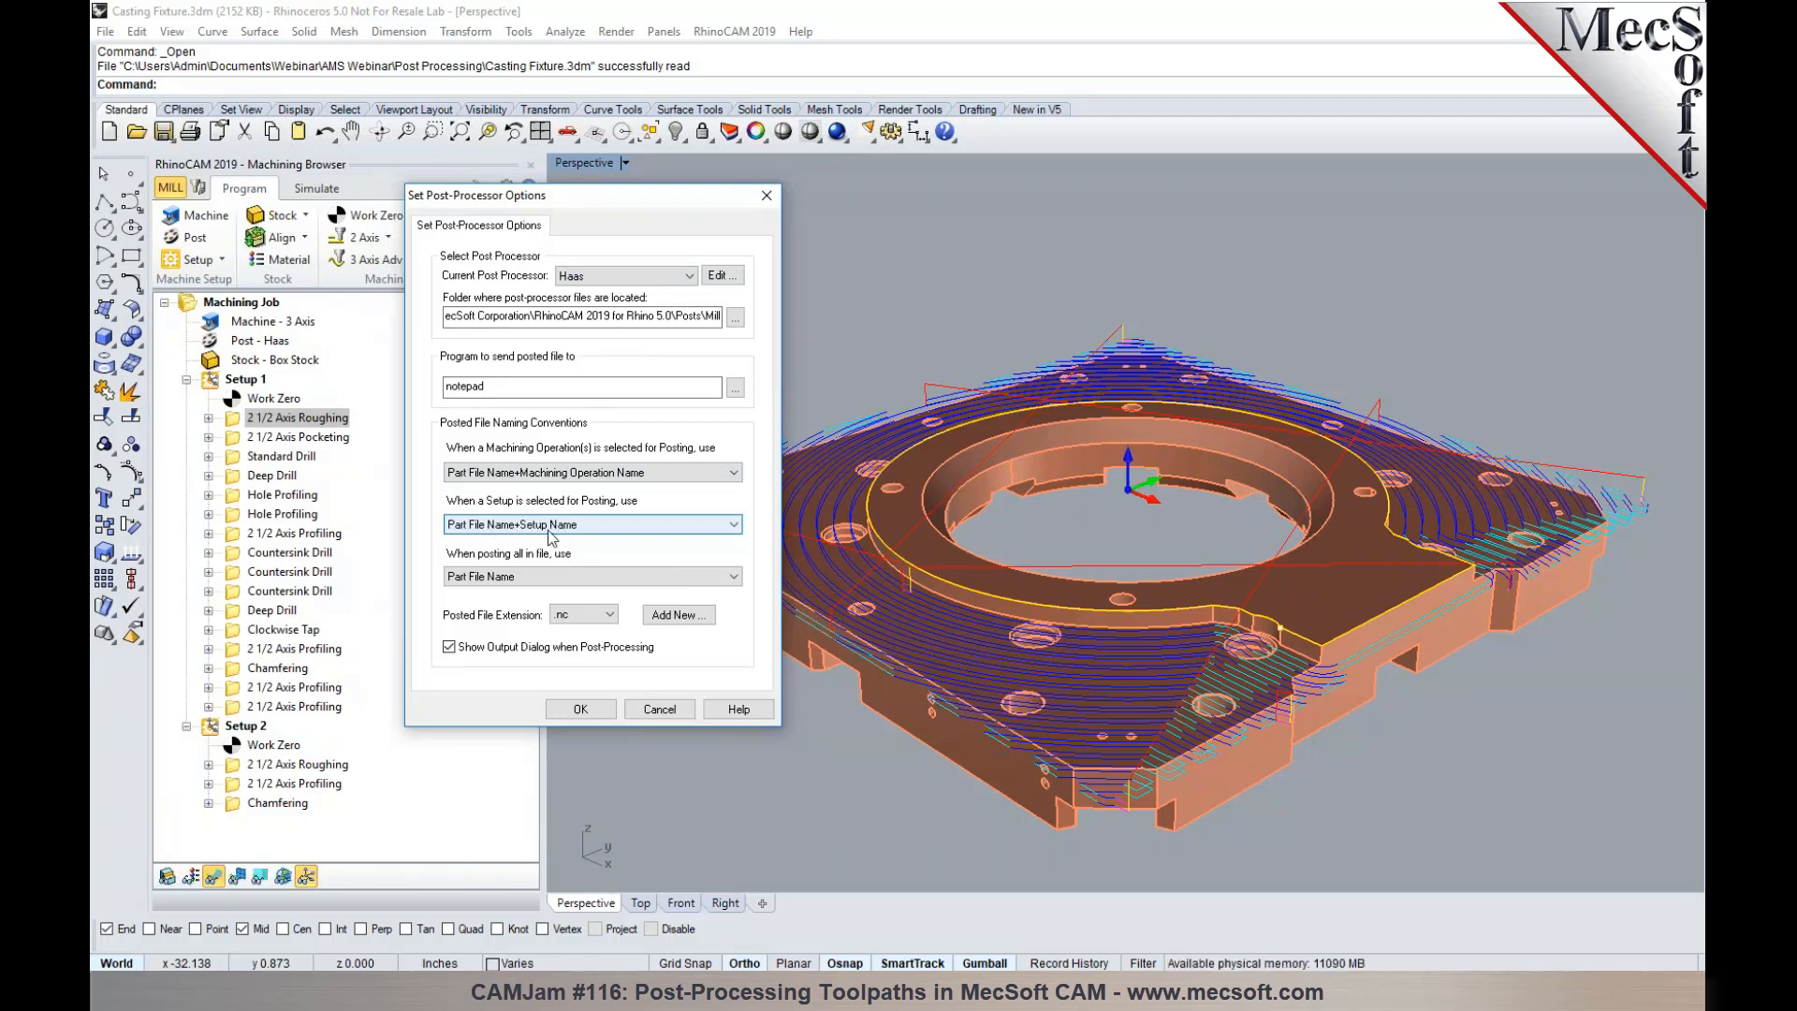
- Set the posted file naming for setups to Setup Name and accept the post-processor options
{"action": "left_click", "coordinate": [550, 529]}
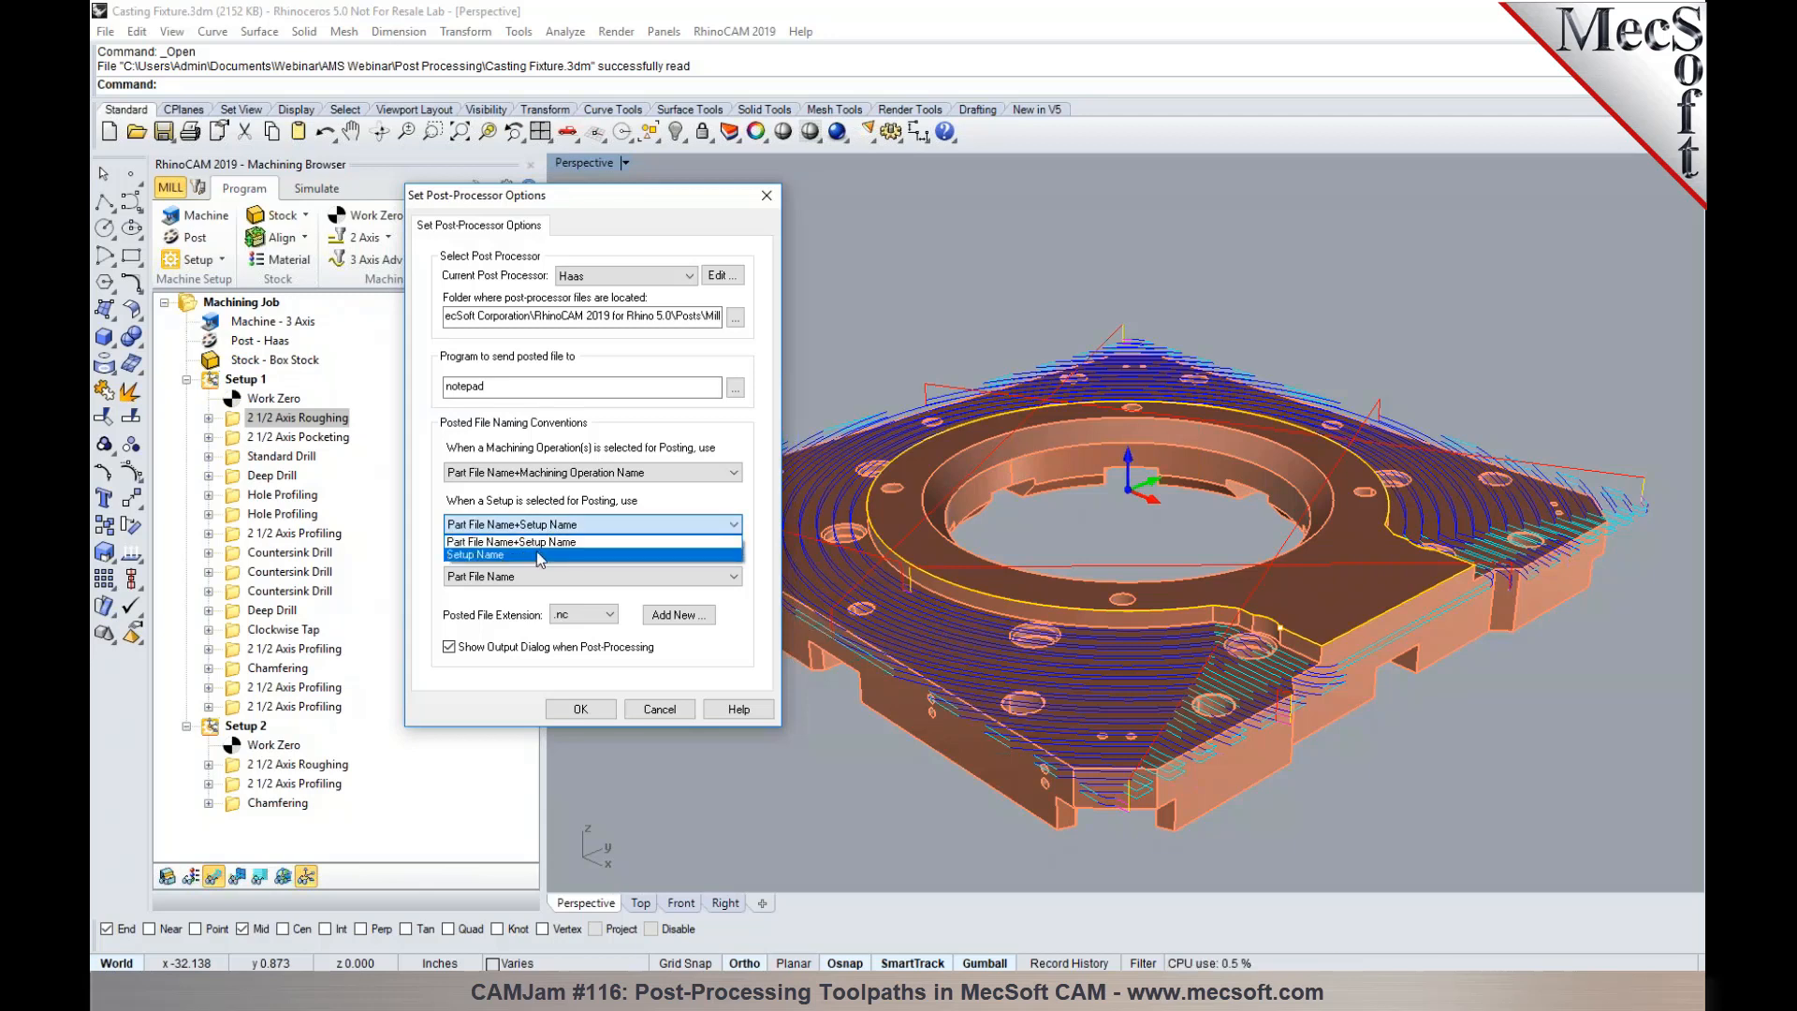
{"action": "left_click", "coordinate": [532, 554]}
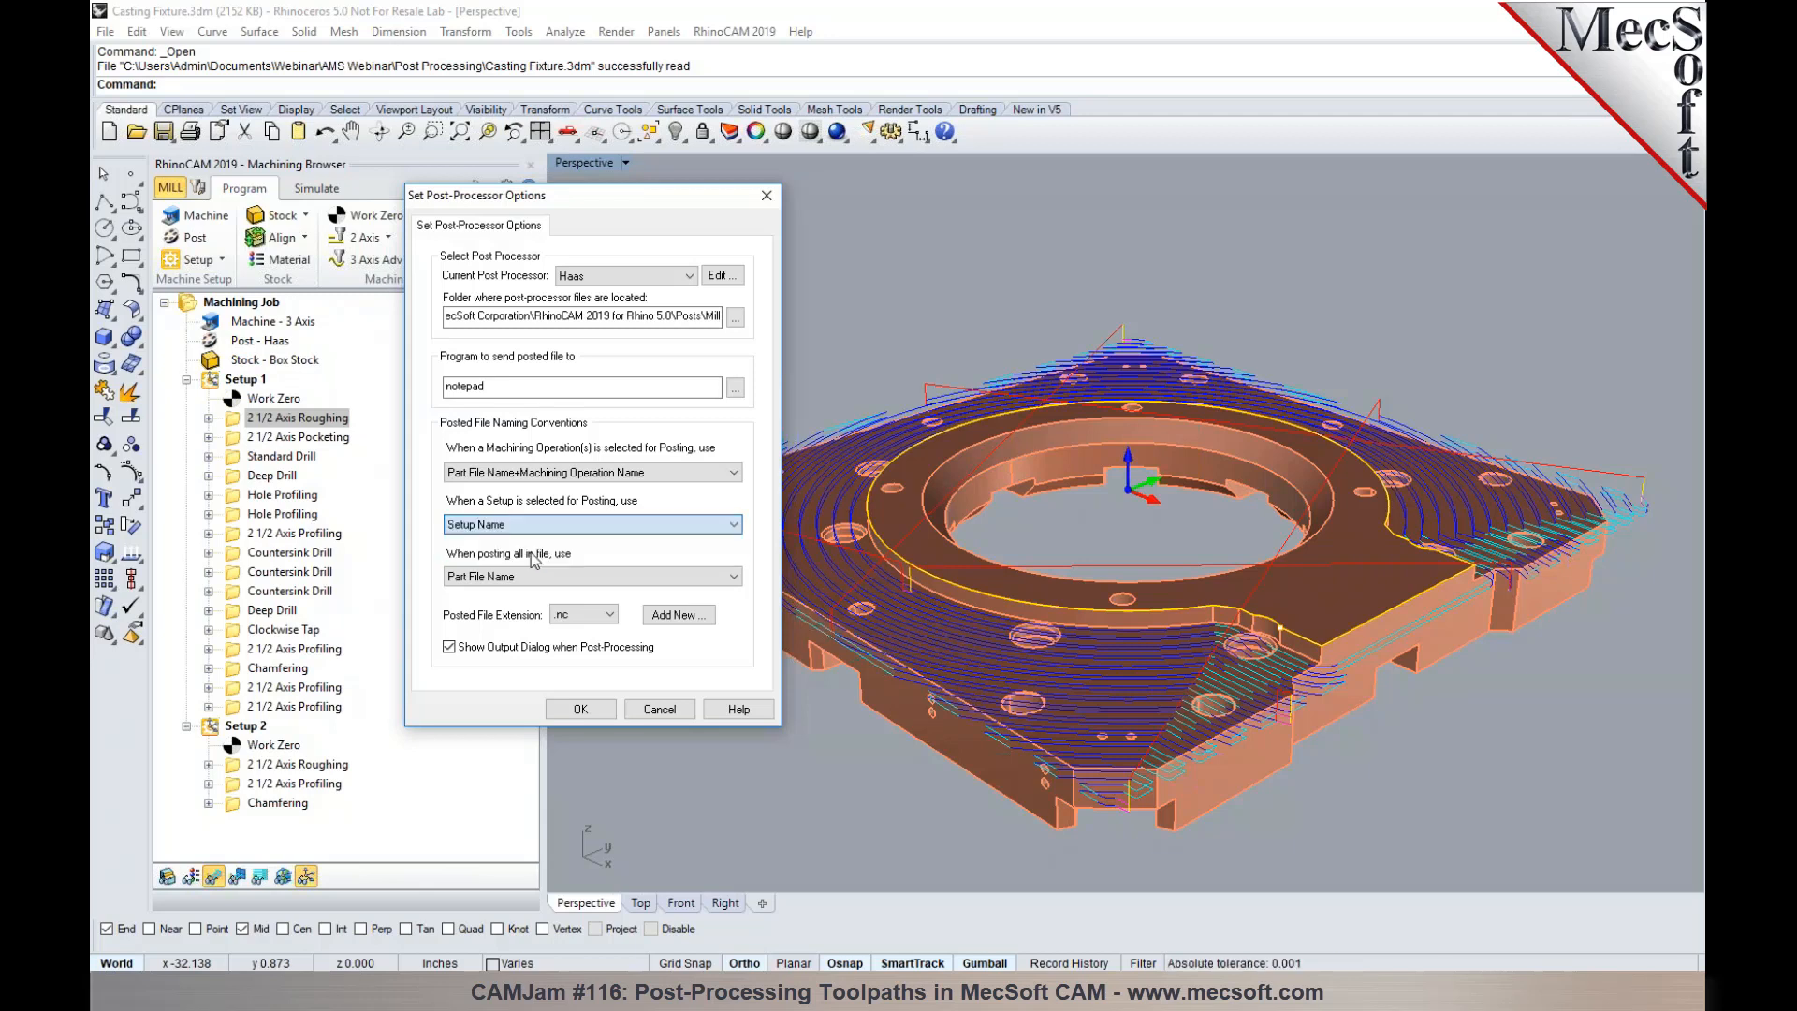
{"action": "left_click", "coordinate": [580, 709]}
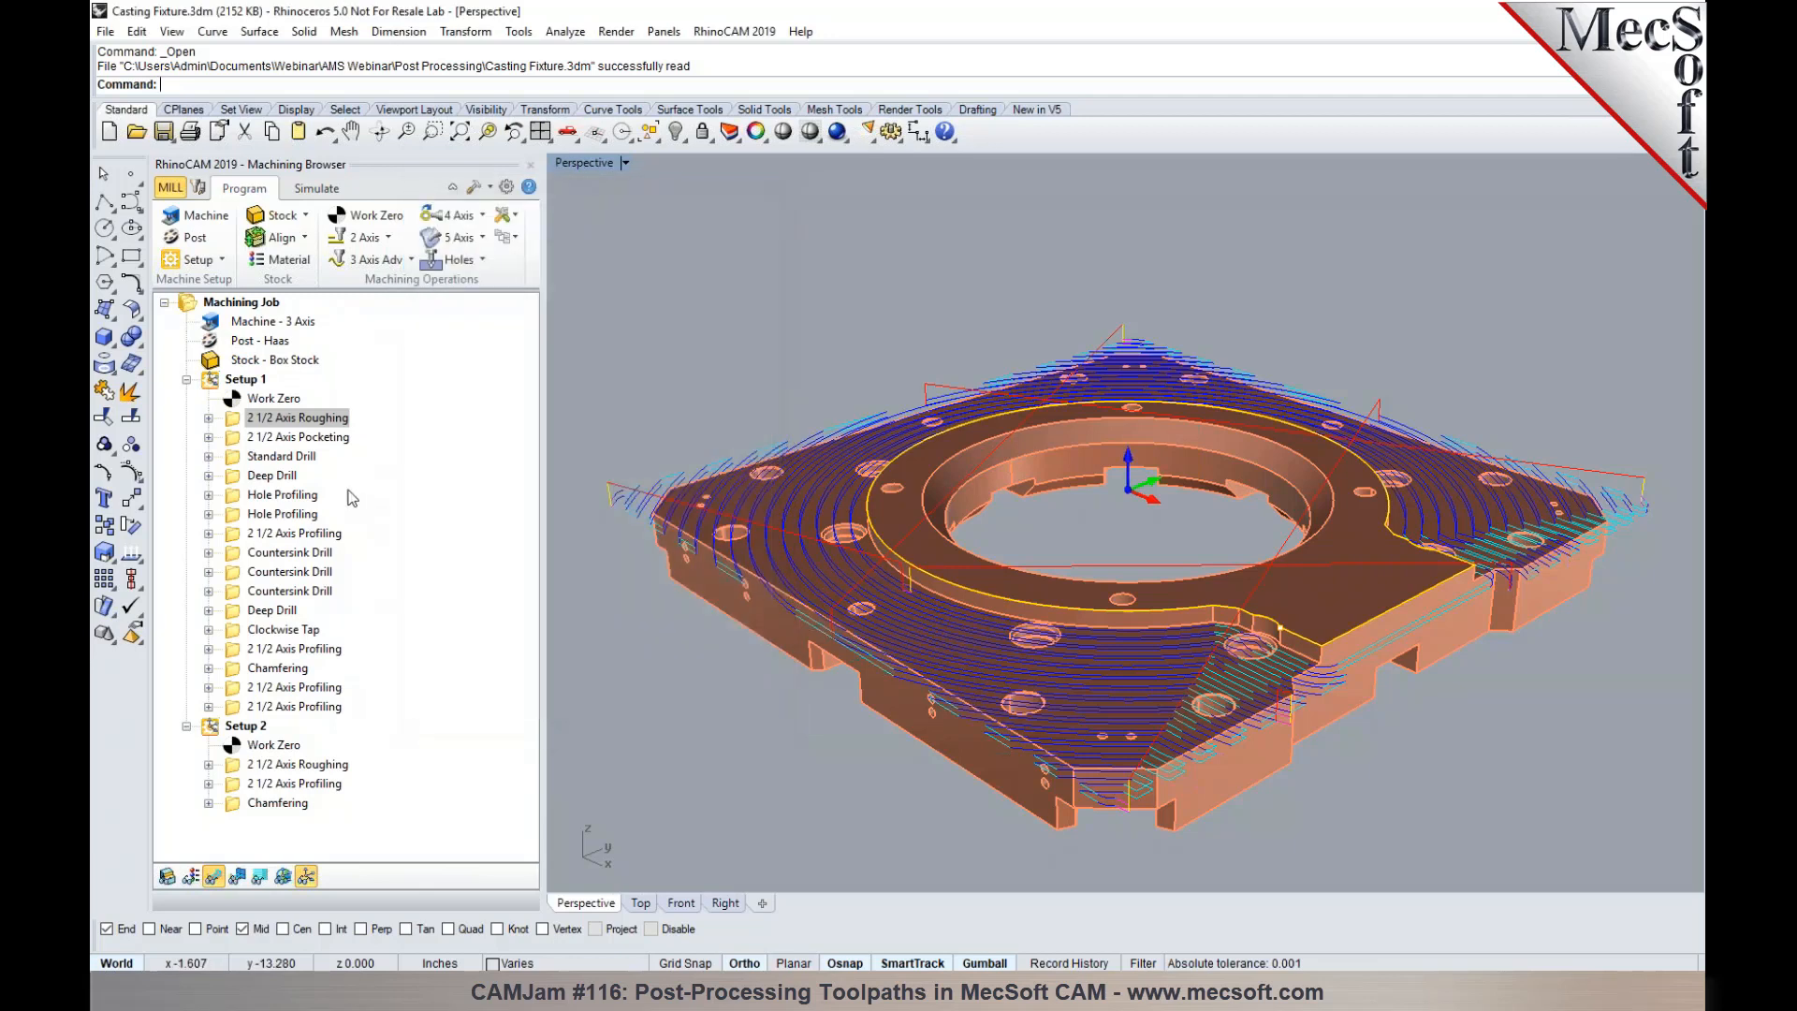
- Post Setup 1 to the Desktop as Setup 1.nc and close the posted file
{"action": "right_click", "coordinate": [244, 382]}
{"action": "left_click", "coordinate": [267, 416]}
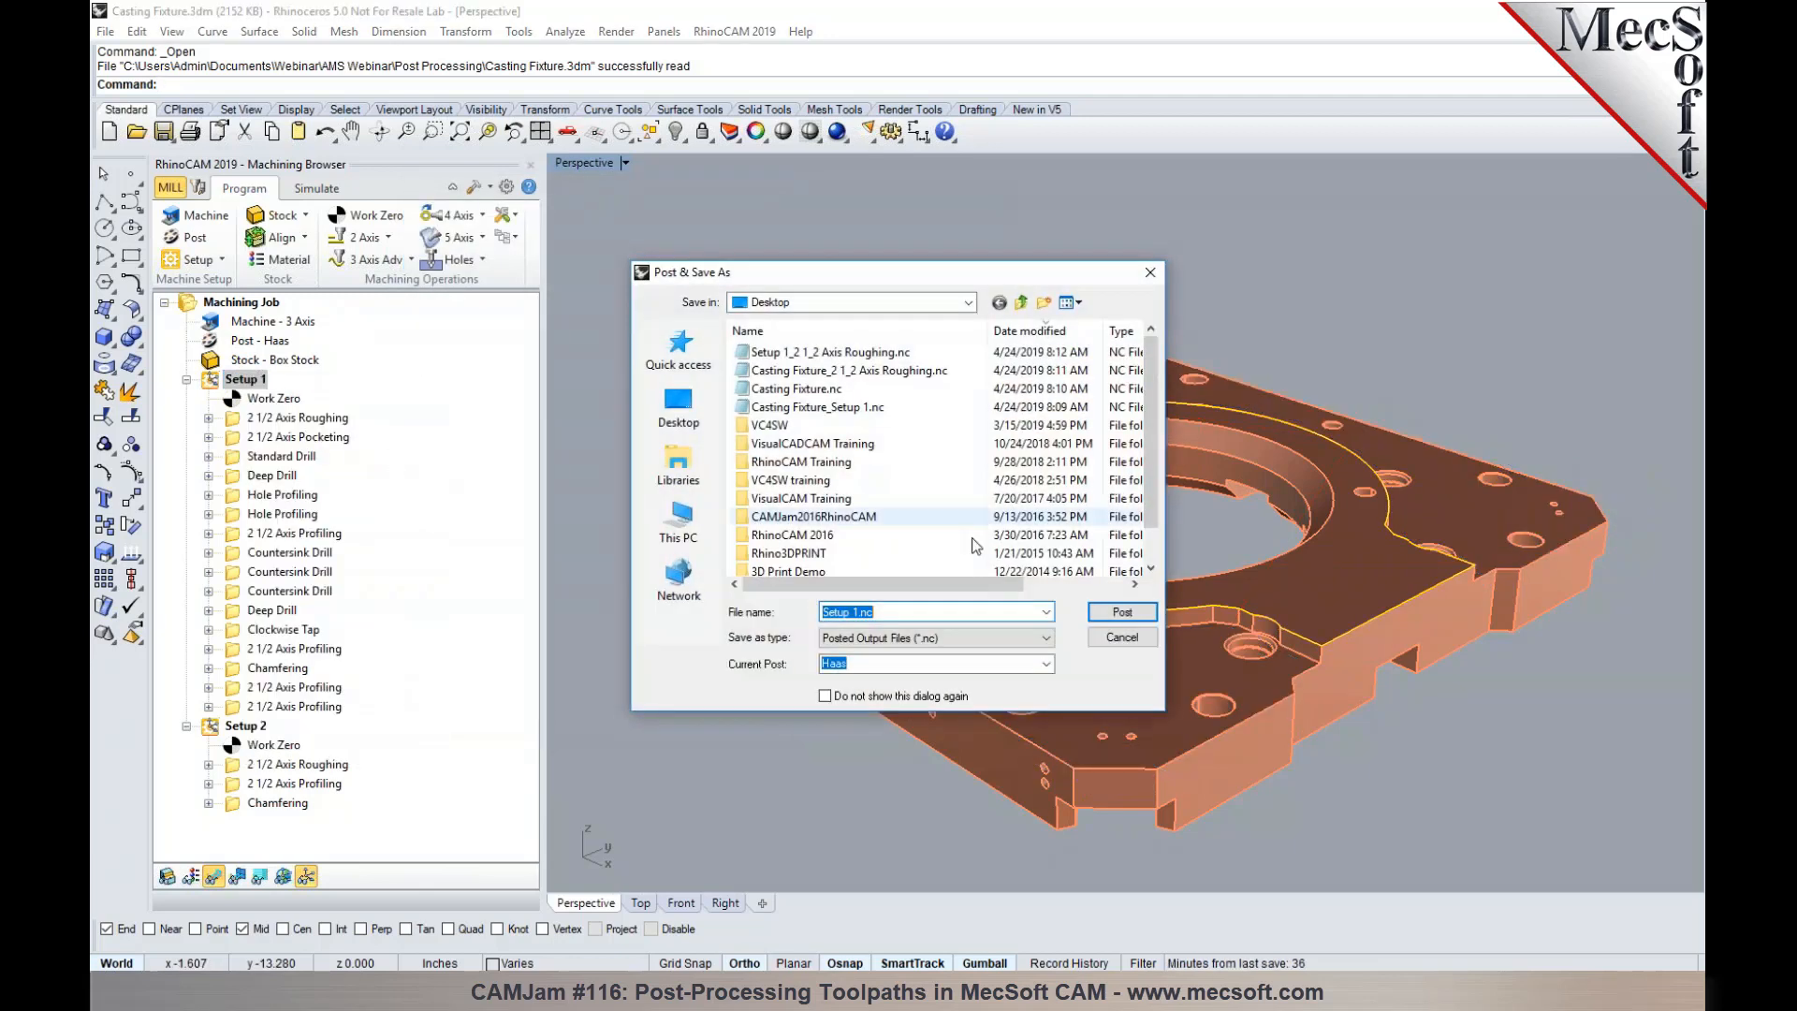
{"action": "left_click", "coordinate": [1106, 618]}
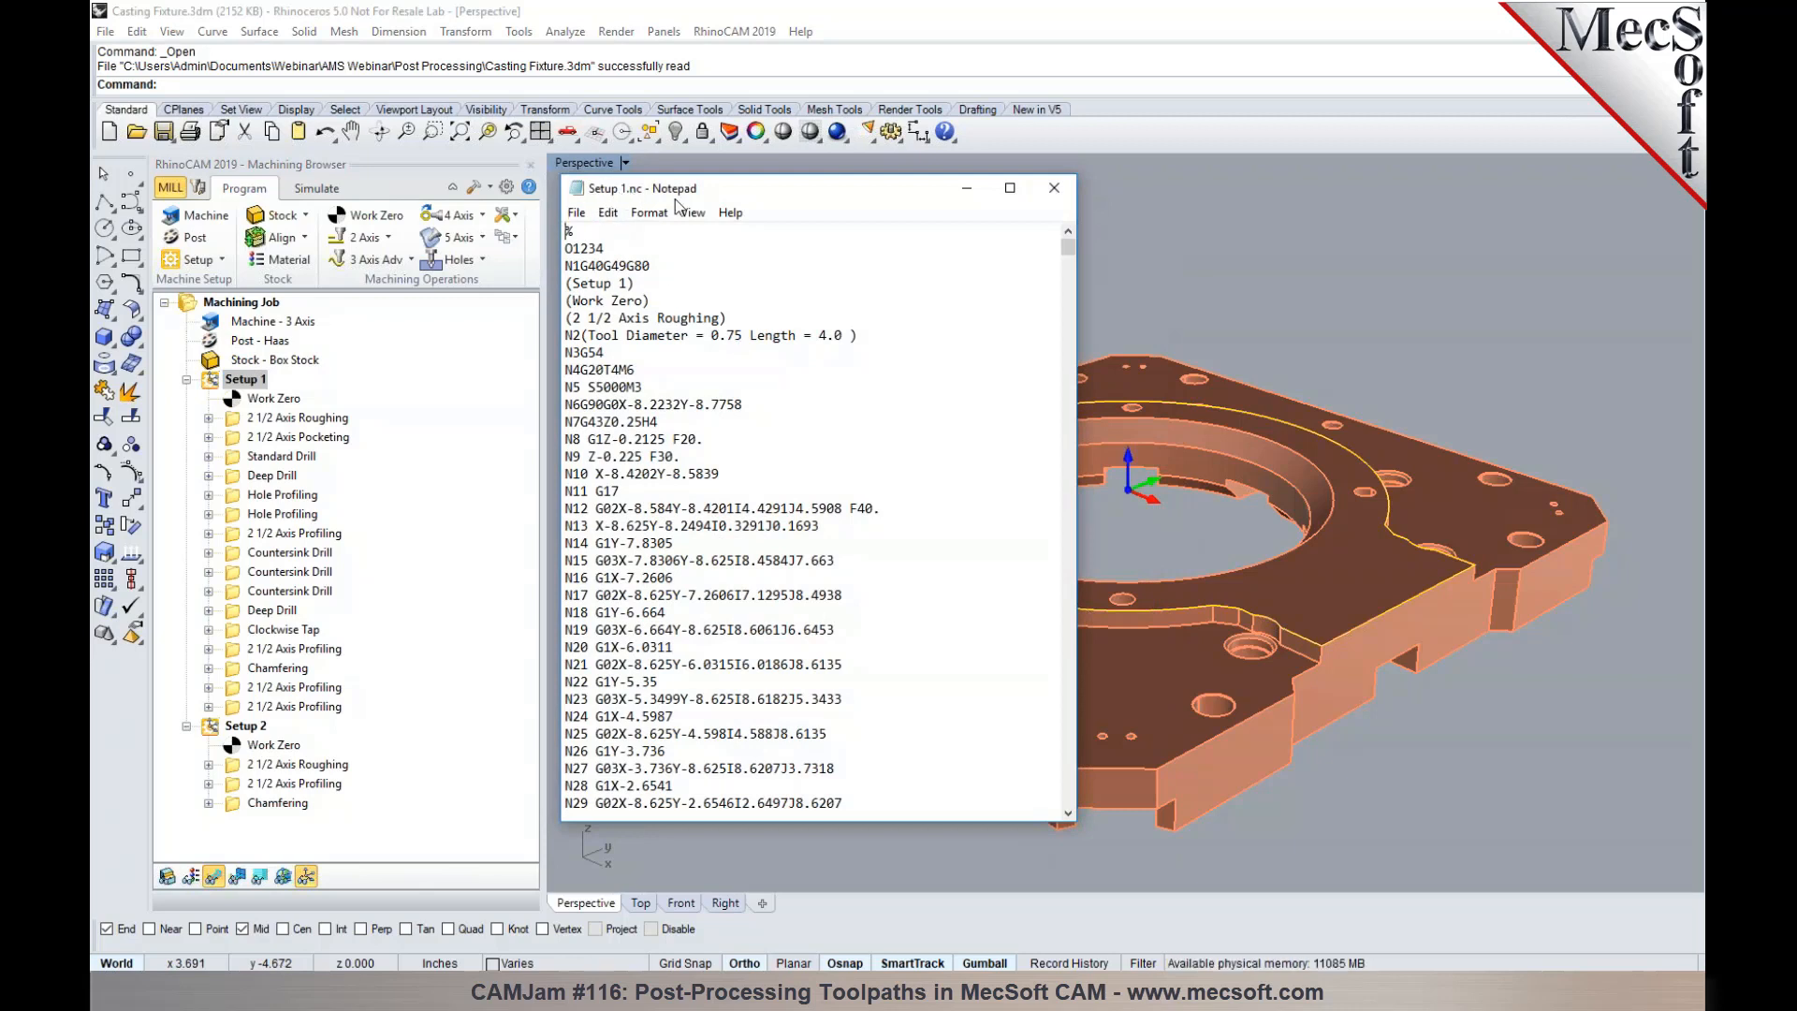
{"action": "left_click", "coordinate": [1061, 197]}
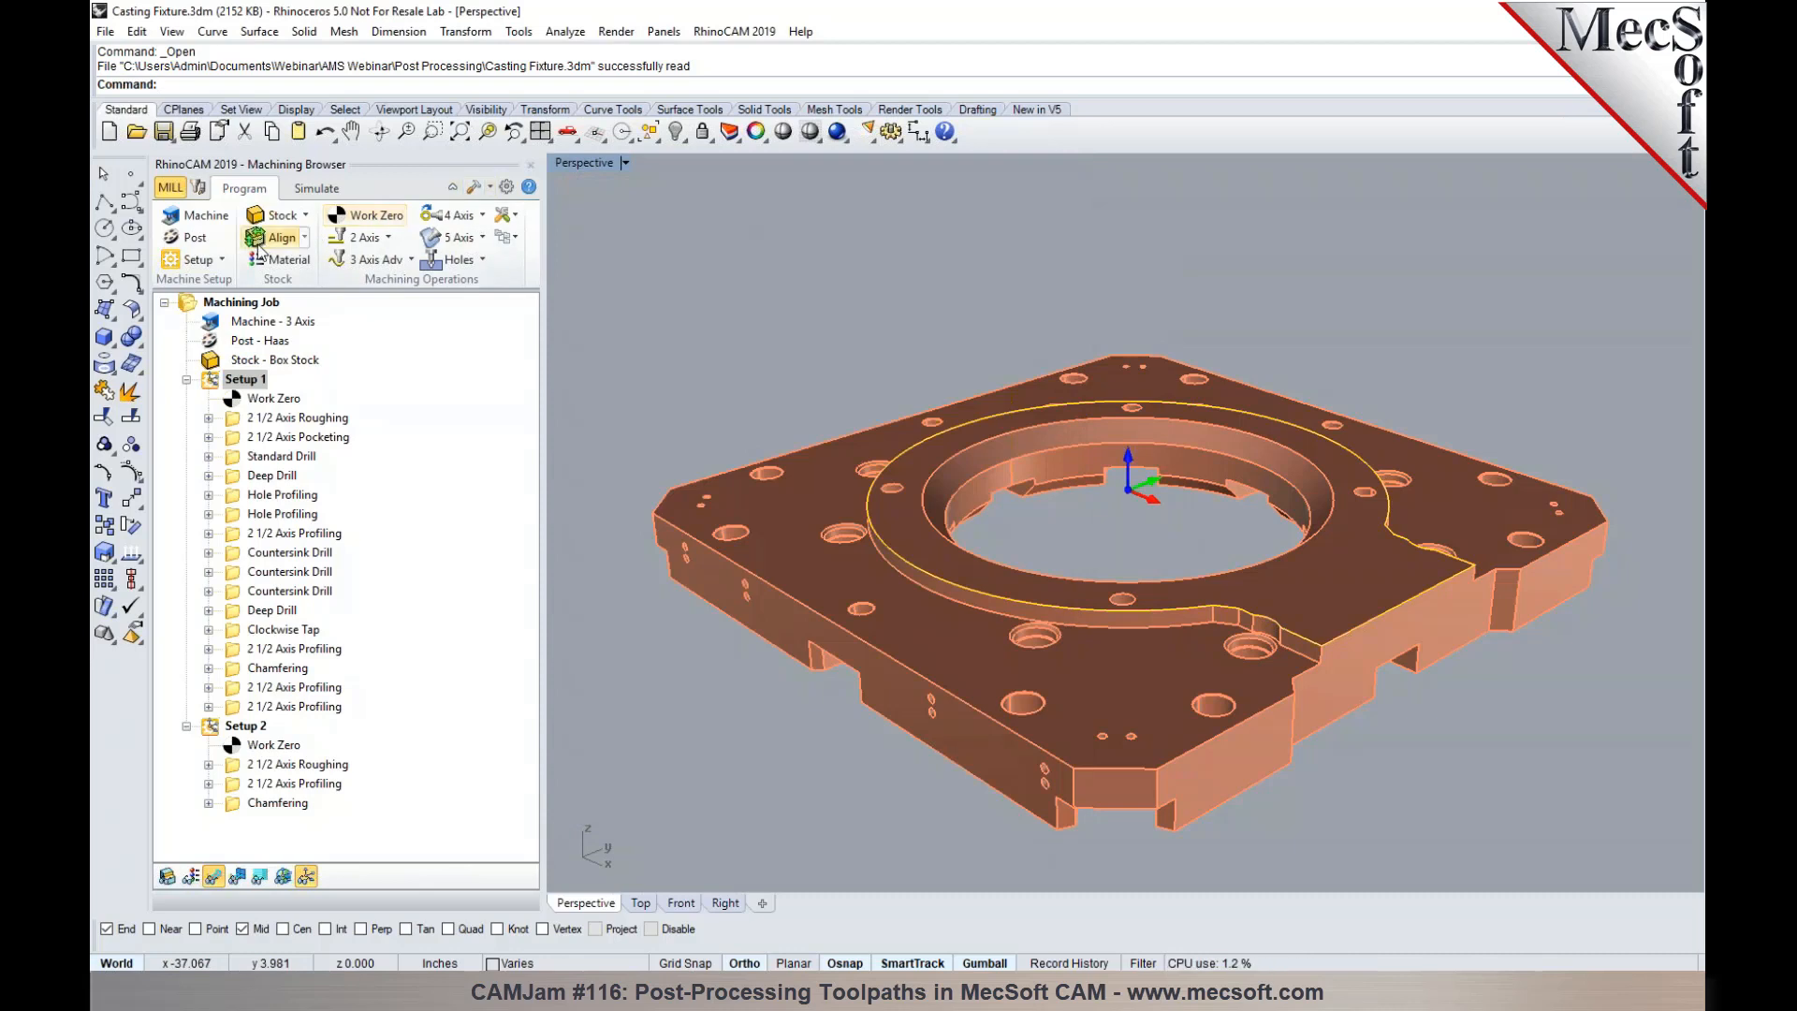
- Set posted file naming to Part File Name for the whole file and Part File Name+Setup Name for setups, and accept the options
{"action": "left_click", "coordinate": [208, 248]}
{"action": "left_click", "coordinate": [238, 335]}
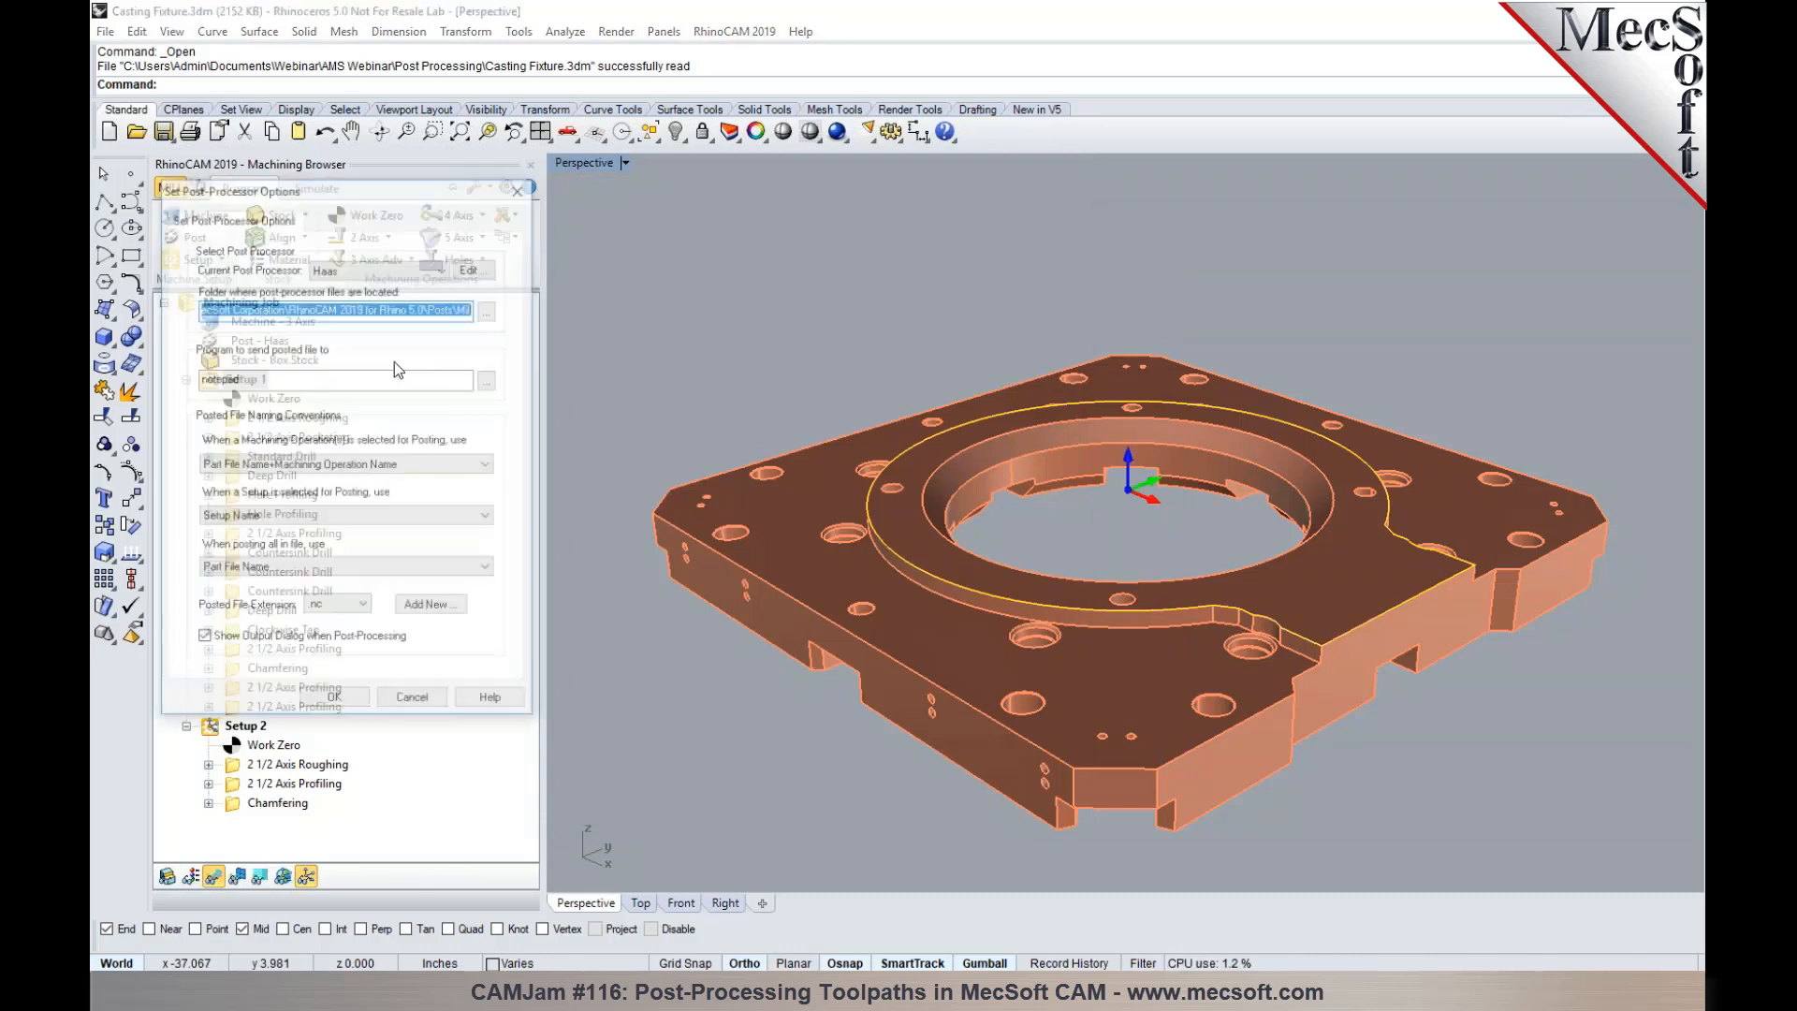
{"action": "left_click", "coordinate": [405, 570]}
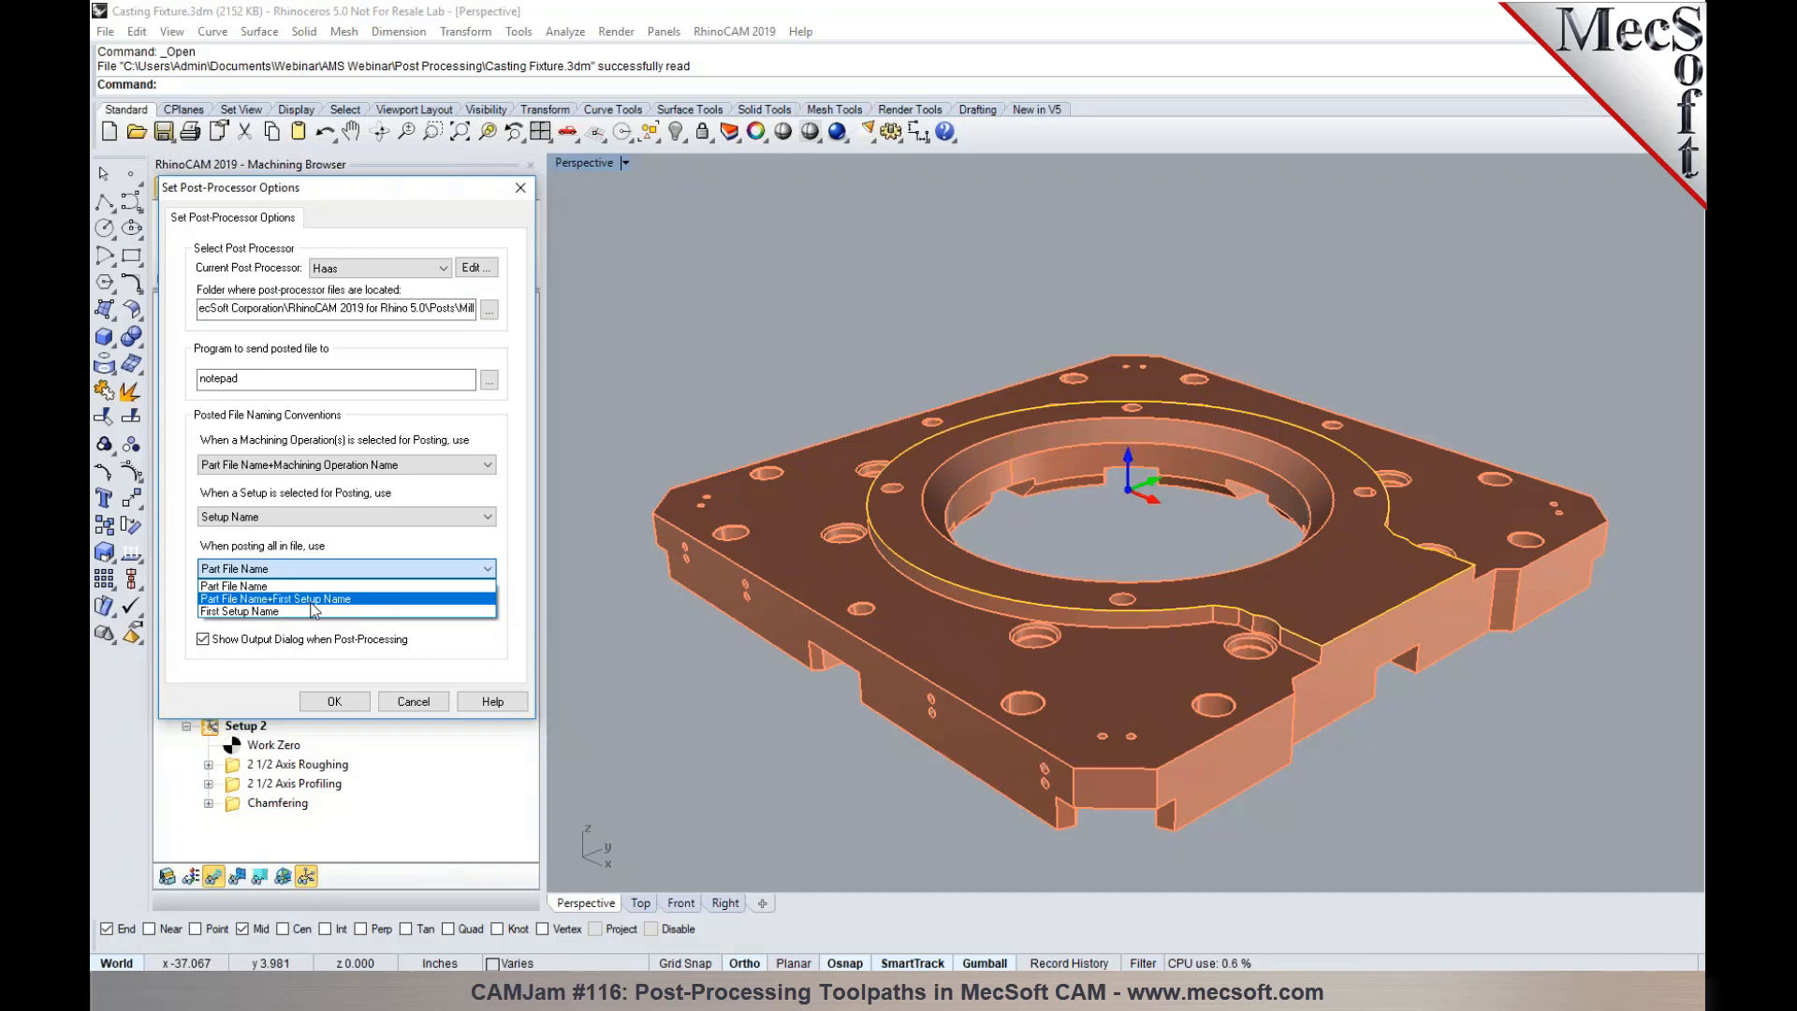
{"action": "left_click", "coordinate": [293, 588]}
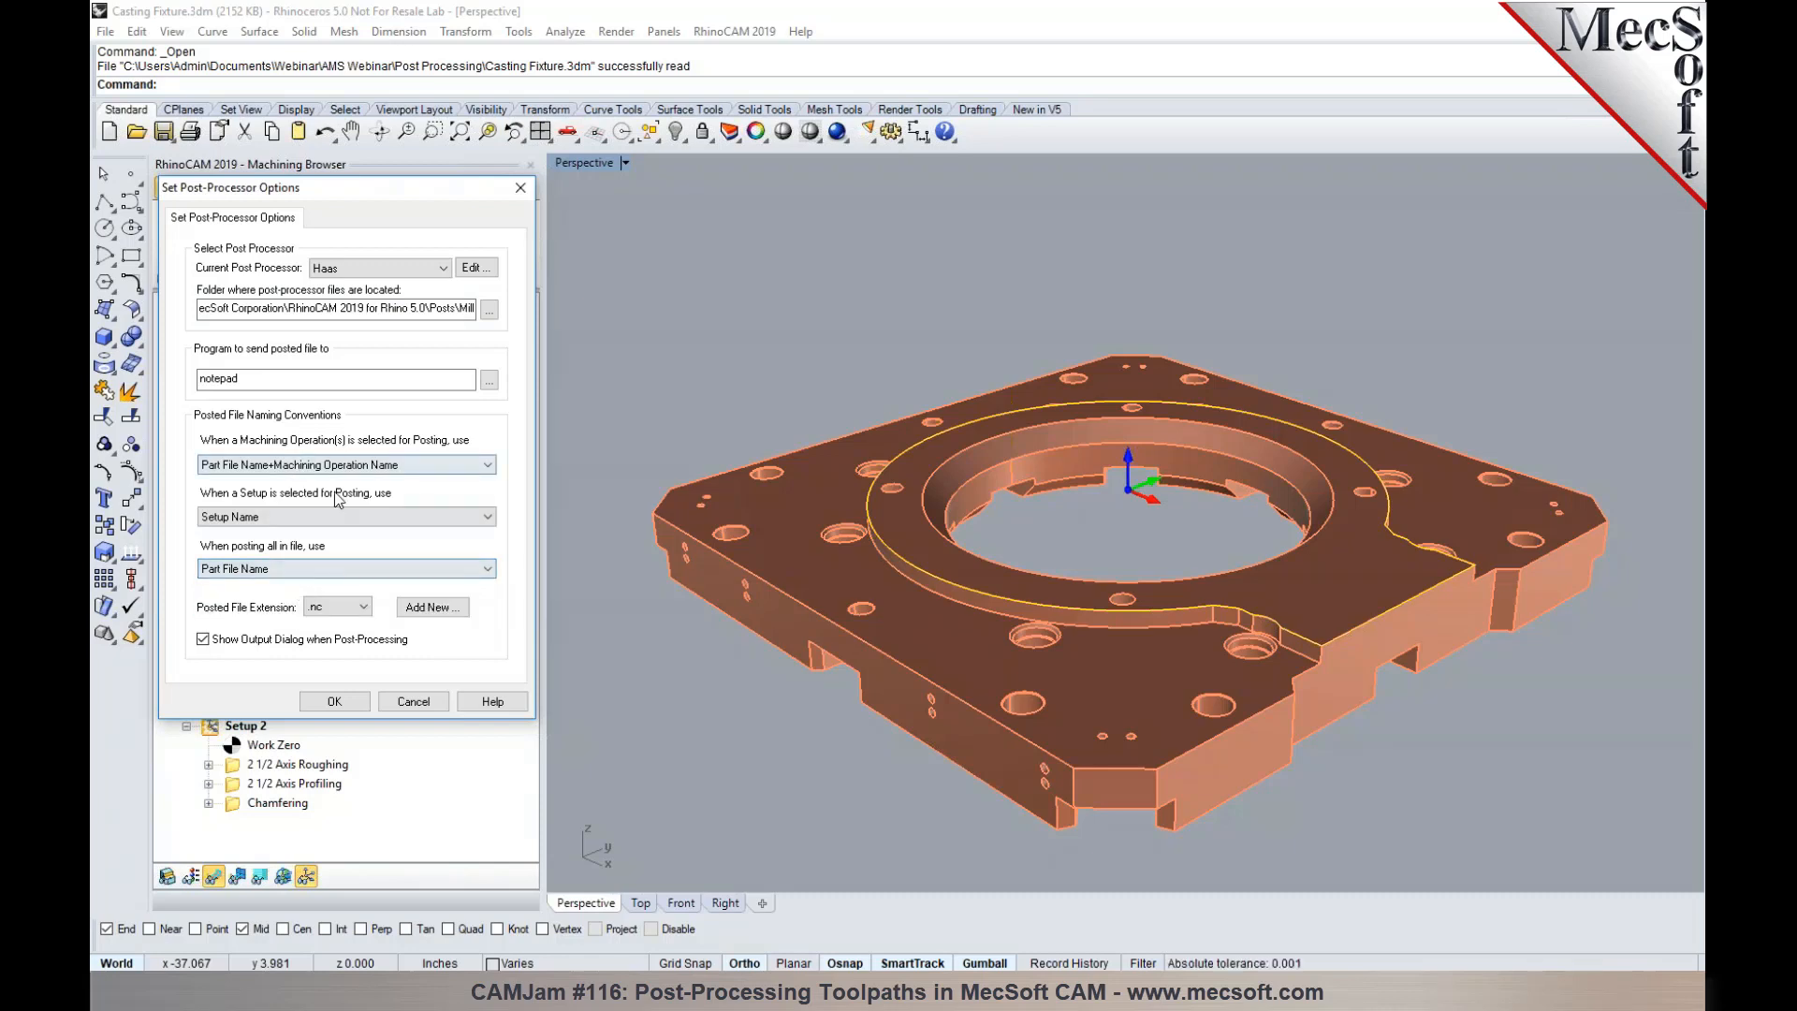
{"action": "left_click", "coordinate": [326, 527]}
{"action": "left_click", "coordinate": [324, 532]}
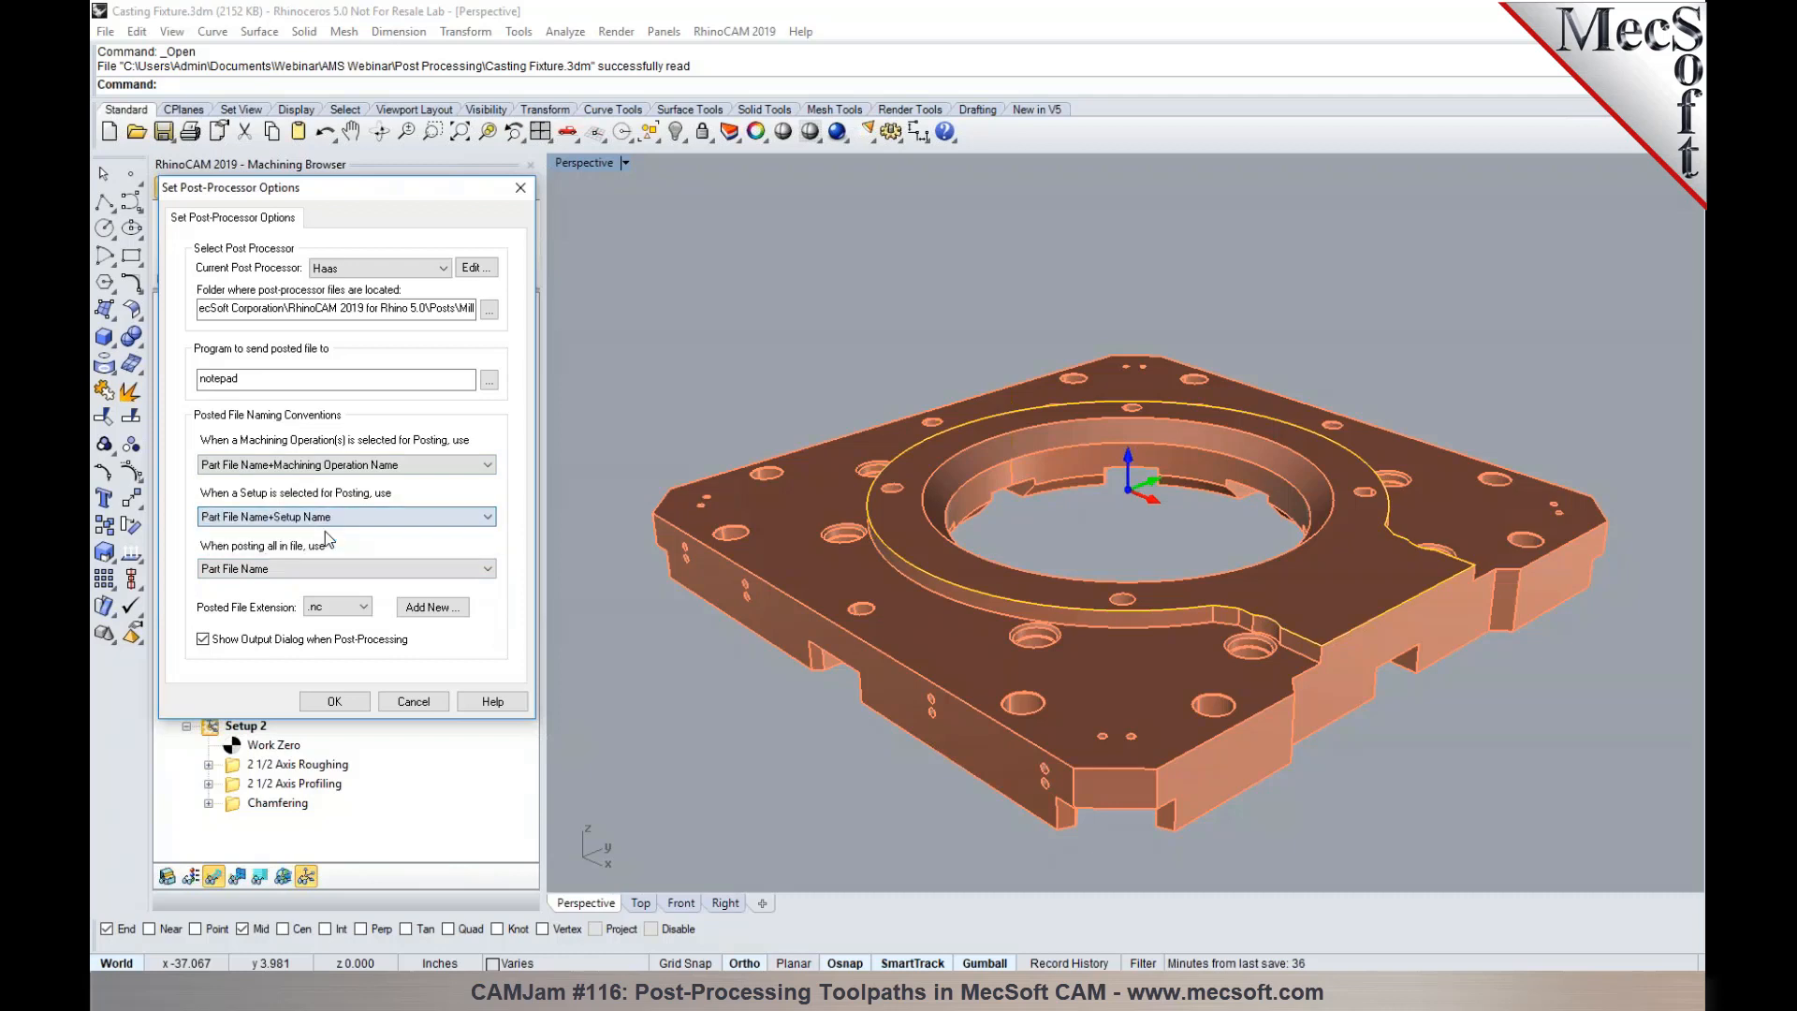
{"action": "left_click", "coordinate": [354, 706]}
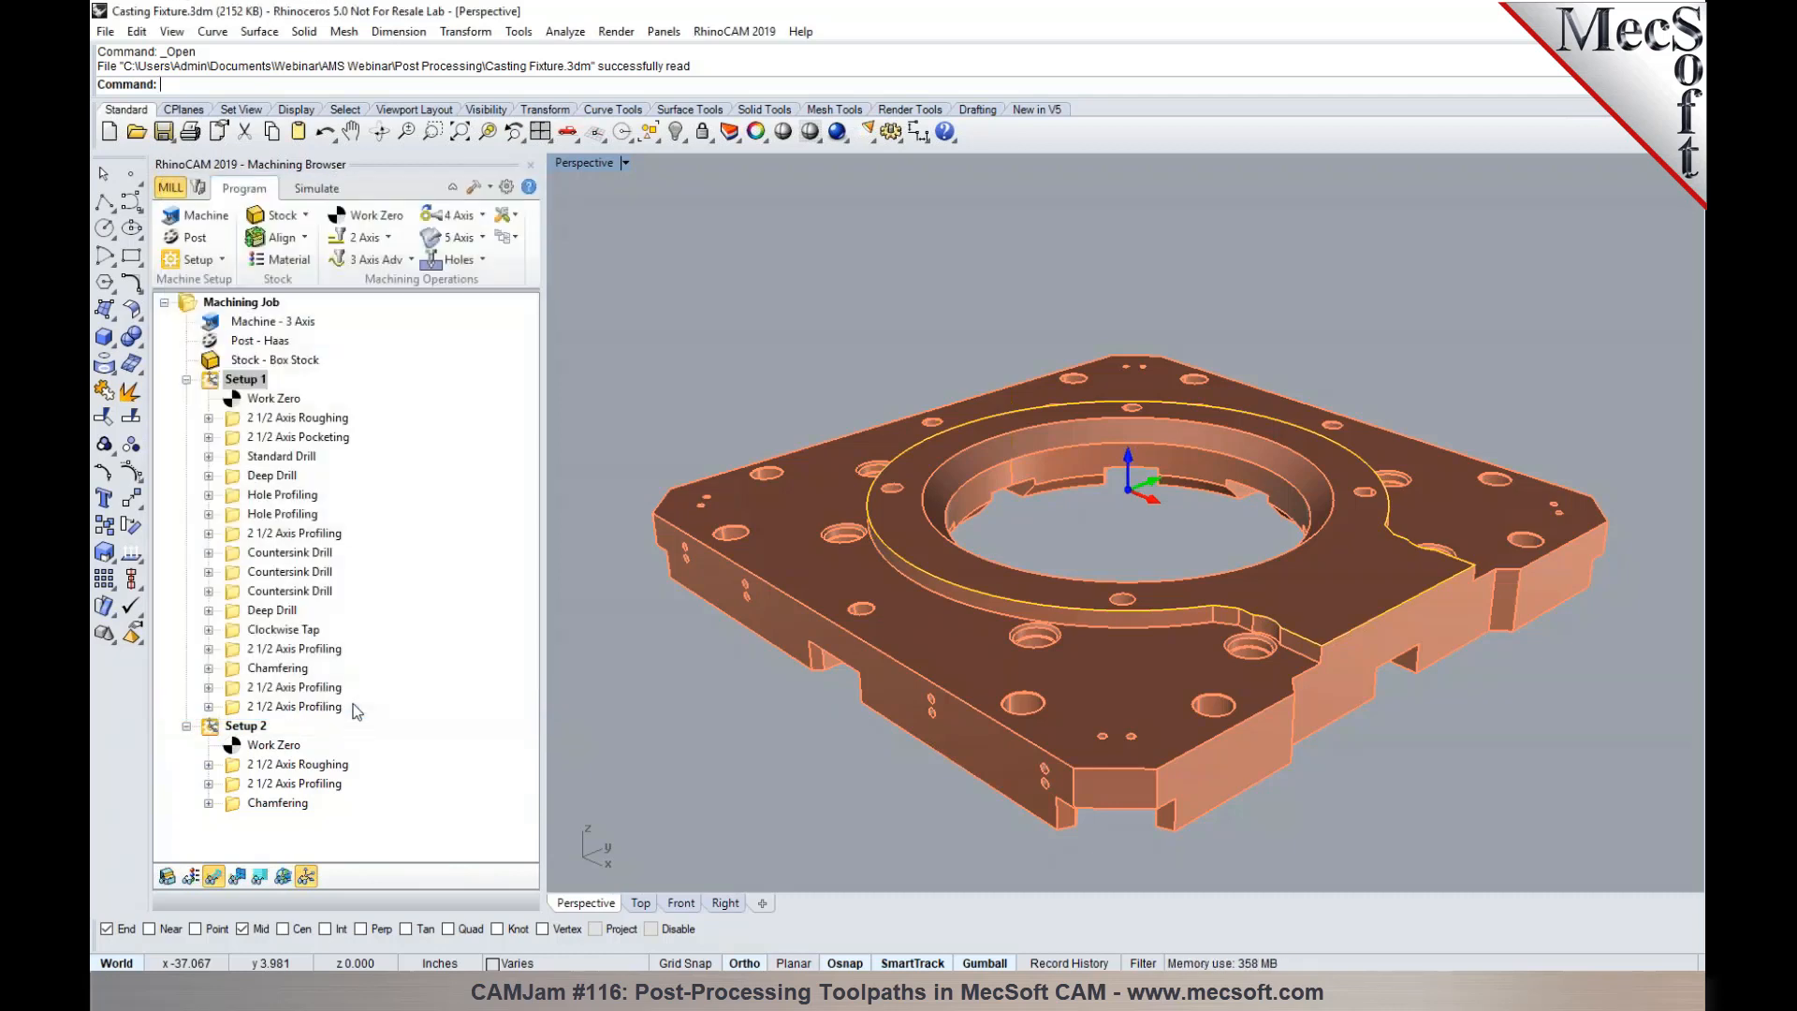
- Post Setup 1 to the Desktop under the custom file name Test1 and close the posted file
{"action": "right_click", "coordinate": [250, 384]}
{"action": "left_click", "coordinate": [299, 424]}
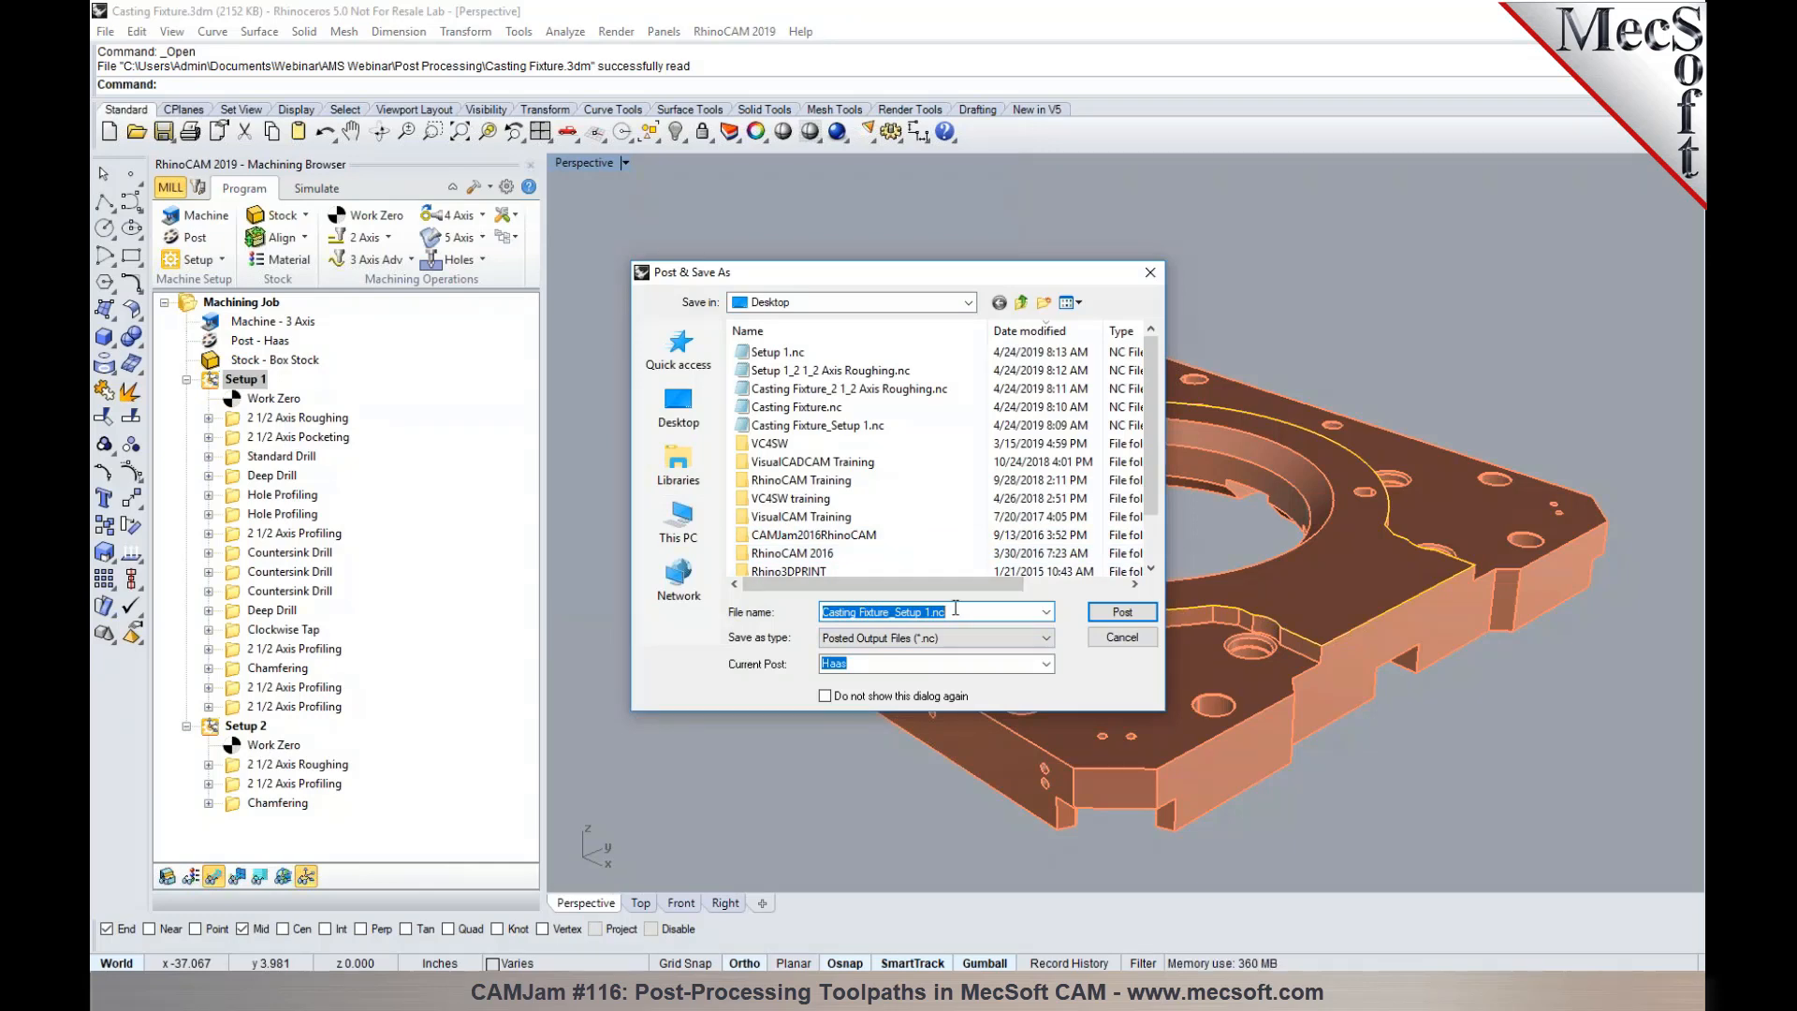
{"action": "type", "text": "Test1"}
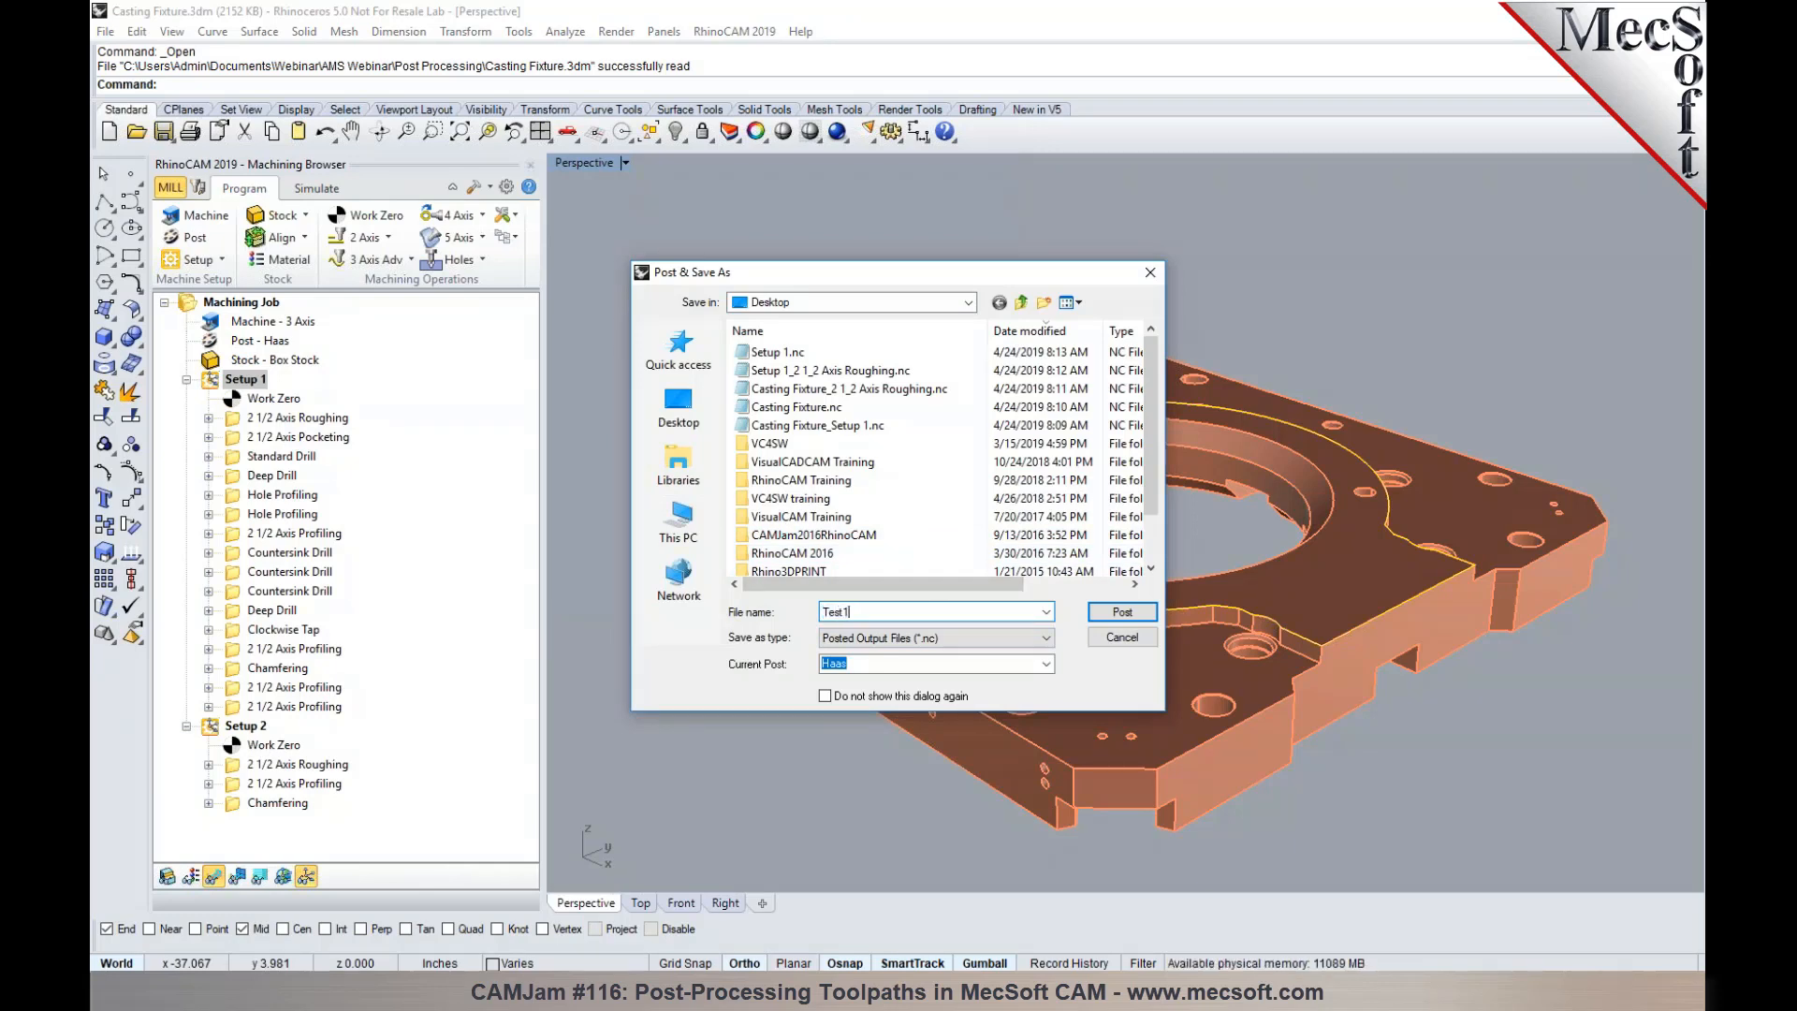
{"action": "left_click", "coordinate": [1114, 608]}
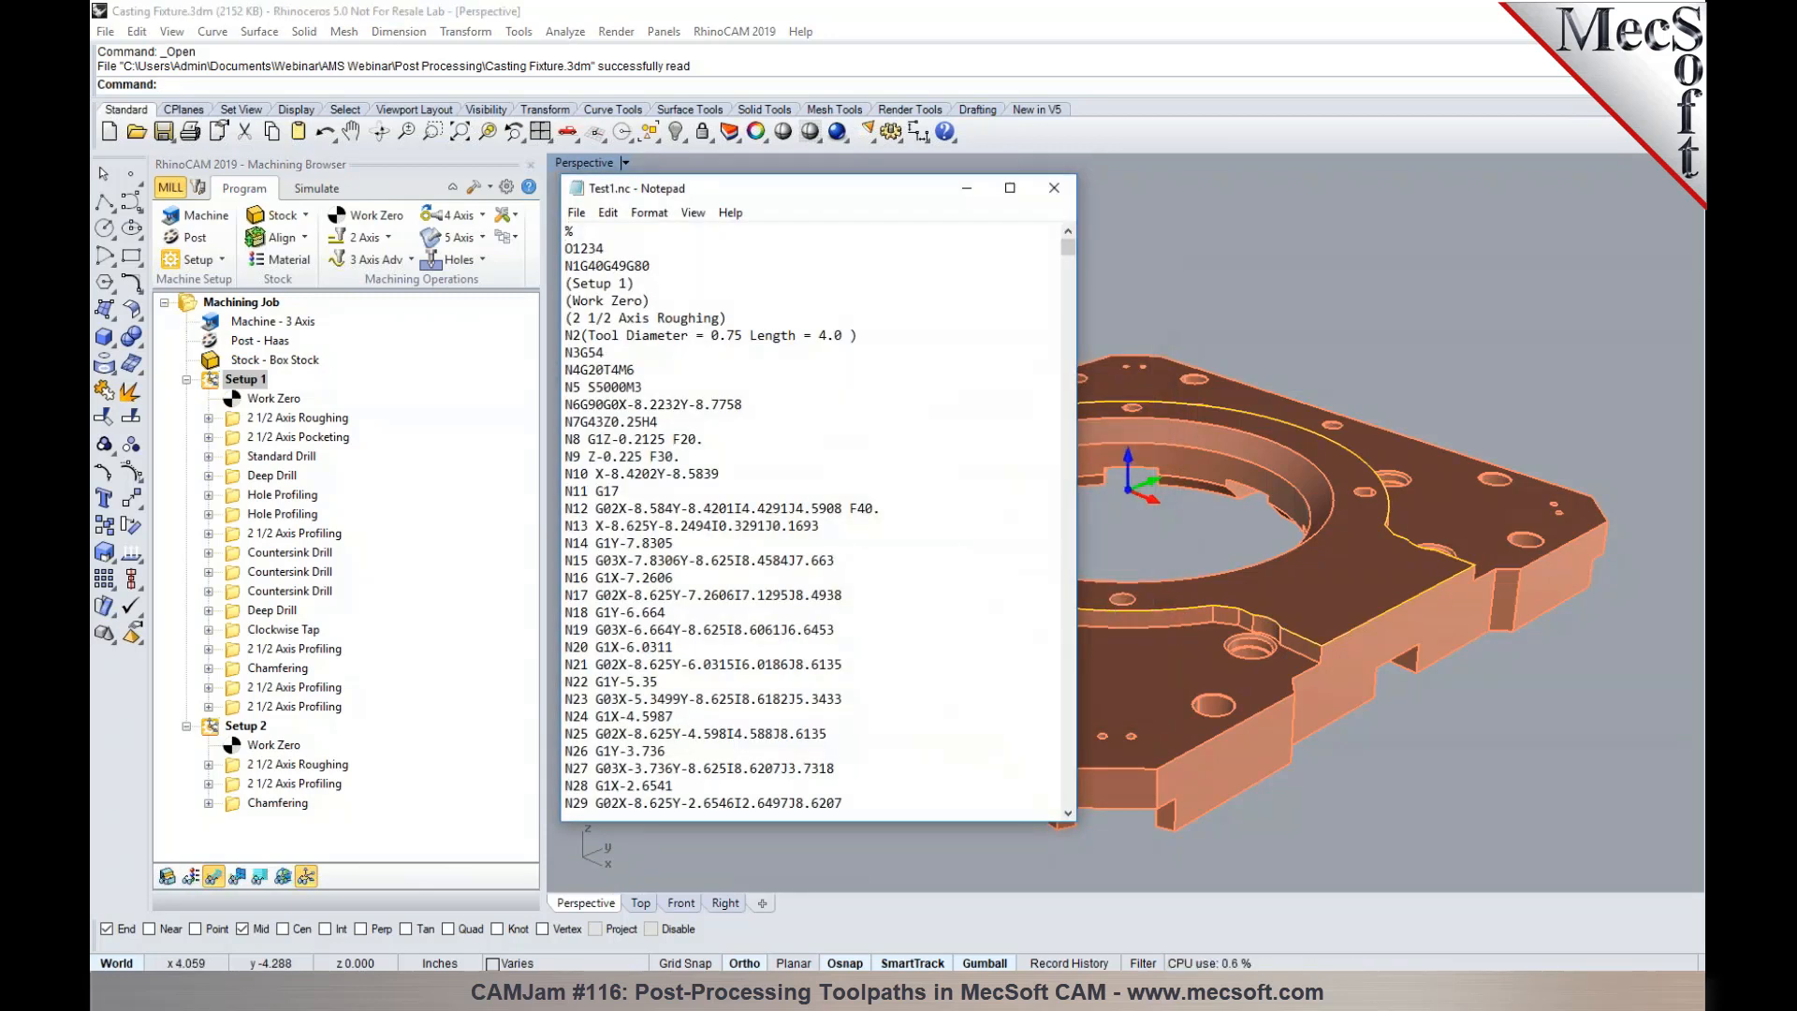
{"action": "left_click", "coordinate": [1054, 190]}
- Review the output program and file naming settings in the post-processor options
{"action": "left_click", "coordinate": [191, 237]}
{"action": "left_click", "coordinate": [239, 333]}
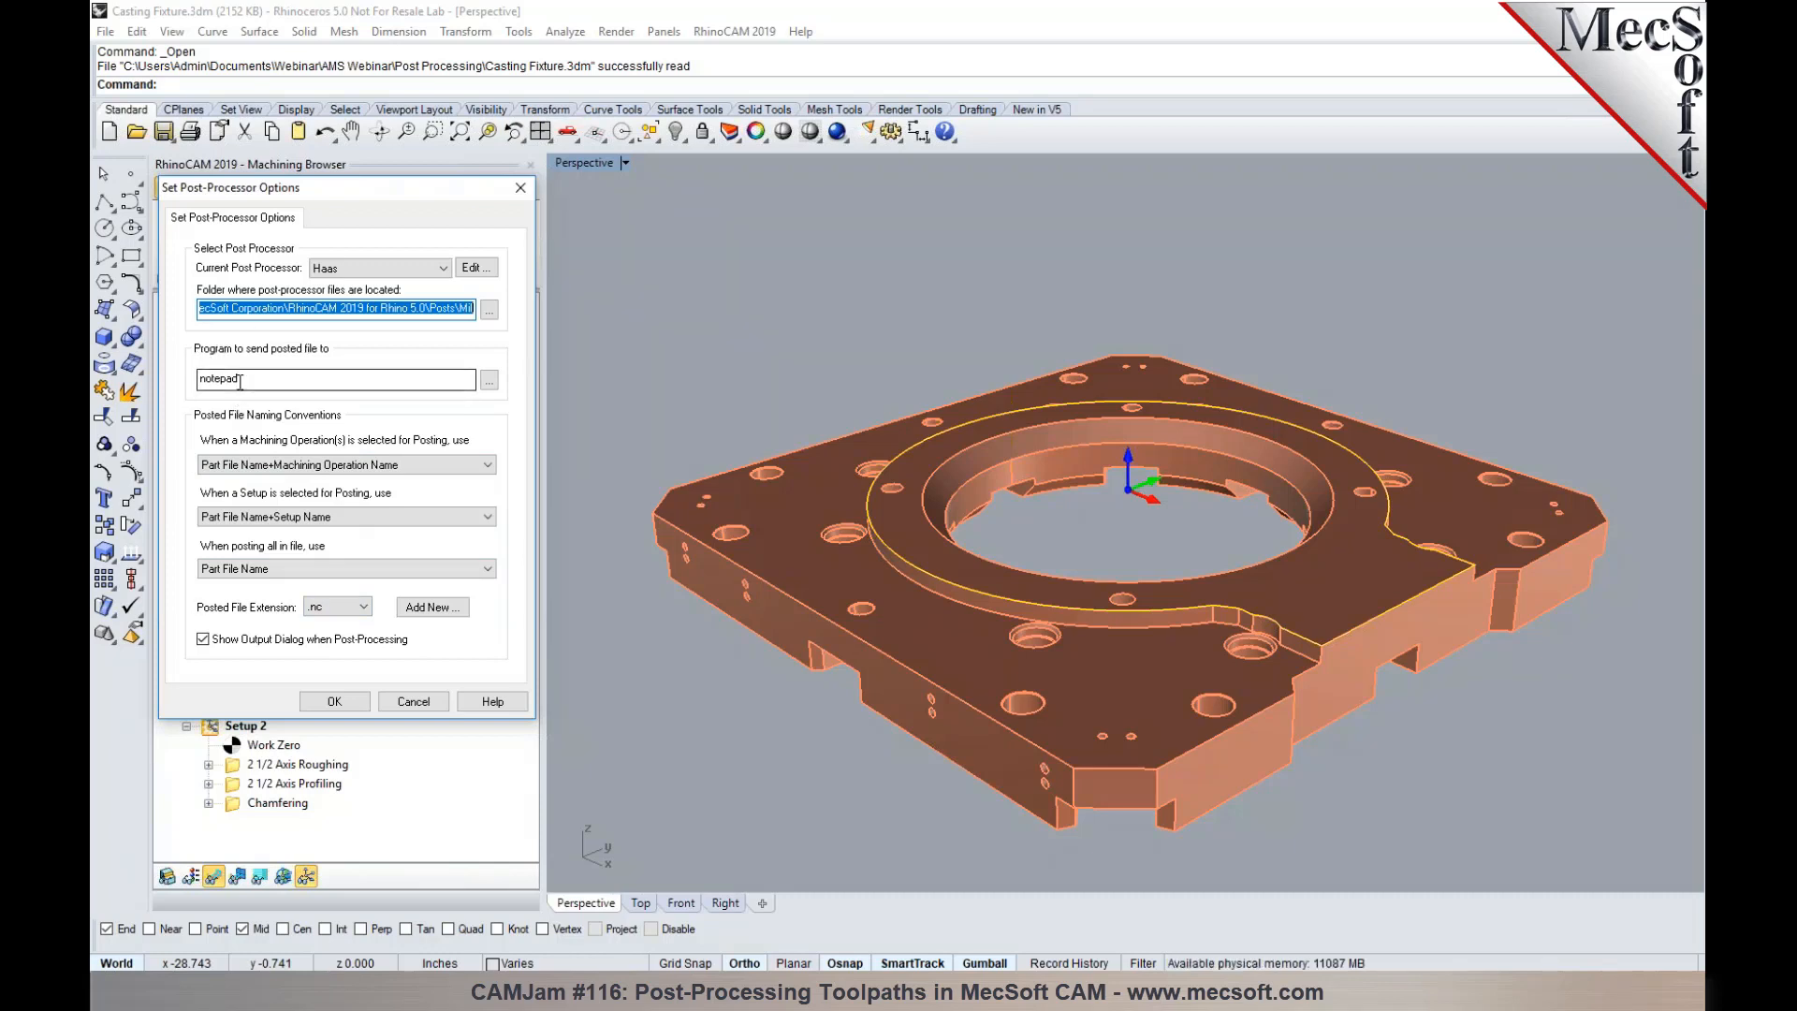
{"action": "left_click", "coordinate": [357, 703]}
- Post Setup 1 to the Desktop as Casting Fixture_Setup 1.nc, replacing the existing file, and close the posted file
{"action": "right_click", "coordinate": [249, 379]}
{"action": "left_click", "coordinate": [295, 422]}
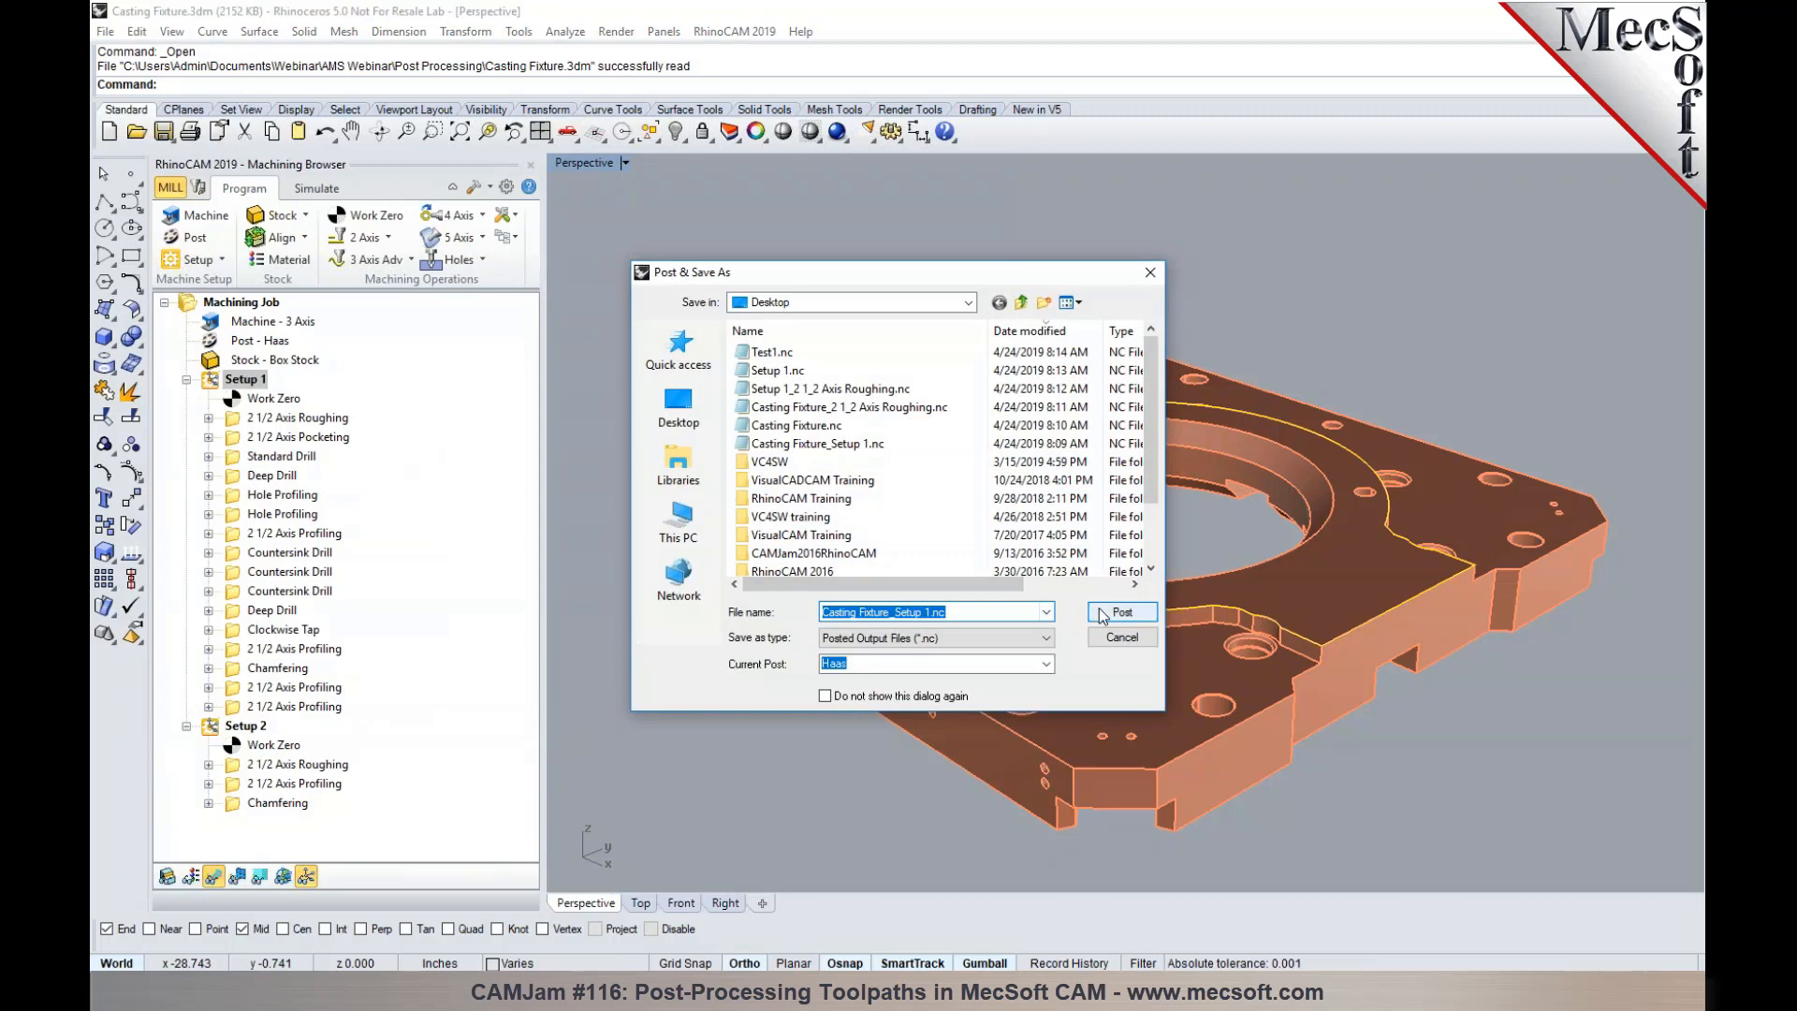
{"action": "left_click", "coordinate": [1106, 612]}
{"action": "left_click", "coordinate": [952, 499]}
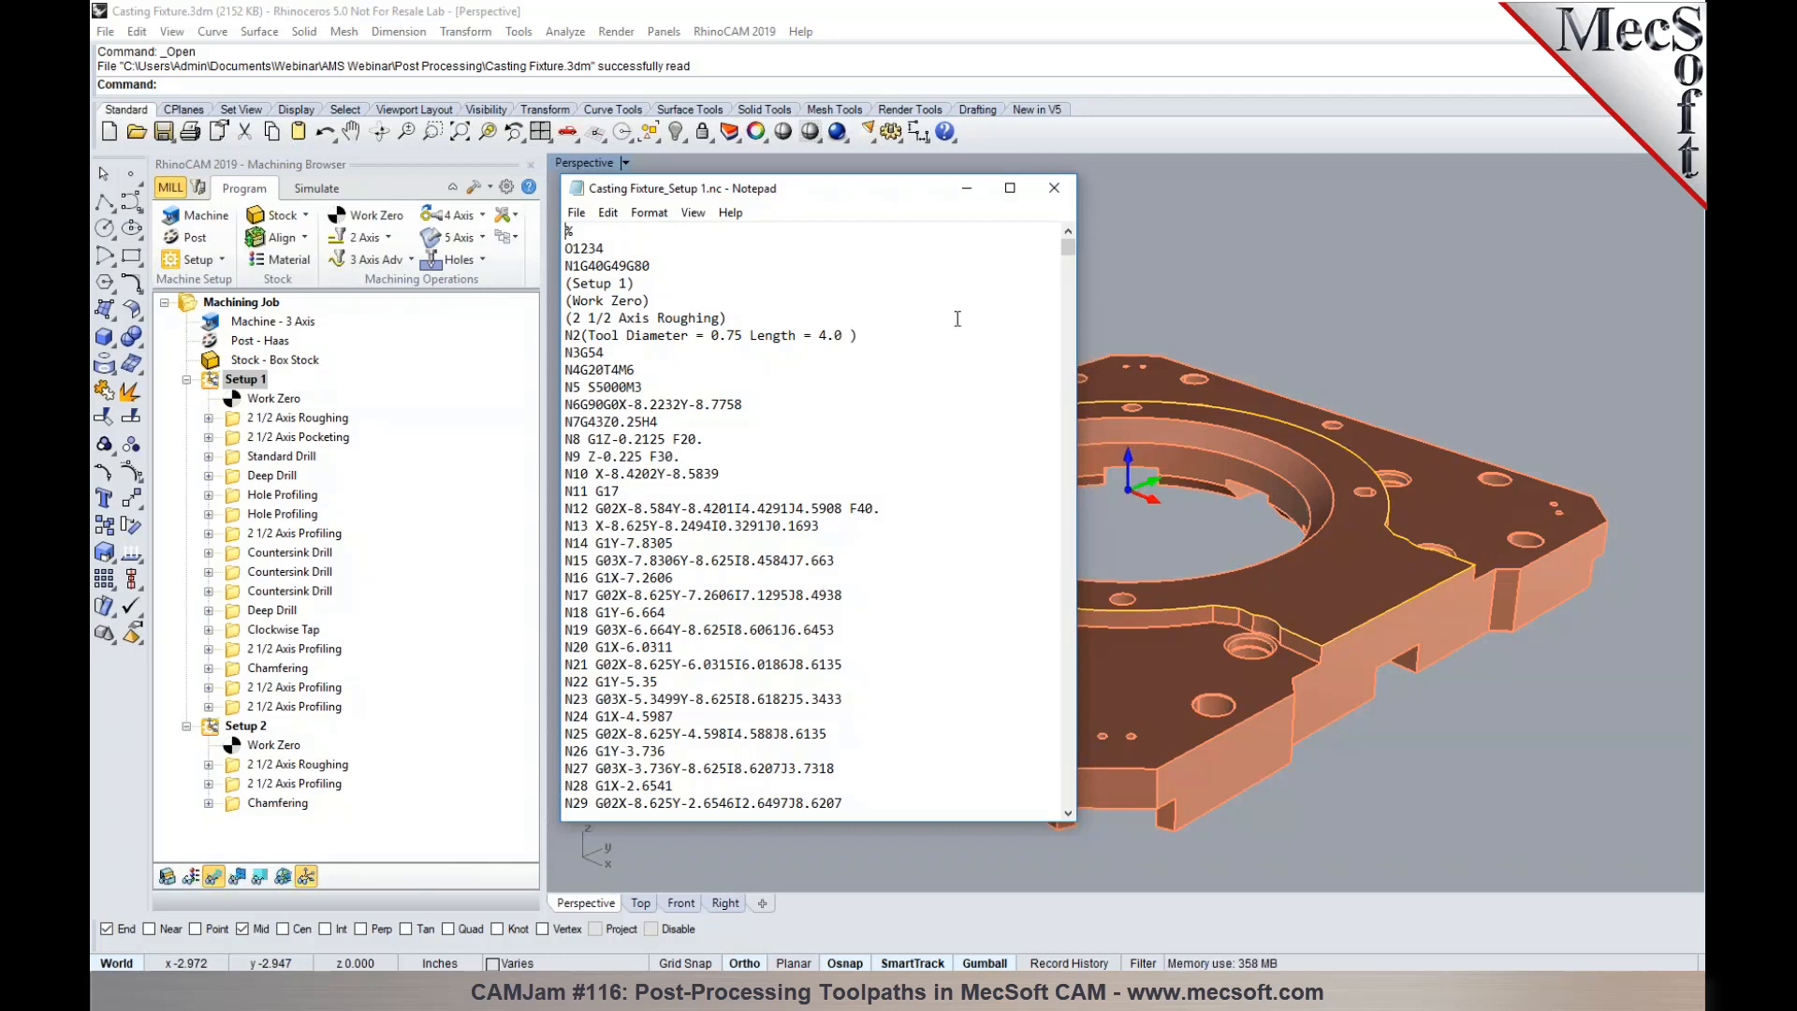
{"action": "left_click", "coordinate": [1054, 188]}
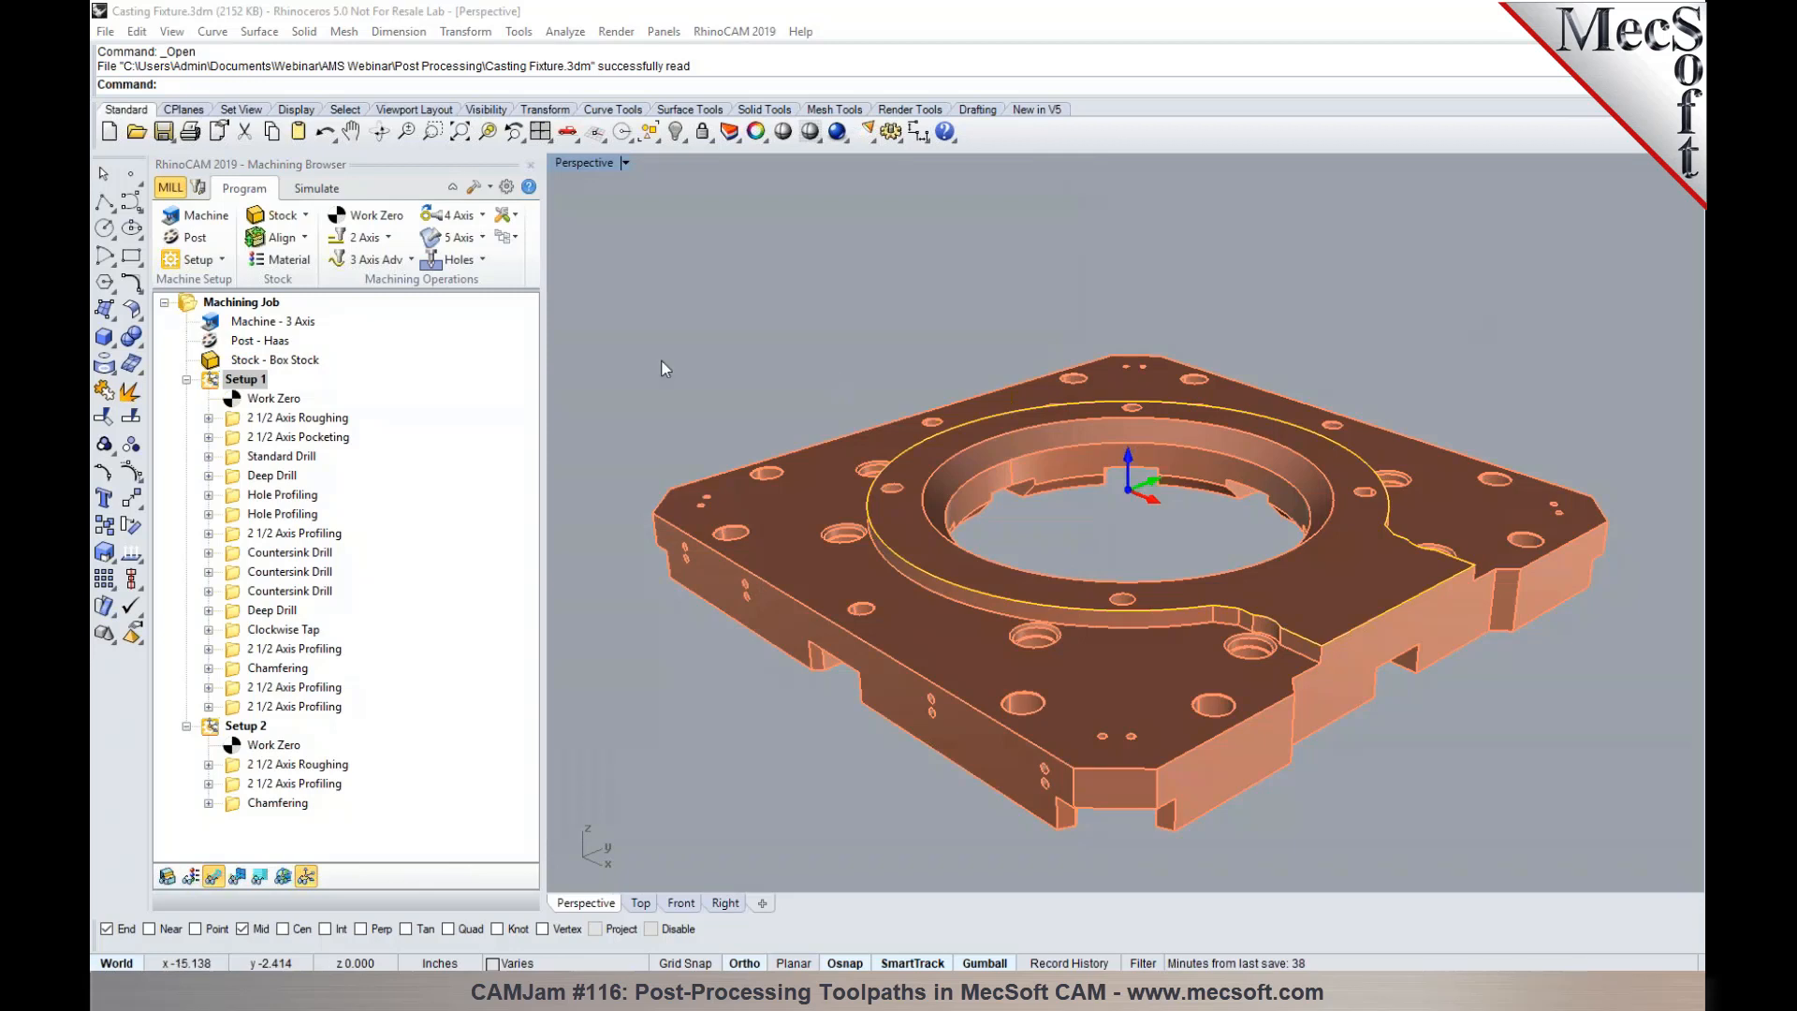
- Set the program that receives posted files to C:\Xpert DNC\Program\MultiDNCEditor.exe and accept the post-processor options
{"action": "left_click", "coordinate": [192, 245]}
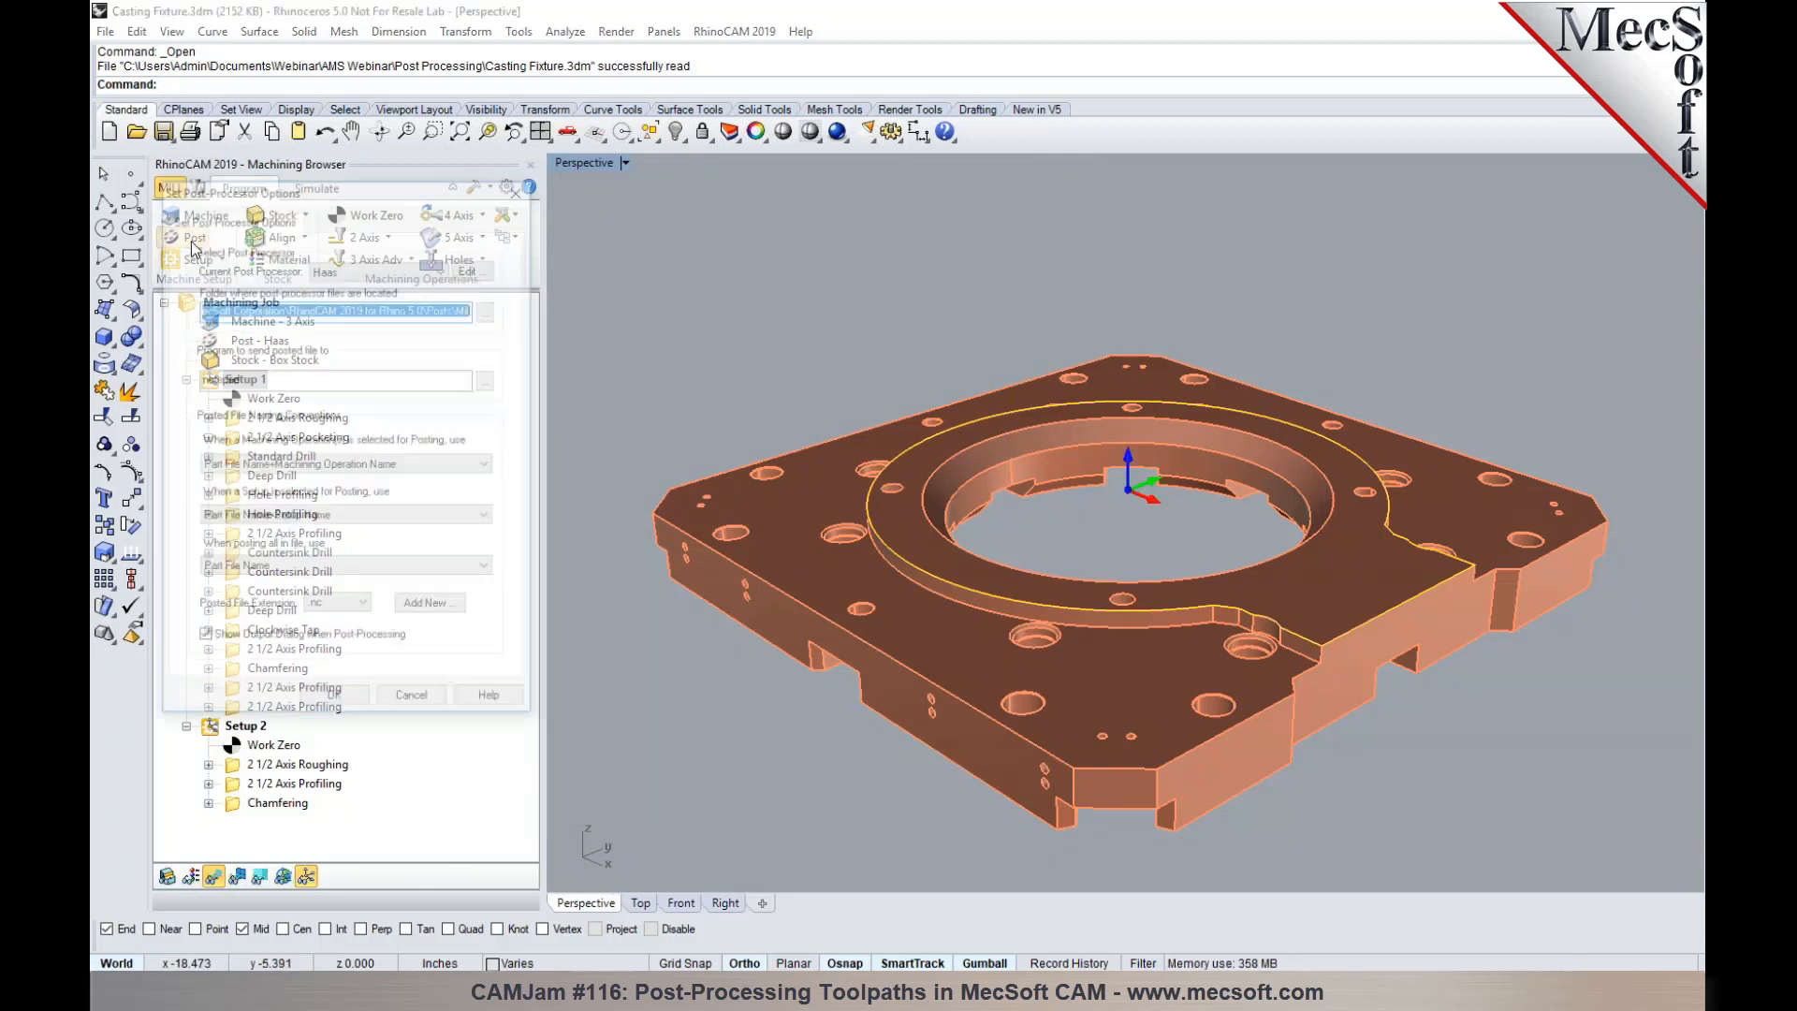
{"action": "left_click", "coordinate": [259, 376]}
{"action": "key", "text": "ctrl+a"}
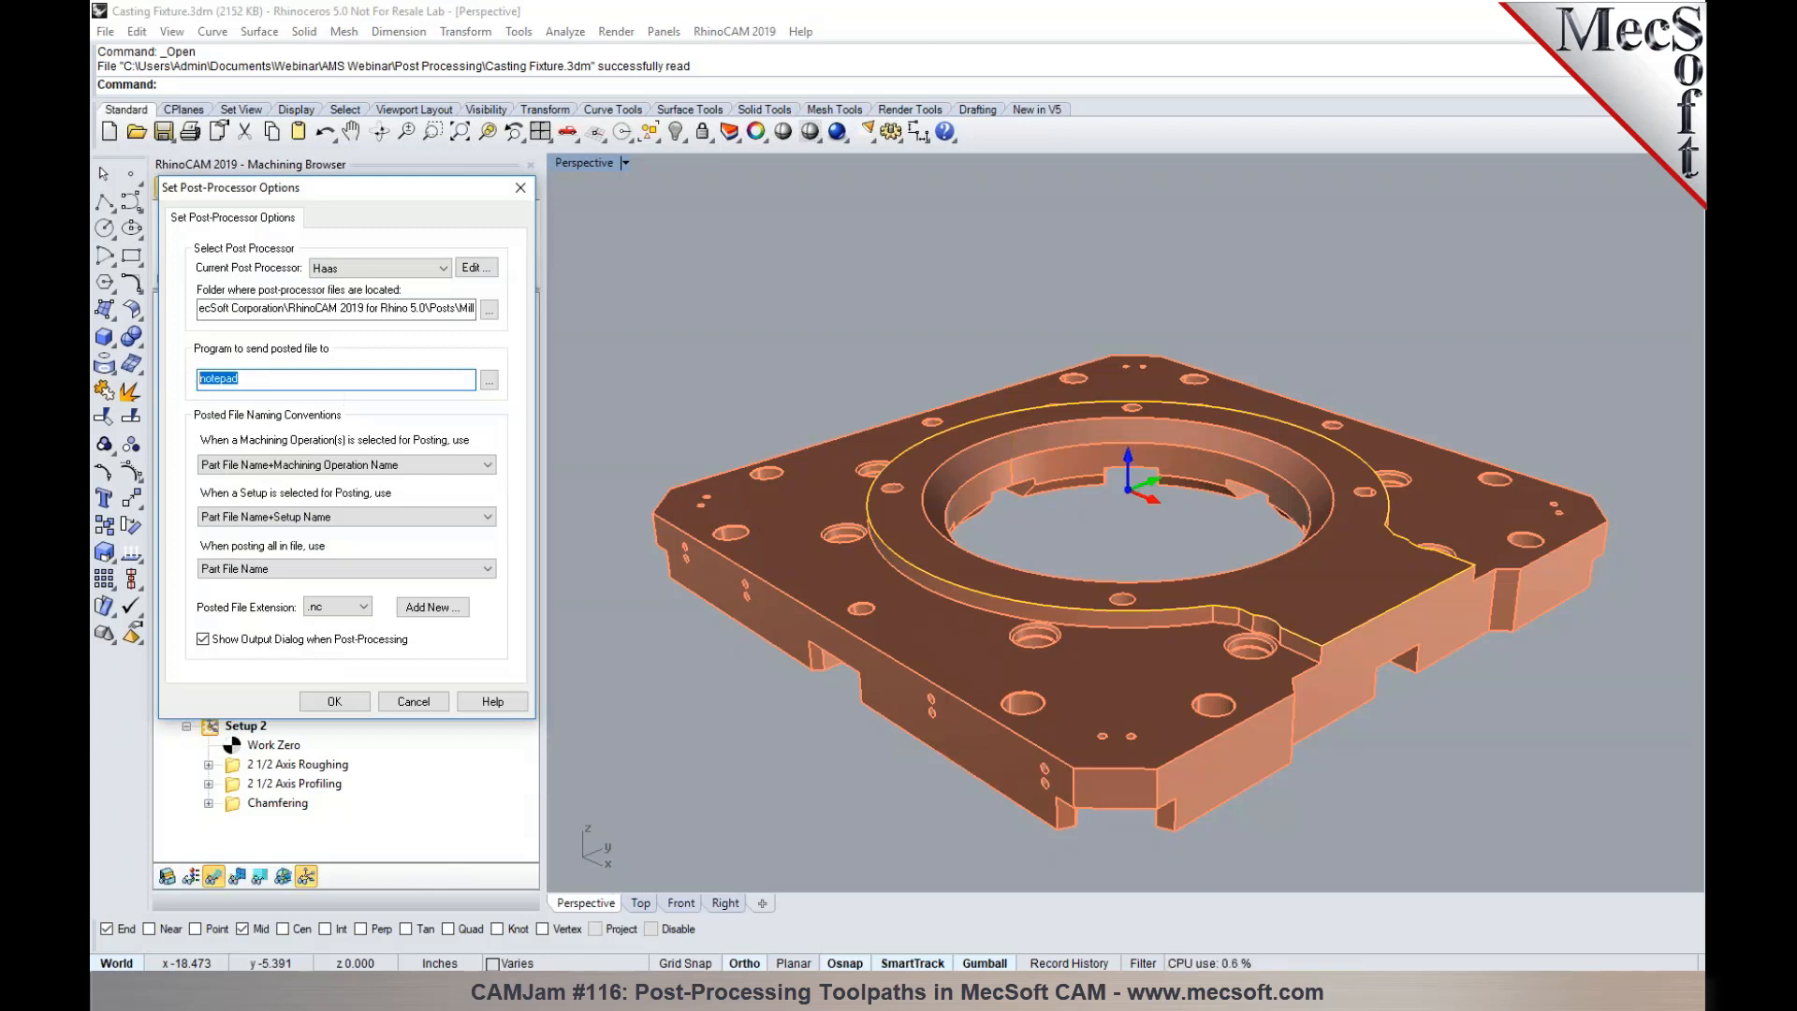
{"action": "type", "text": "C:\\Xpert DNC\\Program\\MultiDNCEditor.exe"}
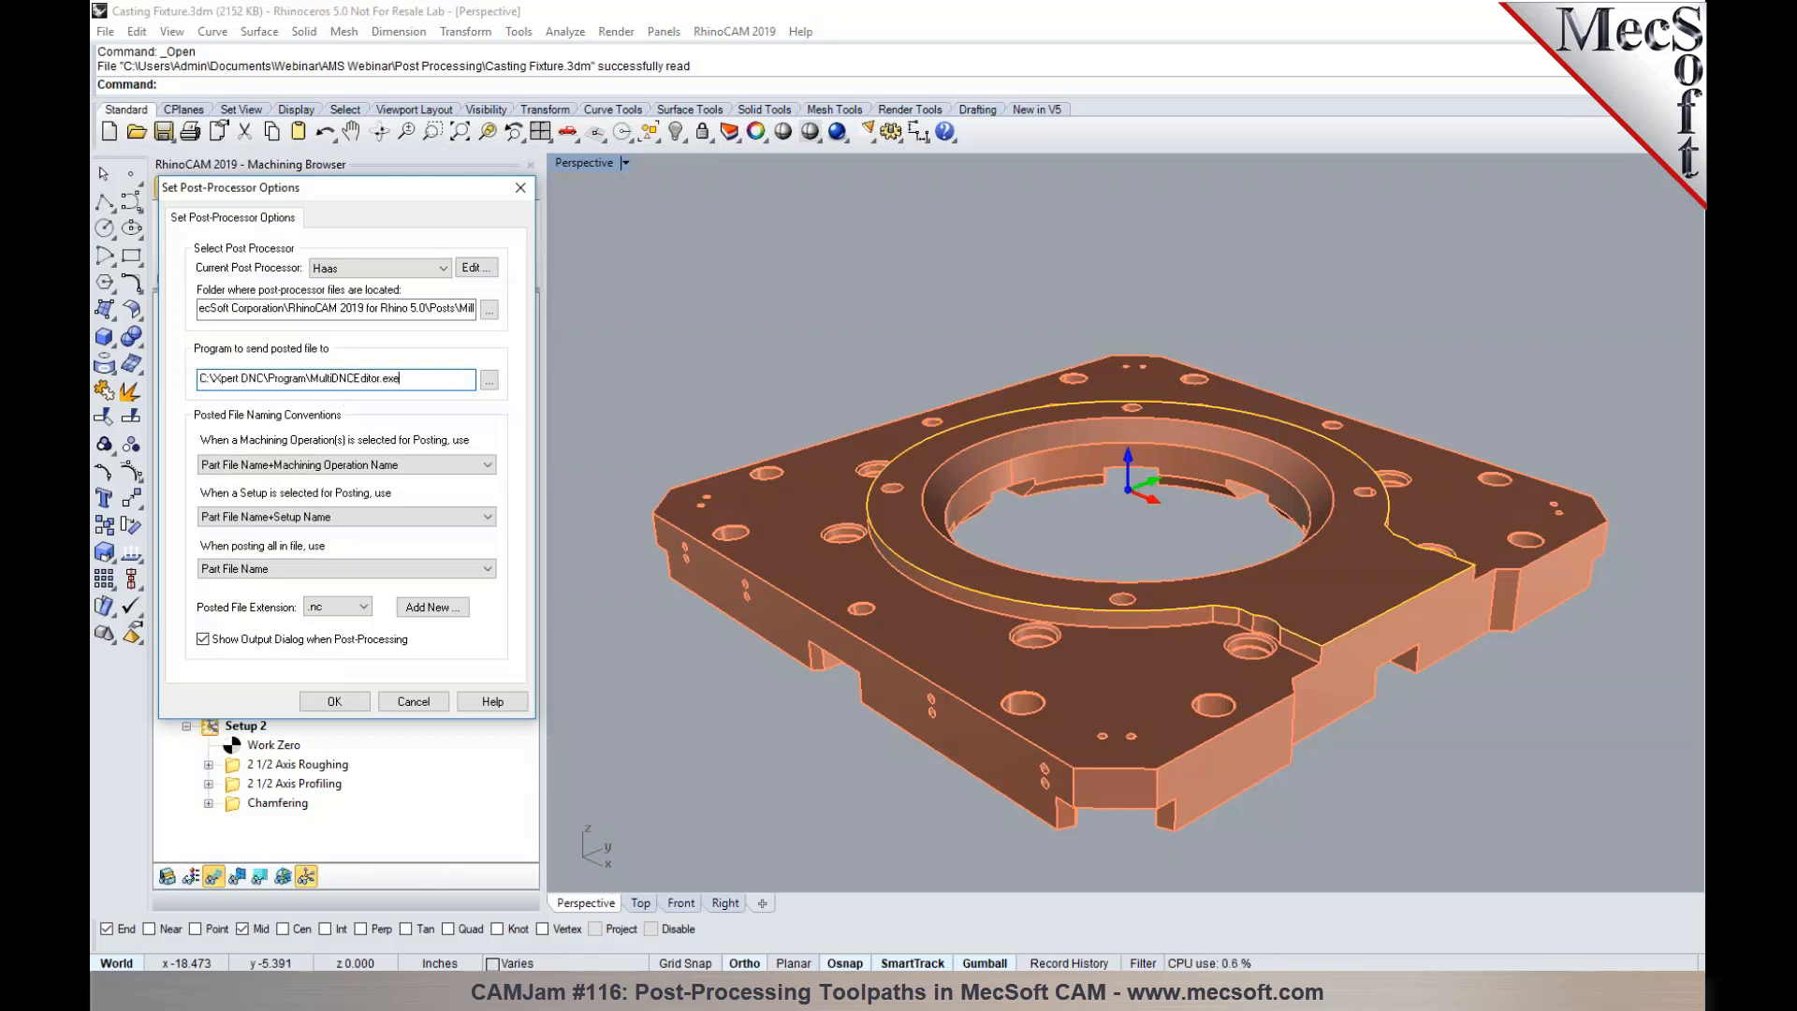
{"action": "left_click", "coordinate": [489, 381]}
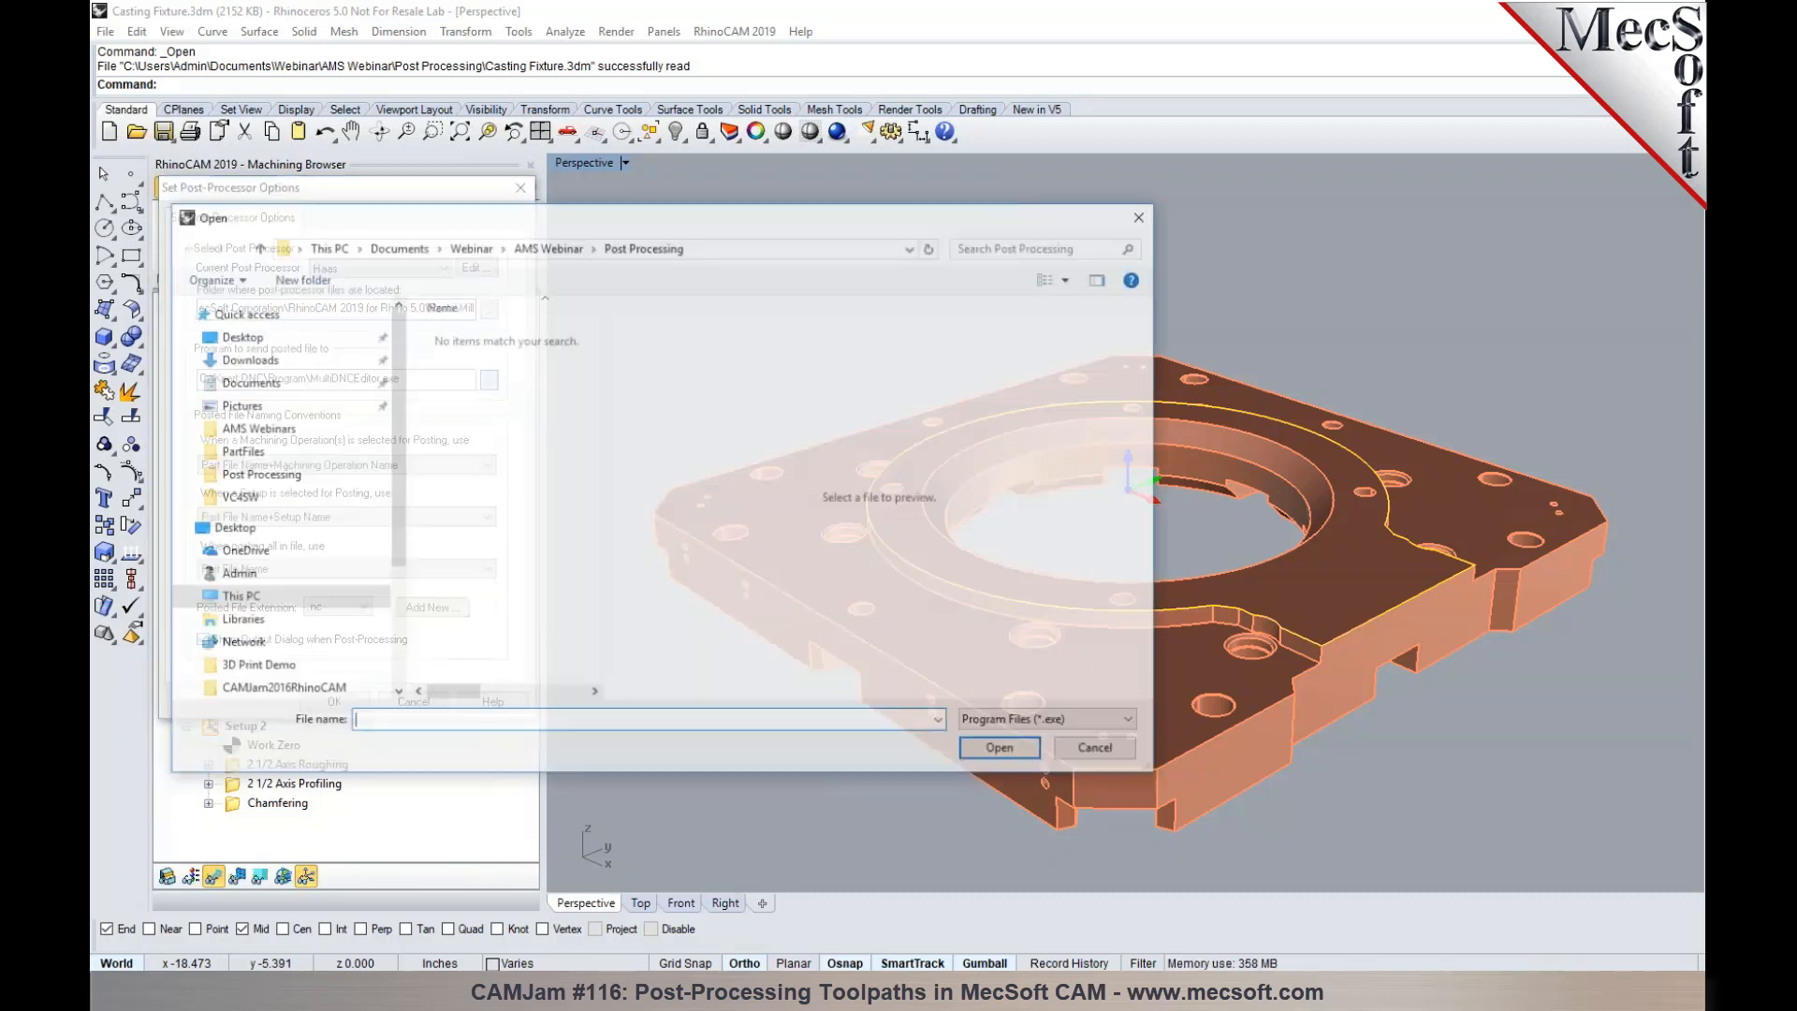
{"action": "left_click", "coordinate": [1097, 750]}
{"action": "left_click", "coordinate": [430, 385]}
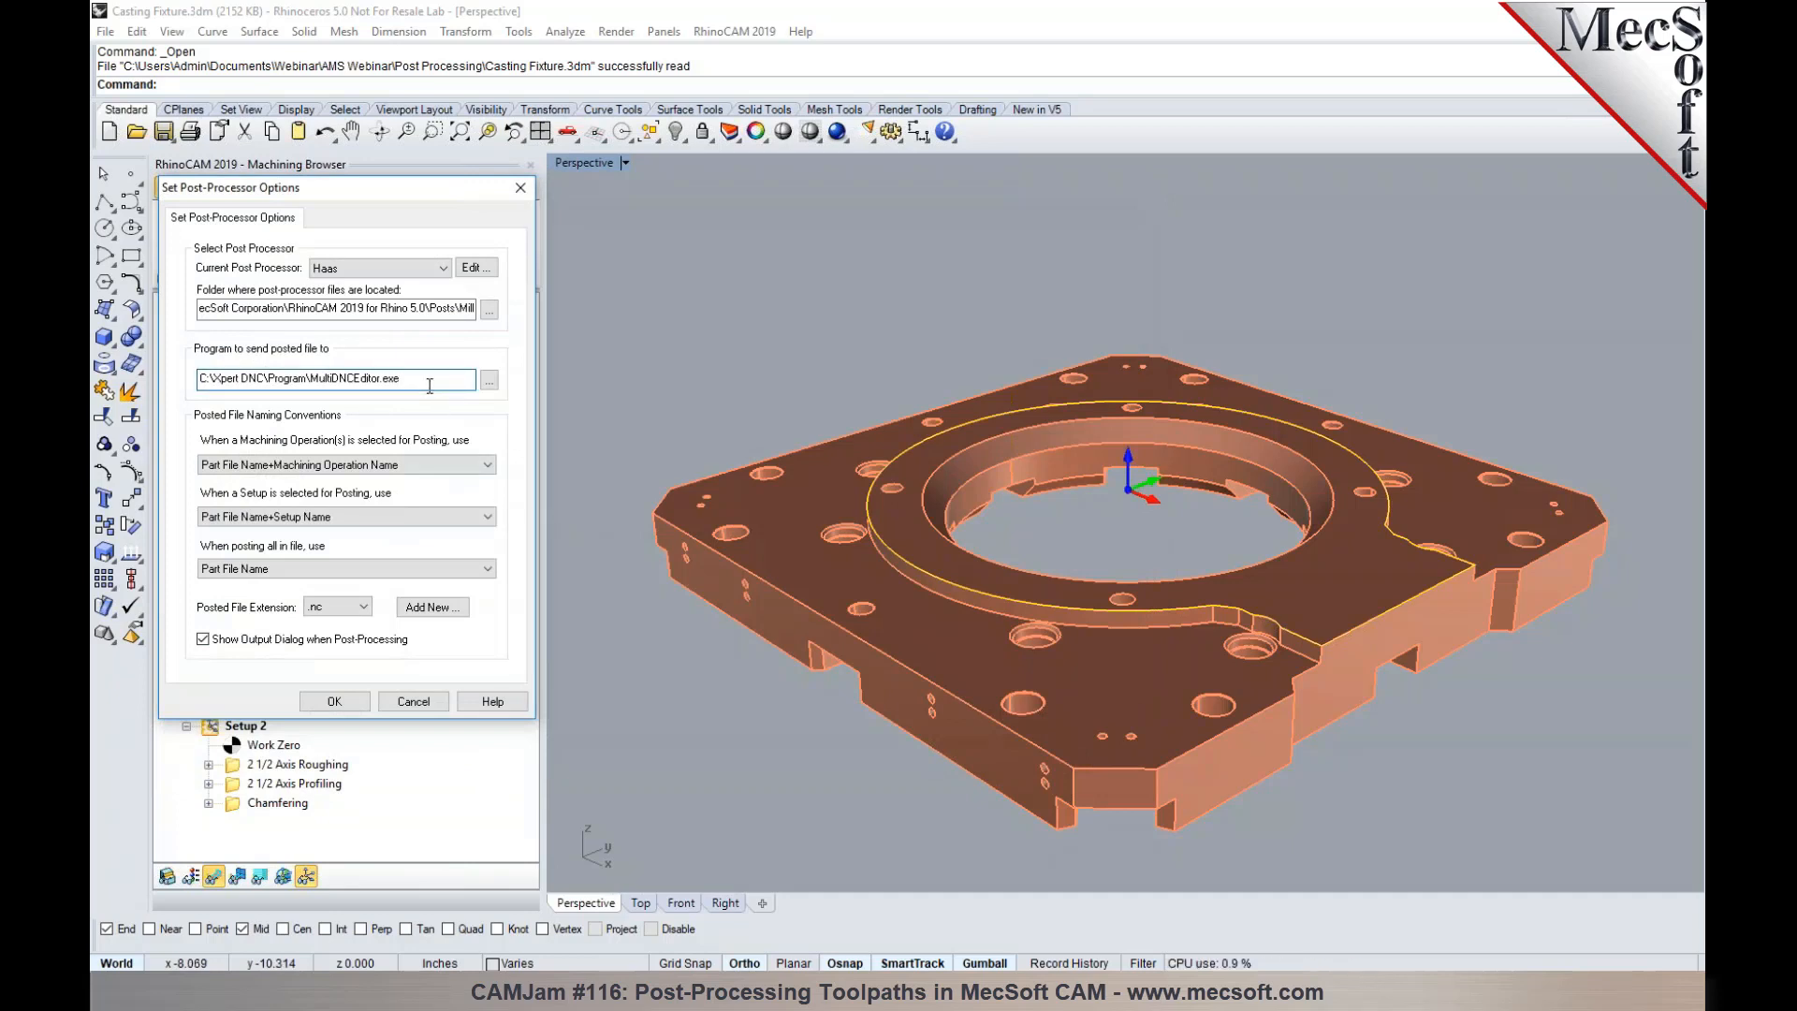
{"action": "left_click", "coordinate": [361, 700]}
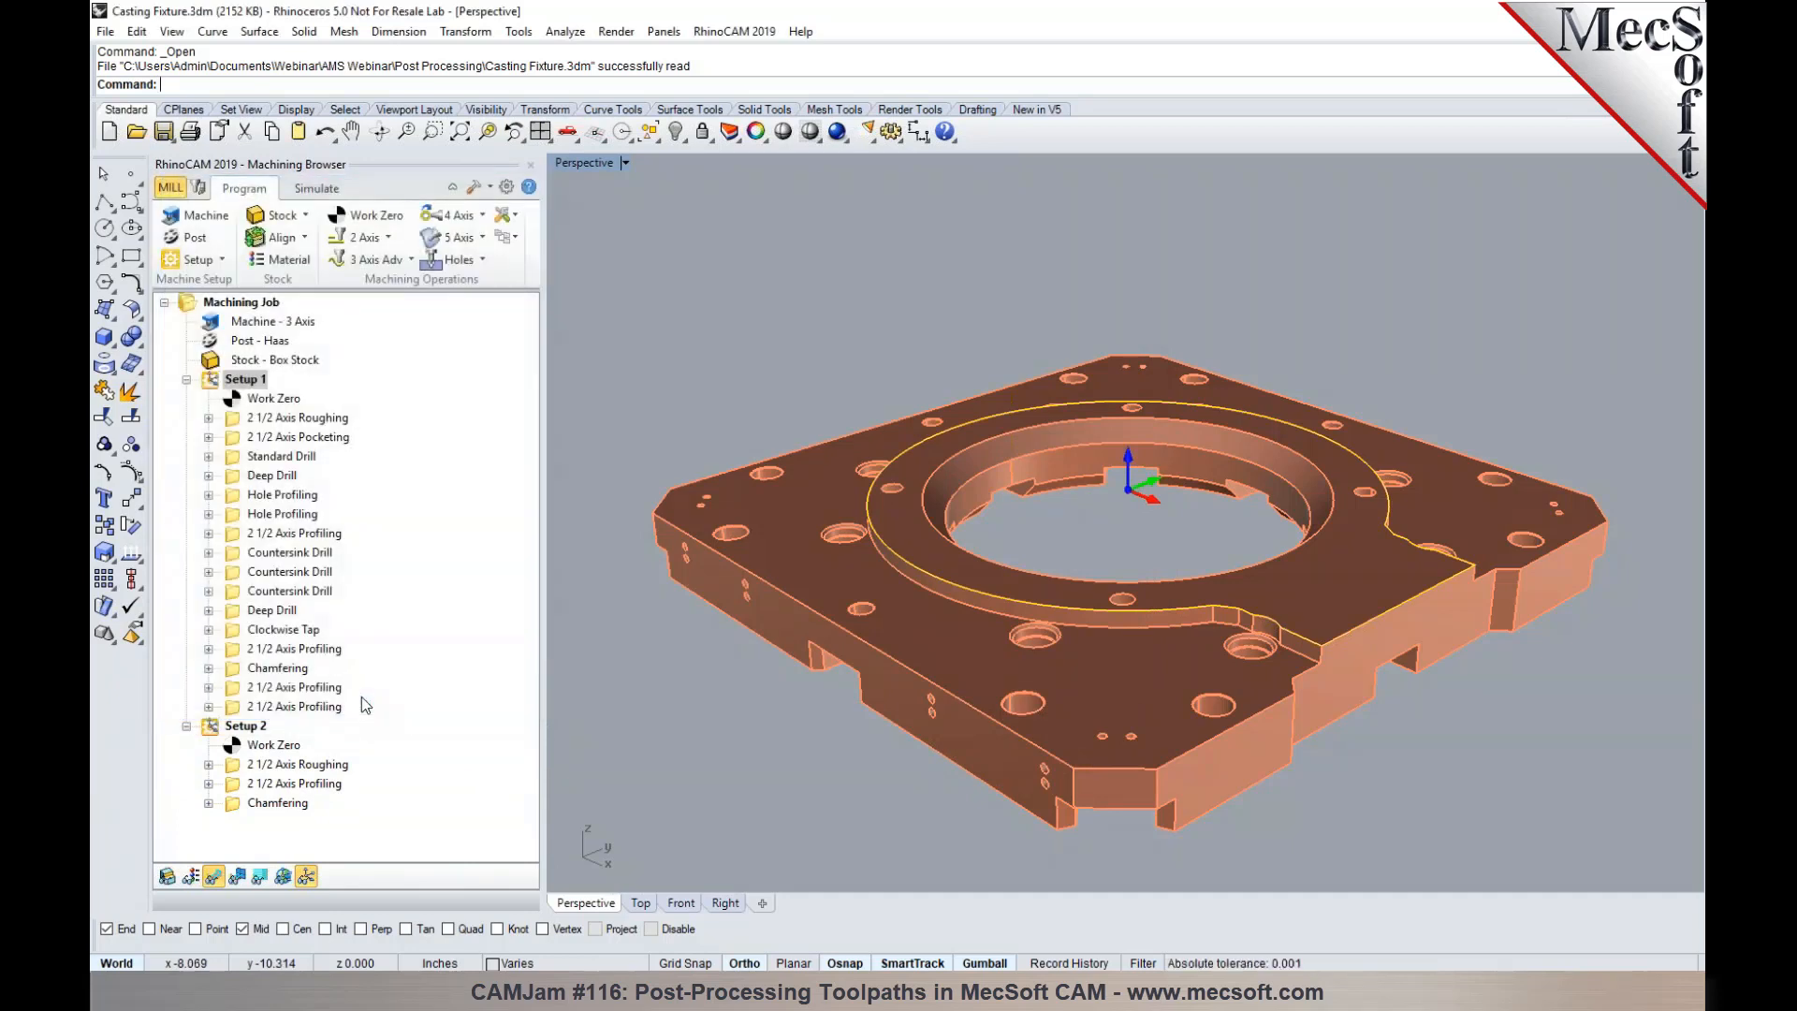
- Post Setup 1 over the existing Casting Fixture_Setup 1.nc and view the code in the Multi-DNC CNC Editor
{"action": "right_click", "coordinate": [229, 381]}
{"action": "left_click", "coordinate": [271, 425]}
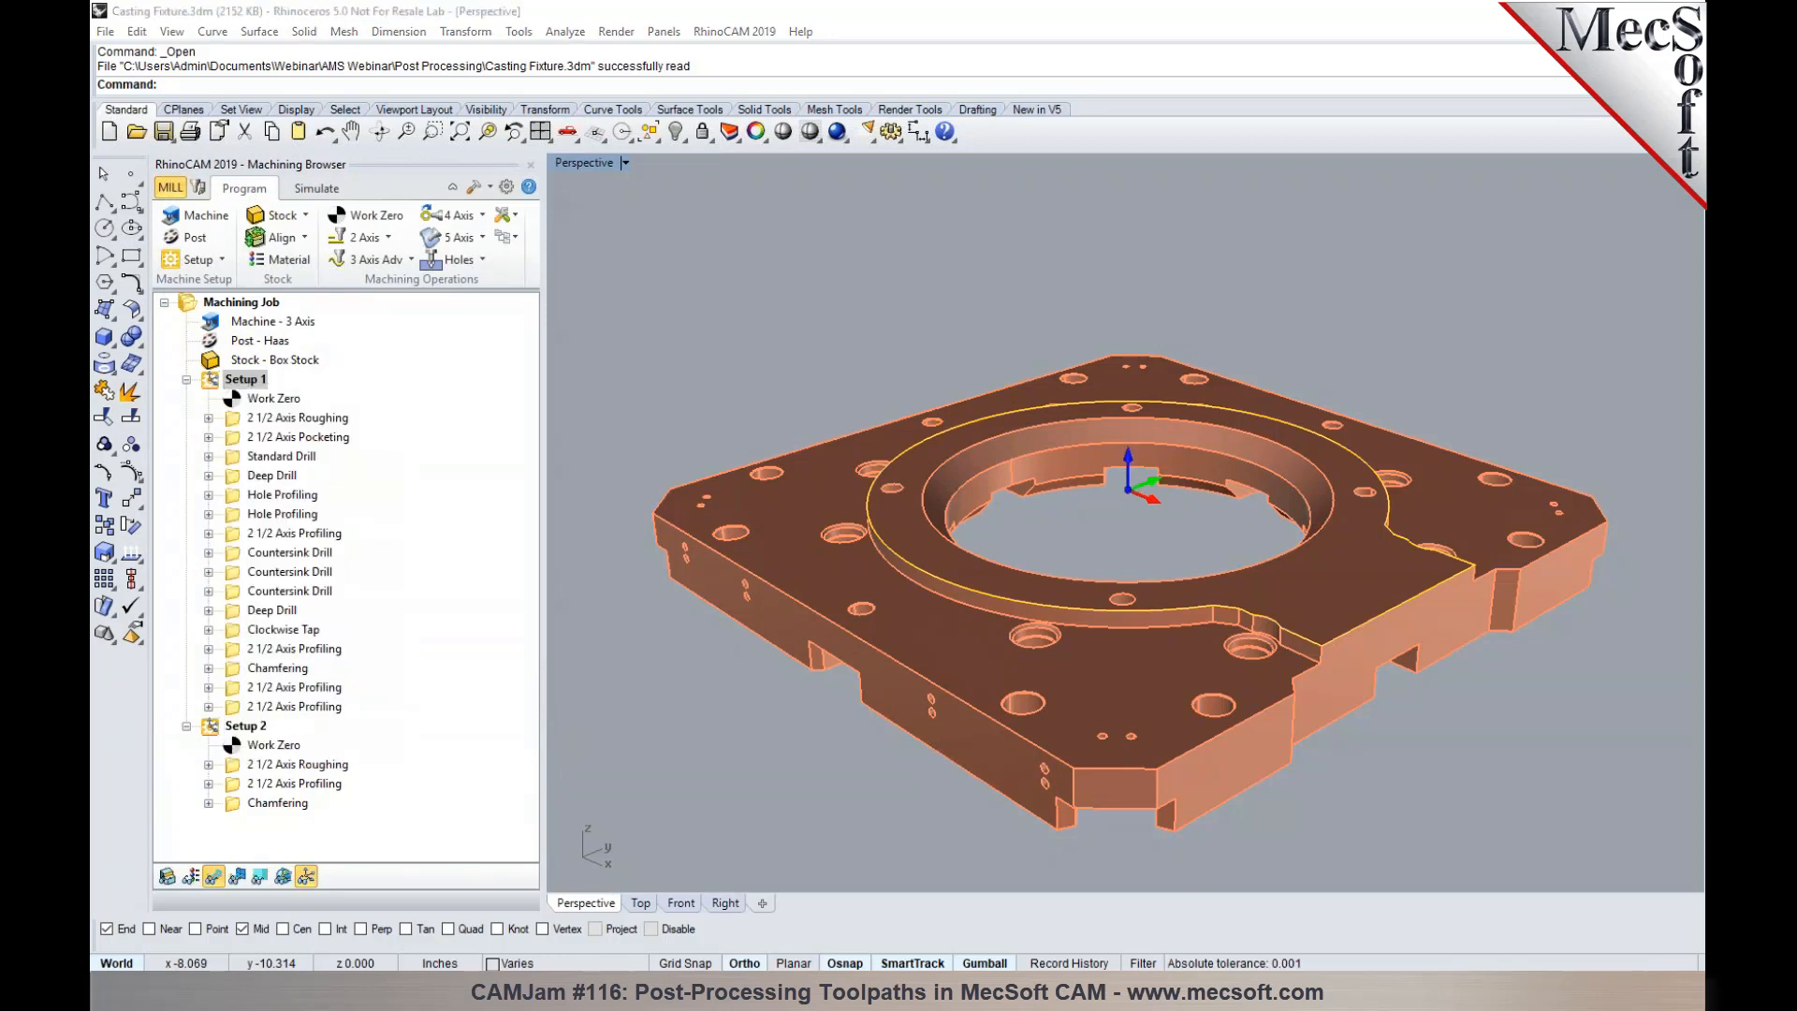
{"action": "left_click", "coordinate": [1122, 611]}
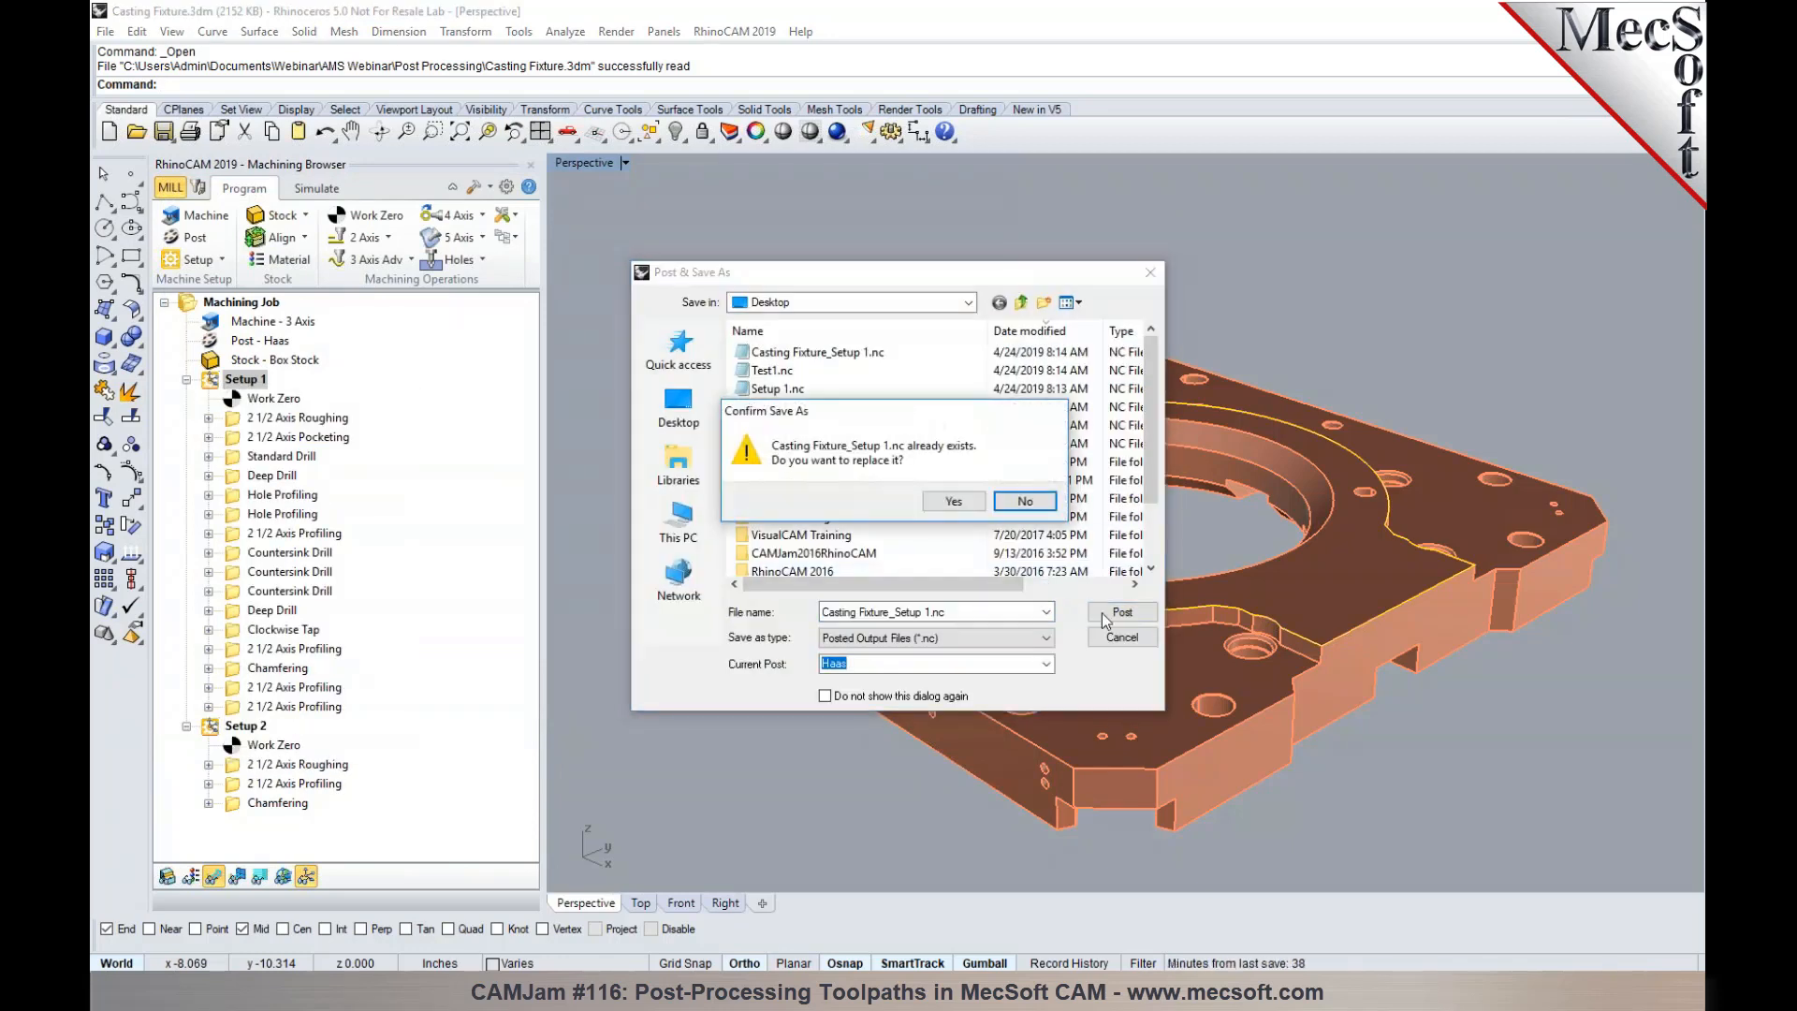
{"action": "left_click", "coordinate": [953, 501]}
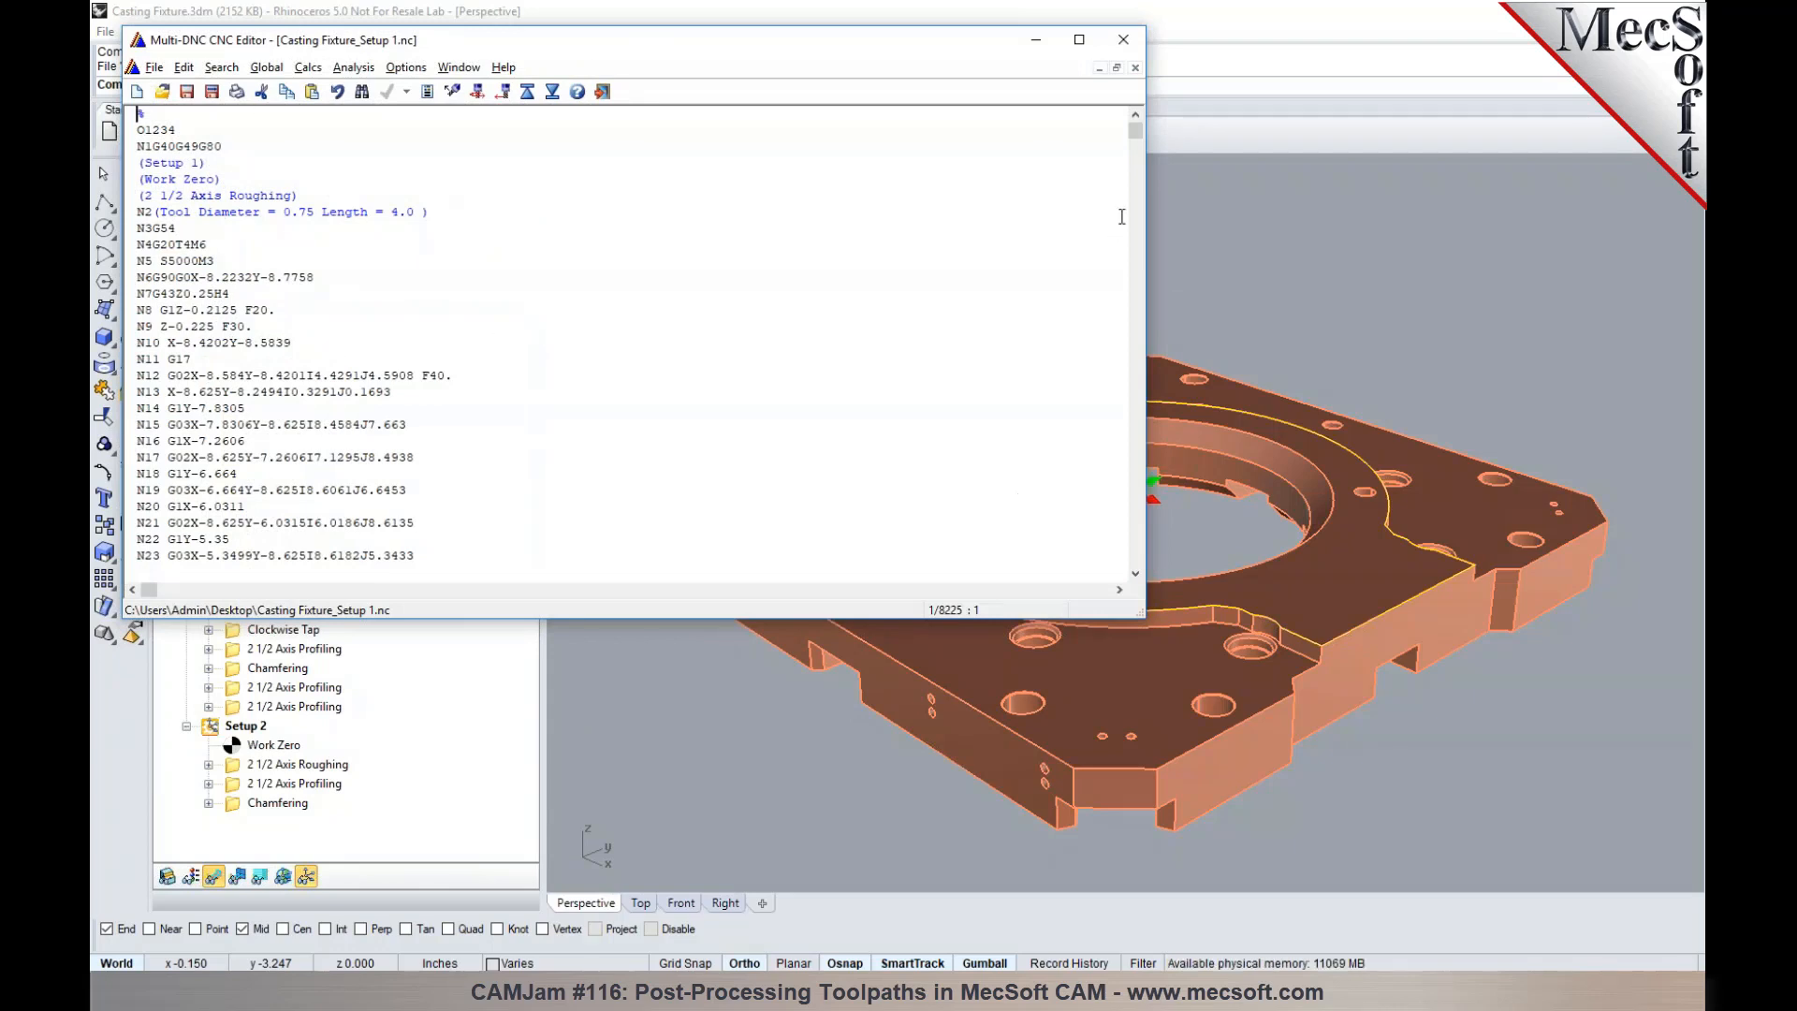
{"action": "mouse_move", "coordinate": [1134, 131]}
{"action": "left_mouse_down"}
{"action": "mouse_move", "coordinate": [1130, 163]}
{"action": "mouse_move", "coordinate": [1128, 128]}
{"action": "left_mouse_up"}
{"action": "left_click_drag", "start_coordinate": [876, 49], "coordinate": [1310, 138]}
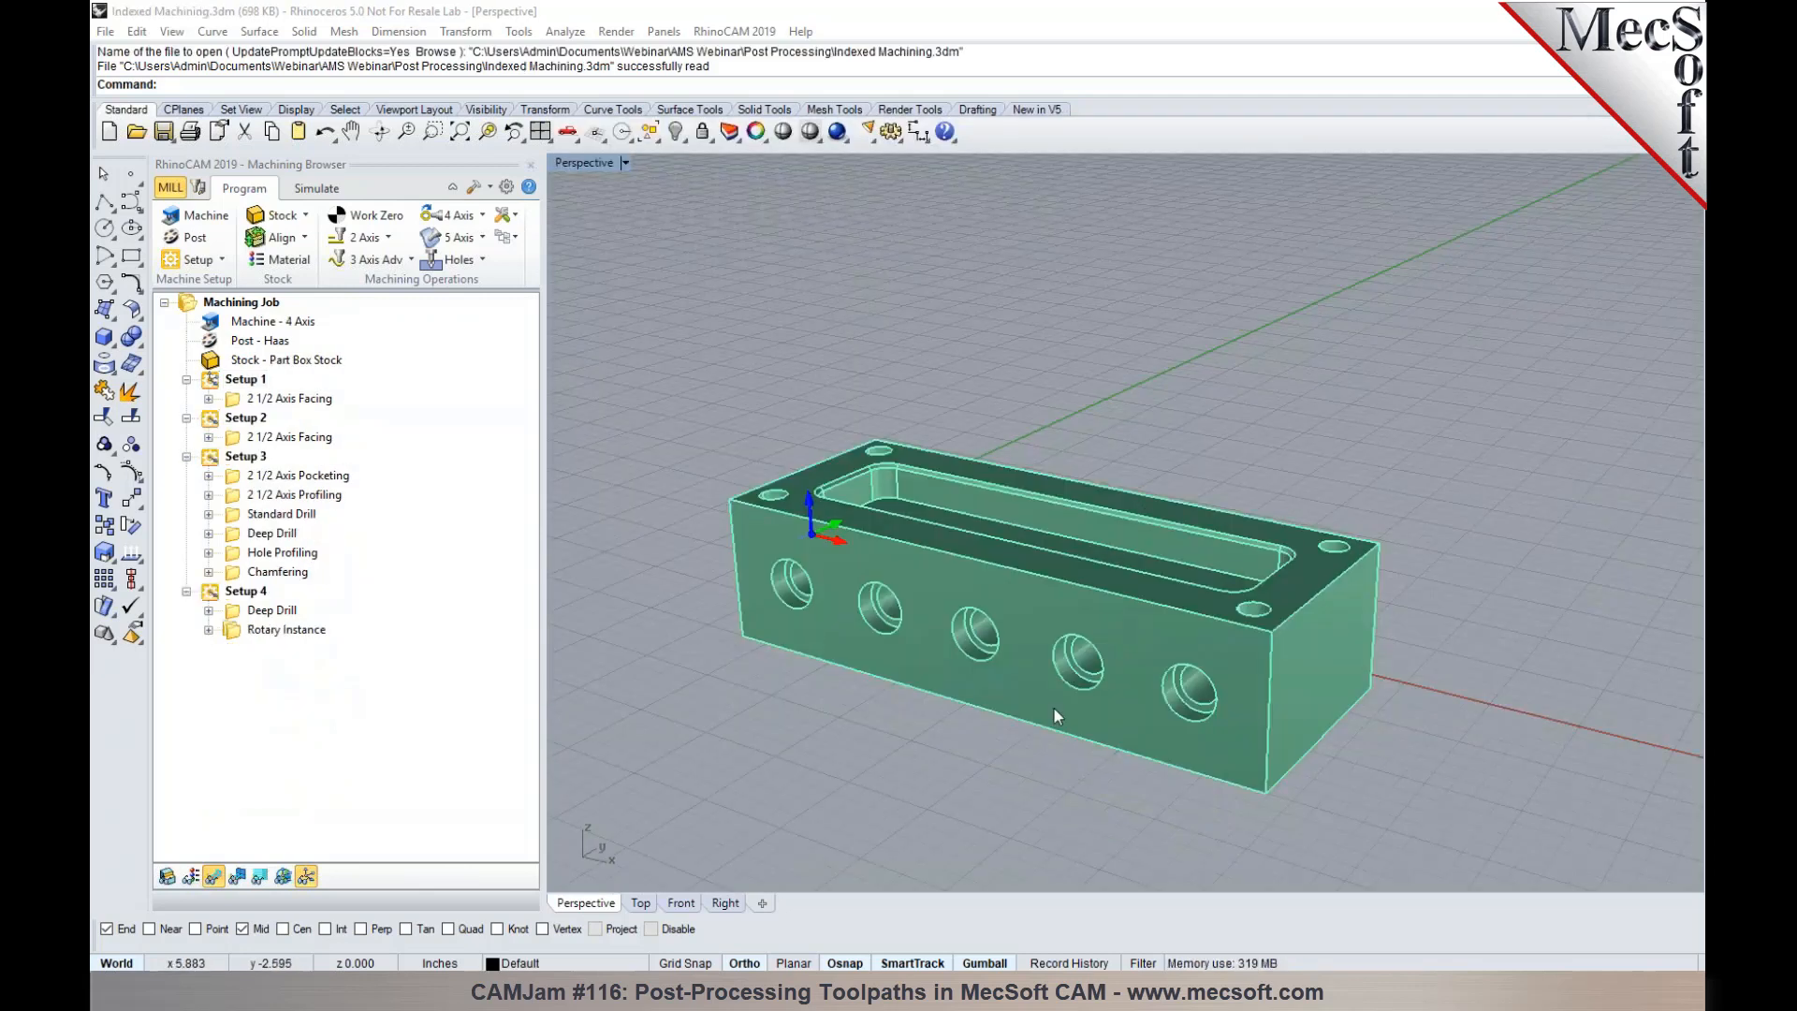
- Examine the Indexed Machining part's Setups 1 and 2, their 2 1/2 Axis Facing operations and Setup 3's 2 1/2 Axis Pocketing toolpath
{"action": "scroll", "coordinate": [1053, 705], "scroll_direction": "up", "scroll_amount": 2}
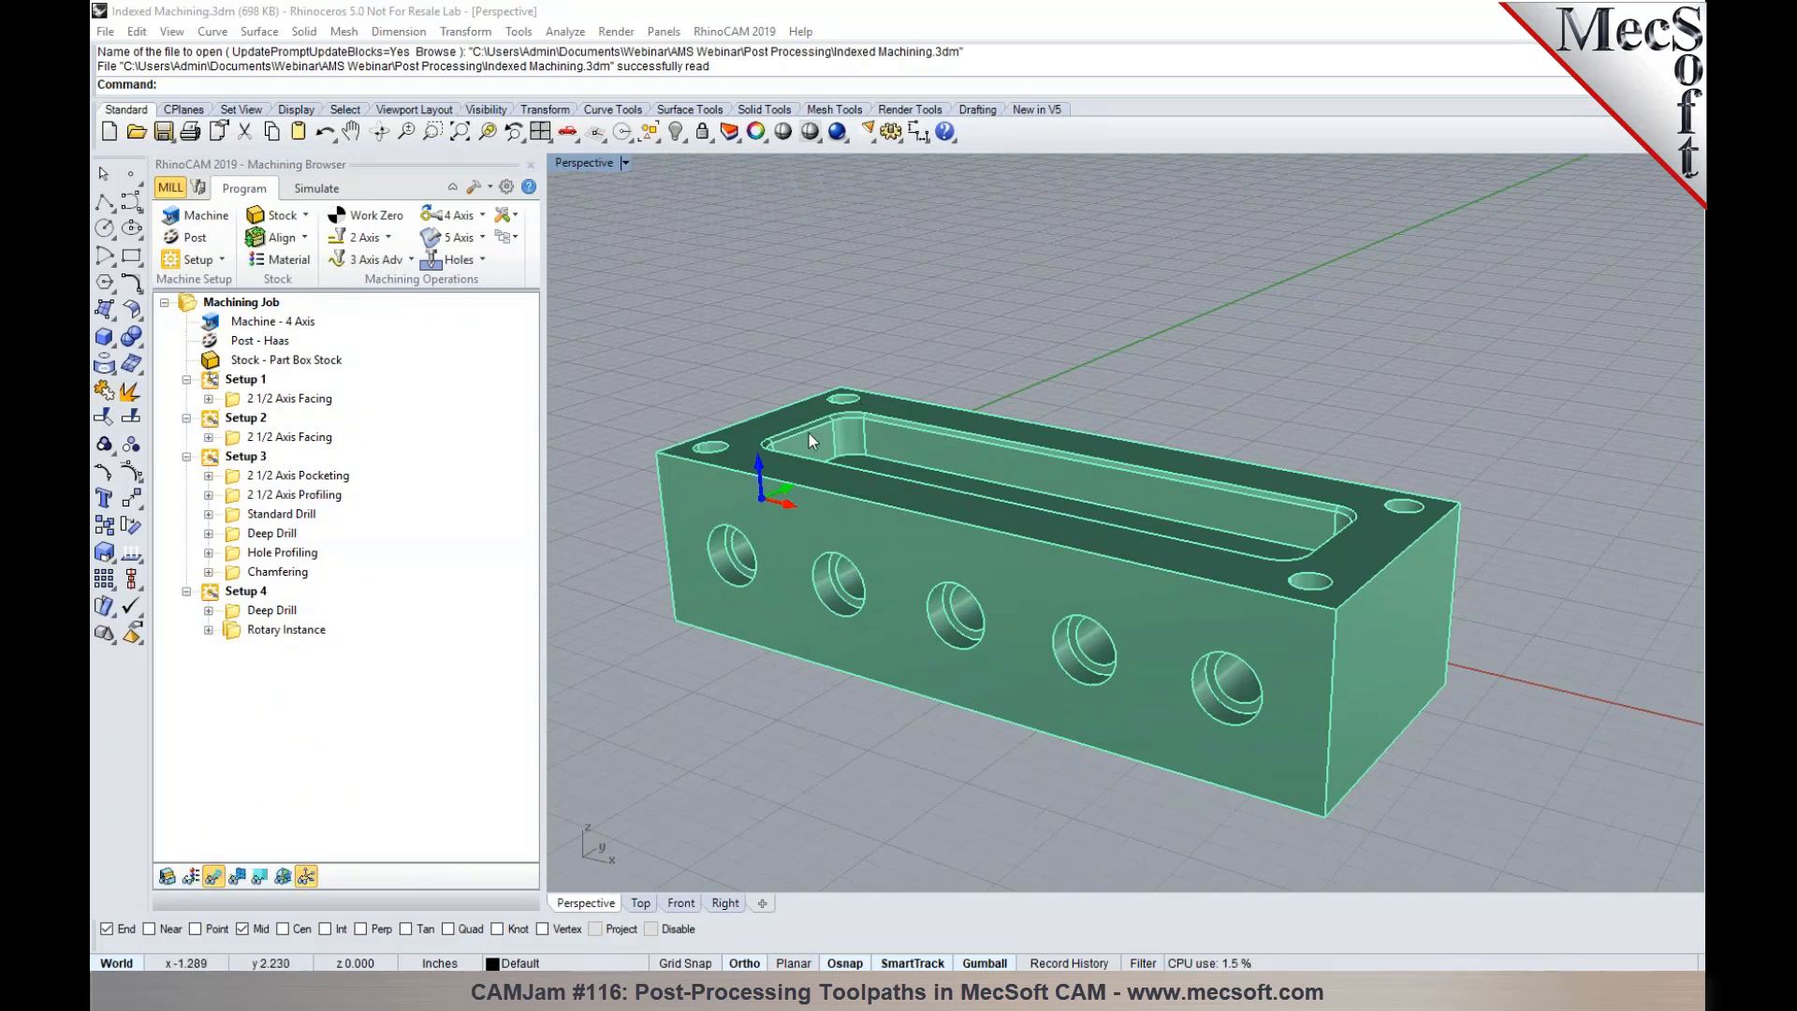
{"action": "mouse_move", "coordinate": [851, 521]}
{"action": "right_mouse_down"}
{"action": "mouse_move", "coordinate": [882, 519]}
{"action": "mouse_move", "coordinate": [816, 543]}
{"action": "mouse_move", "coordinate": [878, 549]}
{"action": "mouse_move", "coordinate": [856, 522]}
{"action": "right_mouse_up"}
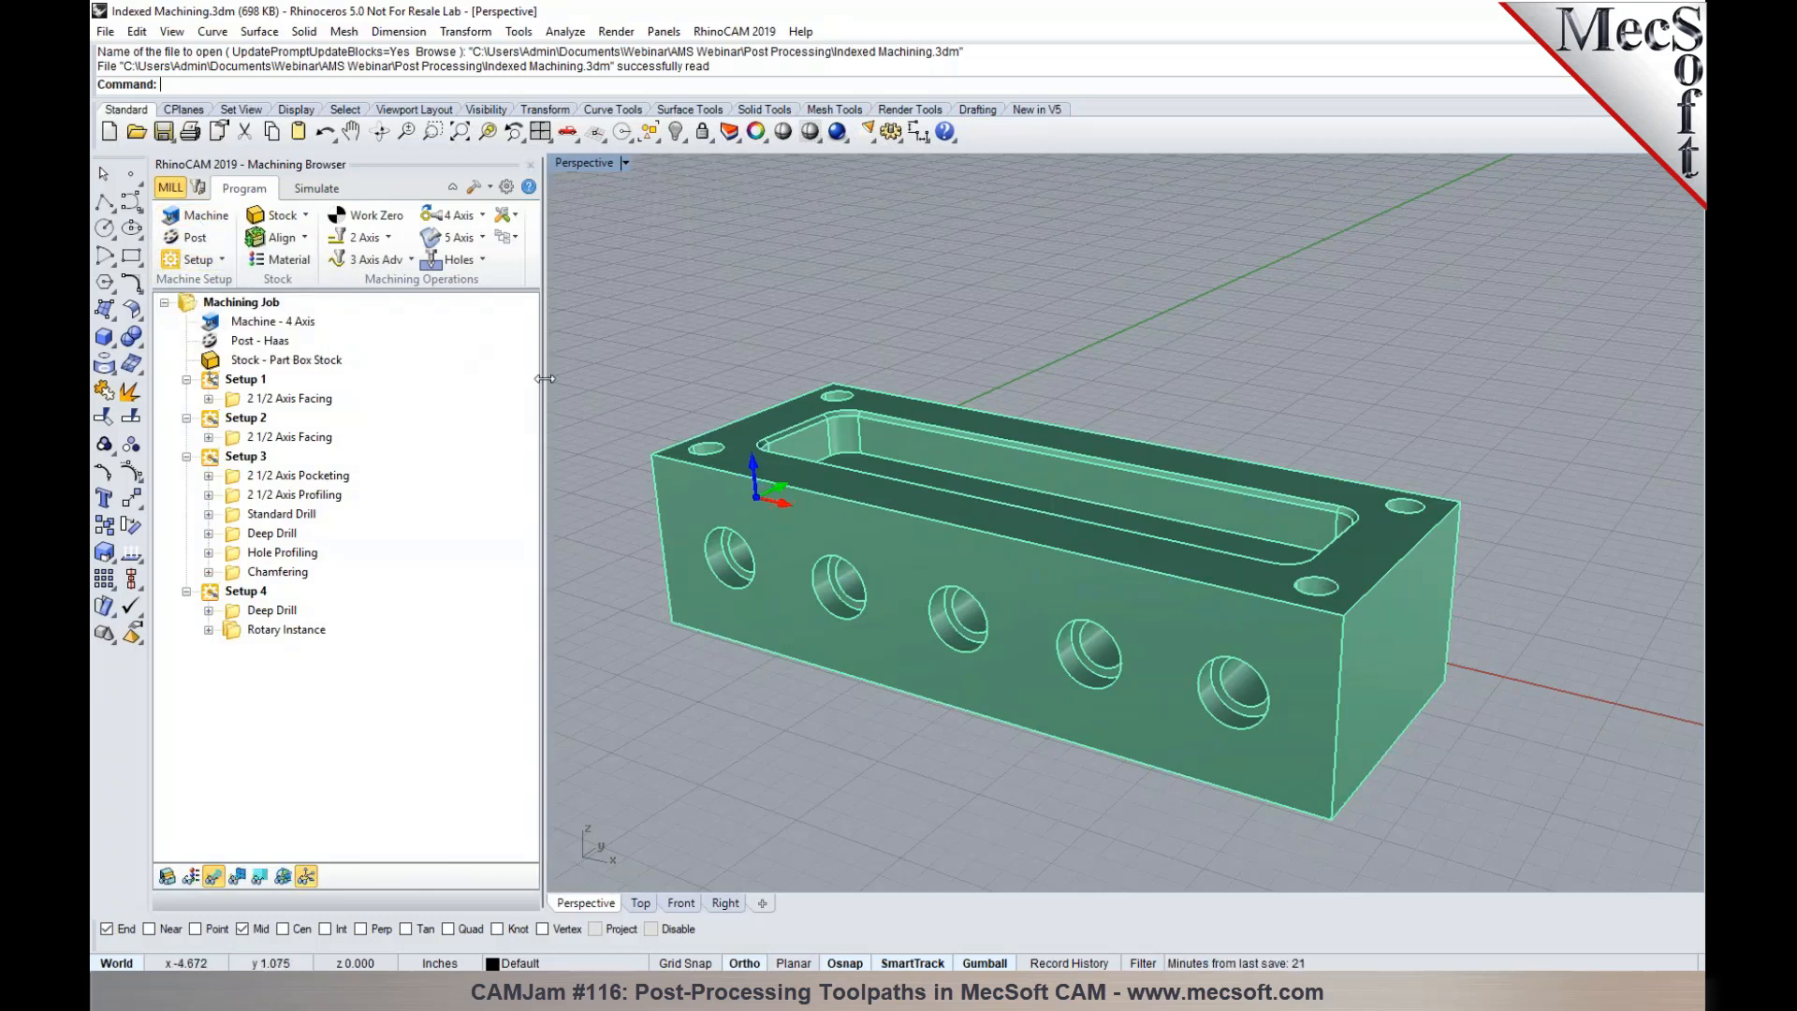
{"action": "left_click", "coordinate": [234, 382]}
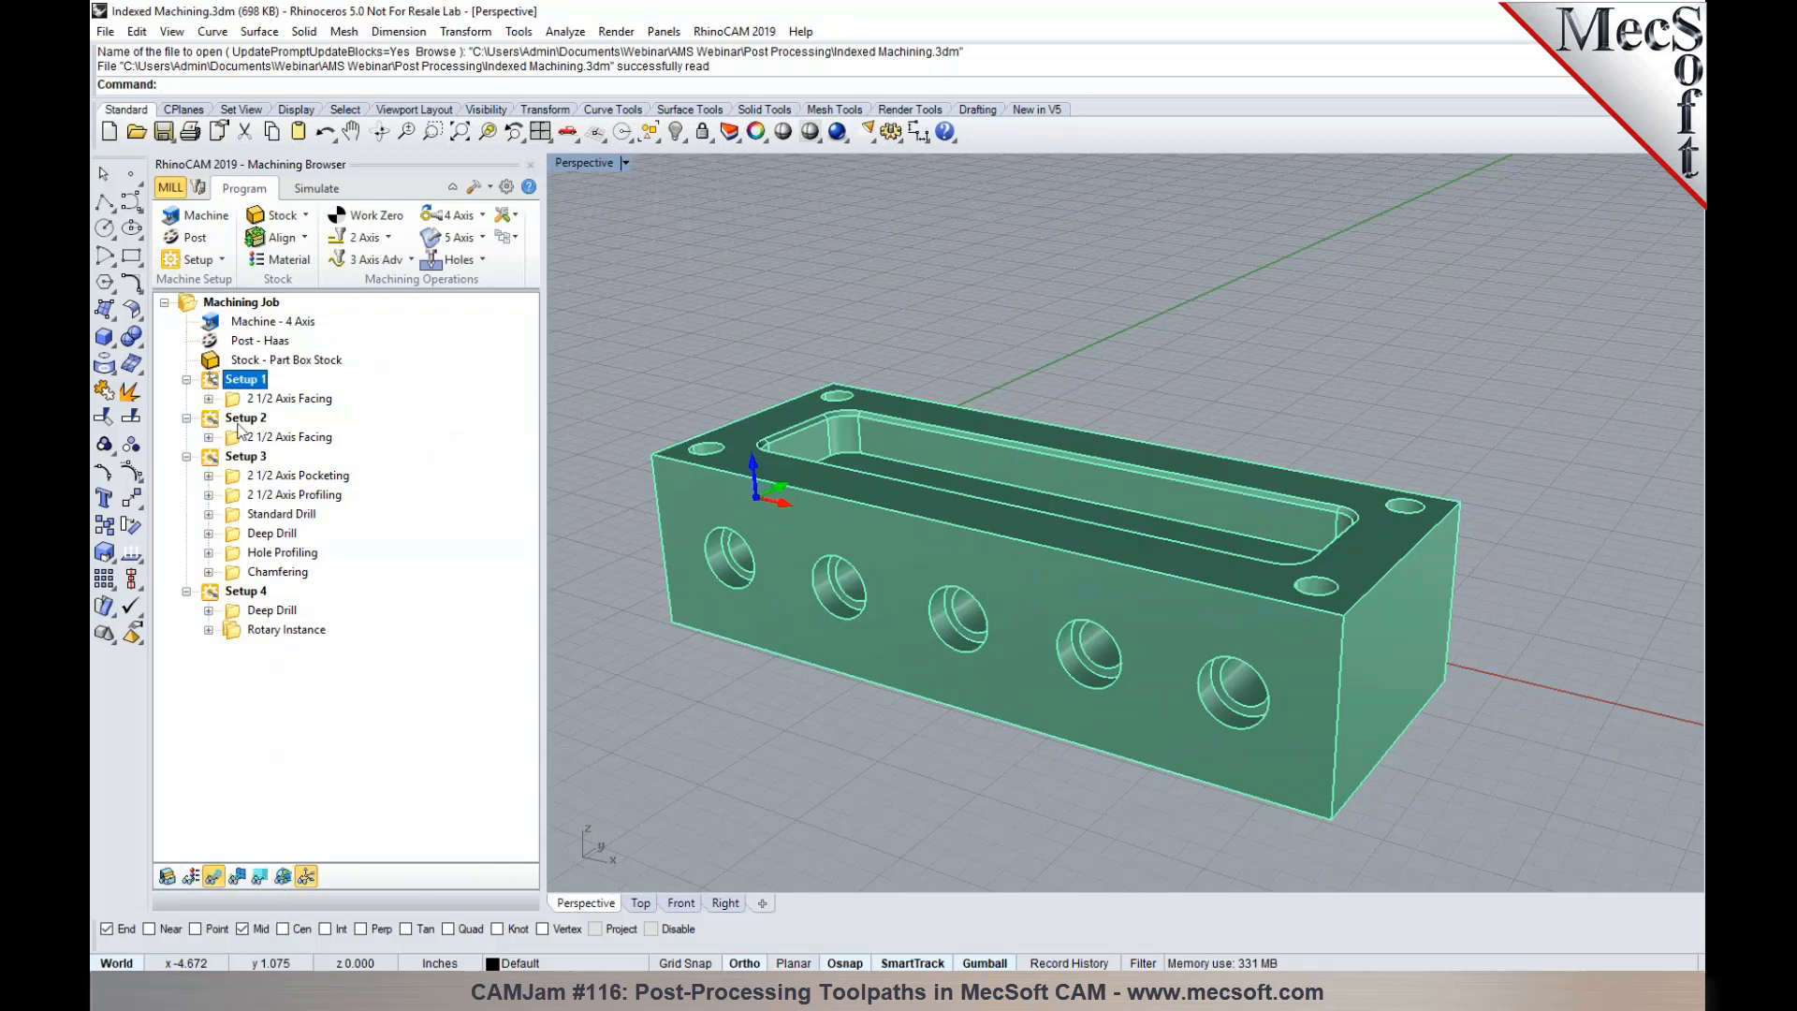
{"action": "left_click", "coordinate": [240, 421]}
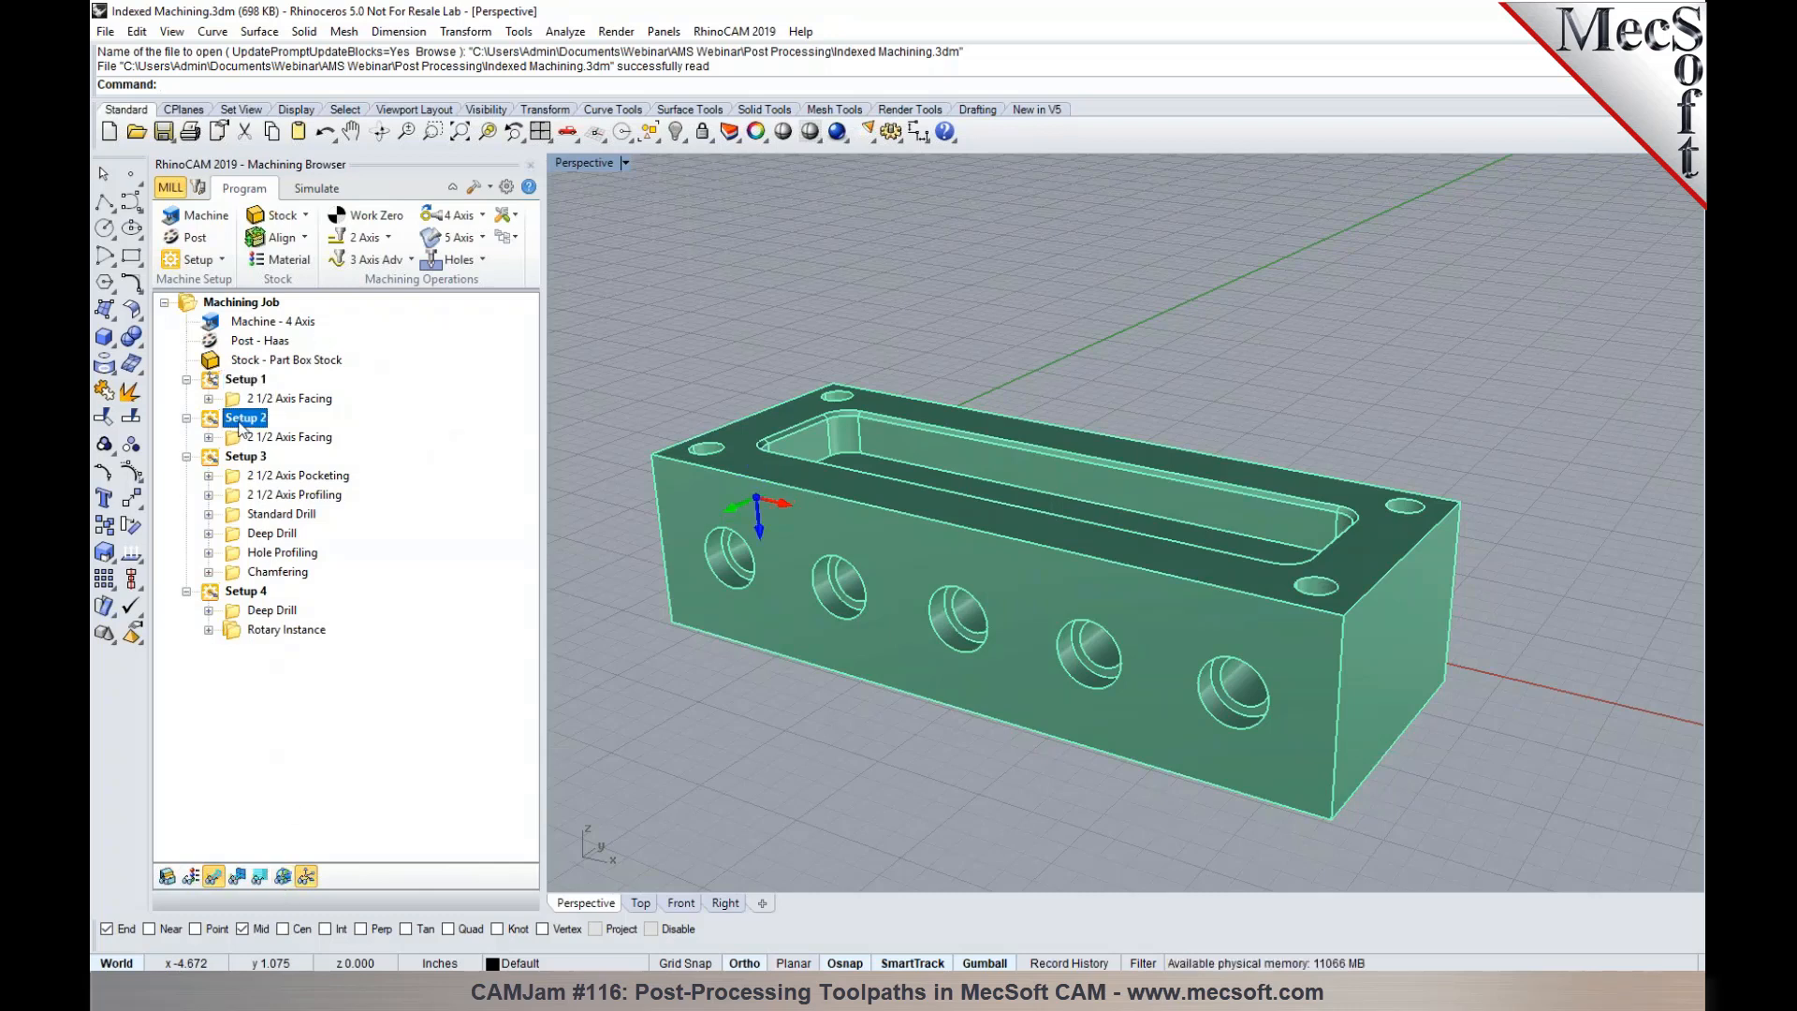
{"action": "left_click", "coordinate": [247, 439]}
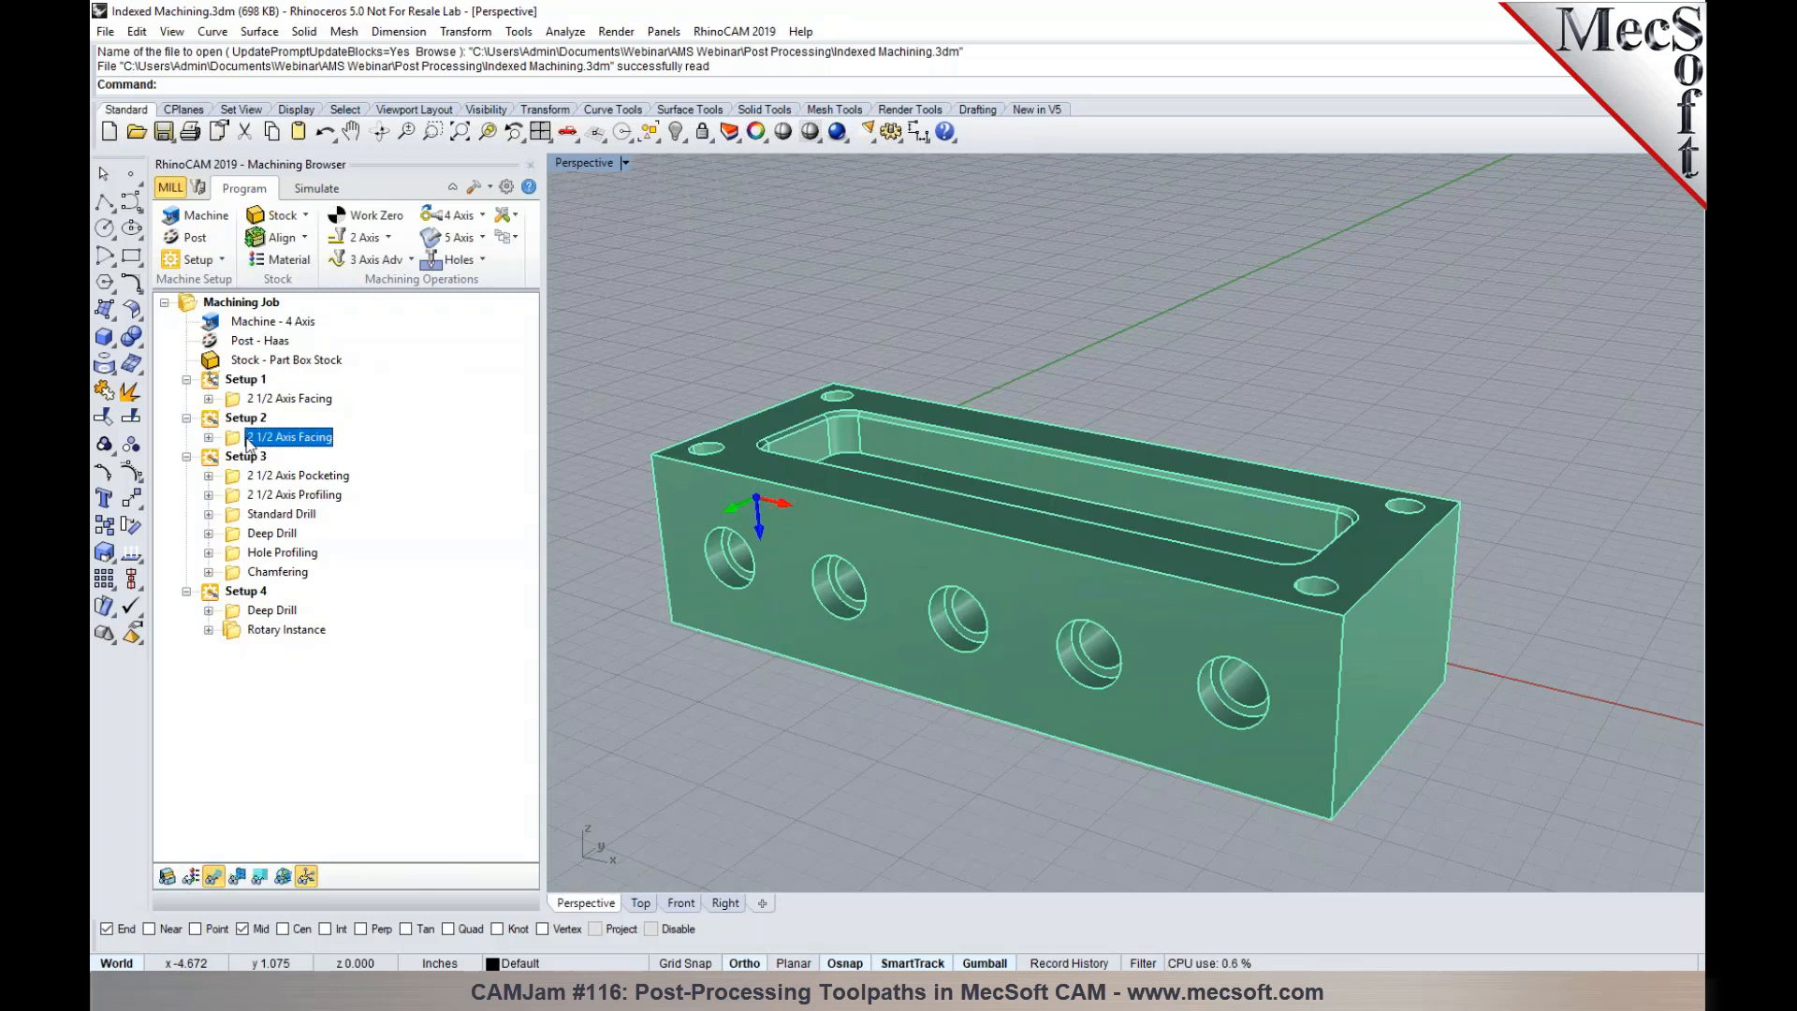
{"action": "left_click", "coordinate": [264, 401]}
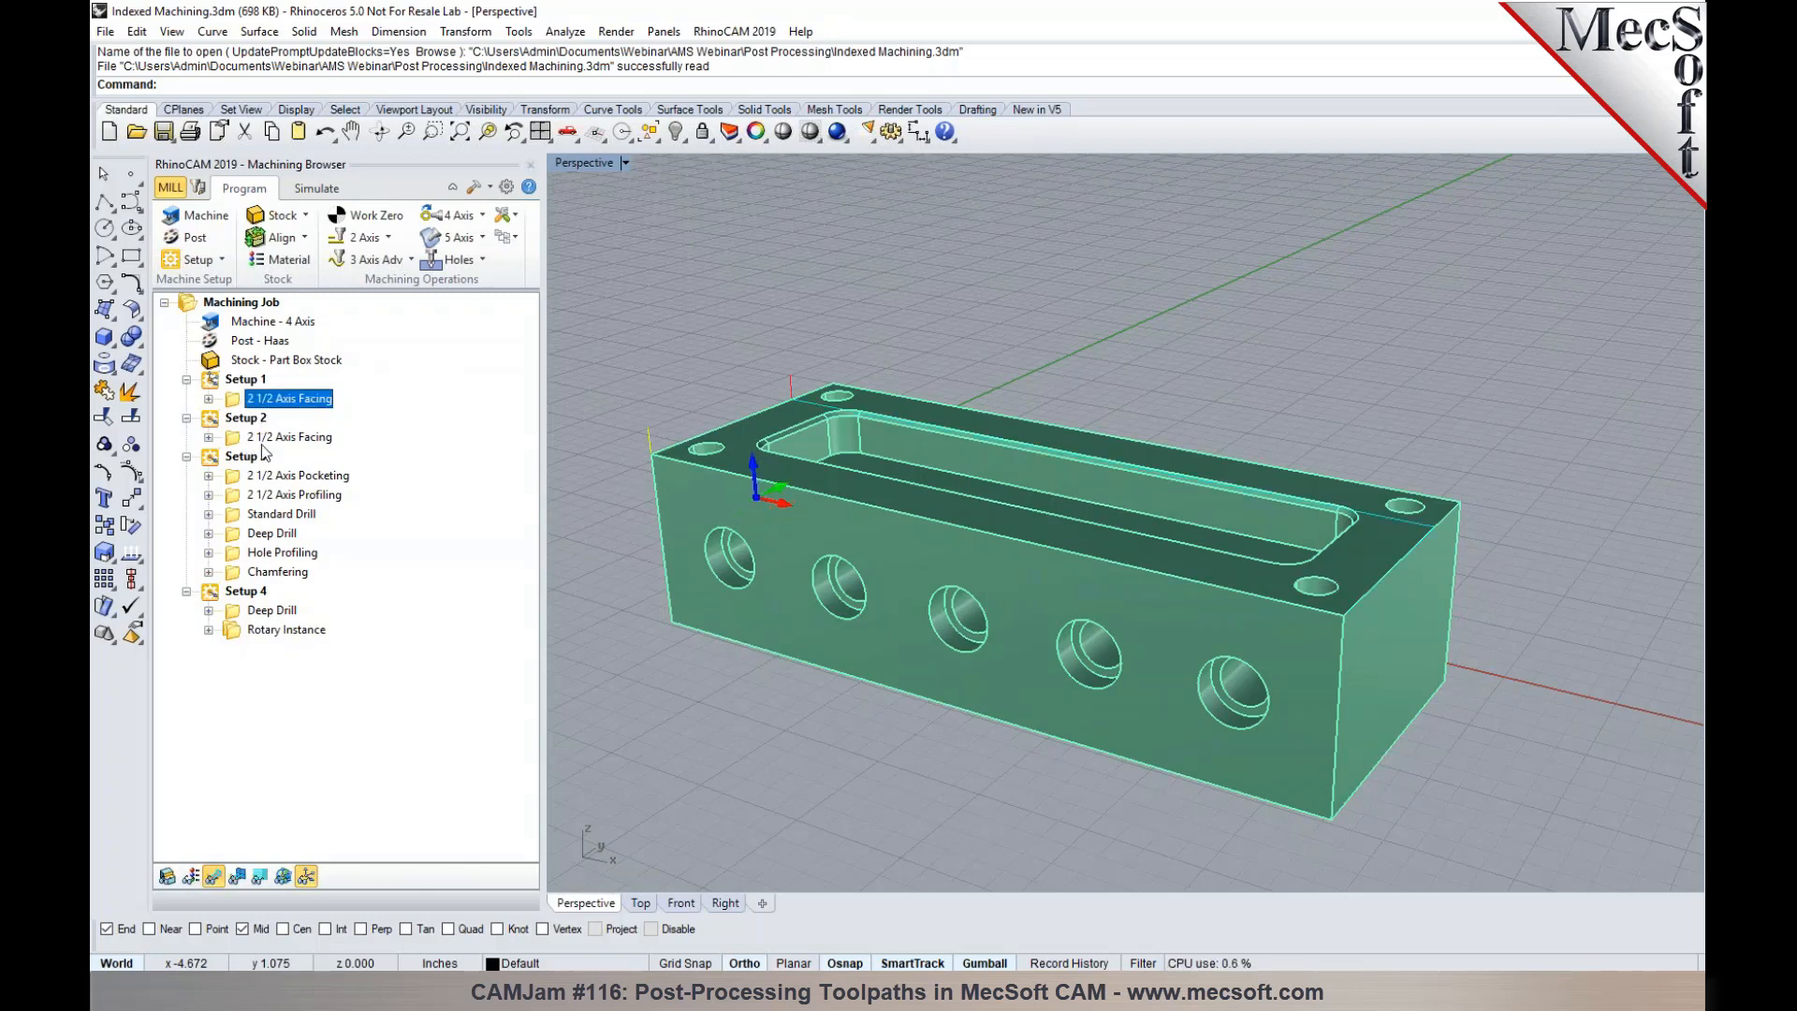
{"action": "left_click", "coordinate": [260, 478]}
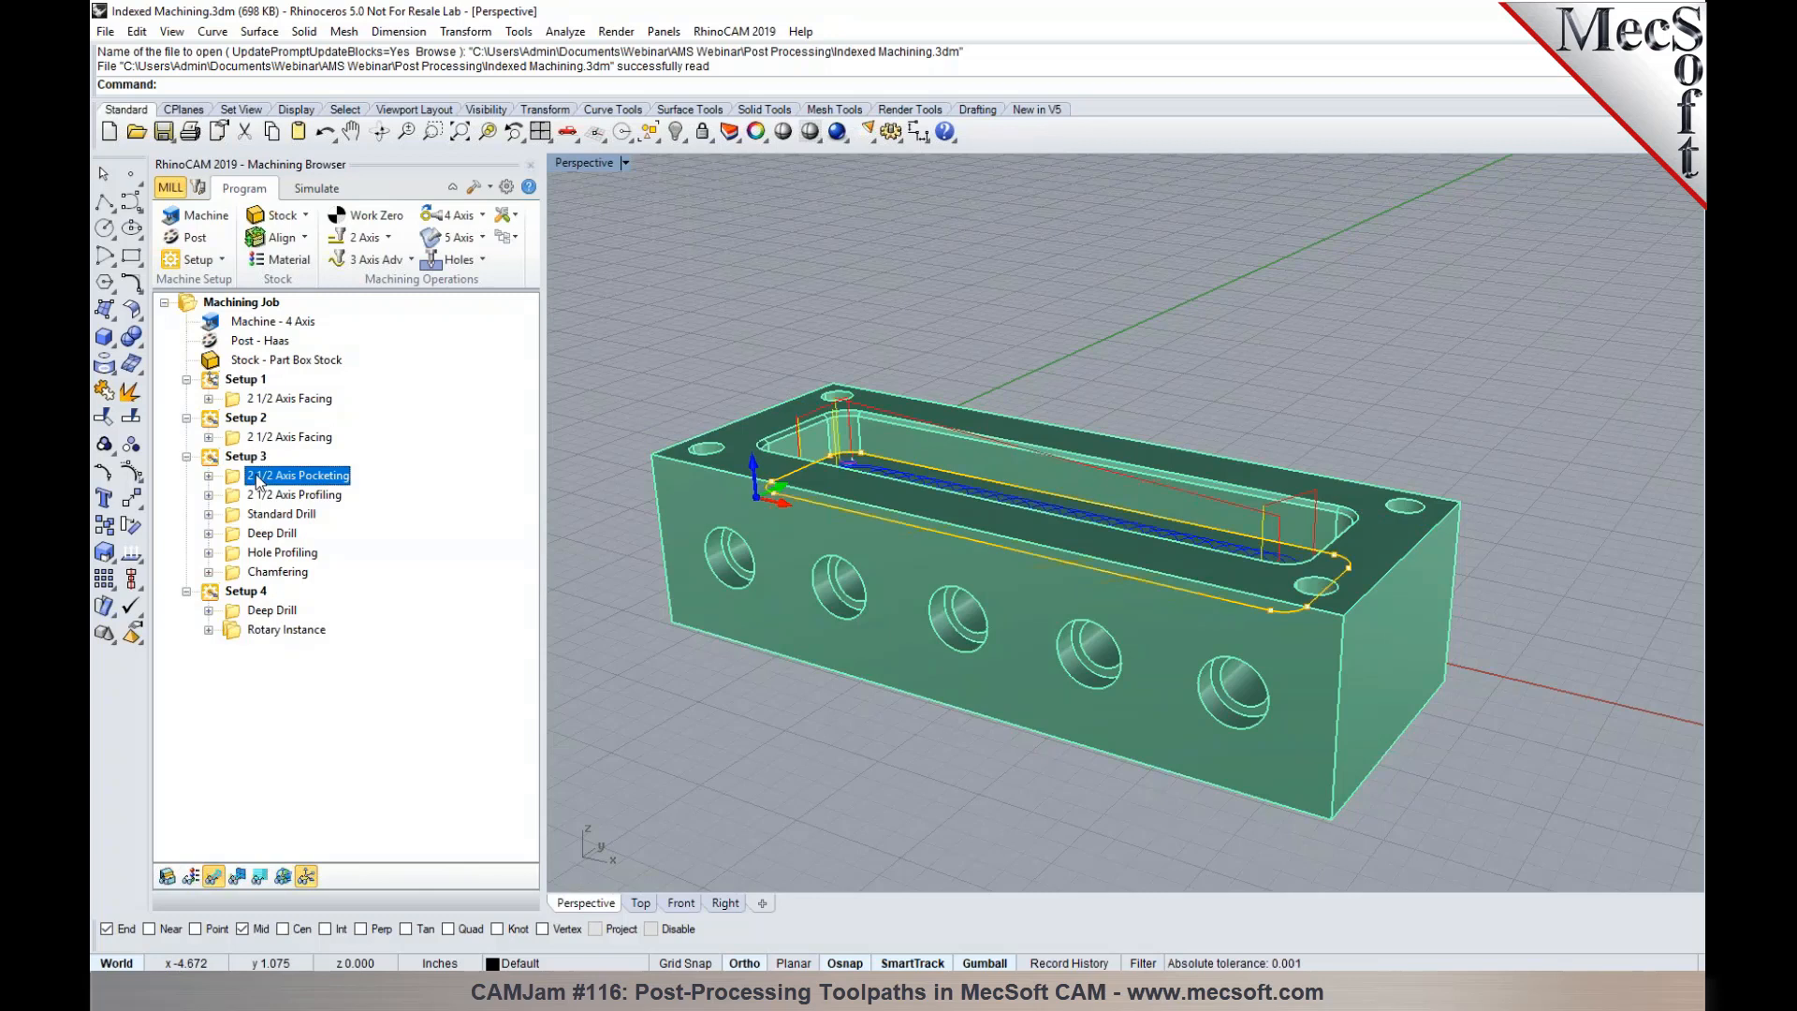
- Post the entire indexed machining job with the Haas post to the Desktop as Indexed Machining.nc
{"action": "left_click", "coordinate": [240, 381]}
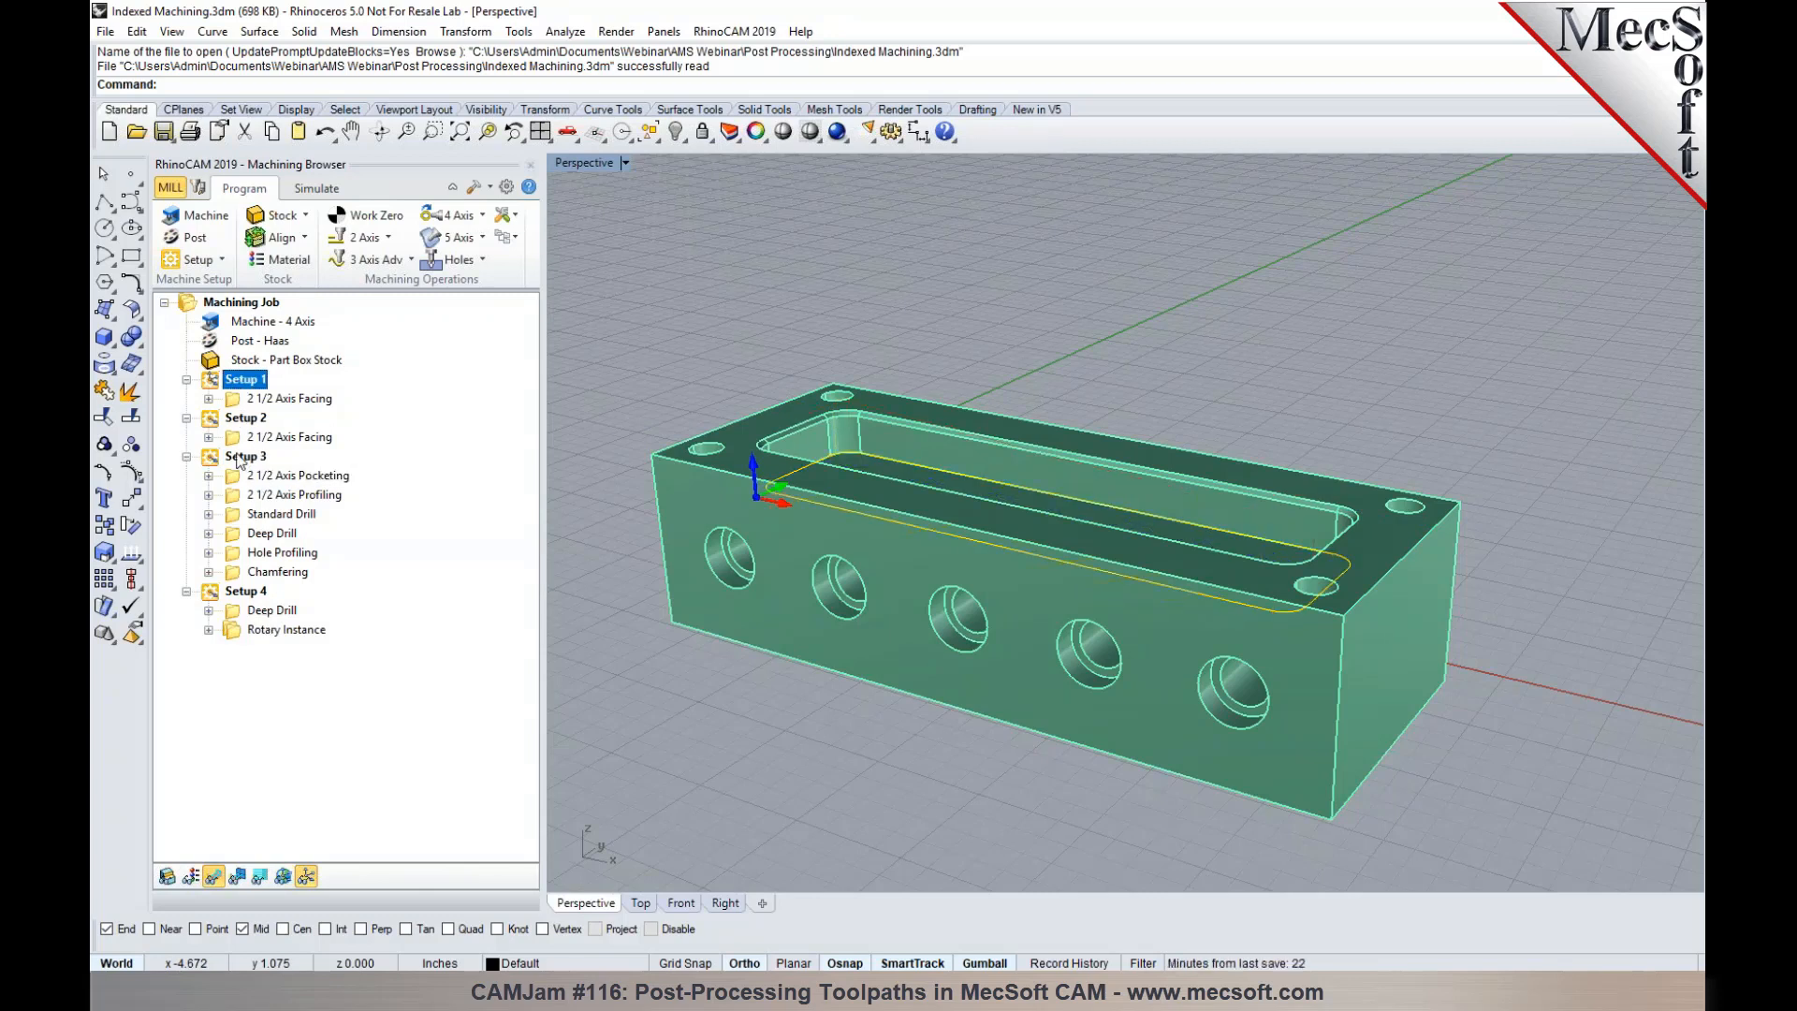
{"action": "left_click", "coordinate": [242, 304]}
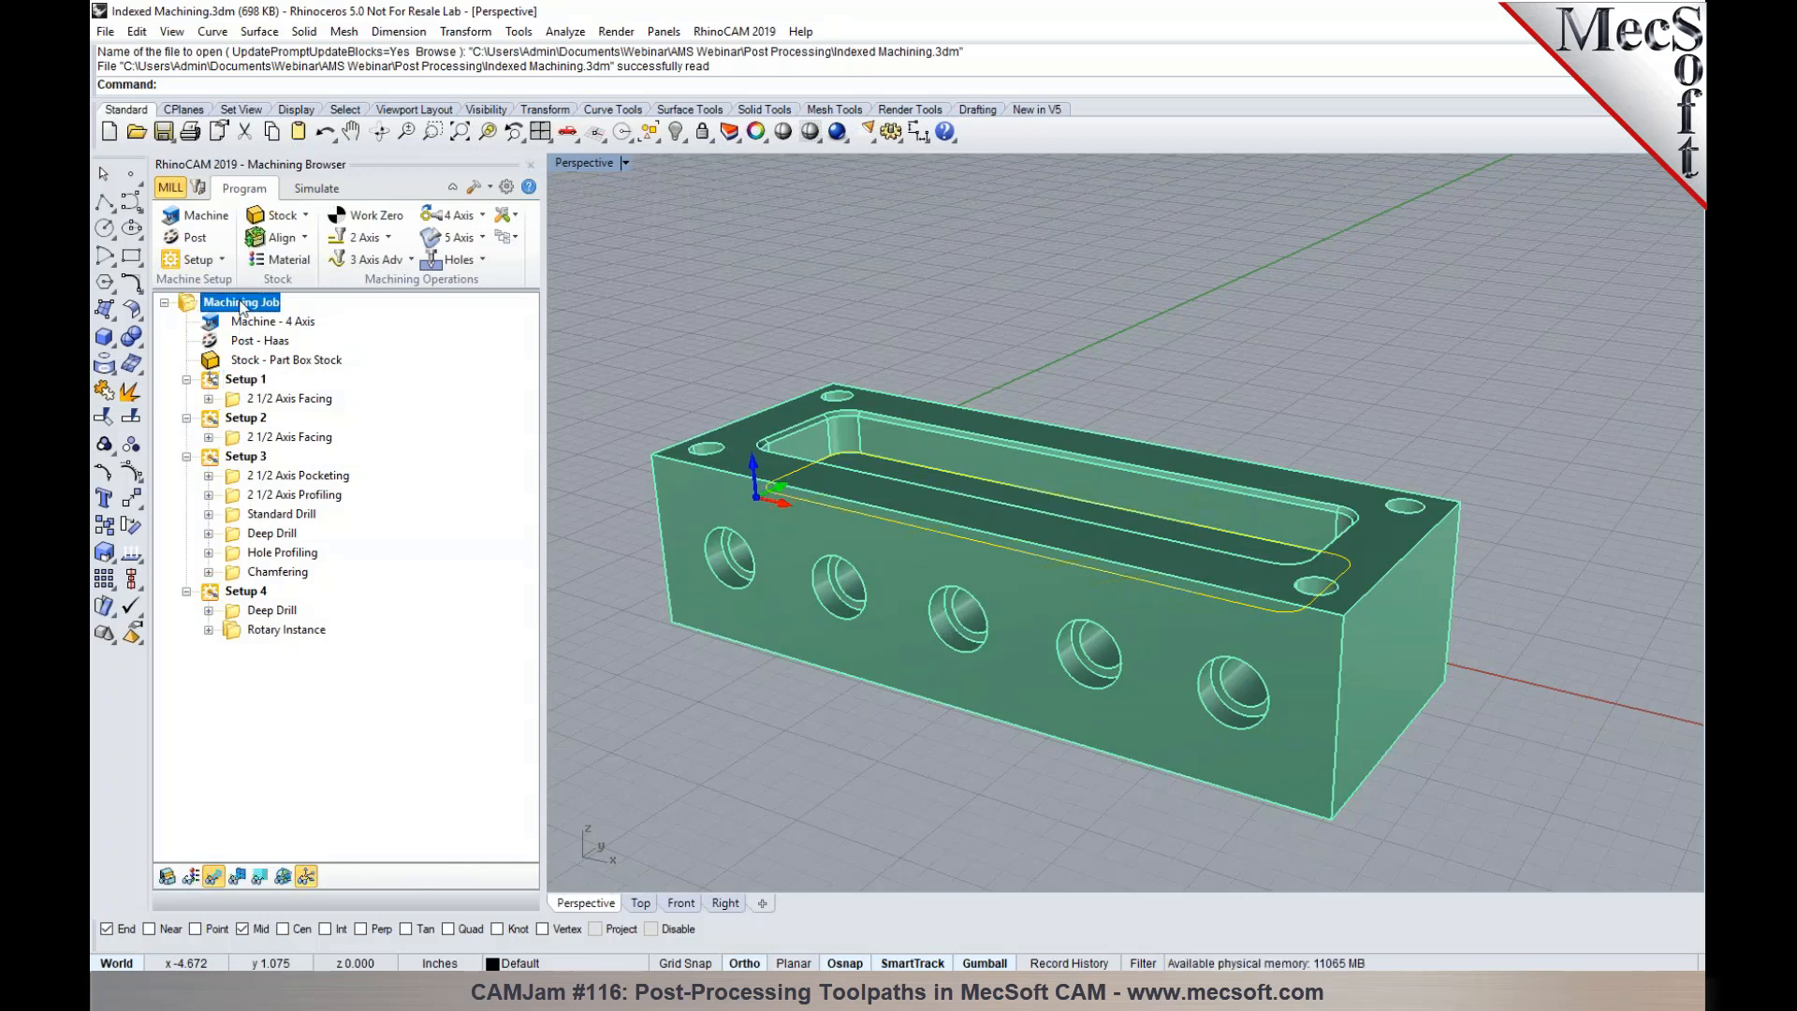
{"action": "right_click", "coordinate": [241, 306]}
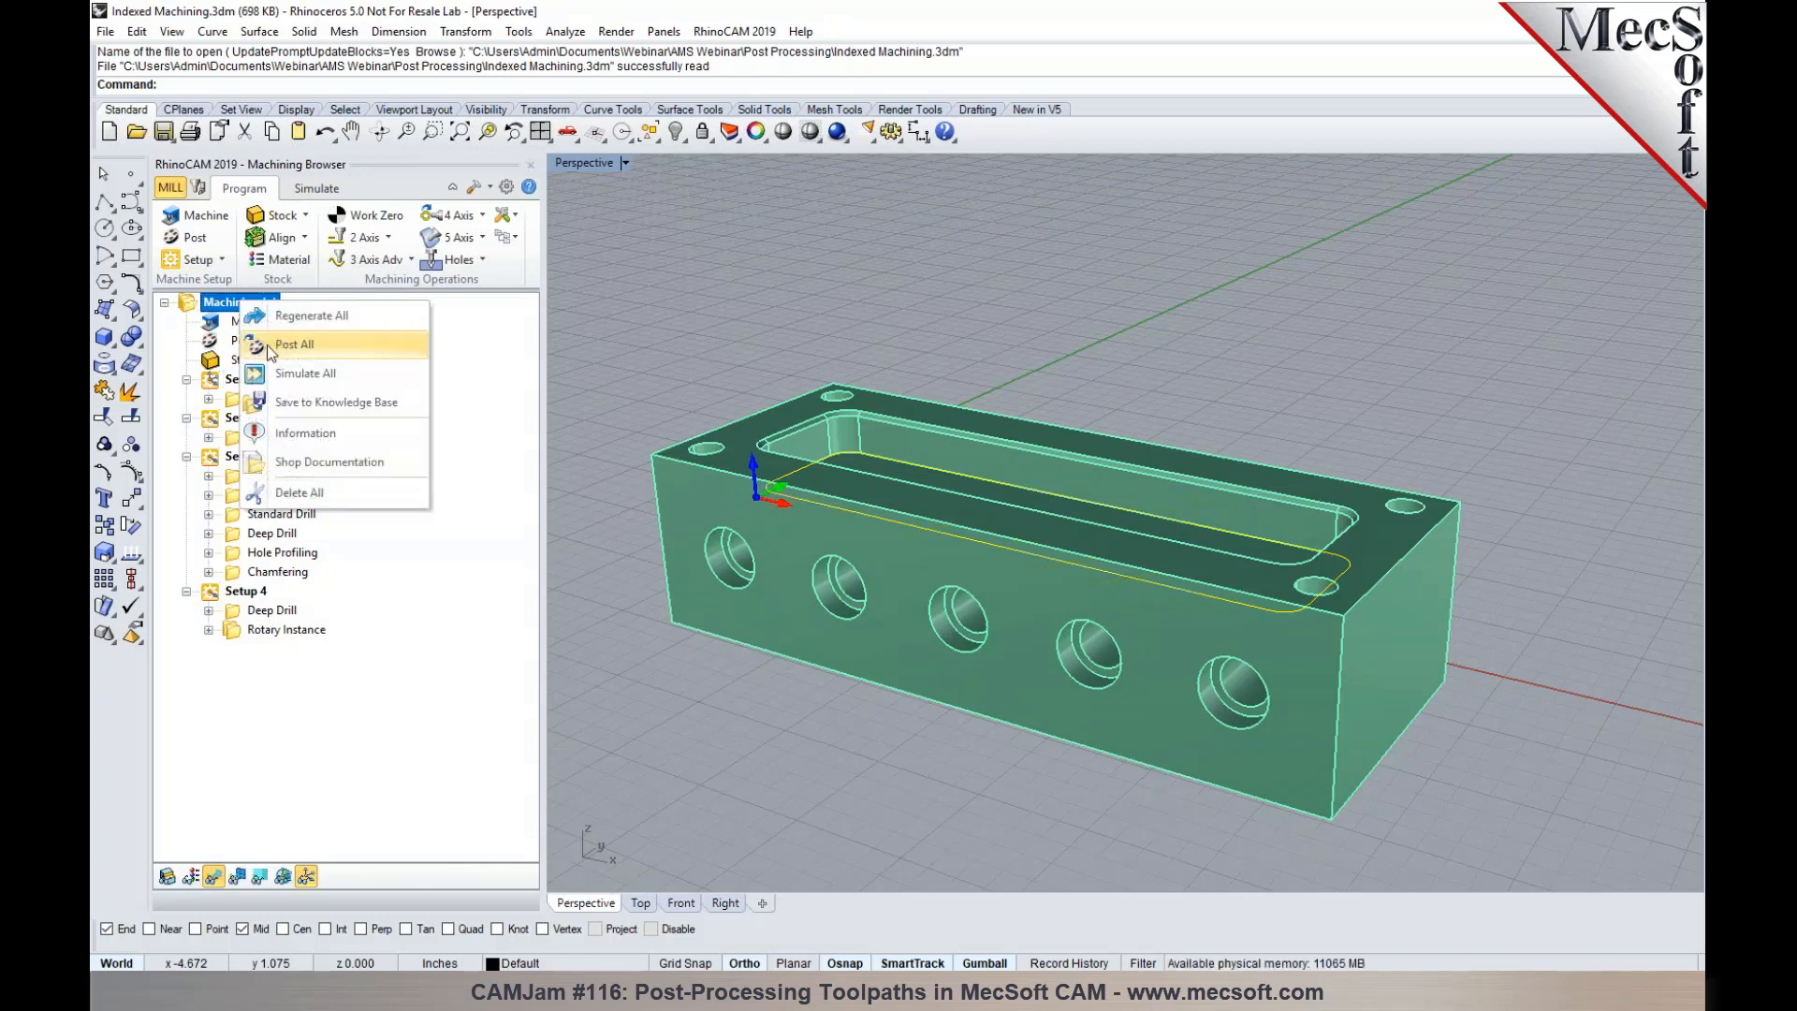
{"action": "left_click", "coordinate": [267, 345]}
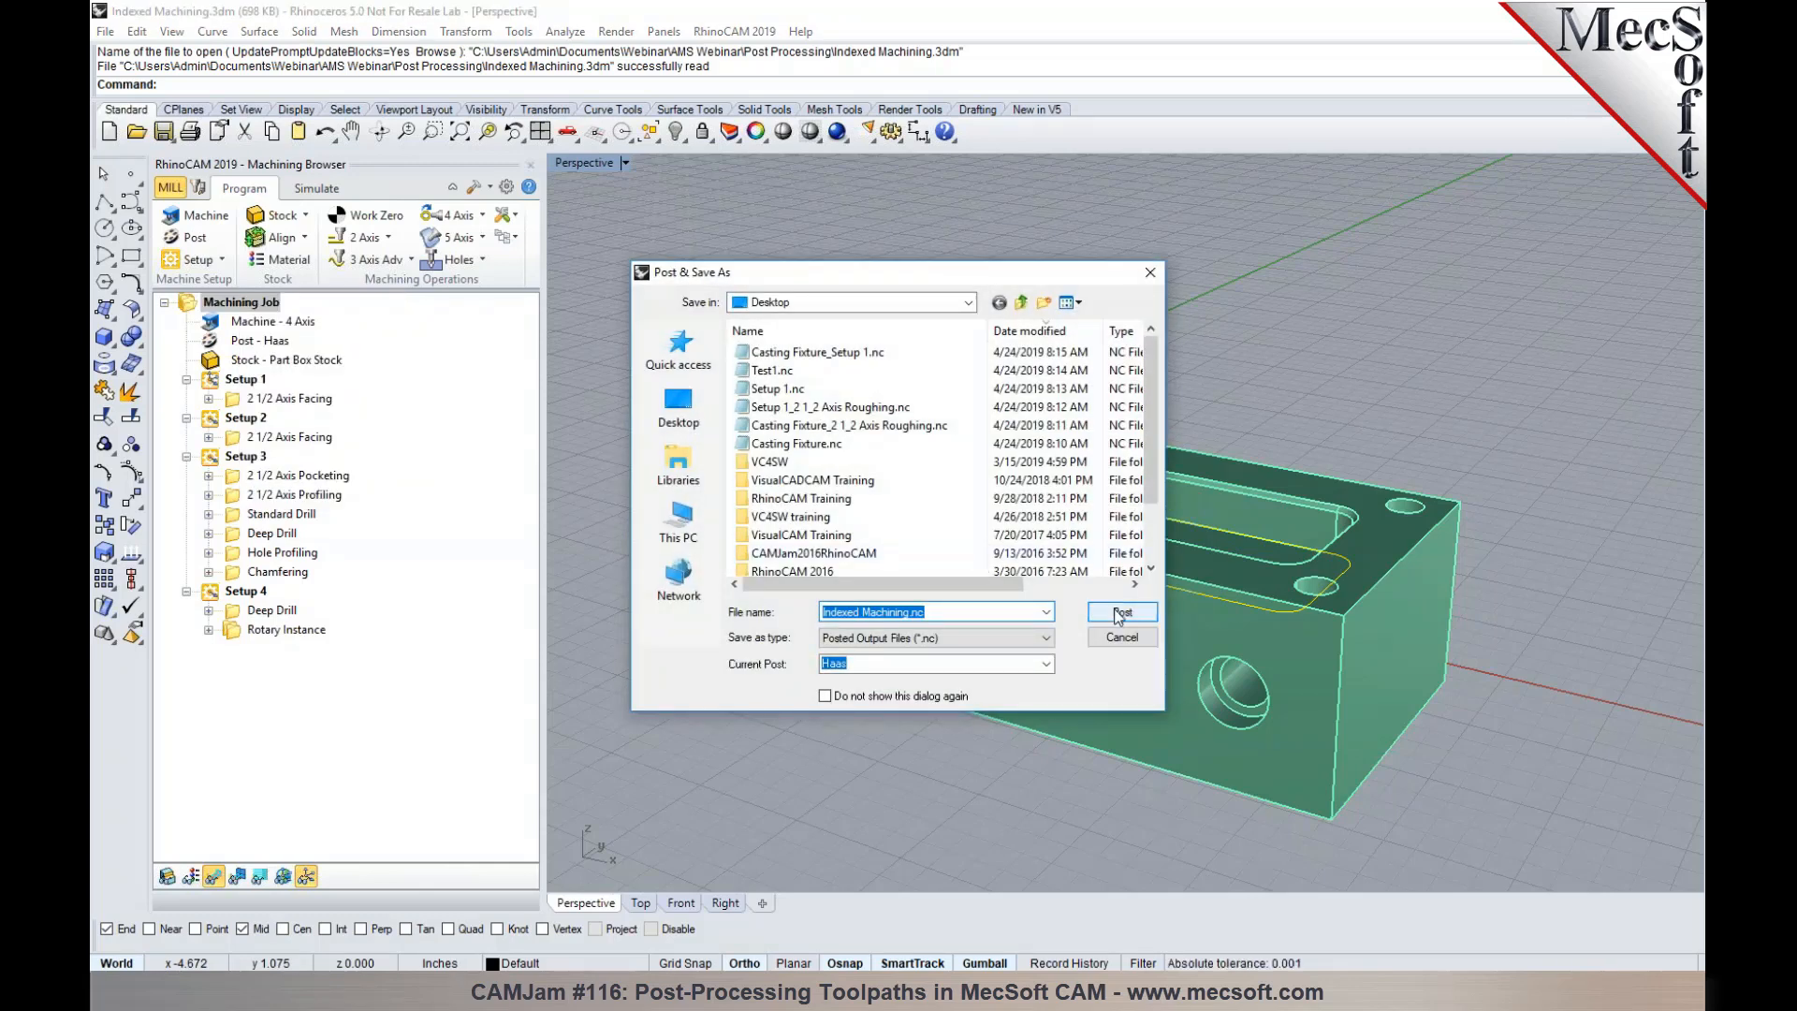
{"action": "left_click", "coordinate": [1120, 613]}
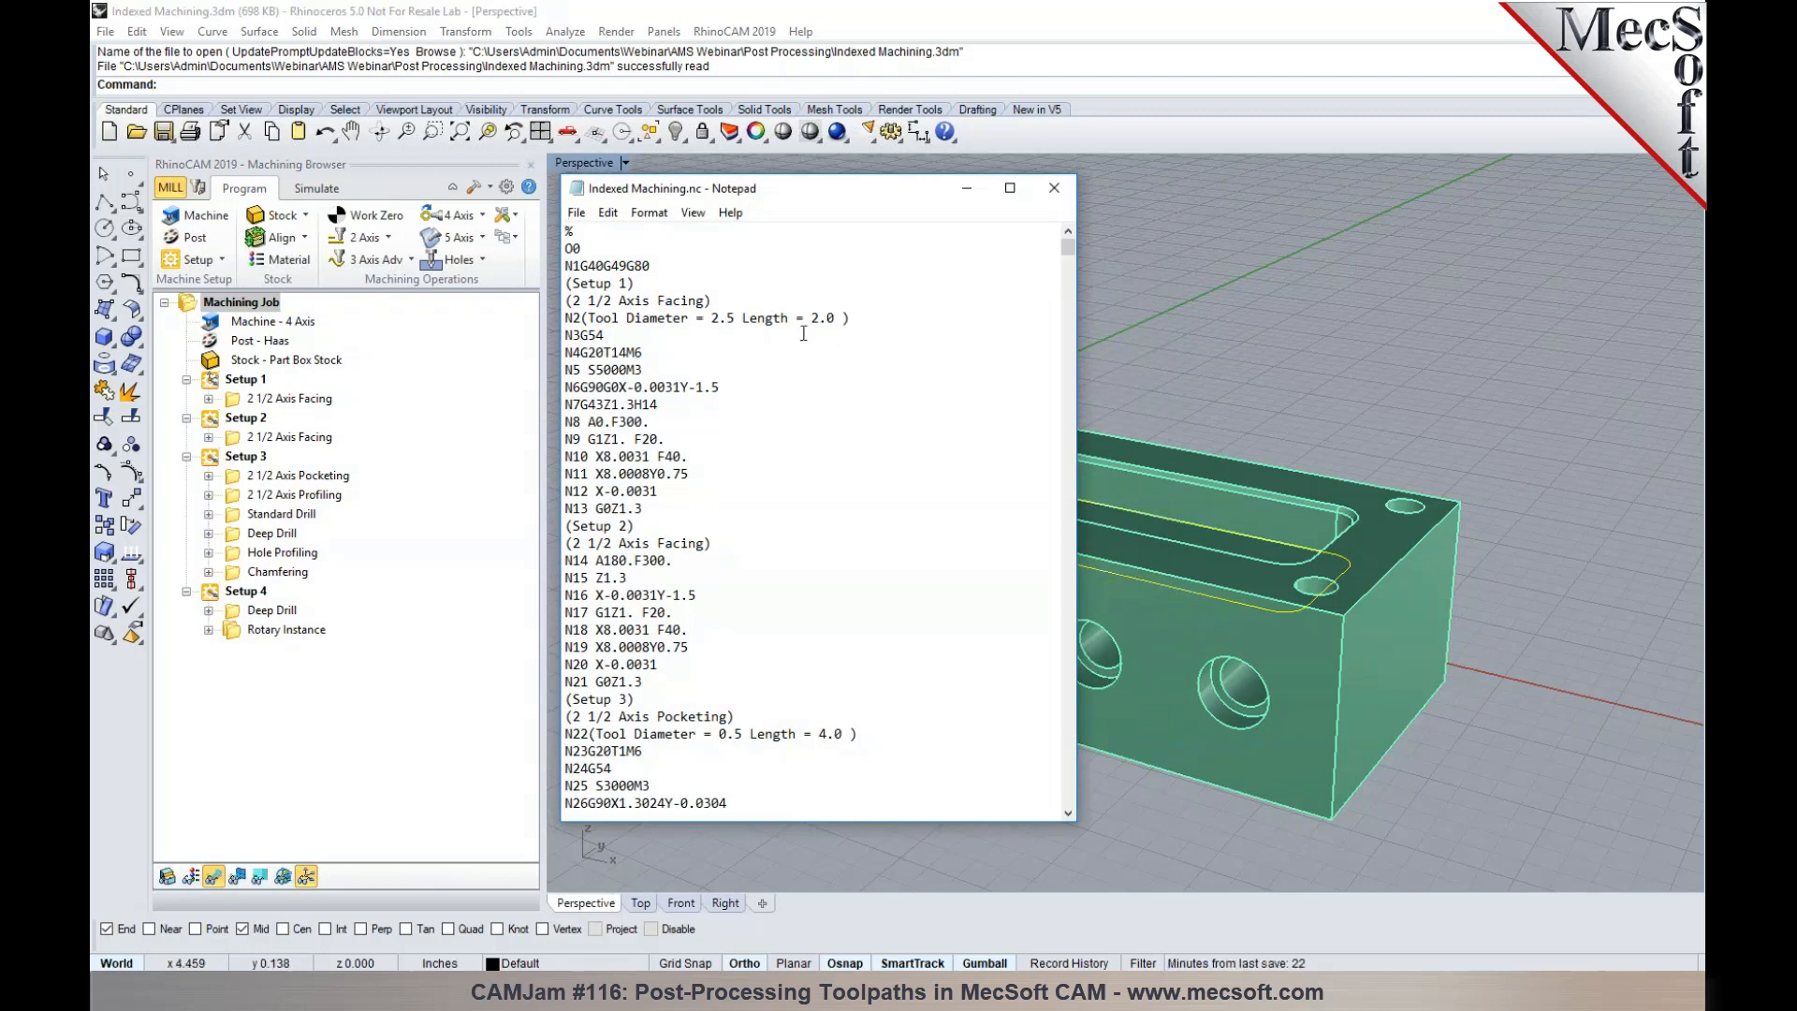
- Examine the A-axis rotation lines and the setup sections in the posted Indexed Machining.nc code, and close the file
{"action": "left_click_drag", "start_coordinate": [650, 422], "coordinate": [571, 422]}
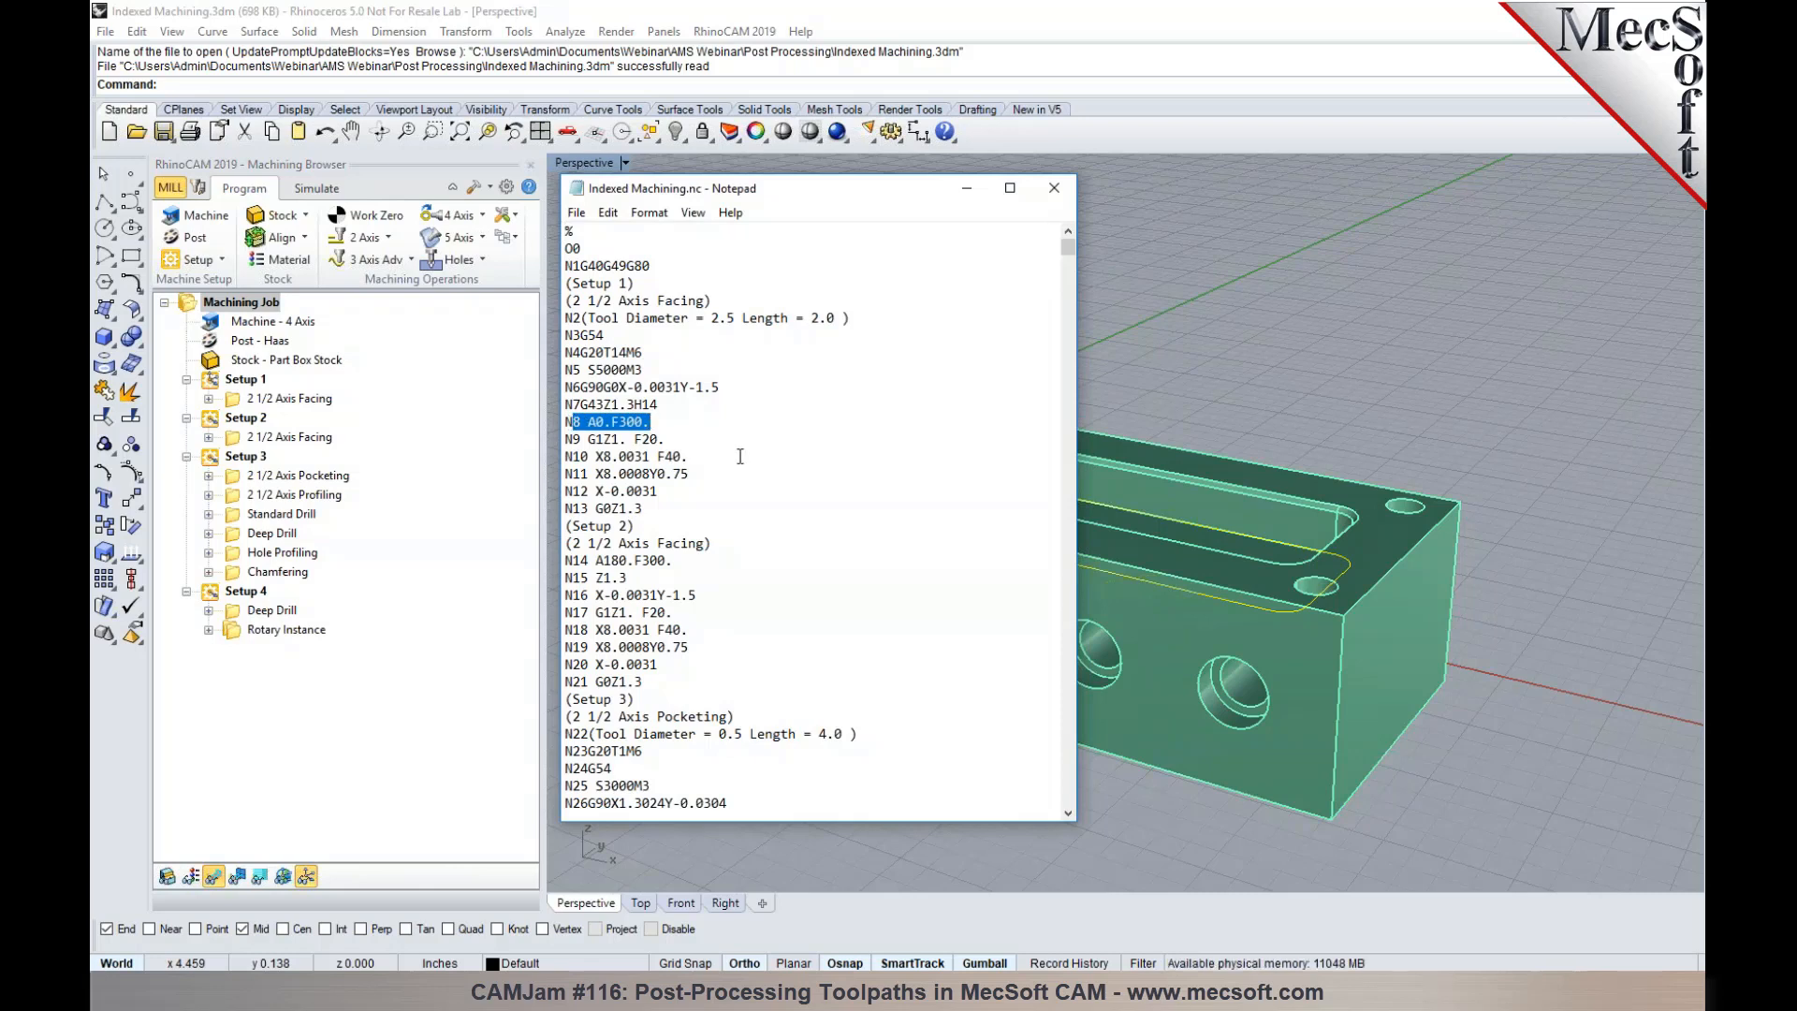
{"action": "scroll", "coordinate": [741, 456], "scroll_direction": "down", "scroll_amount": 6}
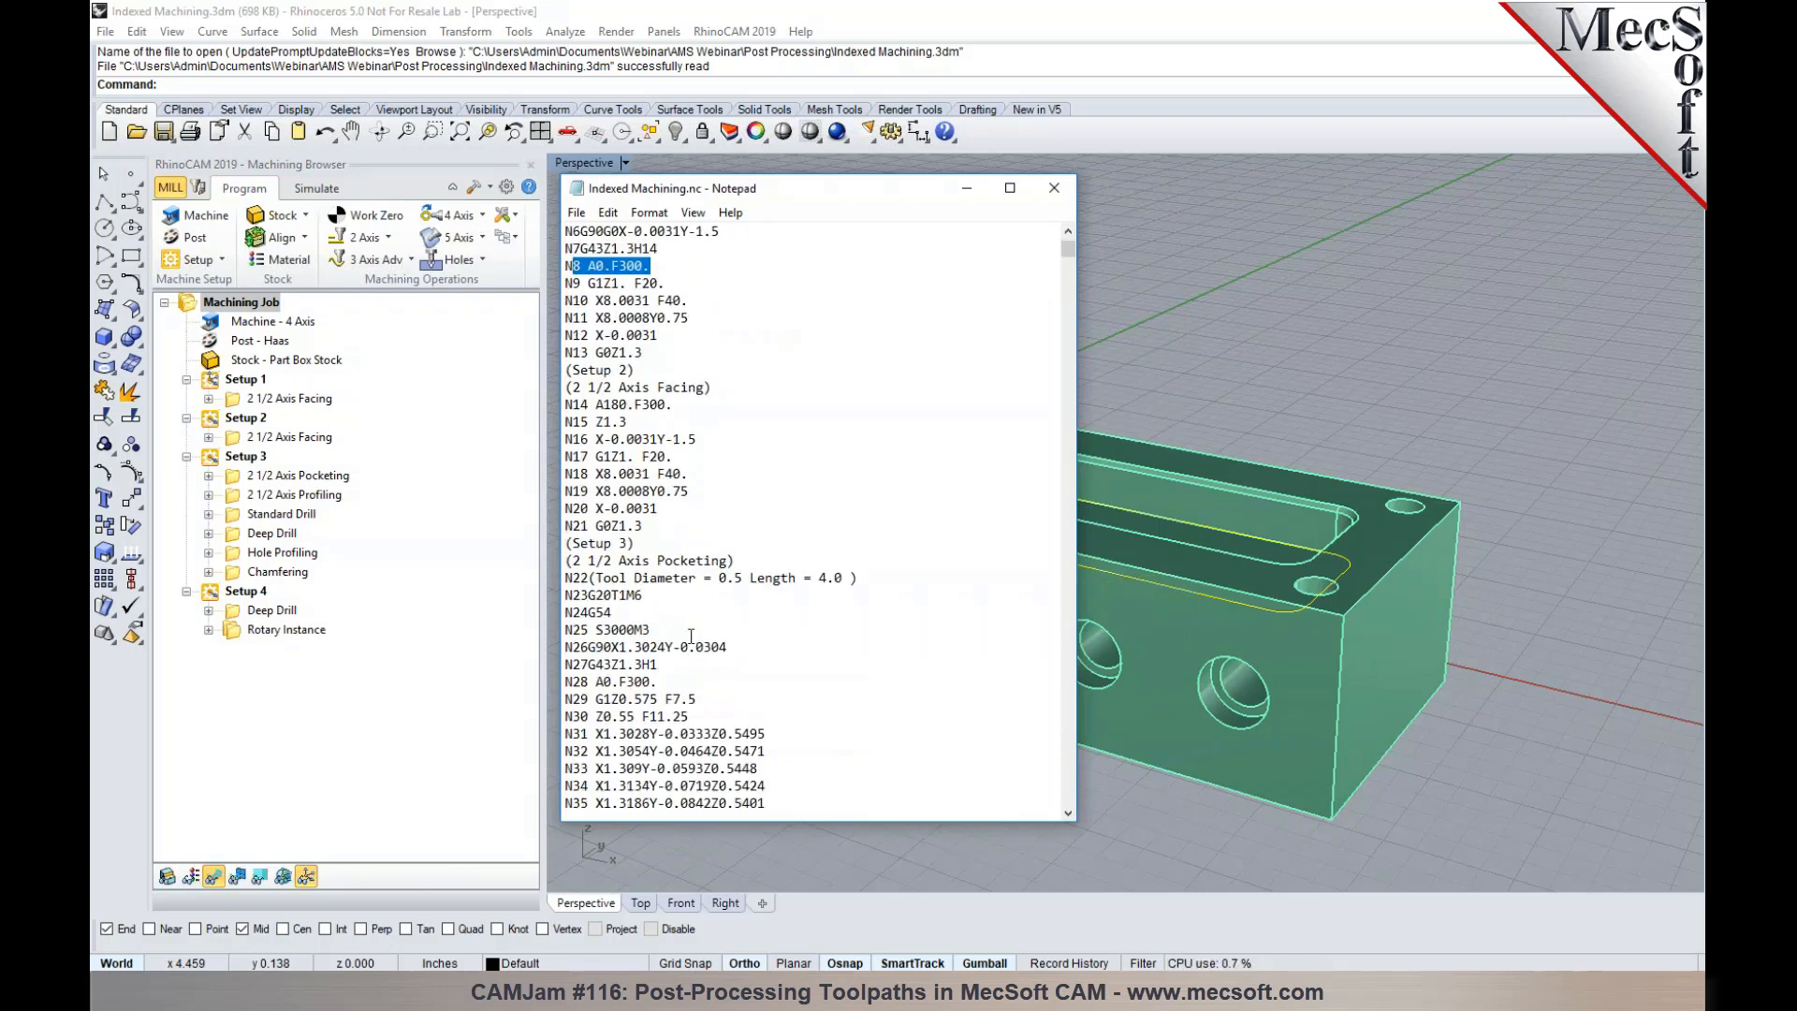
{"action": "scroll", "coordinate": [756, 607], "scroll_direction": "down", "scroll_amount": 9}
{"action": "scroll", "coordinate": [756, 607], "scroll_direction": "down", "scroll_amount": 12}
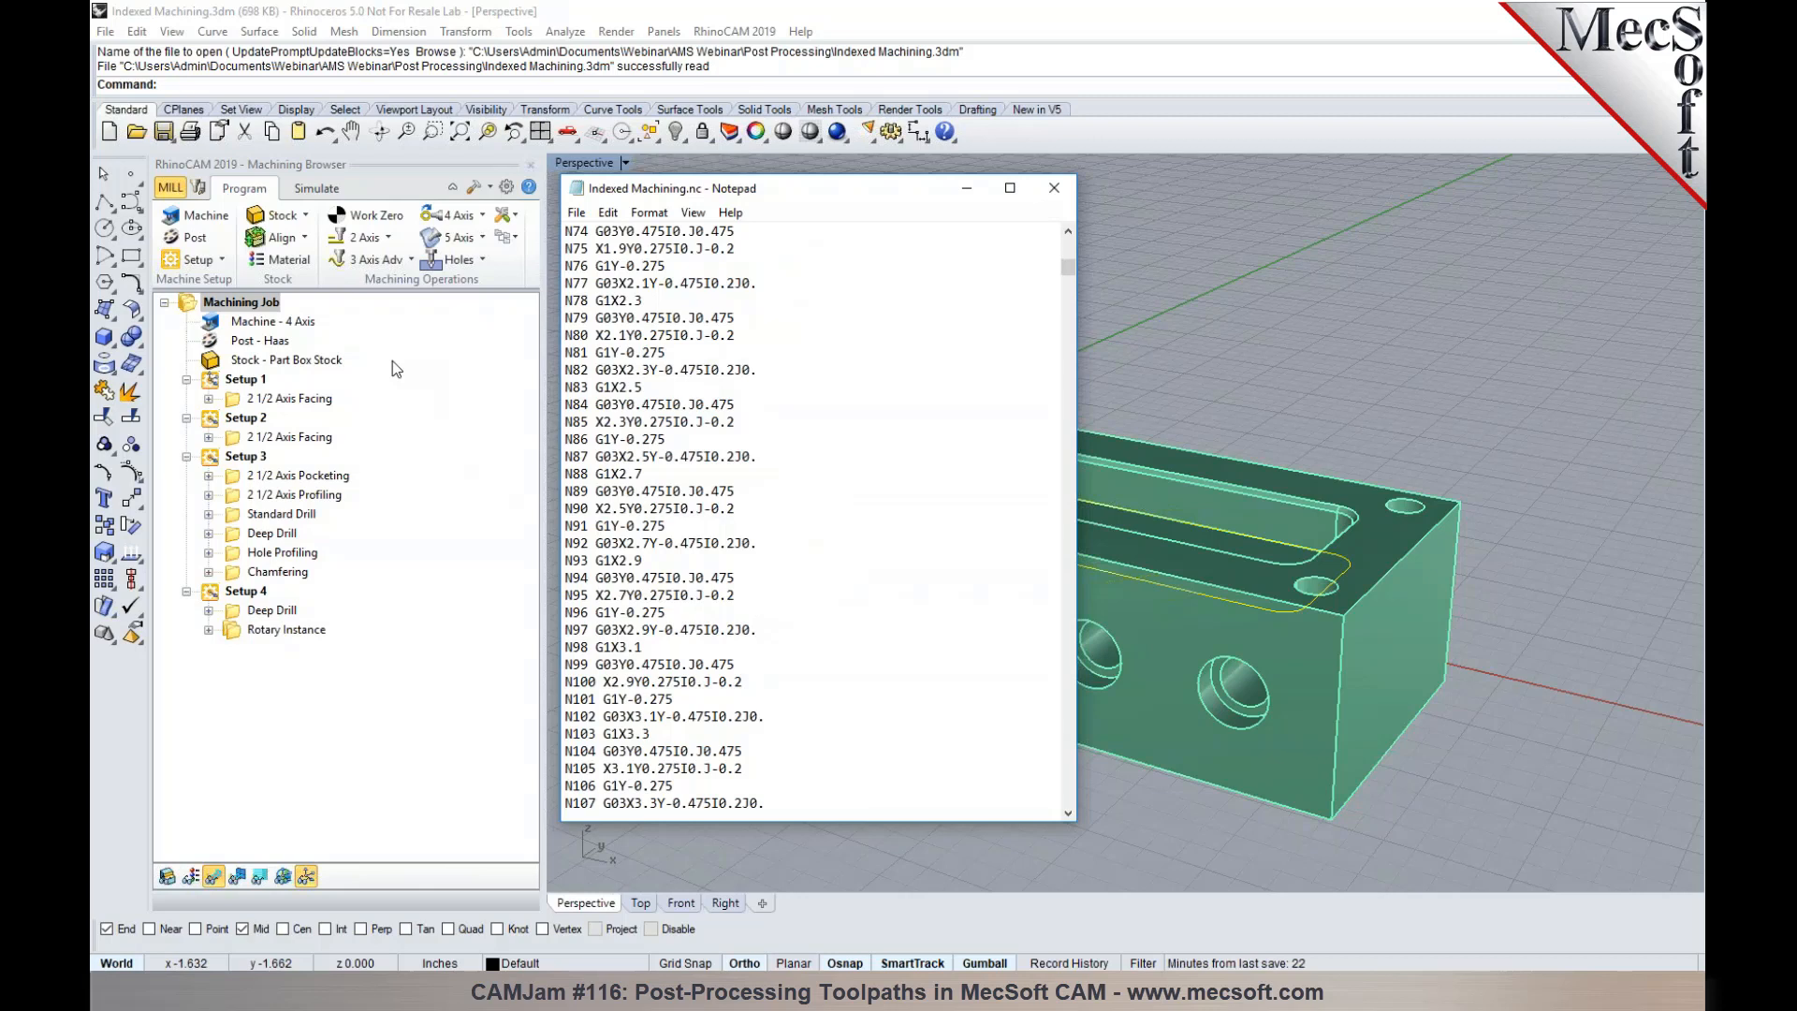
{"action": "left_click", "coordinate": [1055, 189]}
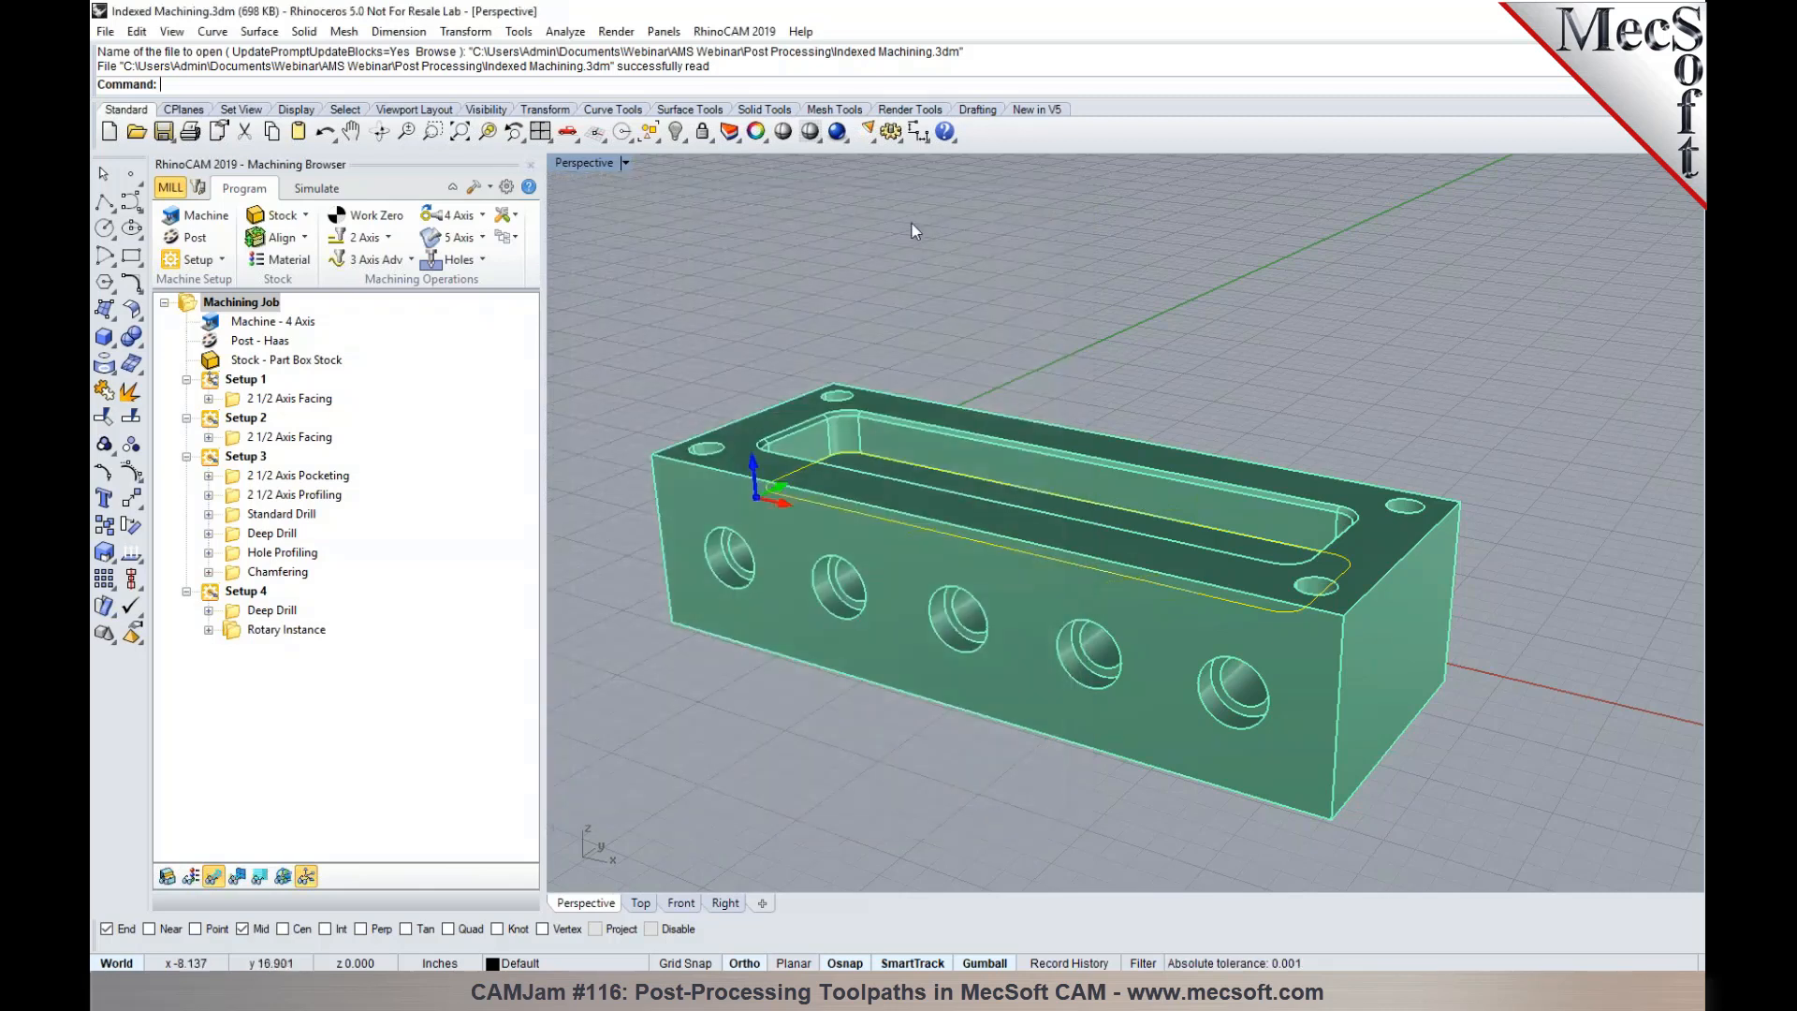
{"action": "right_click", "coordinate": [220, 307]}
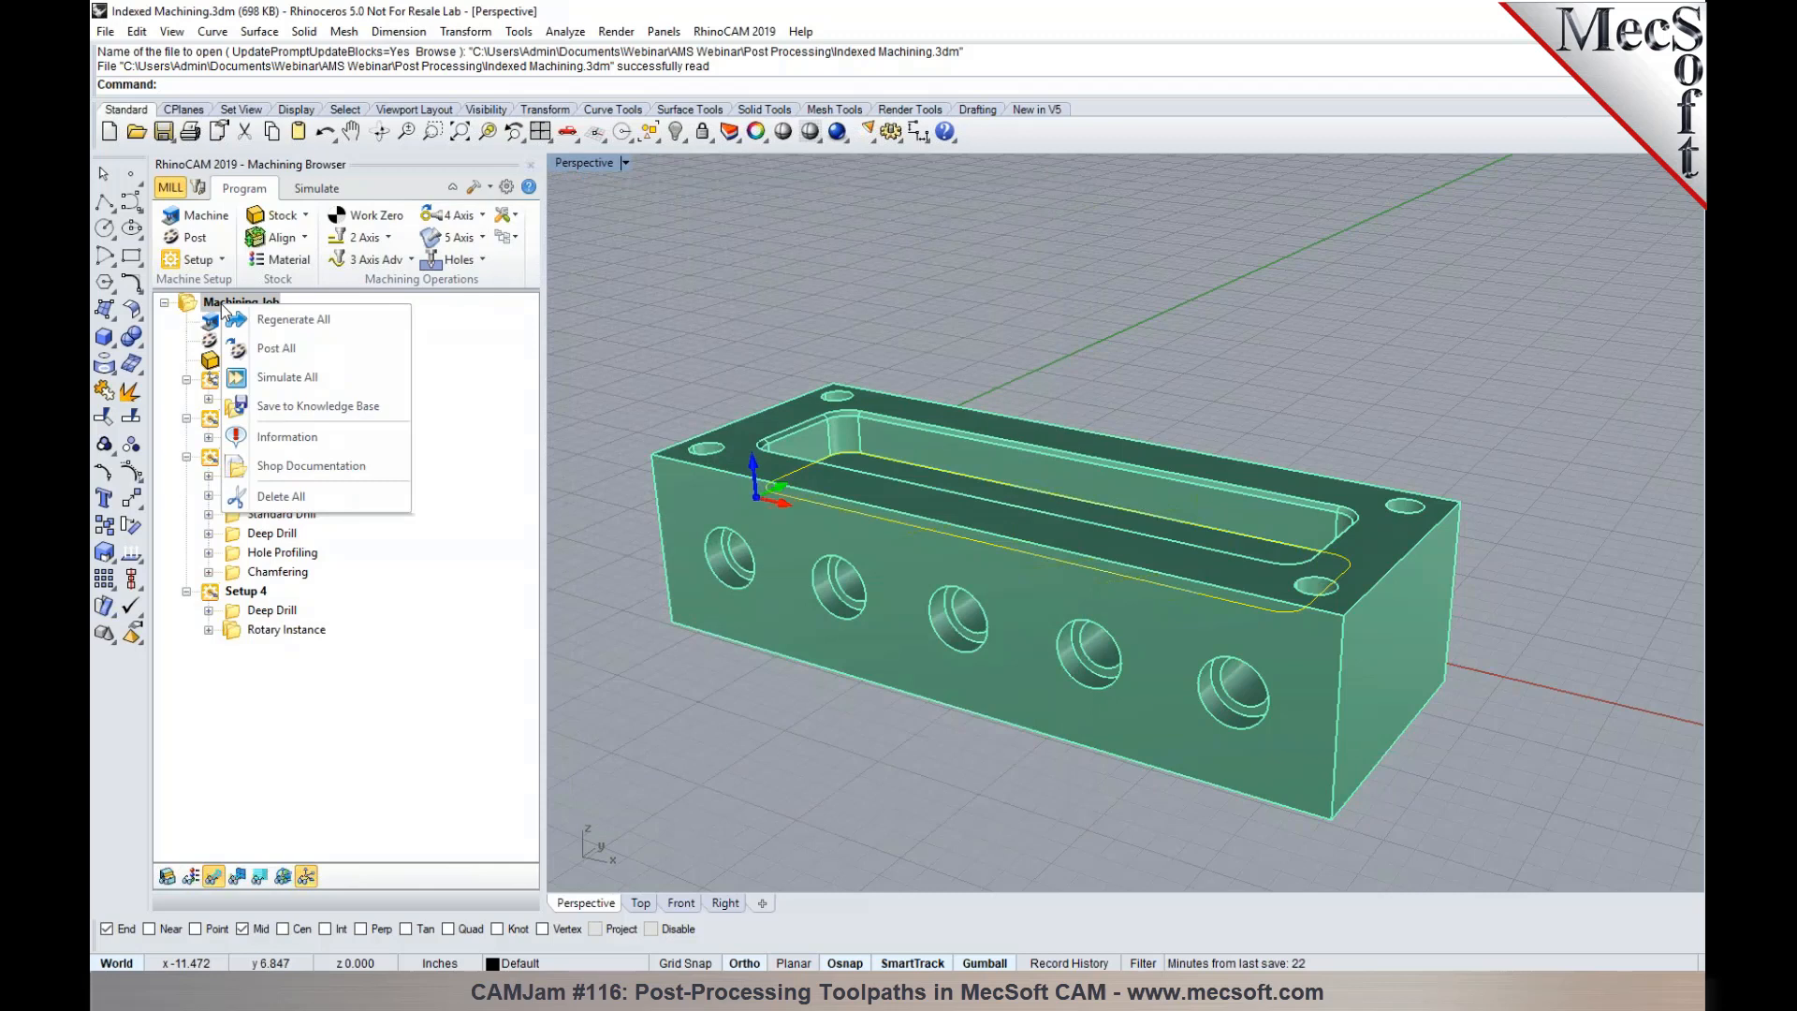
{"action": "left_click", "coordinate": [255, 346]}
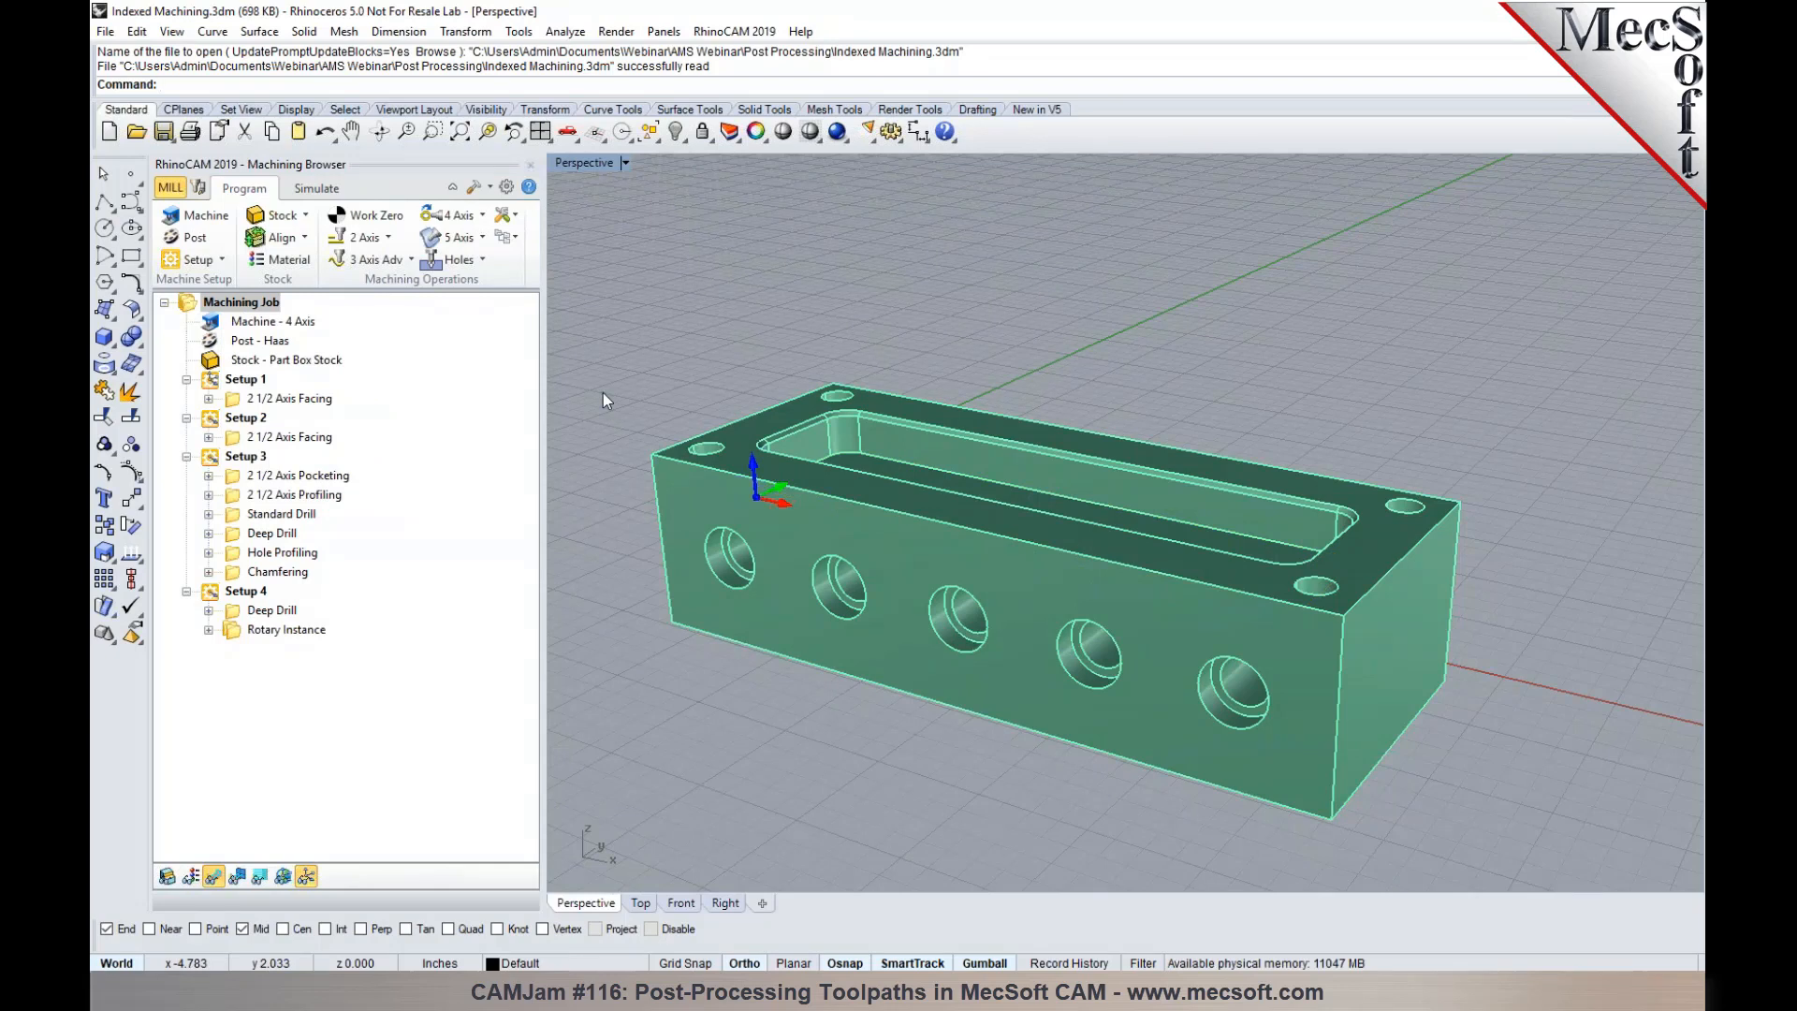
{"action": "left_click", "coordinate": [214, 382]}
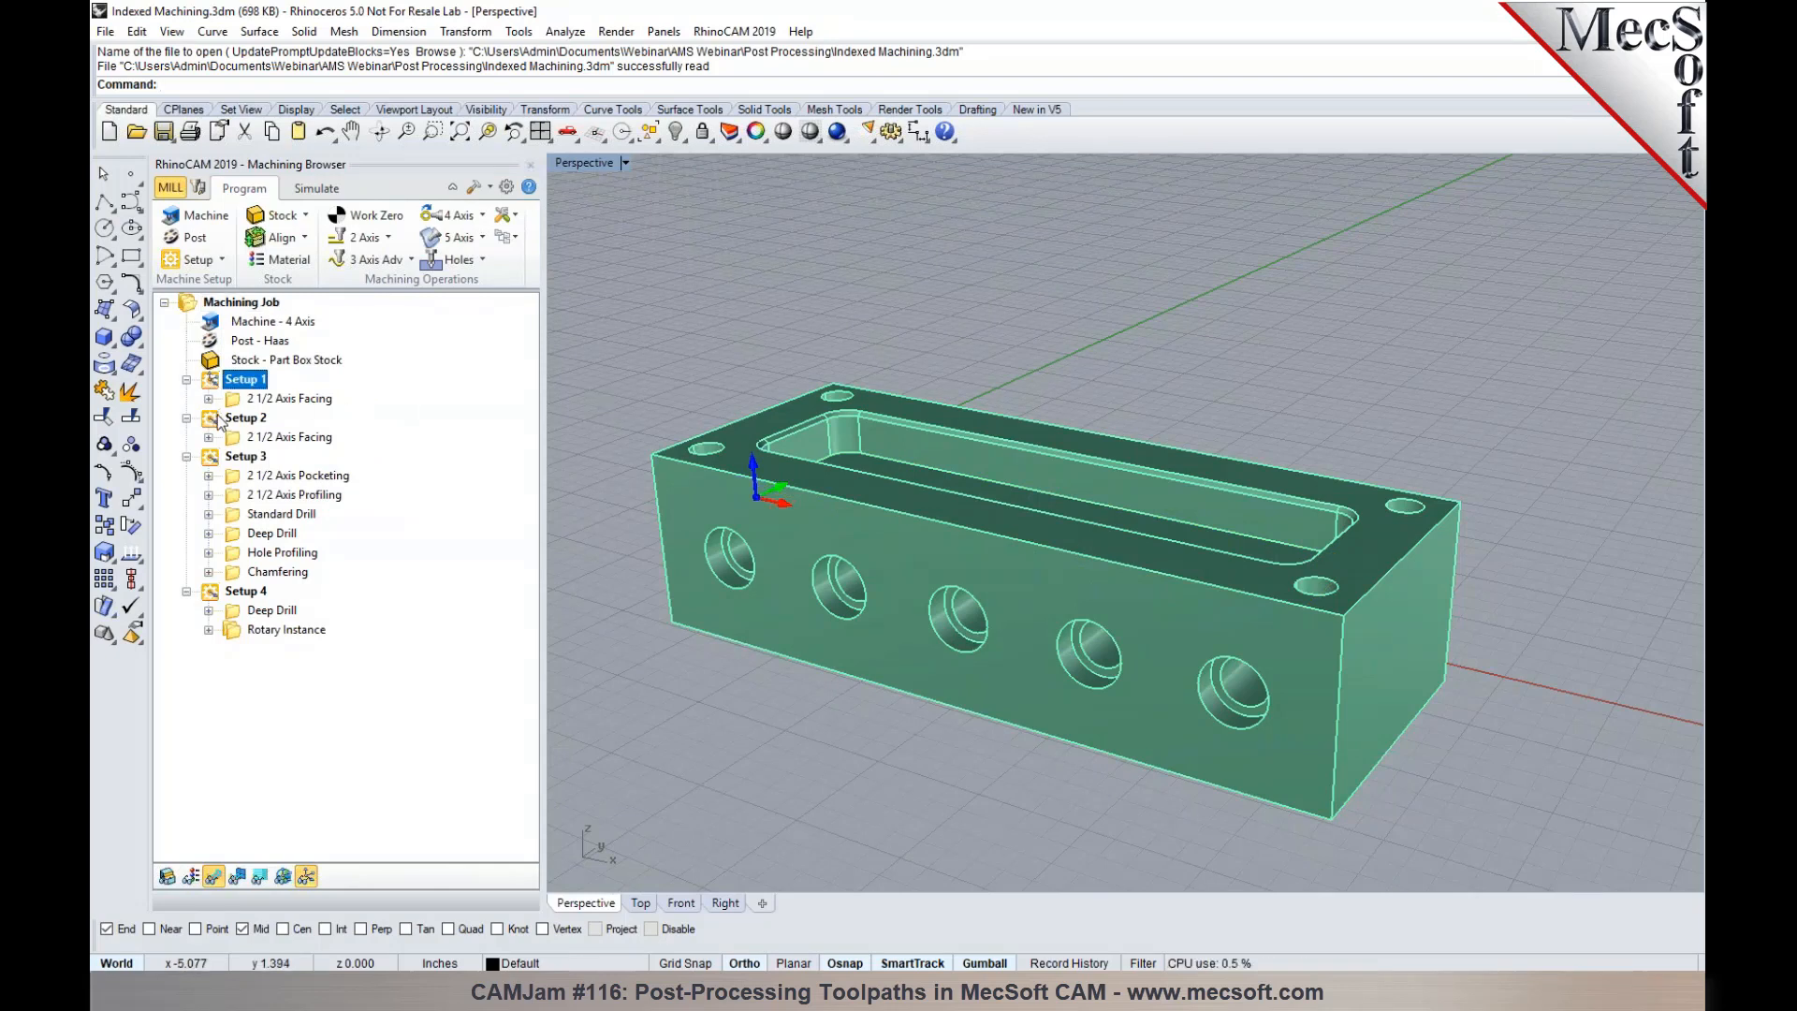
{"action": "left_click", "coordinate": [218, 421], "text": "ctrl"}
{"action": "left_click", "coordinate": [214, 462], "text": "ctrl"}
{"action": "right_click", "coordinate": [214, 460]}
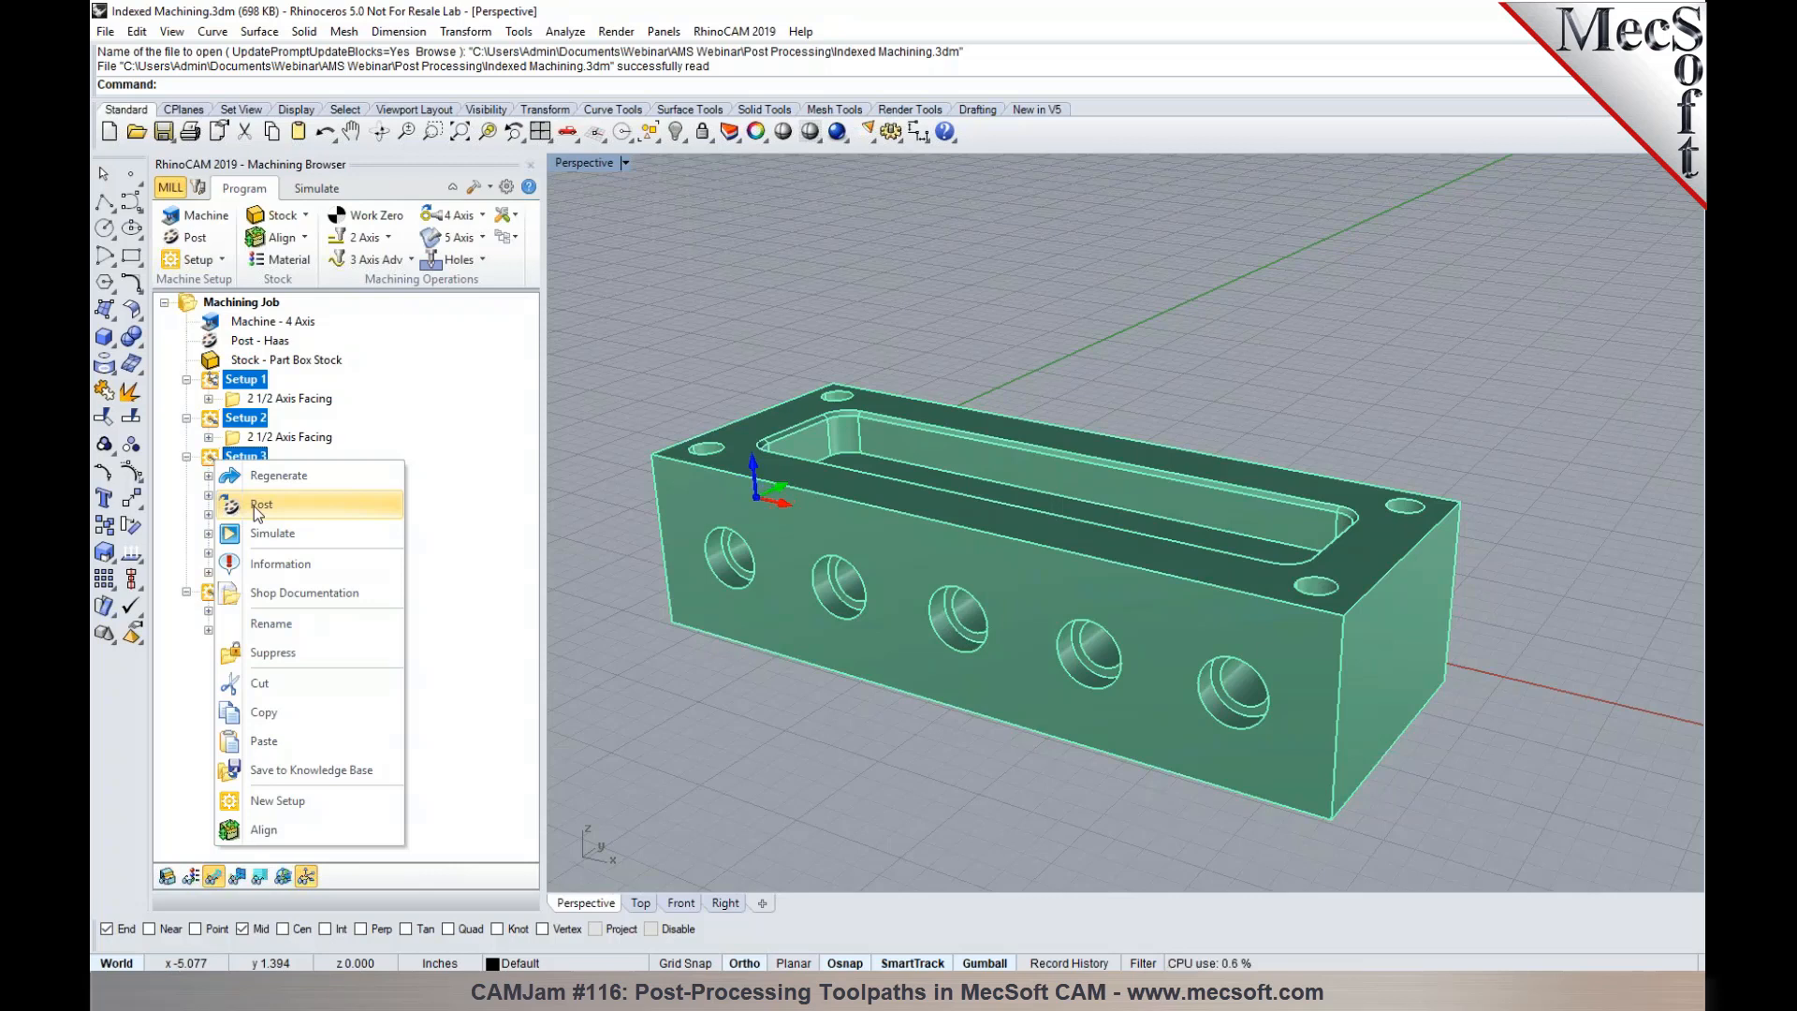
{"action": "left_click", "coordinate": [254, 505]}
{"action": "left_click", "coordinate": [241, 301]}
{"action": "right_click", "coordinate": [241, 302]}
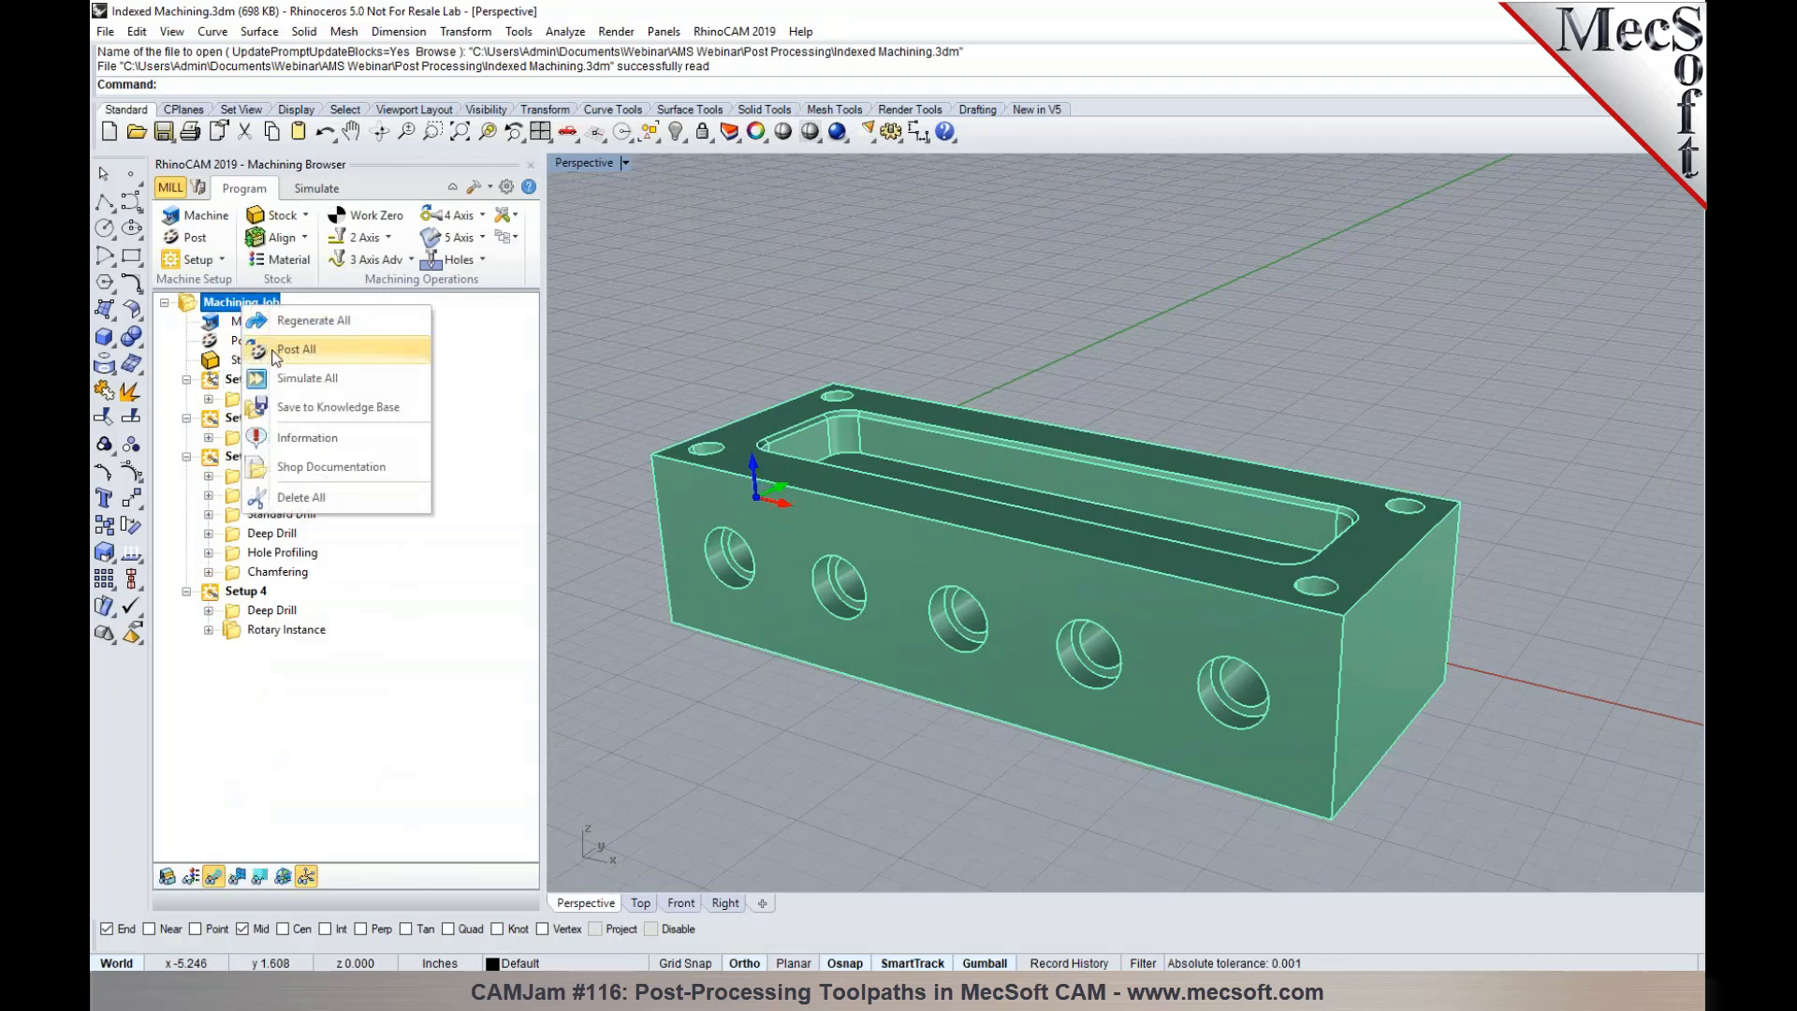
{"action": "left_click", "coordinate": [765, 340]}
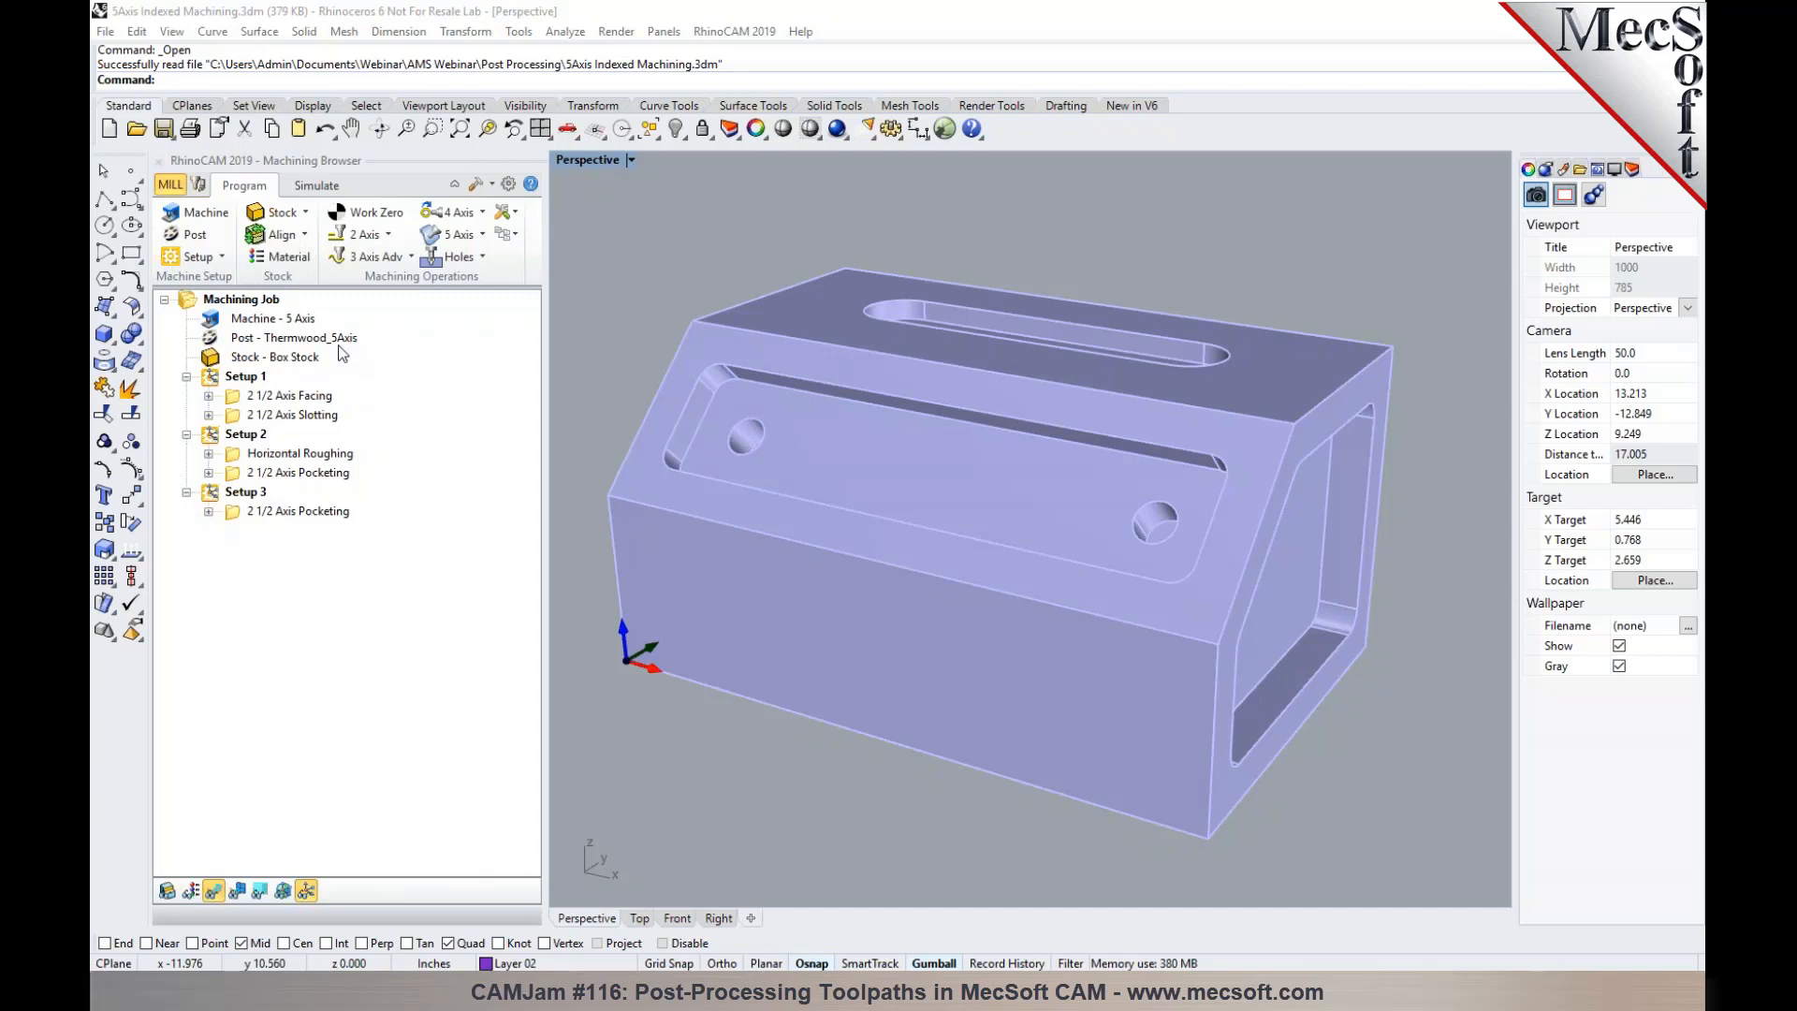
- Examine the 5-axis job's Setup 1 slotting, Setup 2 Horizontal Roughing and Setup 3 2 1/2 Axis Pocketing toolpaths
{"action": "left_click", "coordinate": [248, 377]}
{"action": "left_click", "coordinate": [254, 414]}
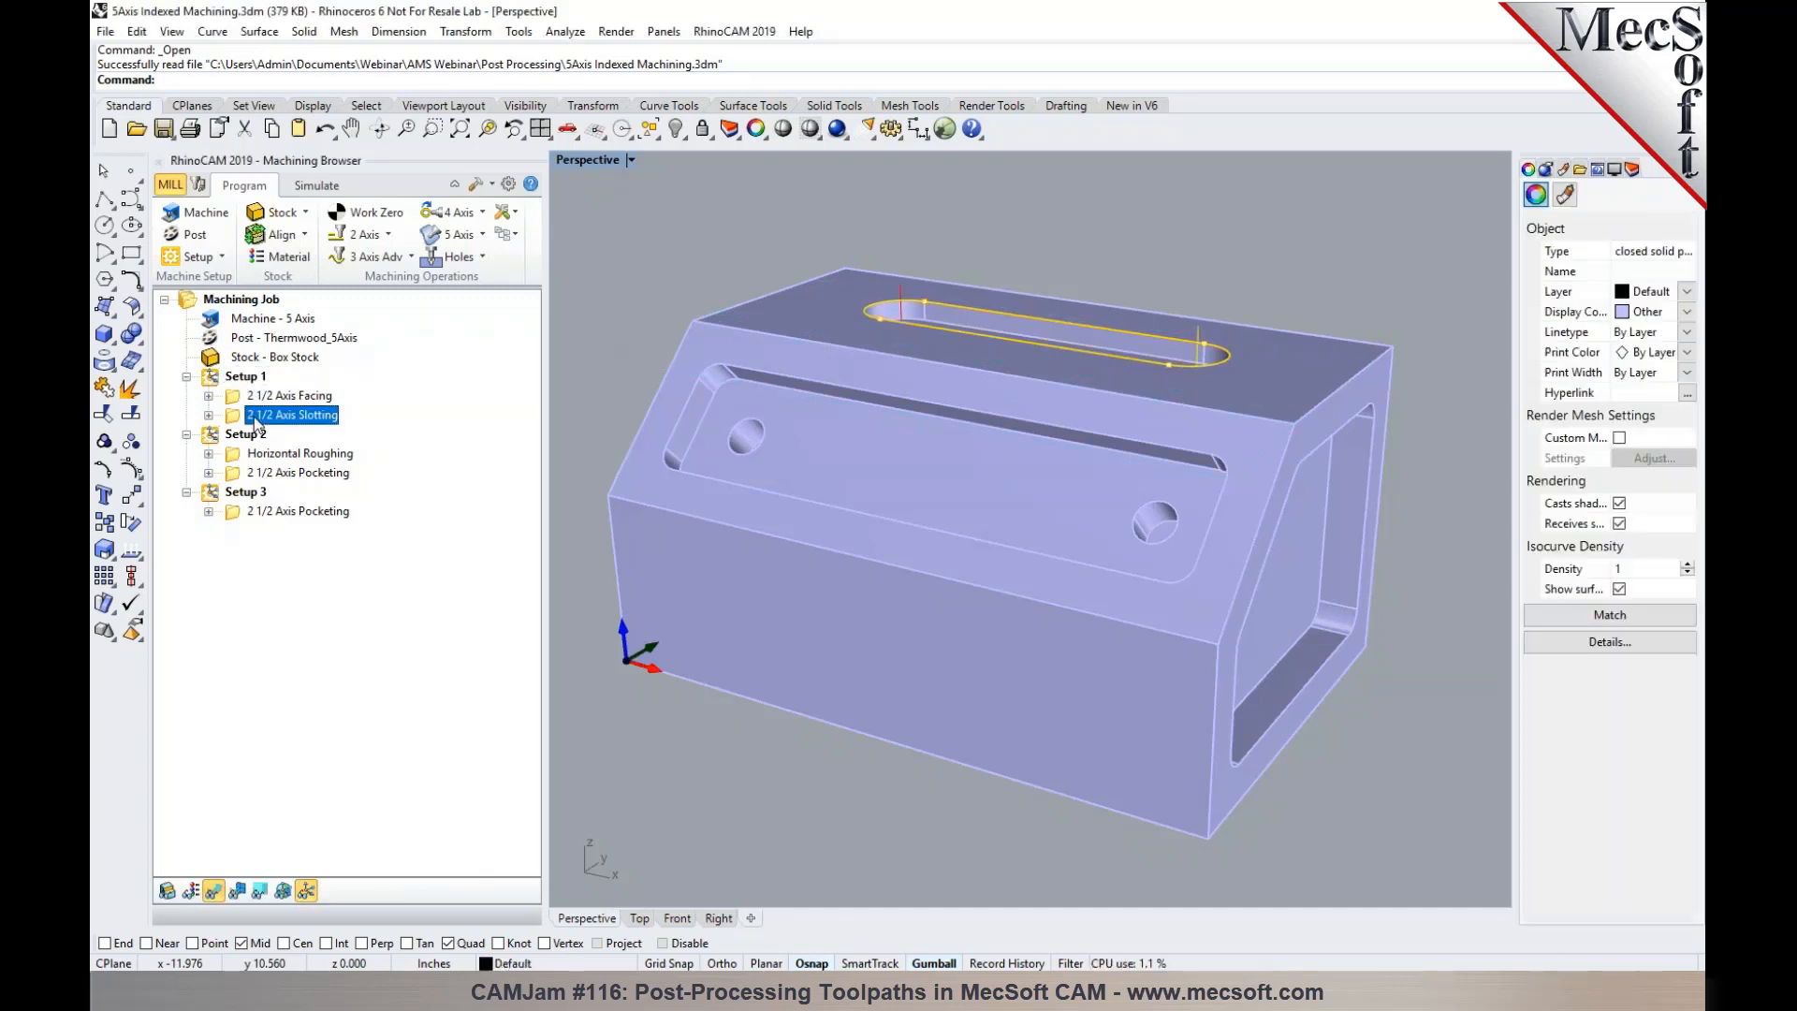
{"action": "left_click", "coordinate": [334, 456]}
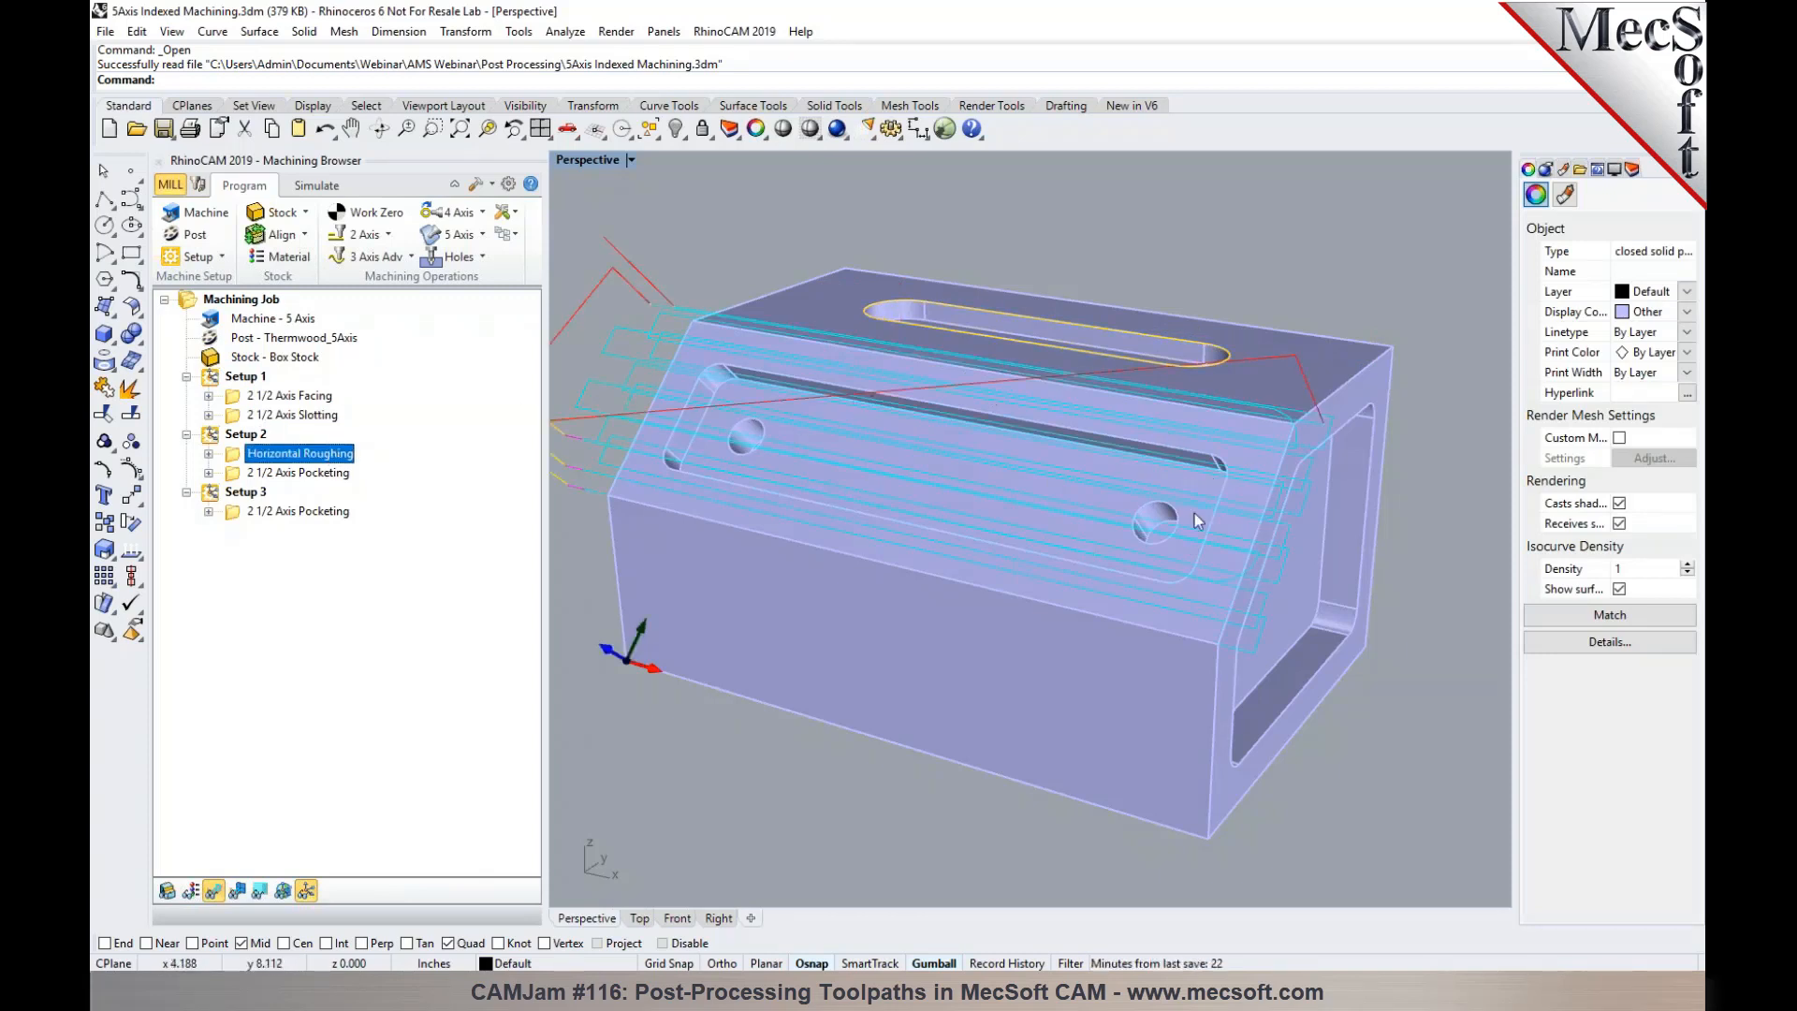
{"action": "left_click", "coordinate": [259, 513]}
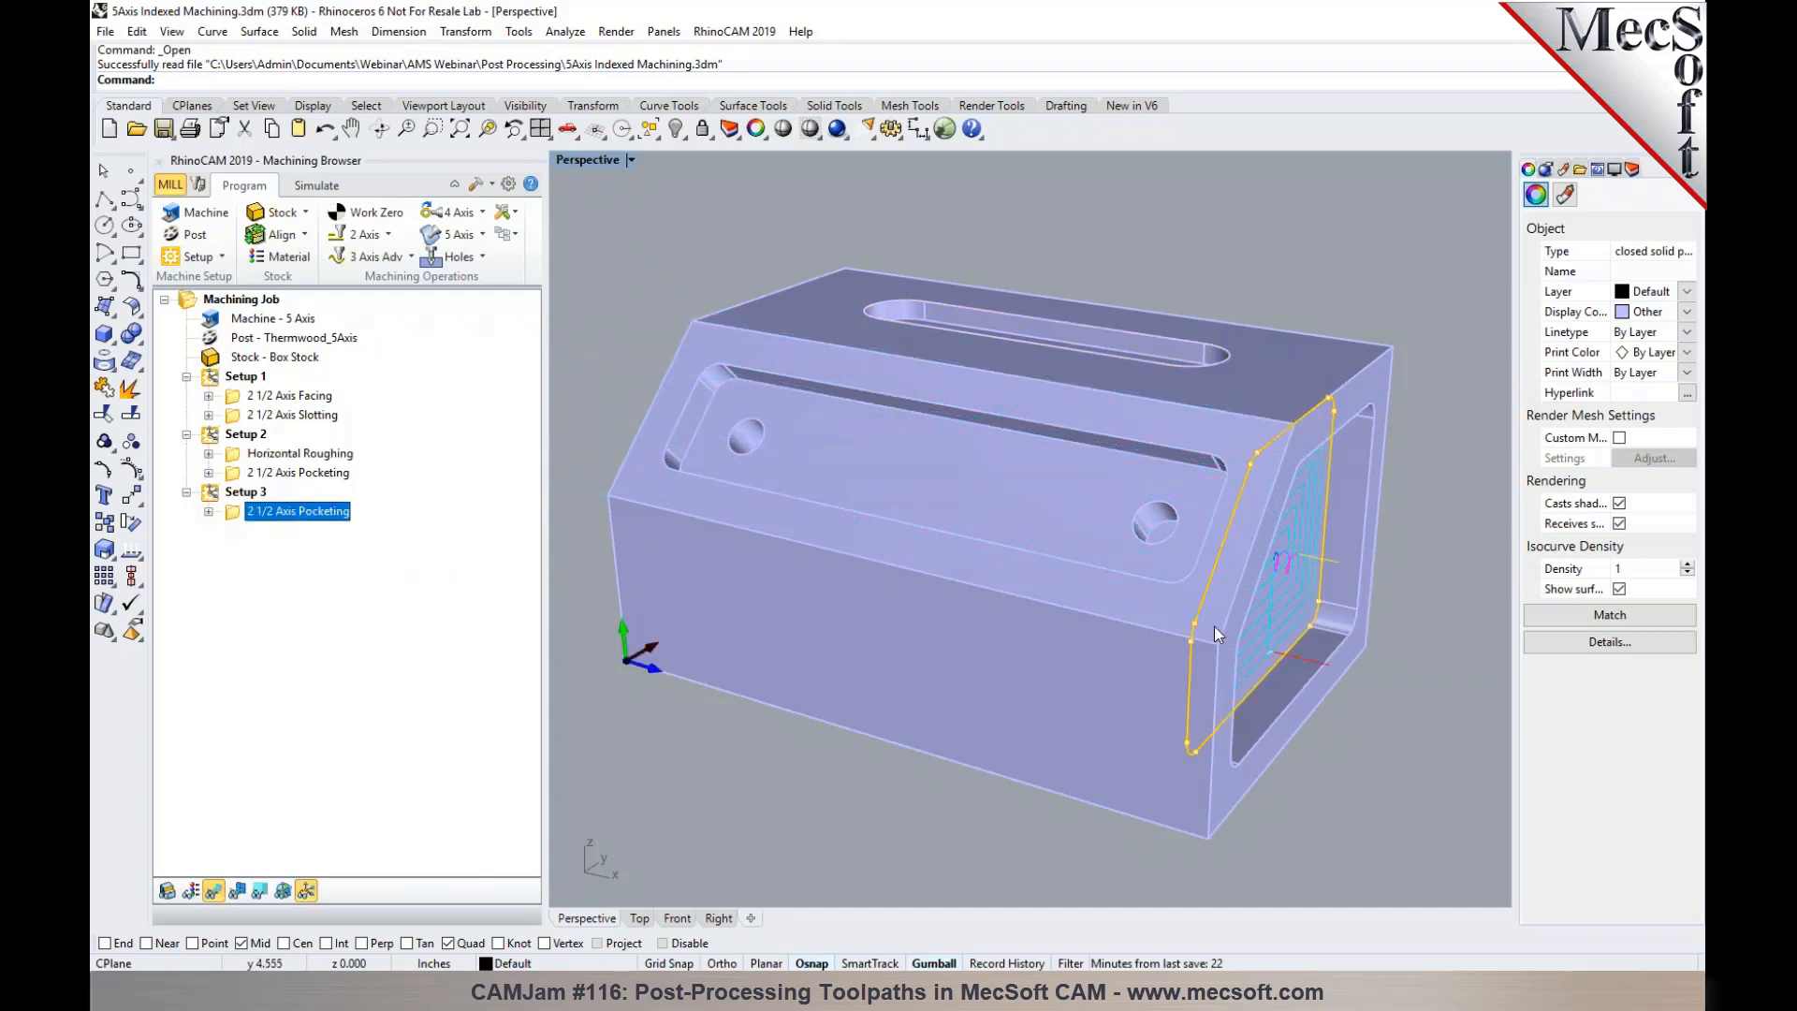
- Post the entire 5-axis job with the Thermwood_5Axis post to the Desktop as 5Axis Indexed Machining.nc
{"action": "right_click", "coordinate": [234, 305]}
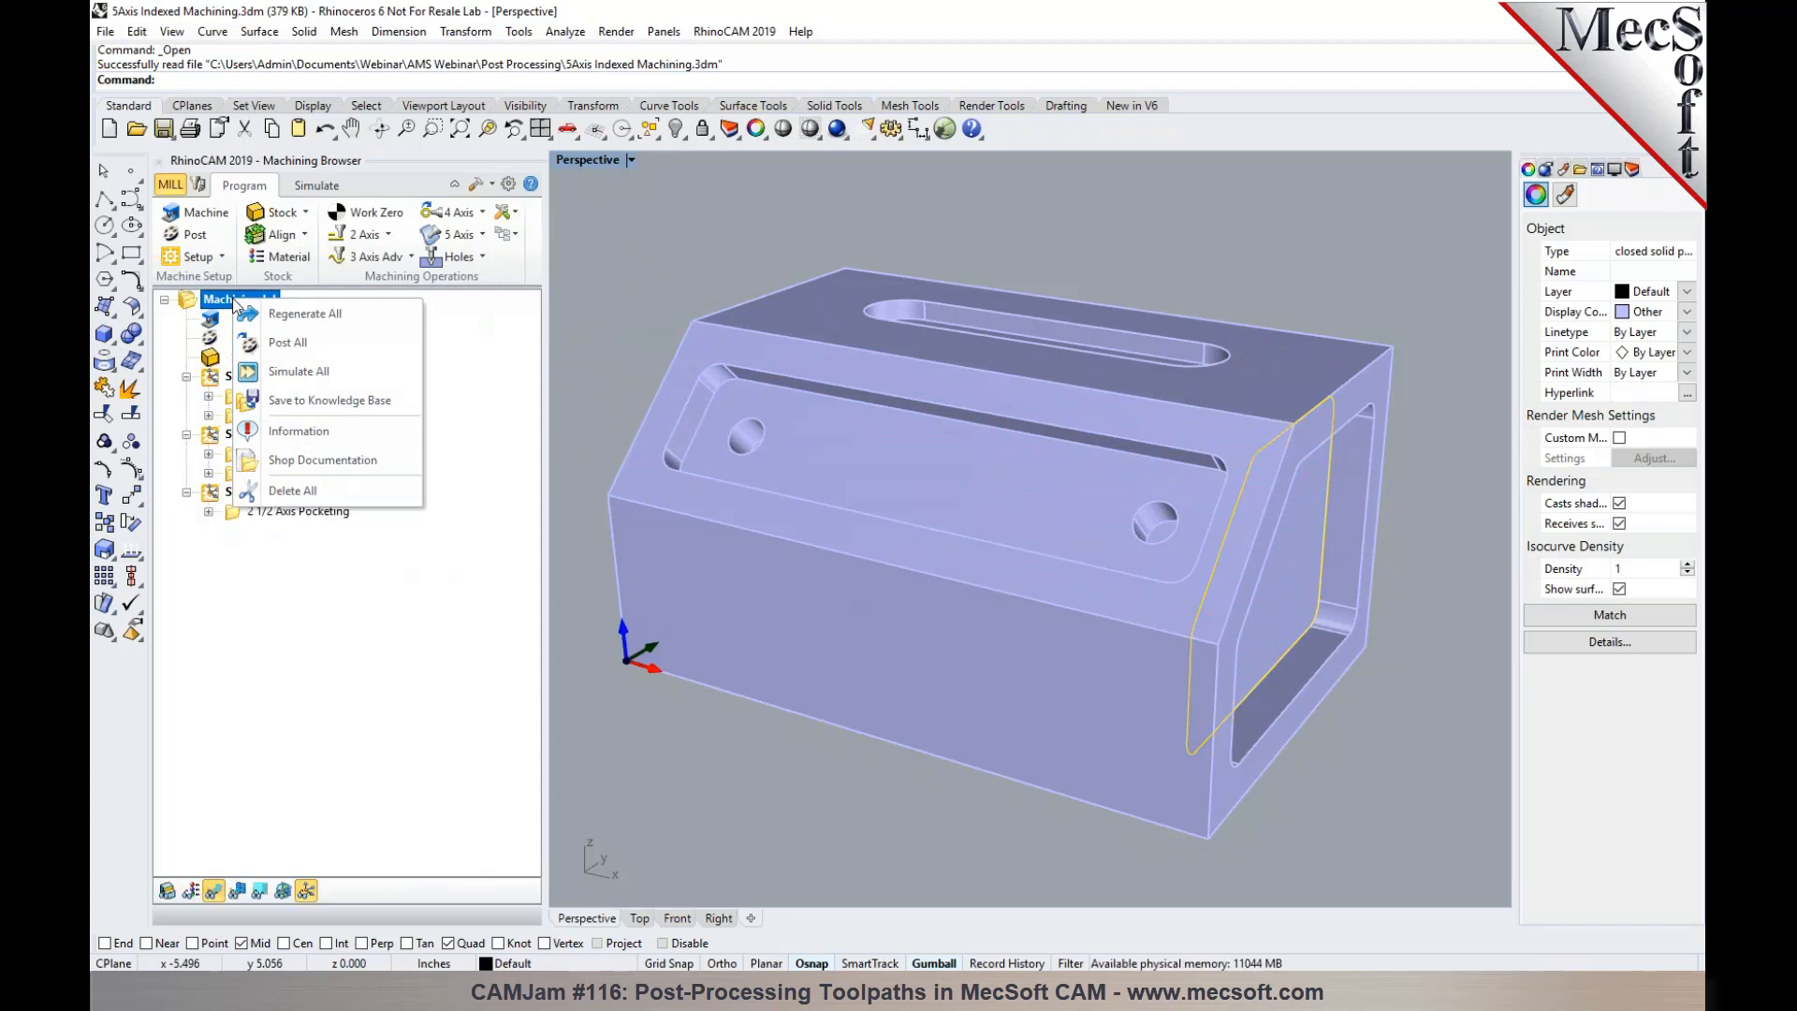
{"action": "left_click", "coordinate": [280, 343]}
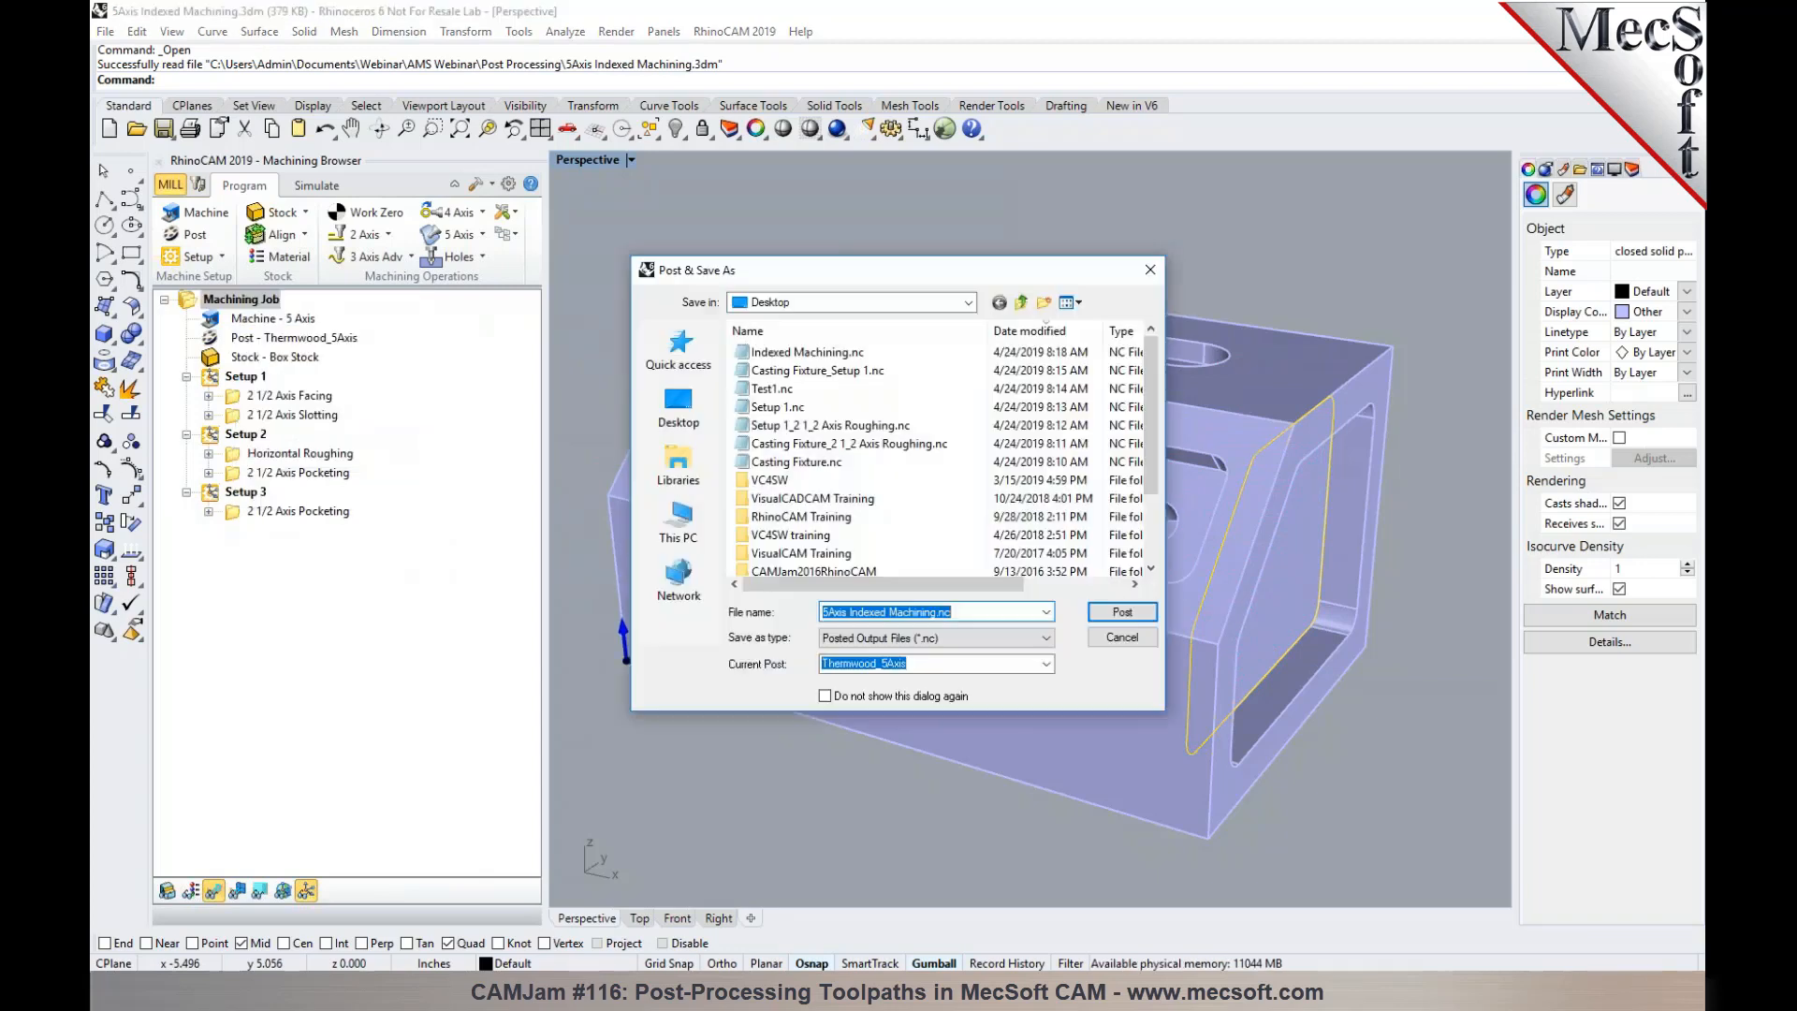
{"action": "left_click", "coordinate": [1122, 611]}
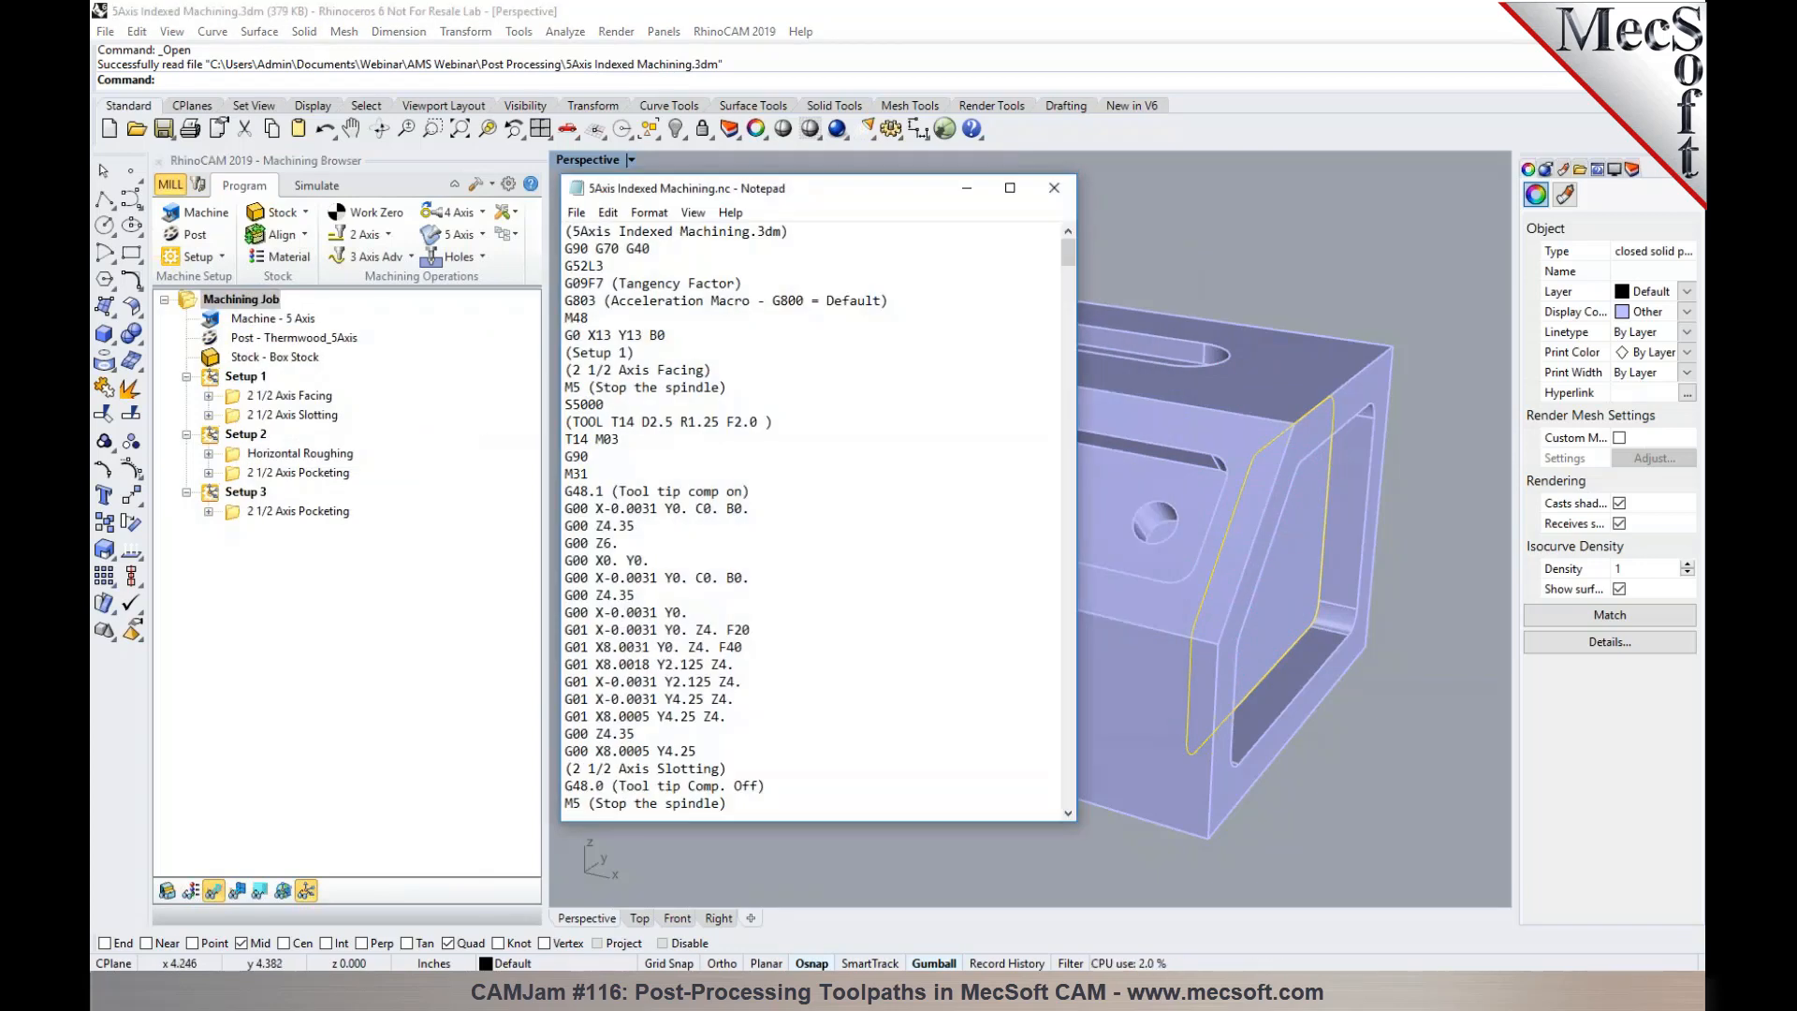
- Examine Setup 1's C and B rotary values in the posted code, find the next "(Setup" and examine Setup 2's rotary values
{"action": "left_click_drag", "start_coordinate": [754, 514], "coordinate": [634, 511]}
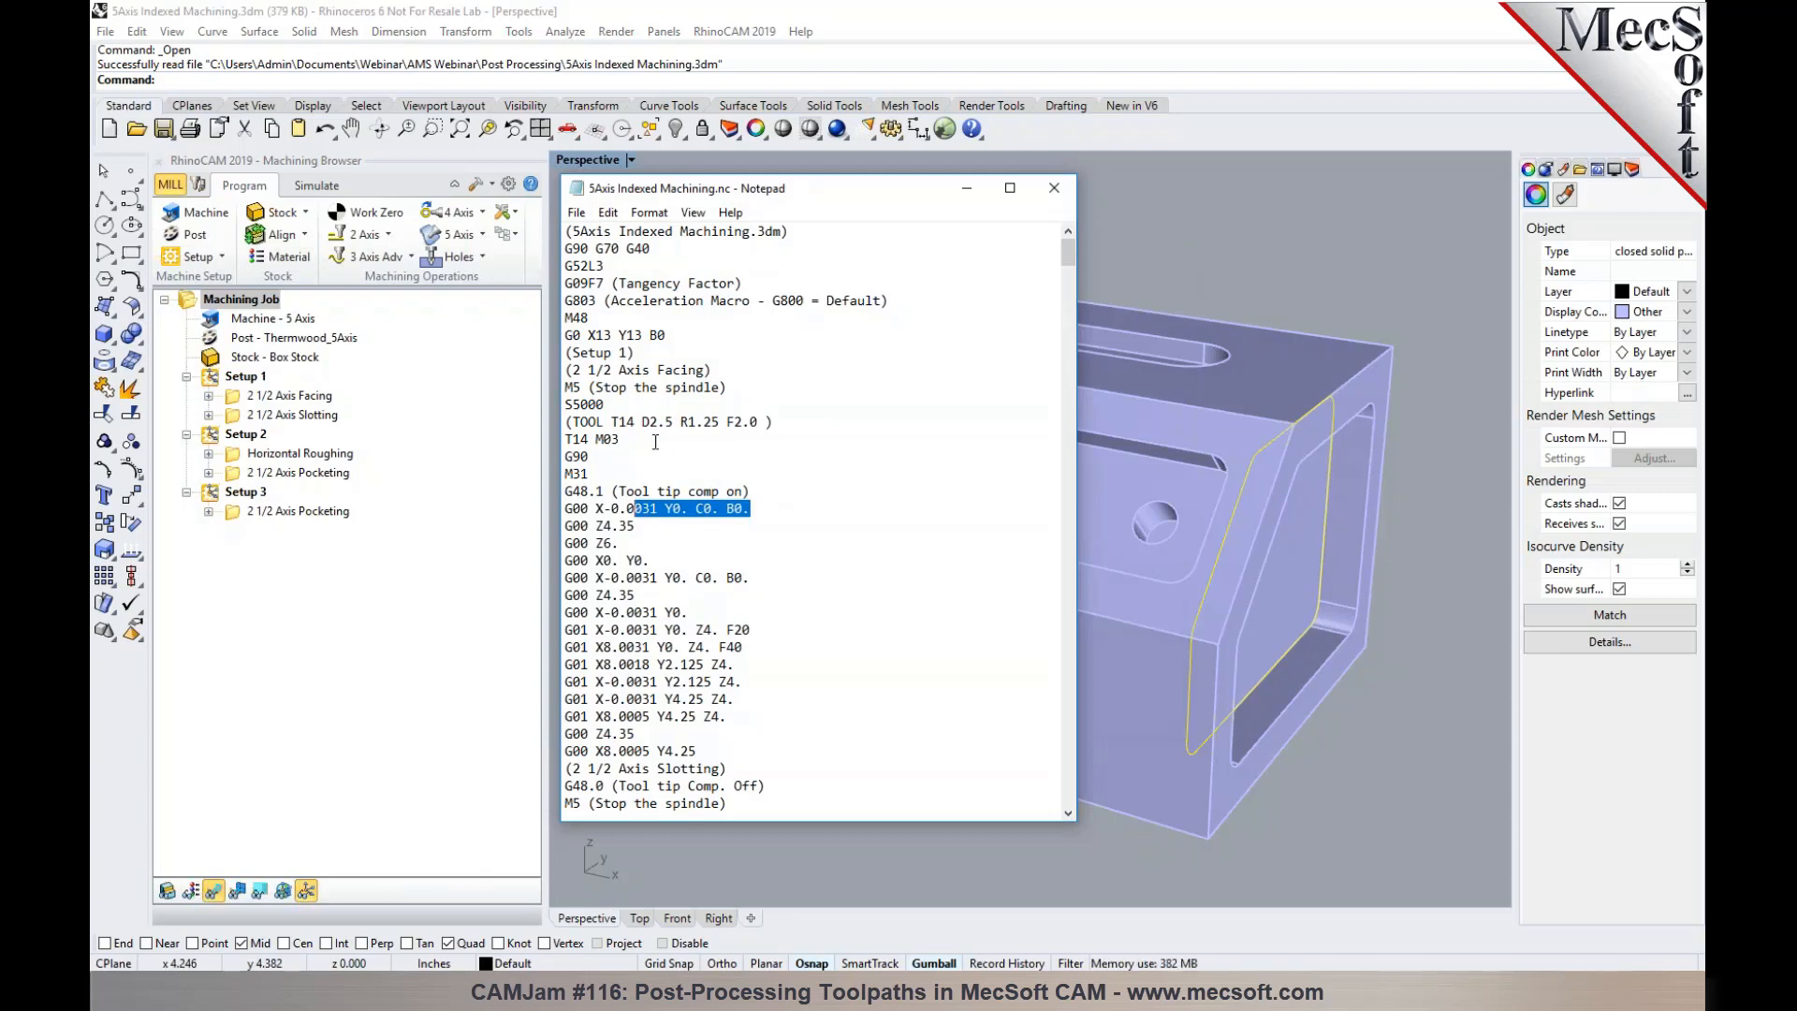
{"action": "left_click_drag", "start_coordinate": [613, 354], "coordinate": [566, 354]}
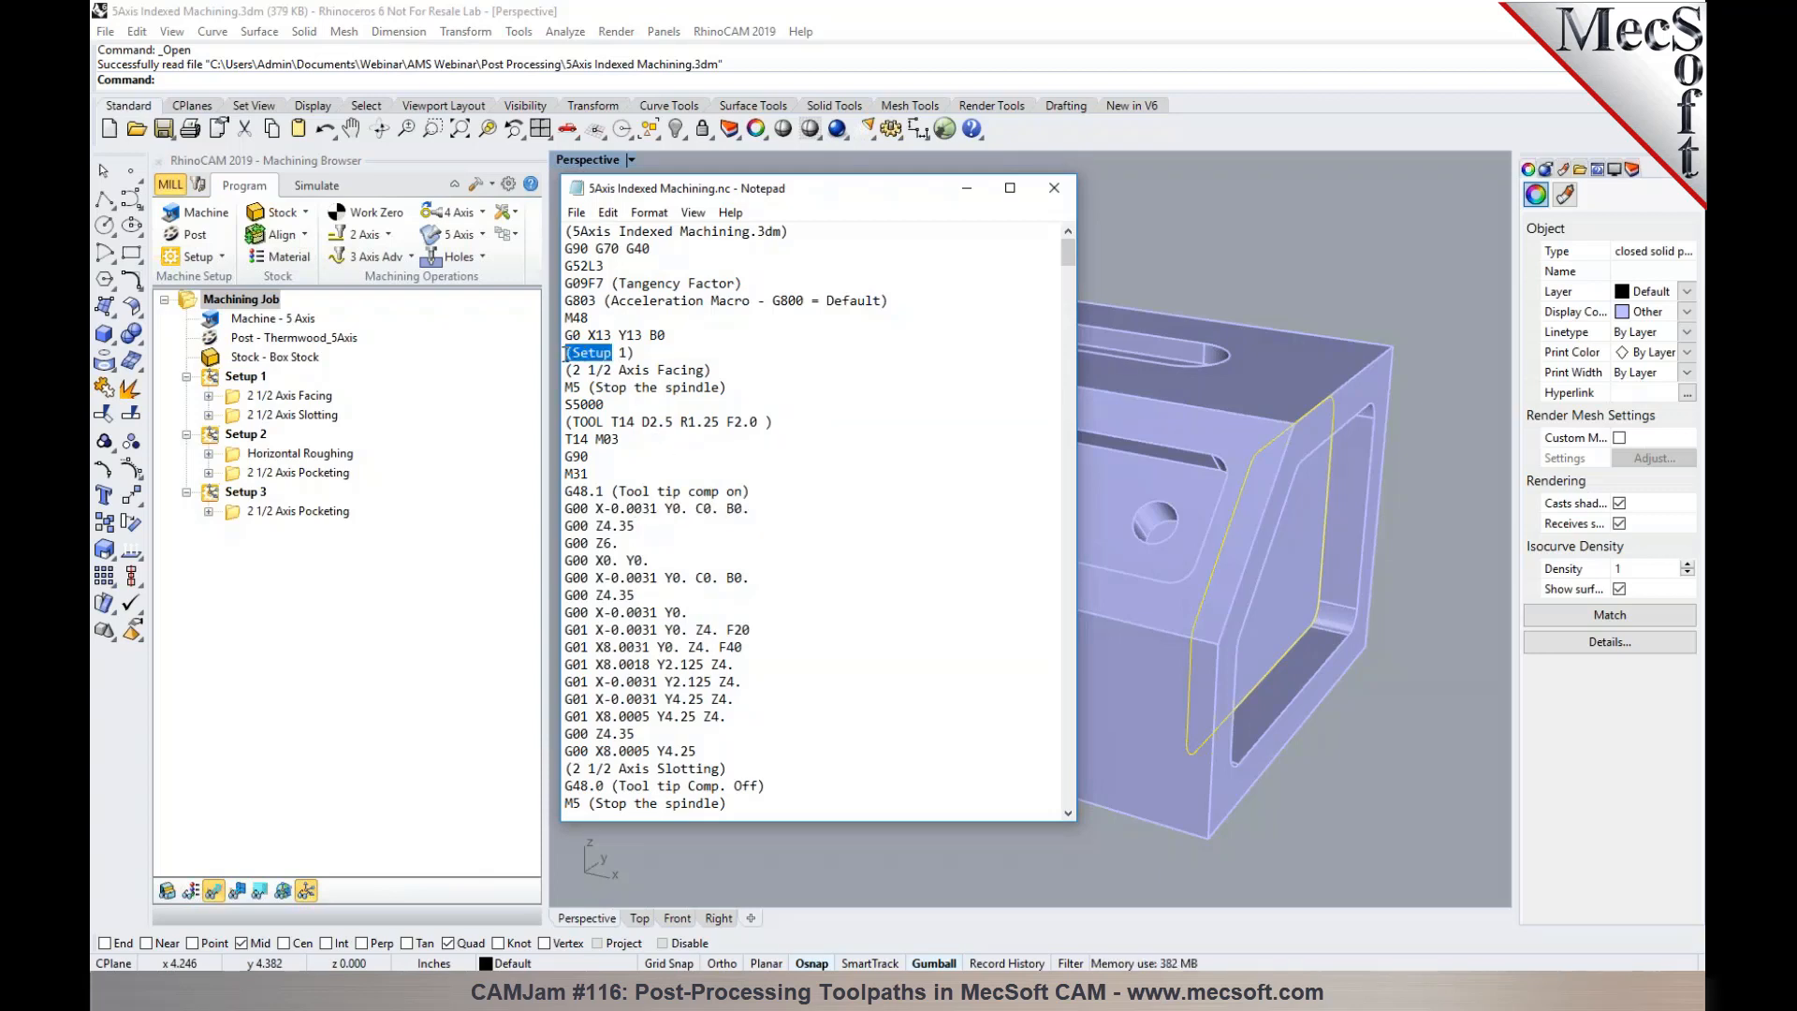
{"action": "key", "text": "ctrl+f"}
{"action": "left_click", "coordinate": [909, 386]}
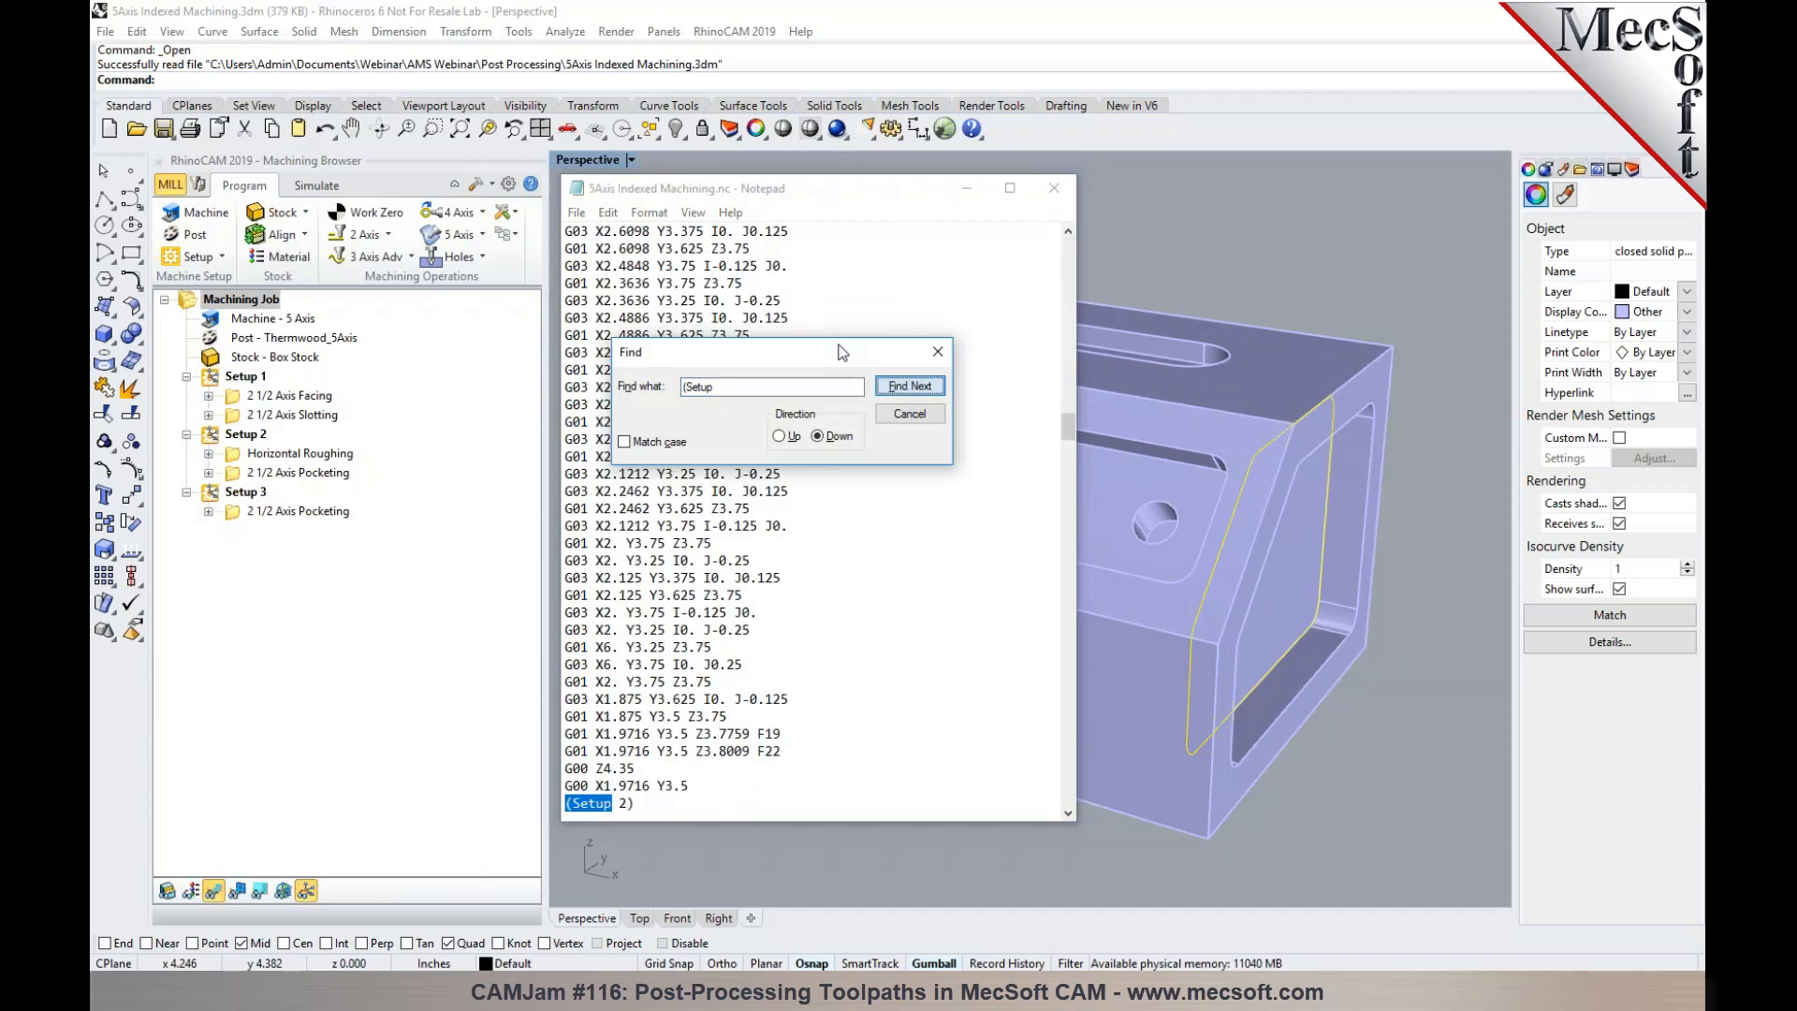
{"action": "left_click_drag", "start_coordinate": [842, 352], "coordinate": [1075, 320]}
{"action": "scroll", "coordinate": [764, 630], "scroll_direction": "down", "scroll_amount": 5}
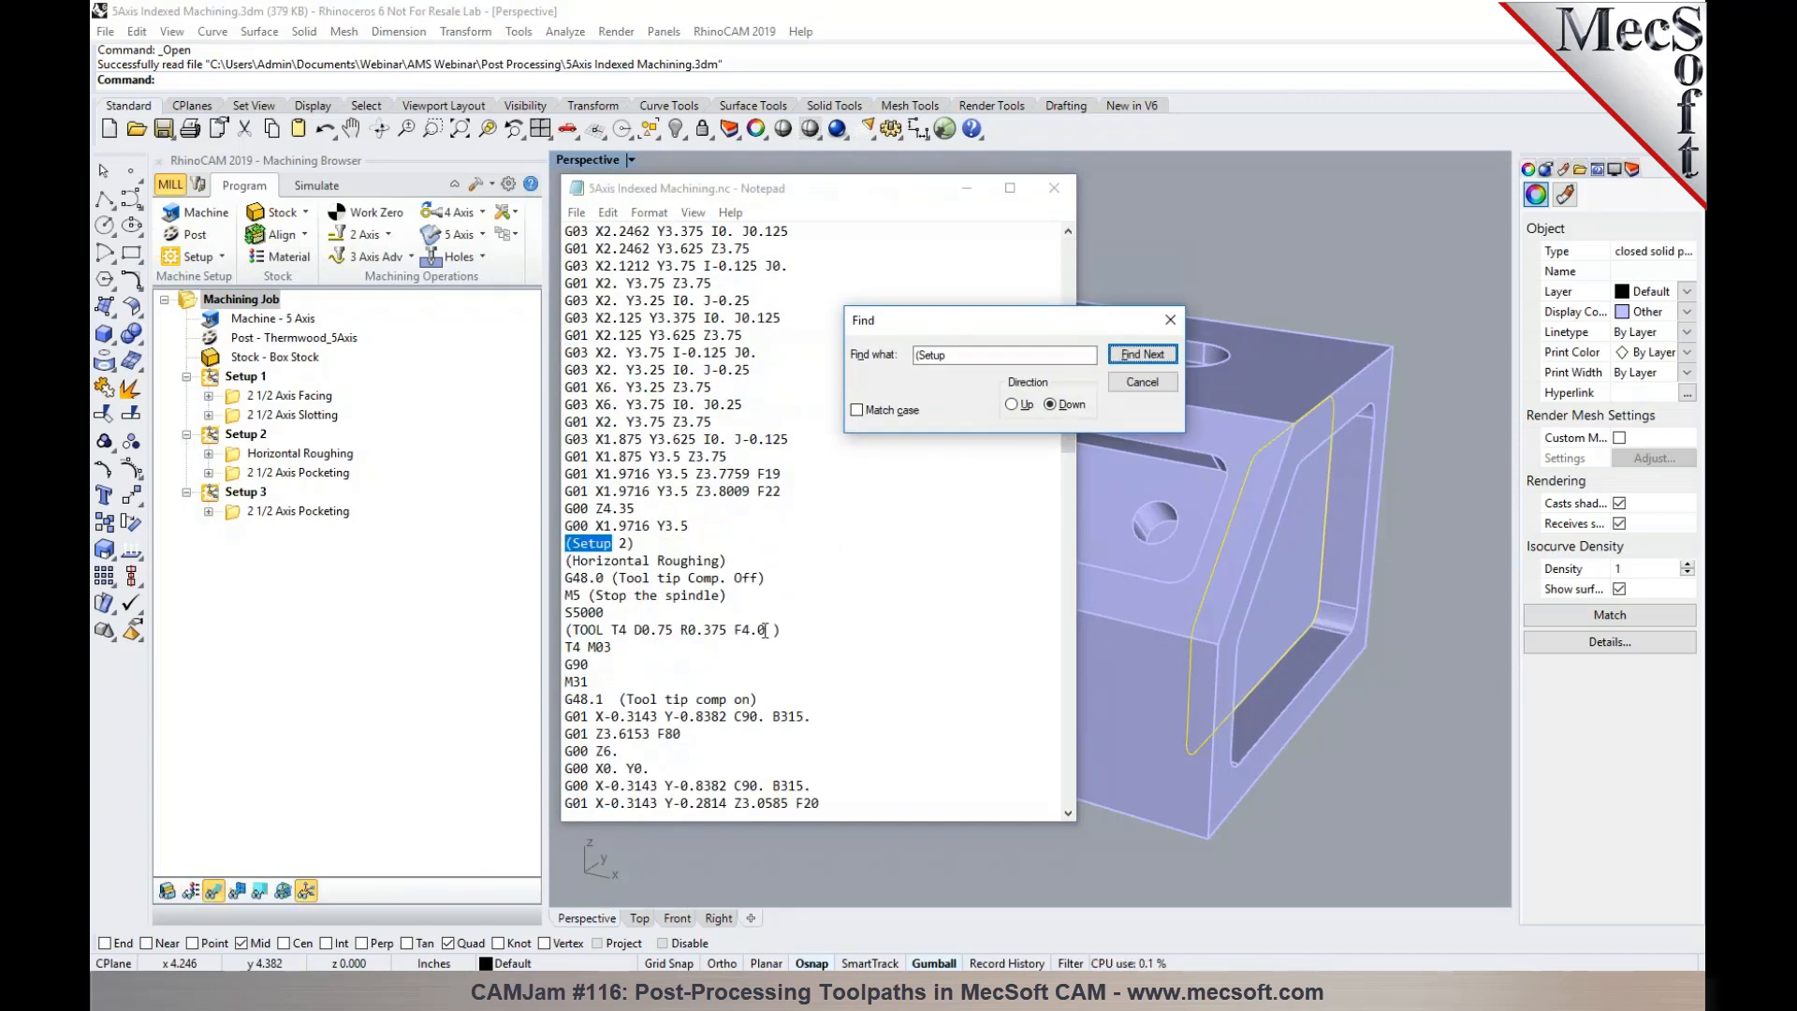
{"action": "scroll", "coordinate": [768, 632], "scroll_direction": "down", "scroll_amount": 2}
{"action": "left_click_drag", "start_coordinate": [813, 613], "coordinate": [729, 614]}
{"action": "left_click", "coordinate": [729, 625]}
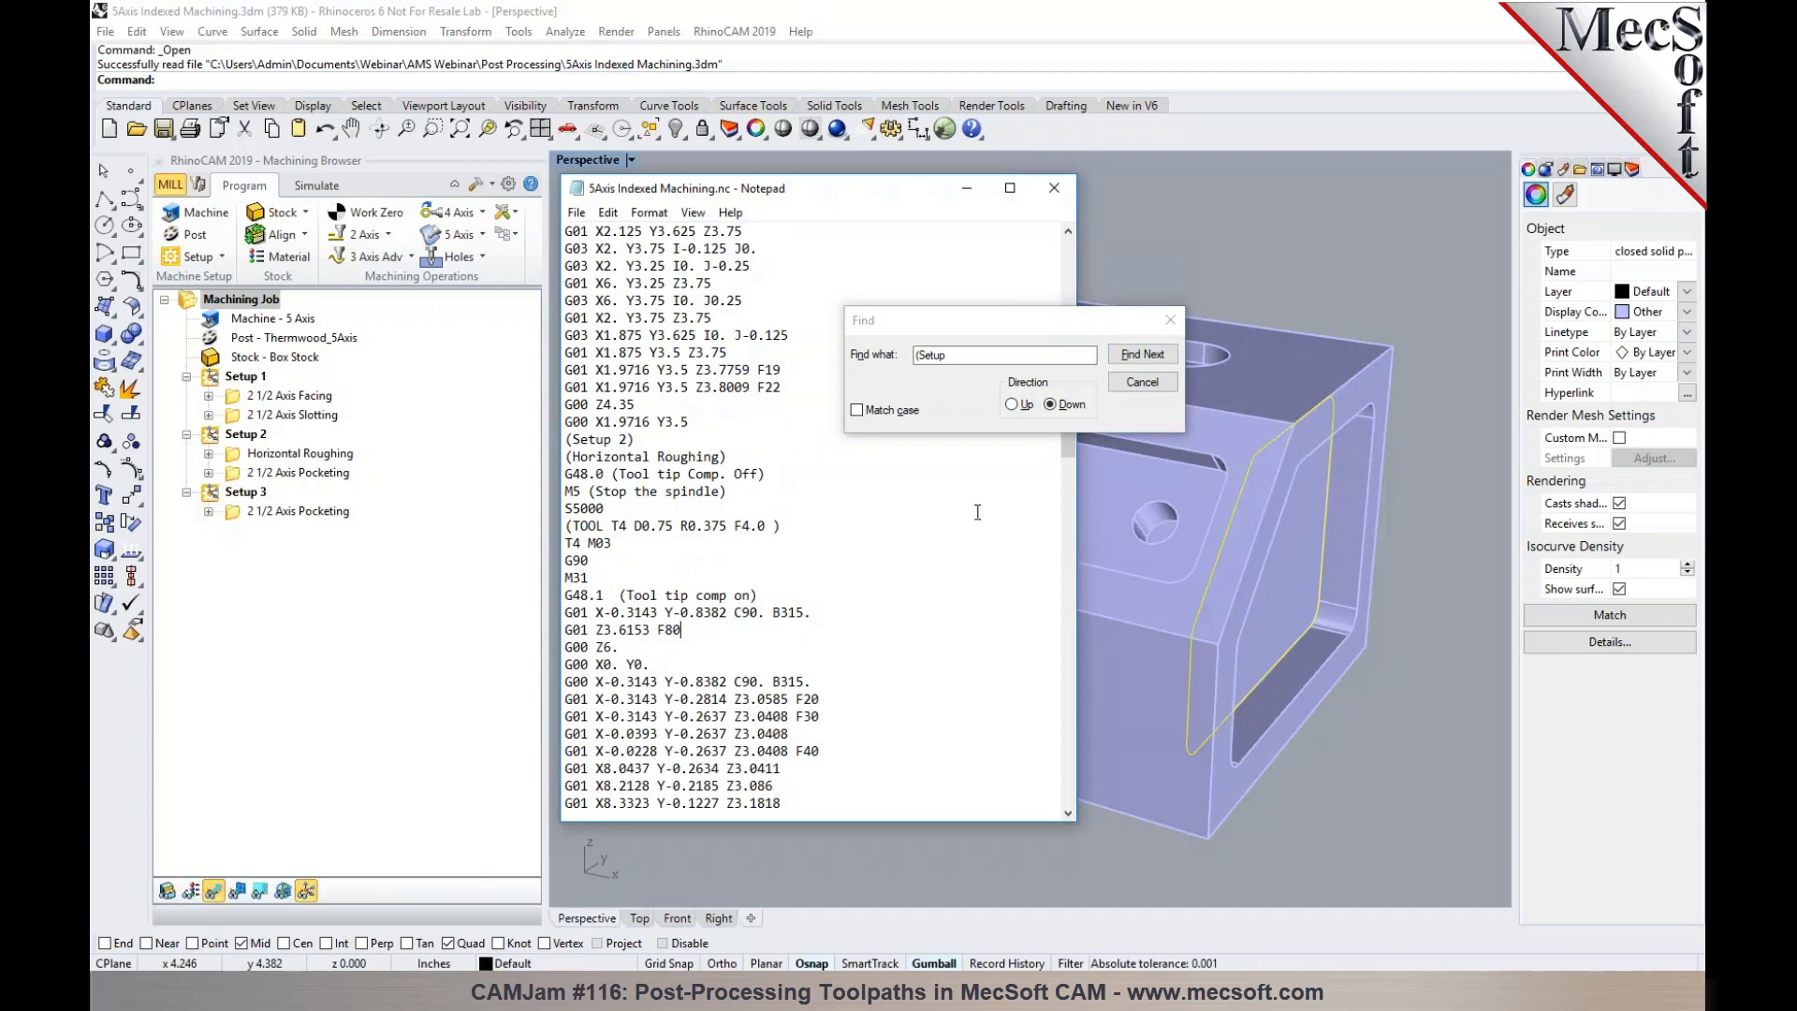
- Find the Setup 3 section in the posted code, then close the search and the 5Axis Indexed Machining.nc file
{"action": "scroll", "coordinate": [960, 536], "scroll_direction": "down", "scroll_amount": 4}
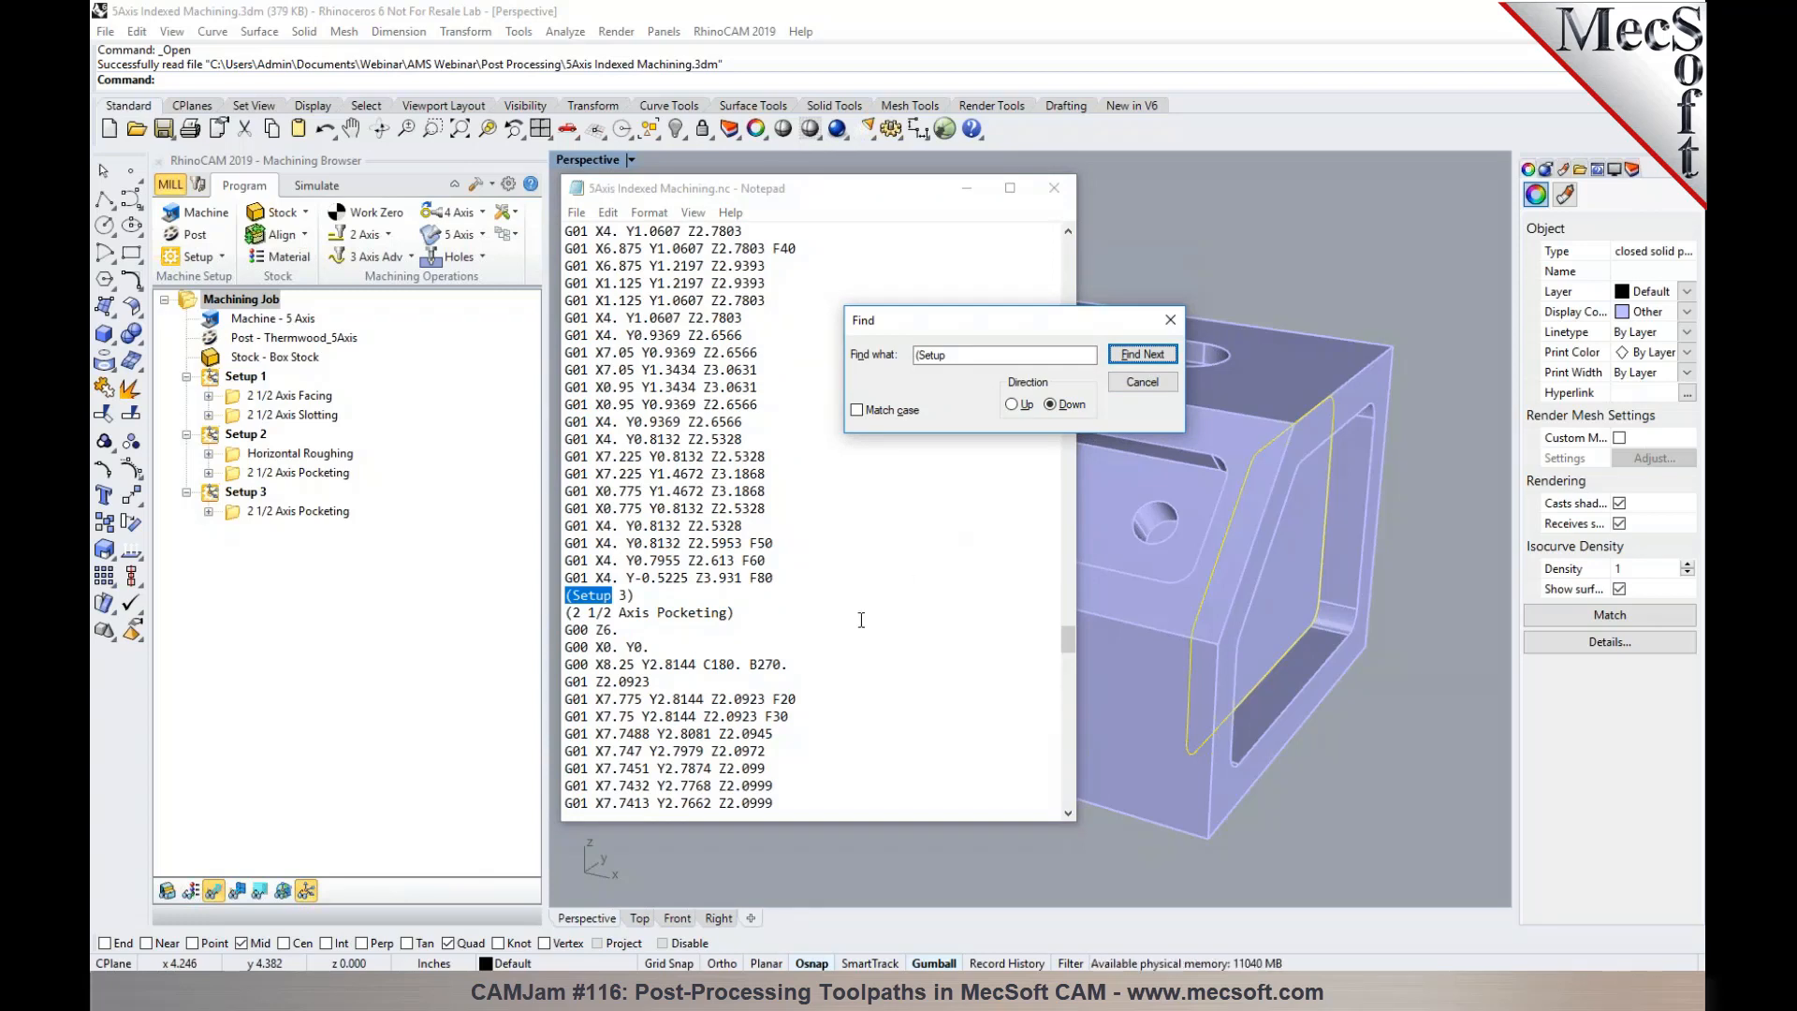
{"action": "left_click", "coordinate": [1164, 387]}
{"action": "left_click", "coordinate": [1054, 187]}
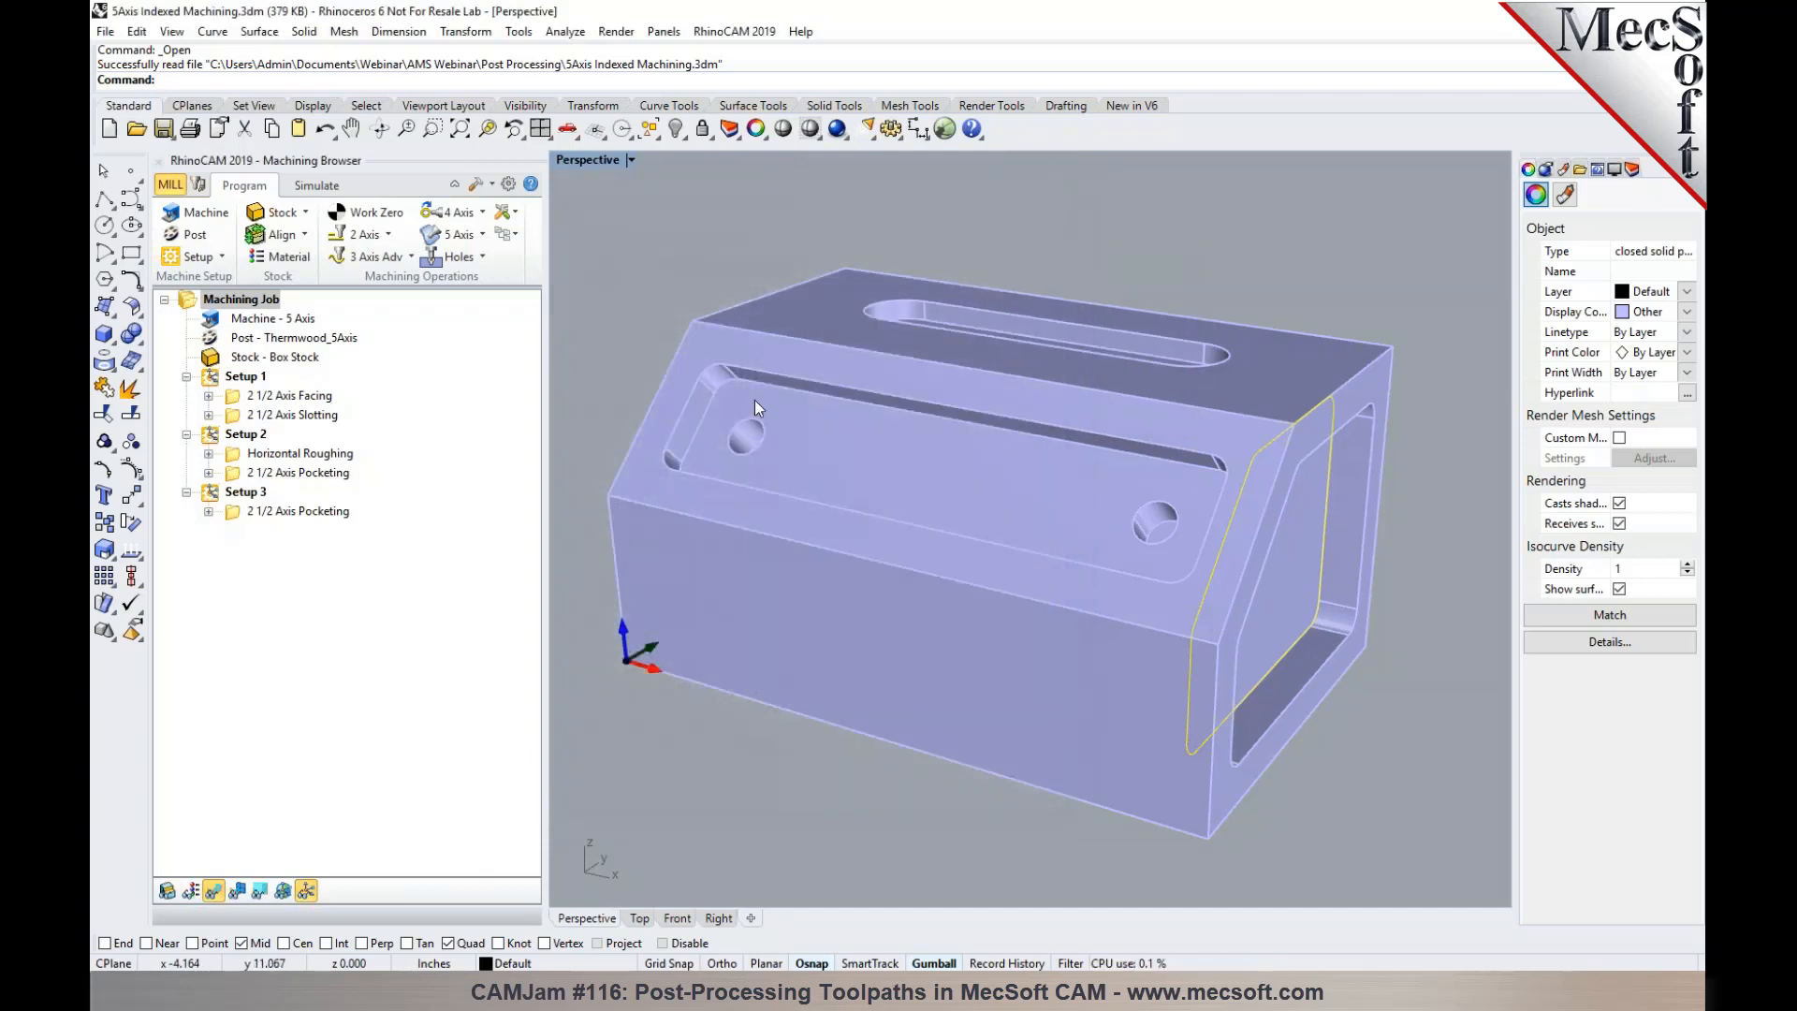
{"action": "left_click", "coordinate": [217, 380]}
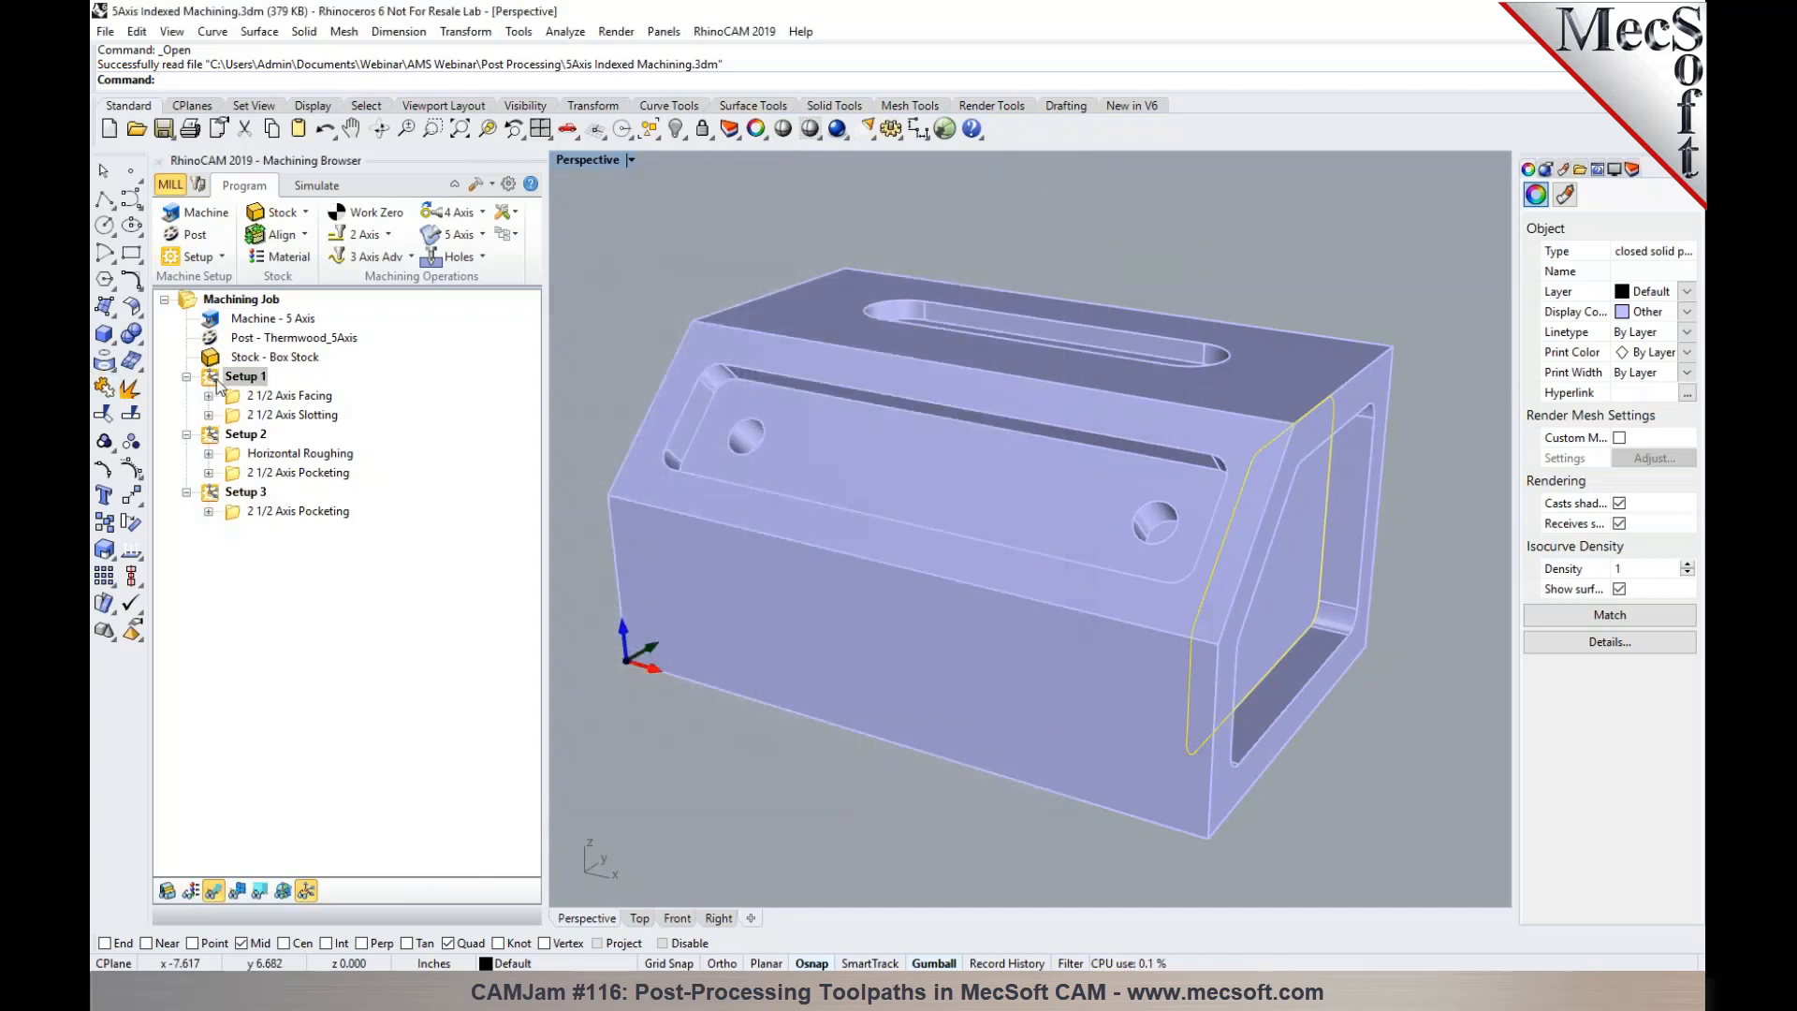
{"action": "left_click", "coordinate": [239, 435], "text": "ctrl"}
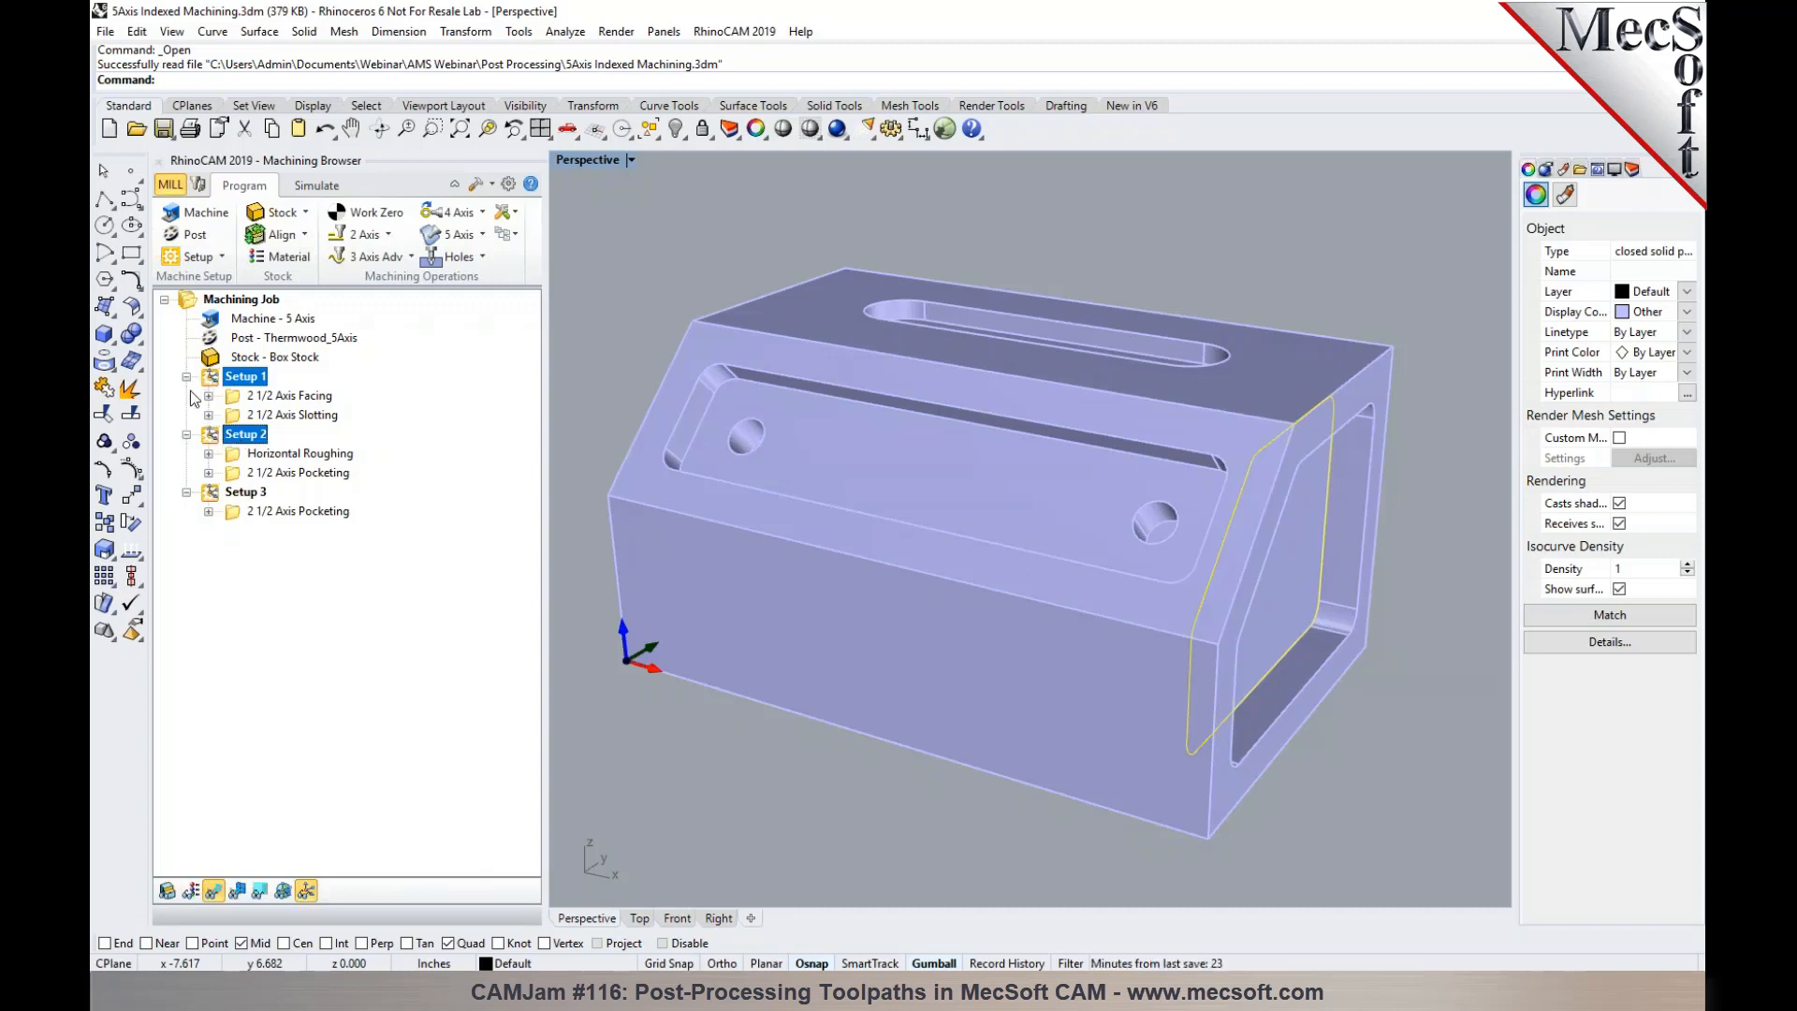
{"action": "right_click", "coordinate": [230, 445]}
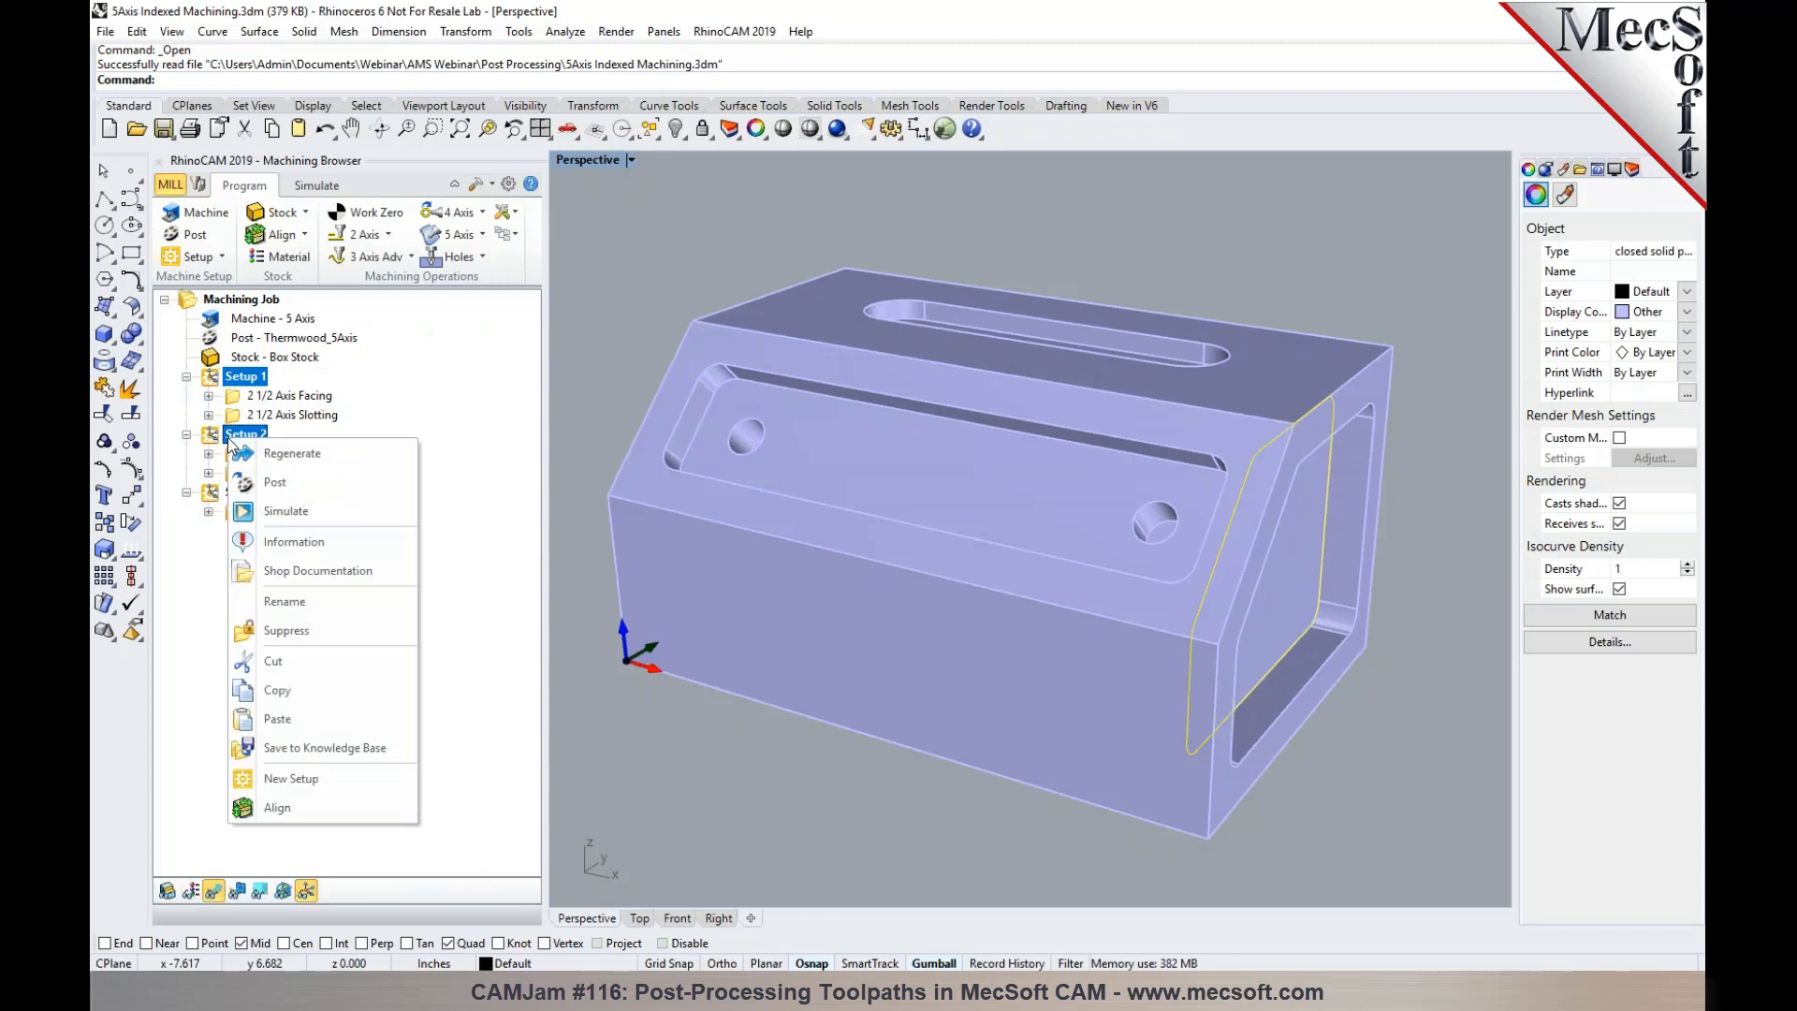
{"action": "left_click", "coordinate": [253, 480]}
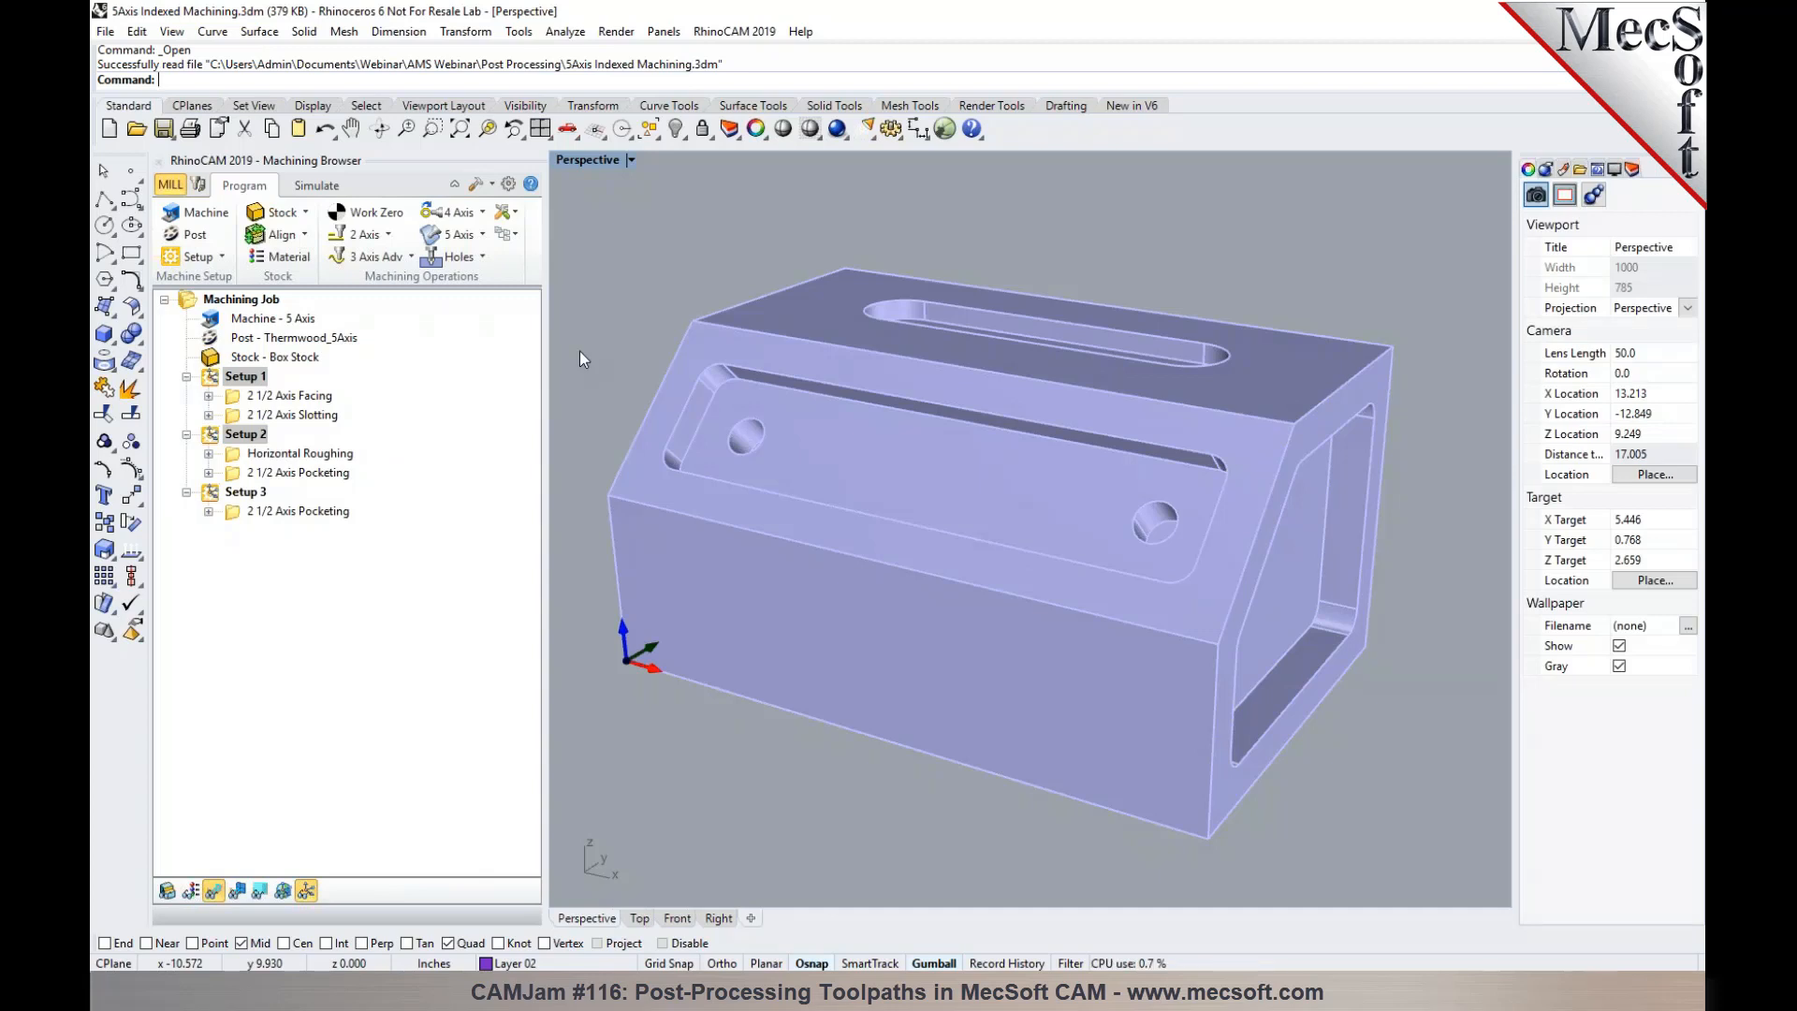
- Post Setup 2's 2 1/2 Axis Pocketing operation to the Desktop as 1.nc and examine its C and B rotary values
{"action": "left_click", "coordinate": [209, 436]}
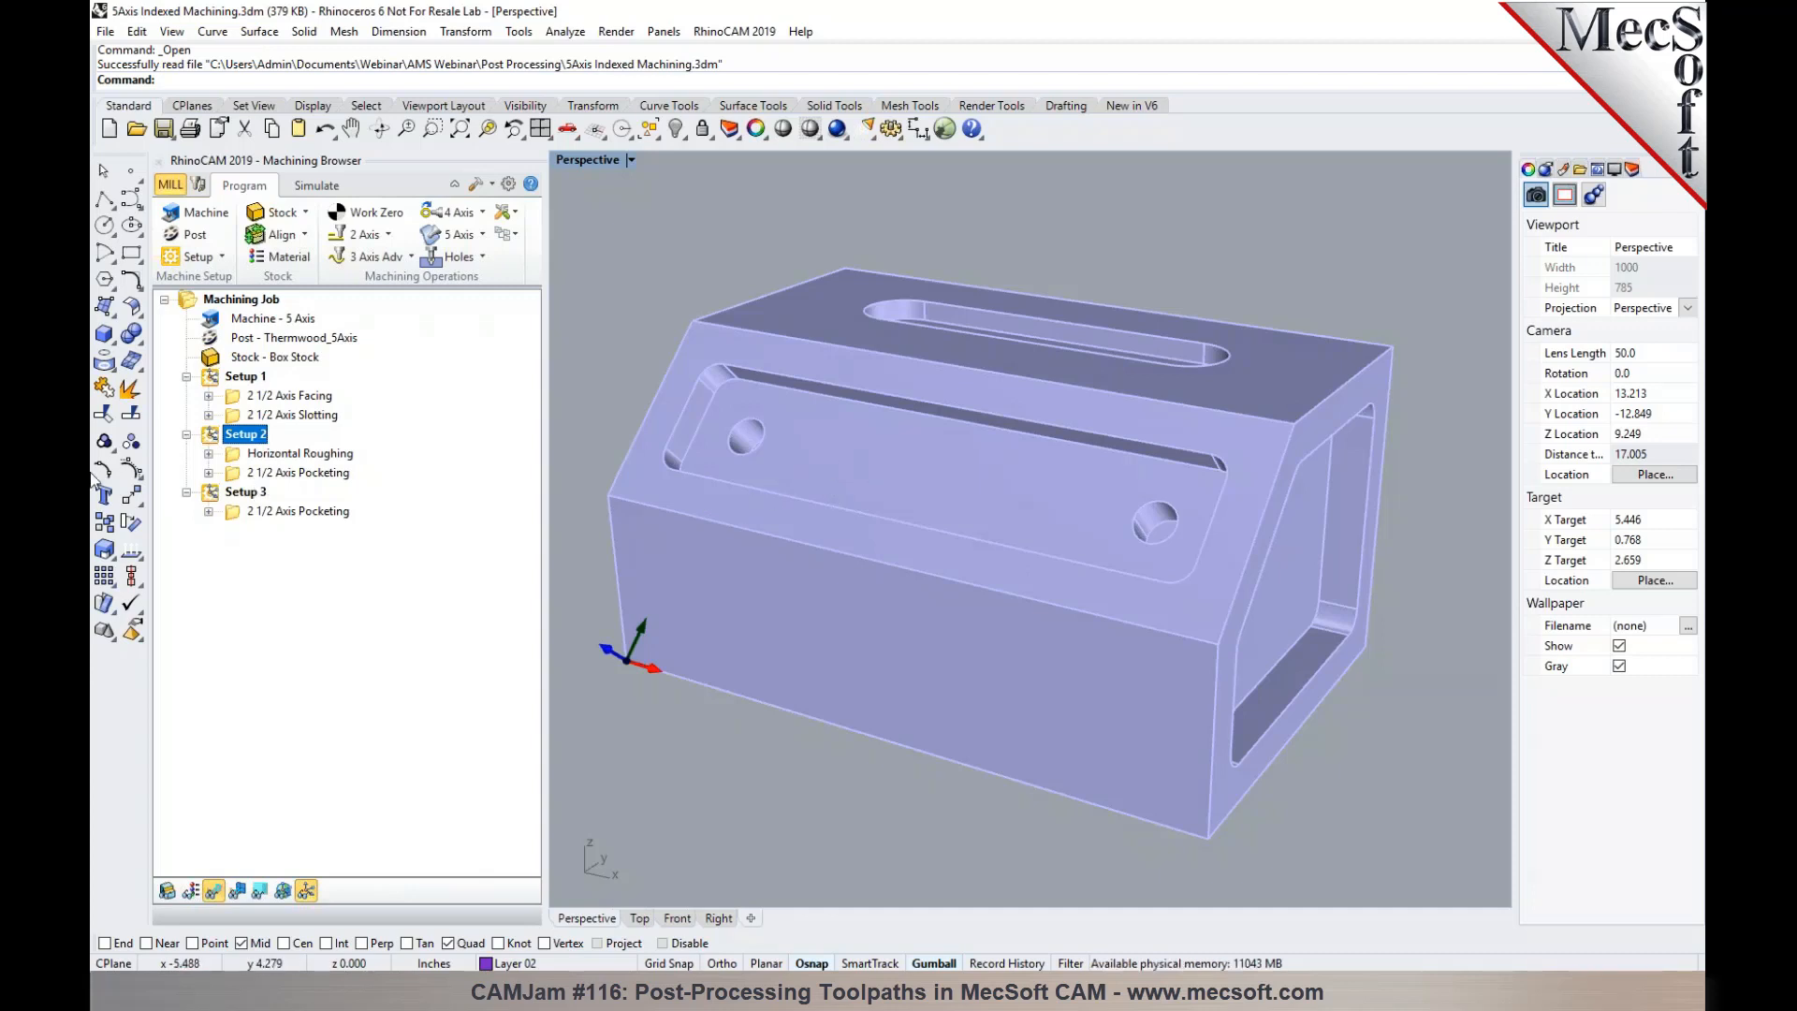
{"action": "left_click", "coordinate": [300, 474]}
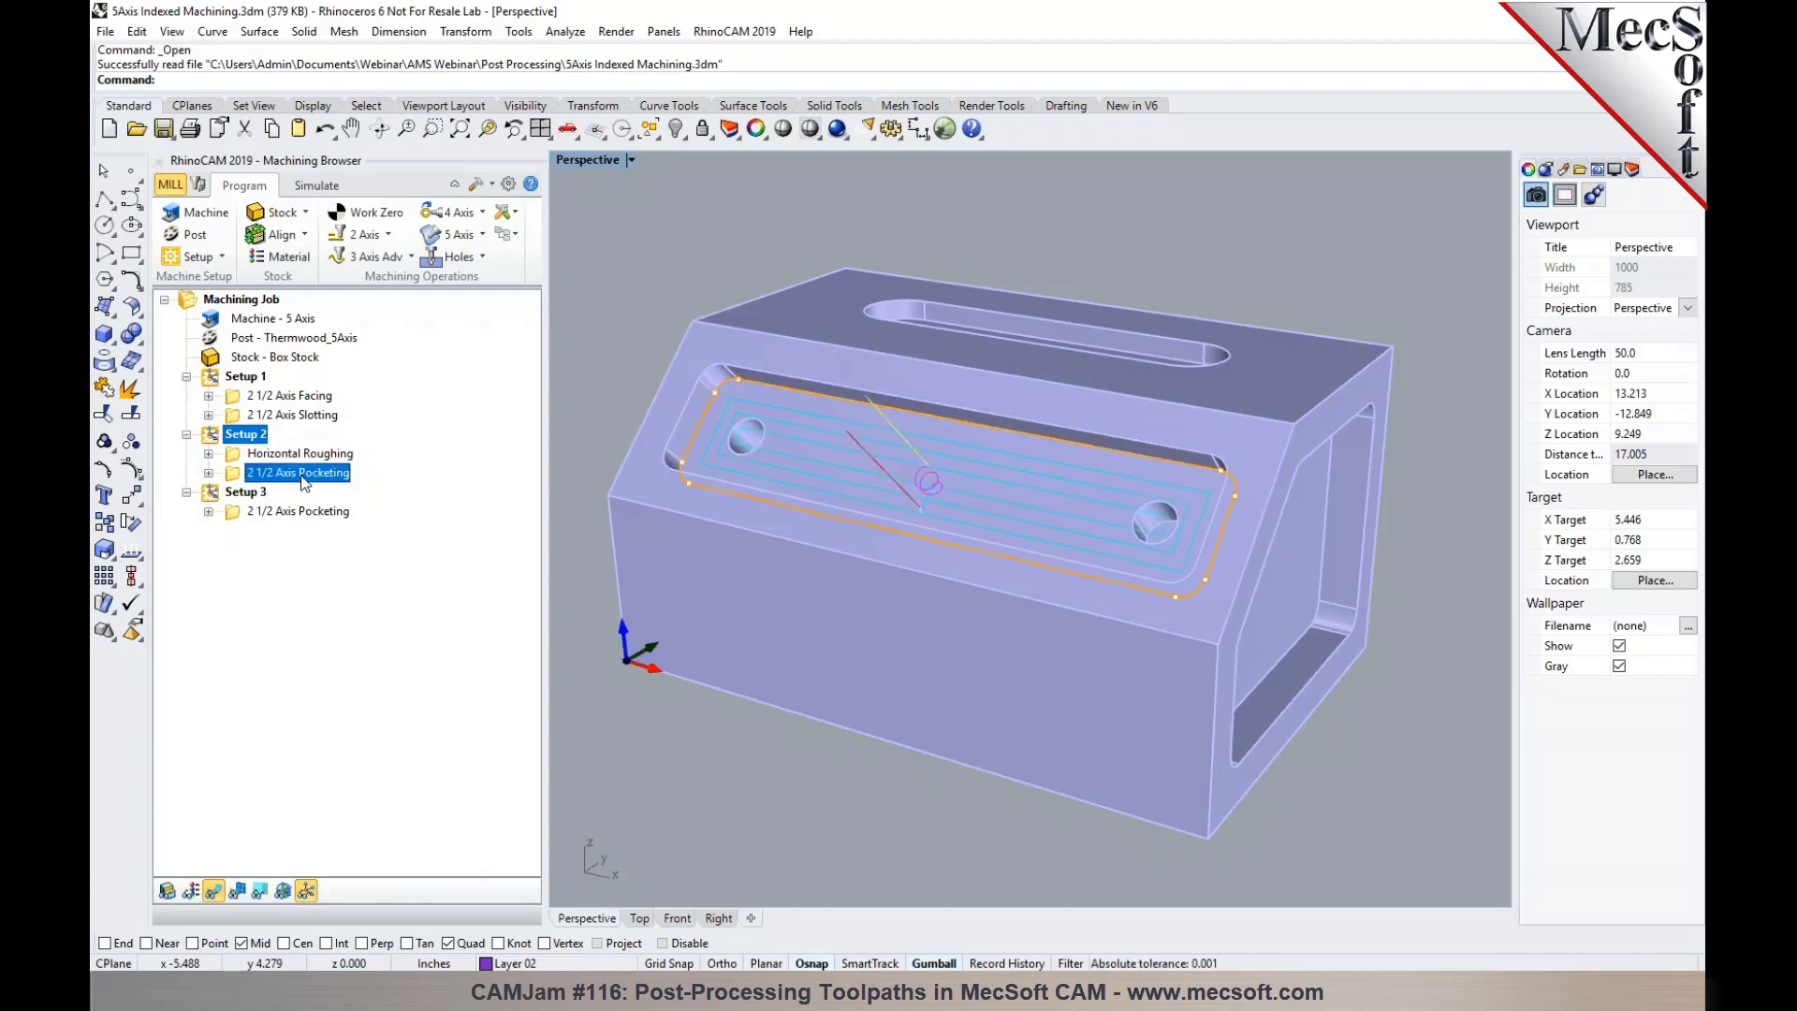
{"action": "right_click", "coordinate": [300, 474]}
{"action": "left_click", "coordinate": [323, 519]}
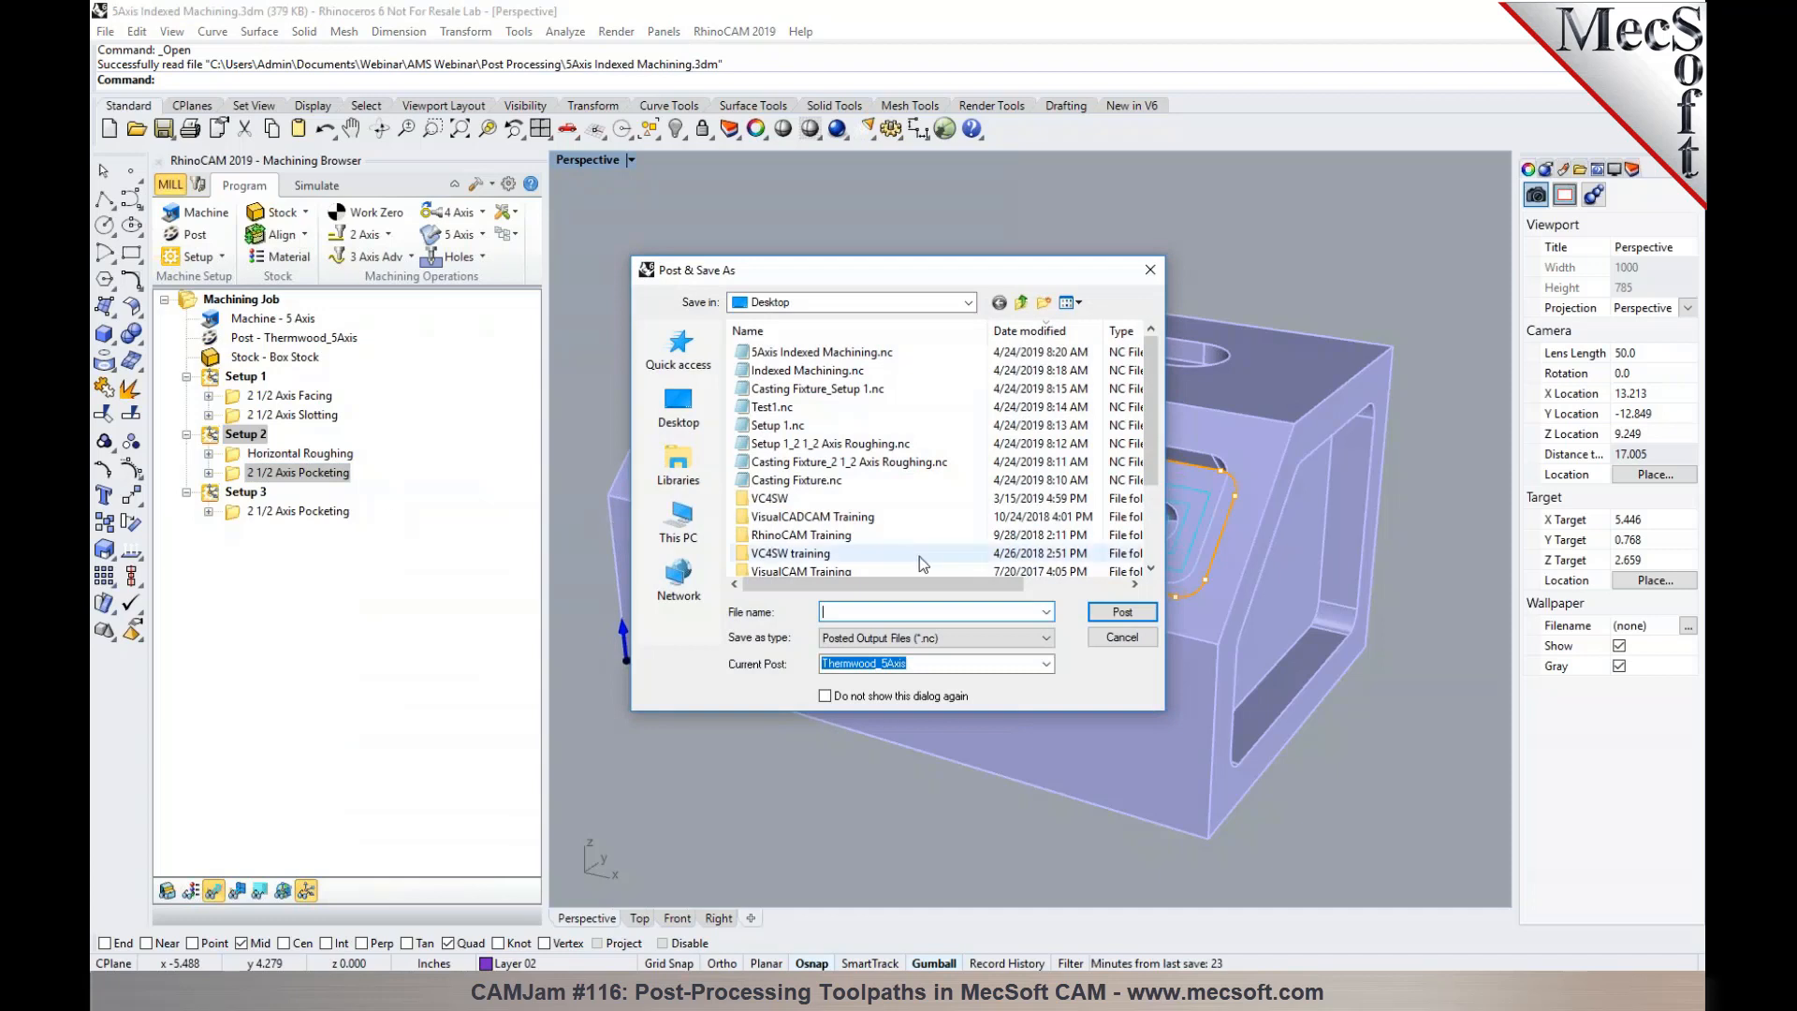
{"action": "left_click", "coordinate": [1093, 612]}
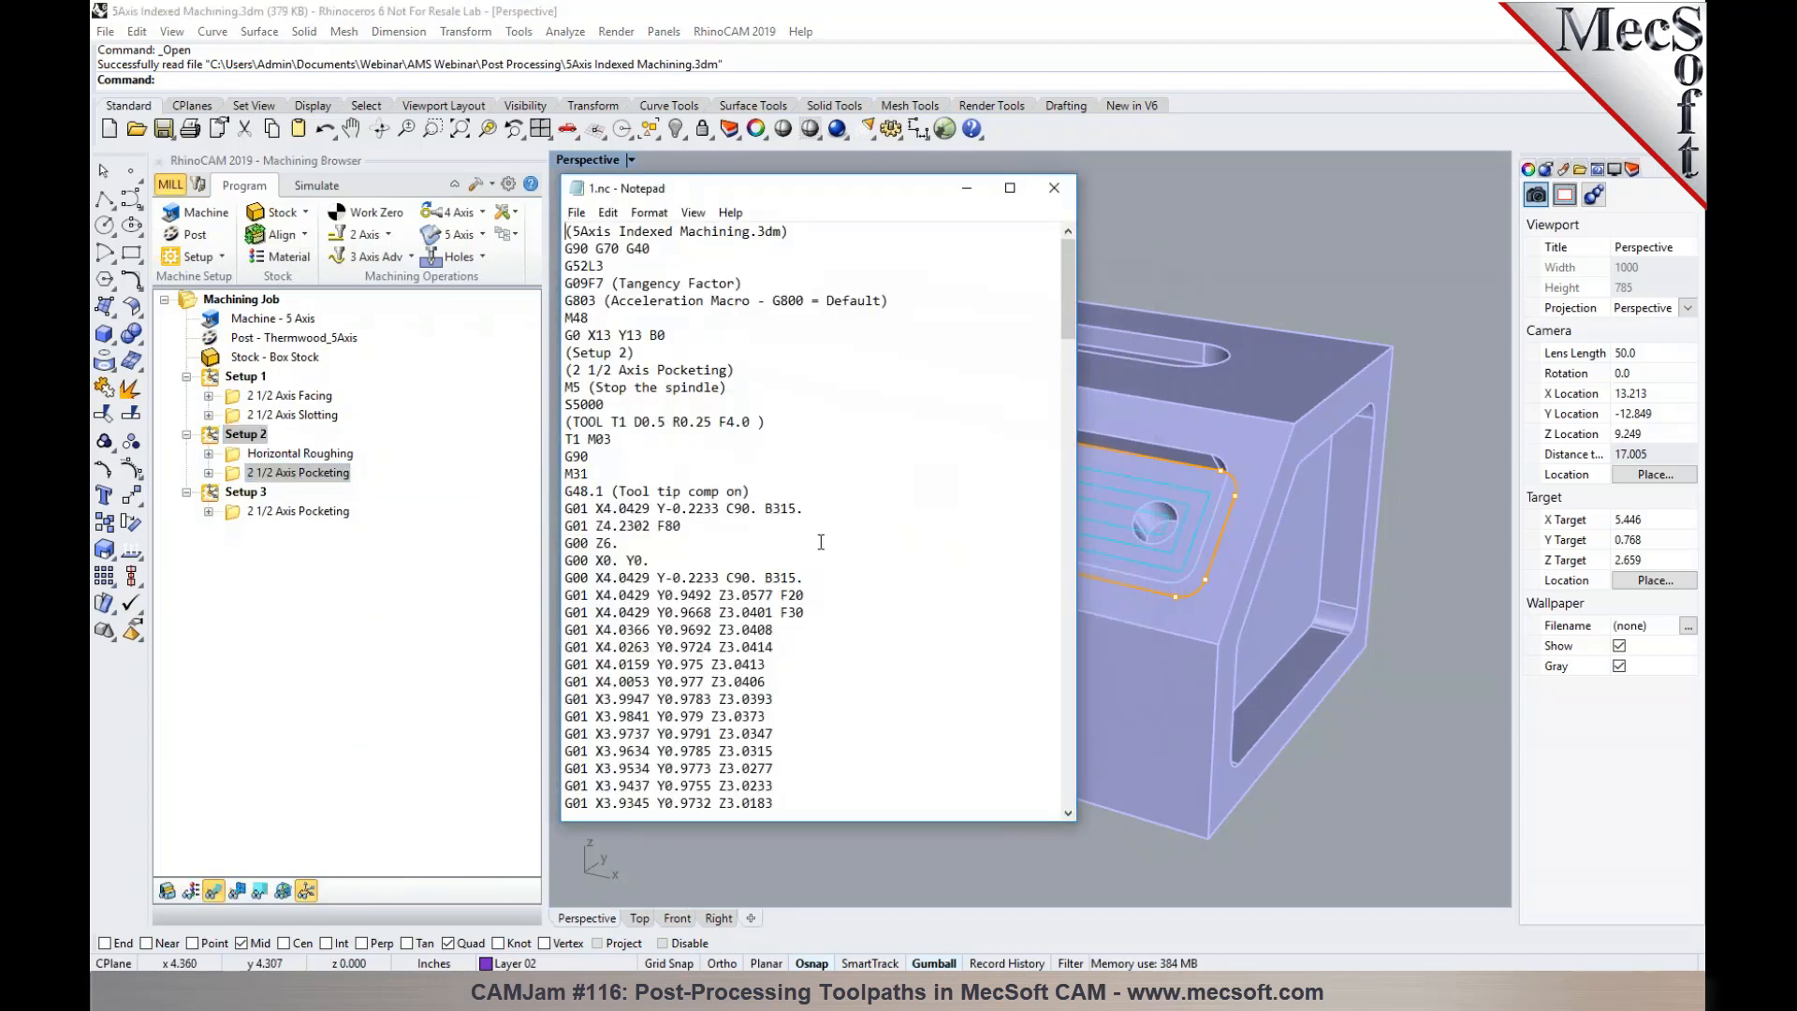
{"action": "left_click_drag", "start_coordinate": [727, 508], "coordinate": [804, 508]}
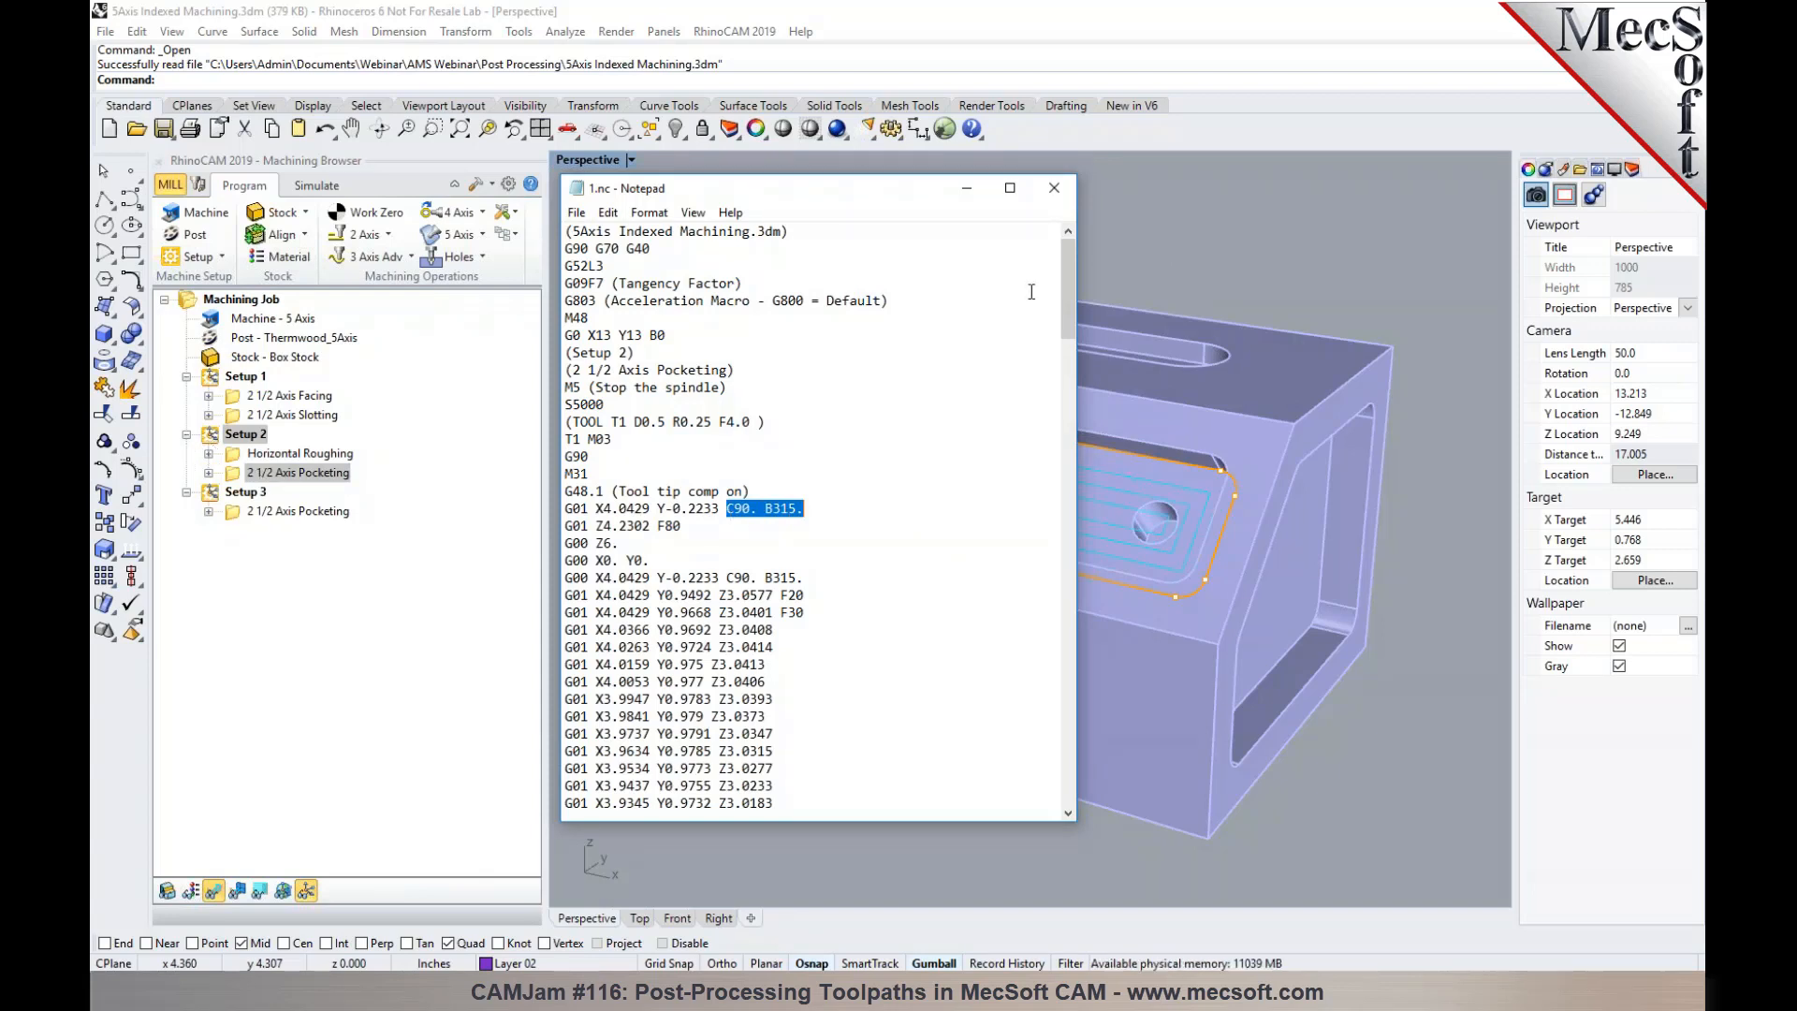
{"action": "left_click", "coordinate": [1064, 198]}
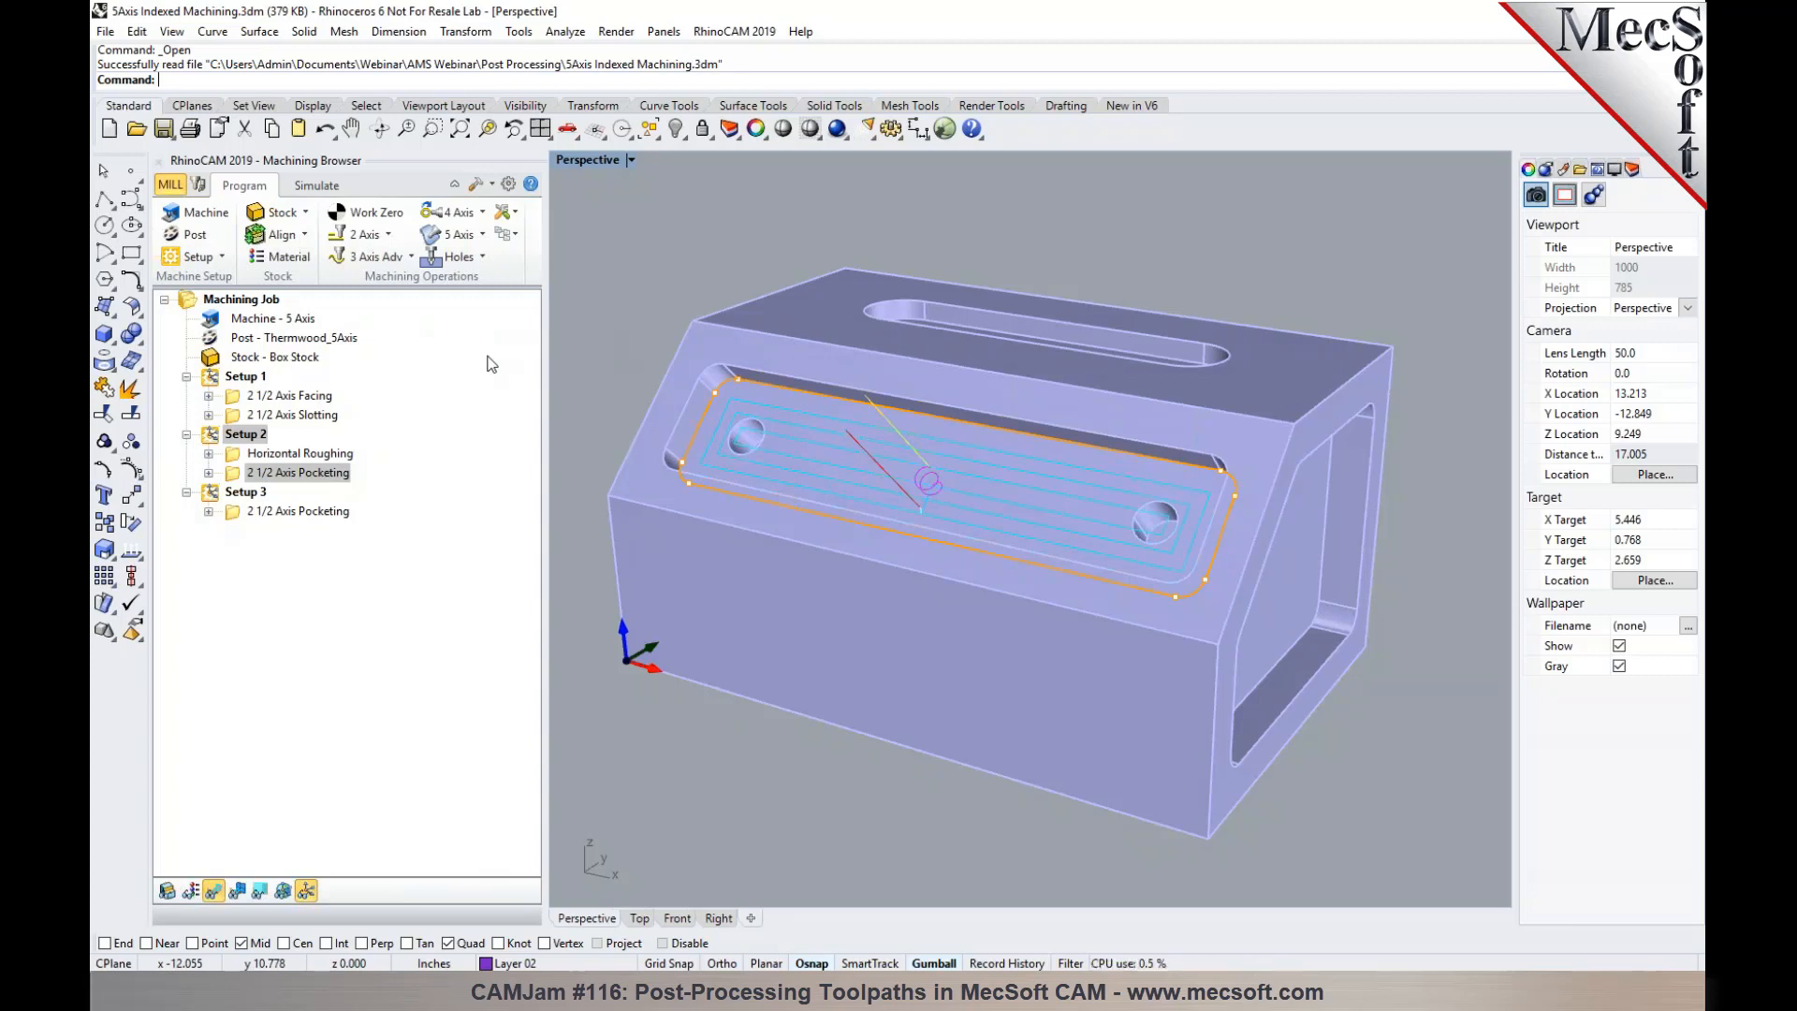
- Check the post-processor options and post the whole of Setup 2 to the Desktop as 5Axis Indexed Machining_Setup 2.nc
{"action": "left_click", "coordinate": [180, 235]}
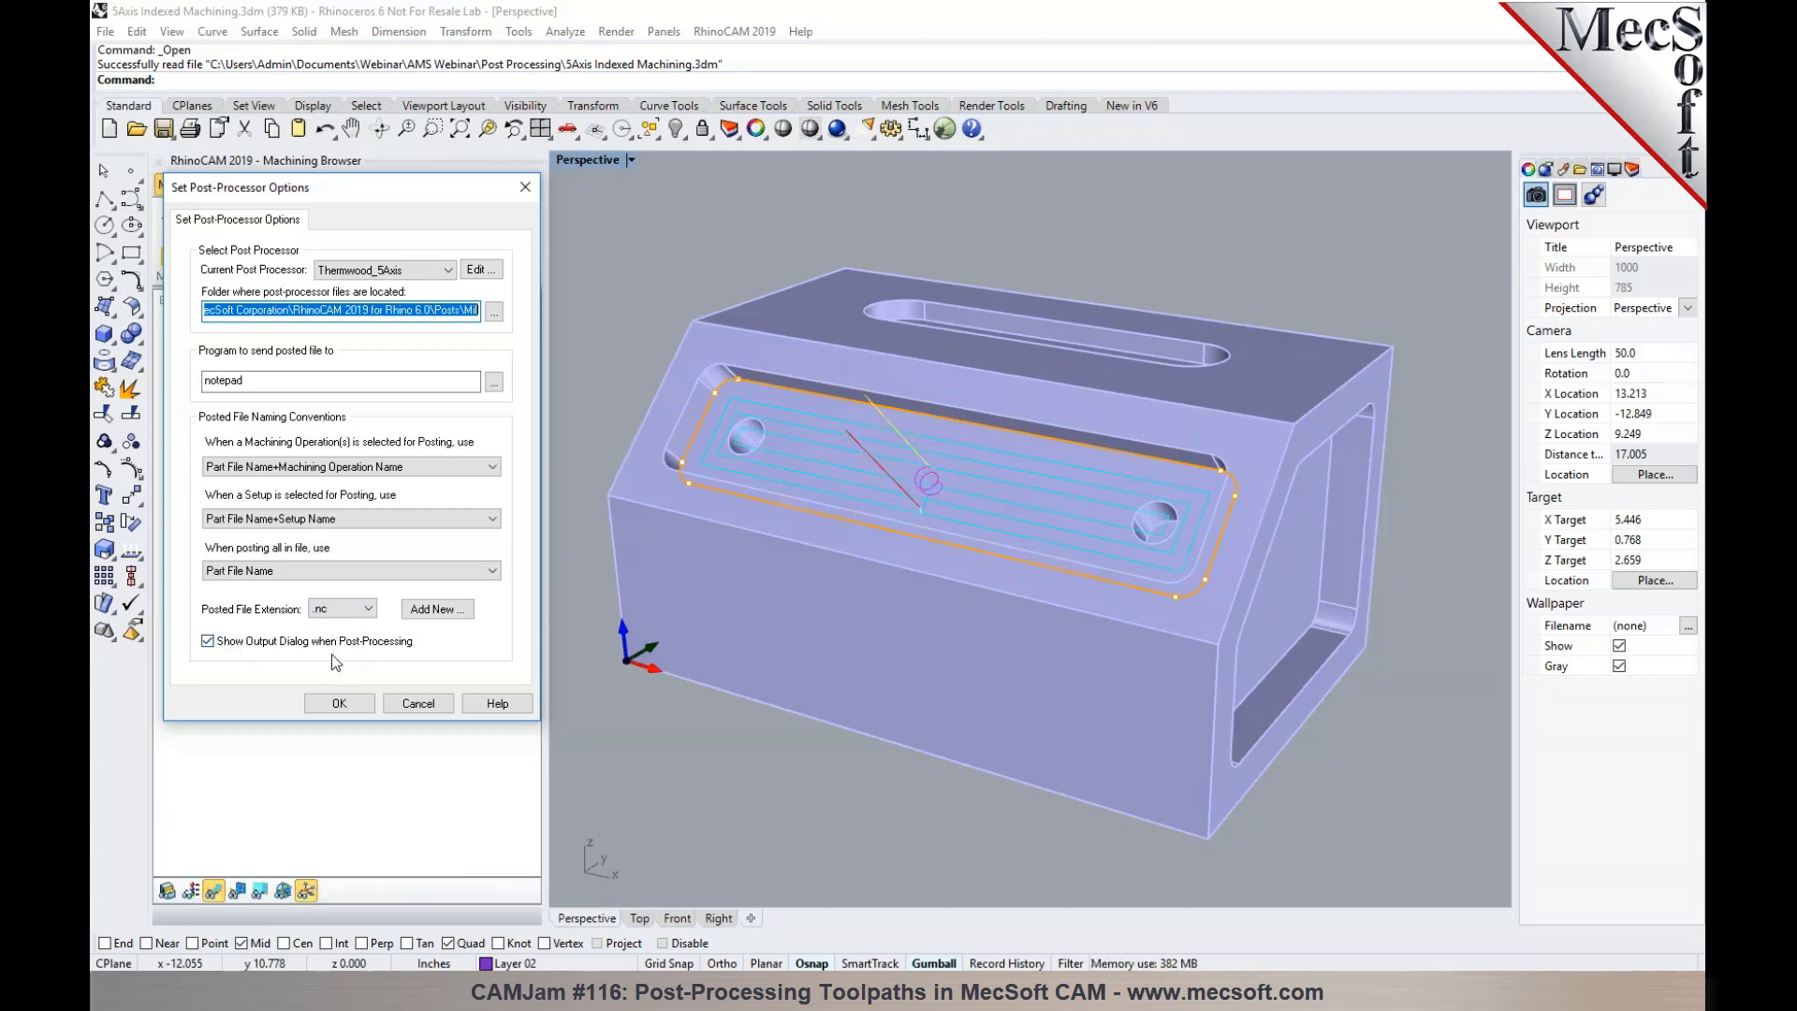
{"action": "left_click", "coordinate": [338, 702]}
{"action": "left_click", "coordinate": [228, 438]}
{"action": "right_click", "coordinate": [228, 438]}
{"action": "left_click", "coordinate": [248, 484]}
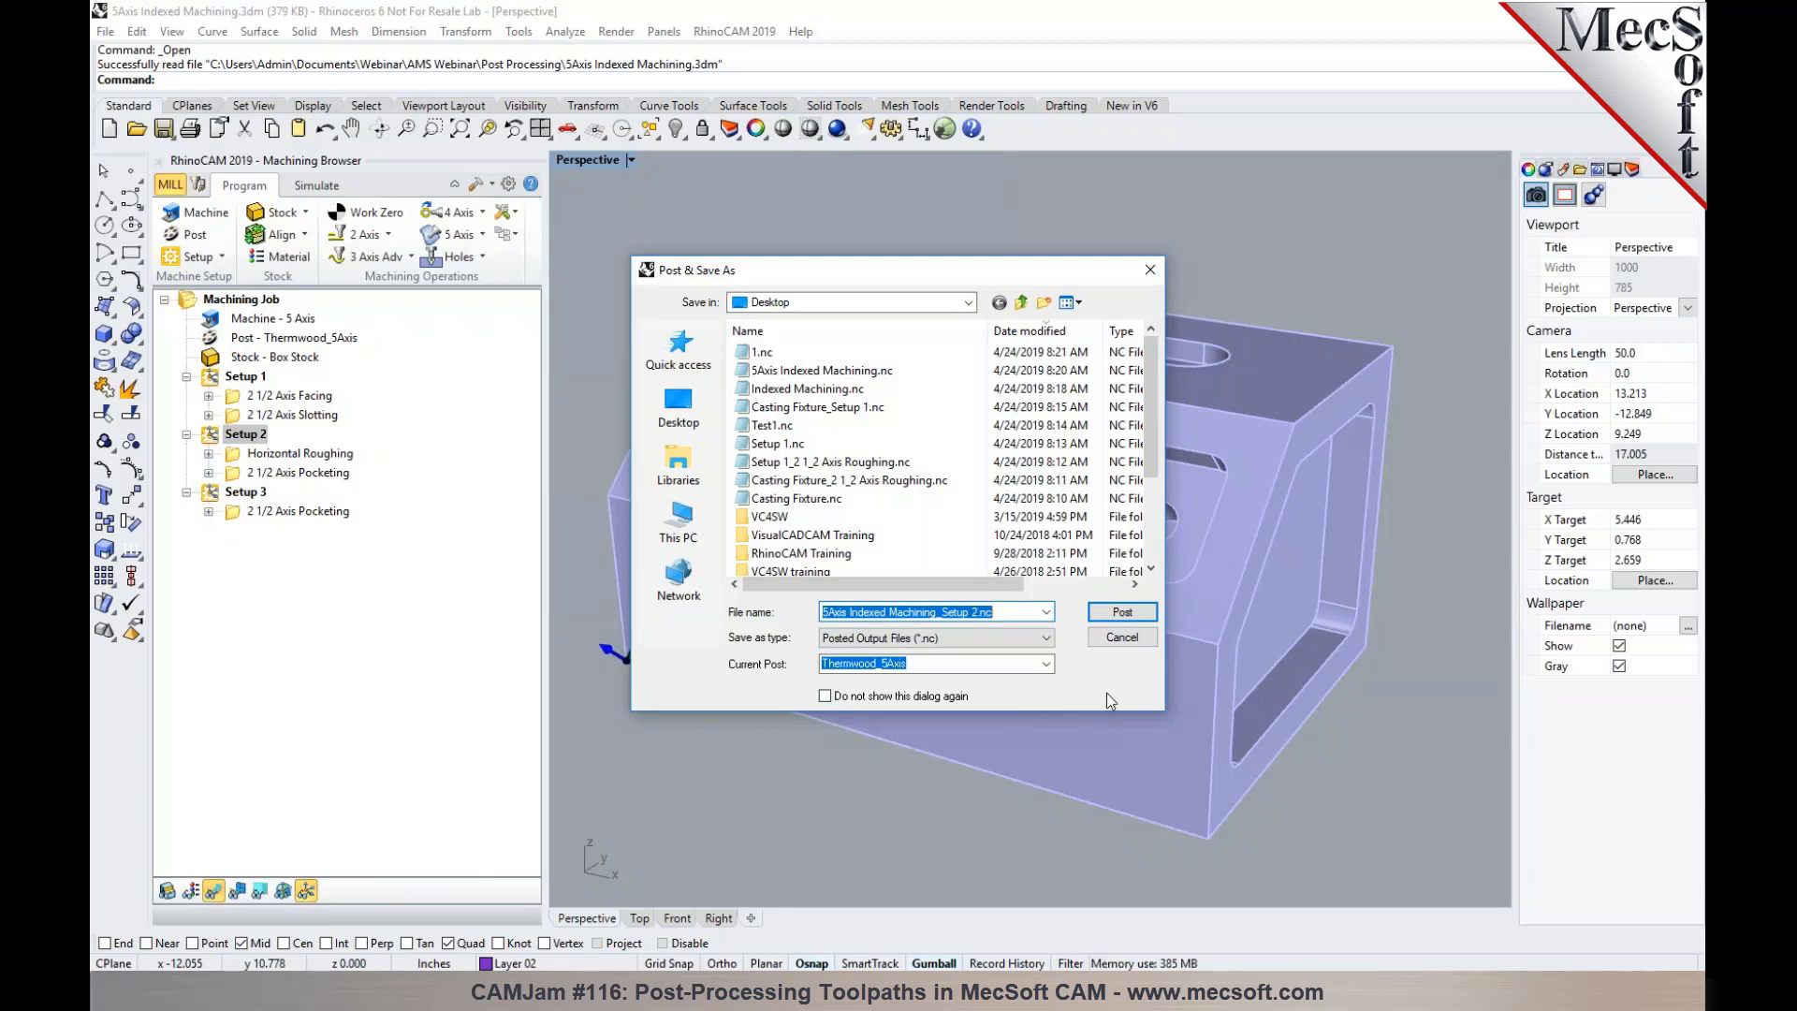
{"action": "left_click", "coordinate": [1123, 617]}
- Switch to the Casting Fixture file and open its Haas post-processor for editing in the Post-Processor Generator
{"action": "left_click", "coordinate": [1016, 833]}
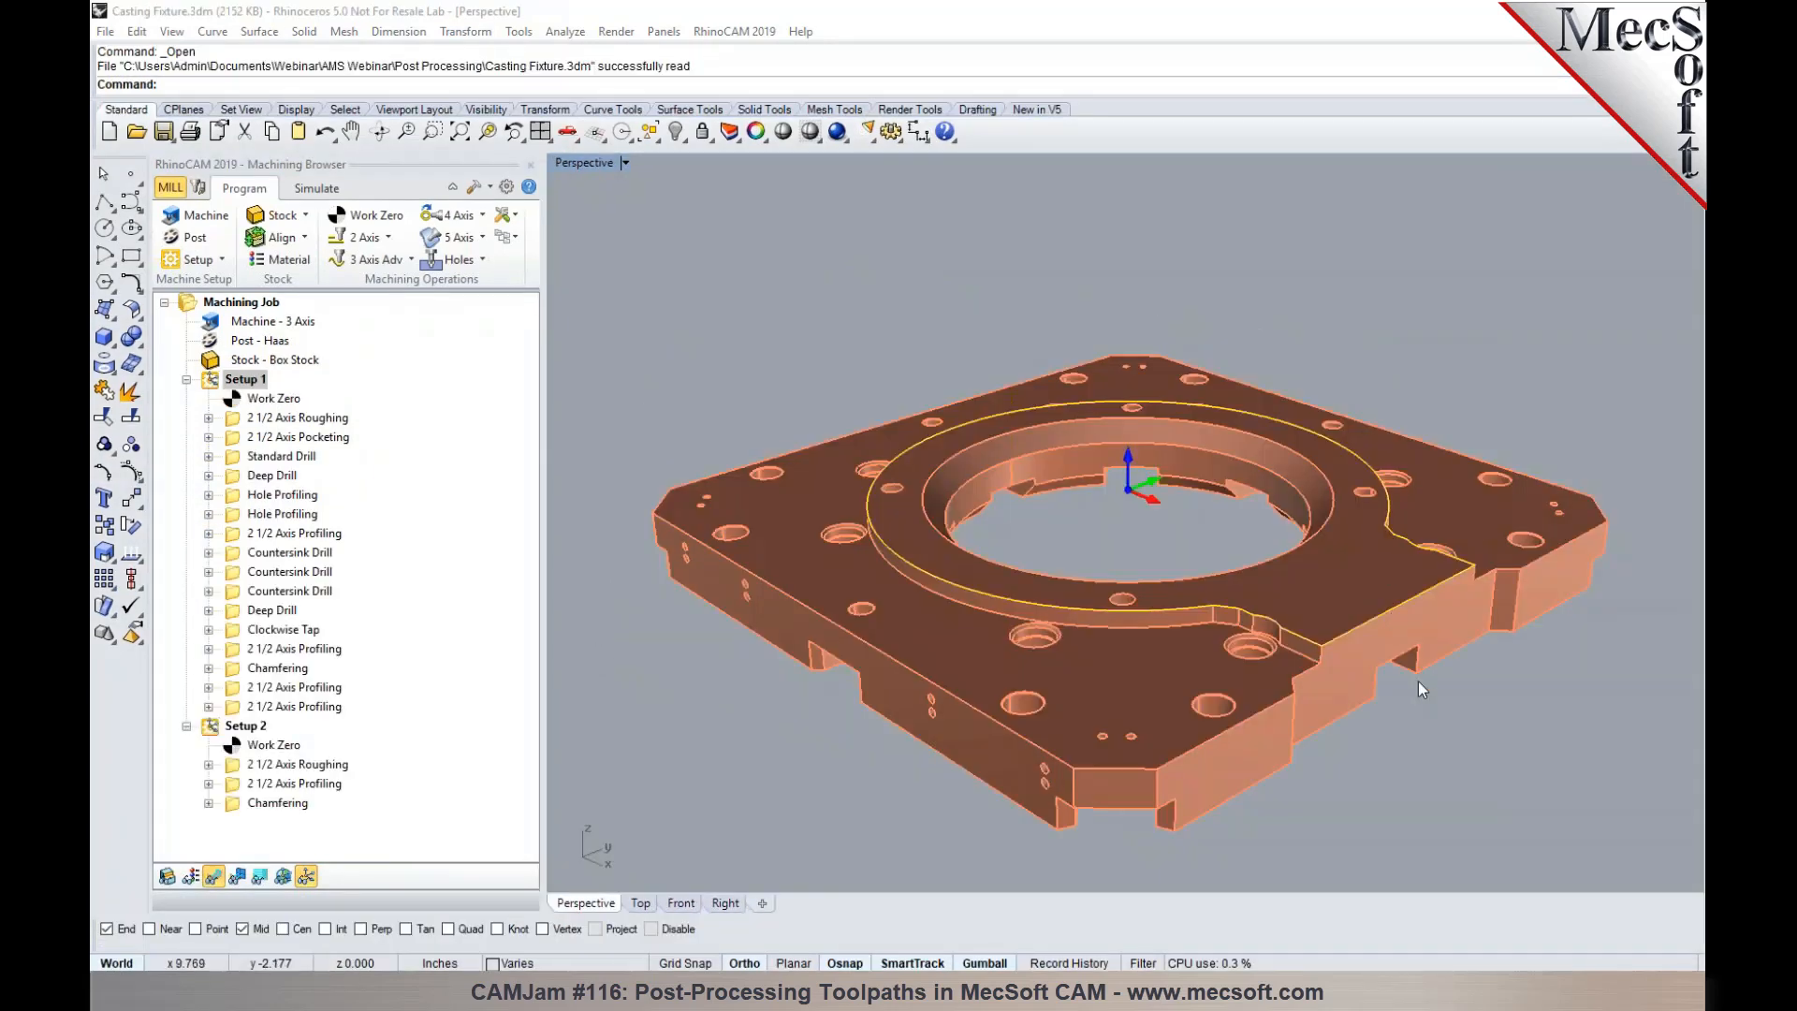
{"action": "left_click", "coordinate": [213, 380]}
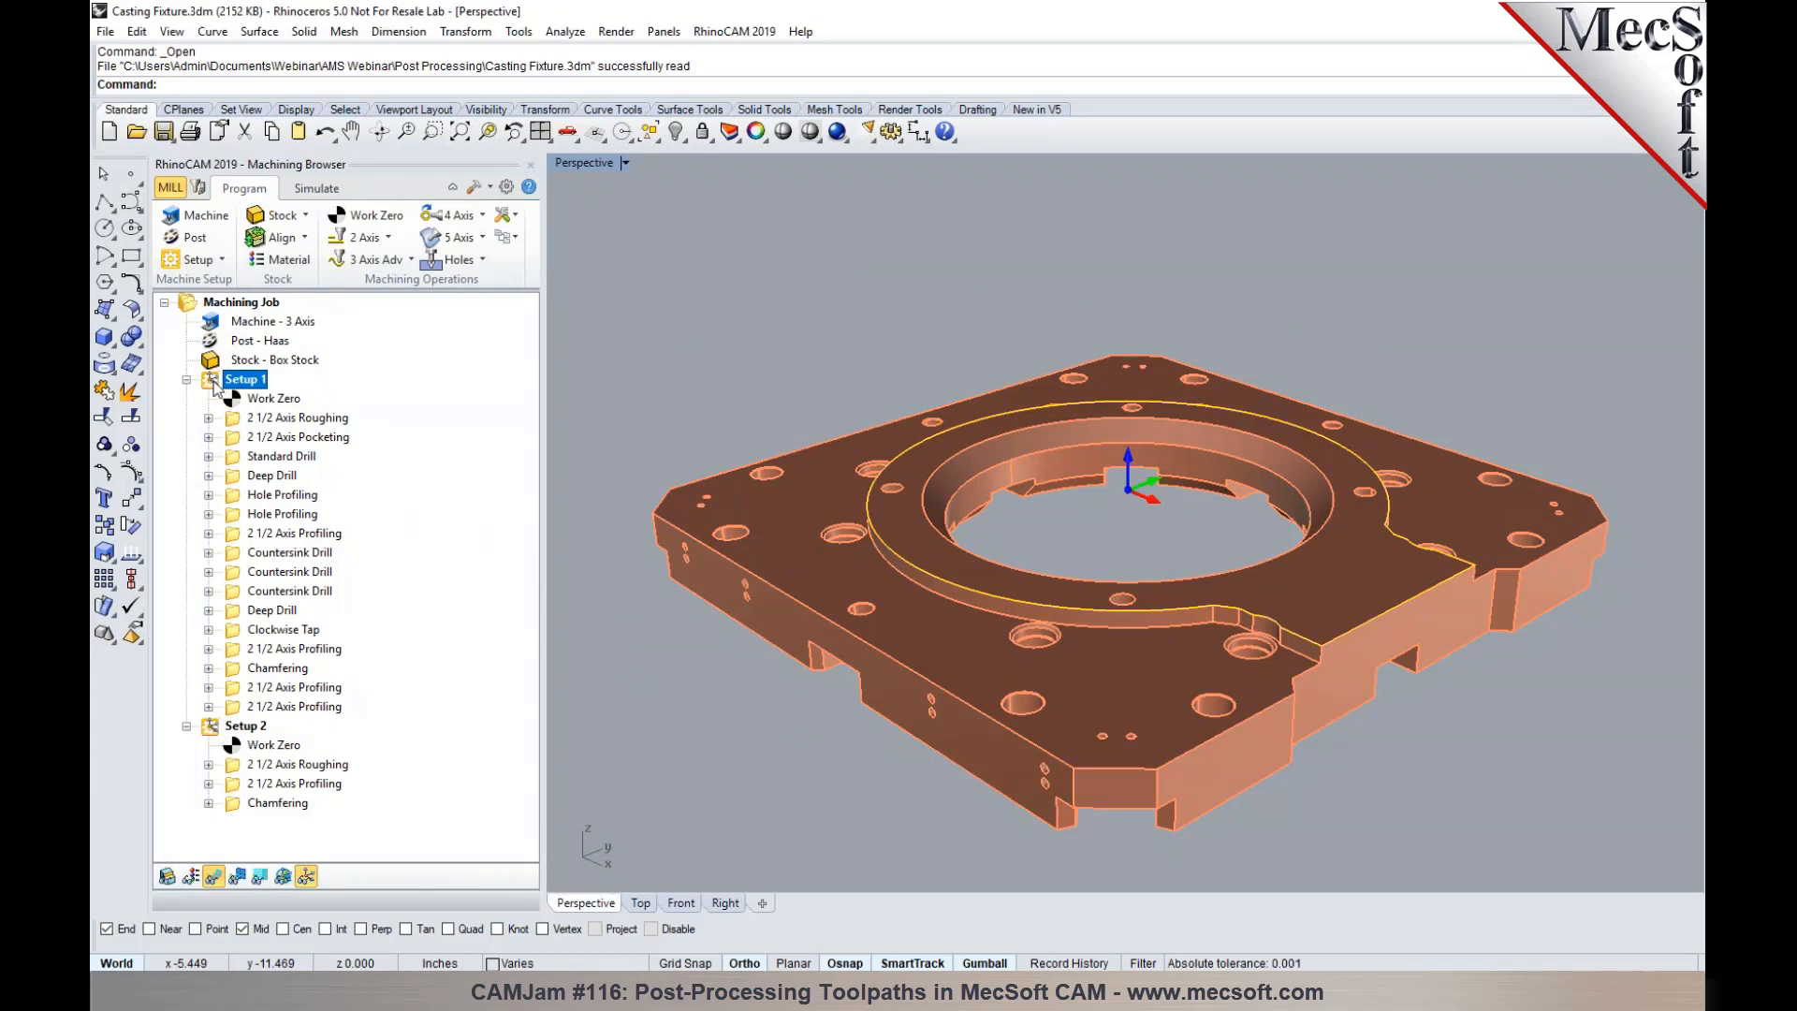
{"action": "left_click", "coordinate": [191, 241]}
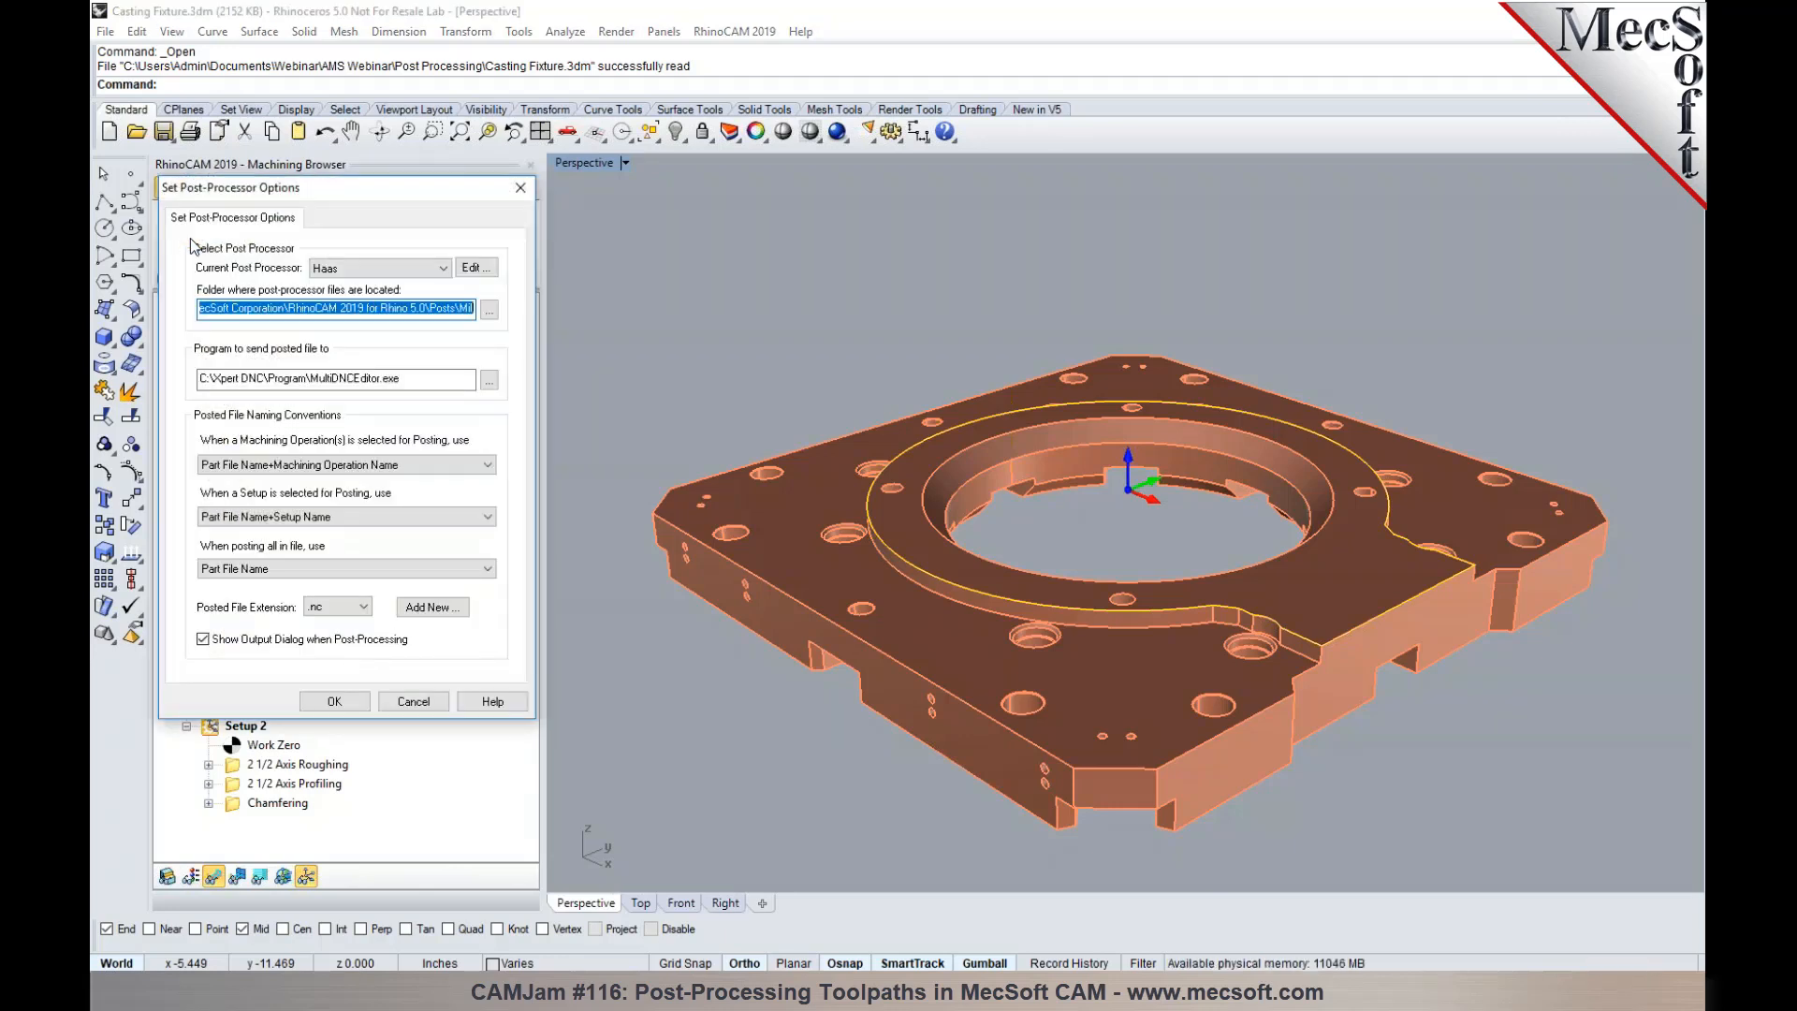
{"action": "left_click", "coordinate": [489, 274]}
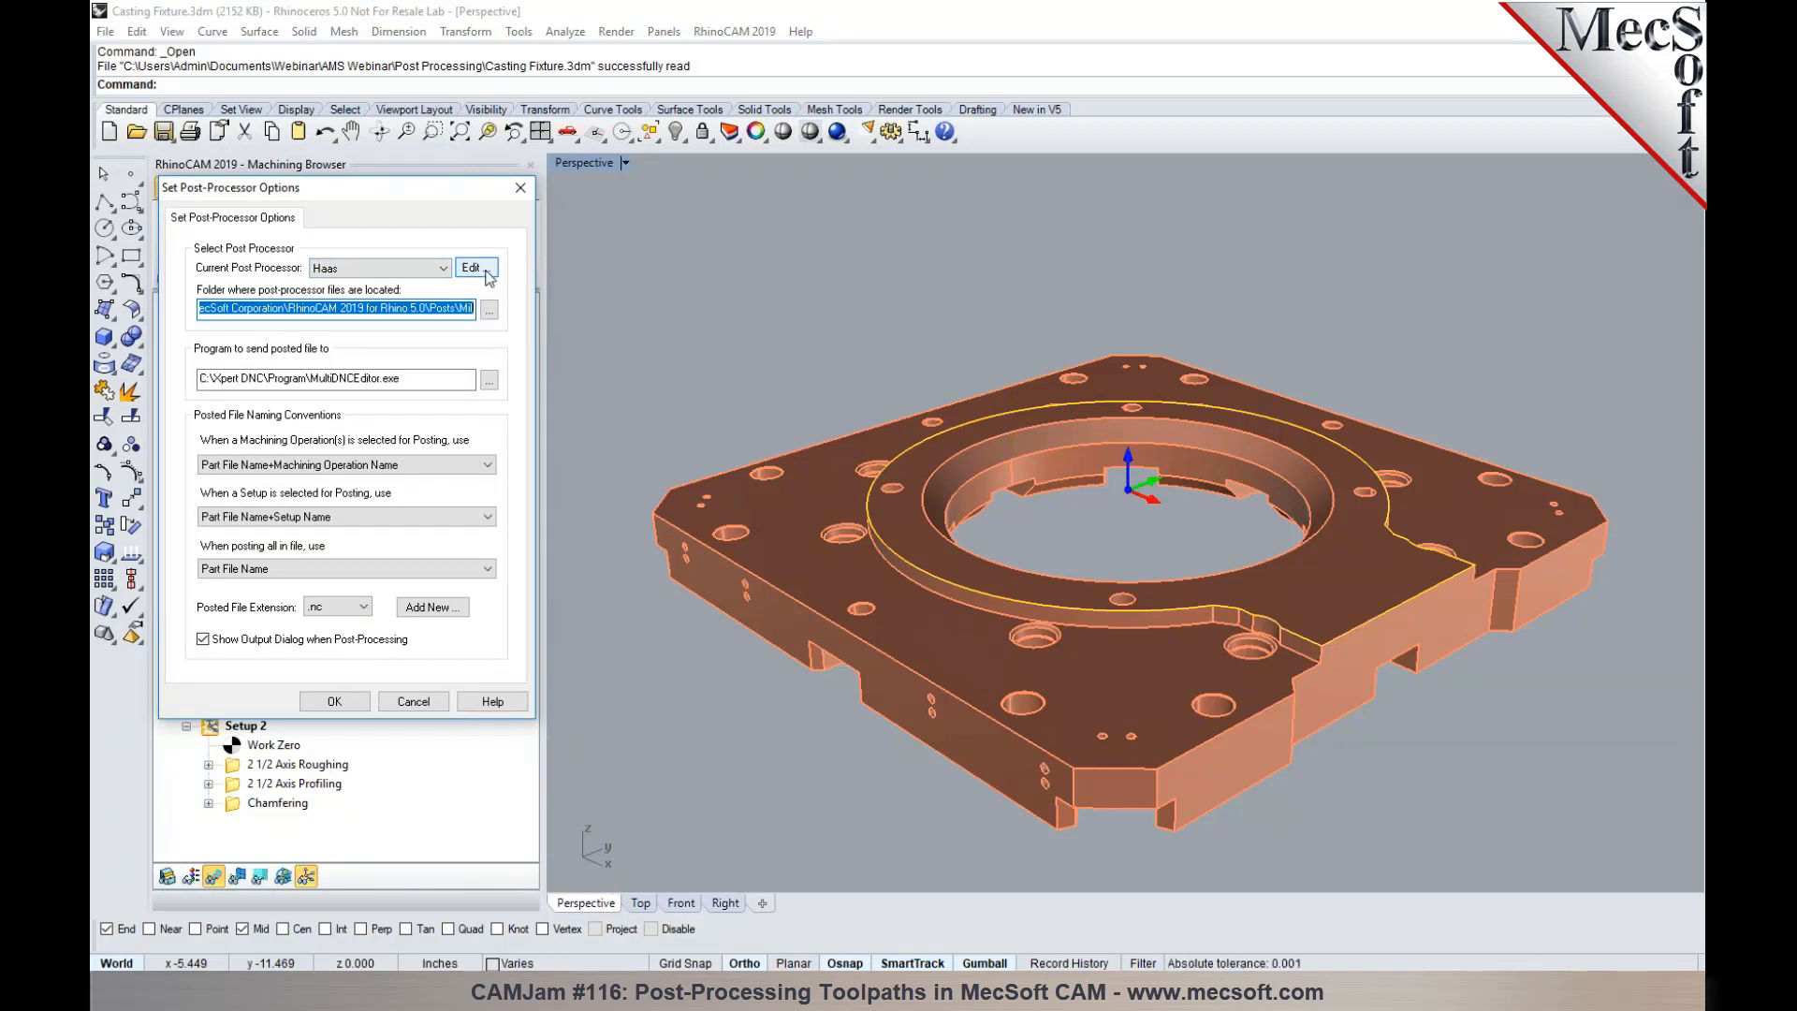
{"action": "left_click", "coordinate": [487, 273]}
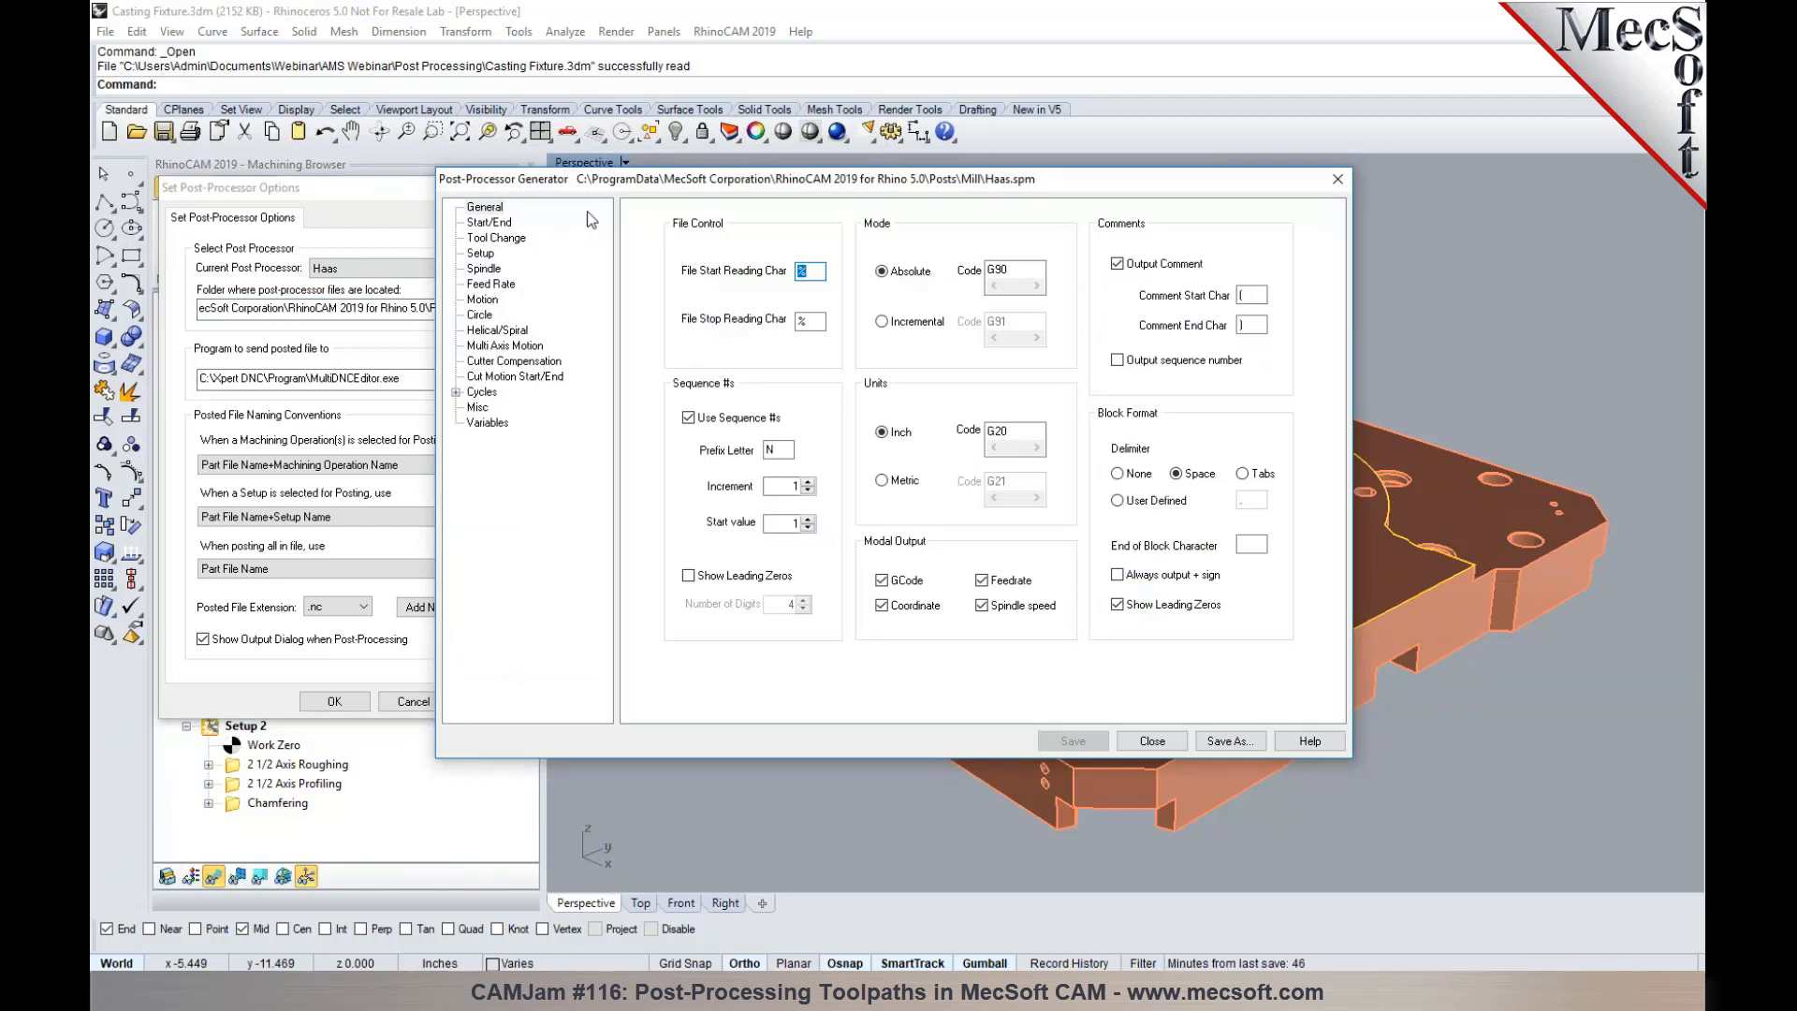
{"action": "left_click_drag", "start_coordinate": [612, 180], "coordinate": [847, 200]}
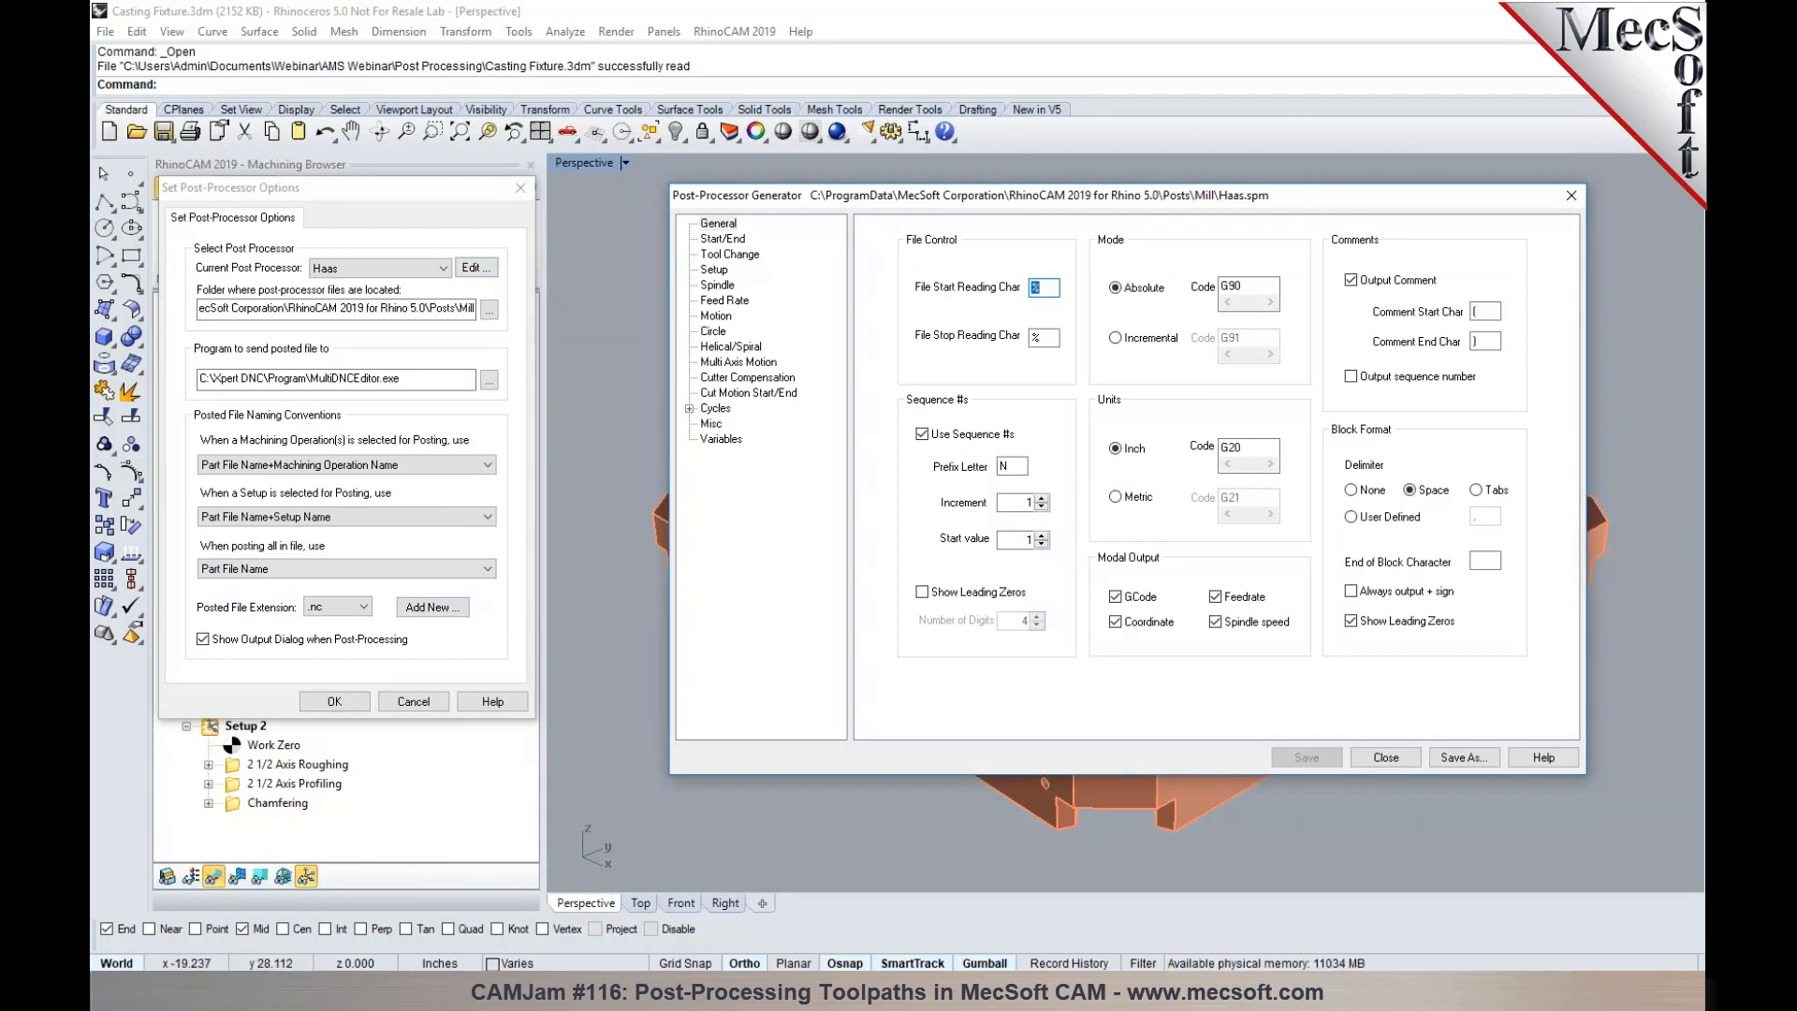
{"action": "left_click", "coordinate": [334, 702]}
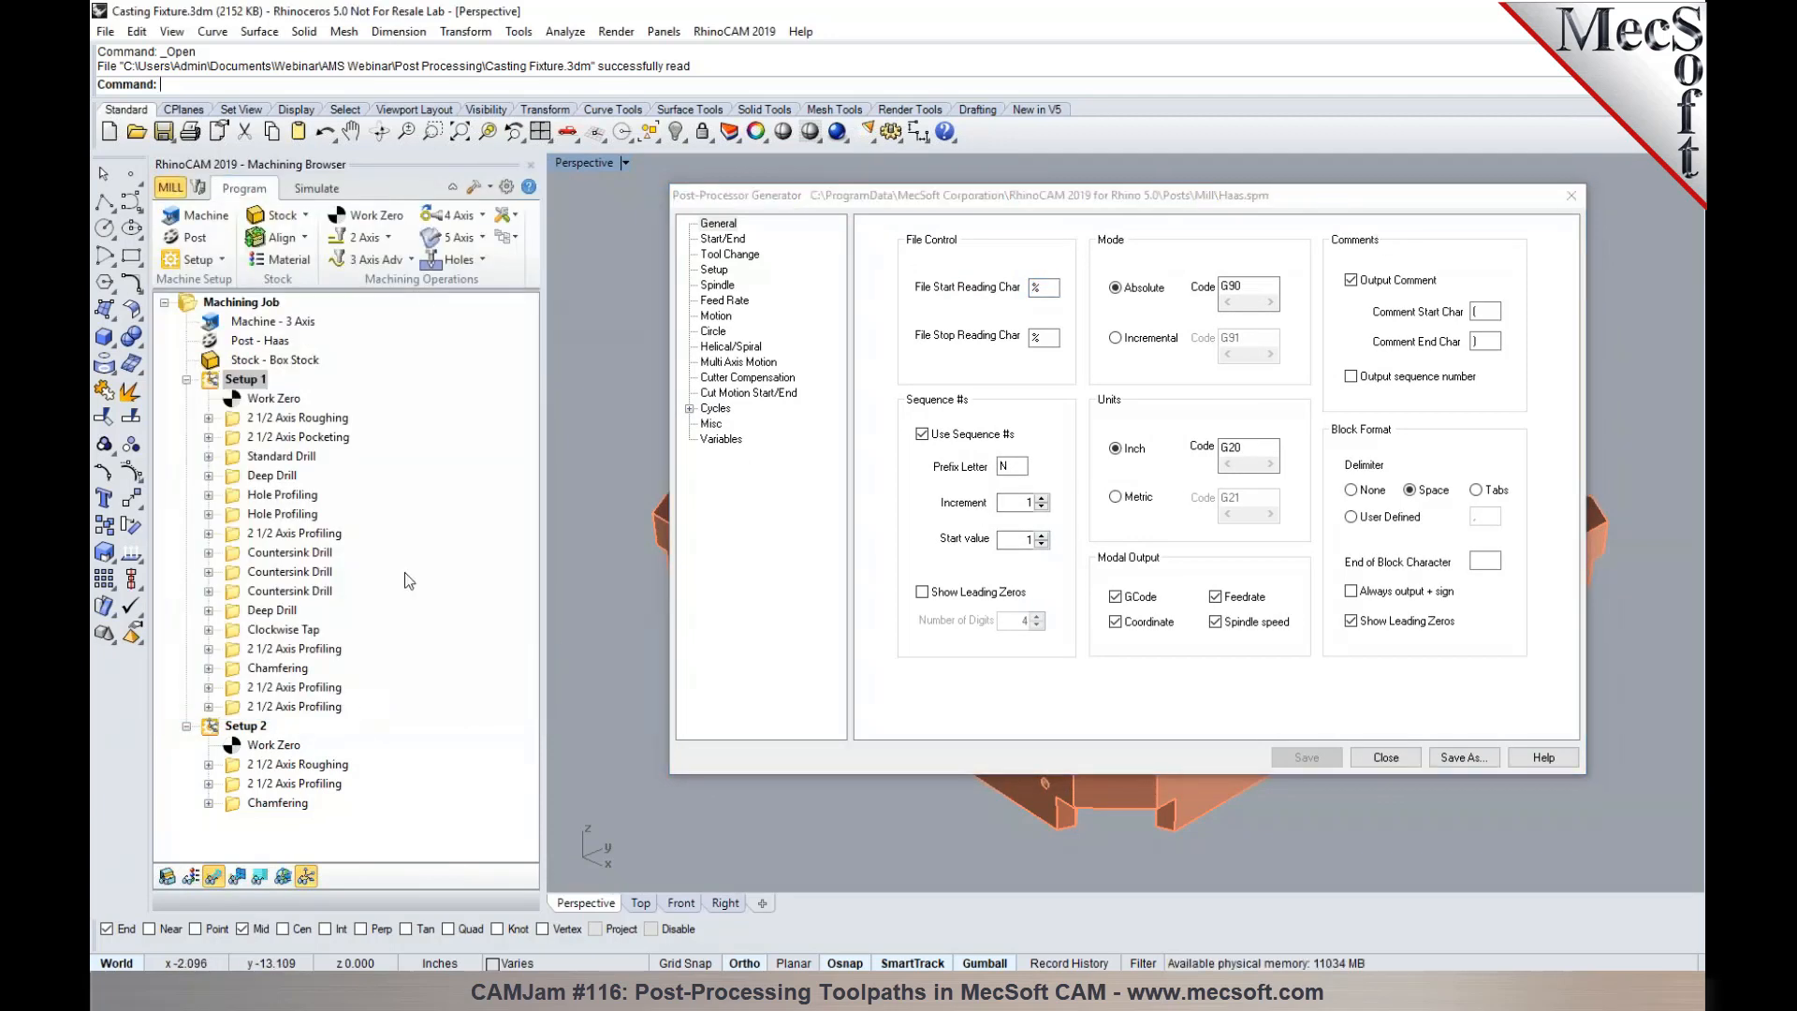
{"action": "left_click", "coordinate": [490, 190]}
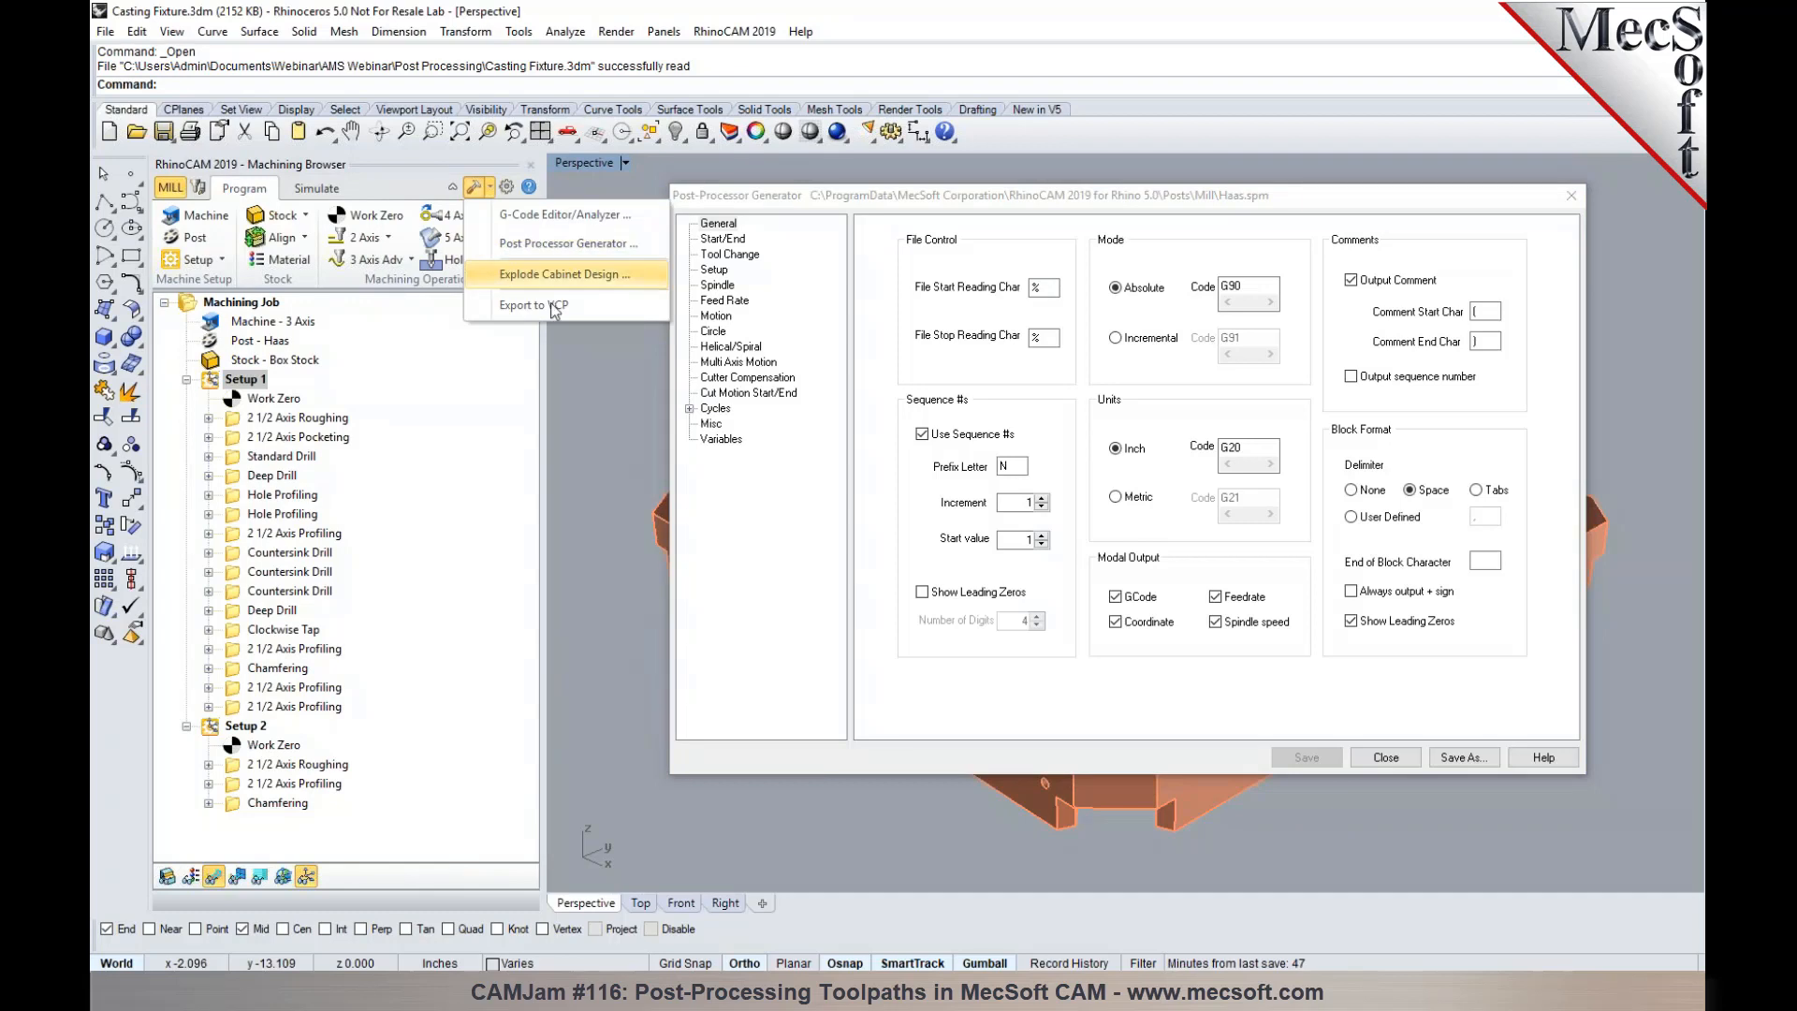
{"action": "left_click", "coordinate": [565, 395]}
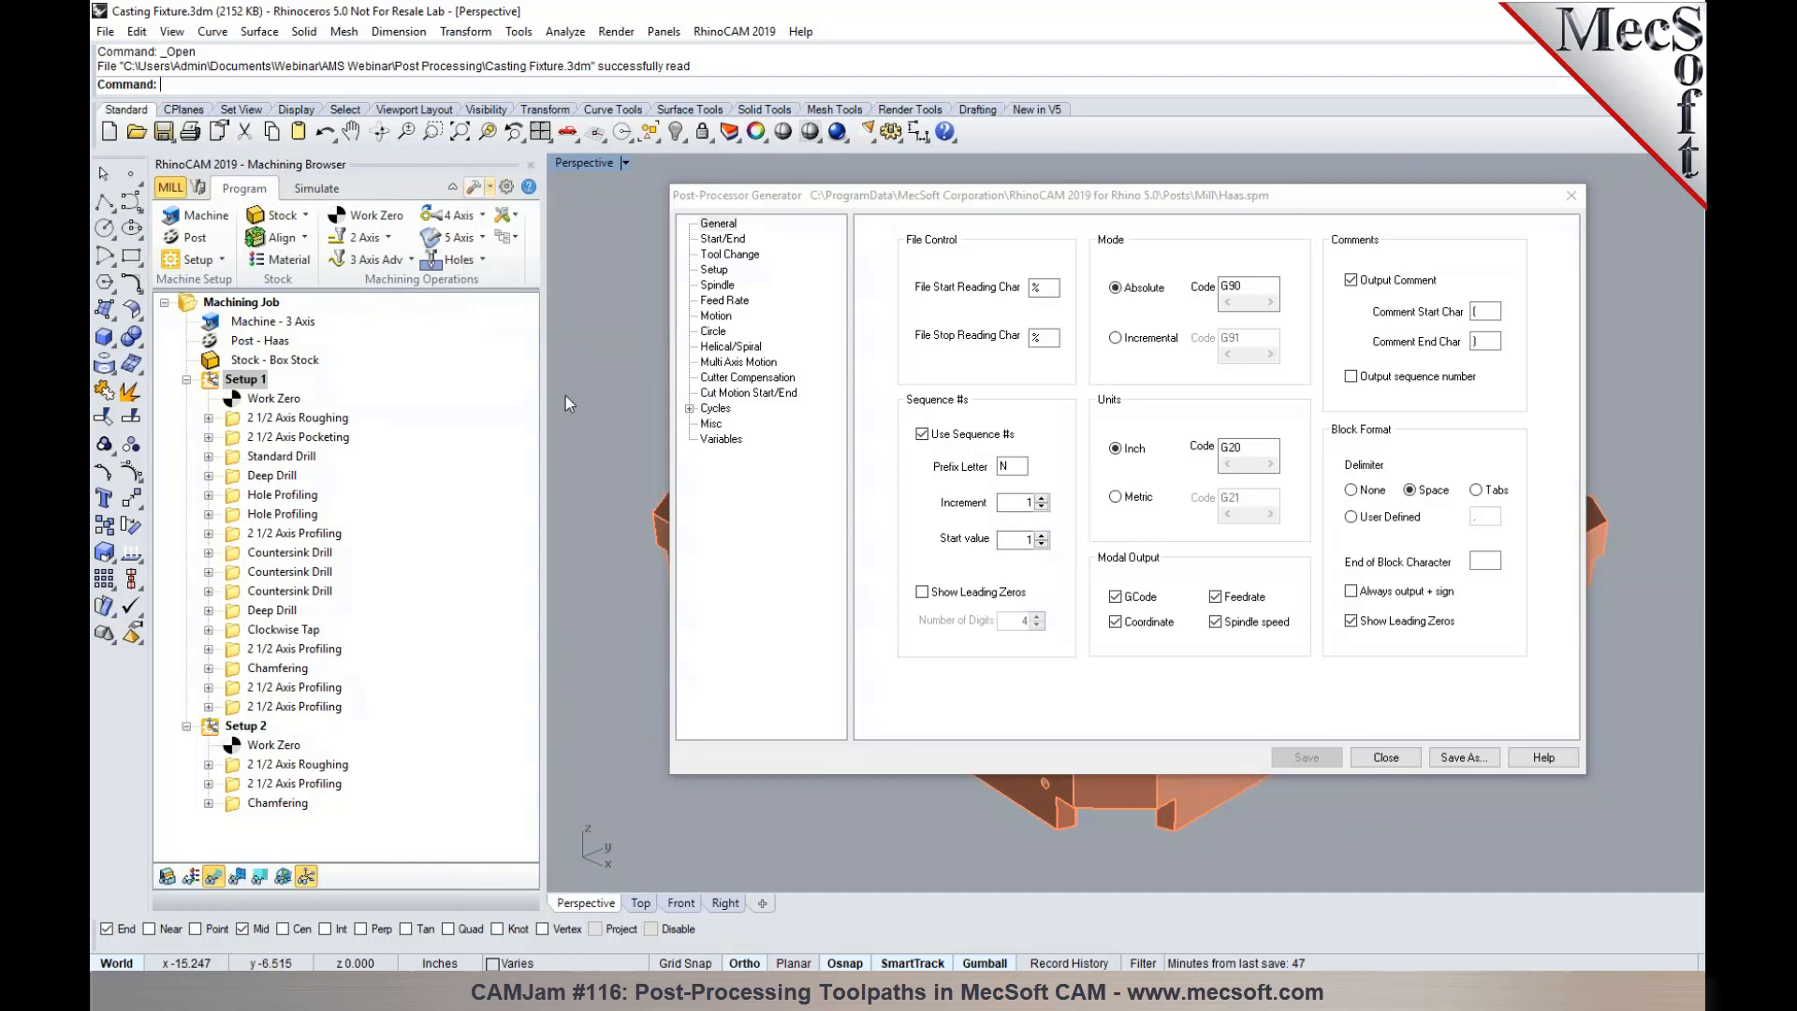
{"action": "left_click", "coordinate": [184, 236]}
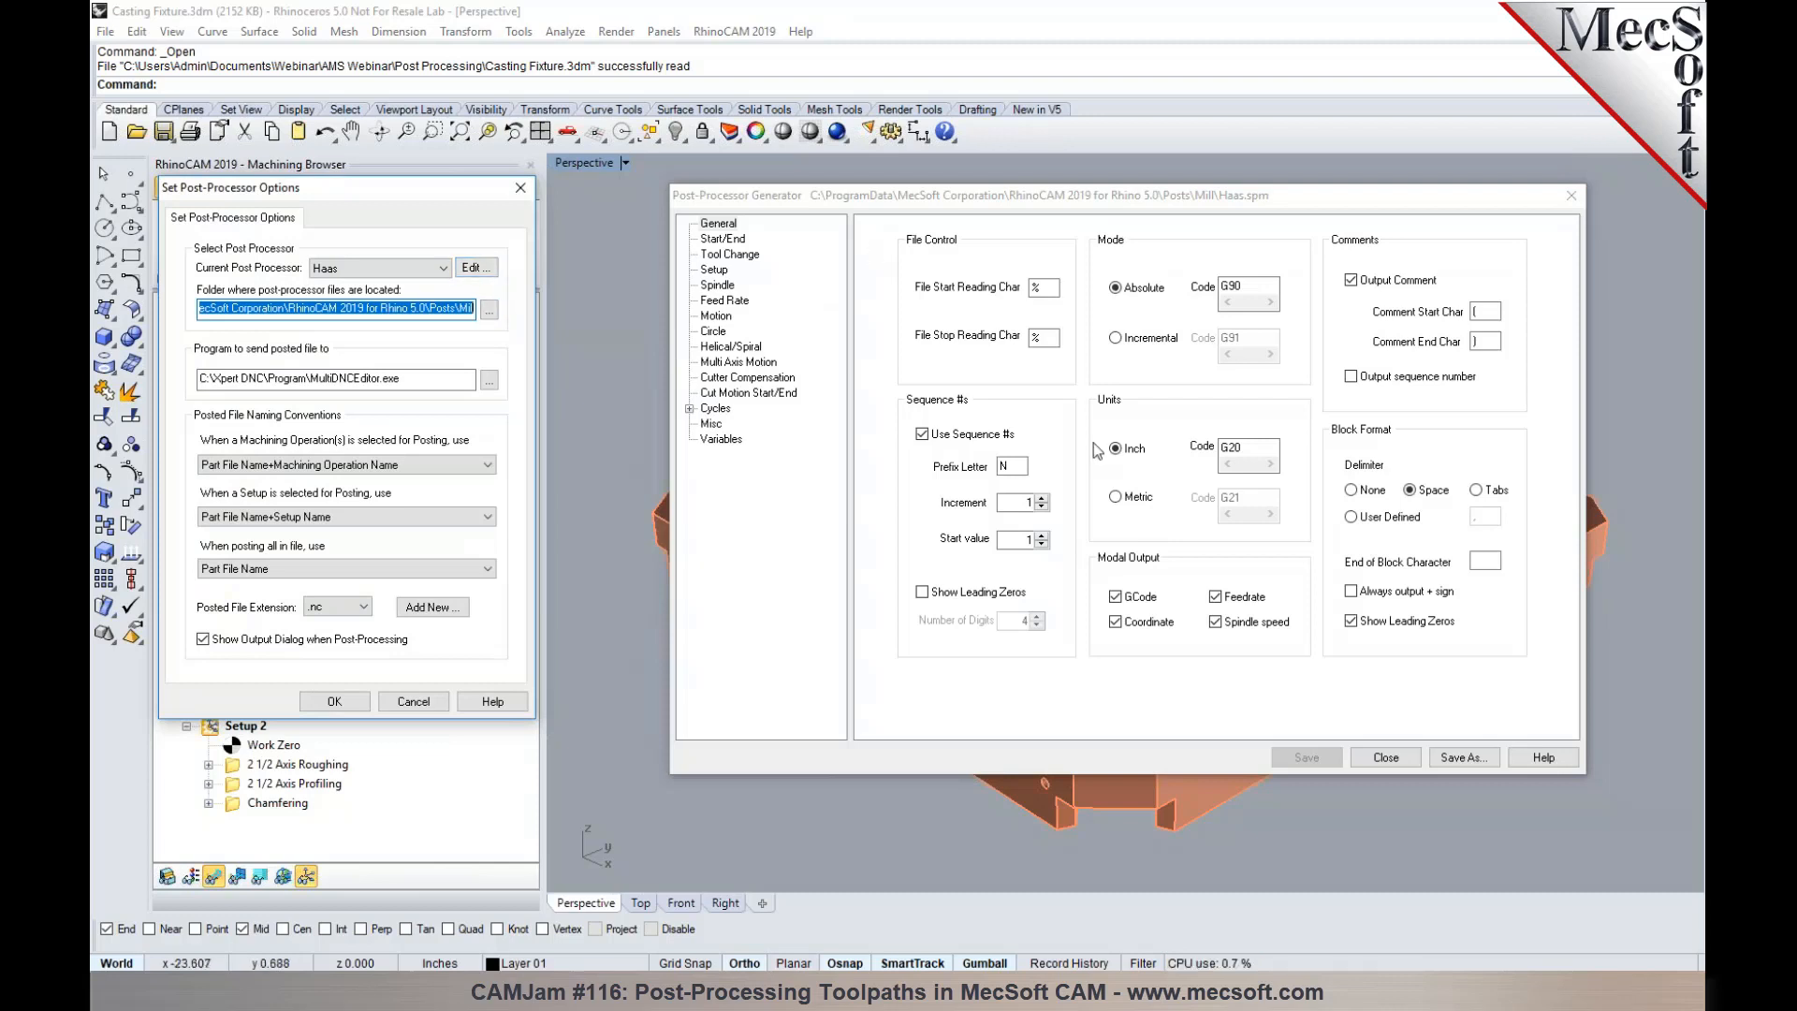
{"action": "left_click", "coordinate": [365, 702]}
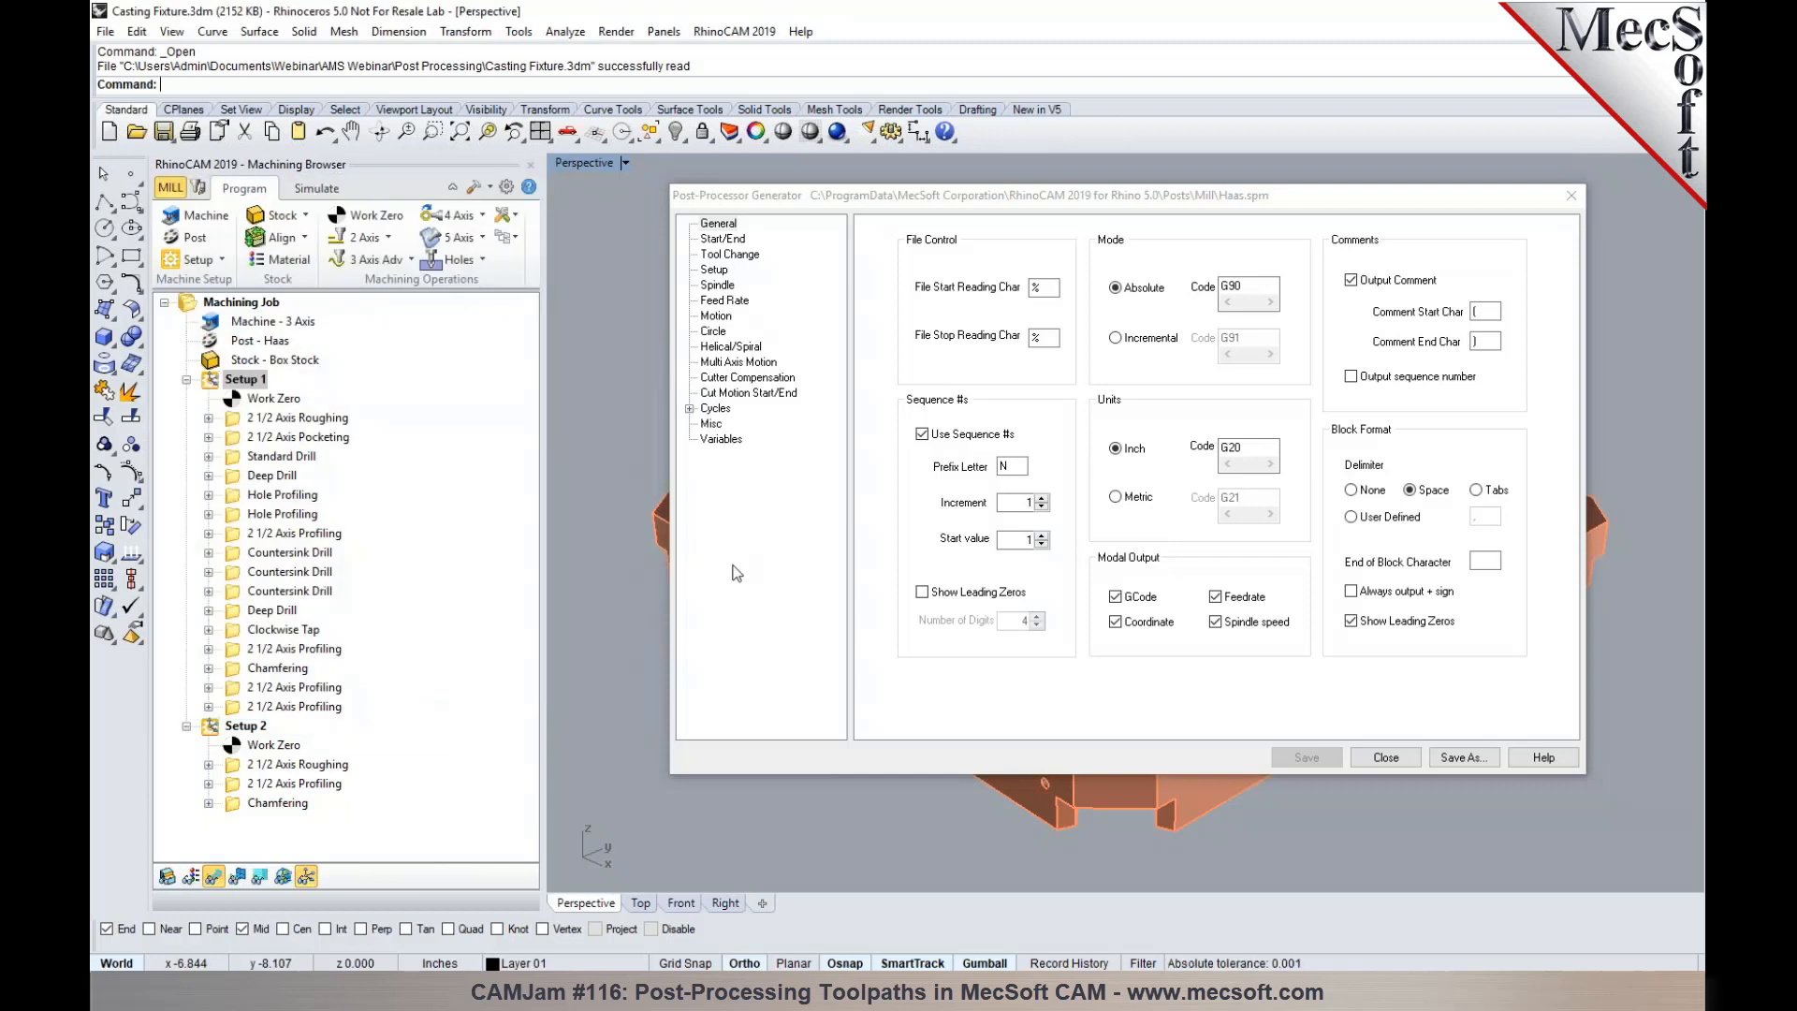
- Examine the General settings of the Haas post, including file control, sequence numbers, mode, units and block format
{"action": "left_click", "coordinate": [880, 199]}
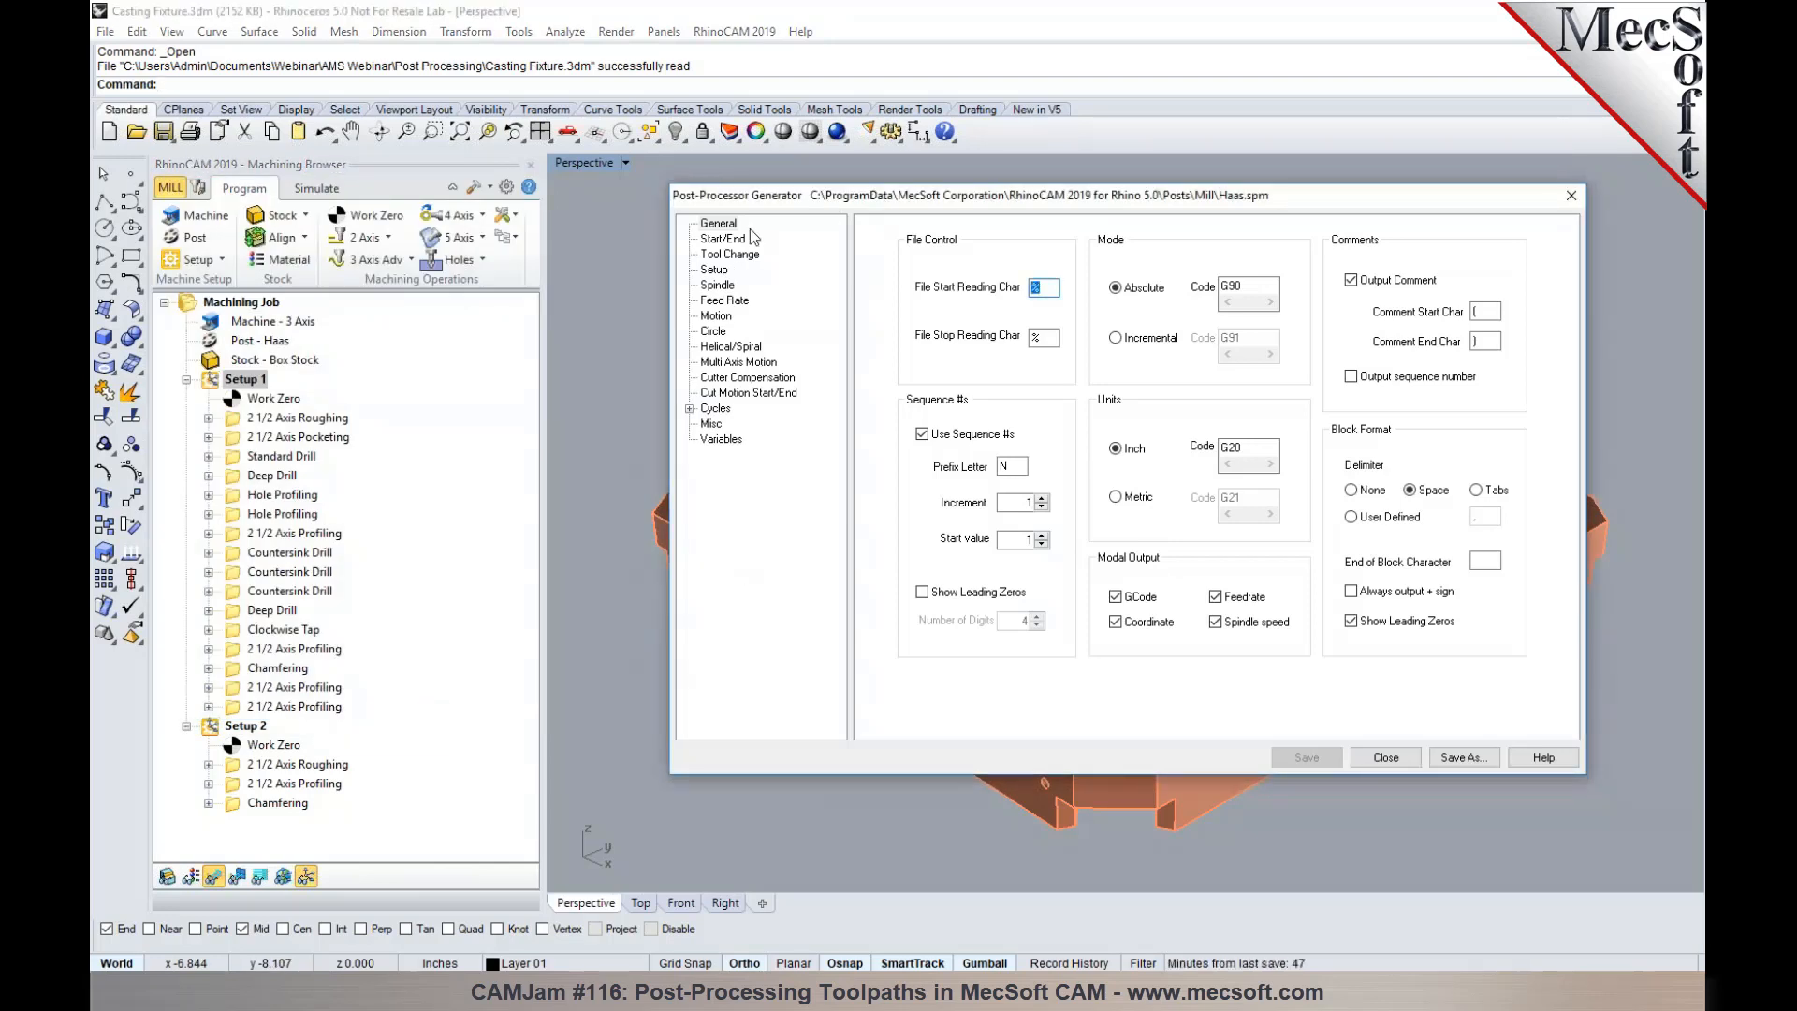
{"action": "left_click", "coordinate": [711, 225]}
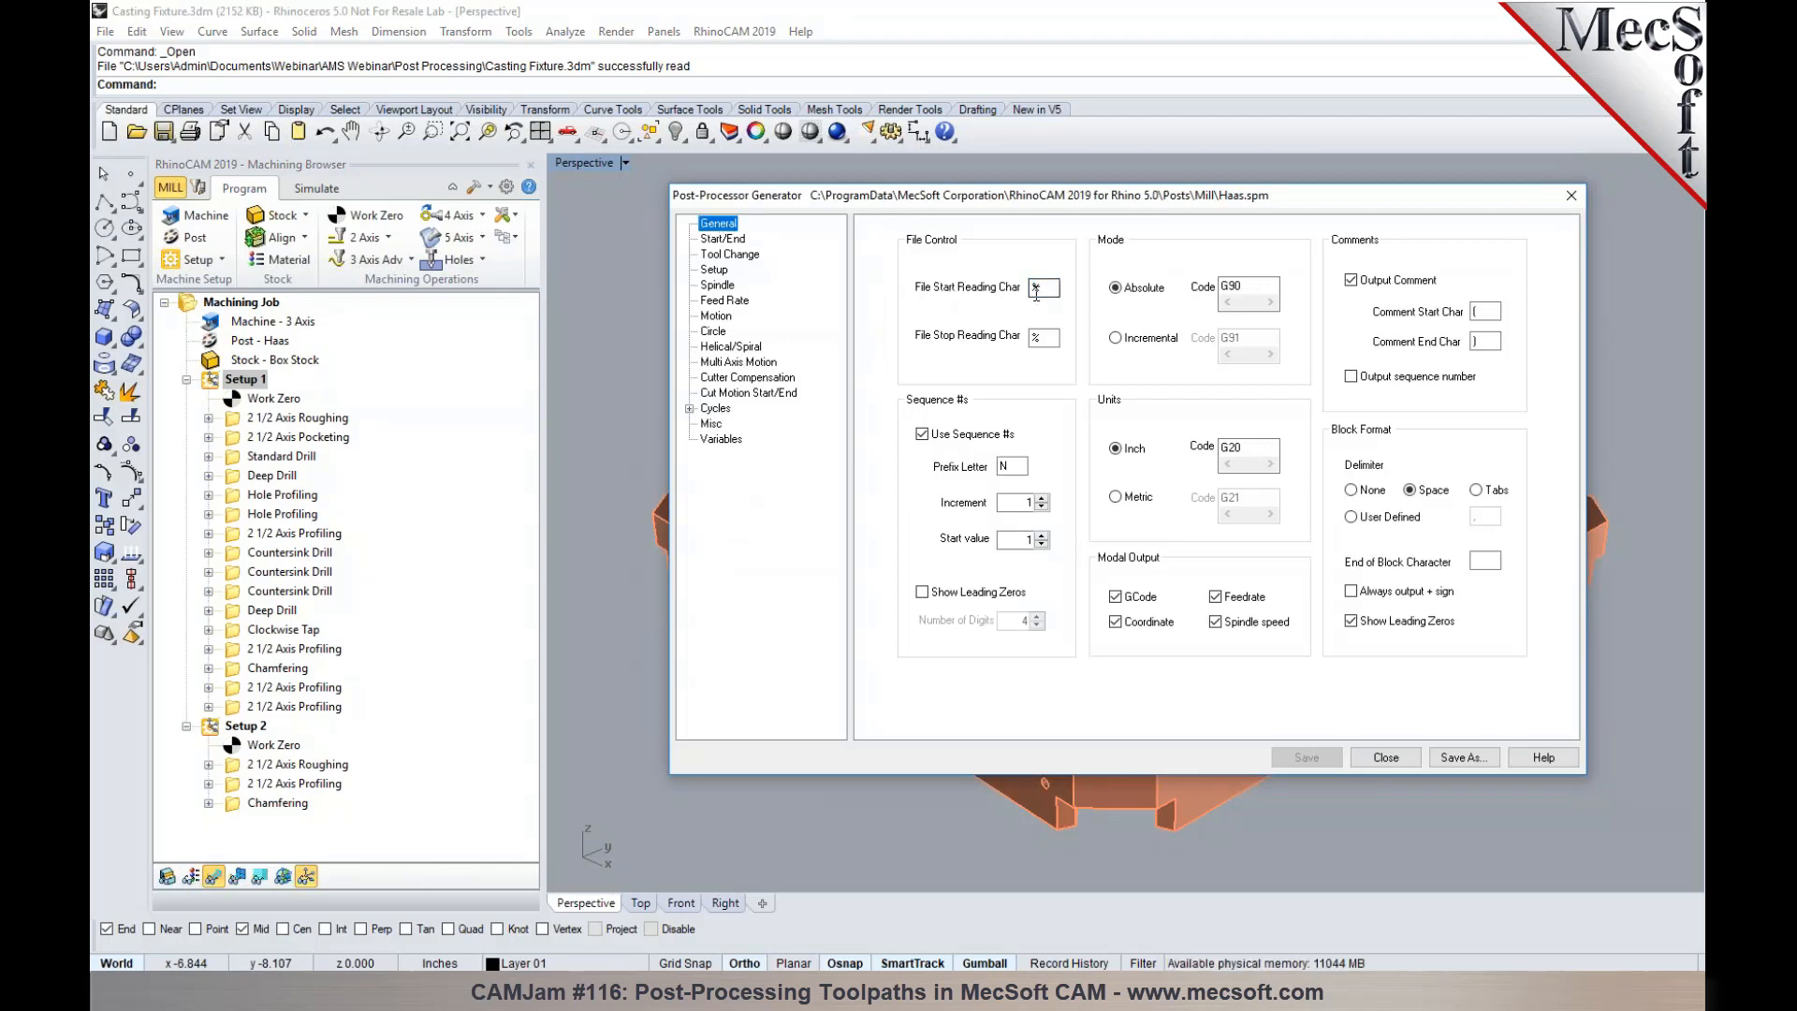
{"action": "left_click_drag", "start_coordinate": [1041, 208], "coordinate": [950, 204]}
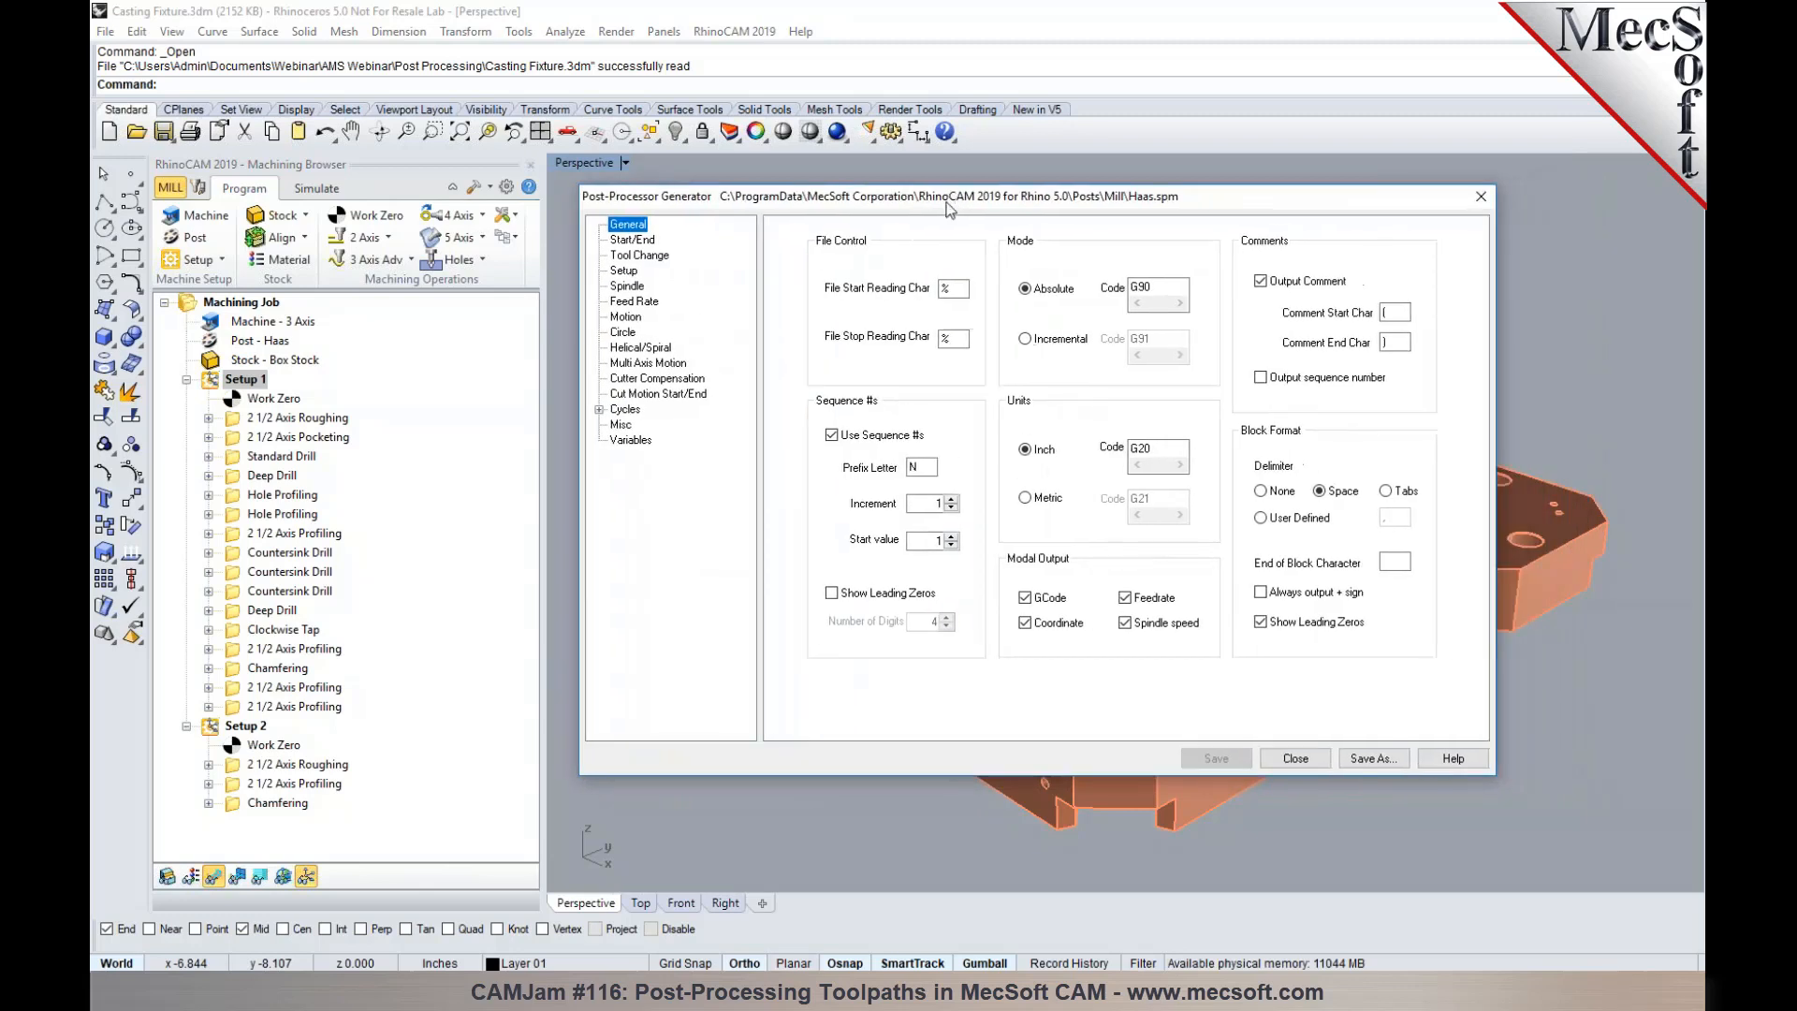
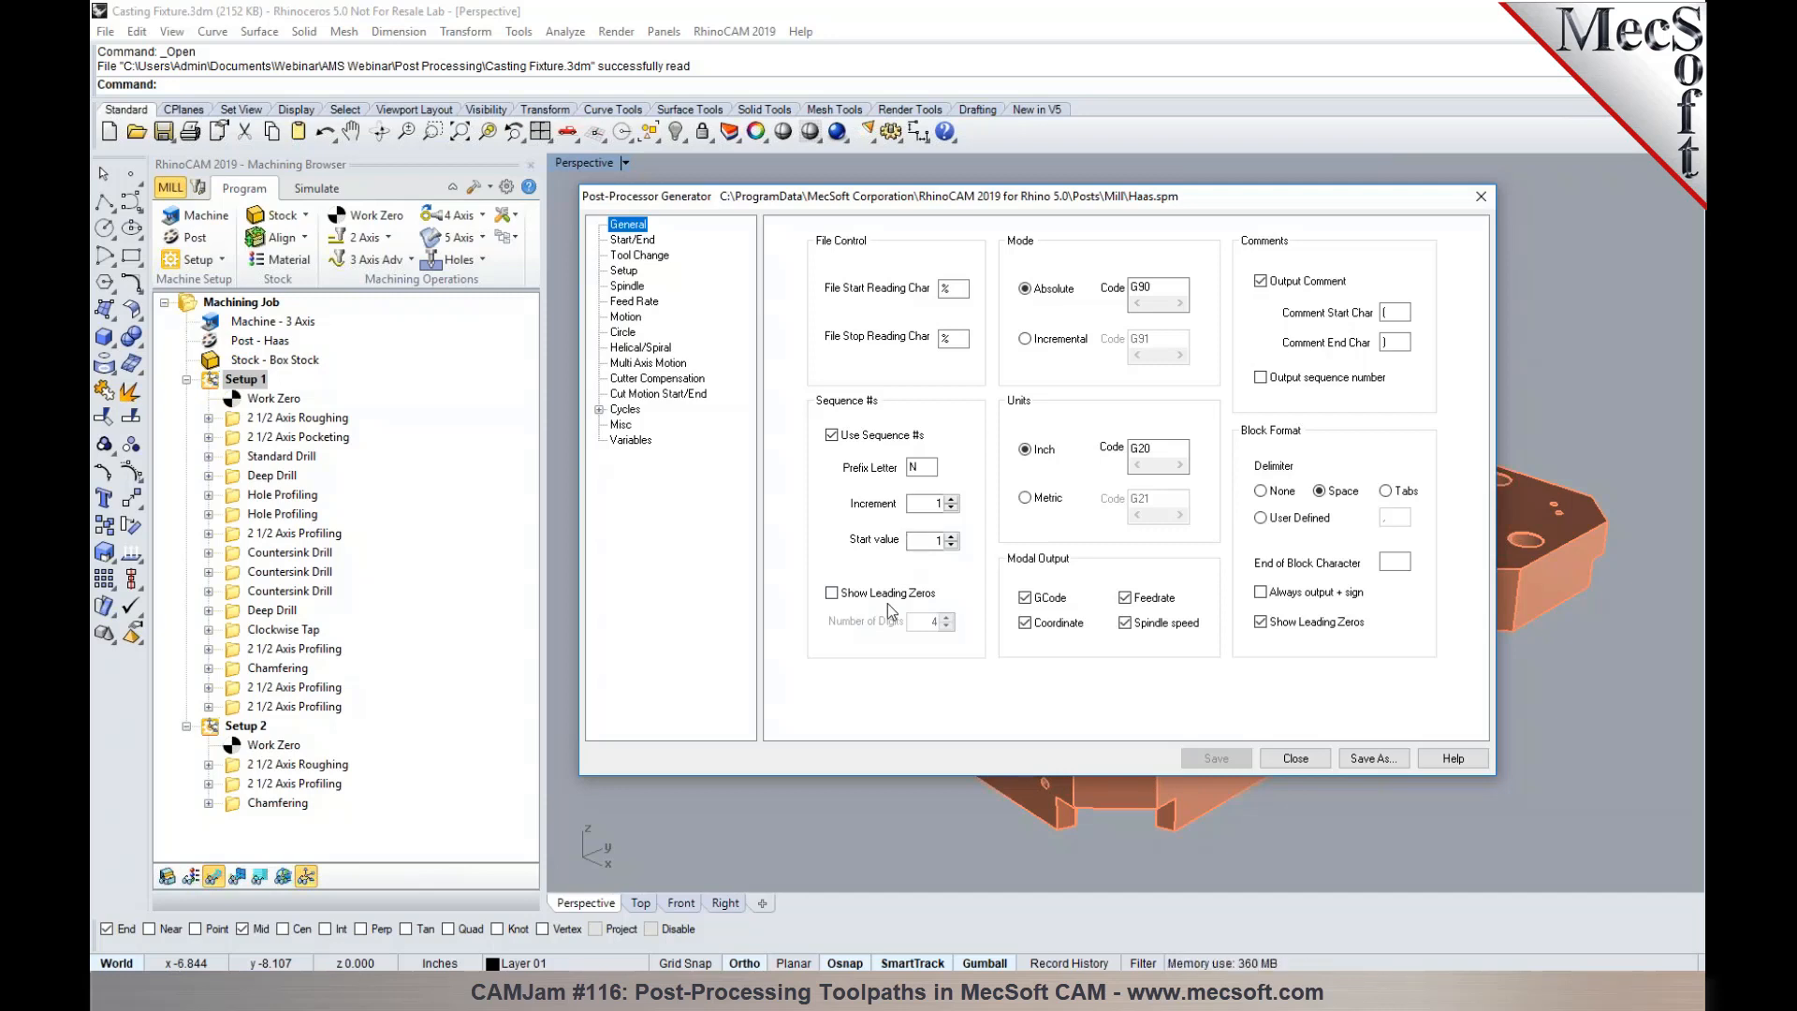
- Try leading zeros on the sequence numbers, and display the Haas post's program start and end code
{"action": "left_click", "coordinate": [871, 595]}
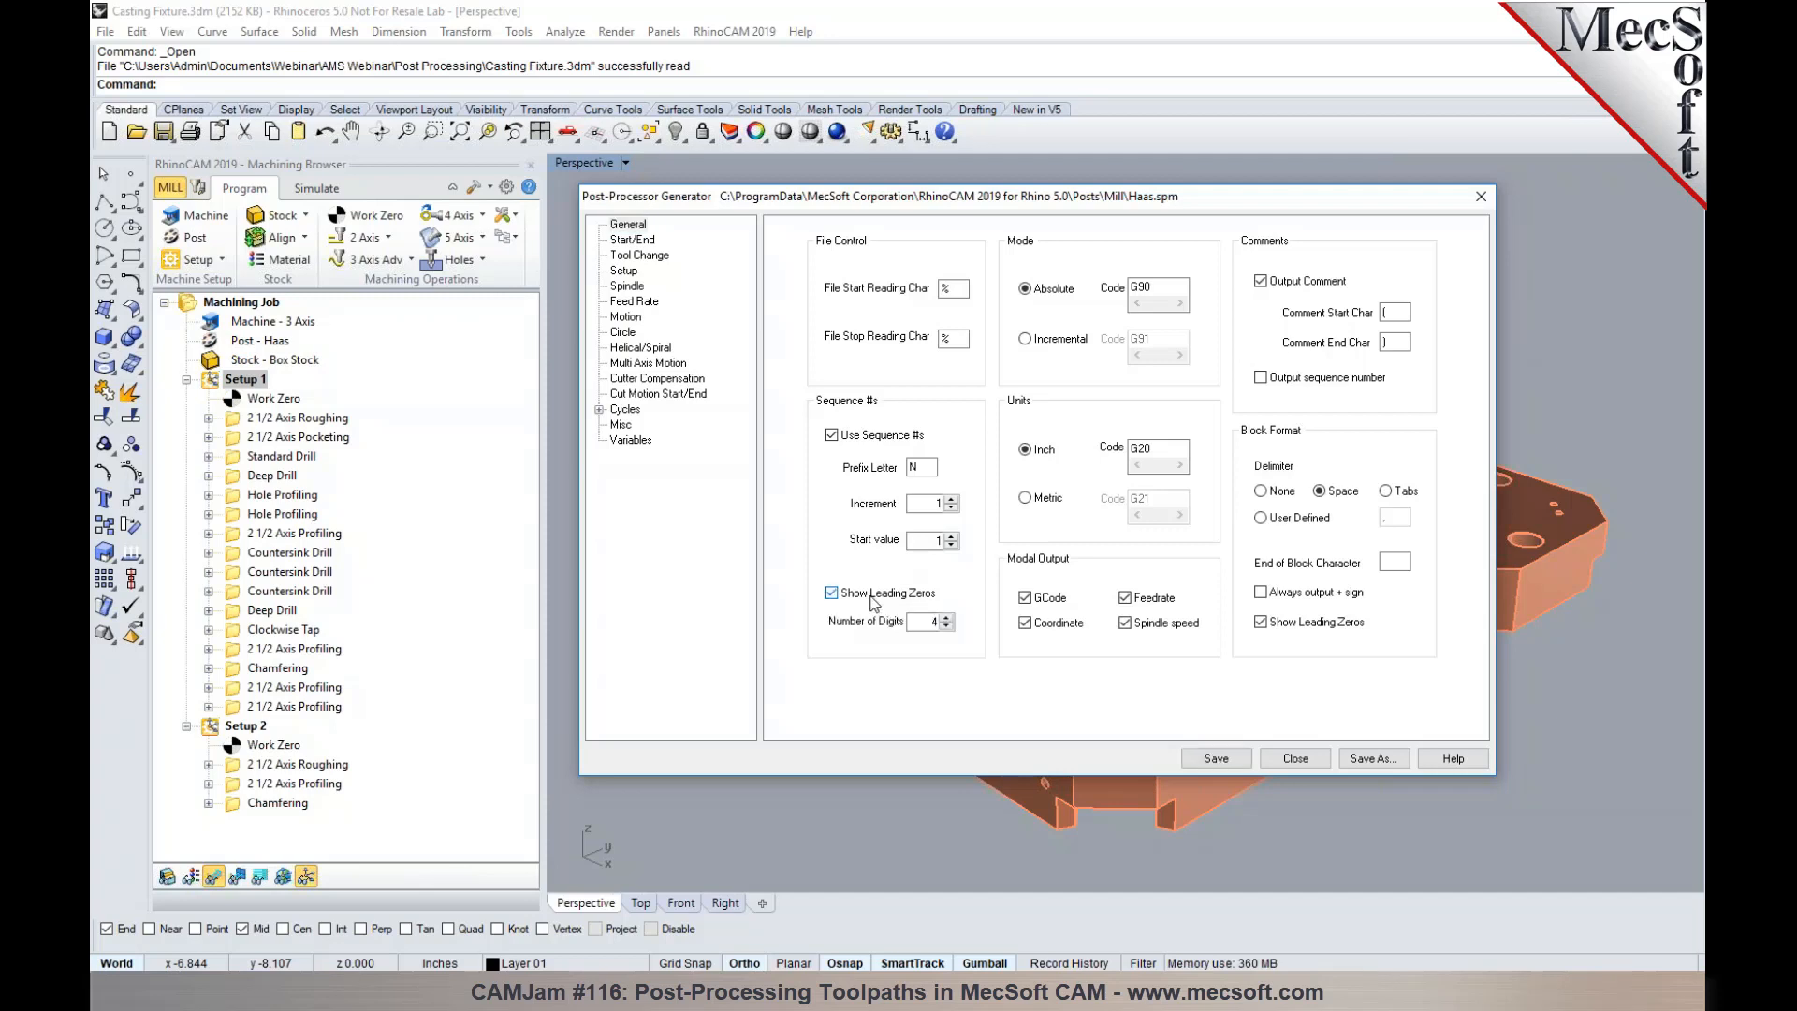
{"action": "left_click", "coordinate": [867, 603]}
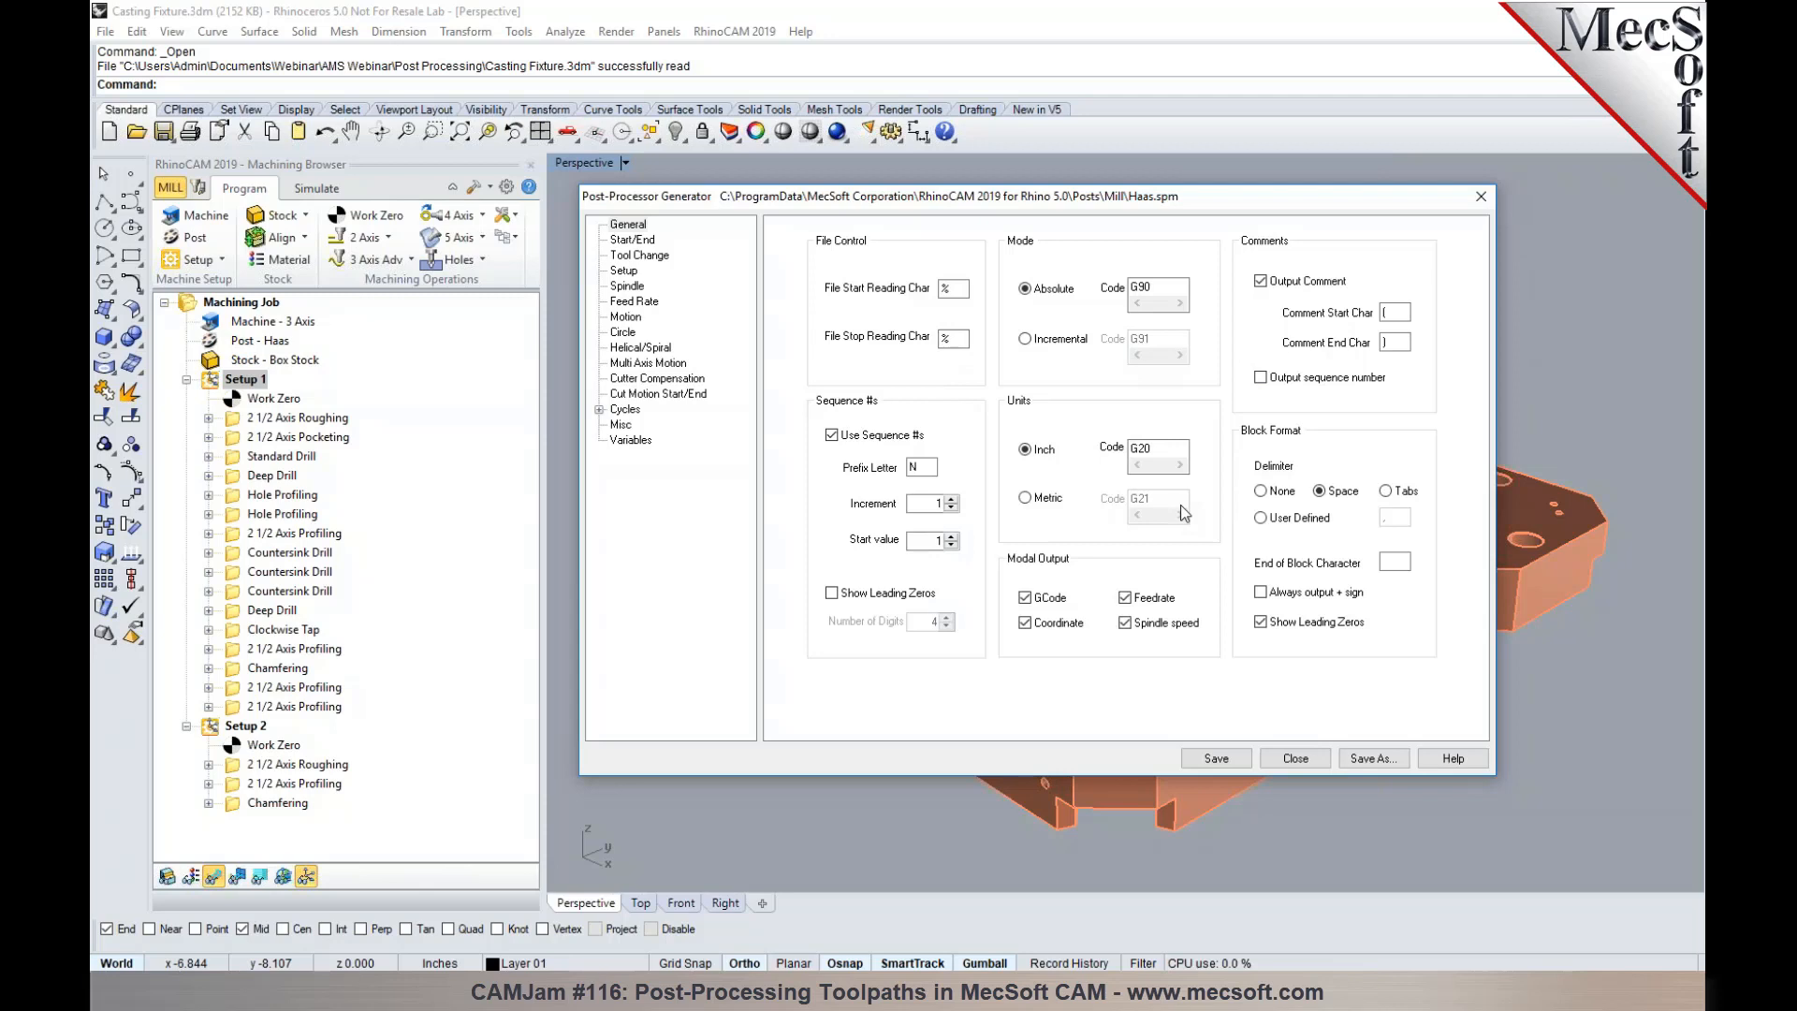
{"action": "left_click", "coordinate": [645, 242]}
{"action": "left_click_drag", "start_coordinate": [839, 206], "coordinate": [944, 205]}
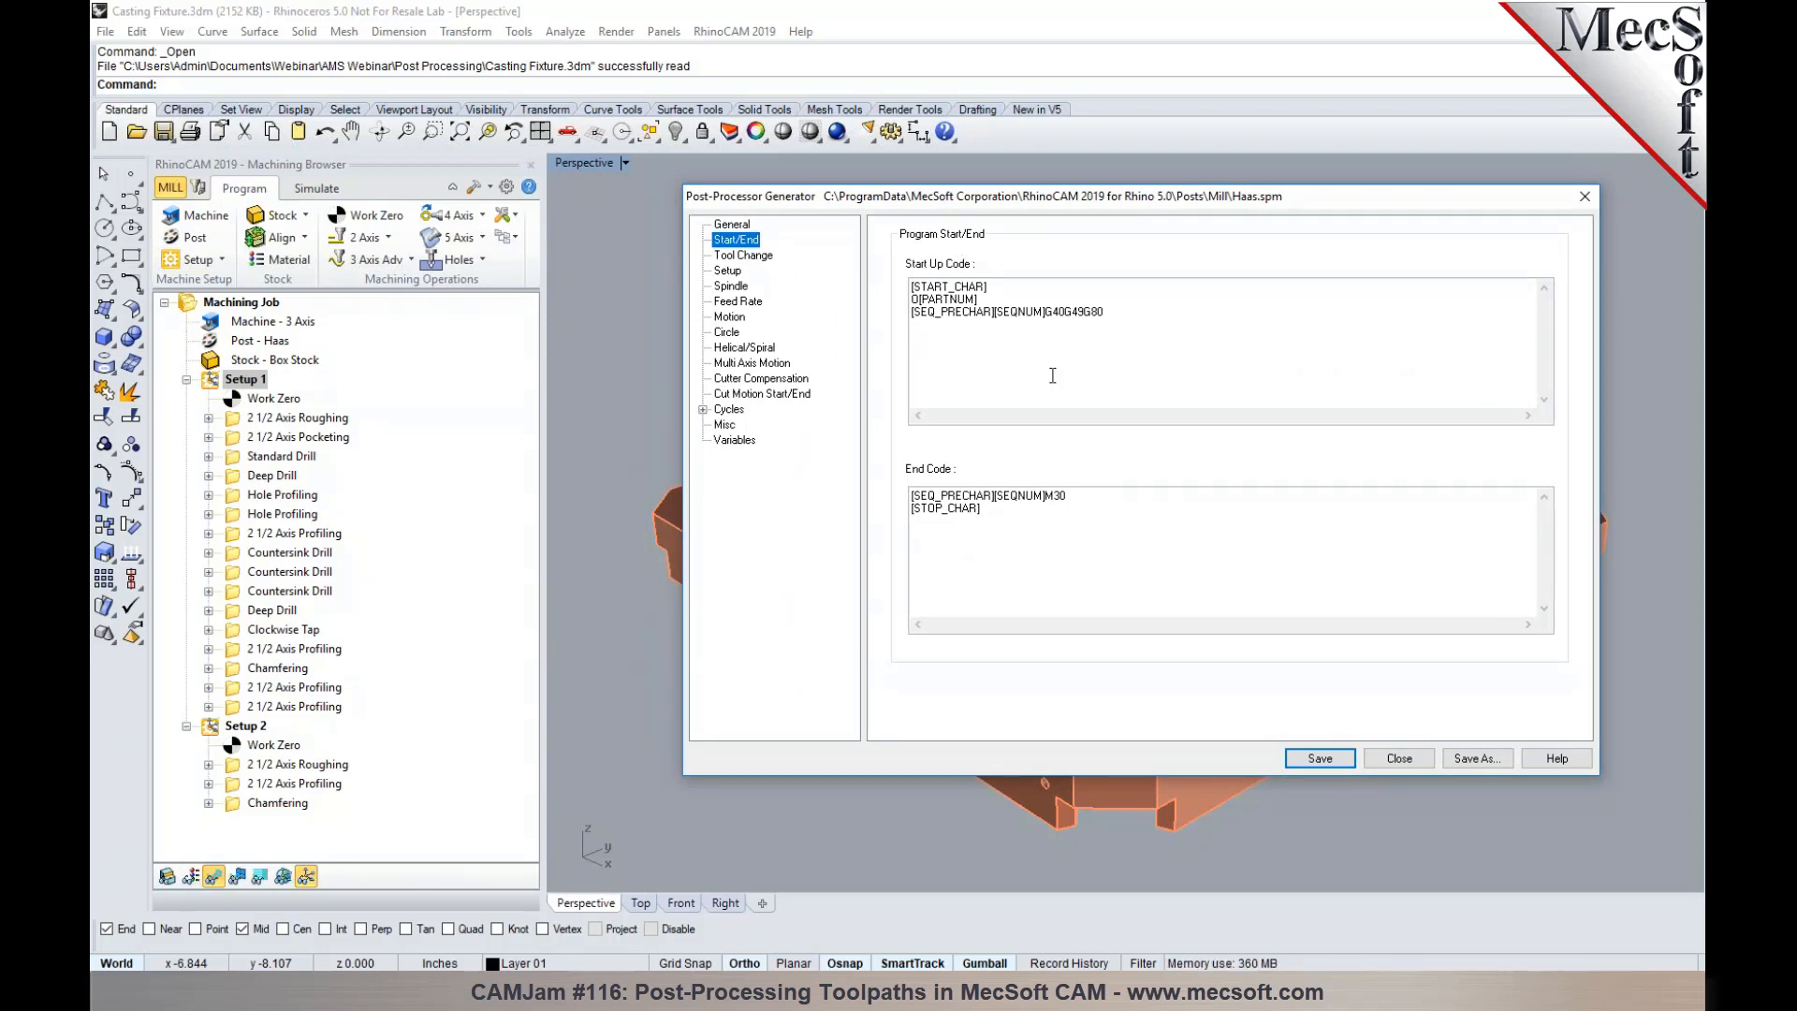
- Post Setup 1 to the Desktop, replacing Casting Fixture_Setup 1.nc, and arrange the G-code beside the Post-Processor Generator
{"action": "right_click", "coordinate": [226, 379]}
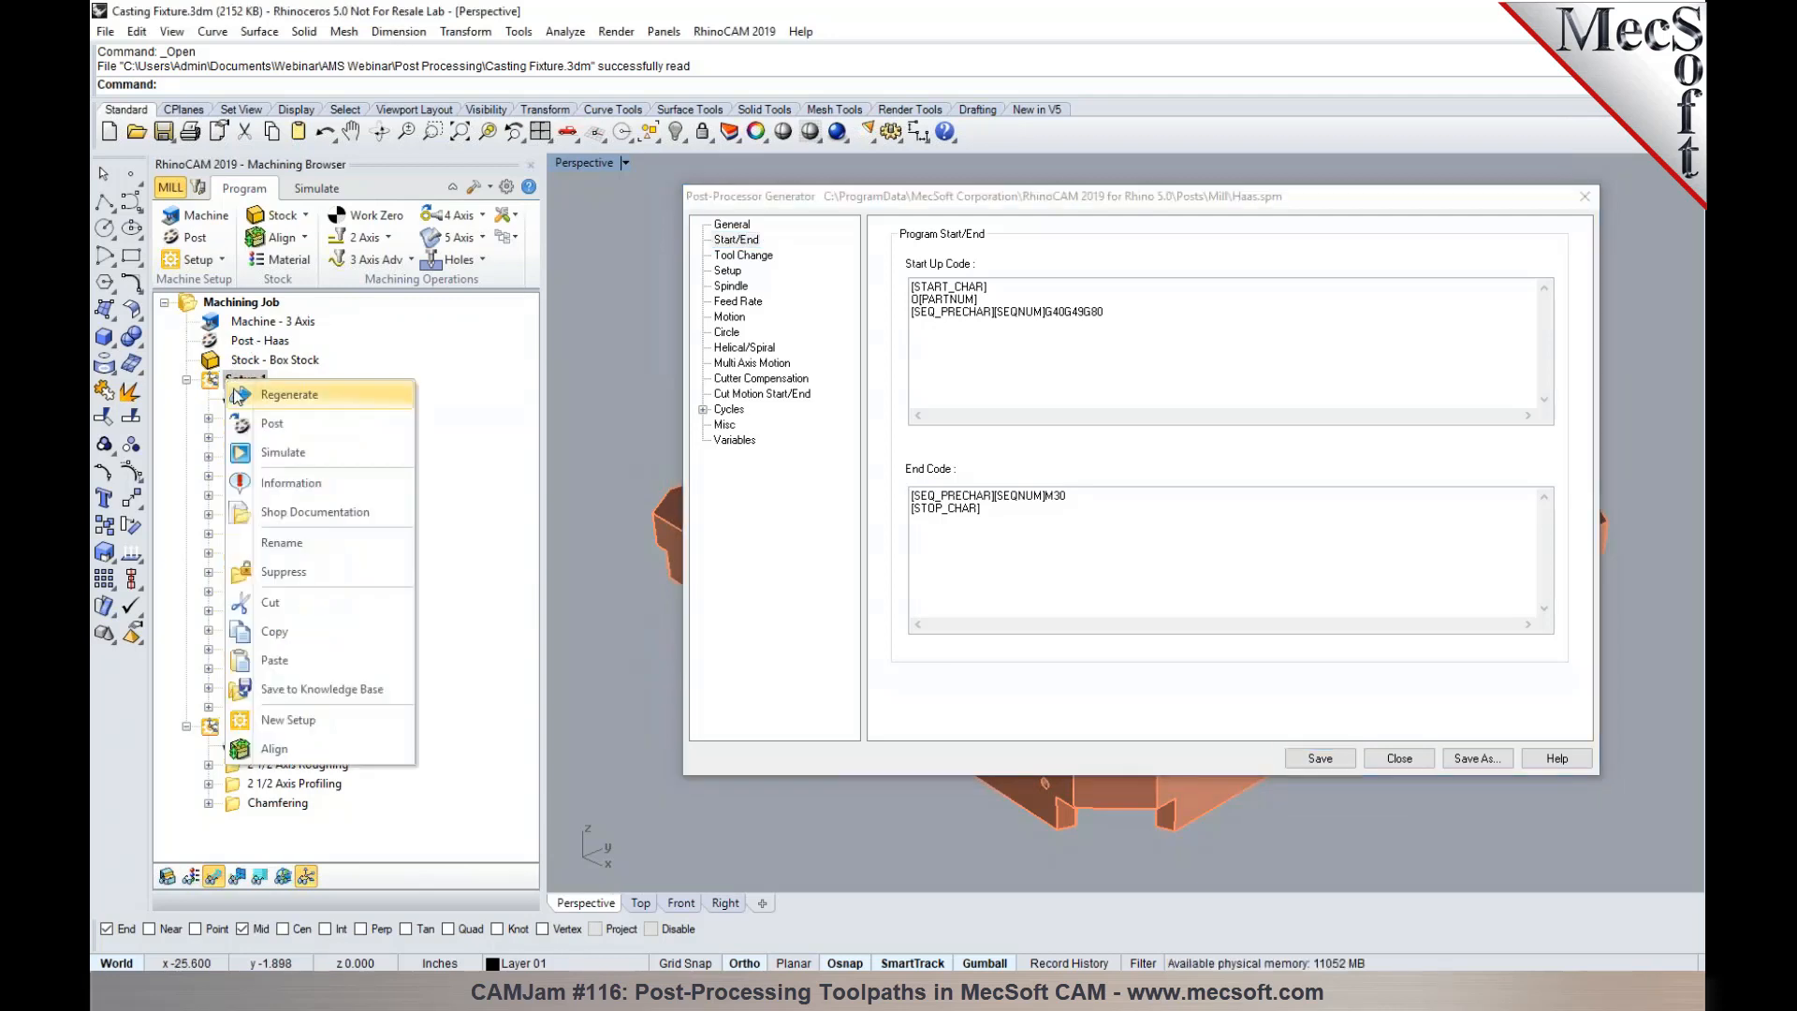
{"action": "left_click", "coordinate": [271, 423]}
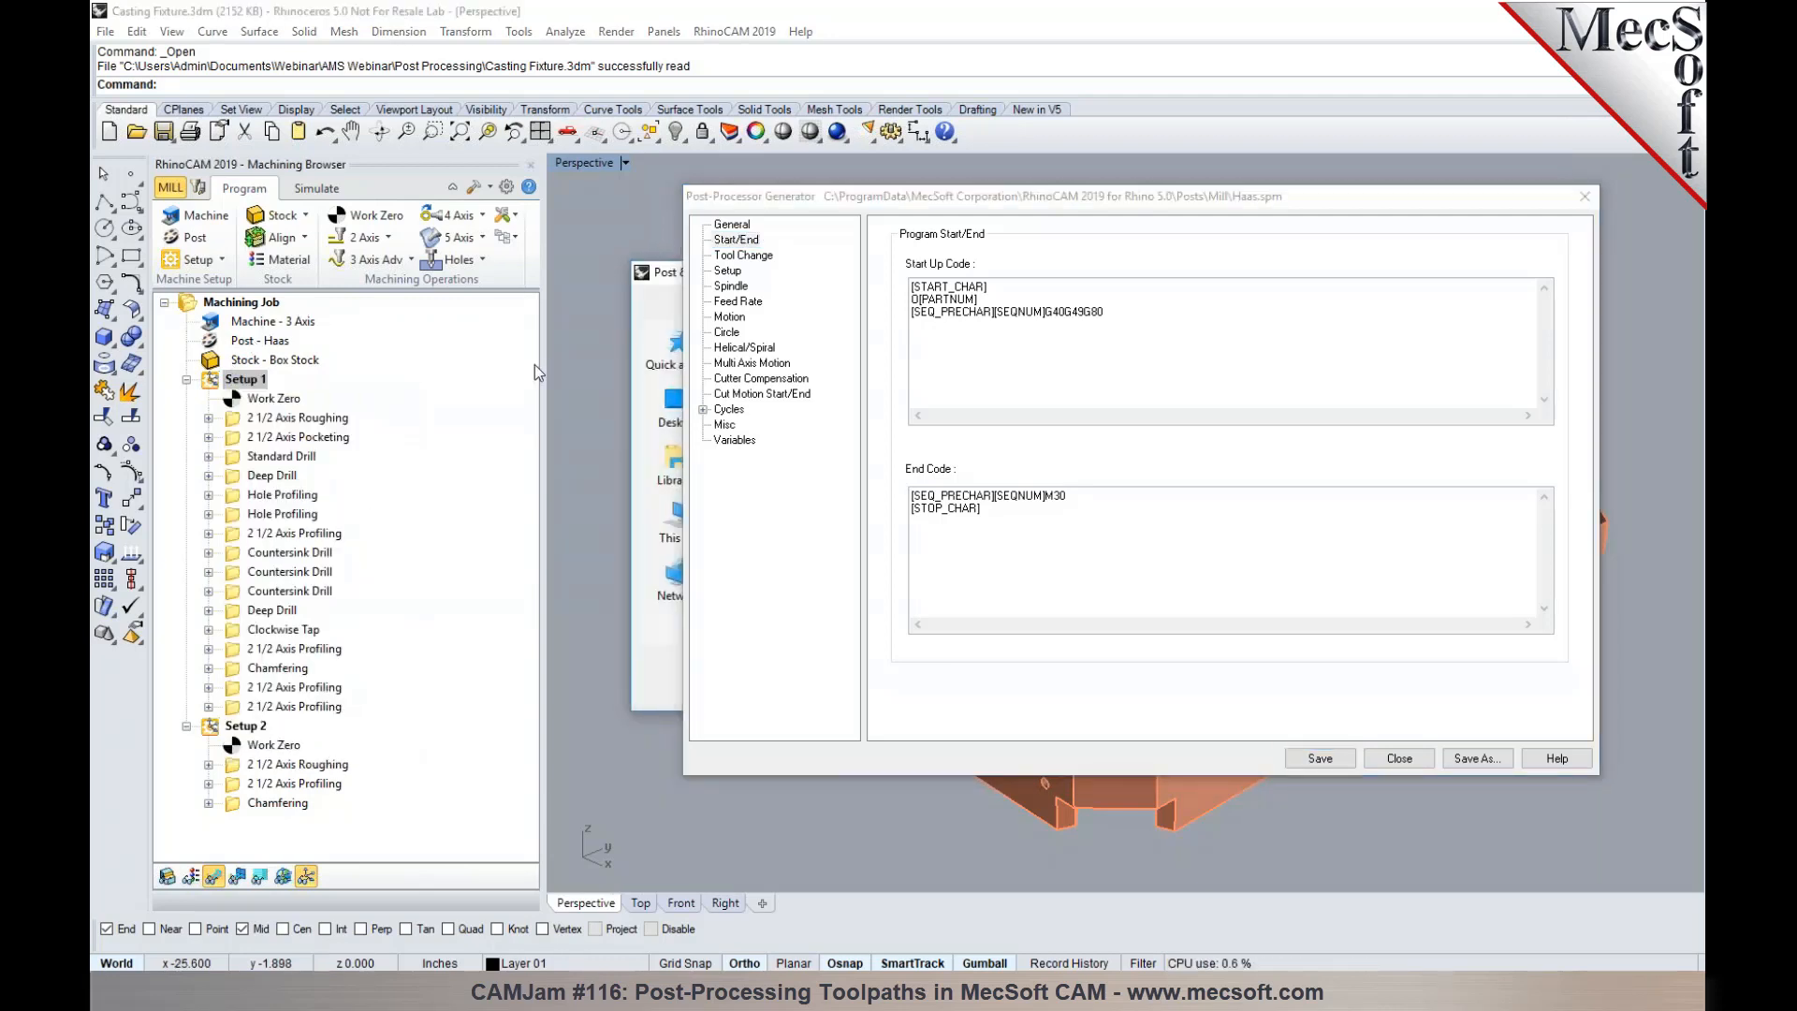
{"action": "left_click_drag", "start_coordinate": [867, 195], "coordinate": [1284, 234]}
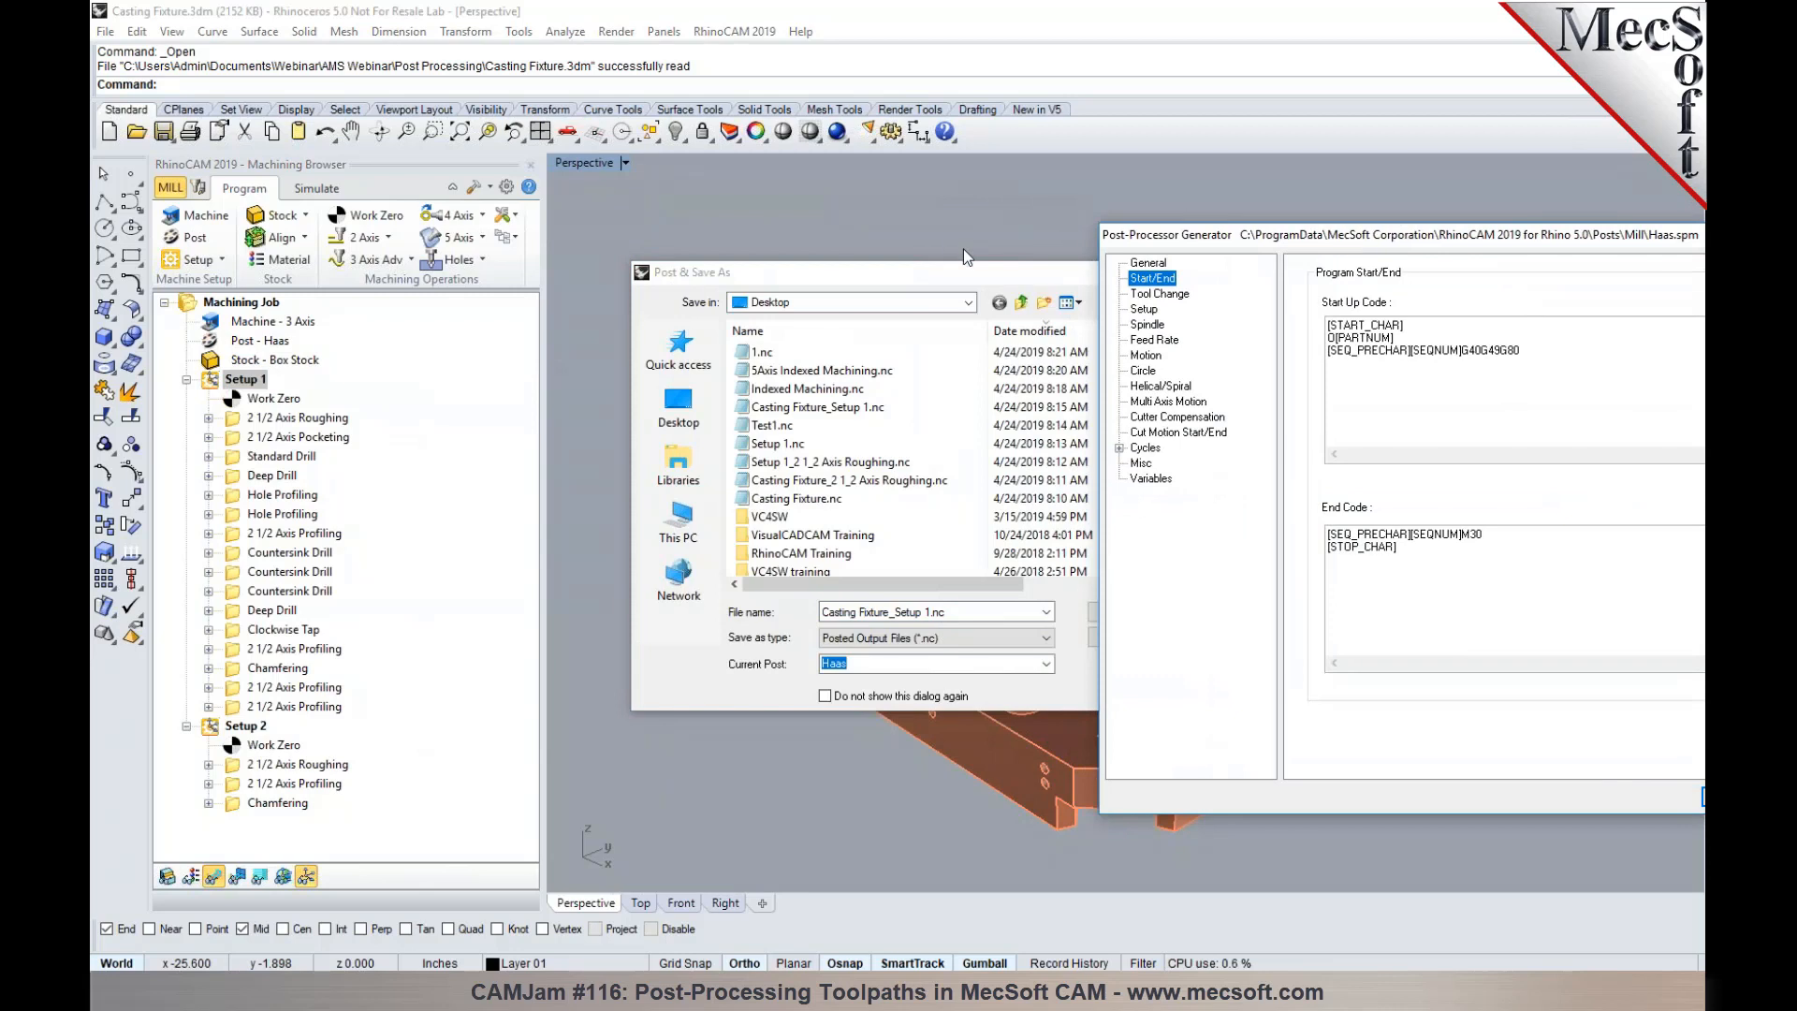
{"action": "left_click_drag", "start_coordinate": [957, 266], "coordinate": [720, 230]}
{"action": "left_click", "coordinate": [885, 576]}
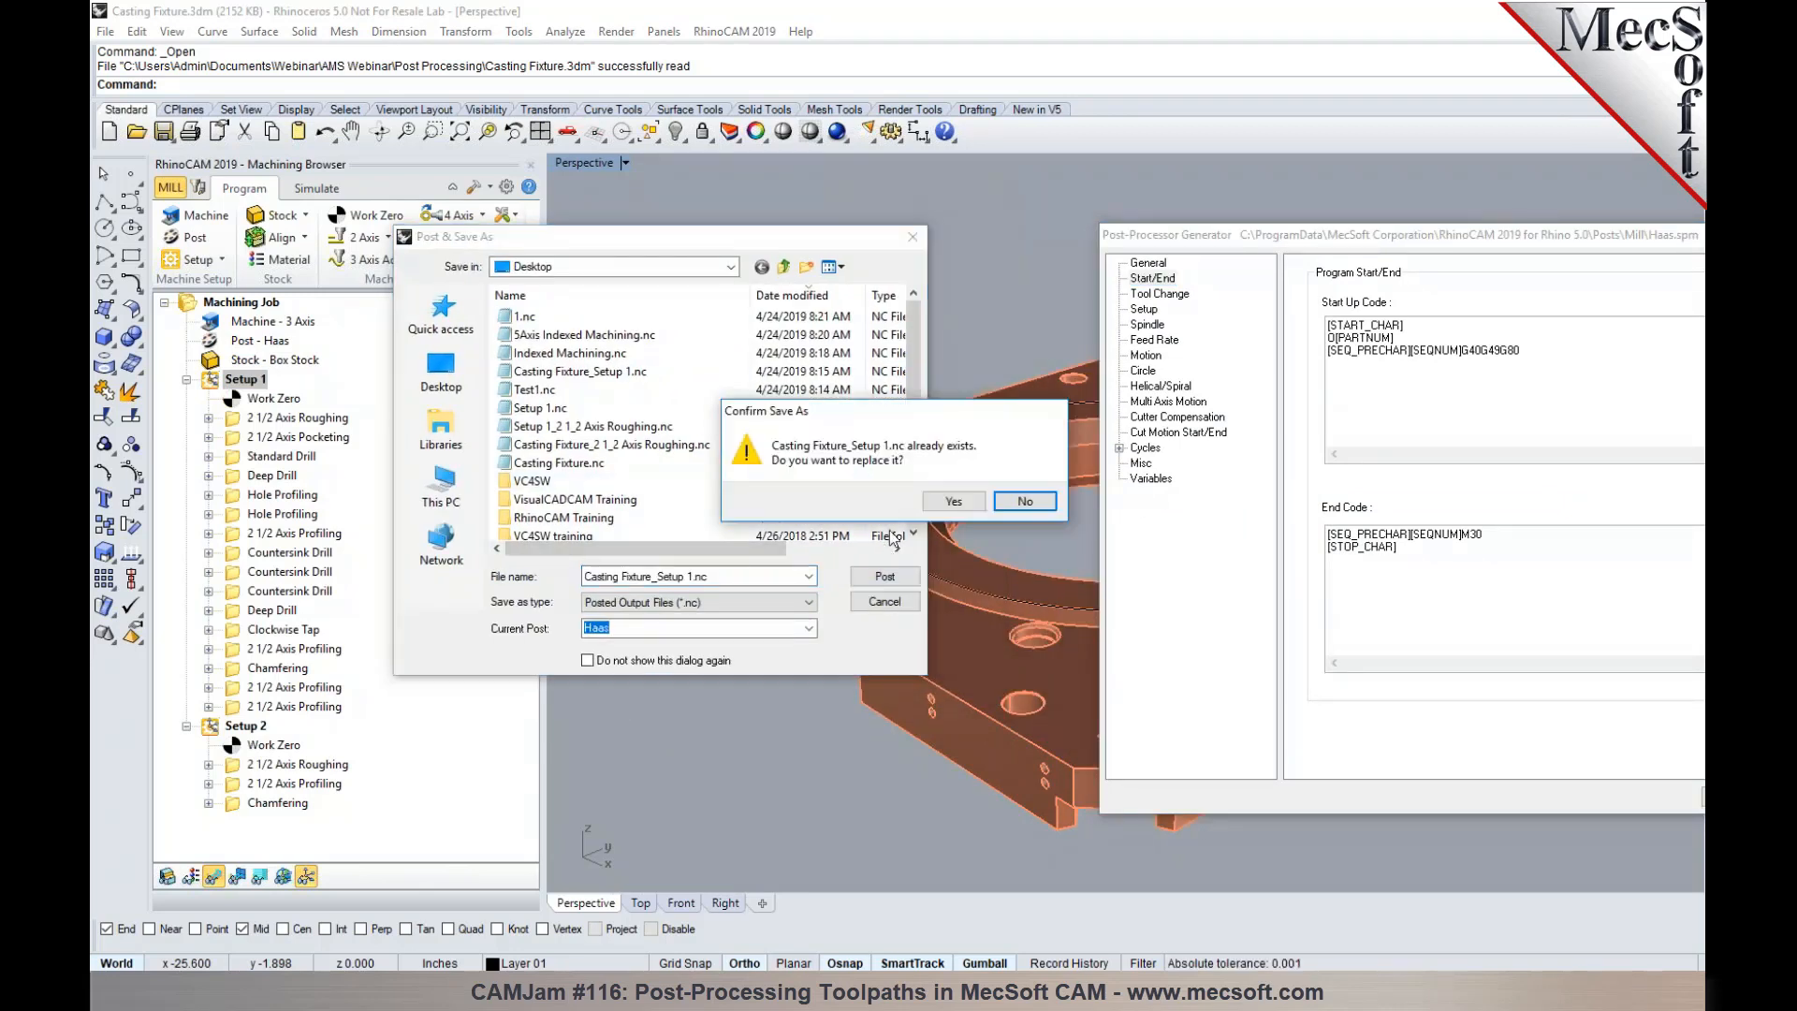
{"action": "left_click", "coordinate": [952, 500]}
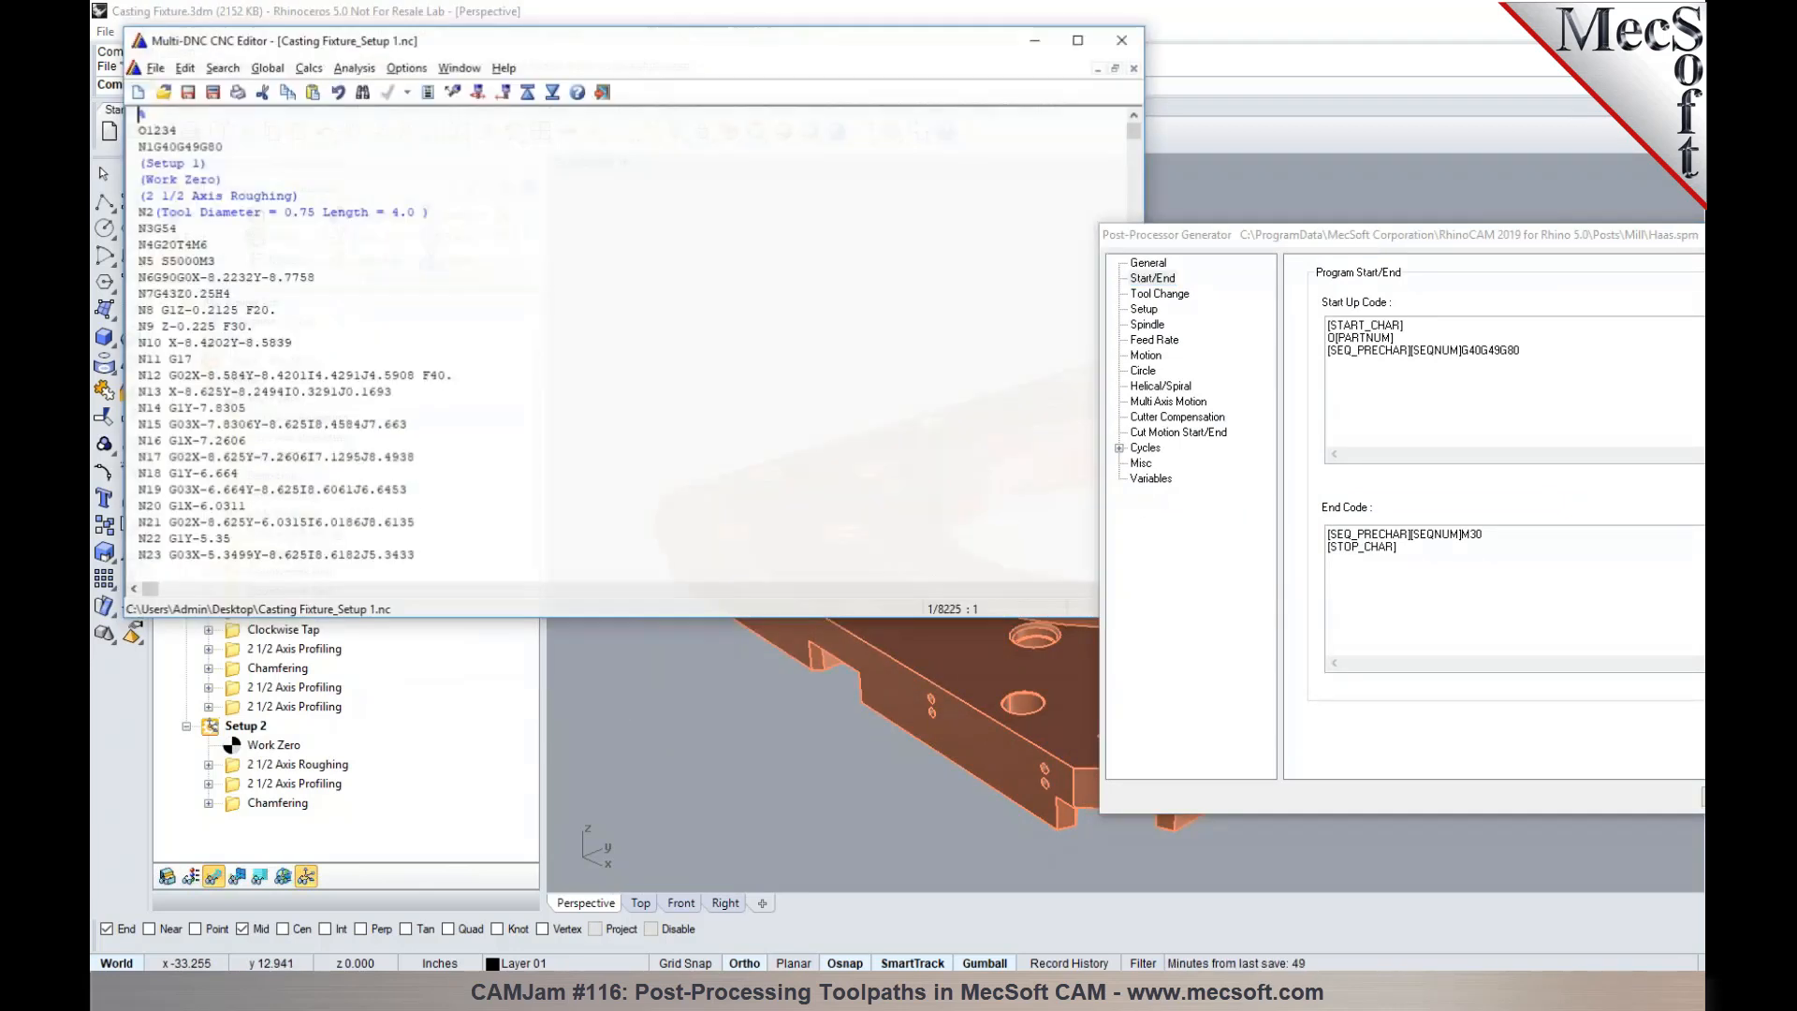
{"action": "left_click_drag", "start_coordinate": [1142, 161], "coordinate": [746, 161]}
{"action": "left_click_drag", "start_coordinate": [1197, 231], "coordinate": [762, 114]}
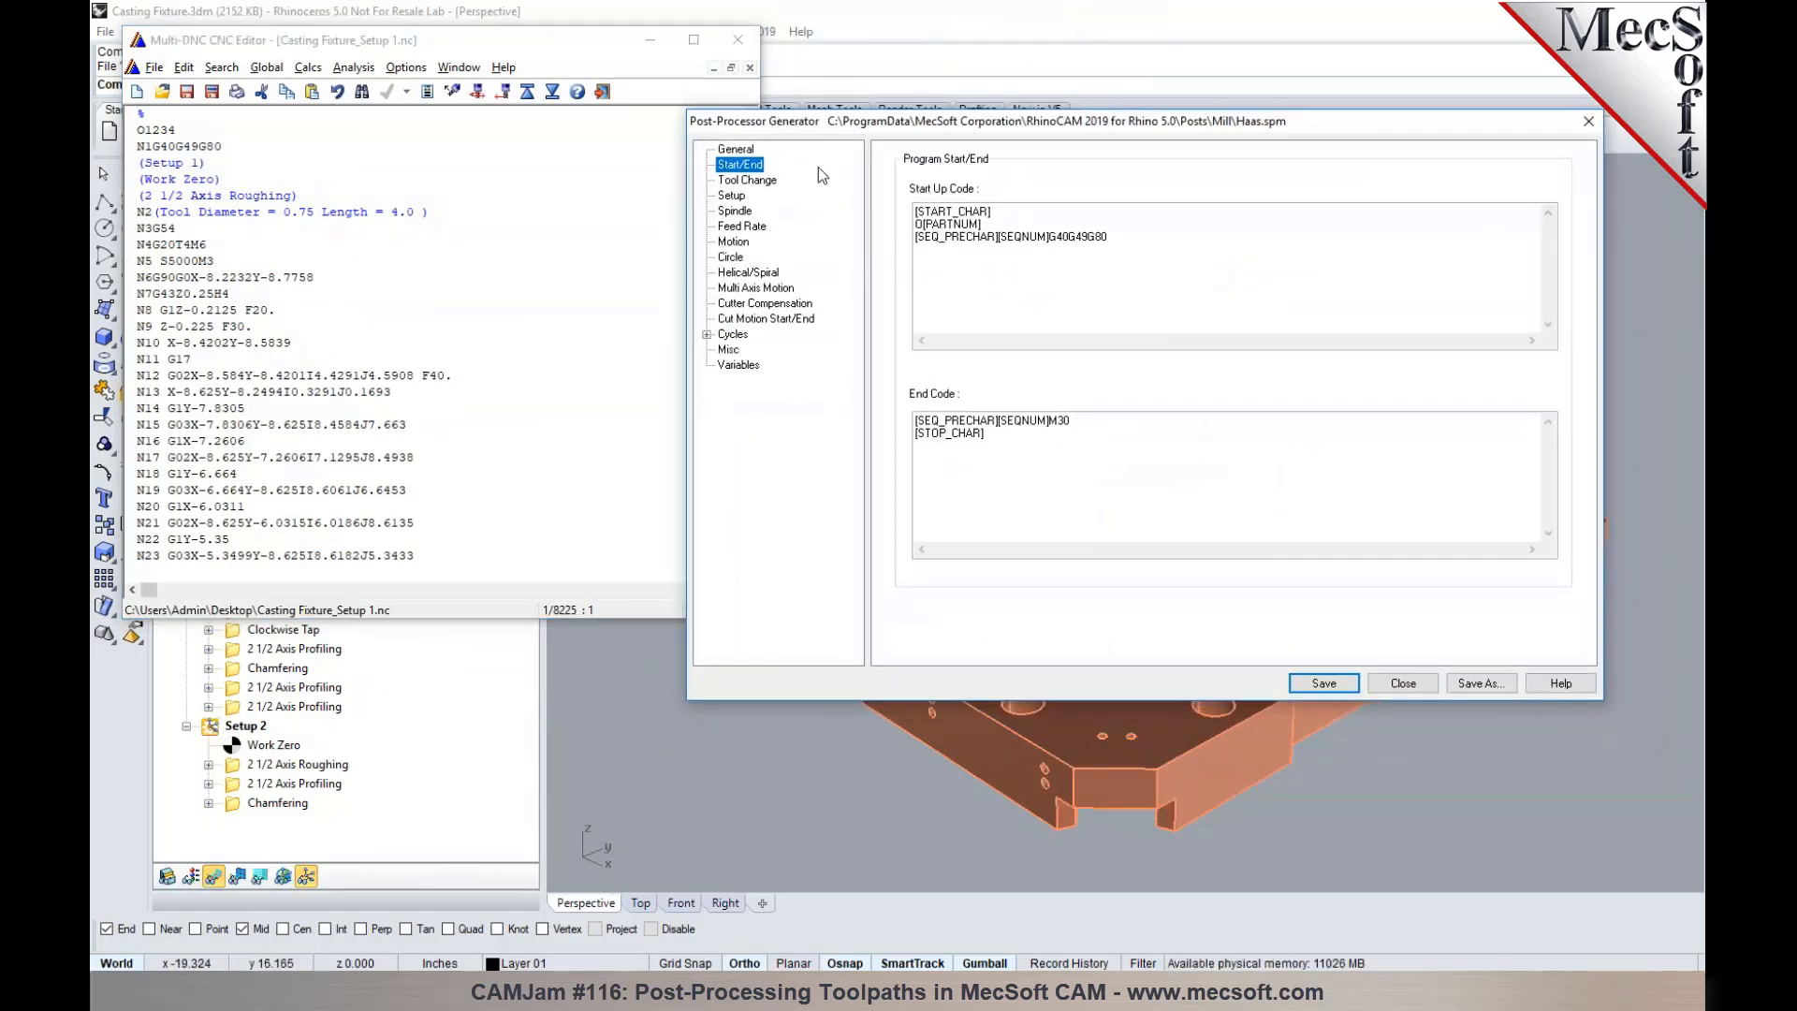
- Compare the Start Up Code macro with the opening lines of the posted Setup 1 G-code
{"action": "left_click", "coordinate": [736, 150]}
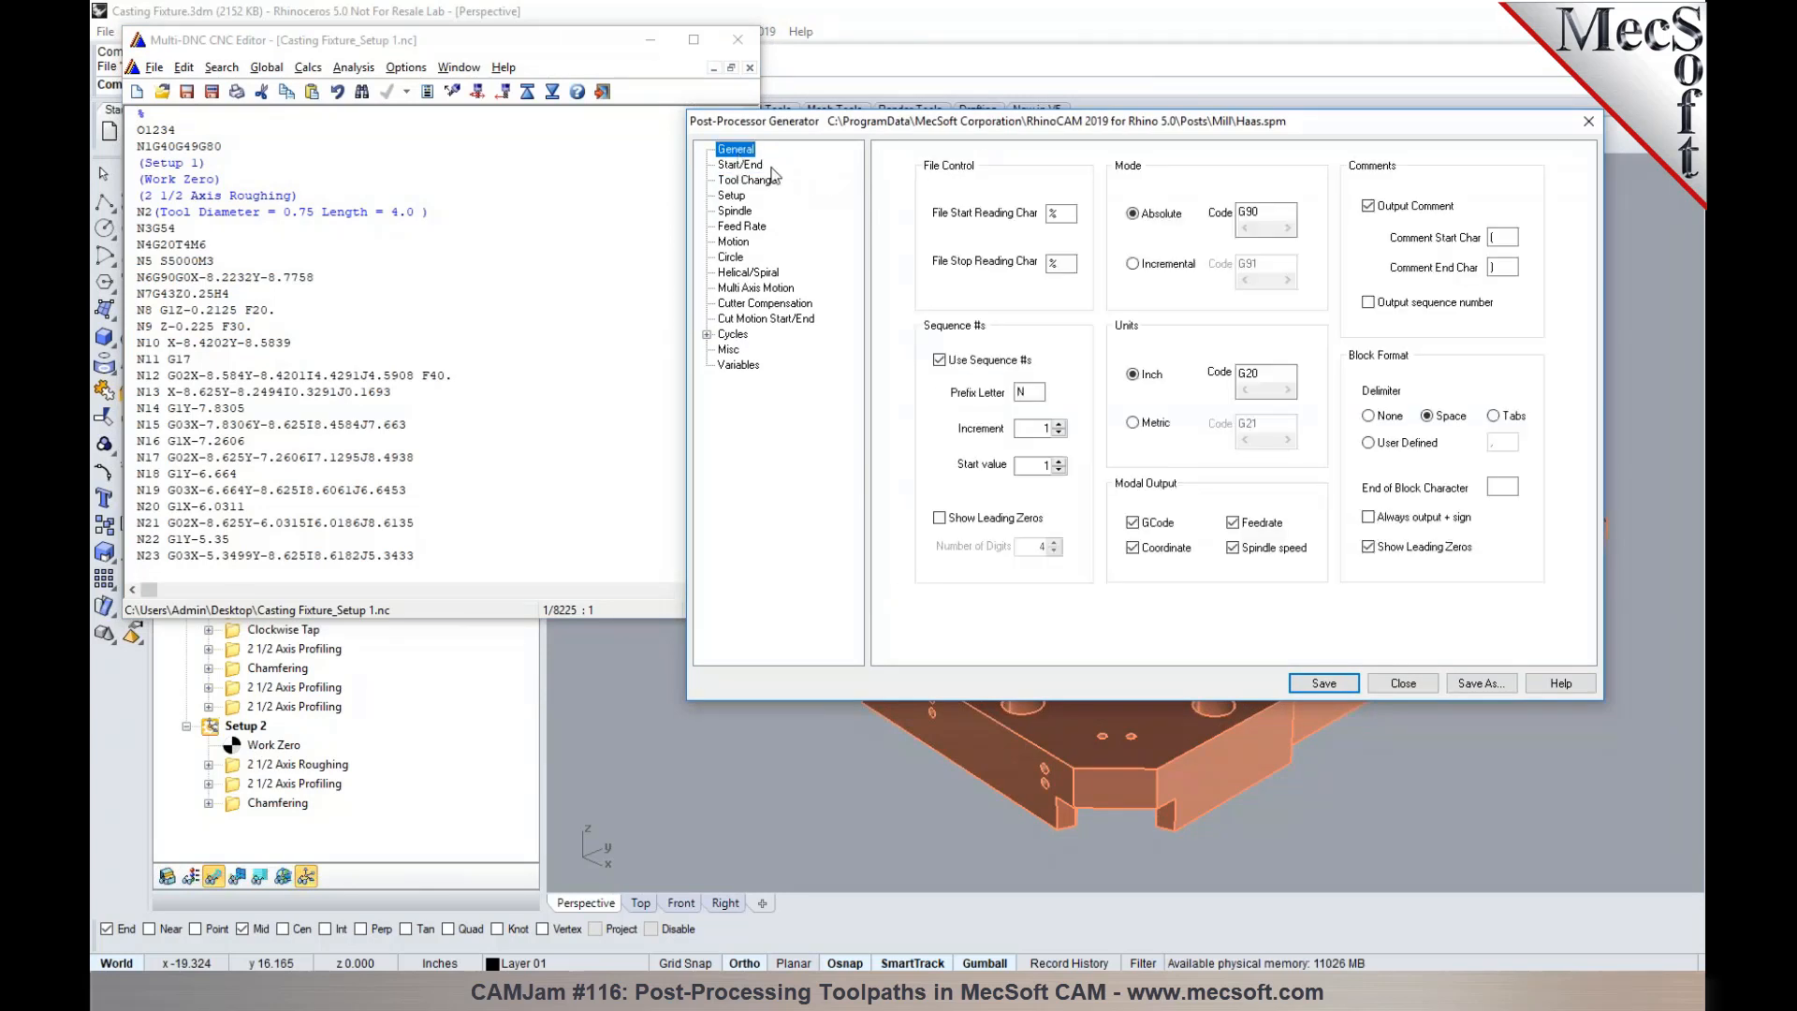
{"action": "left_click", "coordinate": [740, 165]}
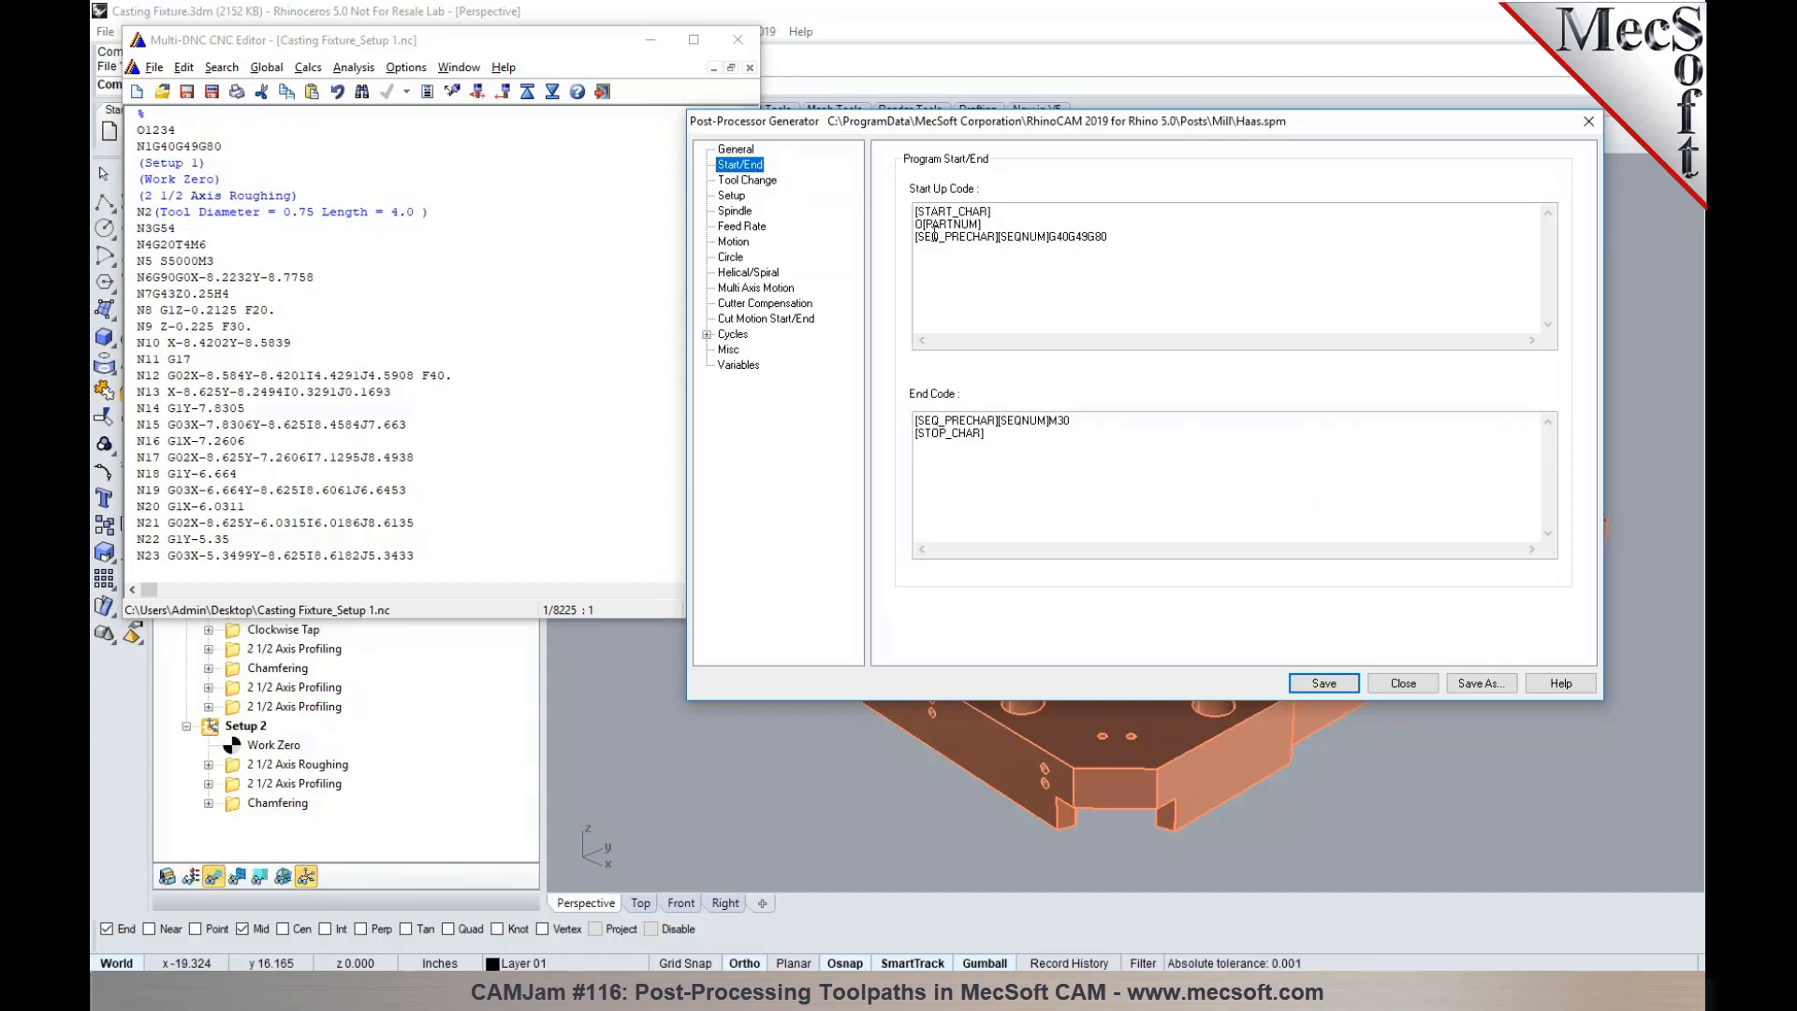
{"action": "left_click_drag", "start_coordinate": [1121, 245], "coordinate": [908, 198]}
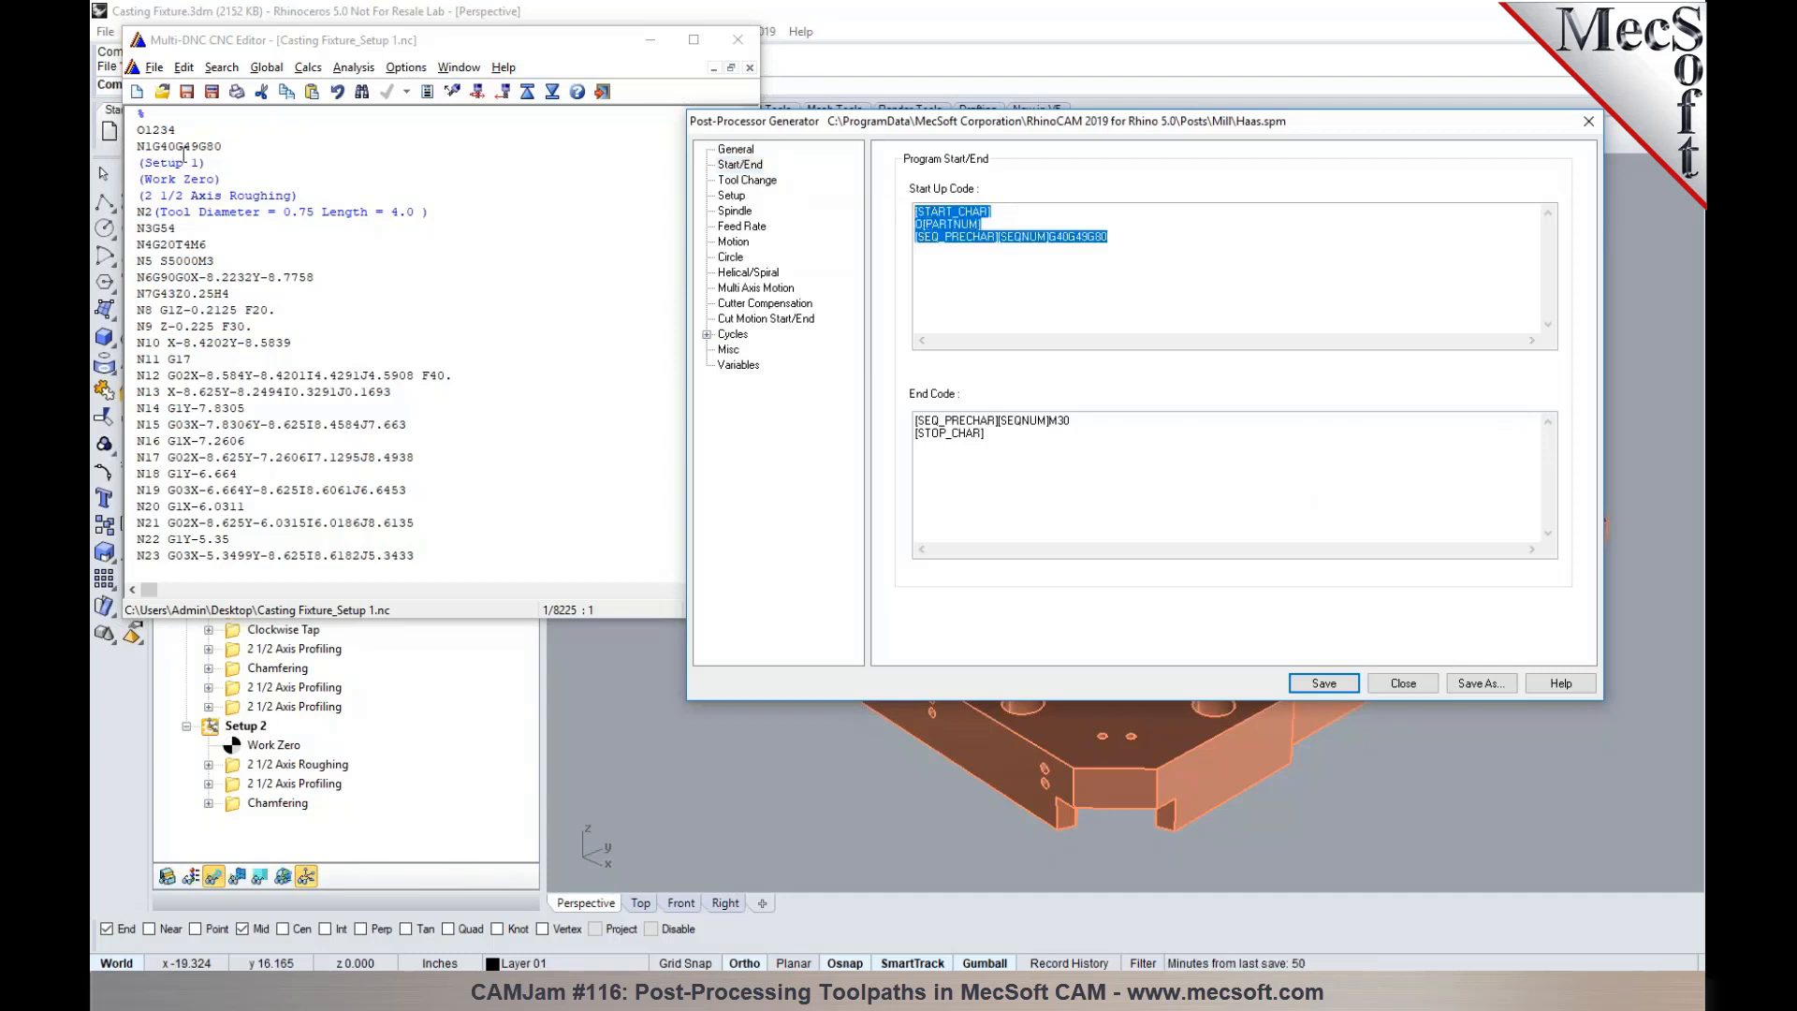
{"action": "left_click_drag", "start_coordinate": [236, 151], "coordinate": [137, 113]}
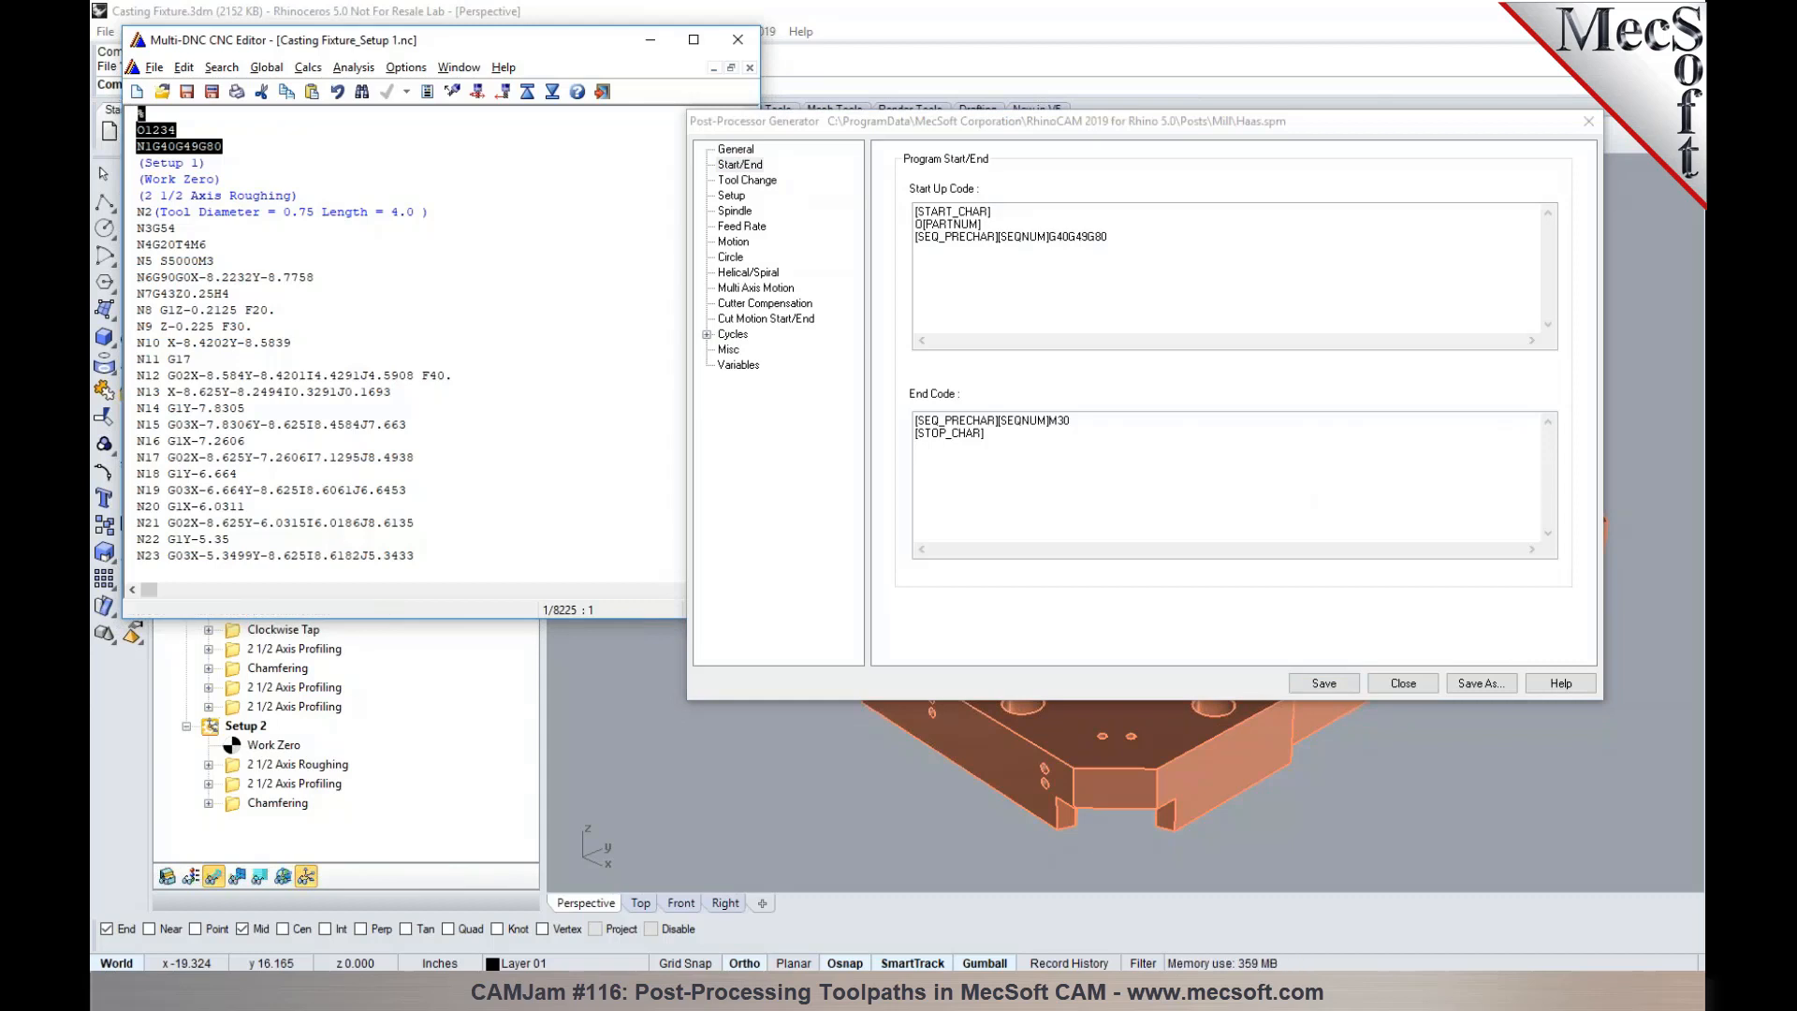
- Compare the End Code macro with the last lines of the posted Setup 1 G-code
{"action": "left_click", "coordinate": [976, 436]}
{"action": "key", "text": "ctrl+a"}
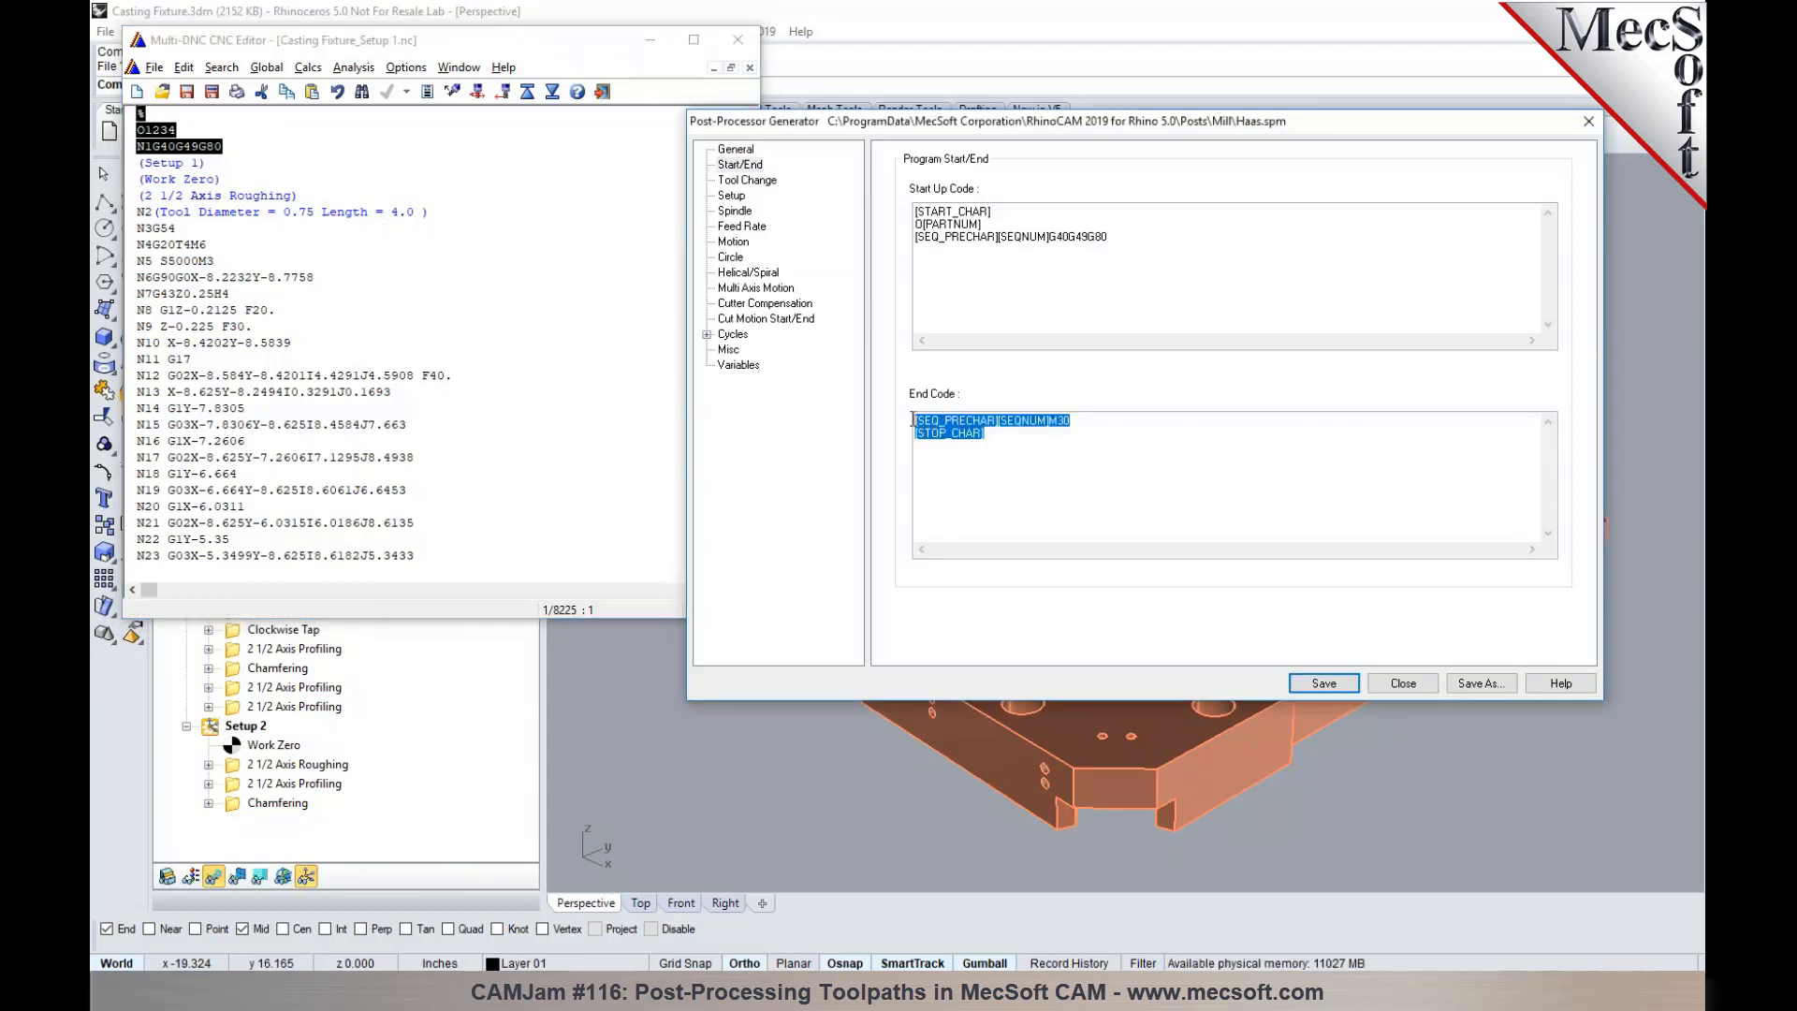
{"action": "left_click_drag", "start_coordinate": [747, 127], "coordinate": [748, 575]}
{"action": "left_click_drag", "start_coordinate": [159, 560], "coordinate": [123, 524]}
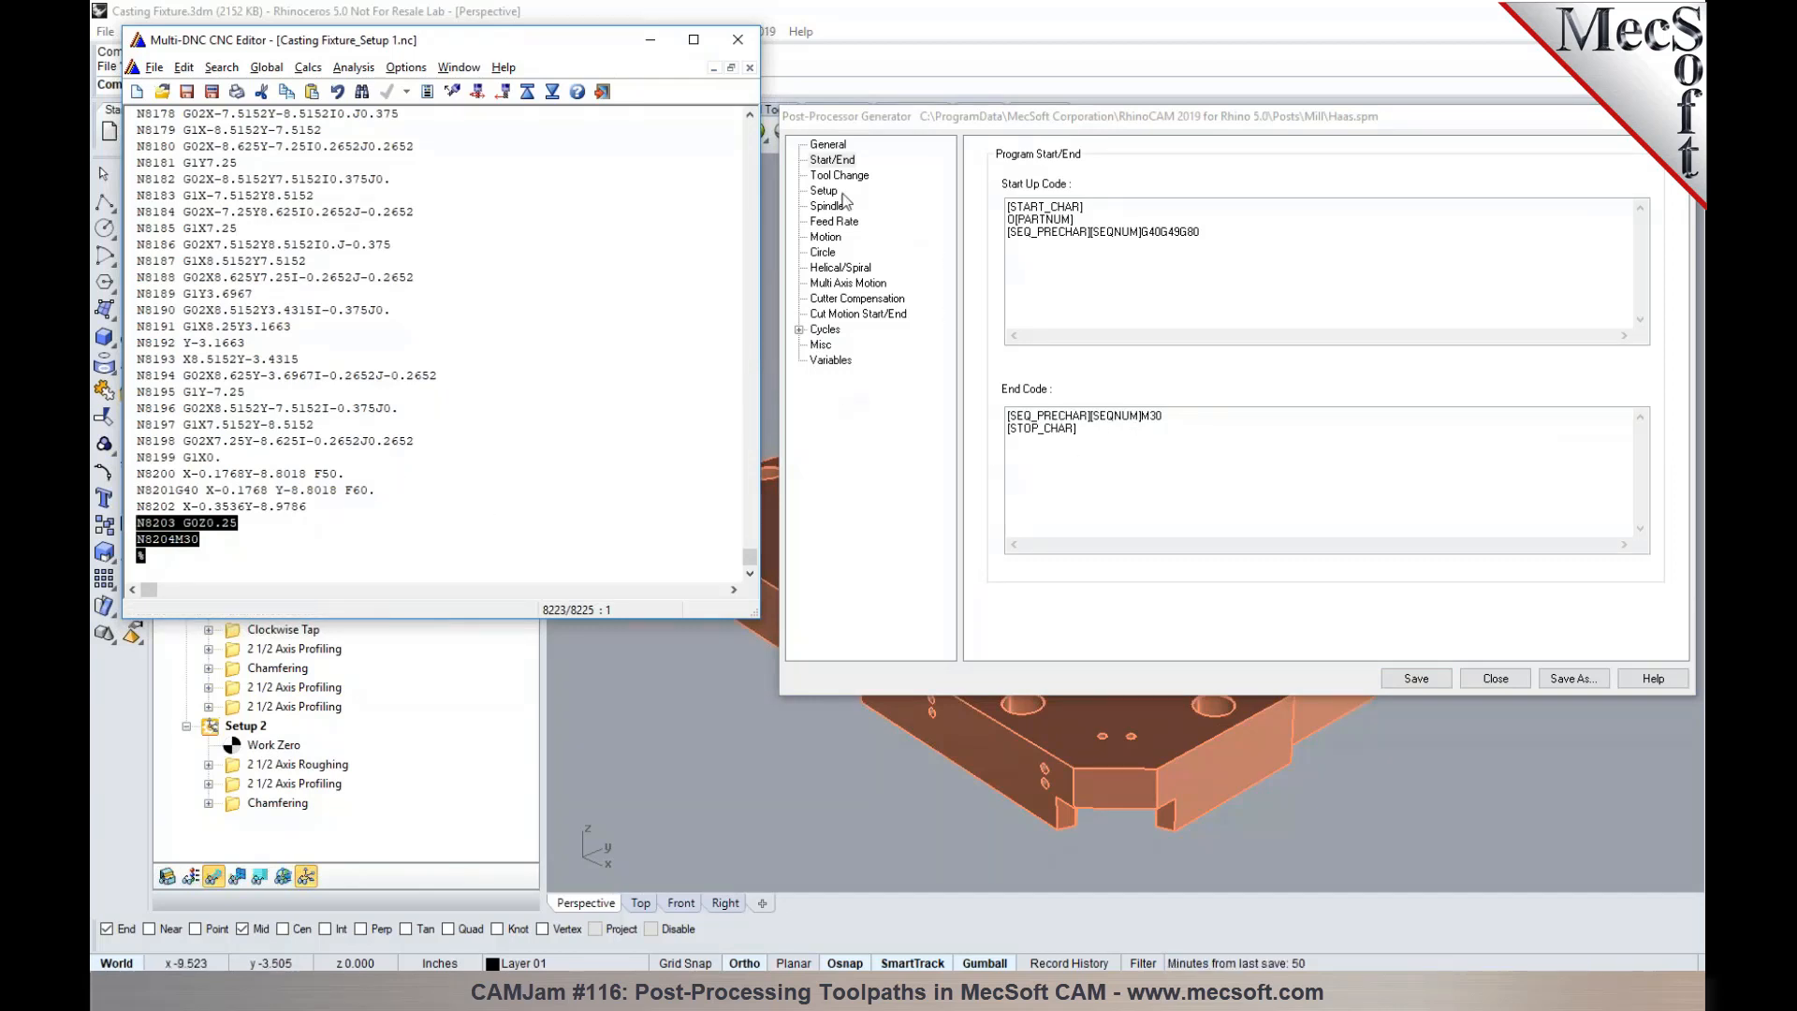
{"action": "left_click", "coordinate": [830, 161]}
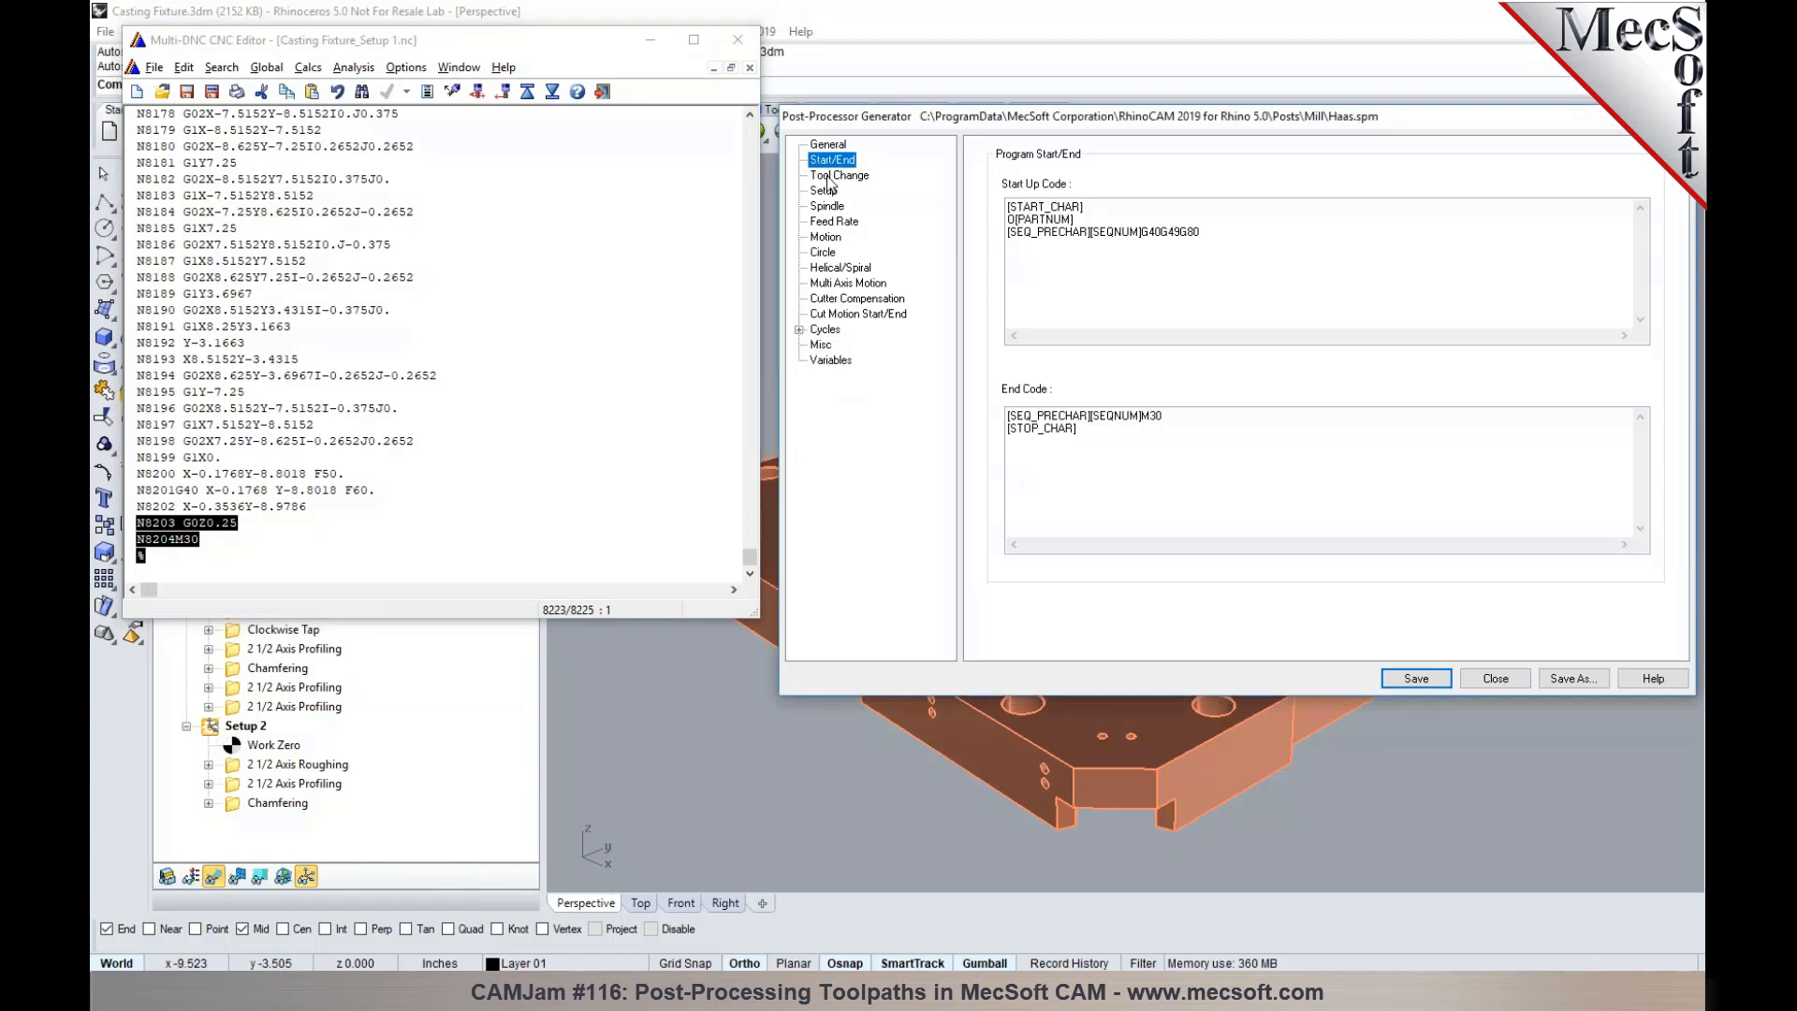
- Compare the First Load Tool Macro's tool diameter and length comment with the matching line near the start of the G-code
{"action": "left_click", "coordinate": [829, 178]}
{"action": "left_click_drag", "start_coordinate": [751, 556], "coordinate": [754, 114]}
{"action": "left_click", "coordinate": [1087, 311]}
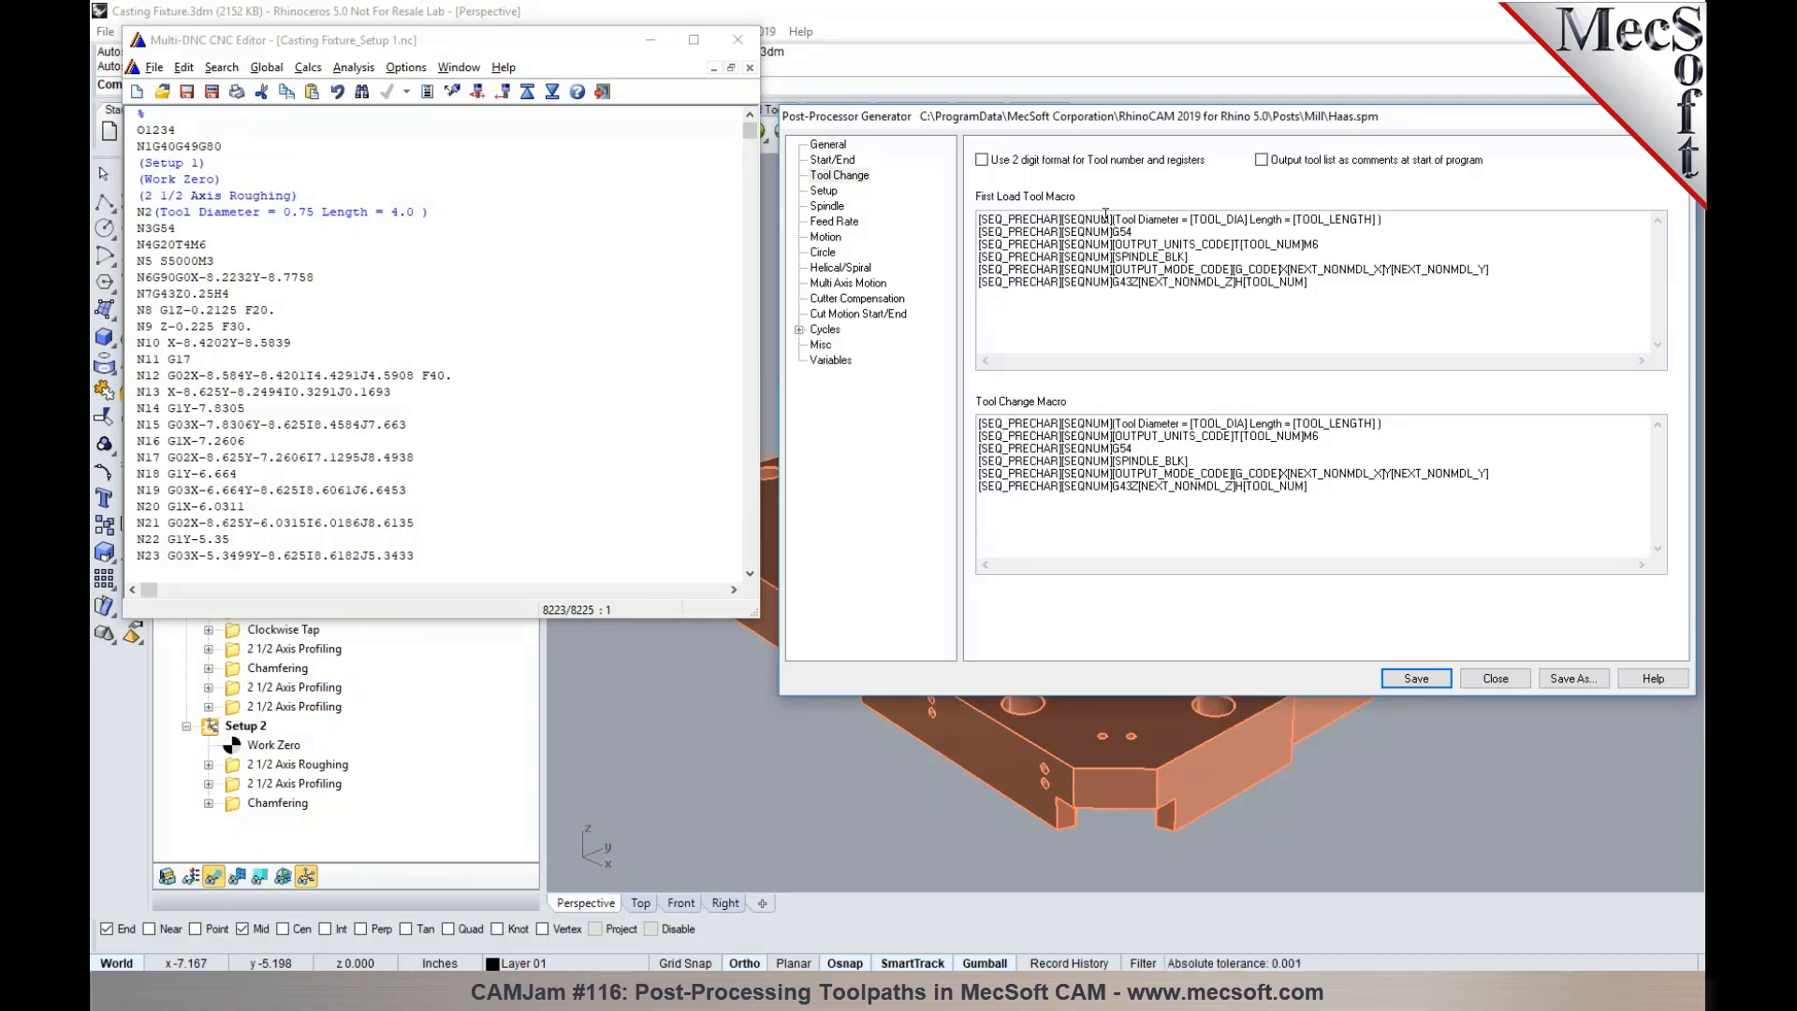
{"action": "left_click", "coordinate": [1222, 516]}
{"action": "left_click_drag", "start_coordinate": [1393, 219], "coordinate": [1111, 201]}
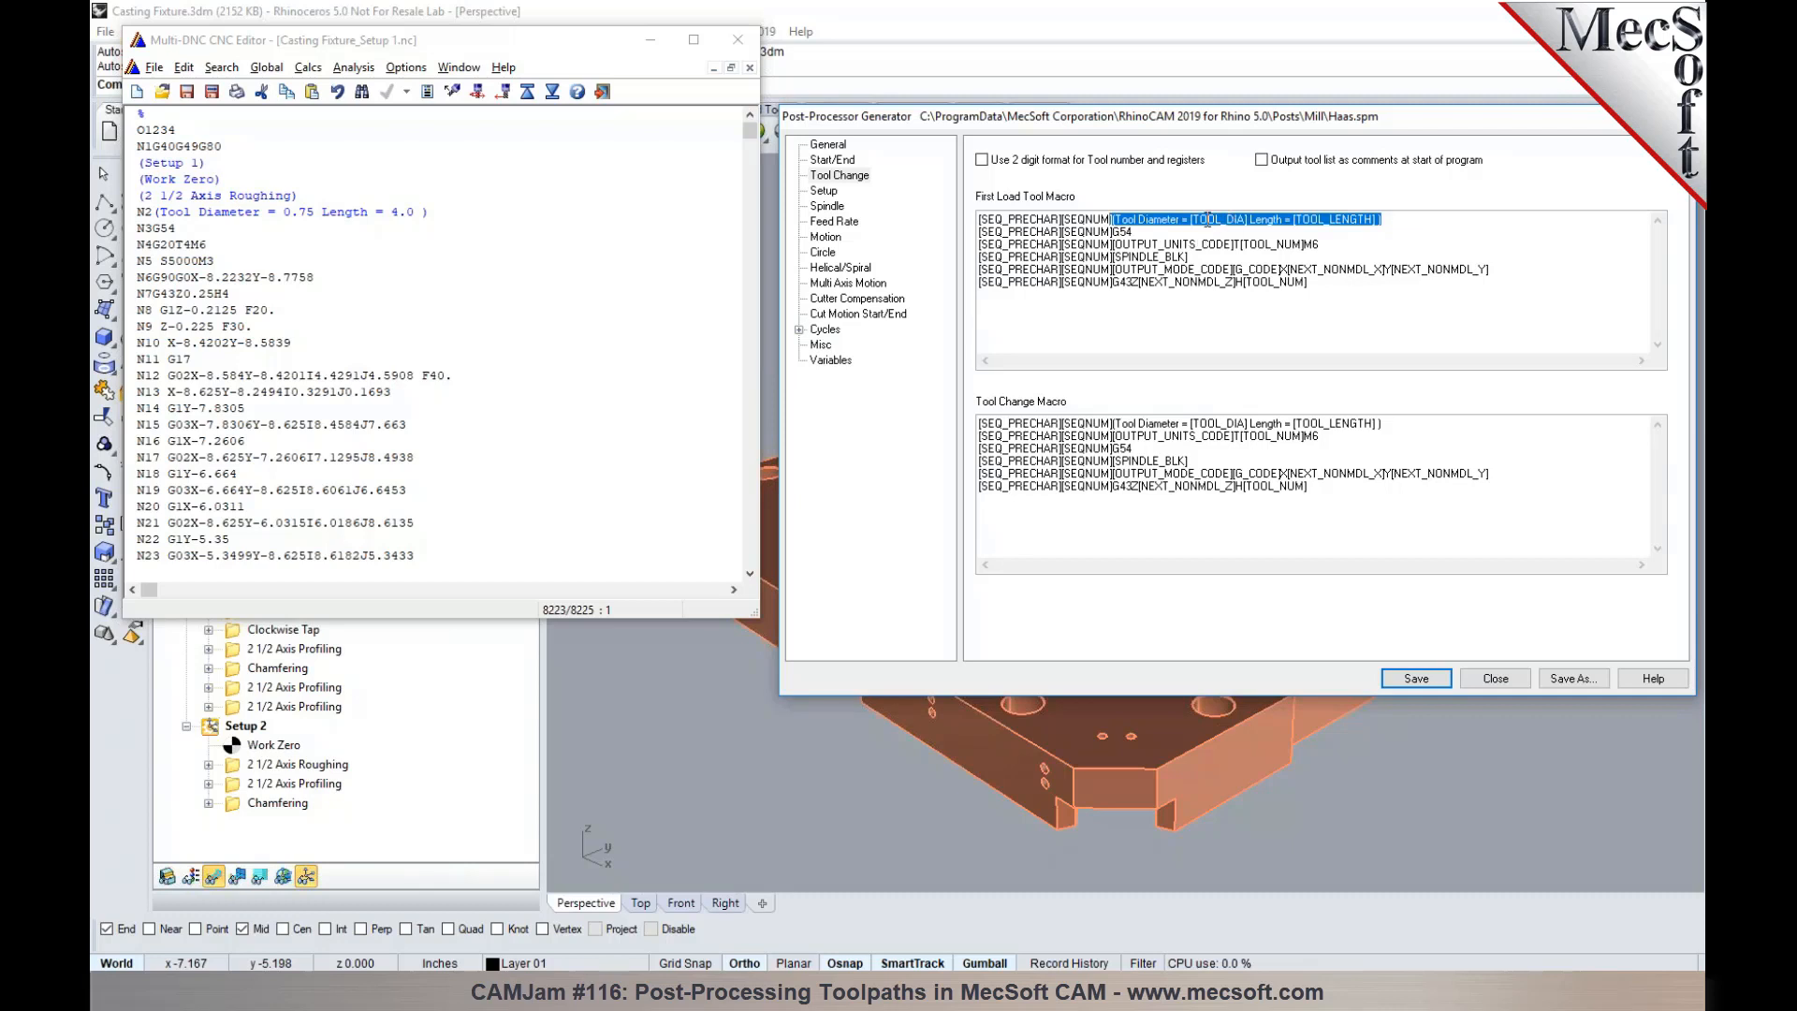
{"action": "left_click", "coordinate": [1324, 229]}
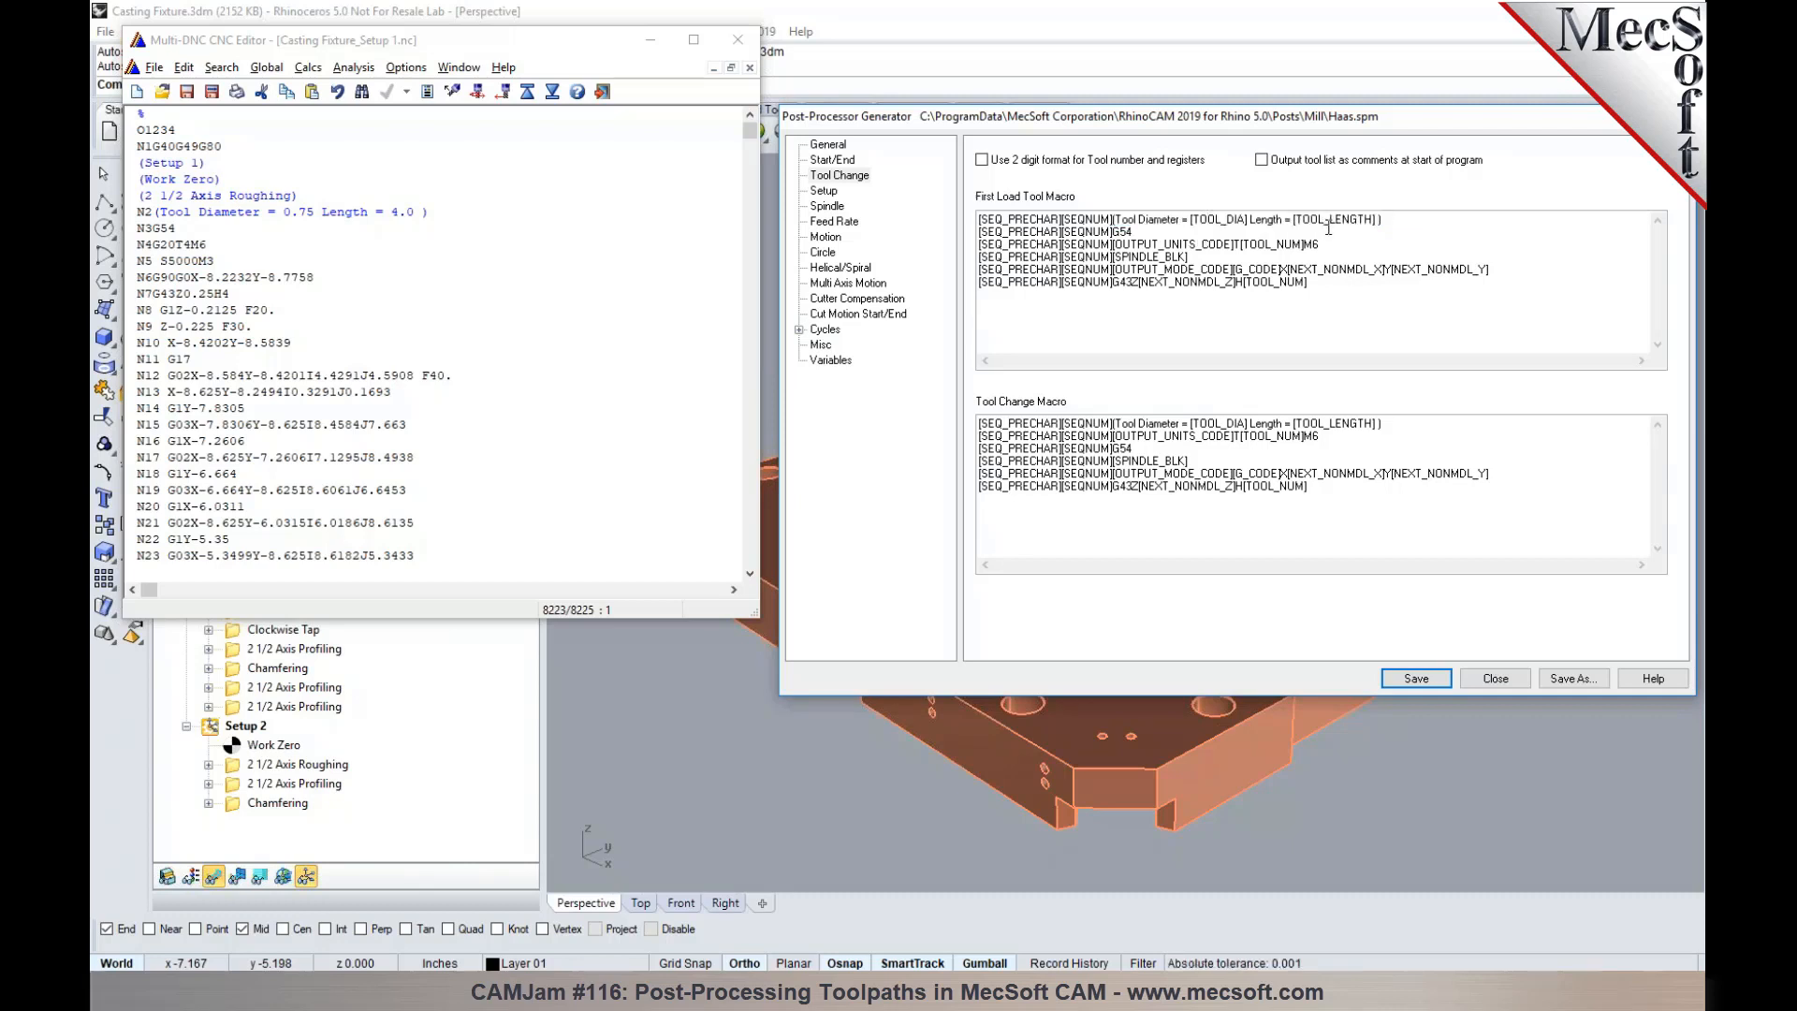
{"action": "left_click_drag", "start_coordinate": [433, 211], "coordinate": [160, 214]}
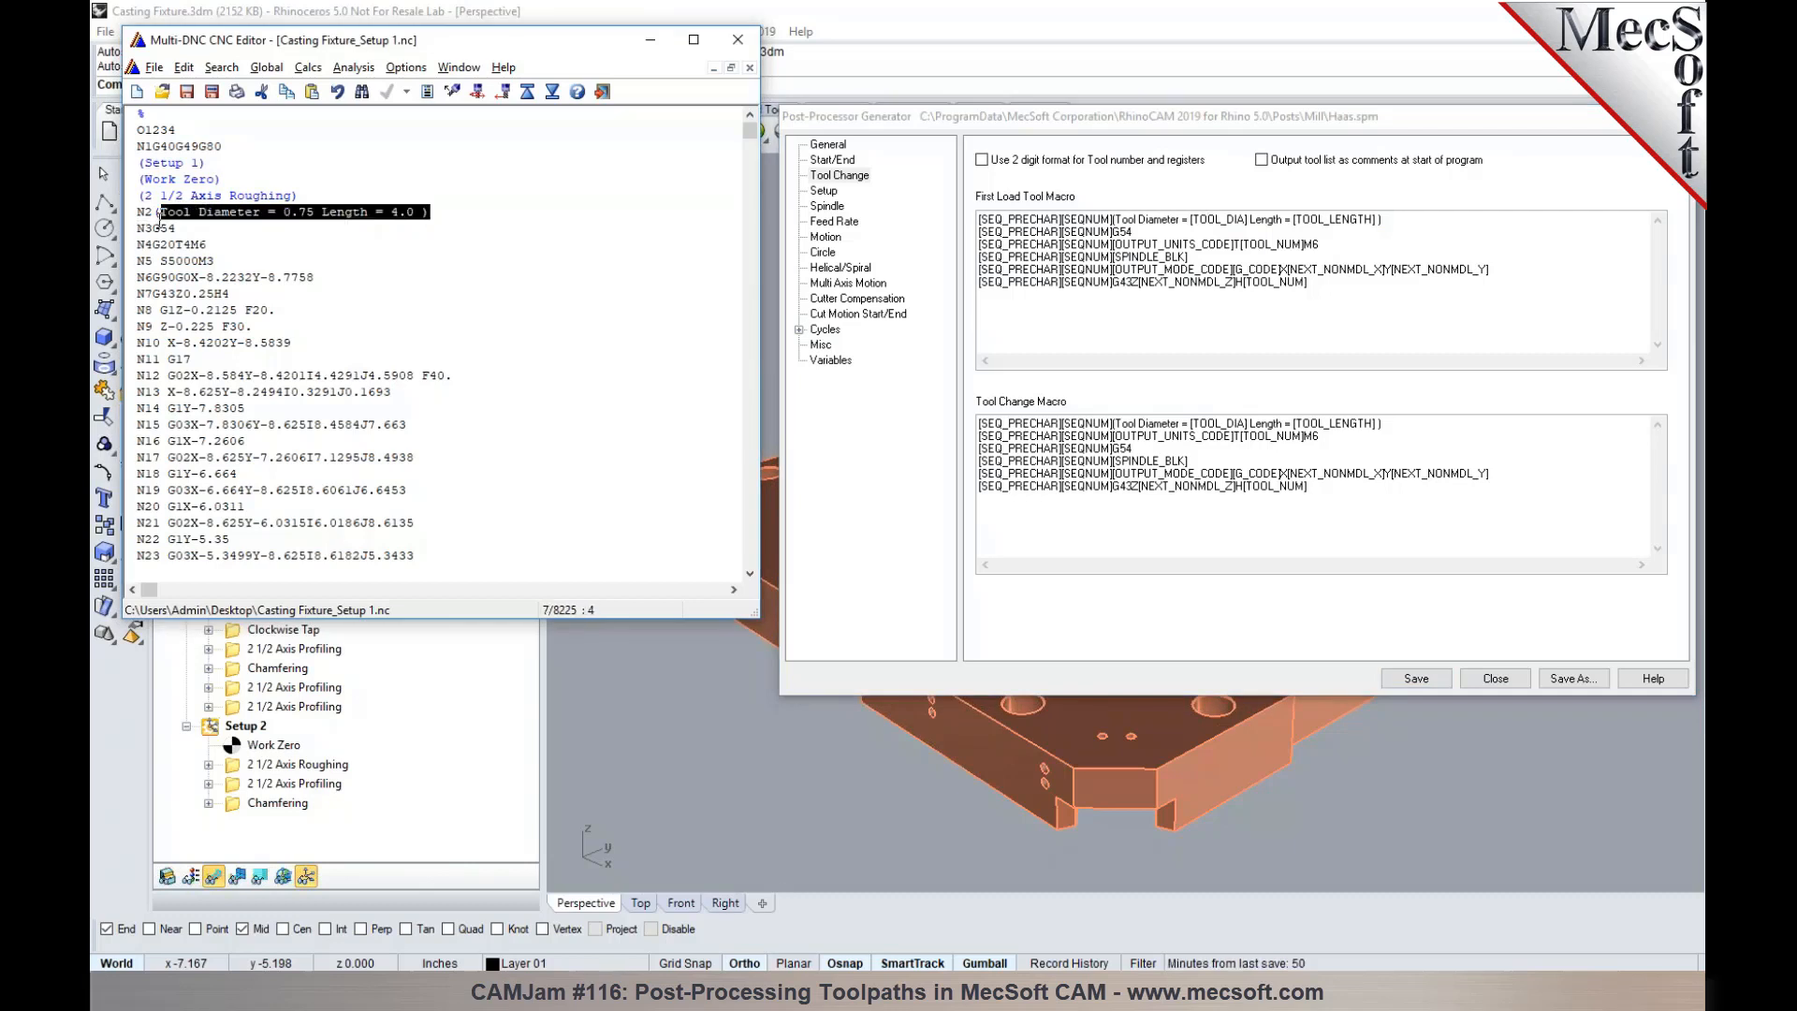
{"action": "left_click", "coordinate": [255, 223]}
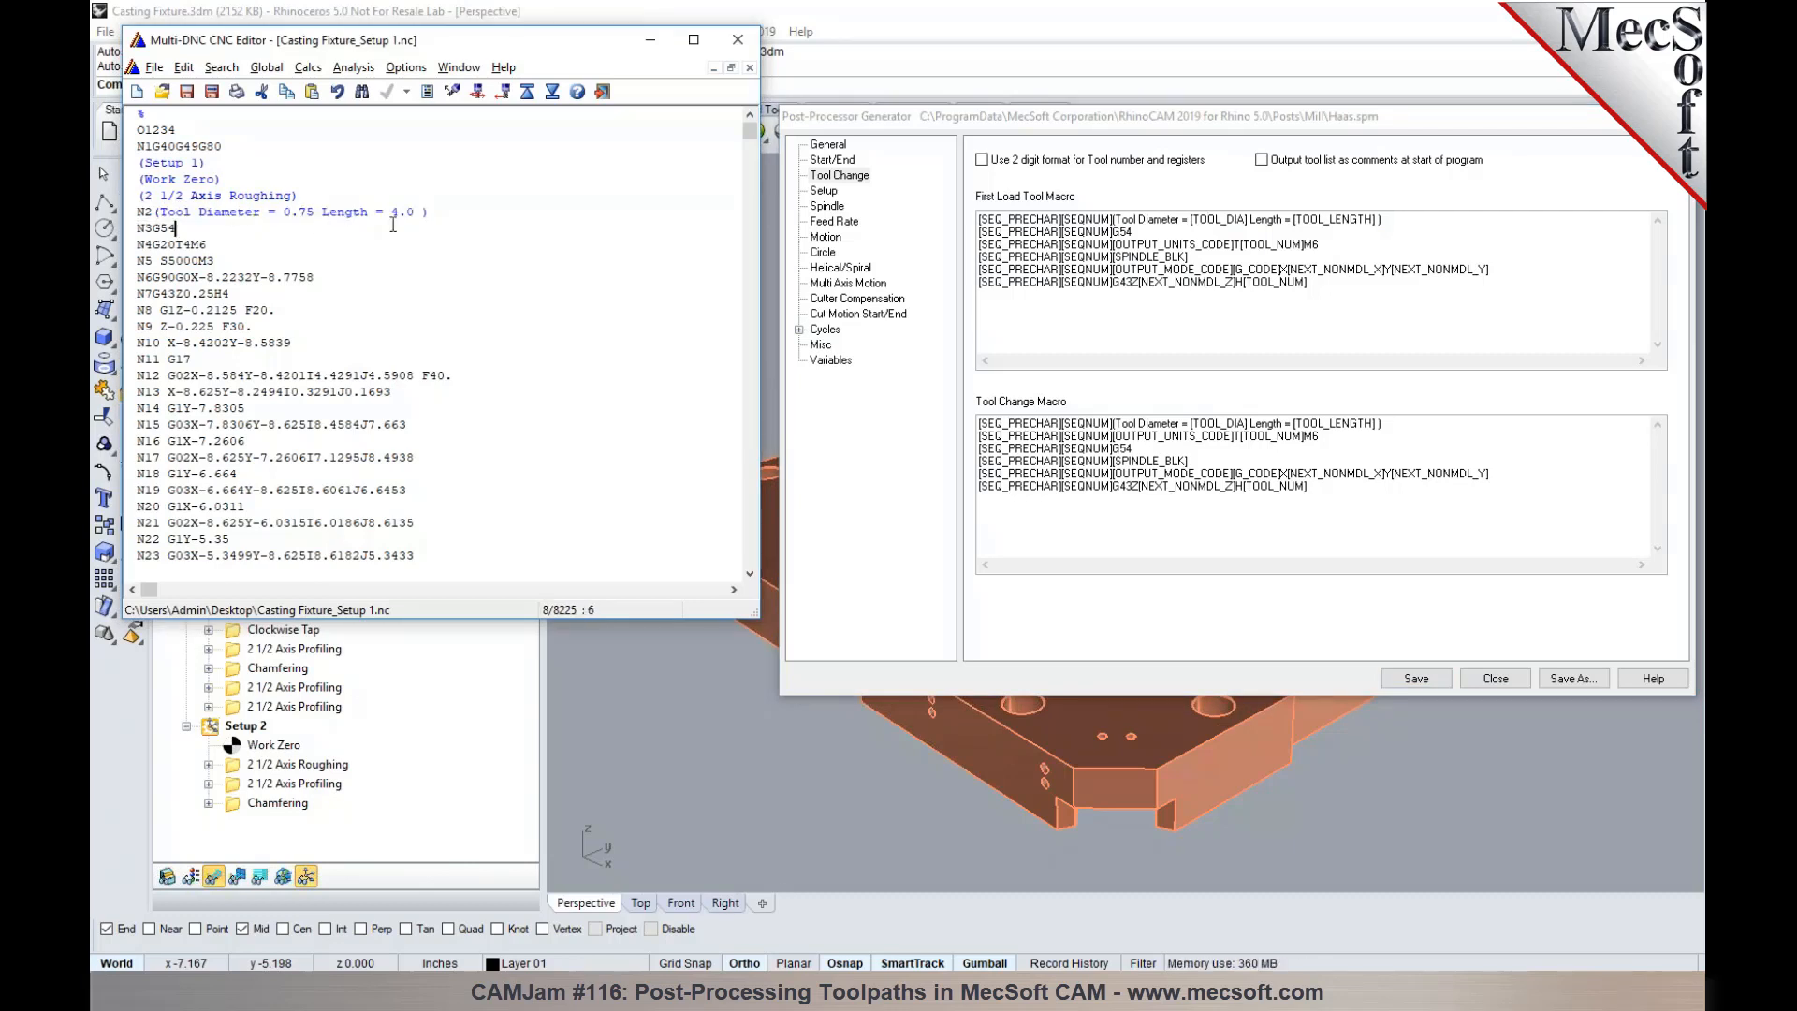
{"action": "left_click", "coordinate": [1407, 225]}
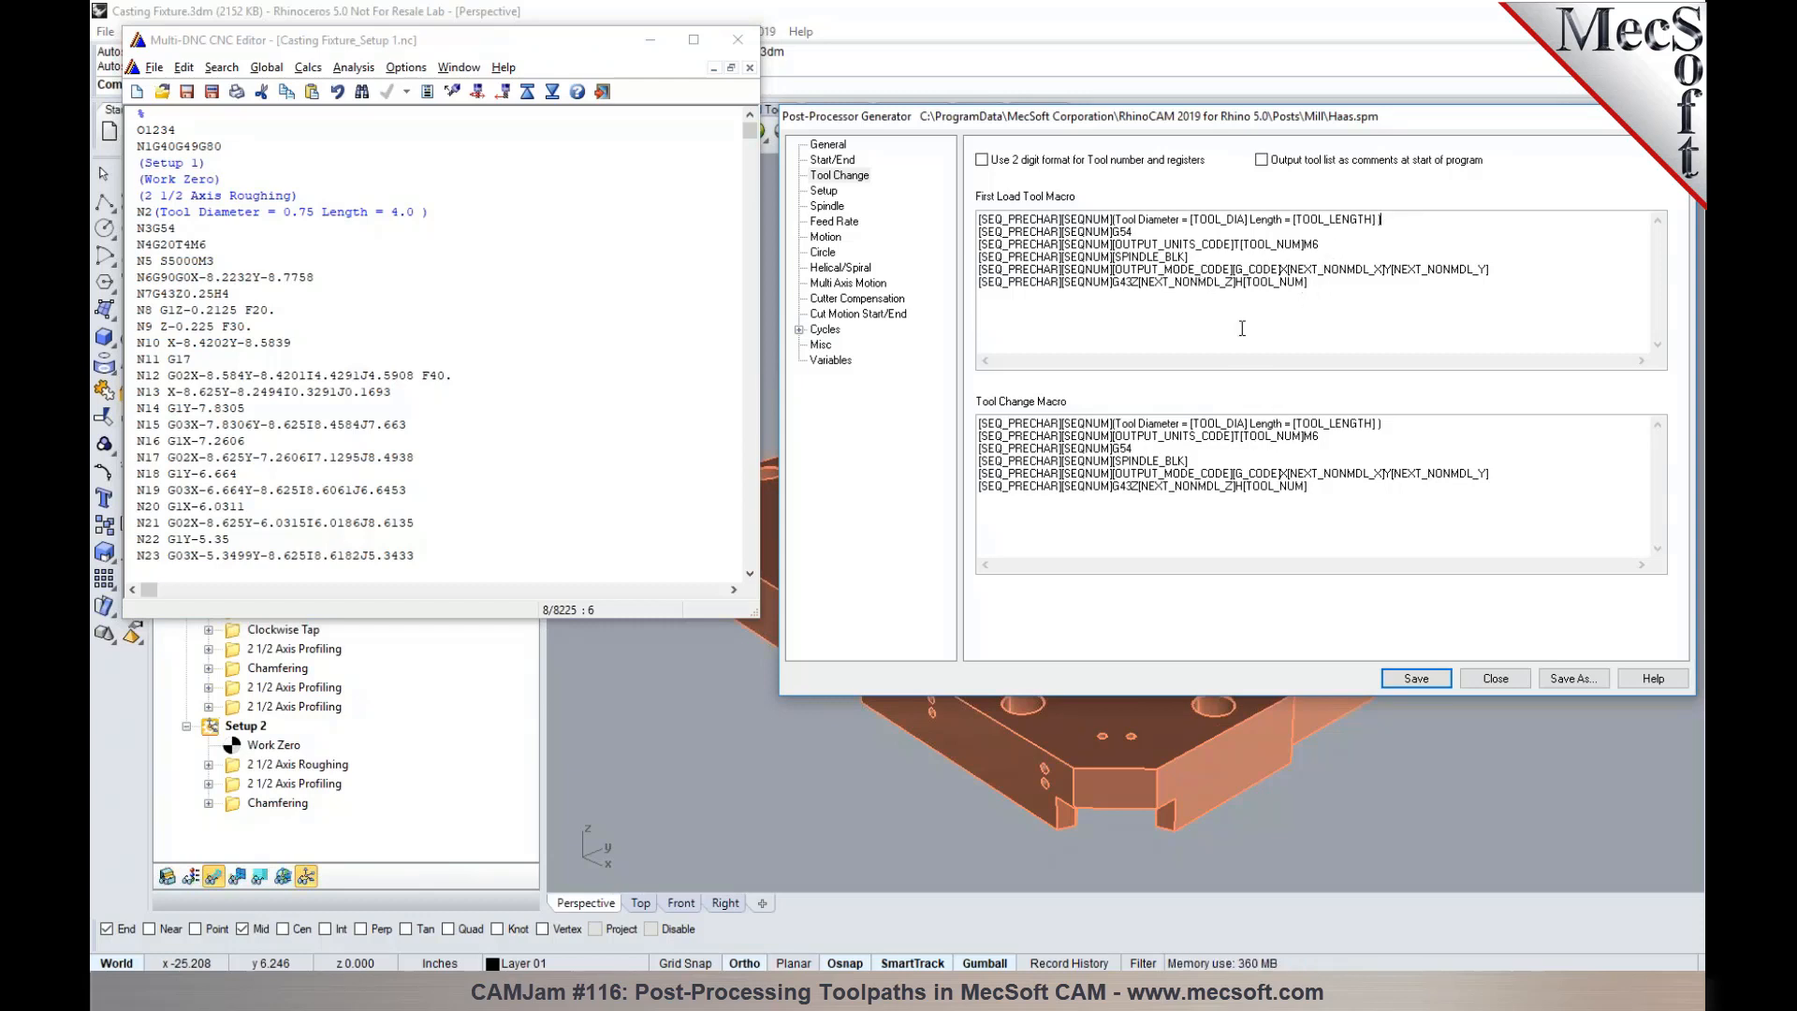
{"action": "left_click", "coordinate": [1173, 325]}
- Jump through the G-code to the Standard Drill tool change and compare its lines with the Tool Change Macro
{"action": "left_click", "coordinate": [642, 174]}
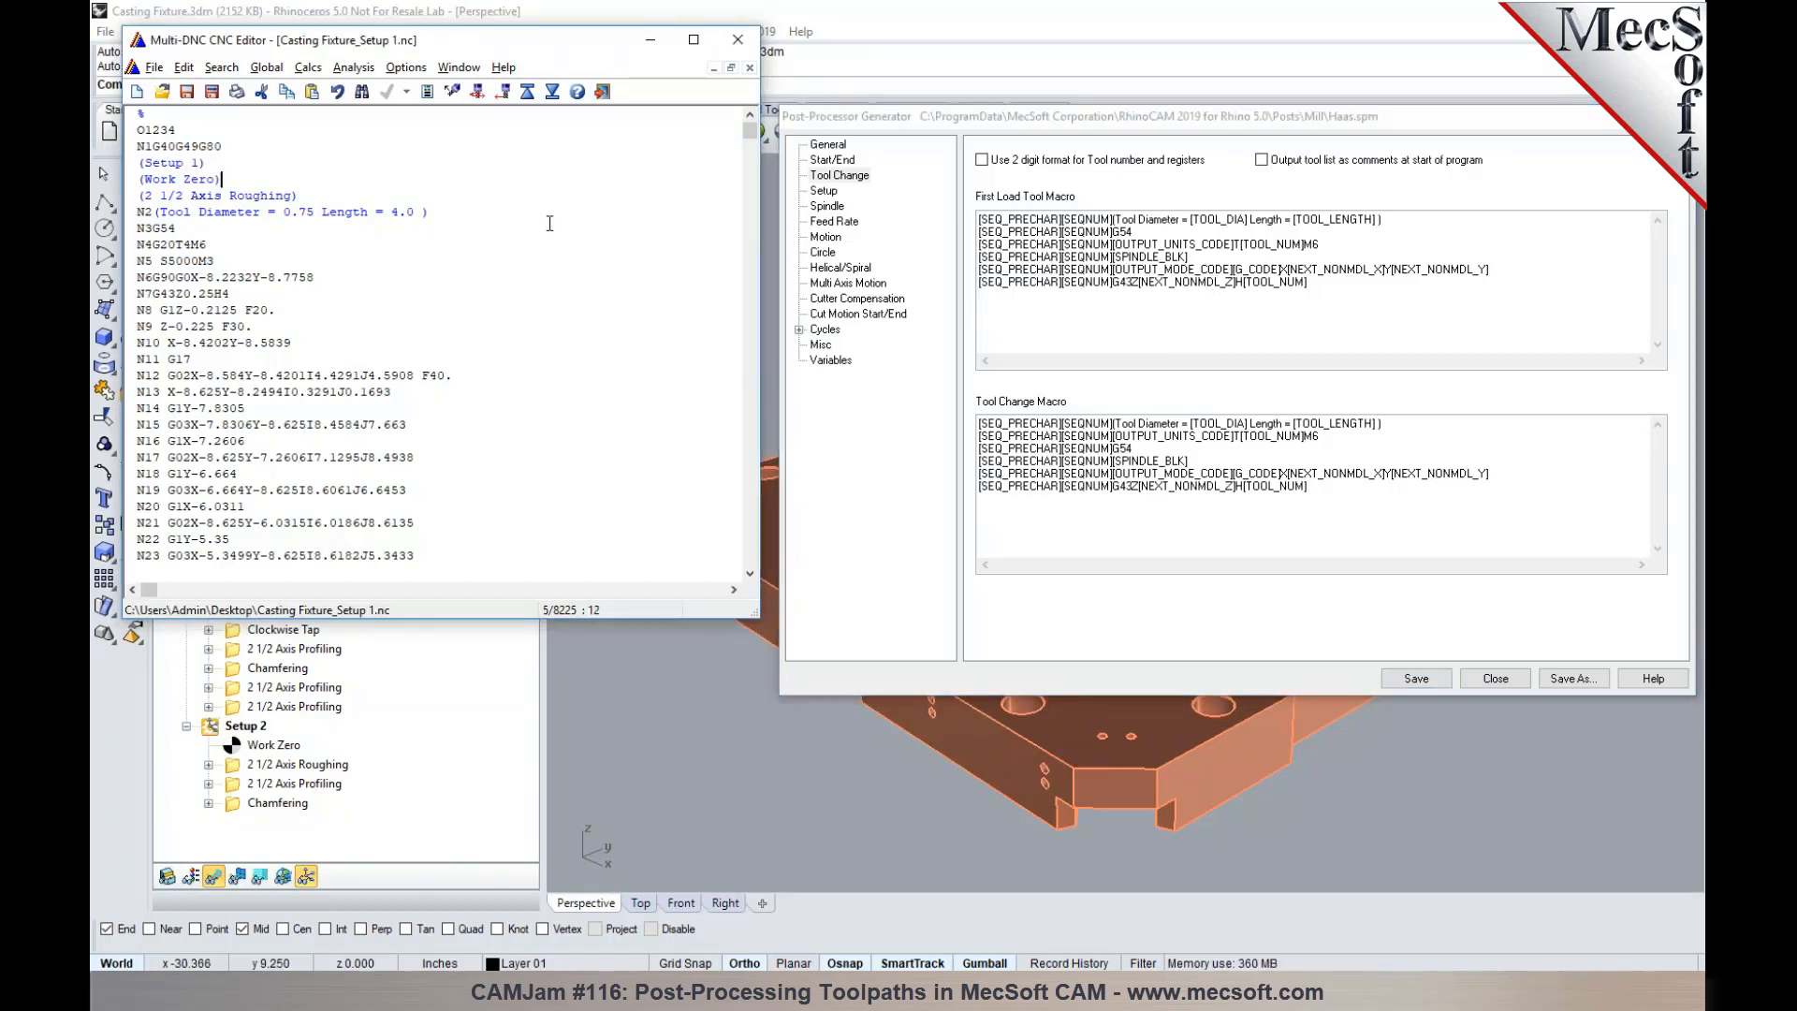
{"action": "left_click", "coordinate": [453, 92]}
{"action": "left_click", "coordinate": [452, 93]}
{"action": "scroll", "coordinate": [425, 349], "scroll_direction": "down", "scroll_amount": 1}
{"action": "scroll", "coordinate": [426, 349], "scroll_direction": "down", "scroll_amount": 4}
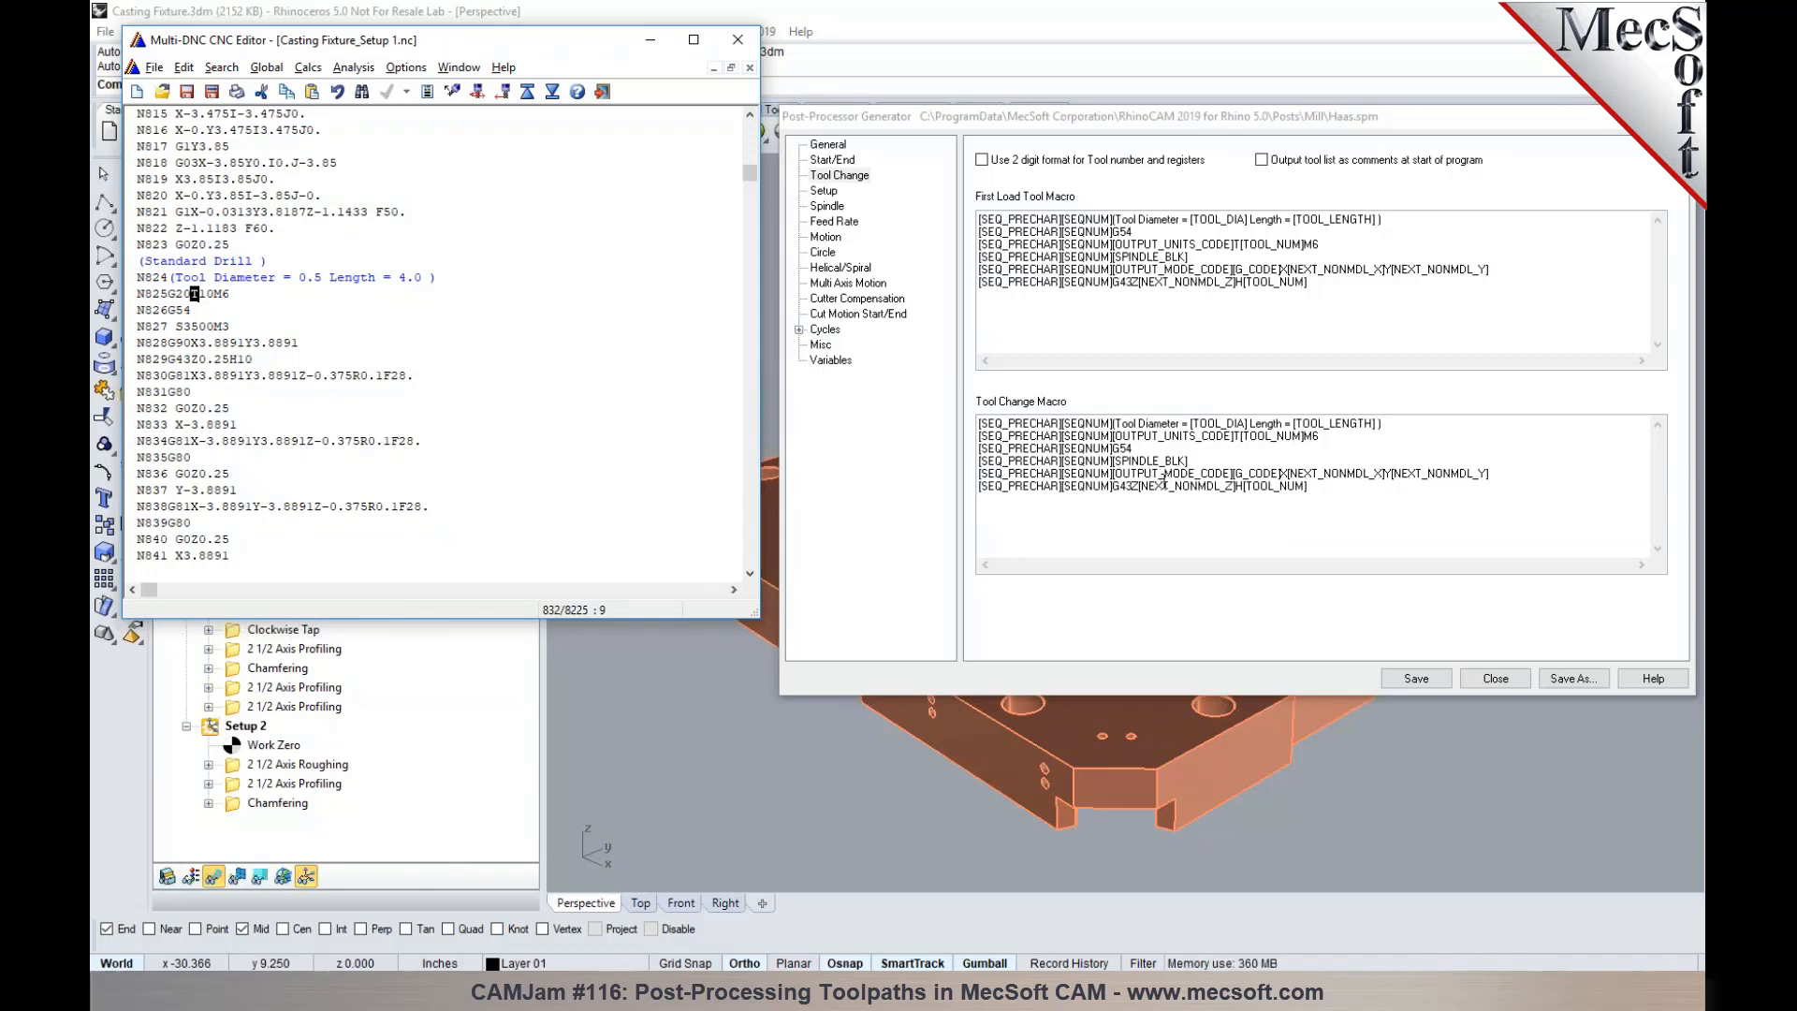
- Examine the post's Setup 0 coordinate system change macro and Setup 1 rotate table macro
{"action": "left_click", "coordinate": [824, 191]}
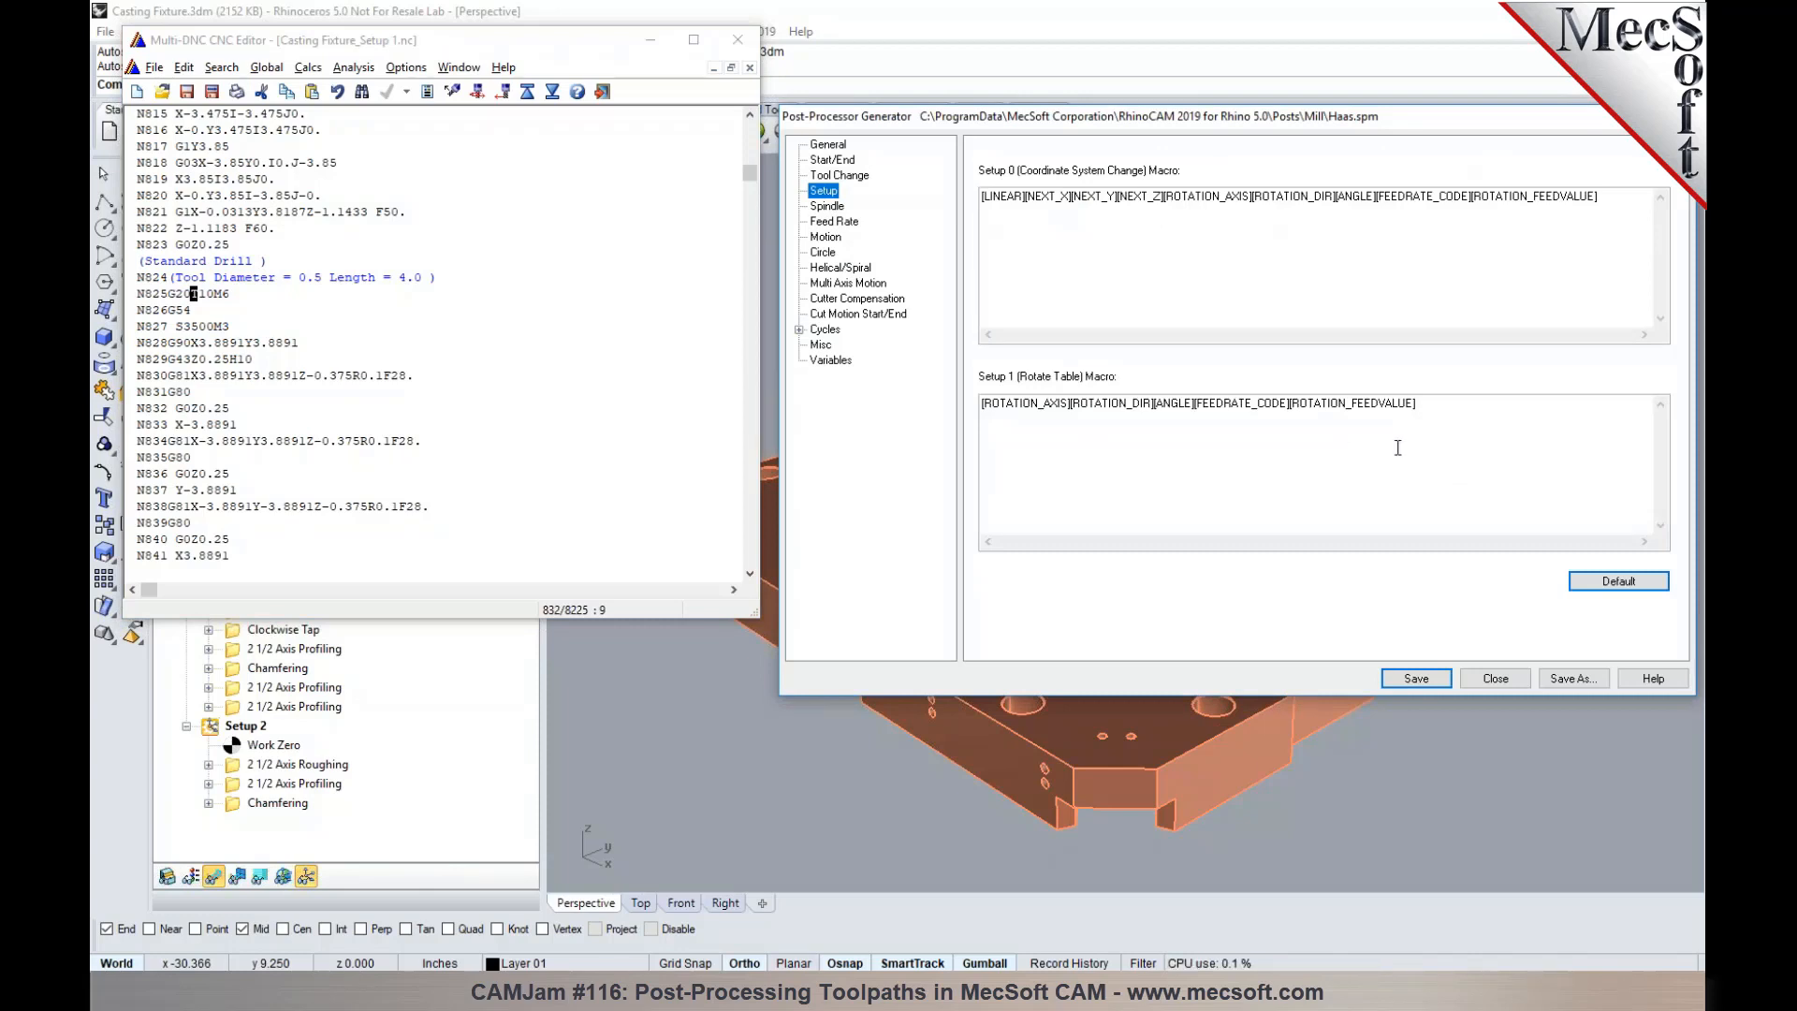
{"action": "left_click_drag", "start_coordinate": [1433, 410], "coordinate": [961, 384]}
{"action": "left_click", "coordinate": [1095, 459]}
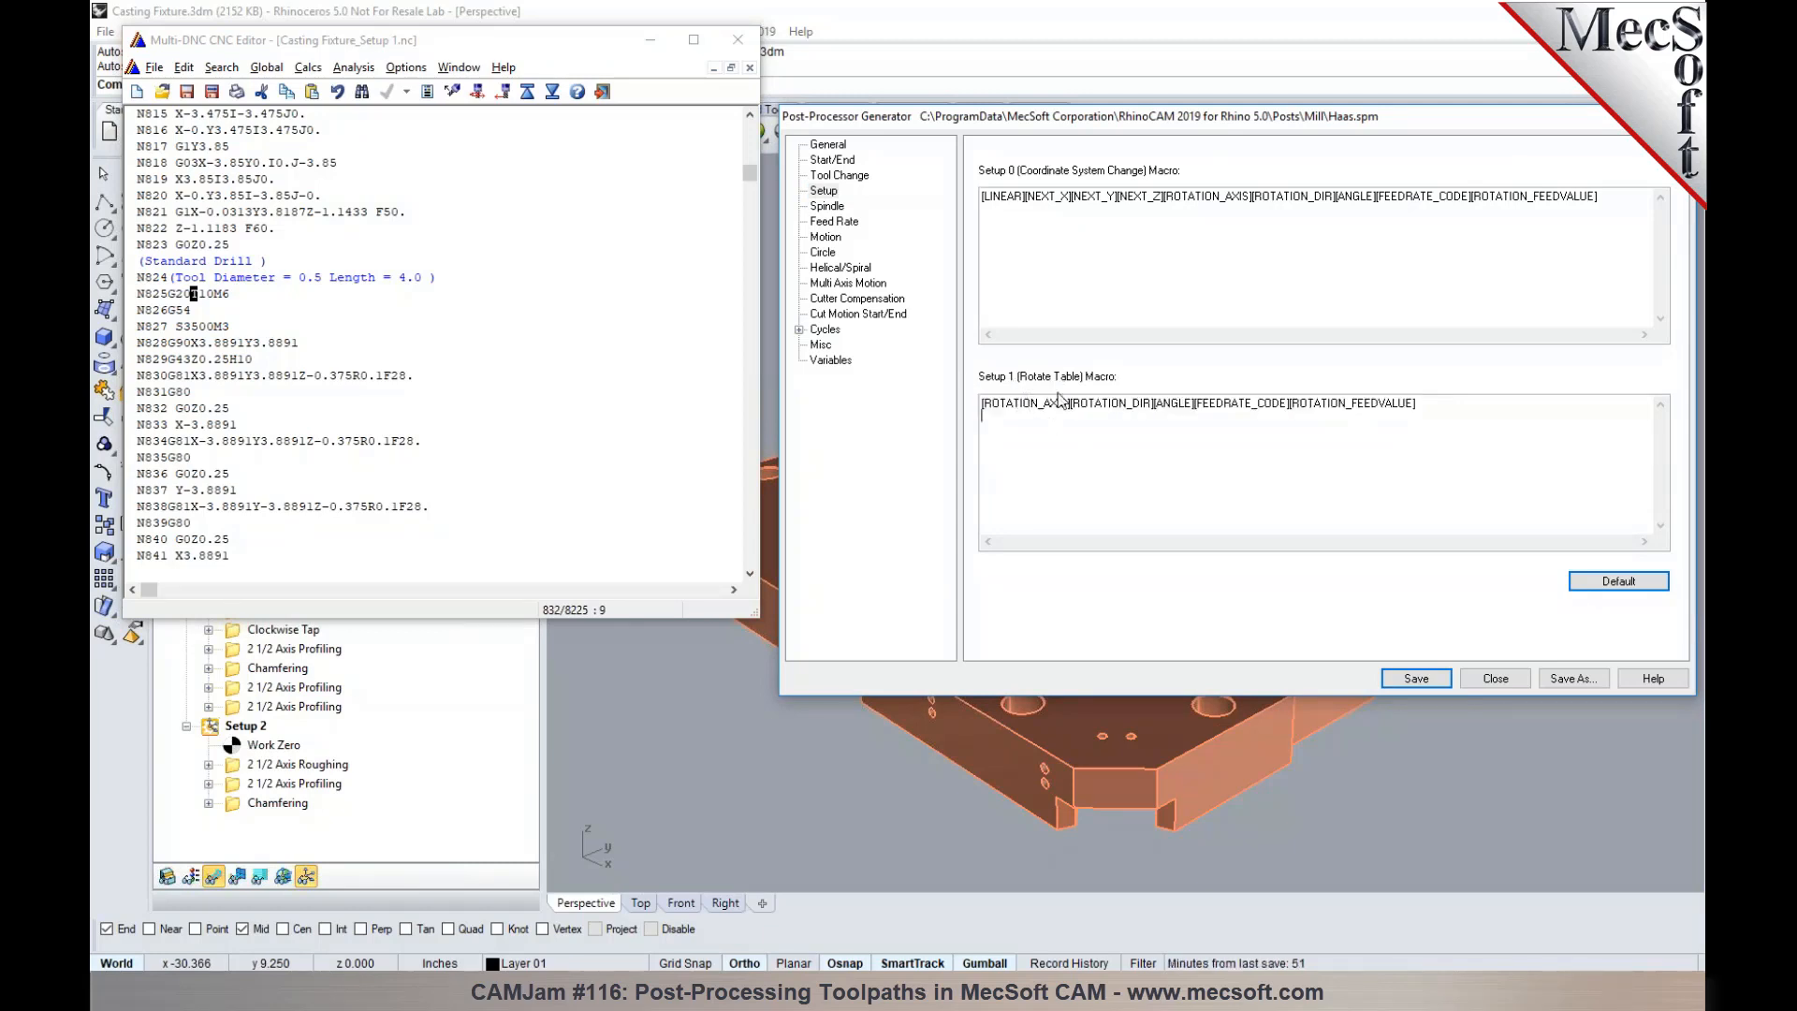
{"action": "left_click_drag", "start_coordinate": [1020, 242], "coordinate": [958, 199]}
{"action": "left_click", "coordinate": [1033, 239]}
- Set the high value of the post's spindle RPM range to 25000
{"action": "left_click", "coordinate": [828, 207]}
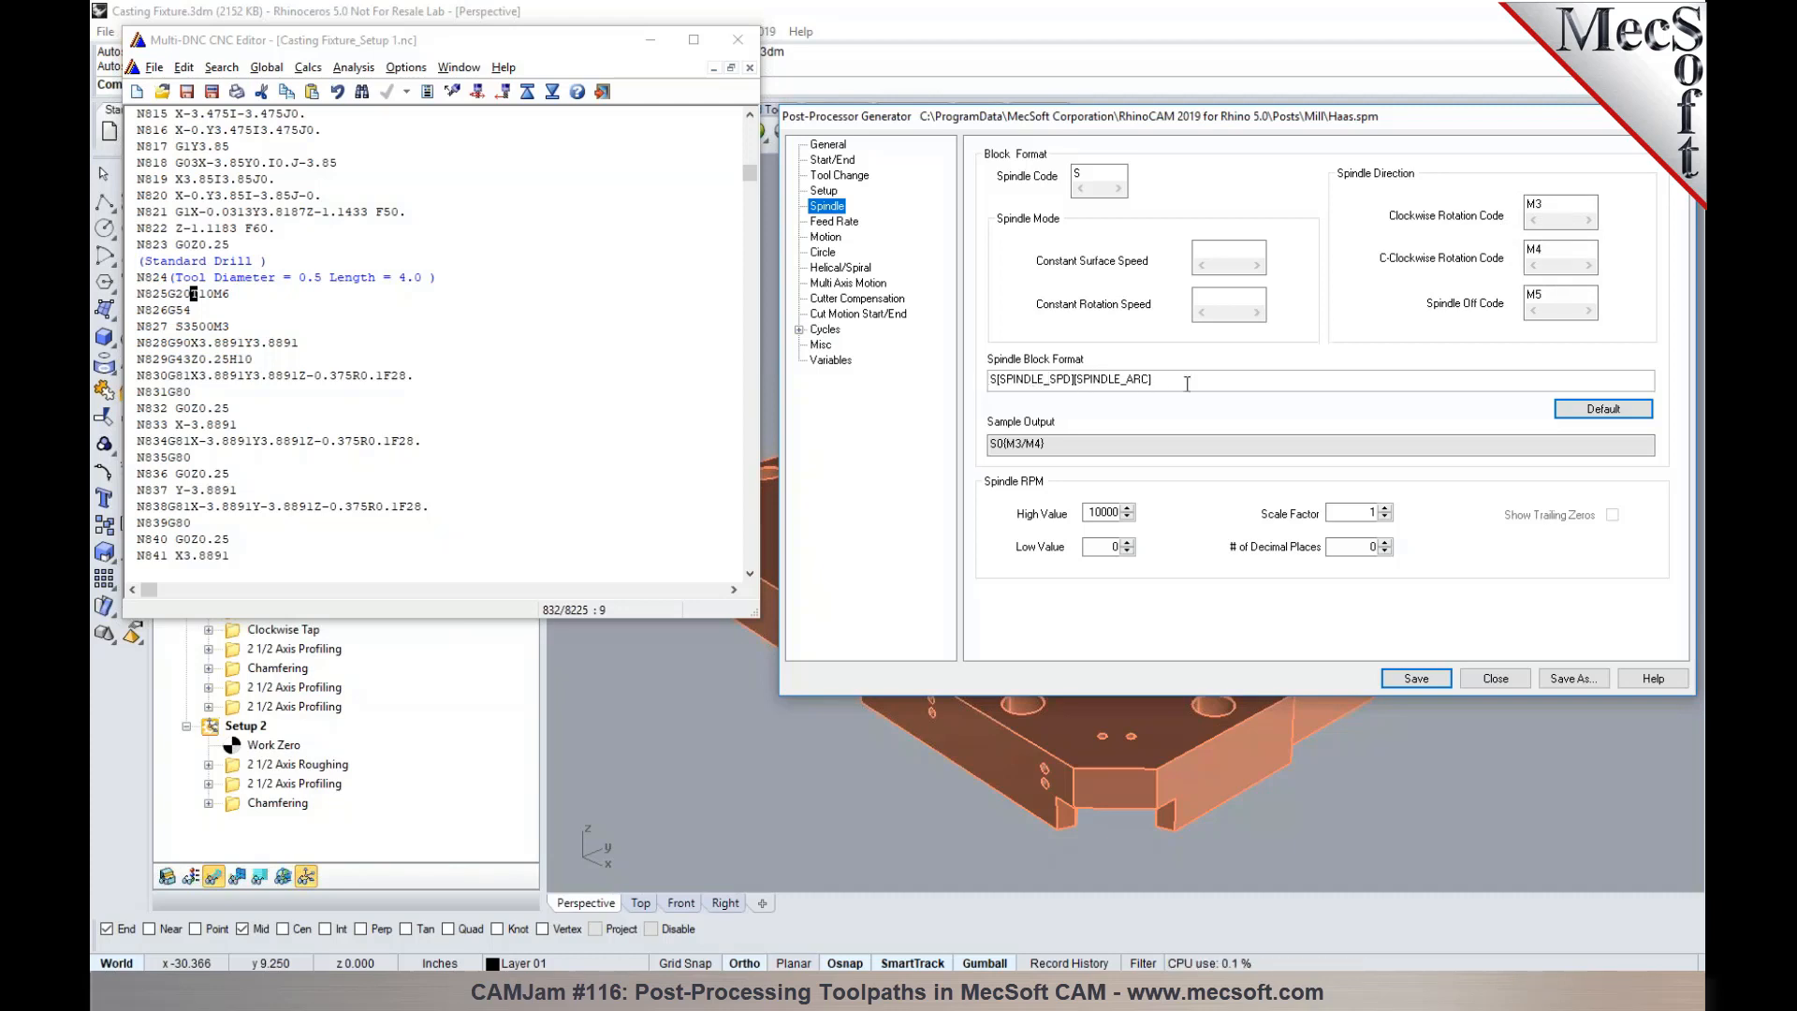
{"action": "left_click", "coordinate": [1100, 513]}
{"action": "left_click", "coordinate": [1092, 514]}
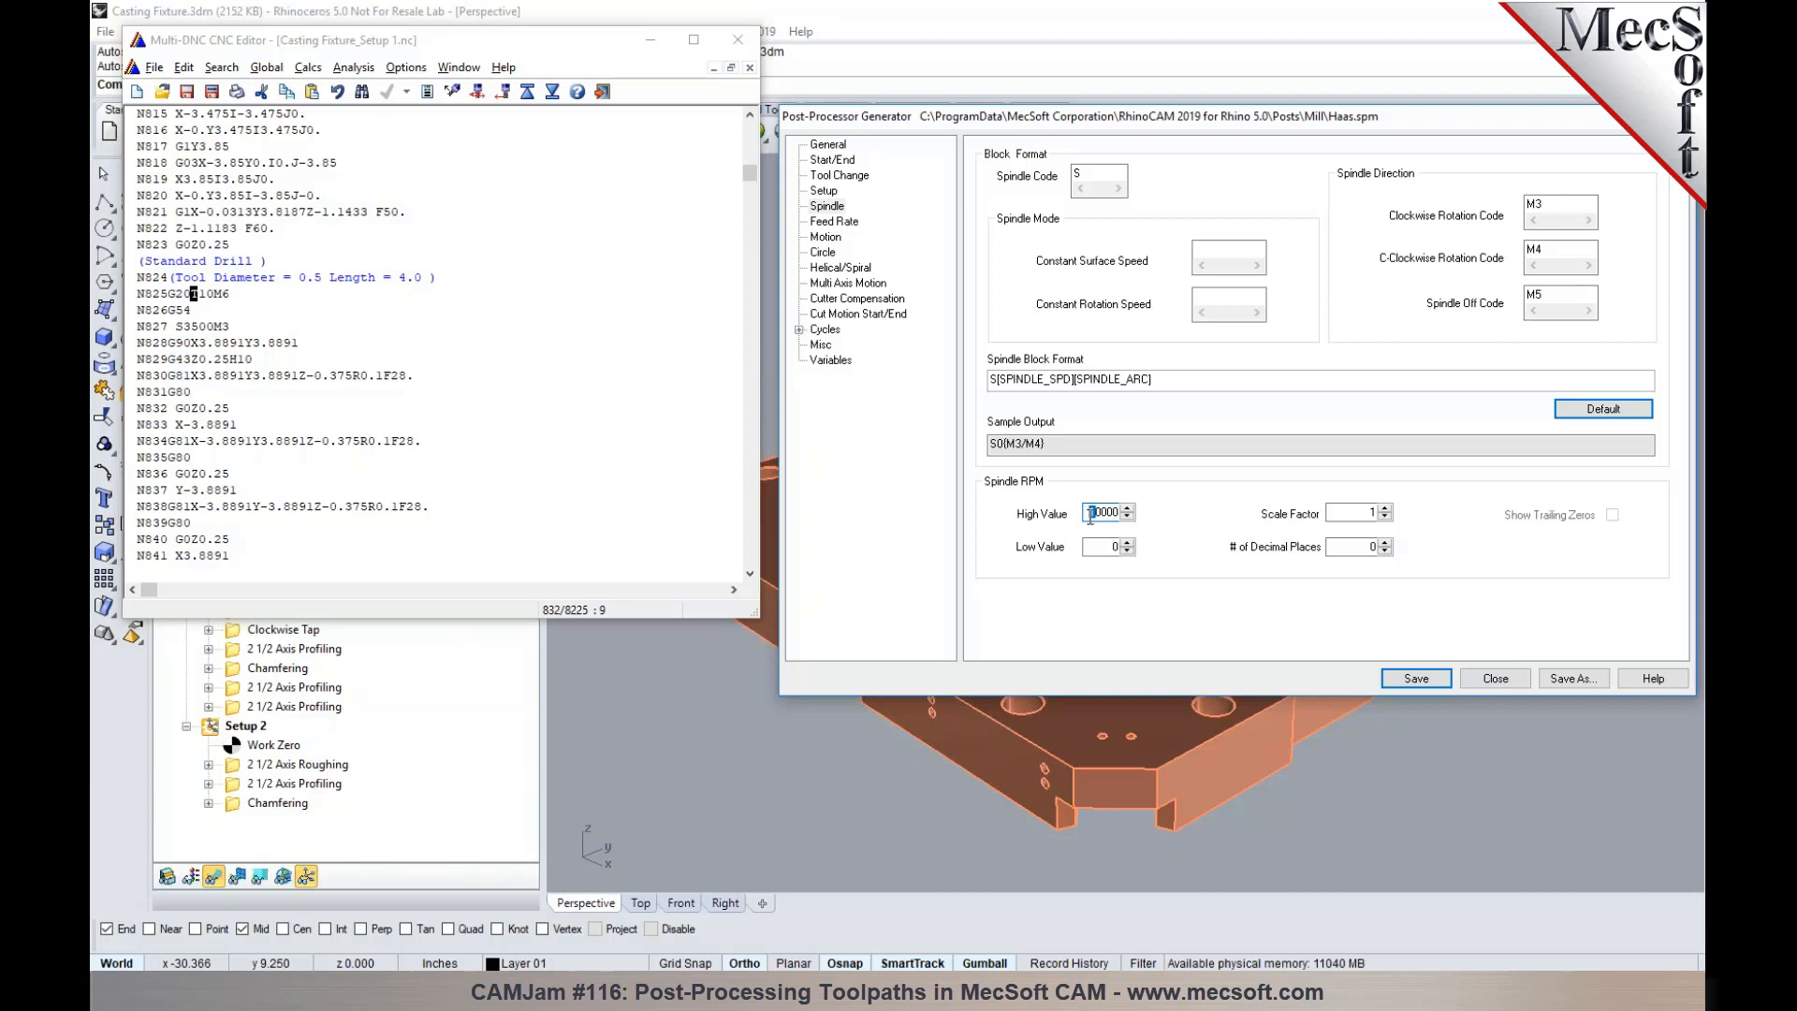
{"action": "left_click_drag", "start_coordinate": [1102, 514], "coordinate": [1092, 514]}
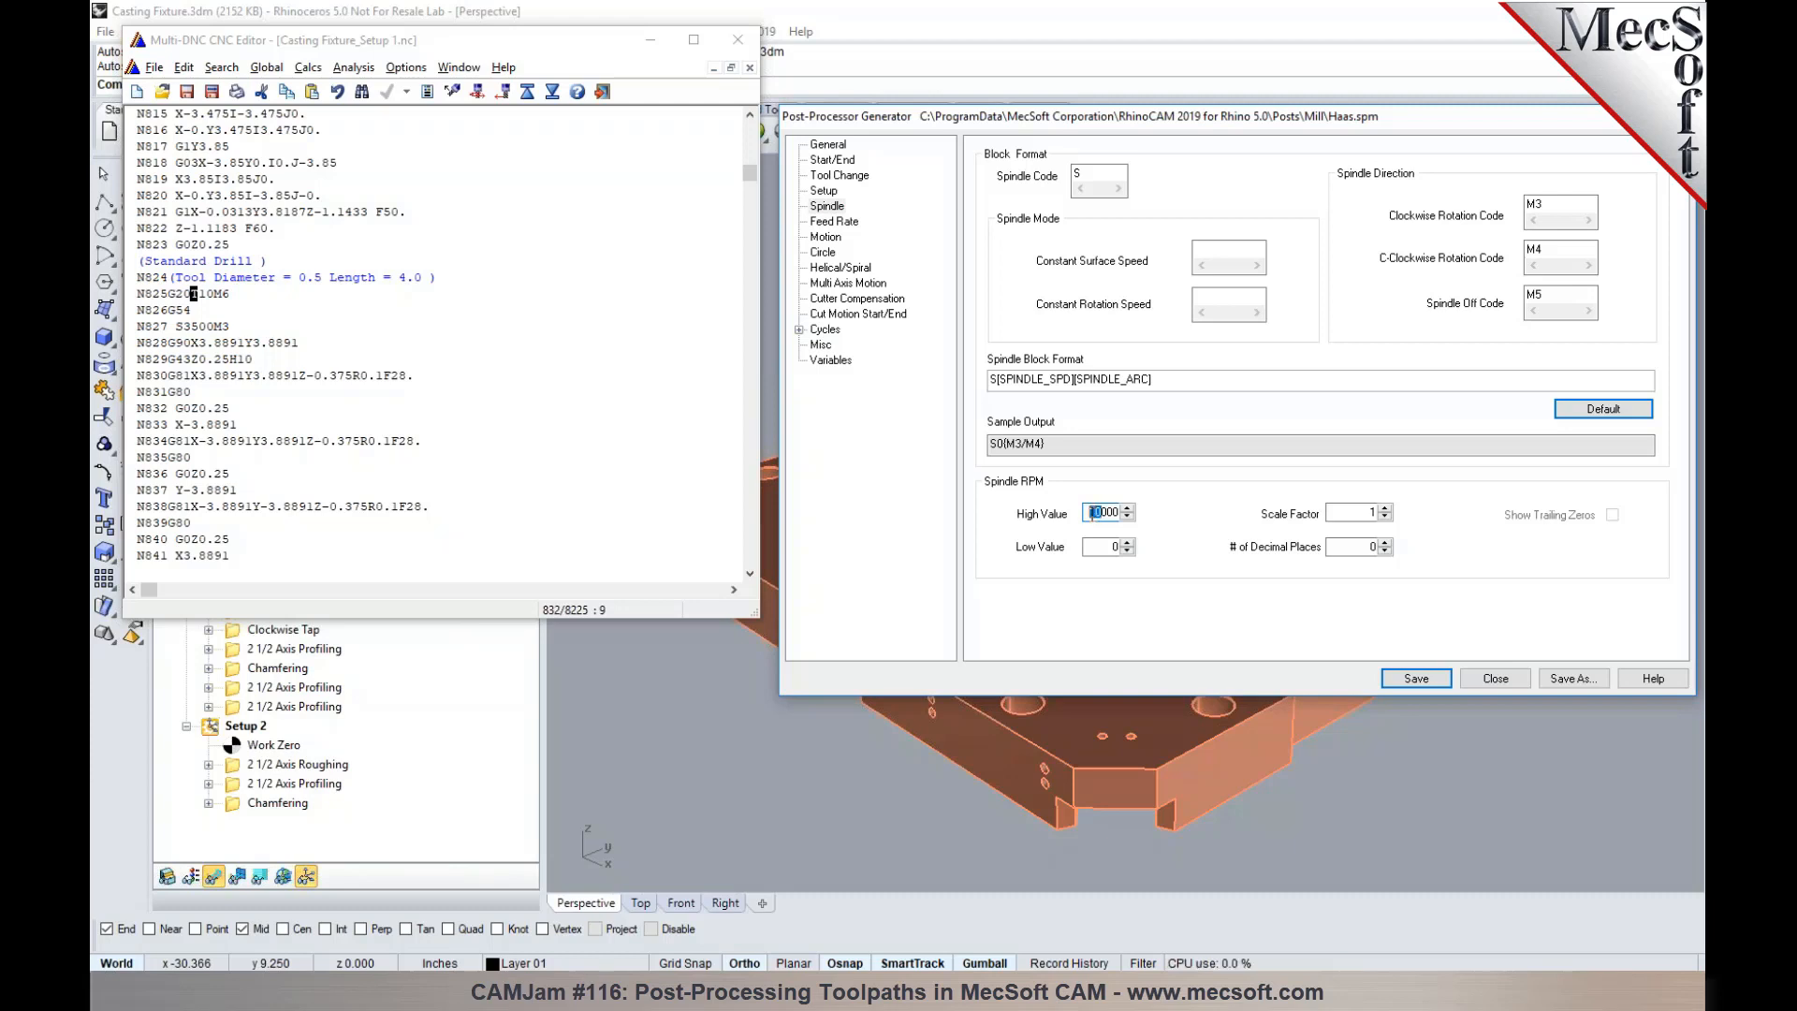
{"action": "type", "text": "25"}
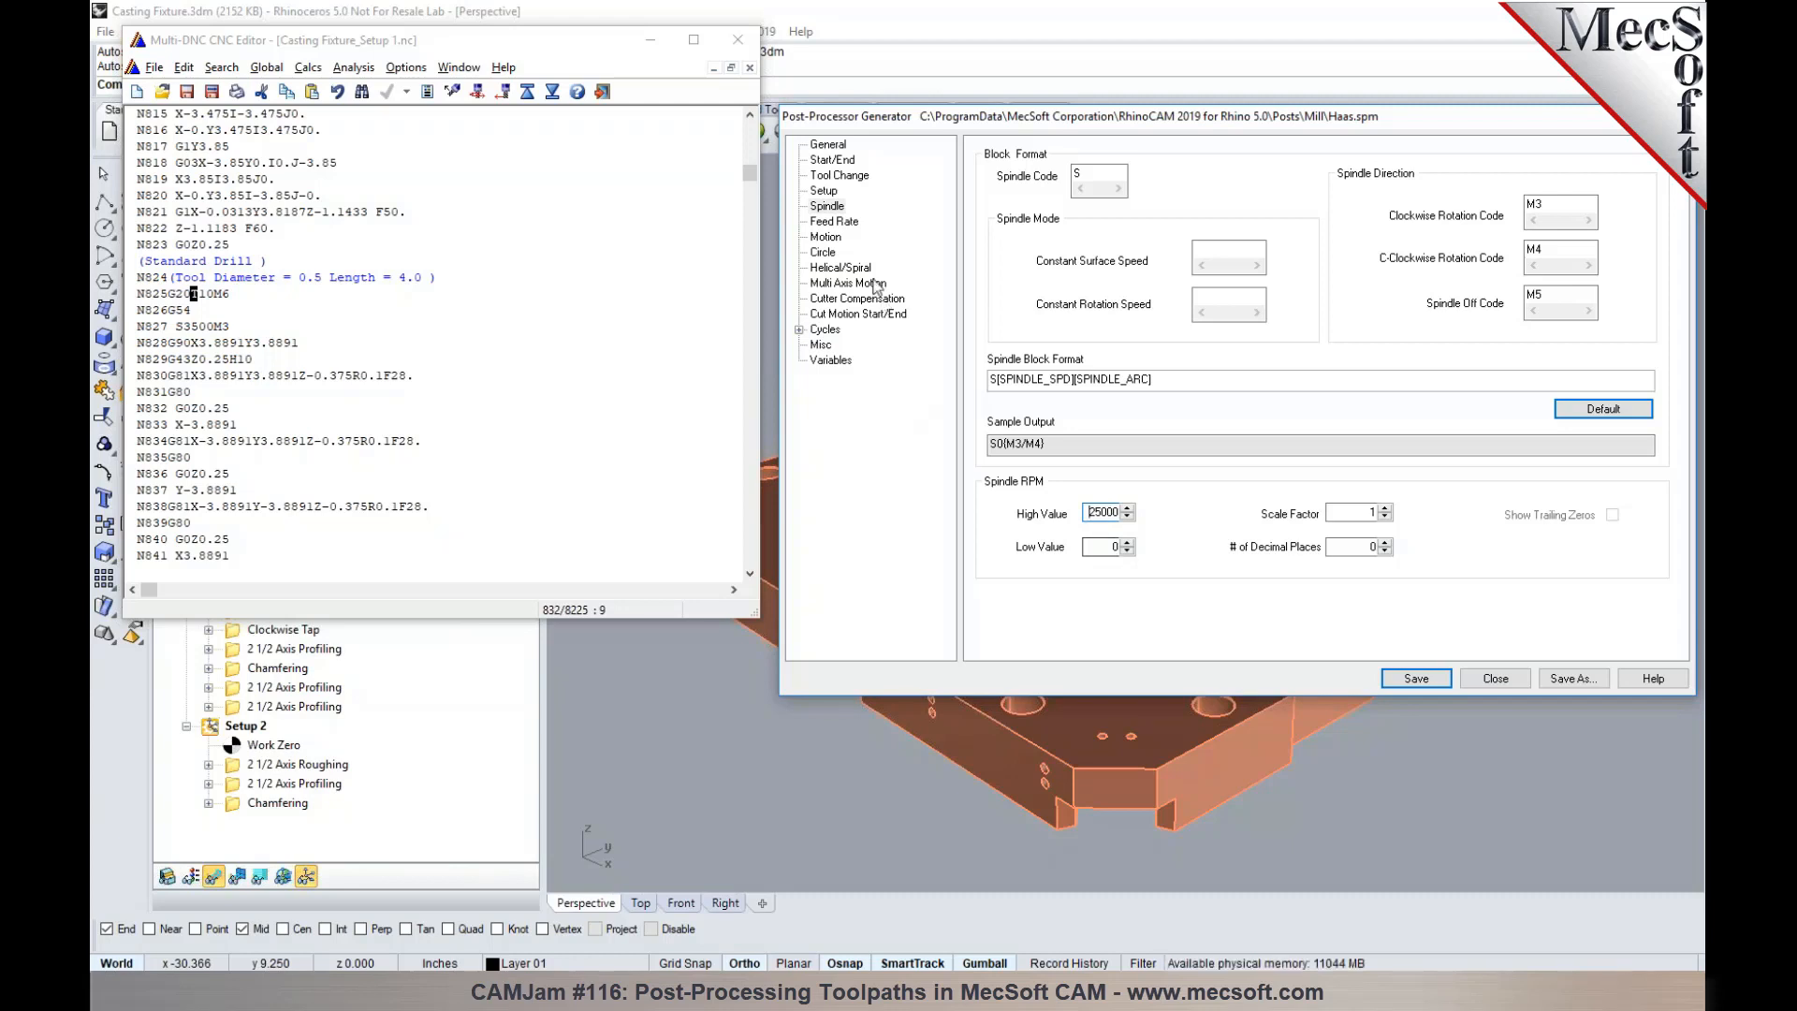
- Examine the post's feed rate decimal places and scale factor, and try the inverse time feedrate output for 4 & 5 Axis motions
{"action": "left_click", "coordinate": [853, 223]}
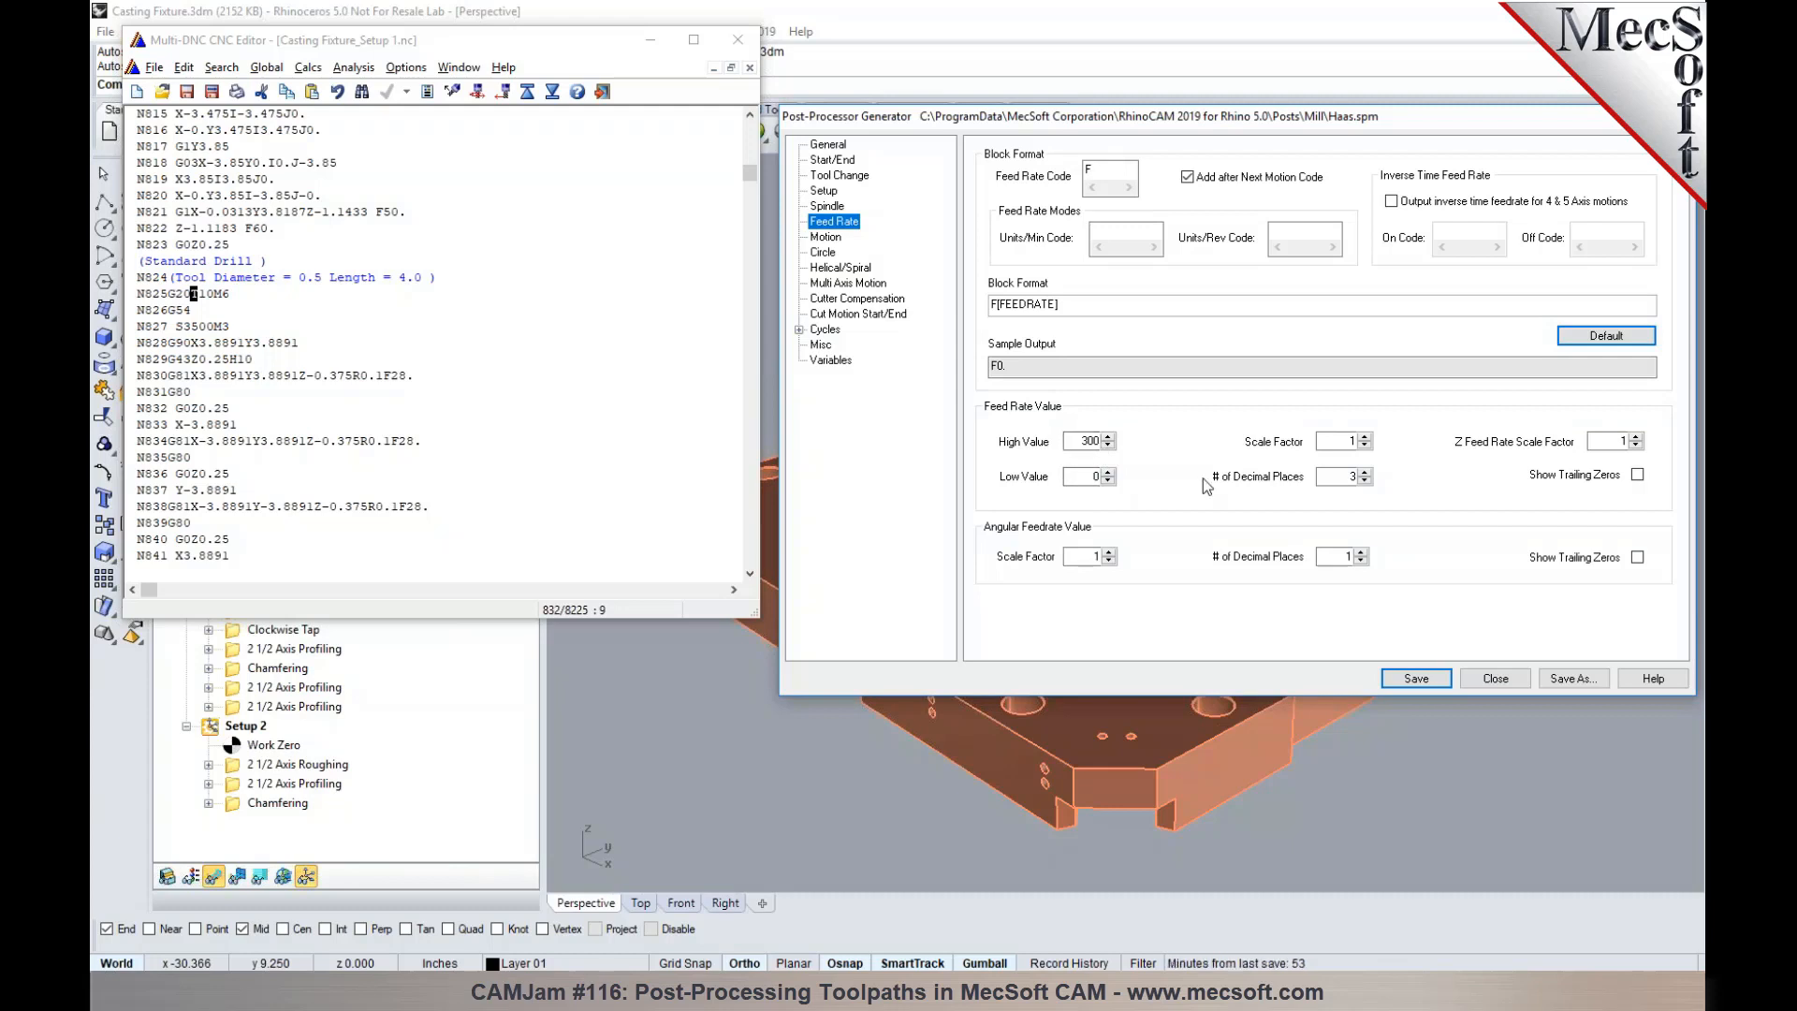
{"action": "left_click", "coordinate": [1330, 477]}
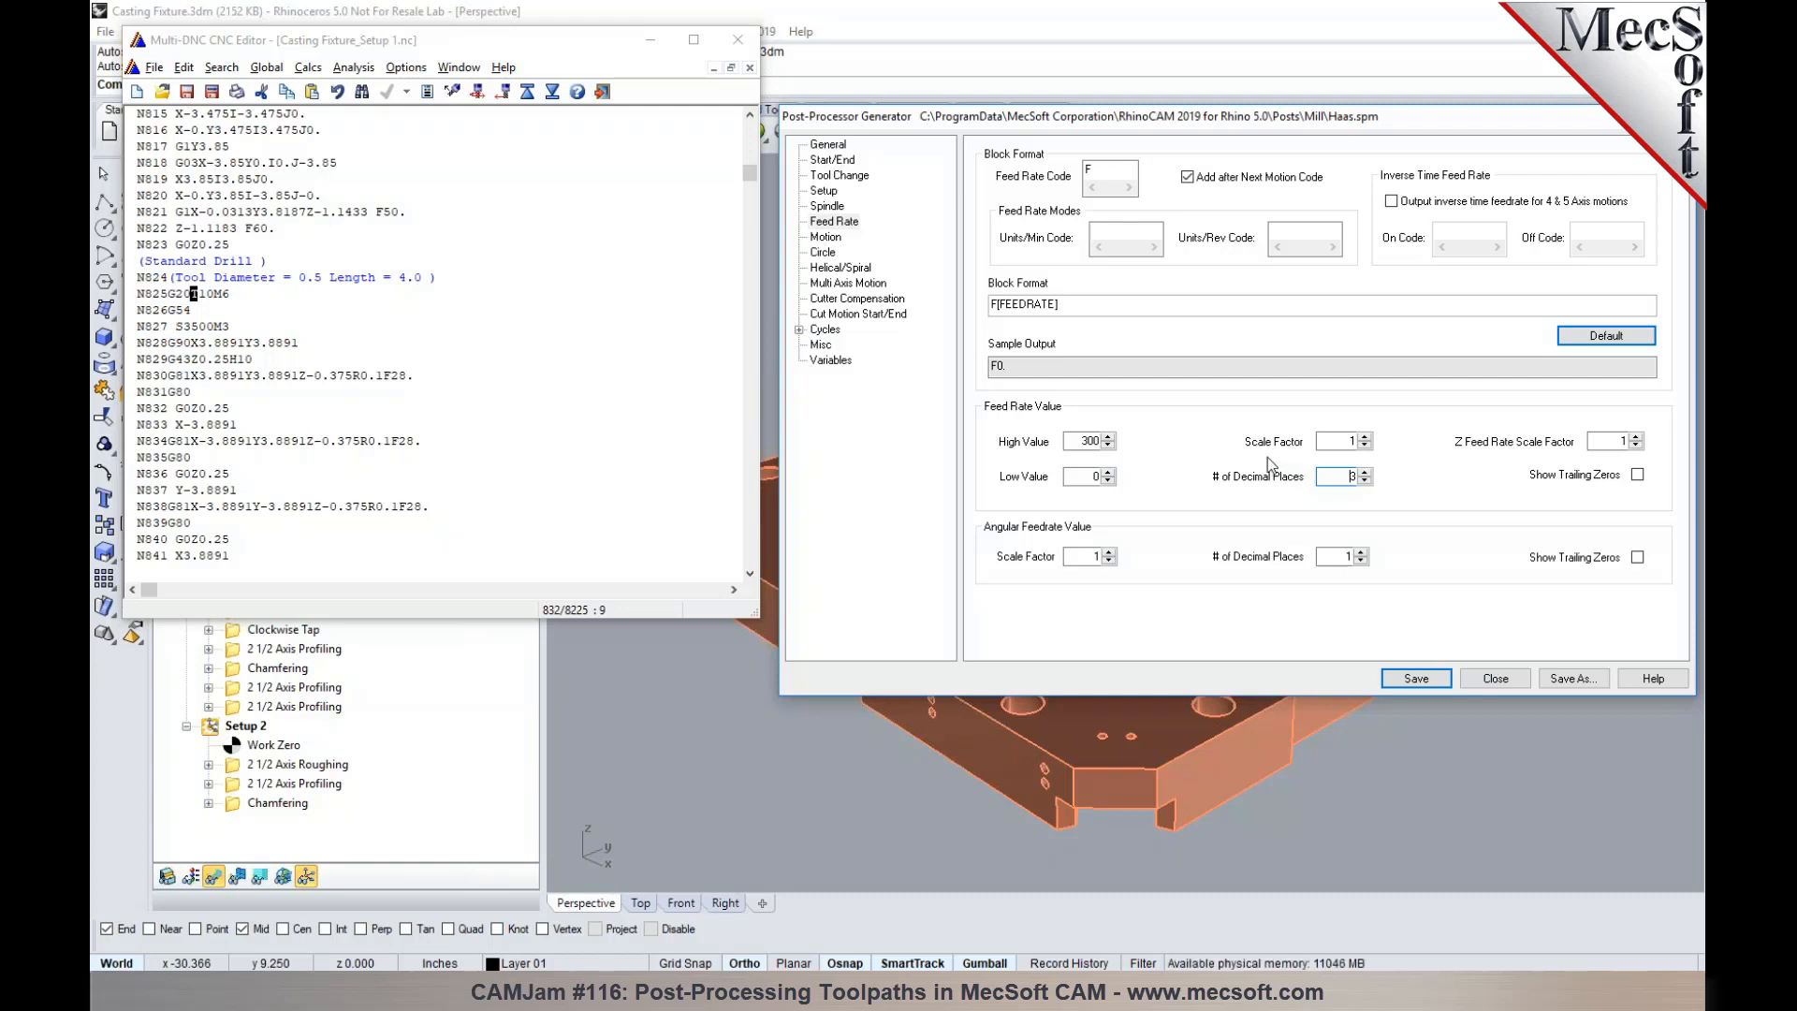
{"action": "double_click", "coordinate": [1339, 441]}
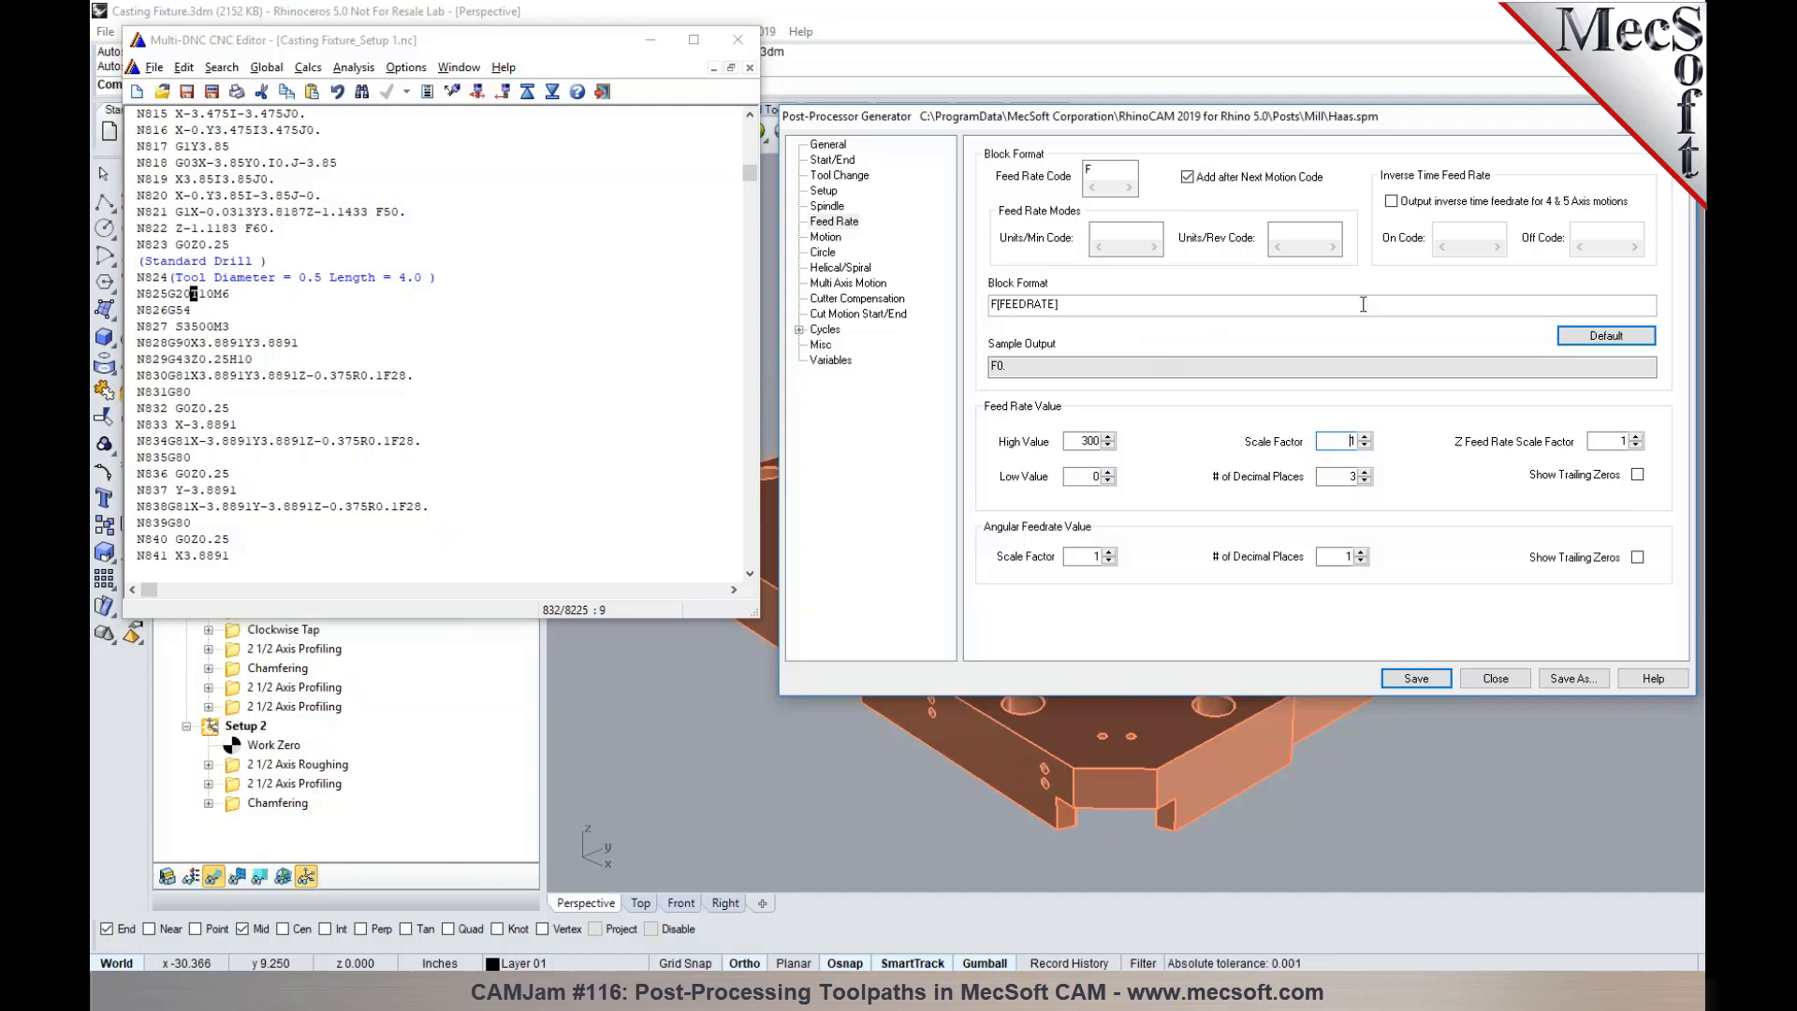
{"action": "left_click", "coordinate": [1392, 204]}
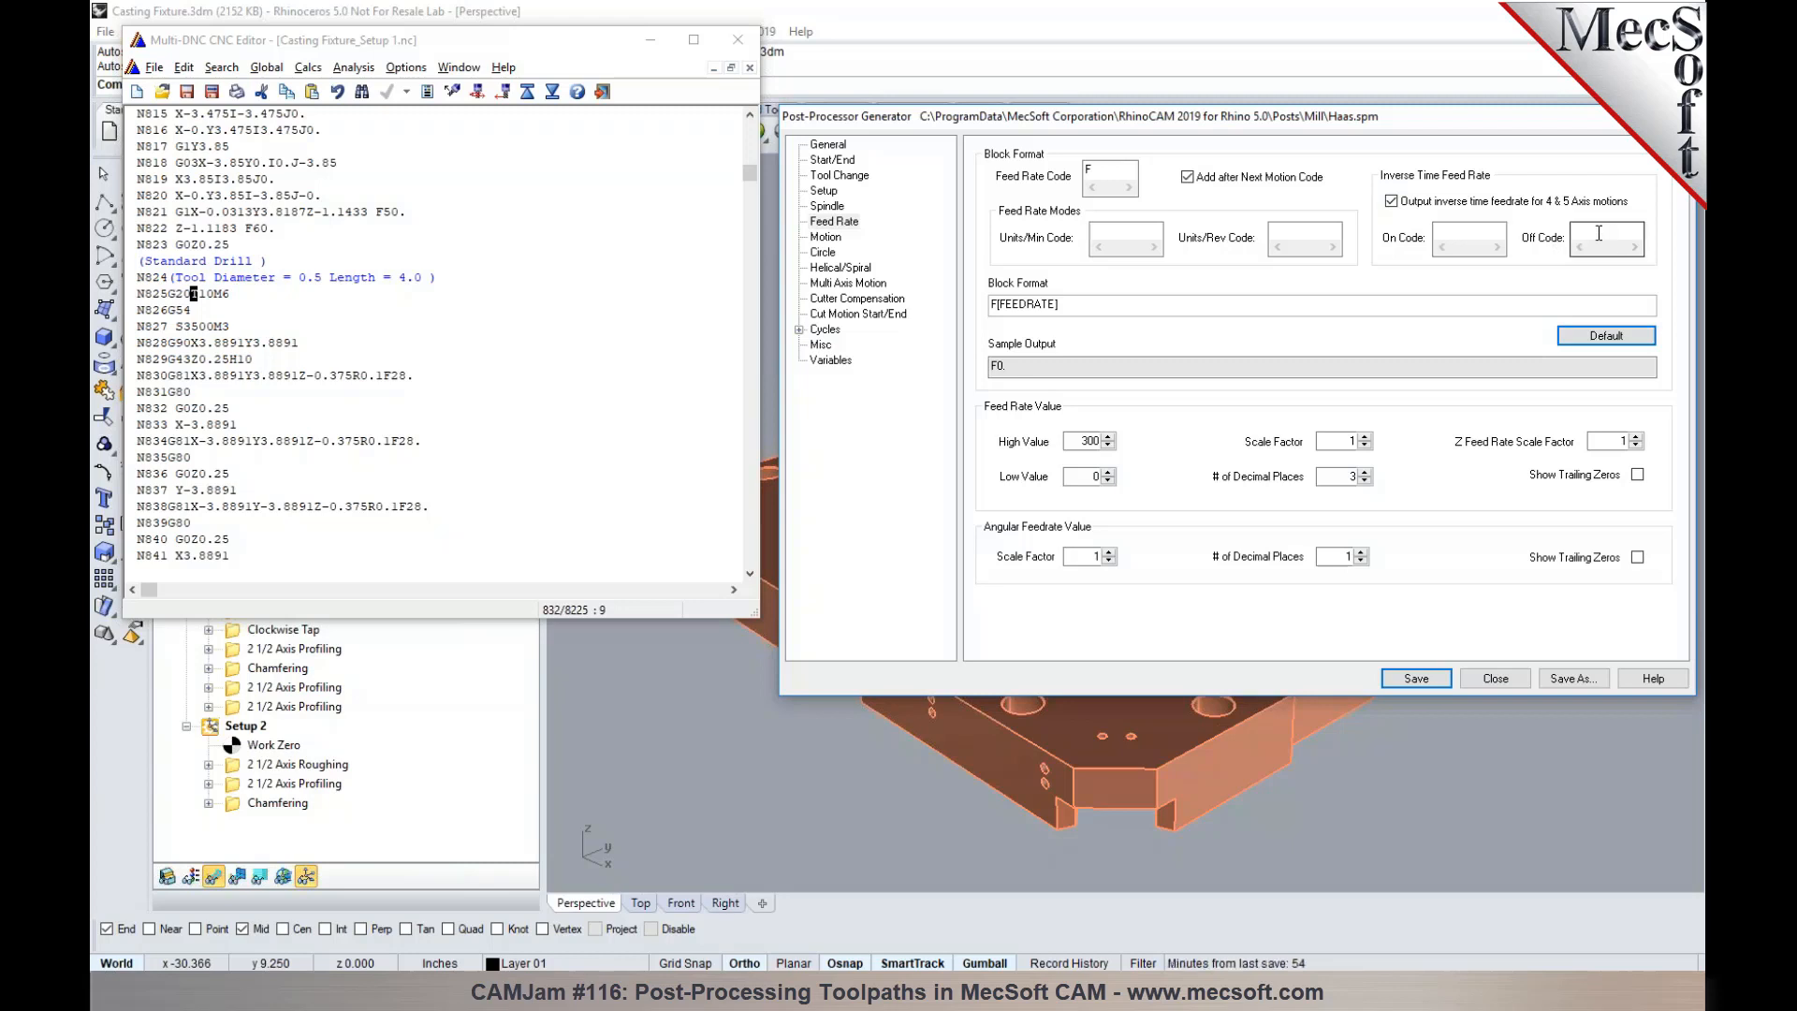
{"action": "left_click", "coordinate": [1391, 203]}
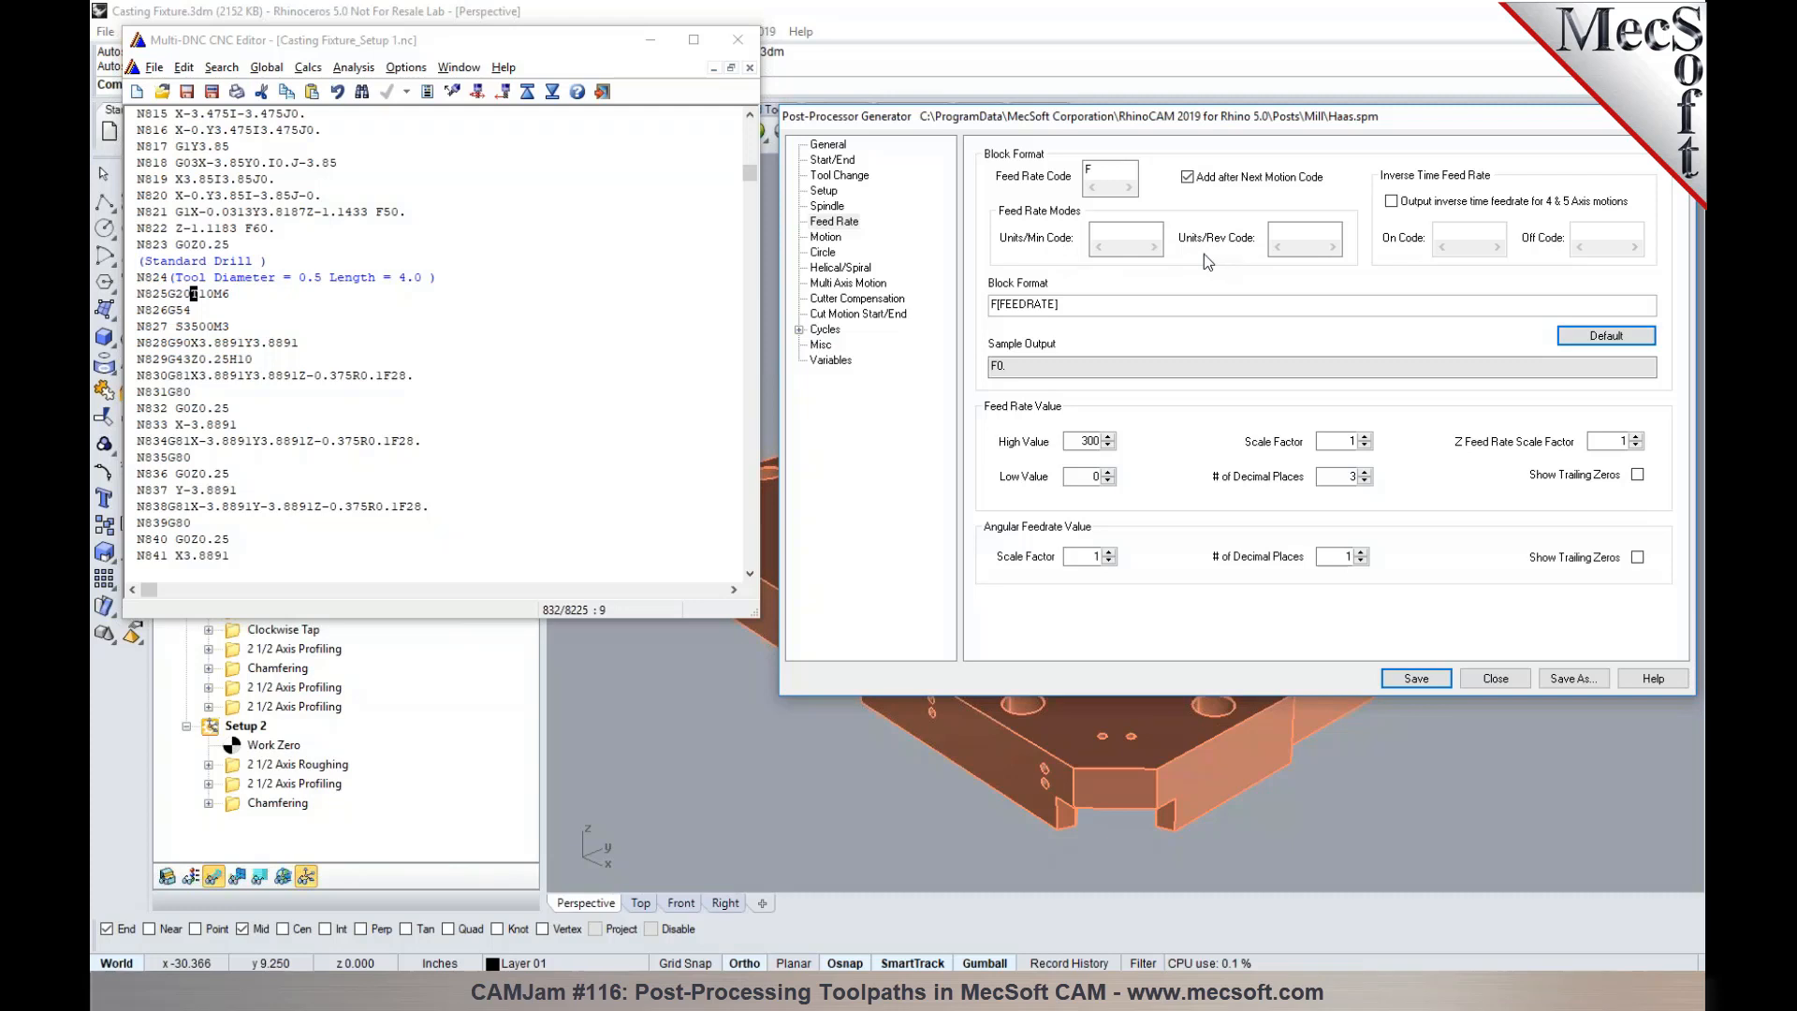
- Examine the post's linear and rapid motion block formats alongside the feeds and speeds of Setup 1's 2 1/2 Axis Roughing
{"action": "left_click", "coordinate": [833, 239]}
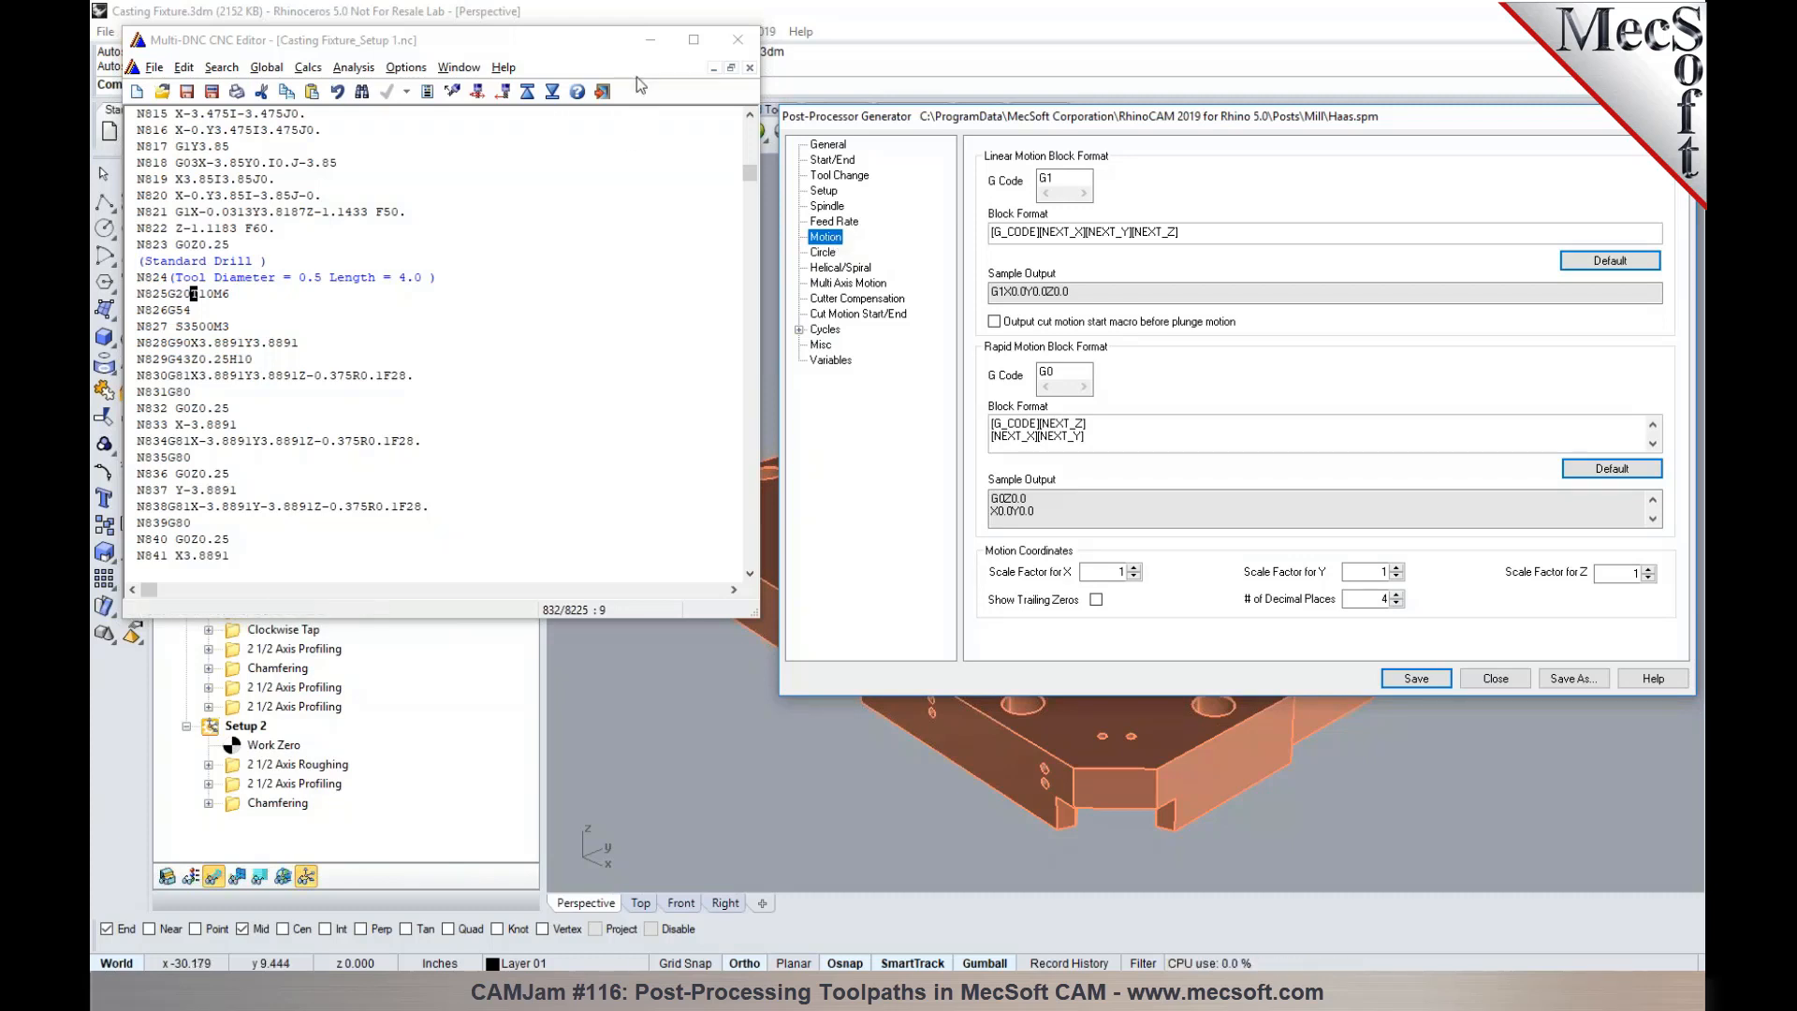
{"action": "left_click", "coordinate": [649, 42]}
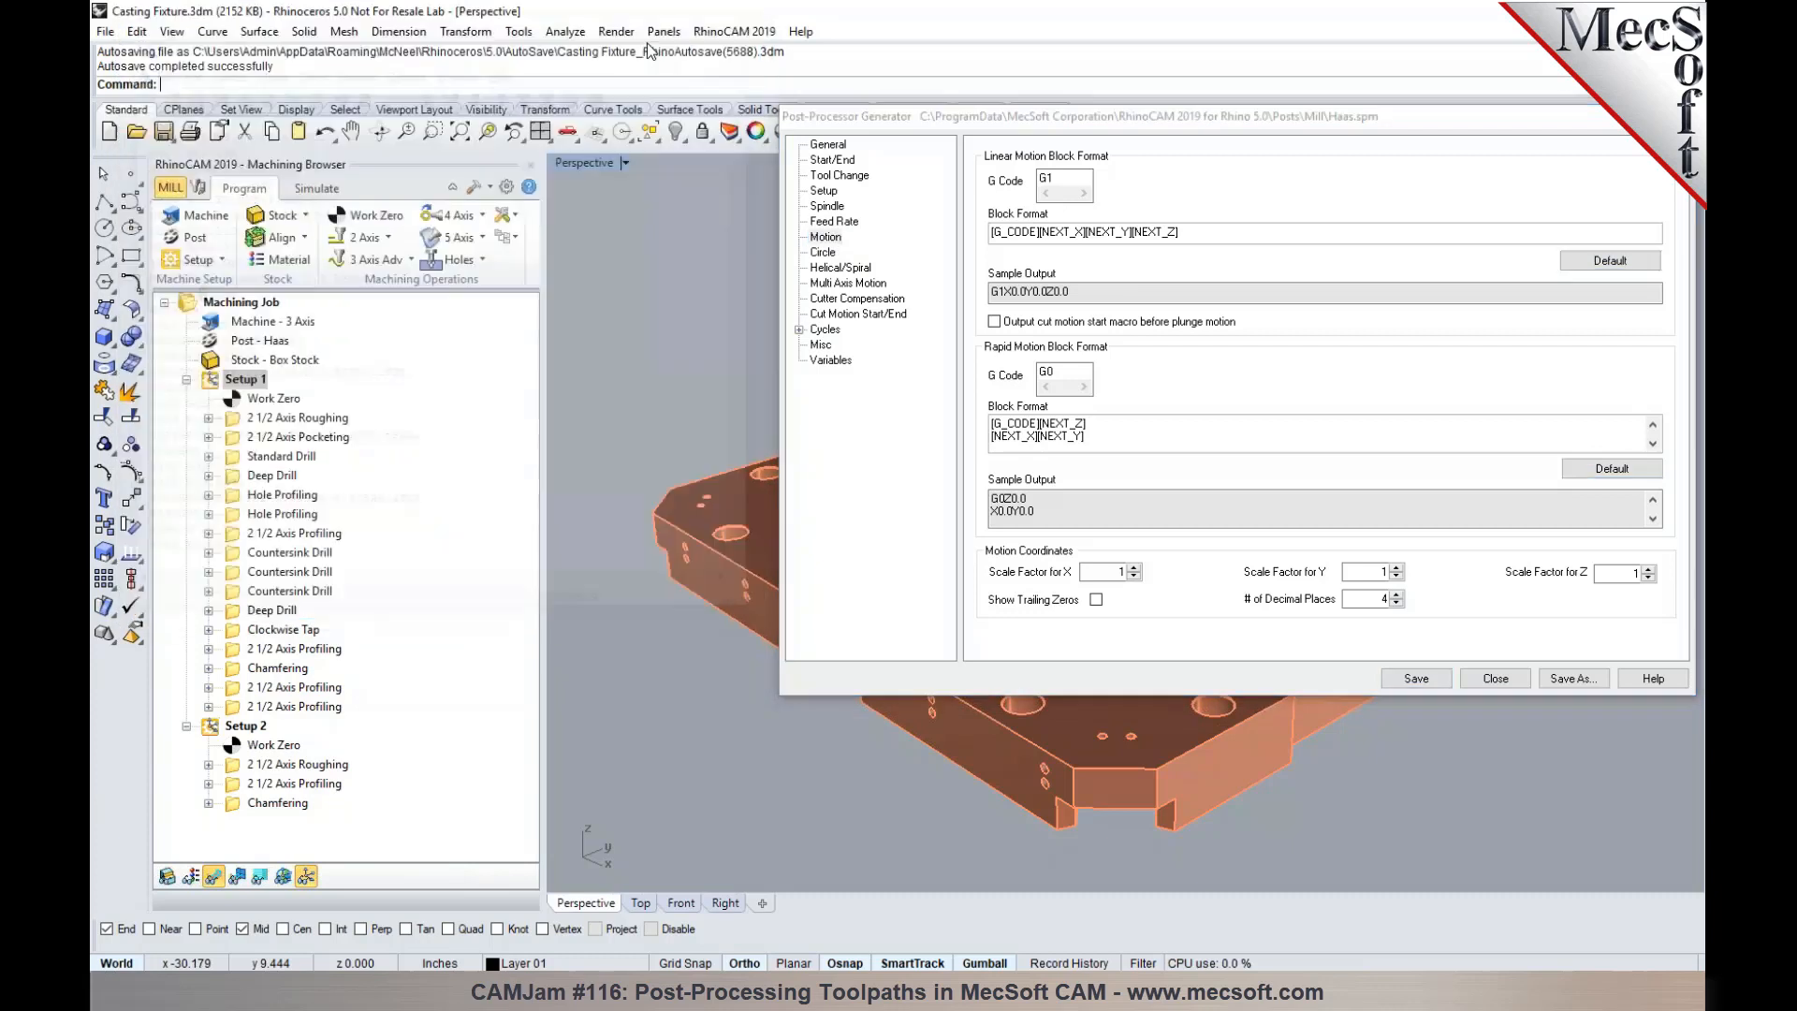
{"action": "double_click", "coordinate": [301, 421]}
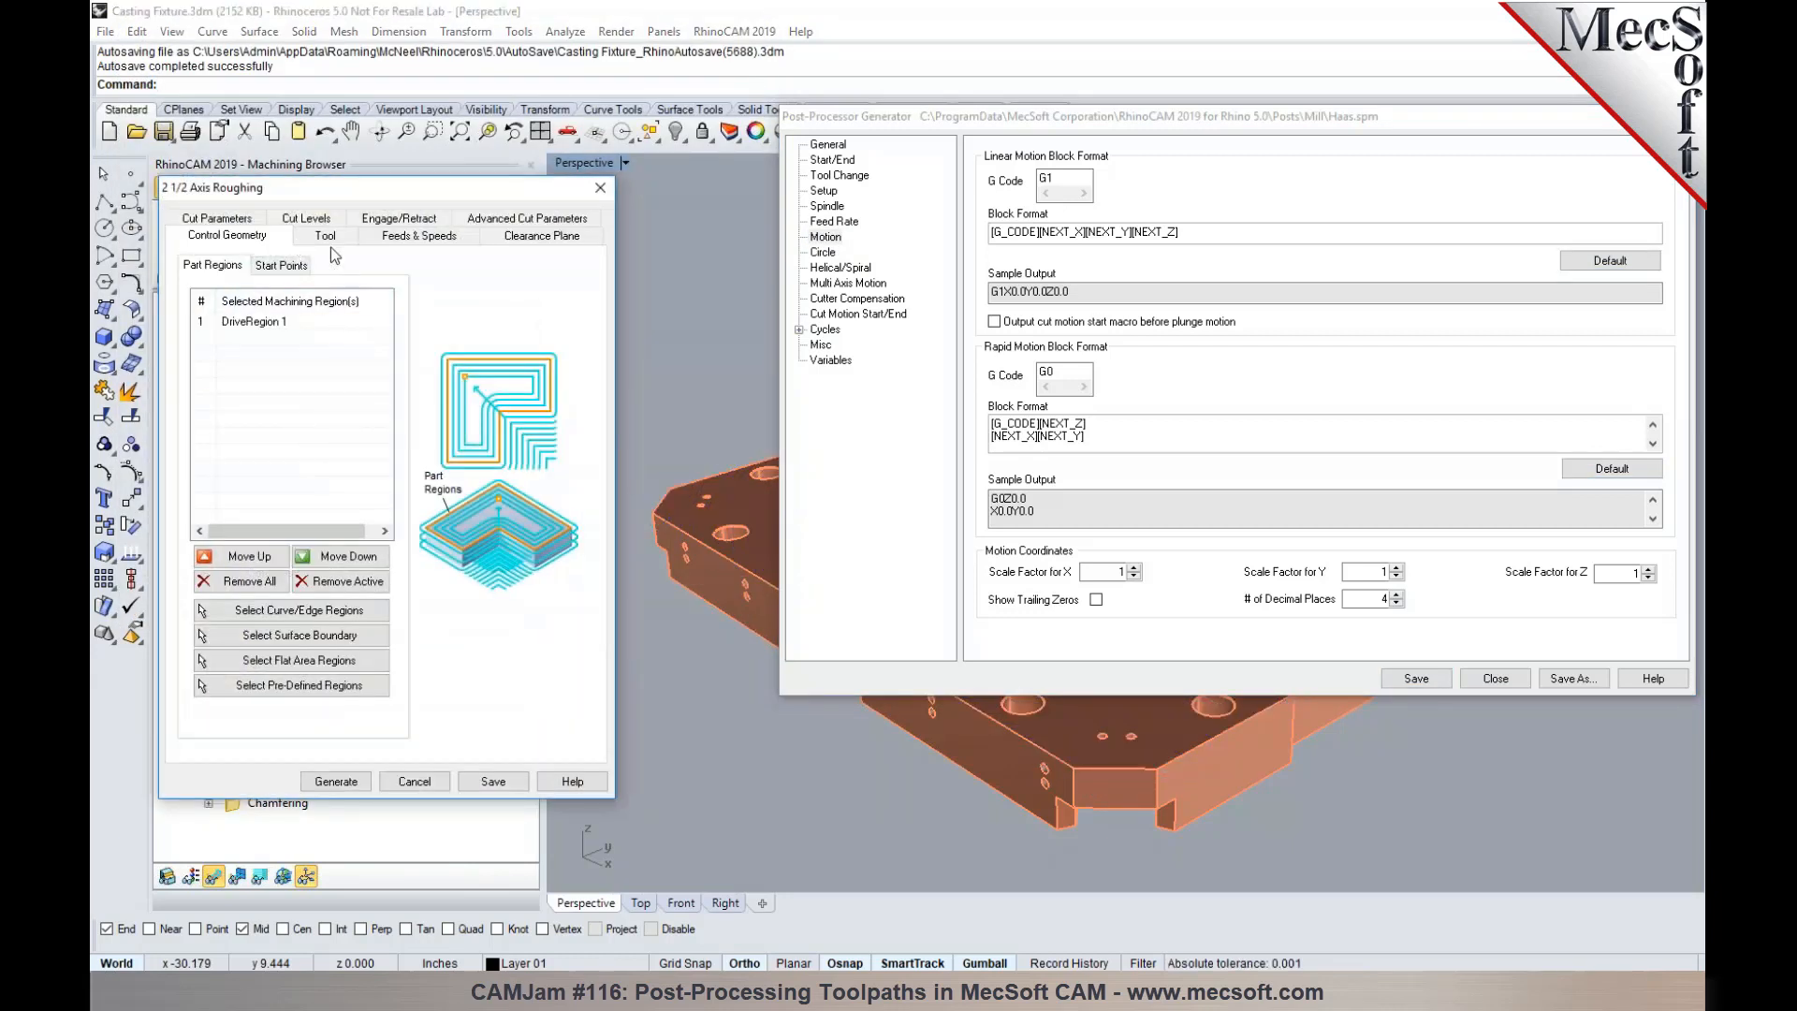
{"action": "left_click", "coordinate": [417, 235]}
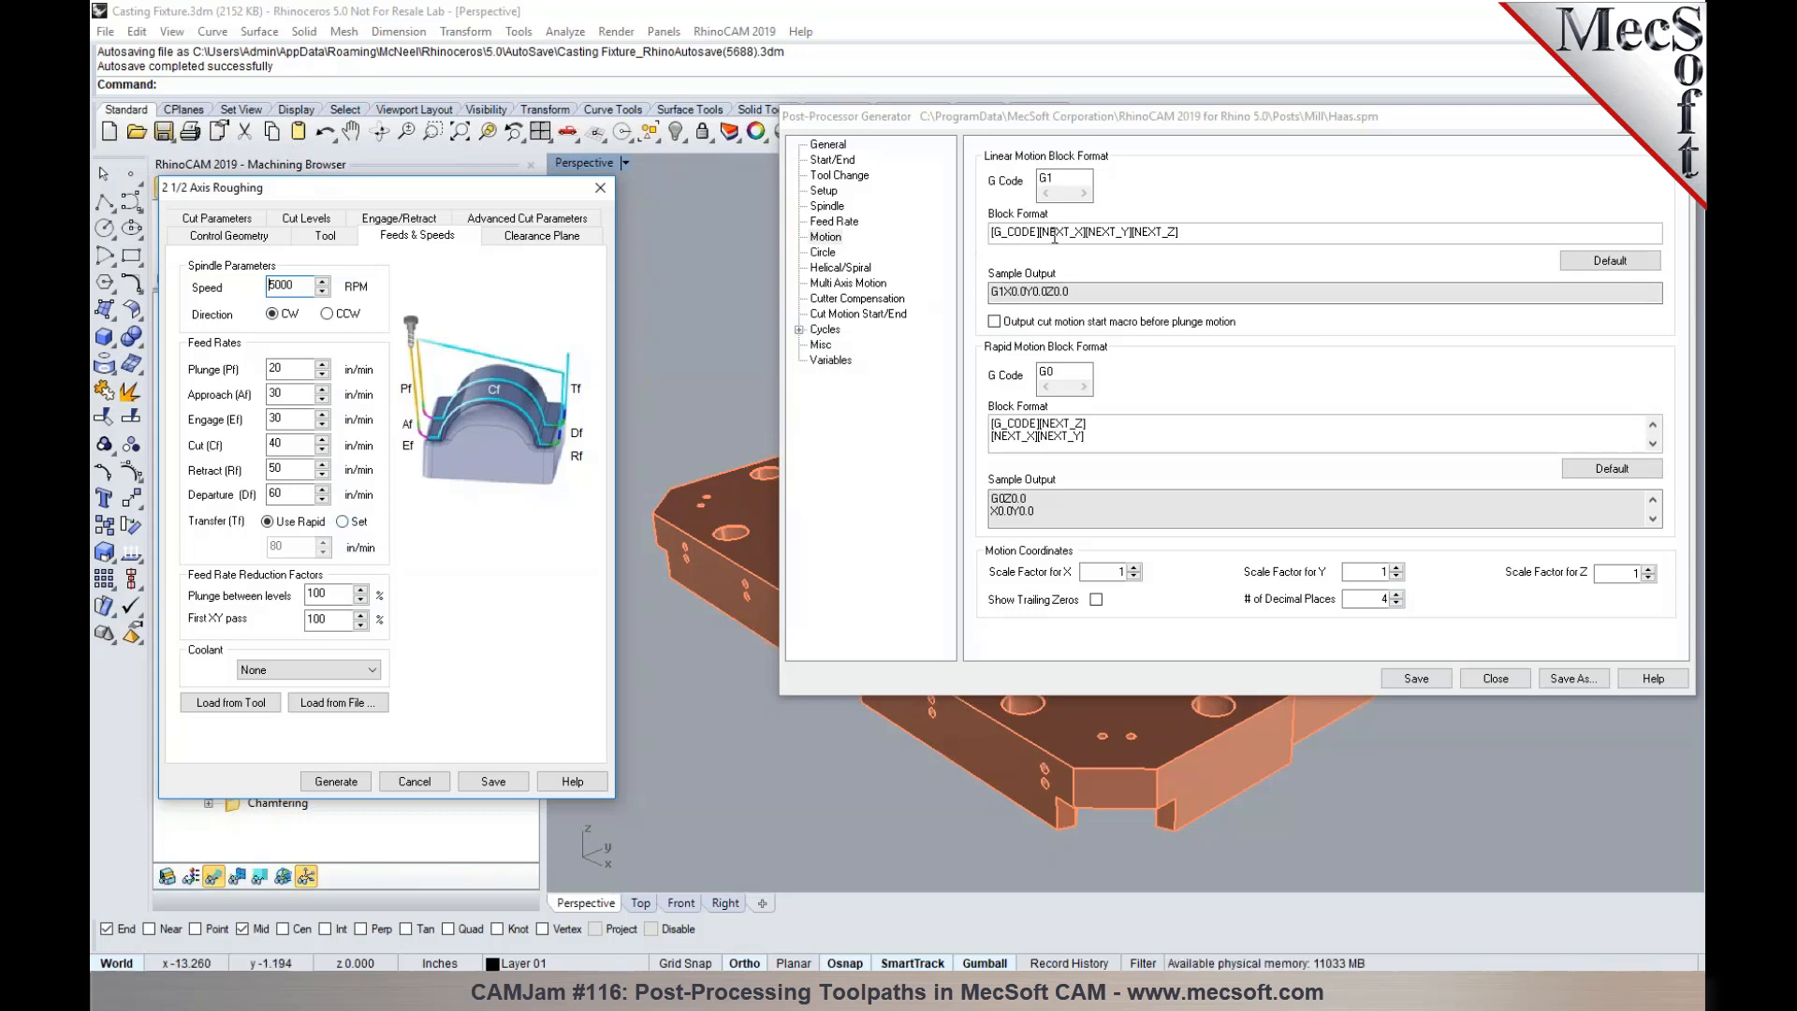
{"action": "left_click", "coordinate": [1092, 435]}
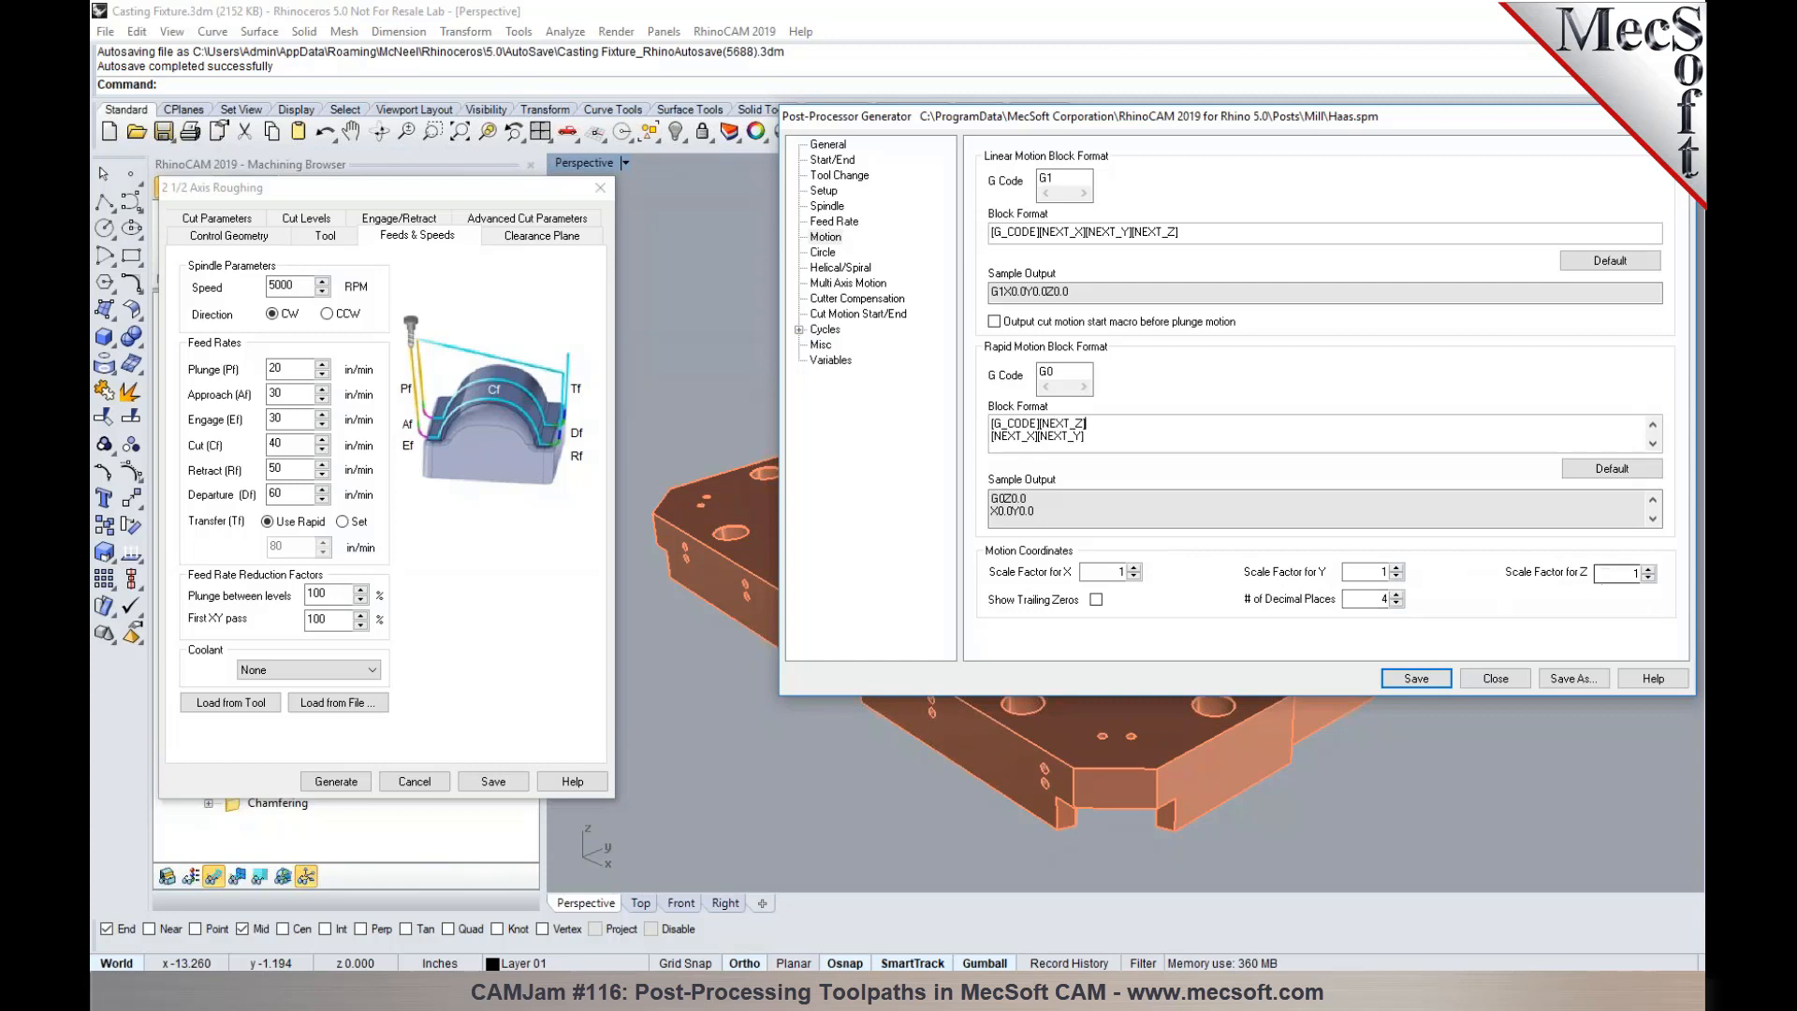
{"action": "left_click", "coordinate": [599, 187]}
- Examine the post's motion coordinate scale factors in relation to the Setup 1 work zero axes on the part
{"action": "left_click", "coordinate": [1168, 580]}
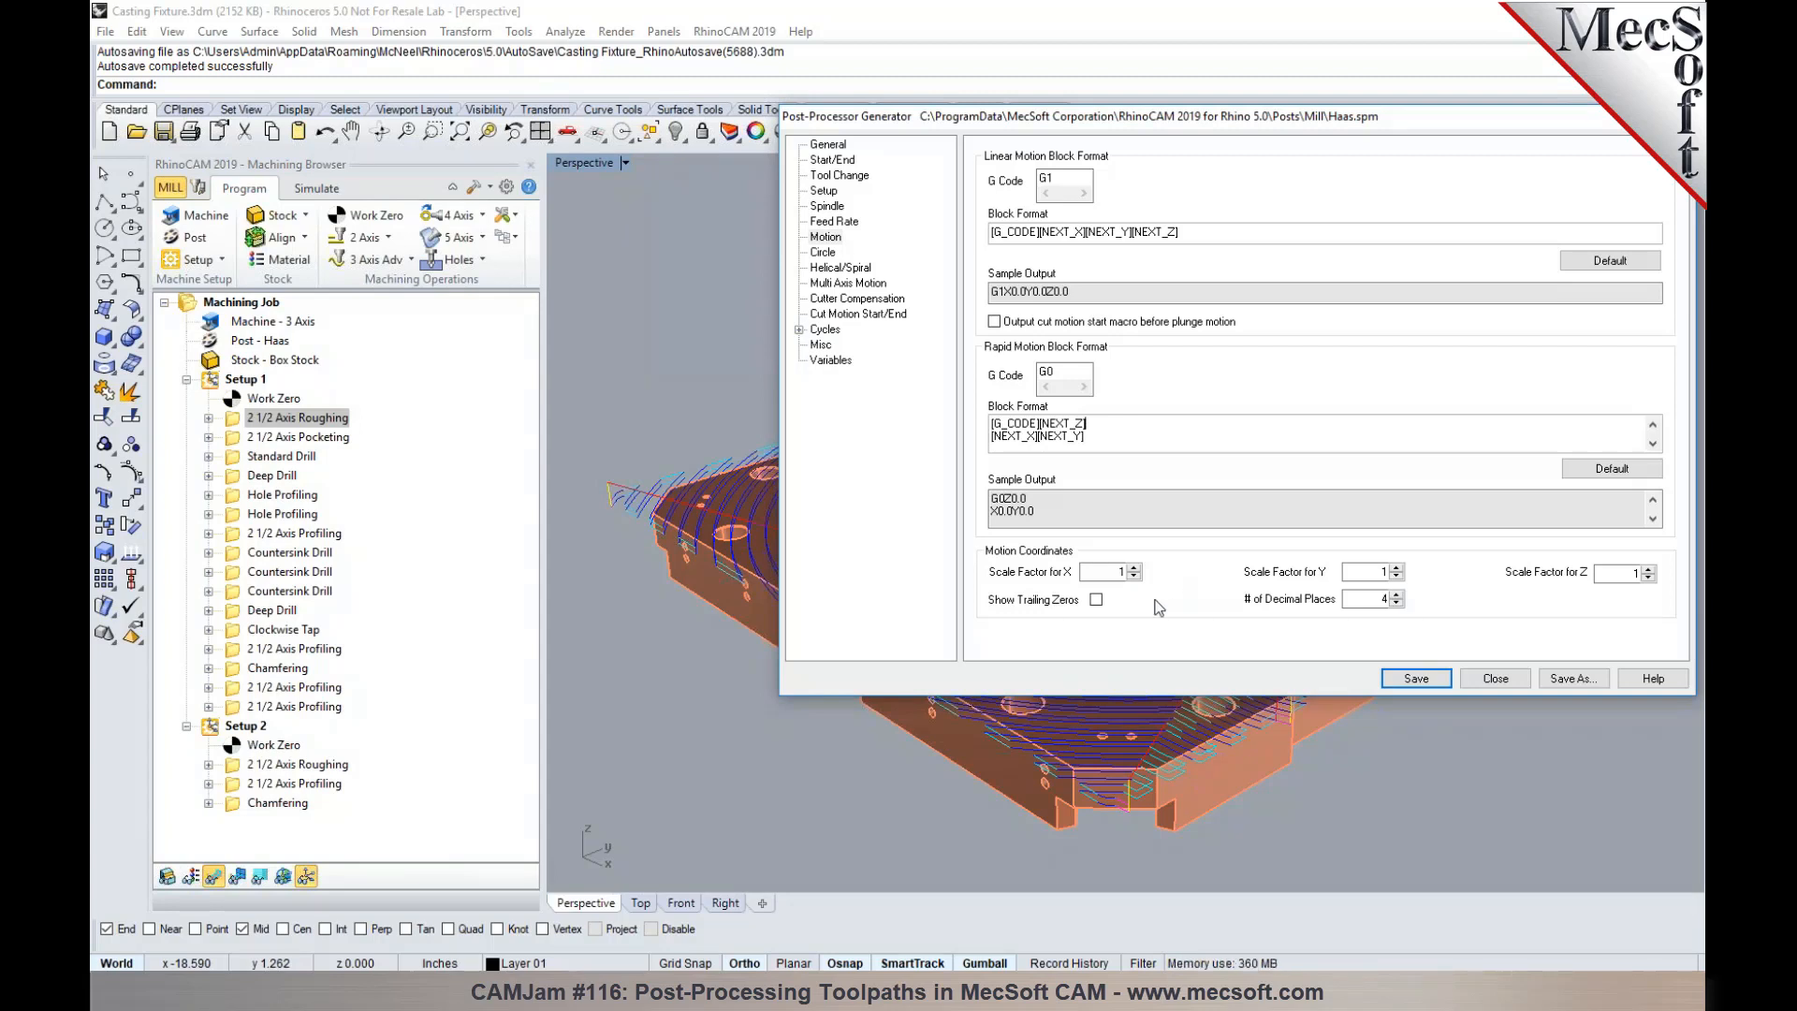
{"action": "left_click_drag", "start_coordinate": [1249, 119], "coordinate": [1261, 749]}
{"action": "left_click", "coordinate": [273, 398]}
{"action": "right_click_drag", "start_coordinate": [904, 525], "coordinate": [1029, 501]}
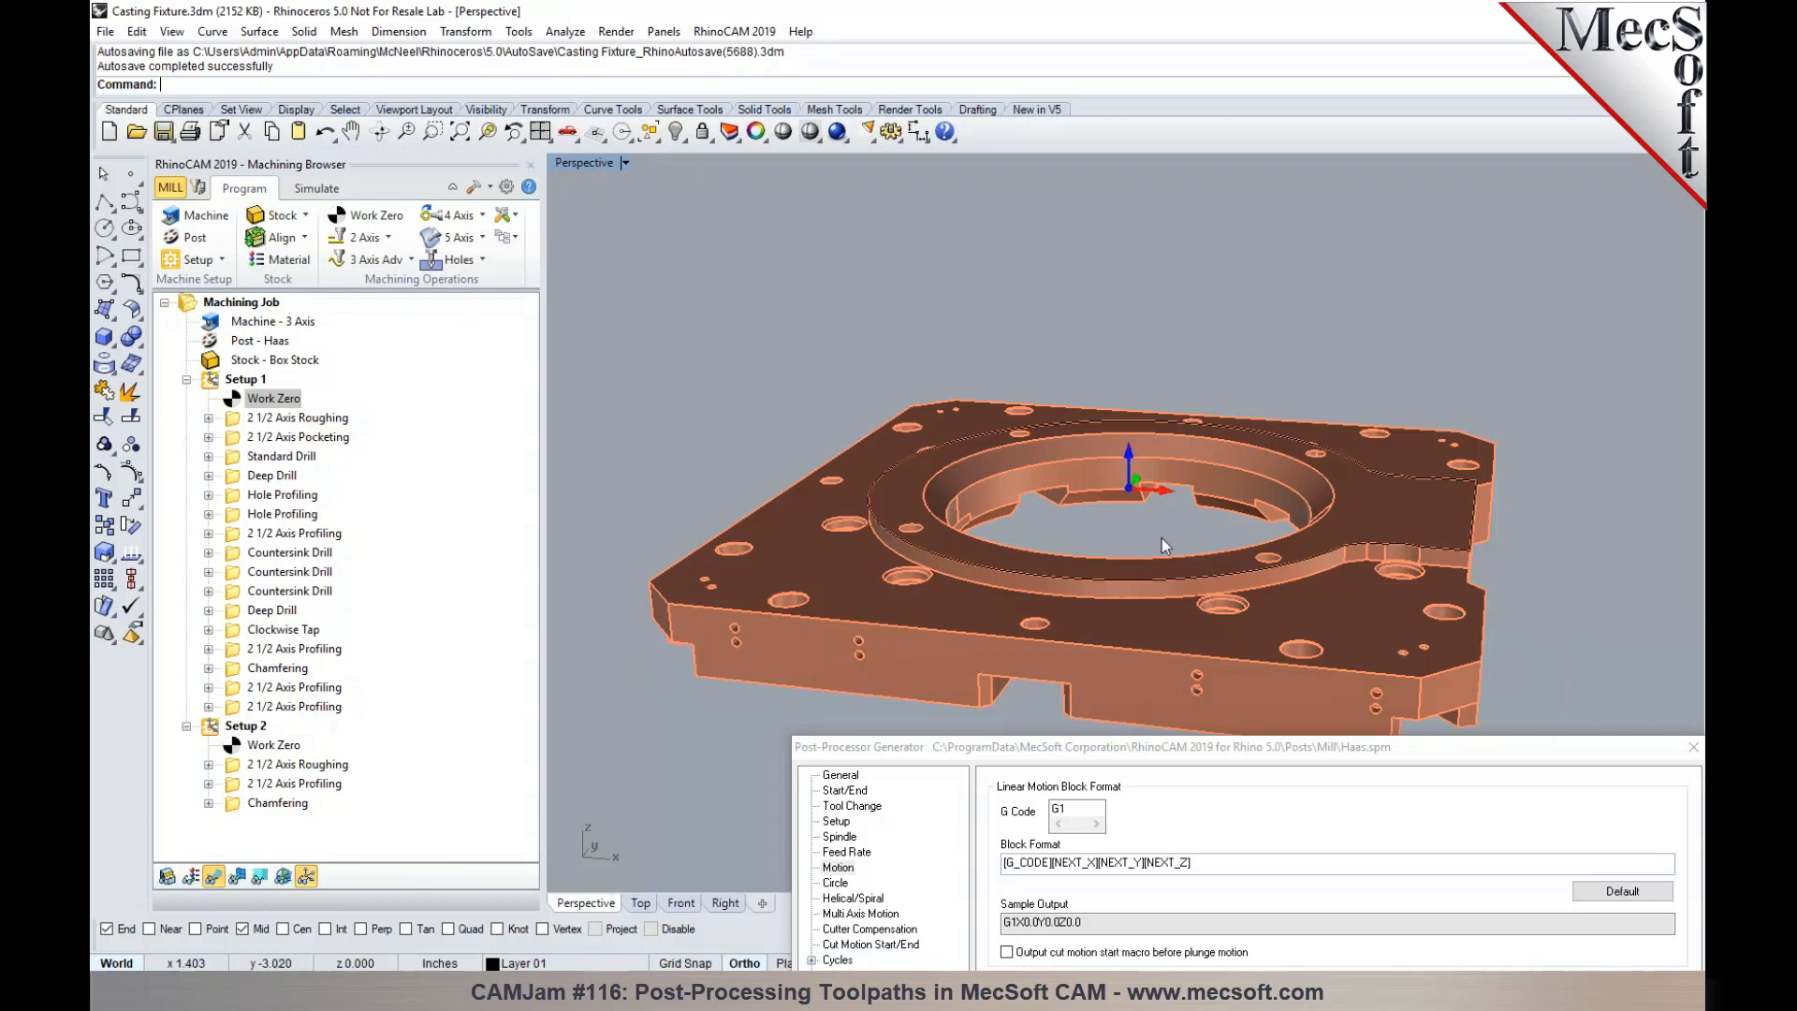
{"action": "left_click_drag", "start_coordinate": [1203, 746], "coordinate": [1088, 225]}
{"action": "left_click", "coordinate": [1513, 682]}
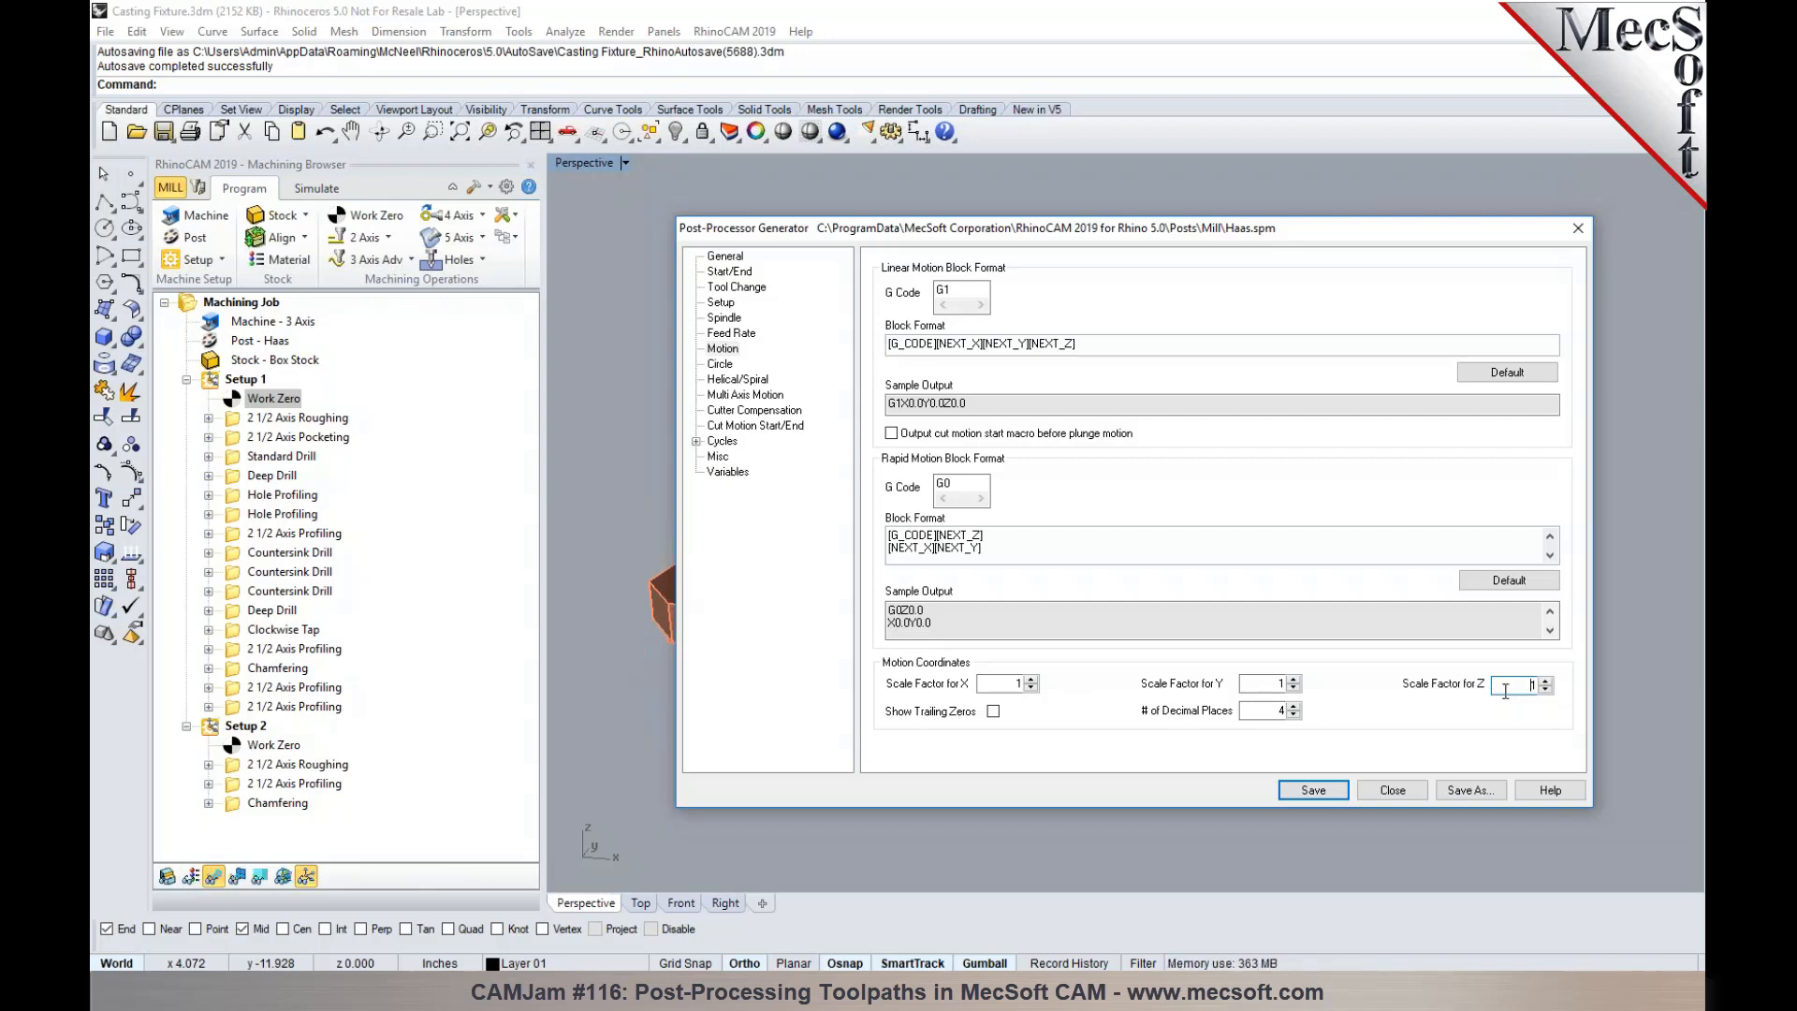
- Examine the post's circle settings and the arc output options in the machining preferences, leaving the preferences unchanged
{"action": "left_click", "coordinate": [725, 368]}
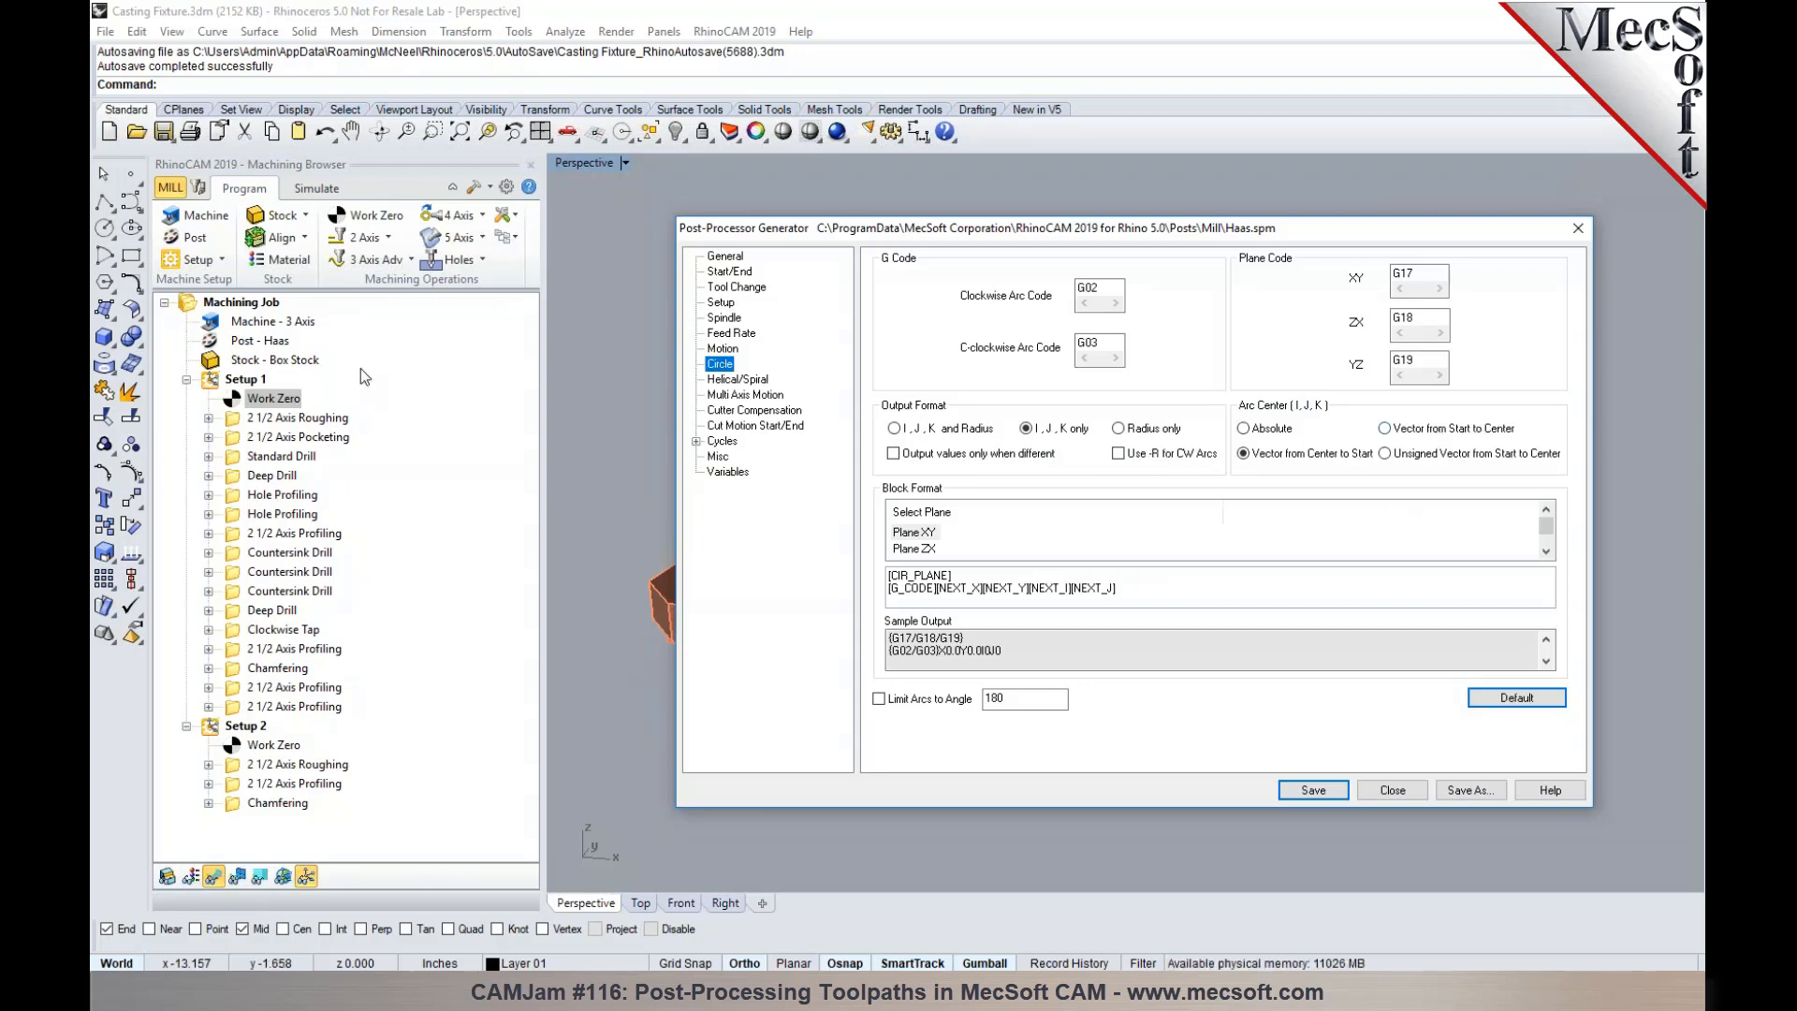
{"action": "left_click", "coordinate": [502, 186]}
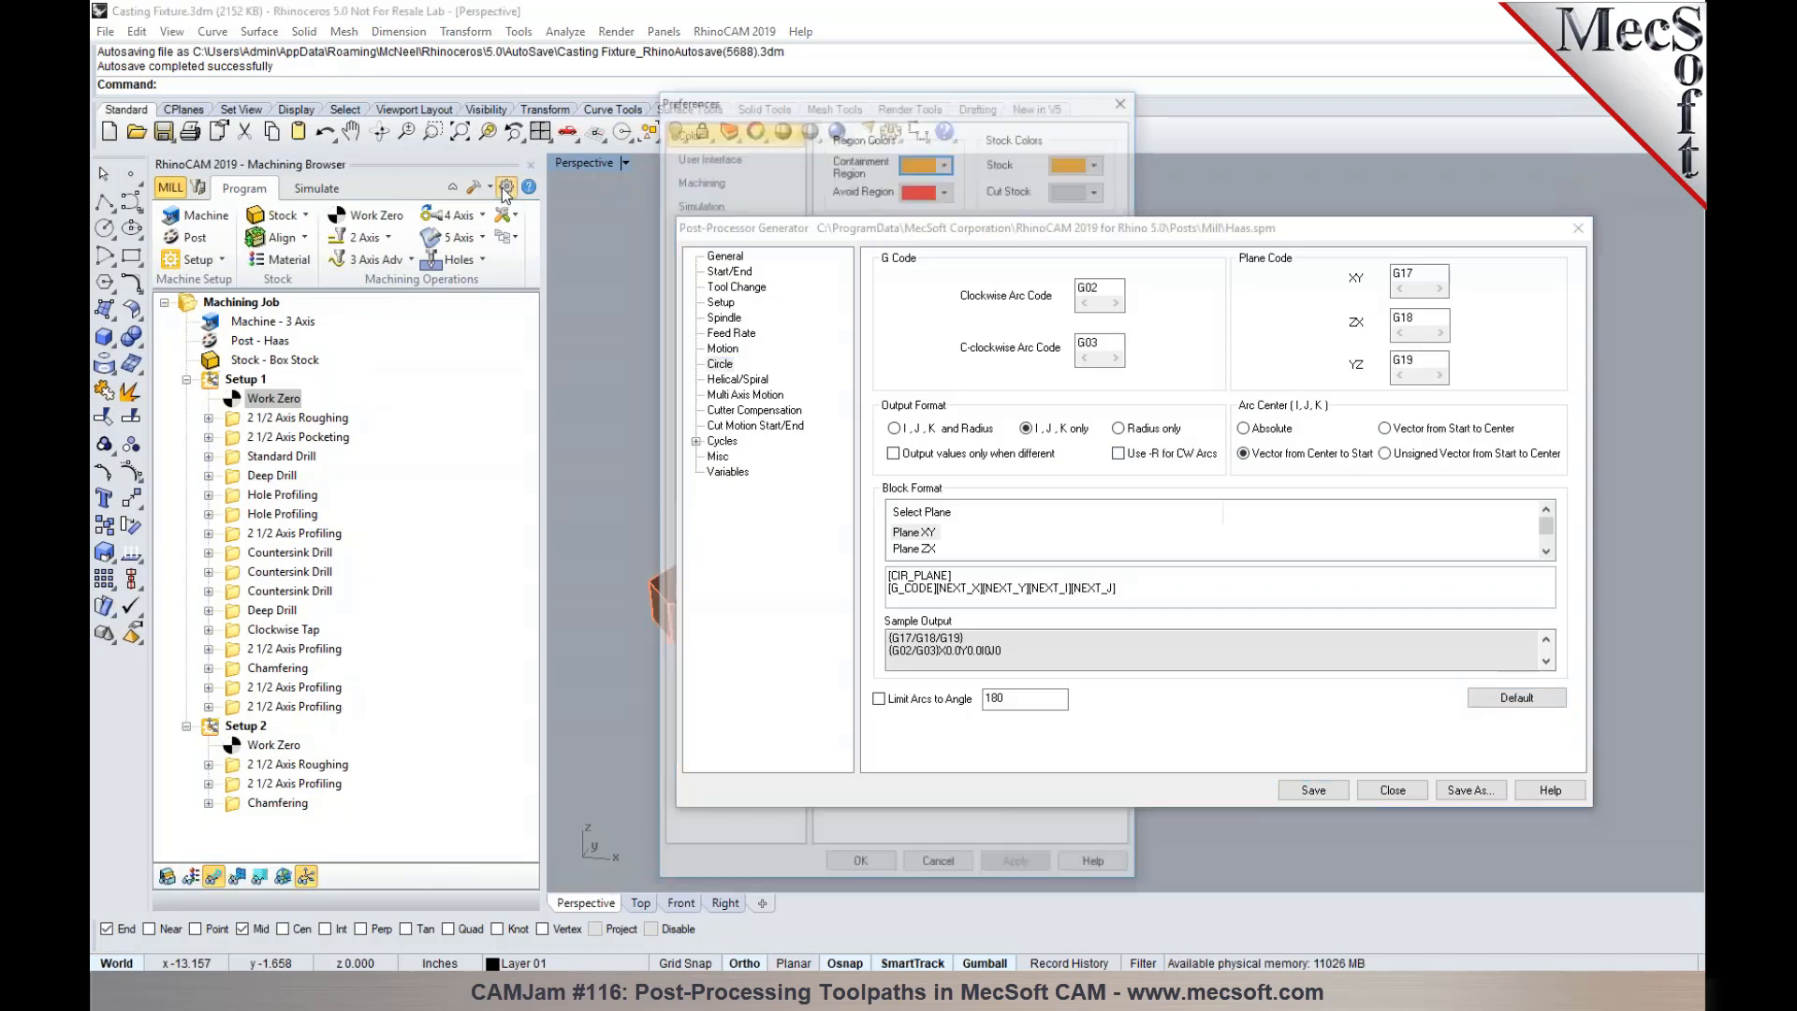
{"action": "left_click_drag", "start_coordinate": [726, 98], "coordinate": [249, 70]}
{"action": "left_click", "coordinate": [227, 152]}
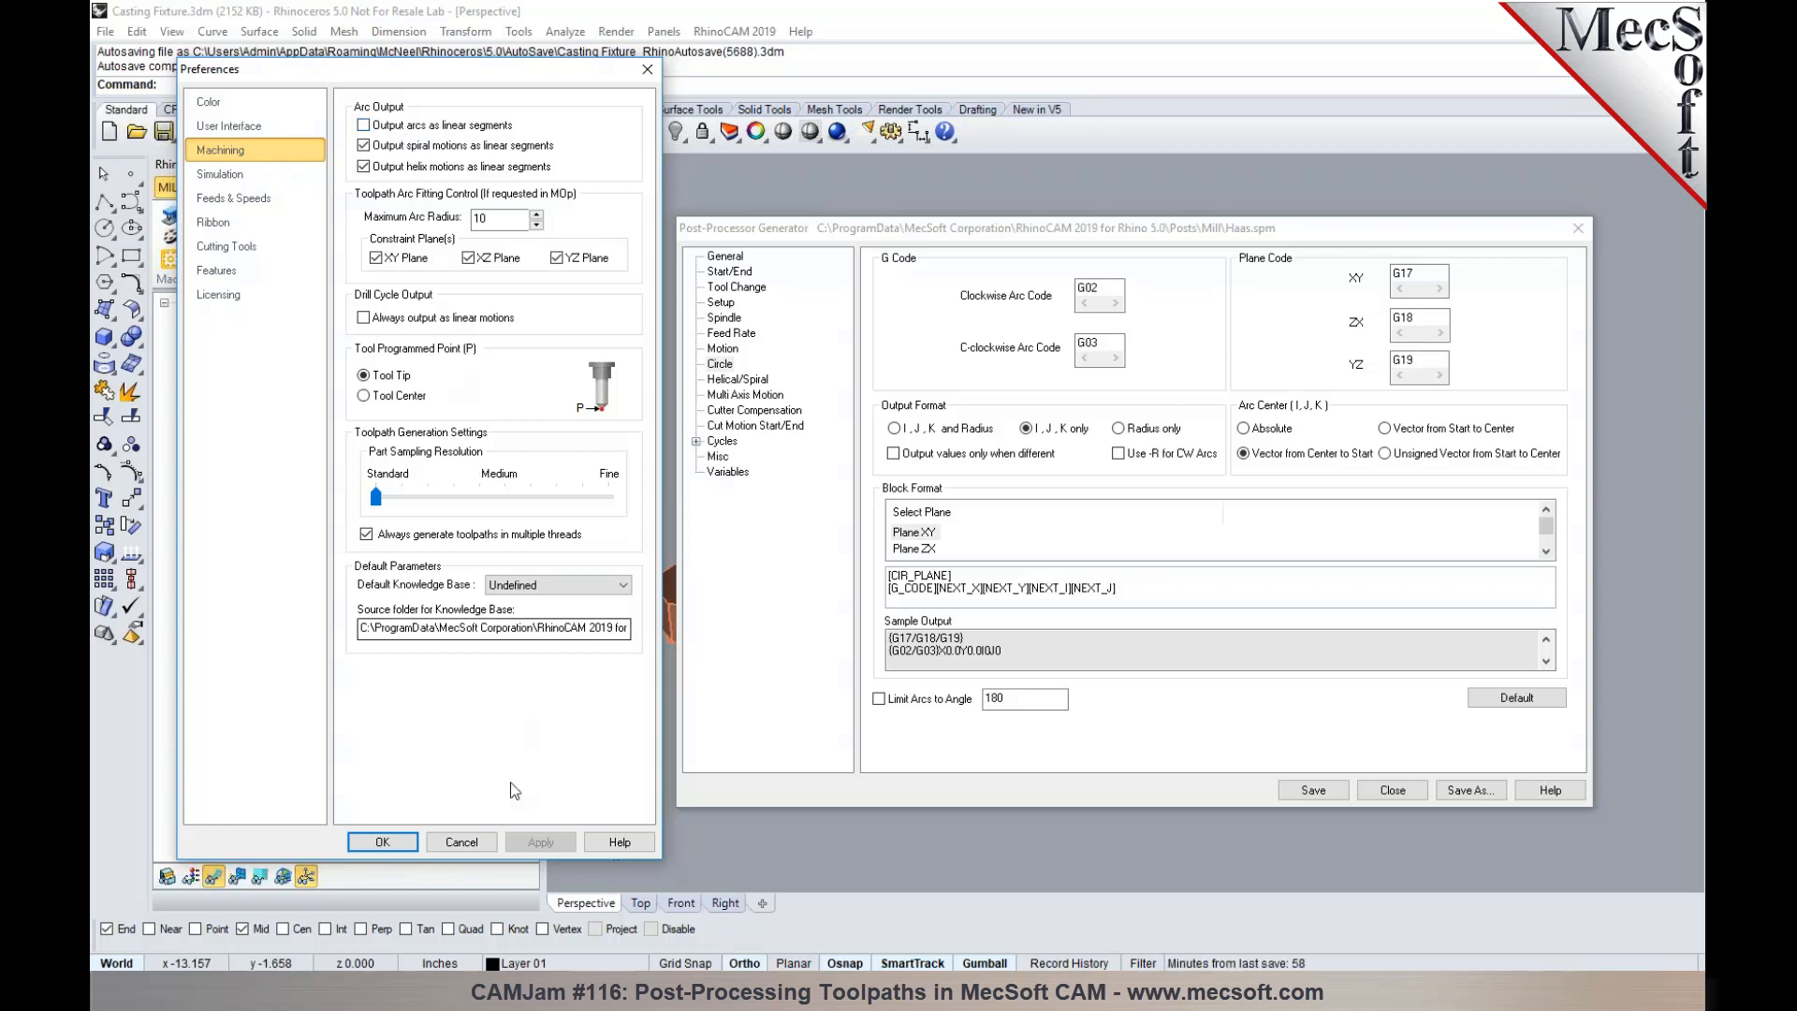
{"action": "left_click", "coordinate": [461, 842]}
- Display Setup 1's 2 1/2 Axis Roughing toolpath and inspect its arc and linear cut motions on the part
{"action": "left_click_drag", "start_coordinate": [858, 244], "coordinate": [984, 658]}
{"action": "left_click", "coordinate": [300, 417]}
{"action": "scroll", "coordinate": [819, 404], "scroll_direction": "down", "scroll_amount": 3}
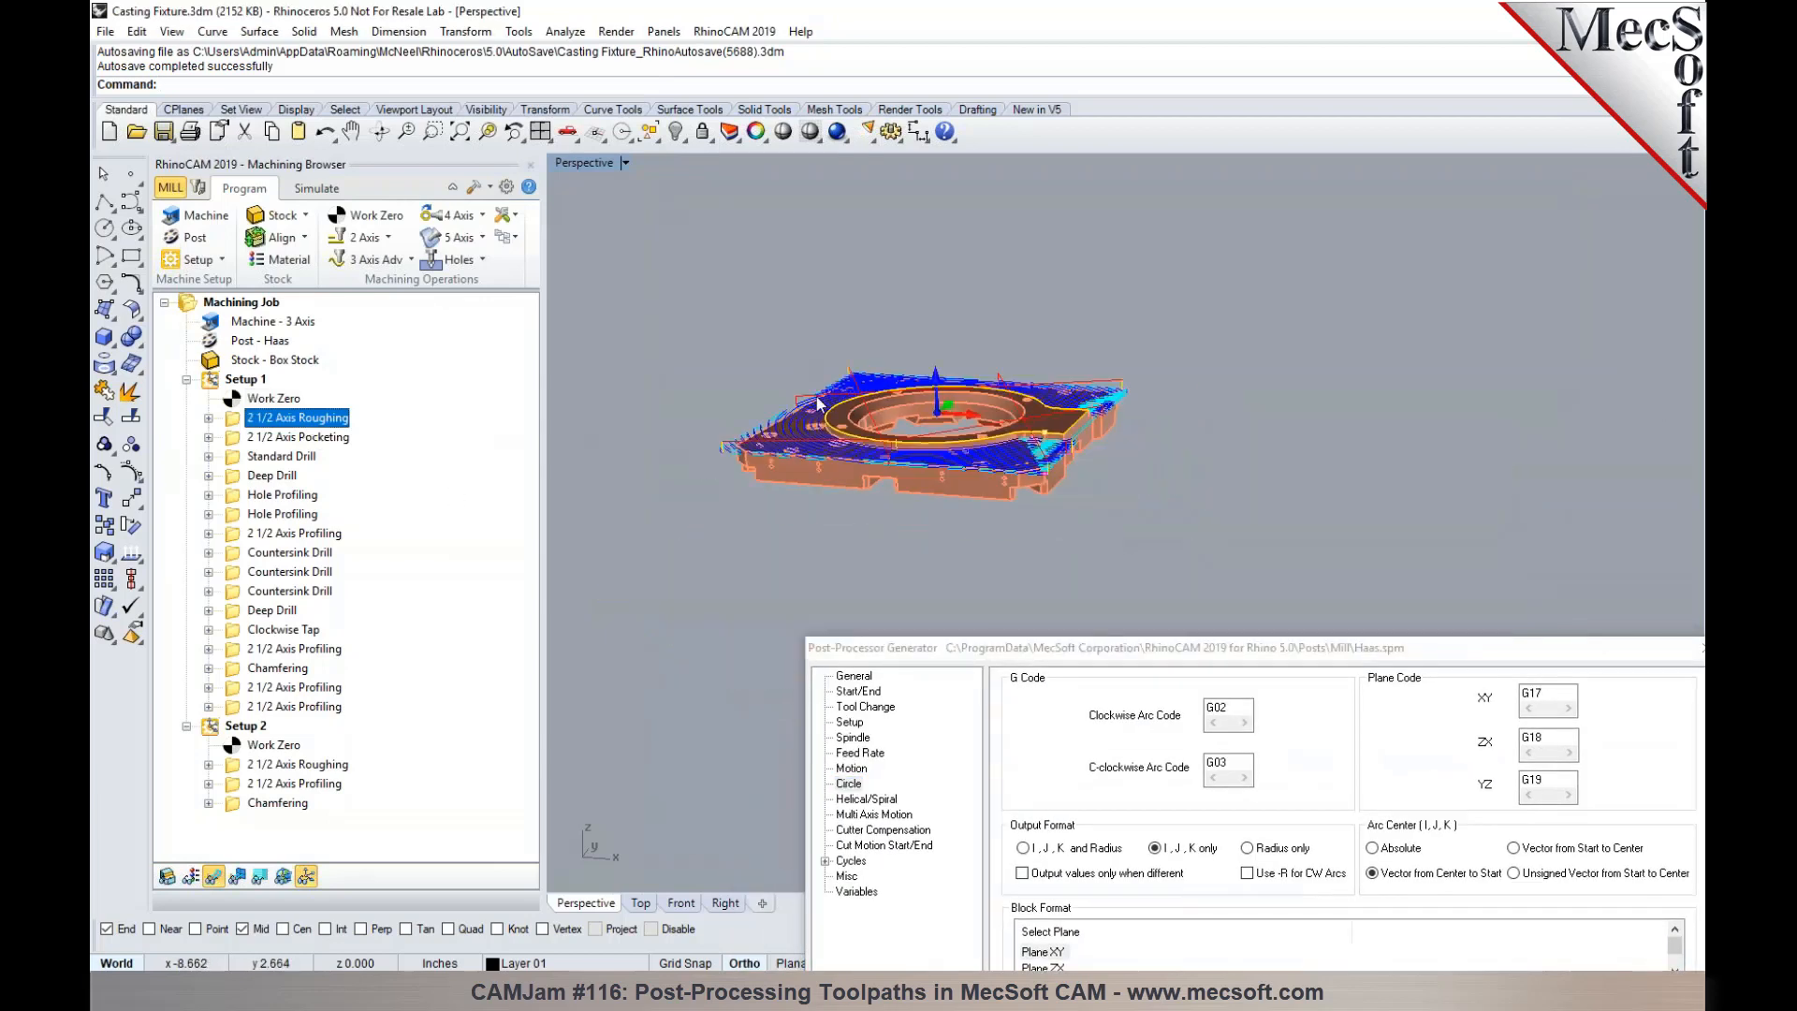
{"action": "scroll", "coordinate": [819, 404], "scroll_direction": "up", "scroll_amount": 4}
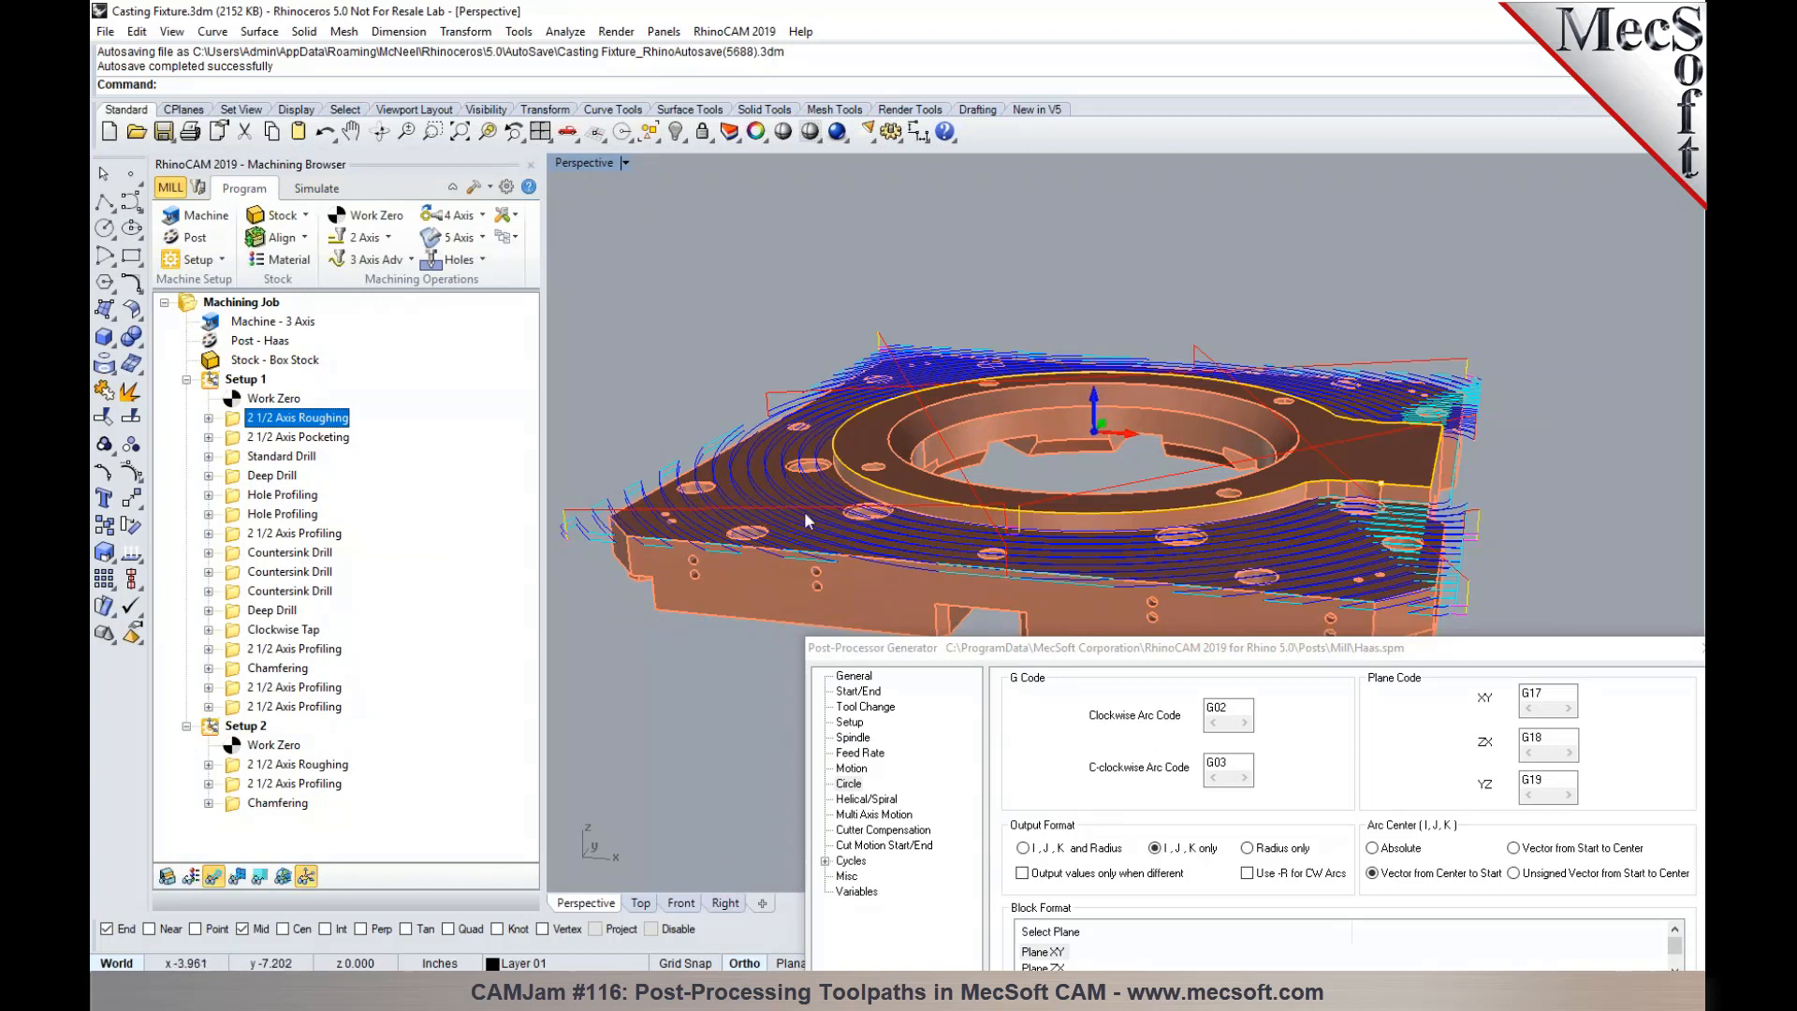
{"action": "scroll", "coordinate": [1408, 522], "scroll_direction": "up", "scroll_amount": 5}
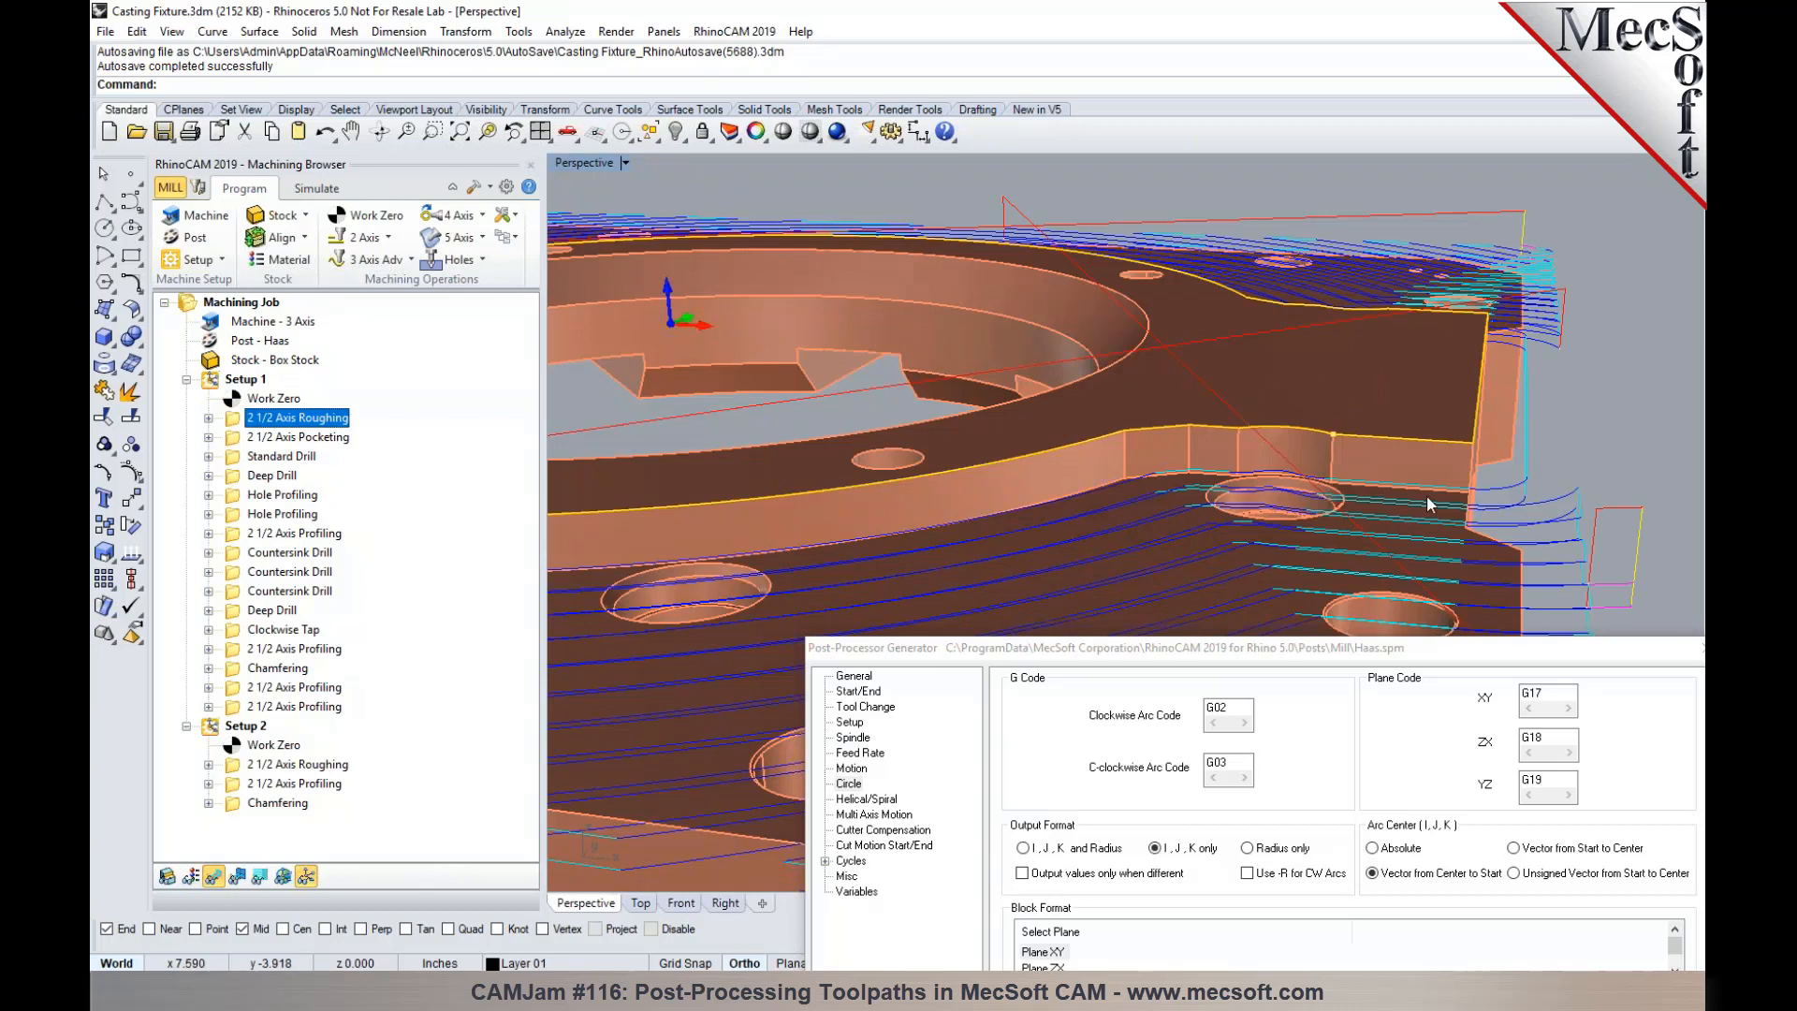
{"action": "scroll", "coordinate": [1314, 296], "scroll_direction": "down", "scroll_amount": 5}
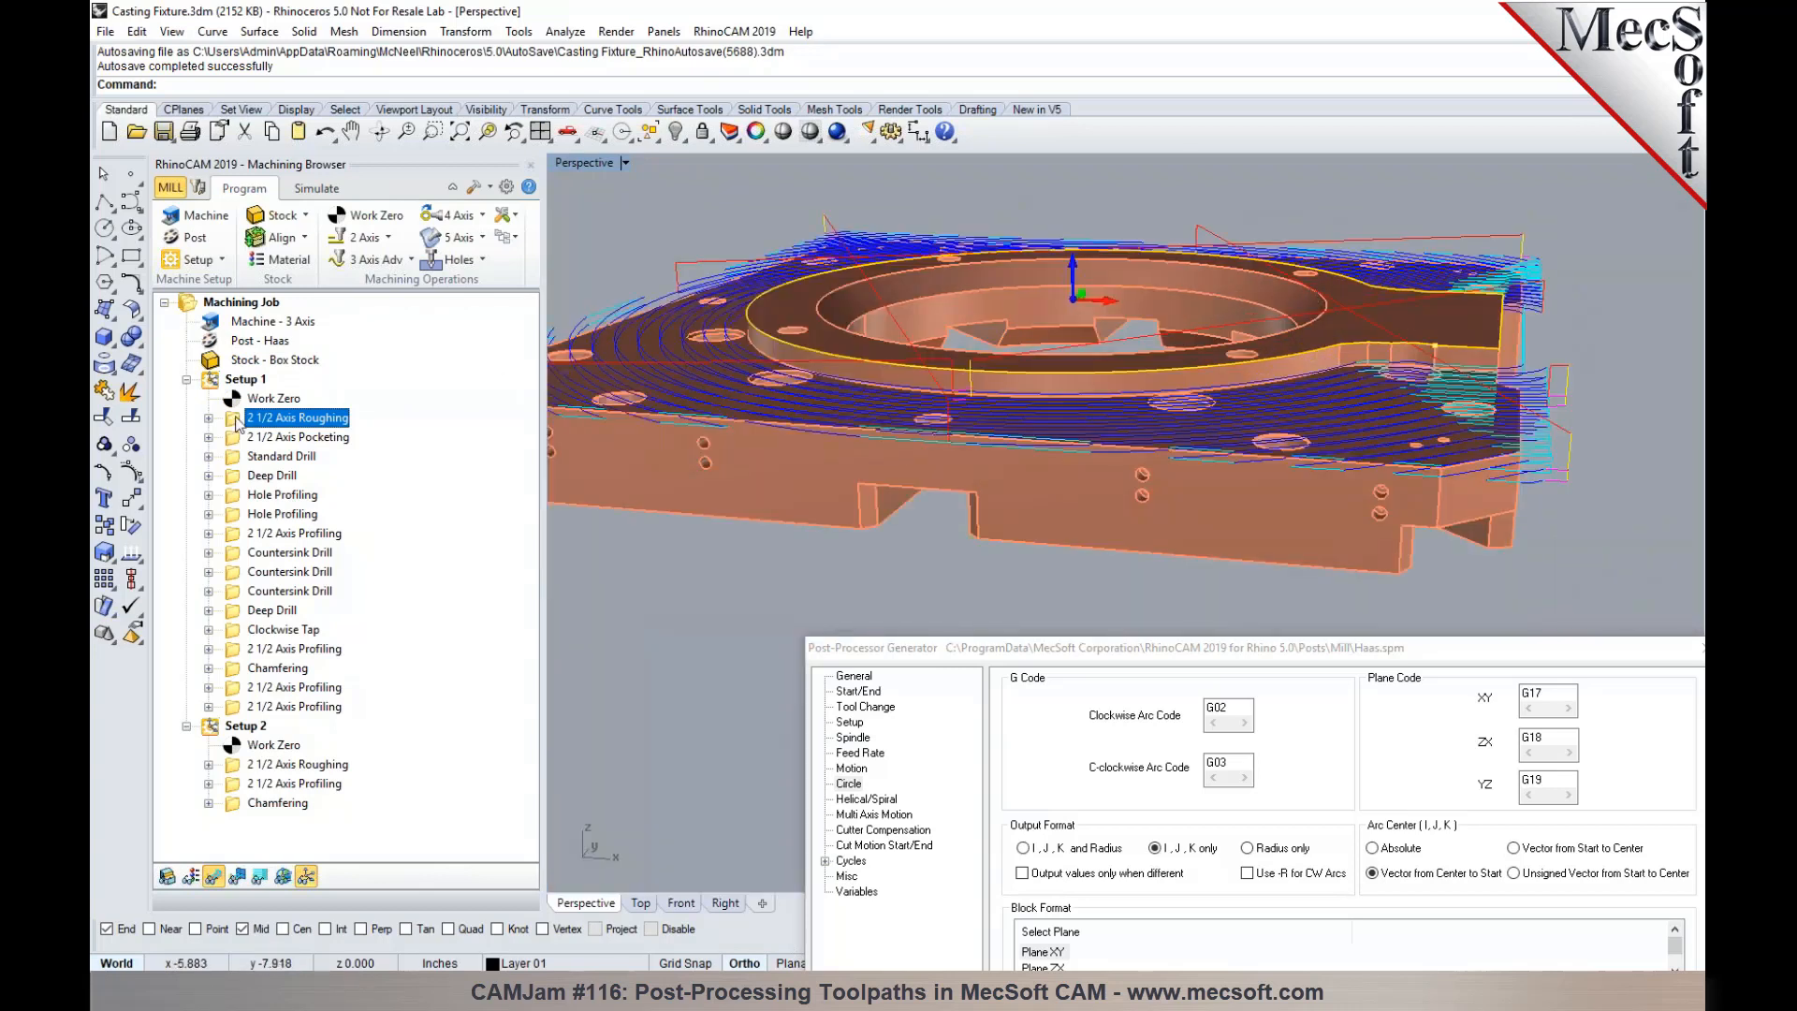
- Check the arc output preferences and the arc fitting options of Setup 1's 2 1/2 Axis Roughing without changing them
{"action": "left_click", "coordinate": [506, 186]}
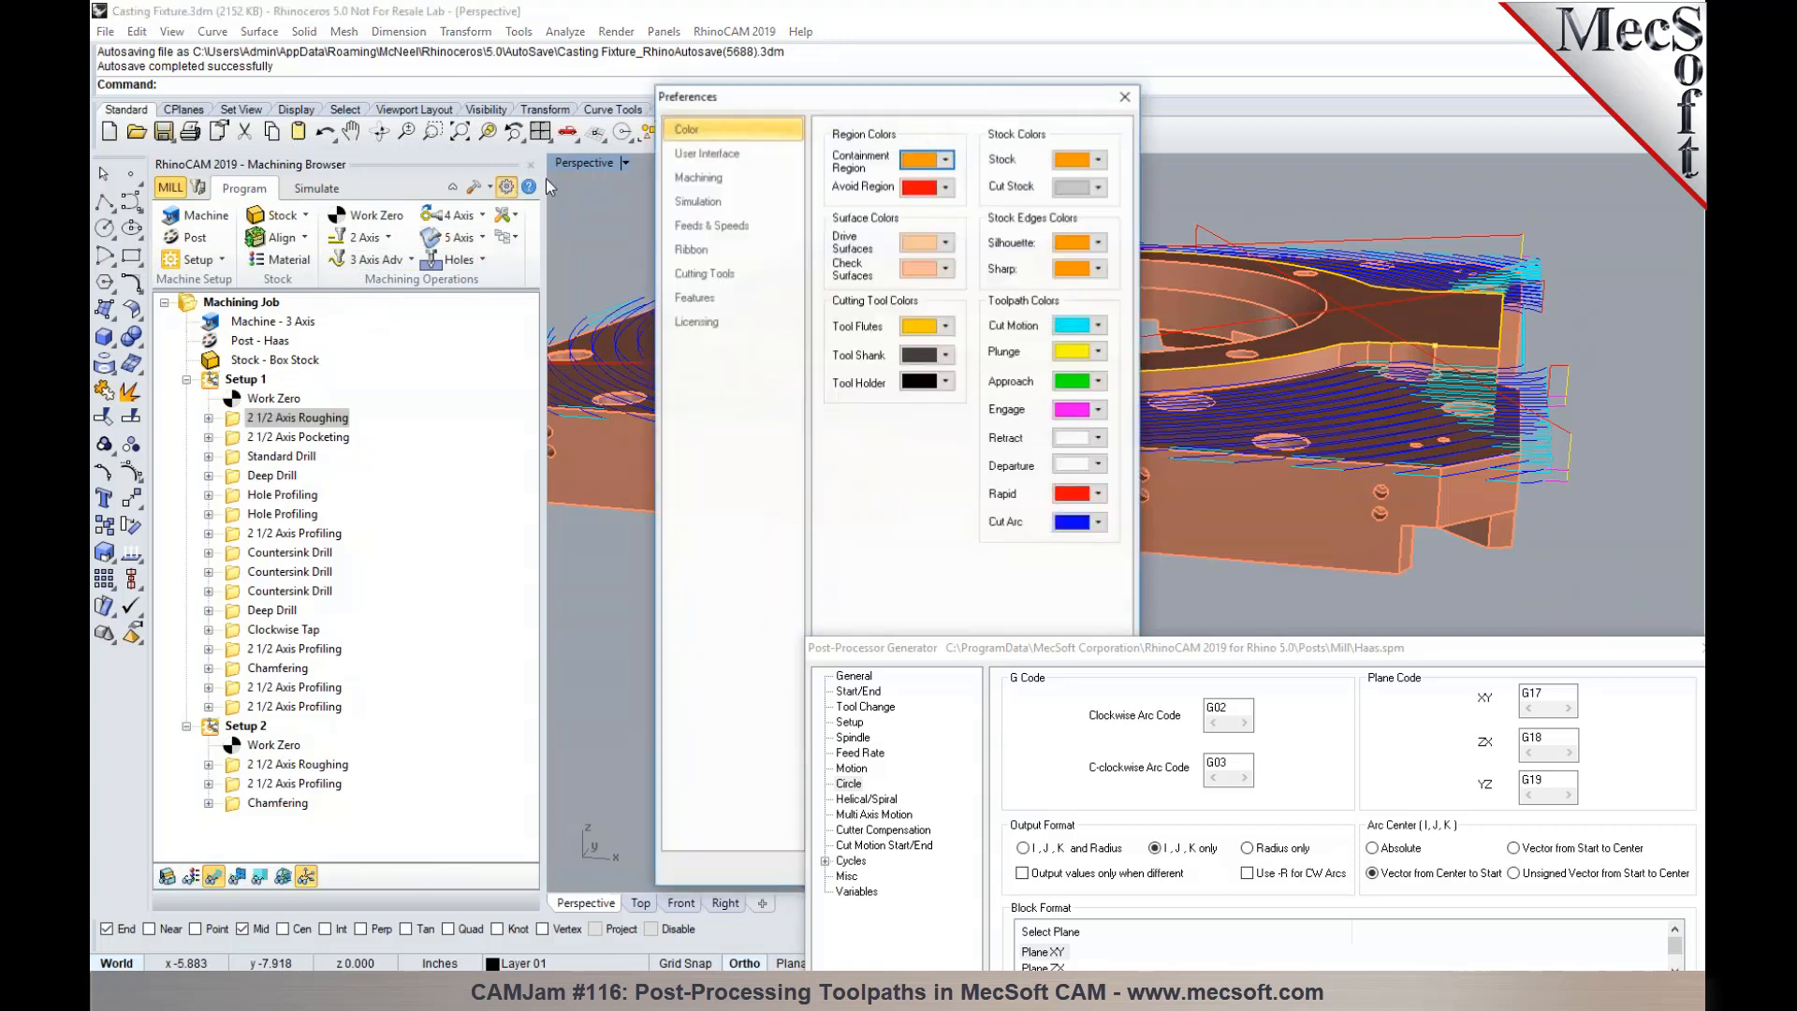
{"action": "left_click", "coordinate": [704, 180]}
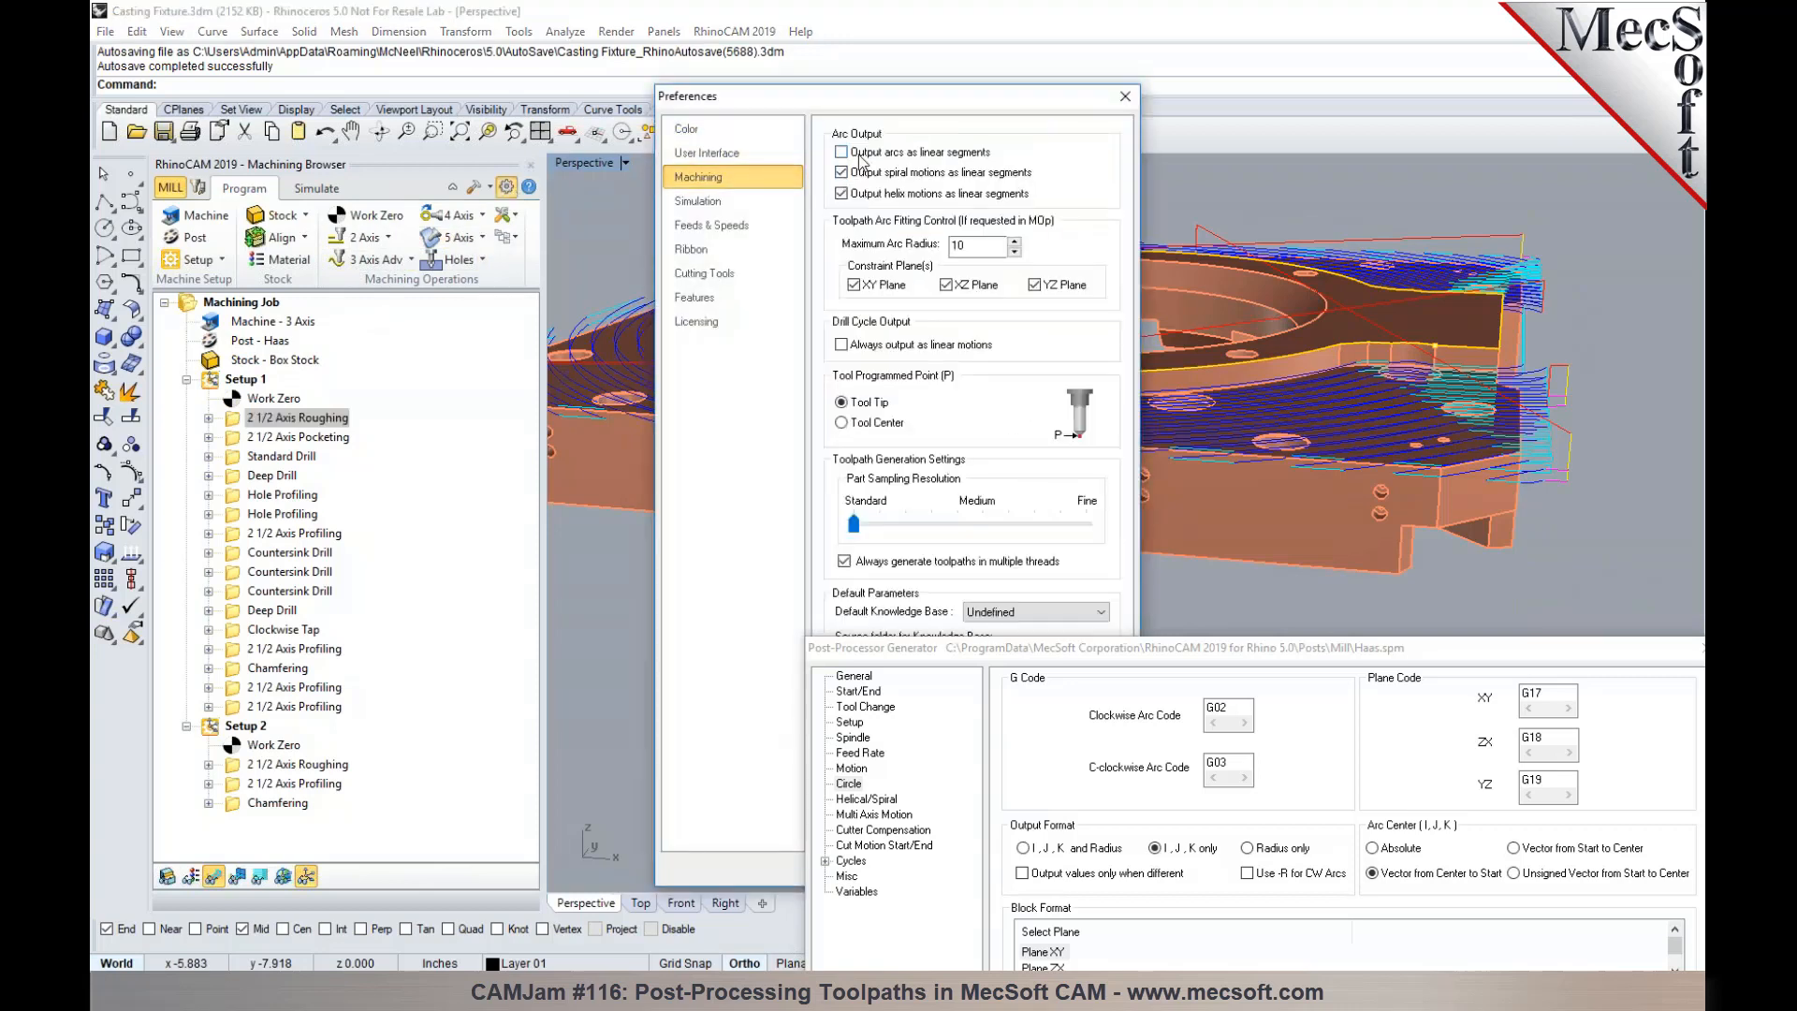
{"action": "left_click", "coordinate": [1124, 97]}
{"action": "left_click", "coordinate": [241, 421]}
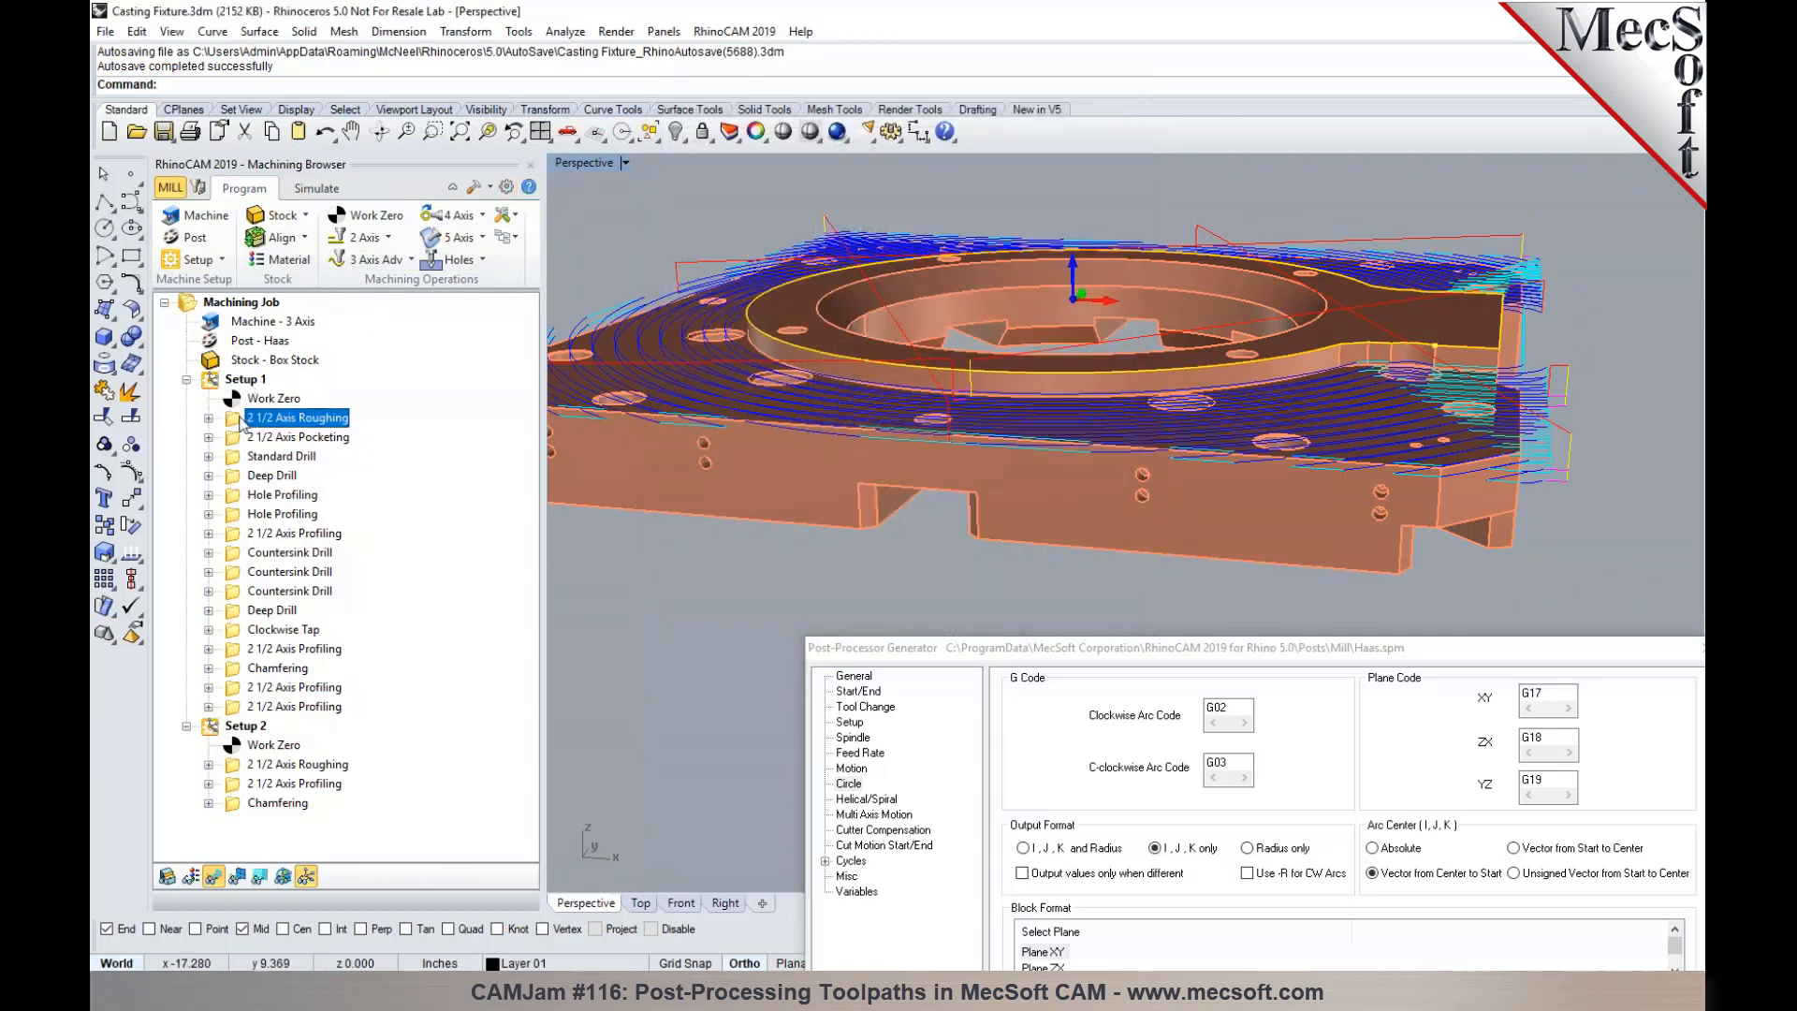
{"action": "double_click", "coordinate": [241, 421]}
{"action": "left_click", "coordinate": [503, 221]}
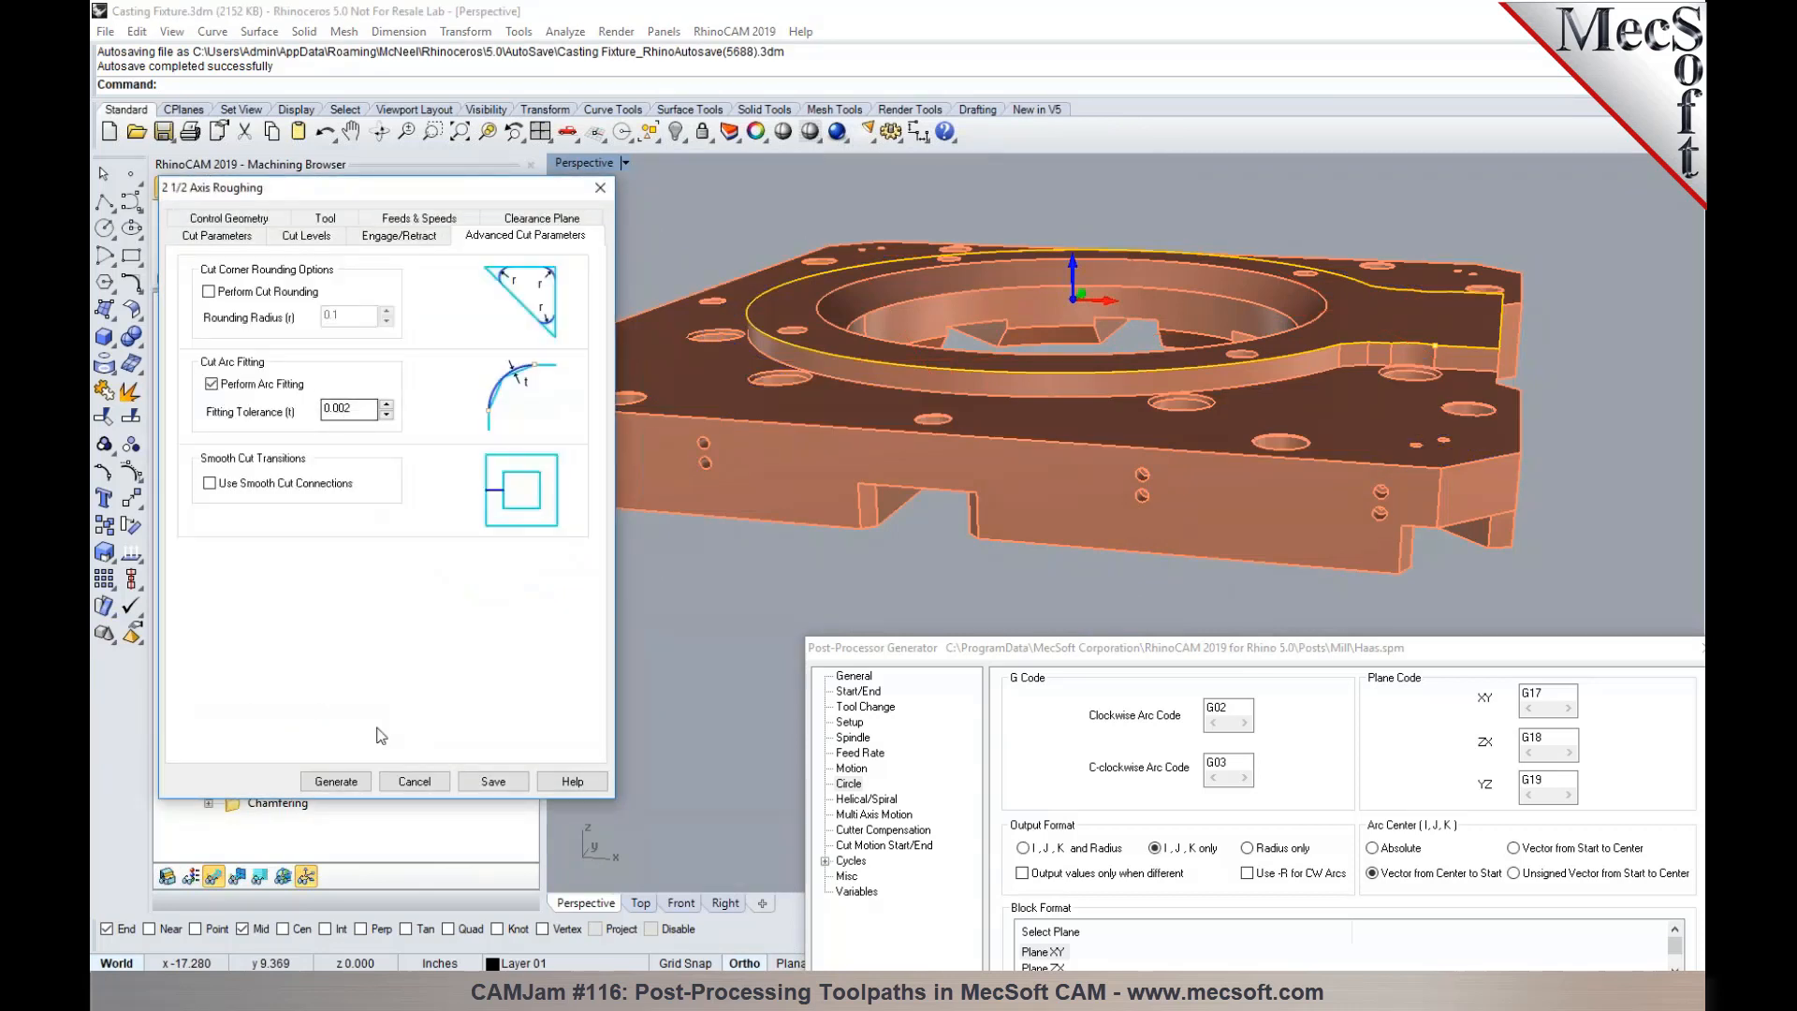
{"action": "left_click", "coordinate": [415, 781]}
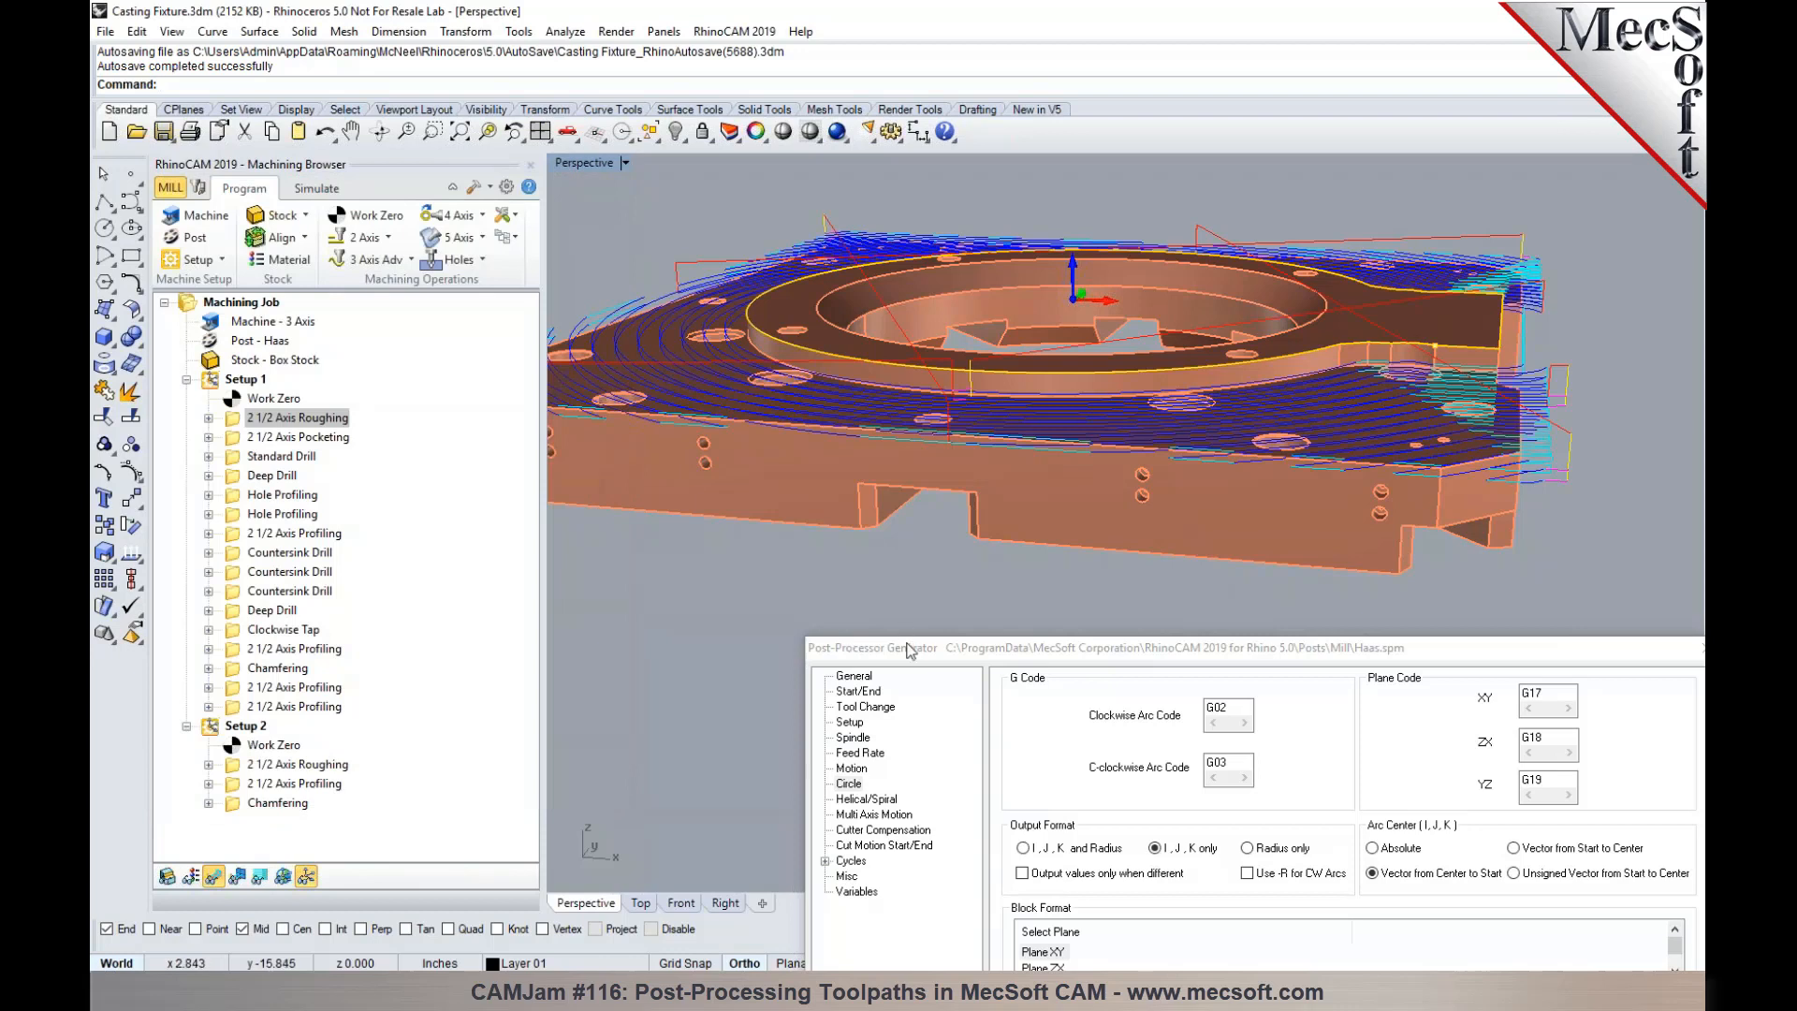
- Post Setup 1's 2 1/2 Axis Roughing with the Haas post as Casting Fixture_2 1_2 Axis Roughing.nc, overwriting the existing file
{"action": "left_click_drag", "start_coordinate": [903, 647], "coordinate": [867, 493]}
{"action": "right_click", "coordinate": [335, 420]}
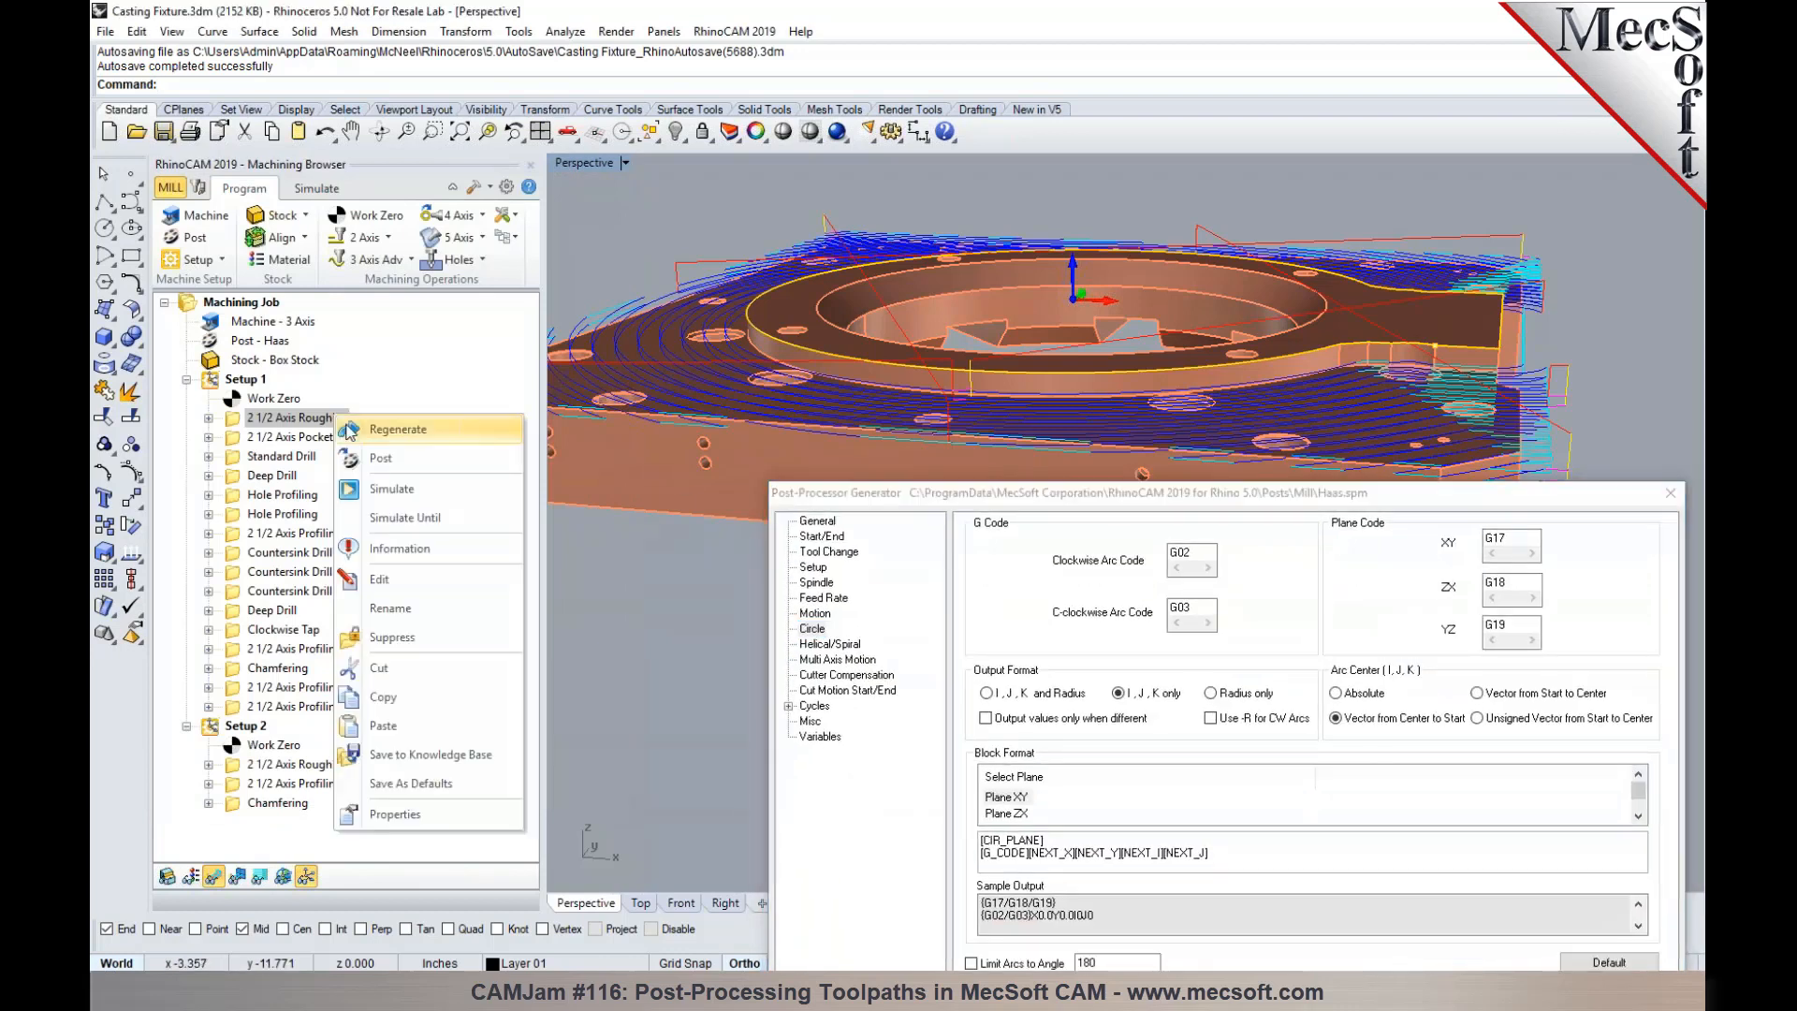
{"action": "left_click", "coordinate": [376, 457]}
{"action": "left_click_drag", "start_coordinate": [898, 210], "coordinate": [676, 205]}
{"action": "left_click_drag", "start_coordinate": [890, 496], "coordinate": [1085, 449]}
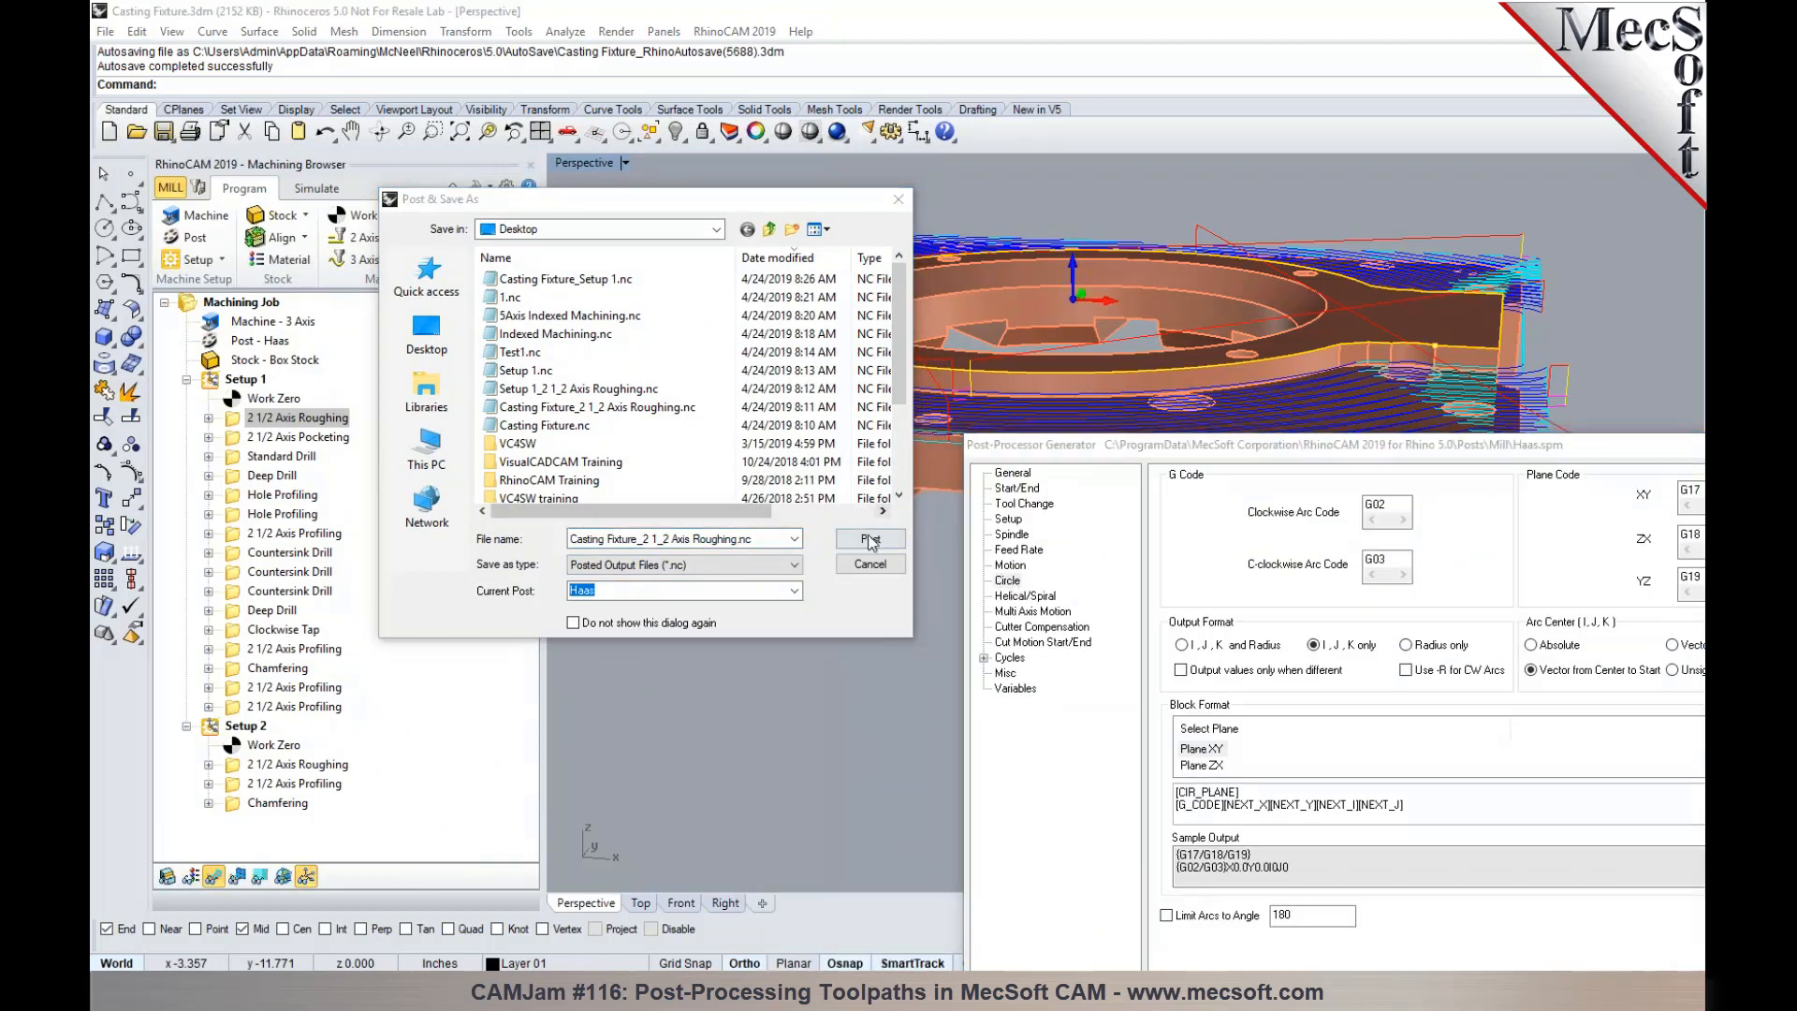
{"action": "left_click", "coordinate": [871, 538]}
{"action": "left_click", "coordinate": [949, 504]}
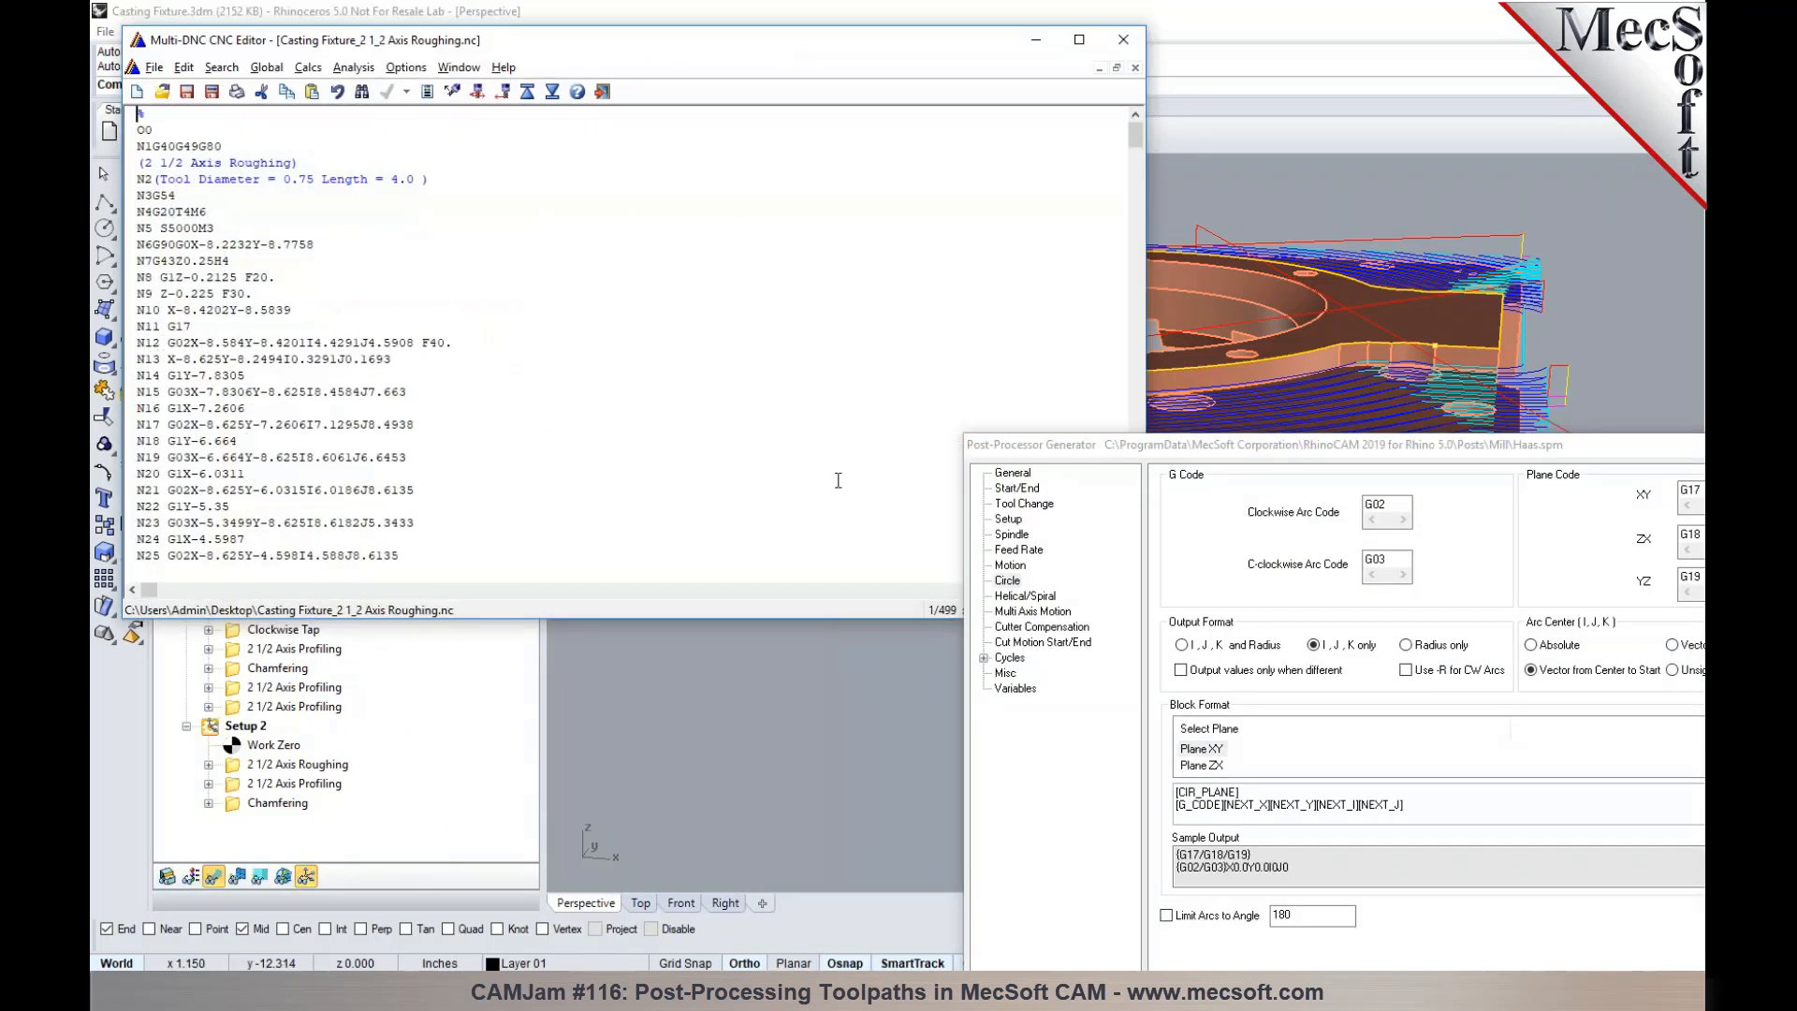
- Compare the posted arc lines with the post's circle settings, set the arc output format to Radius only, and save the post
{"action": "left_click_drag", "start_coordinate": [1053, 447], "coordinate": [823, 186]}
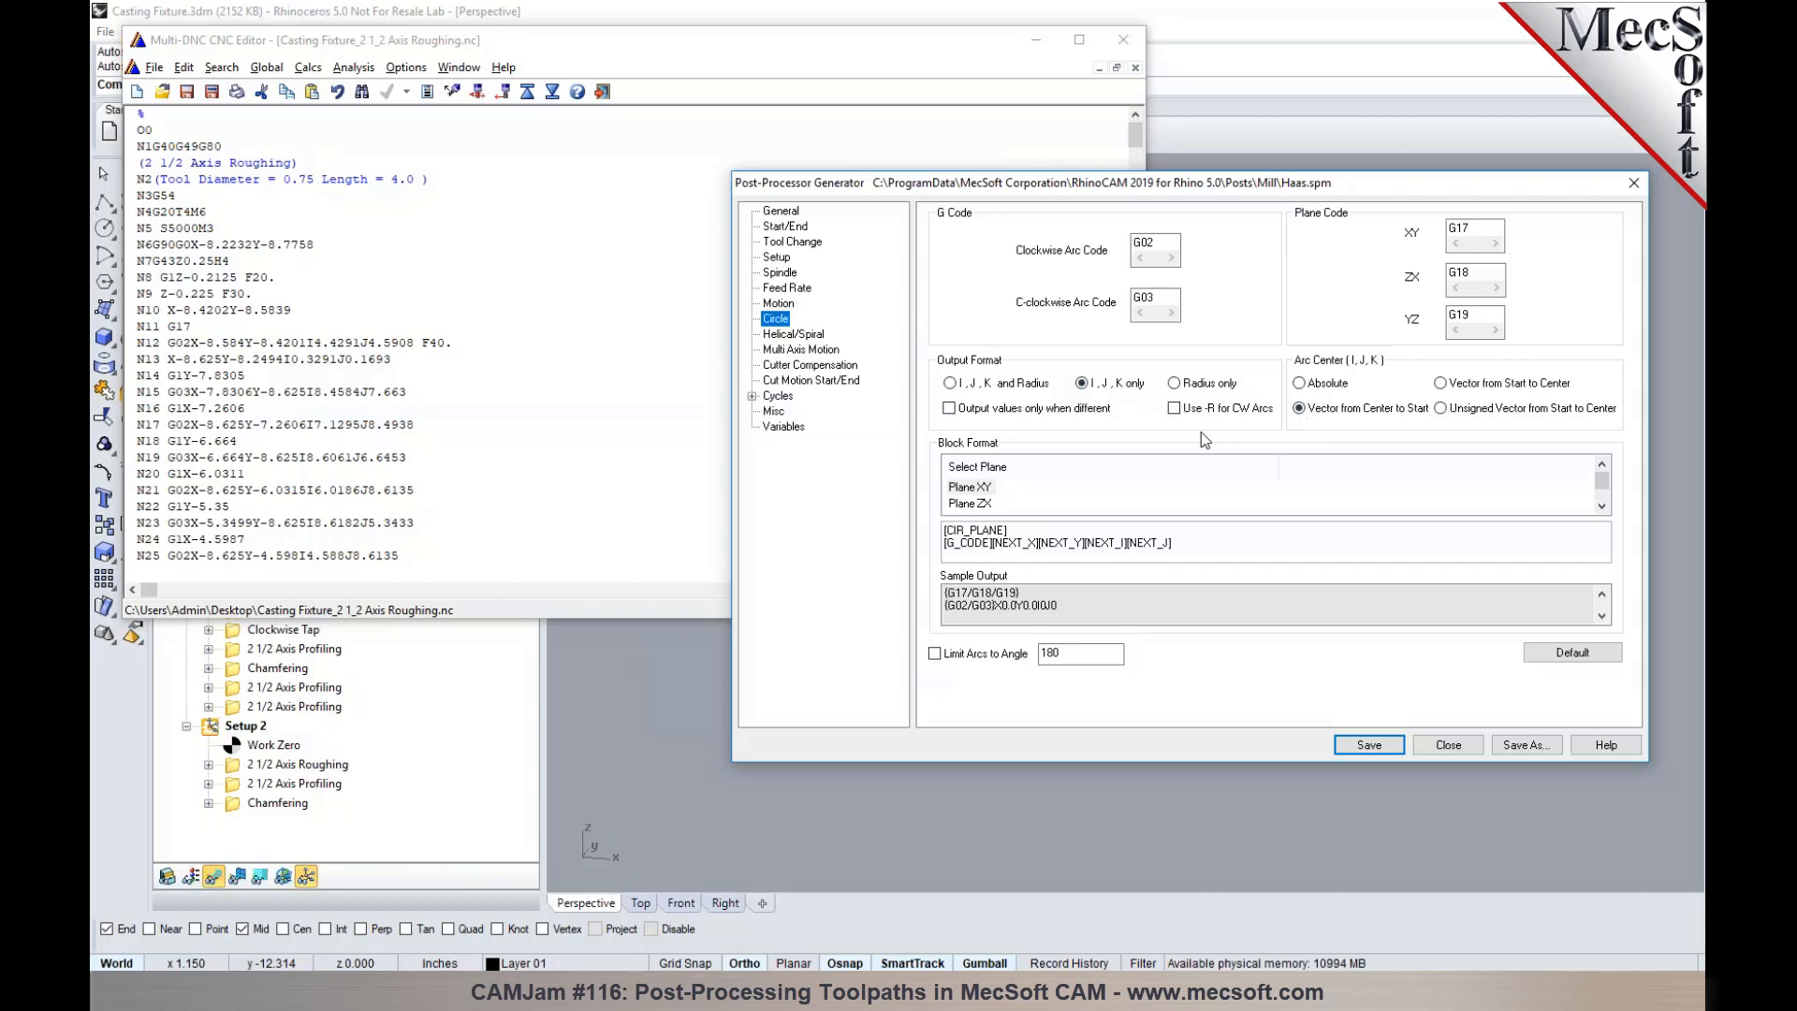
{"action": "left_click", "coordinate": [1175, 386]}
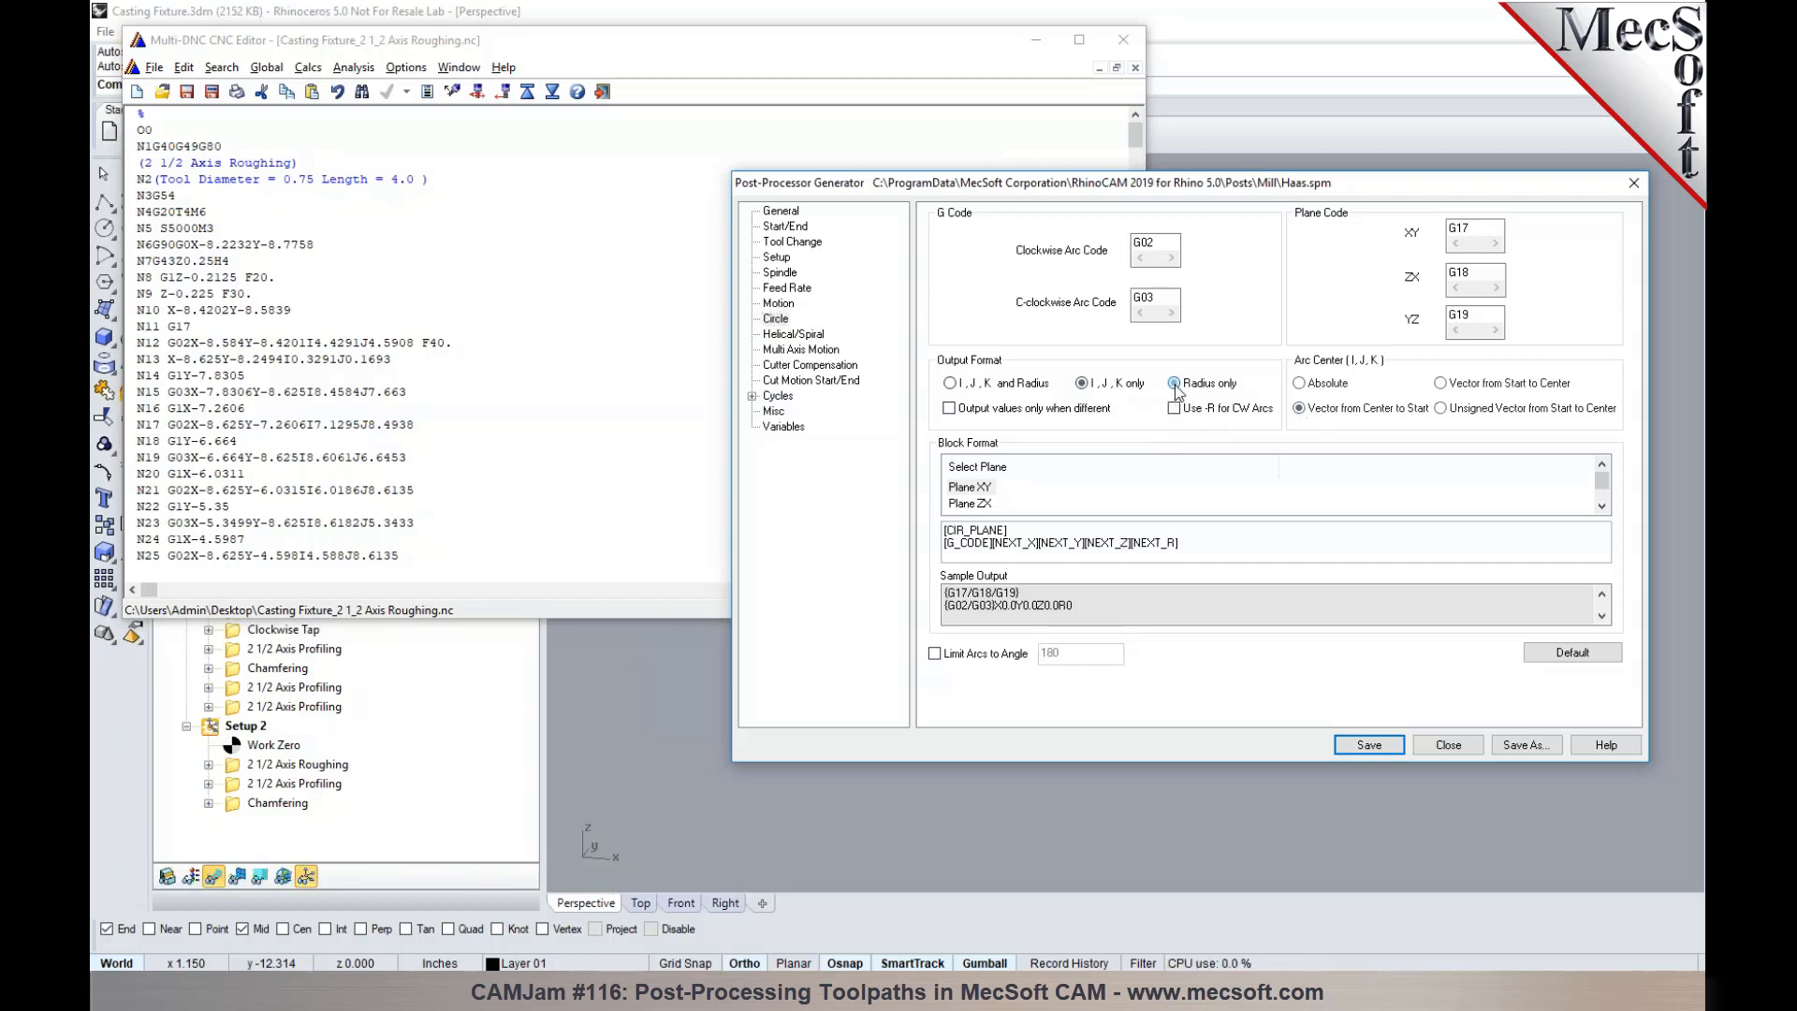
{"action": "left_click", "coordinate": [1367, 744]}
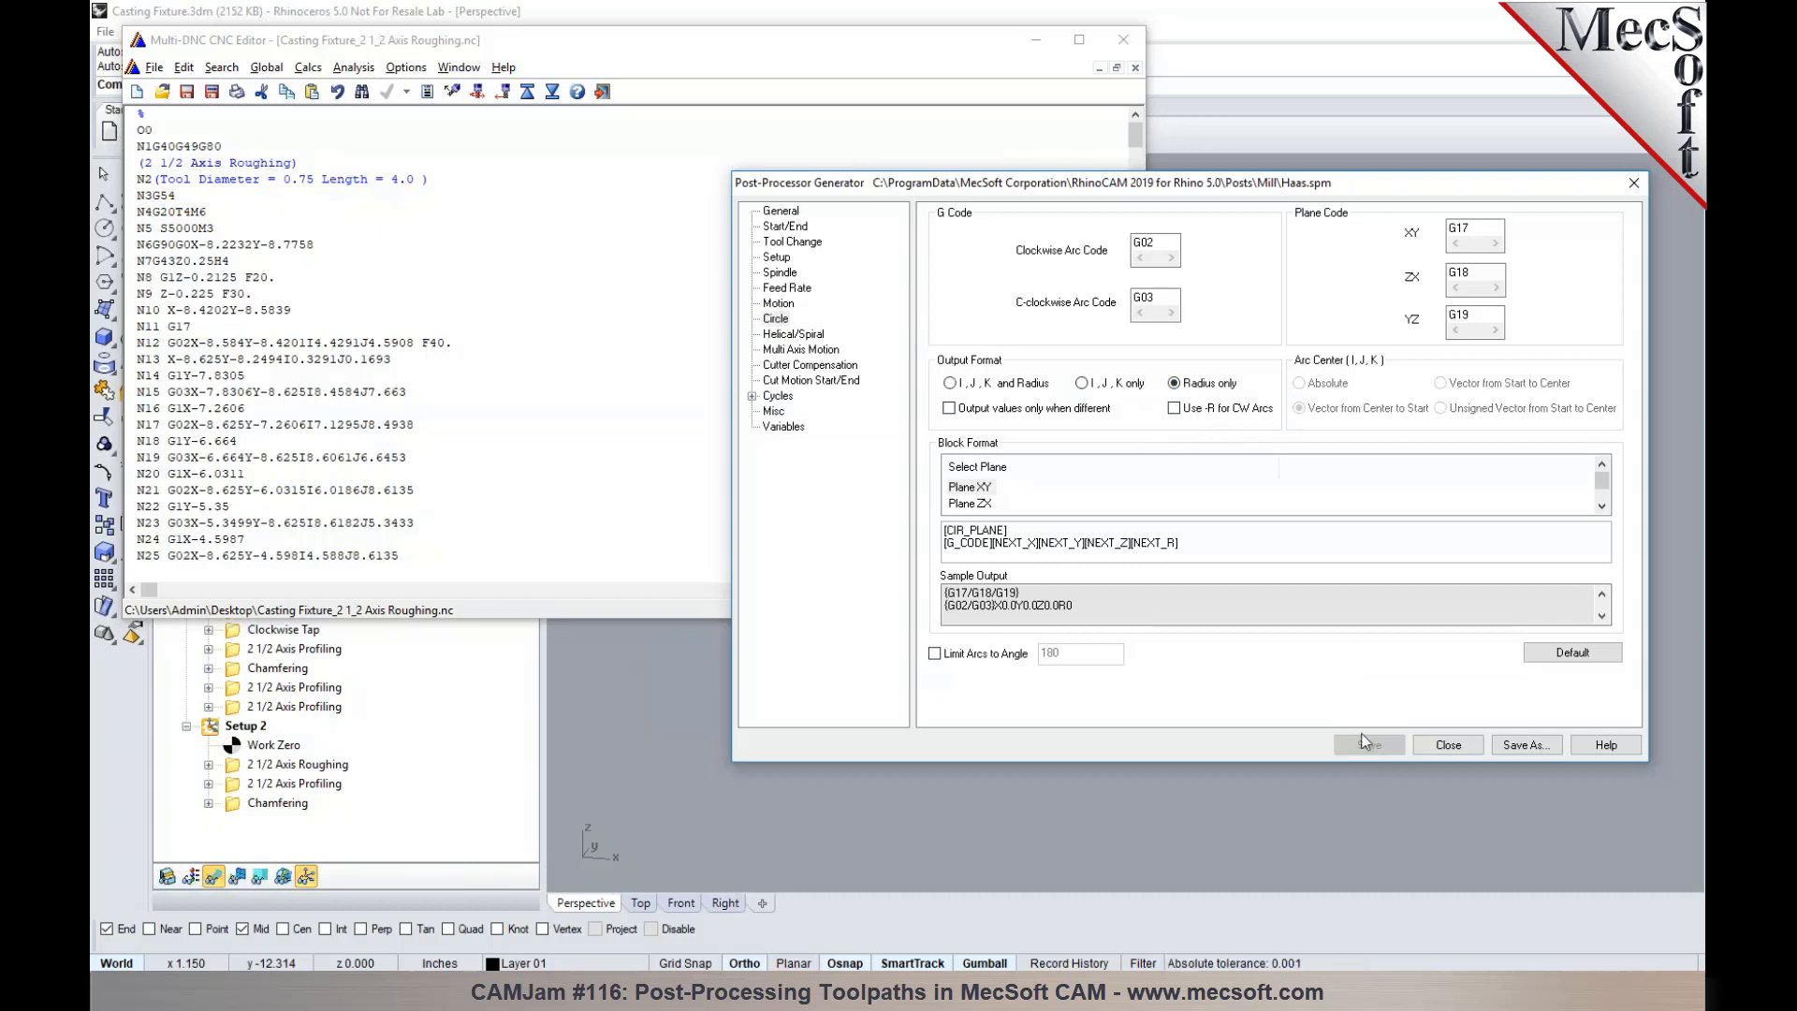
- Post the 2 1/2 Axis Roughing again over Casting Fixture_2 1_2 Axis Roughing.nc and review its G02/G03 lines with R values
{"action": "left_click", "coordinate": [1128, 51]}
{"action": "right_click", "coordinate": [302, 420]}
{"action": "left_click", "coordinate": [347, 460]}
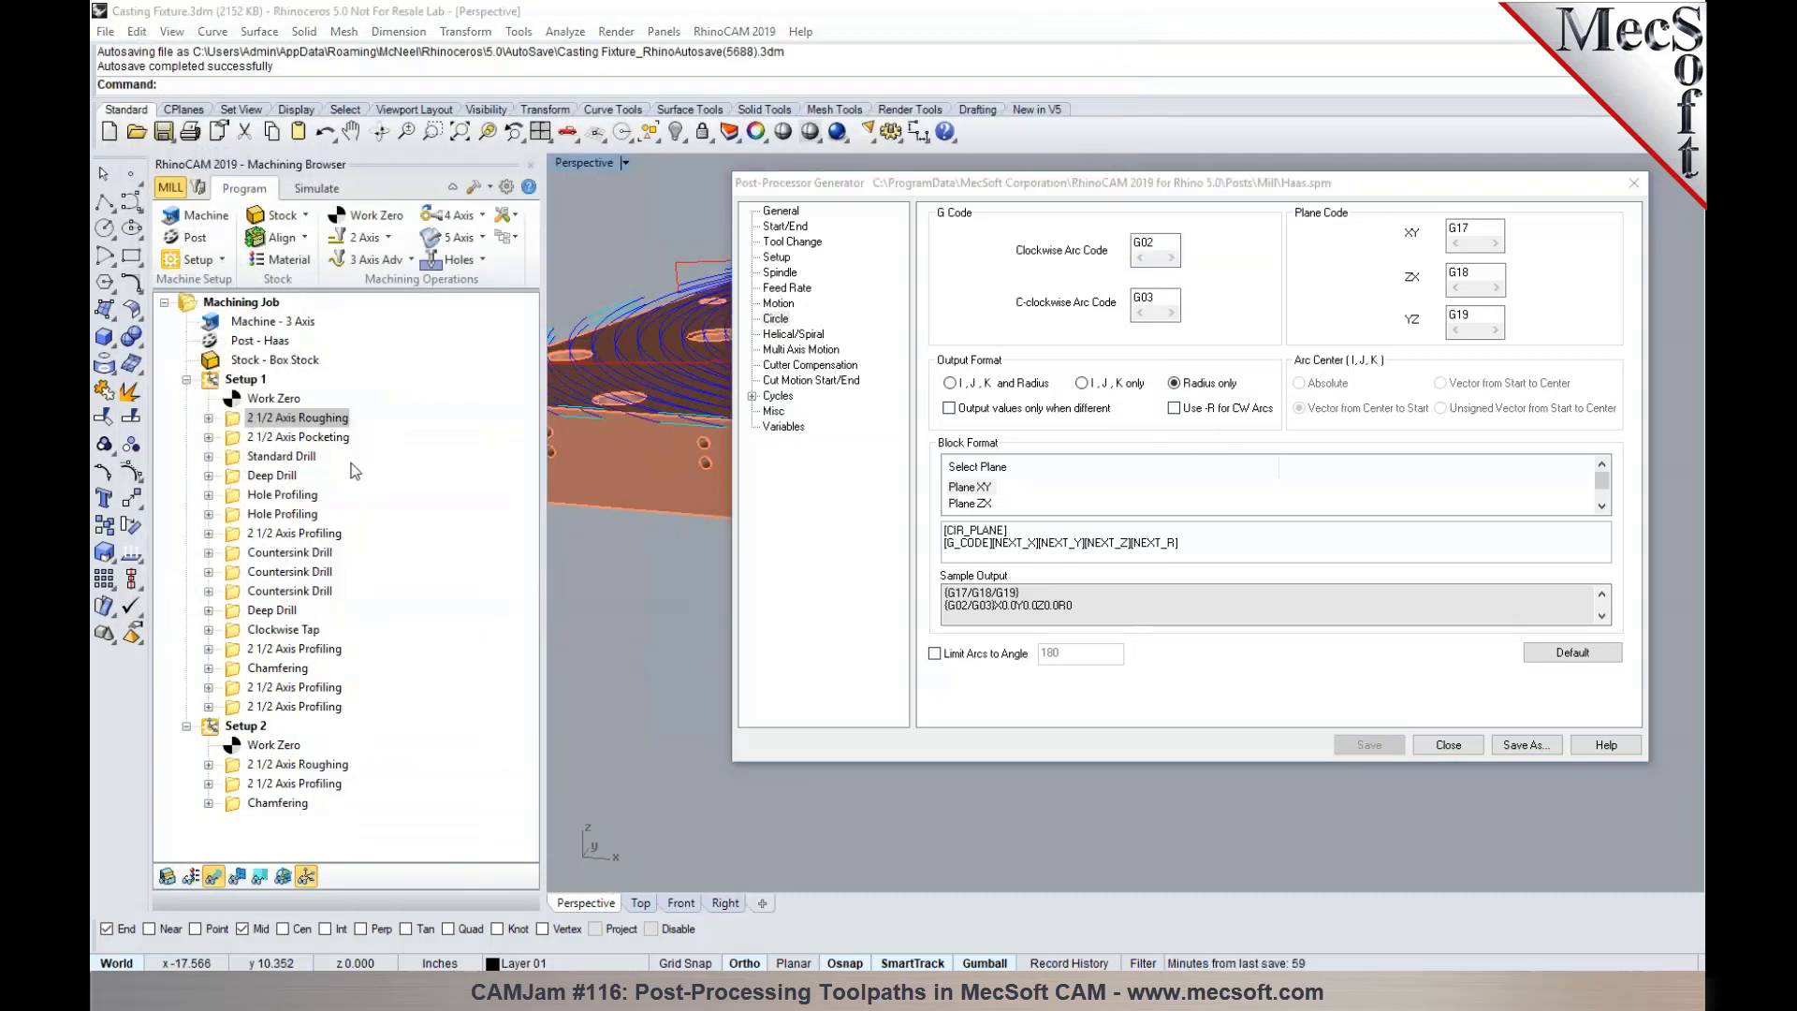
{"action": "left_click_drag", "start_coordinate": [1033, 188], "coordinate": [1172, 758]}
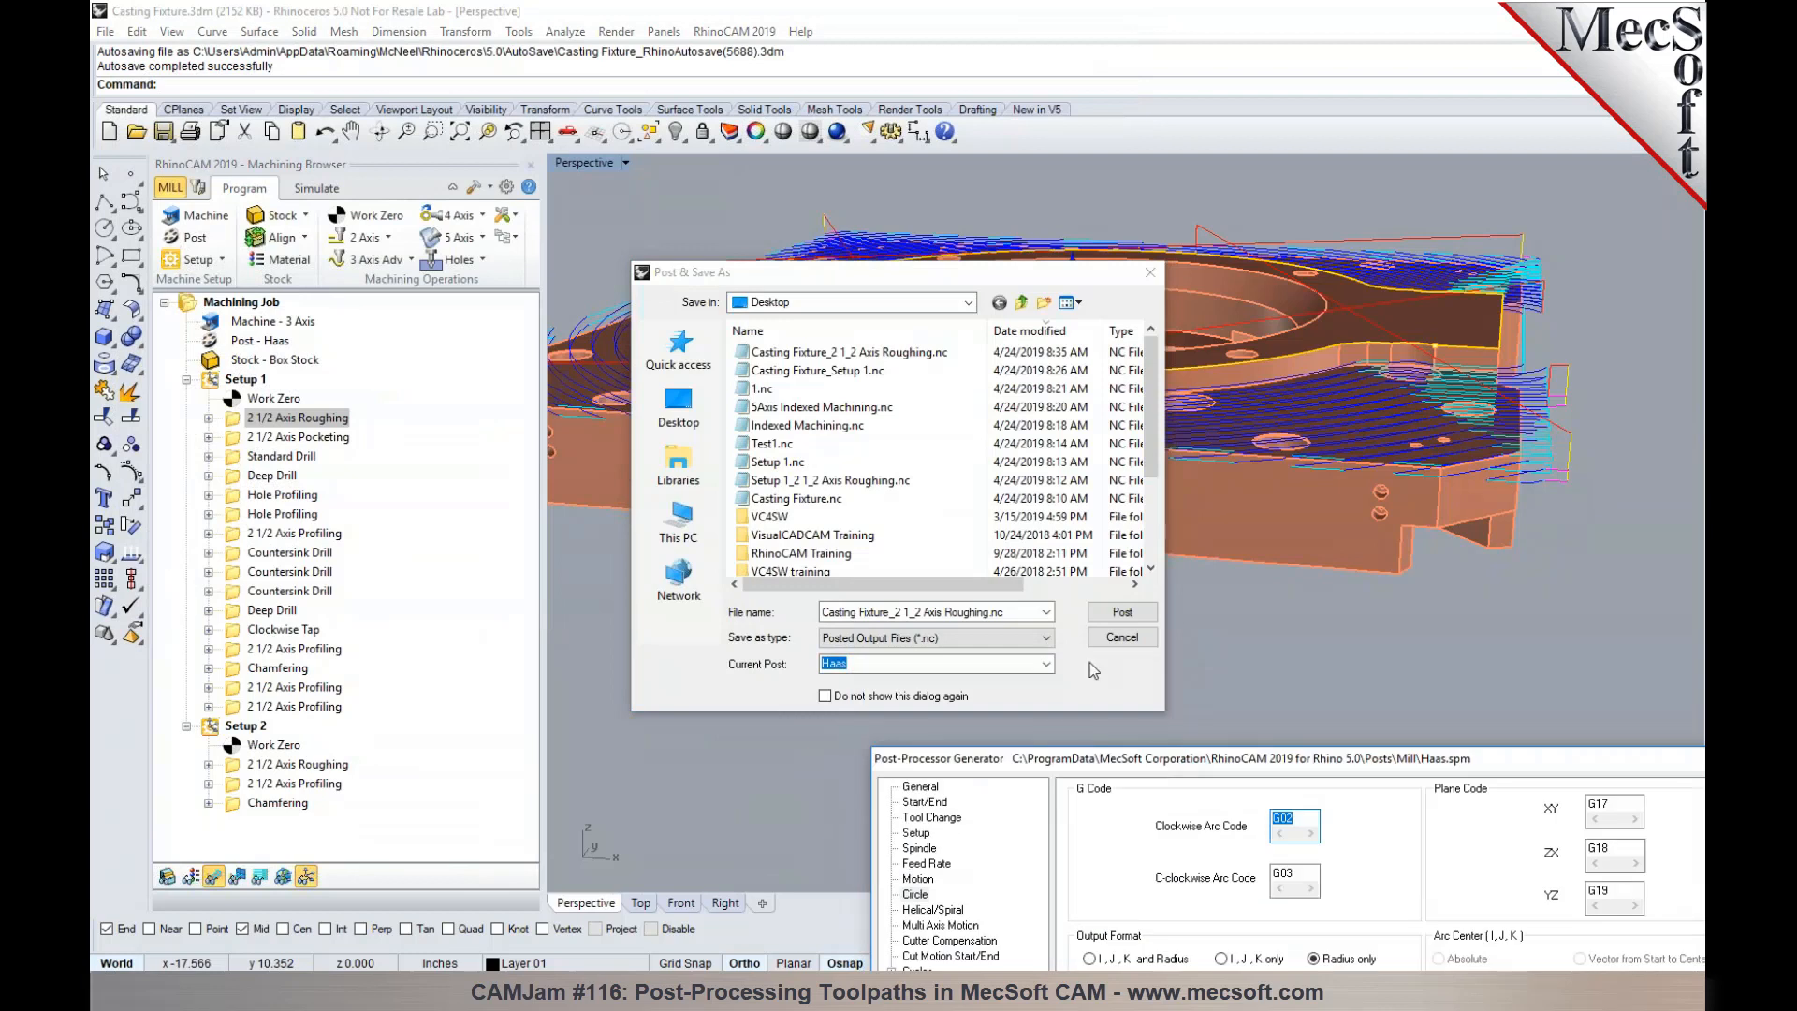
{"action": "left_click", "coordinate": [1120, 613]}
{"action": "left_click", "coordinate": [978, 517]}
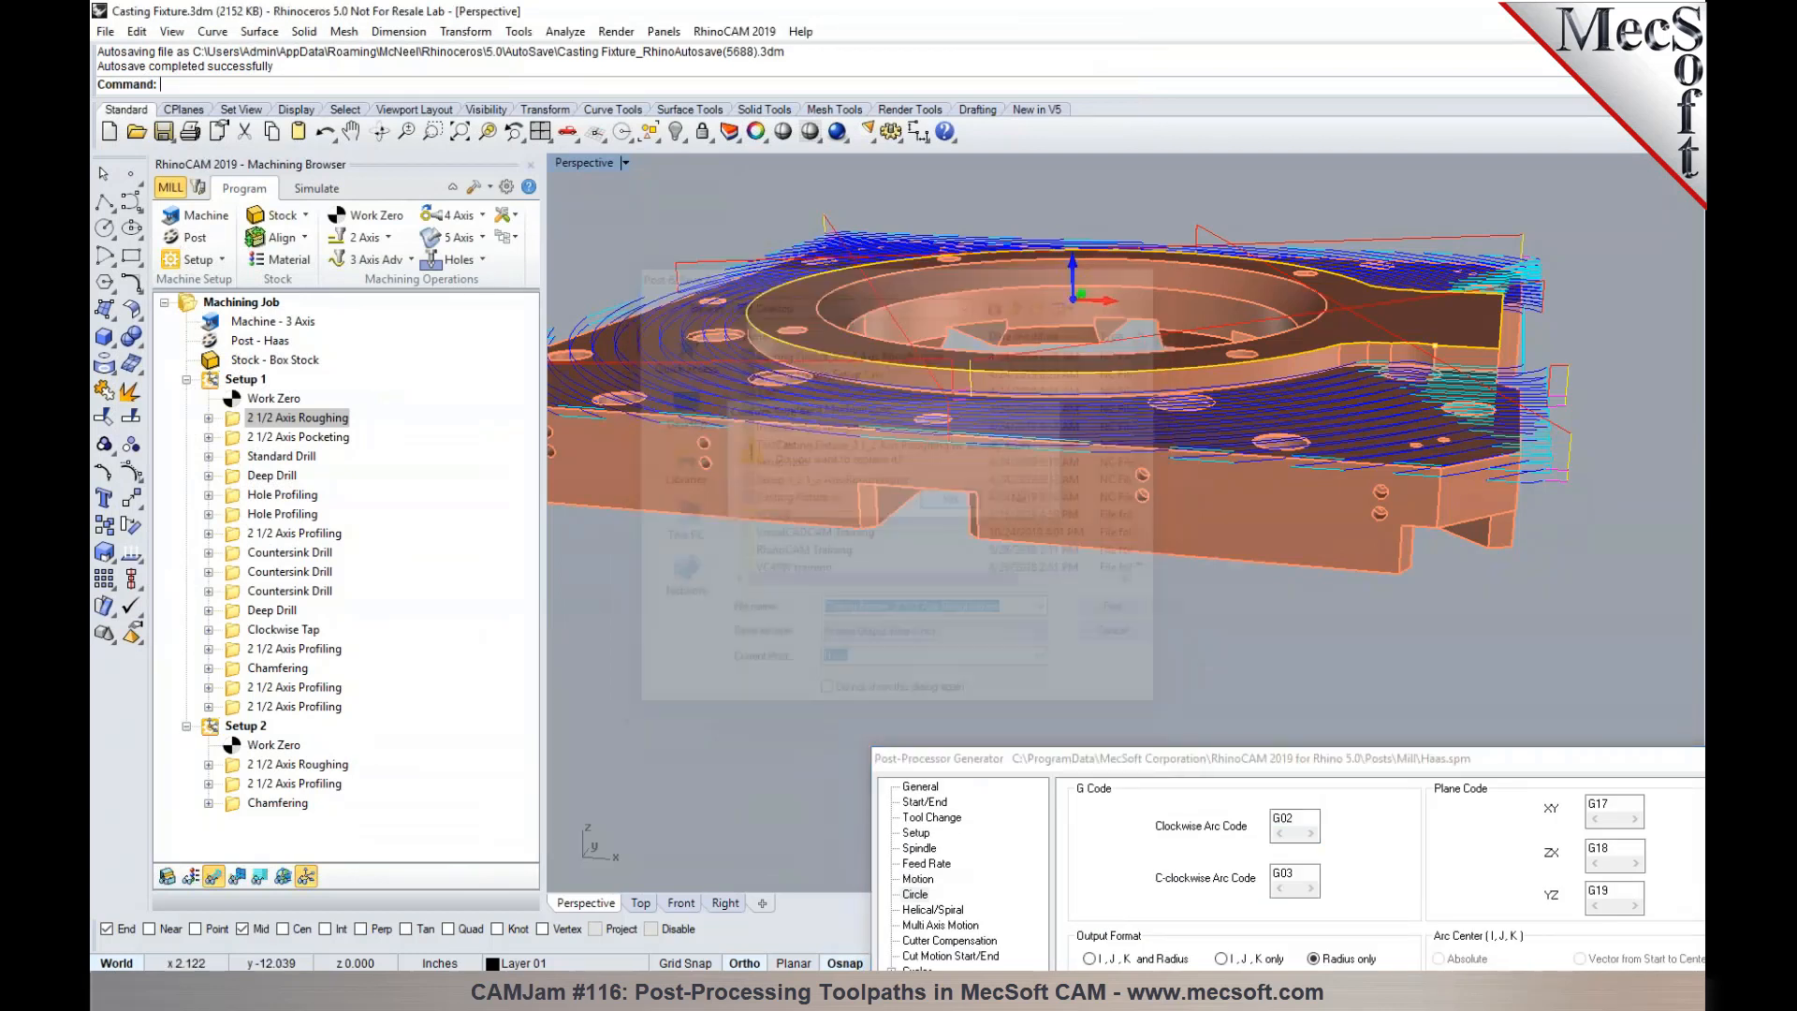
{"action": "scroll", "coordinate": [304, 448], "scroll_direction": "down", "scroll_amount": 1}
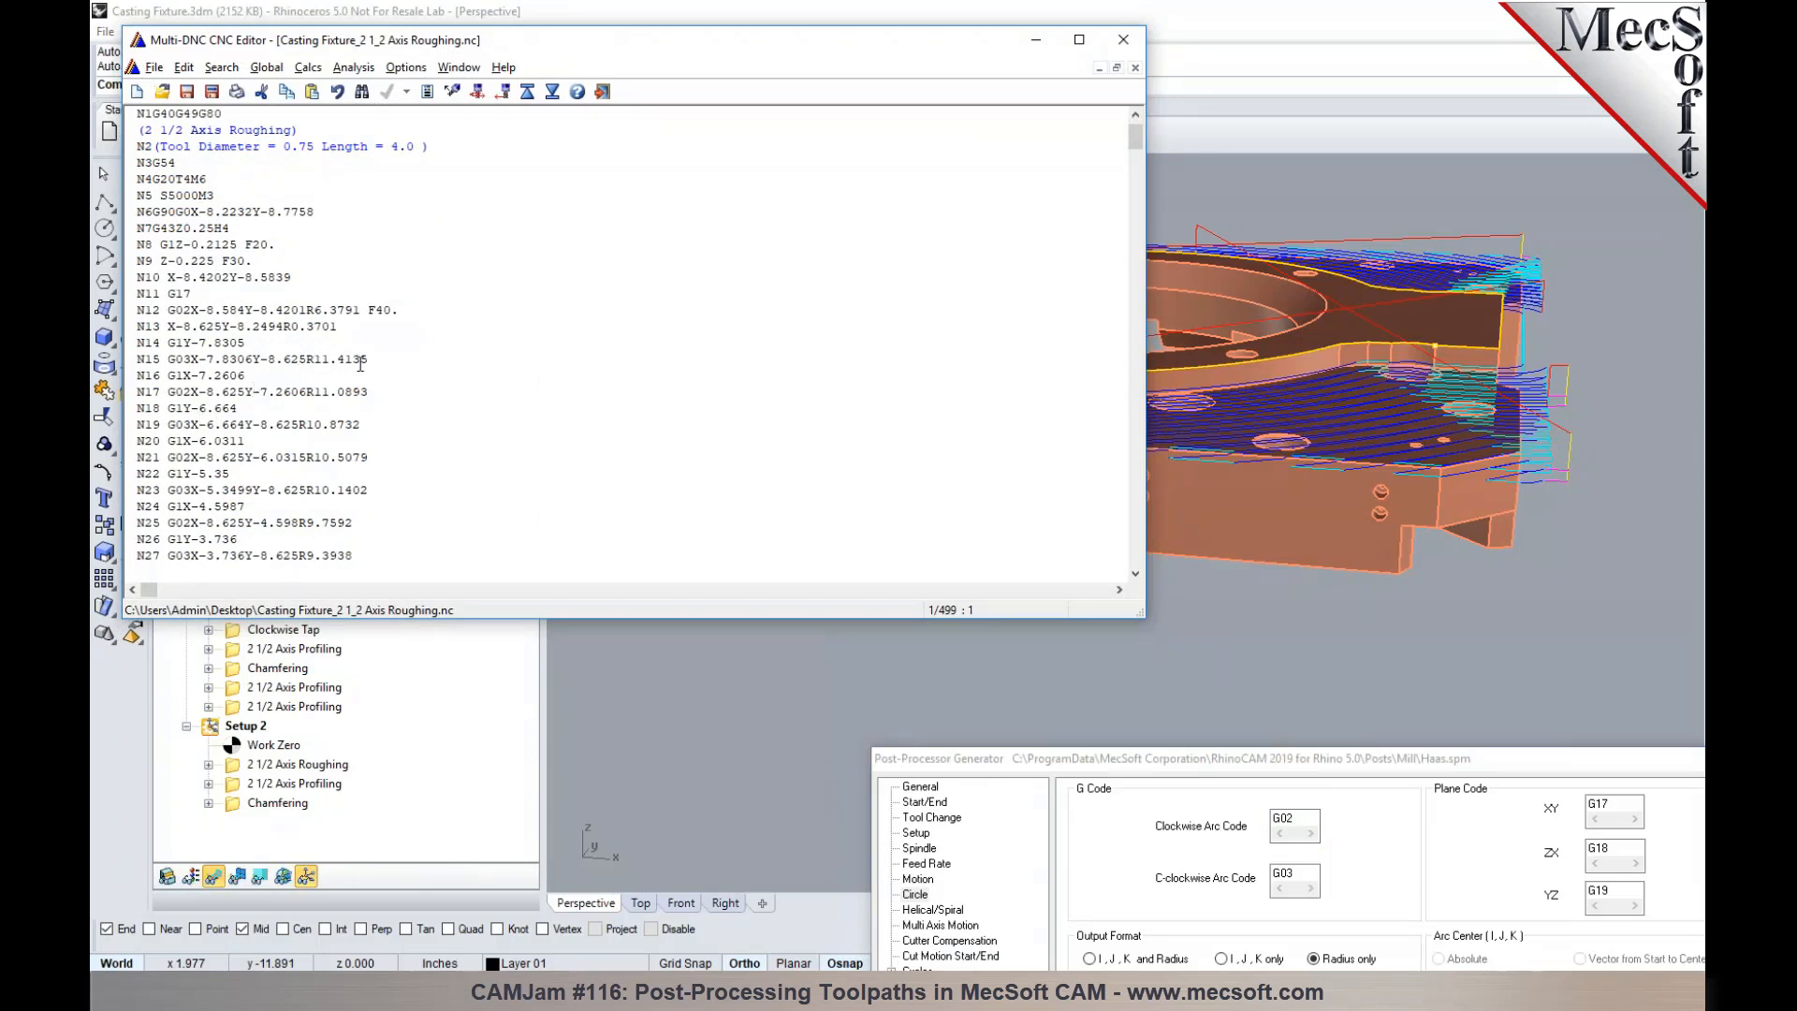
- Set the post's arc output format back to I, J, K only, save the post, and close the posted G-code
{"action": "left_click_drag", "start_coordinate": [1031, 756], "coordinate": [908, 256]}
{"action": "left_click", "coordinate": [1097, 458]}
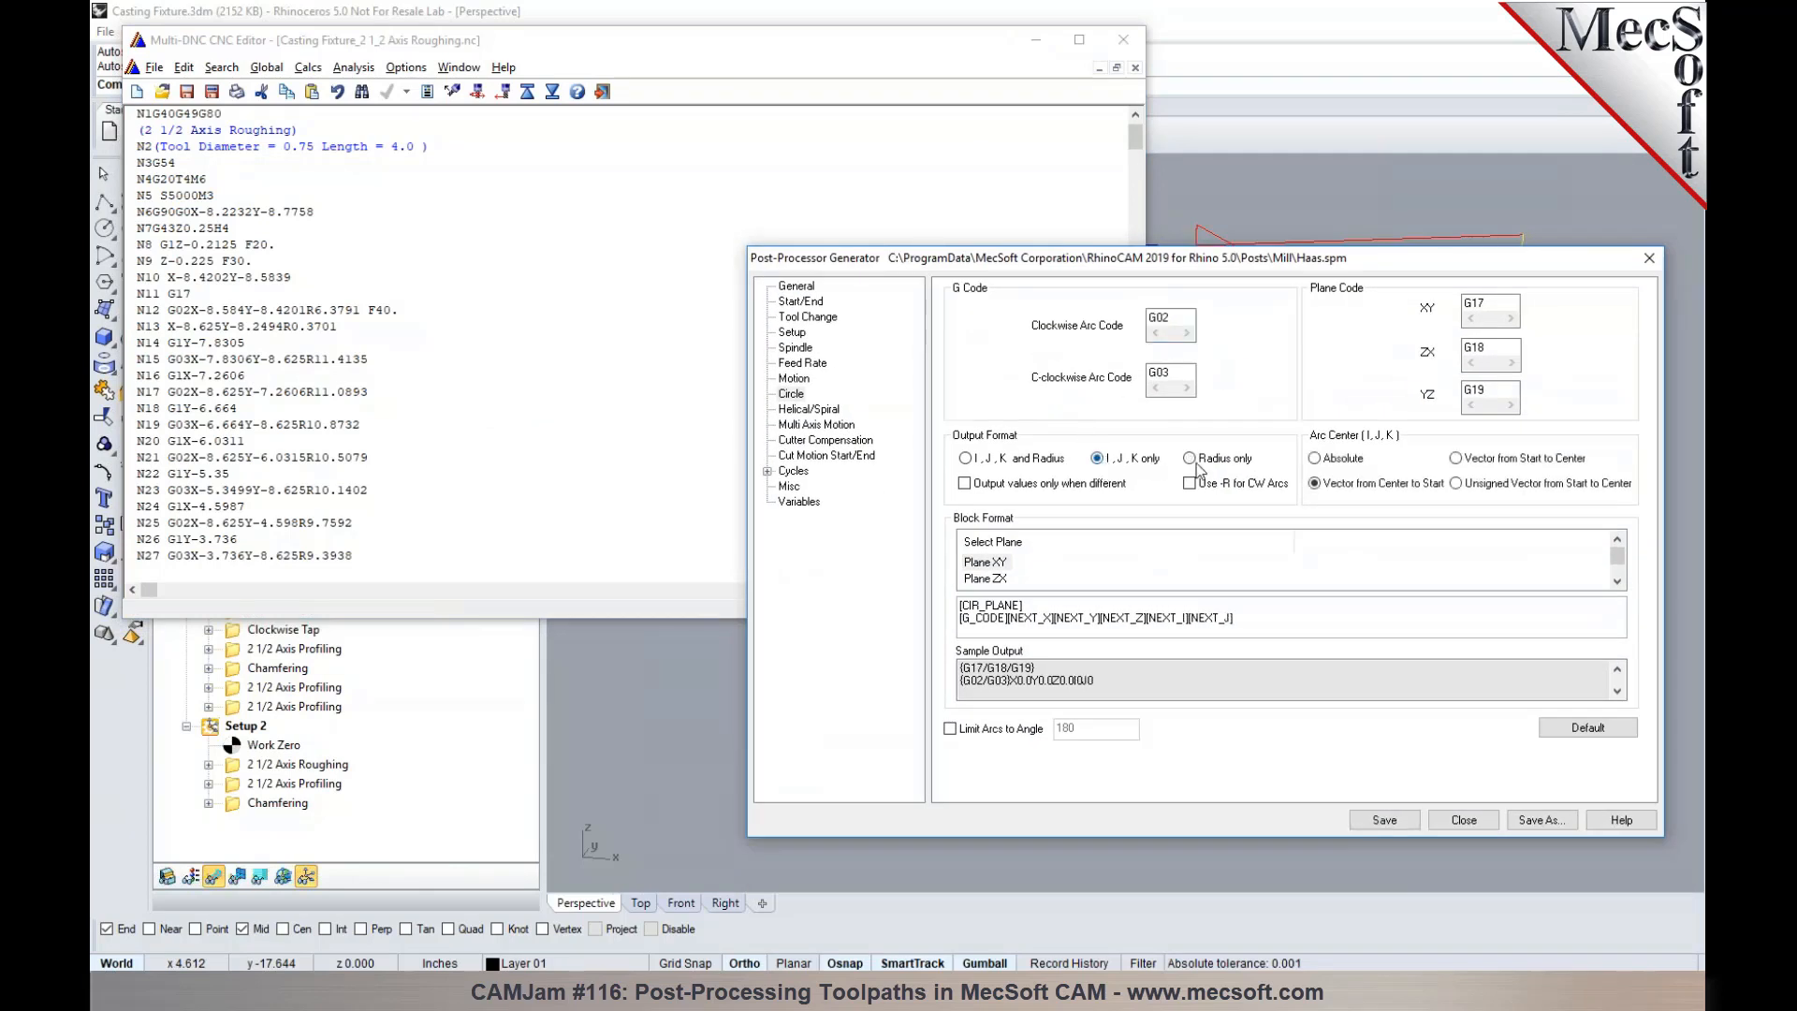
{"action": "left_click", "coordinate": [1385, 821]}
{"action": "left_click", "coordinate": [1124, 40]}
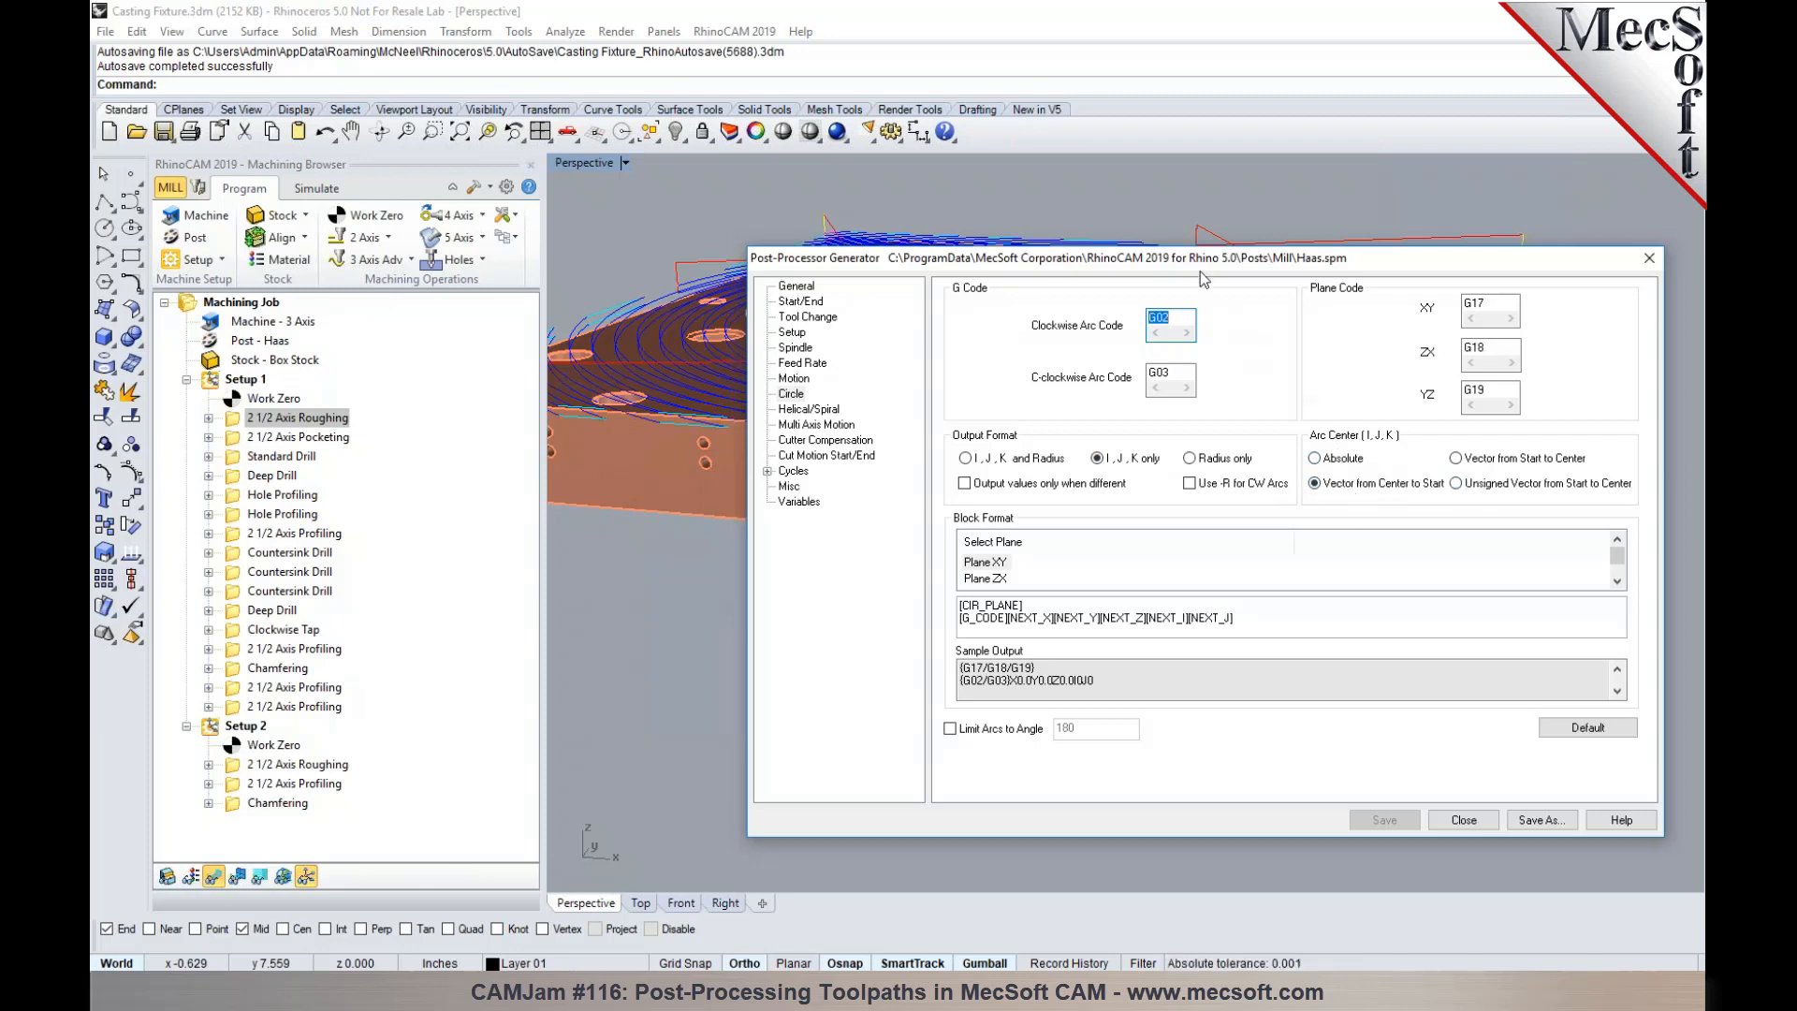
- Examine the Haas post's circular block formats for the XY and ZX planes
{"action": "left_click_drag", "start_coordinate": [1200, 258], "coordinate": [1177, 221]}
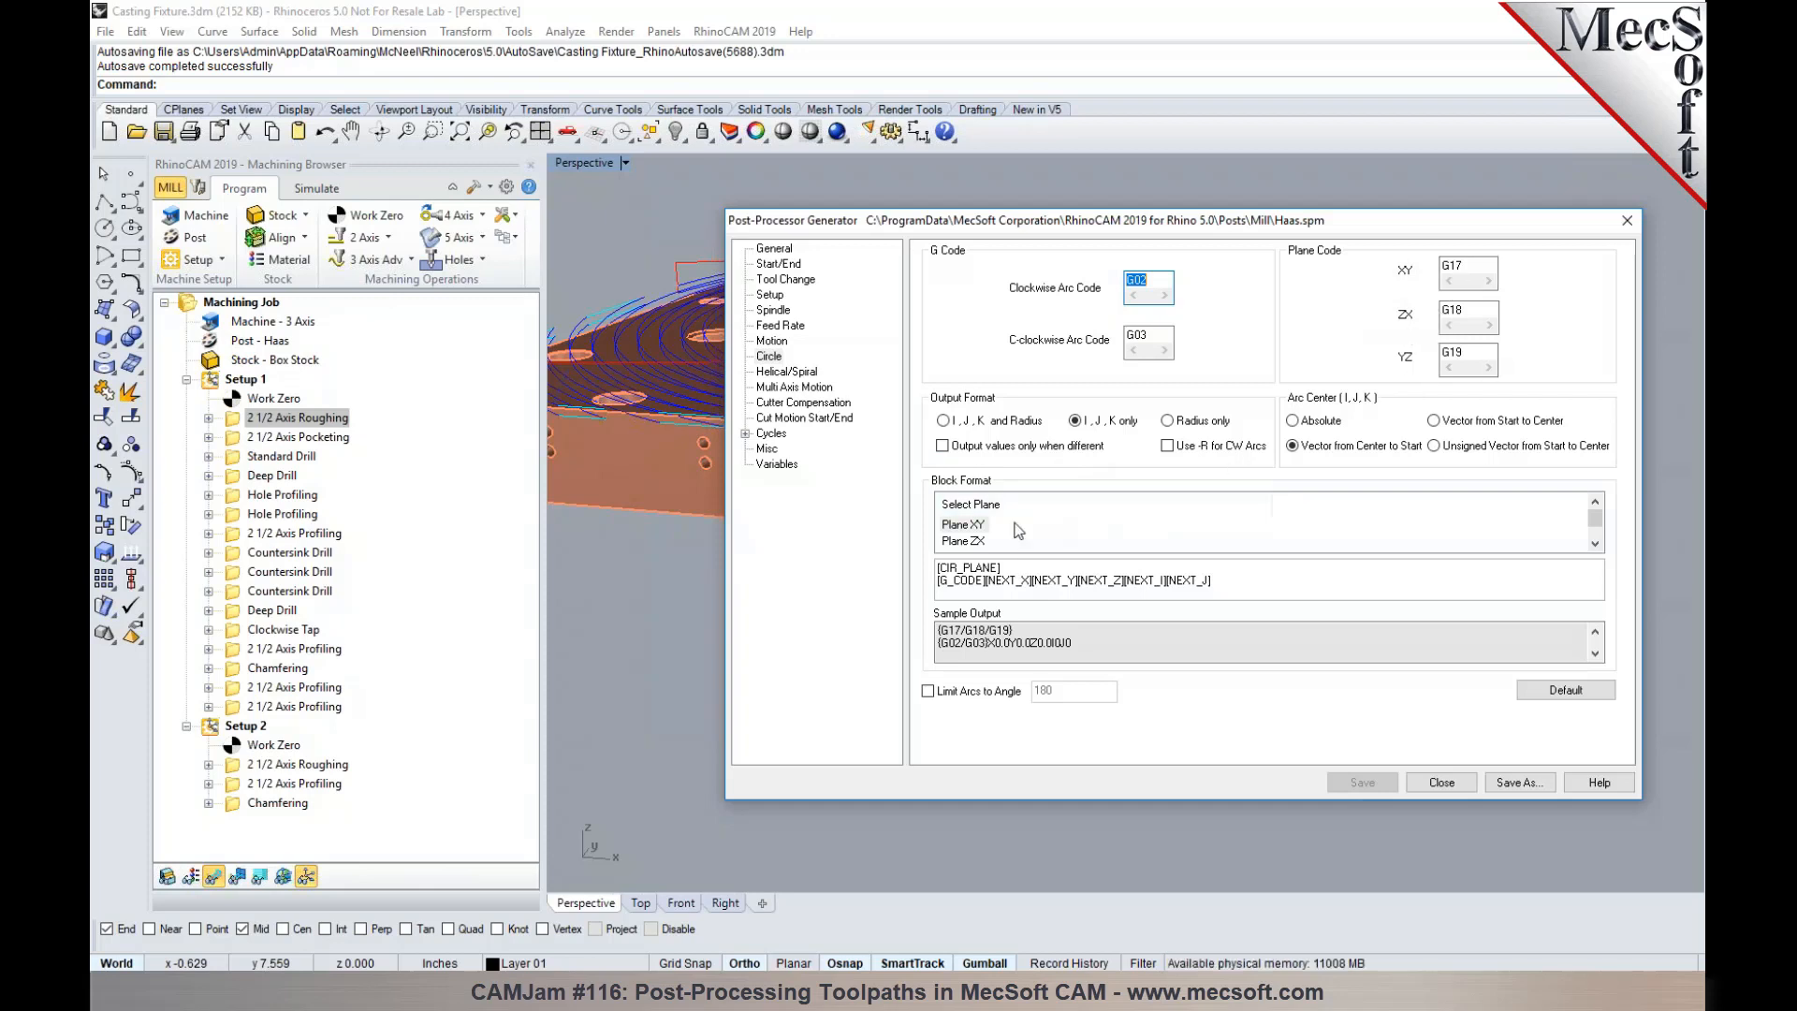
{"action": "left_click", "coordinate": [967, 541]}
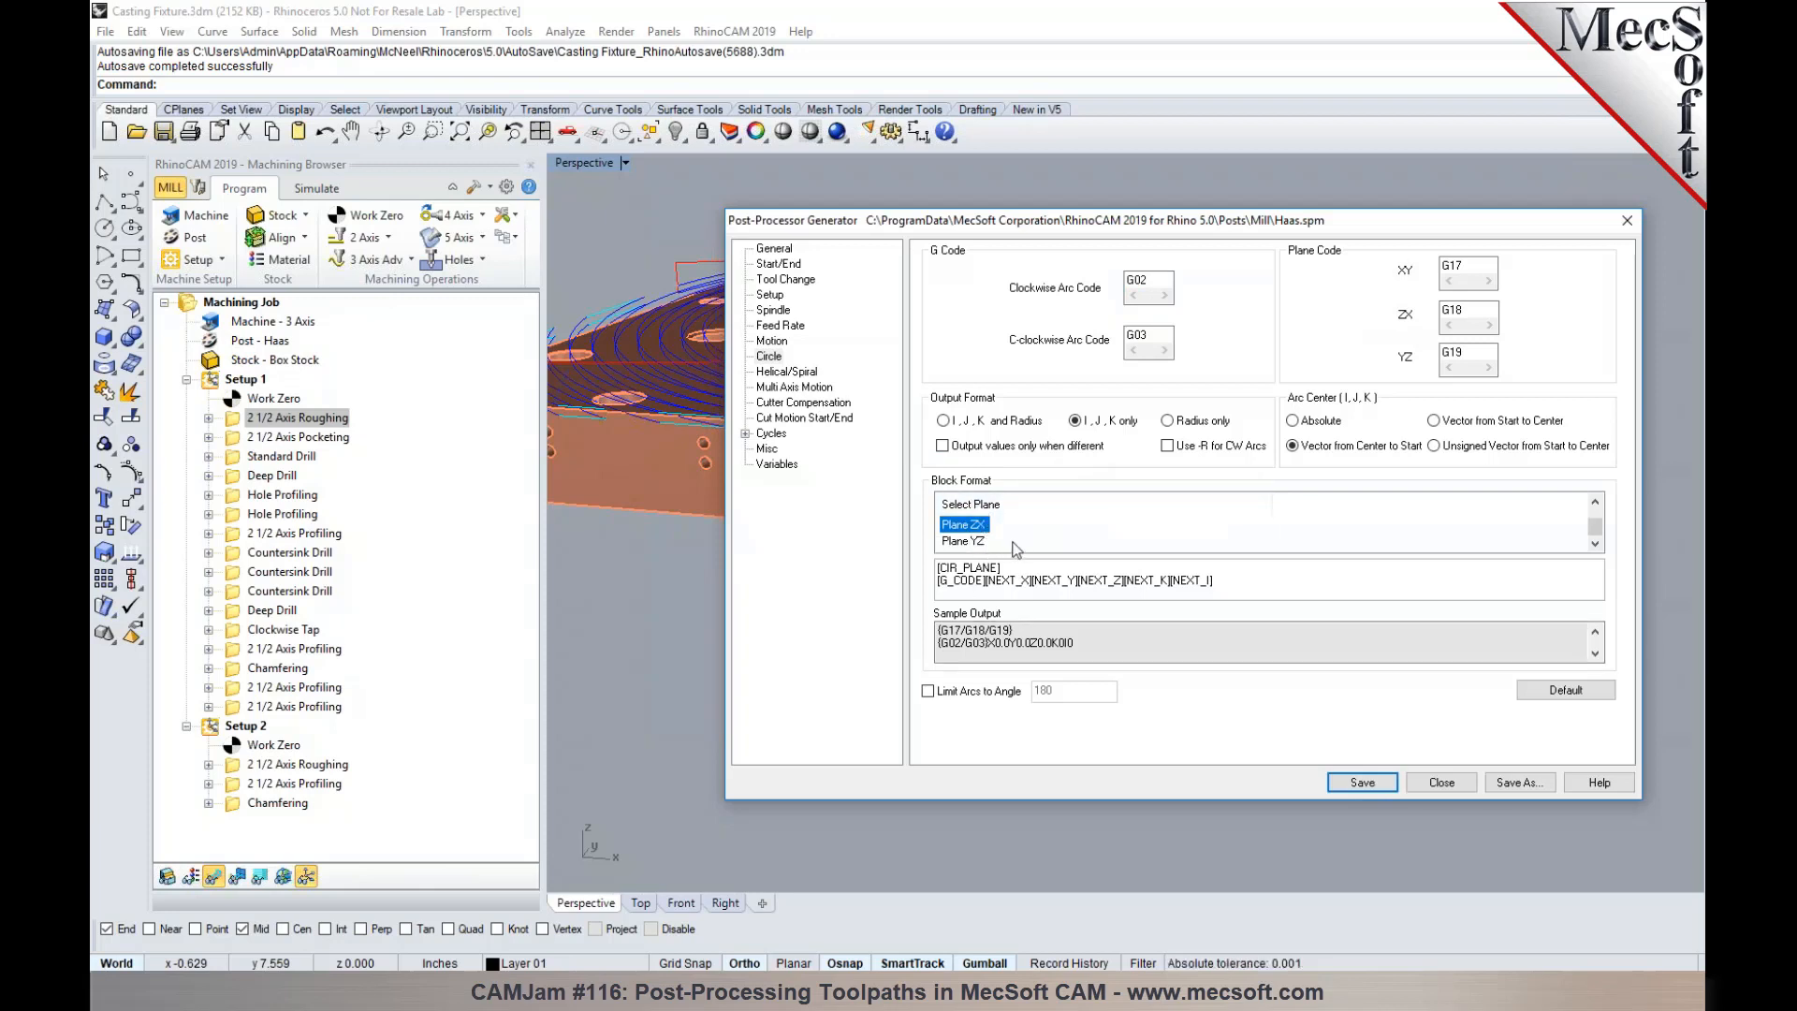
{"action": "scroll", "coordinate": [992, 527], "scroll_direction": "up", "scroll_amount": 1}
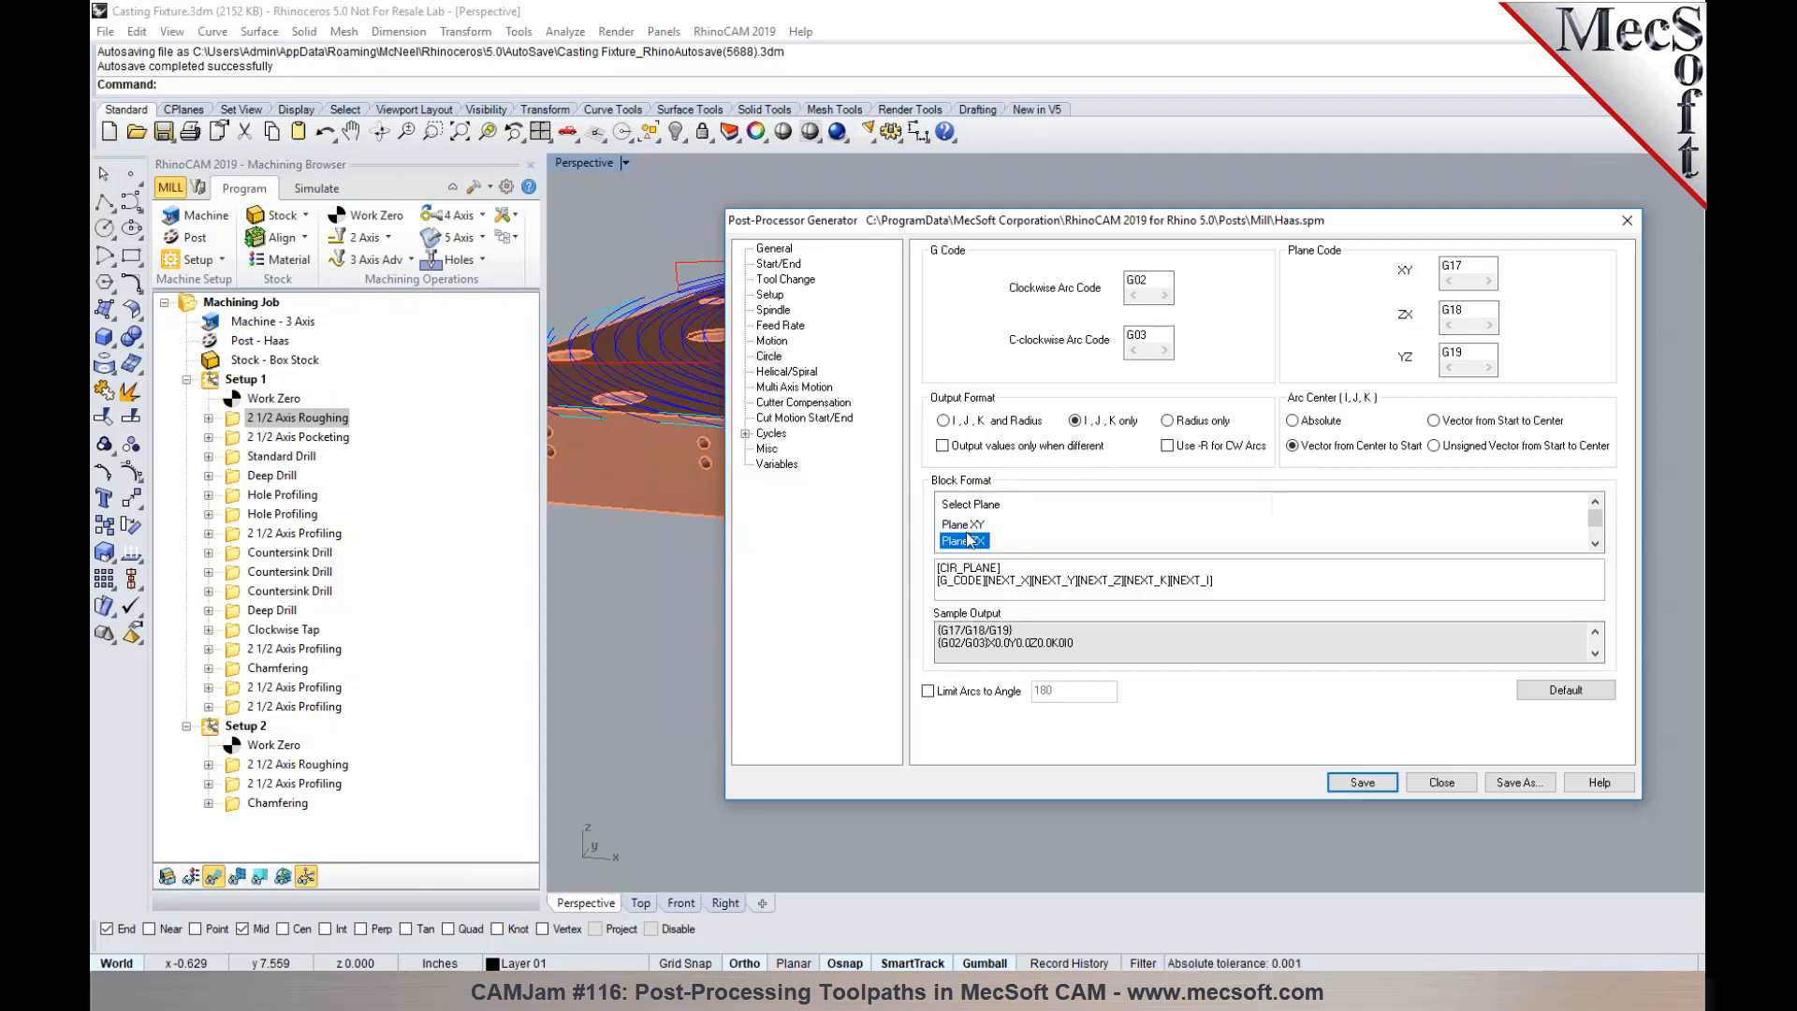
- Set the maximum arc fitting radius to 100 in the machining preferences and regenerate Setup 1's 2 1/2 Axis Roughing
{"action": "left_click", "coordinate": [507, 187]}
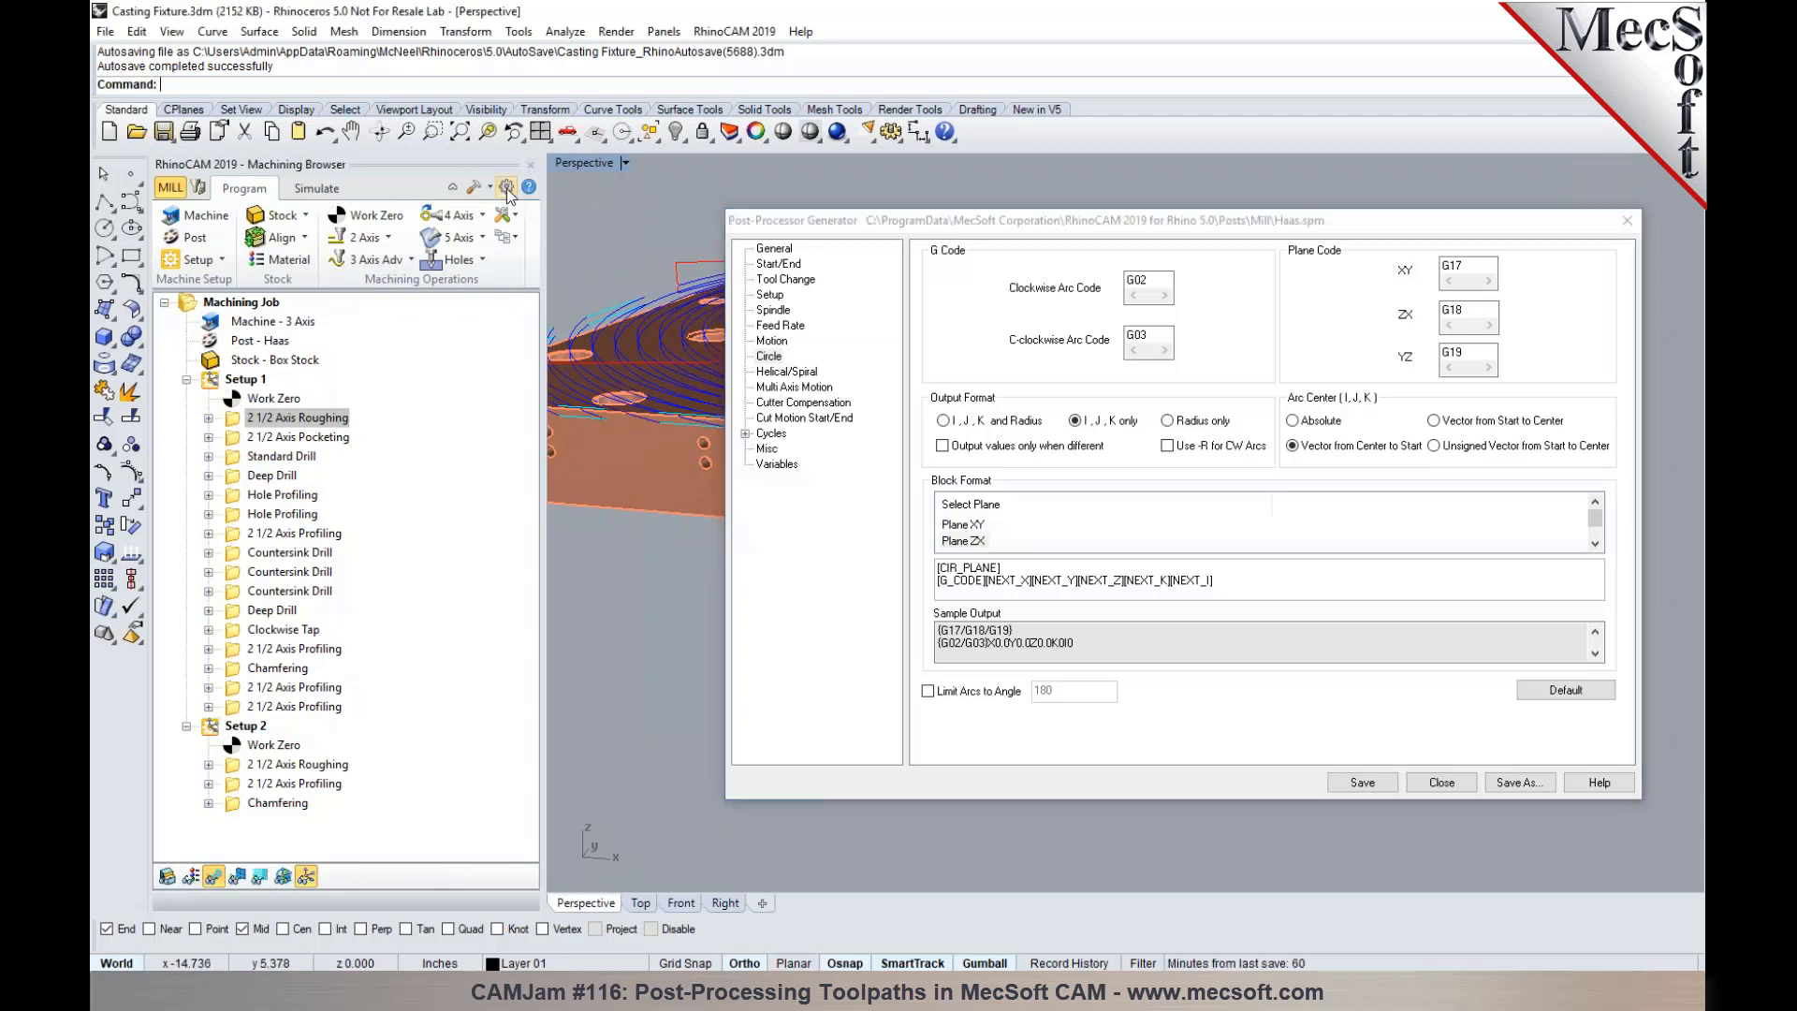
{"action": "left_click_drag", "start_coordinate": [788, 93], "coordinate": [320, 72]}
{"action": "left_click", "coordinate": [283, 157]}
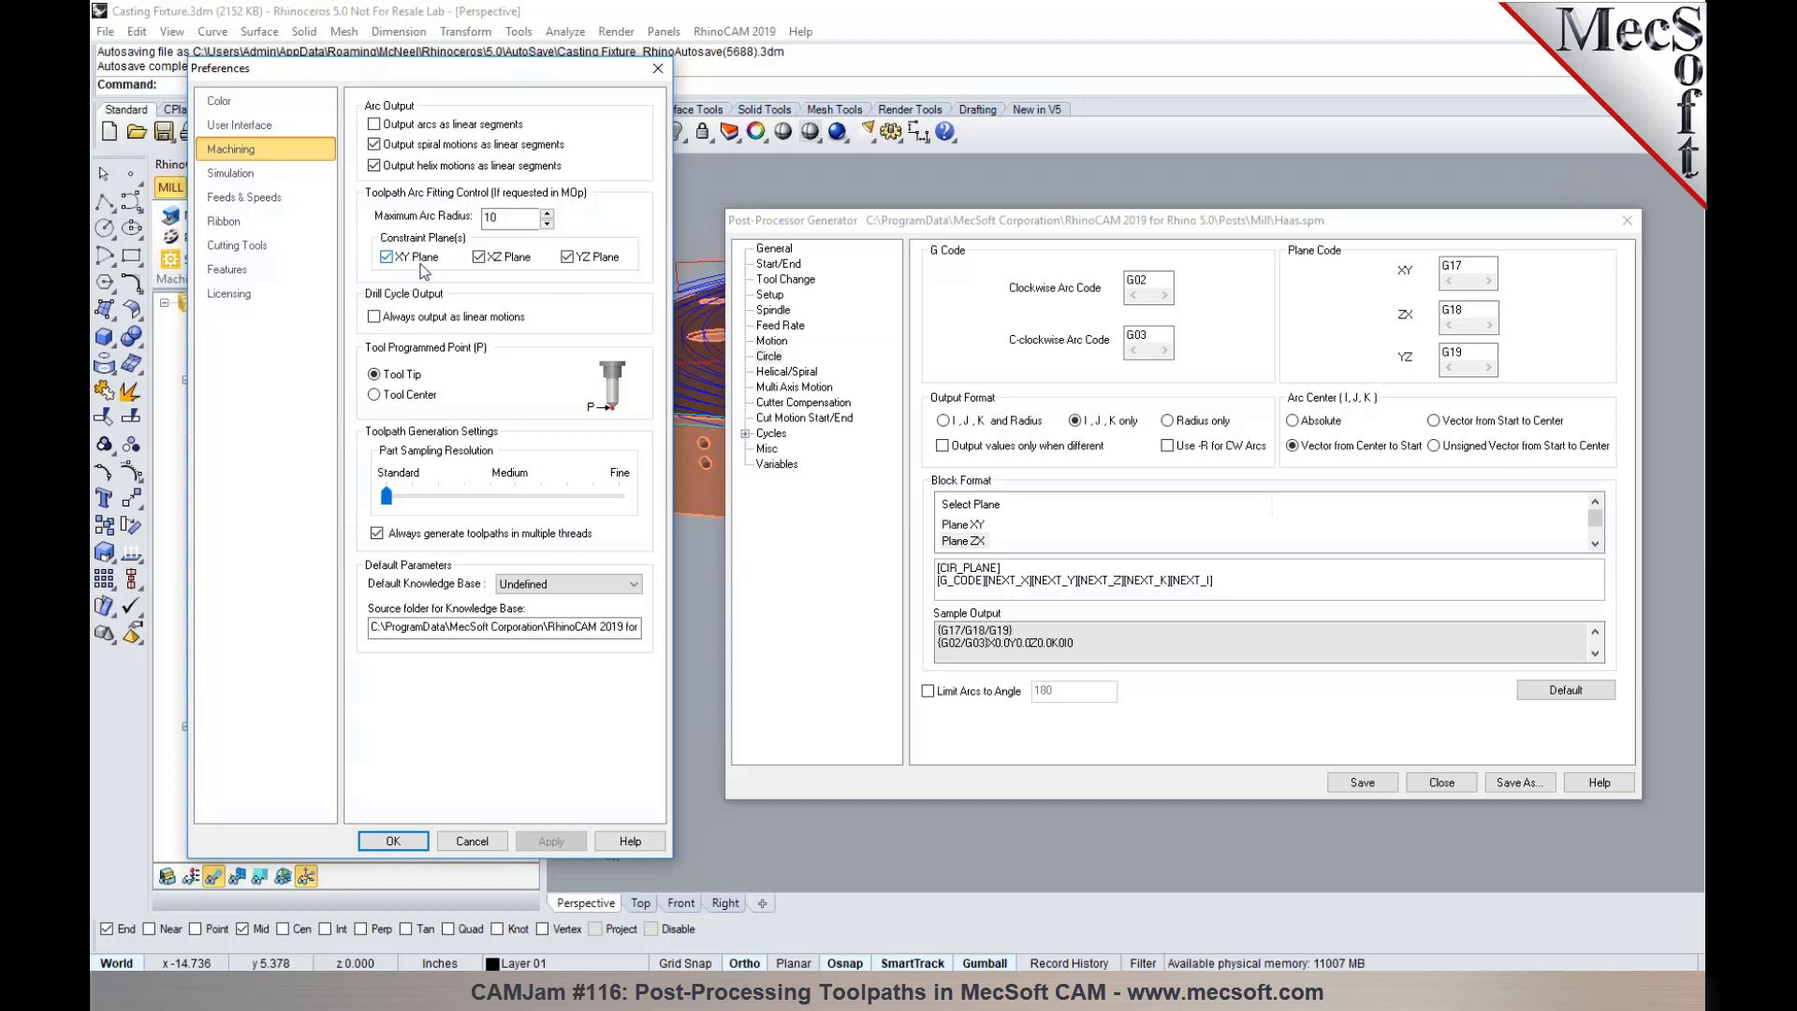
{"action": "left_click", "coordinate": [520, 221]}
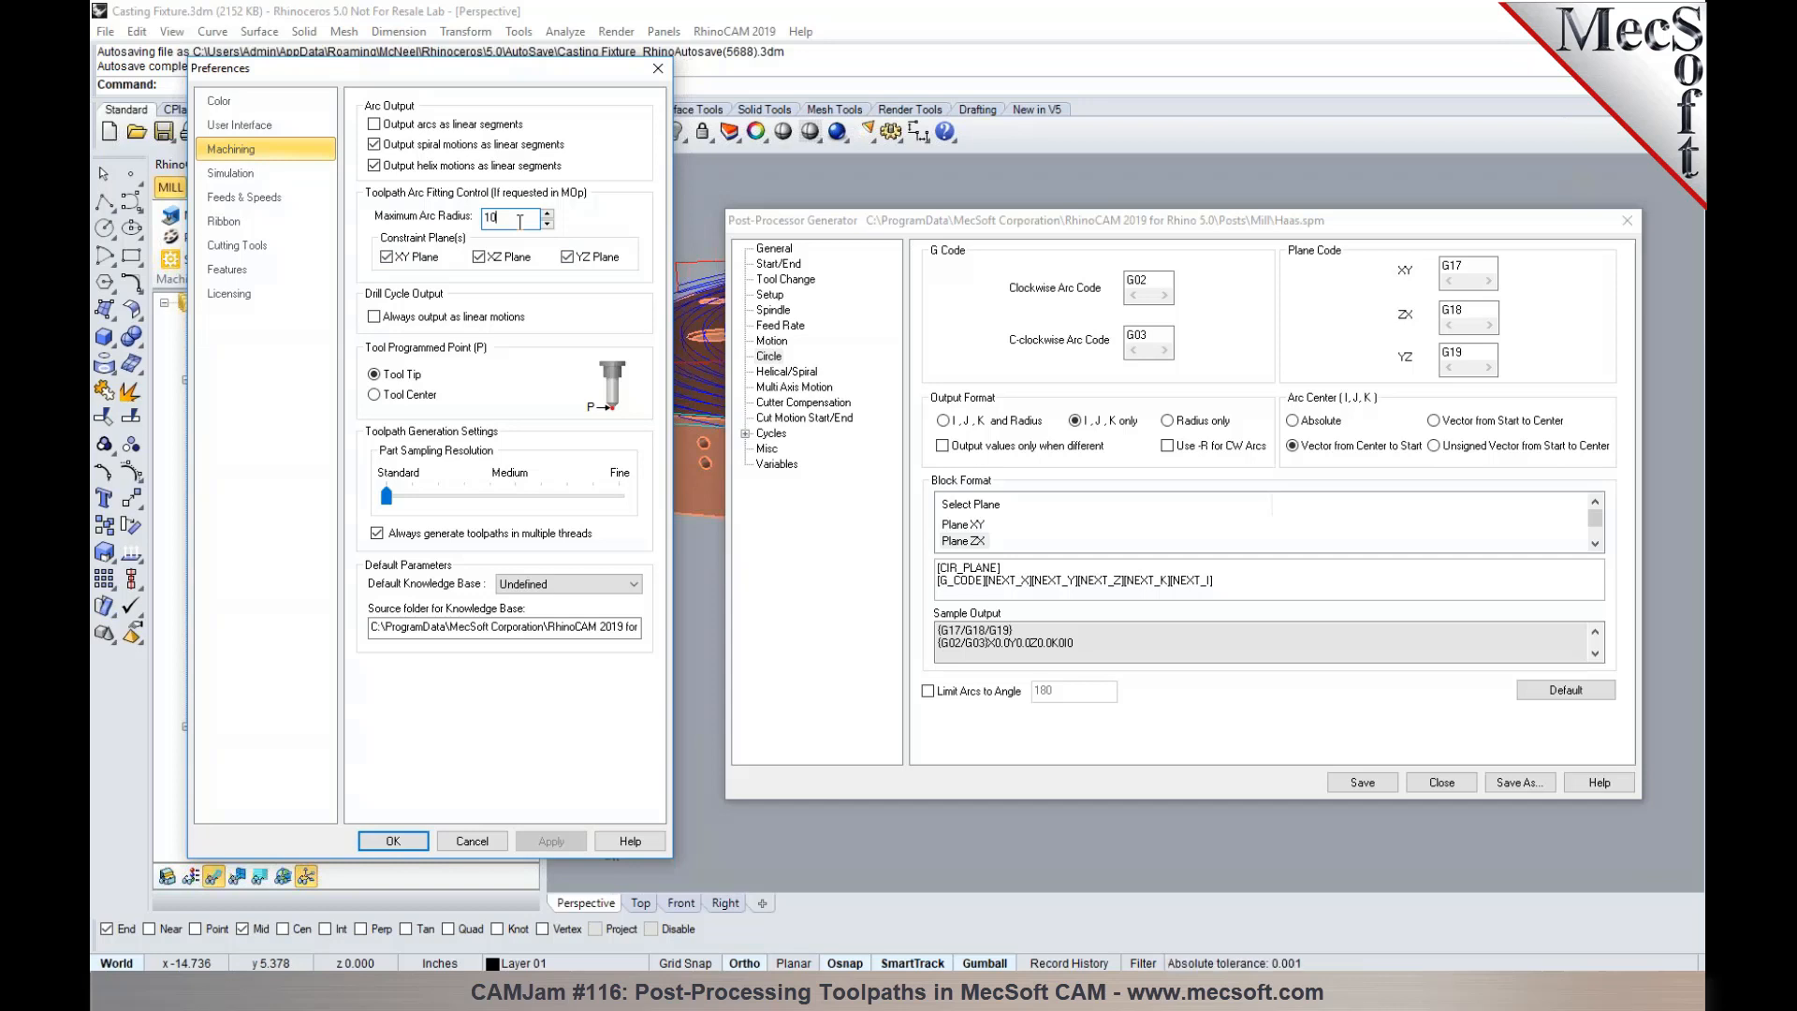
{"action": "left_click_drag", "start_coordinate": [831, 223], "coordinate": [910, 353]}
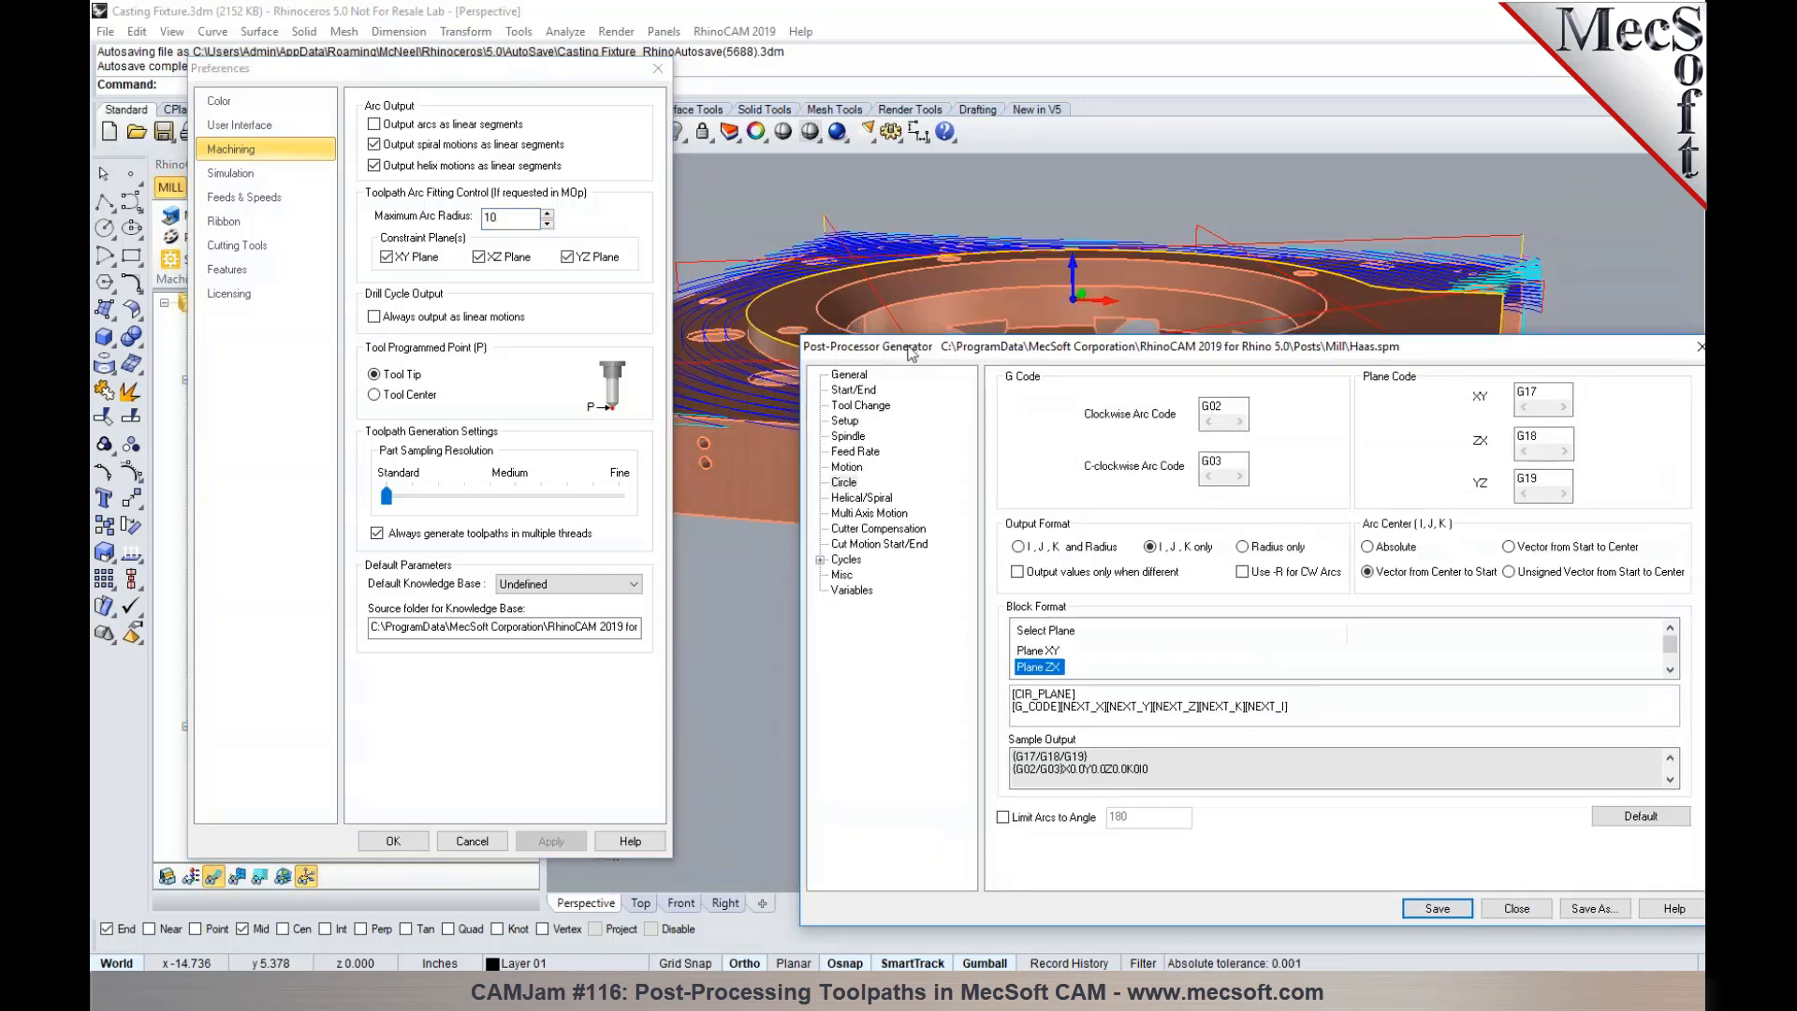
{"action": "left_click", "coordinate": [511, 222]}
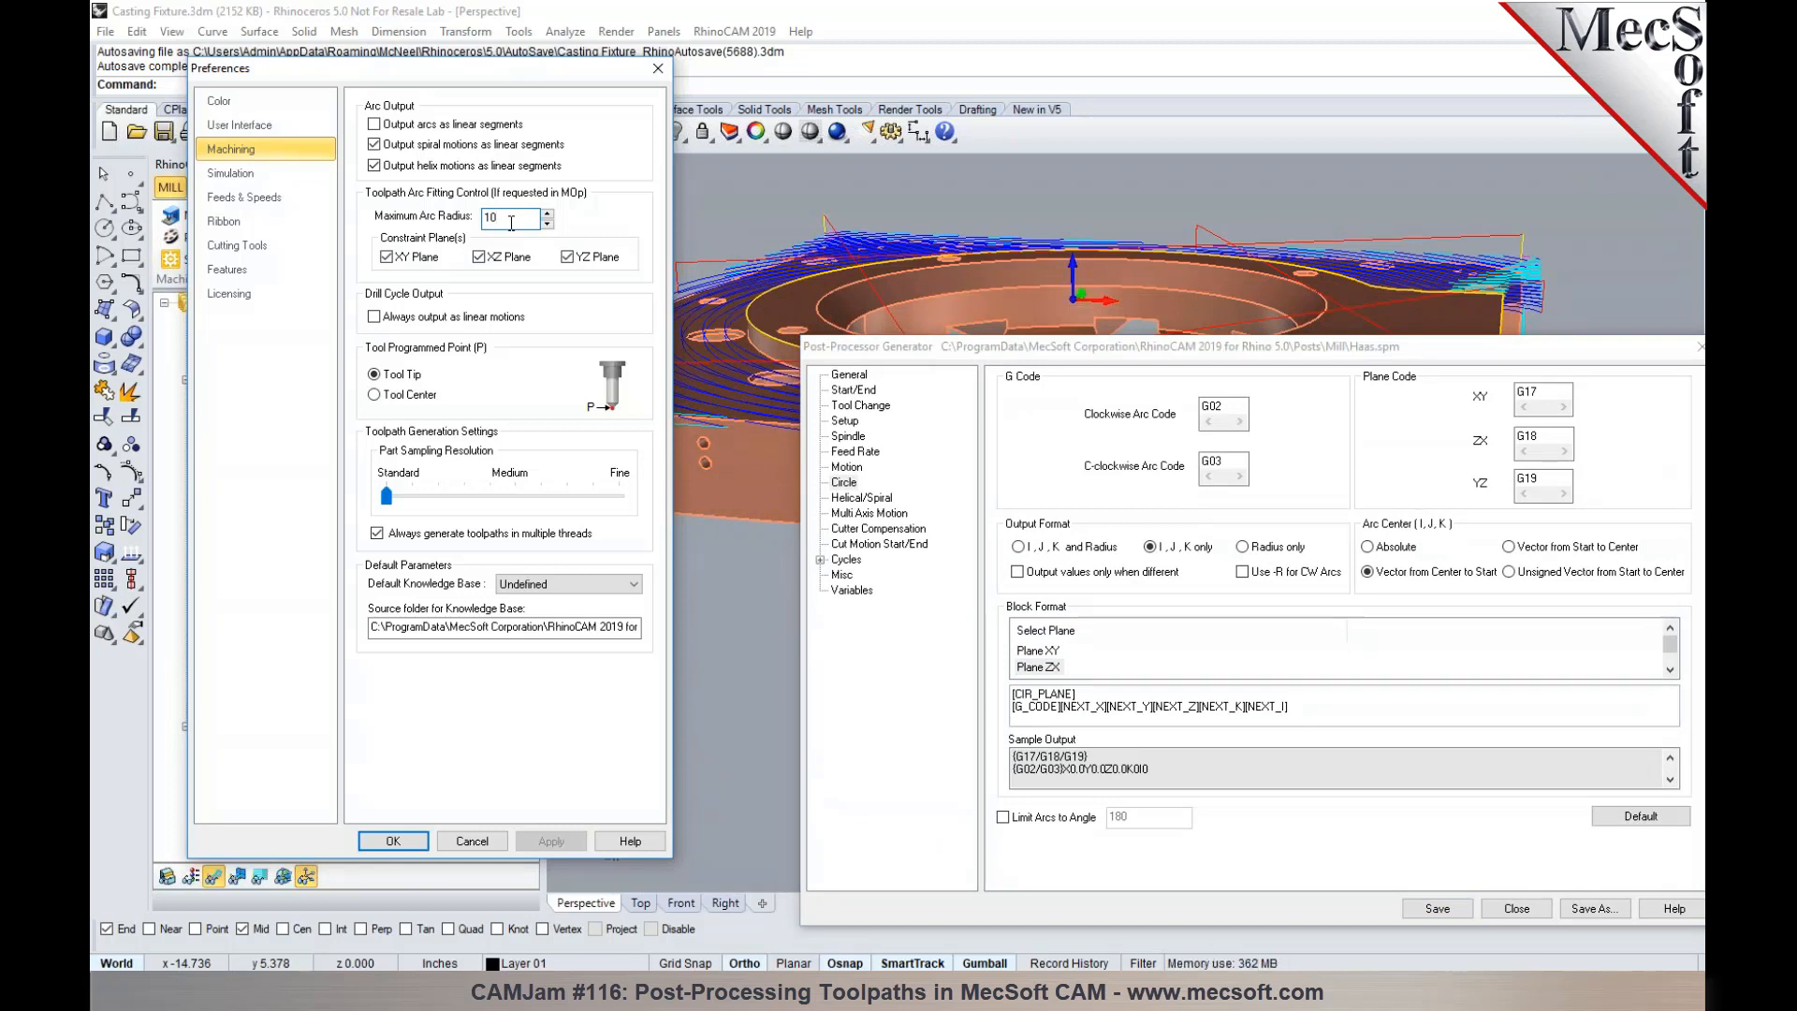
{"action": "type", "text": "0"}
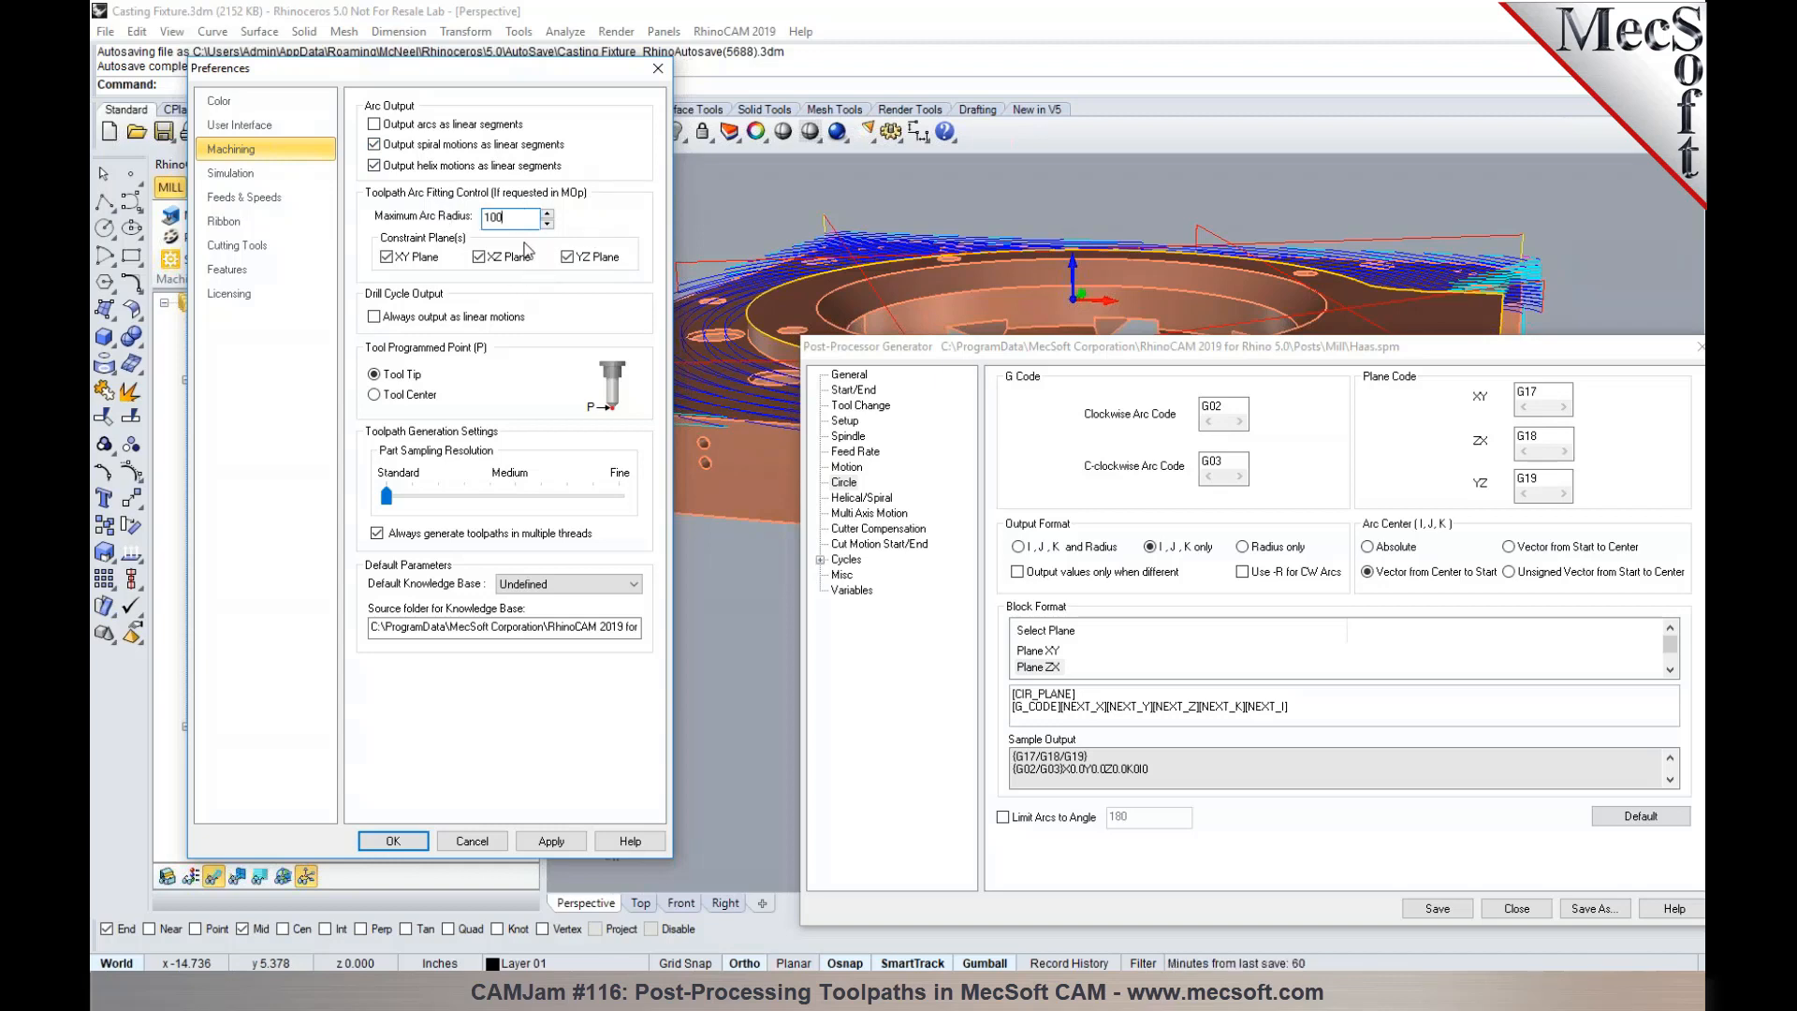
{"action": "left_click", "coordinate": [393, 840]}
{"action": "right_click", "coordinate": [302, 420]}
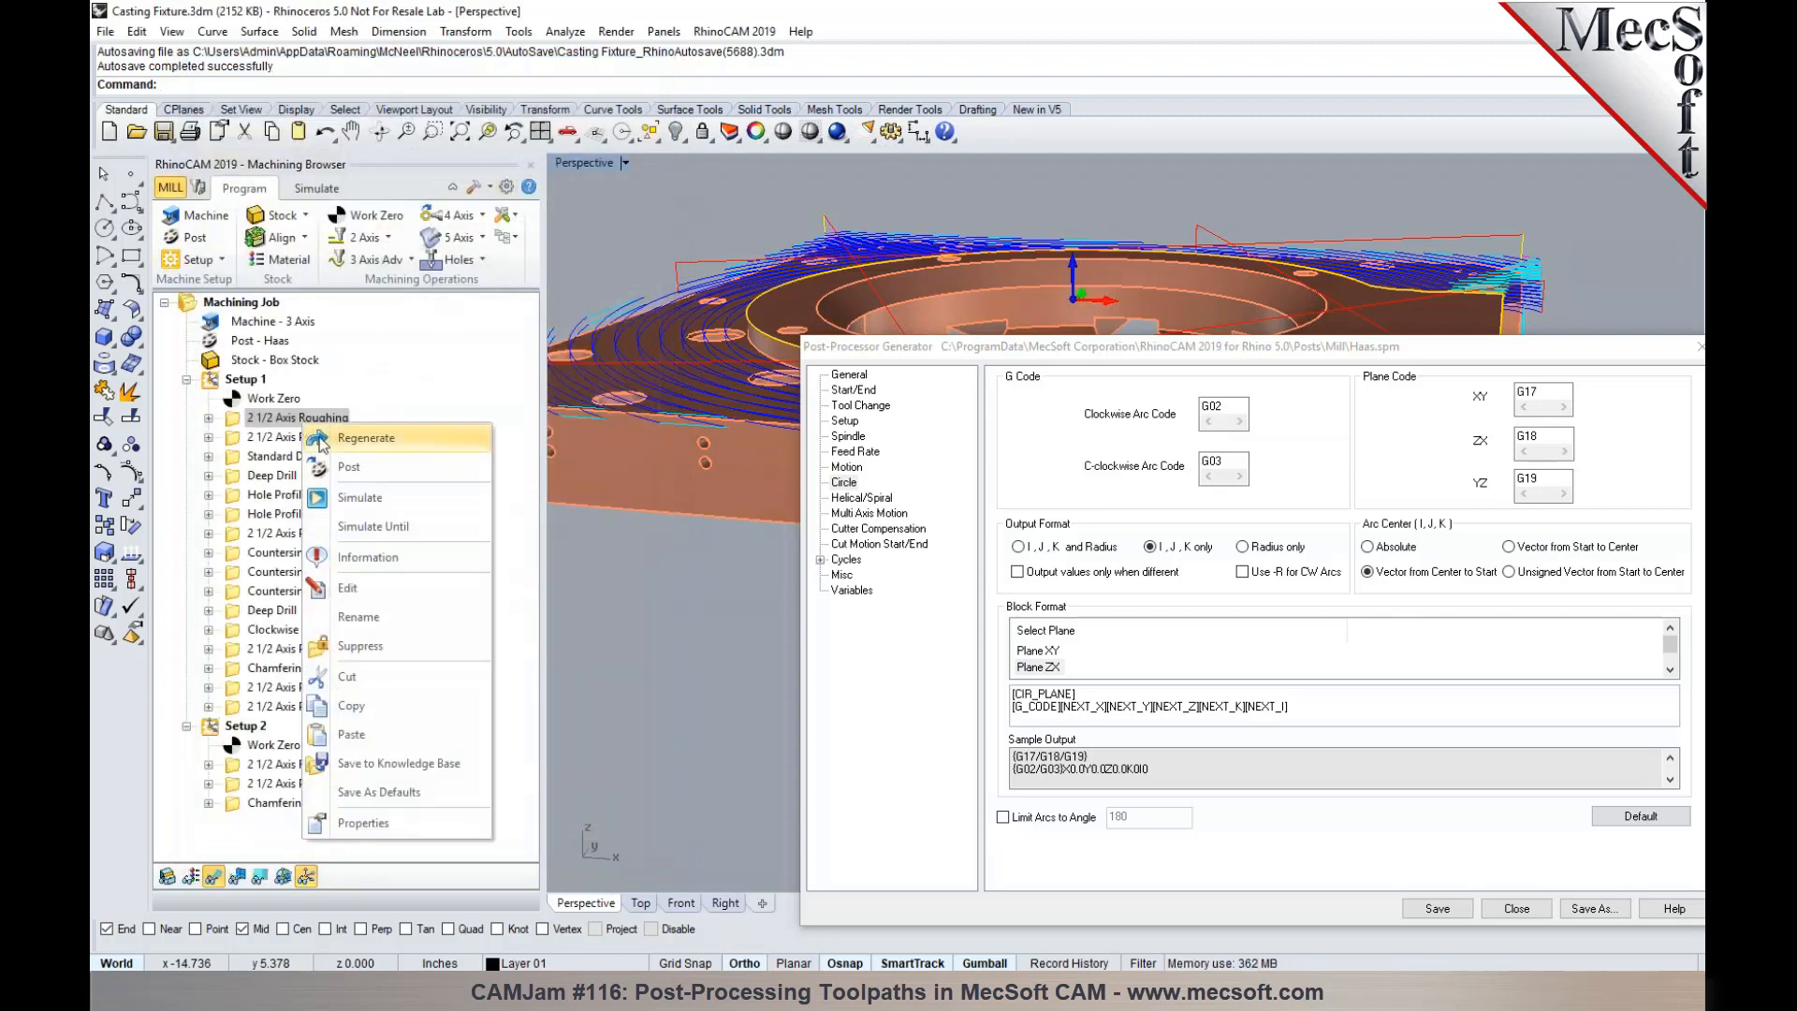
{"action": "left_click", "coordinate": [323, 436]}
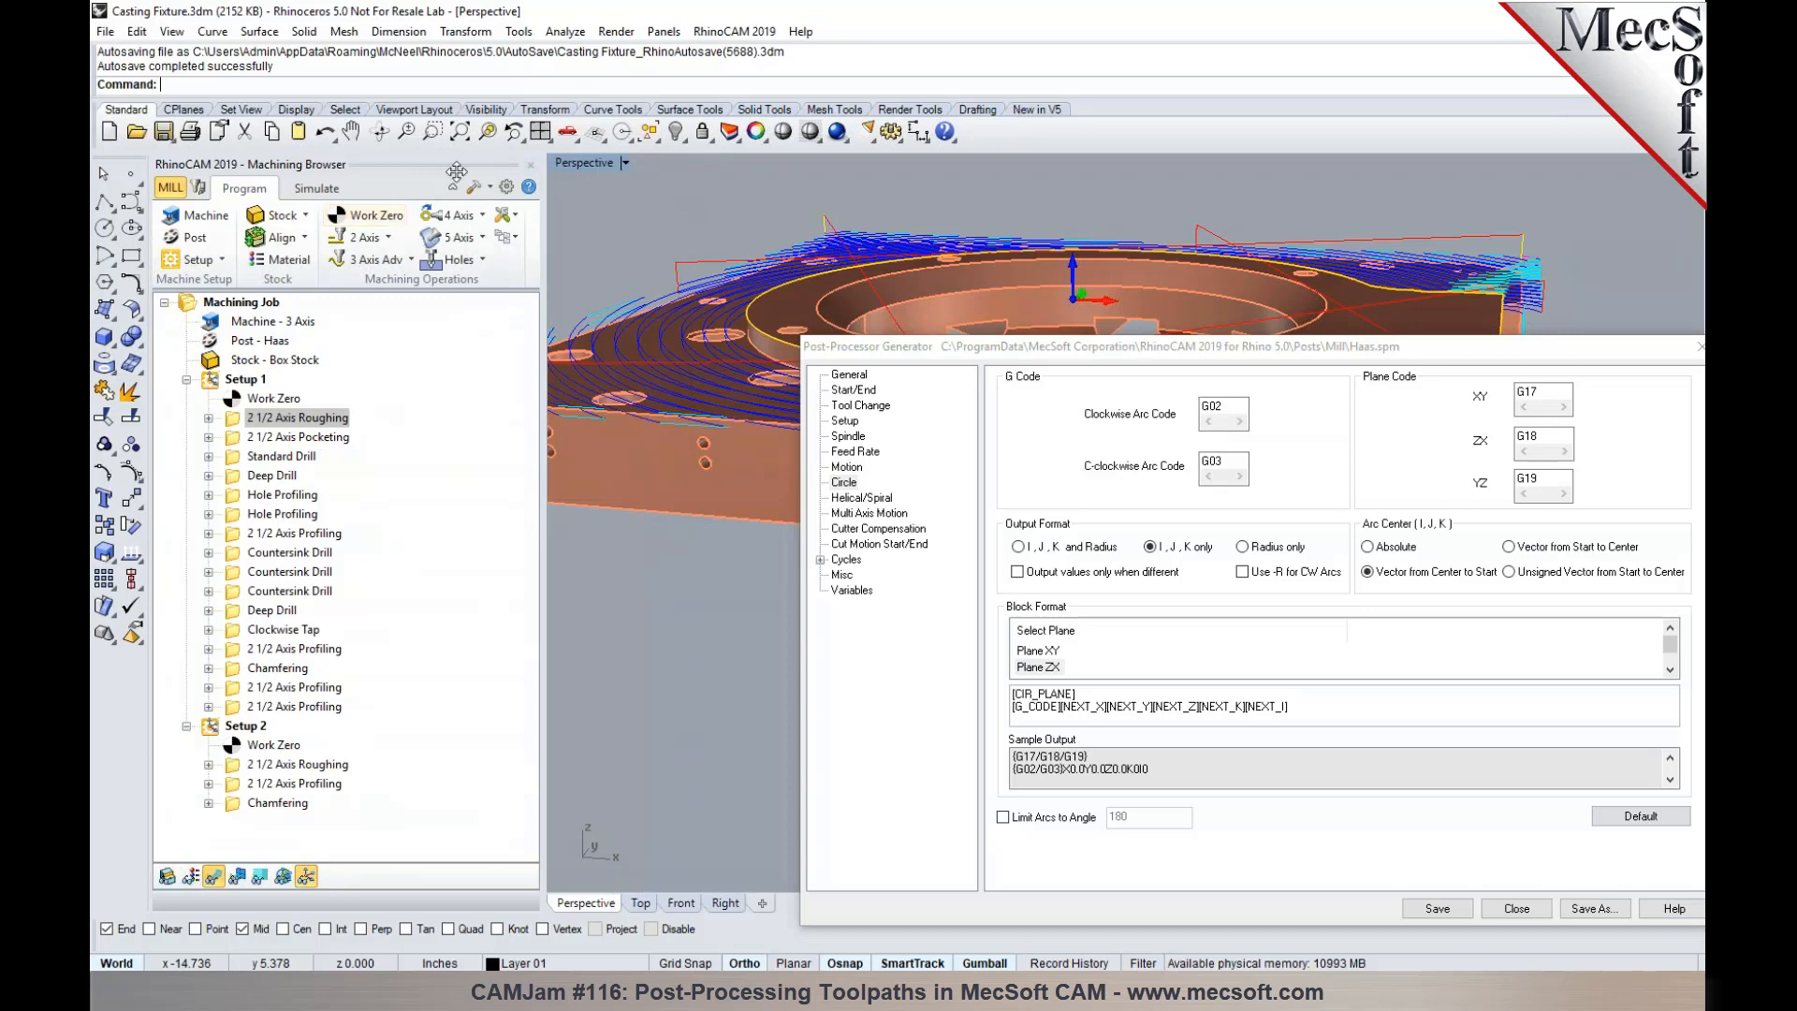
- Compare the Haas post's Helical/Spiral block format with its Circle block format
{"action": "left_click_drag", "start_coordinate": [1044, 352], "coordinate": [924, 242]}
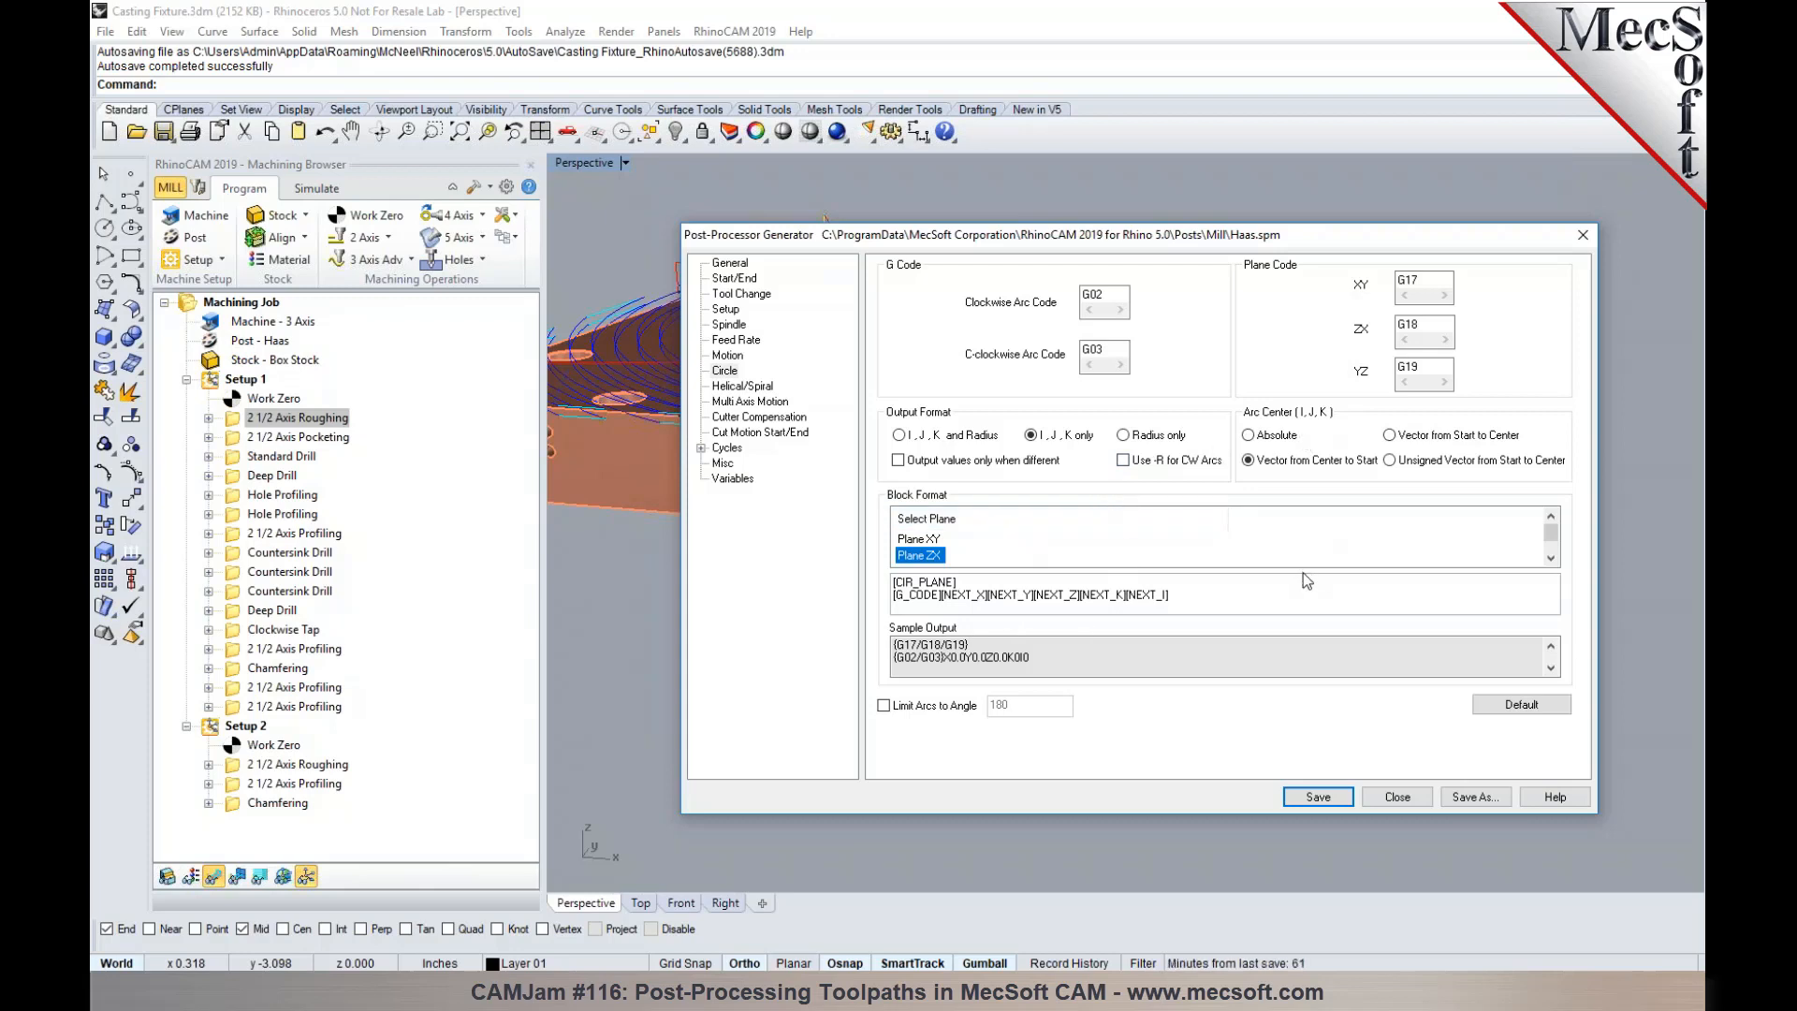
{"action": "left_click", "coordinate": [747, 391]}
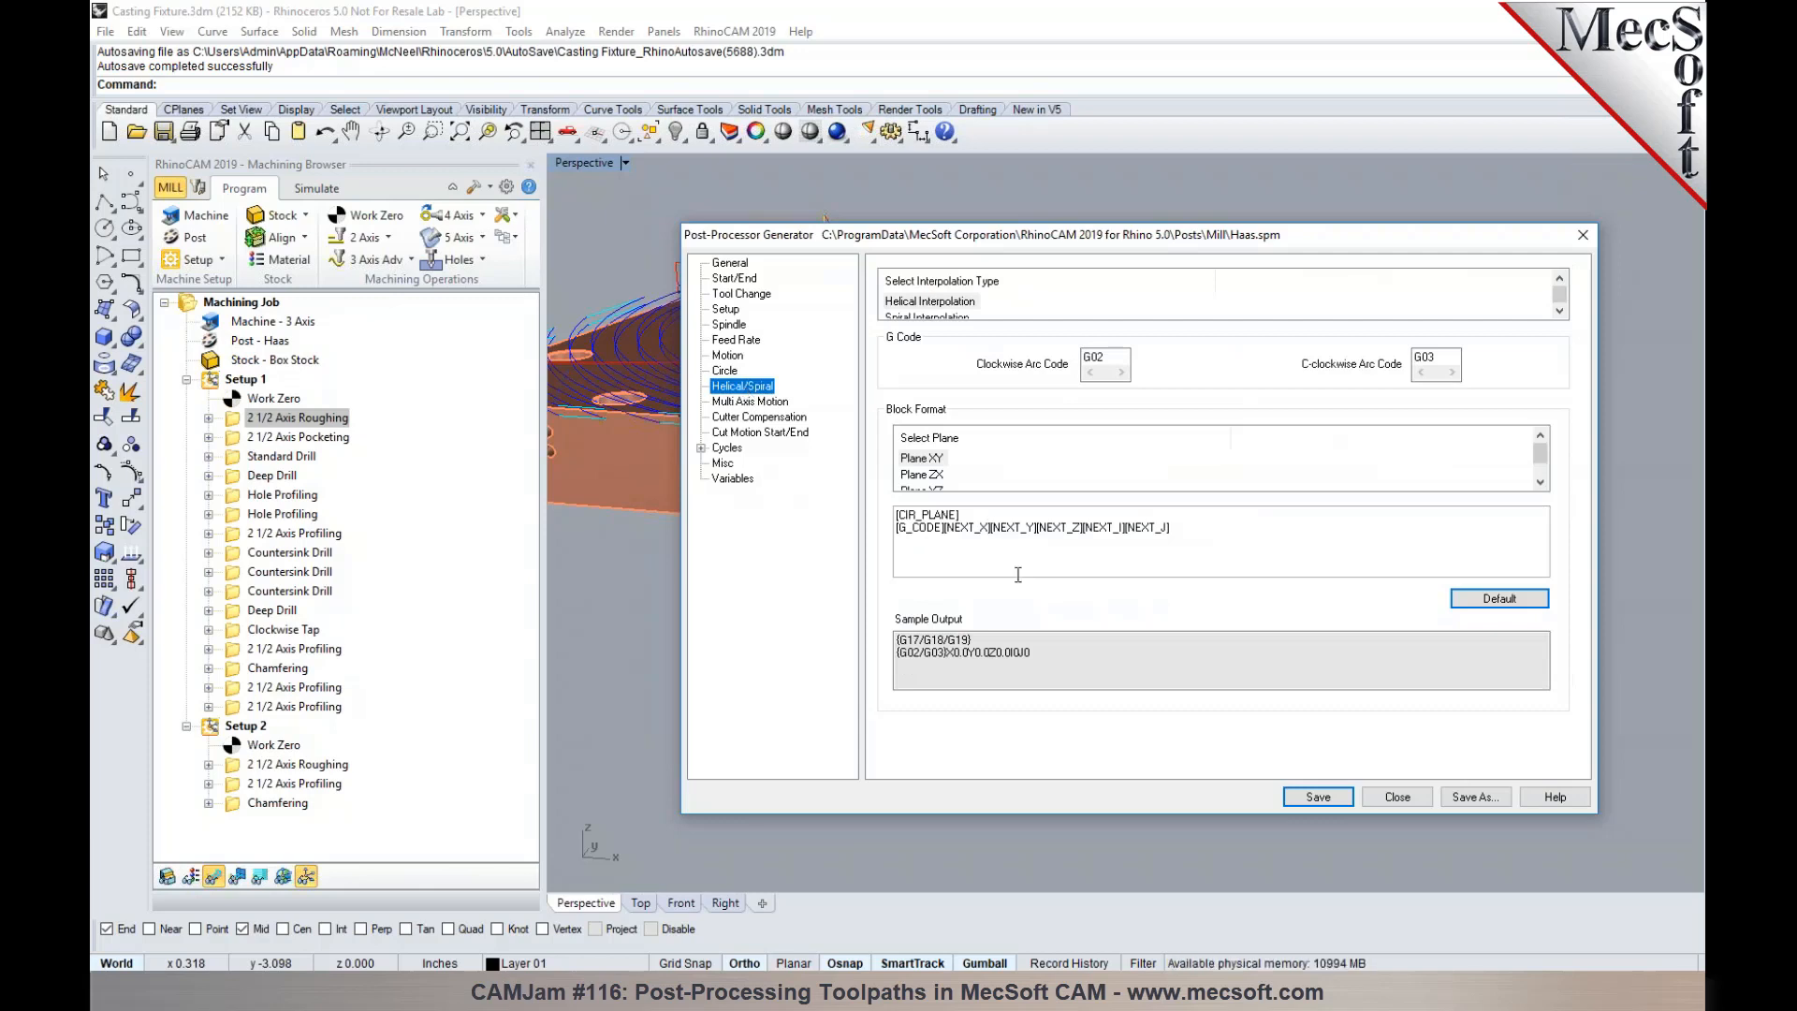
{"action": "left_click", "coordinate": [739, 371]}
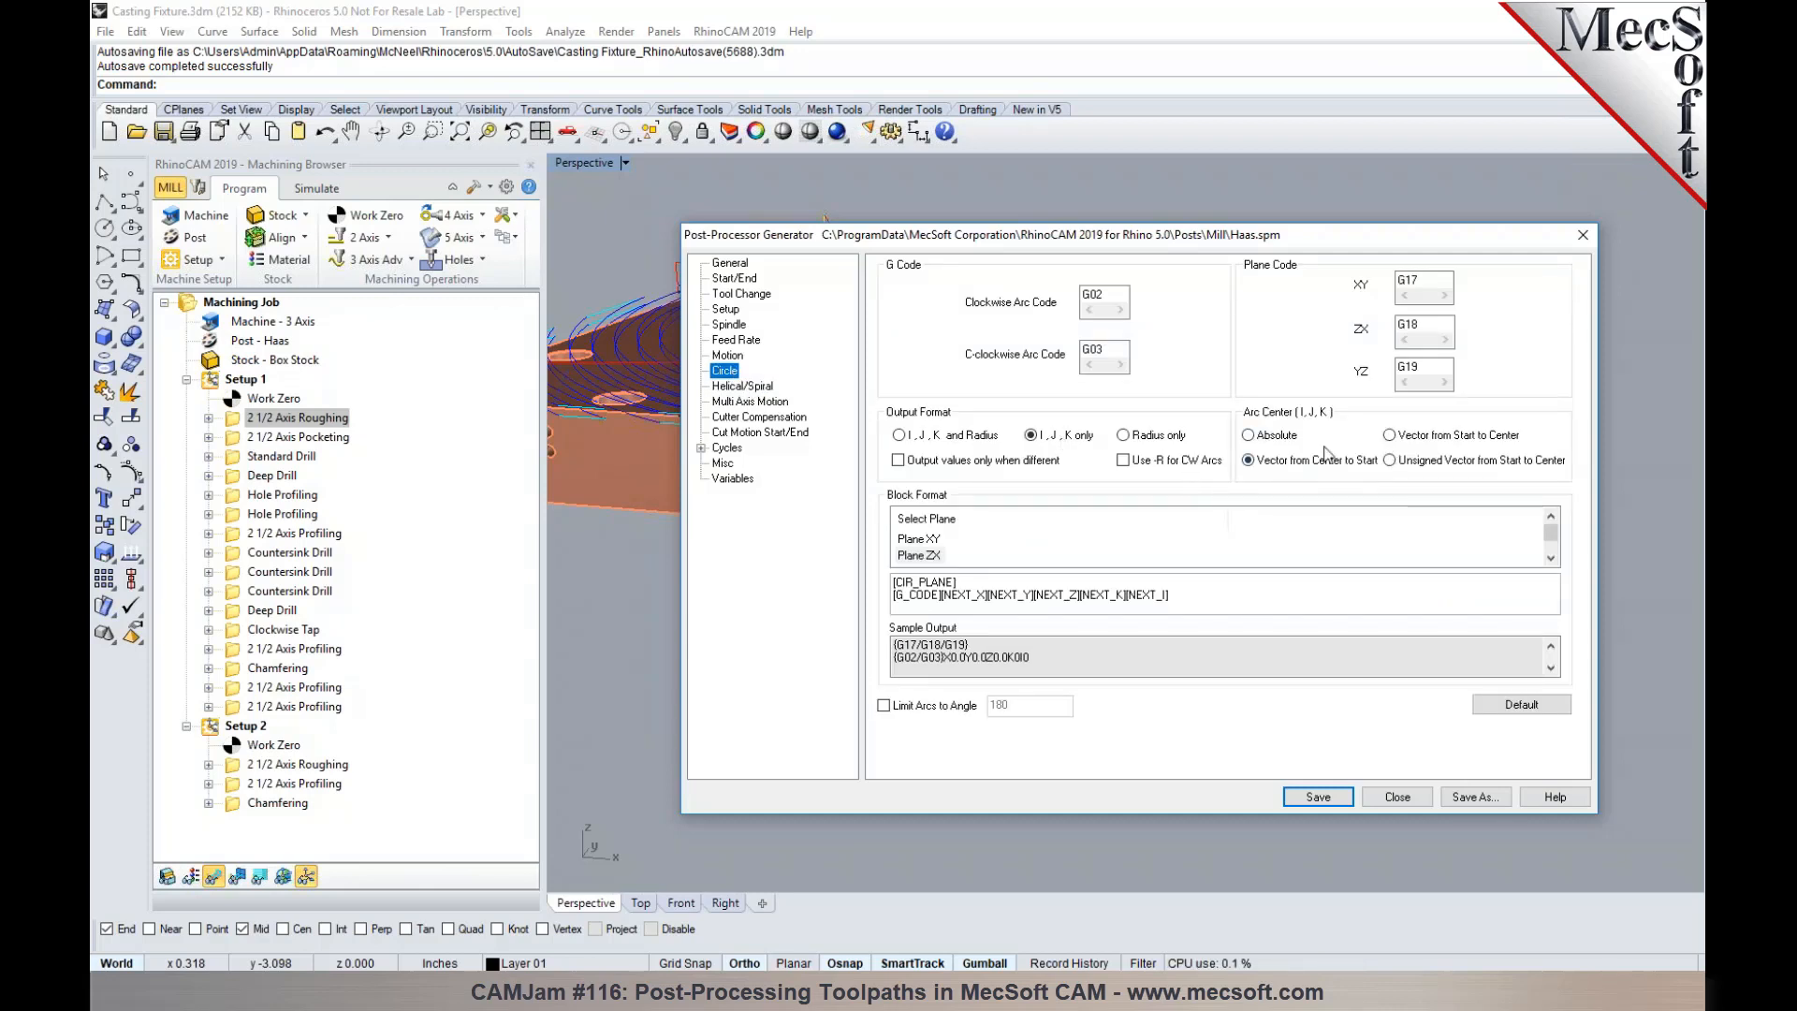
{"action": "left_click", "coordinate": [742, 385]}
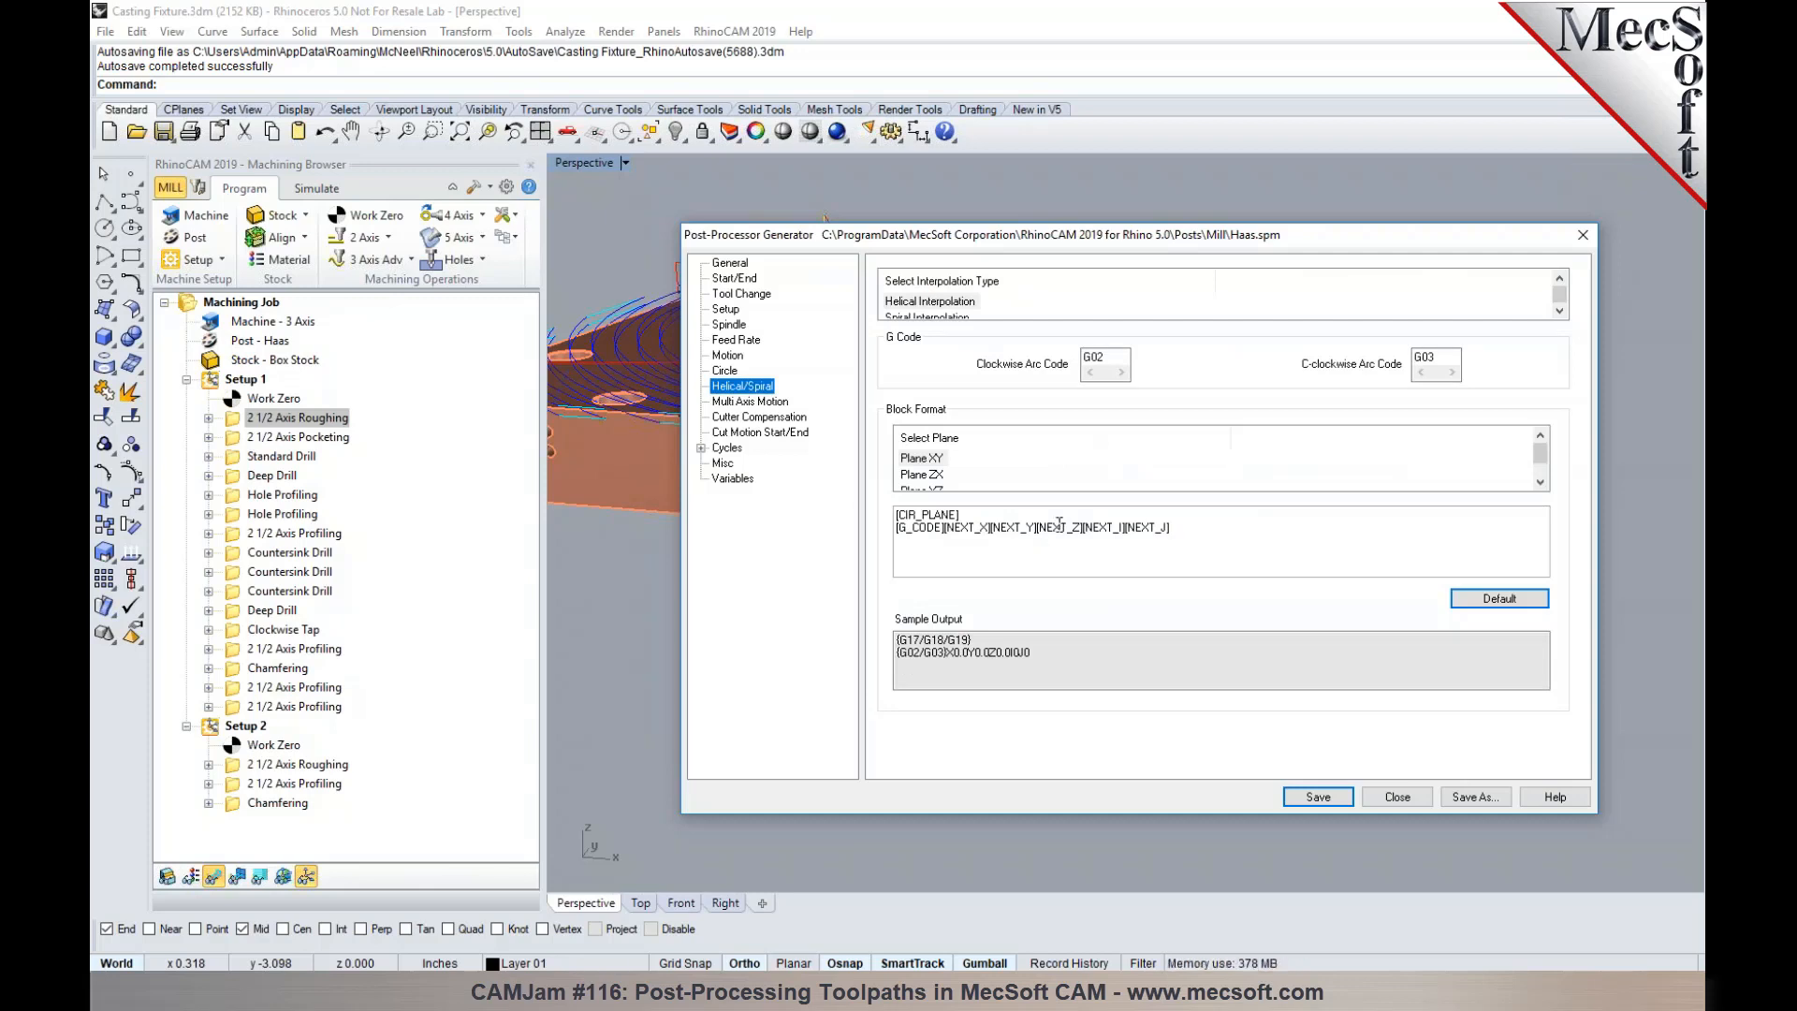
- Turn off the output of helix motions as linear segments in the machining preferences, checking the post's Motion and Helical/Spiral settings
{"action": "left_click", "coordinate": [503, 188]}
{"action": "left_click_drag", "start_coordinate": [735, 86], "coordinate": [283, 77]}
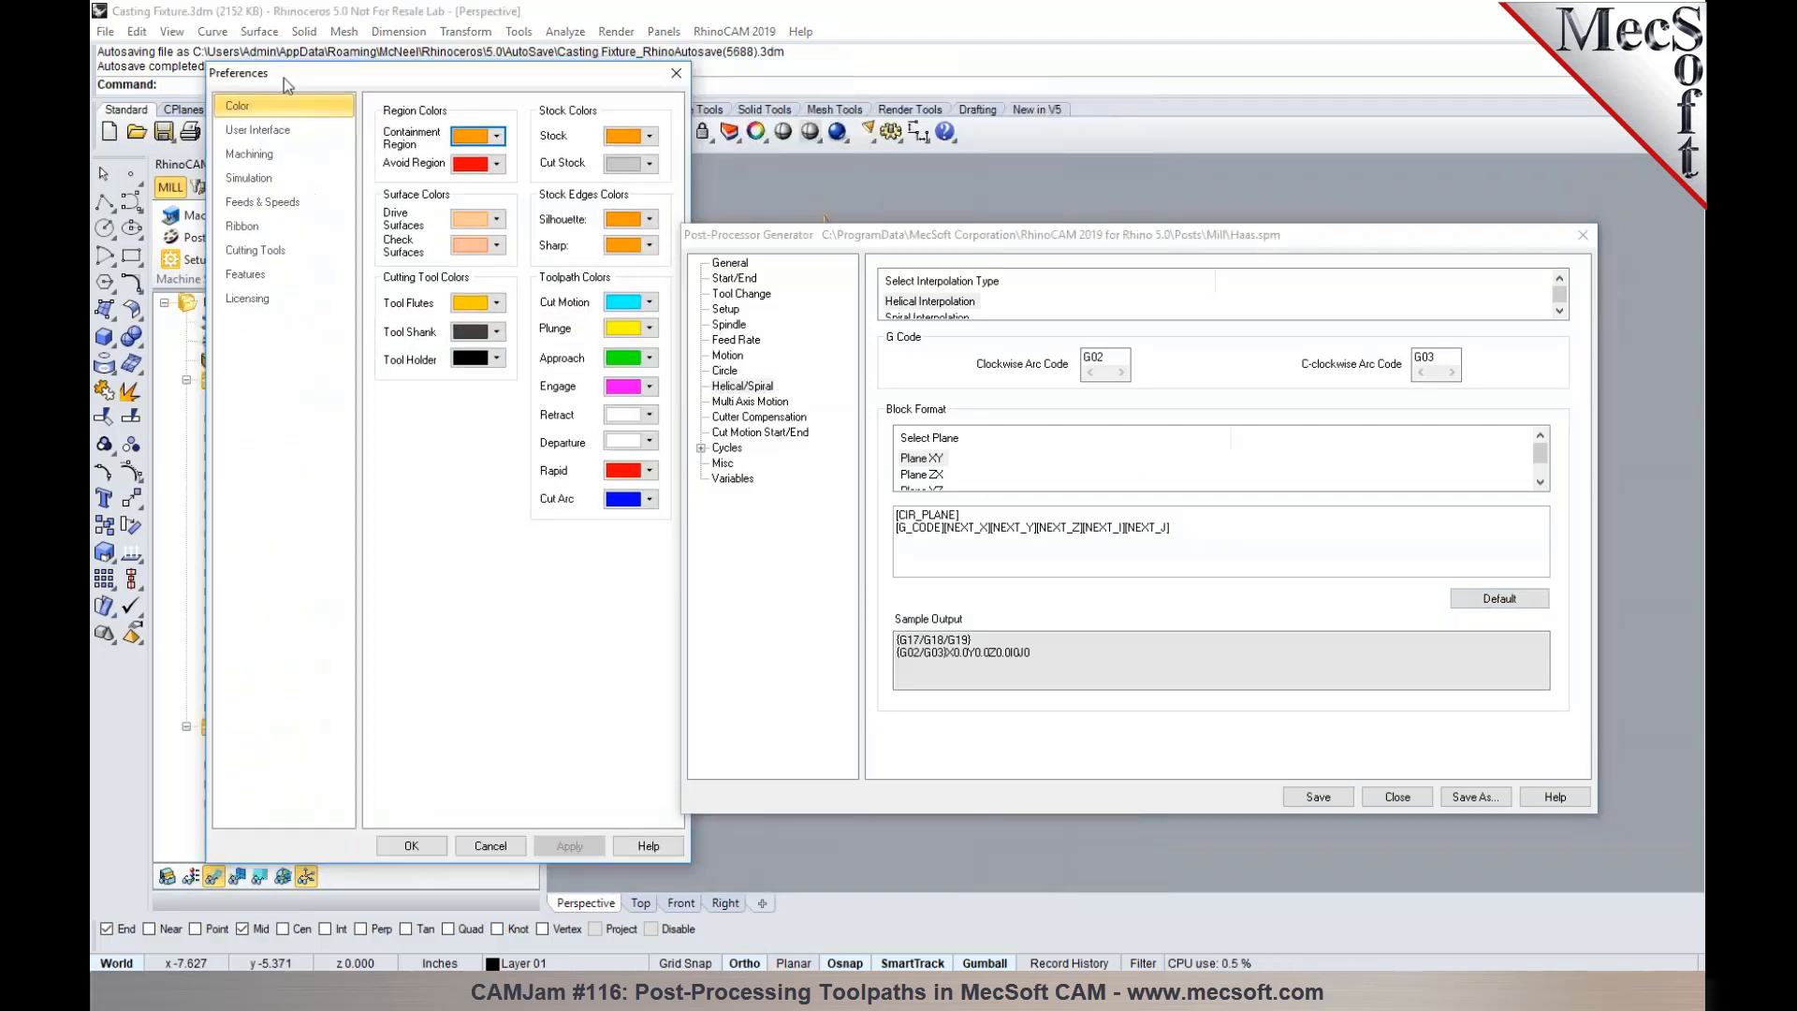
{"action": "left_click", "coordinate": [278, 161]}
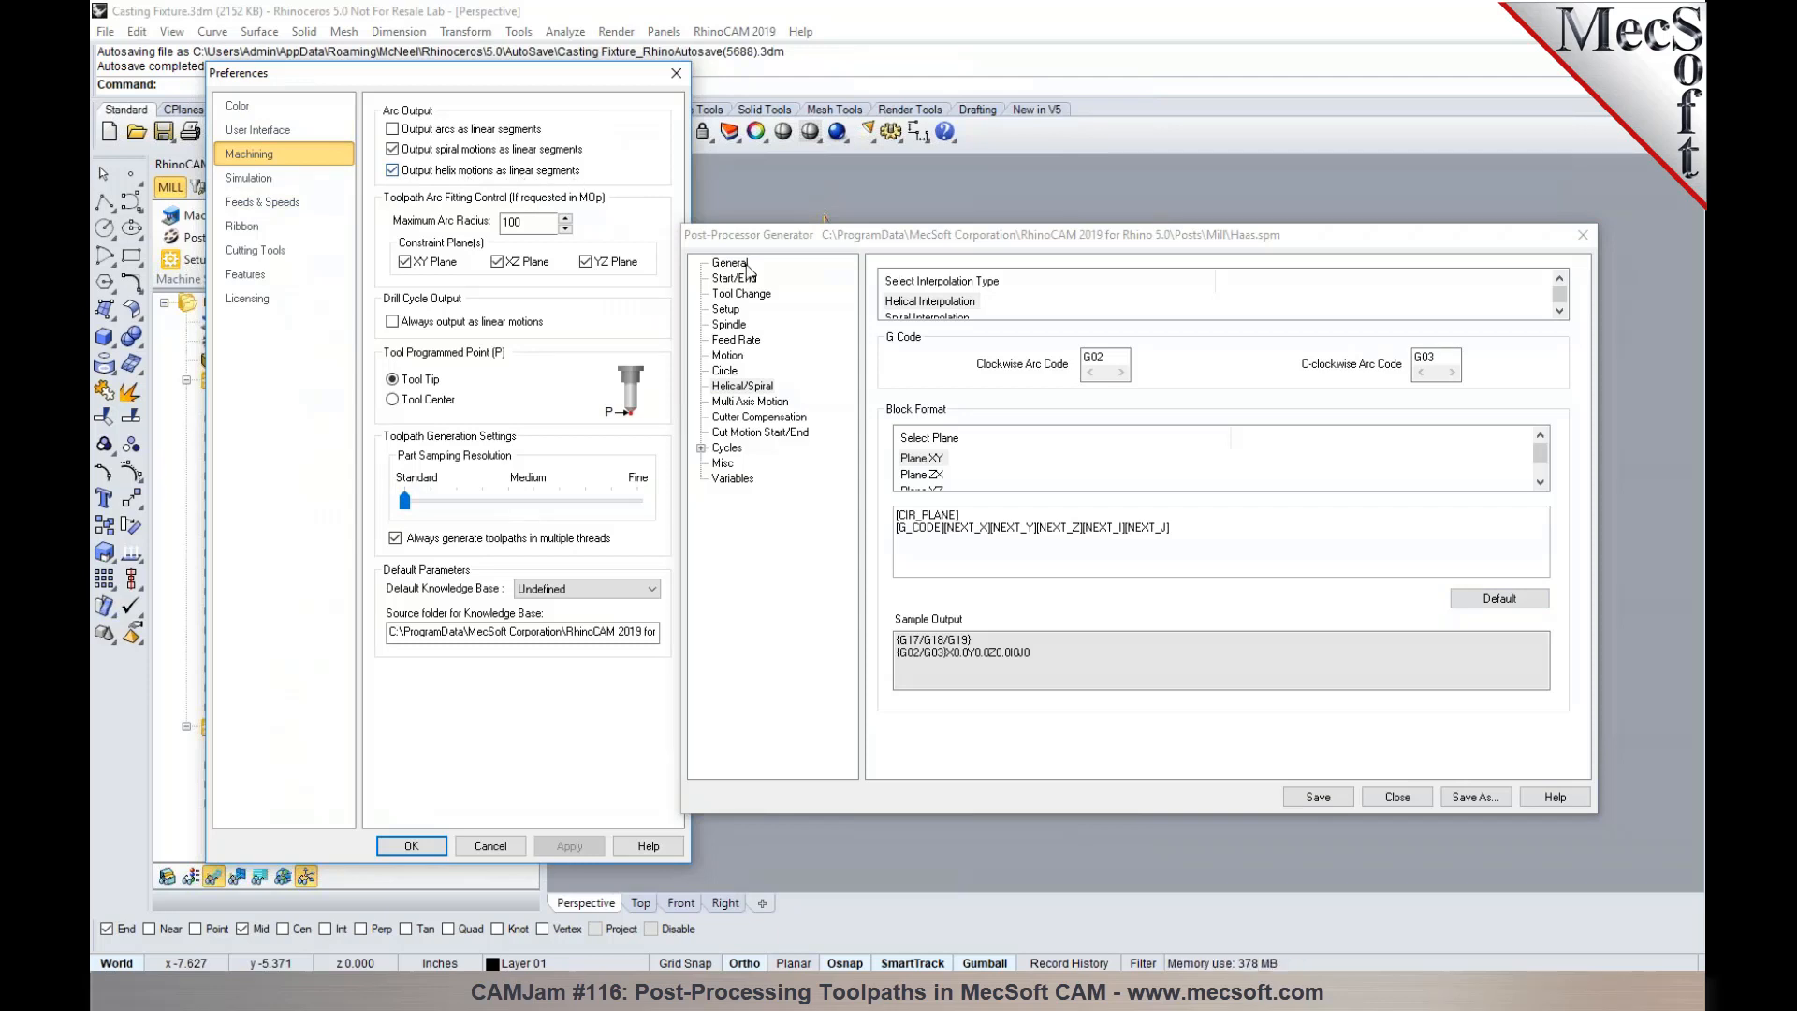
{"action": "left_click", "coordinate": [729, 355]}
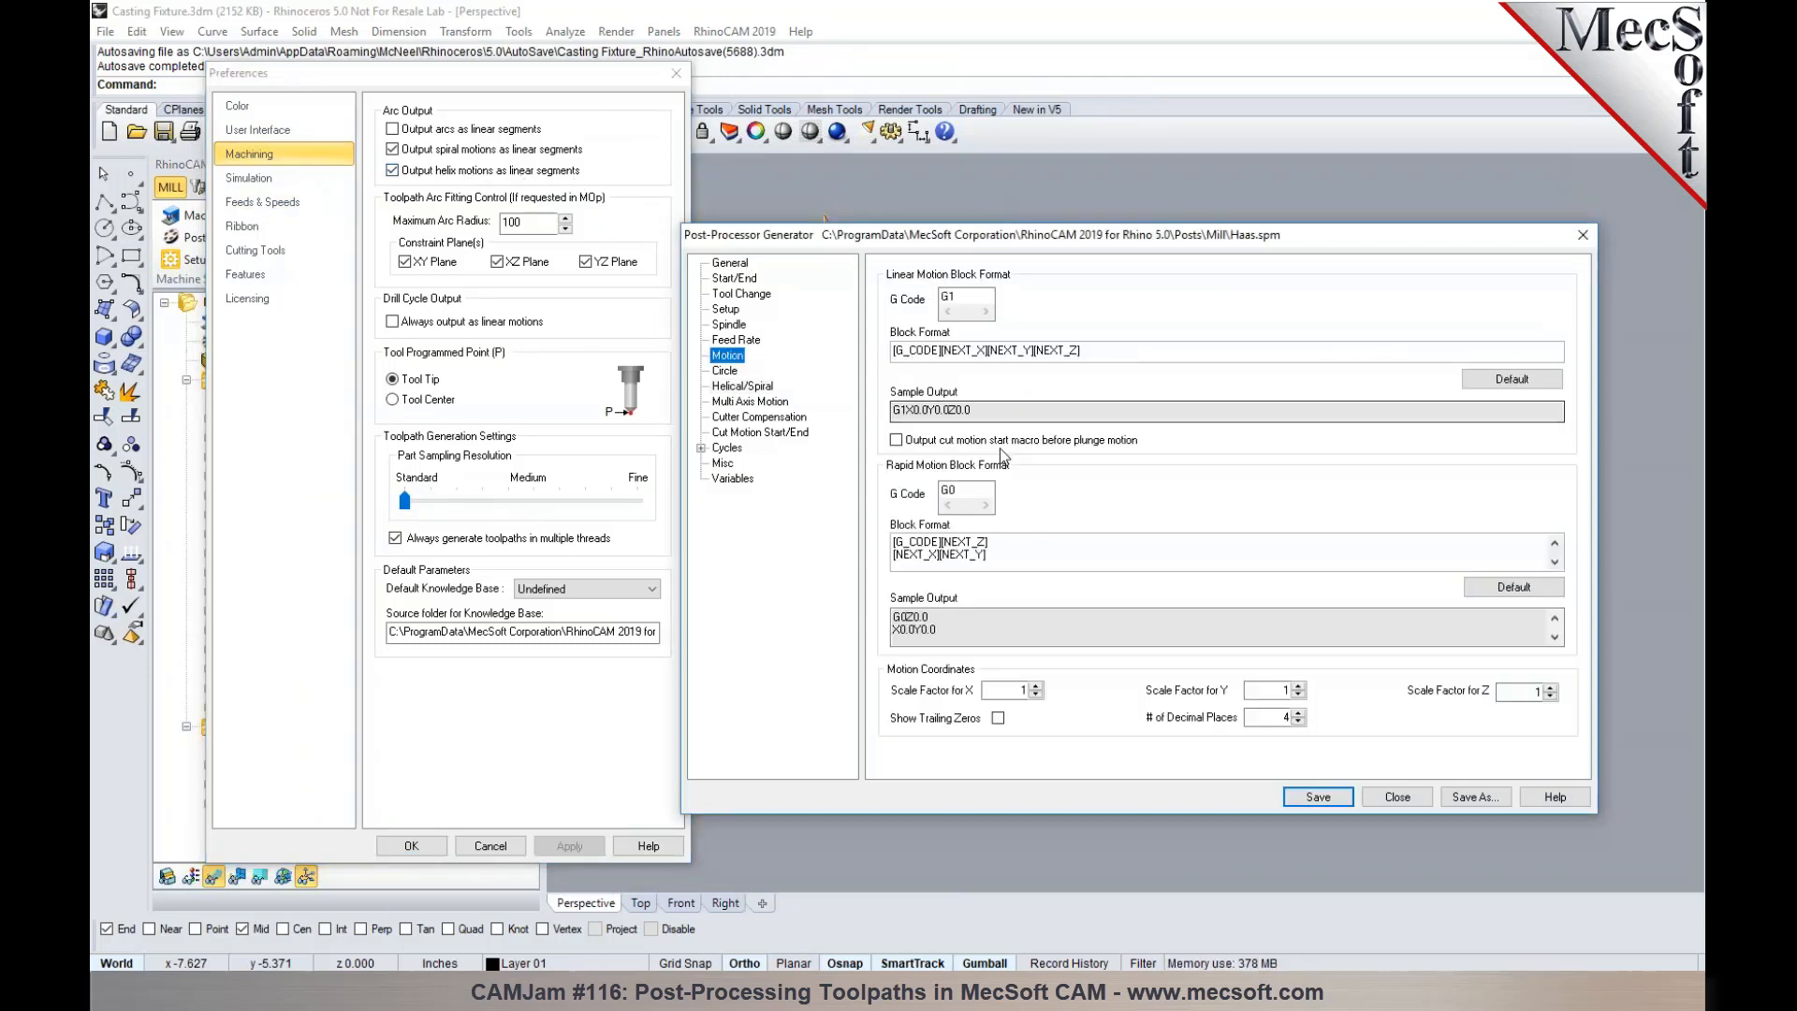
{"action": "left_click", "coordinate": [766, 387]}
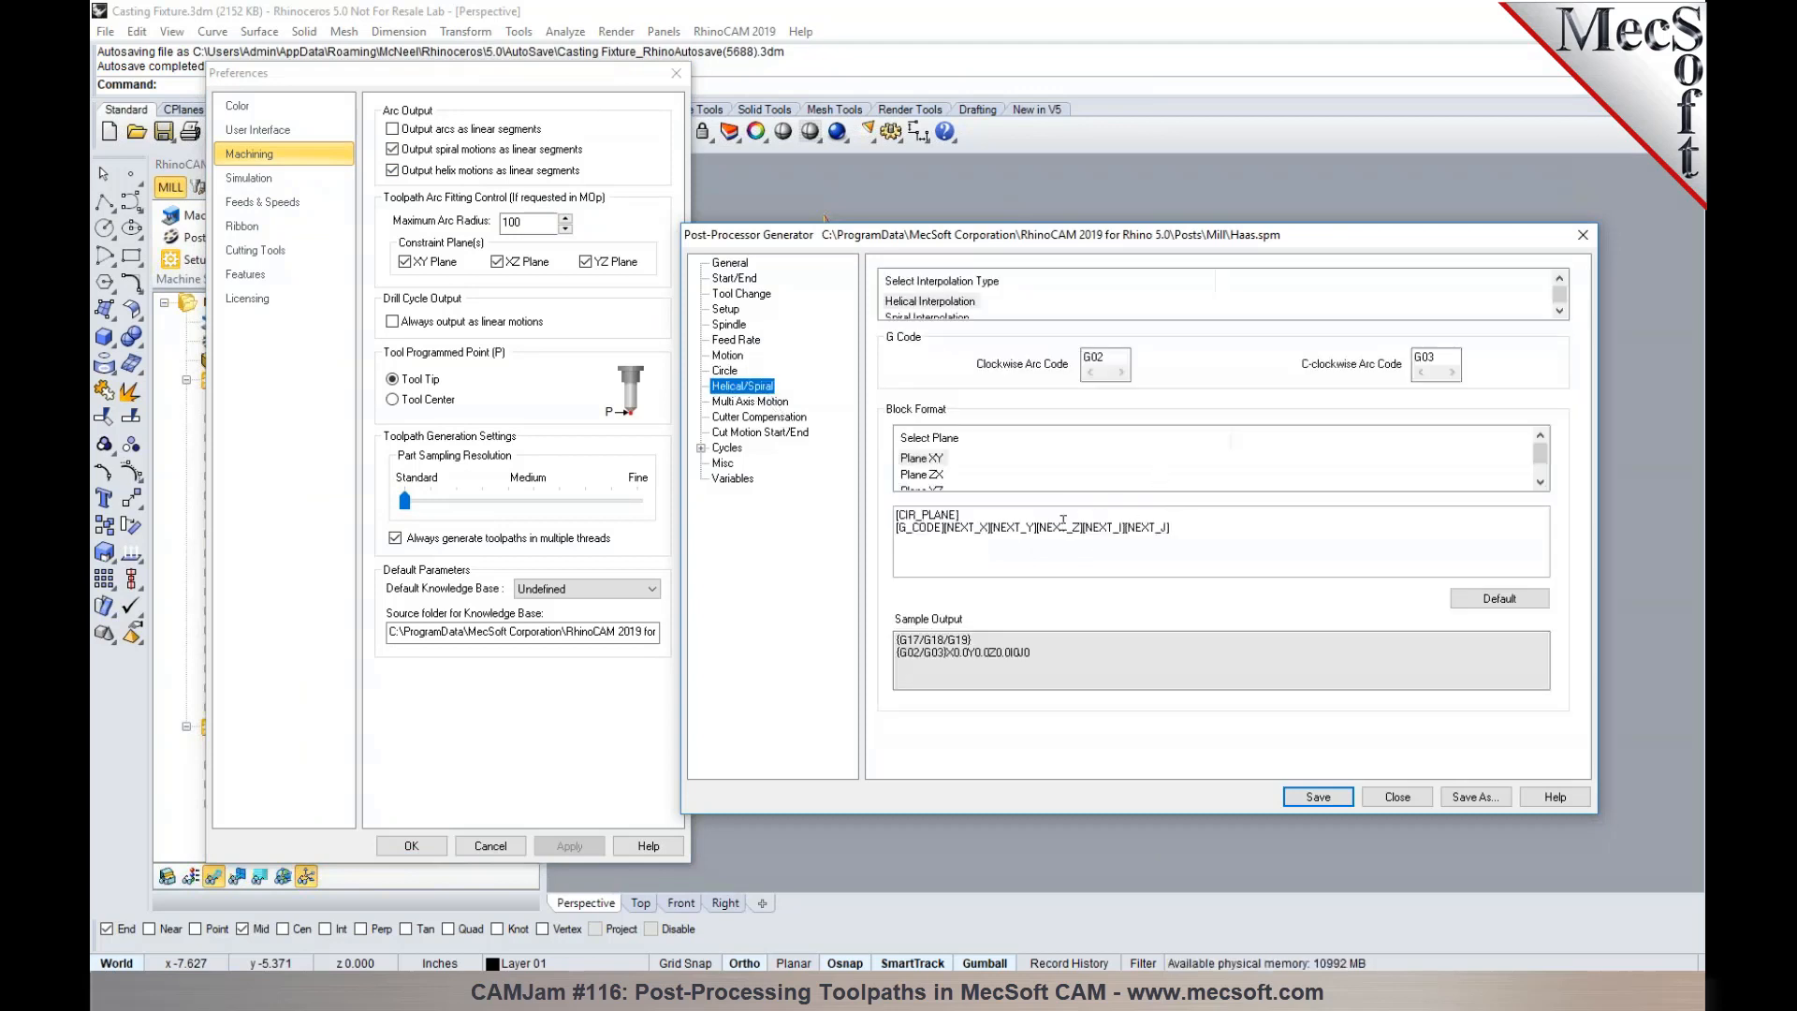
{"action": "left_click", "coordinate": [392, 171]}
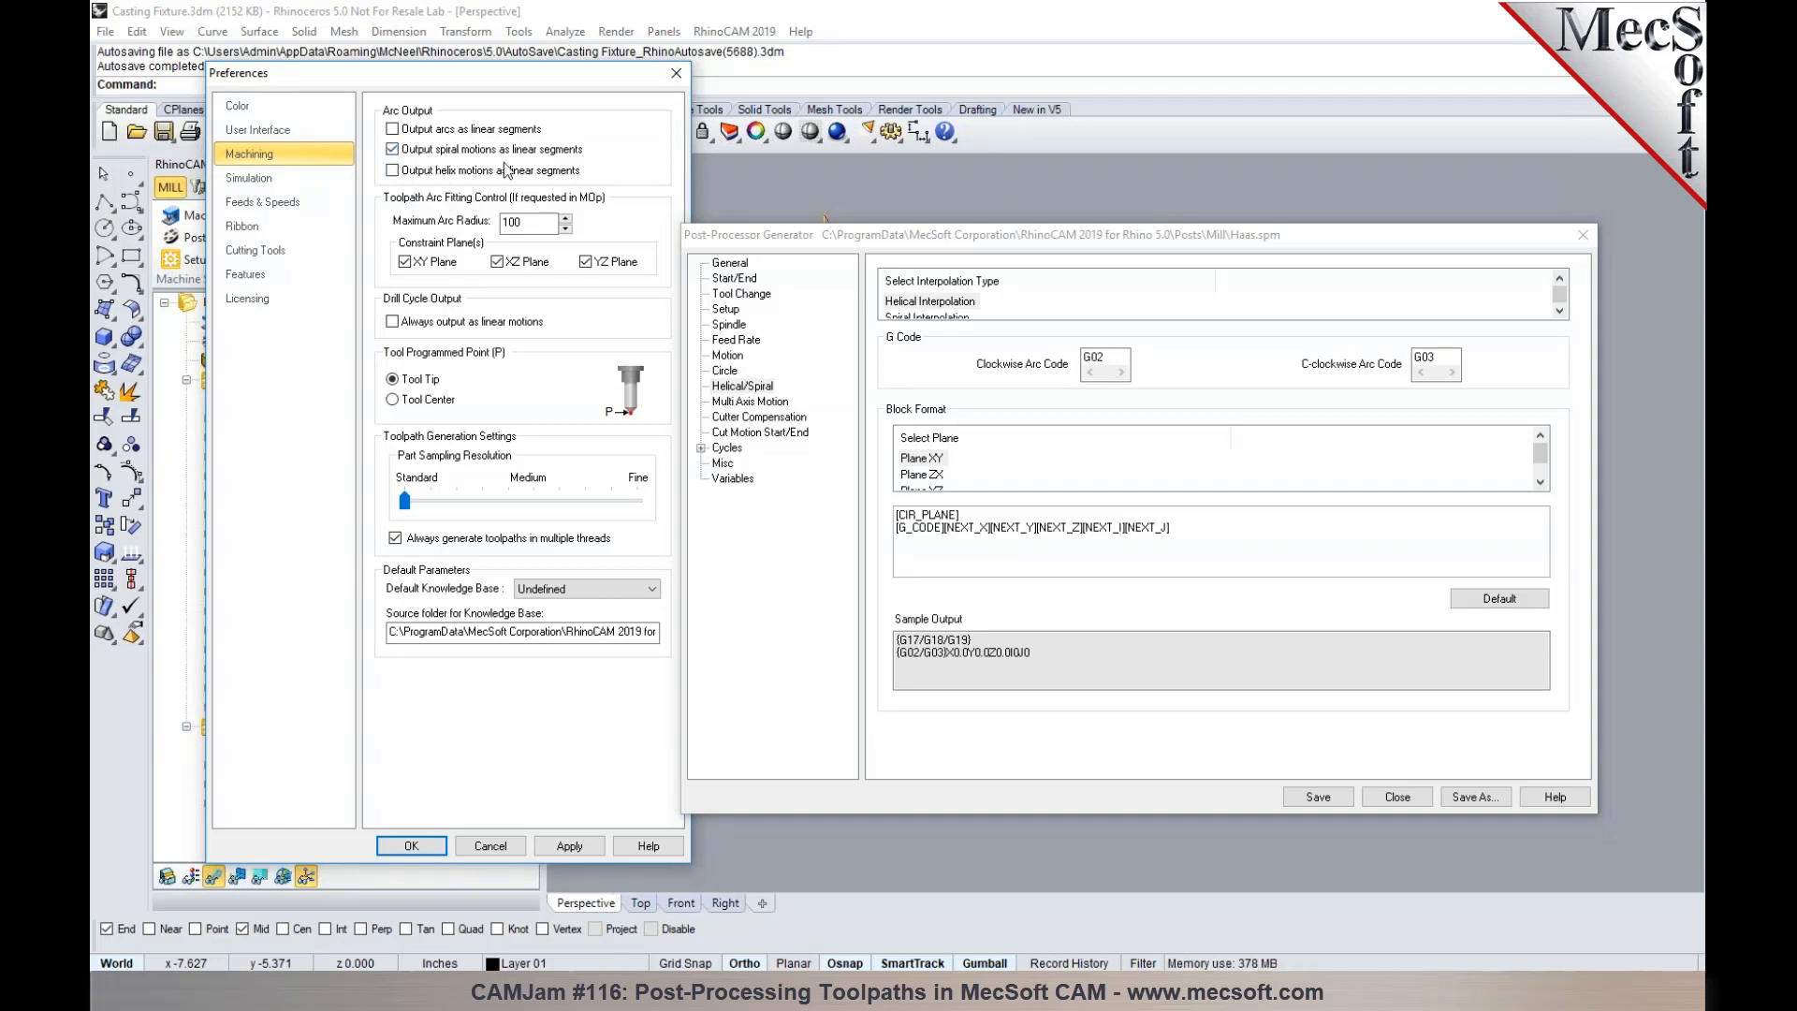
- Examine the post's Motion settings and the codes defined for spiral and helical interpolation
{"action": "left_click", "coordinate": [727, 356]}
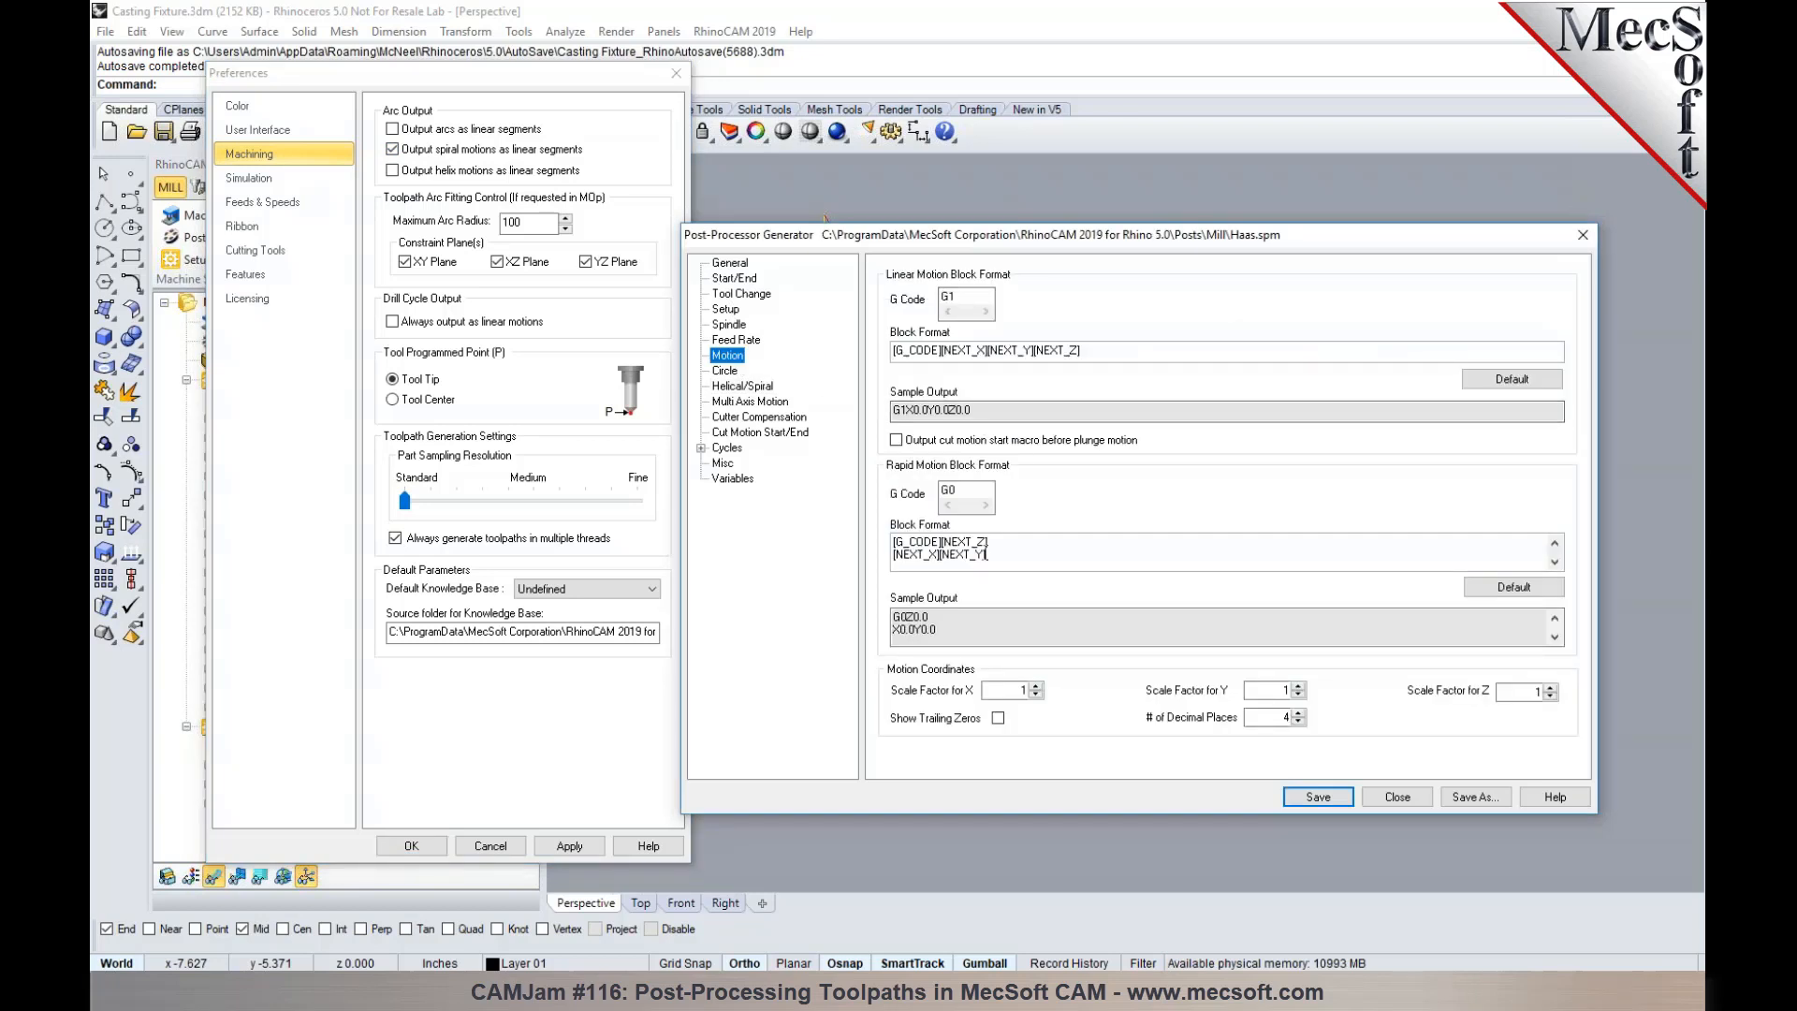
{"action": "left_click", "coordinate": [739, 387]}
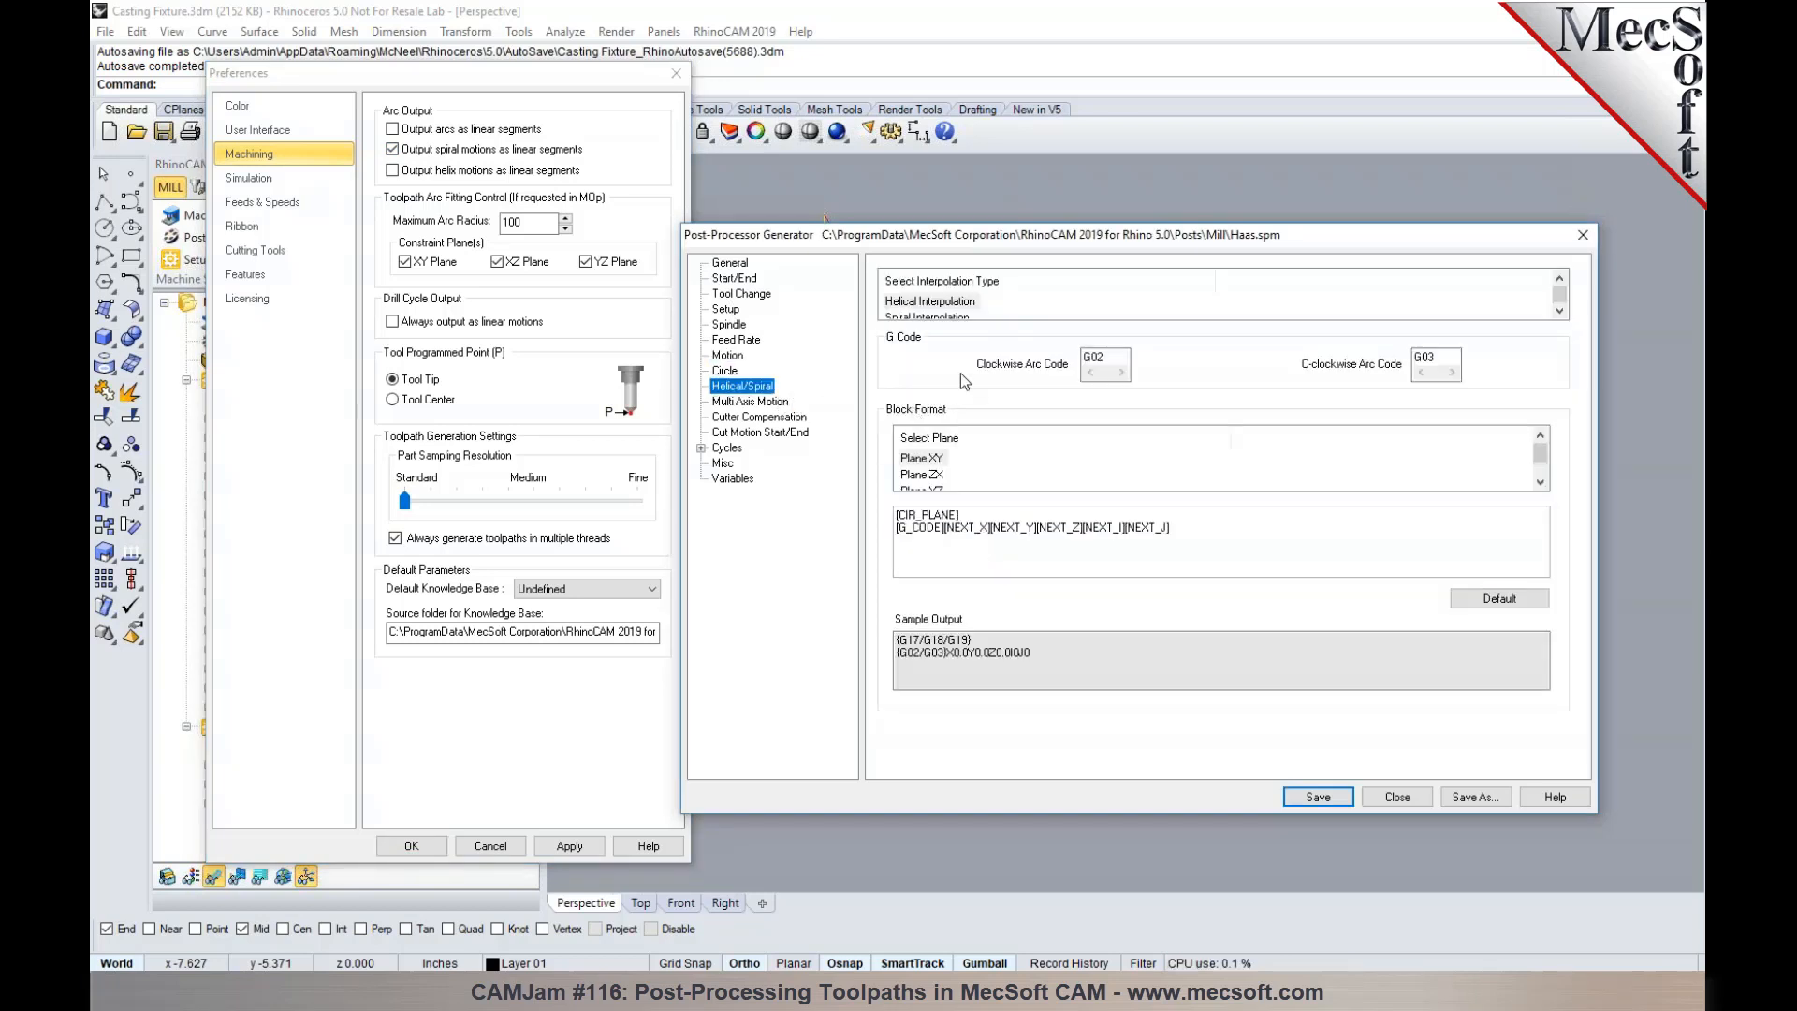
{"action": "left_click", "coordinate": [957, 319]}
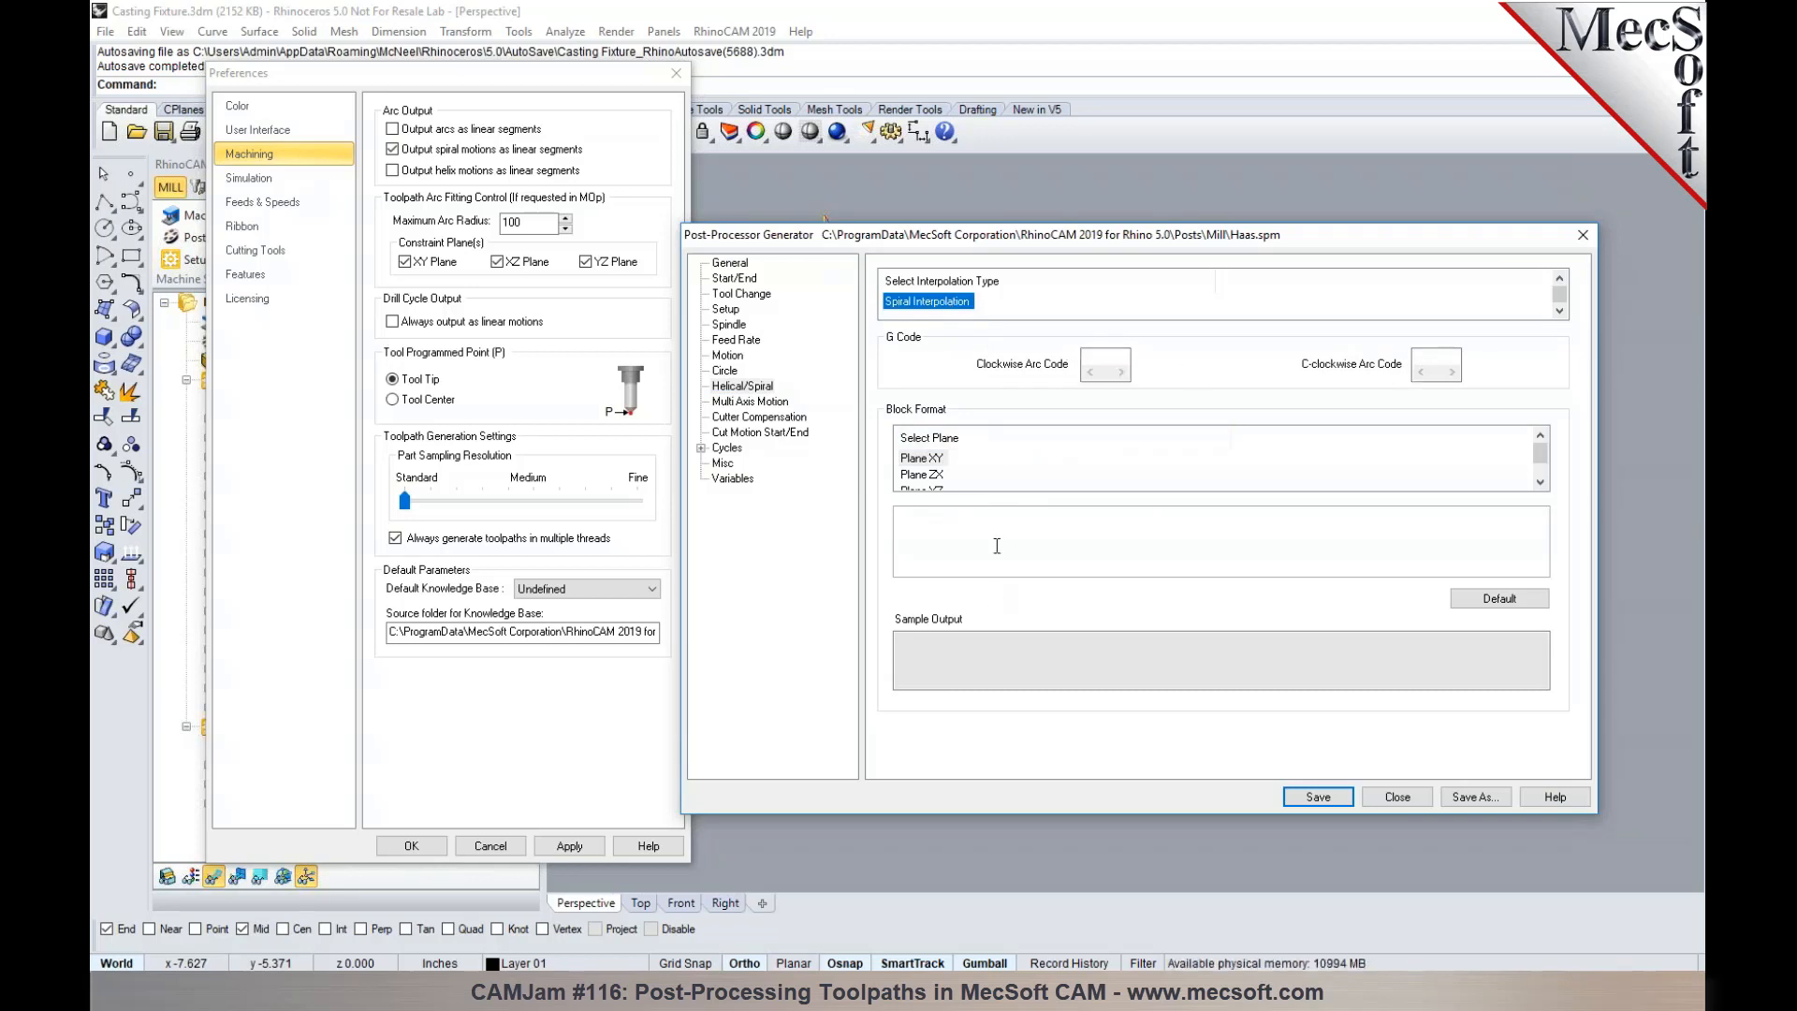
{"action": "left_click", "coordinate": [956, 301]}
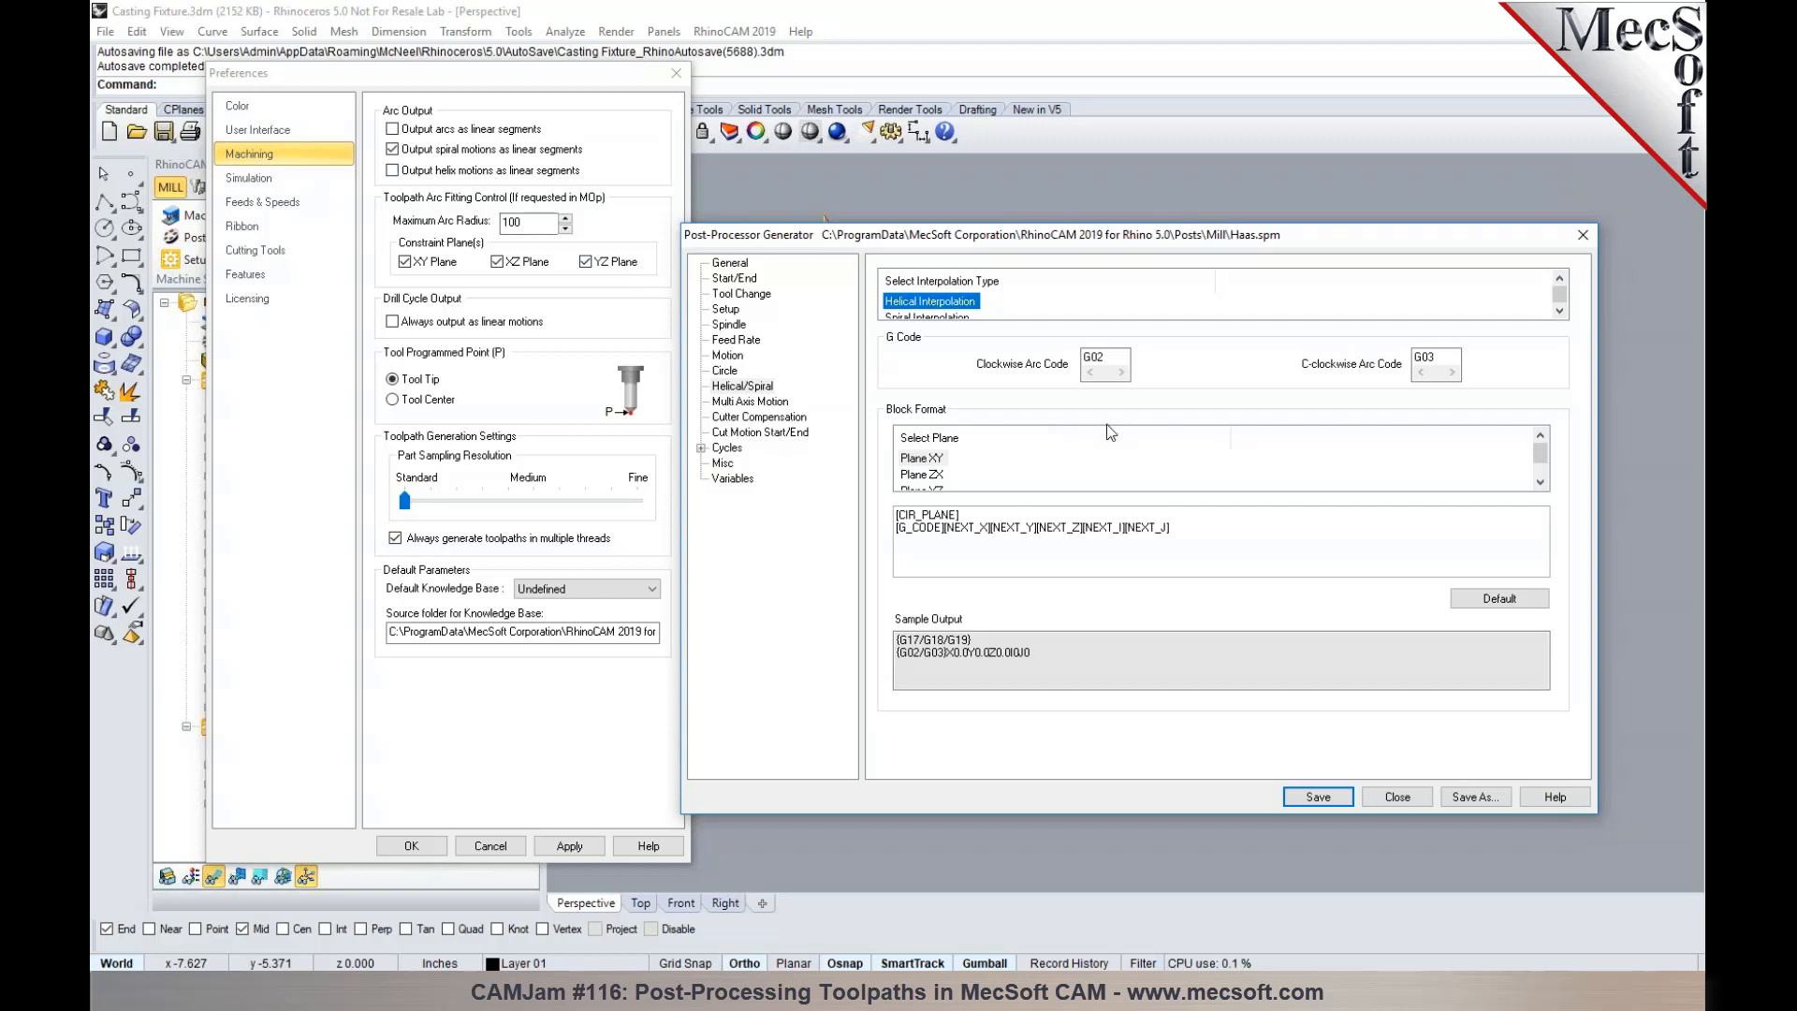
- Examine the post's Multi Axis Motion, Cutter Compensation and Cut Motion Start/End definitions
{"action": "left_click", "coordinate": [789, 405]}
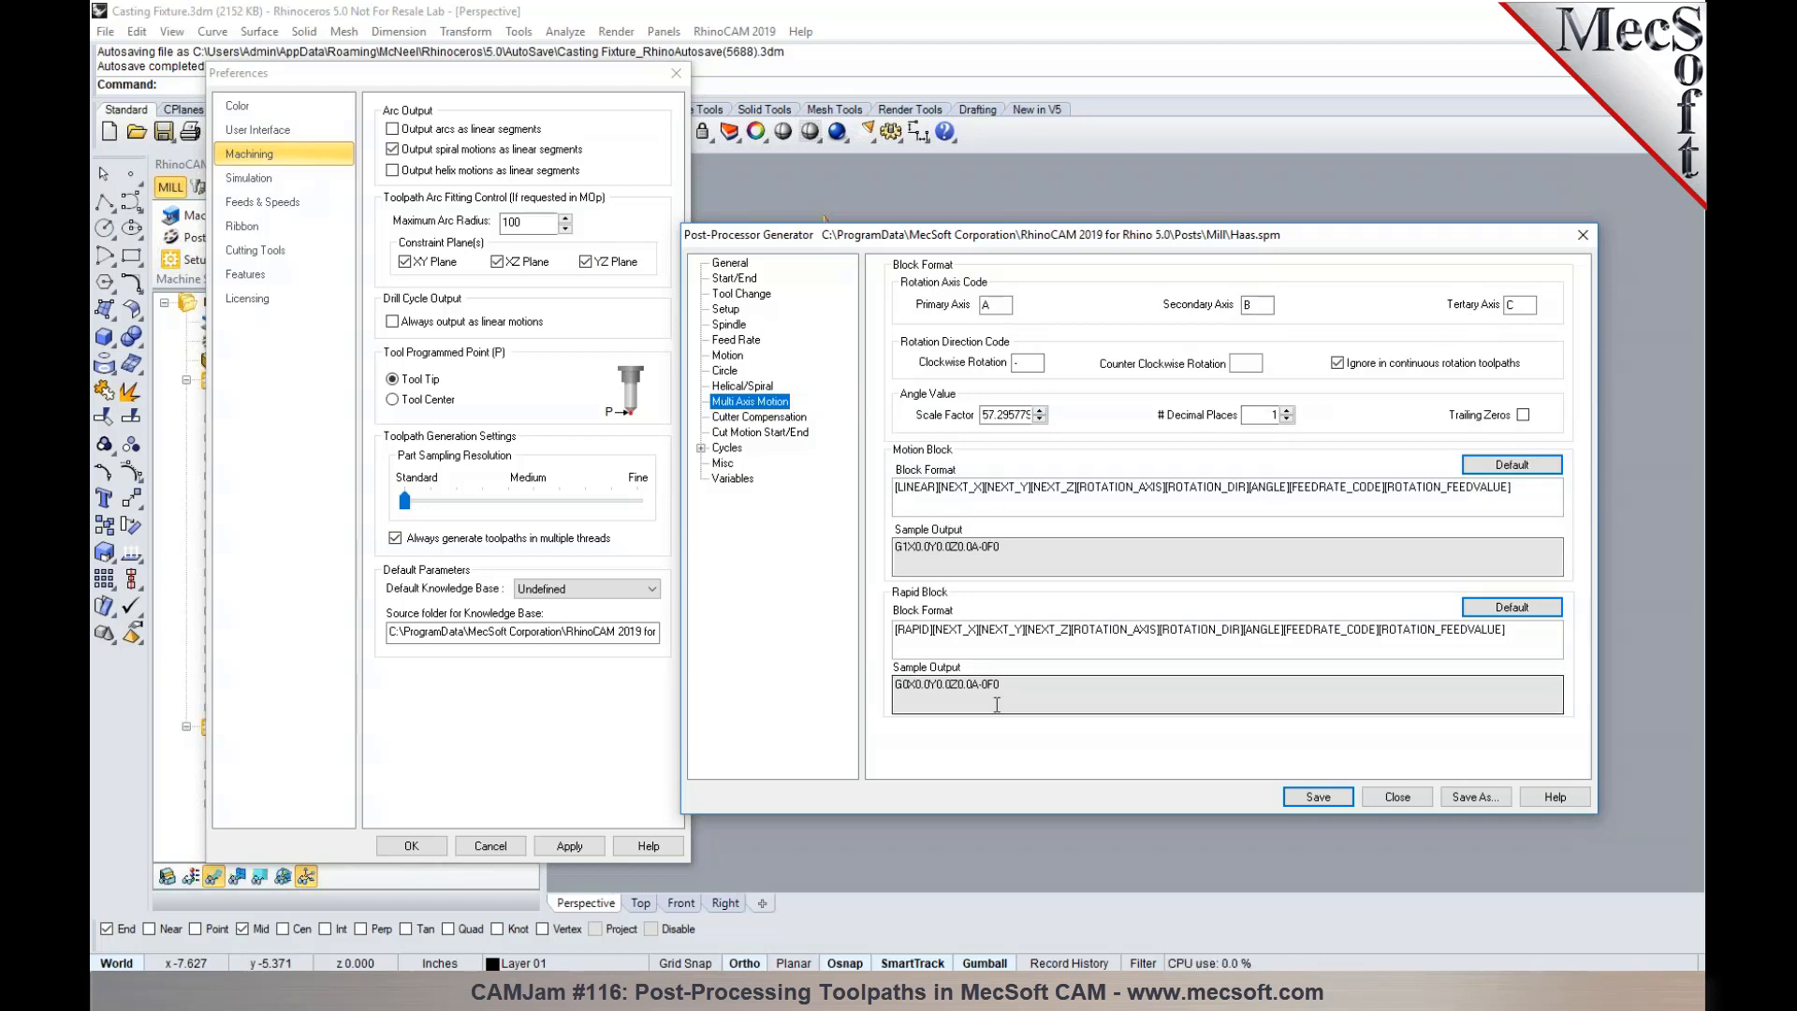
{"action": "left_click", "coordinate": [794, 418]}
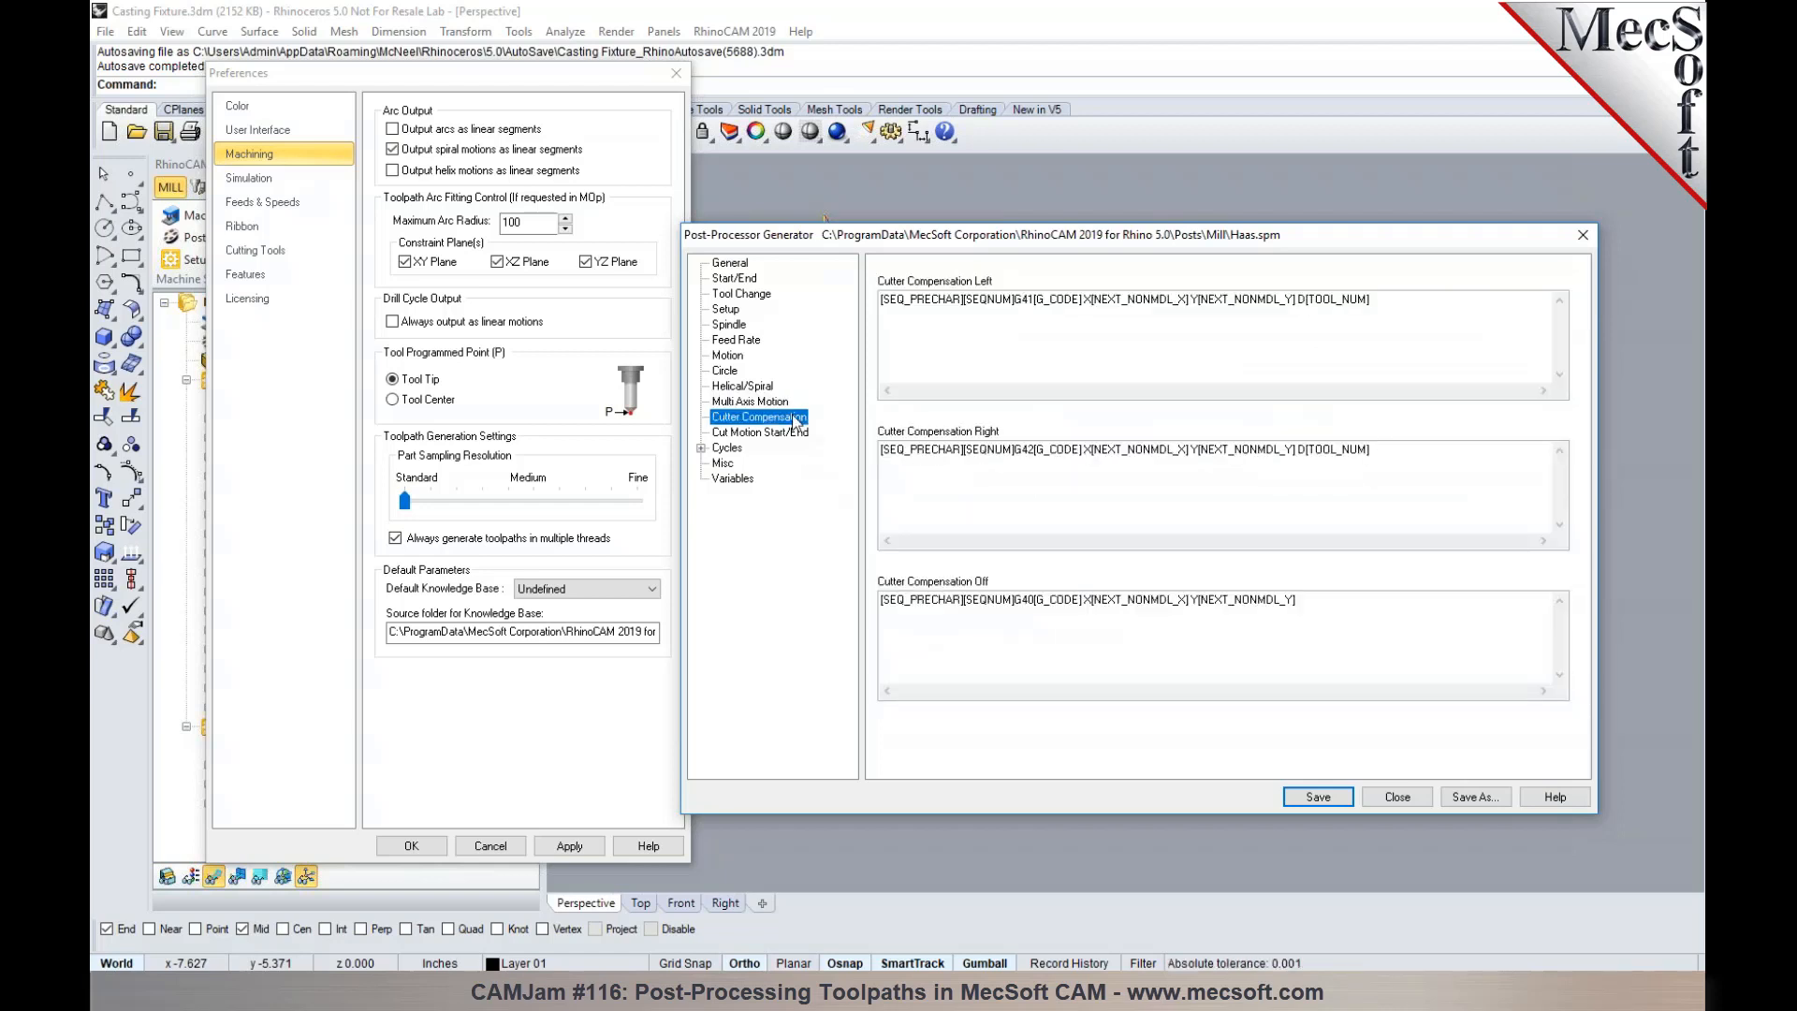
{"action": "left_click", "coordinate": [1047, 309]}
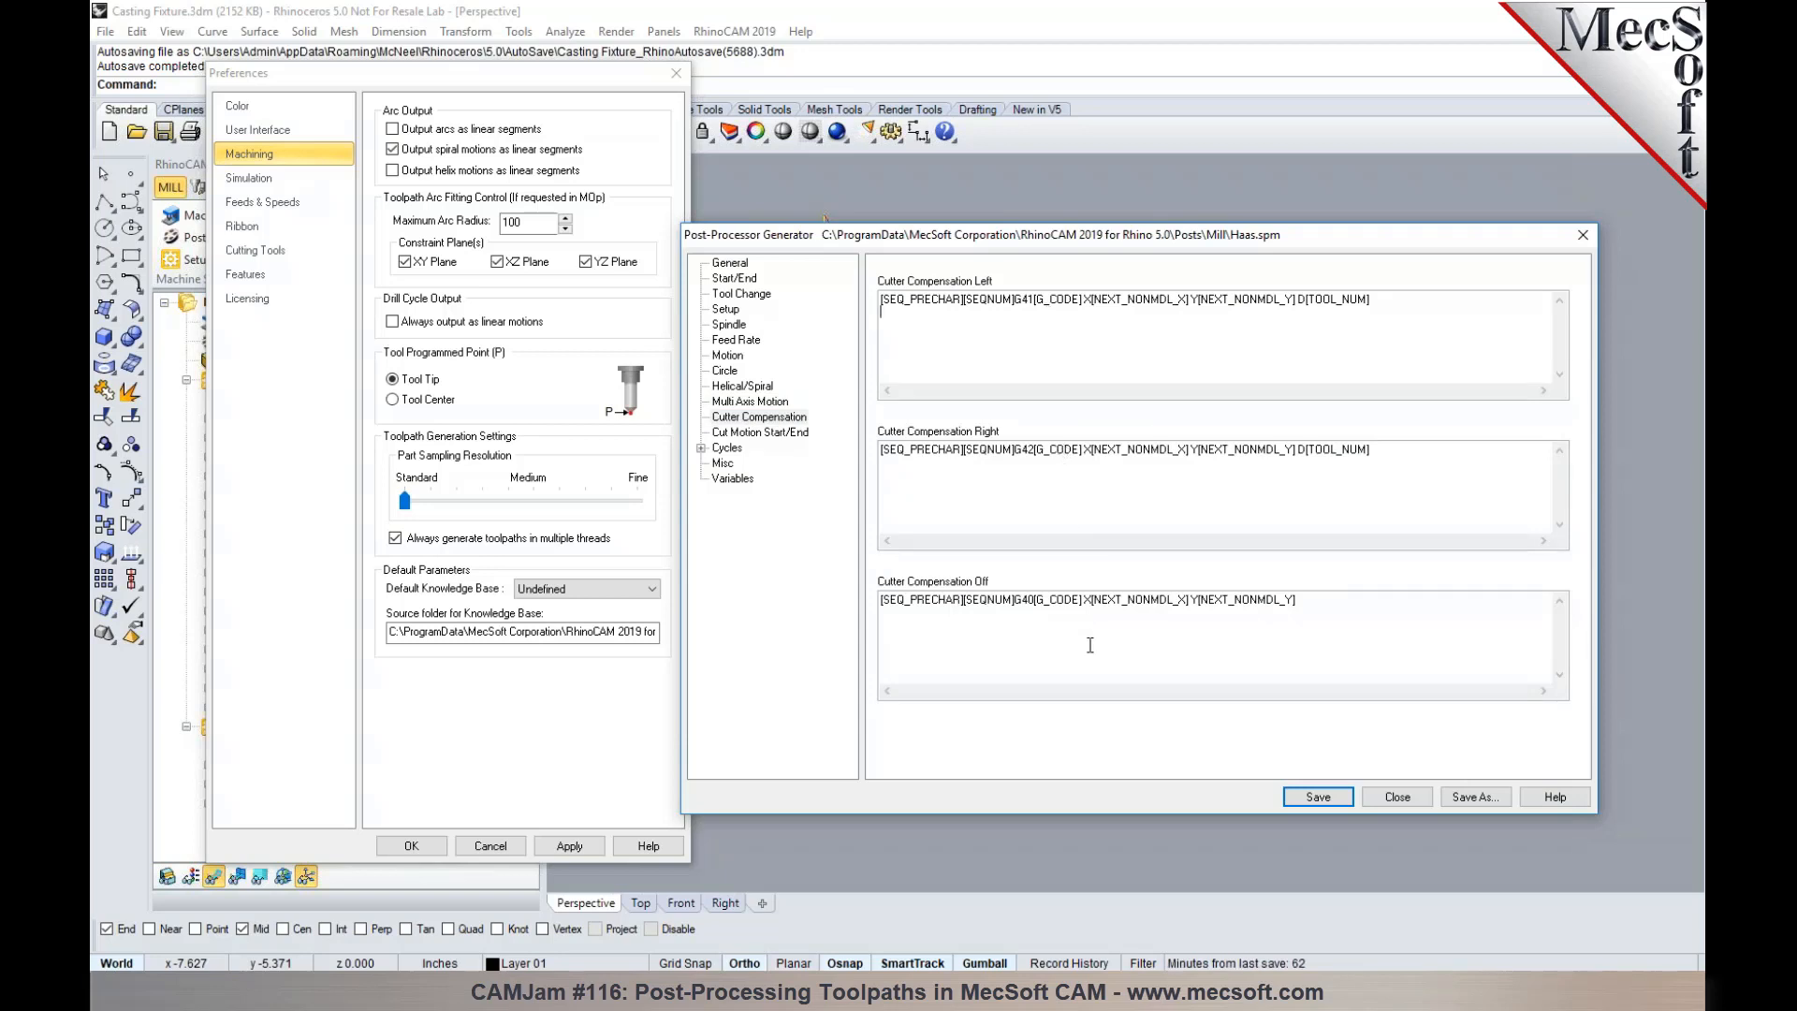
{"action": "left_click", "coordinate": [789, 433]}
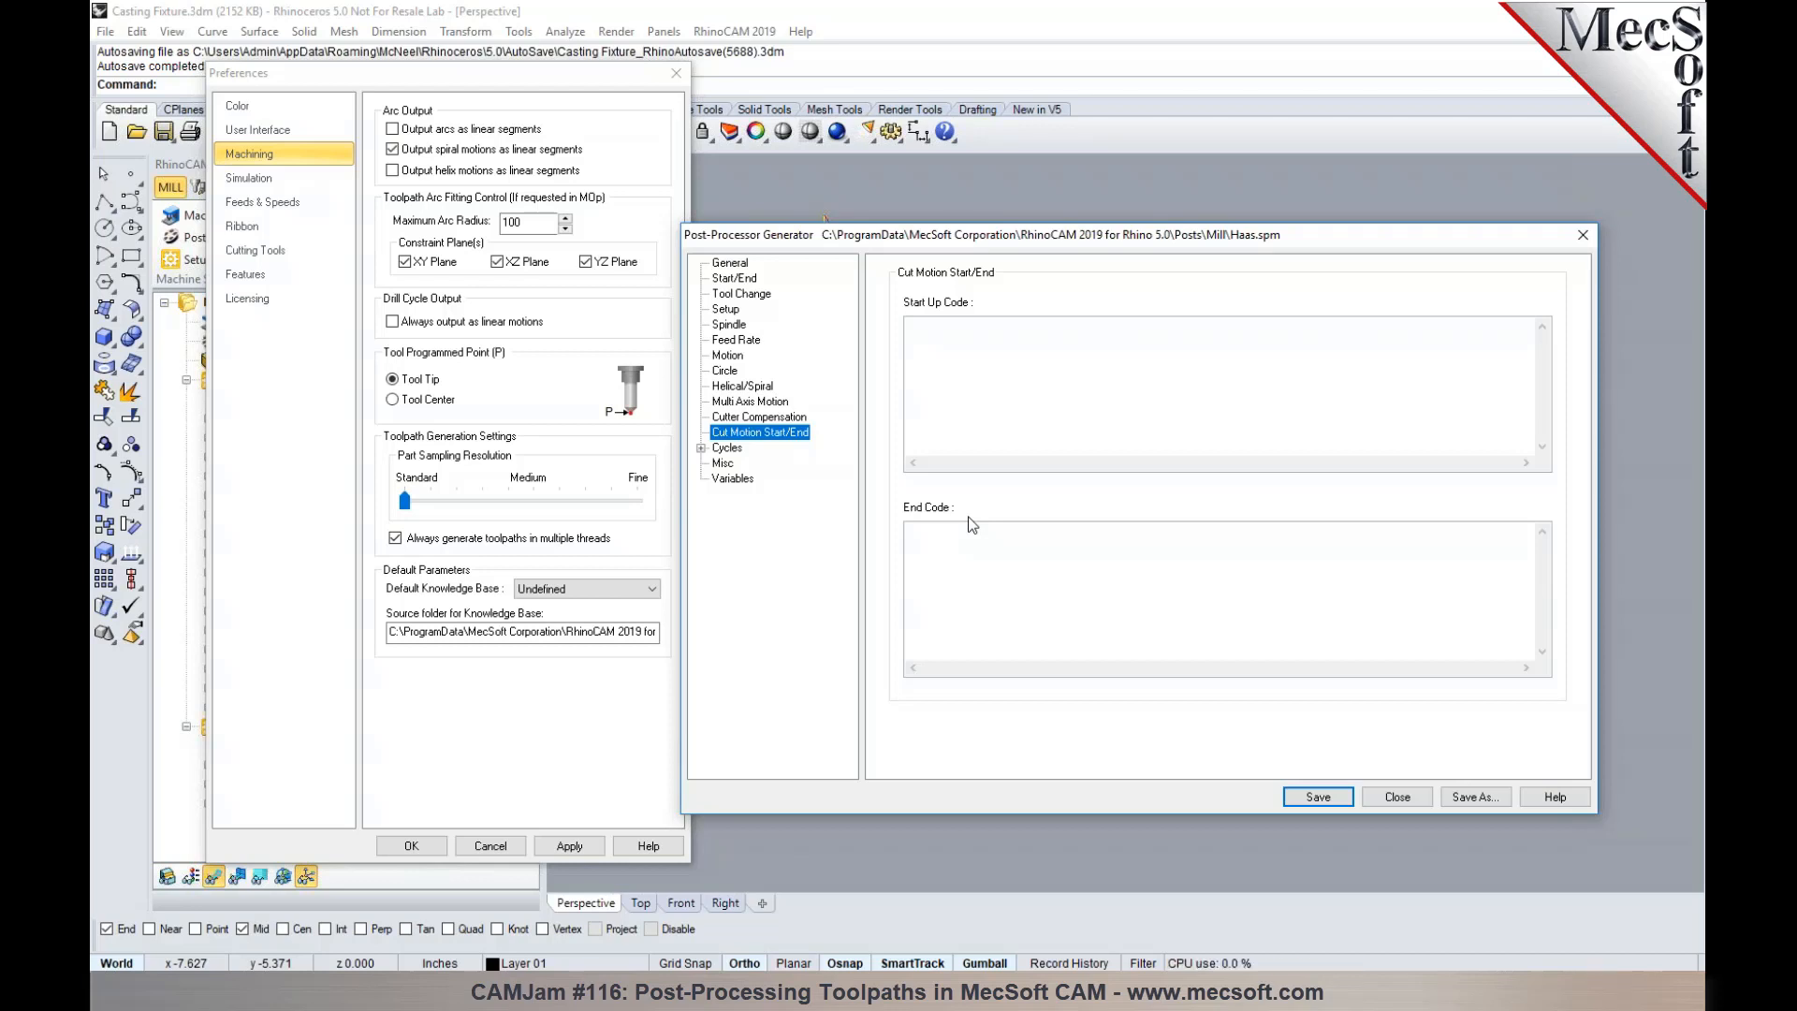
{"action": "left_click", "coordinate": [1000, 607]}
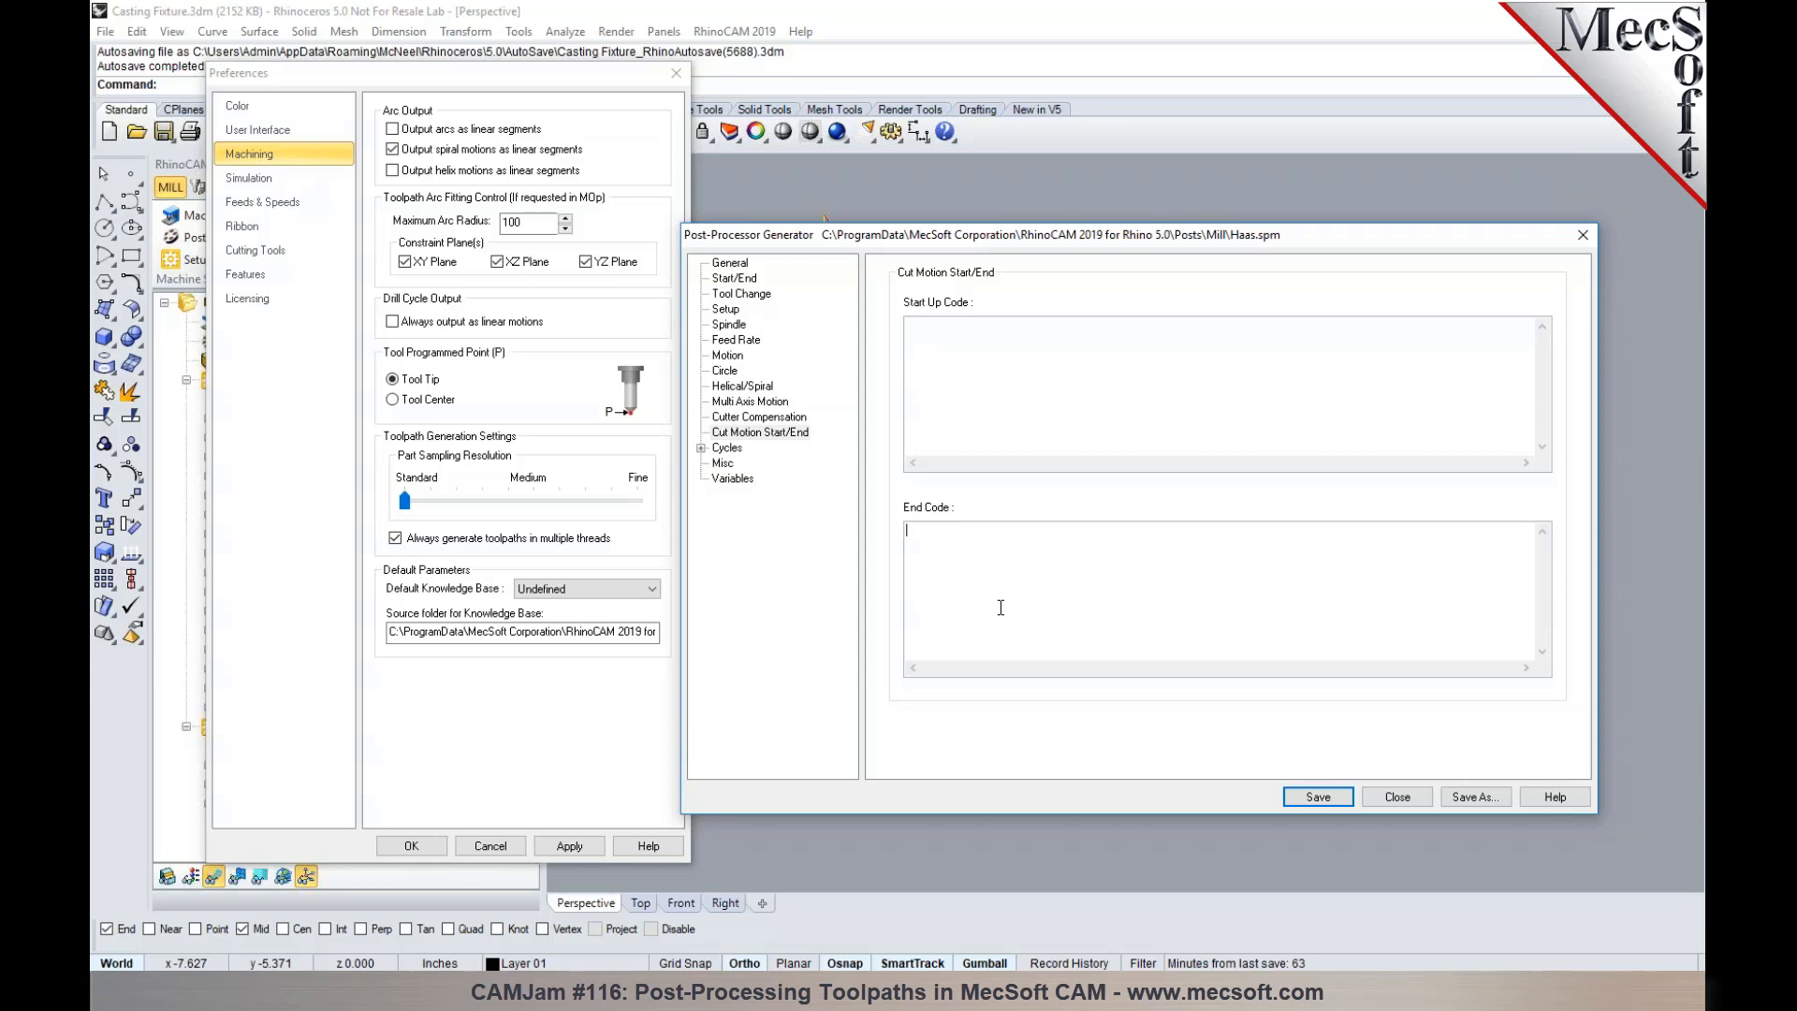
- Examine the Haas post's cycle definitions, including Standard Drill, Standard Drill with Dwell On, Deep, Break Chip, Counter Sink and Tap (Clockwise)
{"action": "left_click", "coordinate": [733, 450]}
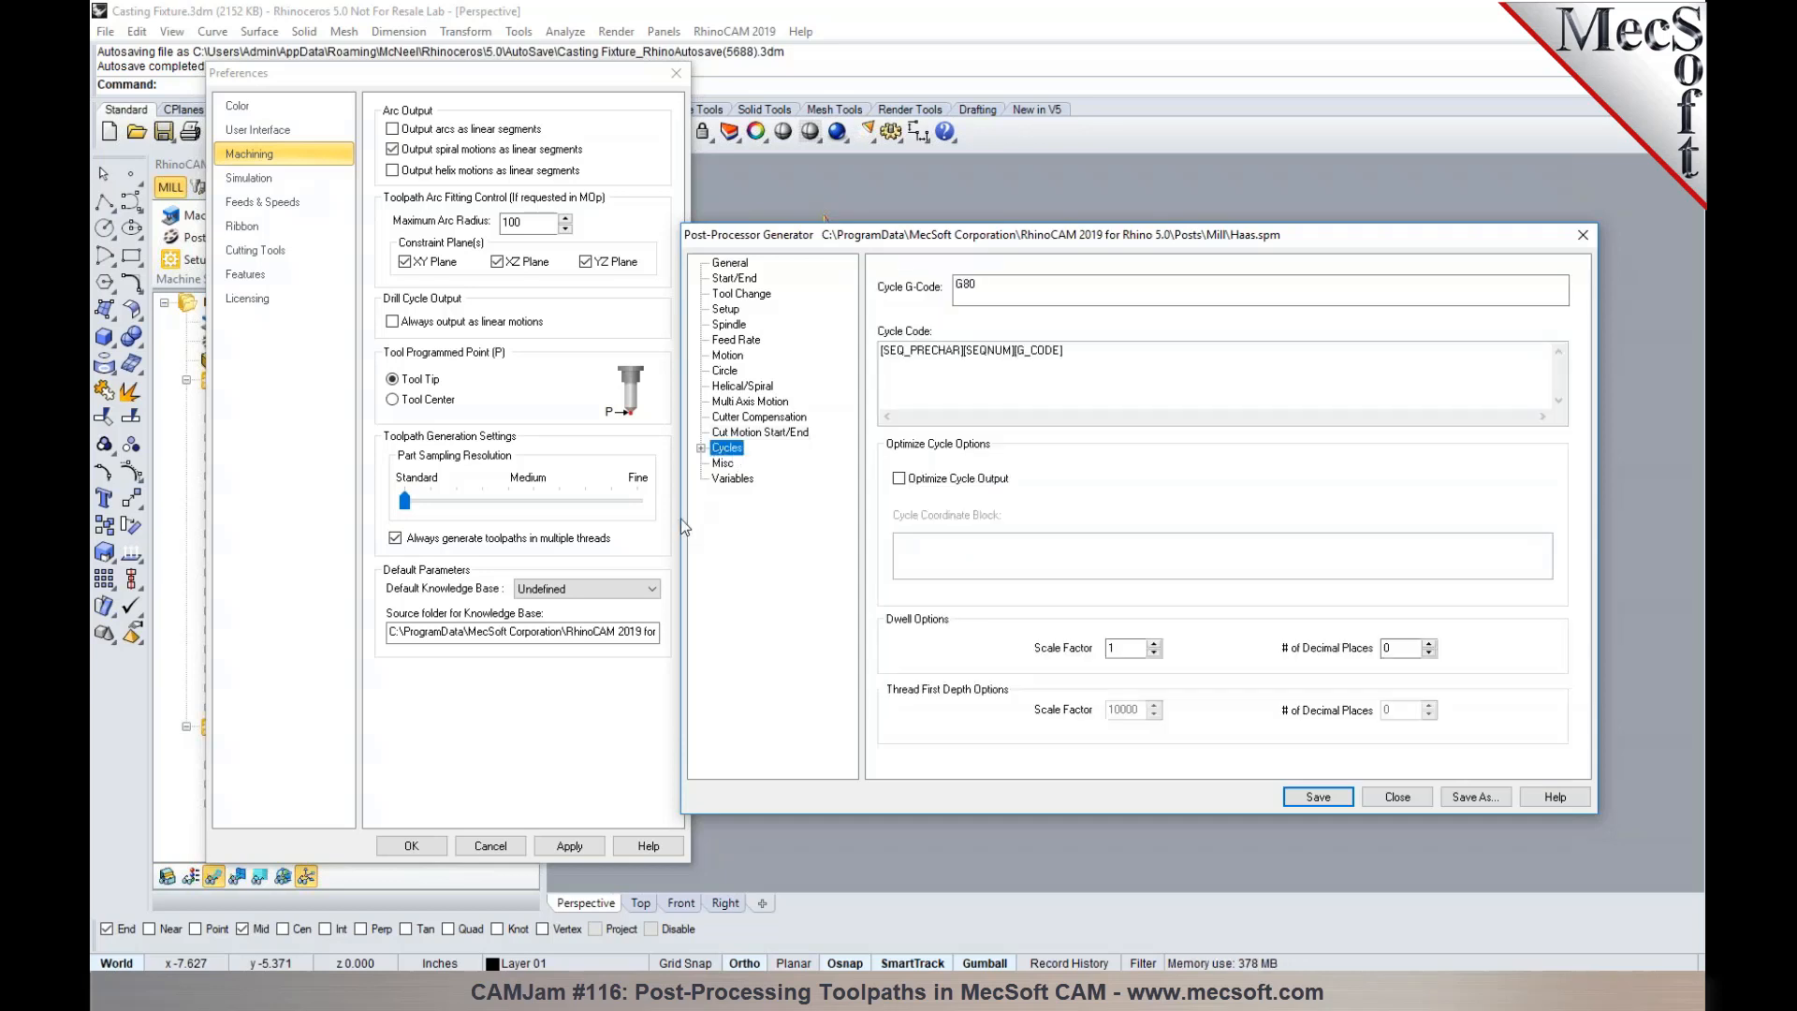
{"action": "left_click", "coordinate": [700, 449]}
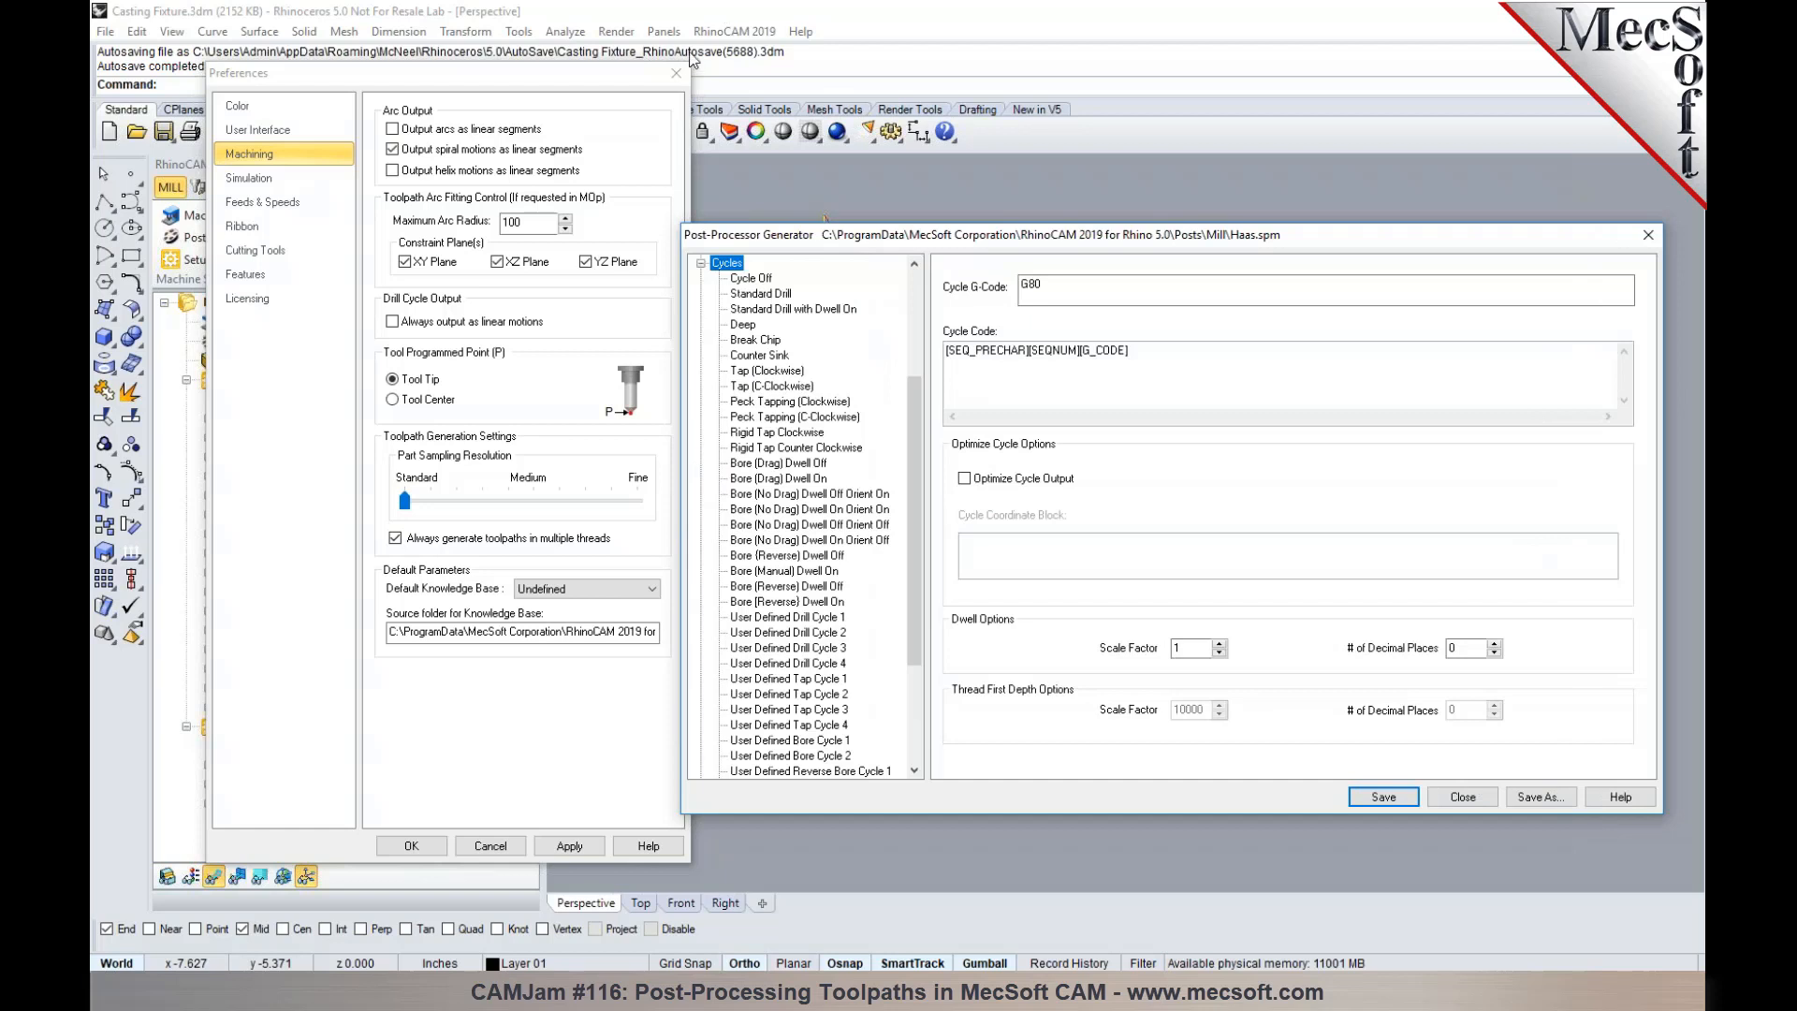
{"action": "left_click_drag", "start_coordinate": [923, 243], "coordinate": [958, 171]}
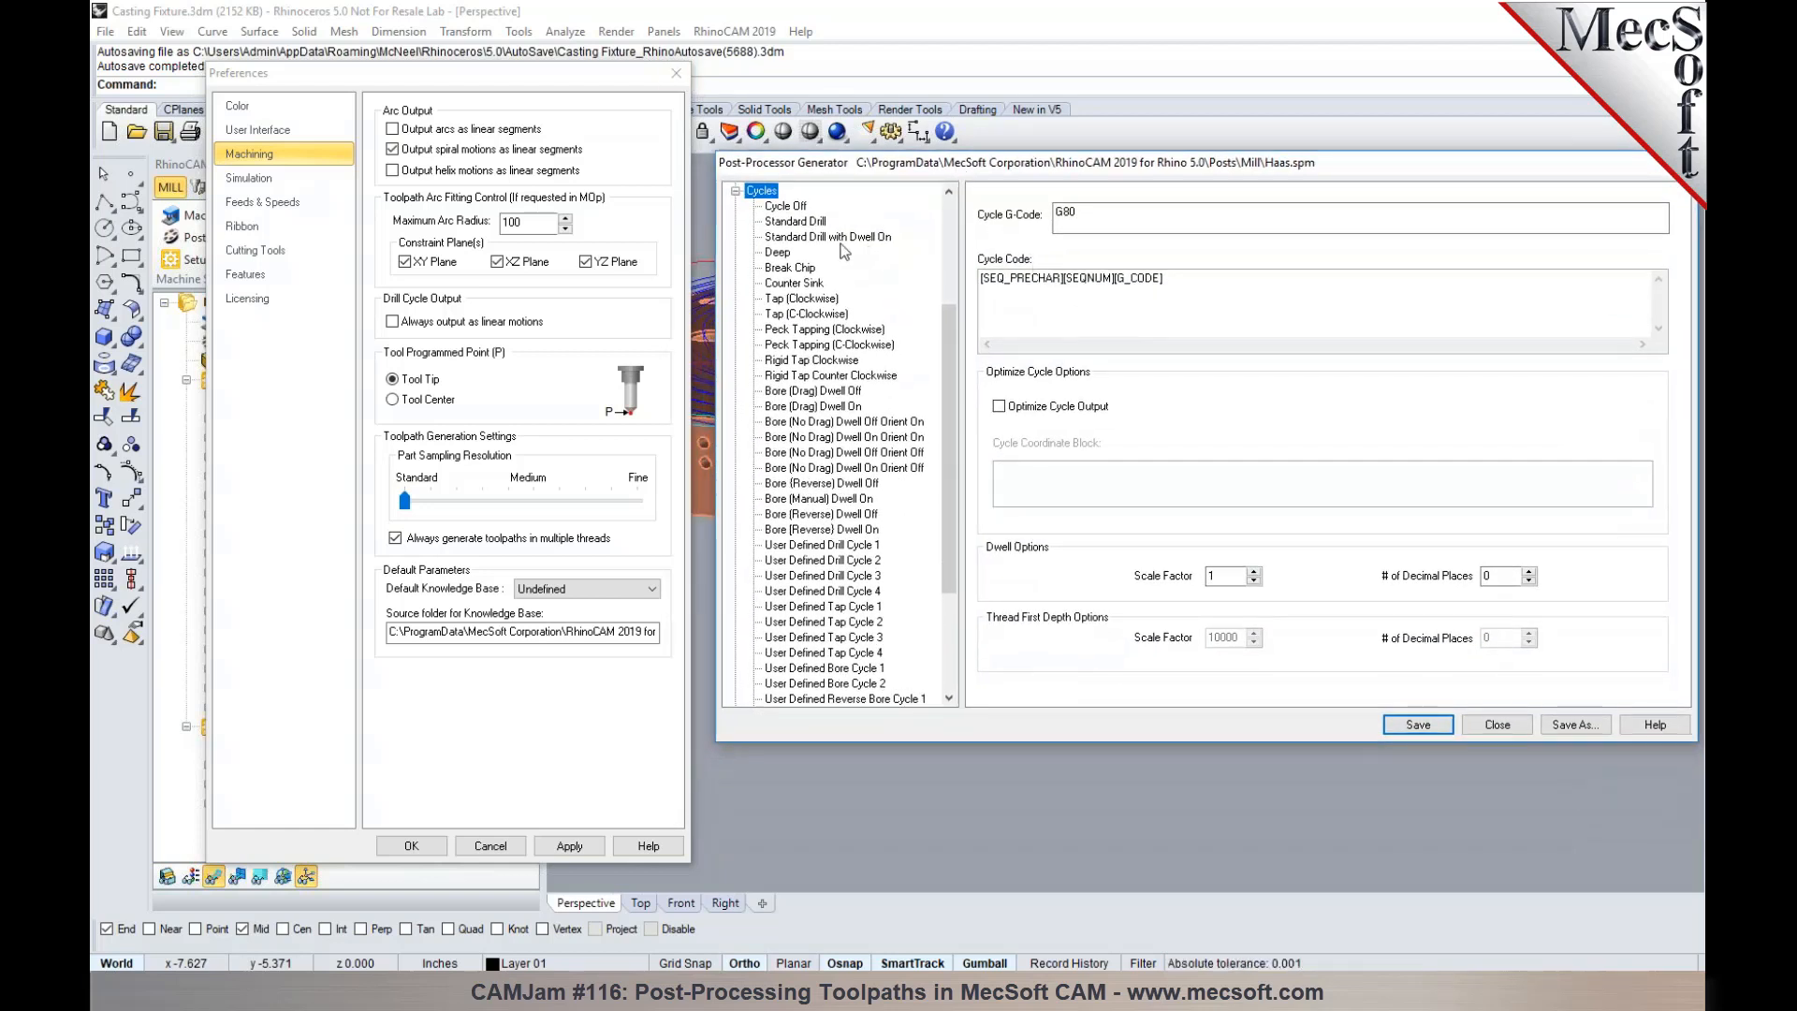
{"action": "left_click", "coordinate": [801, 224]}
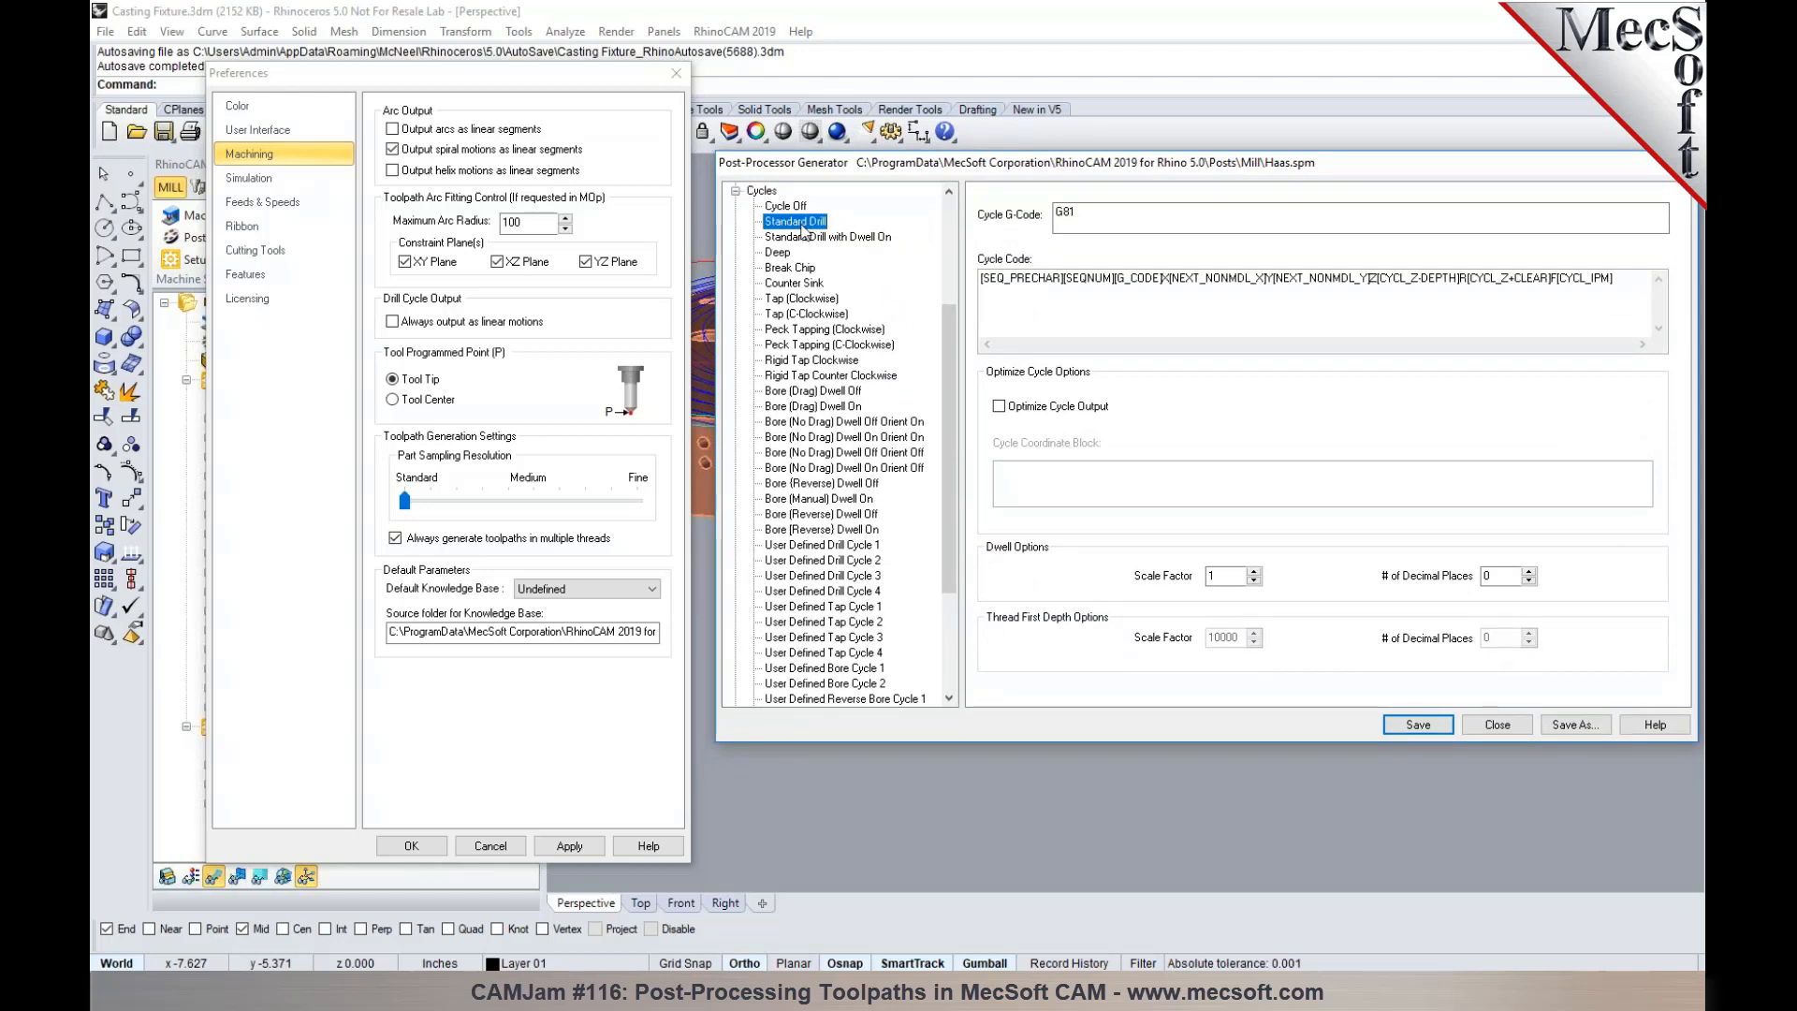
{"action": "left_click", "coordinate": [827, 240]}
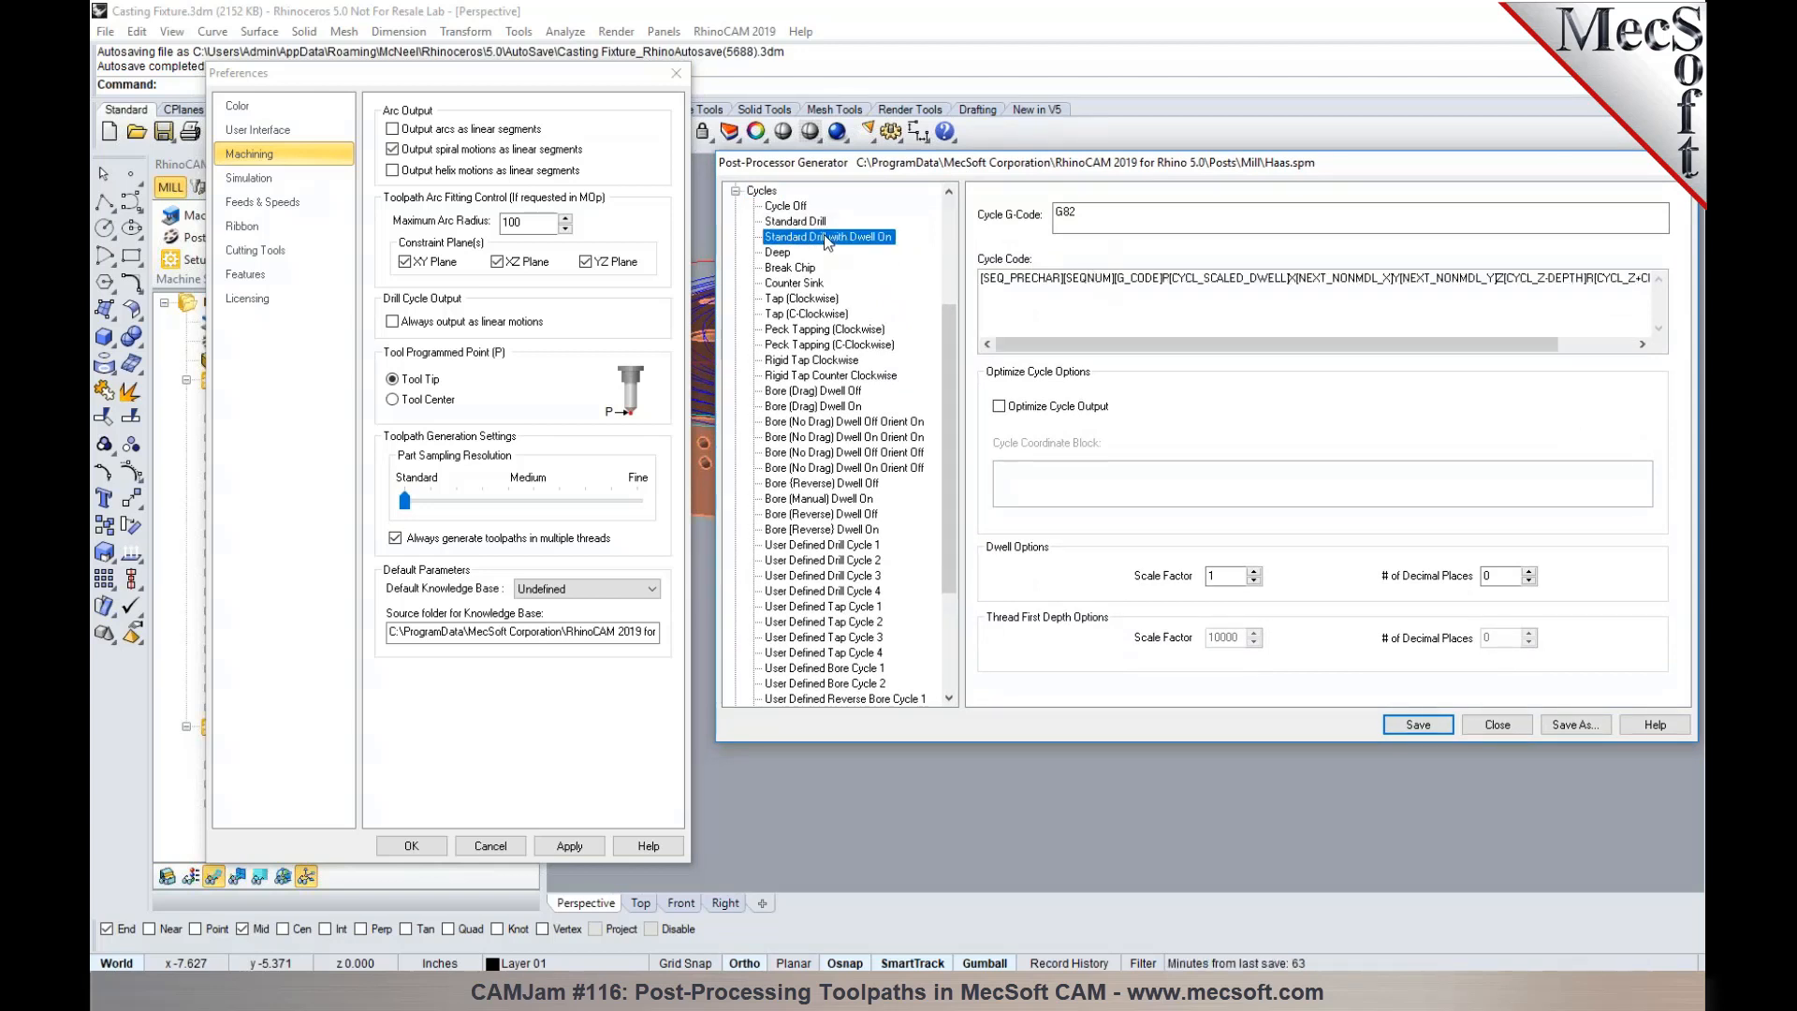
{"action": "left_click", "coordinate": [781, 253]}
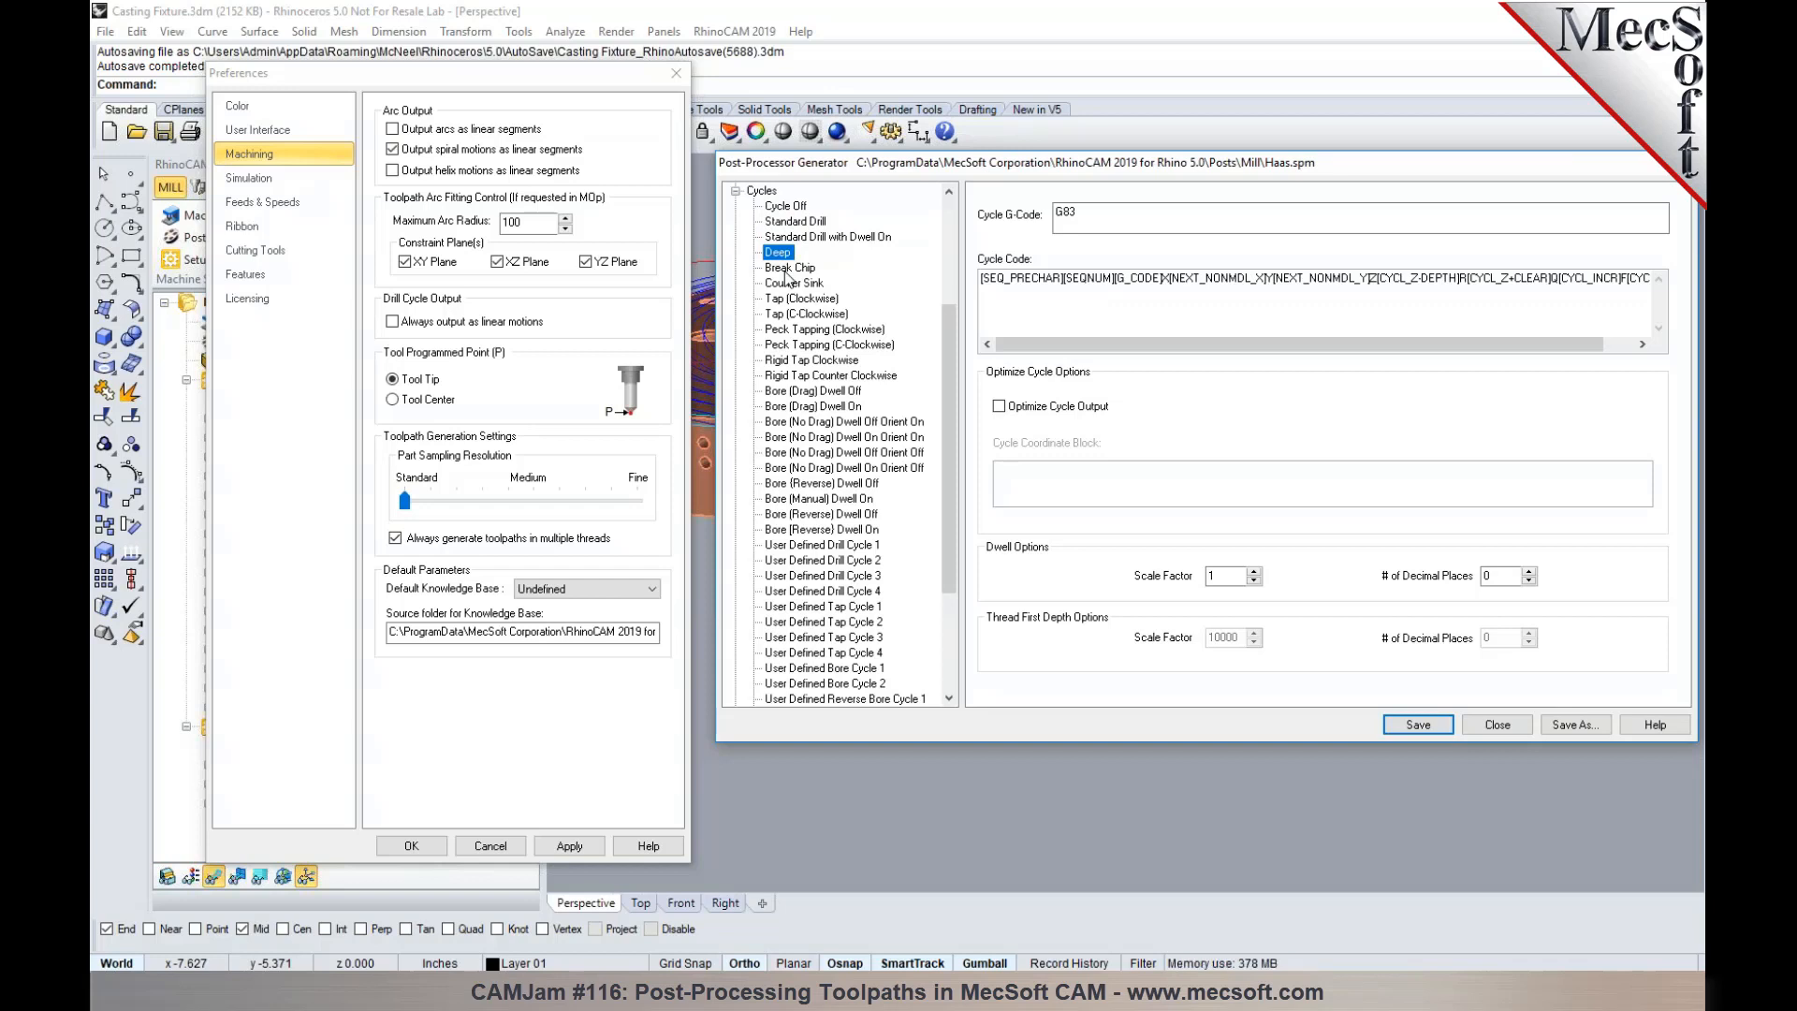
{"action": "left_click", "coordinate": [787, 270]}
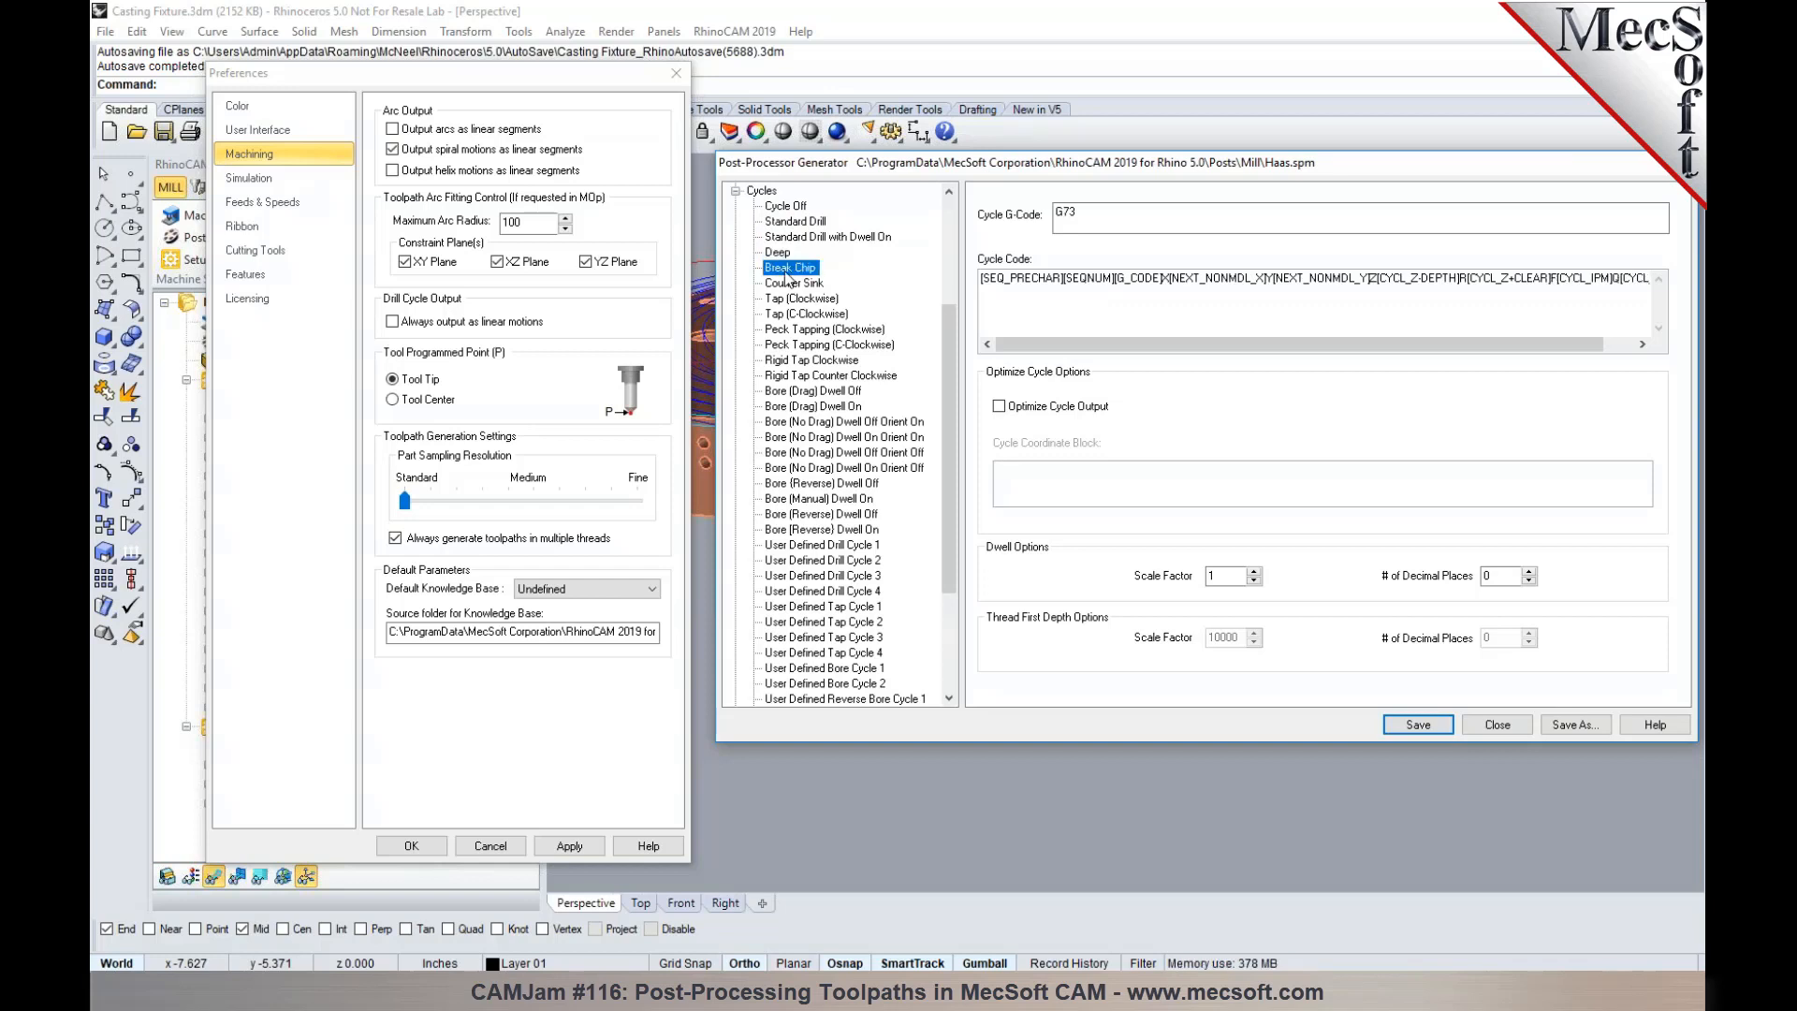
{"action": "left_click", "coordinate": [790, 283]}
{"action": "left_click", "coordinate": [791, 299]}
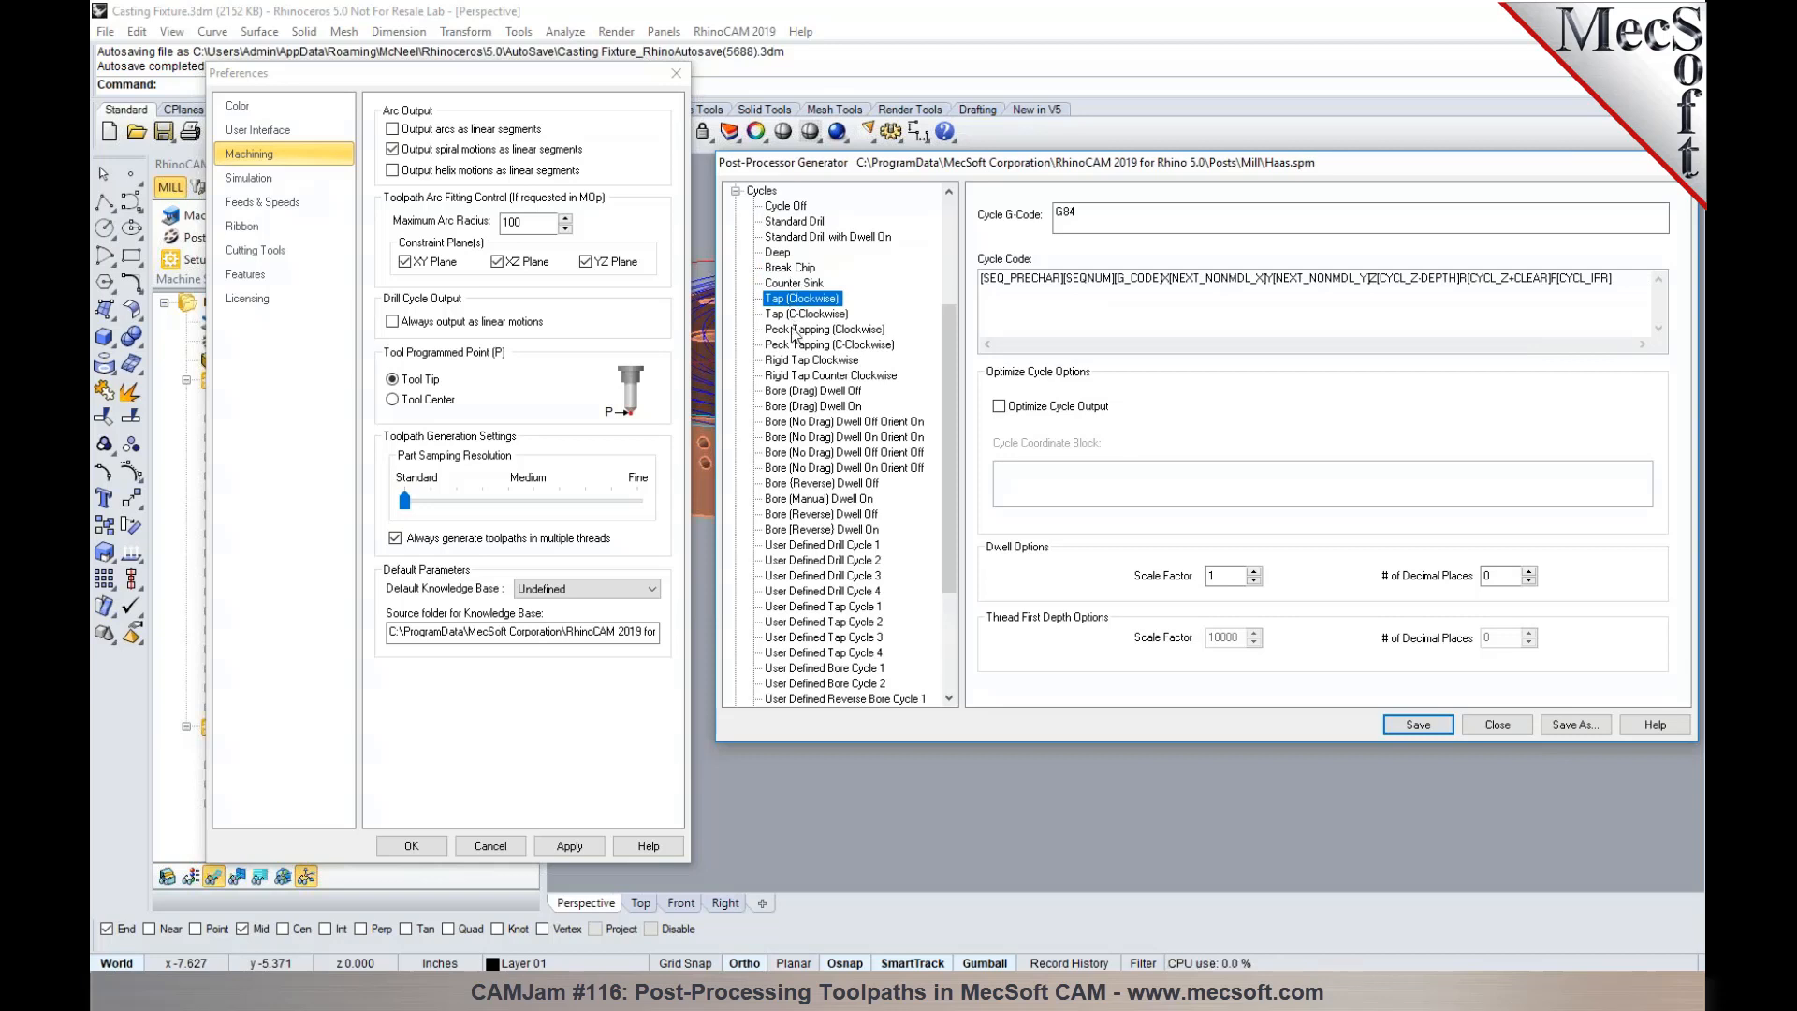
{"action": "scroll", "coordinate": [789, 243], "scroll_direction": "down", "scroll_amount": 3}
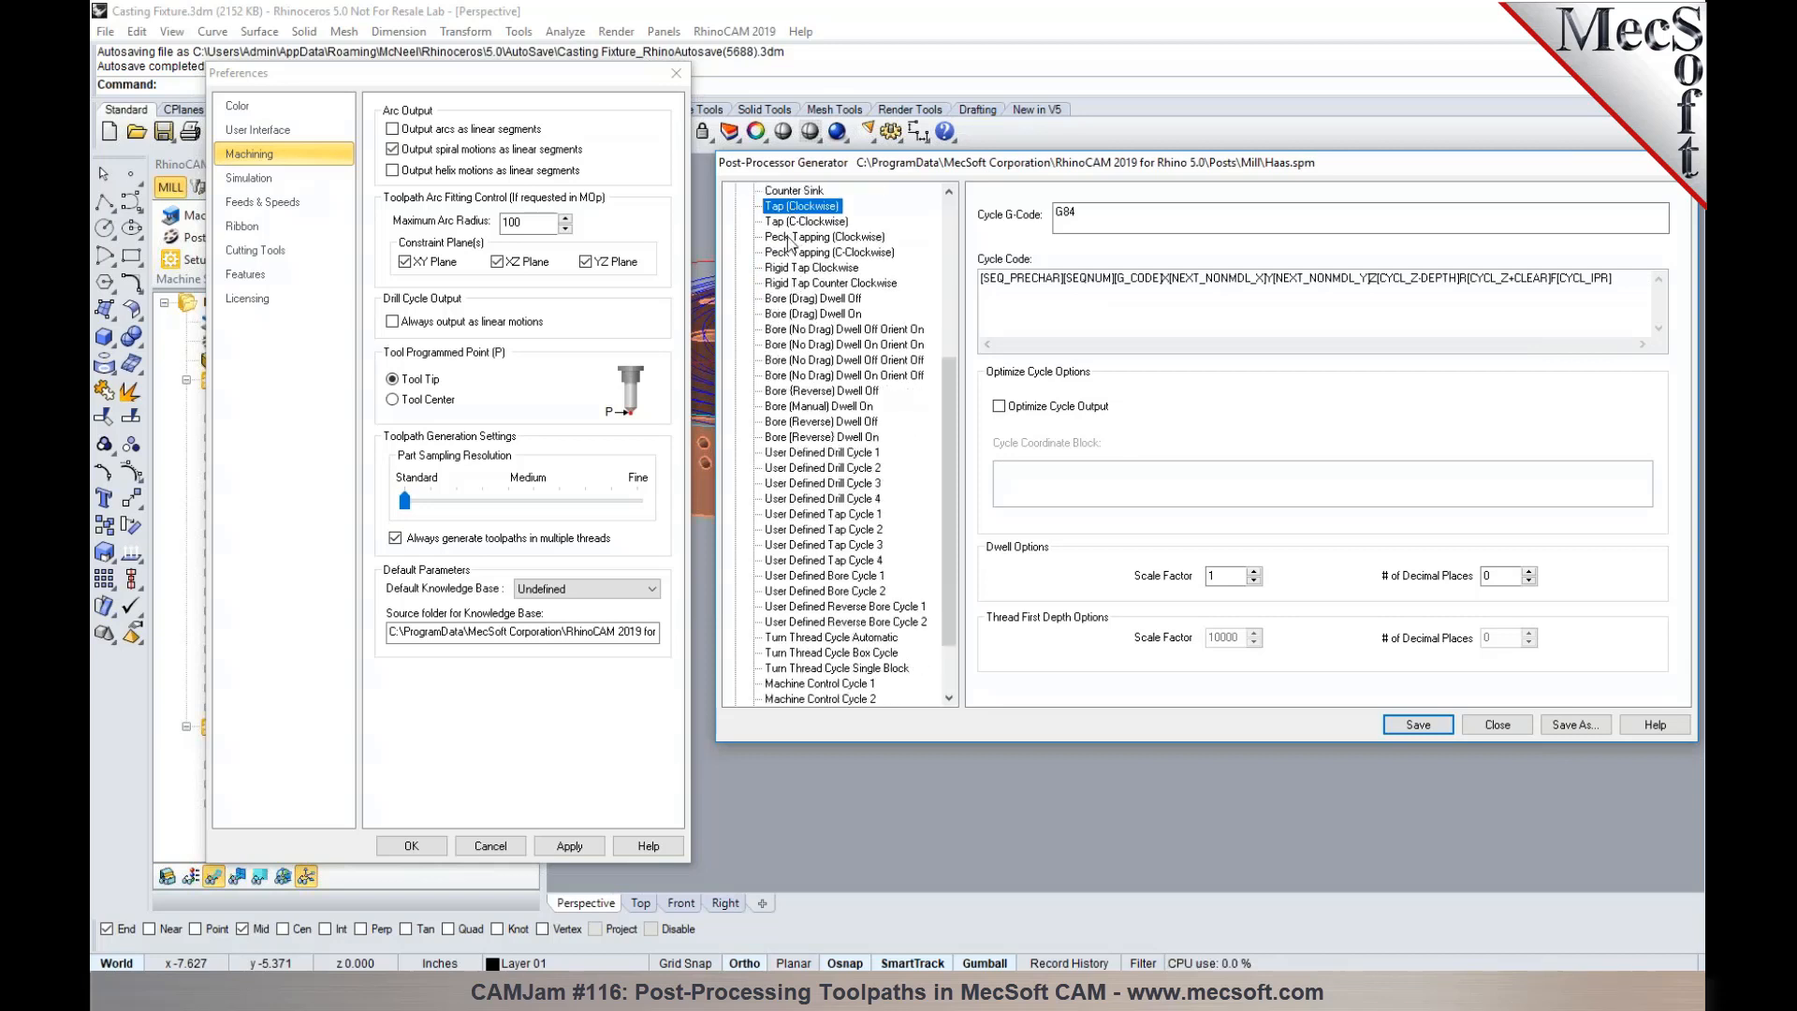
{"action": "scroll", "coordinate": [788, 244], "scroll_direction": "down", "scroll_amount": 1}
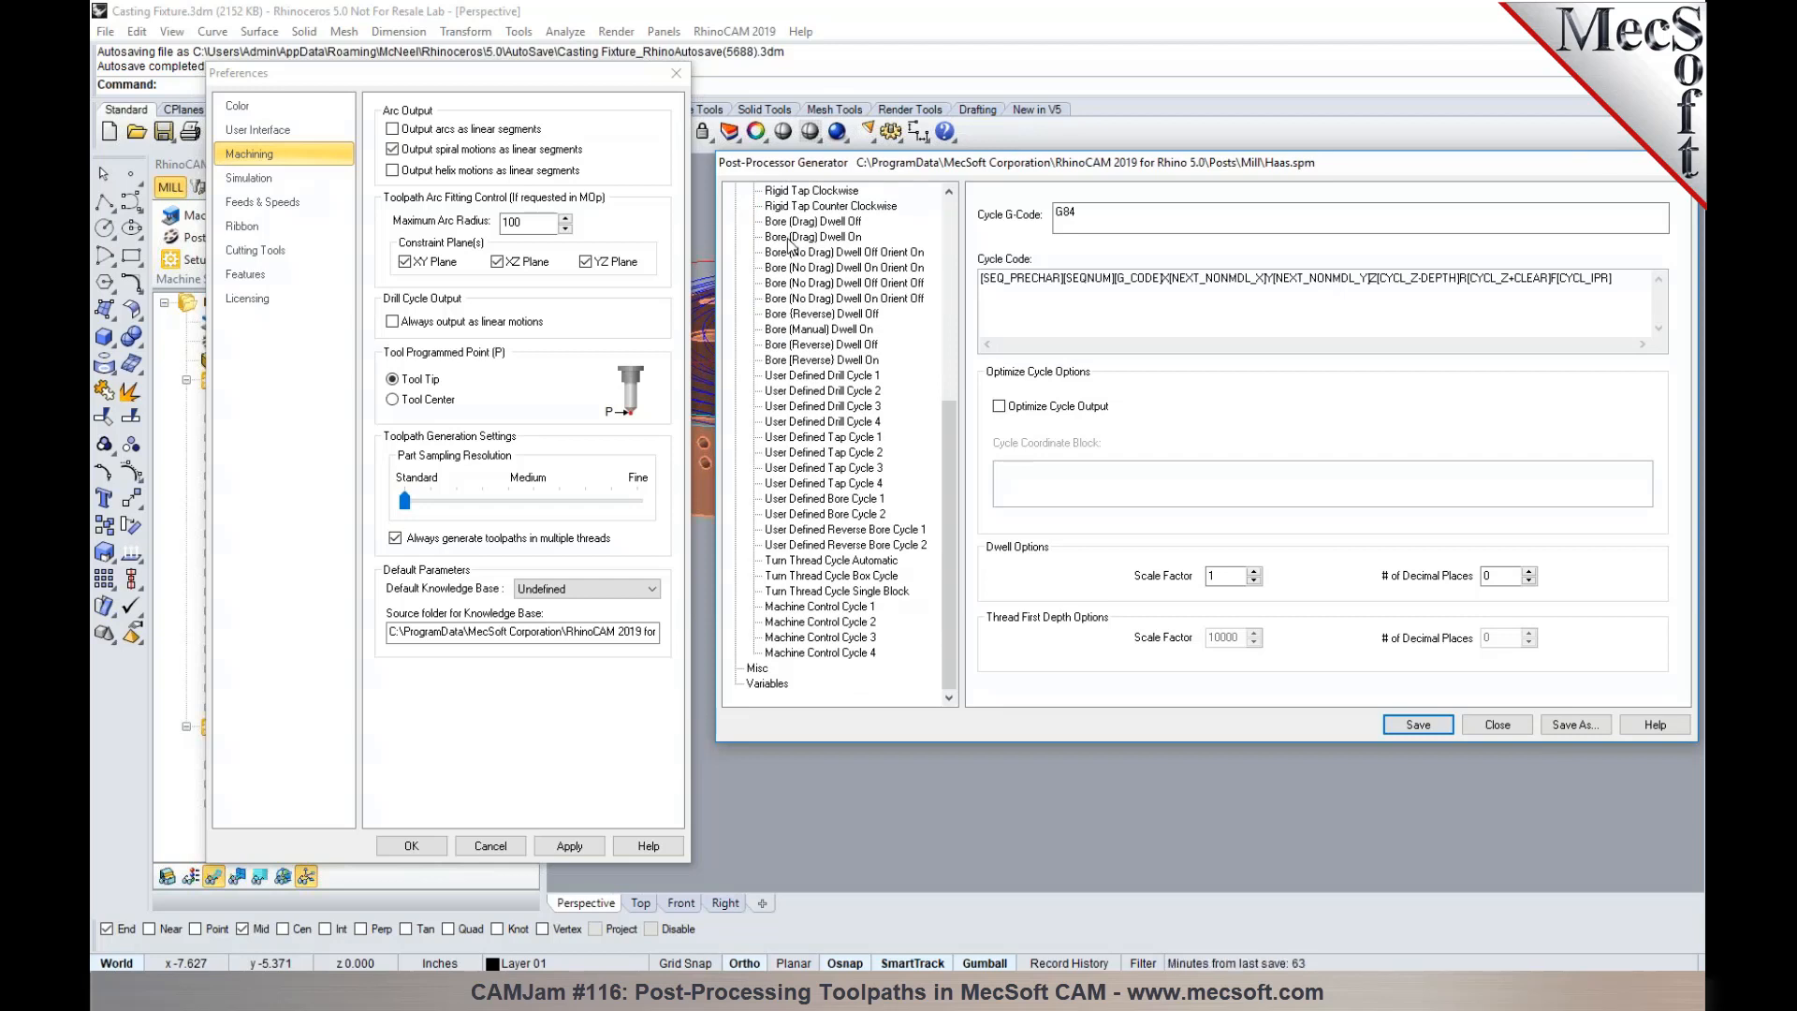
{"action": "scroll", "coordinate": [789, 246], "scroll_direction": "up", "scroll_amount": 7}
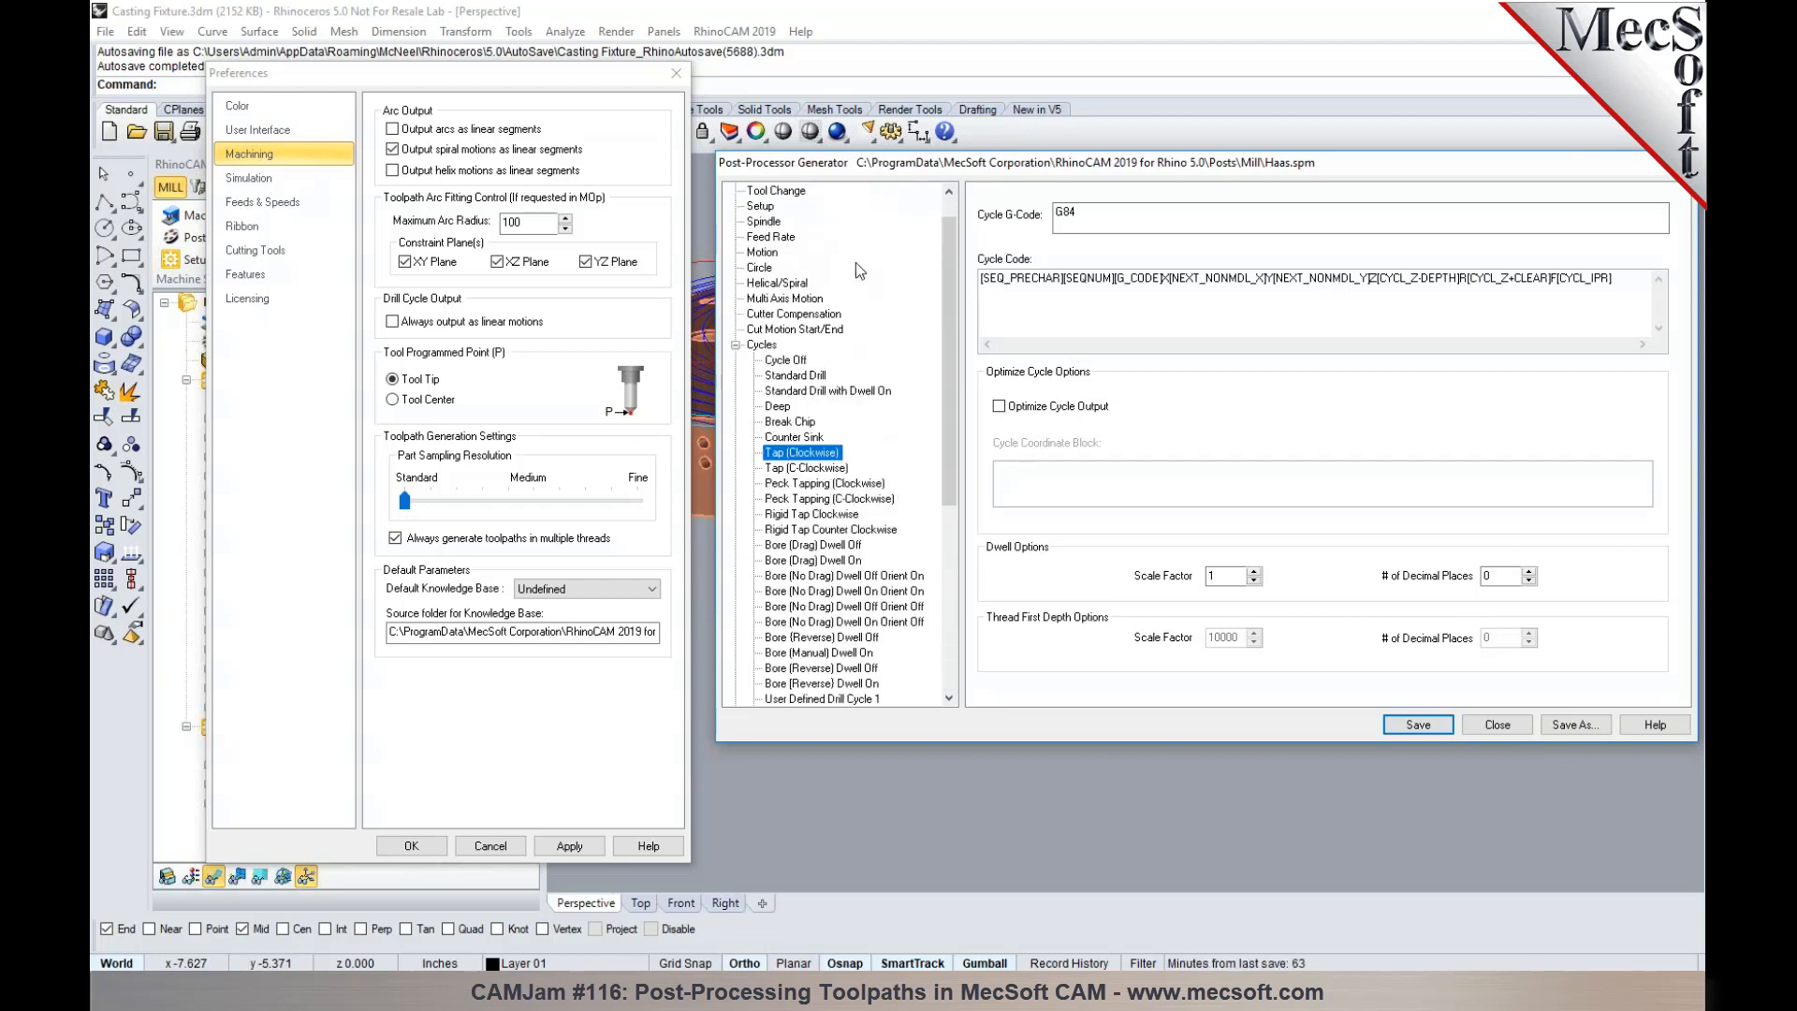
- Turn on always outputting drill cycles as linear motions in the machining preferences and check the post's Motion block formats
{"action": "left_click", "coordinate": [804, 378]}
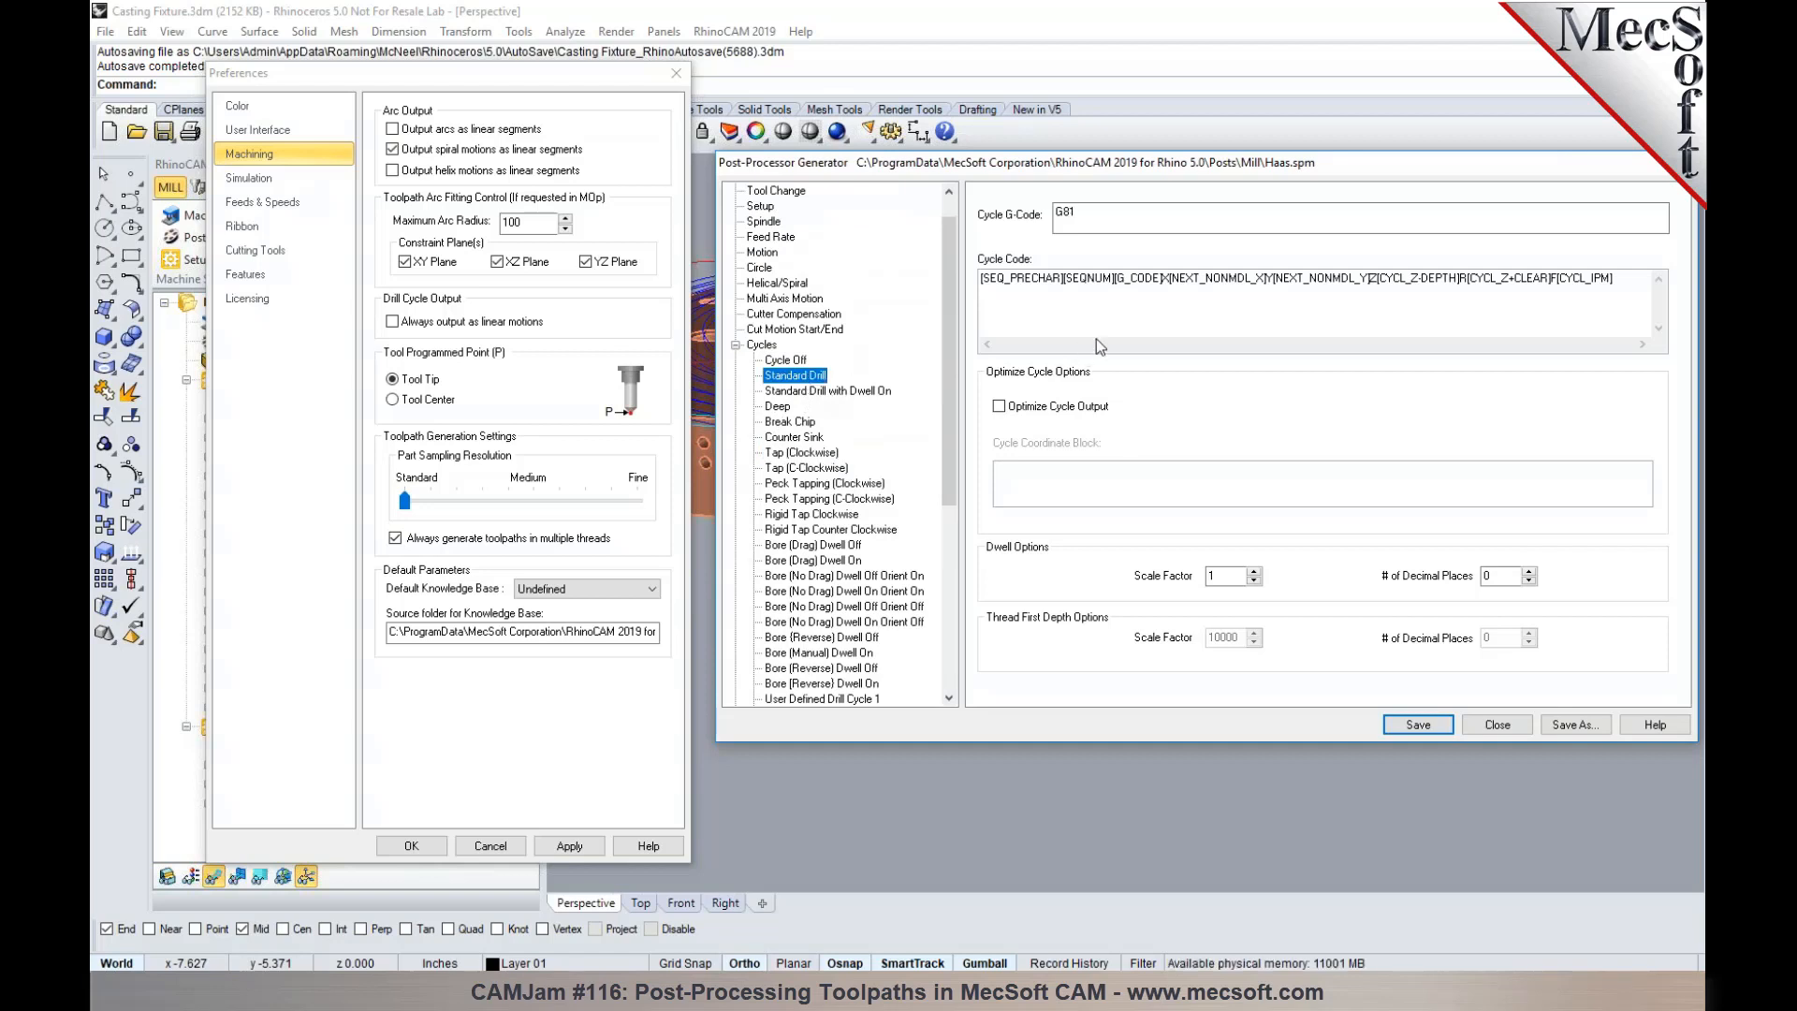
{"action": "left_click", "coordinate": [393, 322]}
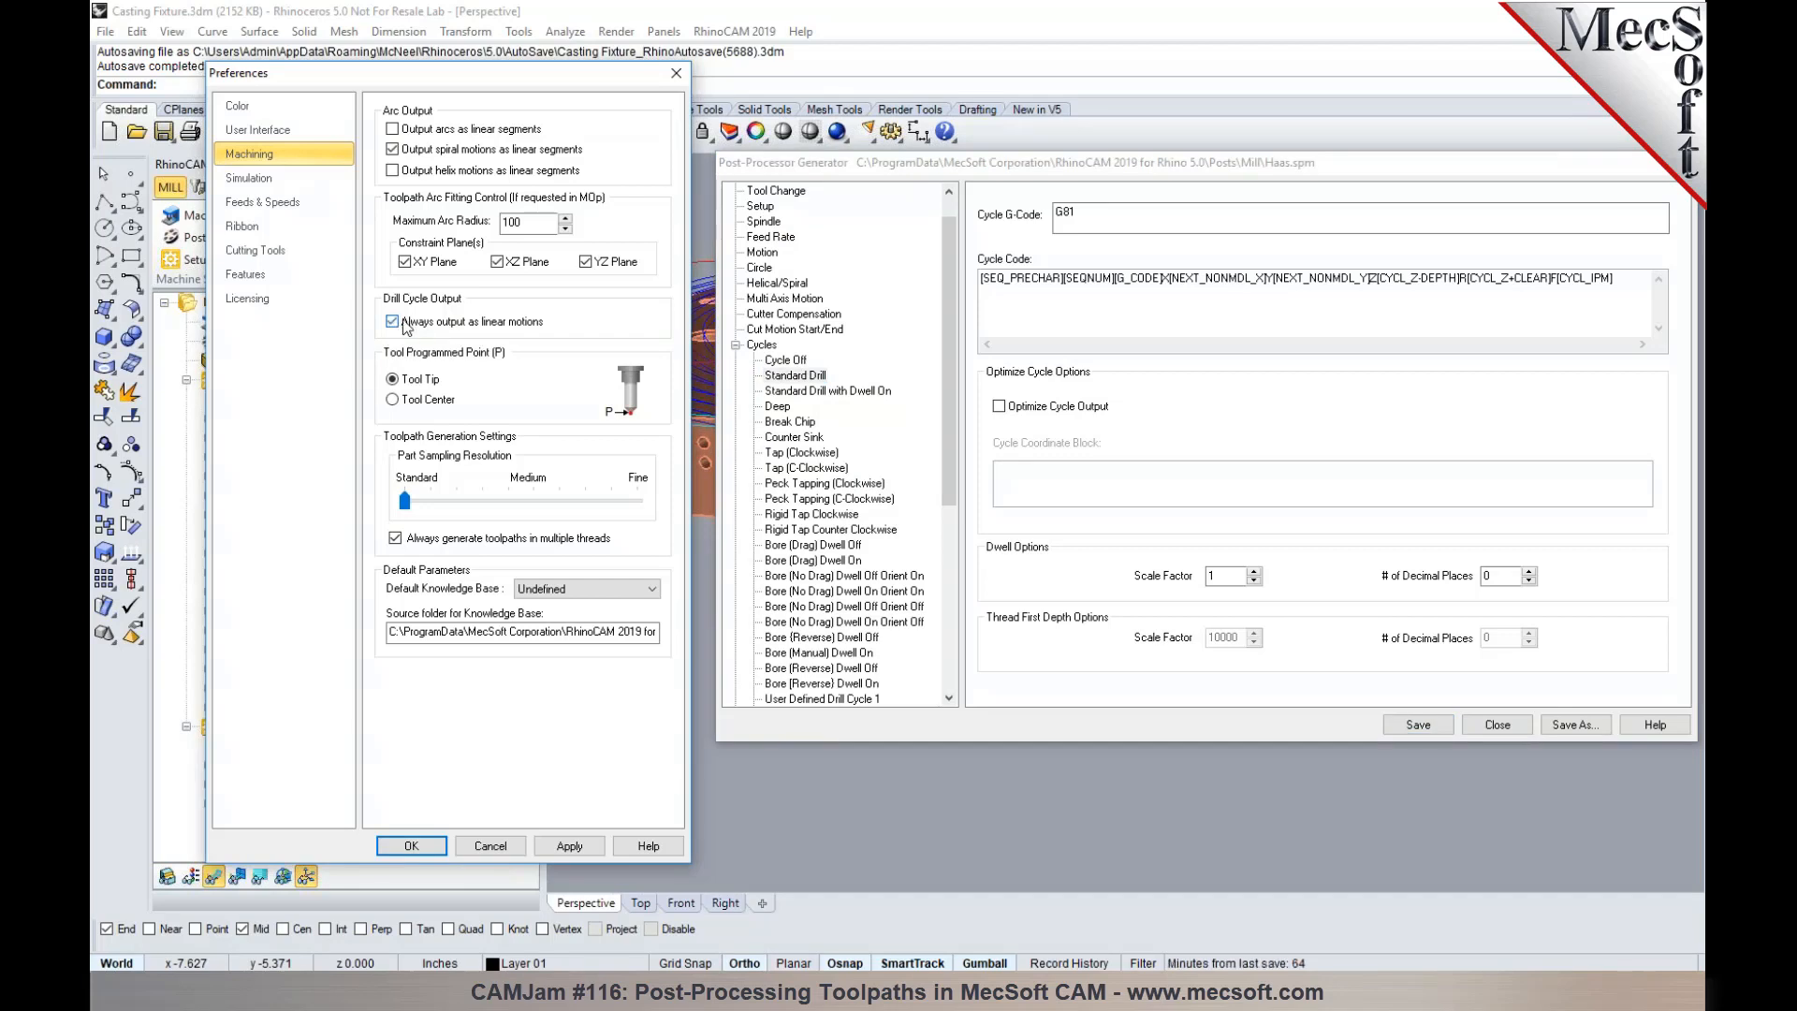
{"action": "scroll", "coordinate": [764, 301], "scroll_direction": "up", "scroll_amount": 1}
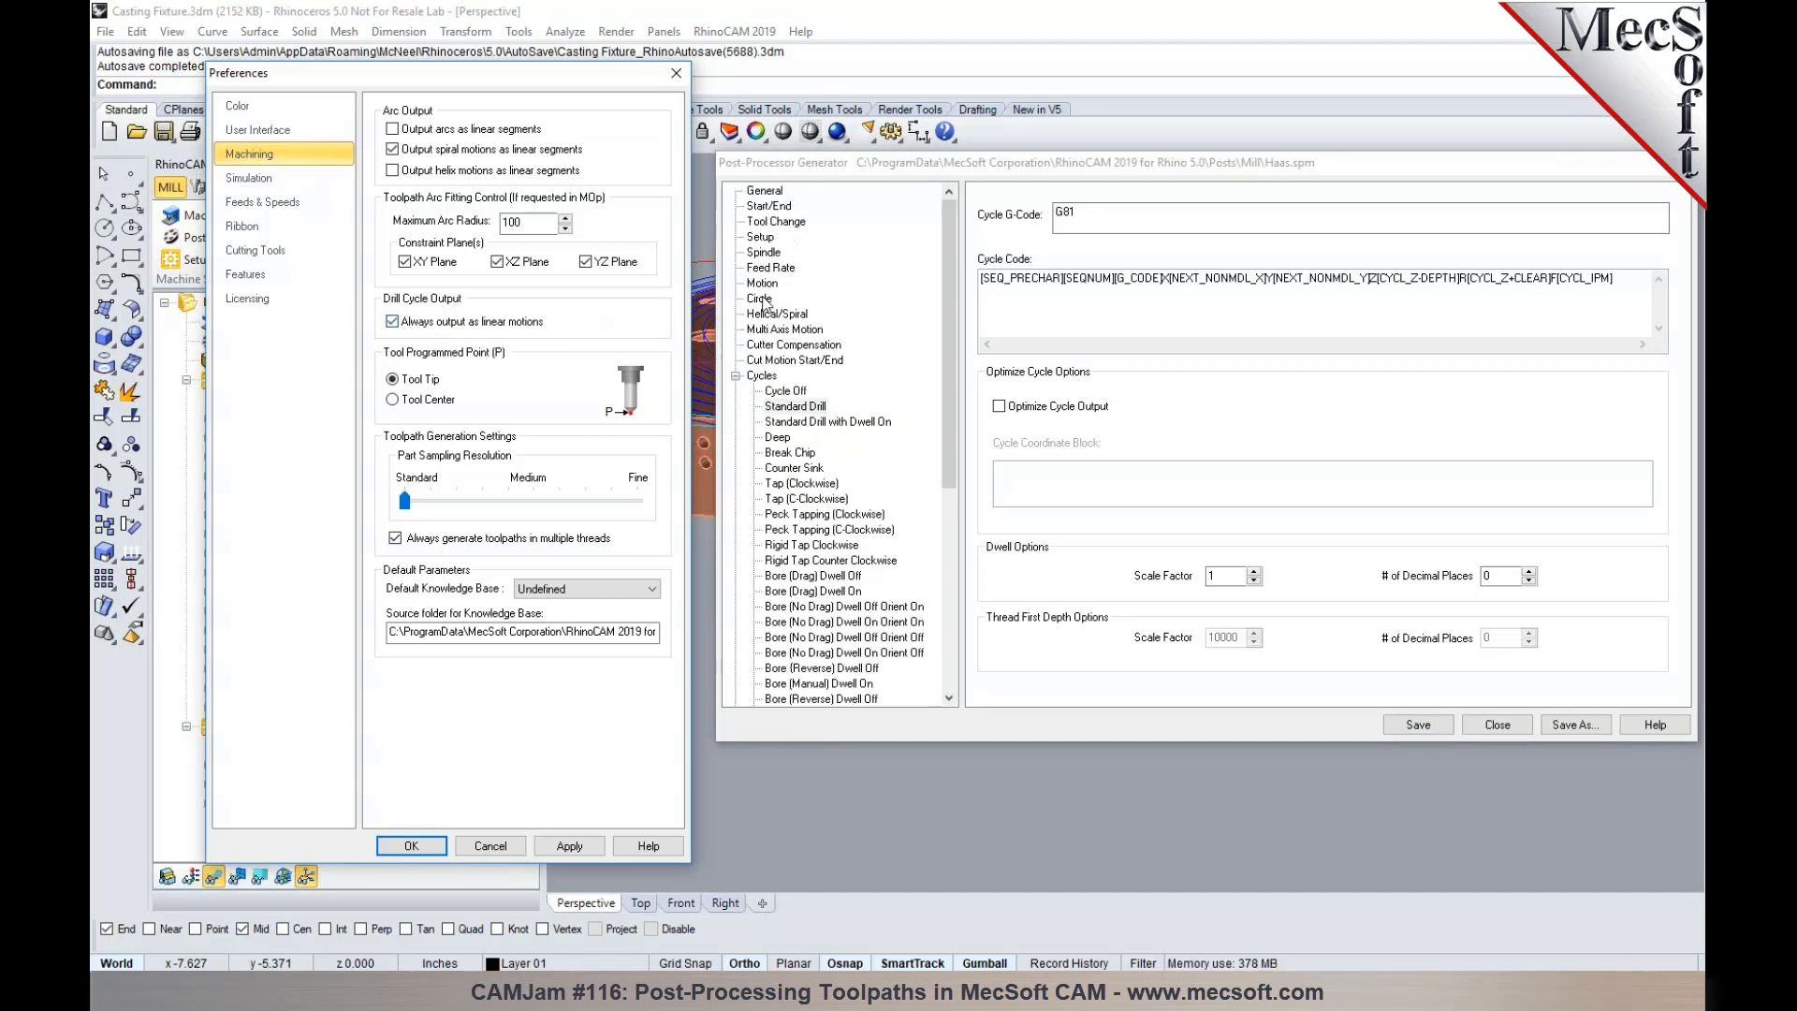
{"action": "left_click", "coordinate": [762, 283]}
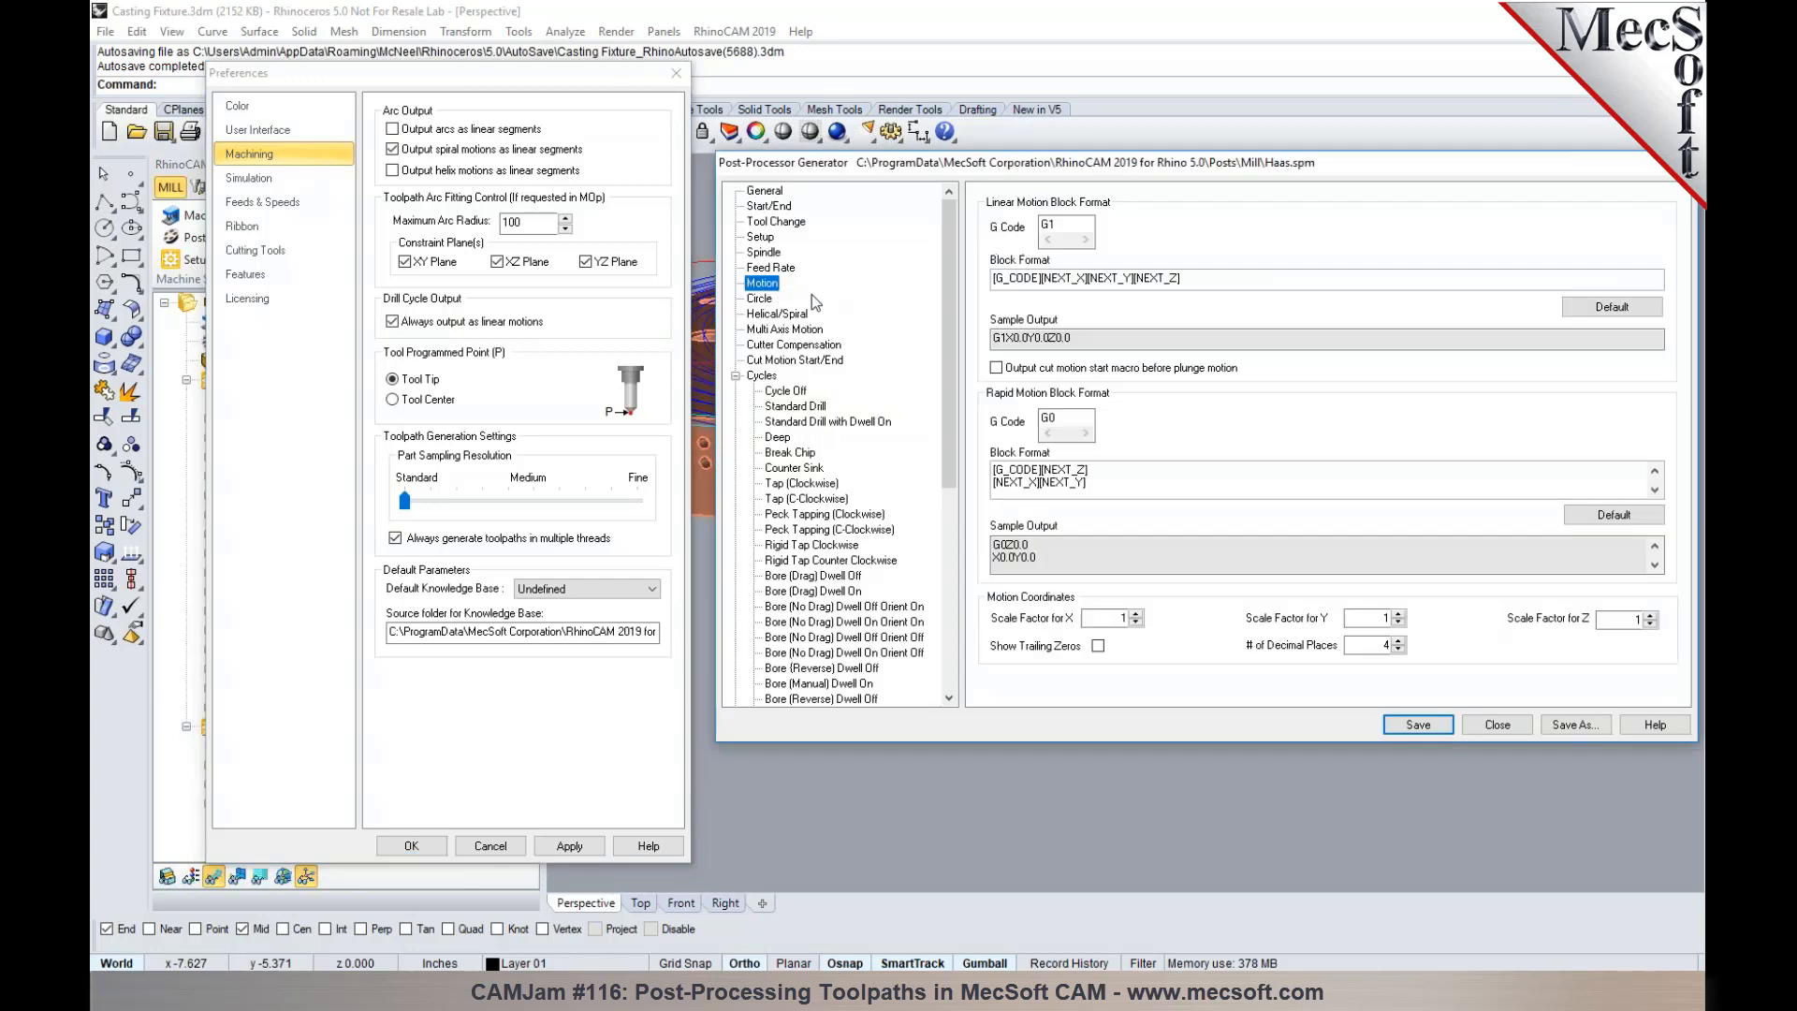
- Turn off always outputting drill cycles as linear motions and accept the machining preferences
{"action": "left_click", "coordinate": [784, 411]}
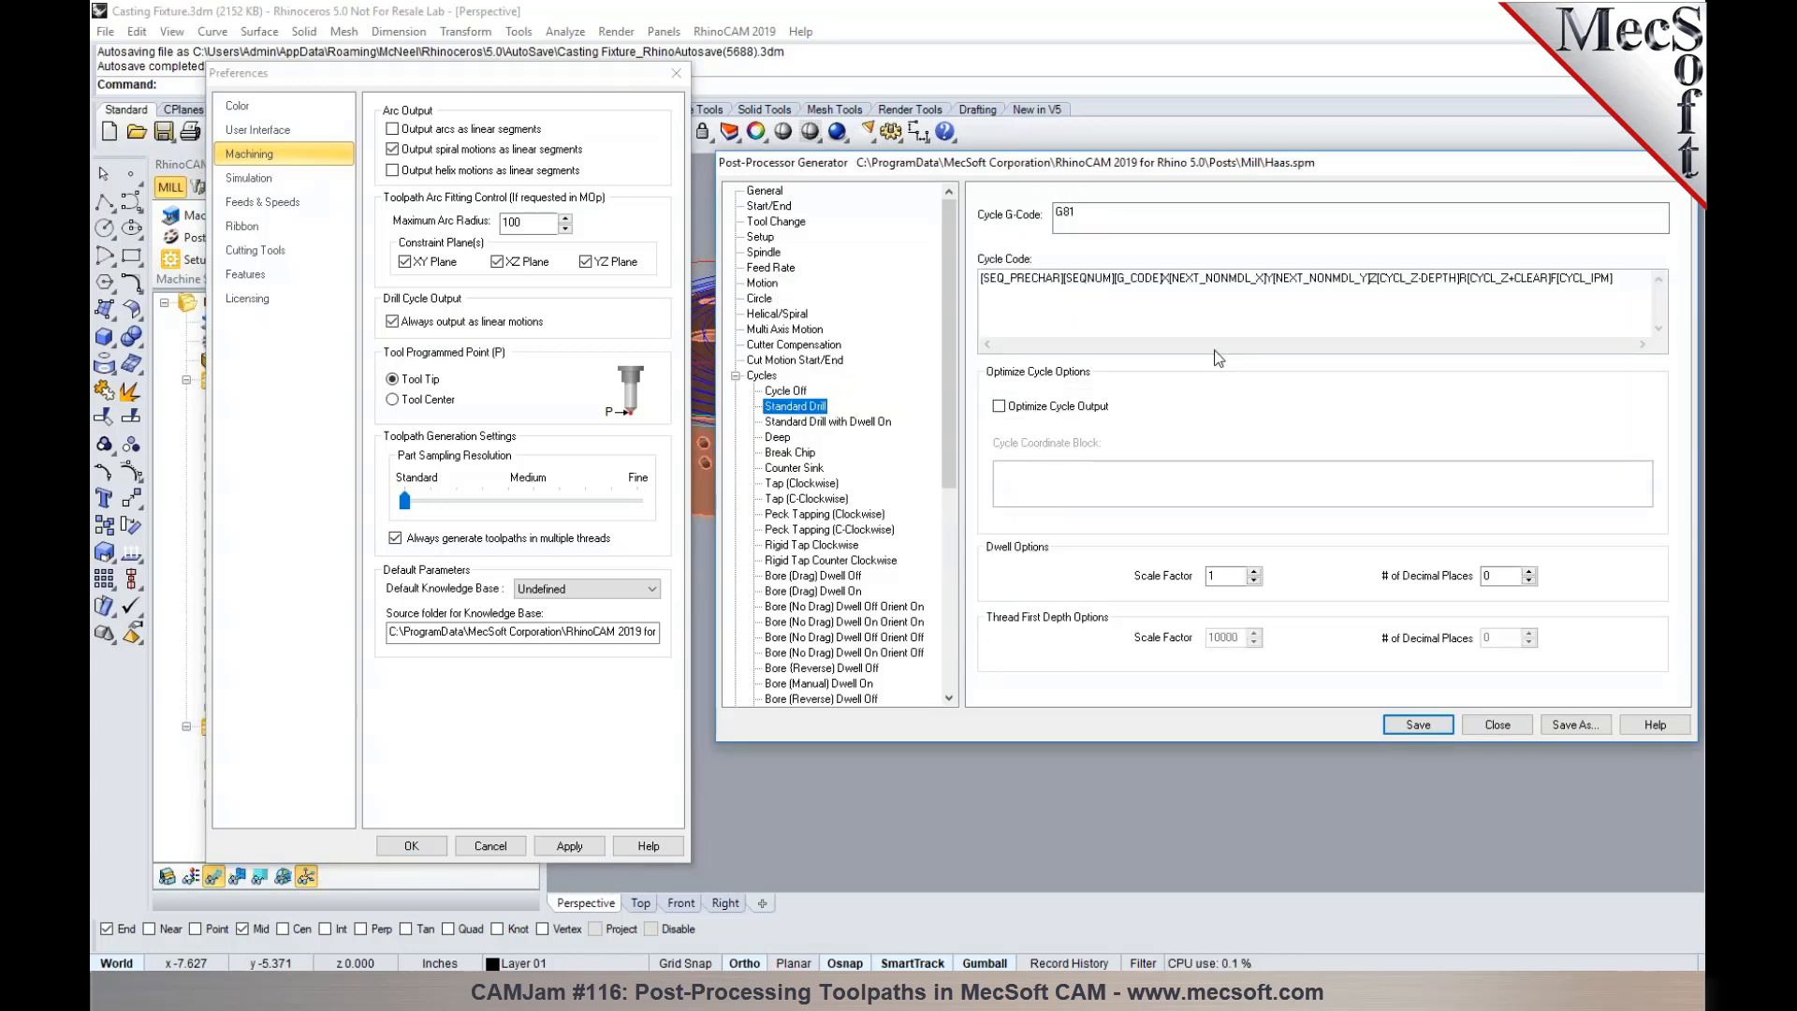
{"action": "left_click", "coordinate": [440, 323]}
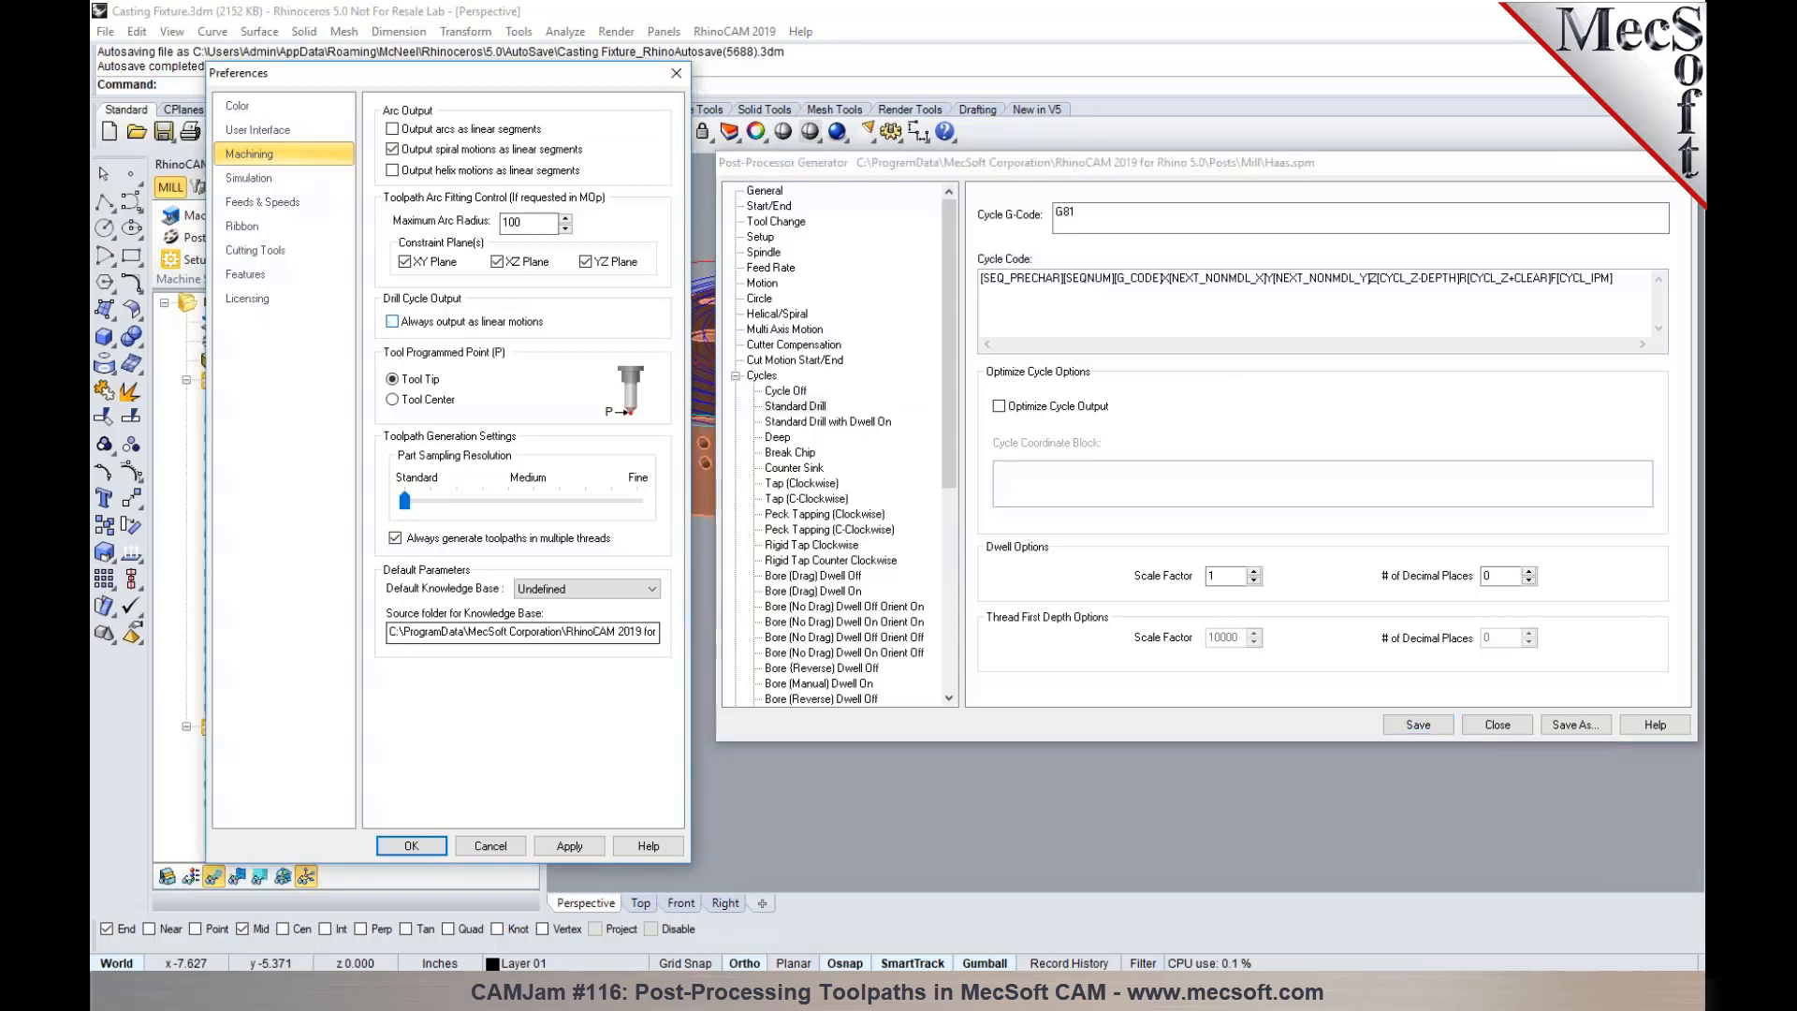
{"action": "left_click", "coordinate": [411, 845]}
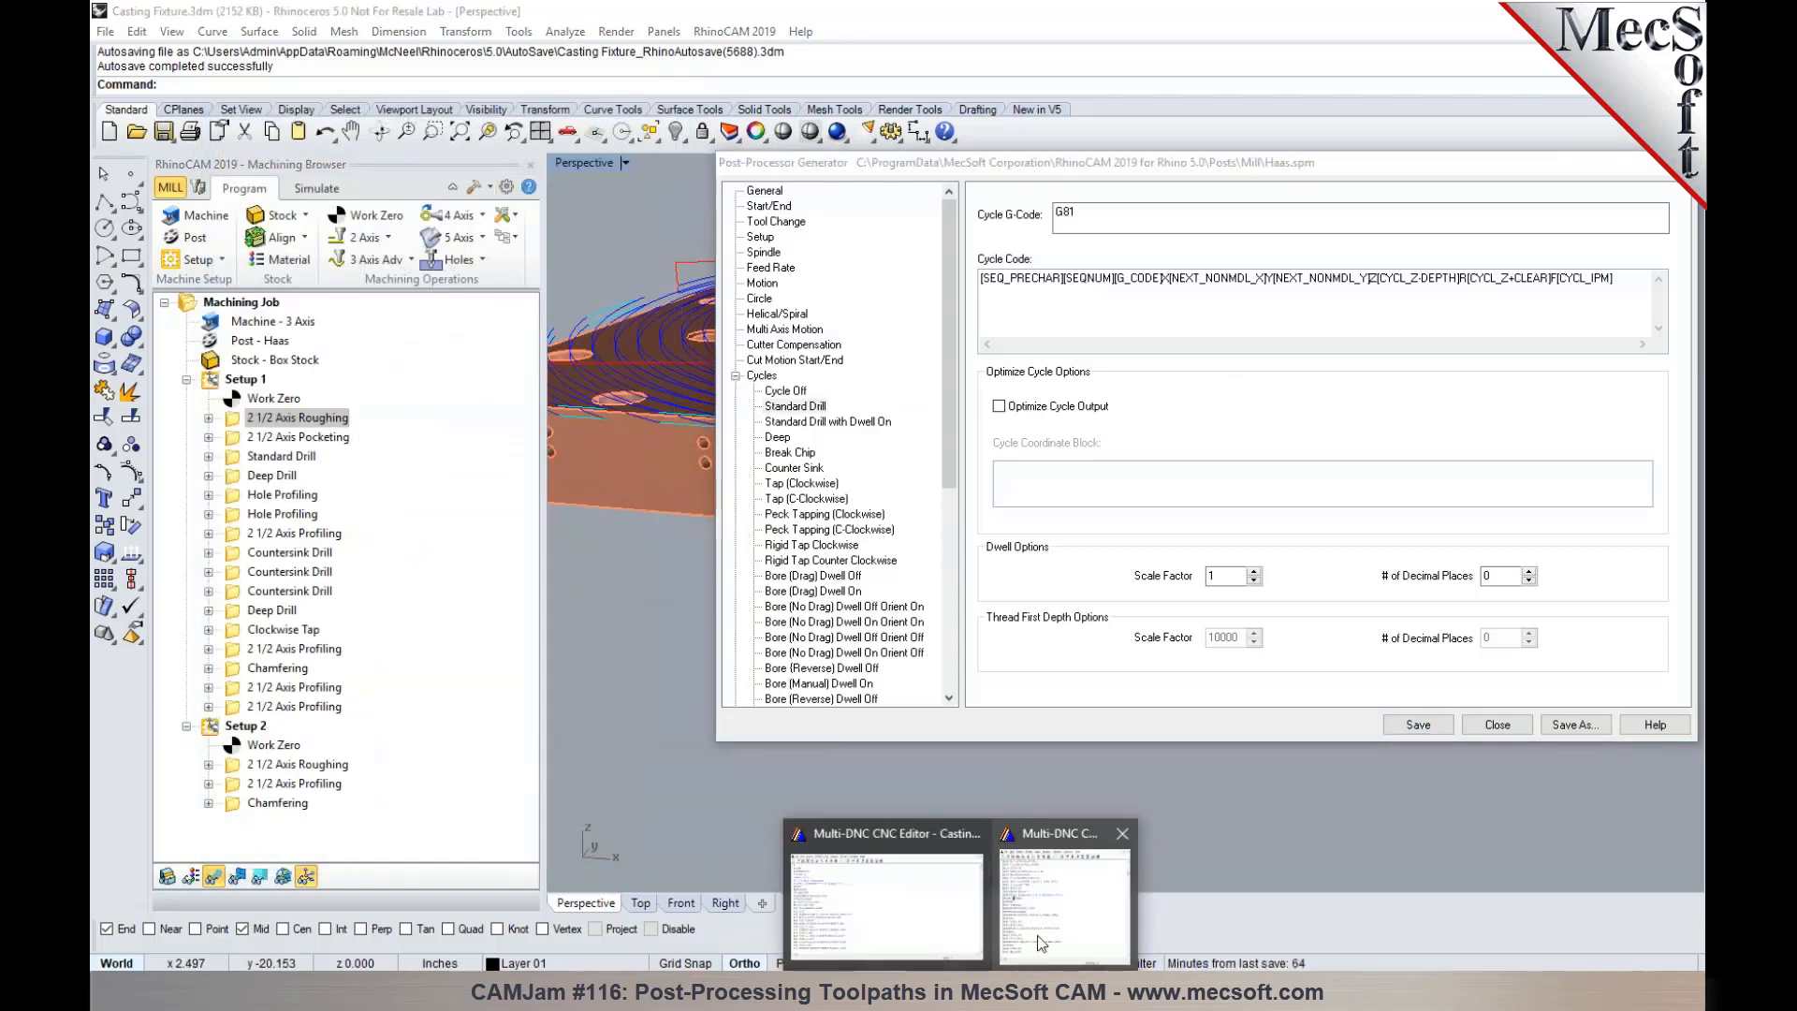
- Switch to Casting Fixture_Setup 1.nc in the Multi-DNC CNC Editor and examine its Standard Drill and Deep Drill cycle blocks
{"action": "left_click", "coordinate": [955, 959]}
{"action": "scroll", "coordinate": [471, 492], "scroll_direction": "down", "scroll_amount": 3}
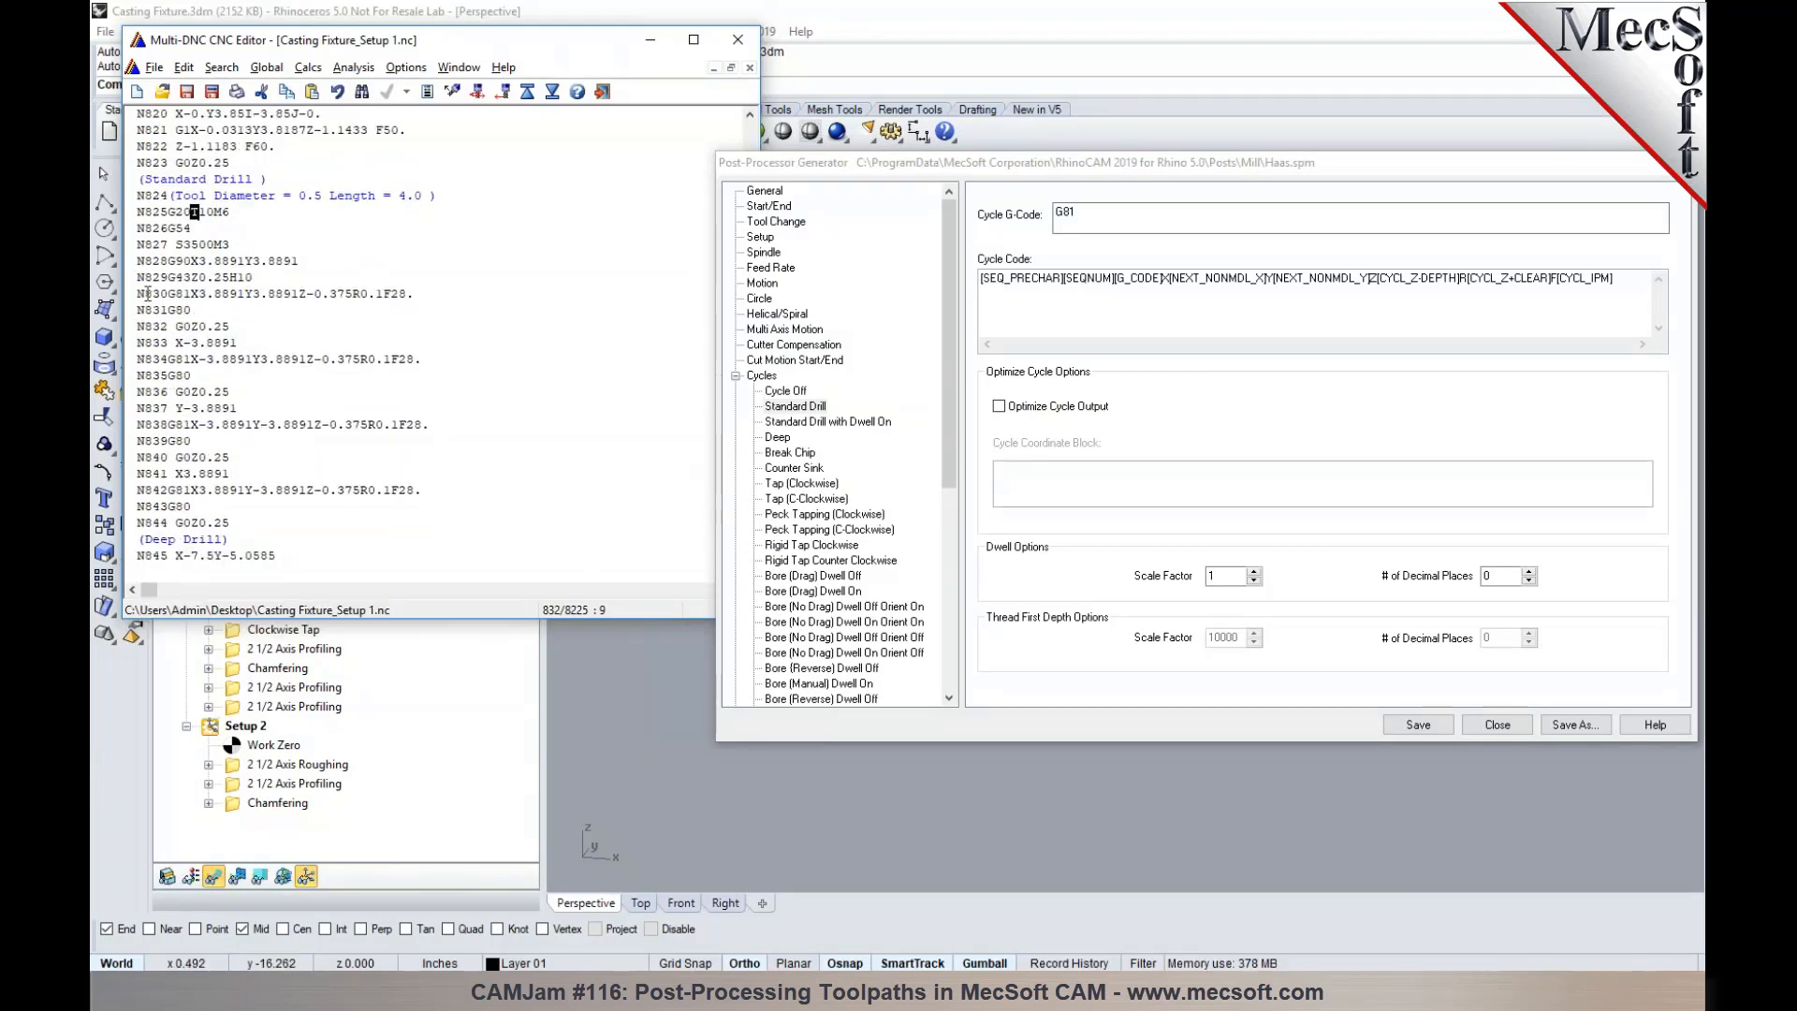
{"action": "left_click_drag", "start_coordinate": [166, 293], "coordinate": [363, 309]}
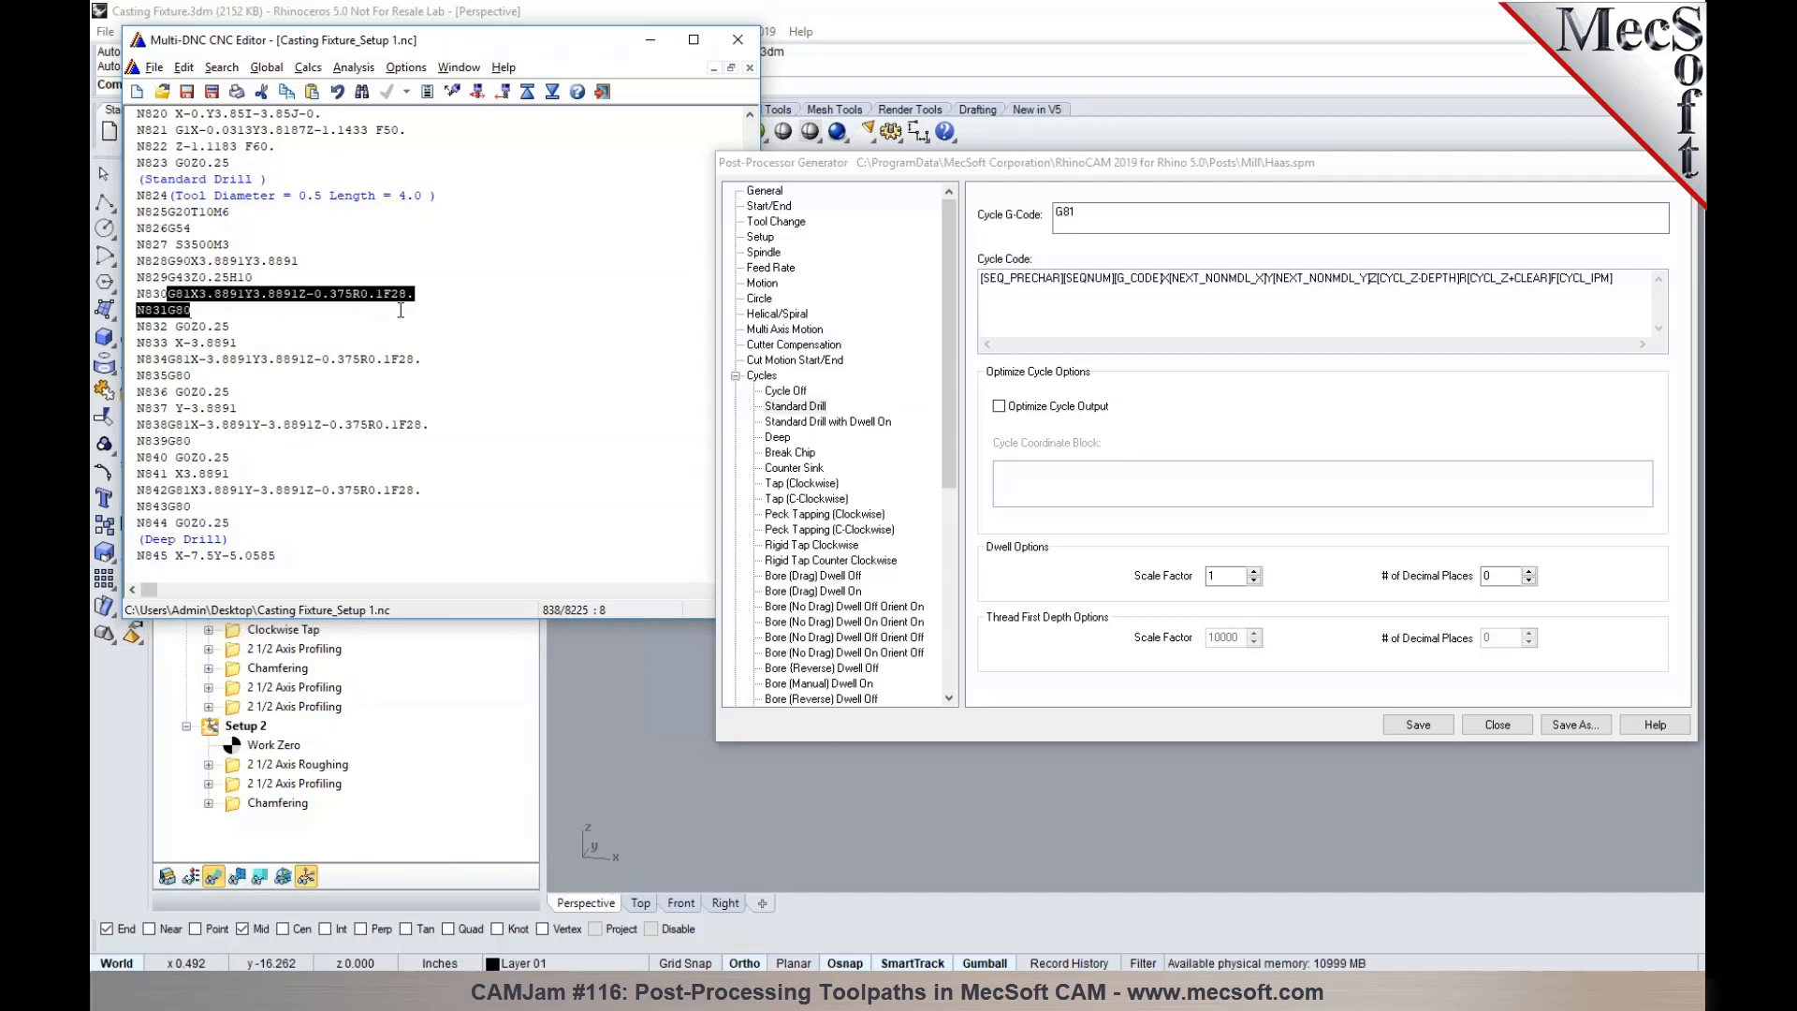
{"action": "left_click", "coordinate": [222, 359]}
{"action": "scroll", "coordinate": [221, 364], "scroll_direction": "down", "scroll_amount": 2}
{"action": "scroll", "coordinate": [222, 364], "scroll_direction": "down", "scroll_amount": 3}
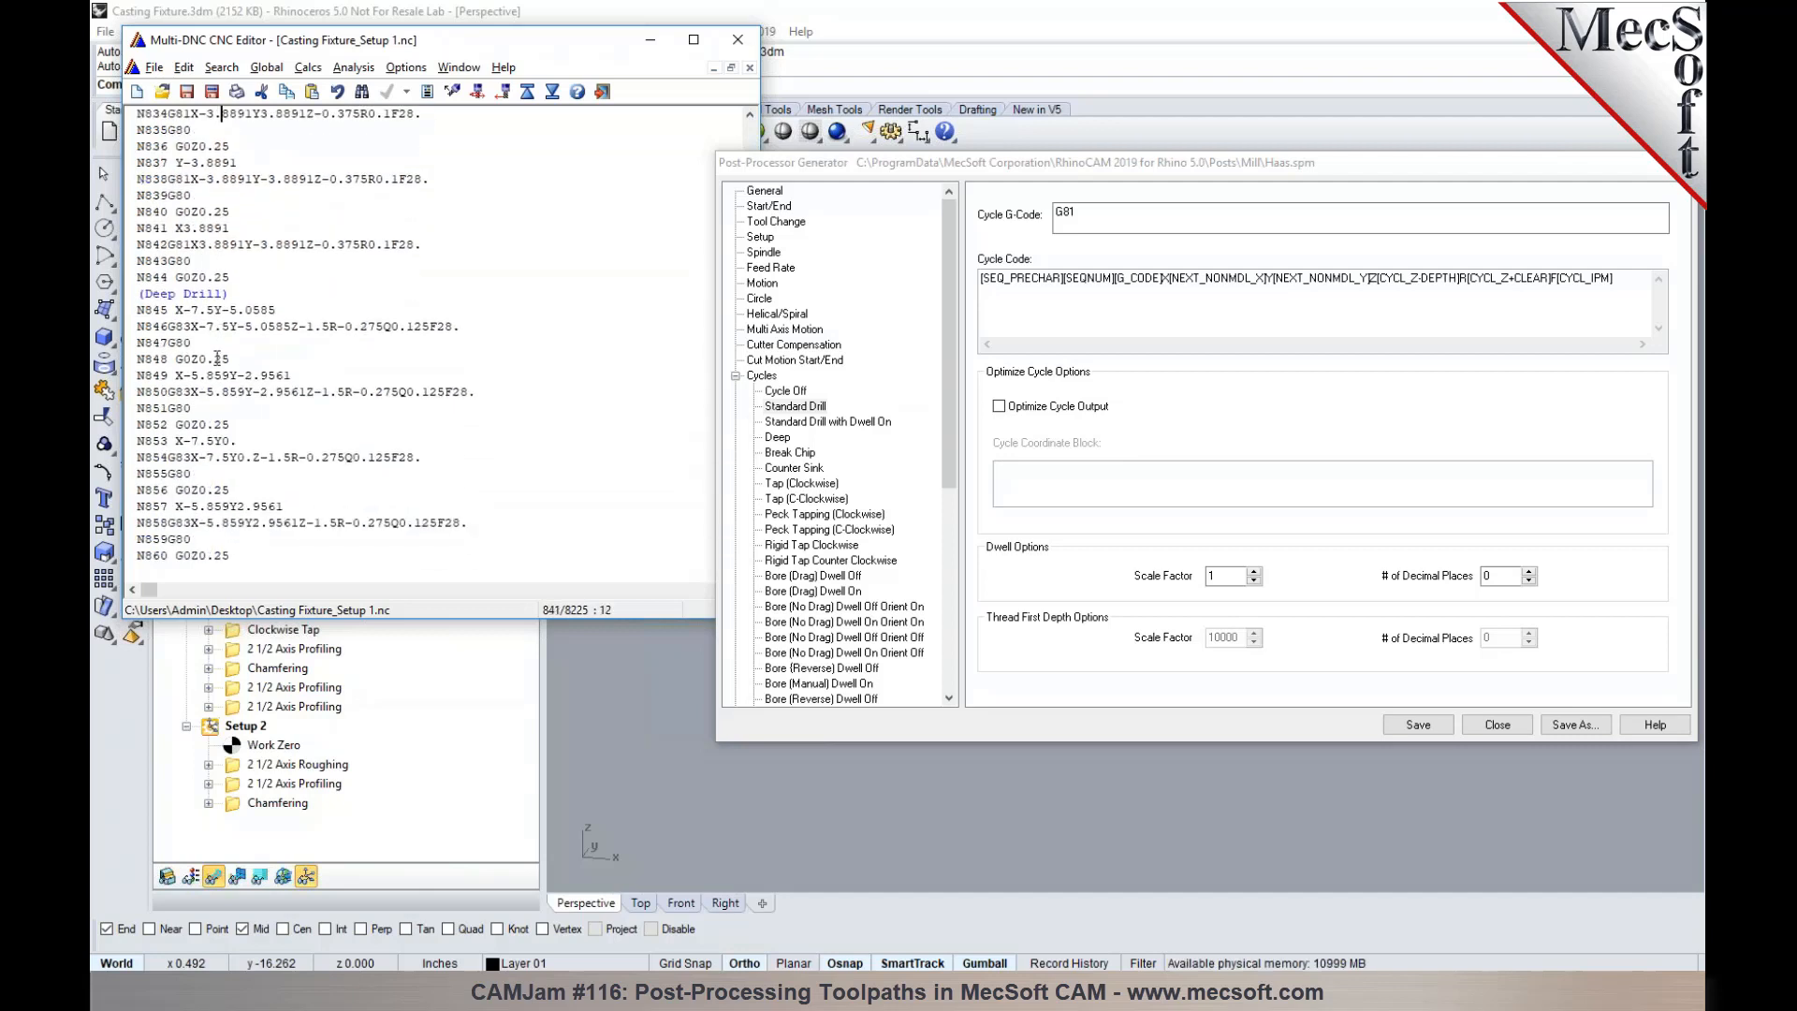
{"action": "left_click", "coordinate": [340, 378]}
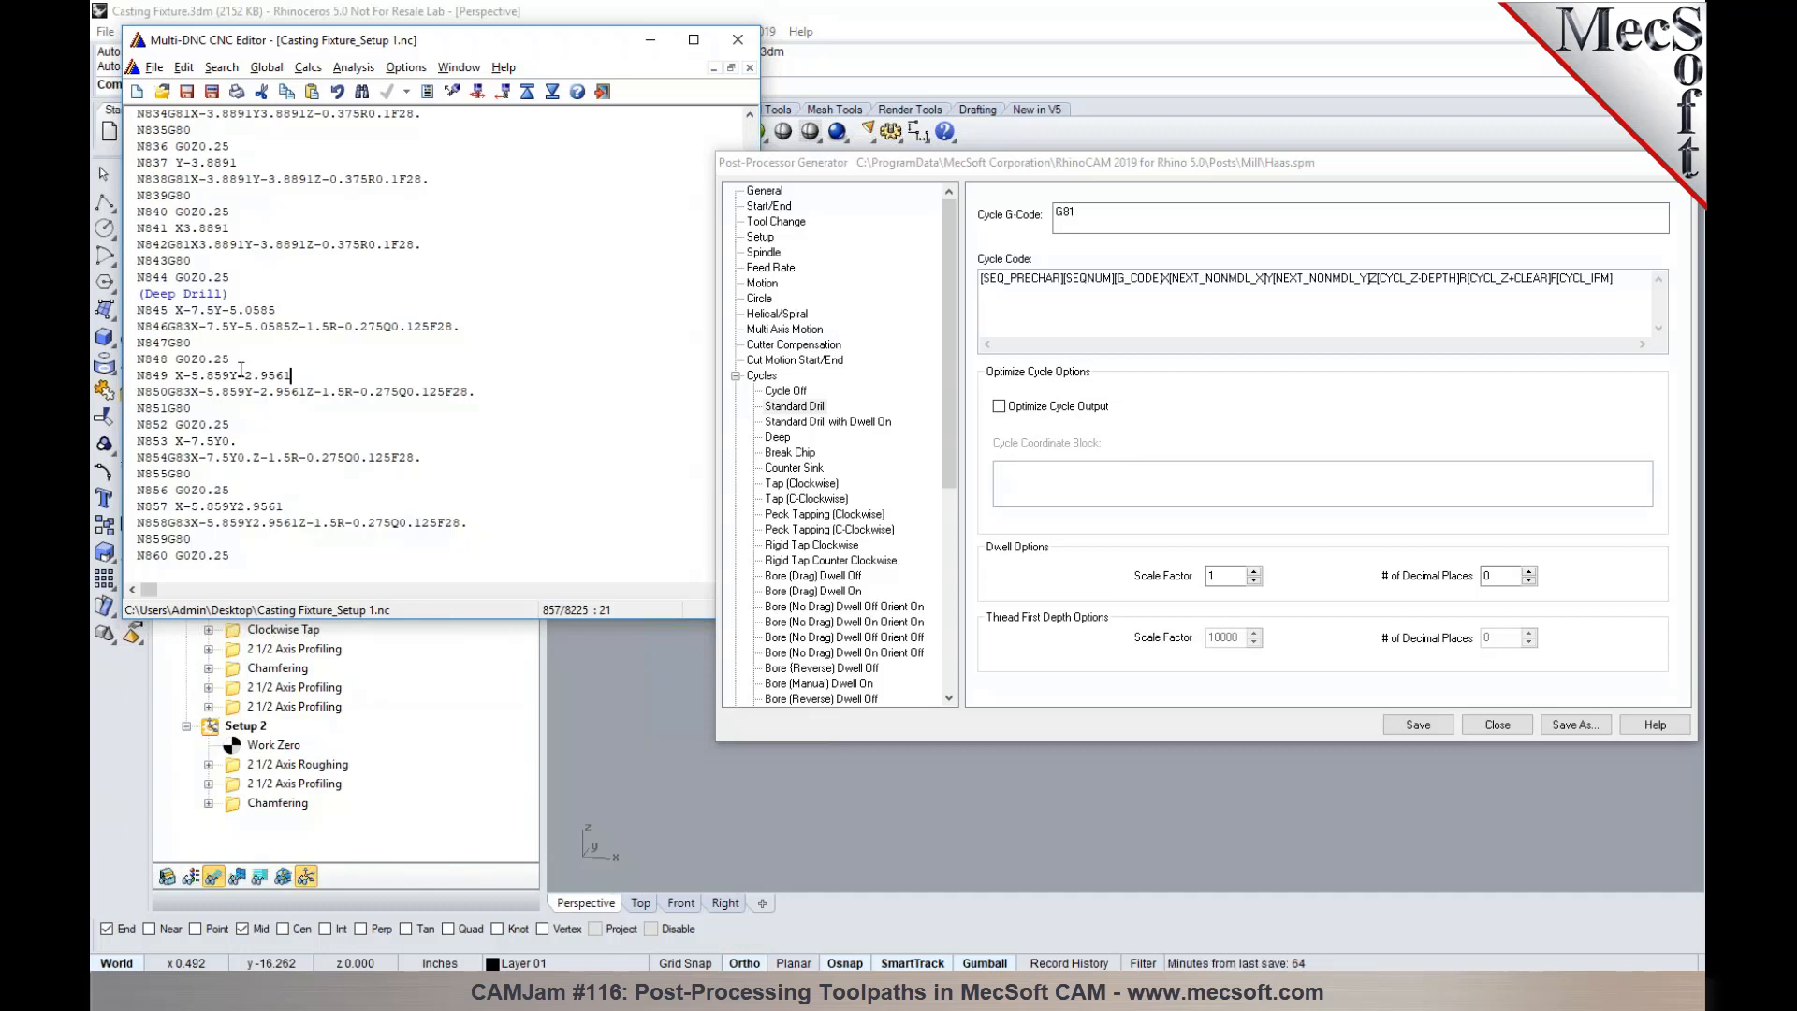
- Examine the Haas post's Misc coolant and offset codes, along with its Start/End and Tool Change macros
{"action": "left_click_drag", "start_coordinate": [1002, 175], "coordinate": [912, 174]}
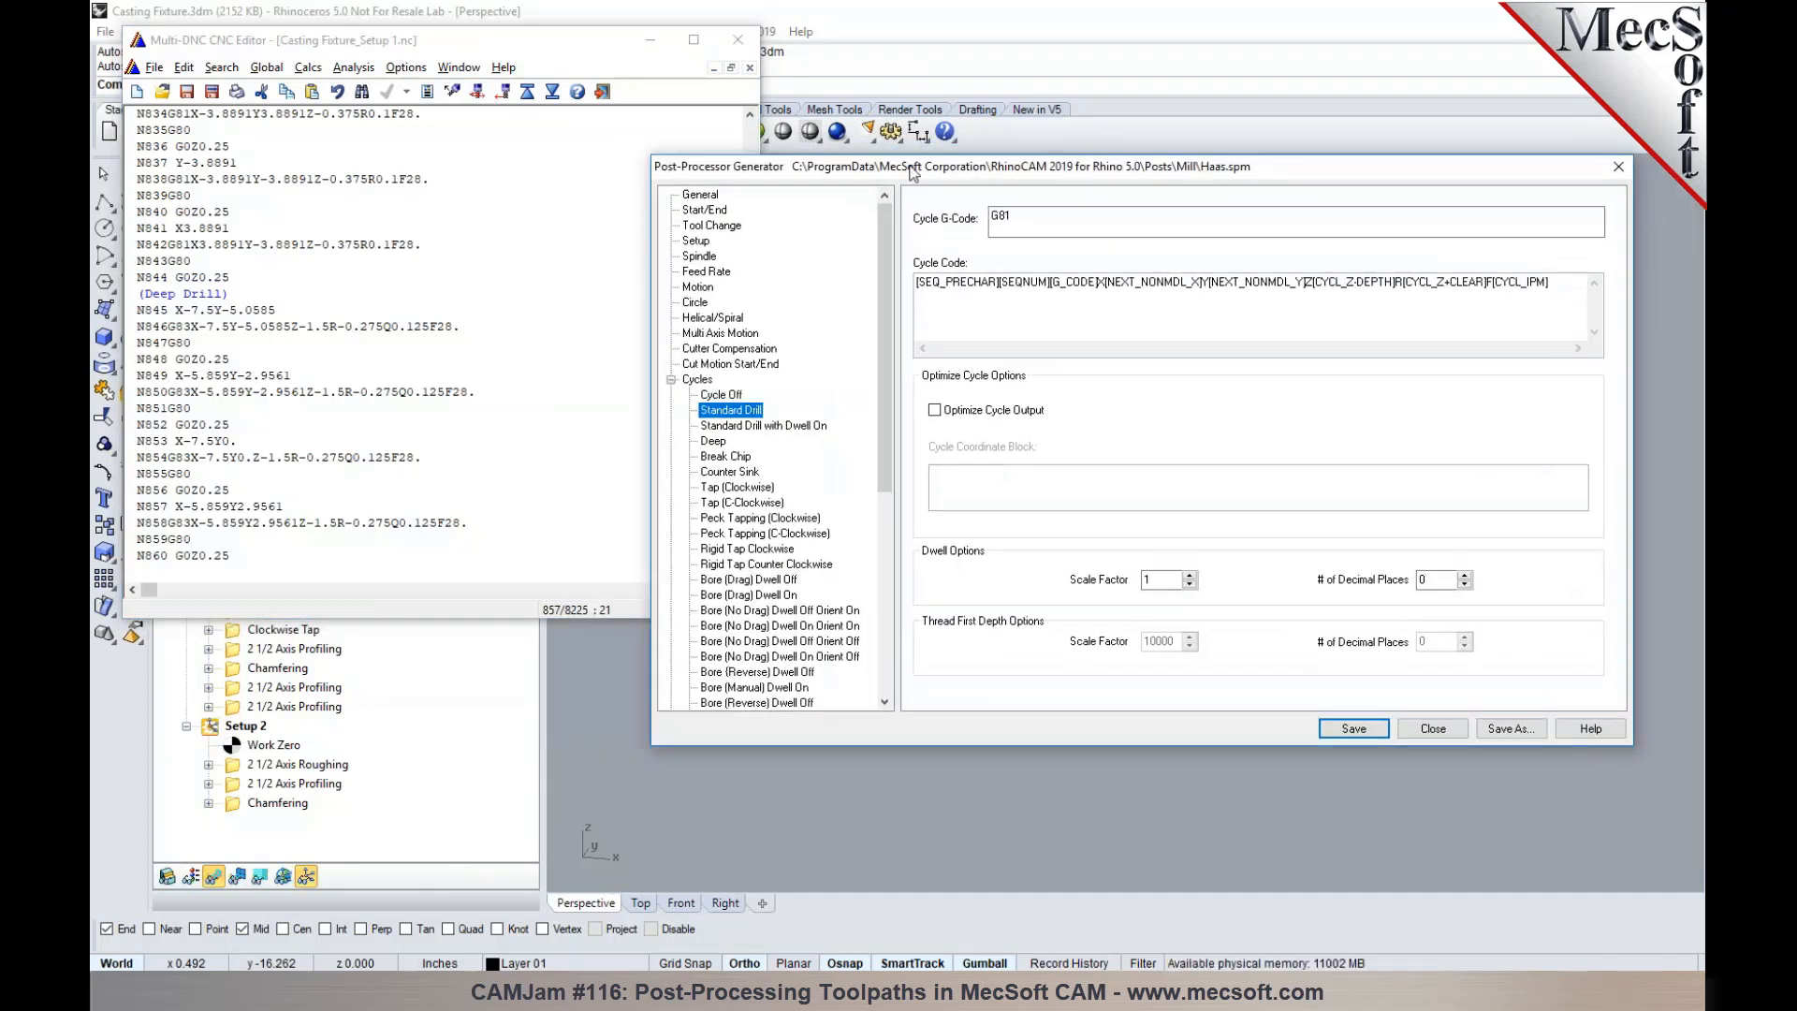
{"action": "left_click_drag", "start_coordinate": [890, 435], "coordinate": [879, 666]}
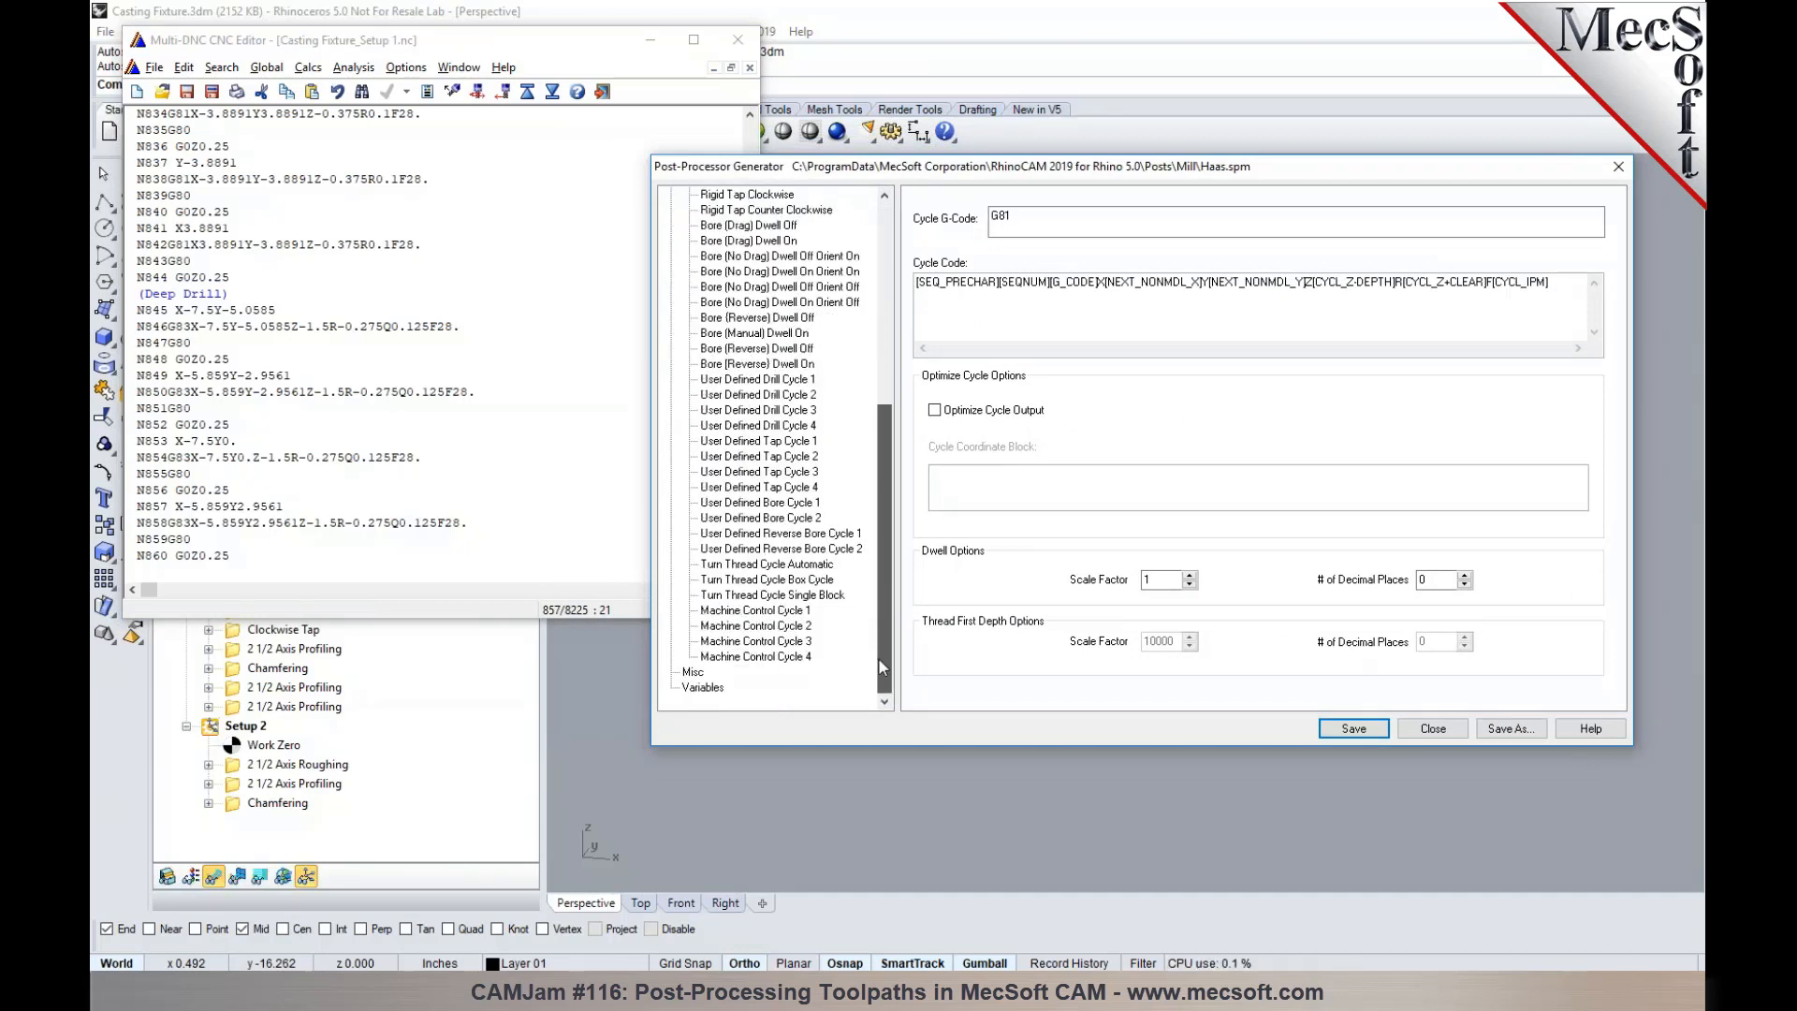
{"action": "left_click", "coordinate": [697, 673]}
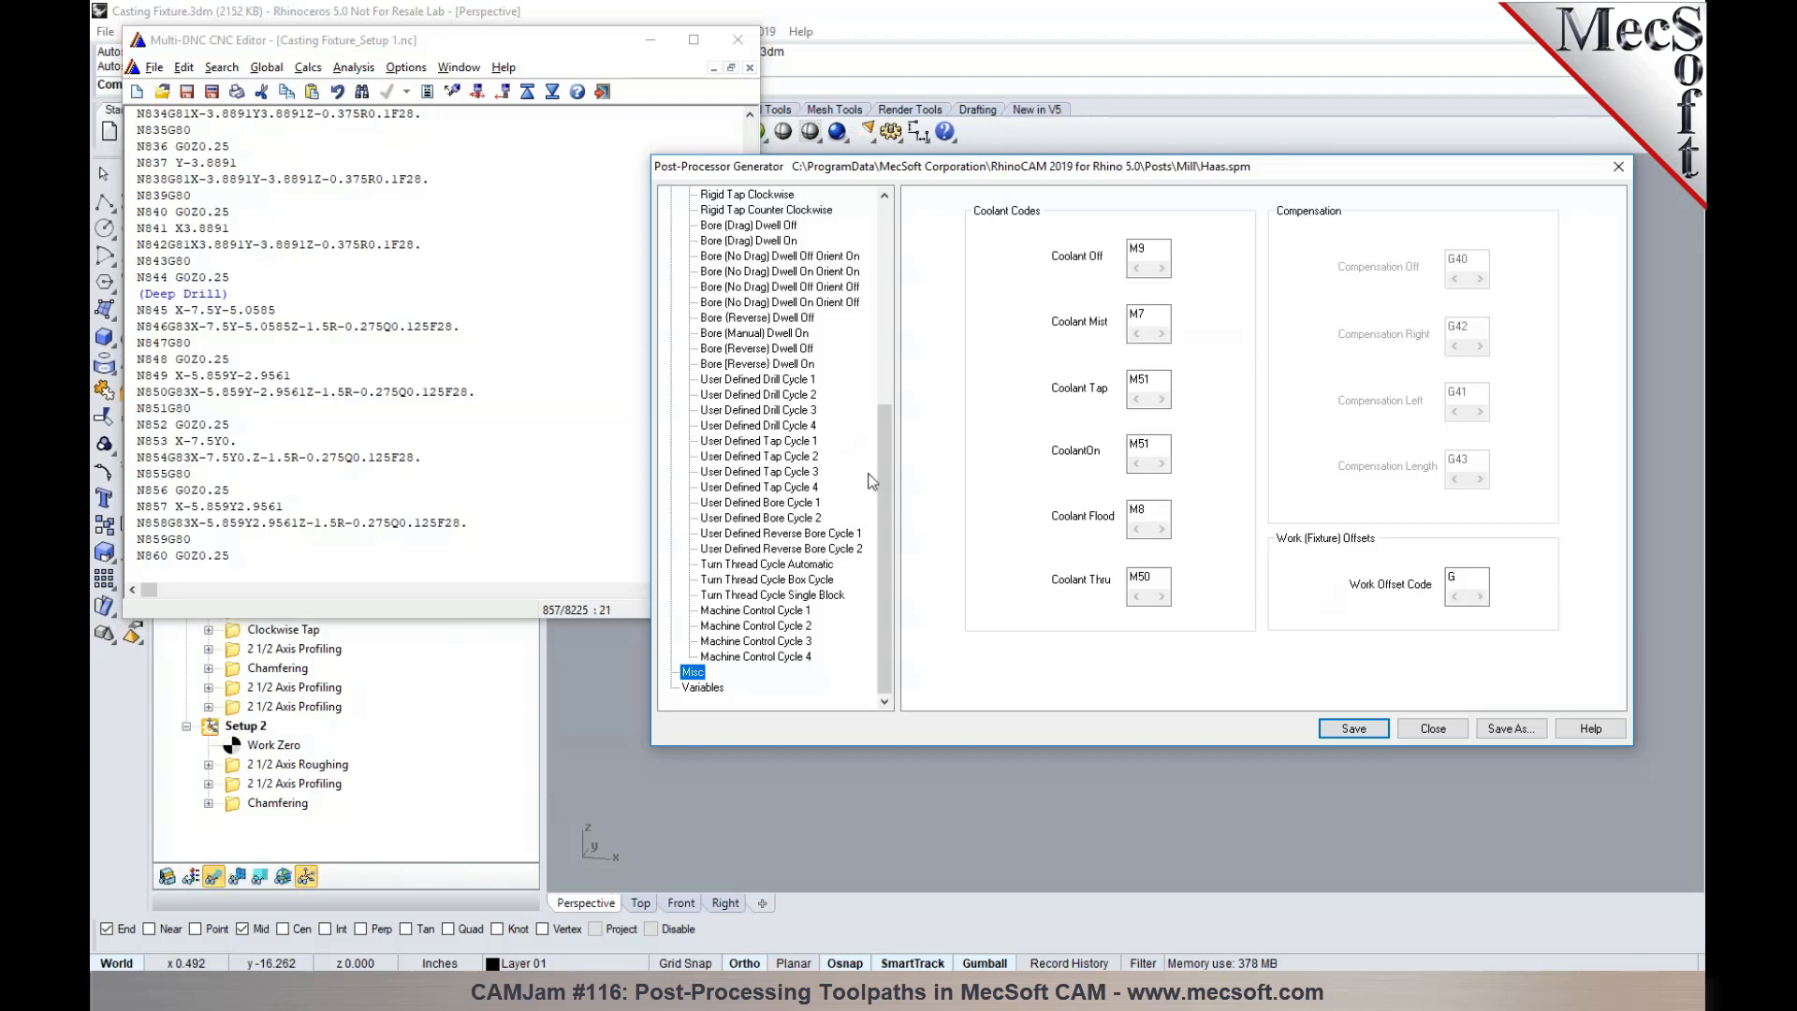
{"action": "left_click_drag", "start_coordinate": [884, 487], "coordinate": [905, 251]}
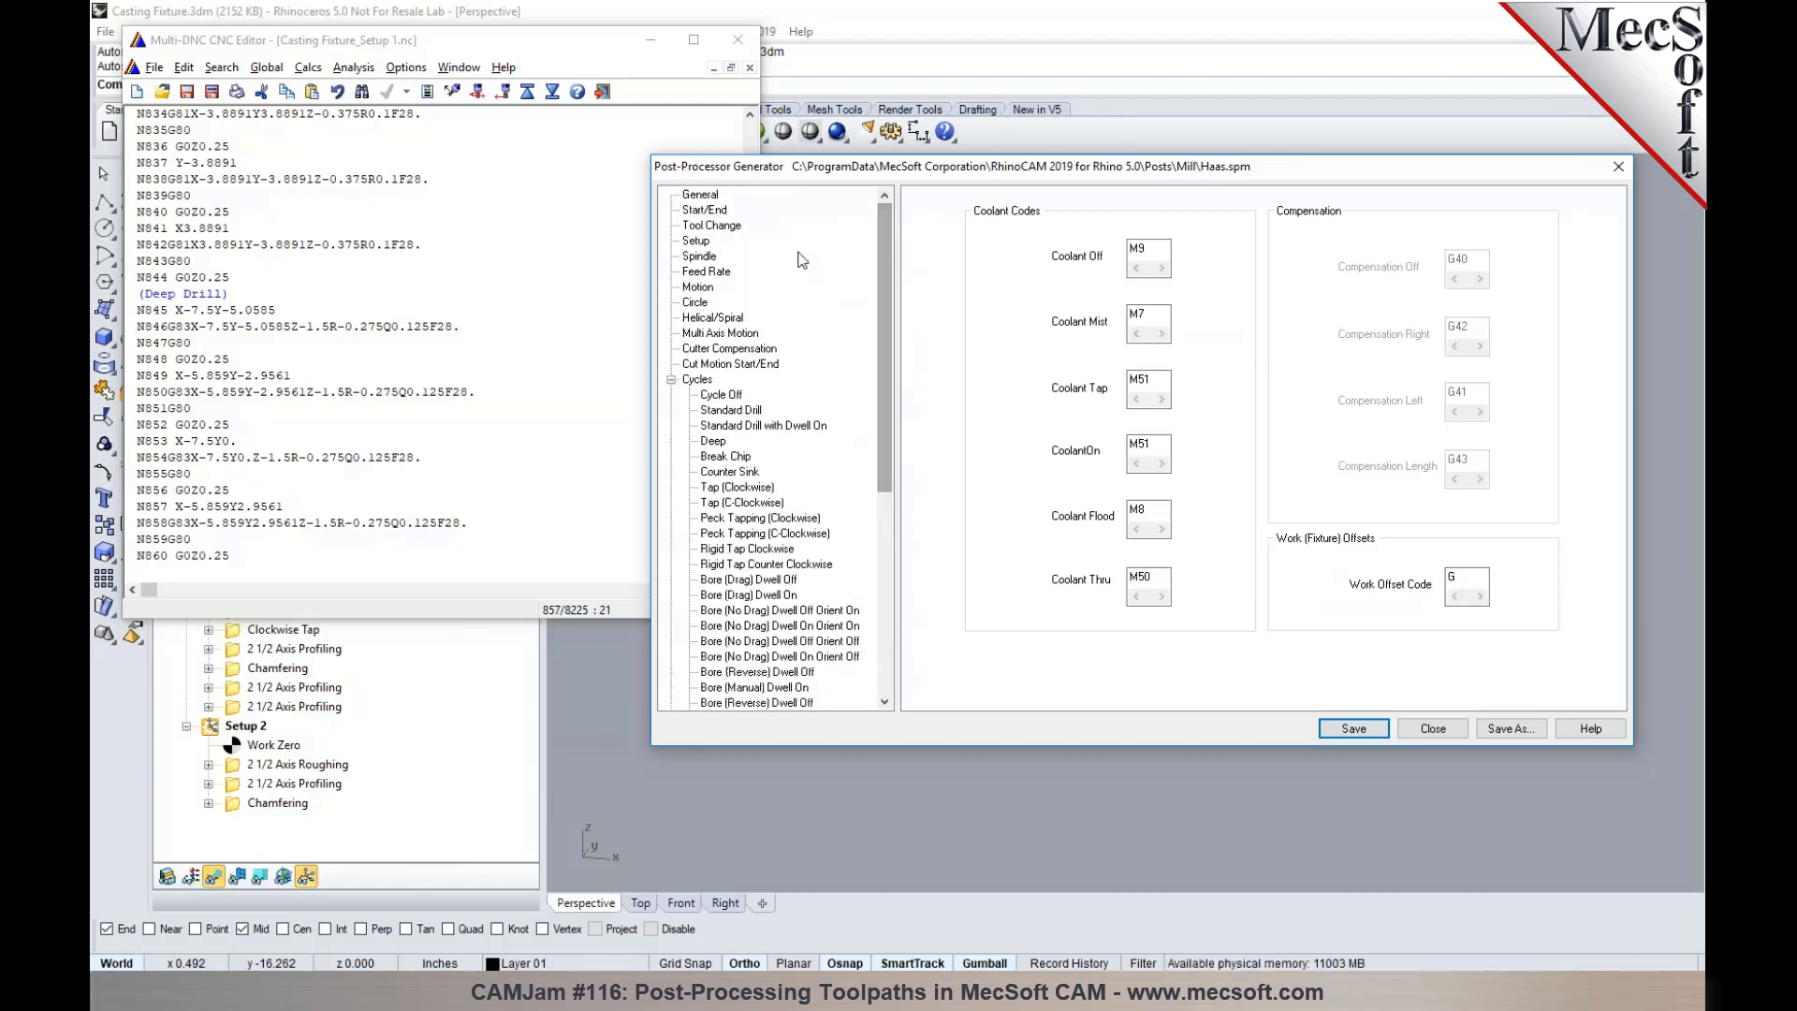
{"action": "left_click", "coordinate": [707, 213]}
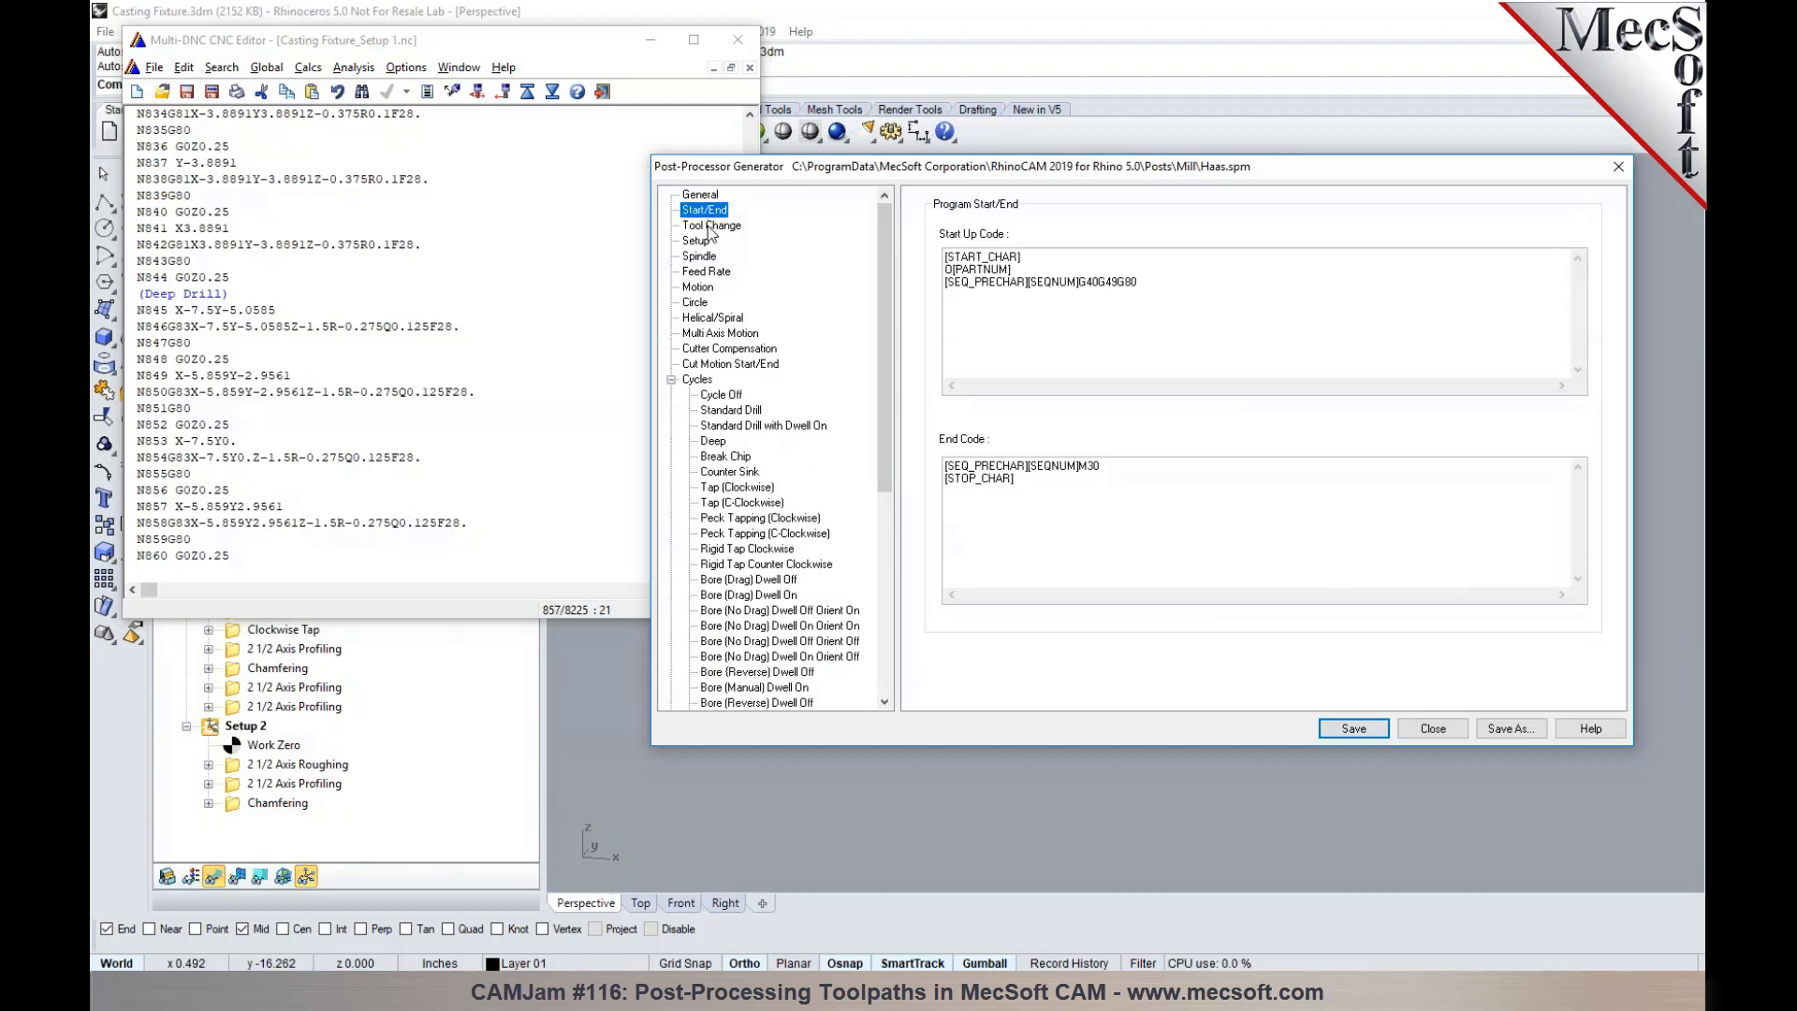
{"action": "left_click", "coordinate": [709, 227]}
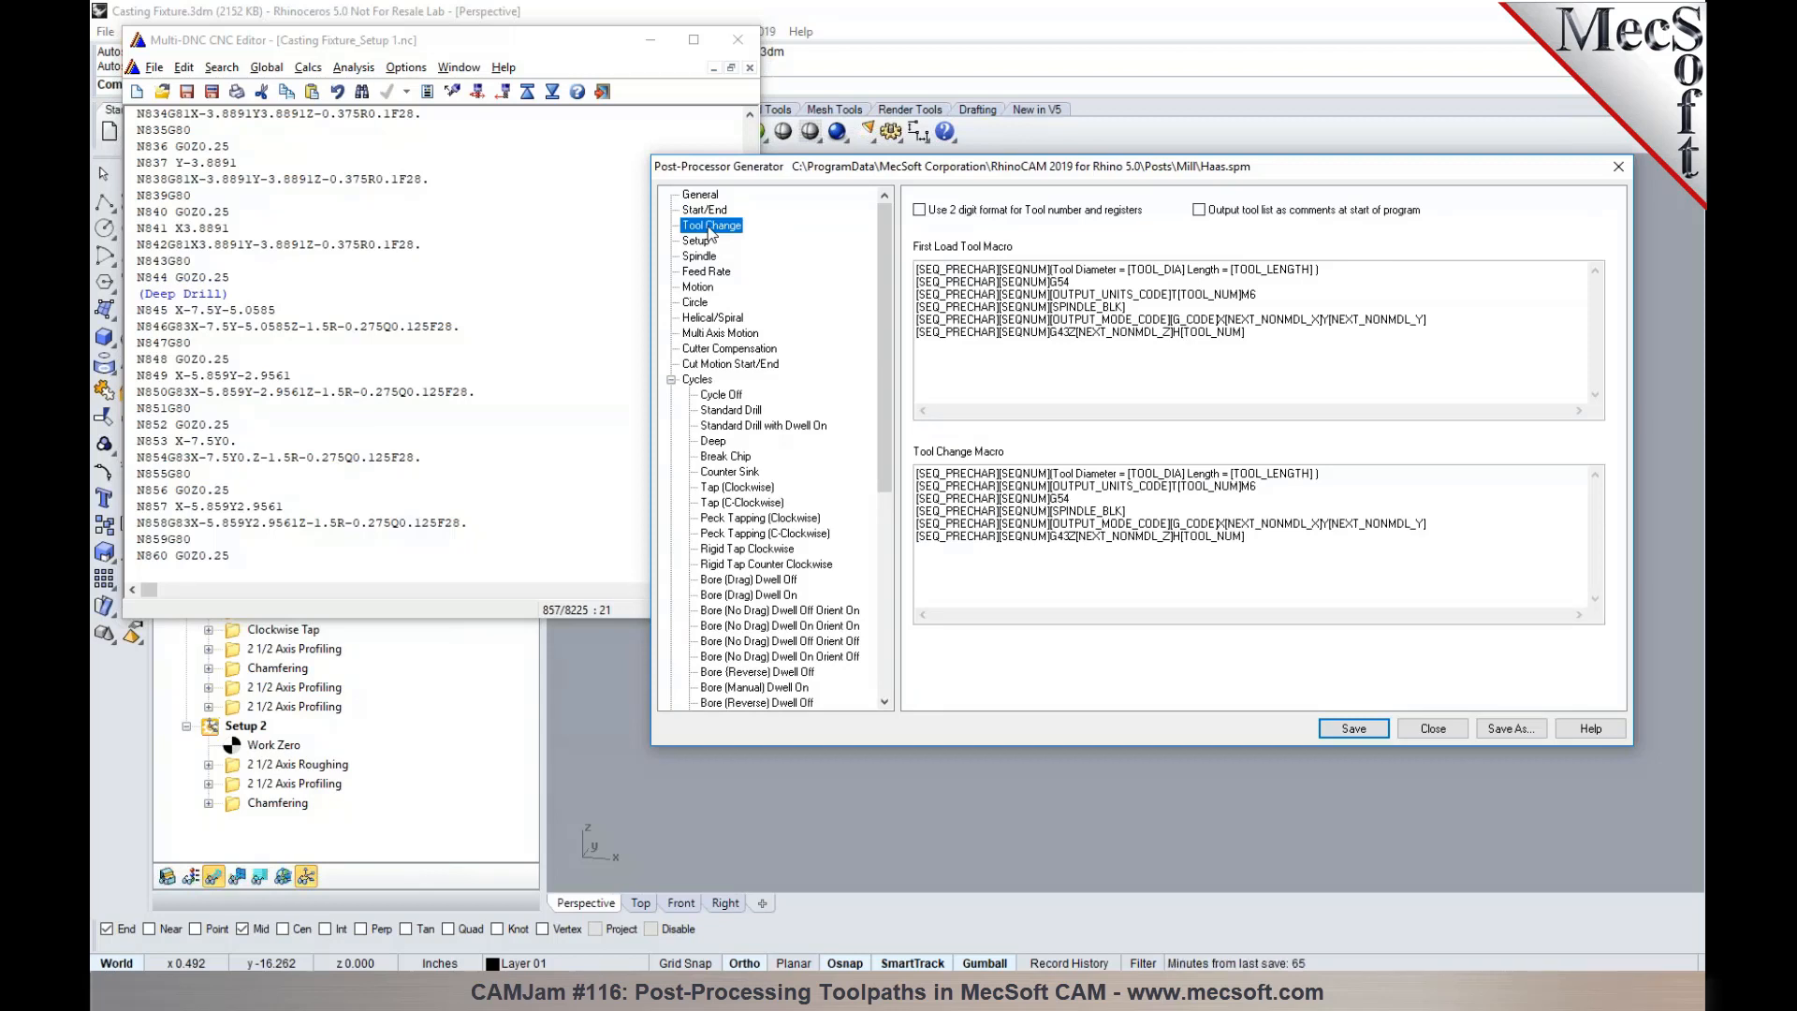
- Compare the opening lines of the posted Setup 1 program with the post's Start/End start-up code
{"action": "left_click_drag", "start_coordinate": [958, 174], "coordinate": [1059, 211]}
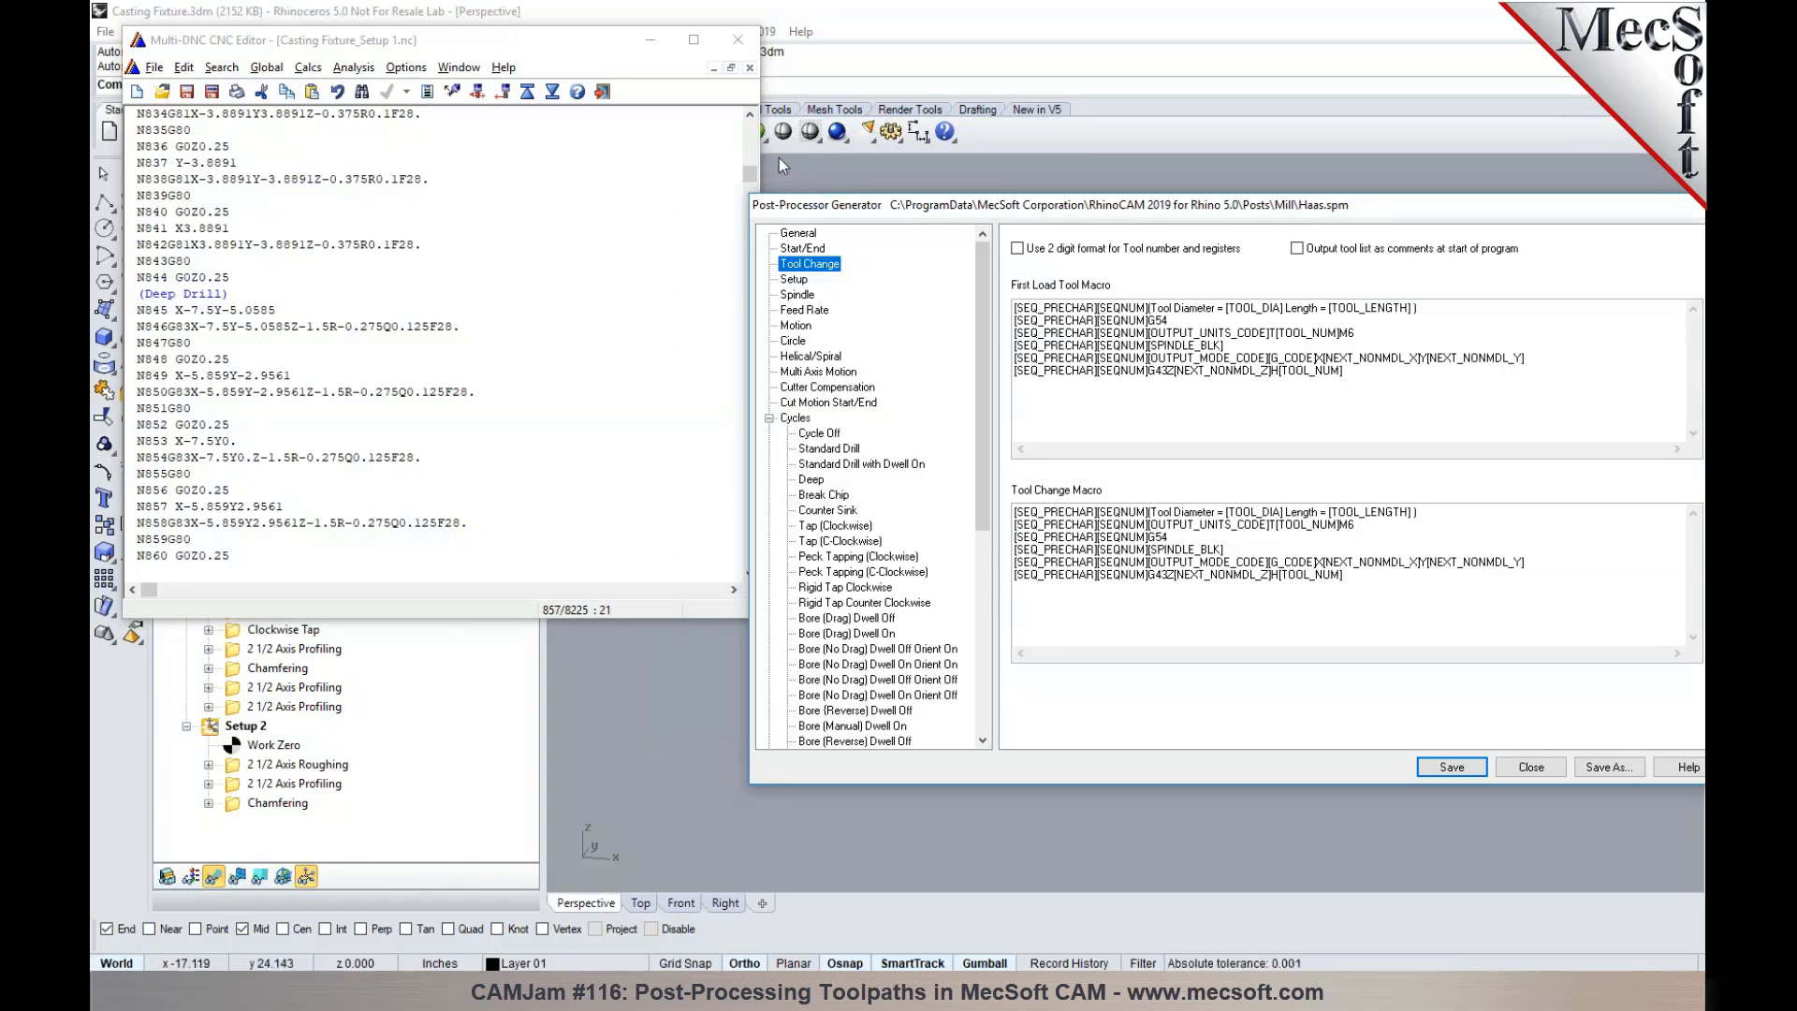
{"action": "left_click_drag", "start_coordinate": [746, 175], "coordinate": [749, 130]}
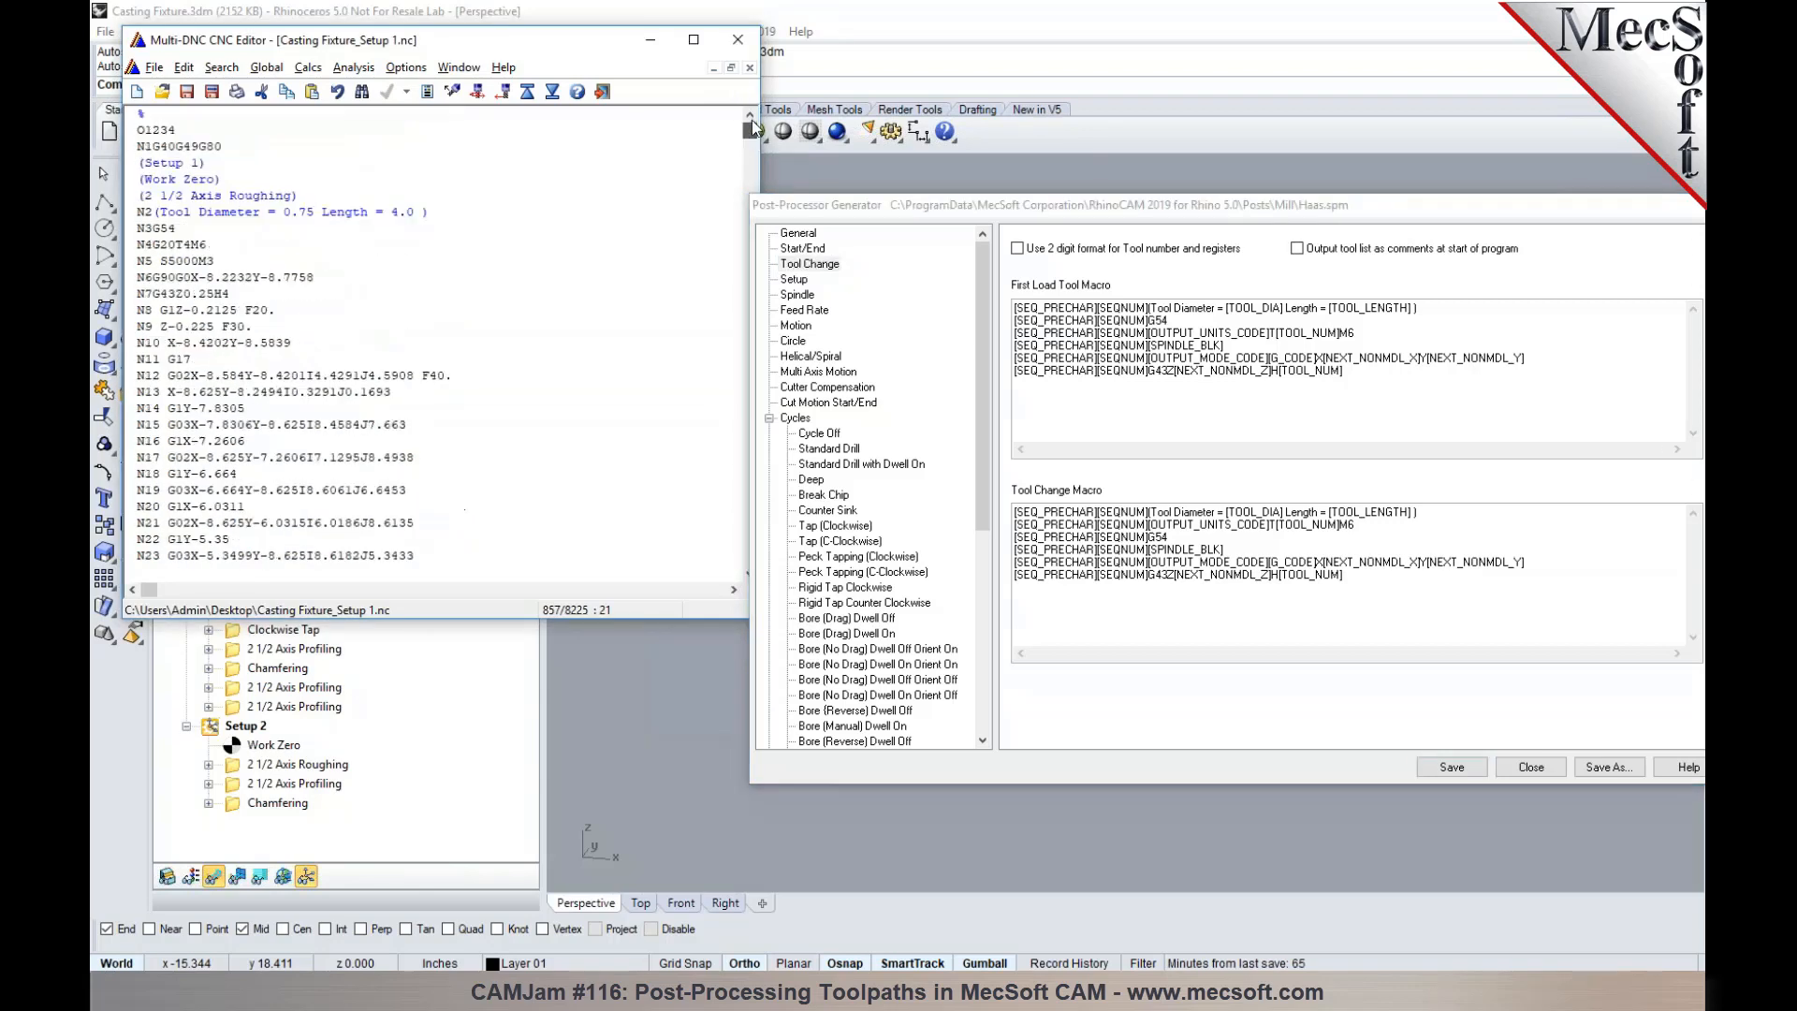
{"action": "left_click", "coordinate": [242, 148]}
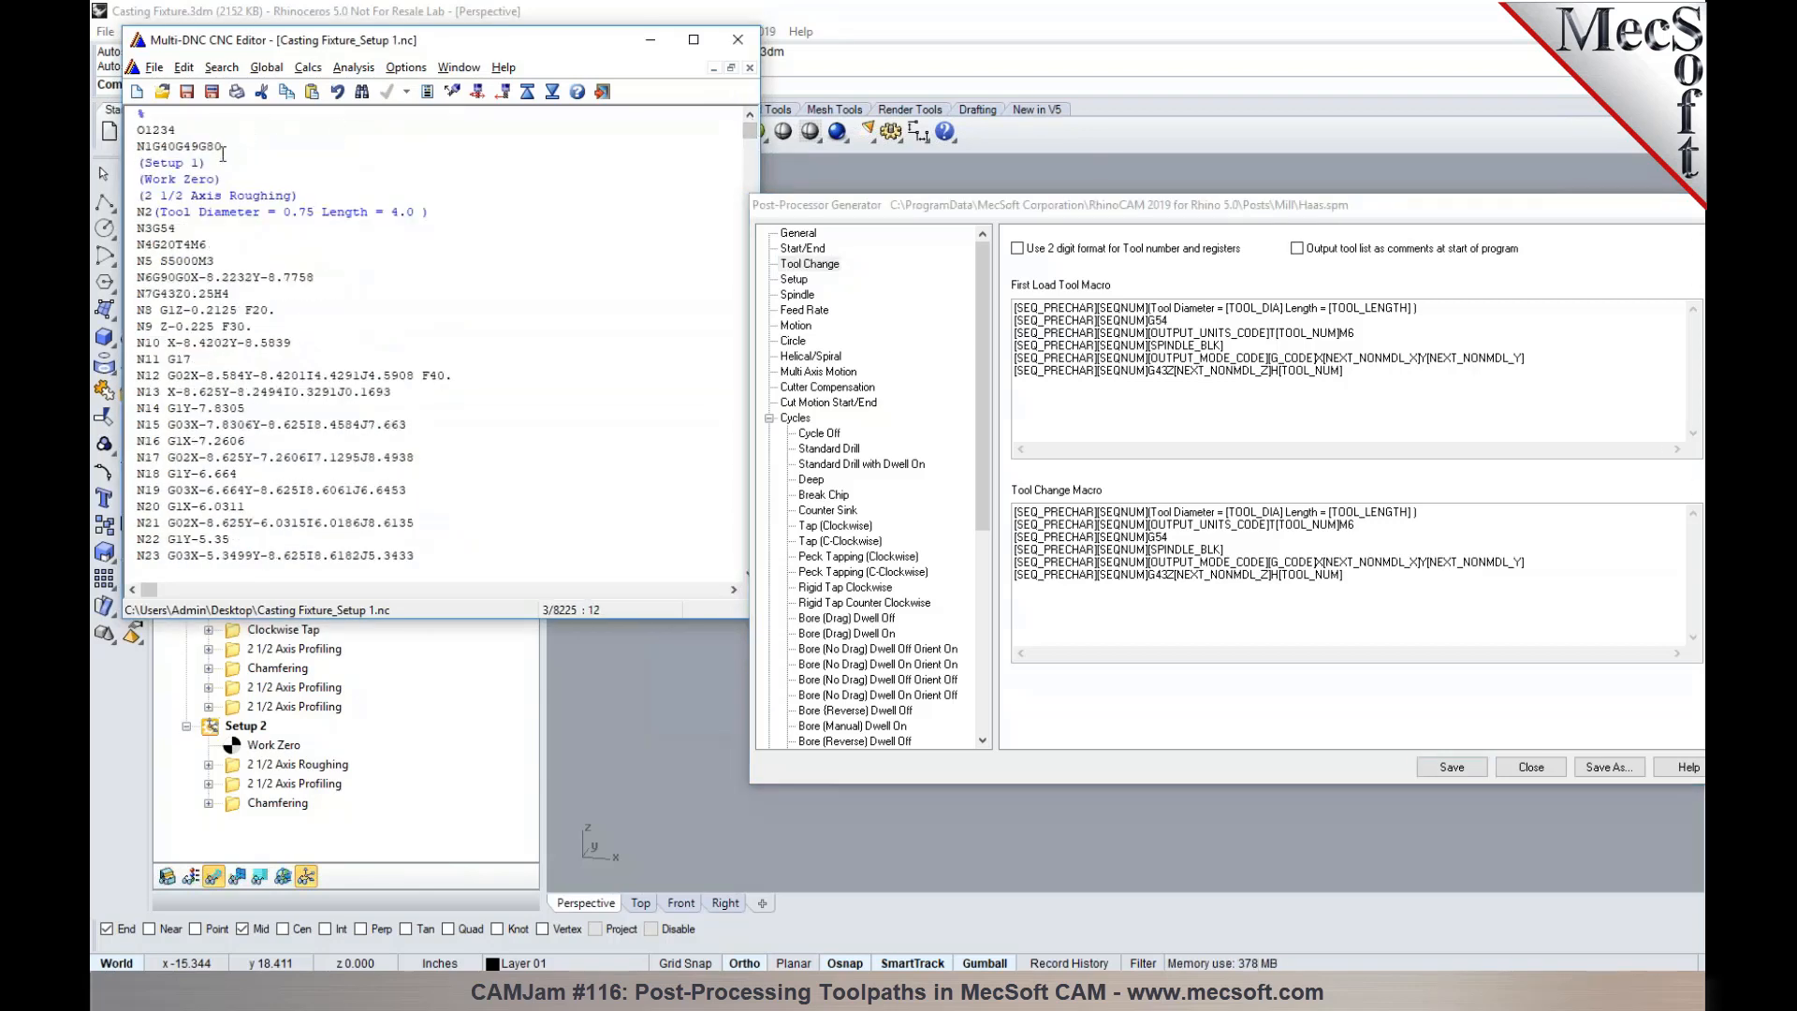
{"action": "left_click", "coordinate": [205, 135]}
{"action": "left_click", "coordinate": [803, 249]}
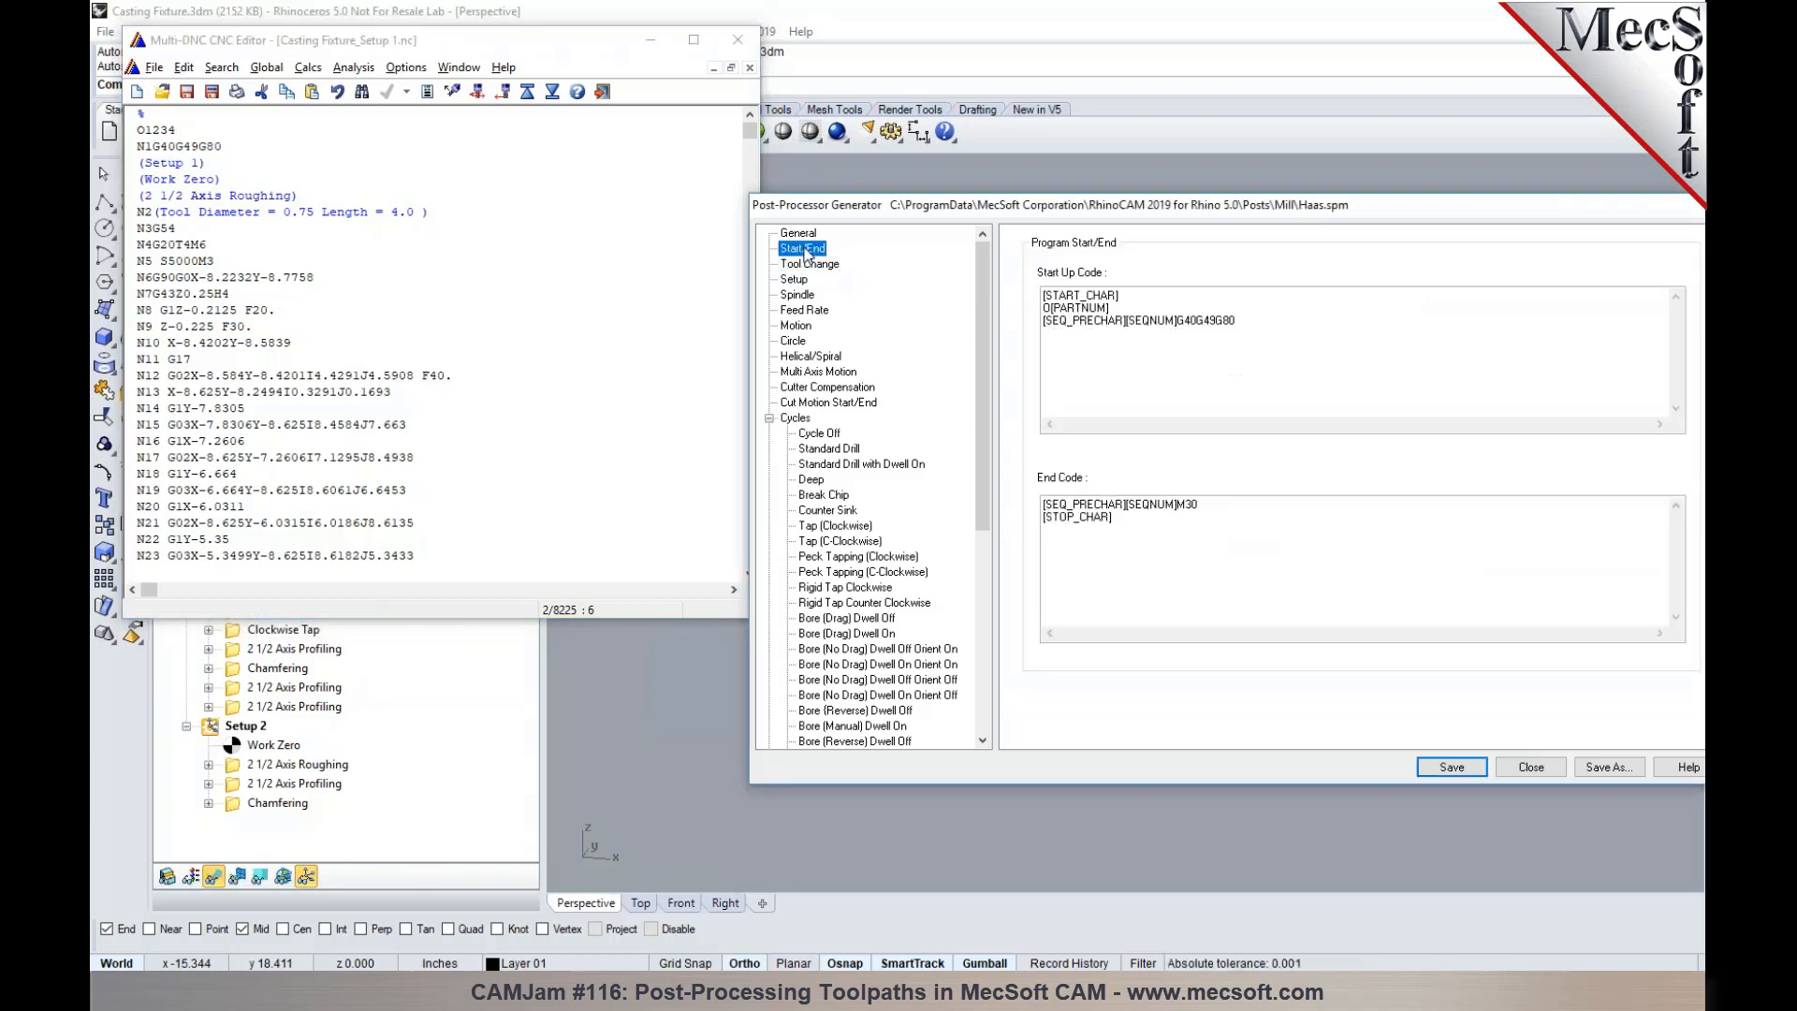
- Add a new line below O[PARTNUM] in the start-up code and insert the [SEQ_PRECHAR] variable on it
{"action": "left_click", "coordinate": [1121, 309]}
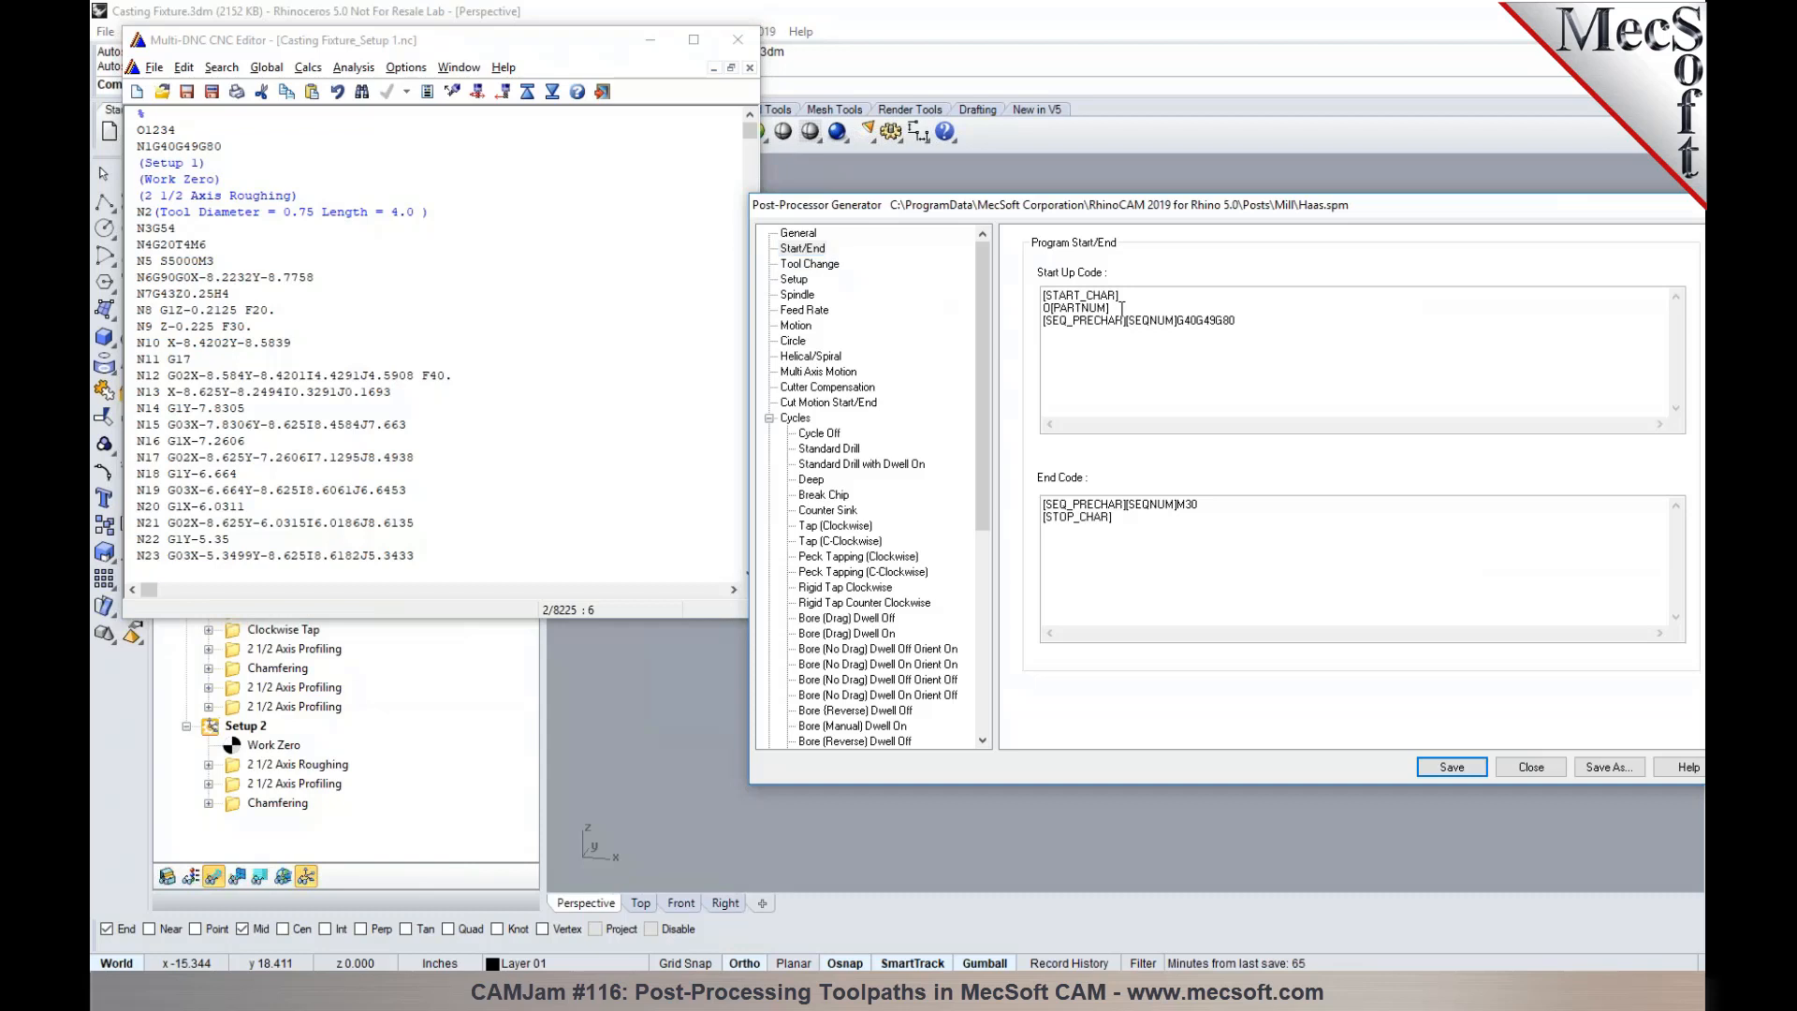
{"action": "key", "text": "Return"}
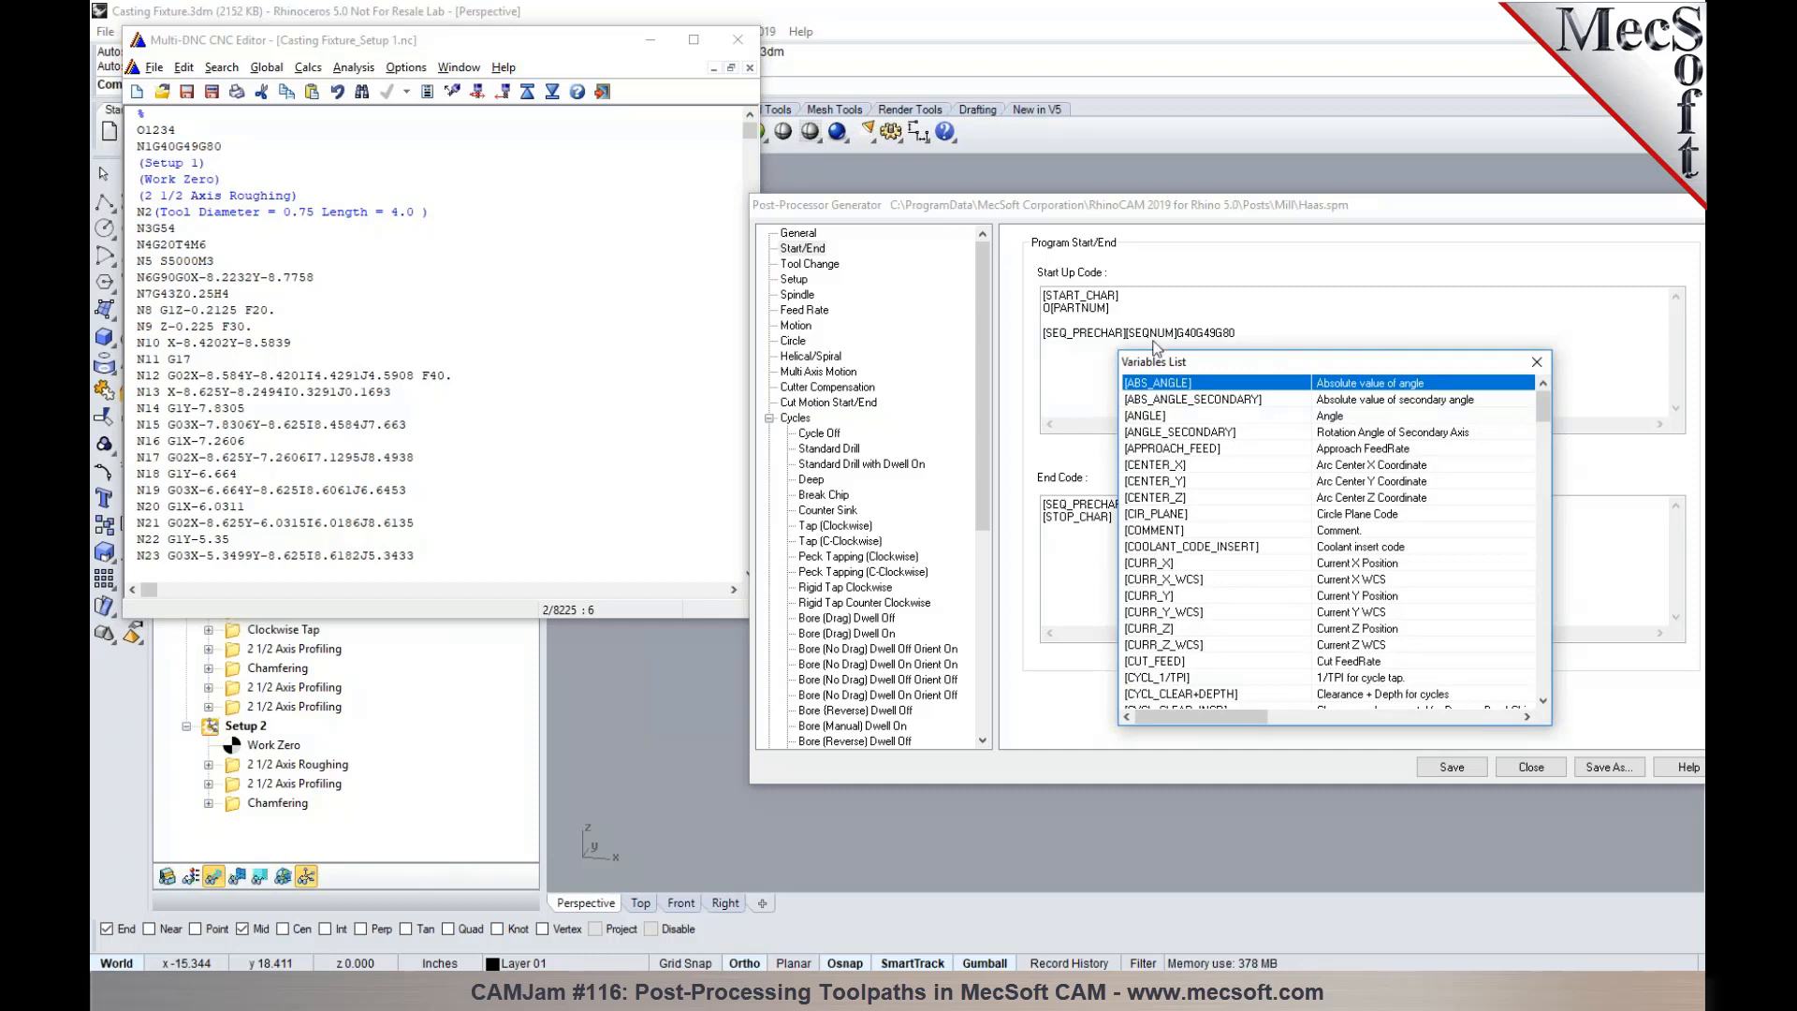
{"action": "left_click_drag", "start_coordinate": [1544, 411], "coordinate": [1542, 567]}
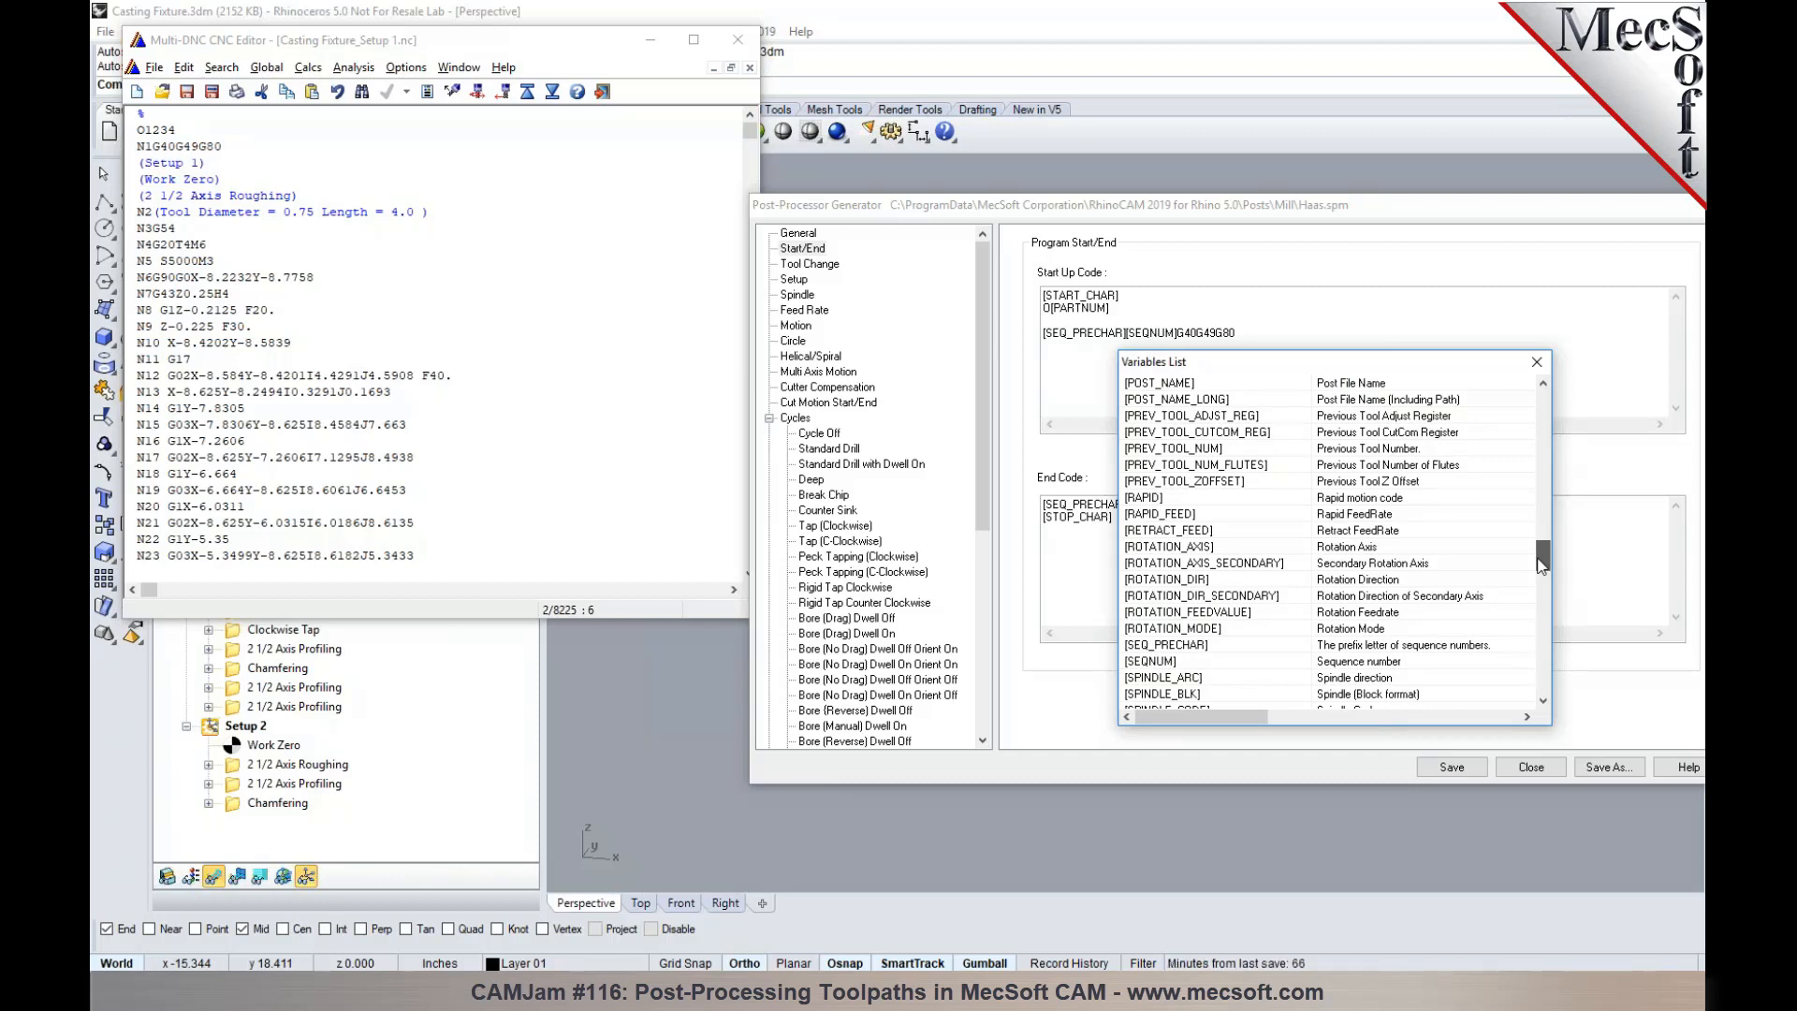
{"action": "left_click", "coordinate": [1387, 611]}
{"action": "left_click", "coordinate": [1240, 630]}
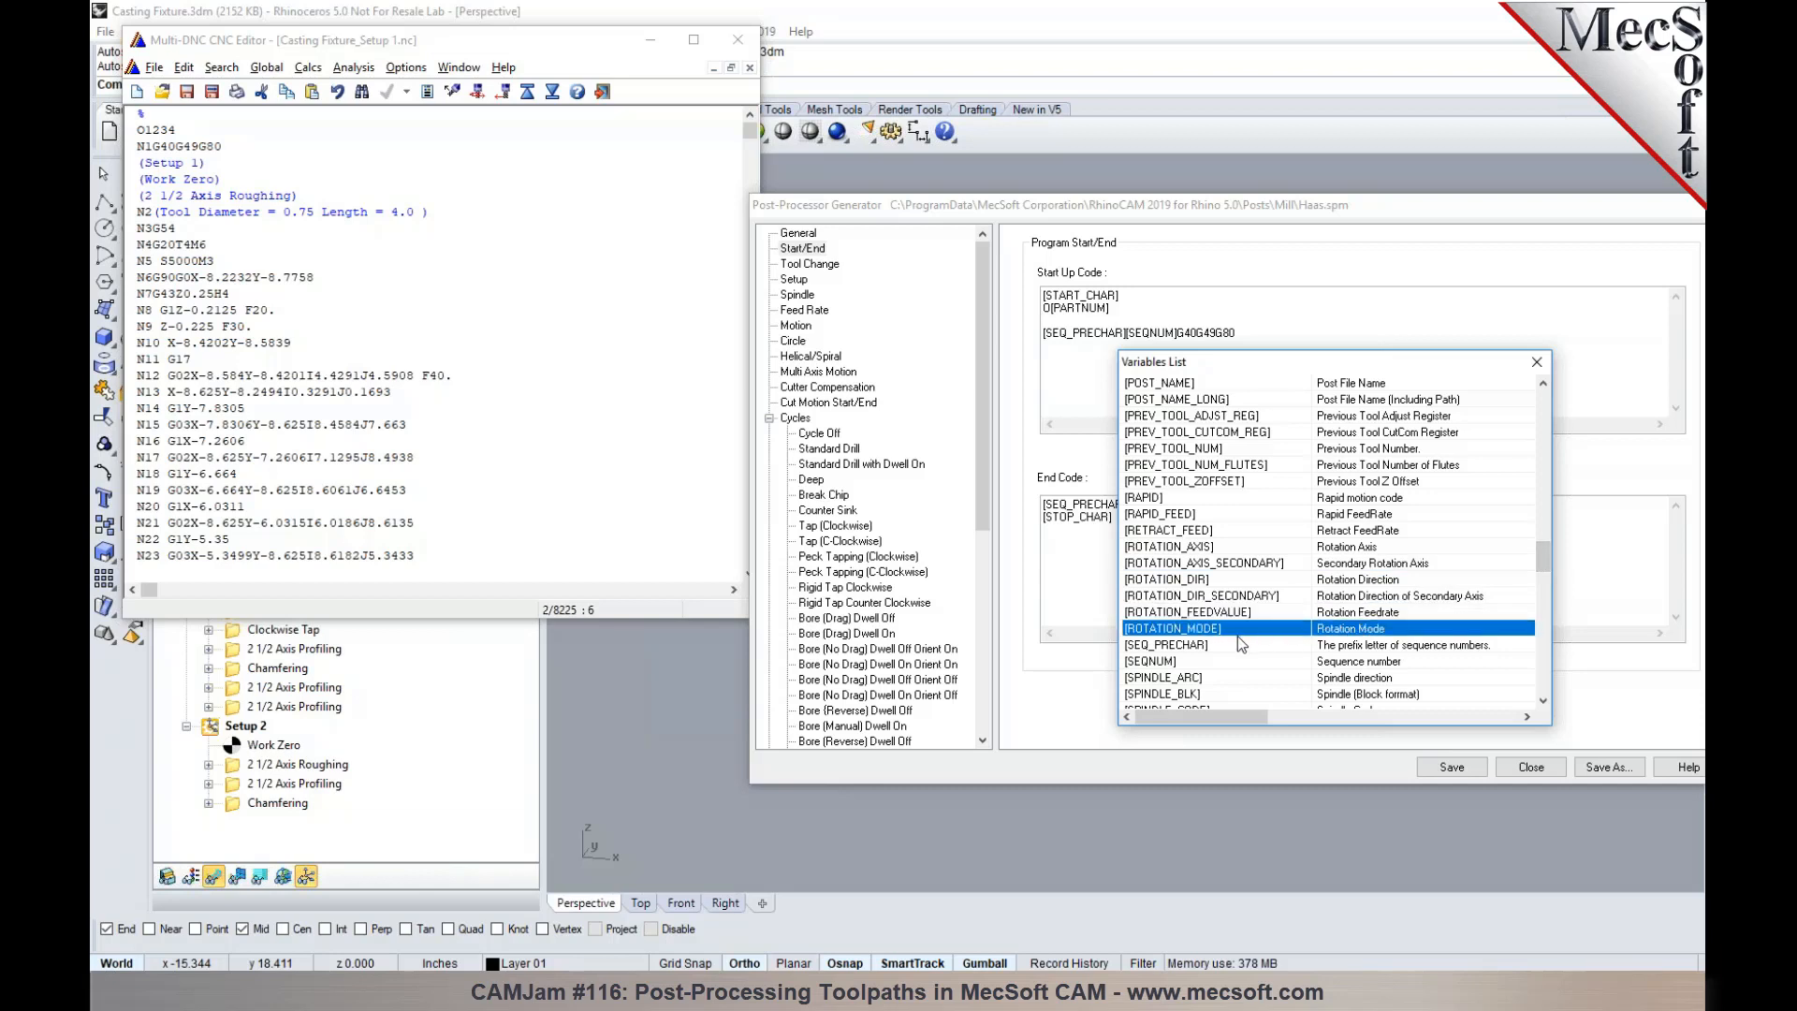
{"action": "left_click", "coordinate": [1234, 645]}
{"action": "double_click", "coordinate": [1219, 647]}
- Check the block number prefix in the posted program and insert the [SEQNUM] variable after [SEQ_PRECHAR] on the new start-up line
{"action": "left_click", "coordinate": [145, 213]}
{"action": "left_click_drag", "start_coordinate": [145, 213], "coordinate": [137, 213]}
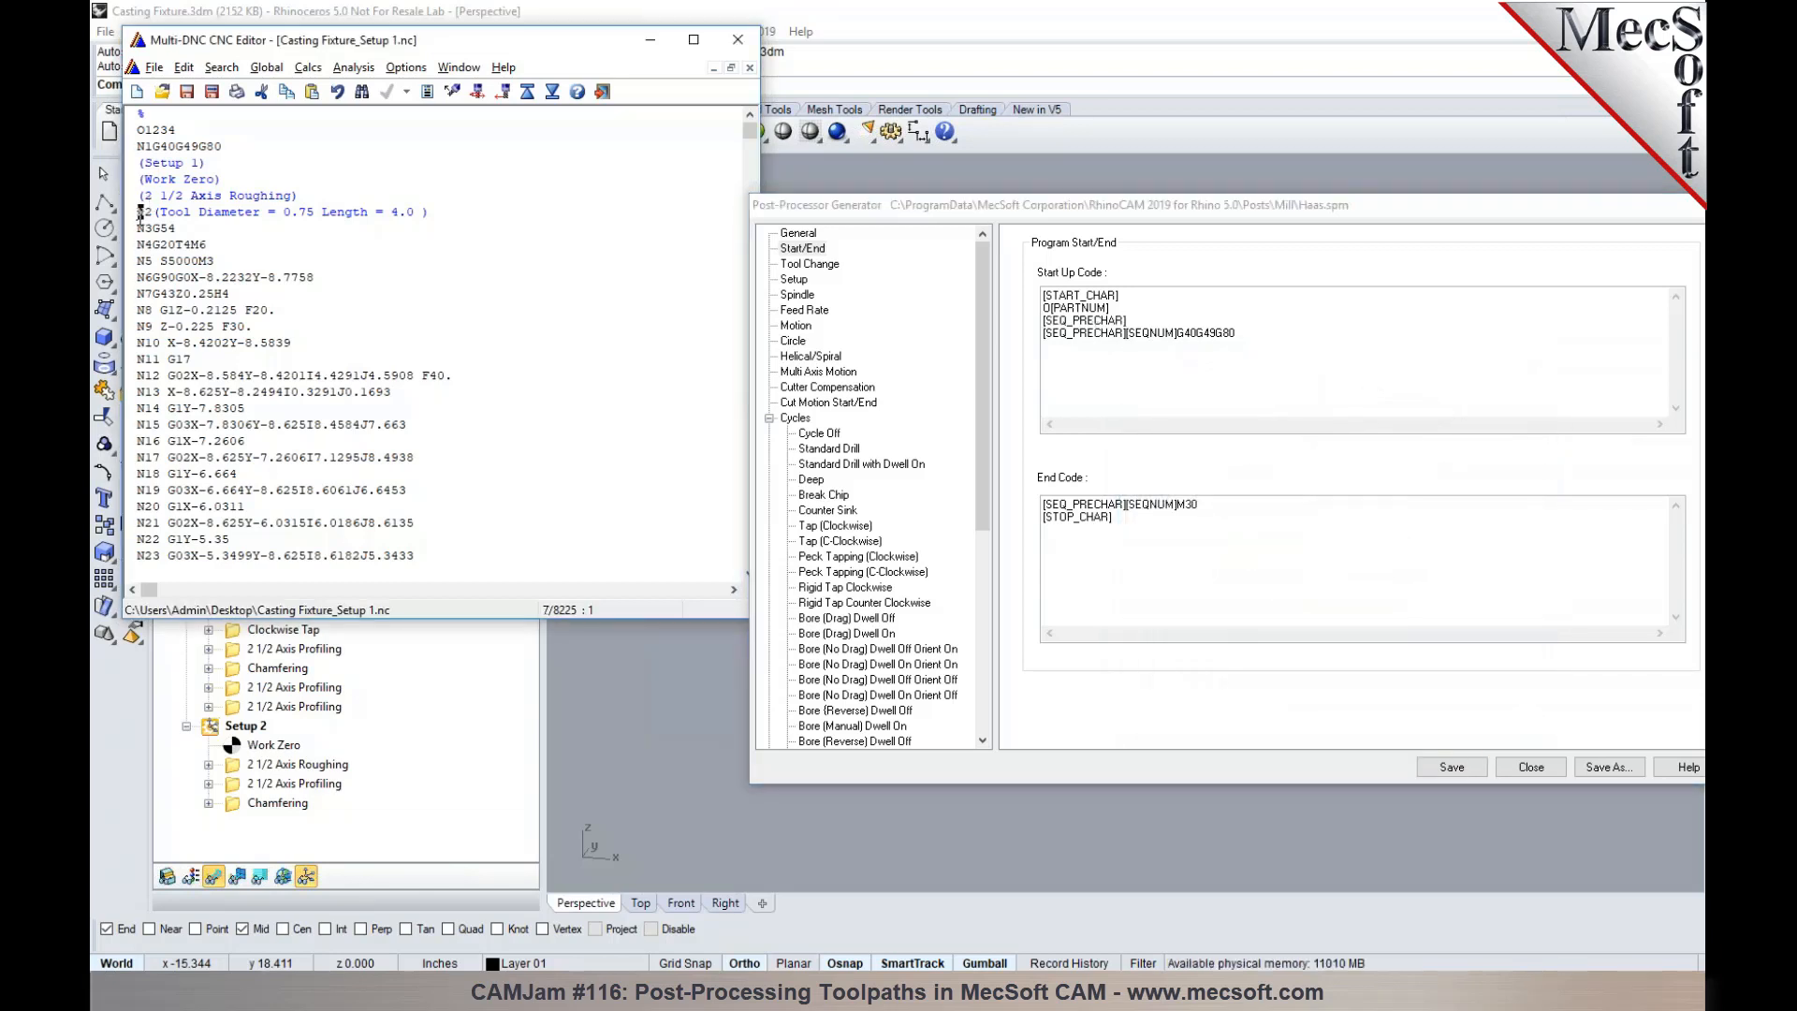
{"action": "left_click", "coordinate": [1136, 319]}
{"action": "right_click", "coordinate": [1136, 320]}
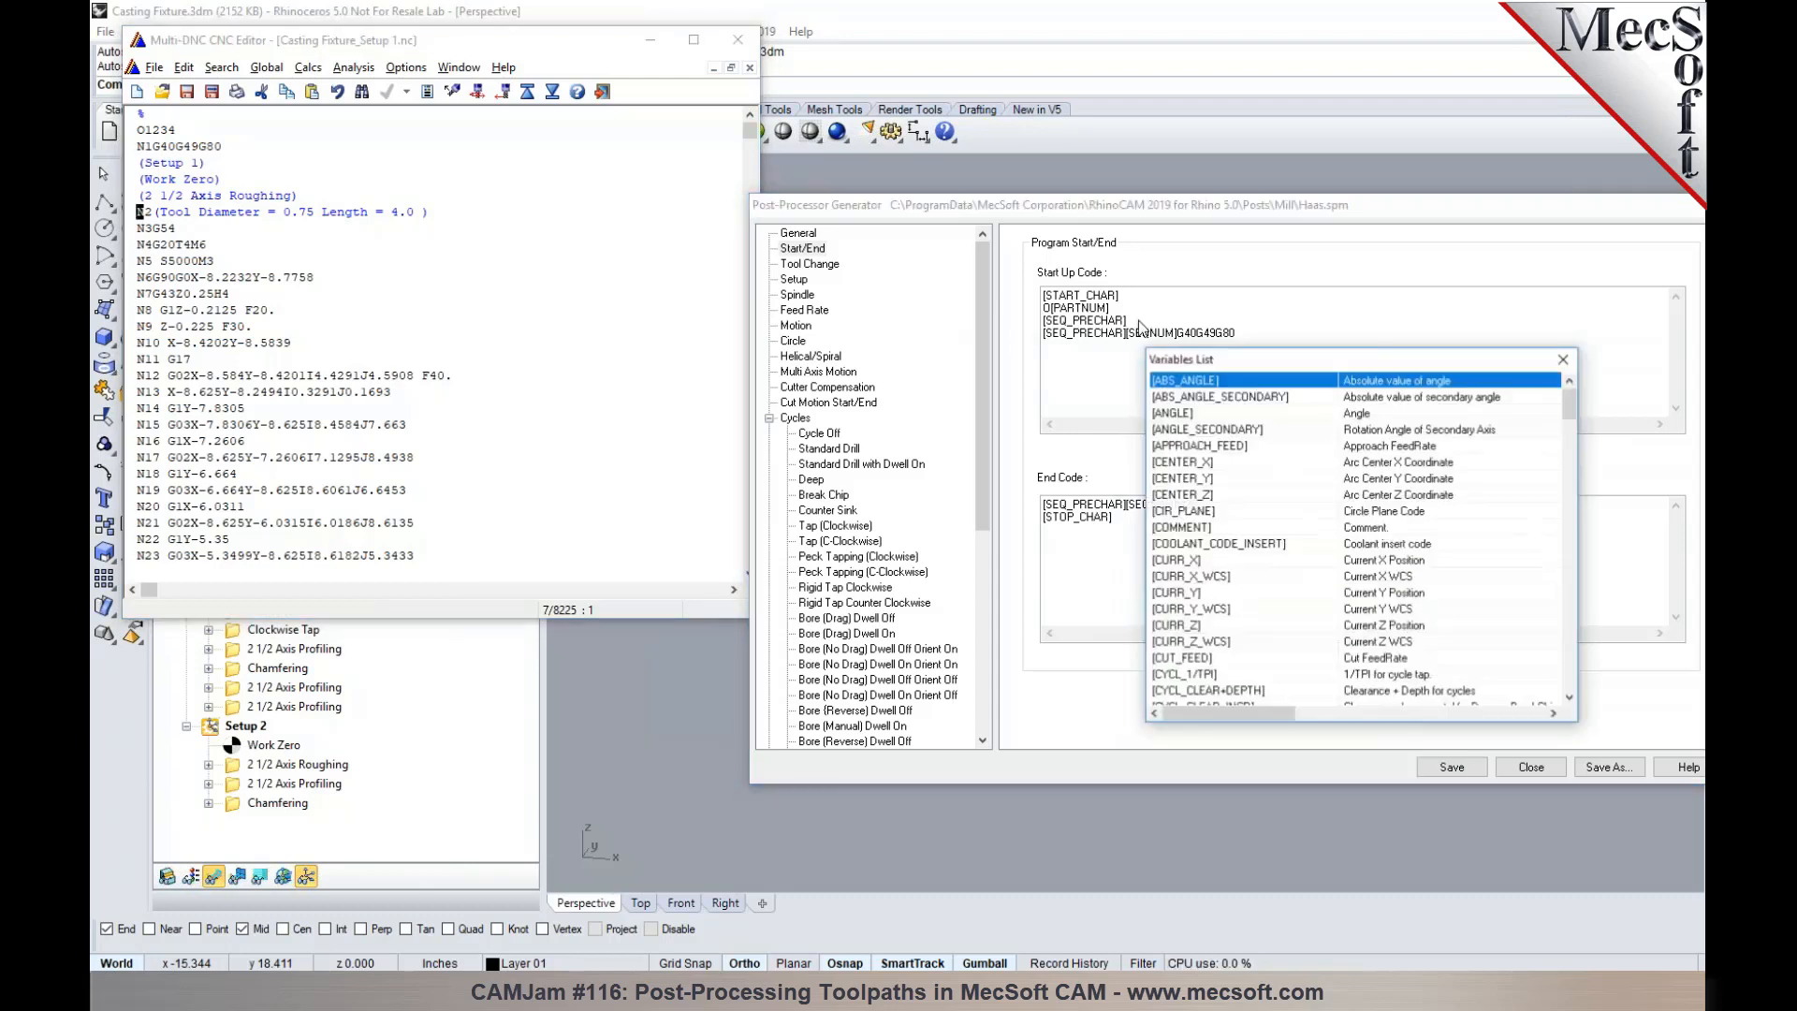
{"action": "left_click_drag", "start_coordinate": [1565, 402], "coordinate": [1555, 571]}
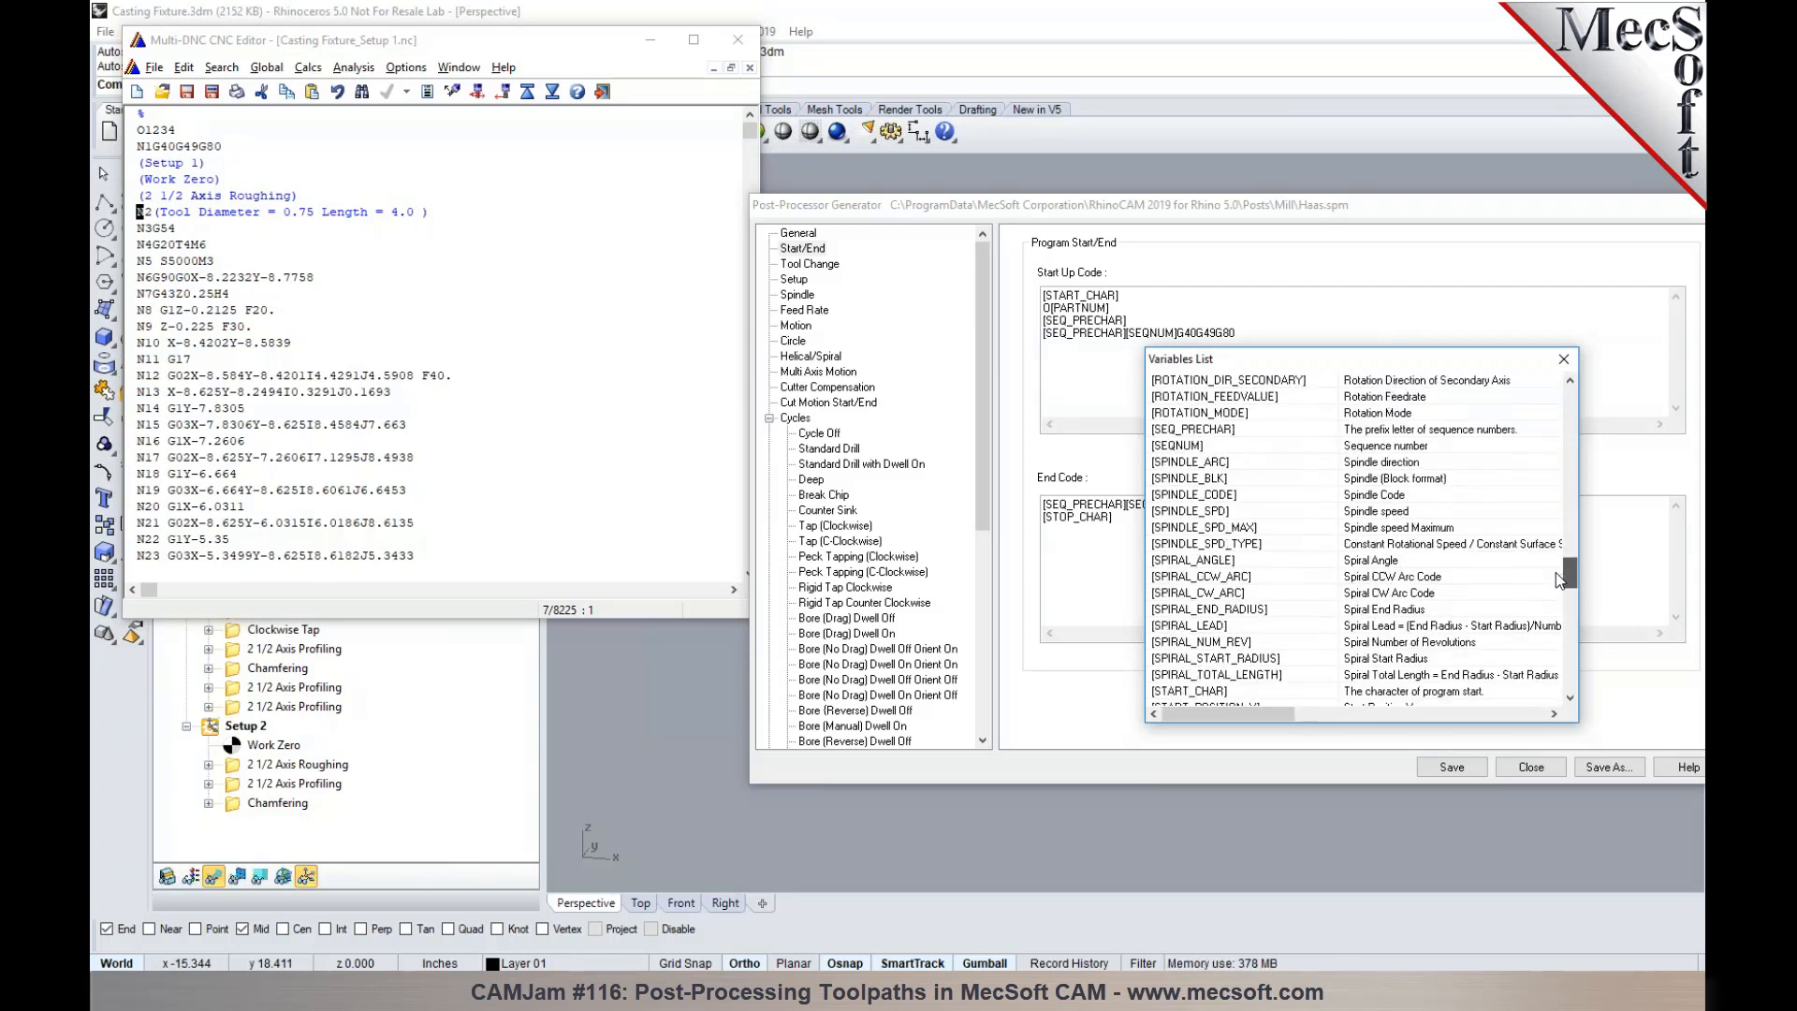
{"action": "double_click", "coordinate": [1244, 445]}
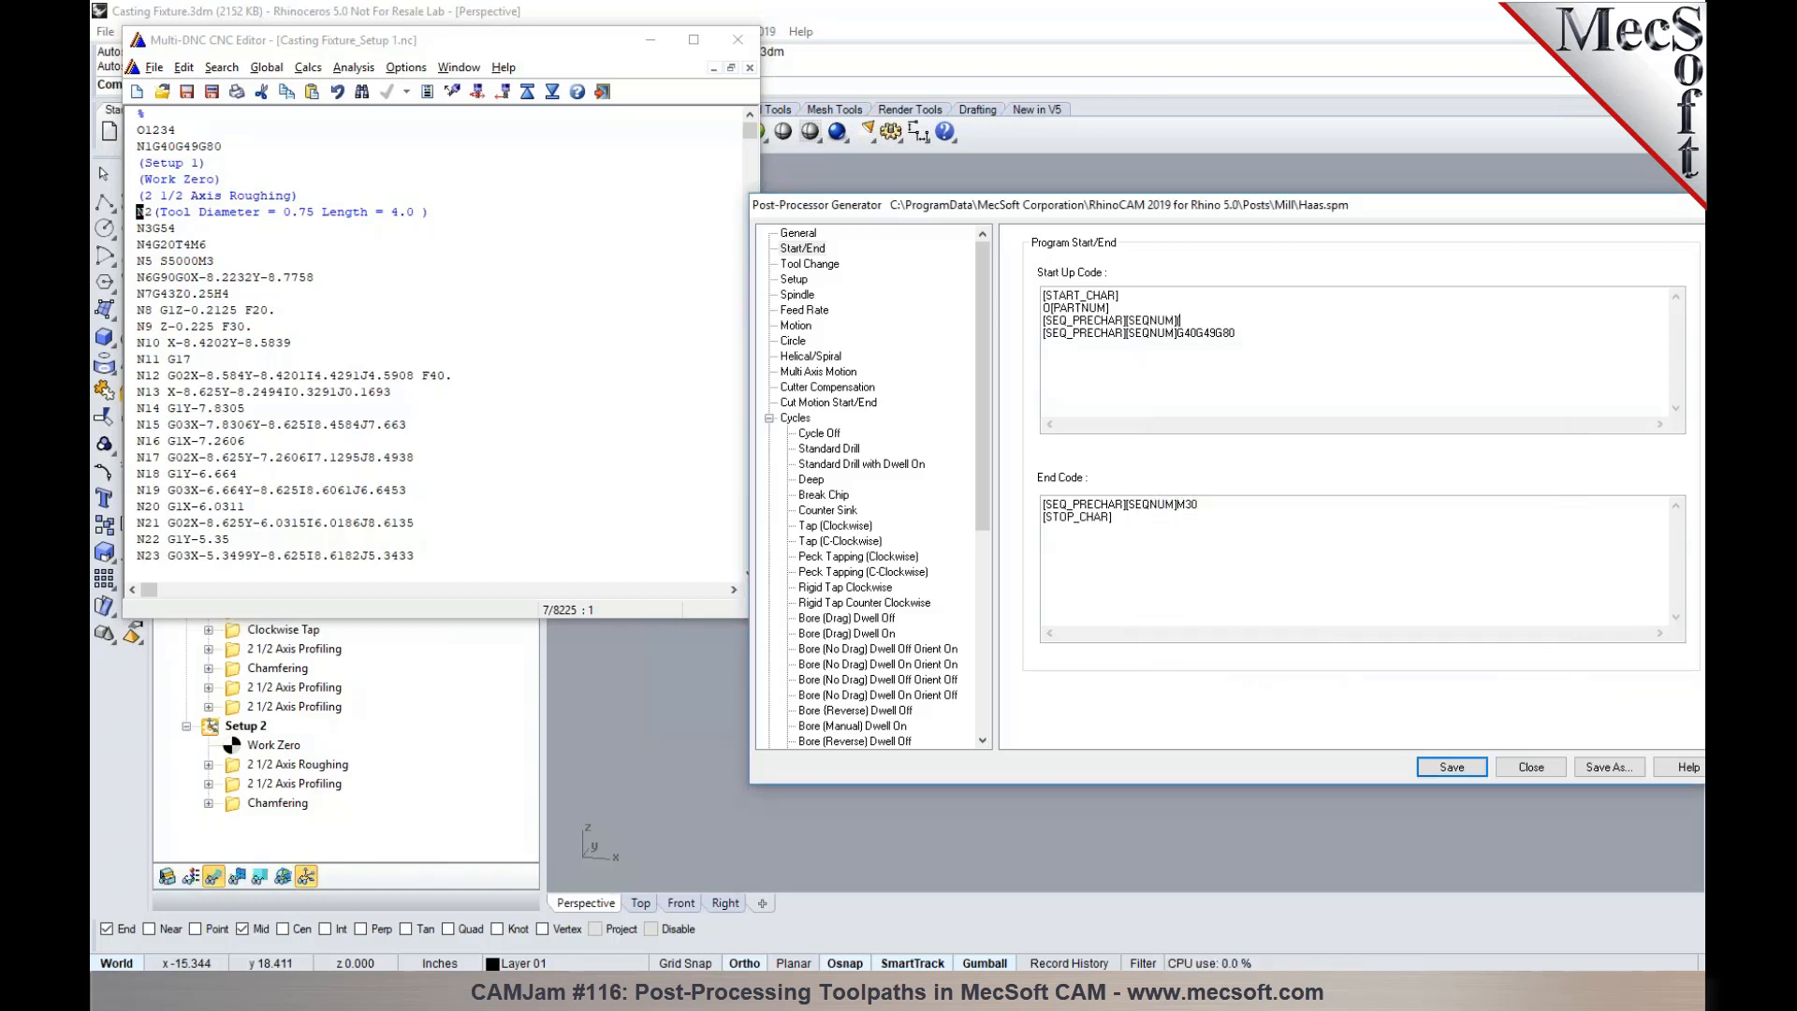
- Continue the new start-up line with the comment text "(Stock Dimension X=" and the [STOCK_LENGTH_X] variable
{"action": "type", "text": "(Stock D"}
{"action": "type", "text": "imension"}
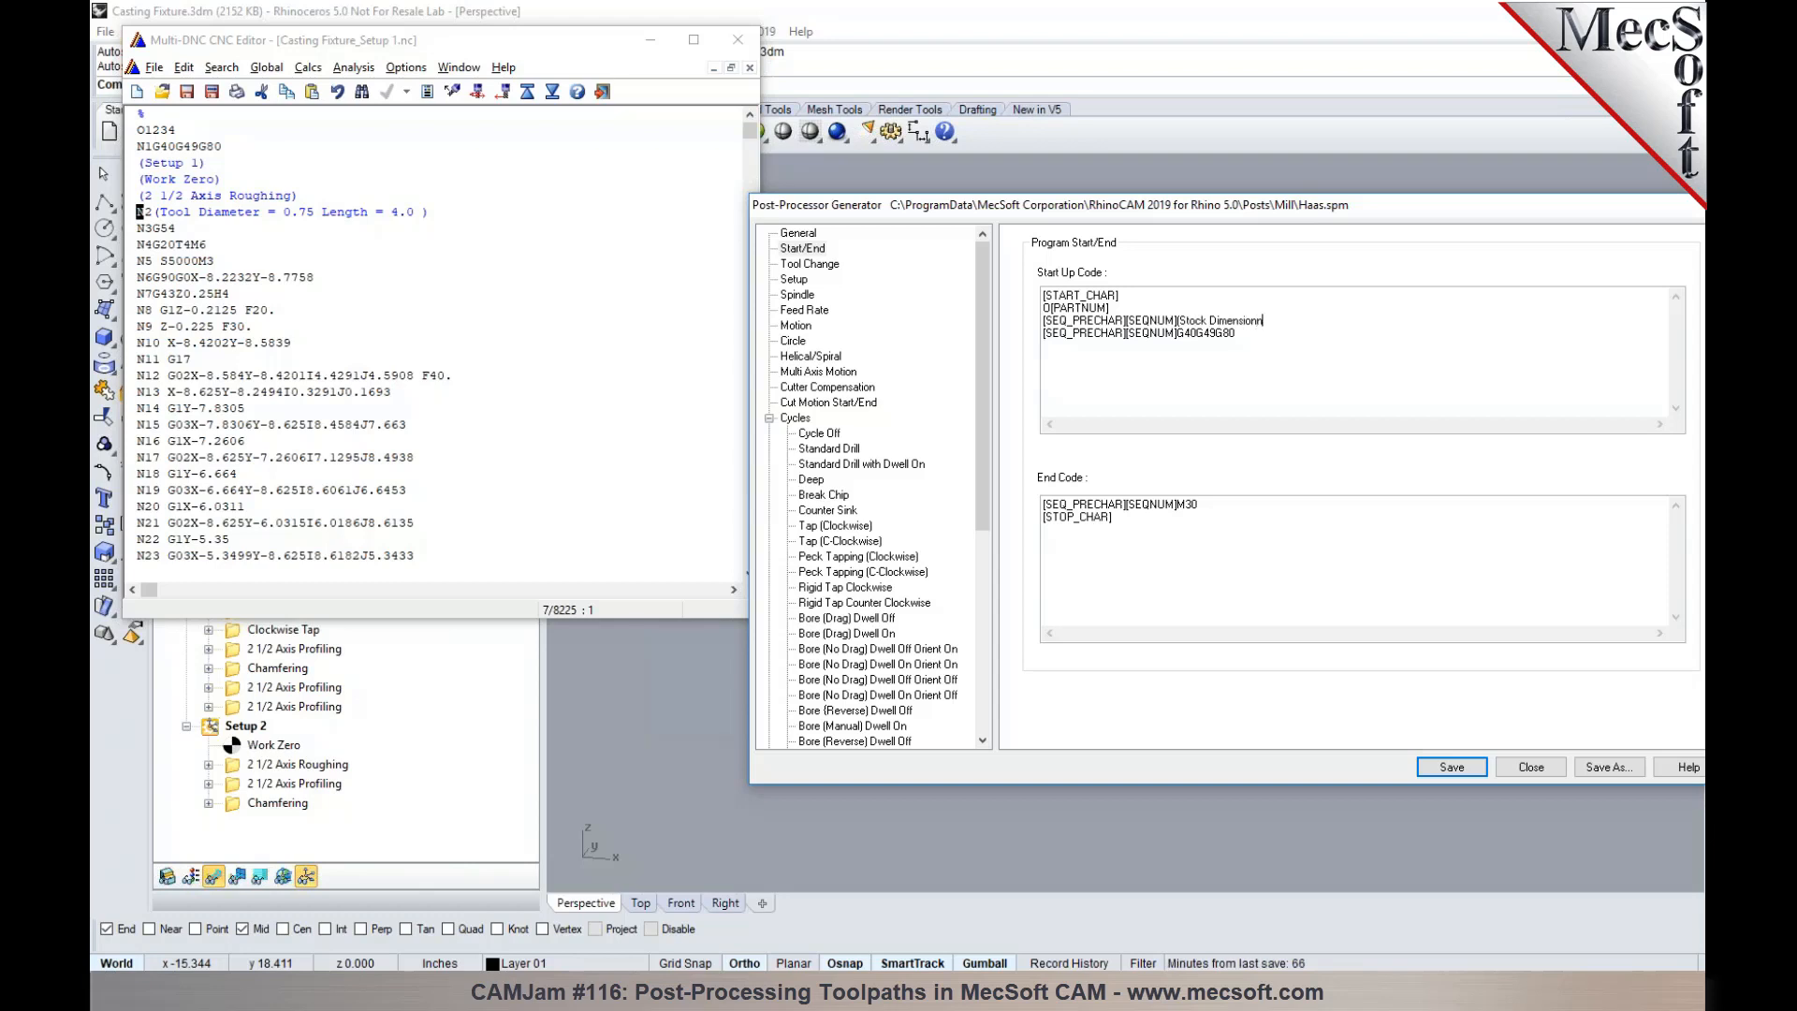
{"action": "type", "text": " X="}
{"action": "right_click", "coordinate": [1275, 327]}
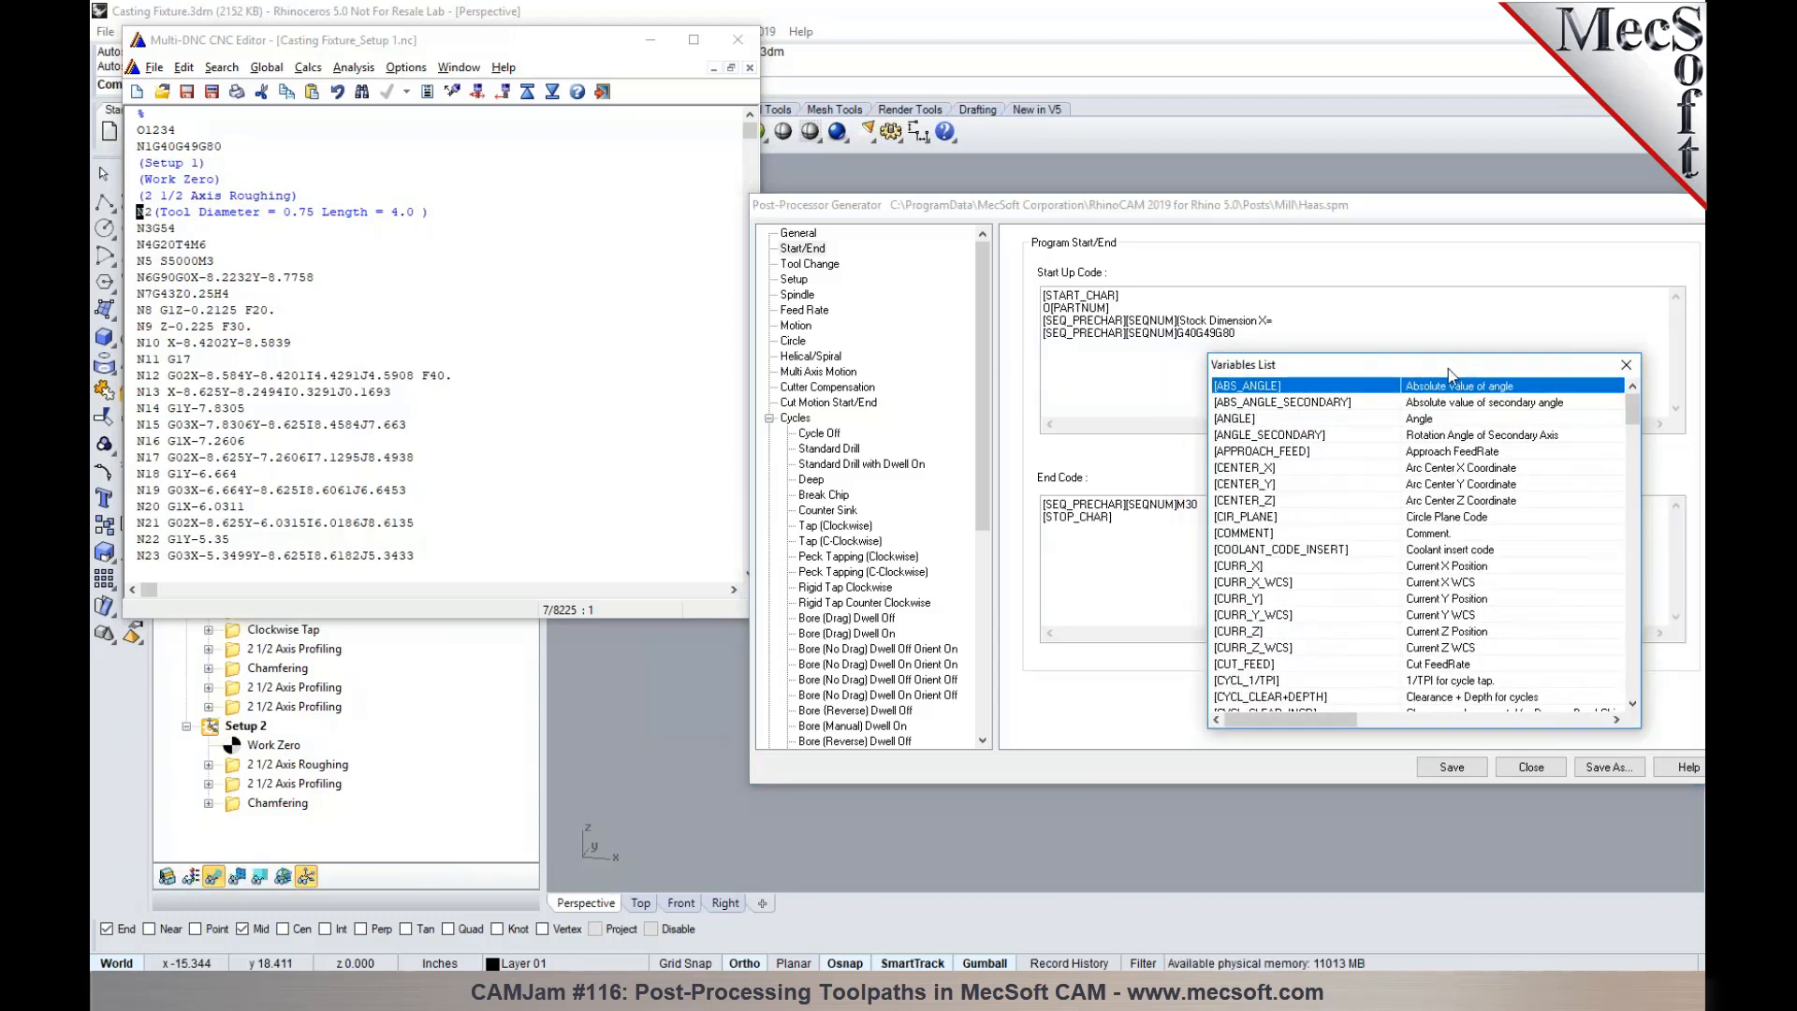
{"action": "left_click_drag", "start_coordinate": [1632, 412], "coordinate": [1623, 624]}
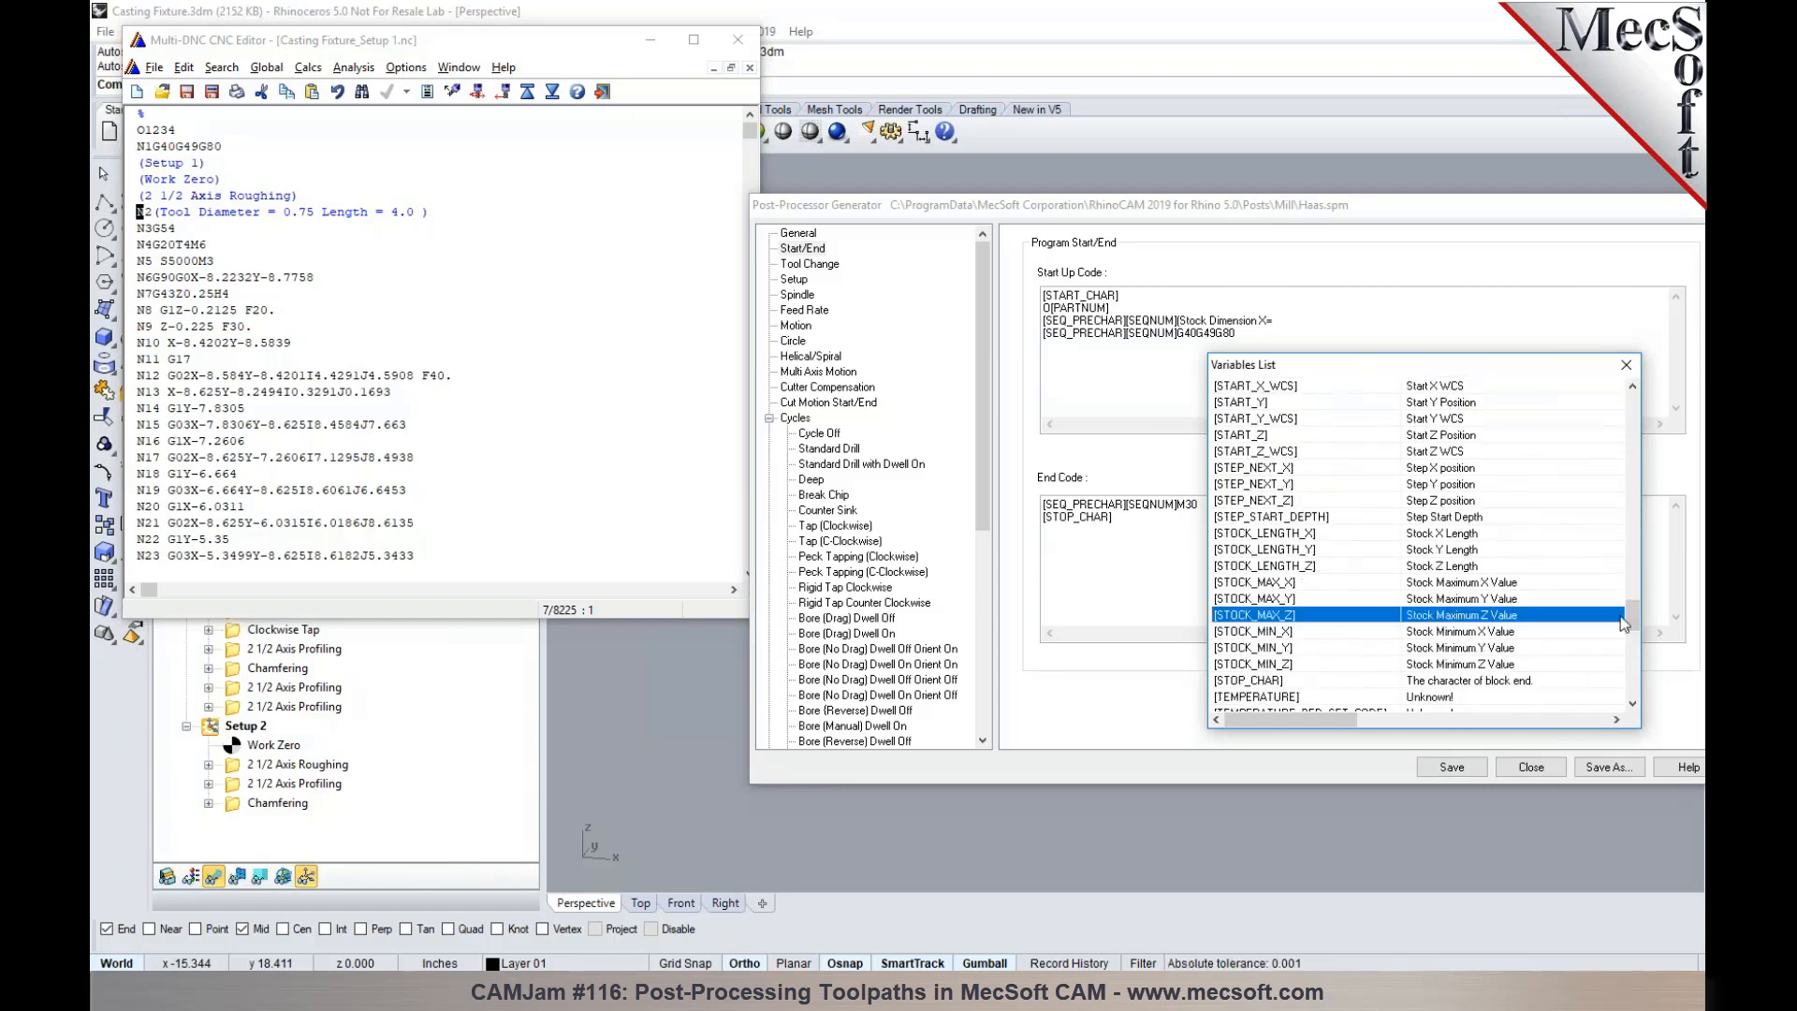
{"action": "double_click", "coordinate": [1311, 536]}
- Duplicate the X stock length entry after a comma and change the copy to Y=[STOCK_LENGTH_Y]
{"action": "left_click_drag", "start_coordinate": [1376, 320], "coordinate": [1263, 322]}
{"action": "key", "text": "ctrl+c"}
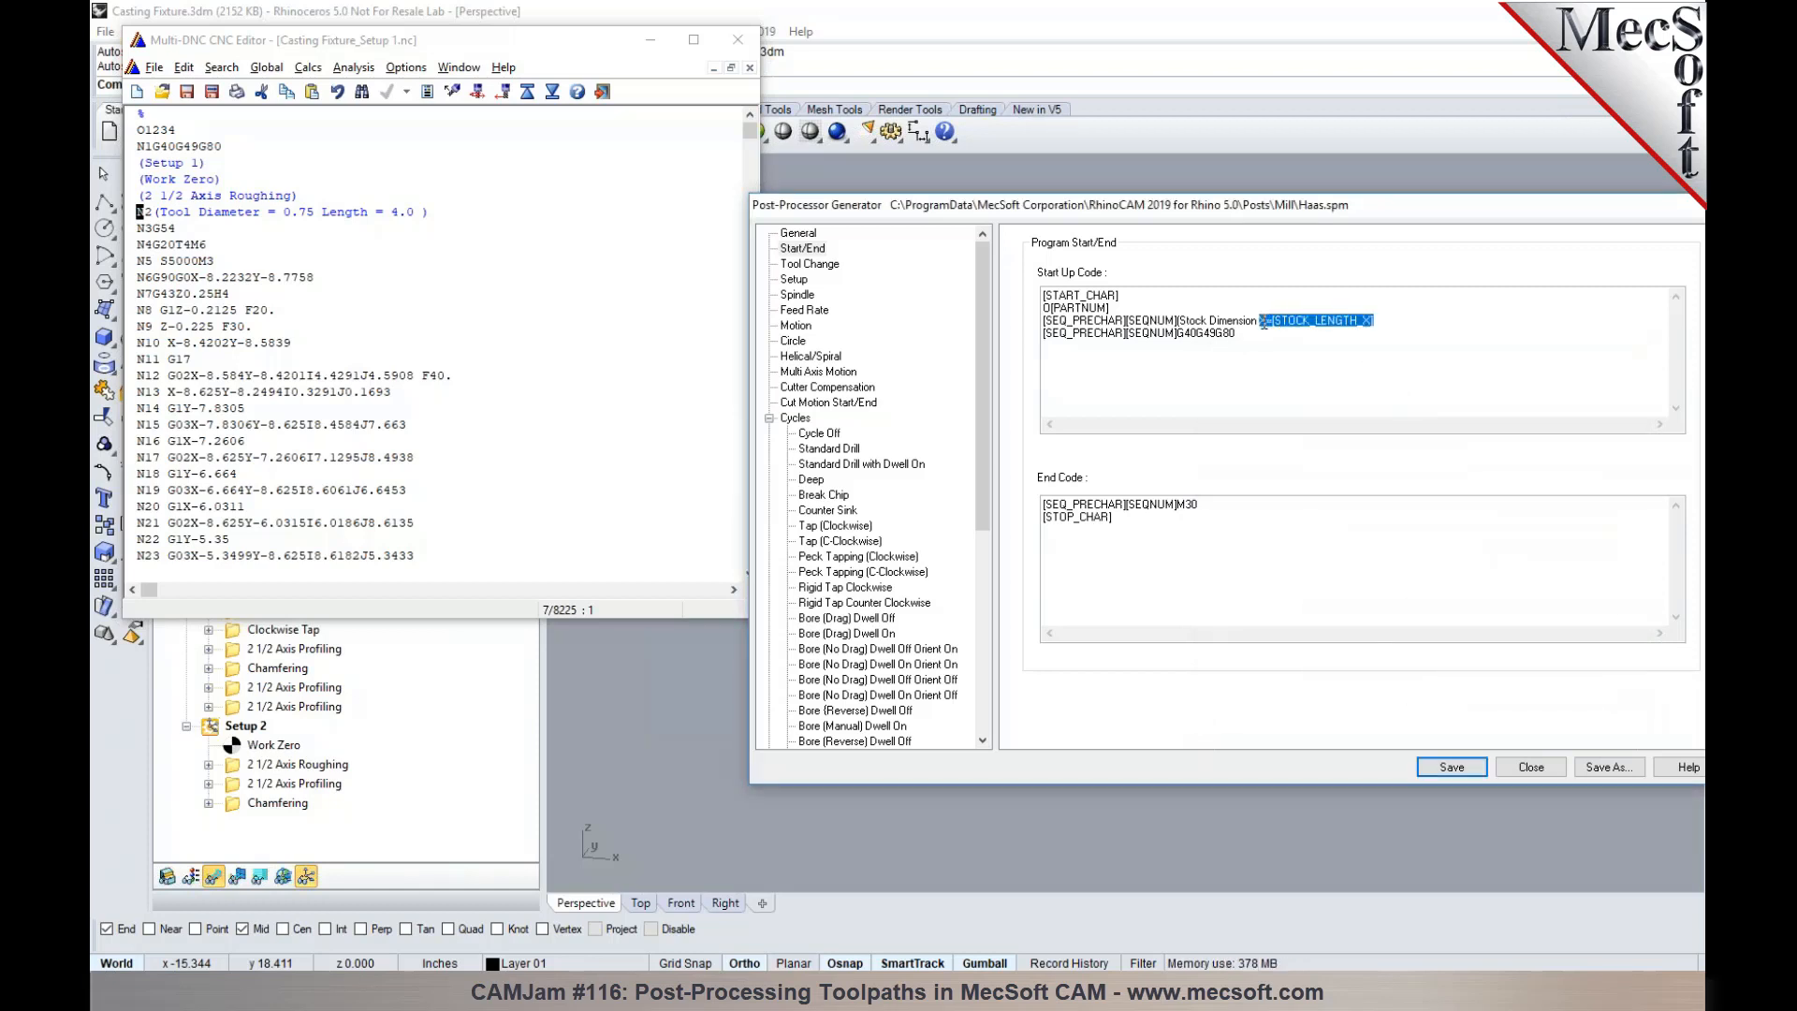
{"action": "left_click", "coordinate": [1391, 328]}
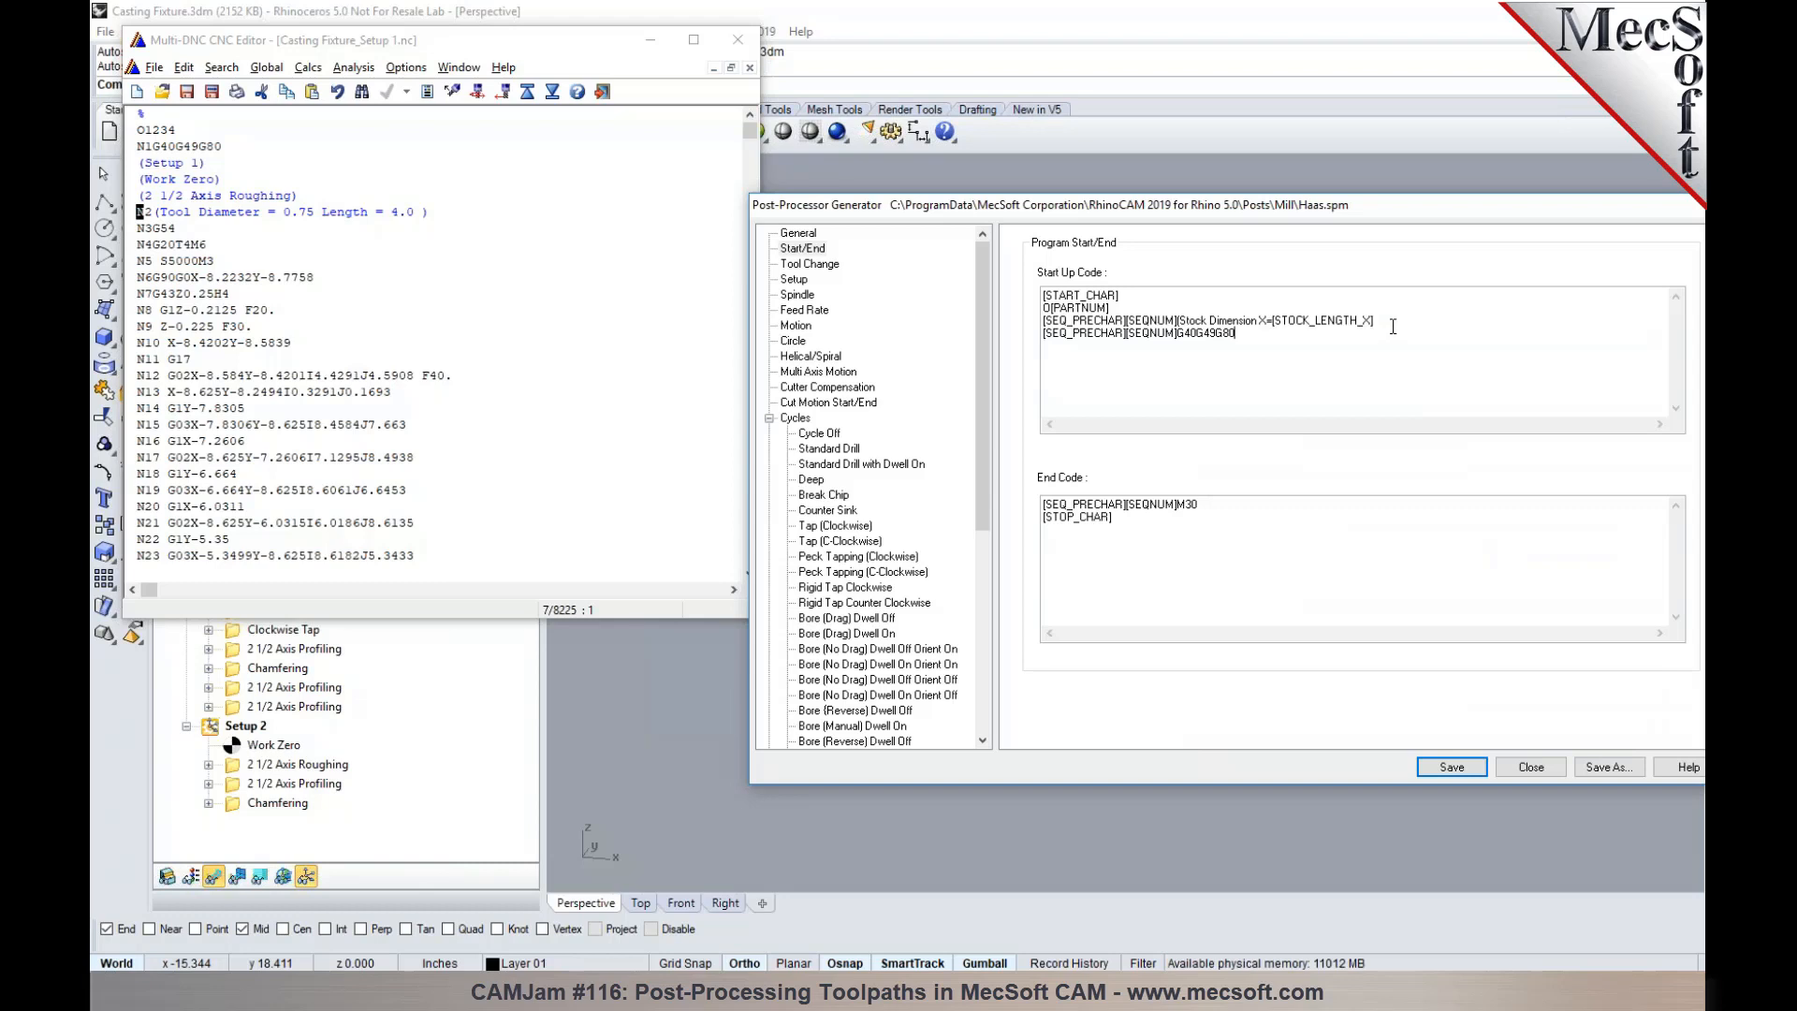
{"action": "type", "text": ","}
{"action": "key", "text": "ctrl+v"}
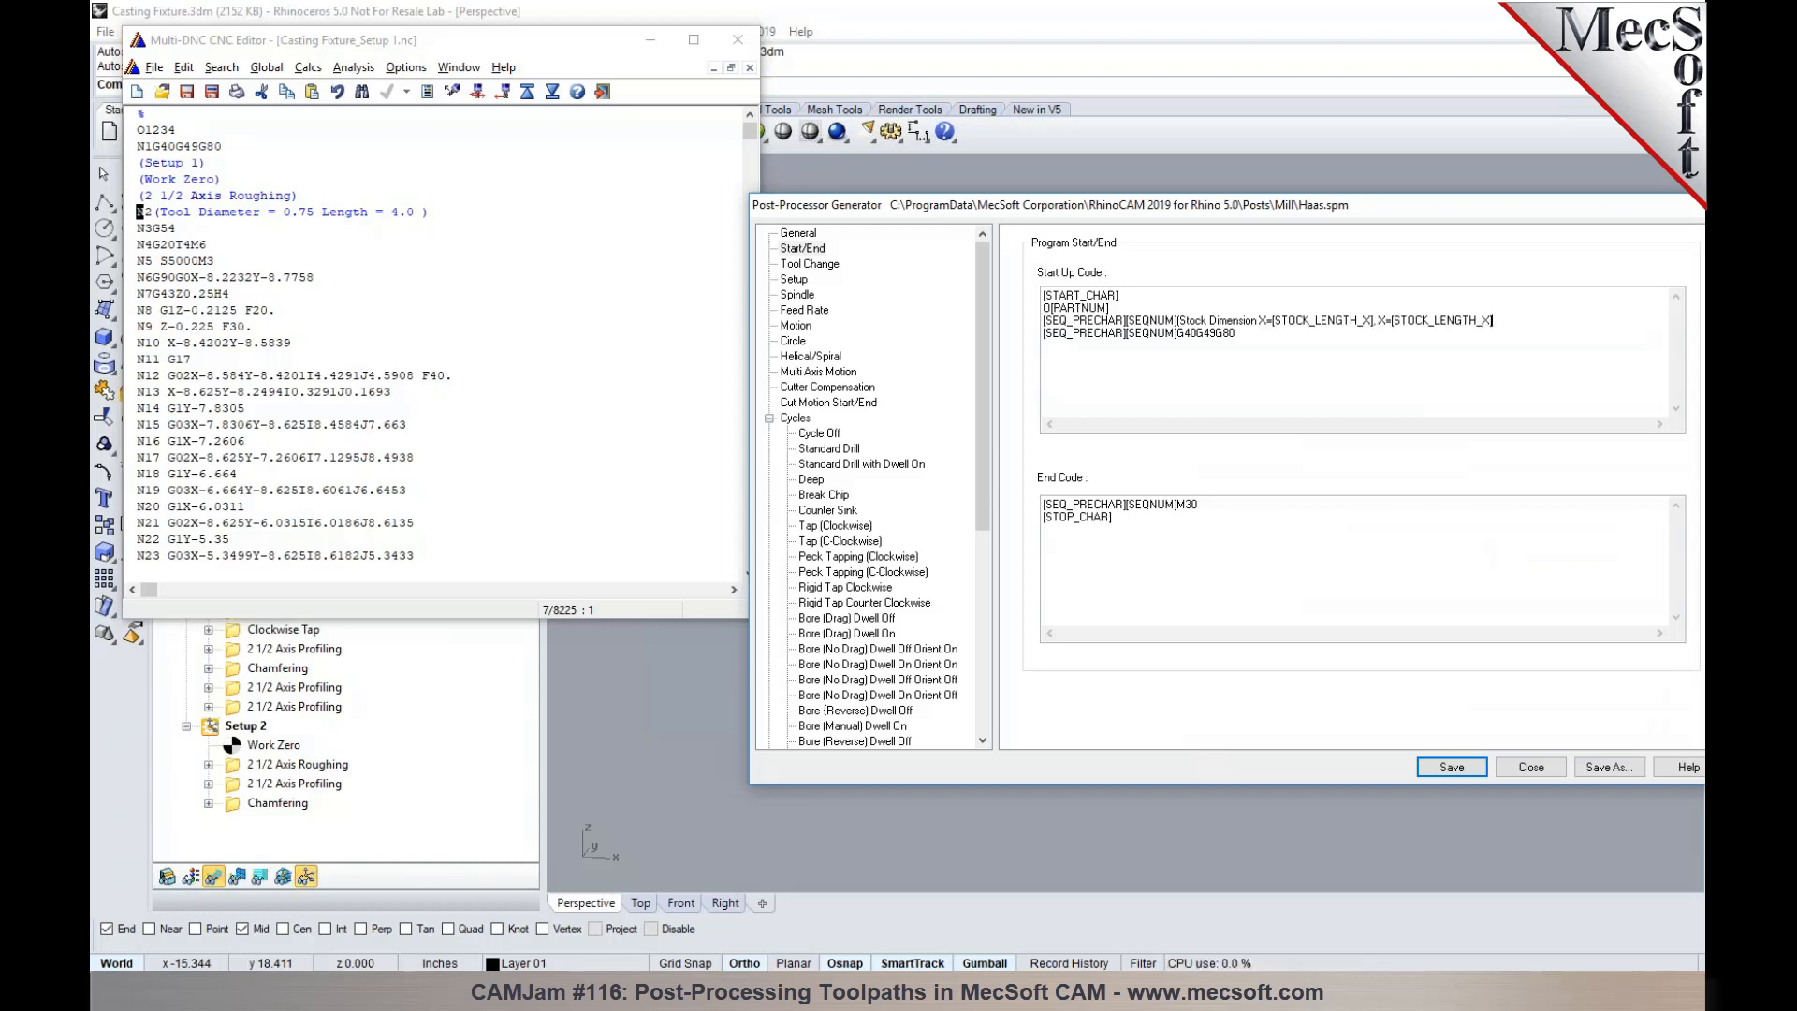
{"action": "left_click", "coordinate": [1387, 322]}
{"action": "key", "text": "BackSpace"}
{"action": "type", "text": "Y"}
{"action": "left_click", "coordinate": [1478, 322]}
{"action": "type", "text": "Y"}
{"action": "type", "text": ","}
- Add Z=[STOCK_LENGTH_Z] and a closing parenthesis to the stock dimension comment, and save the Haas post
{"action": "key", "text": "ctrl+v"}
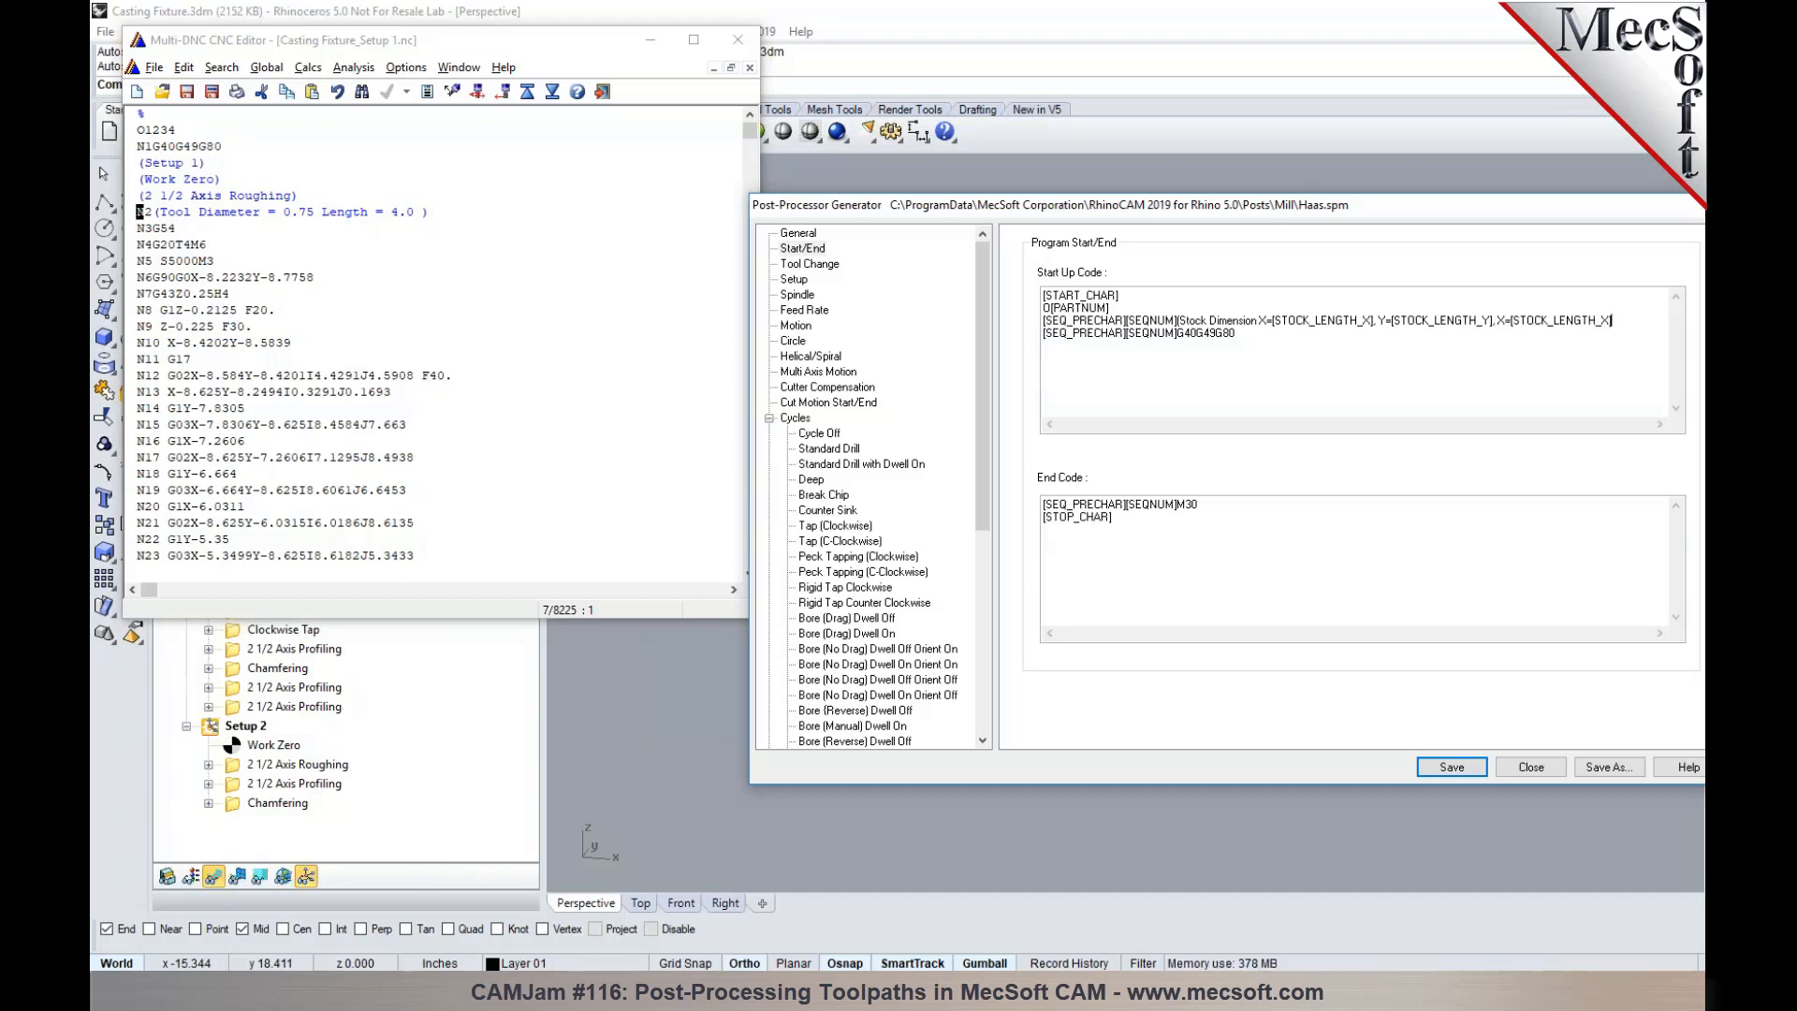
{"action": "type", "text": "Z"}
{"action": "left_click", "coordinate": [1462, 766]}
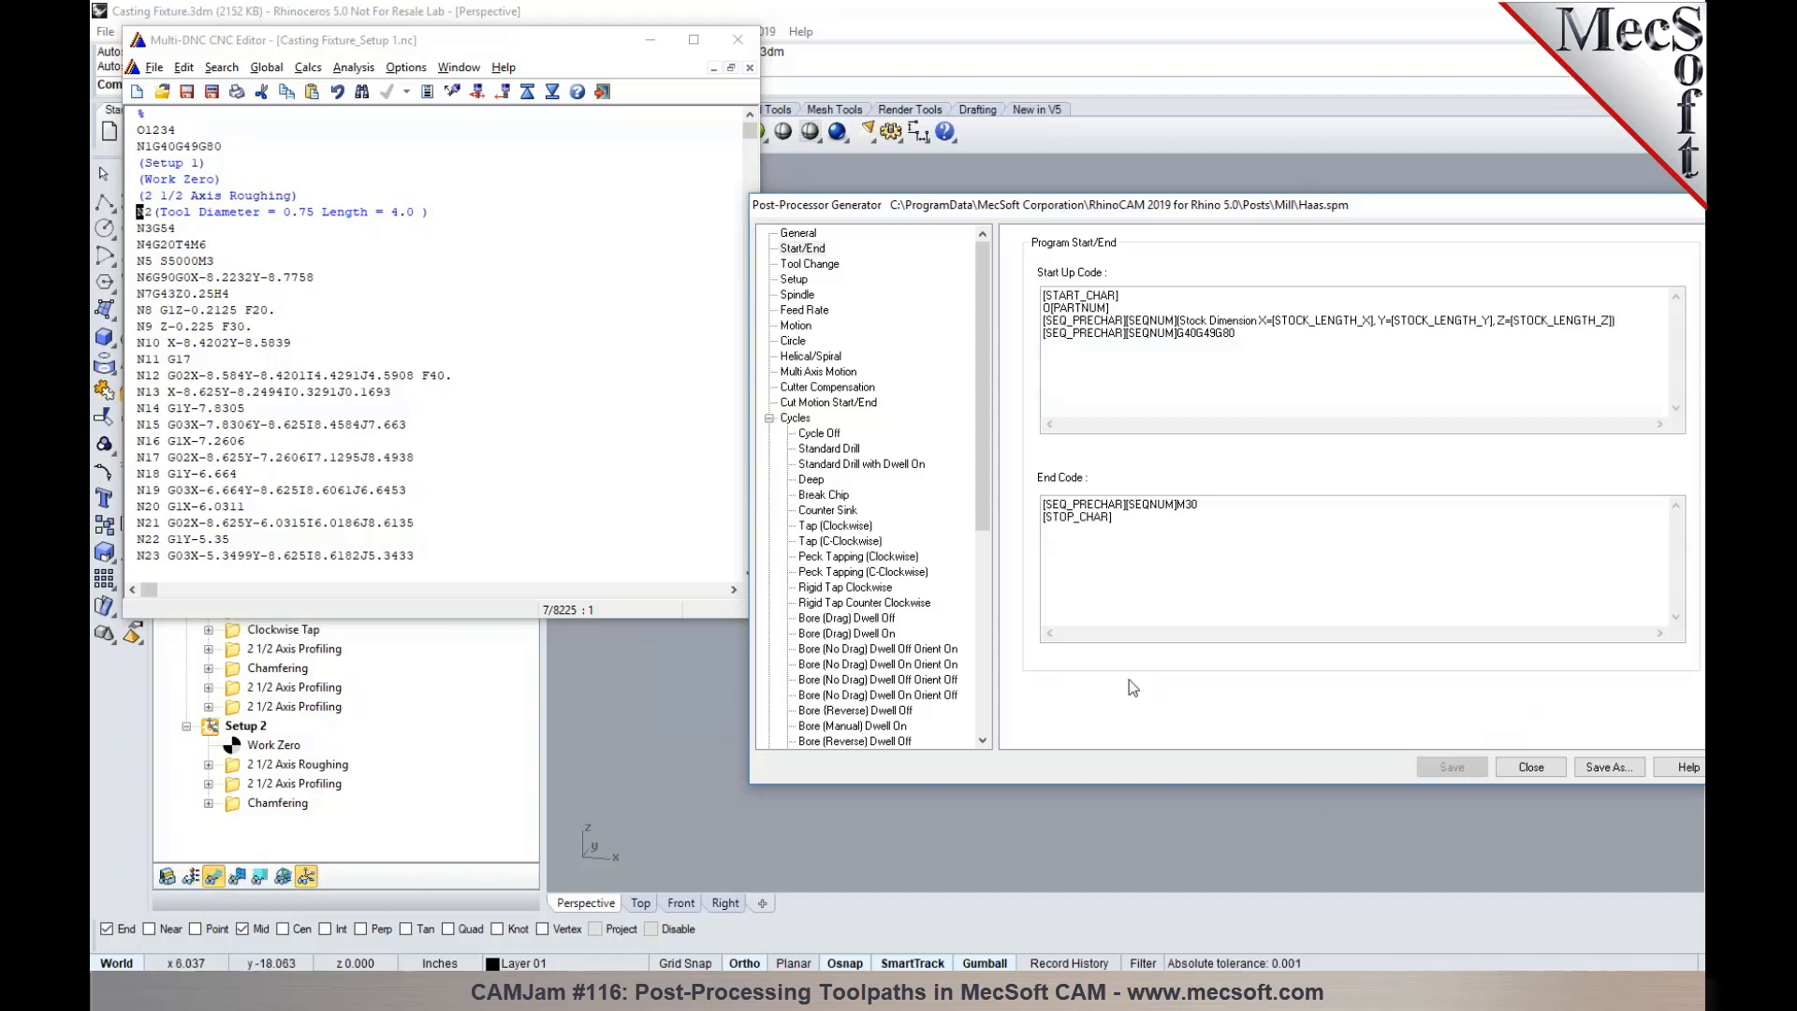
- Close the posted program, repost Setup 1 over Casting Fixture_Setup 1.nc with the Haas post, and check the stock dimension comment
{"action": "left_click", "coordinate": [737, 39]}
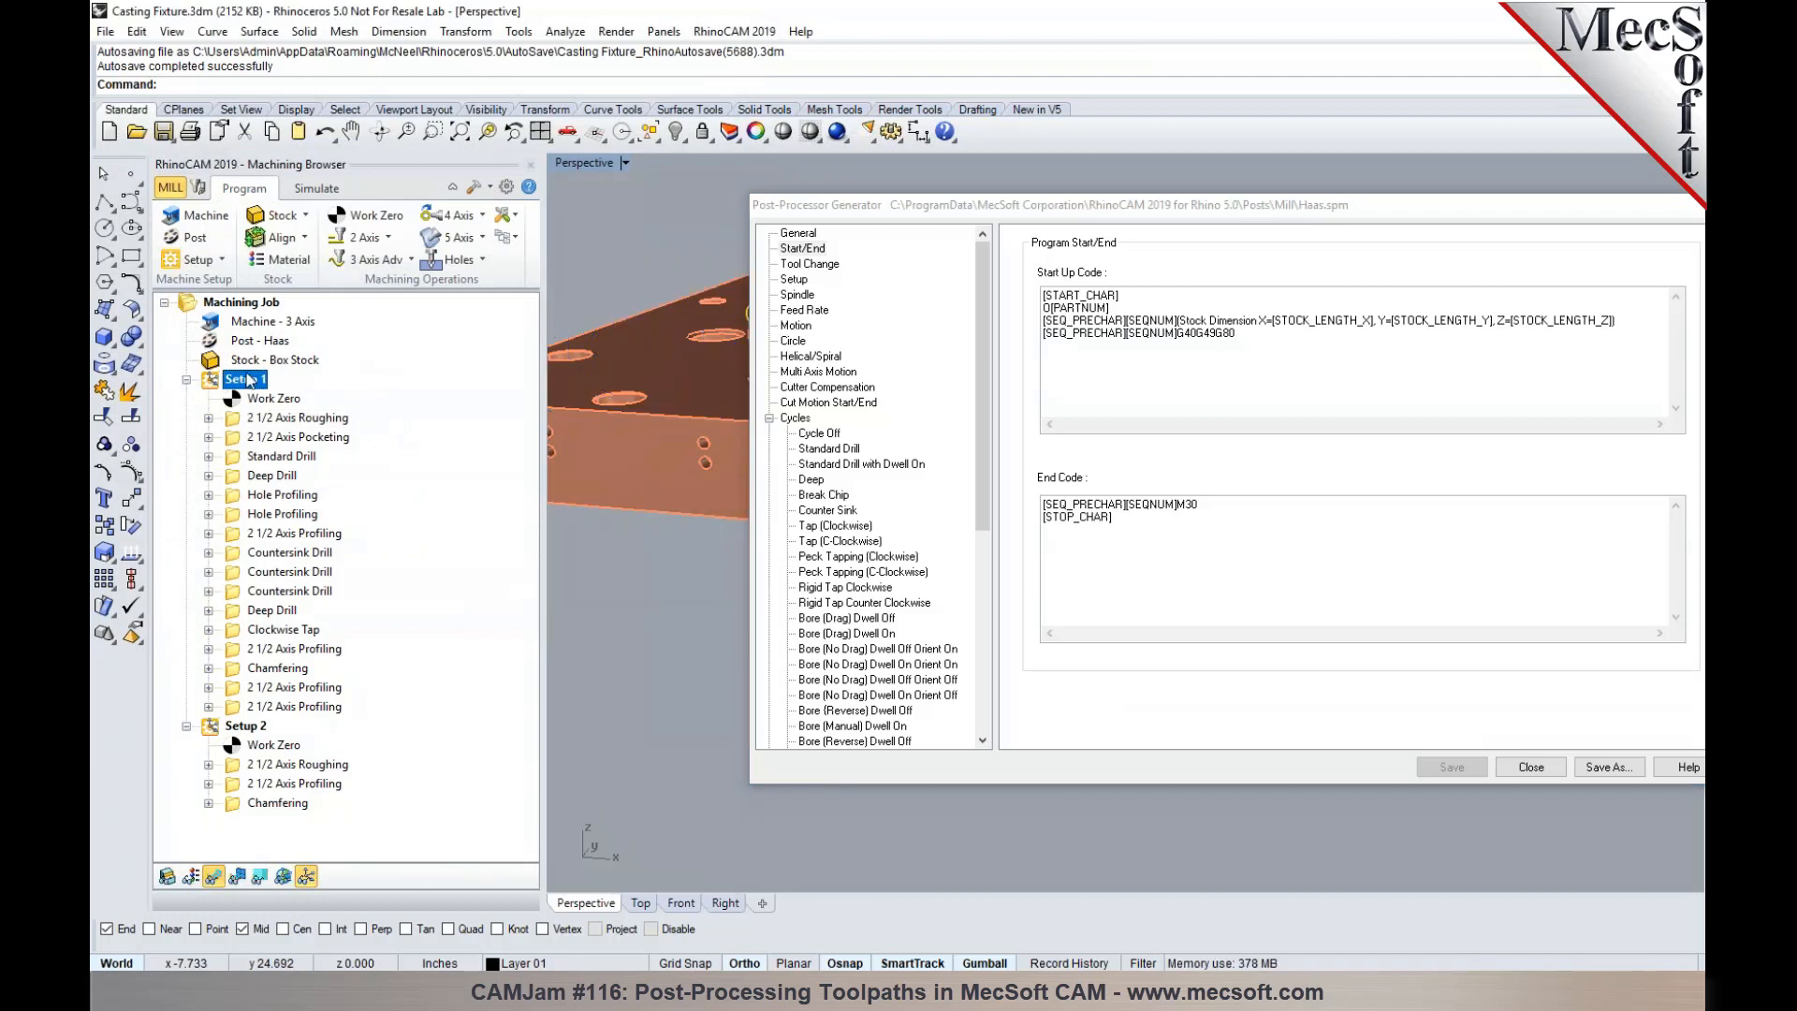
{"action": "right_click", "coordinate": [248, 379]}
{"action": "left_click", "coordinate": [279, 421]}
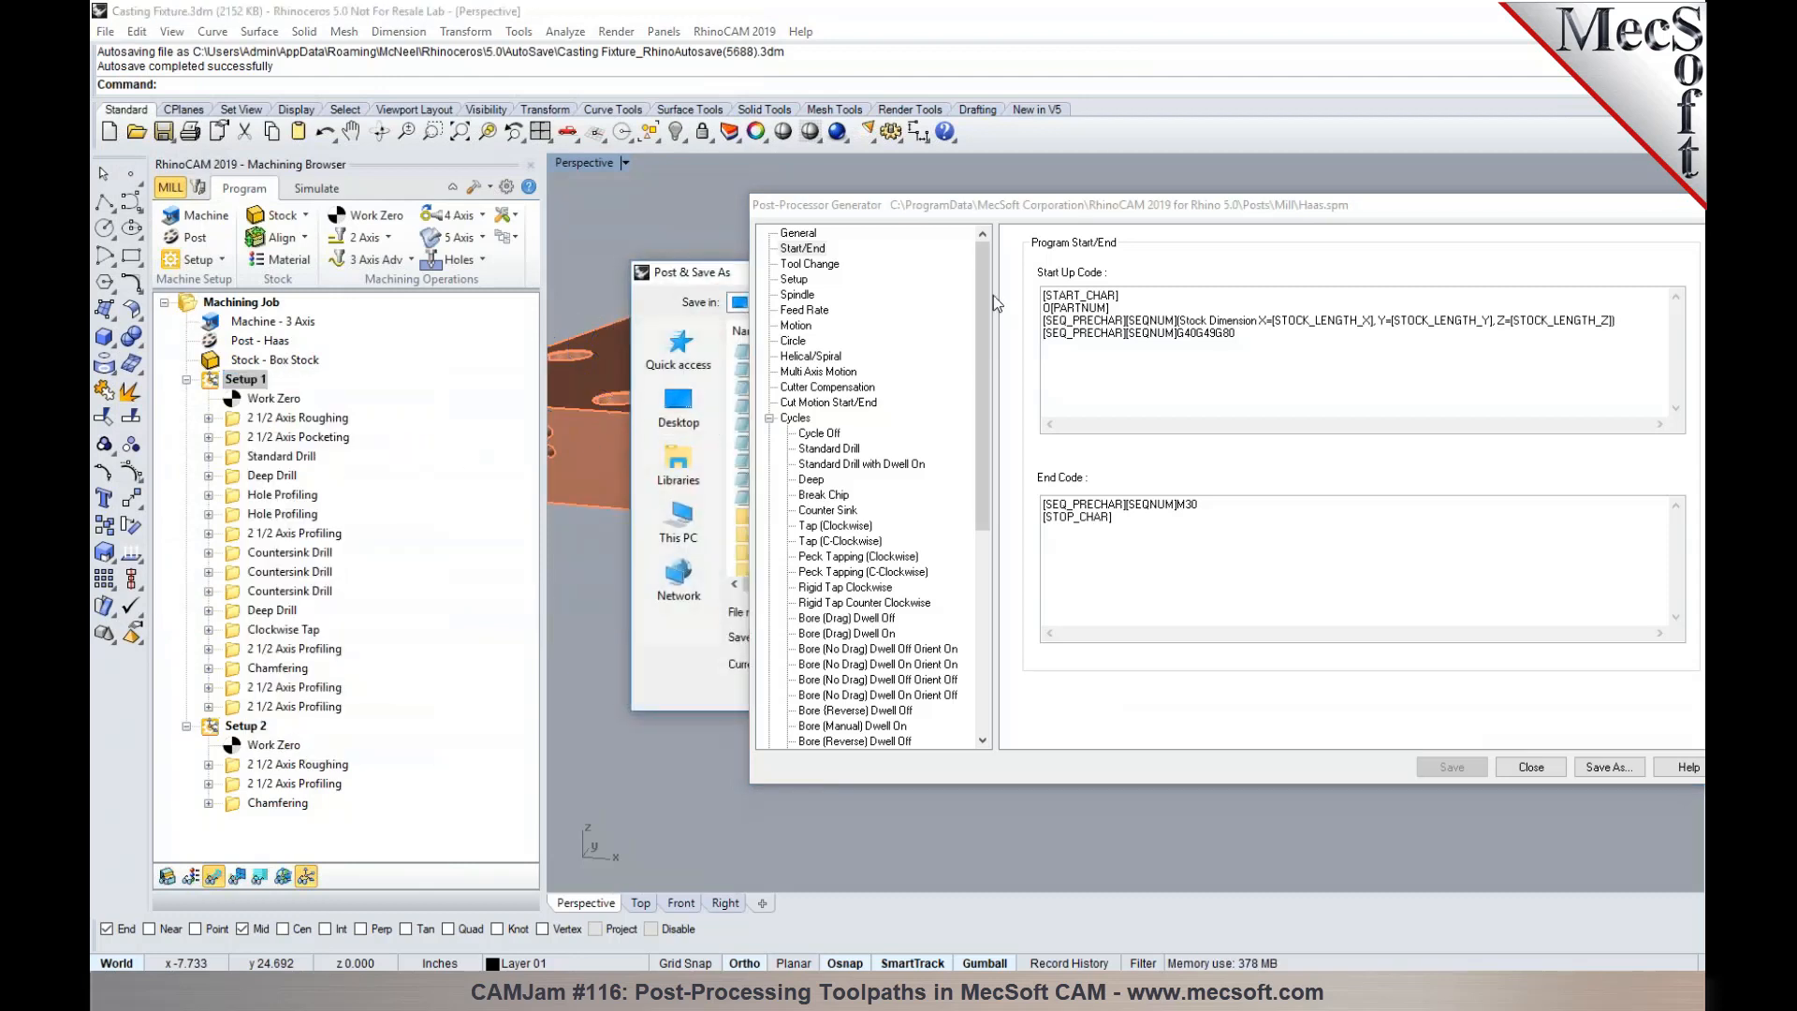
{"action": "left_click_drag", "start_coordinate": [1028, 208], "coordinate": [1055, 721]}
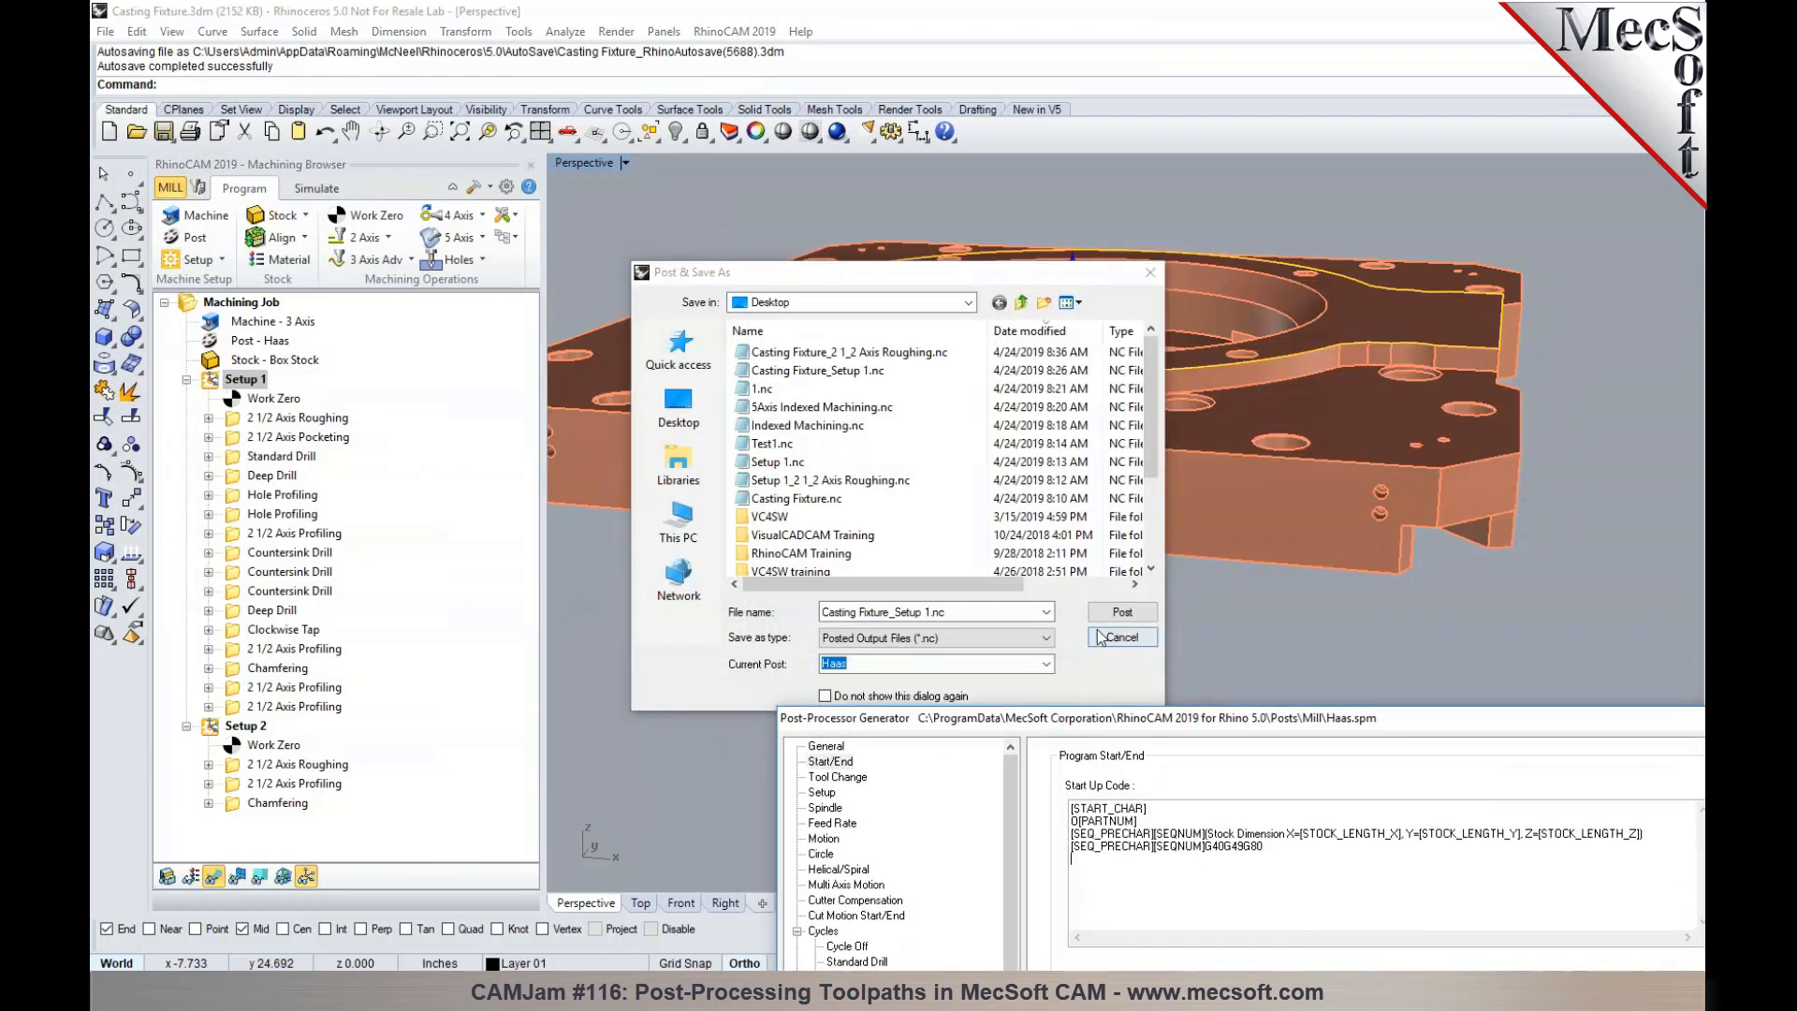
{"action": "left_click", "coordinate": [1122, 611]}
{"action": "left_click", "coordinate": [955, 501]}
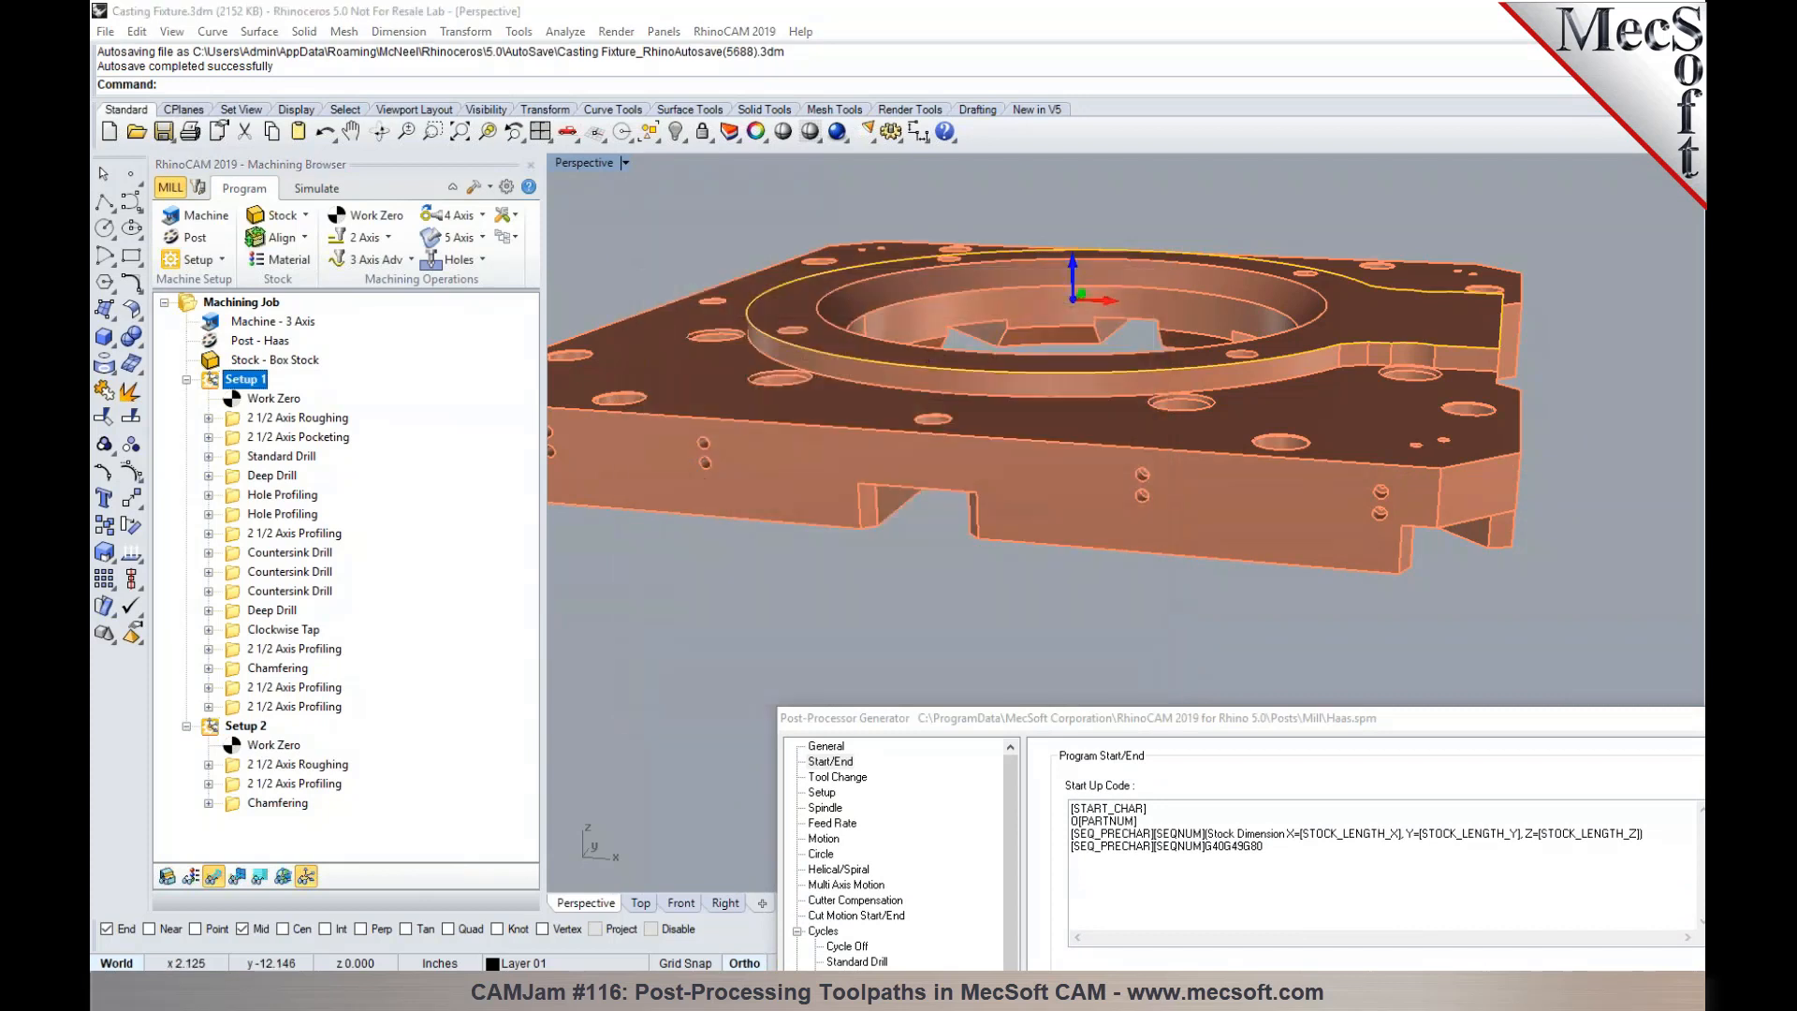
{"action": "left_click_drag", "start_coordinate": [160, 146], "coordinate": [321, 157]}
{"action": "left_click", "coordinate": [402, 195]}
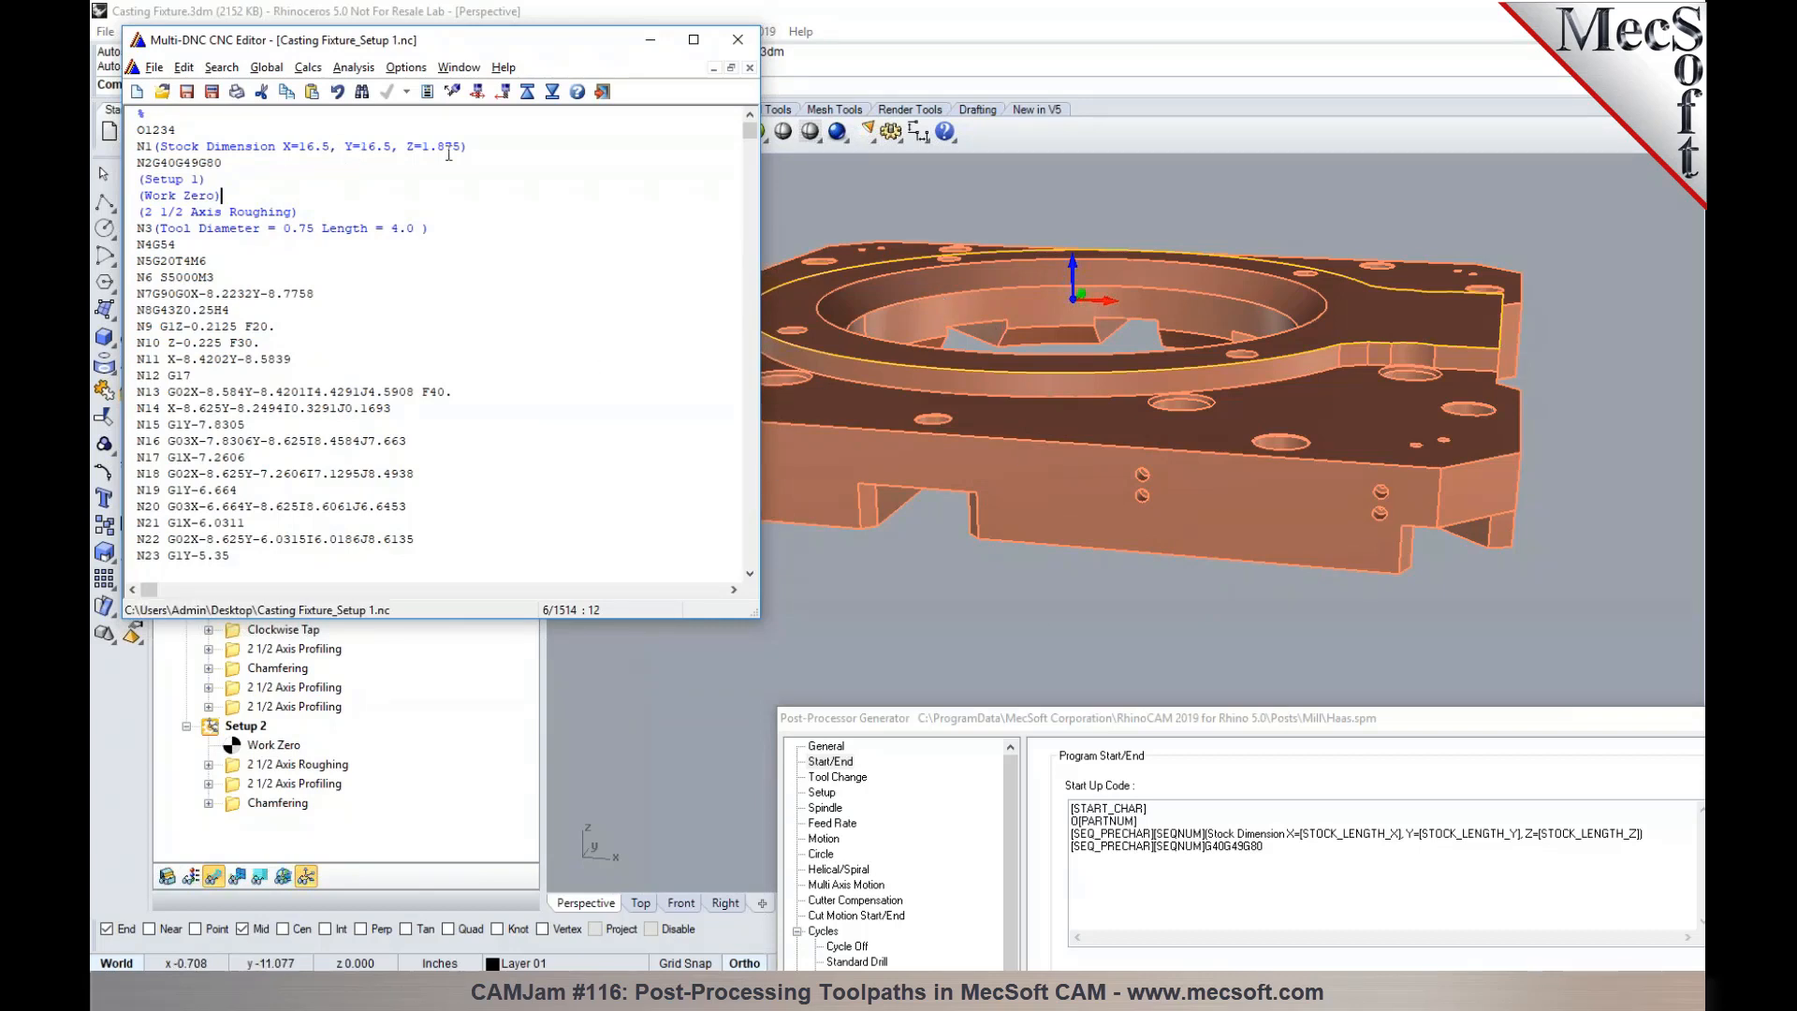
- Duplicate the [SEQ_PRECHAR][SEQNUM]M30 line twice above [STOP_CHAR] in the post's end code
{"action": "left_click_drag", "start_coordinate": [1030, 719], "coordinate": [967, 159]}
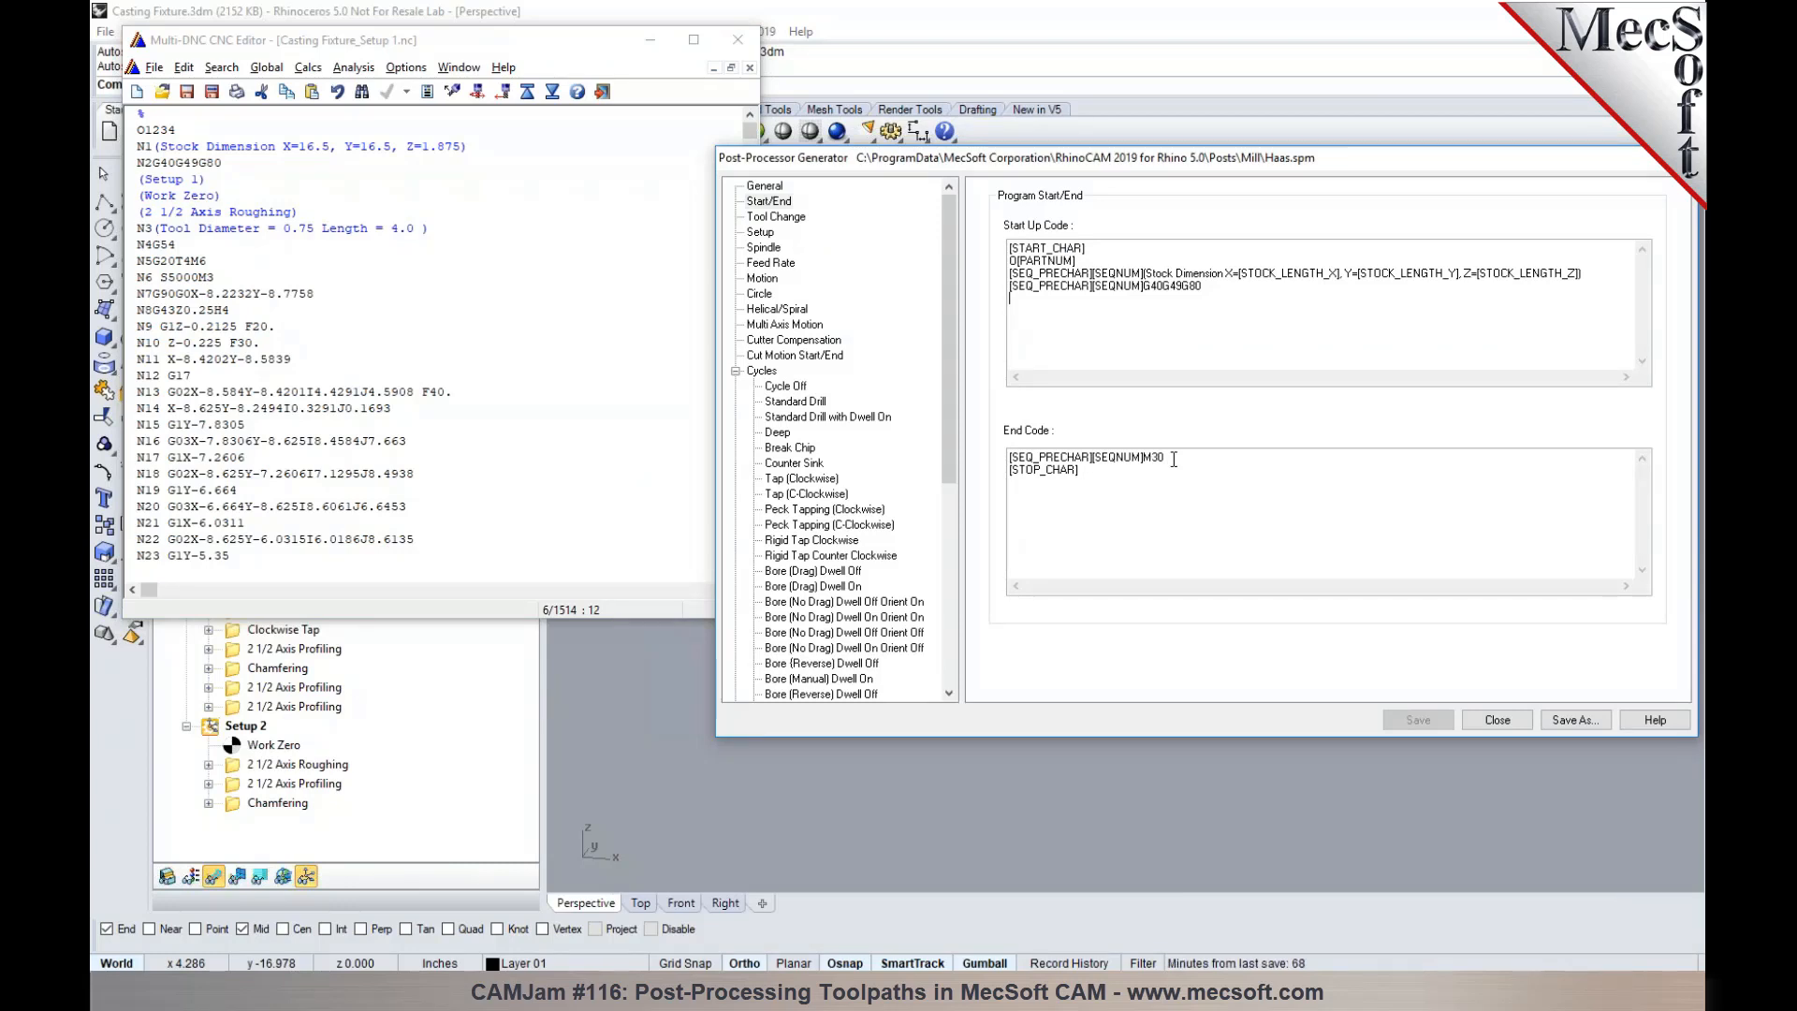
{"action": "left_click_drag", "start_coordinate": [1173, 458], "coordinate": [983, 454]}
{"action": "key", "text": "ctrl+c"}
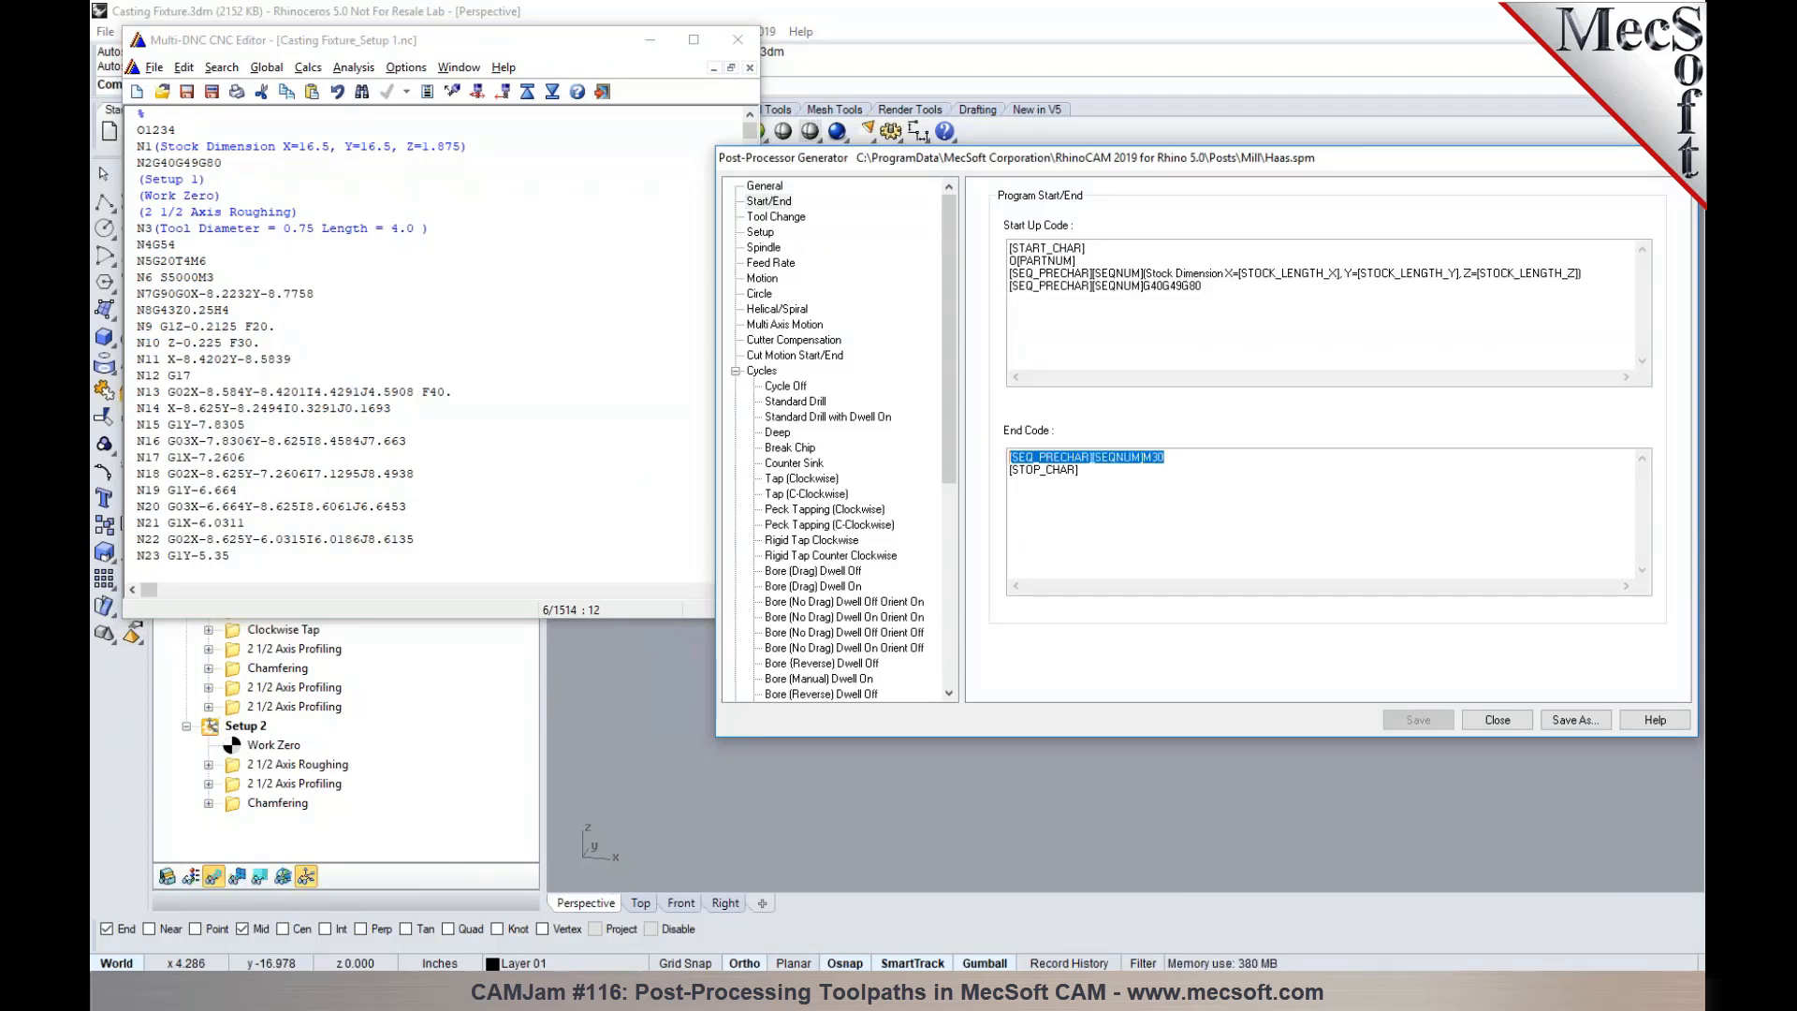
{"action": "left_click", "coordinate": [1014, 482]}
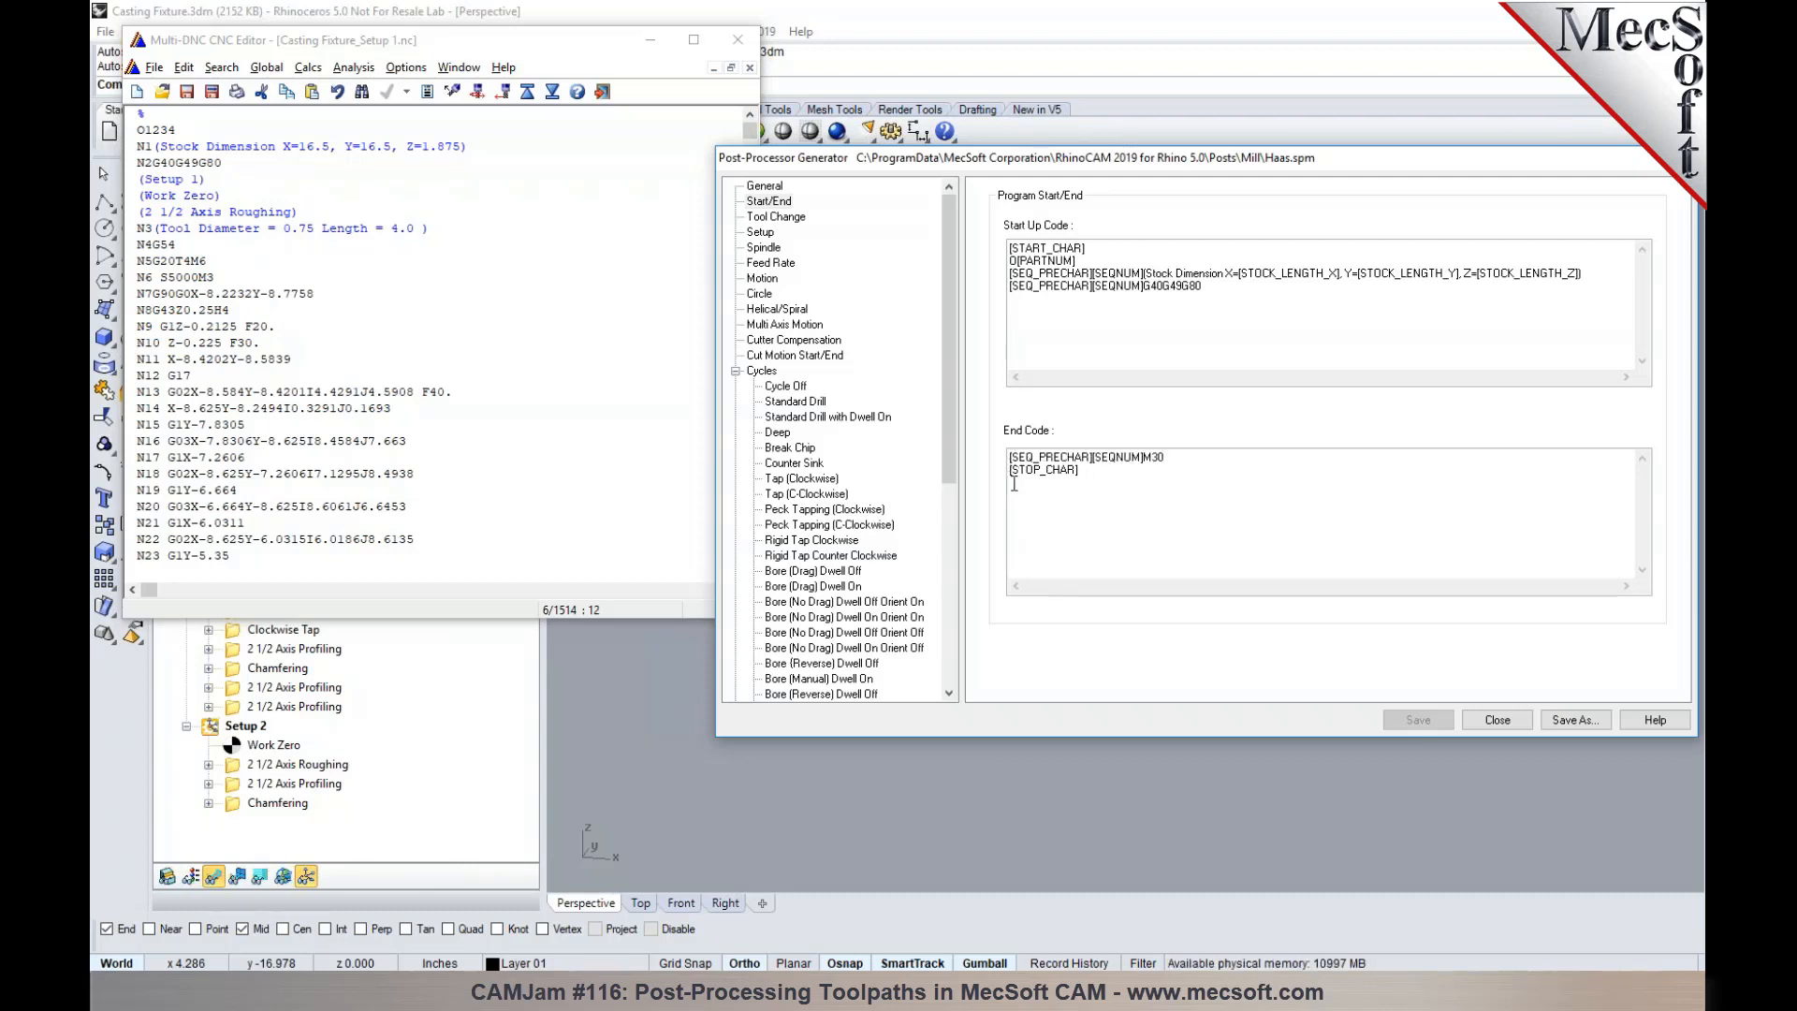
{"action": "key", "text": "Return"}
{"action": "key", "text": "Up"}
{"action": "key", "text": "ctrl+v"}
{"action": "key", "text": "Return"}
{"action": "key", "text": "ctrl+v"}
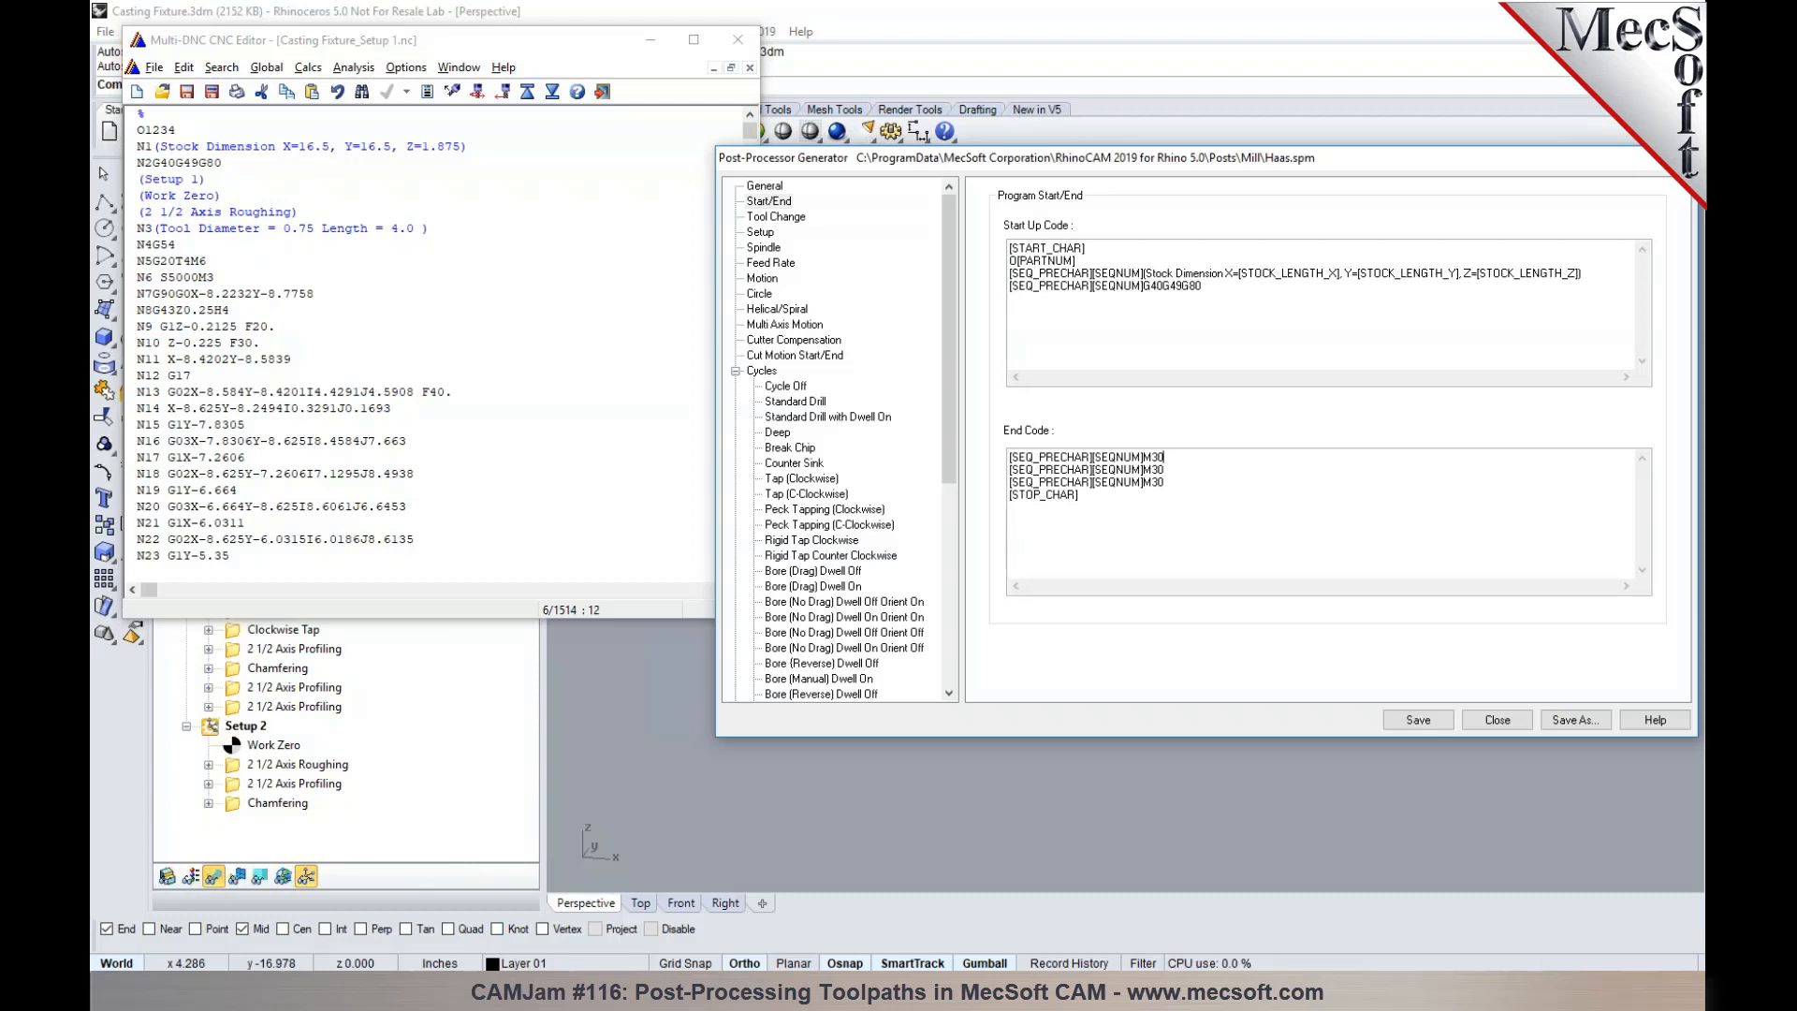
- Change the first two M30 end code lines to M05 and M09, and save the post
{"action": "left_click_drag", "start_coordinate": [1165, 458], "coordinate": [1158, 458]}
{"action": "type", "text": "05"}
{"action": "type", "text": "09"}
{"action": "left_click", "coordinate": [1403, 719]}
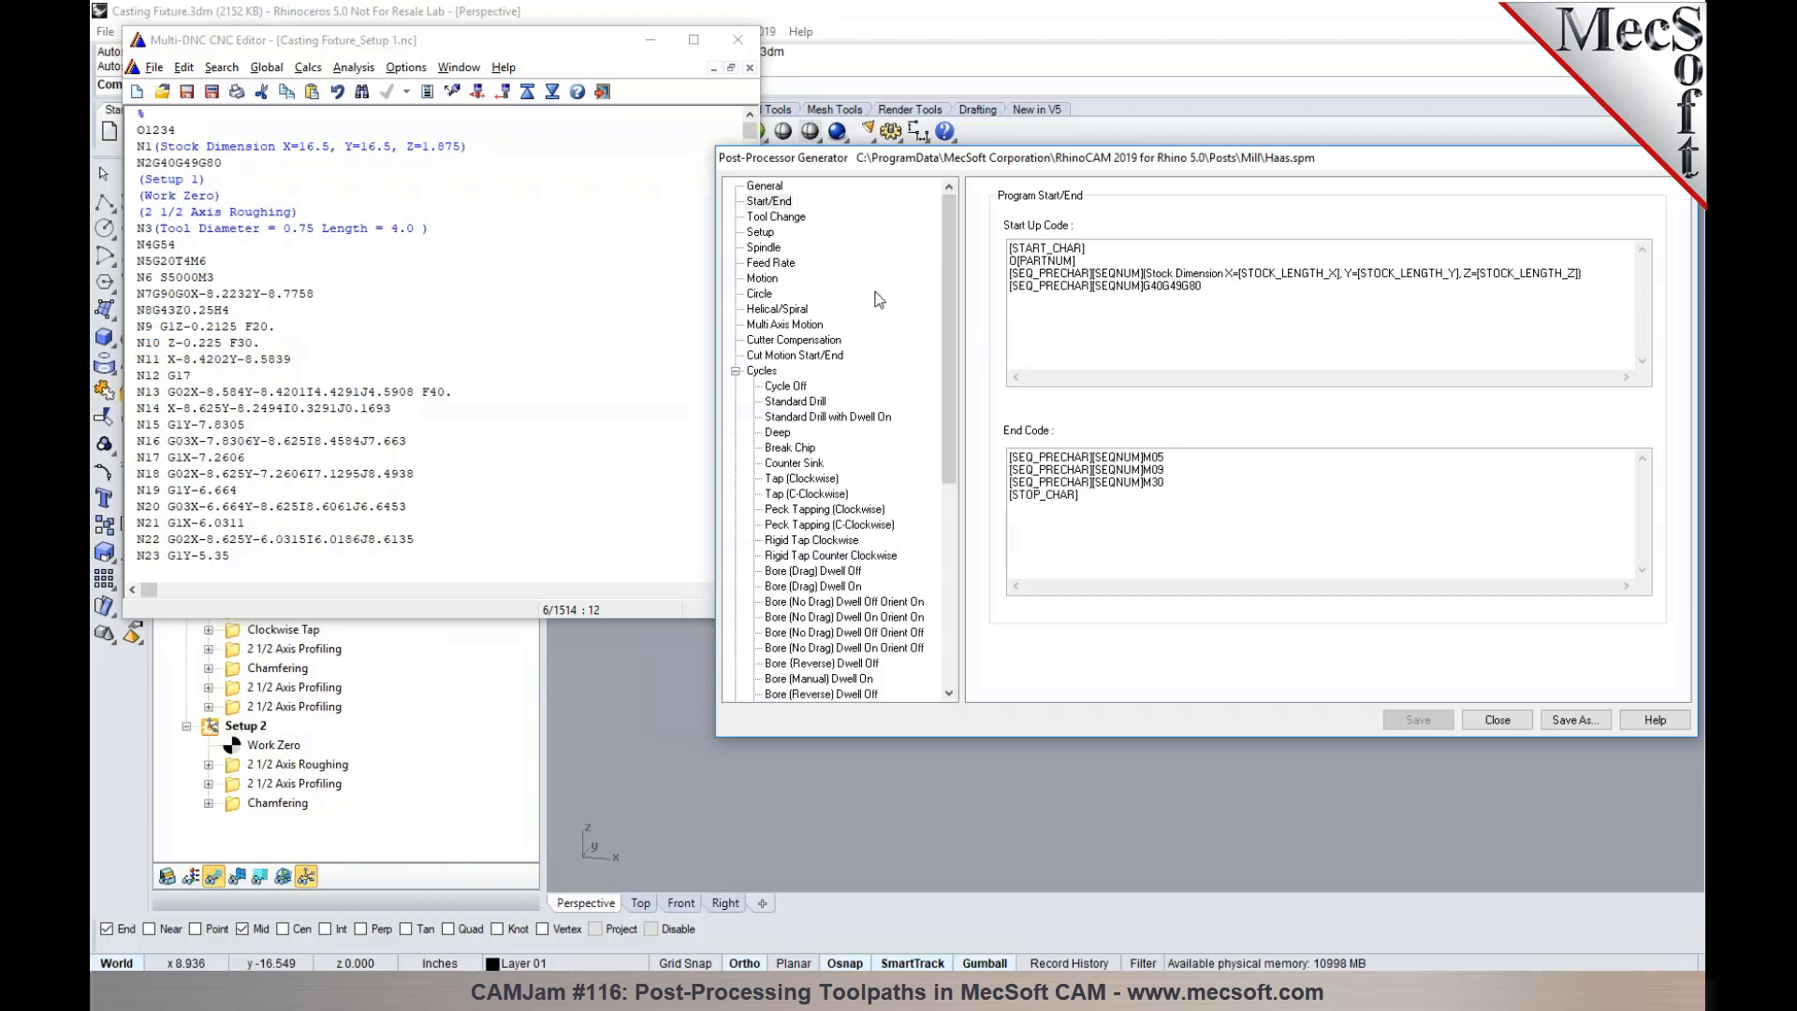
- Remove the closing bracket from [NEXT_NONMDL_Y] in the First Load Tool Macro and save the post
{"action": "left_click", "coordinate": [786, 218]}
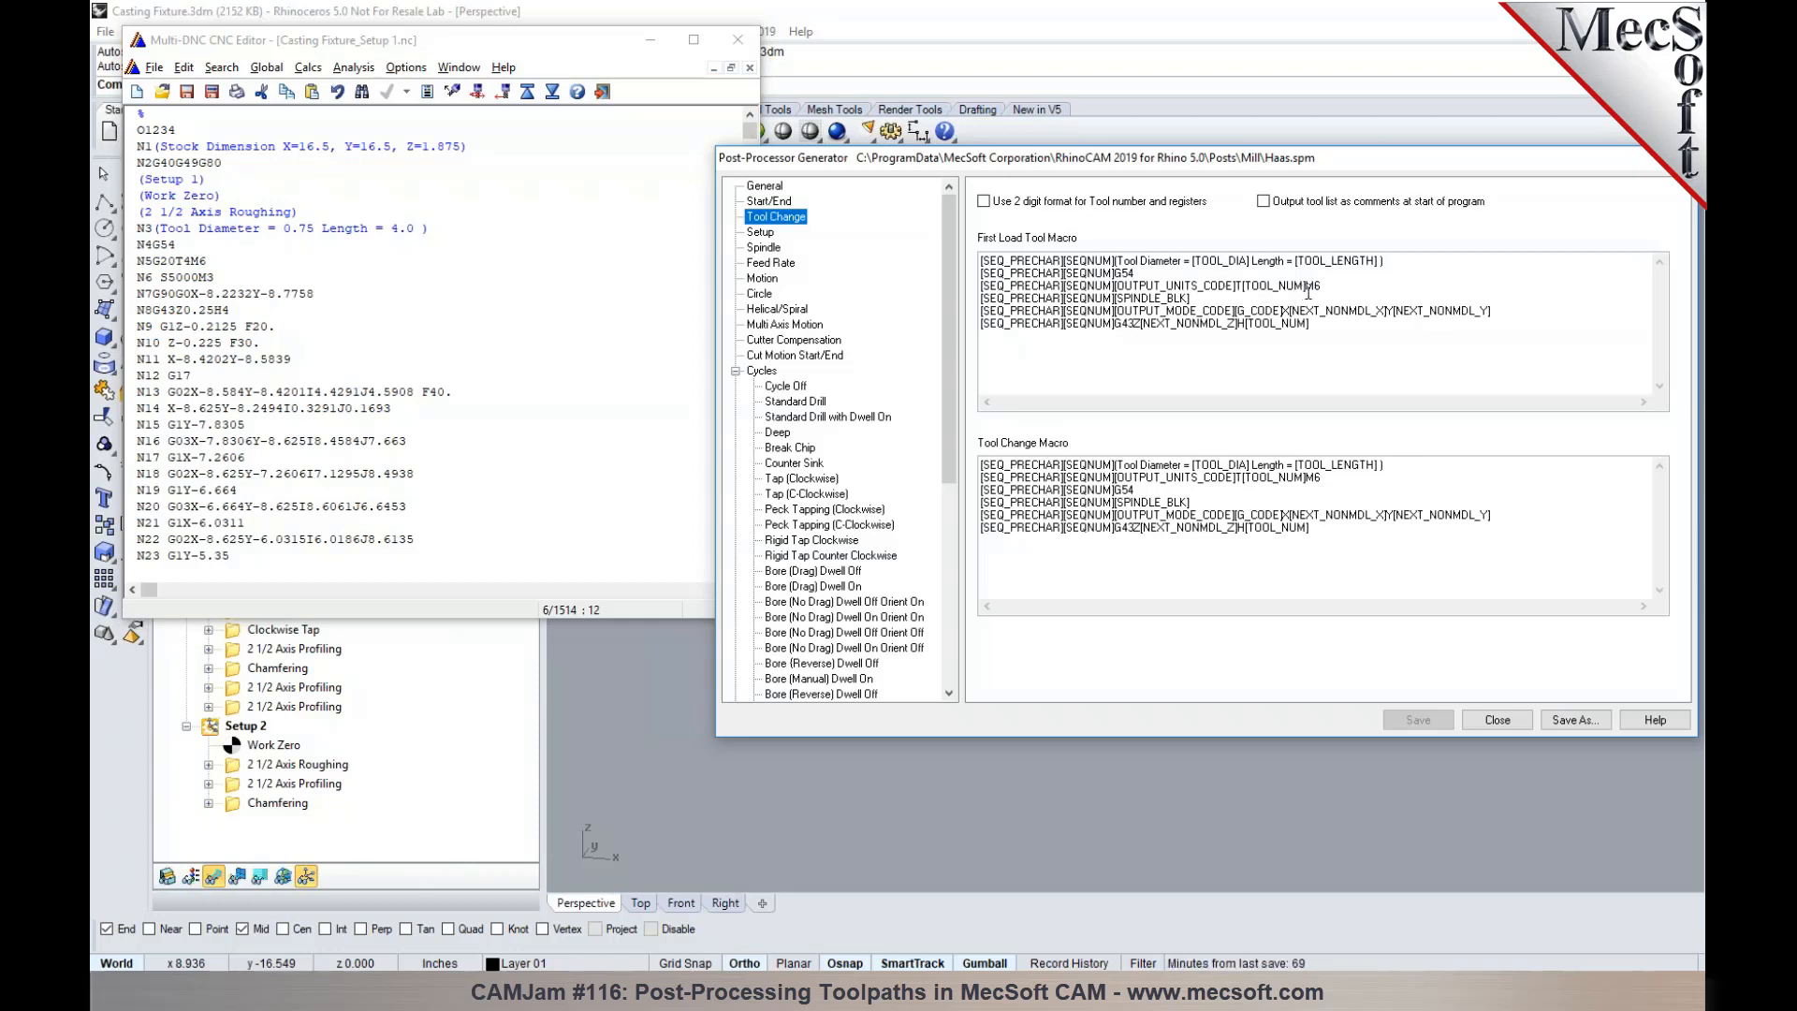
{"action": "left_click", "coordinate": [1494, 315]}
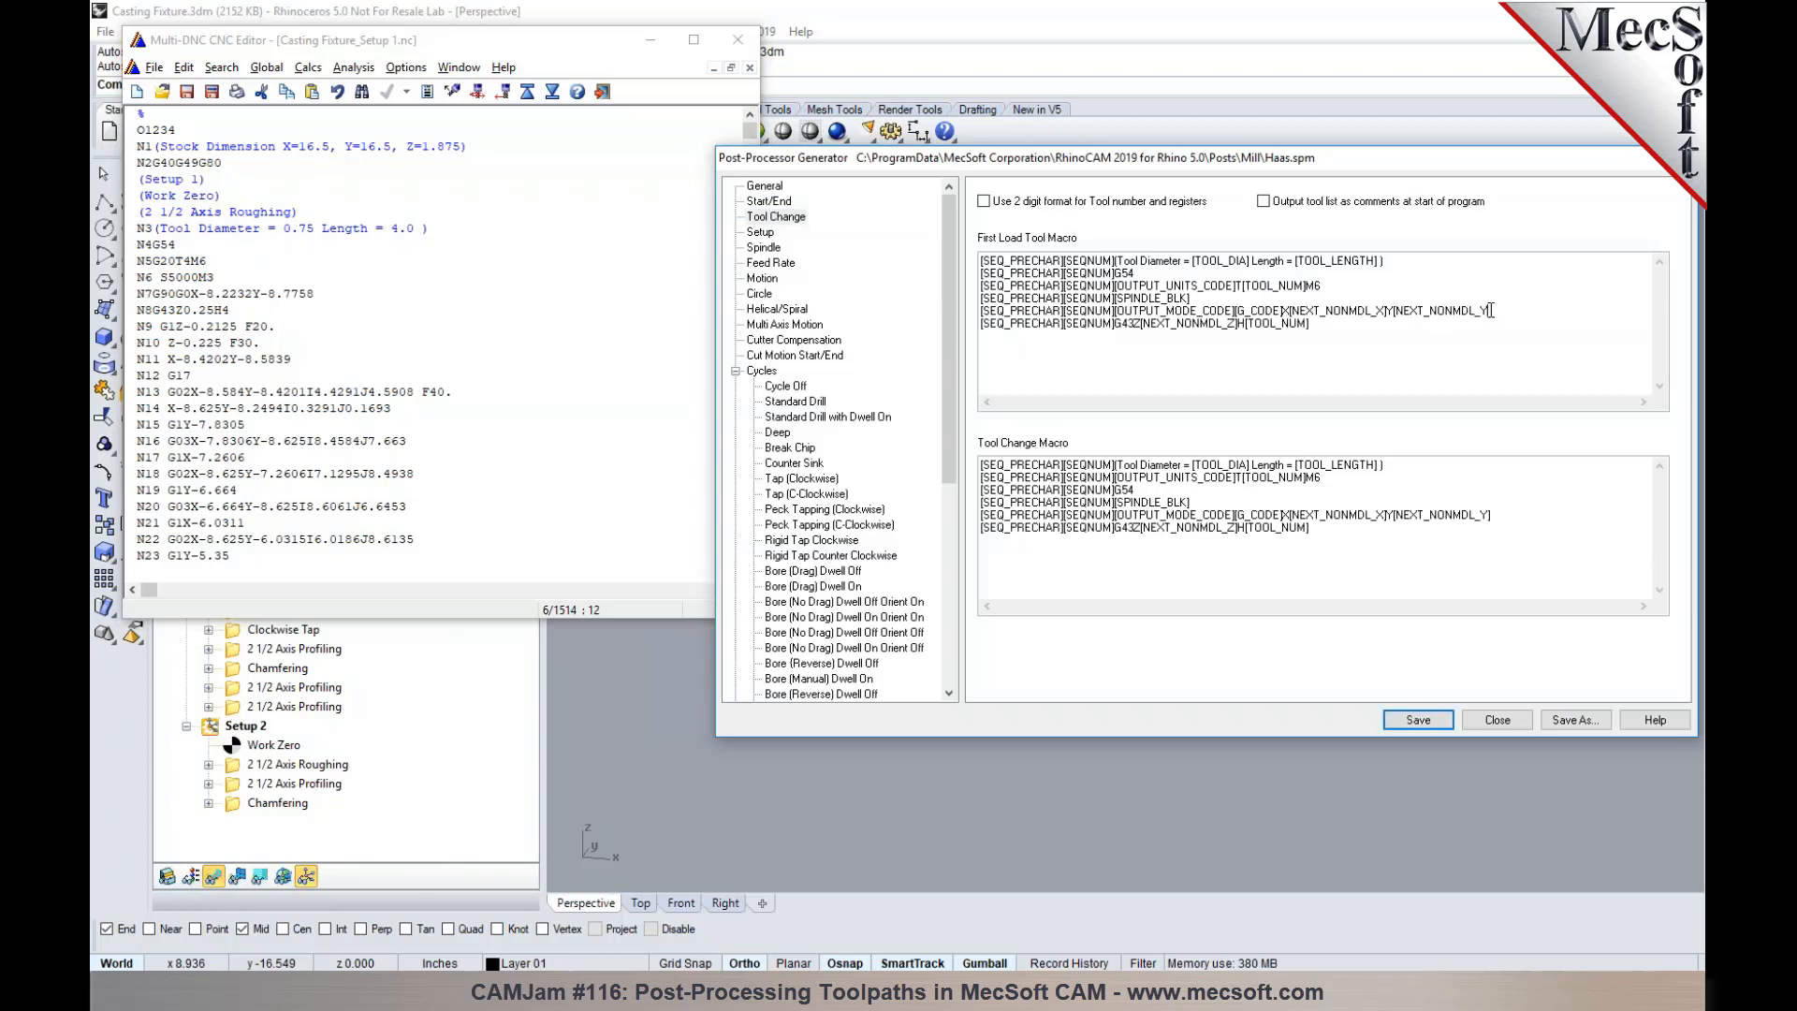
{"action": "left_click", "coordinate": [1442, 719]}
- Repost Setup 1 over Casting Fixture_Setup 1.nc with the Haas post and inspect the Y value output on block N7
{"action": "left_click", "coordinate": [737, 39]}
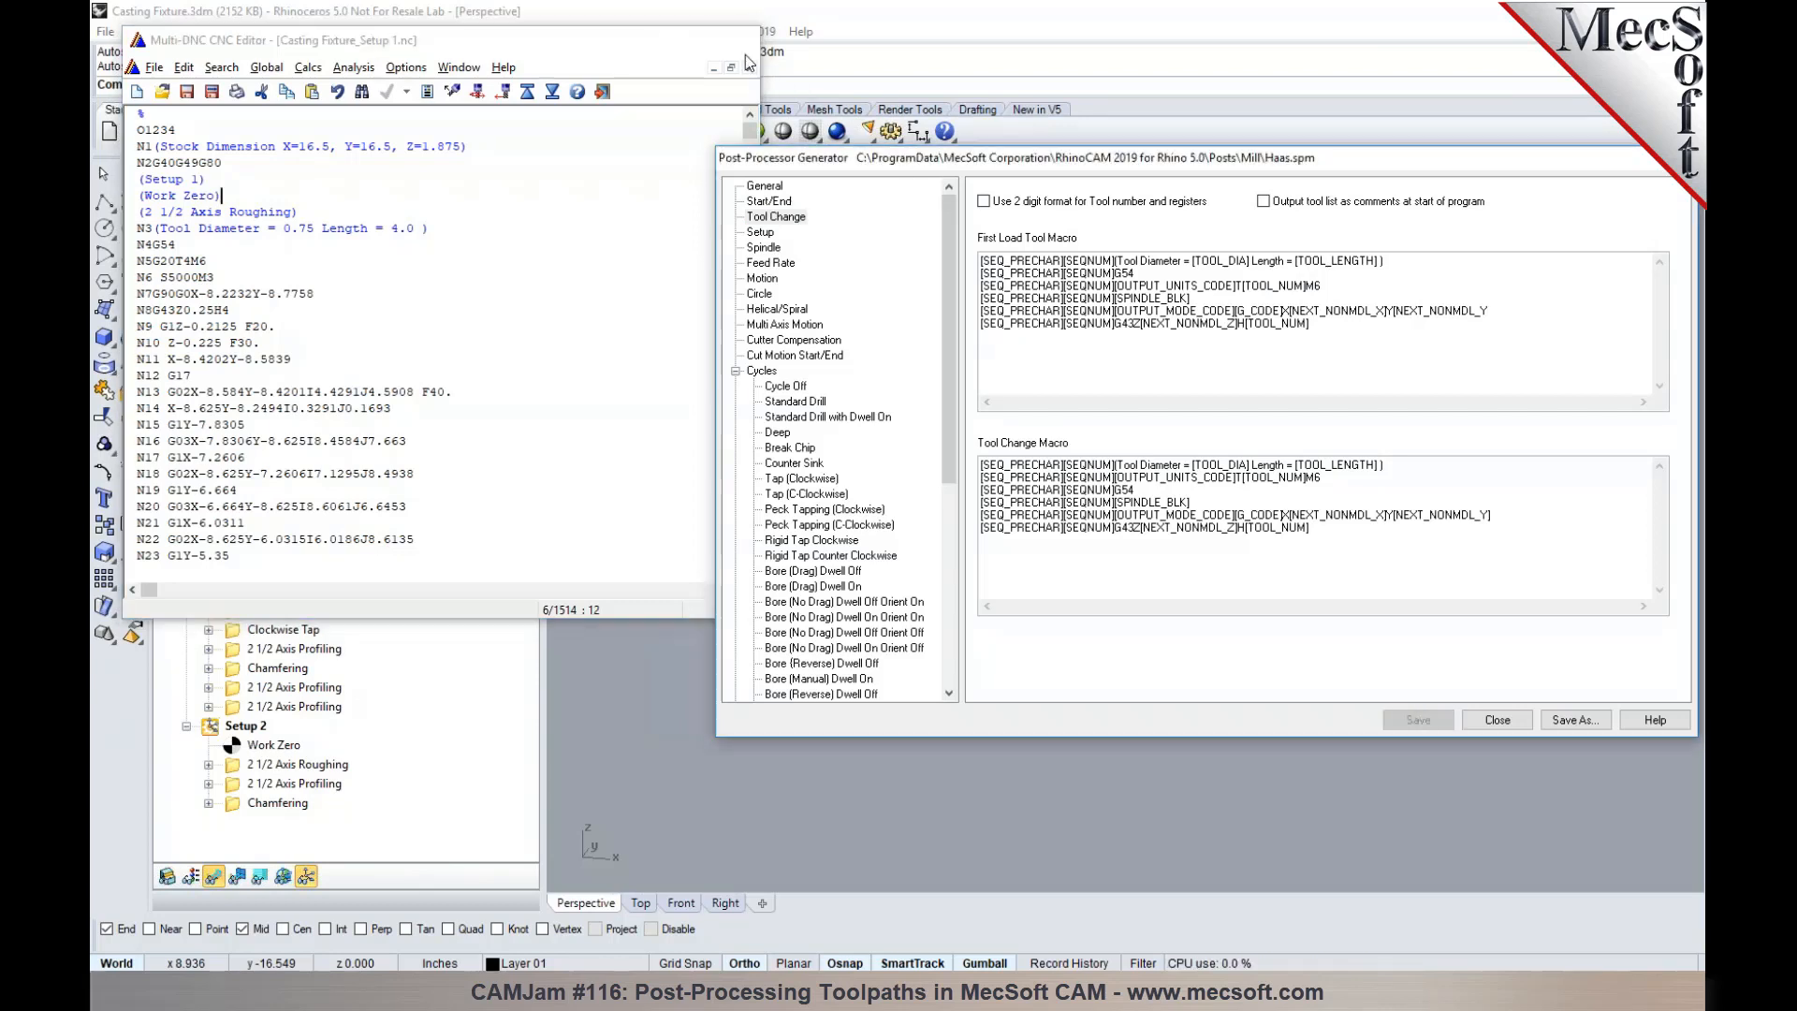
{"action": "right_click", "coordinate": [248, 379]}
{"action": "left_click", "coordinate": [288, 422]}
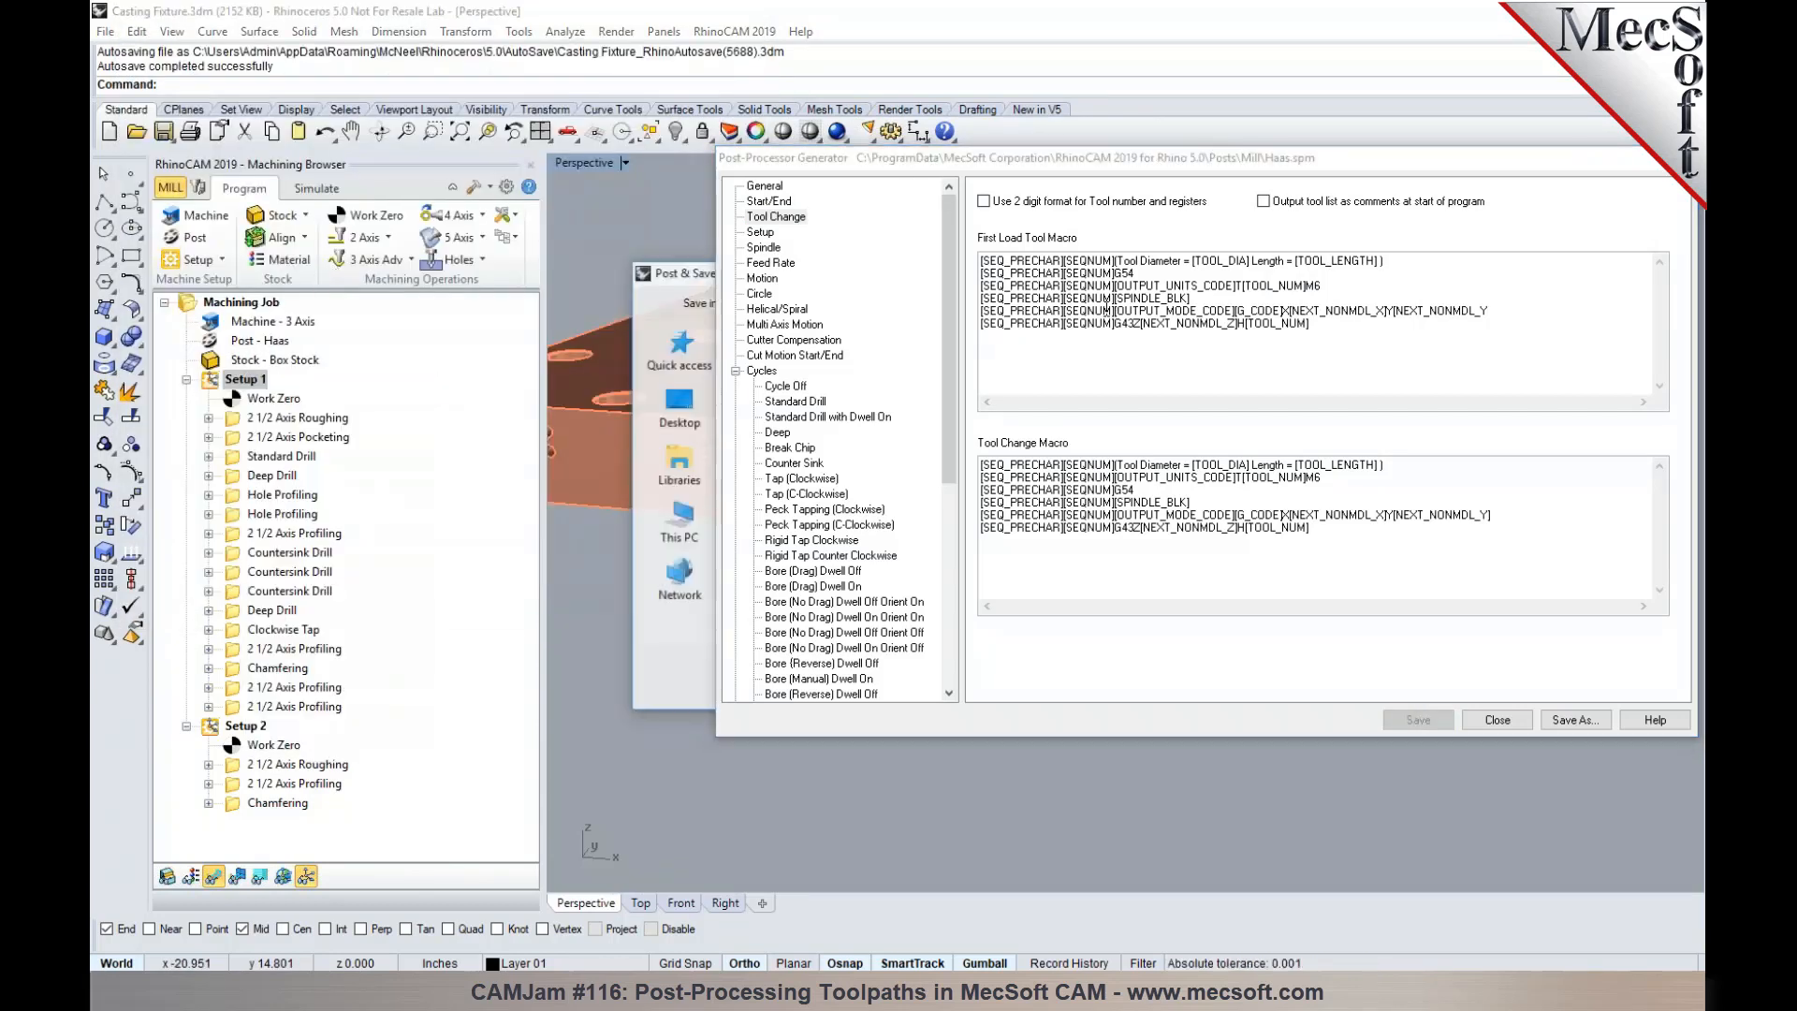
{"action": "left_click_drag", "start_coordinate": [1172, 167], "coordinate": [1350, 781]}
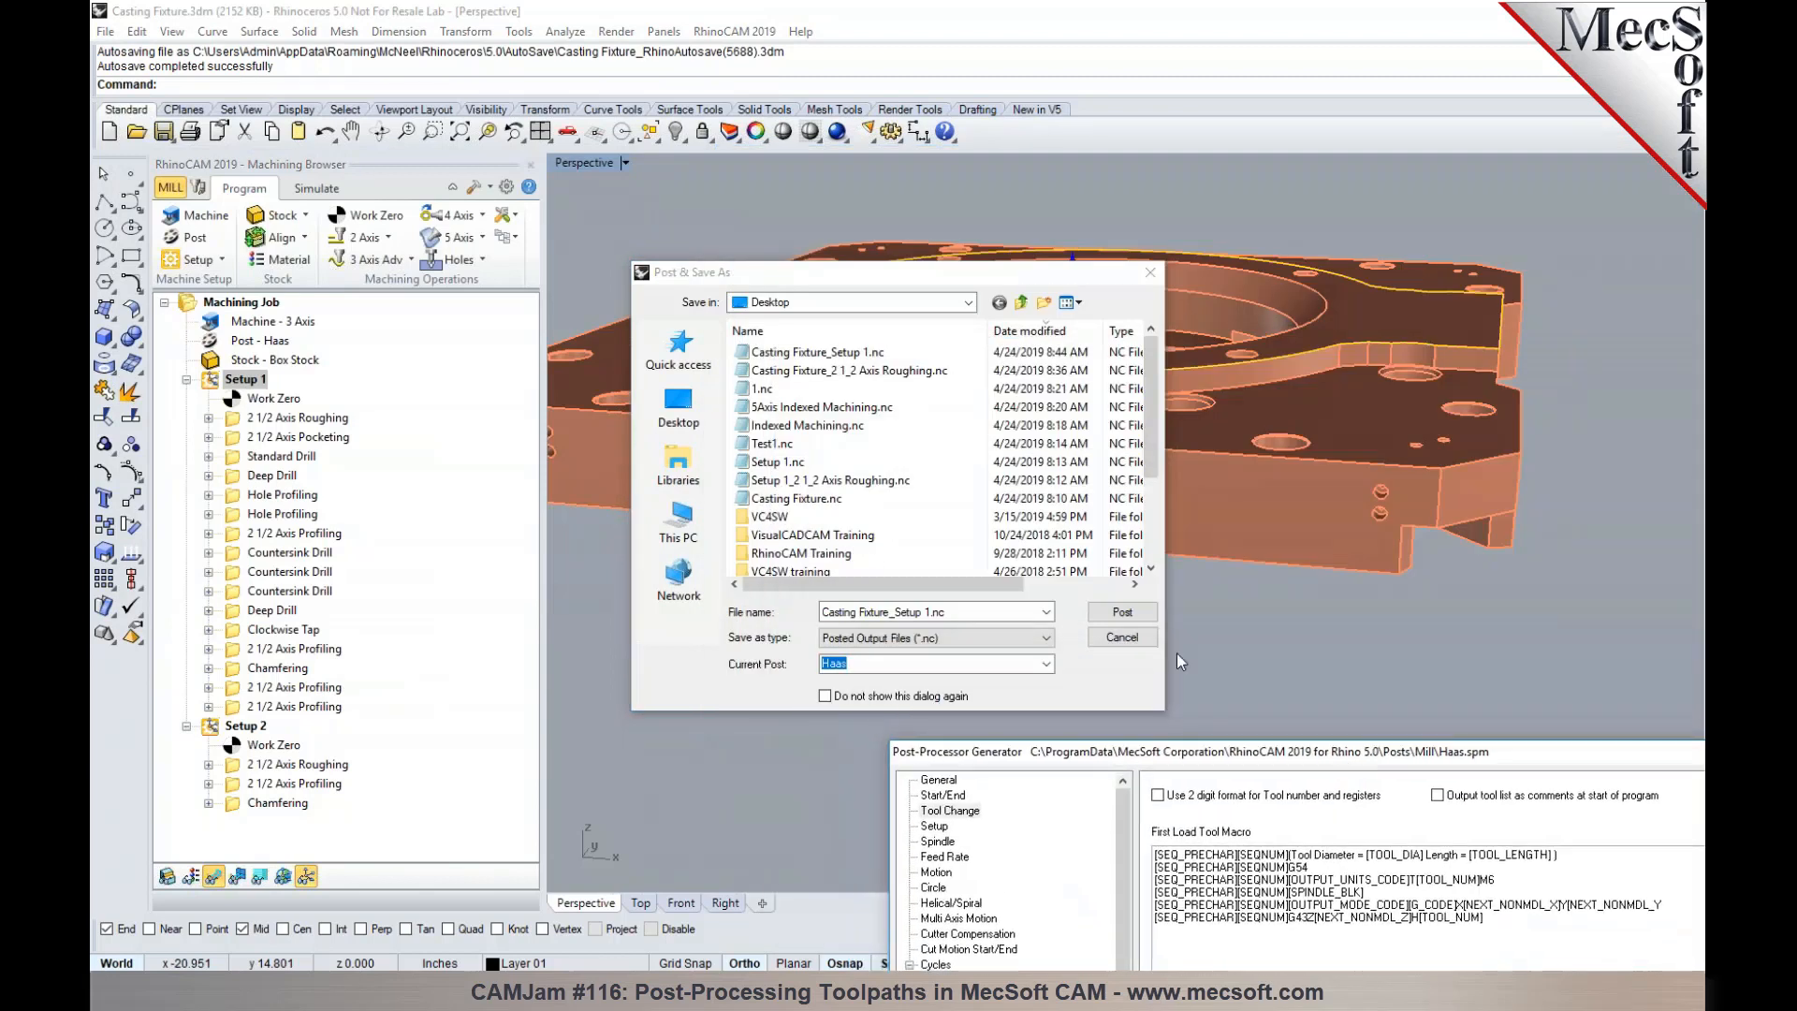
{"action": "left_click", "coordinate": [1122, 612]}
{"action": "left_click", "coordinate": [959, 507]}
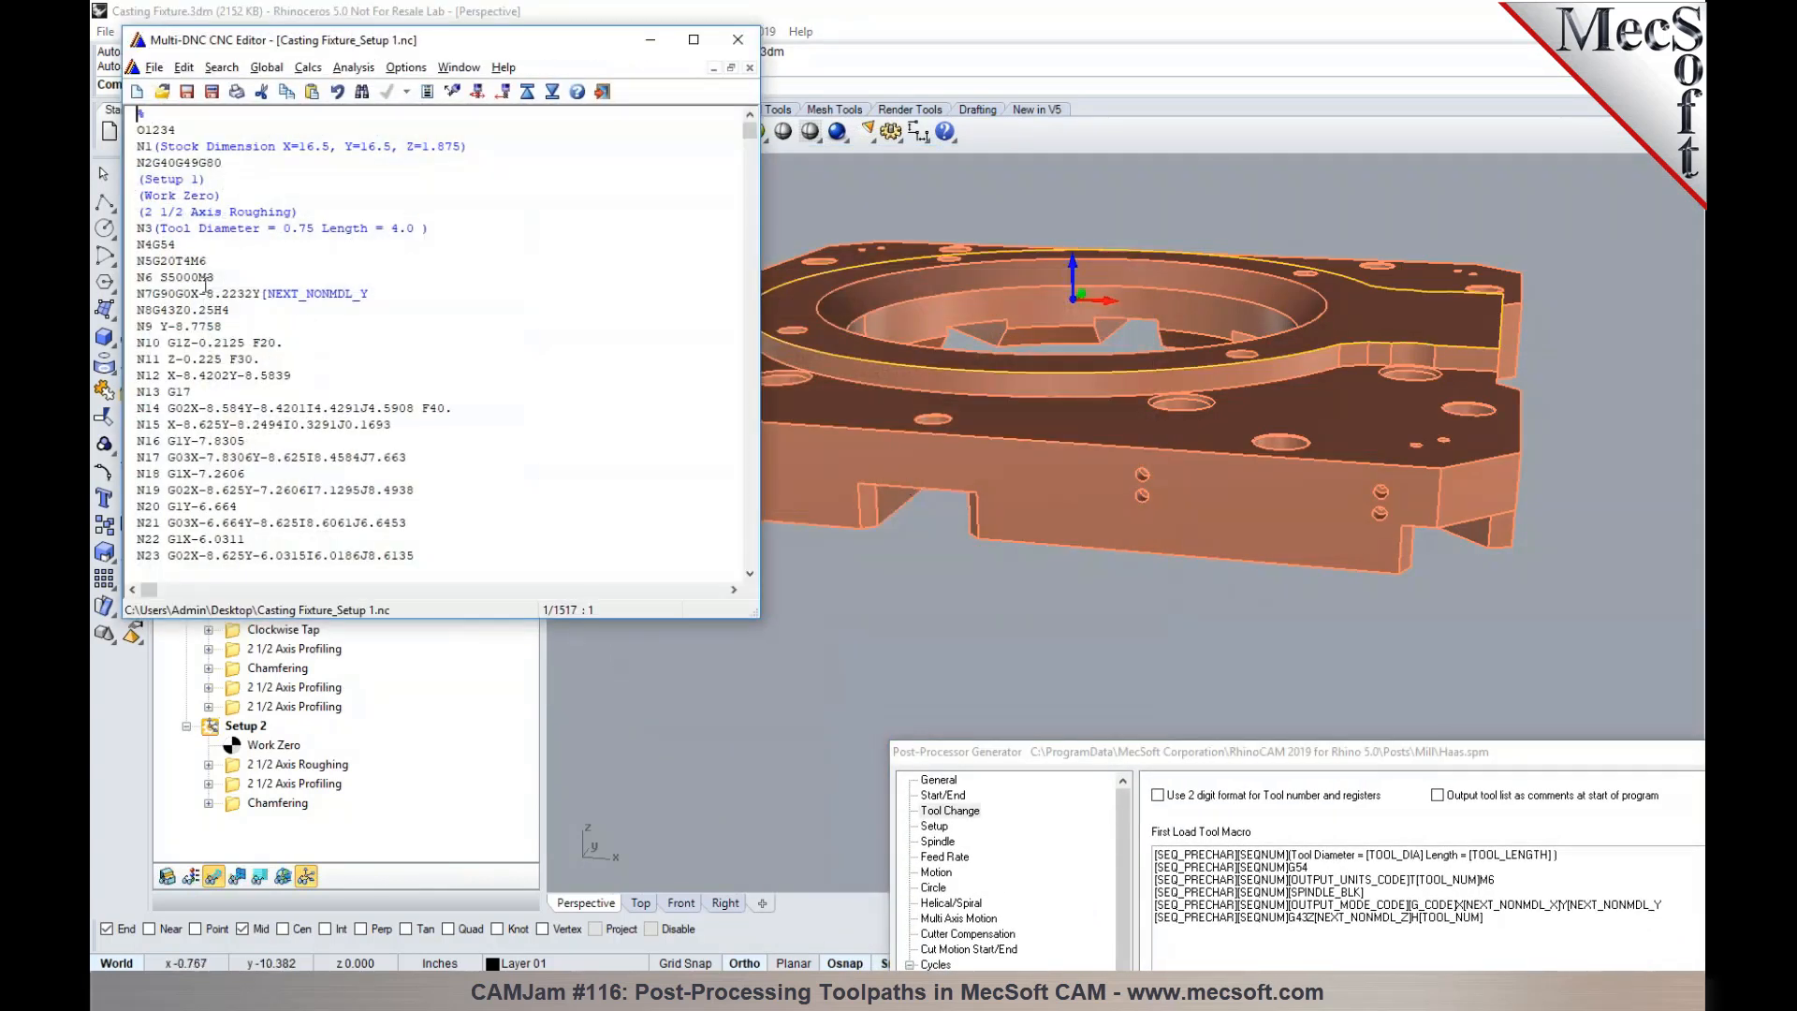
{"action": "mouse_move", "coordinate": [266, 293]}
{"action": "left_mouse_down"}
{"action": "mouse_move", "coordinate": [375, 294]}
{"action": "mouse_move", "coordinate": [264, 299]}
{"action": "left_mouse_up"}
{"action": "left_click", "coordinate": [264, 300]}
{"action": "left_click", "coordinate": [371, 296]}
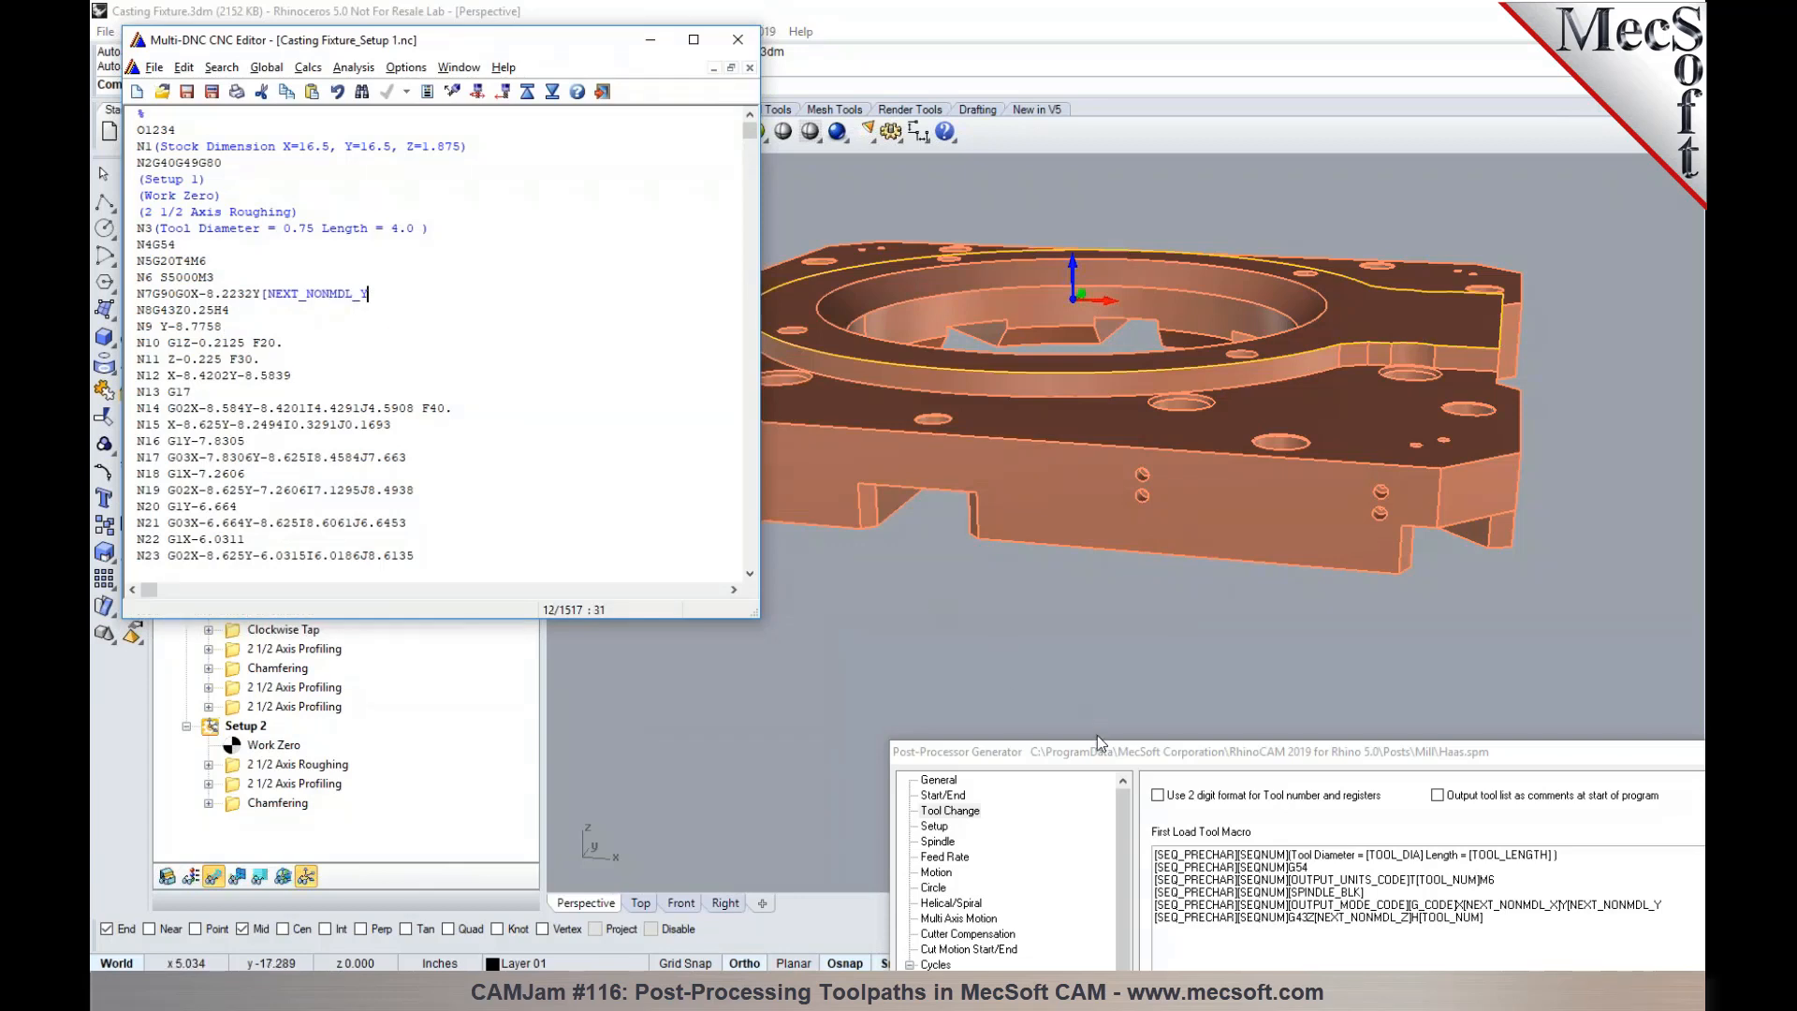
- Restore the closing bracket of [NEXT_NONMDL_Y] in the First Load Tool Macro and save the post
{"action": "left_click_drag", "start_coordinate": [1098, 751], "coordinate": [897, 238]}
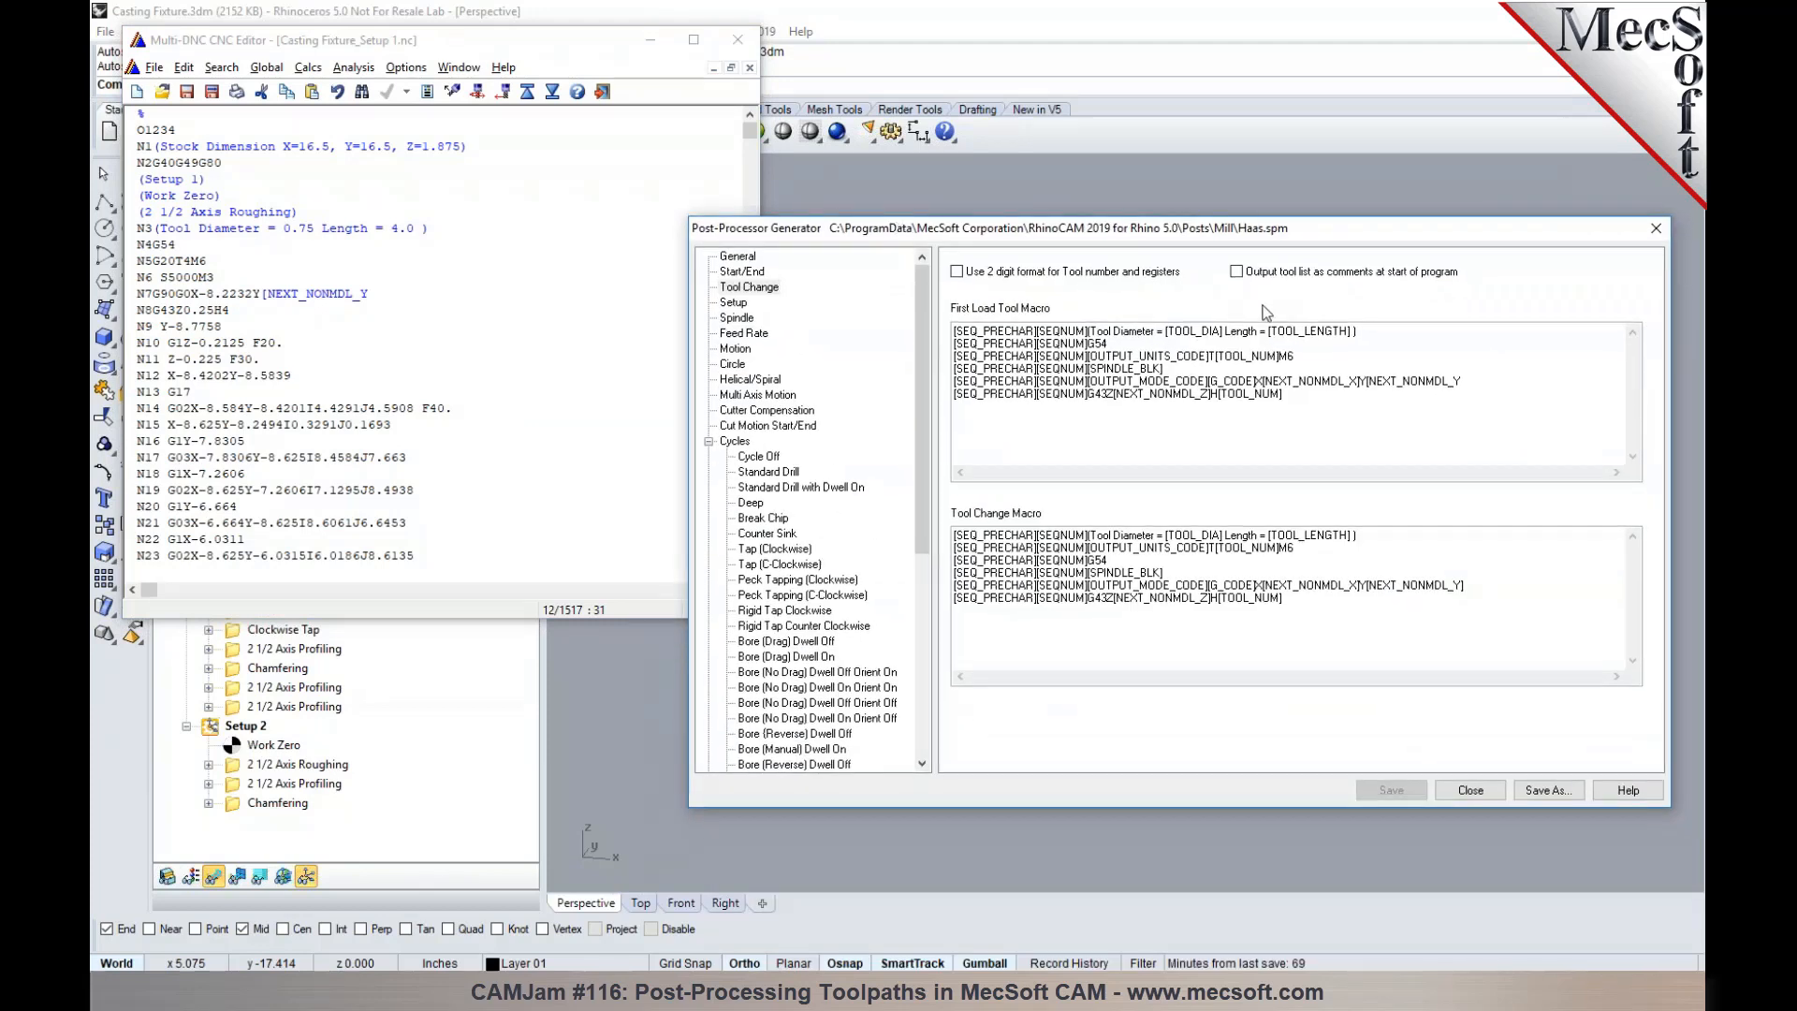
{"action": "left_click", "coordinate": [1473, 384]}
{"action": "type", "text": "]"}
{"action": "left_click", "coordinate": [1404, 791]}
- Bring up the list of available variables for the First Load Tool Macro, look through it and close it without inserting any
{"action": "right_click", "coordinate": [1485, 388]}
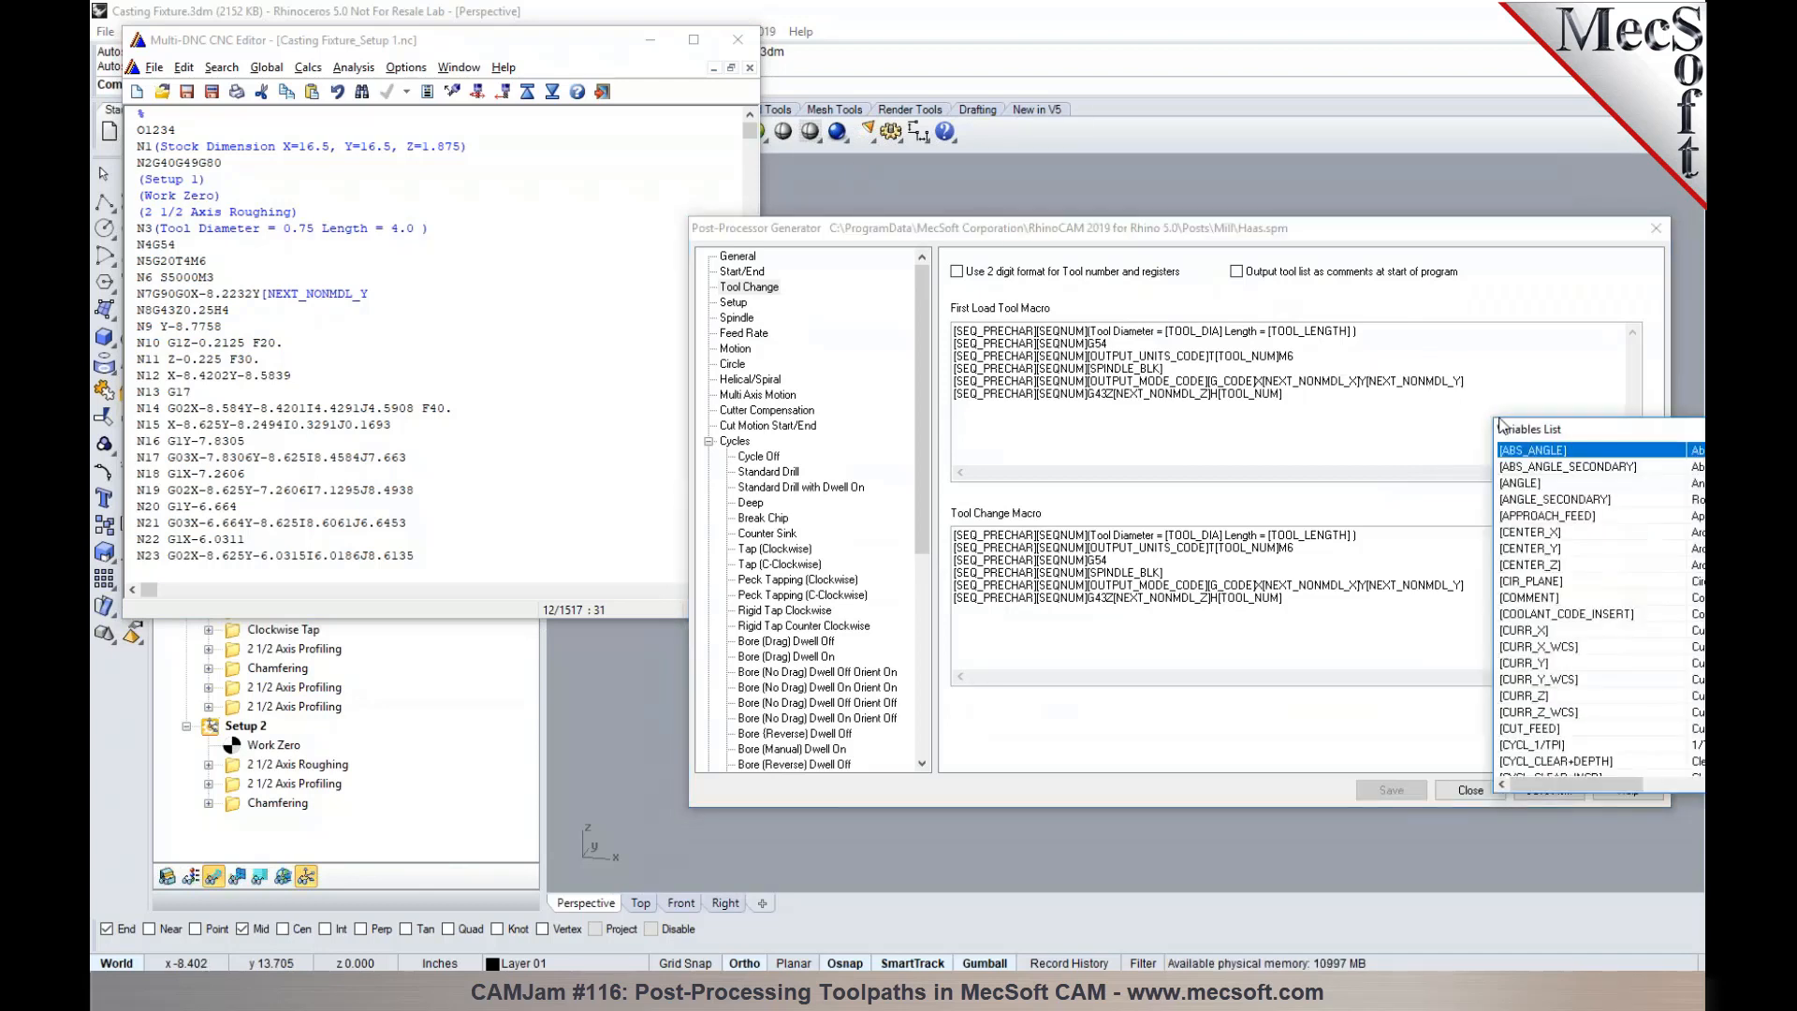
{"action": "left_click_drag", "start_coordinate": [1561, 431], "coordinate": [1214, 438]}
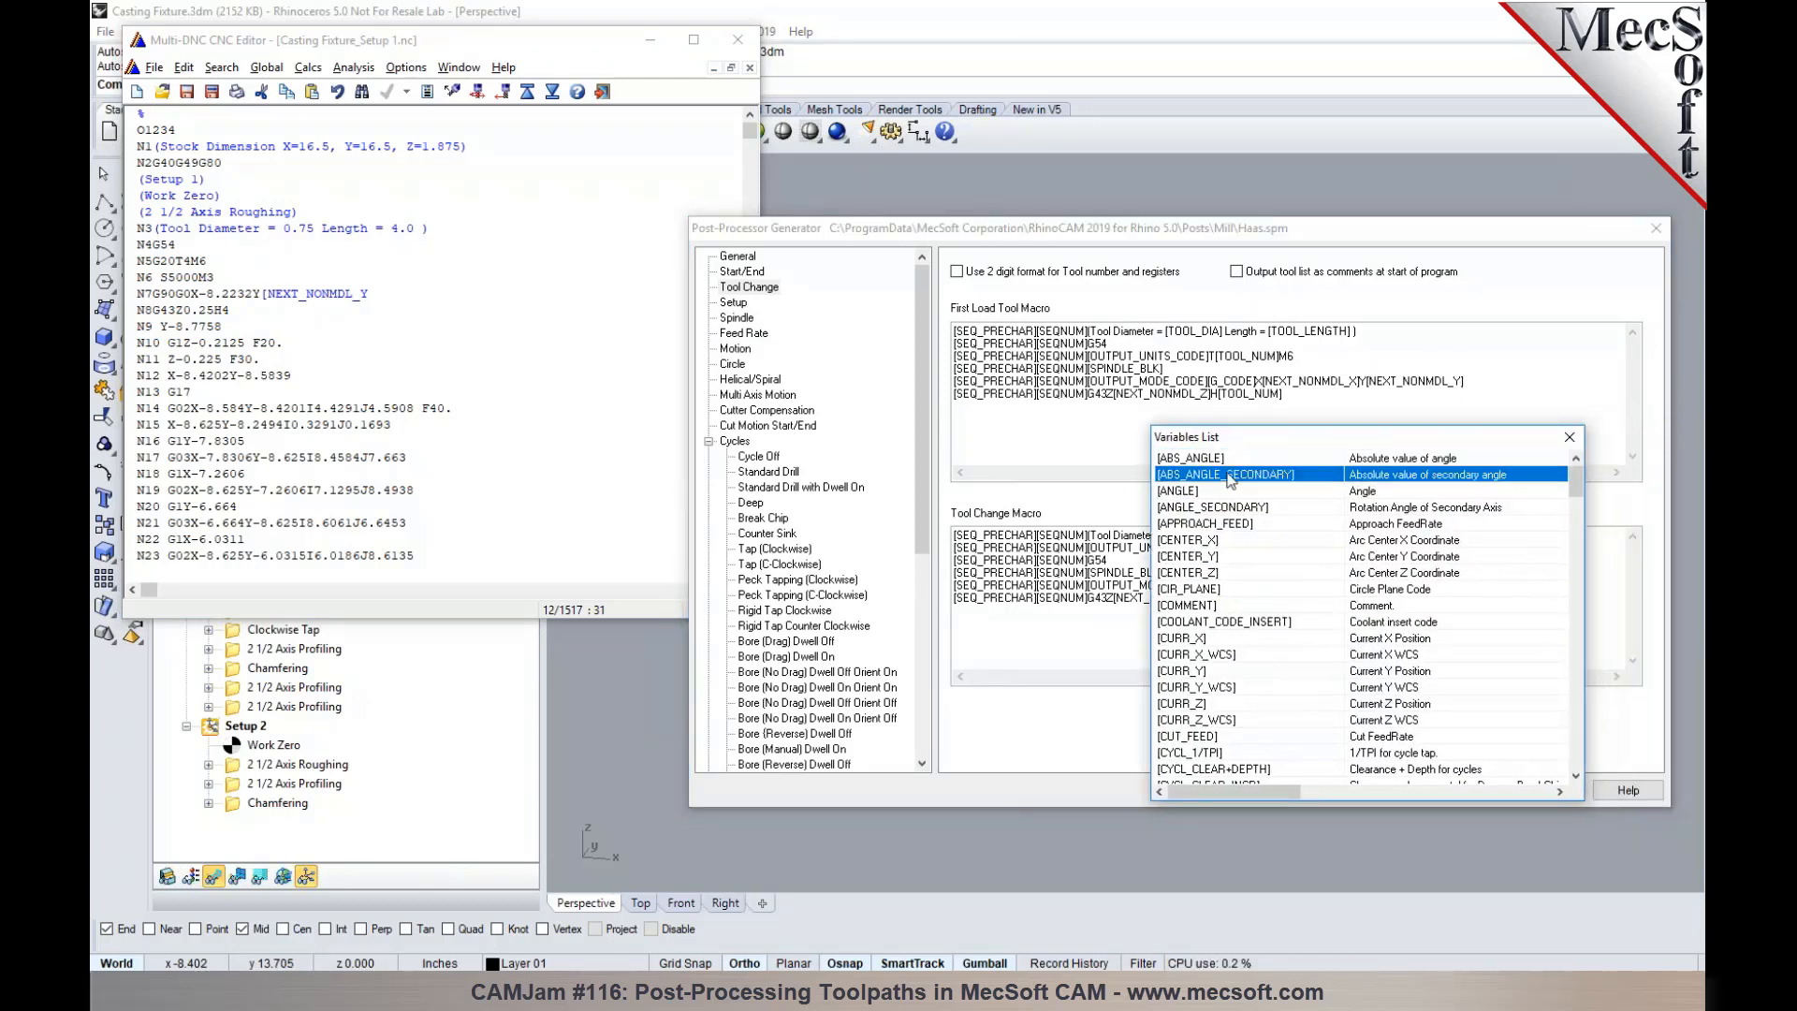
{"action": "left_click", "coordinate": [1569, 438]}
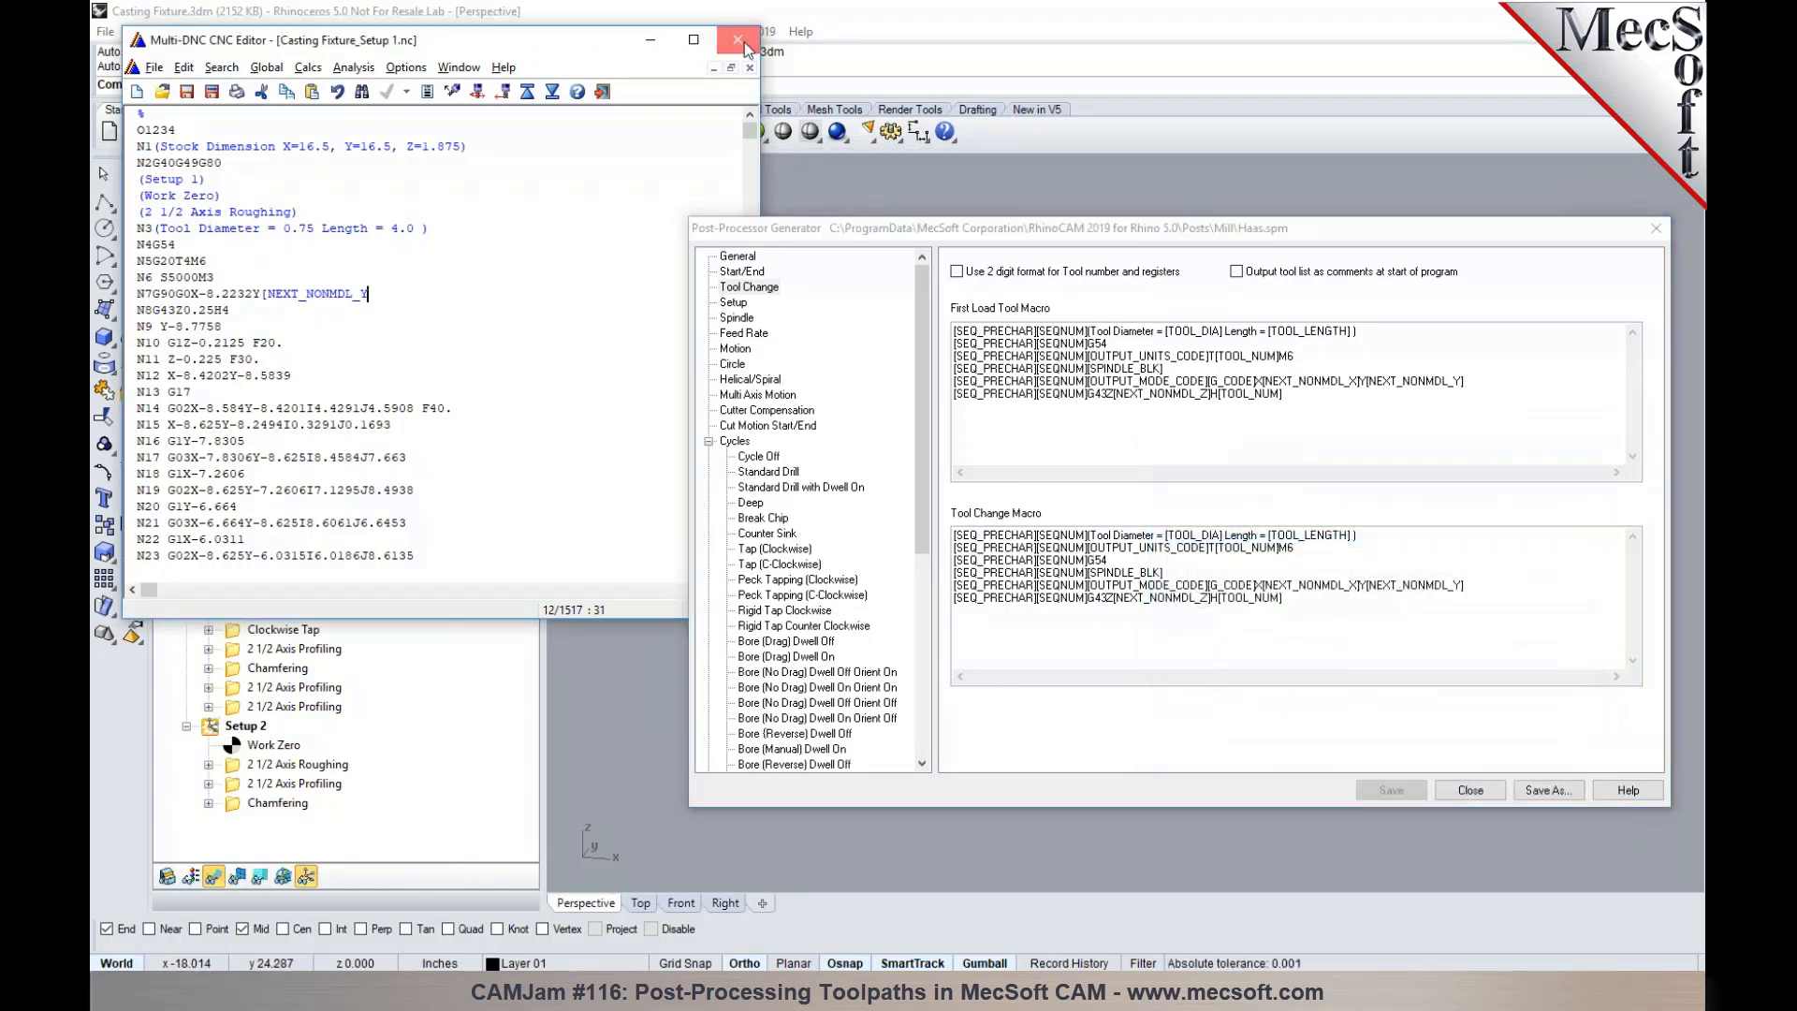
- Close the old output, repost Setup 1 over Casting Fixture_Setup 1.nc with the Haas post, and check the Y coordinate on block N7
{"action": "left_click", "coordinate": [737, 39]}
{"action": "right_click", "coordinate": [244, 378]}
{"action": "left_click", "coordinate": [268, 421]}
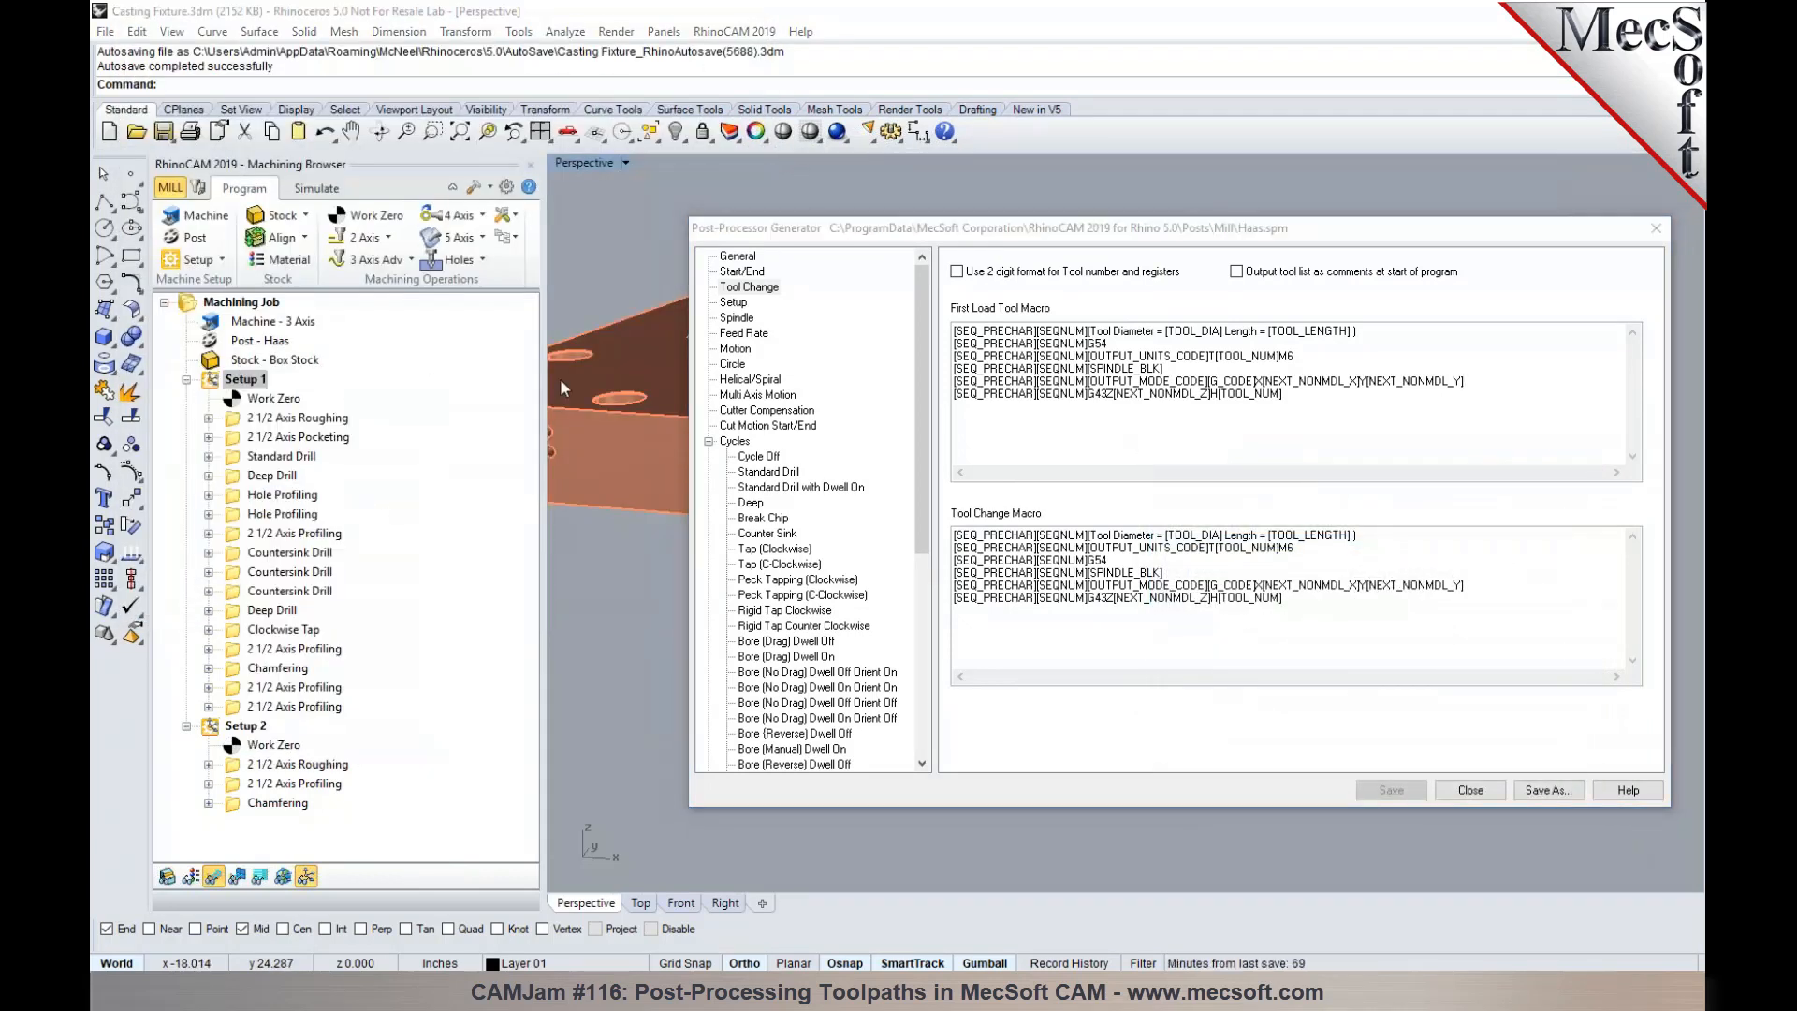
{"action": "left_click_drag", "start_coordinate": [913, 248], "coordinate": [1116, 728]}
{"action": "left_click", "coordinate": [1122, 611]}
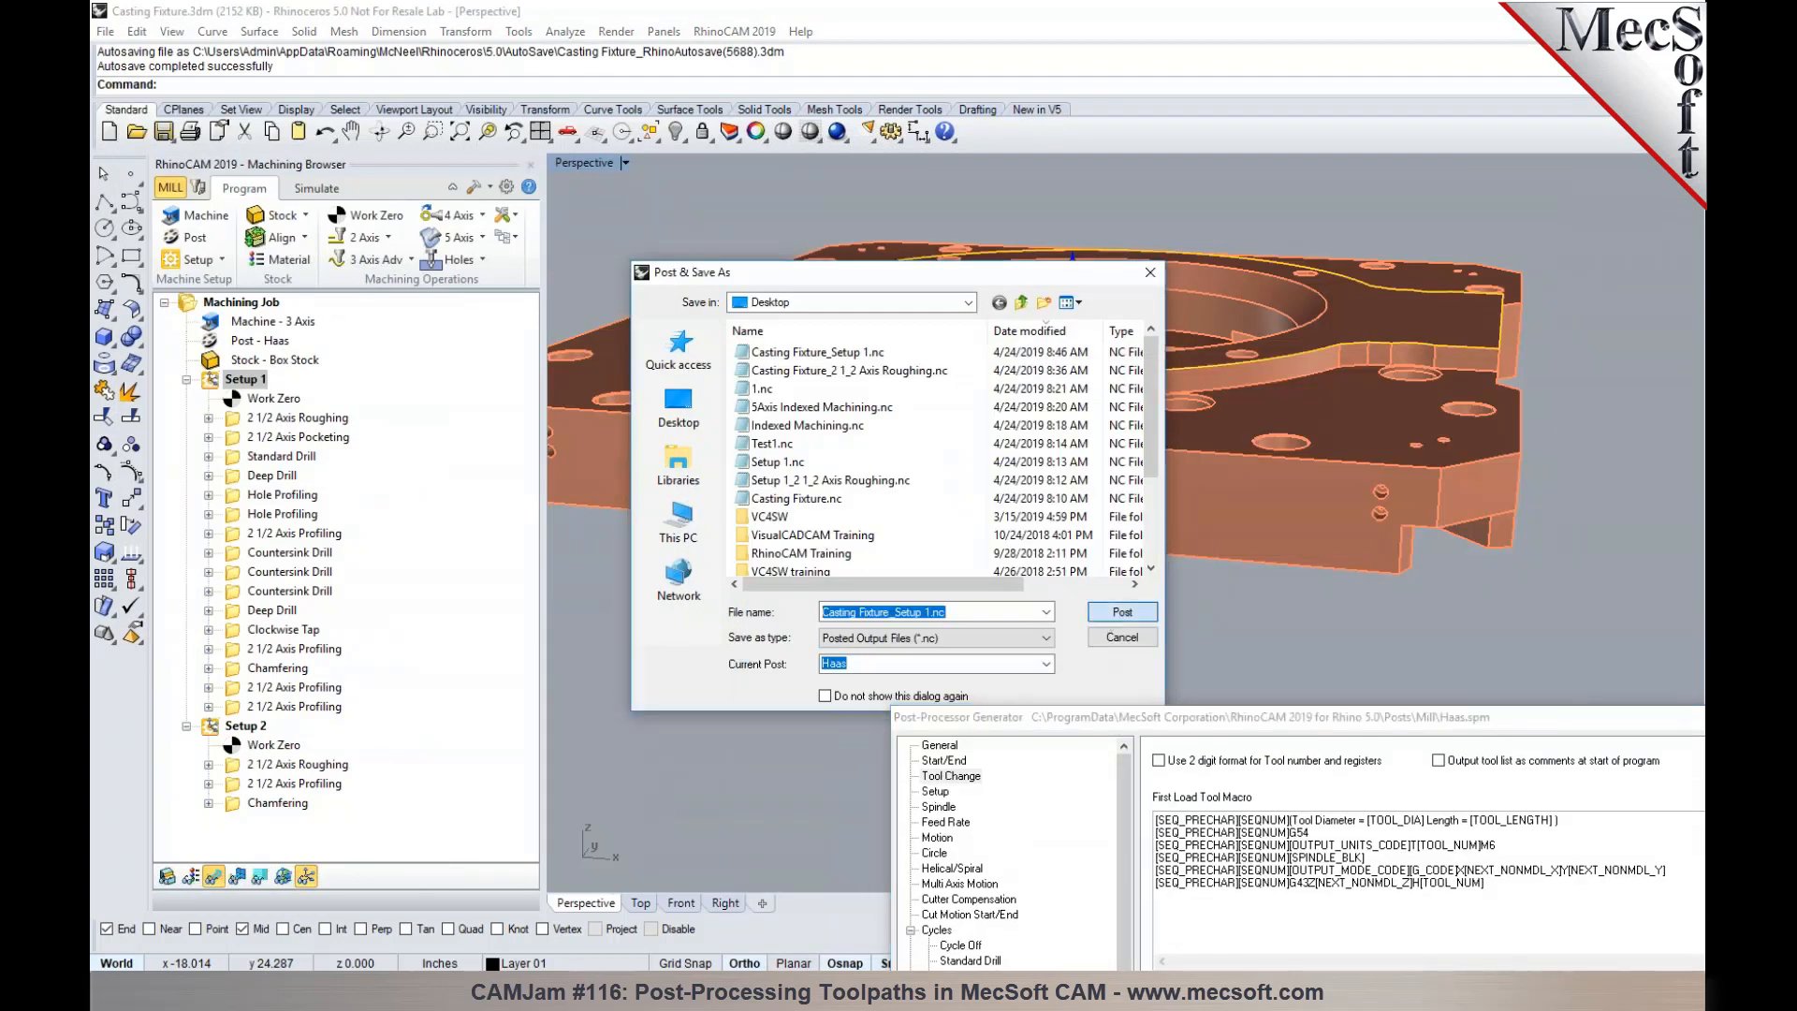
{"action": "left_click", "coordinate": [961, 502]}
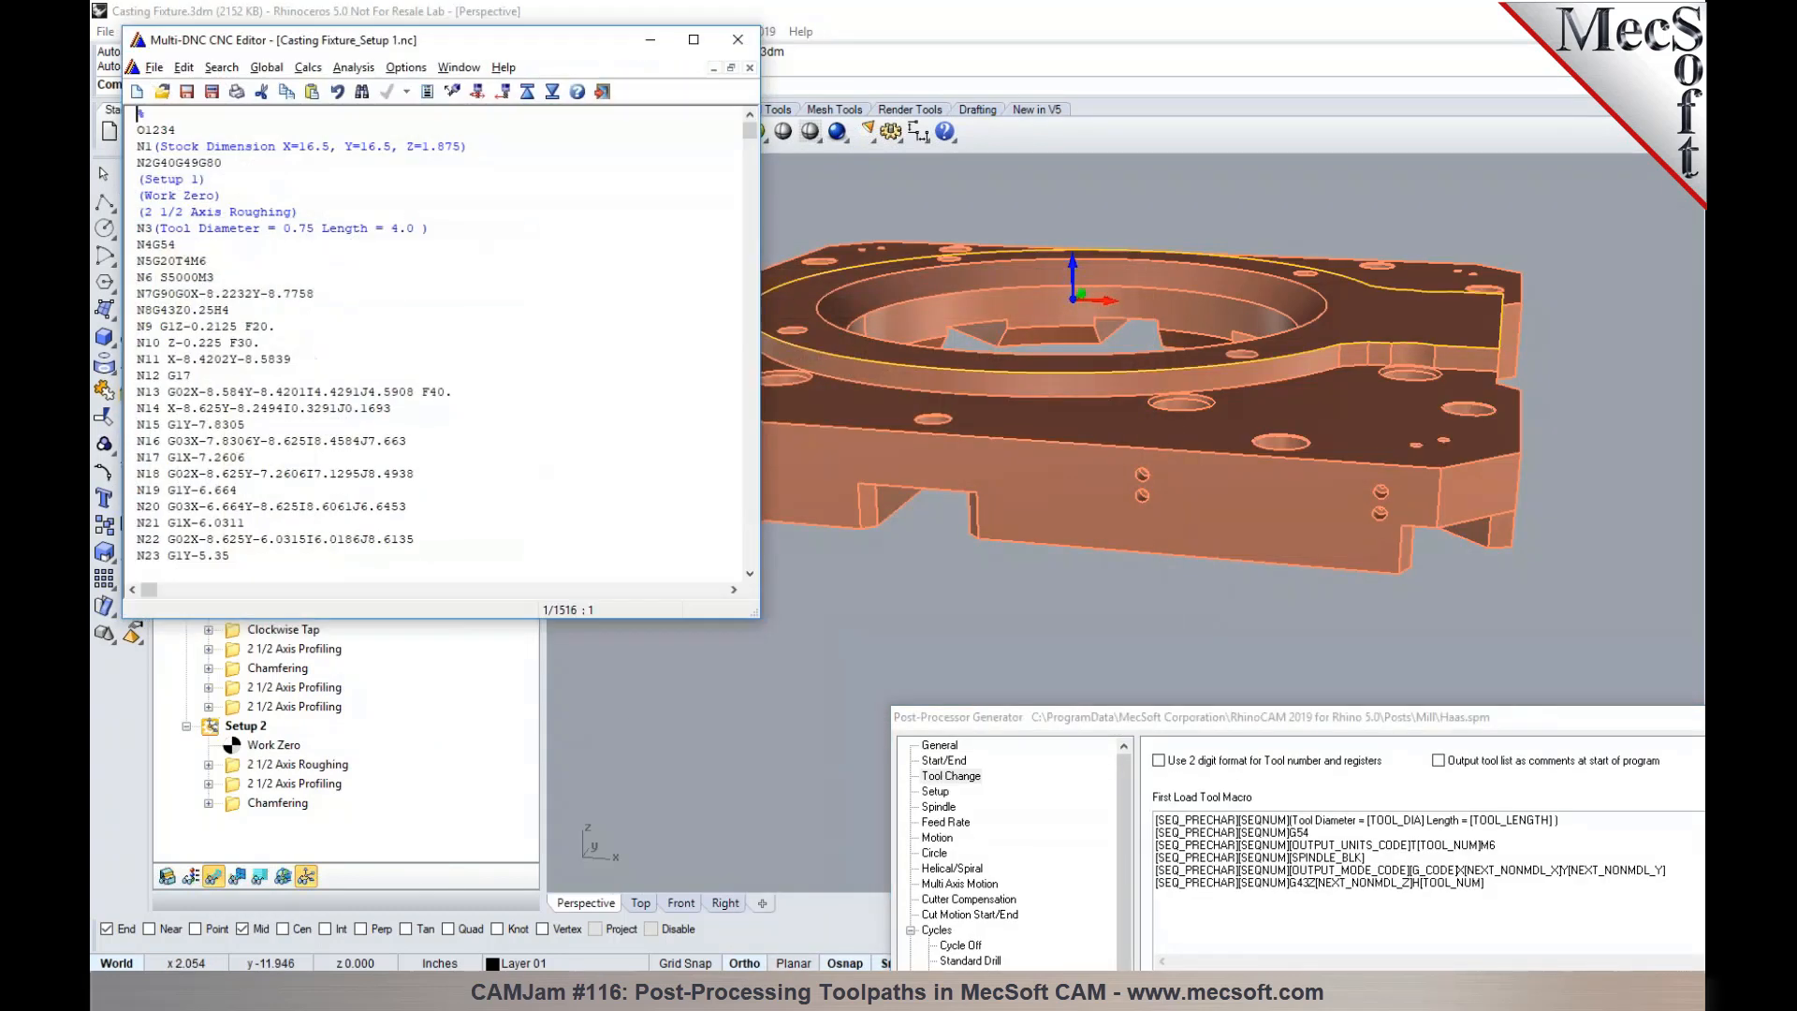
{"action": "left_click_drag", "start_coordinate": [317, 294], "coordinate": [260, 300]}
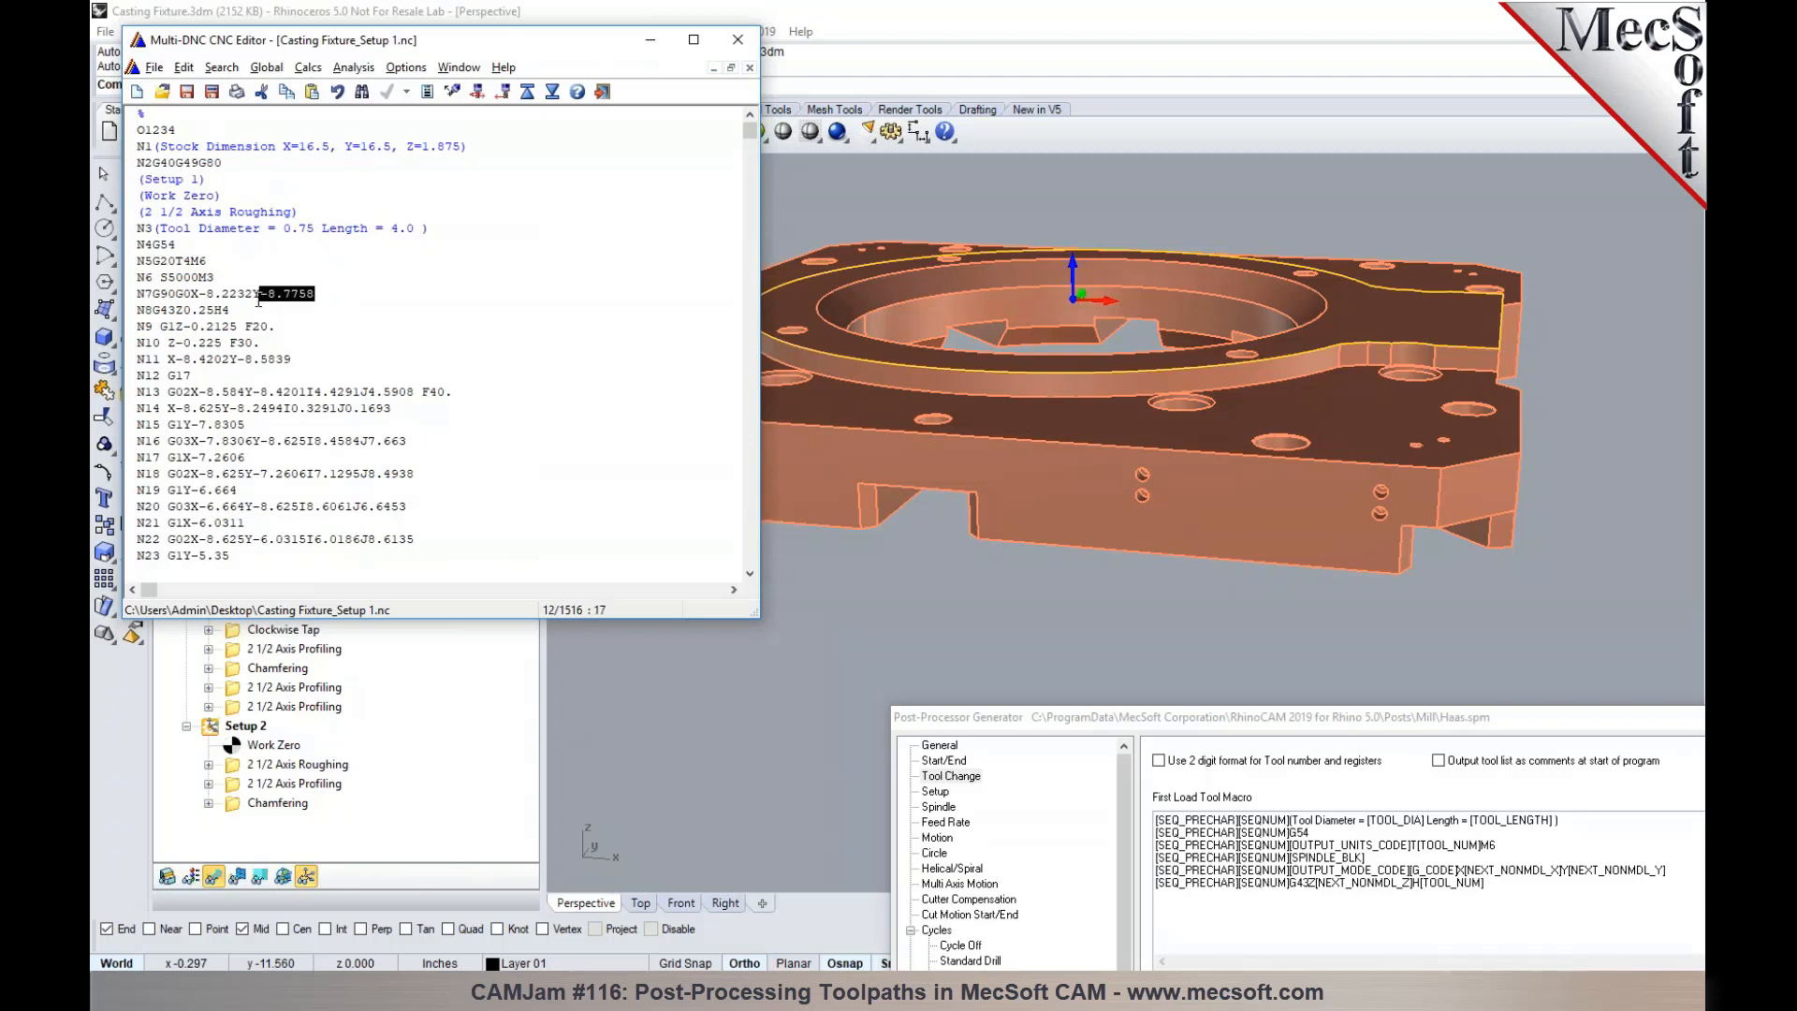
{"action": "left_click", "coordinate": [737, 40]}
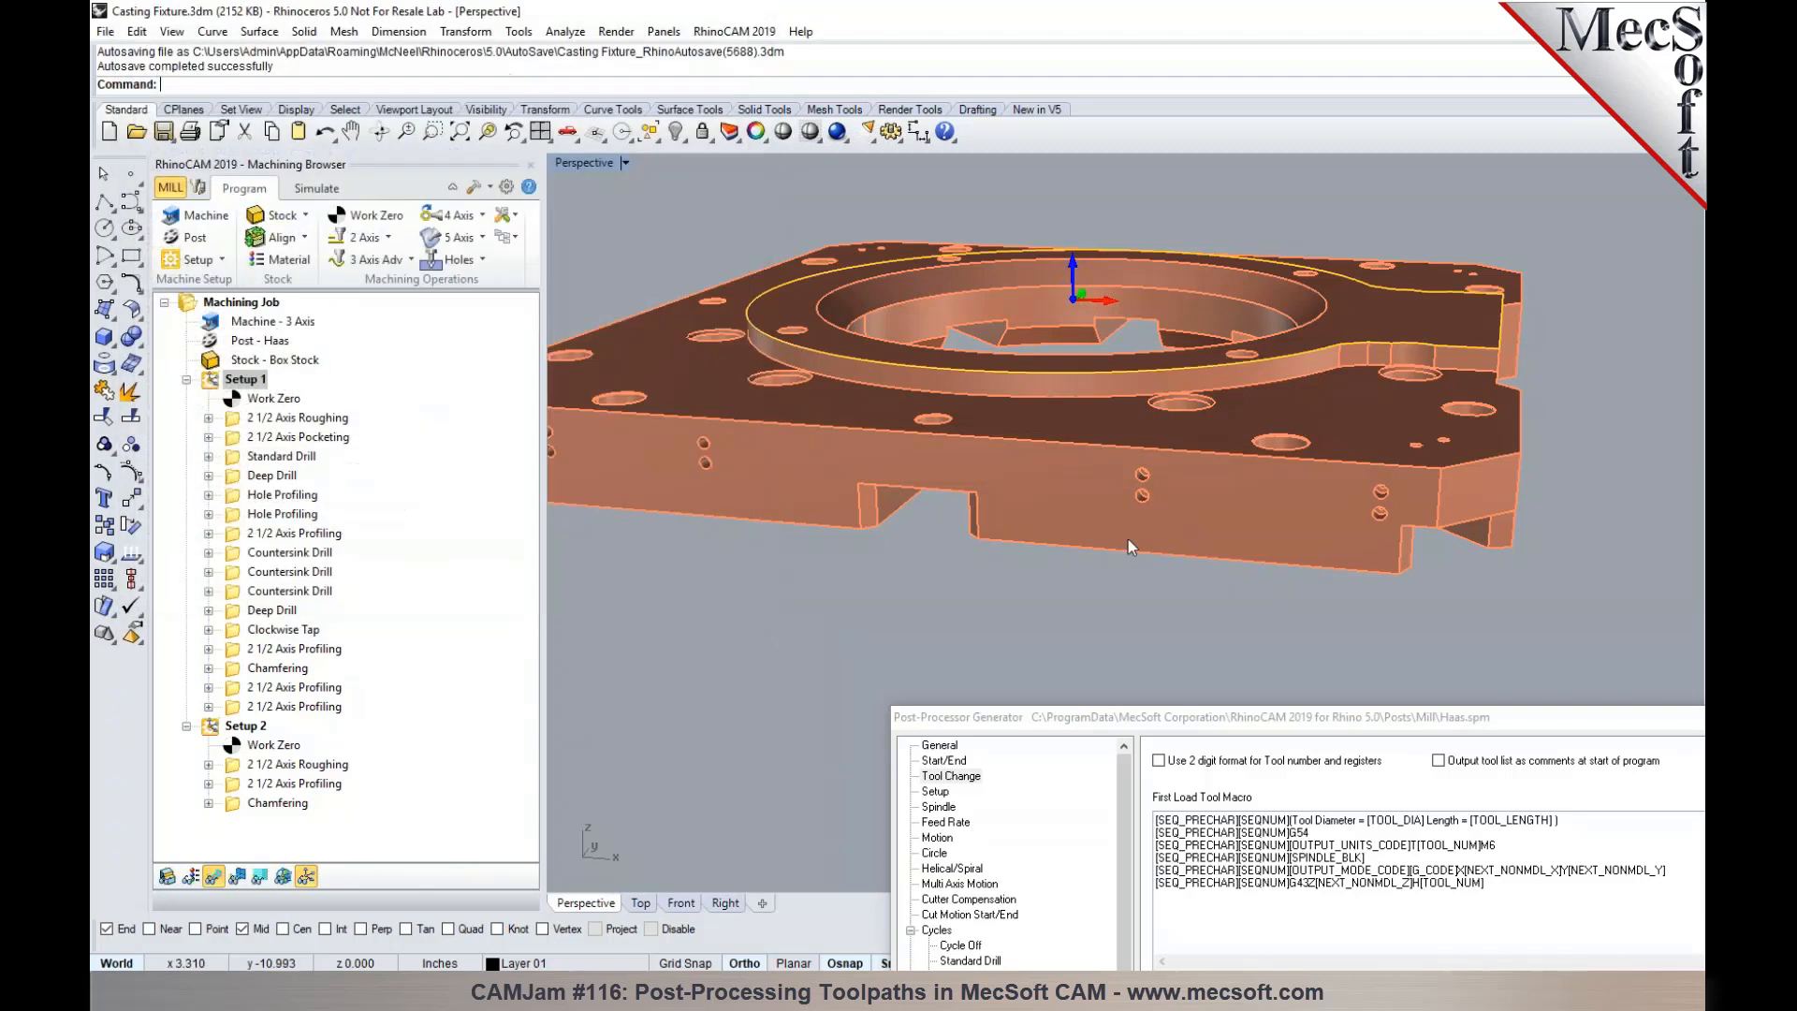
- Close the Post-Processor Generator and switch to the PowerPoint slide show
{"action": "left_click_drag", "start_coordinate": [1181, 717], "coordinate": [839, 264]}
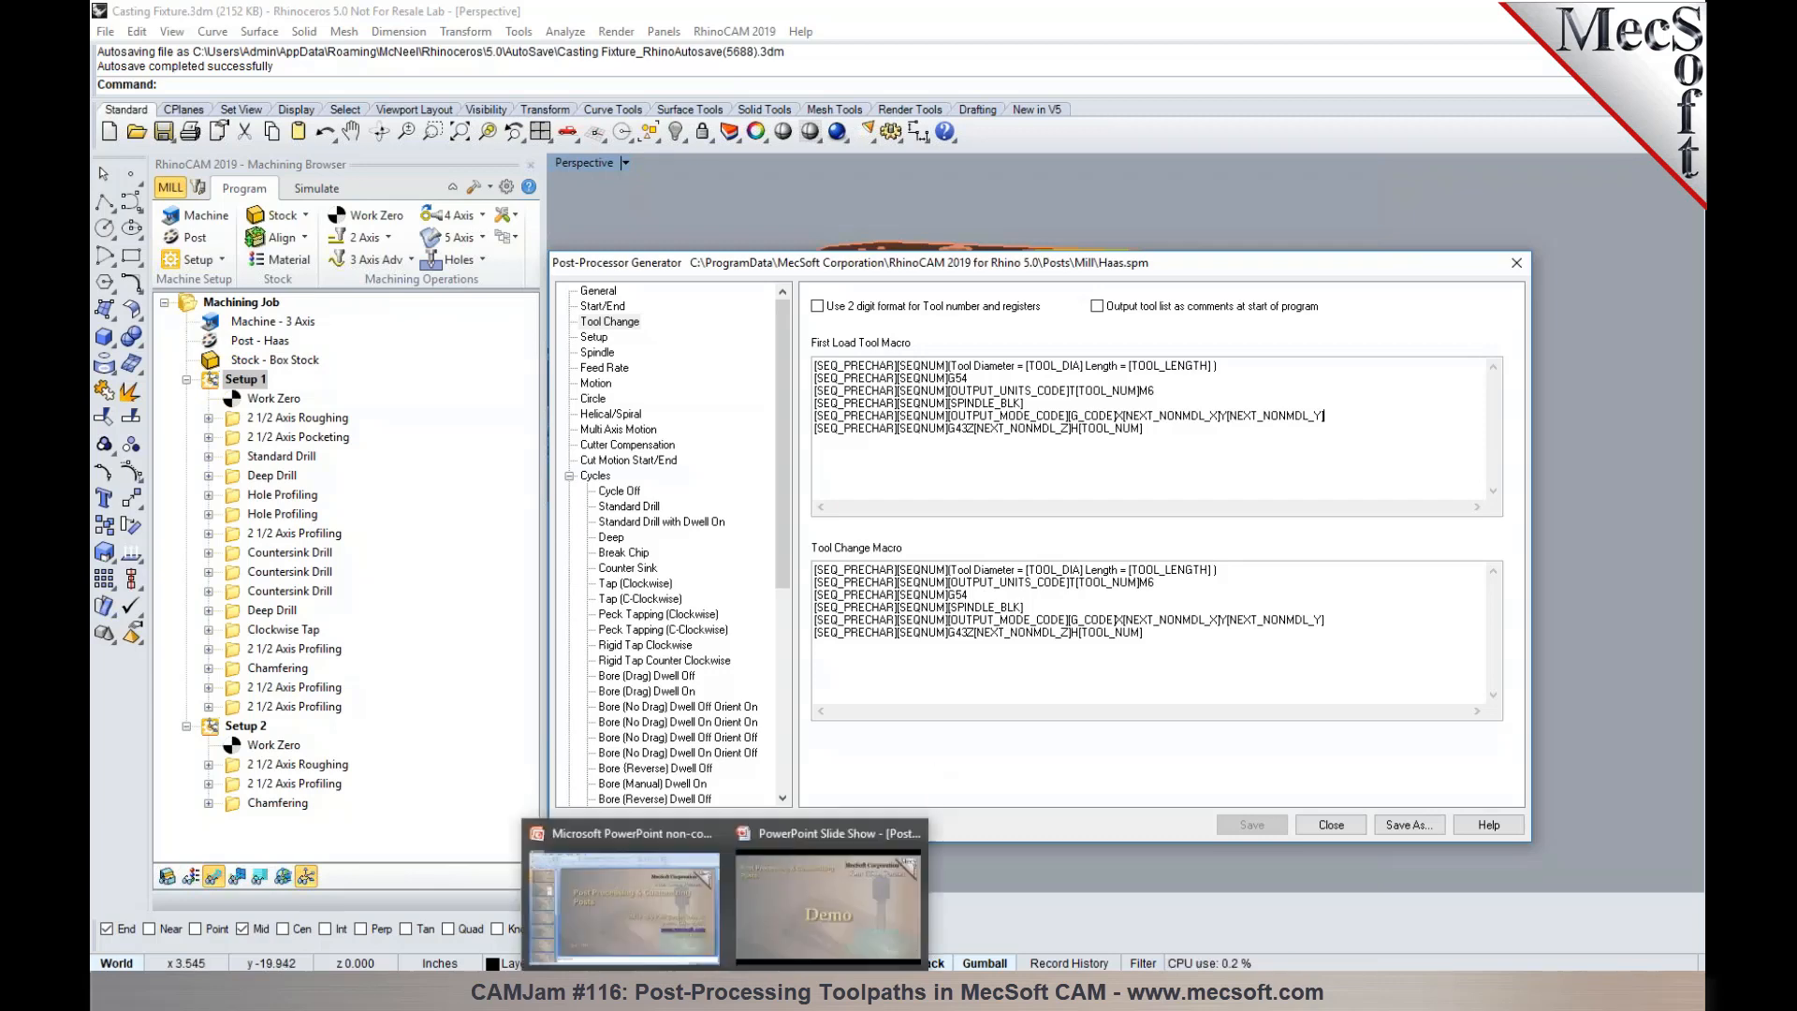
{"action": "left_click", "coordinate": [1514, 265]}
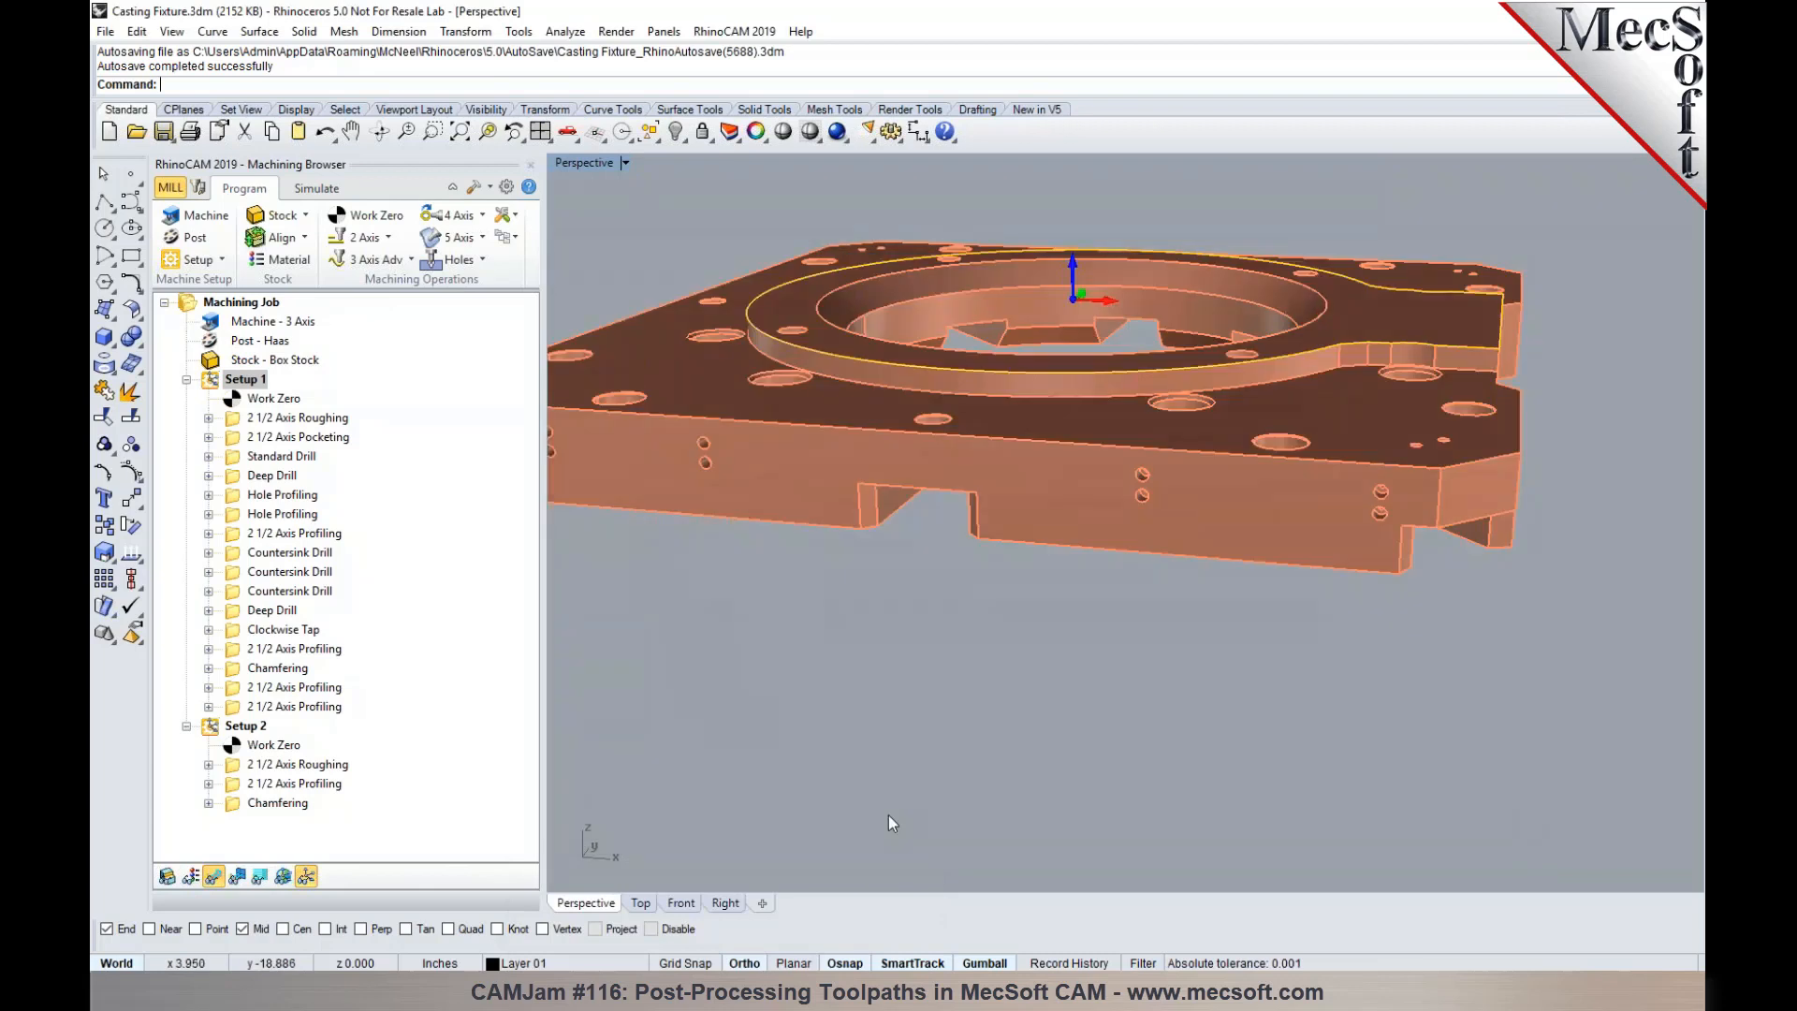
{"action": "mouse_move", "coordinate": [727, 987]}
{"action": "left_click", "coordinate": [820, 931]}
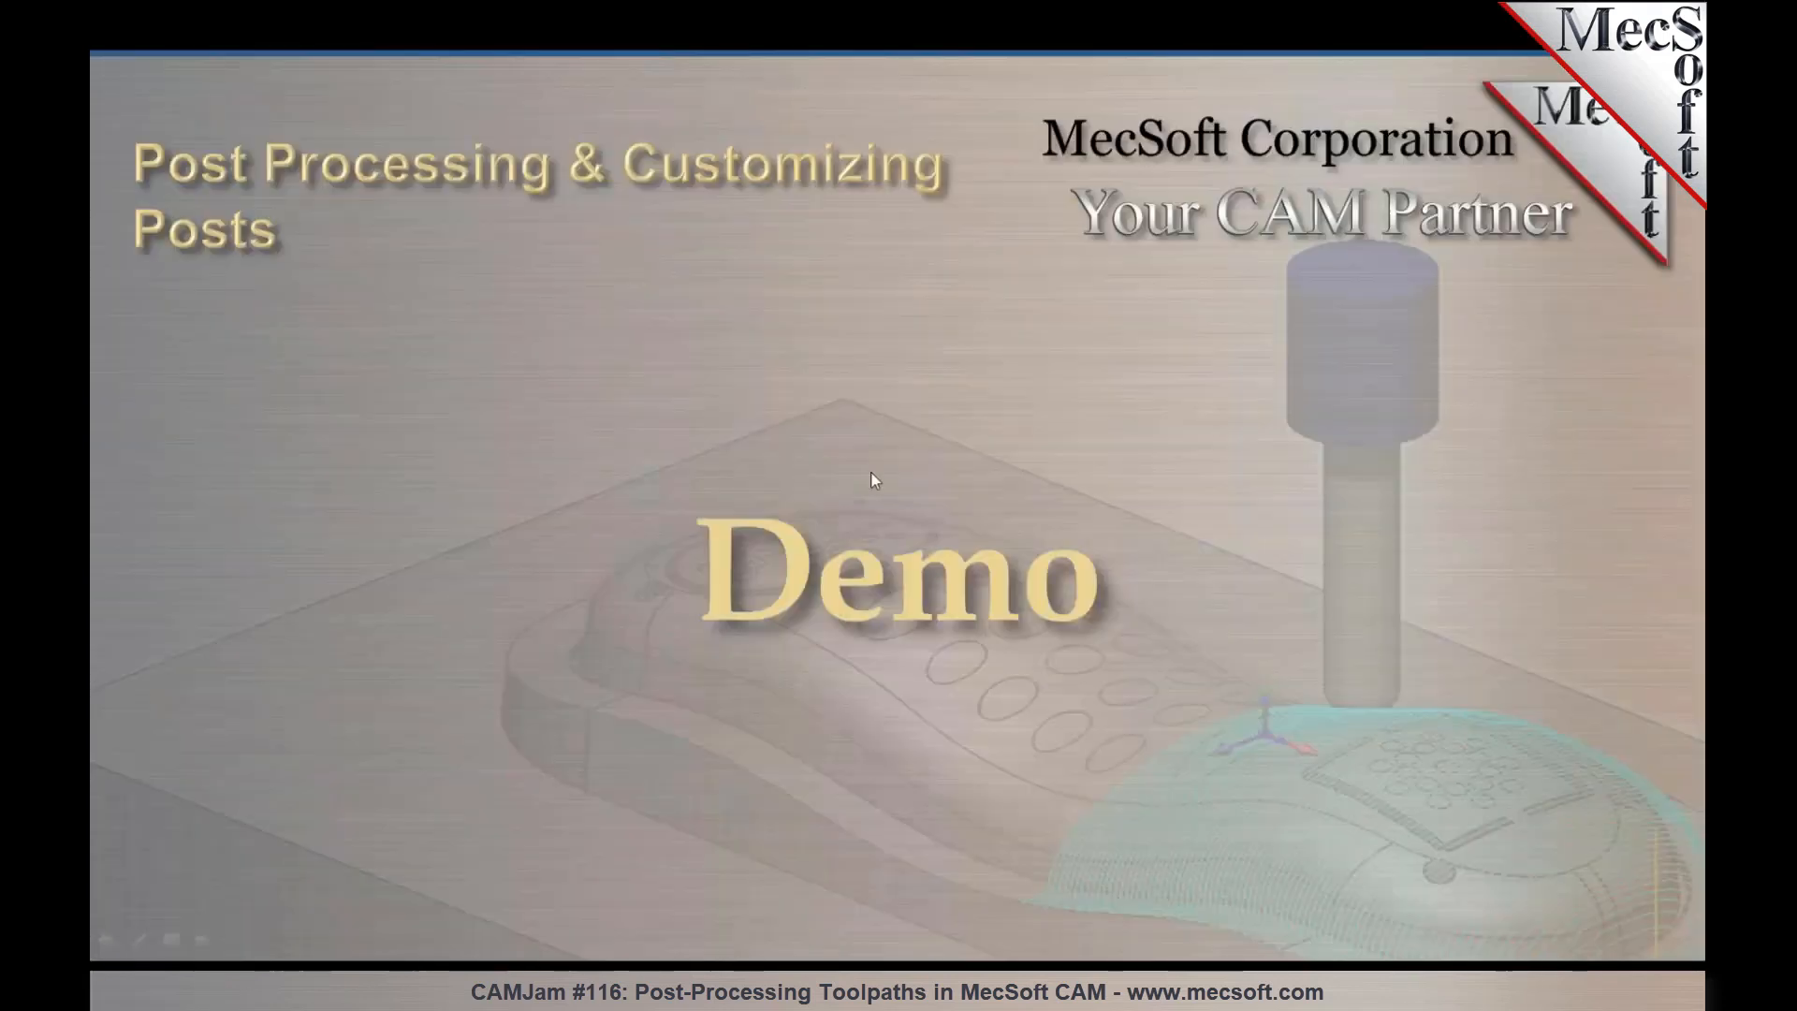
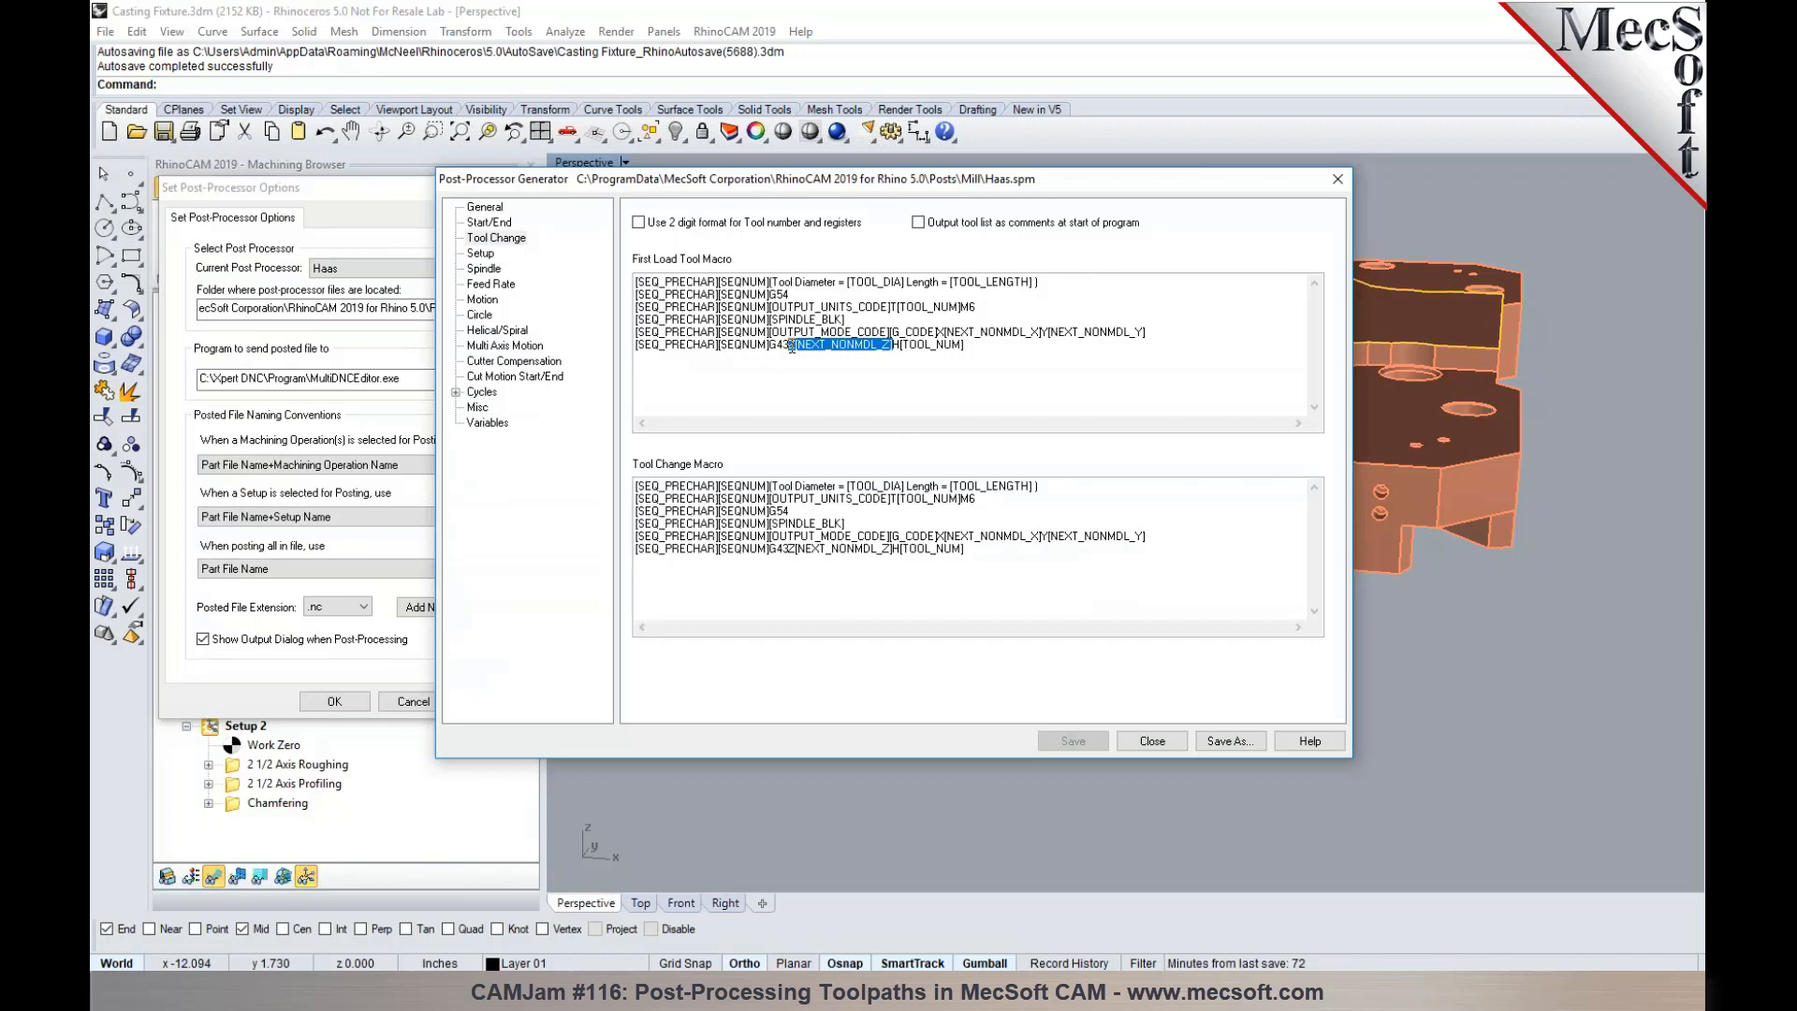
- Close the post-processor options, arrange the macro editor beside the posted Setup 1 code, and highlight the Z value on block N7
{"action": "left_click", "coordinate": [792, 346]}
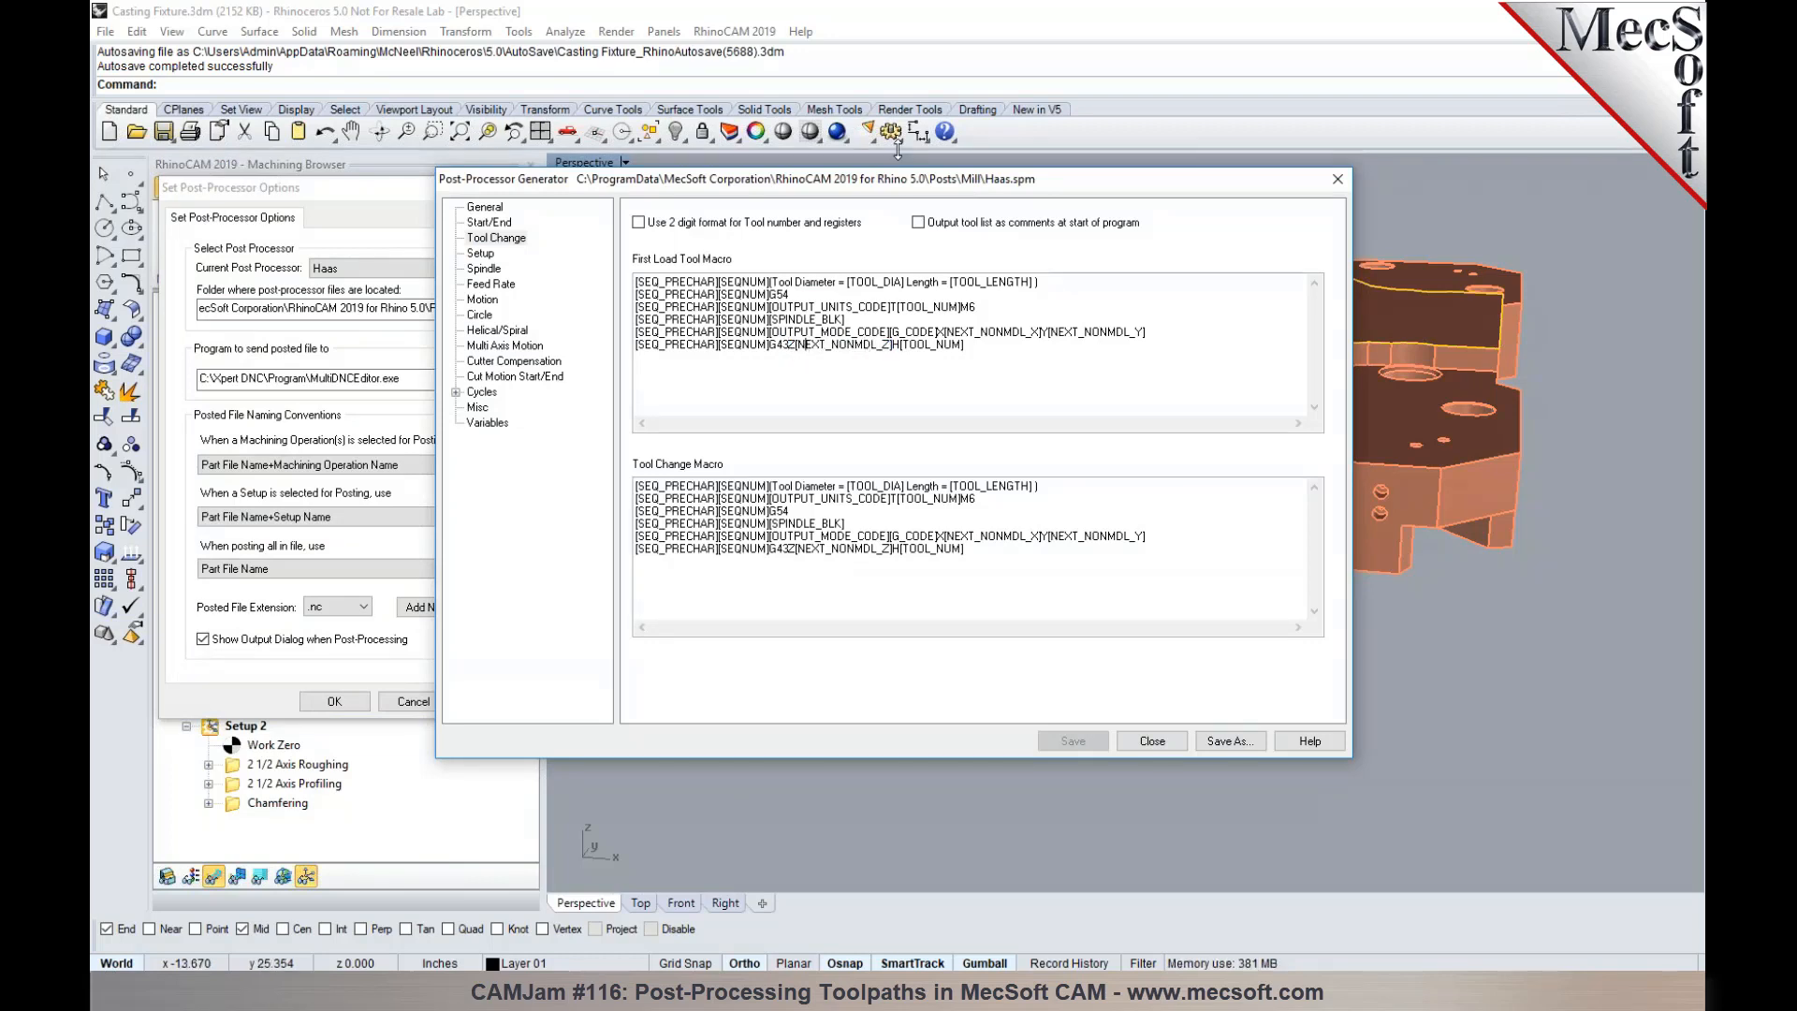
{"action": "left_click_drag", "start_coordinate": [897, 185], "coordinate": [1158, 220]}
{"action": "left_click", "coordinate": [334, 701]}
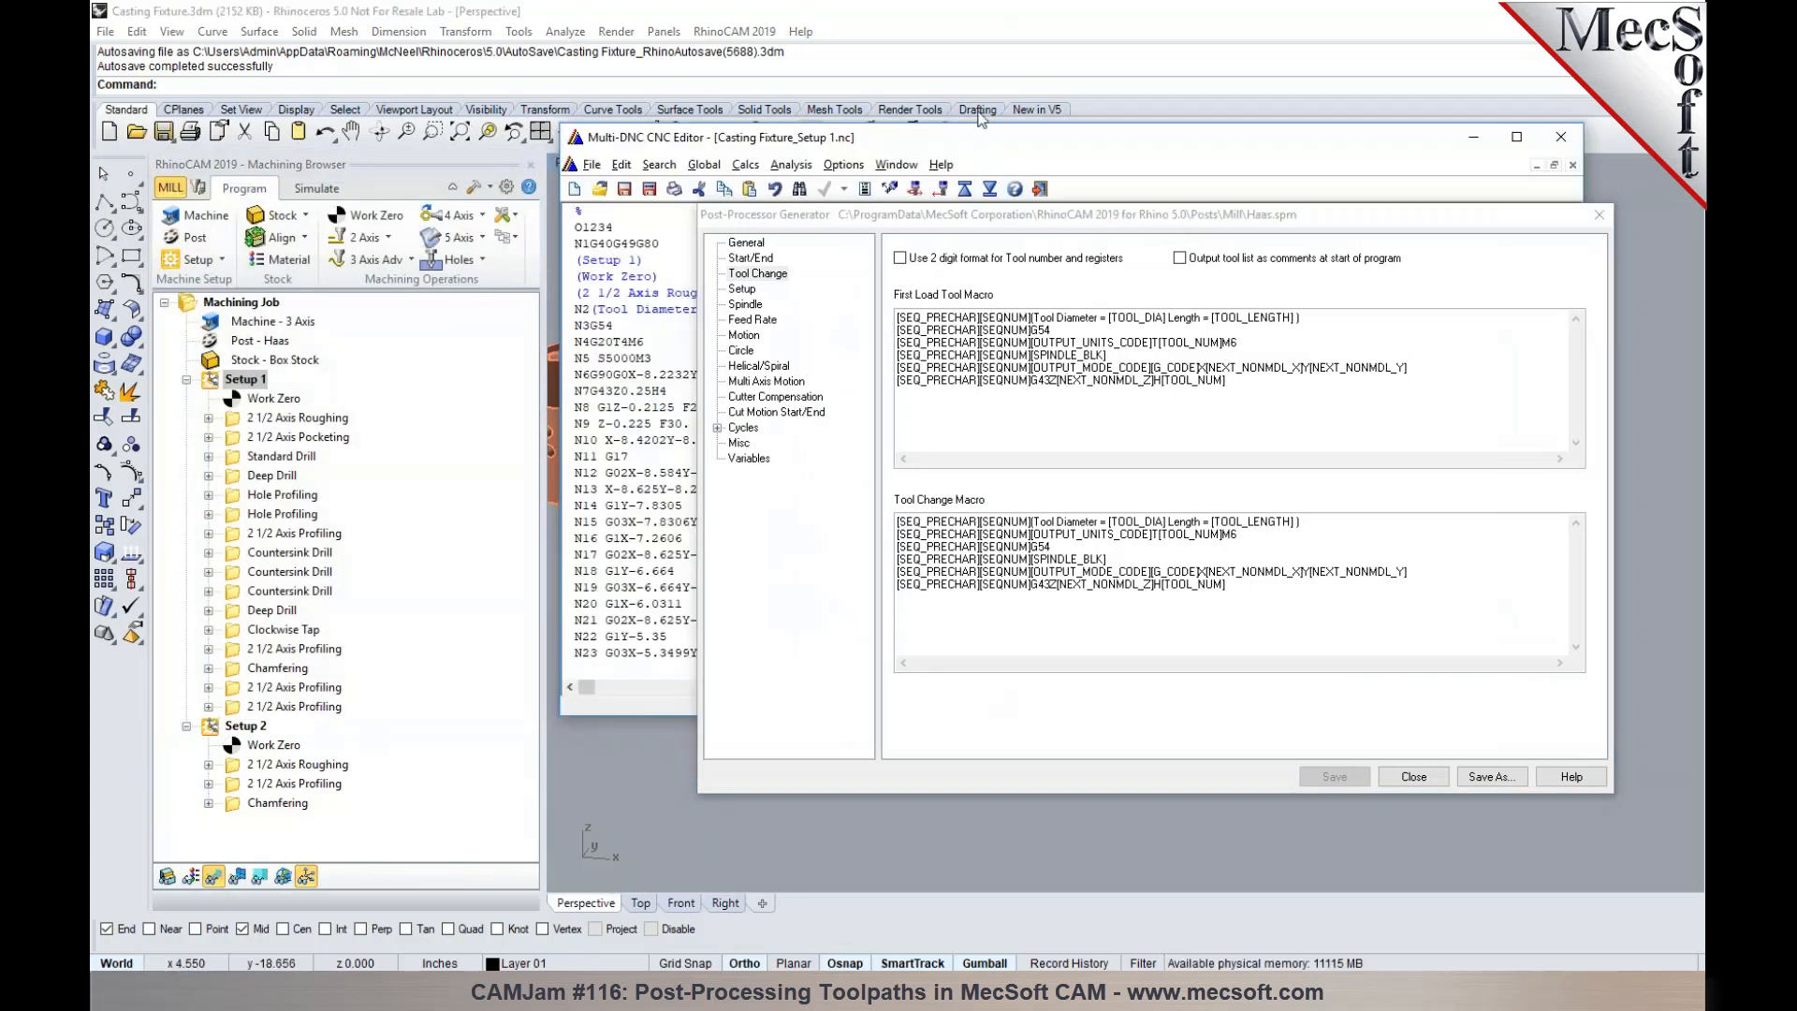
{"action": "left_click_drag", "start_coordinate": [978, 131], "coordinate": [617, 71]}
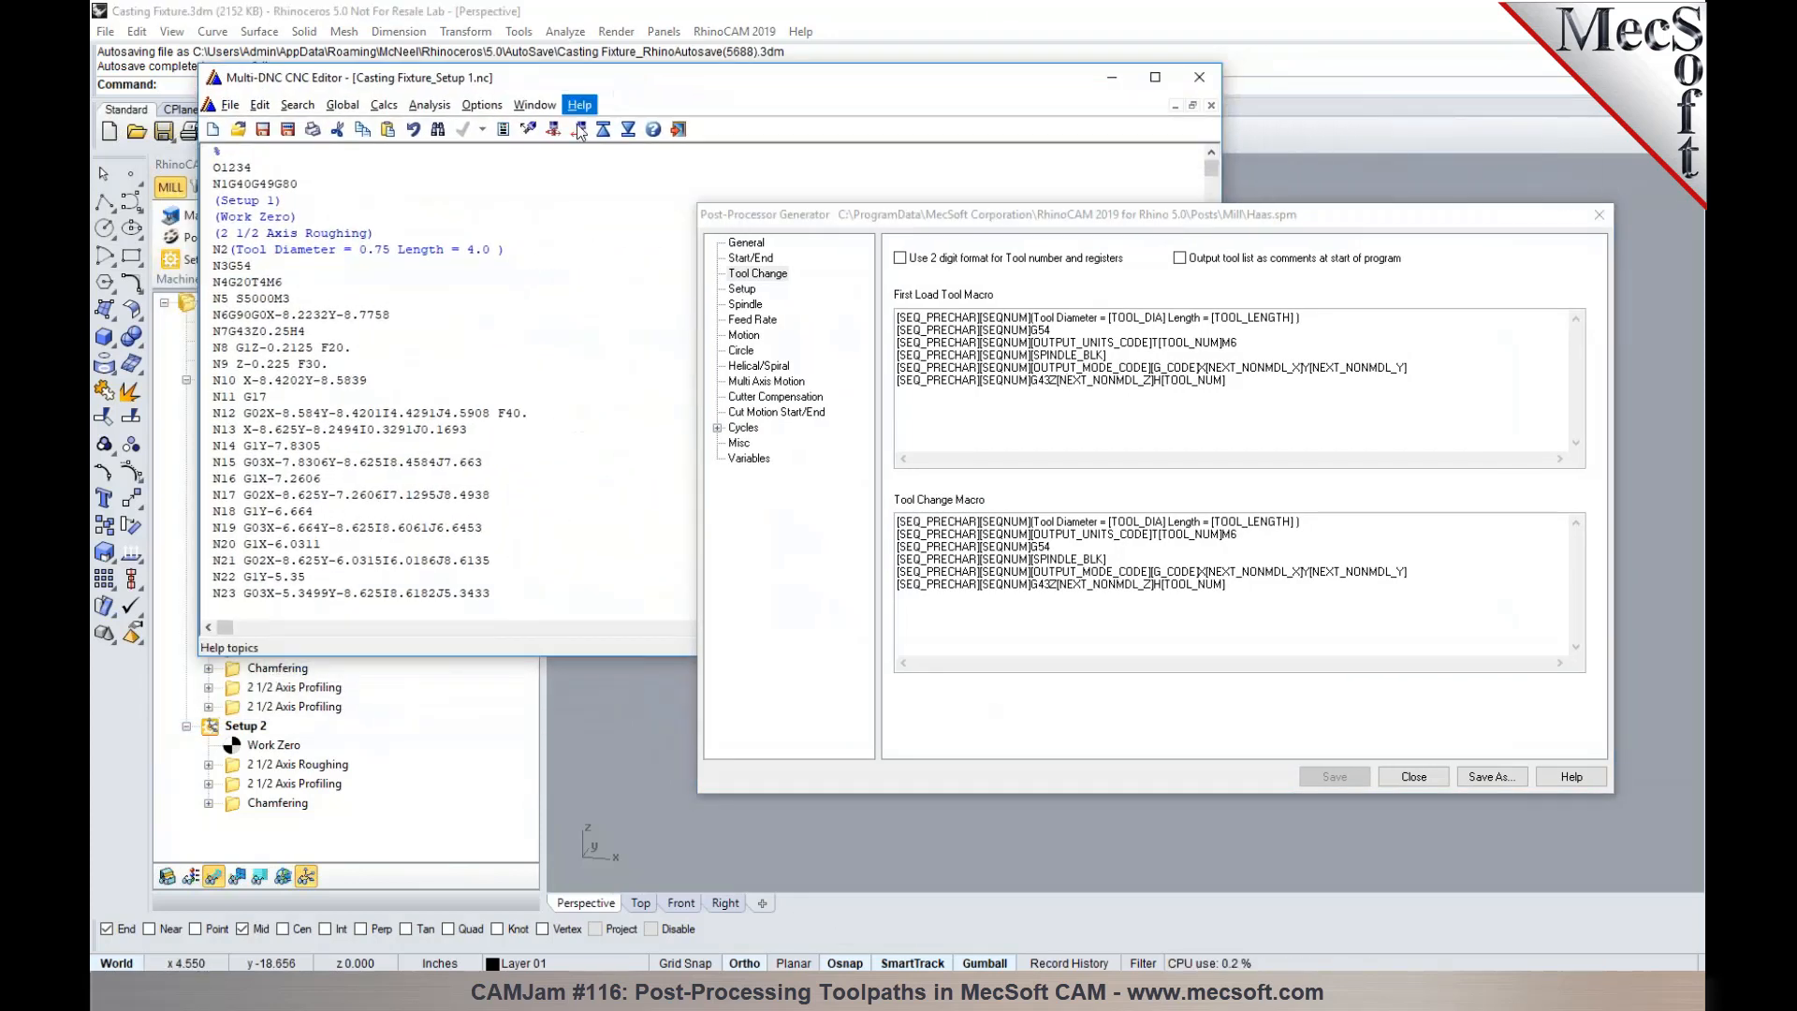
{"action": "left_click_drag", "start_coordinate": [292, 334], "coordinate": [254, 334]}
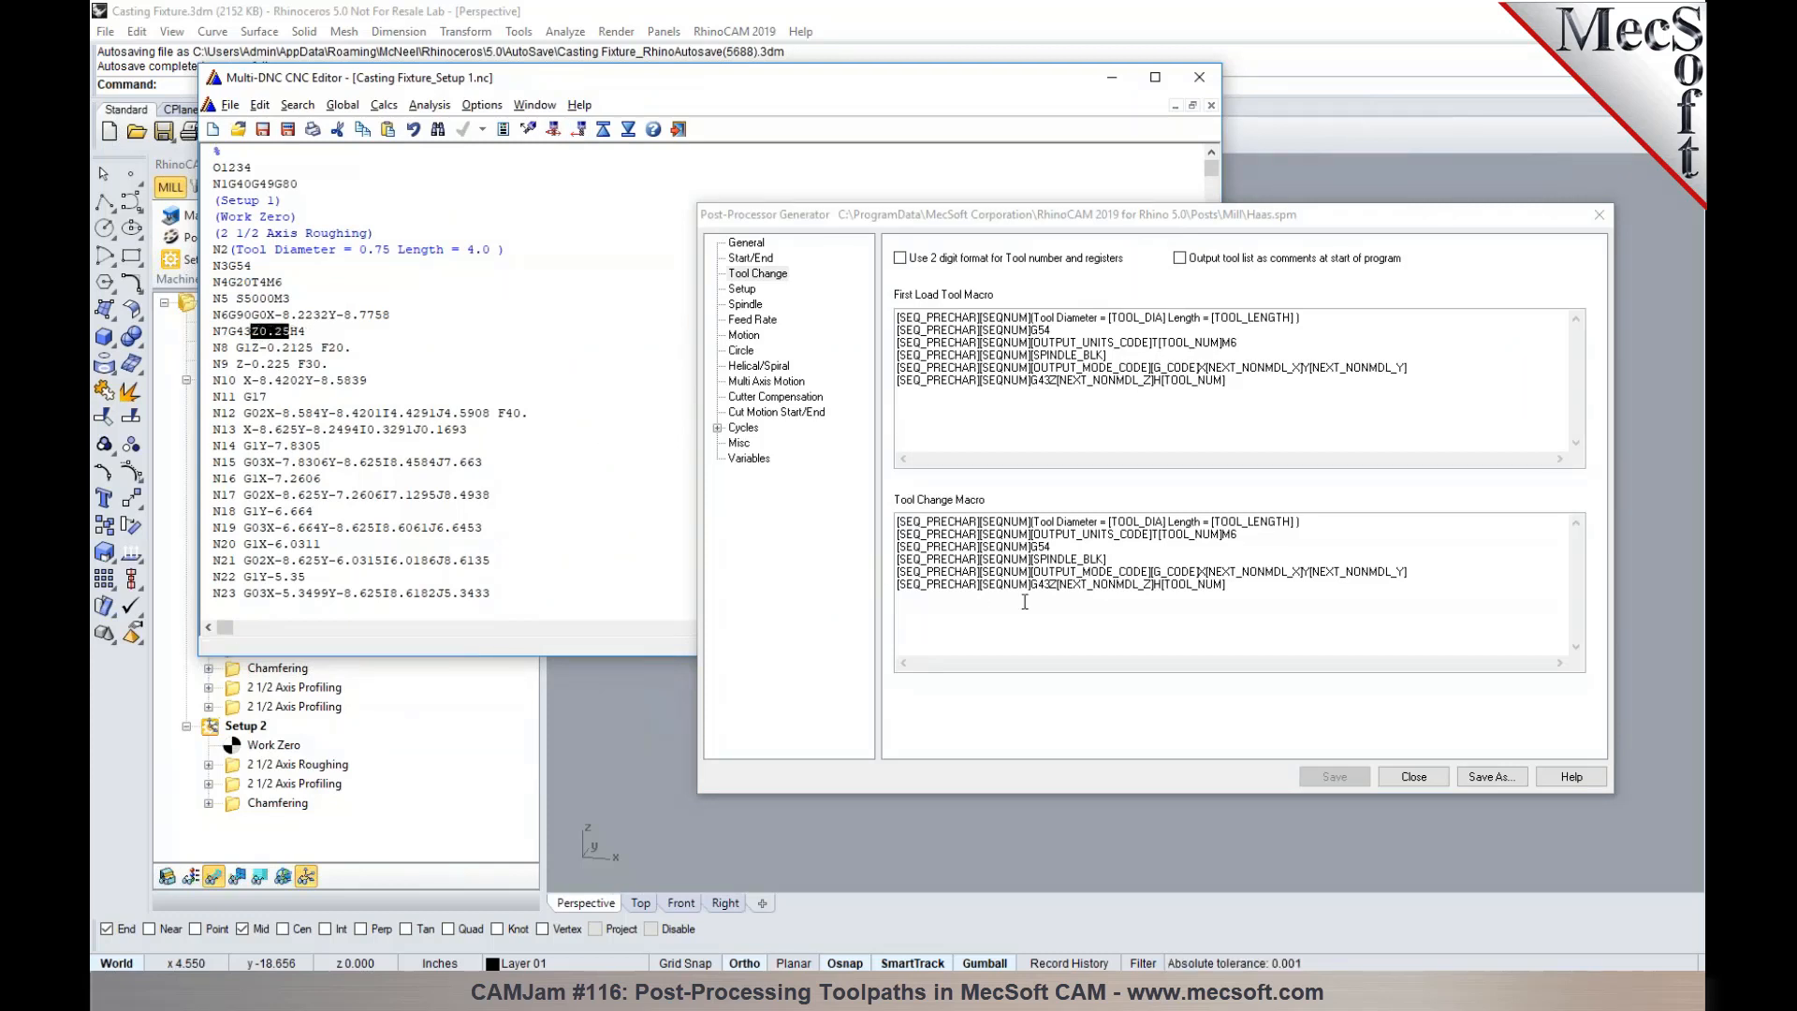
- In the First Load Tool Macro's G43 line, change the Z output to the expression E([NEXT_NONMDL_Z] + 1.0 E), followed by a space before H
{"action": "left_click", "coordinate": [1071, 397]}
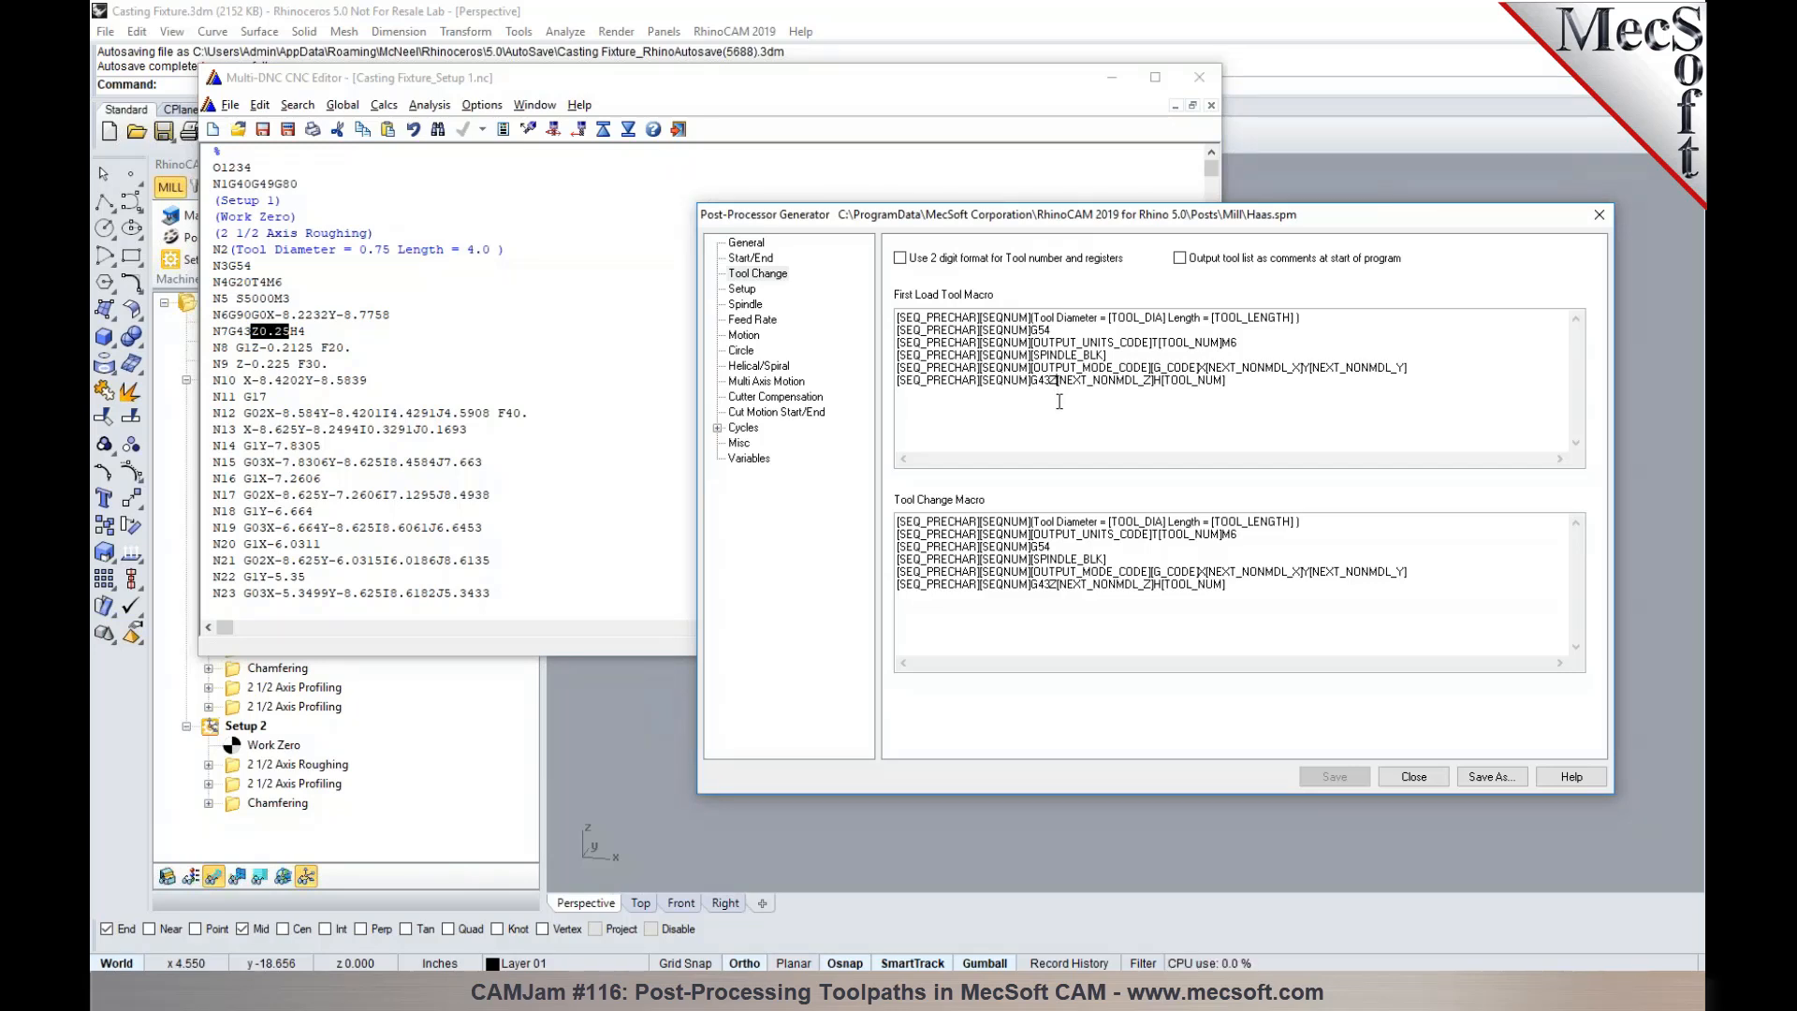
{"action": "type", "text": "E "}
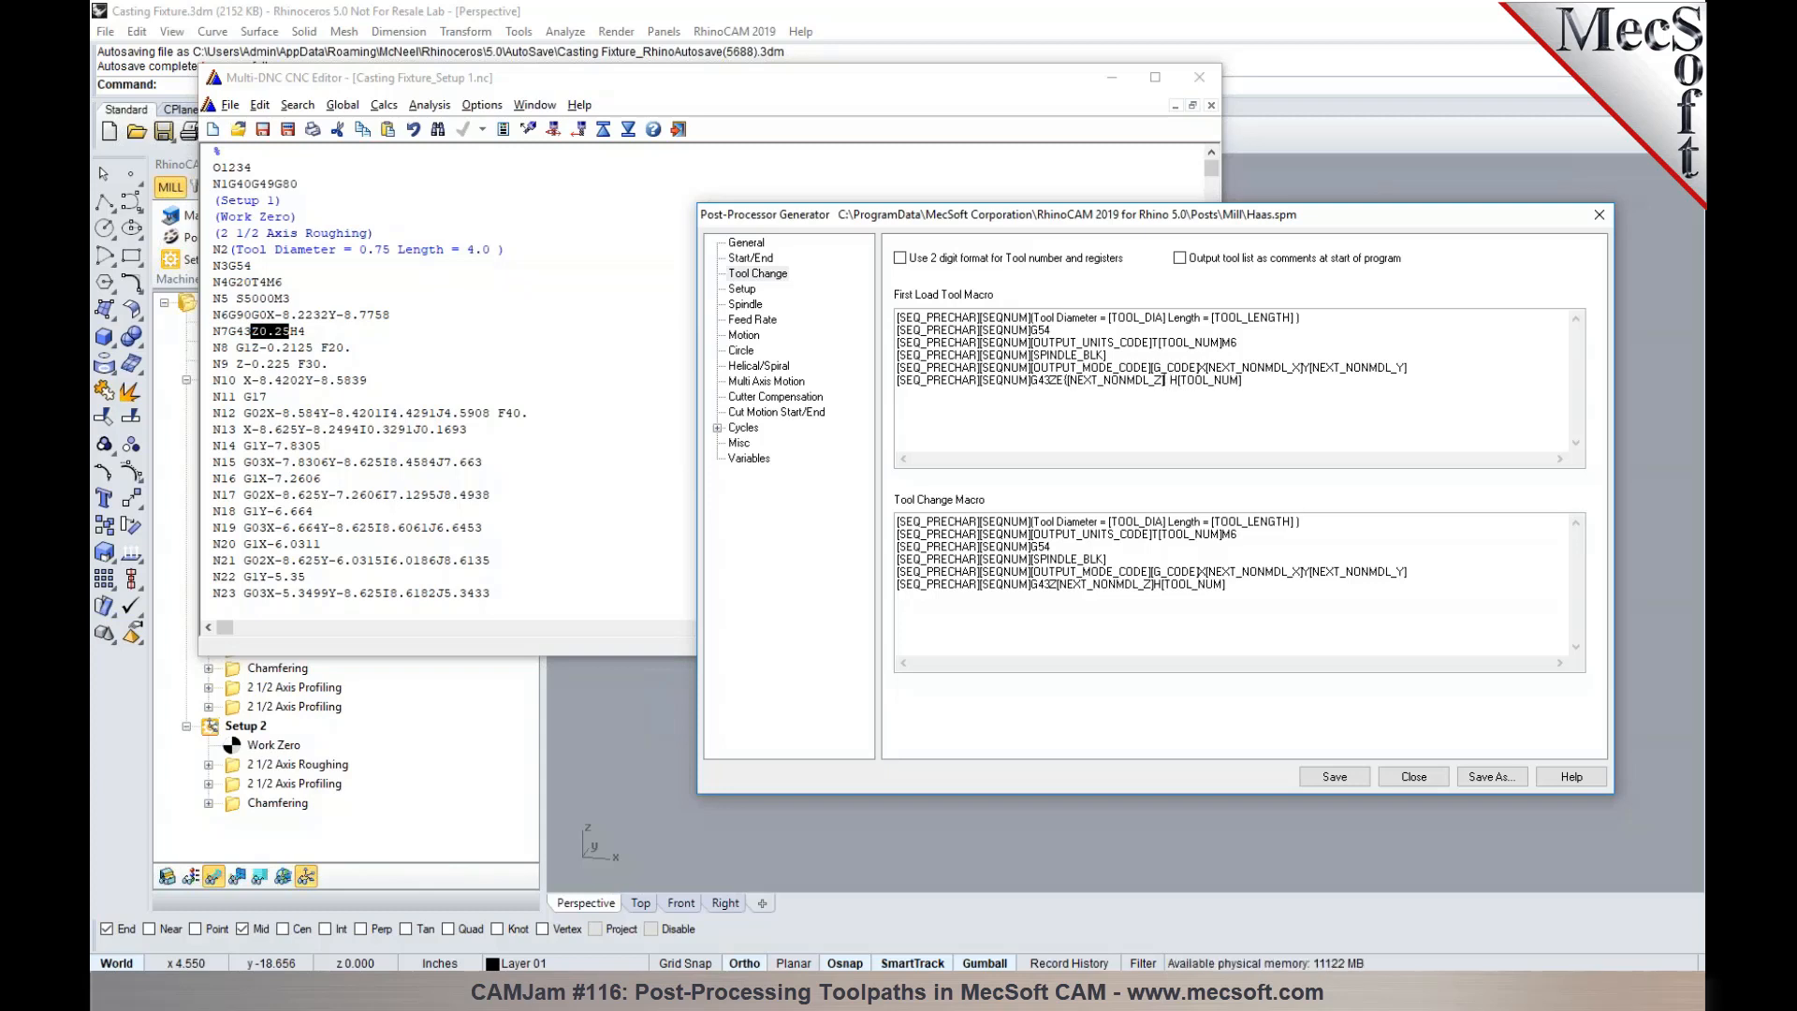
{"action": "type", "text": " + 1.0"}
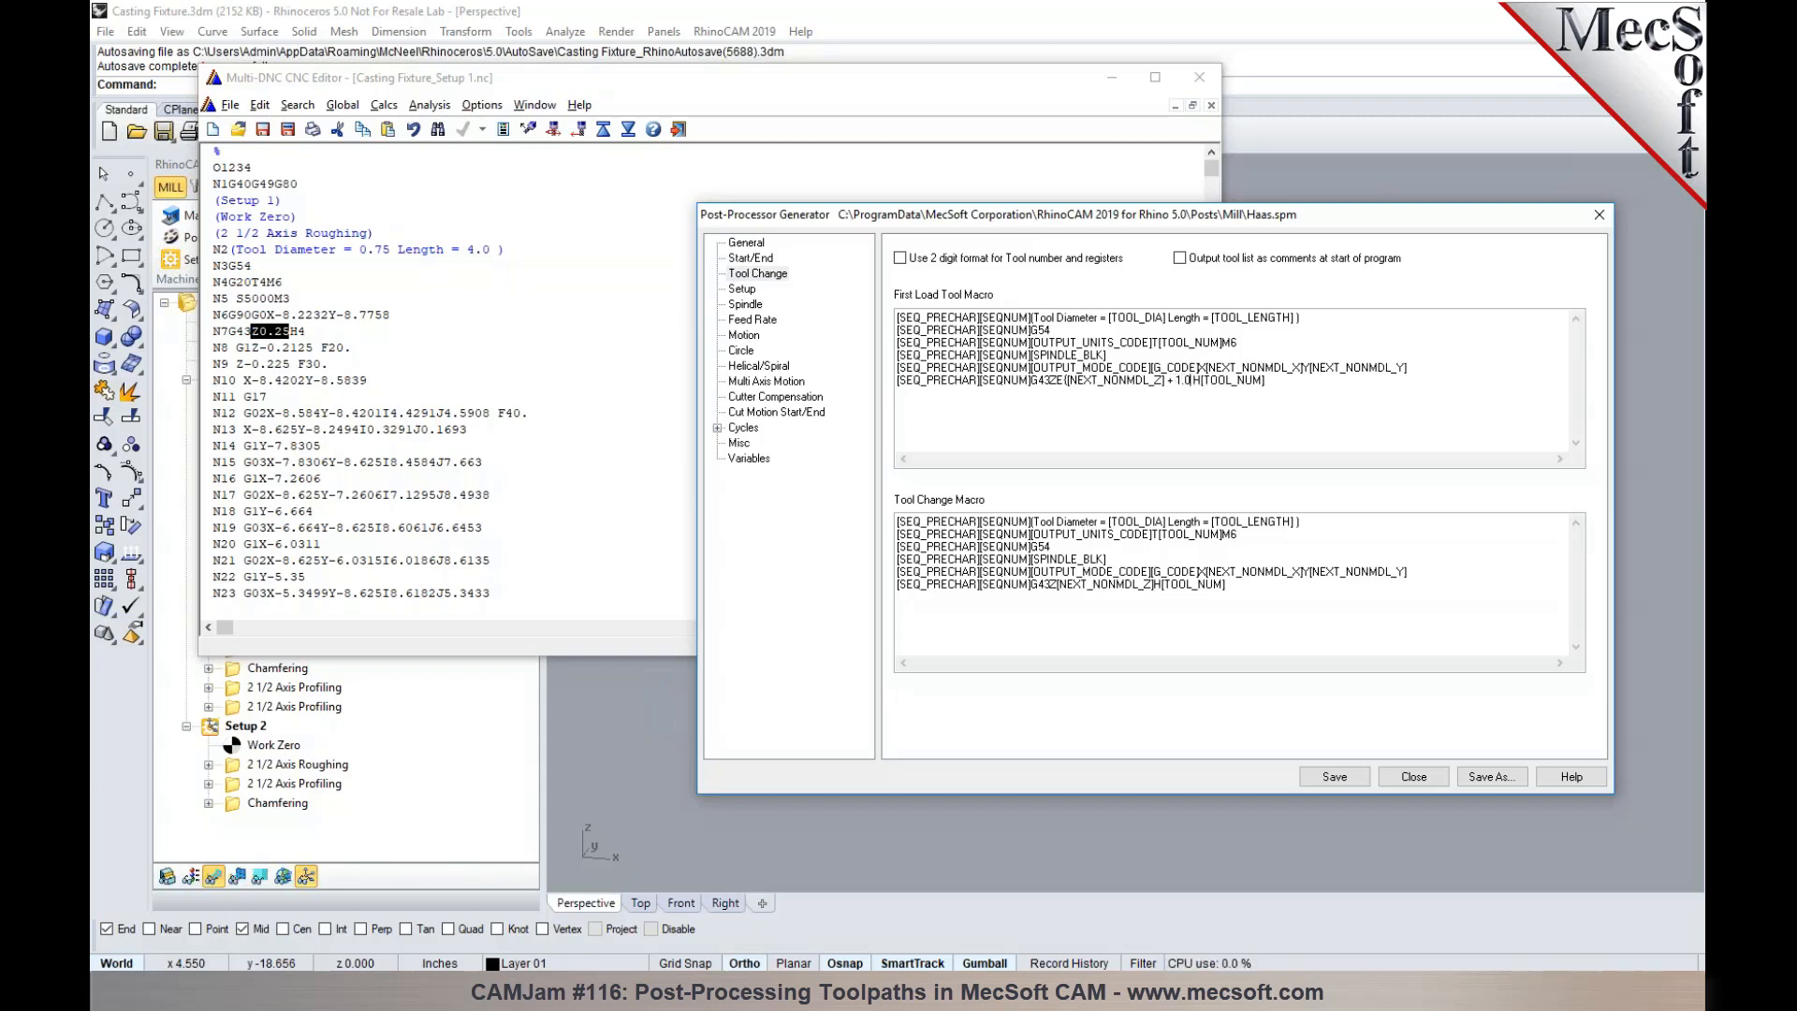
{"action": "type", "text": ")"}
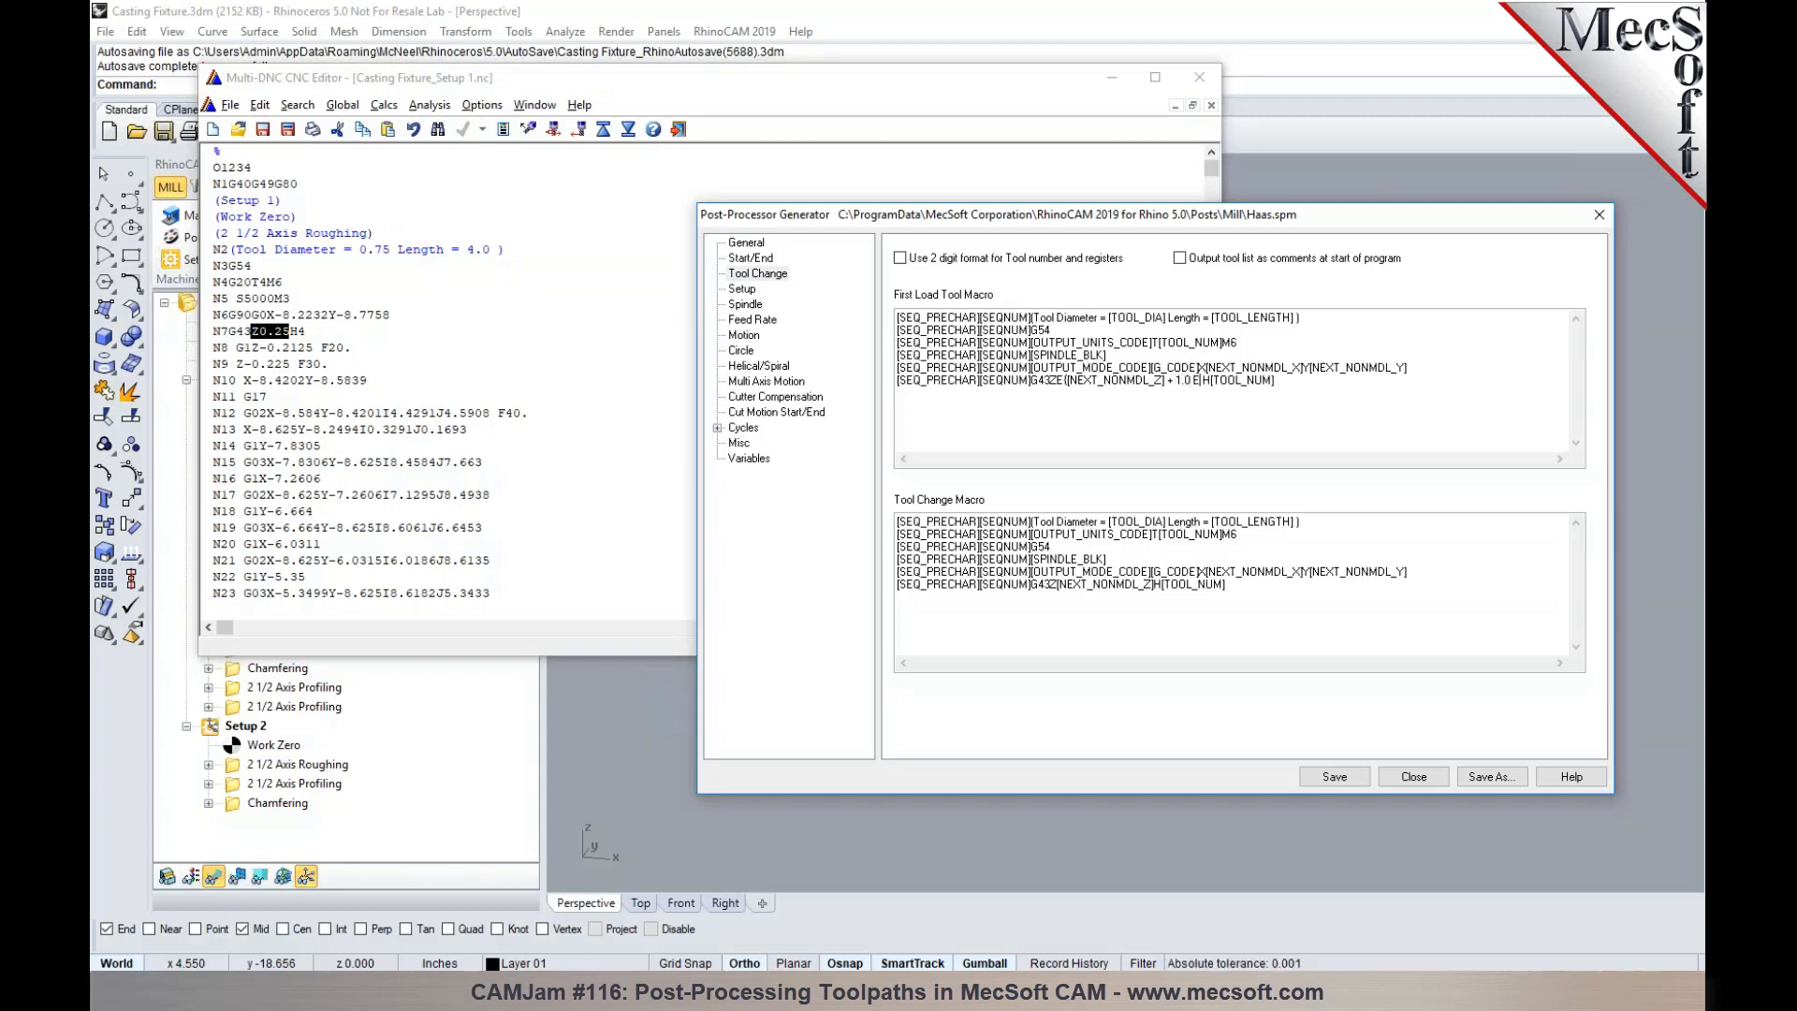
{"action": "type", "text": ")"}
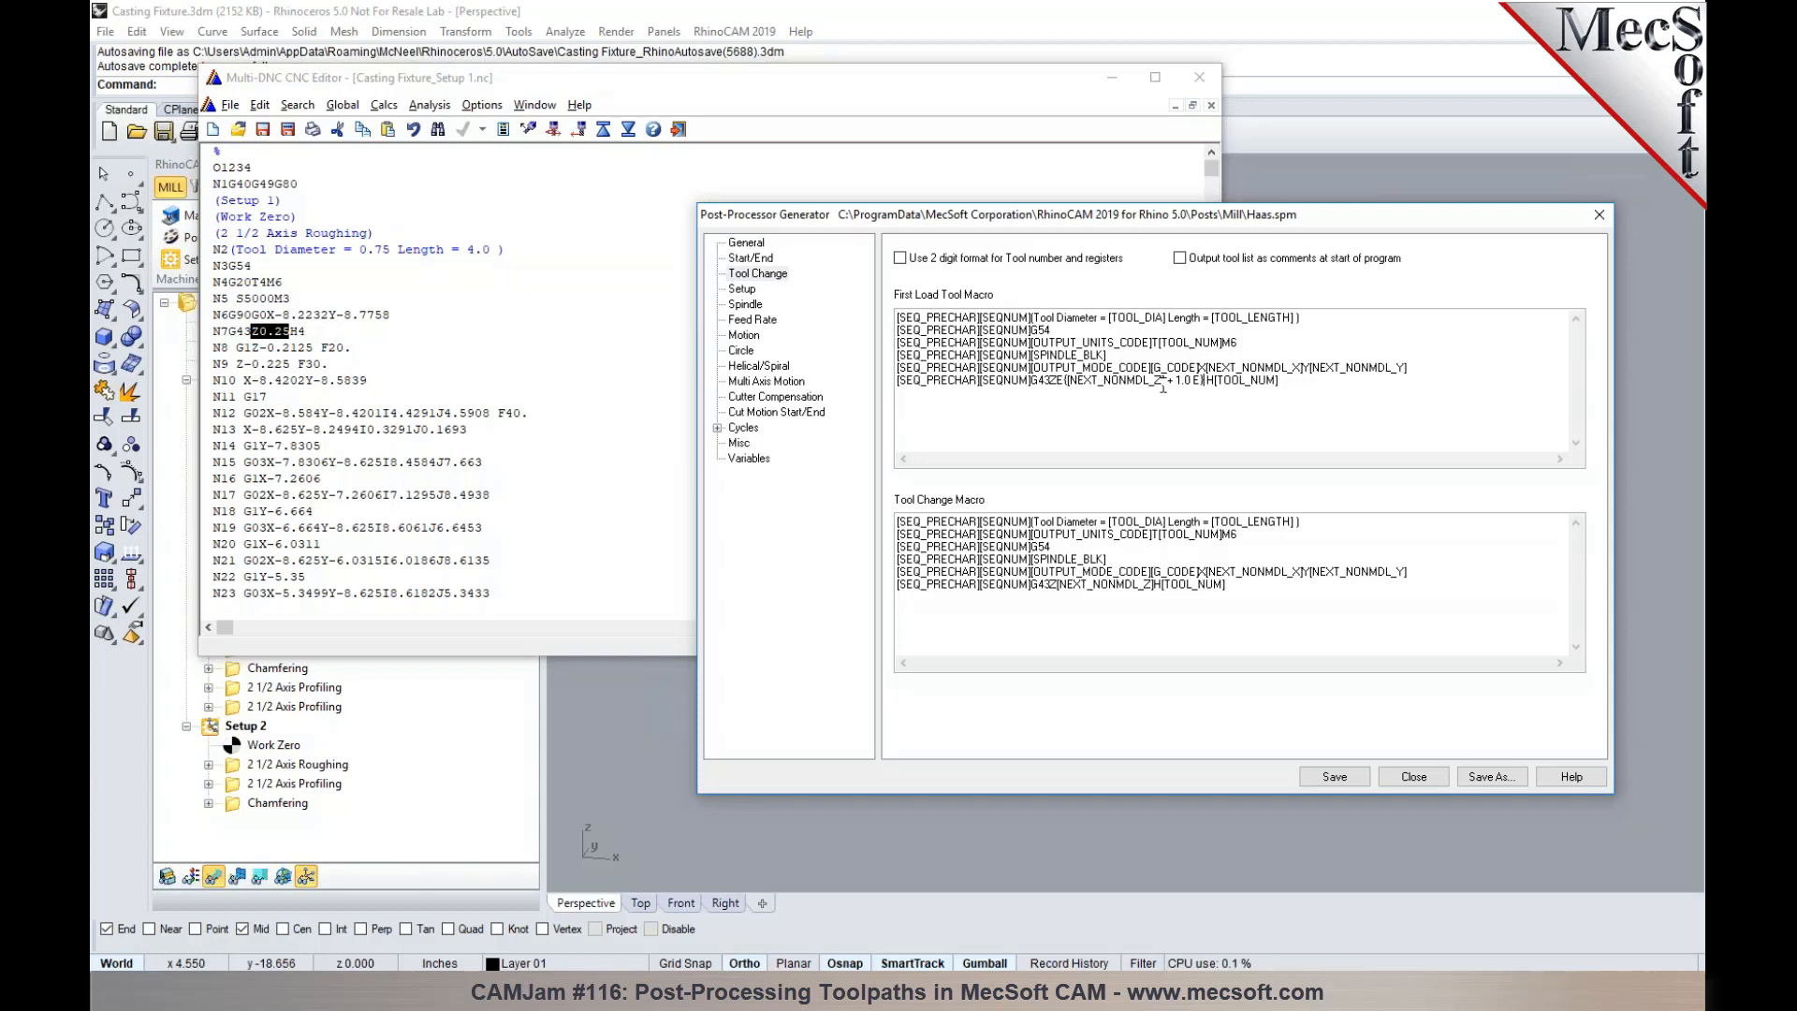
- Copy the edited G43 line over the matching last line of the Tool Change Macro and save the post
{"action": "left_click_drag", "start_coordinate": [1280, 385], "coordinate": [888, 379]}
{"action": "key", "text": "ctrl+c"}
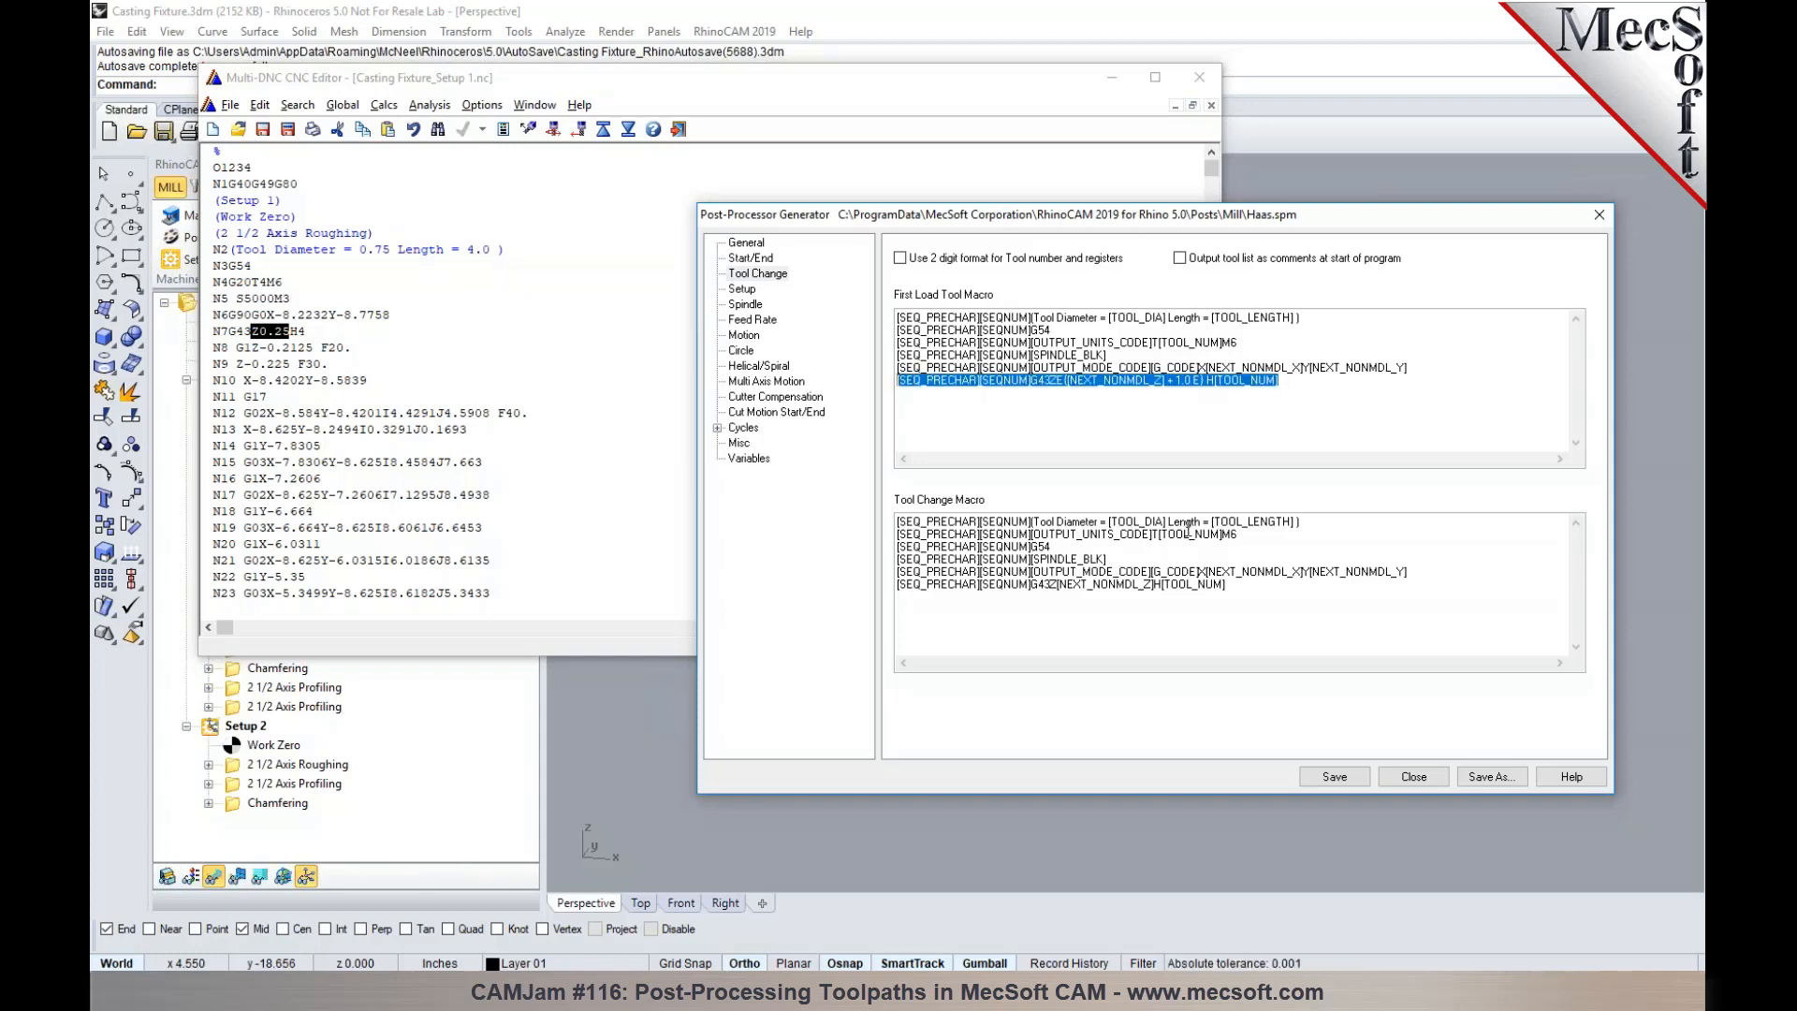
{"action": "left_click_drag", "start_coordinate": [1226, 587], "coordinate": [890, 587]}
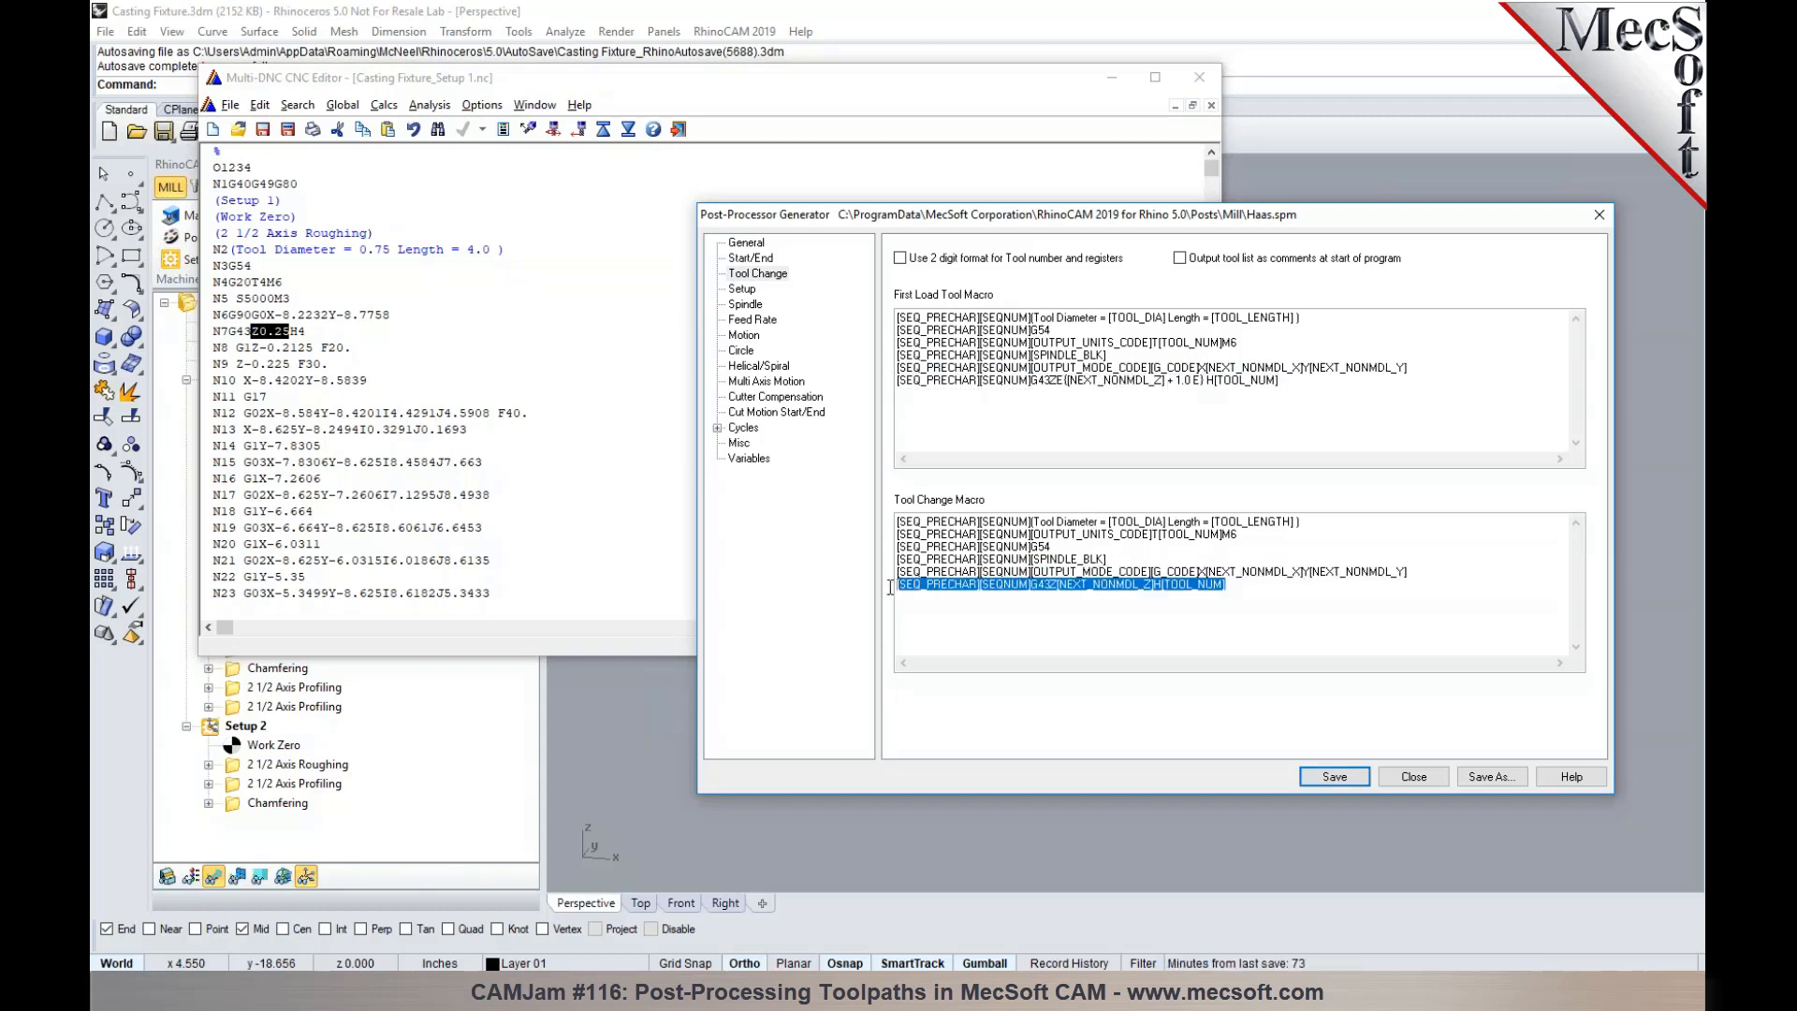
{"action": "key", "text": "ctrl+v"}
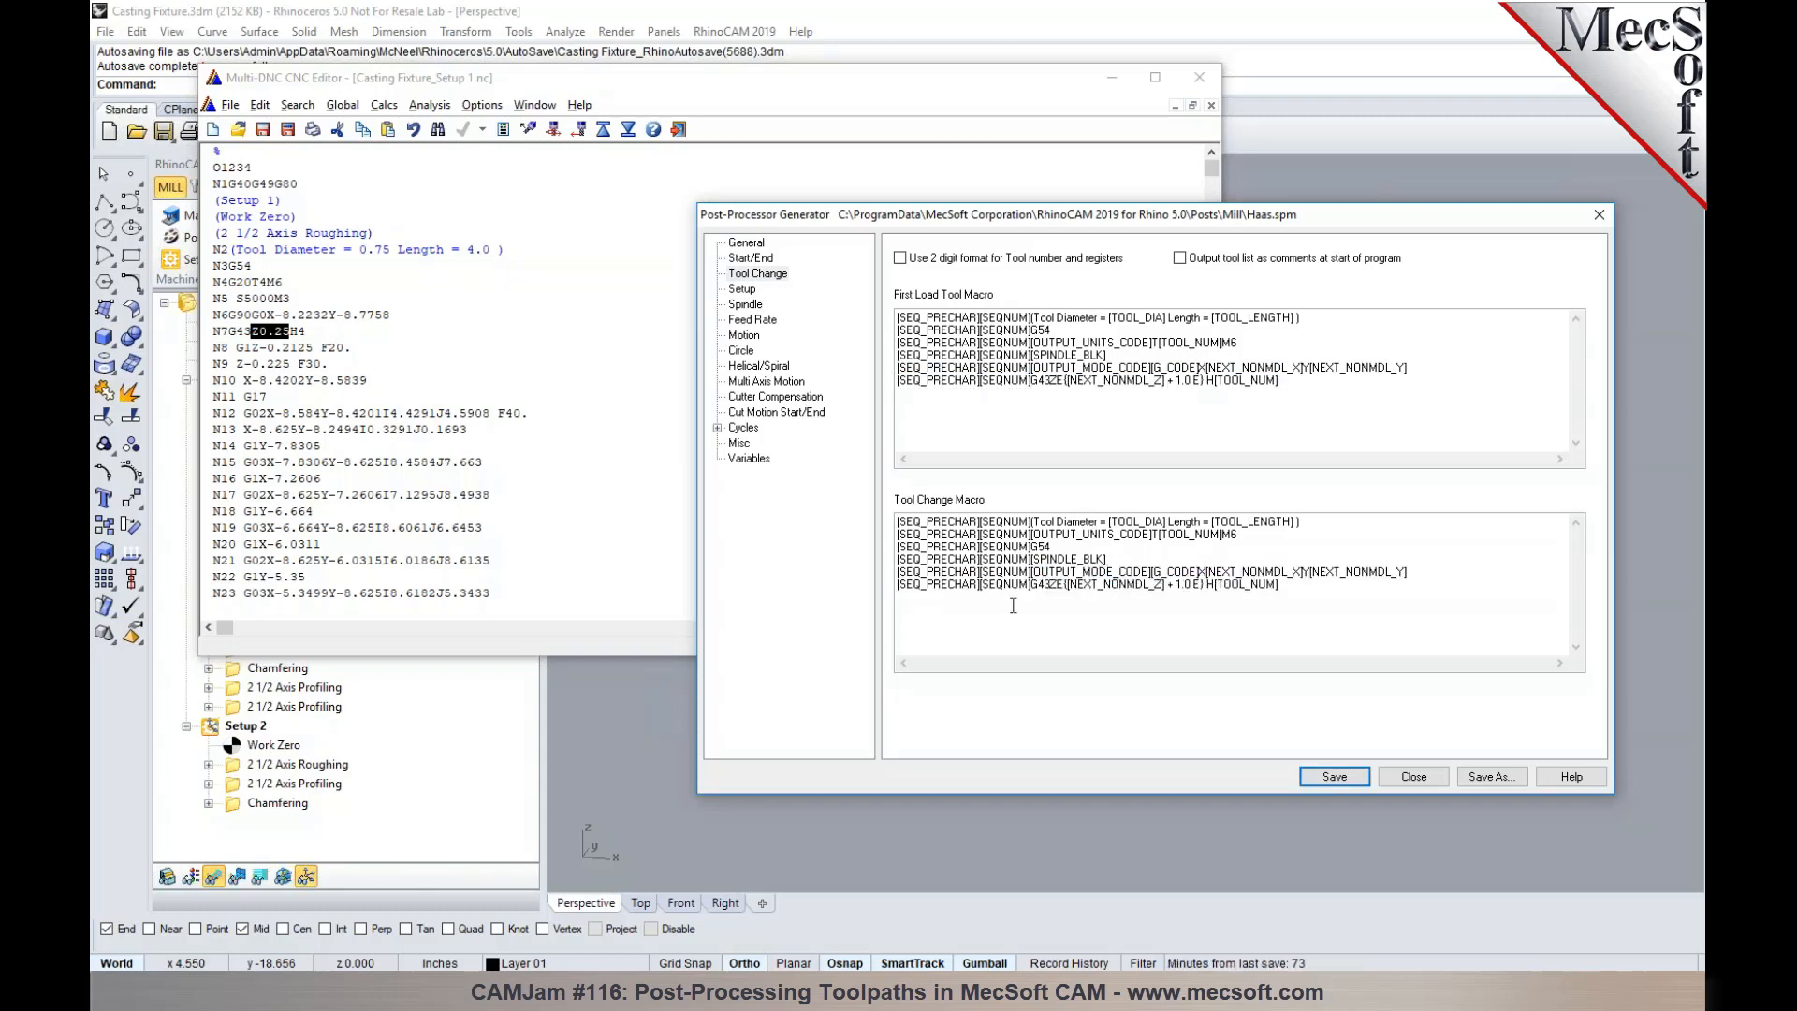
{"action": "left_click", "coordinate": [1336, 776]}
- Close the old output and repost Setup 1 with the Haas post, replacing Casting Fixture_Setup 1.nc
{"action": "left_click_drag", "start_coordinate": [1053, 218], "coordinate": [1144, 377]}
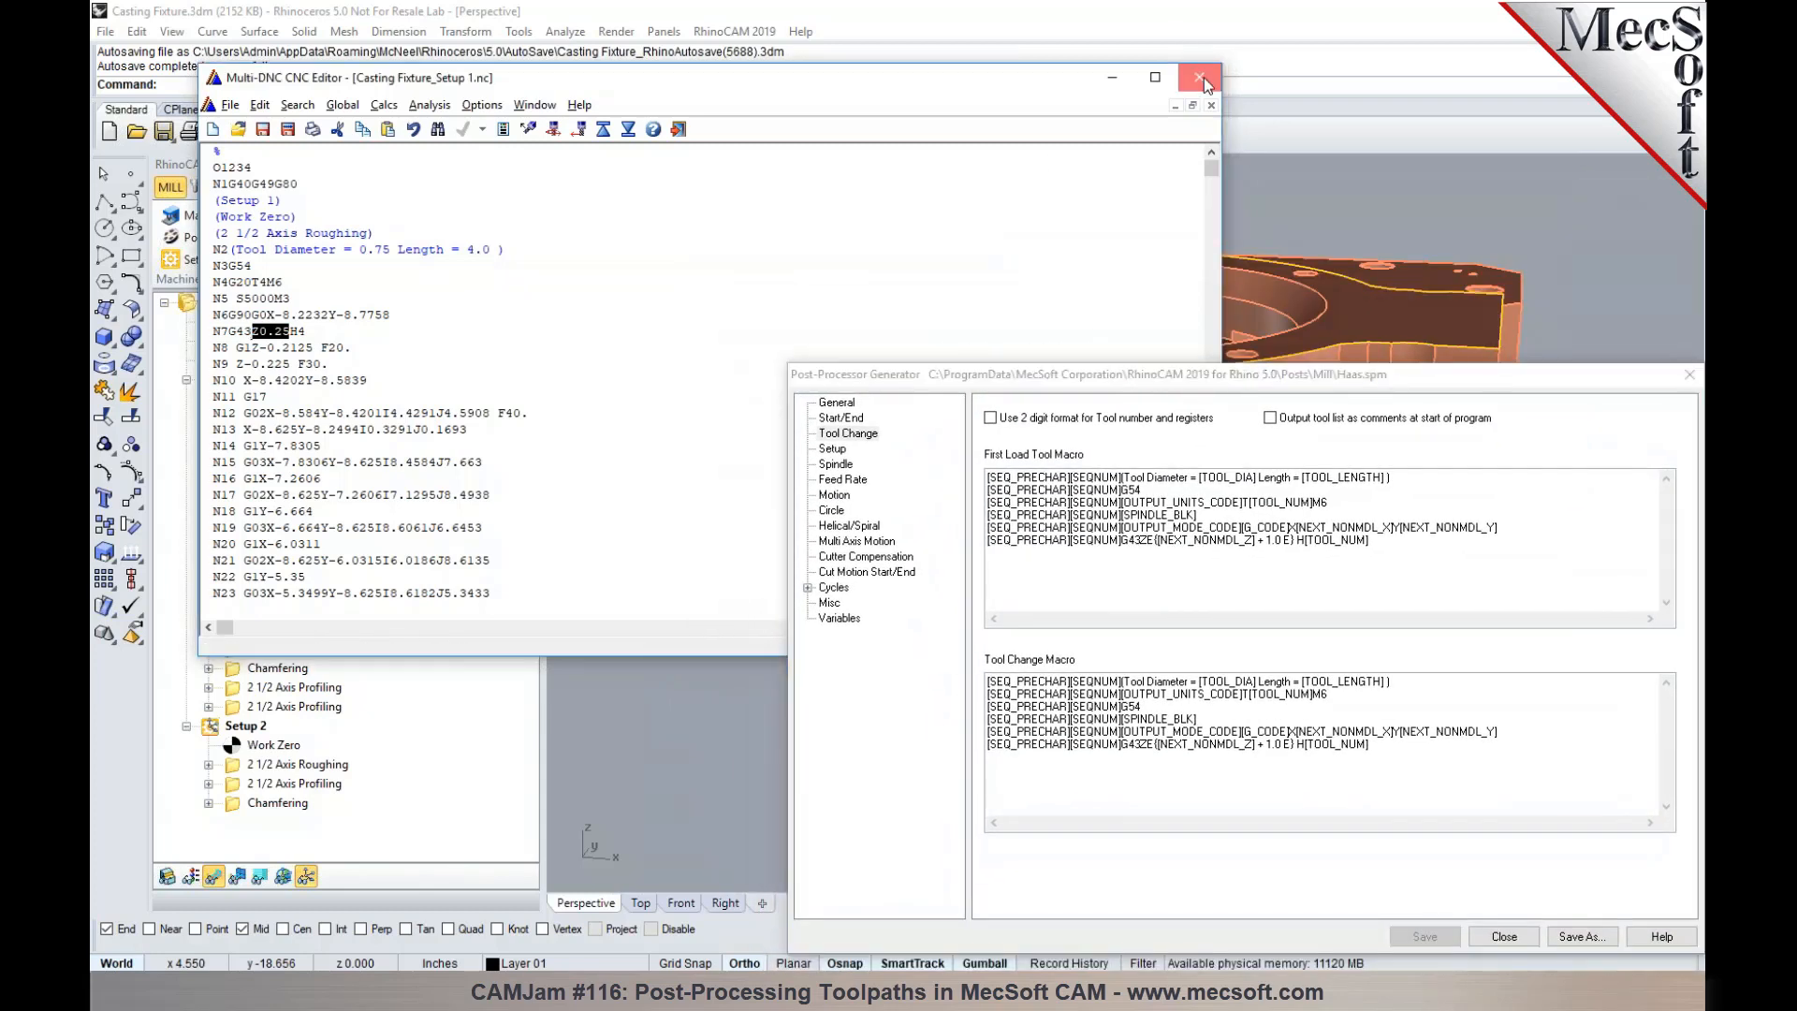
{"action": "left_click", "coordinate": [1199, 77]}
{"action": "right_click", "coordinate": [224, 381]}
{"action": "left_click", "coordinate": [247, 426]}
{"action": "left_click_drag", "start_coordinate": [1121, 377], "coordinate": [1093, 751]}
{"action": "left_click", "coordinate": [1122, 611]}
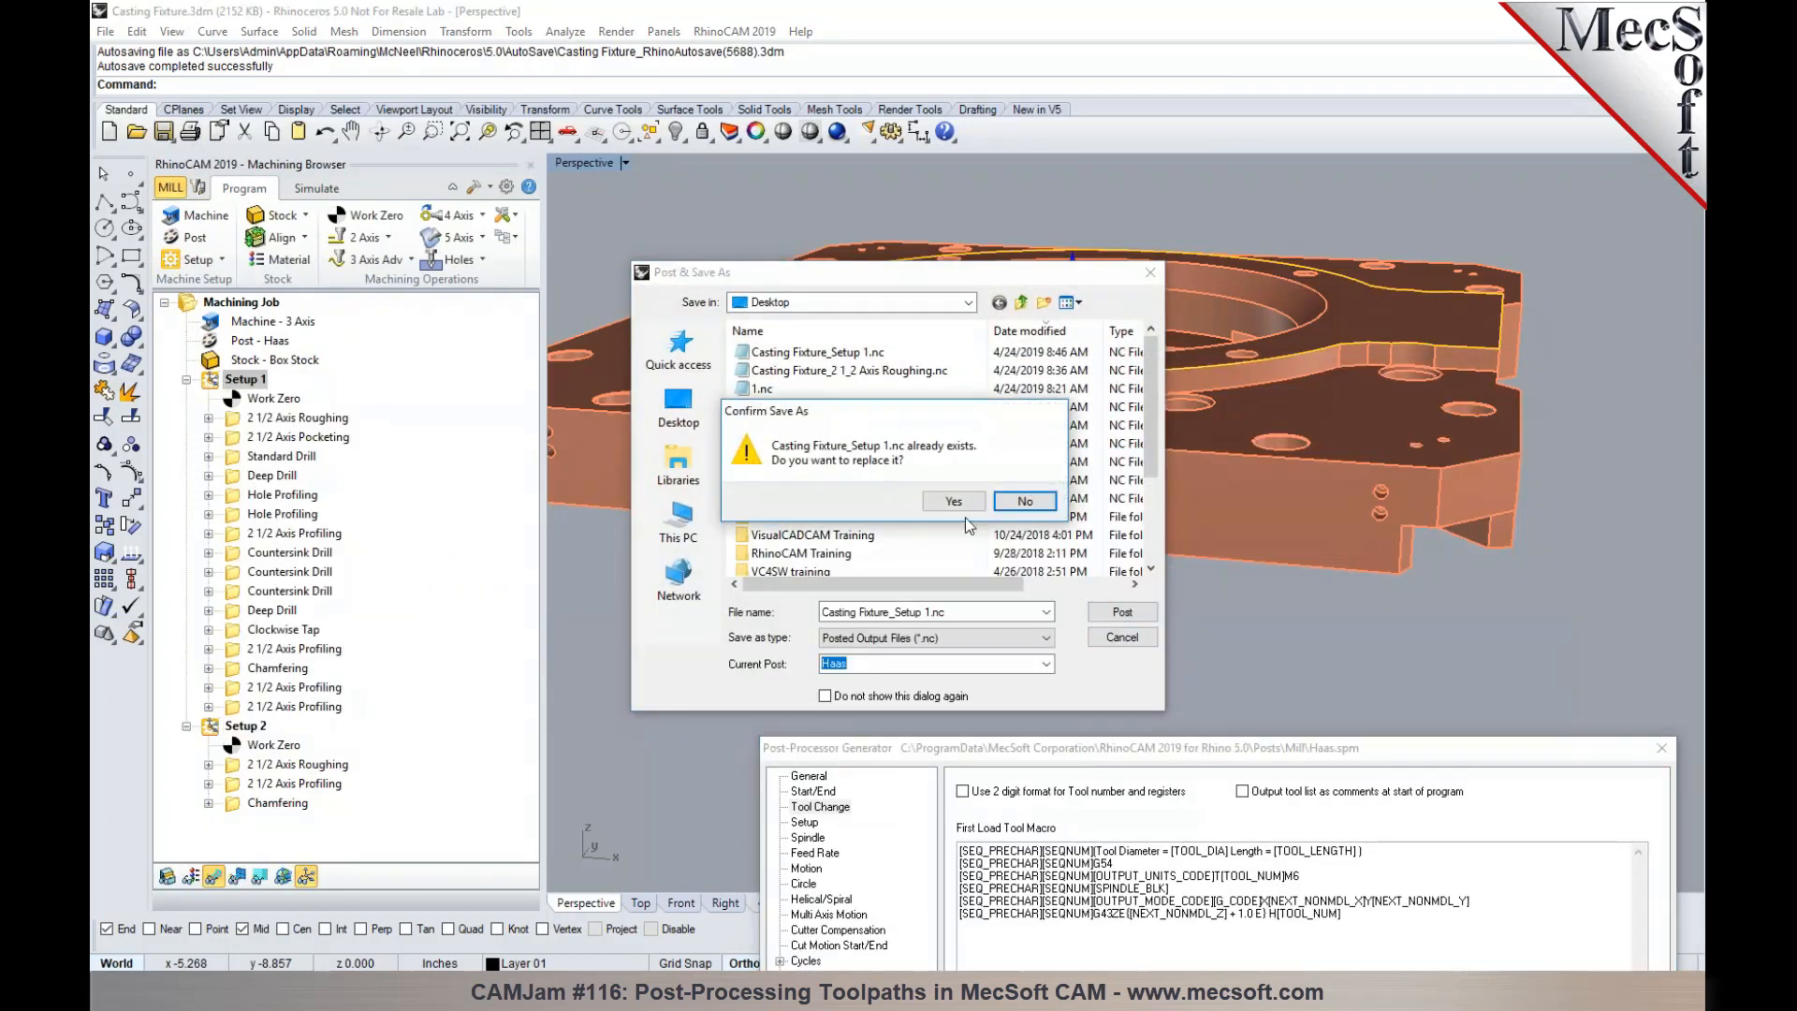
{"action": "left_click", "coordinate": [962, 504]}
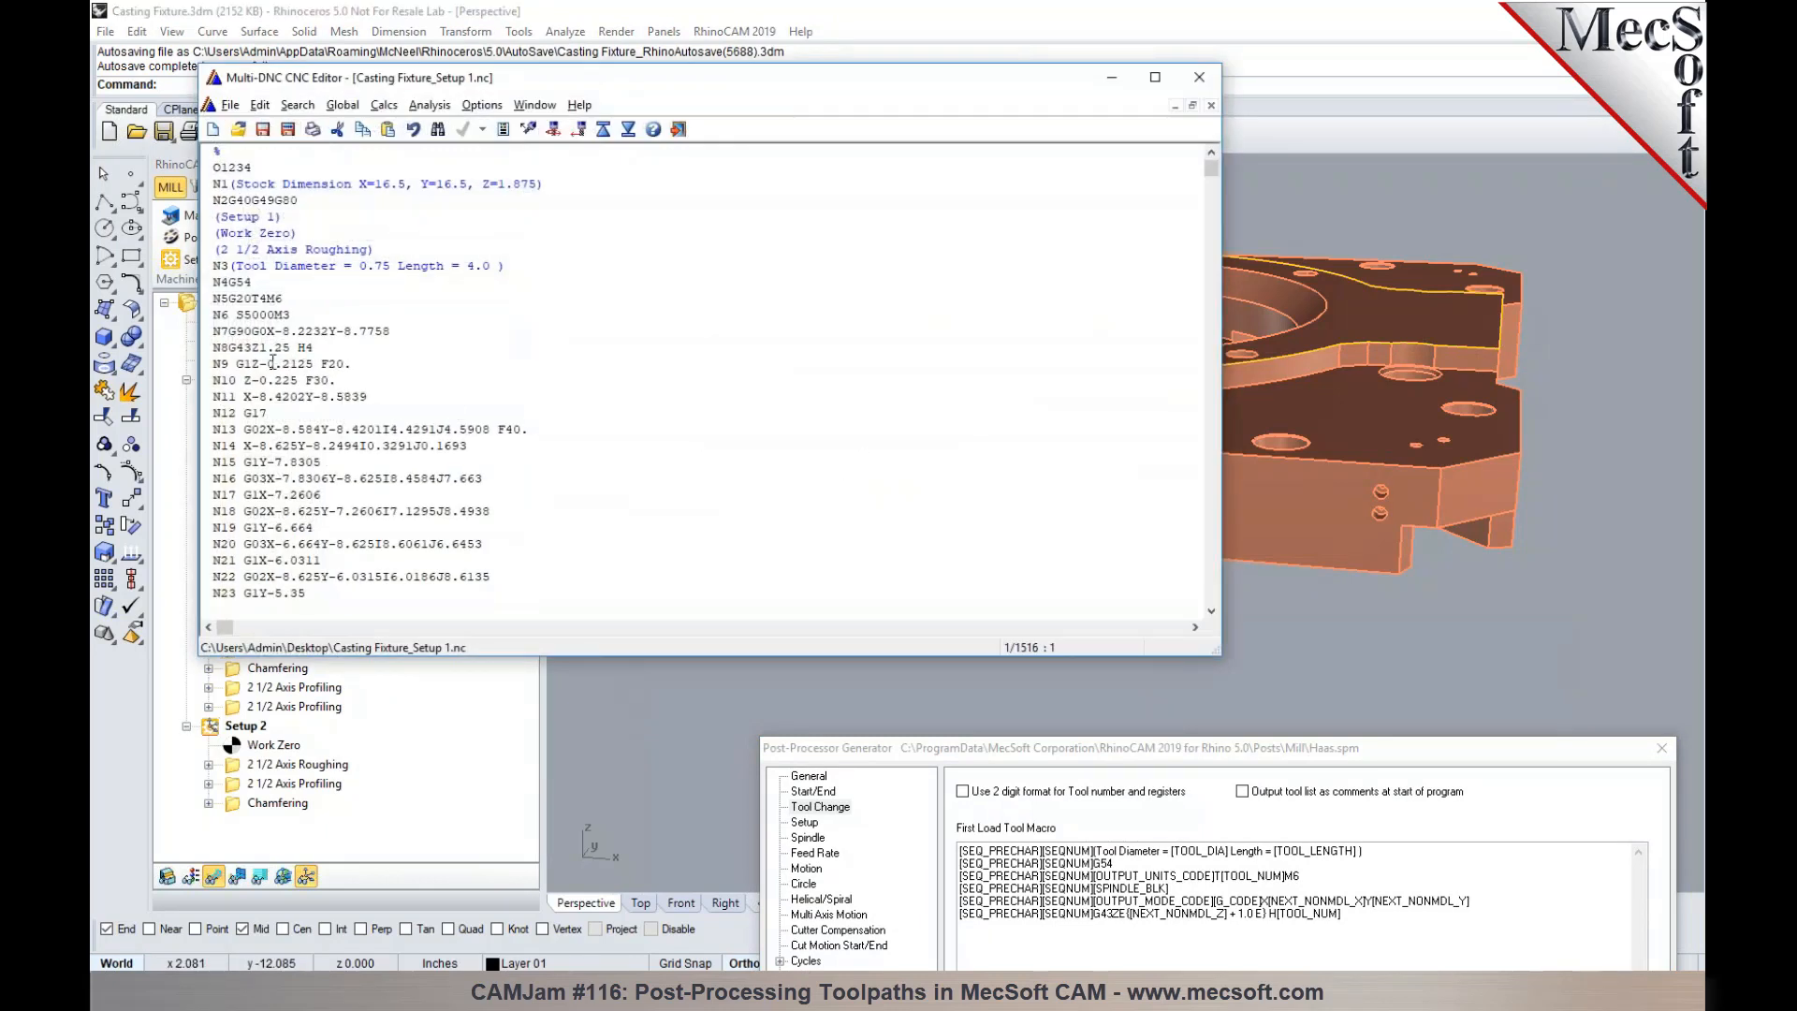
- Check the Z value on block N8 against the macro expression, and check it again at the Standard Drill tool change on block N830
{"action": "left_click_drag", "start_coordinate": [250, 348], "coordinate": [294, 348]}
{"action": "left_click_drag", "start_coordinate": [941, 752], "coordinate": [946, 198]}
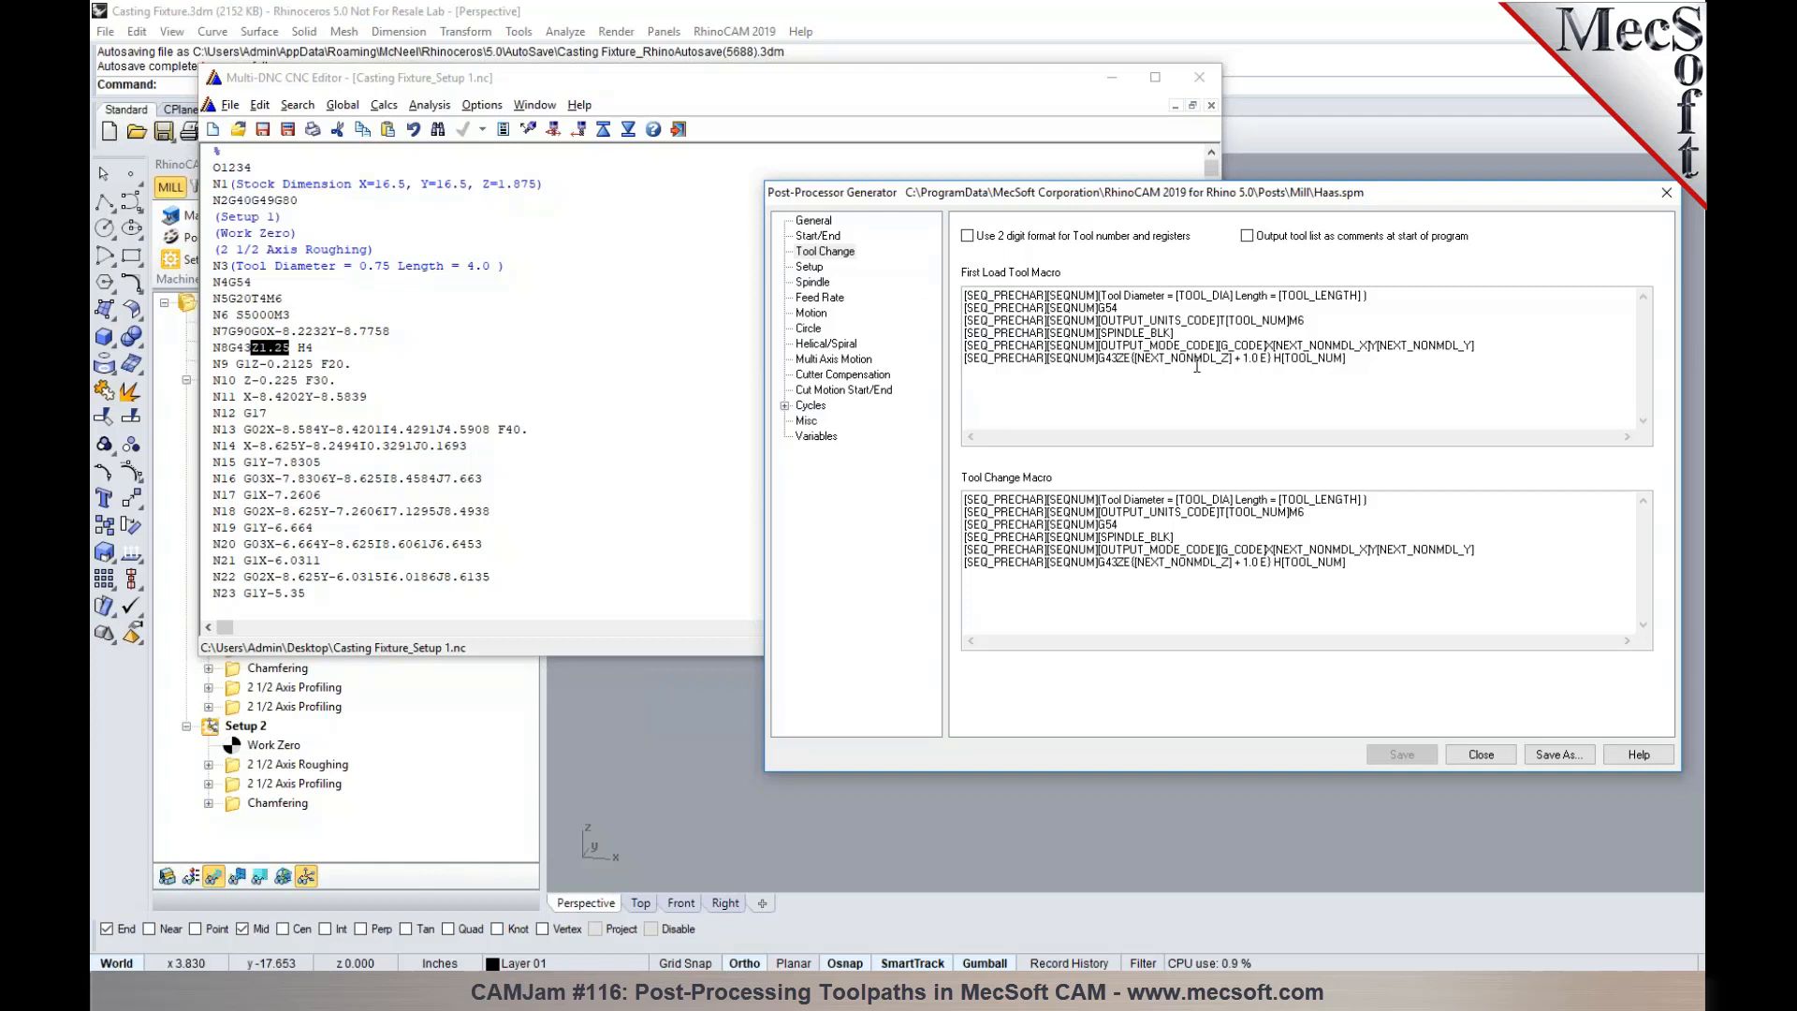
{"action": "left_click", "coordinate": [271, 354]}
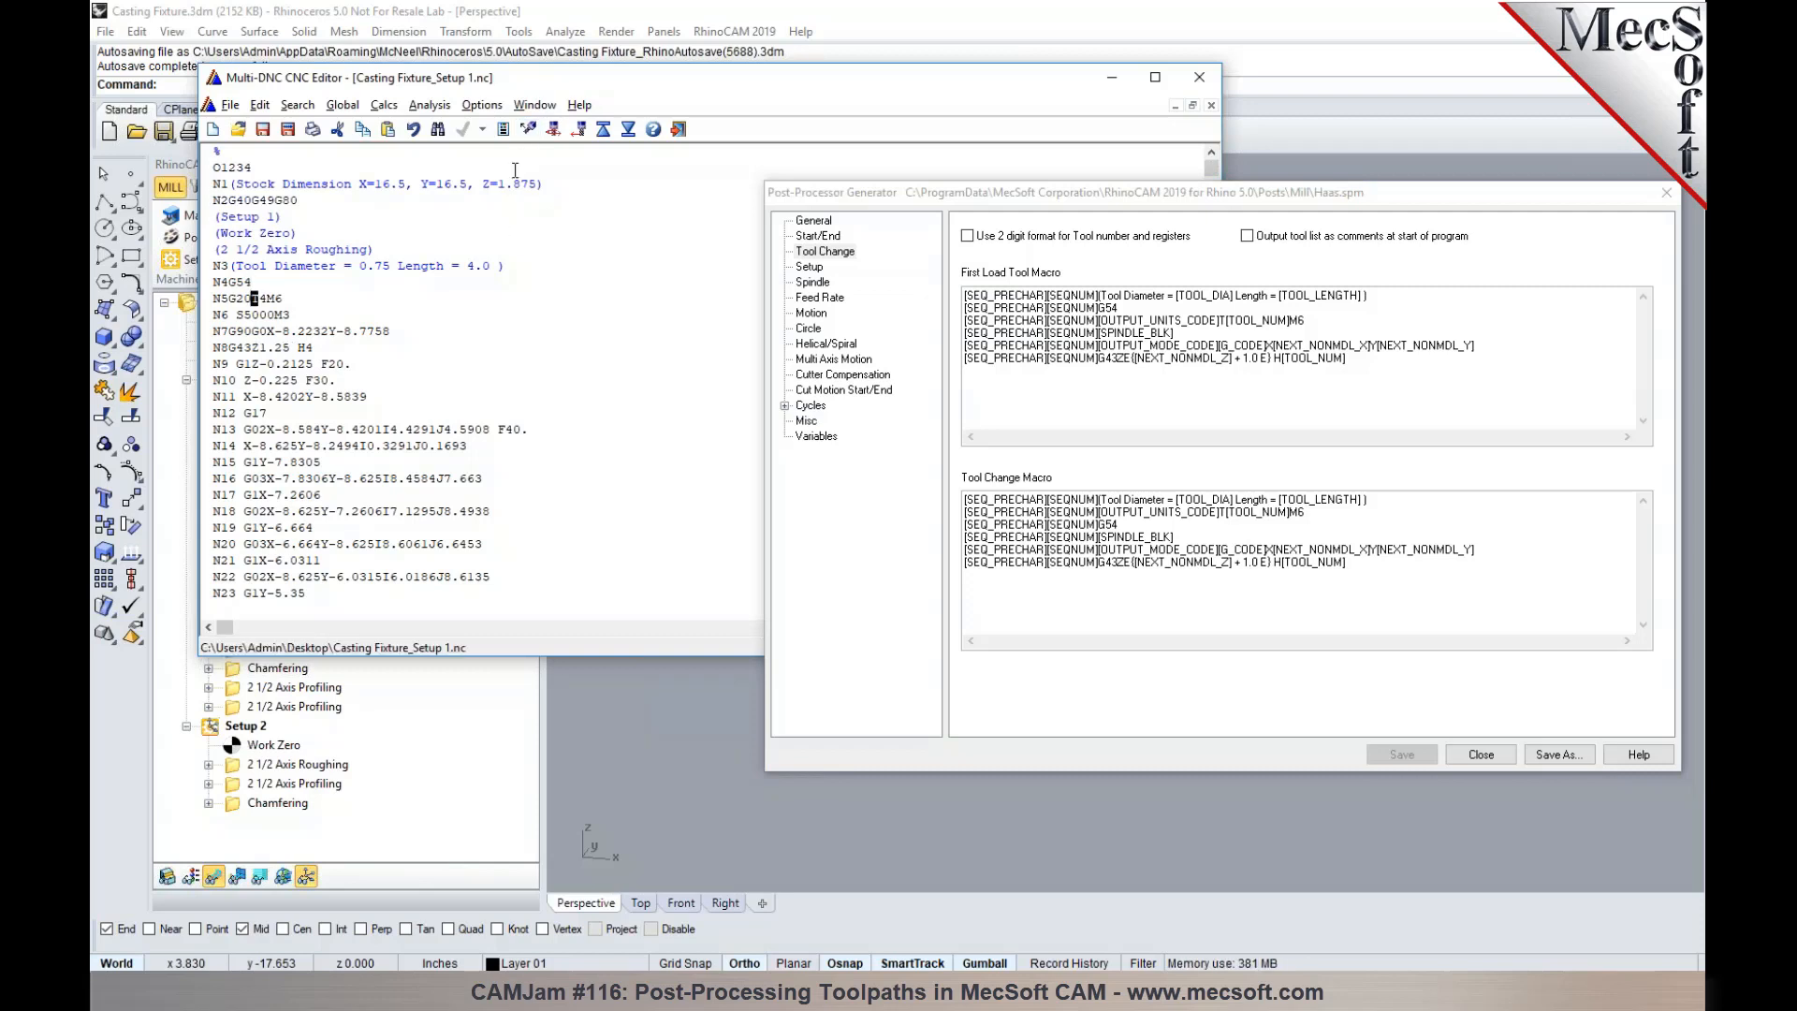
{"action": "left_click", "coordinate": [528, 137]}
{"action": "scroll", "coordinate": [478, 302], "scroll_direction": "down", "scroll_amount": 6}
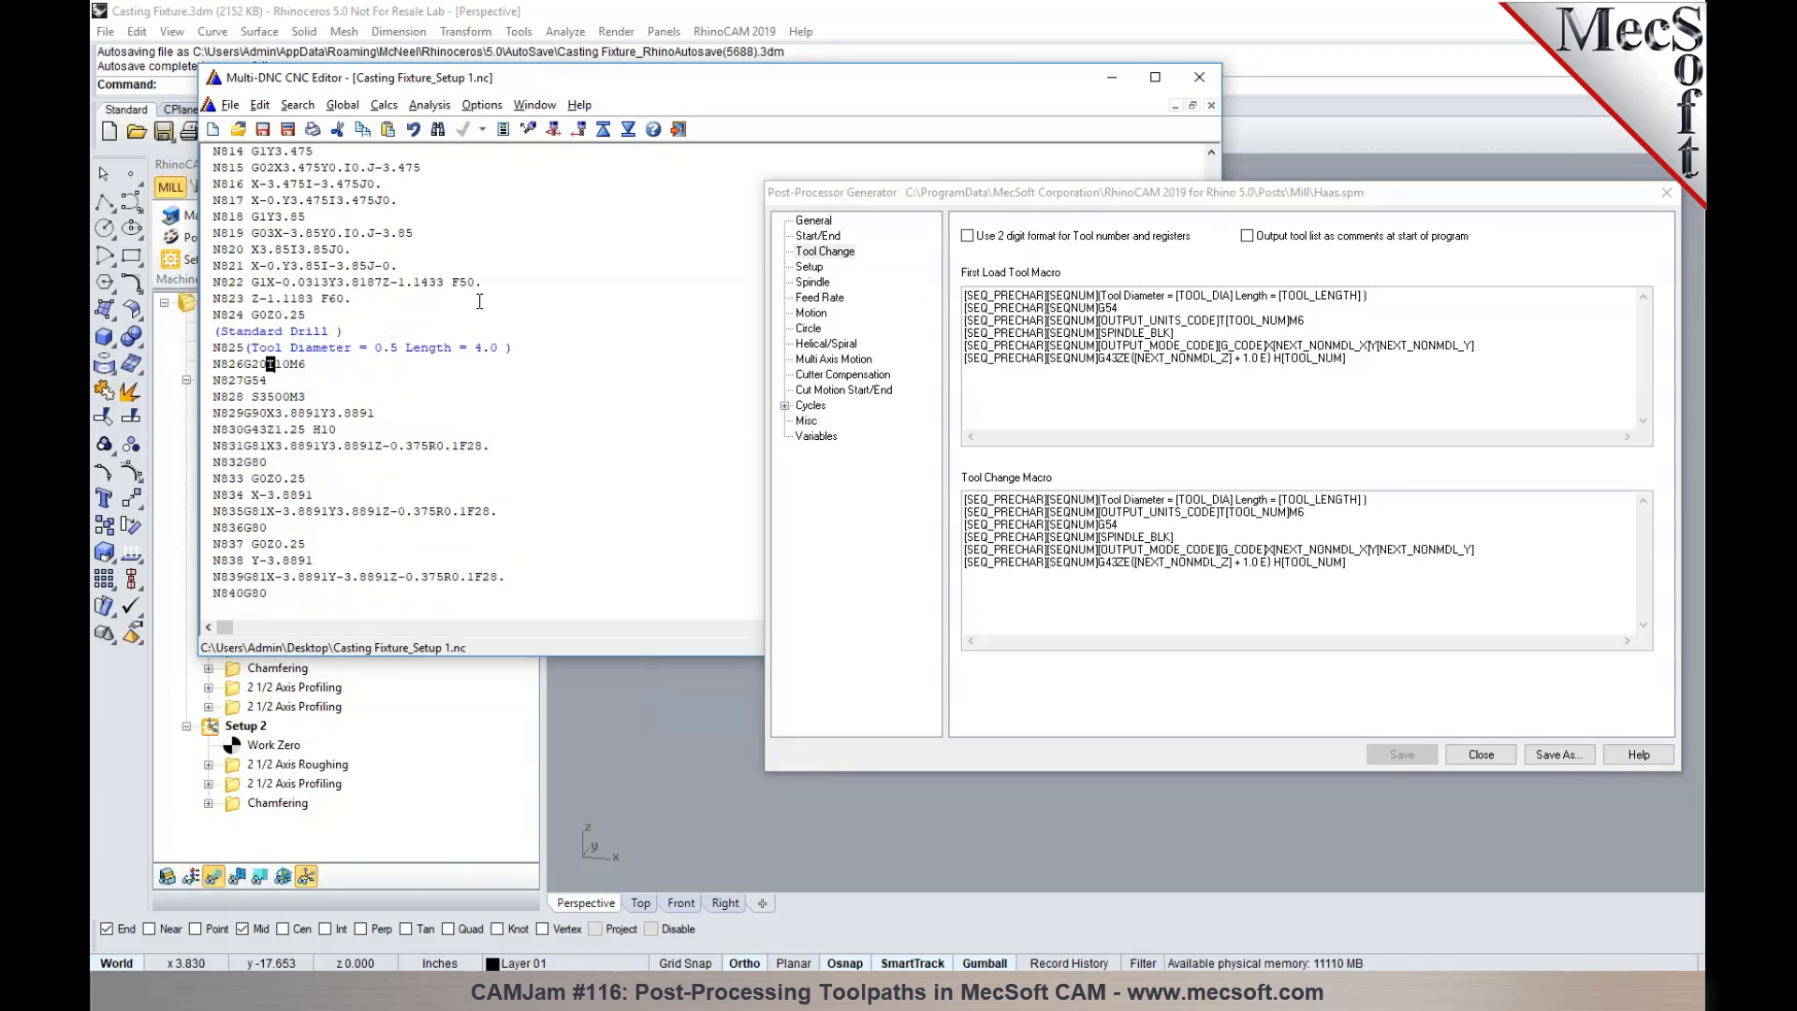
{"action": "left_click_drag", "start_coordinate": [266, 364], "coordinate": [305, 364]}
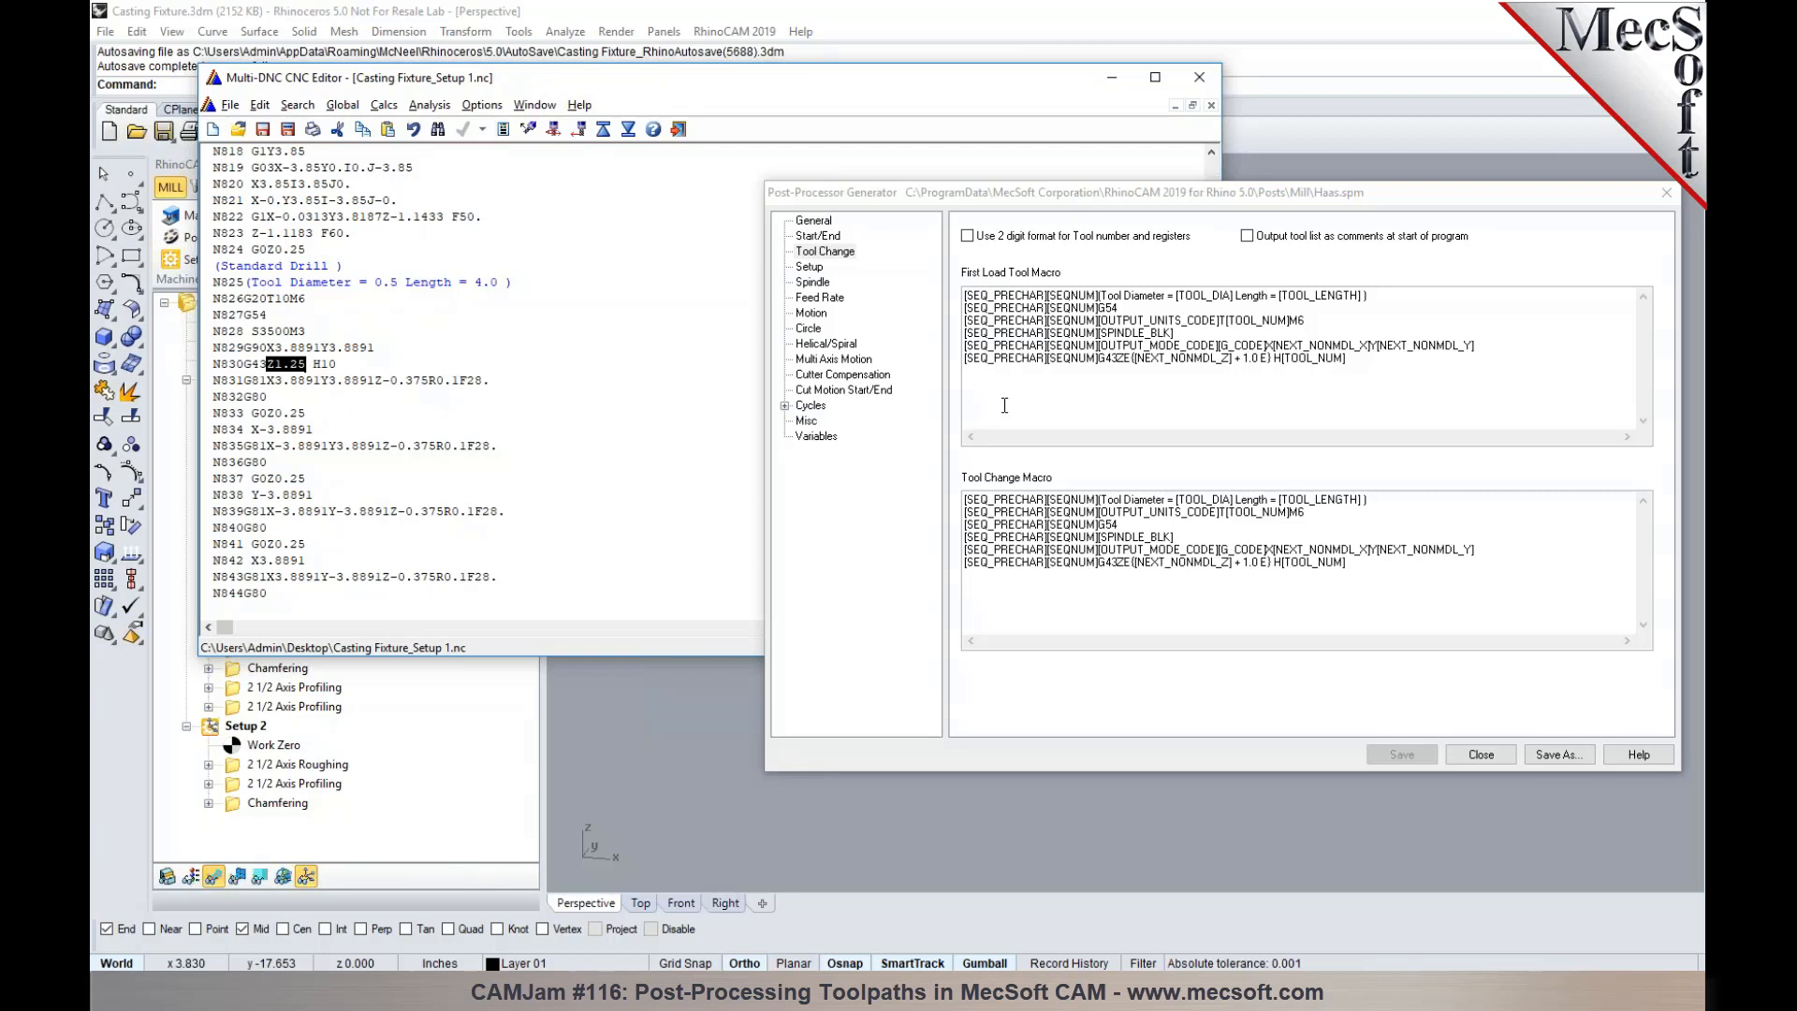
- Review the General and Start/End settings of the Haas post and return to the Tool Change macros
{"action": "left_click", "coordinate": [814, 223]}
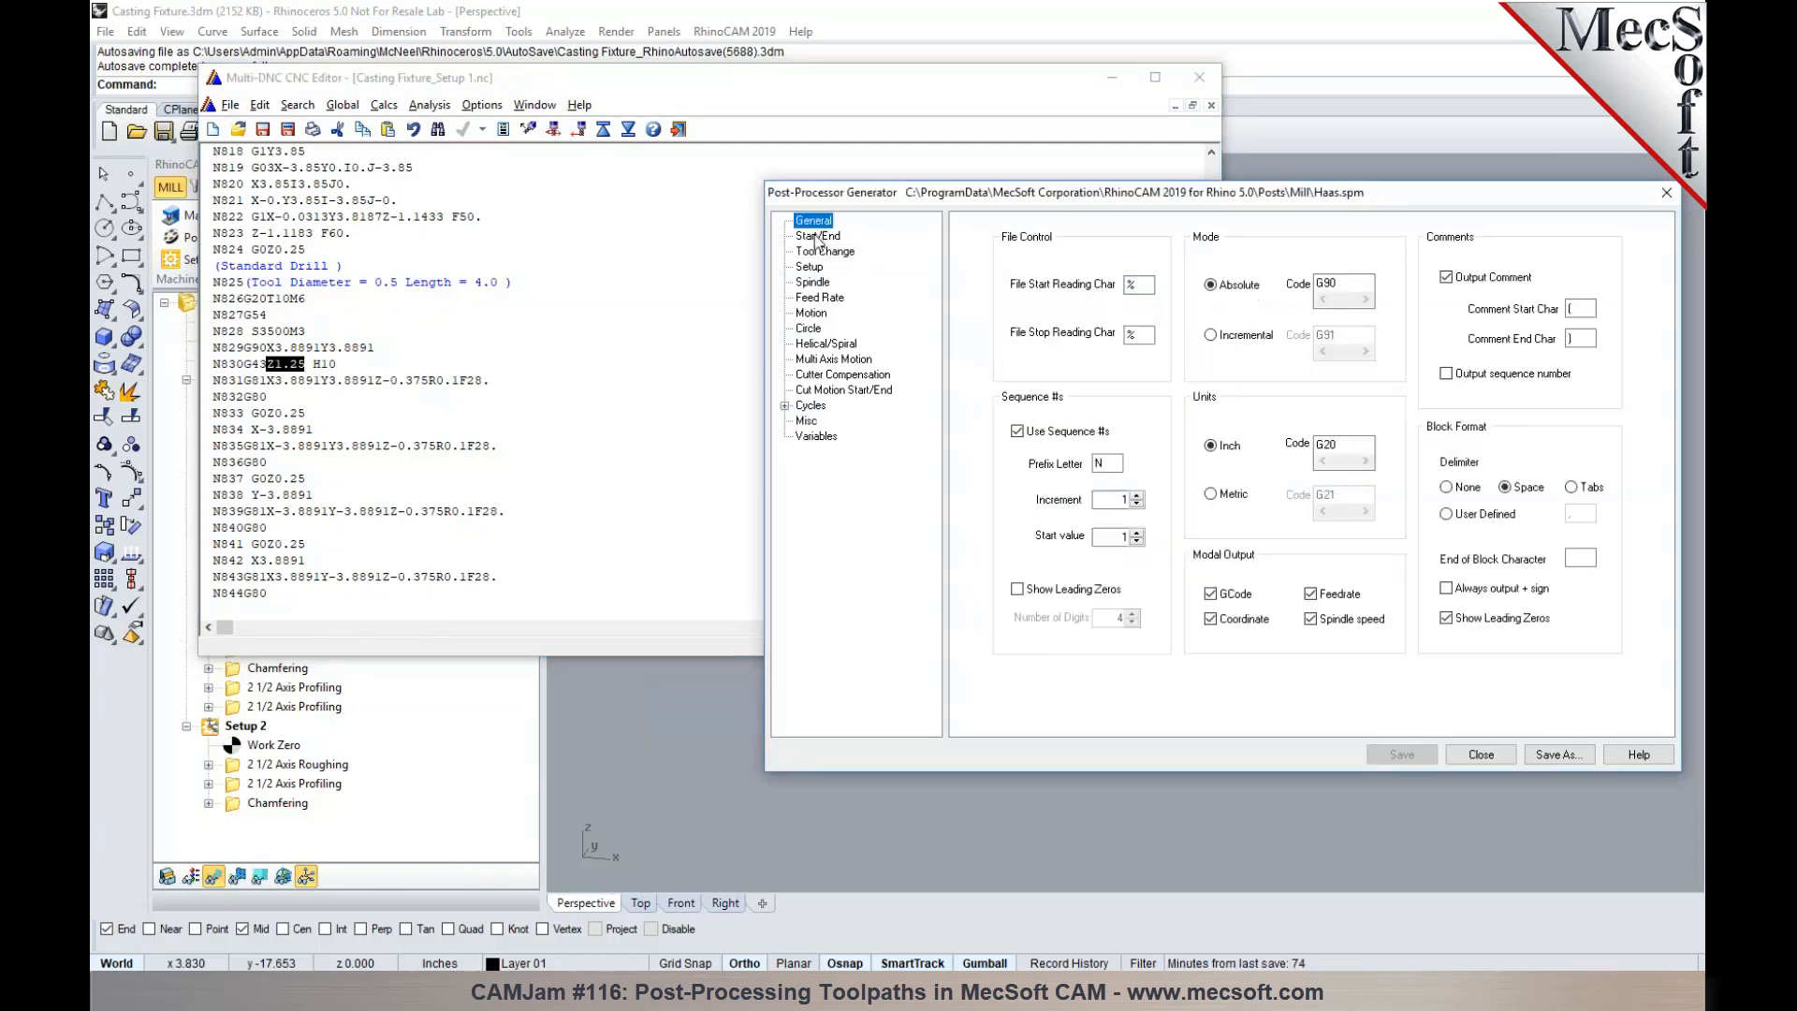
{"action": "left_click", "coordinate": [818, 237]}
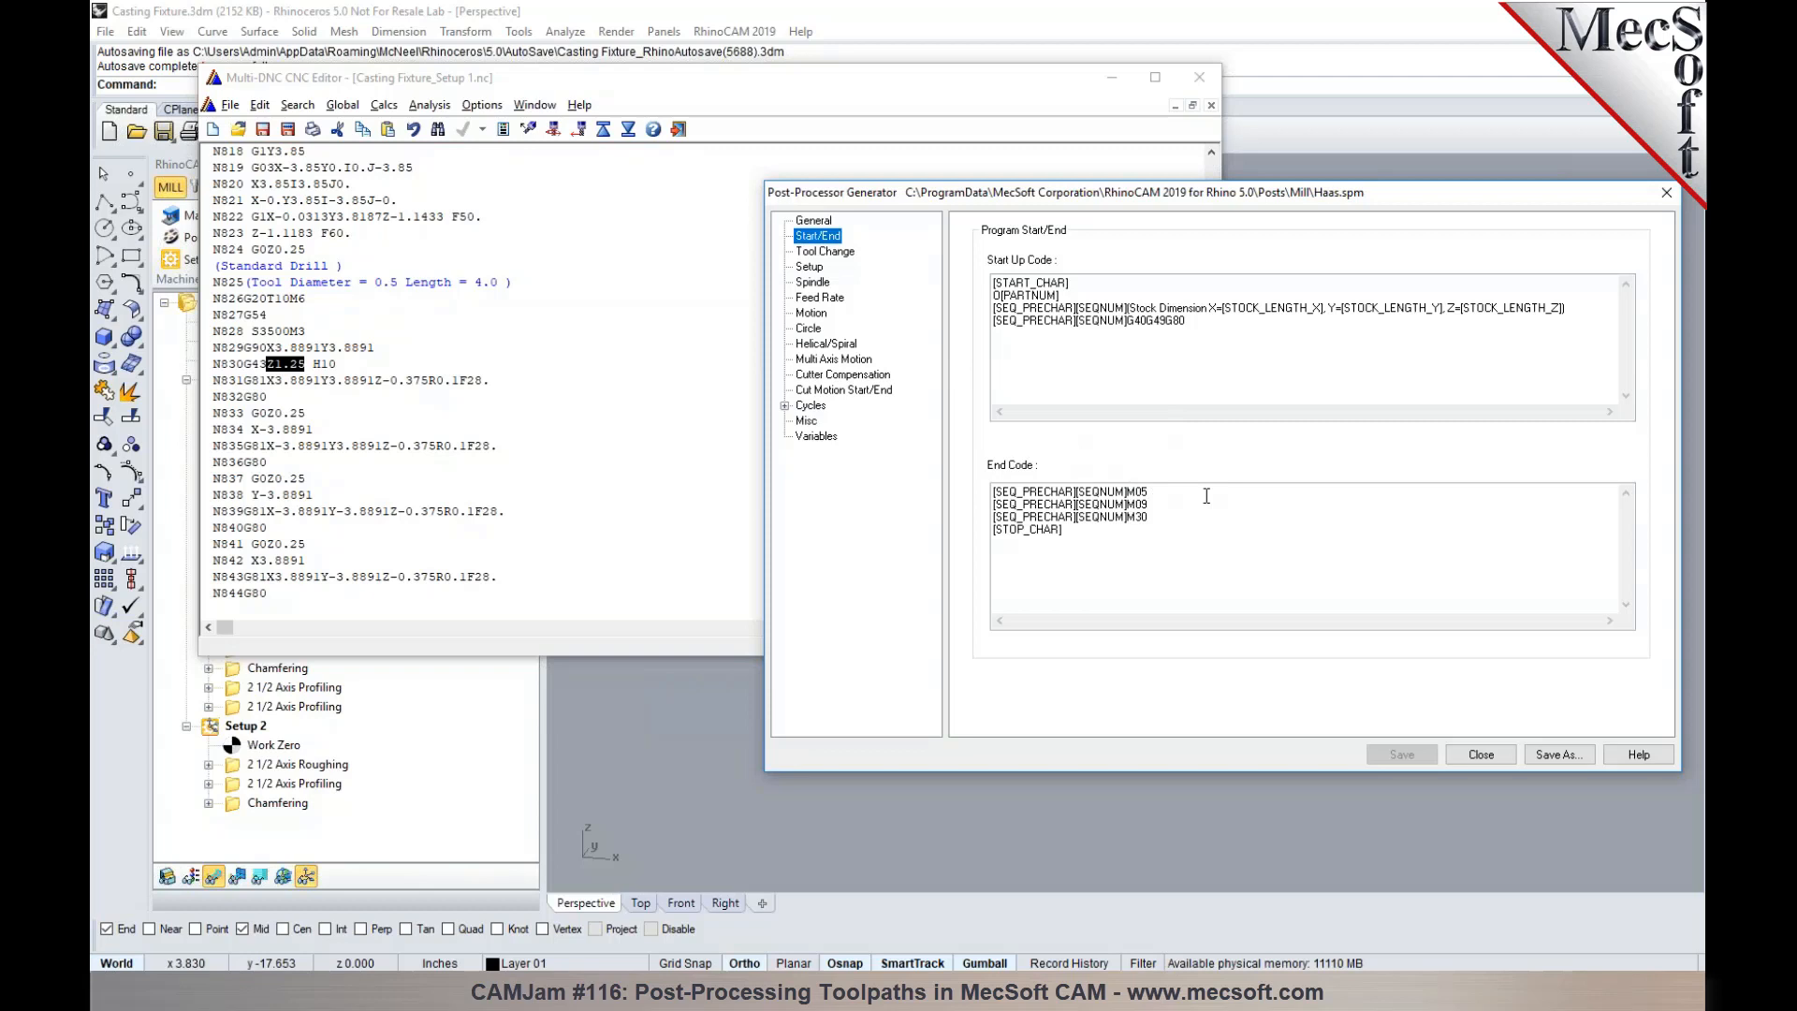
{"action": "left_click", "coordinate": [845, 257]}
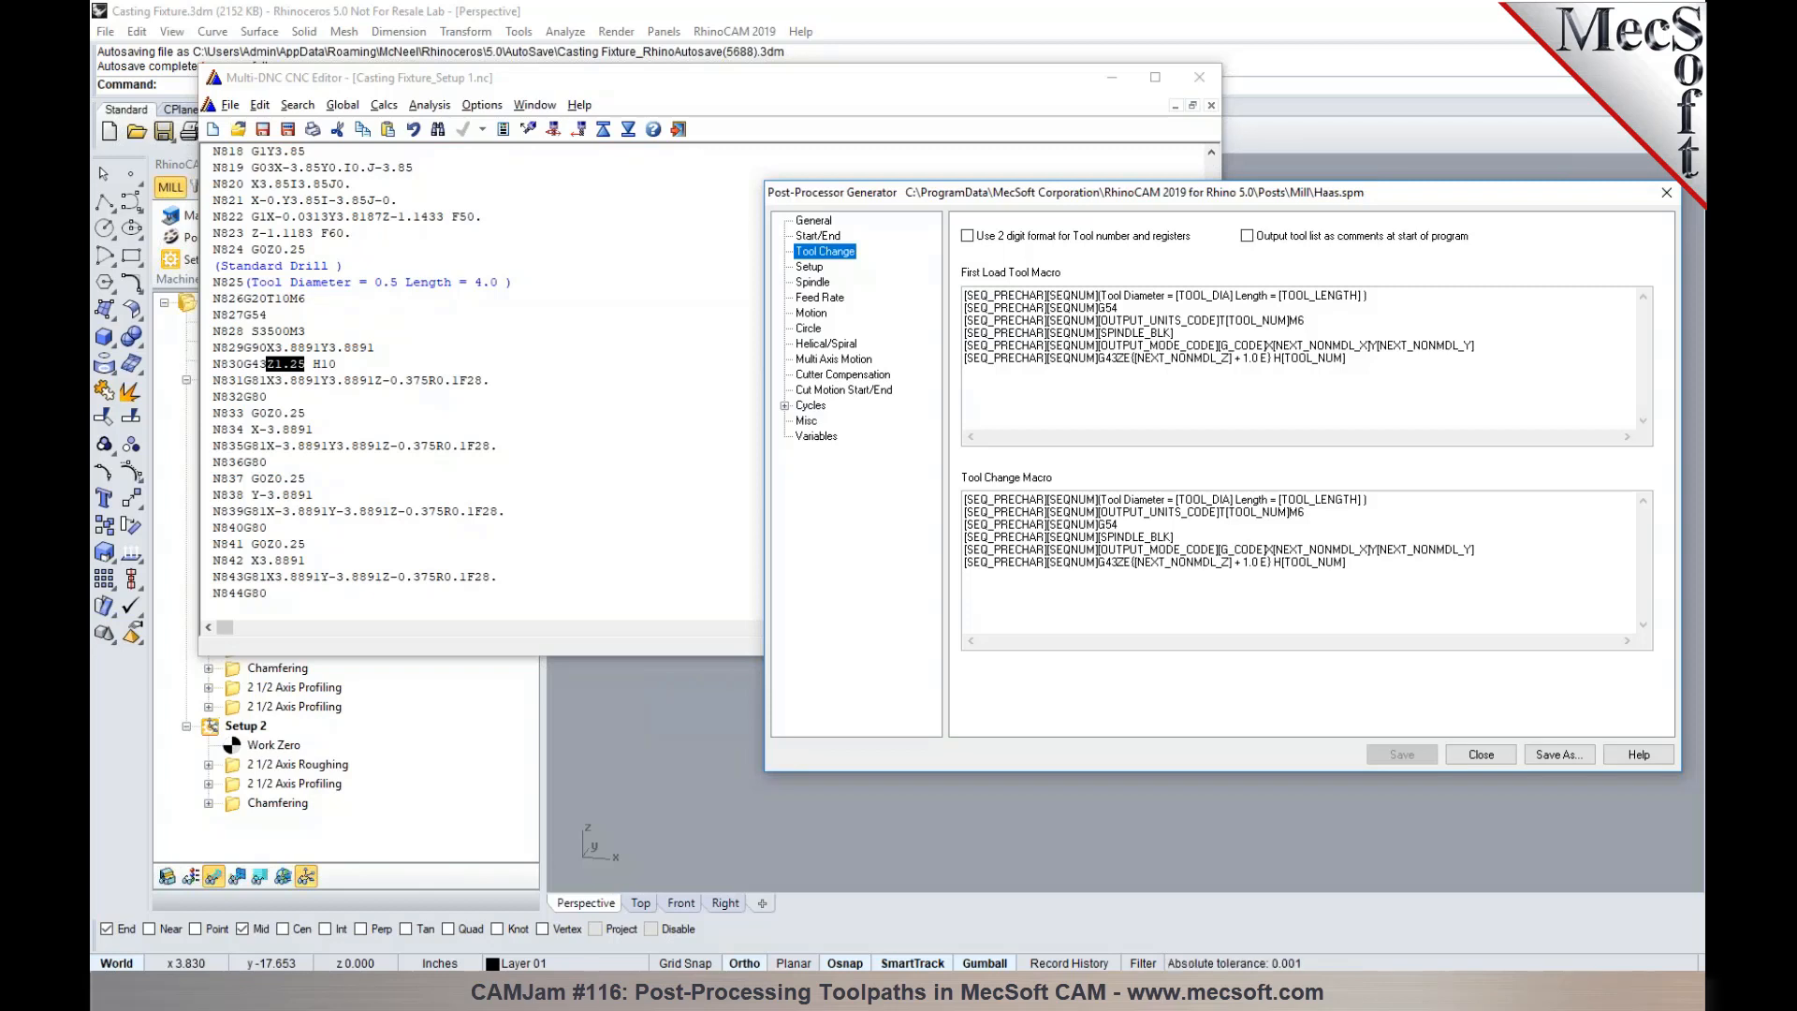
- Close the posted Setup 1 output and the Post-Processor Generator
{"action": "left_click", "coordinate": [1199, 78]}
{"action": "left_click_drag", "start_coordinate": [1485, 194], "coordinate": [1481, 218]}
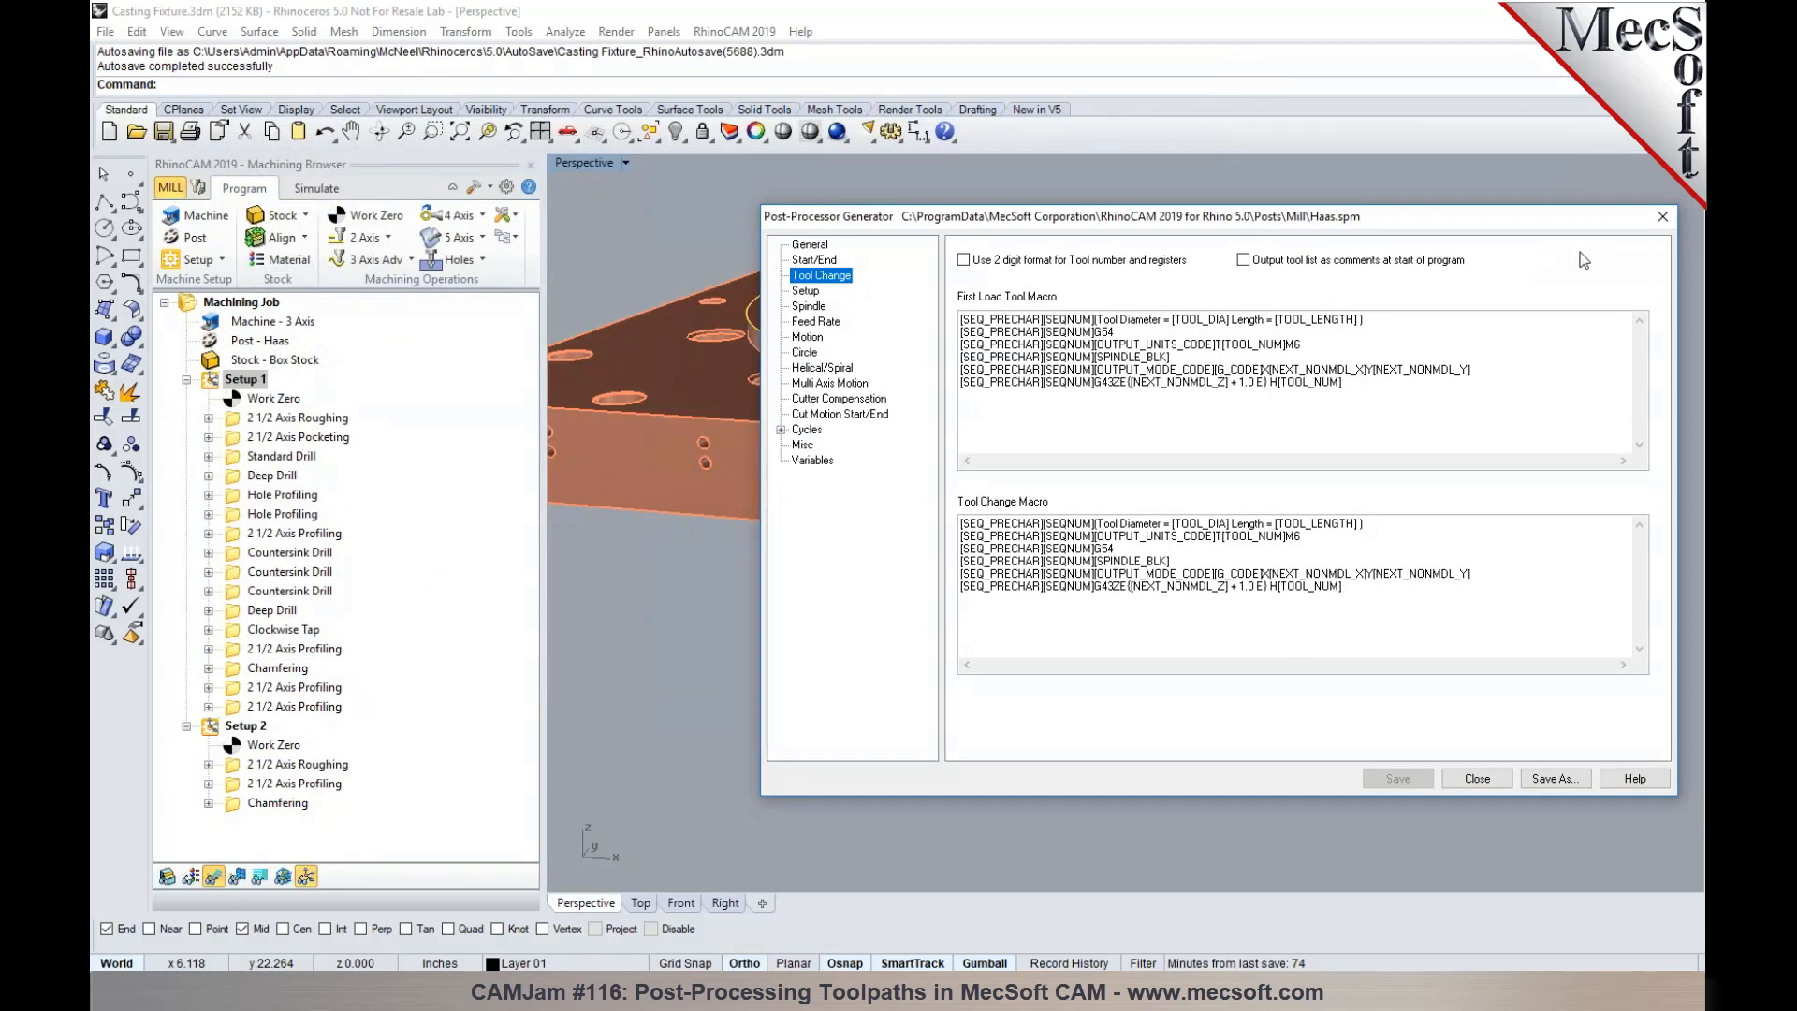
{"action": "left_click", "coordinate": [1485, 773]}
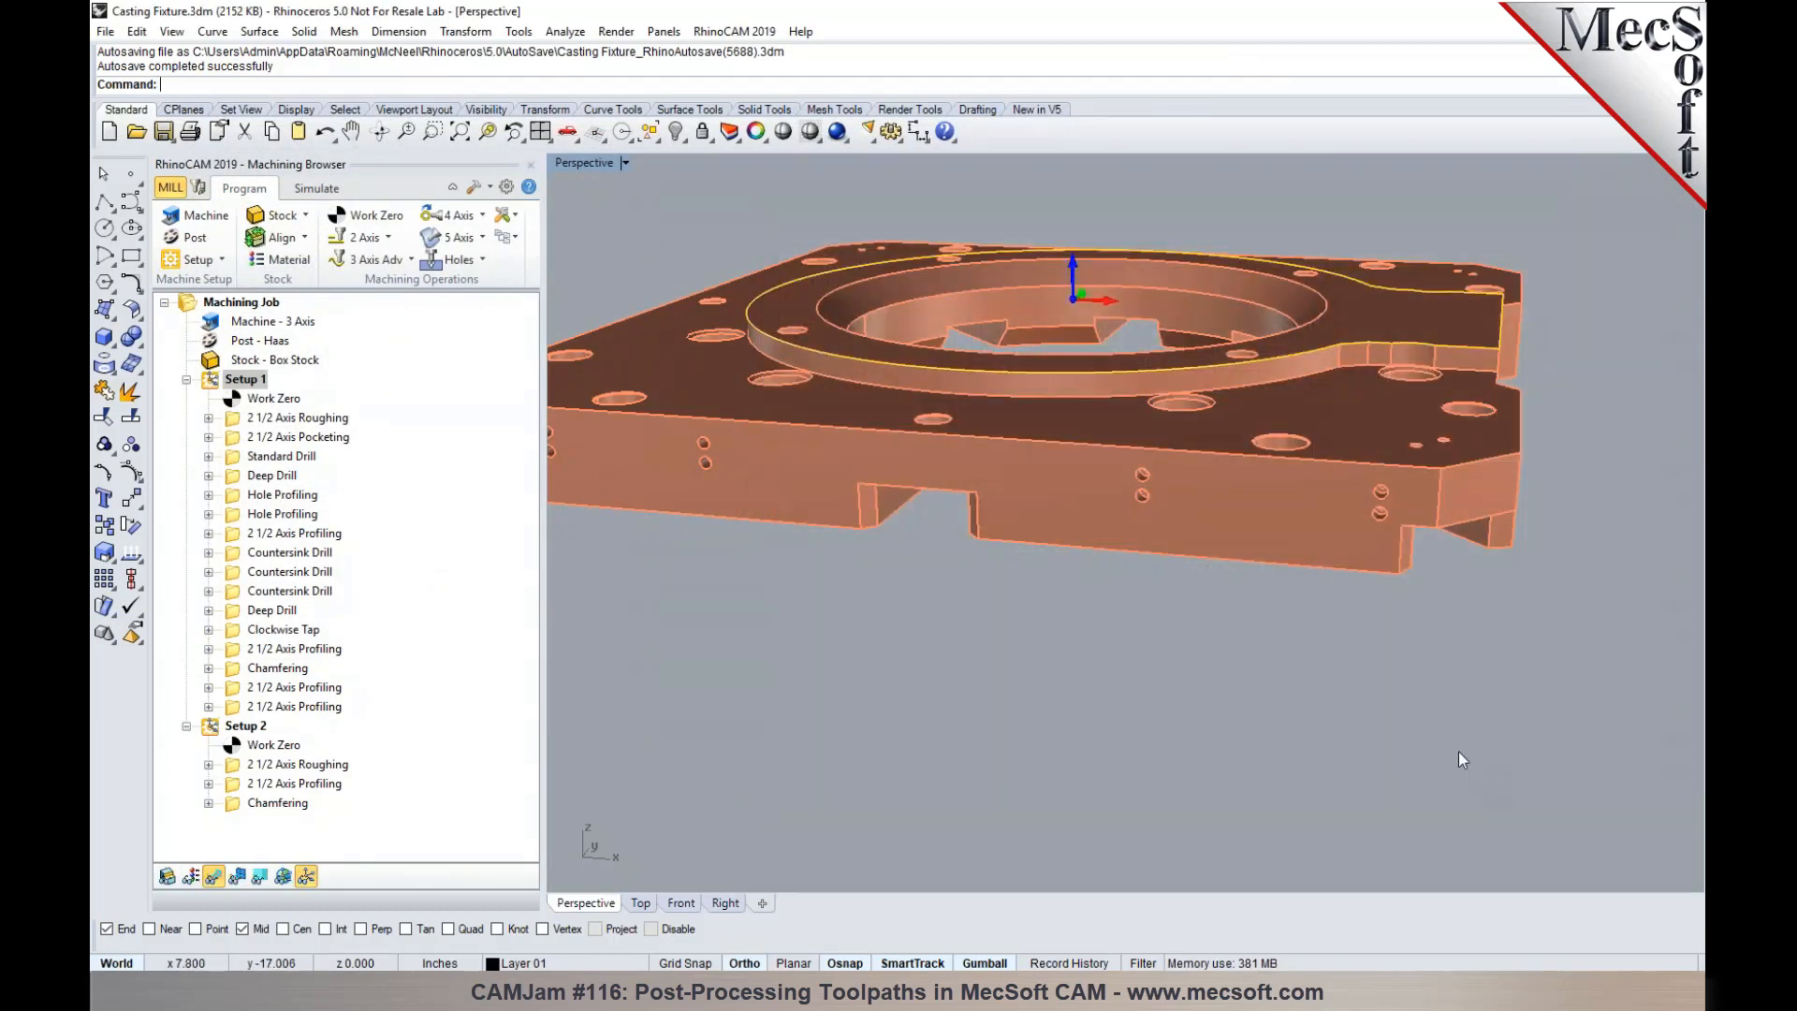
- Set the coolant of Setup 1's 2 1/2 Axis Roughing operation to Flood and regenerate its toolpath
{"action": "double_click", "coordinate": [270, 421]}
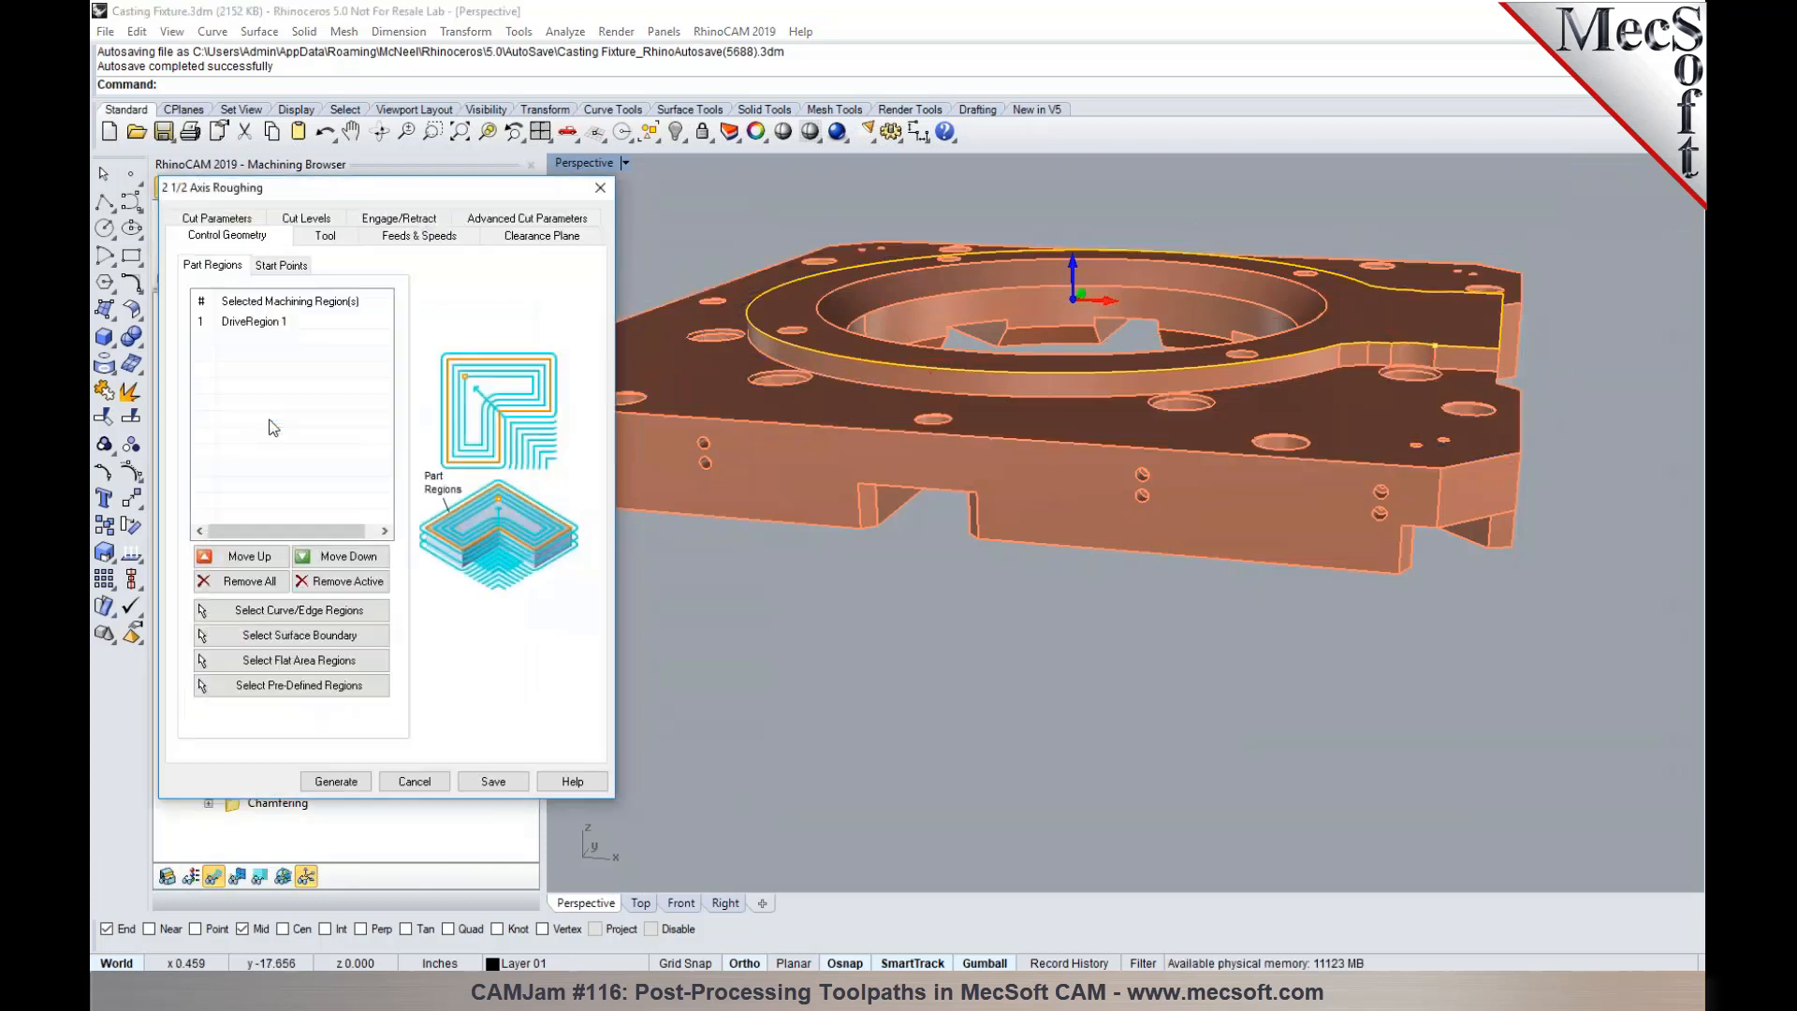
{"action": "left_click", "coordinate": [456, 240]}
{"action": "left_click", "coordinate": [366, 670]}
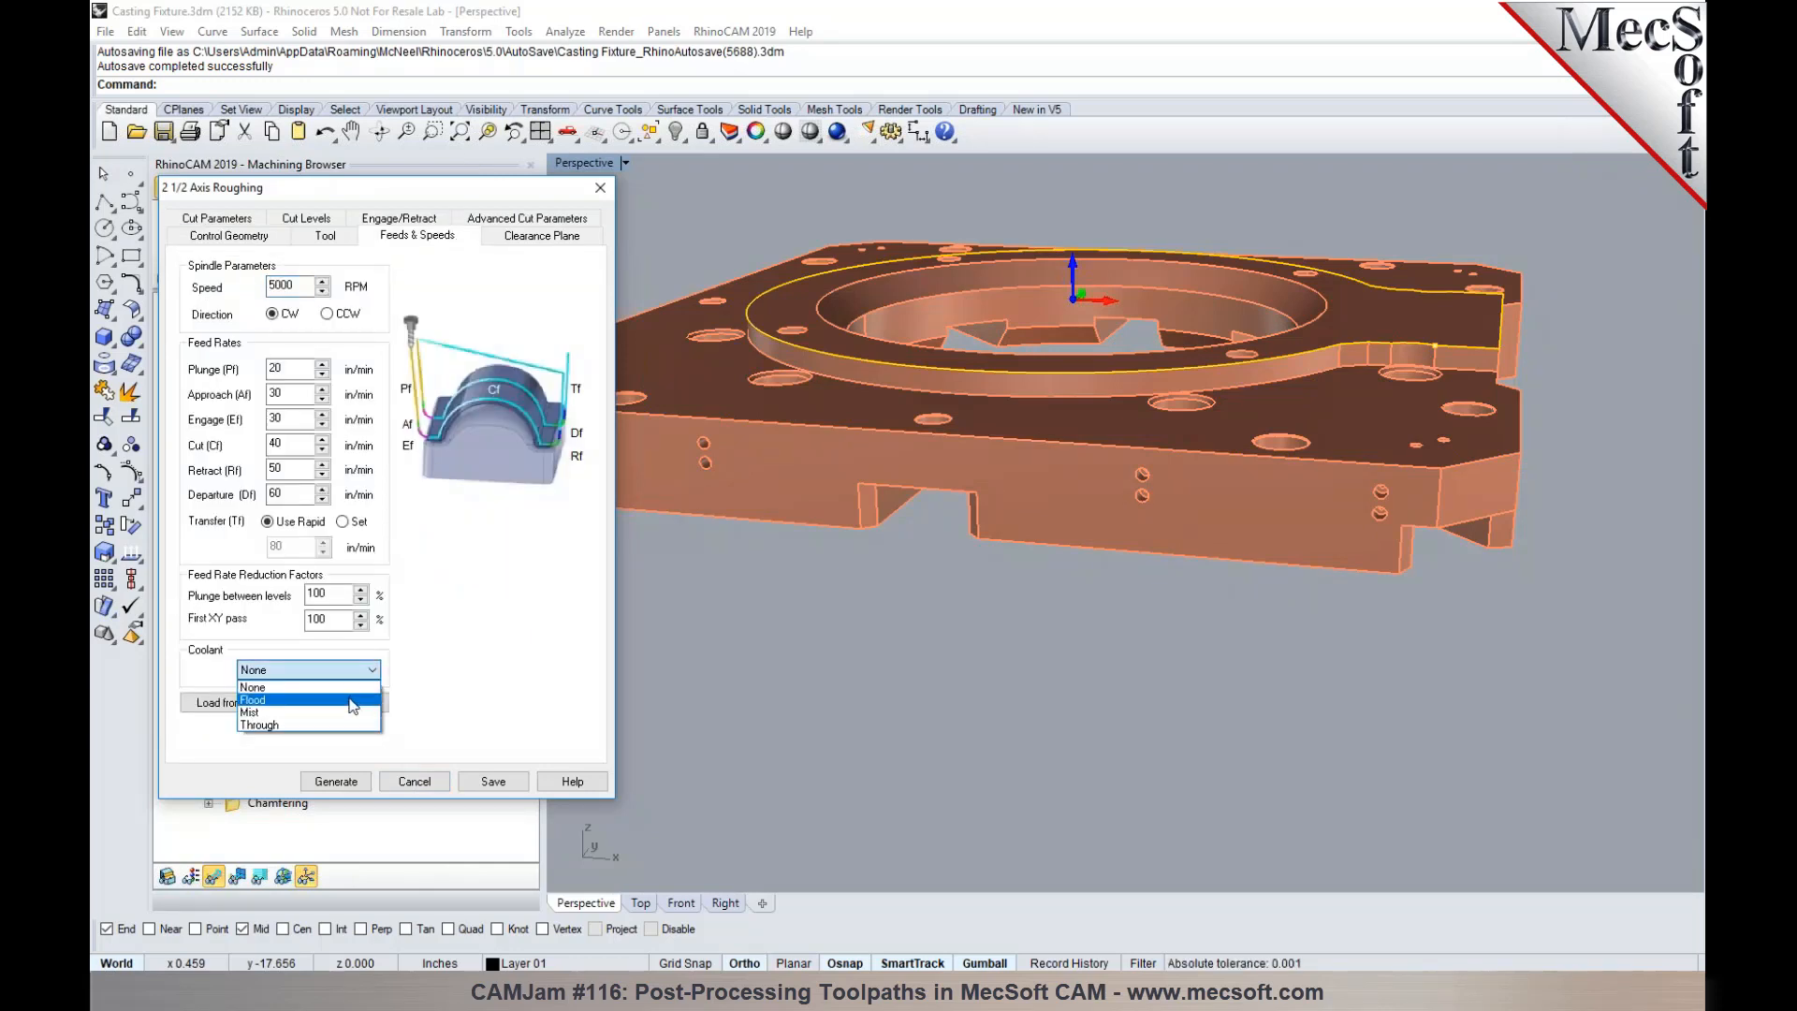
{"action": "left_click", "coordinate": [352, 701]}
{"action": "left_click", "coordinate": [339, 783]}
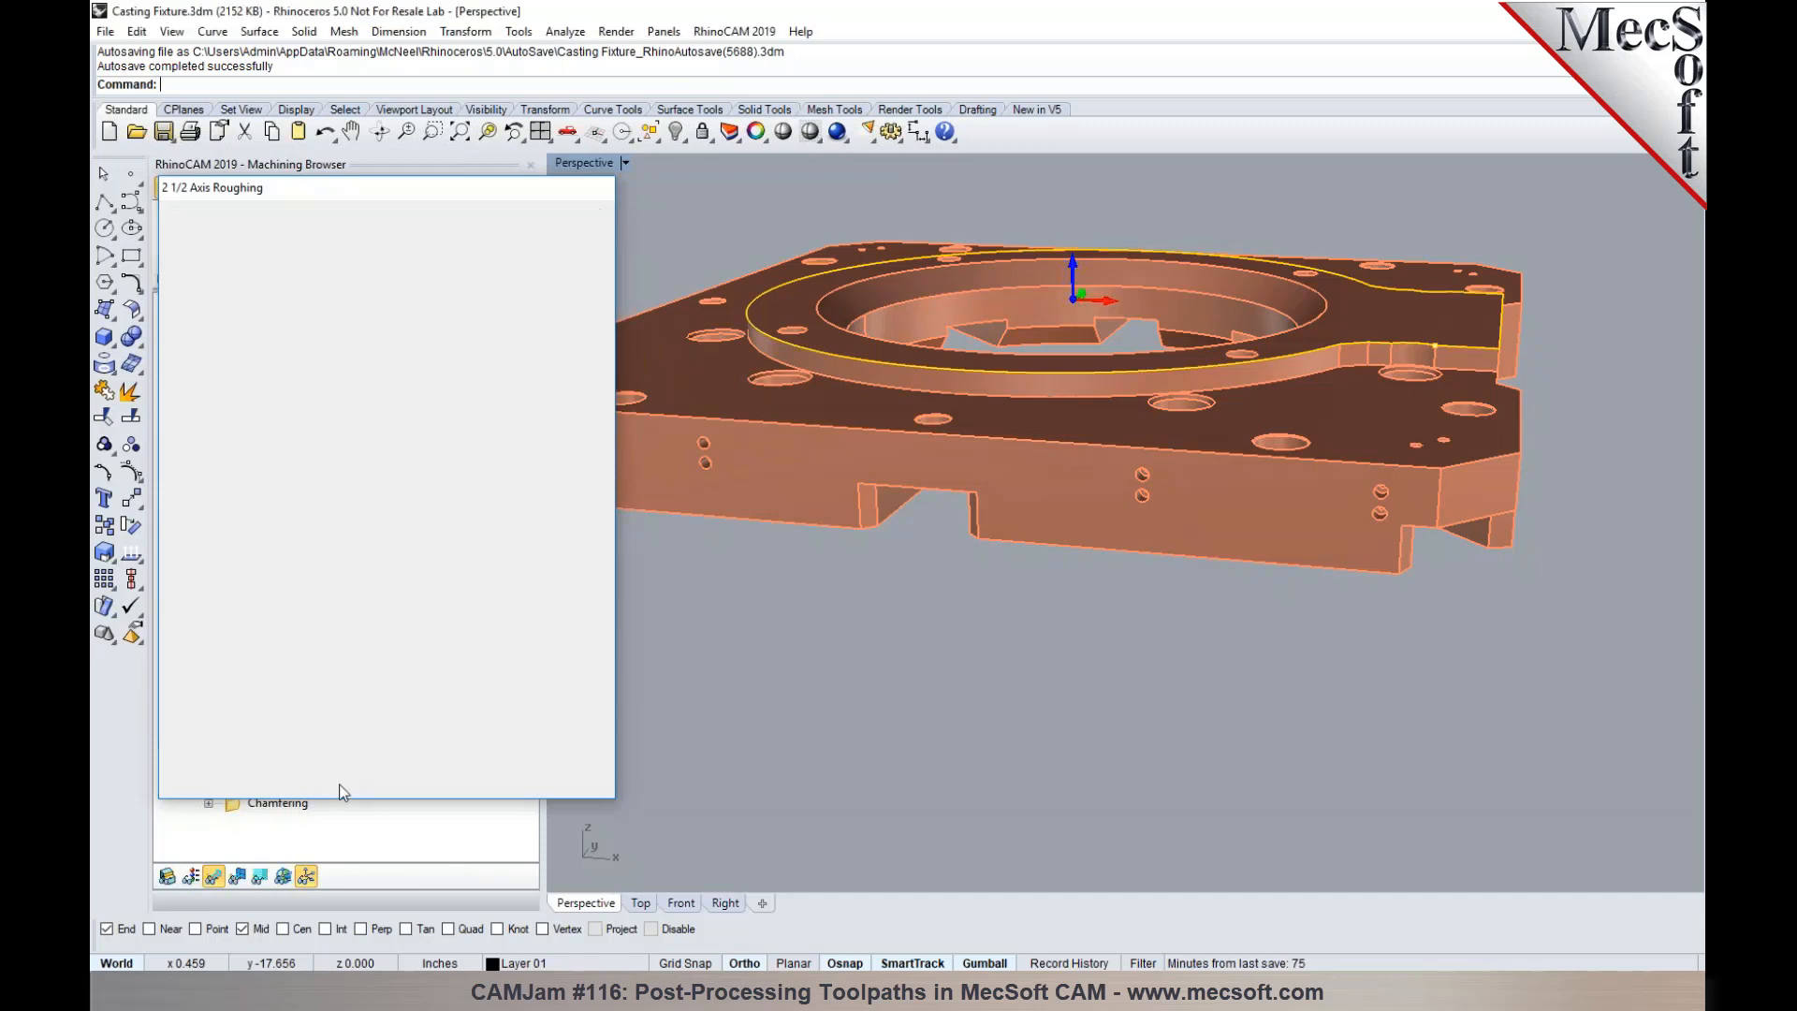
- Post the 2 1/2 Axis Roughing operation with the Haas post, replacing Casting Fixture_2 1_2 Axis Roughing.nc
{"action": "left_click", "coordinate": [235, 422]}
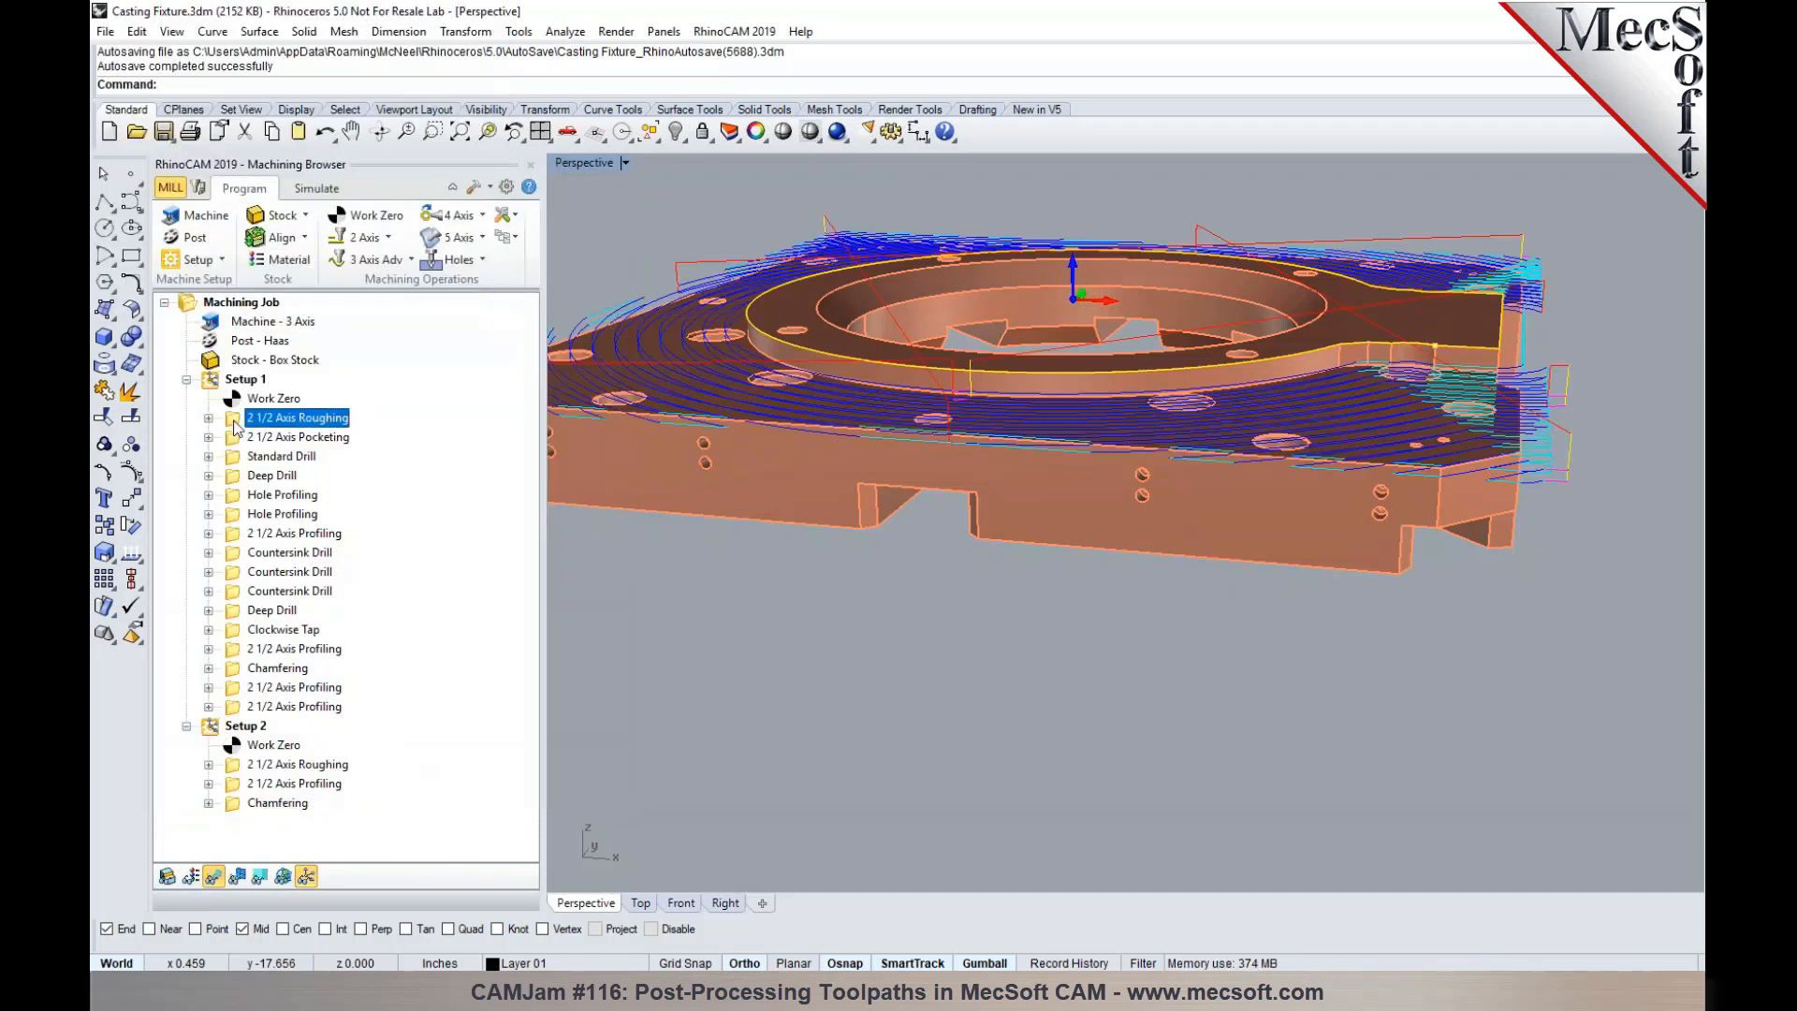
{"action": "right_click", "coordinate": [235, 422]}
{"action": "left_click", "coordinate": [271, 456]}
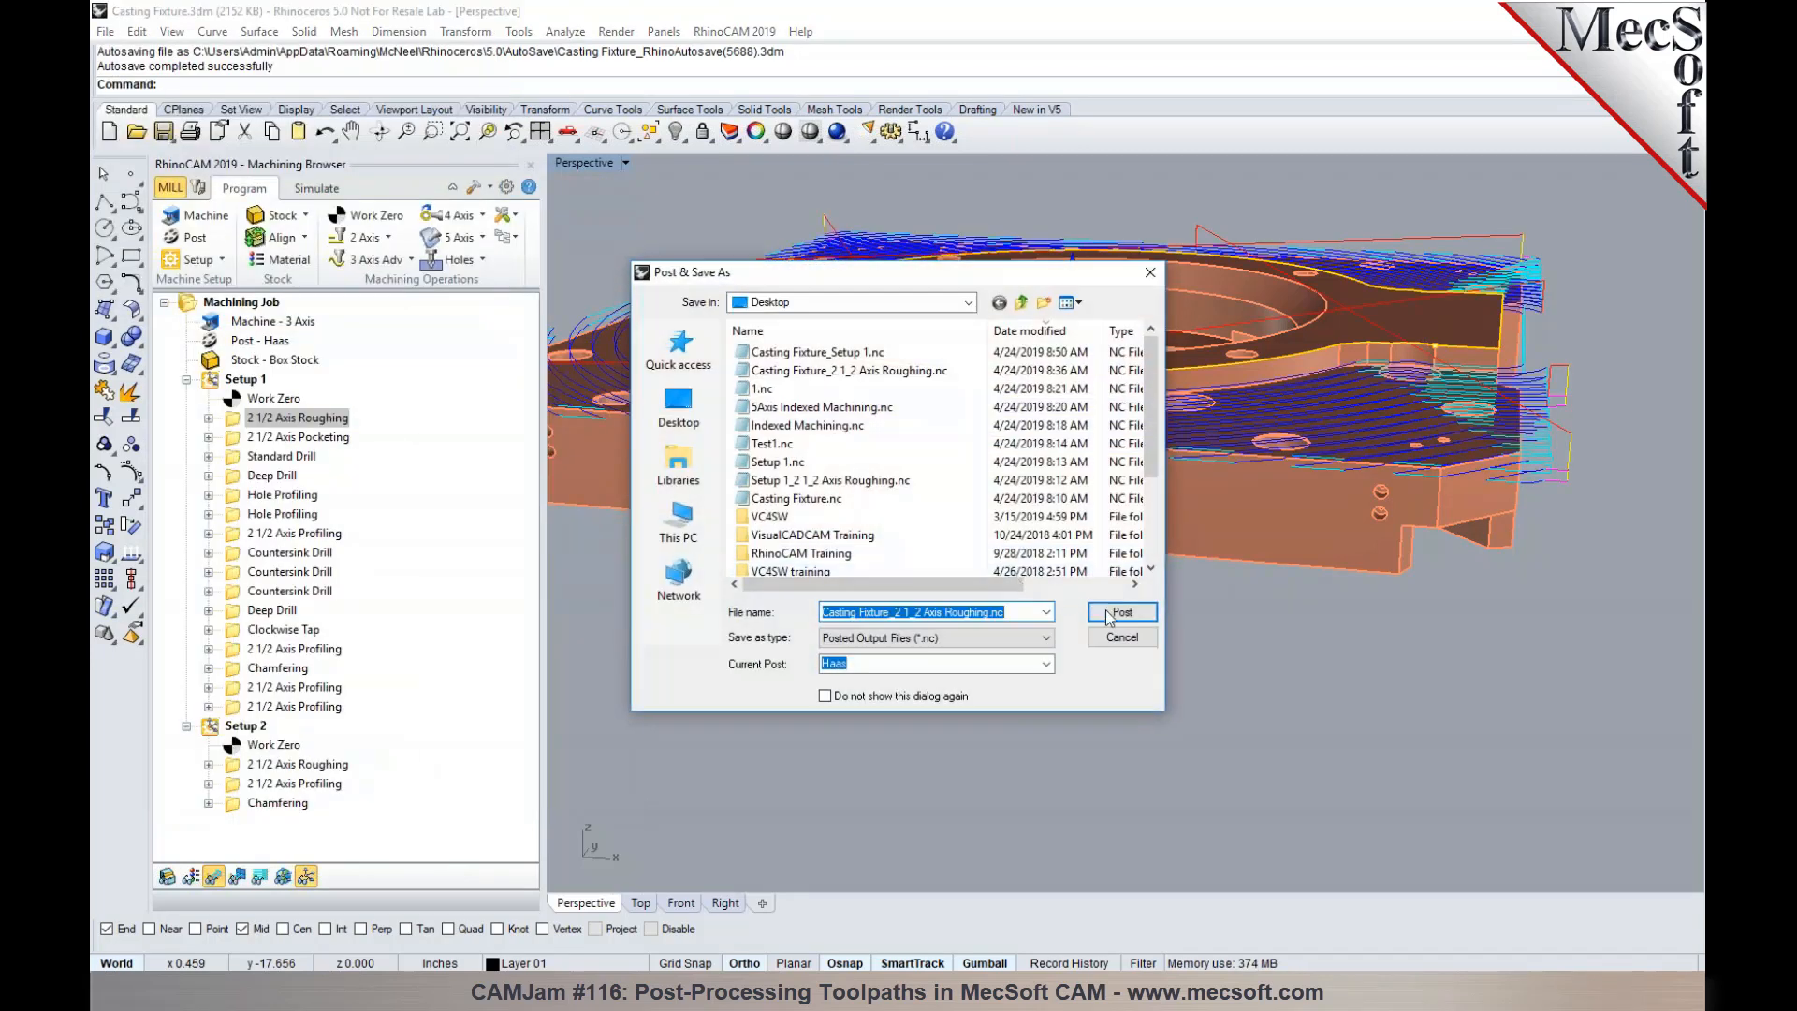
{"action": "left_click", "coordinate": [1108, 614]}
{"action": "left_click", "coordinate": [1024, 500]}
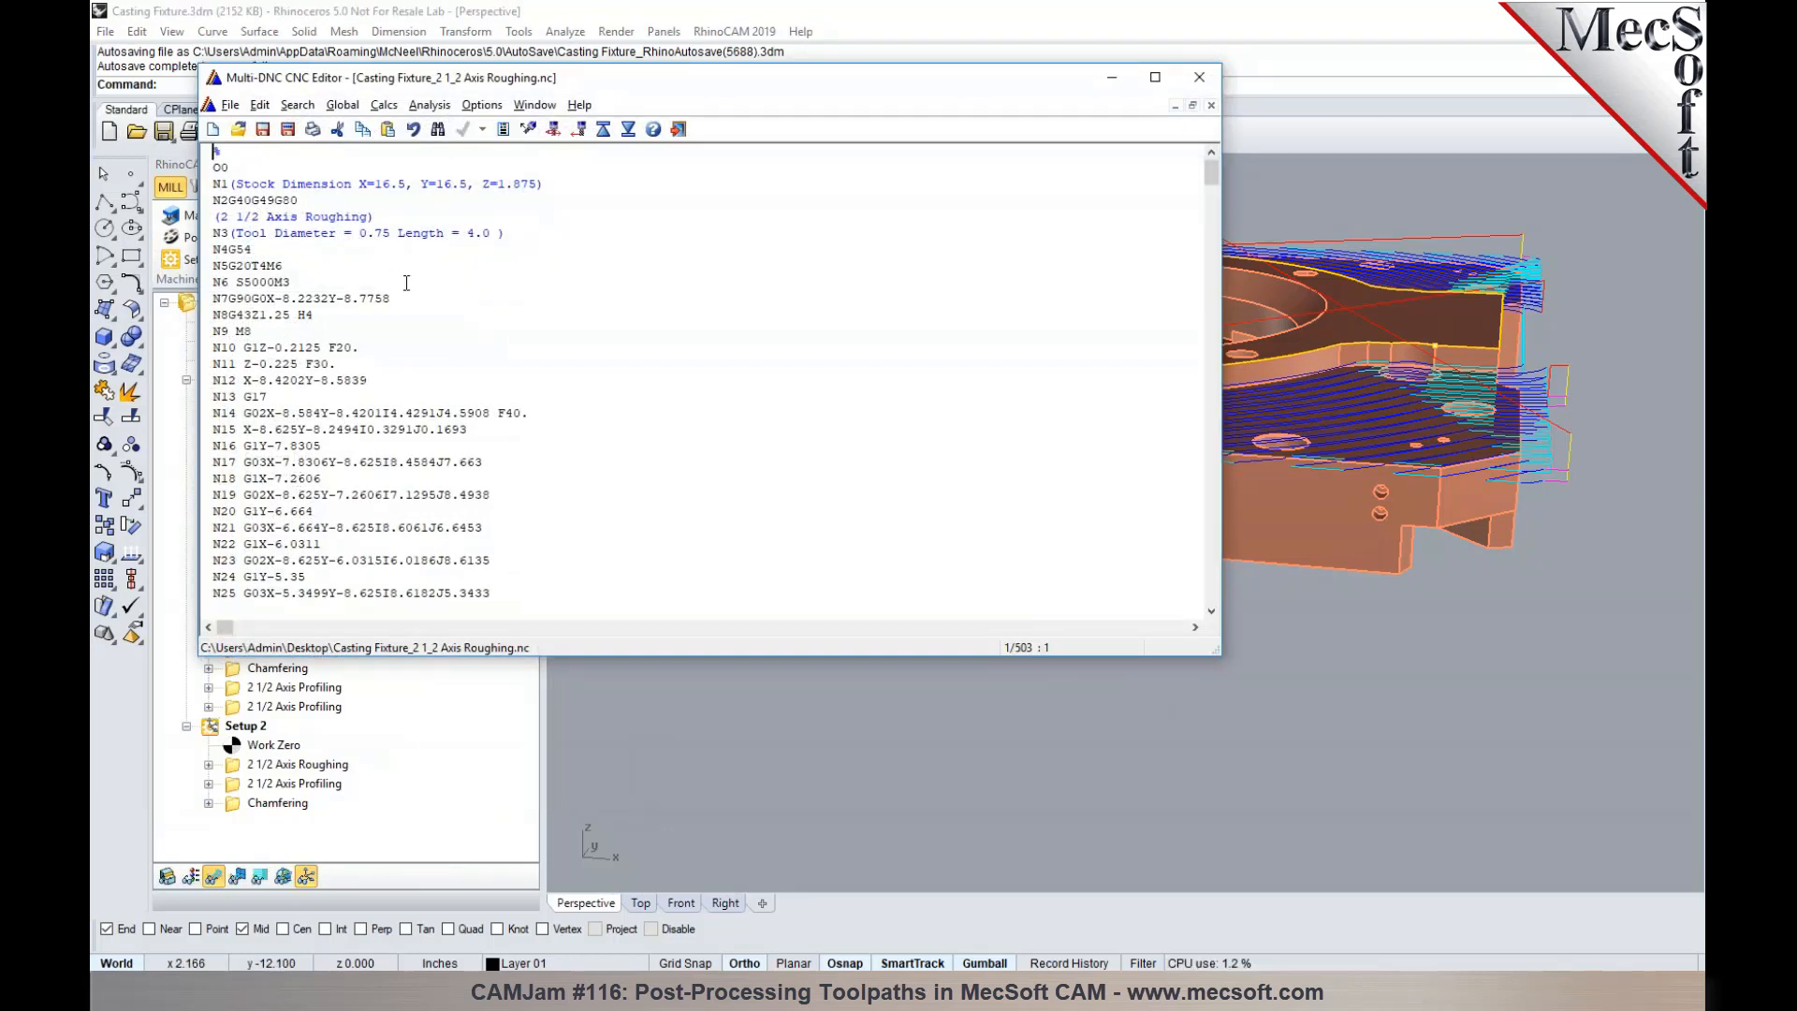
- Examine where the M8 coolant code is output relative to the spindle, positioning and G43 blocks N6 to N8
{"action": "left_click_drag", "start_coordinate": [277, 331], "coordinate": [215, 333]}
{"action": "left_click", "coordinate": [252, 330]}
{"action": "left_click_drag", "start_coordinate": [316, 315], "coordinate": [208, 299]}
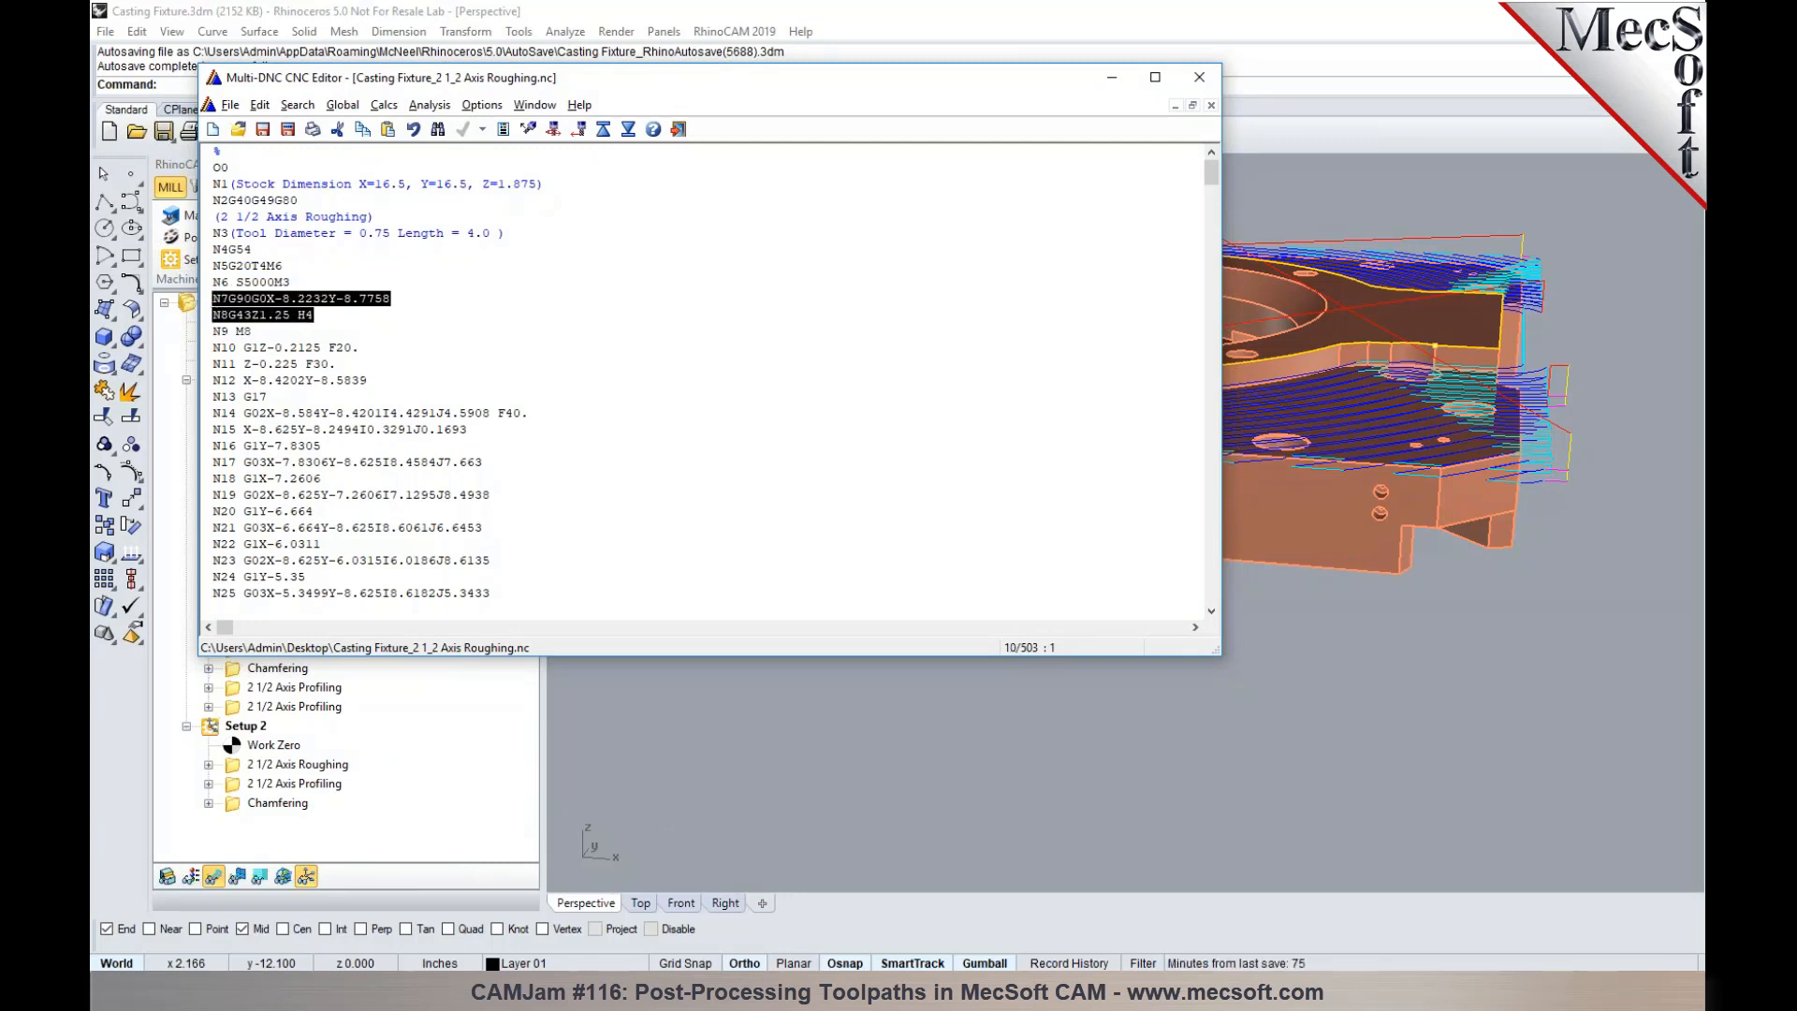
{"action": "left_click", "coordinate": [260, 329]}
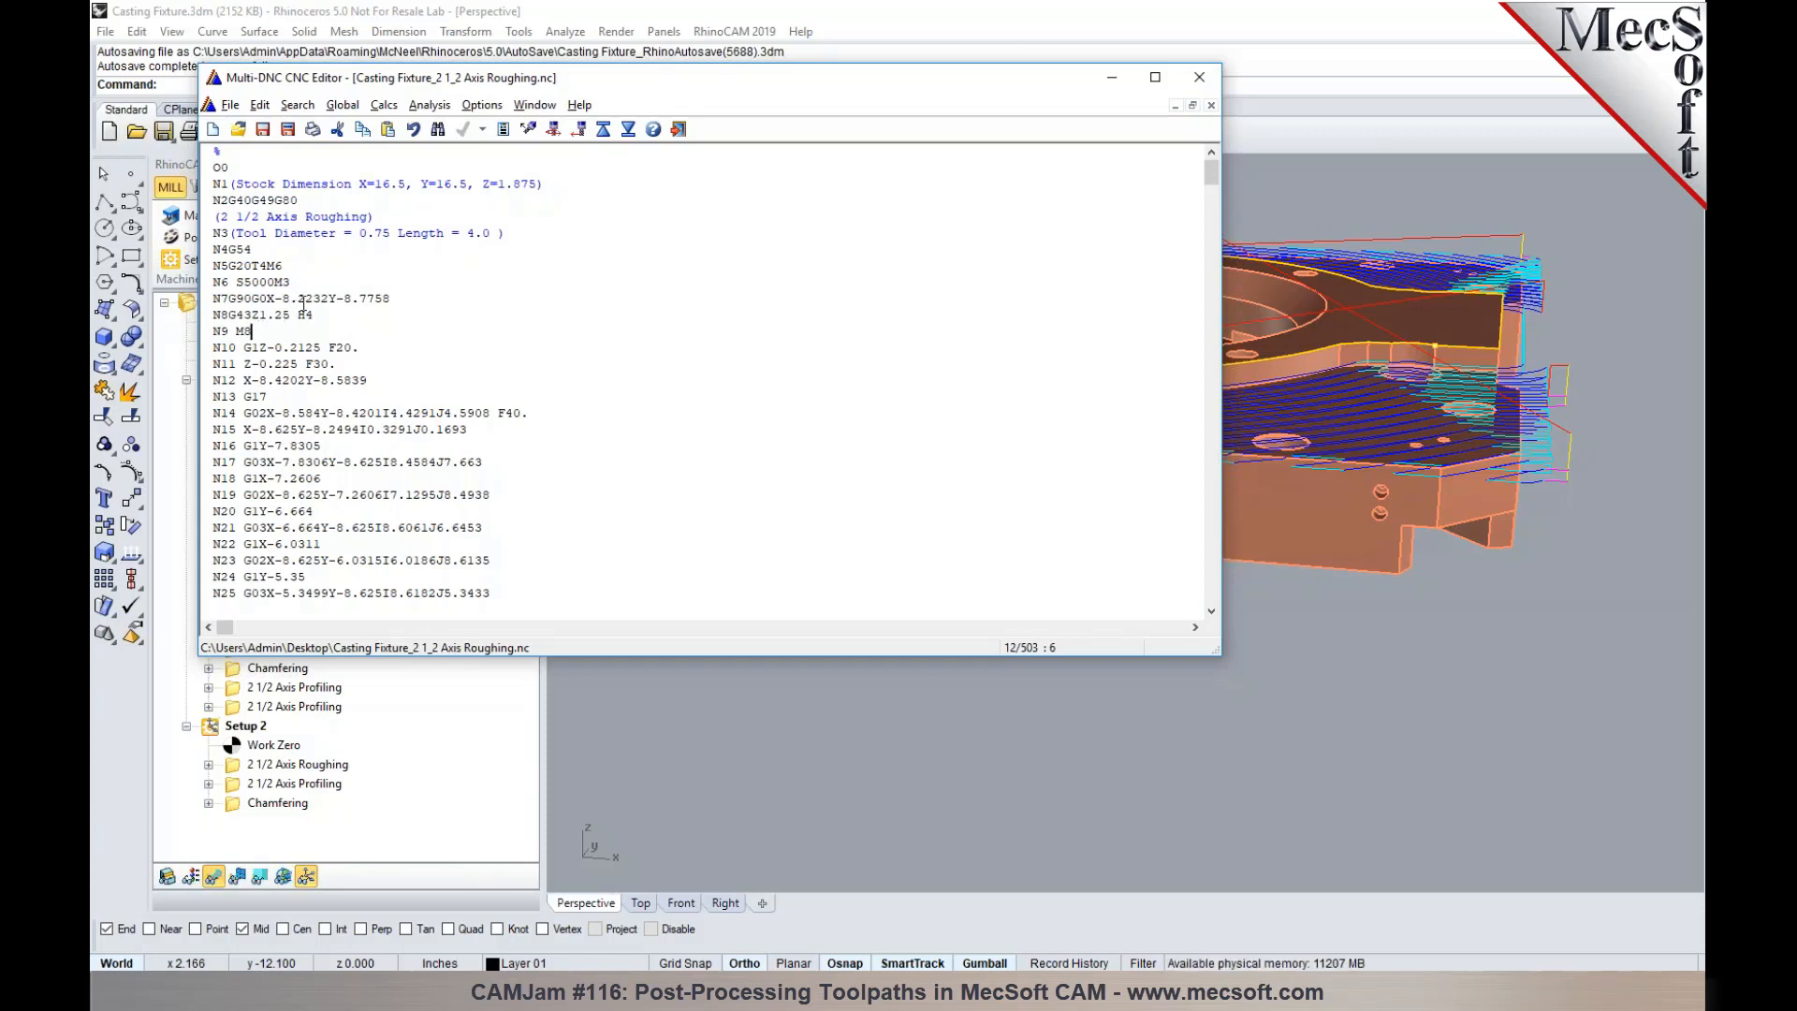
{"action": "left_click", "coordinate": [306, 283]}
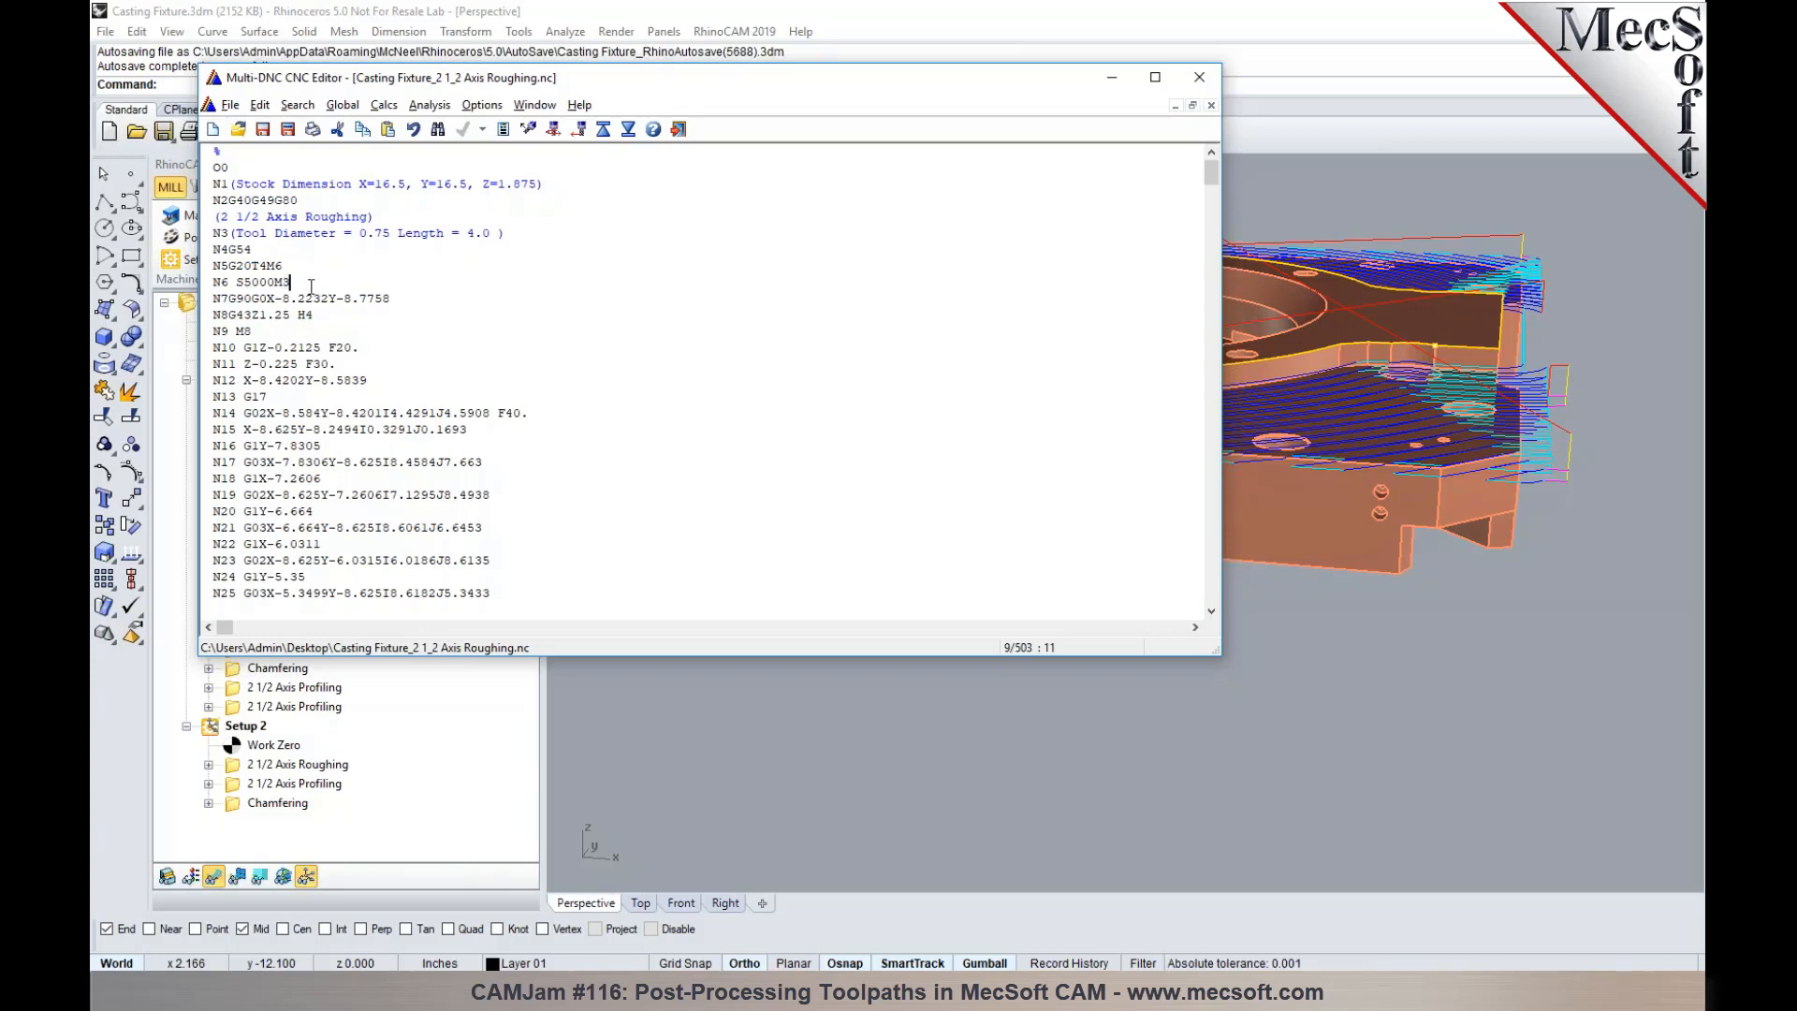
- Close the posted roughing code and open the Haas post's Tool Change macros for editing
{"action": "left_click", "coordinate": [1052, 710]}
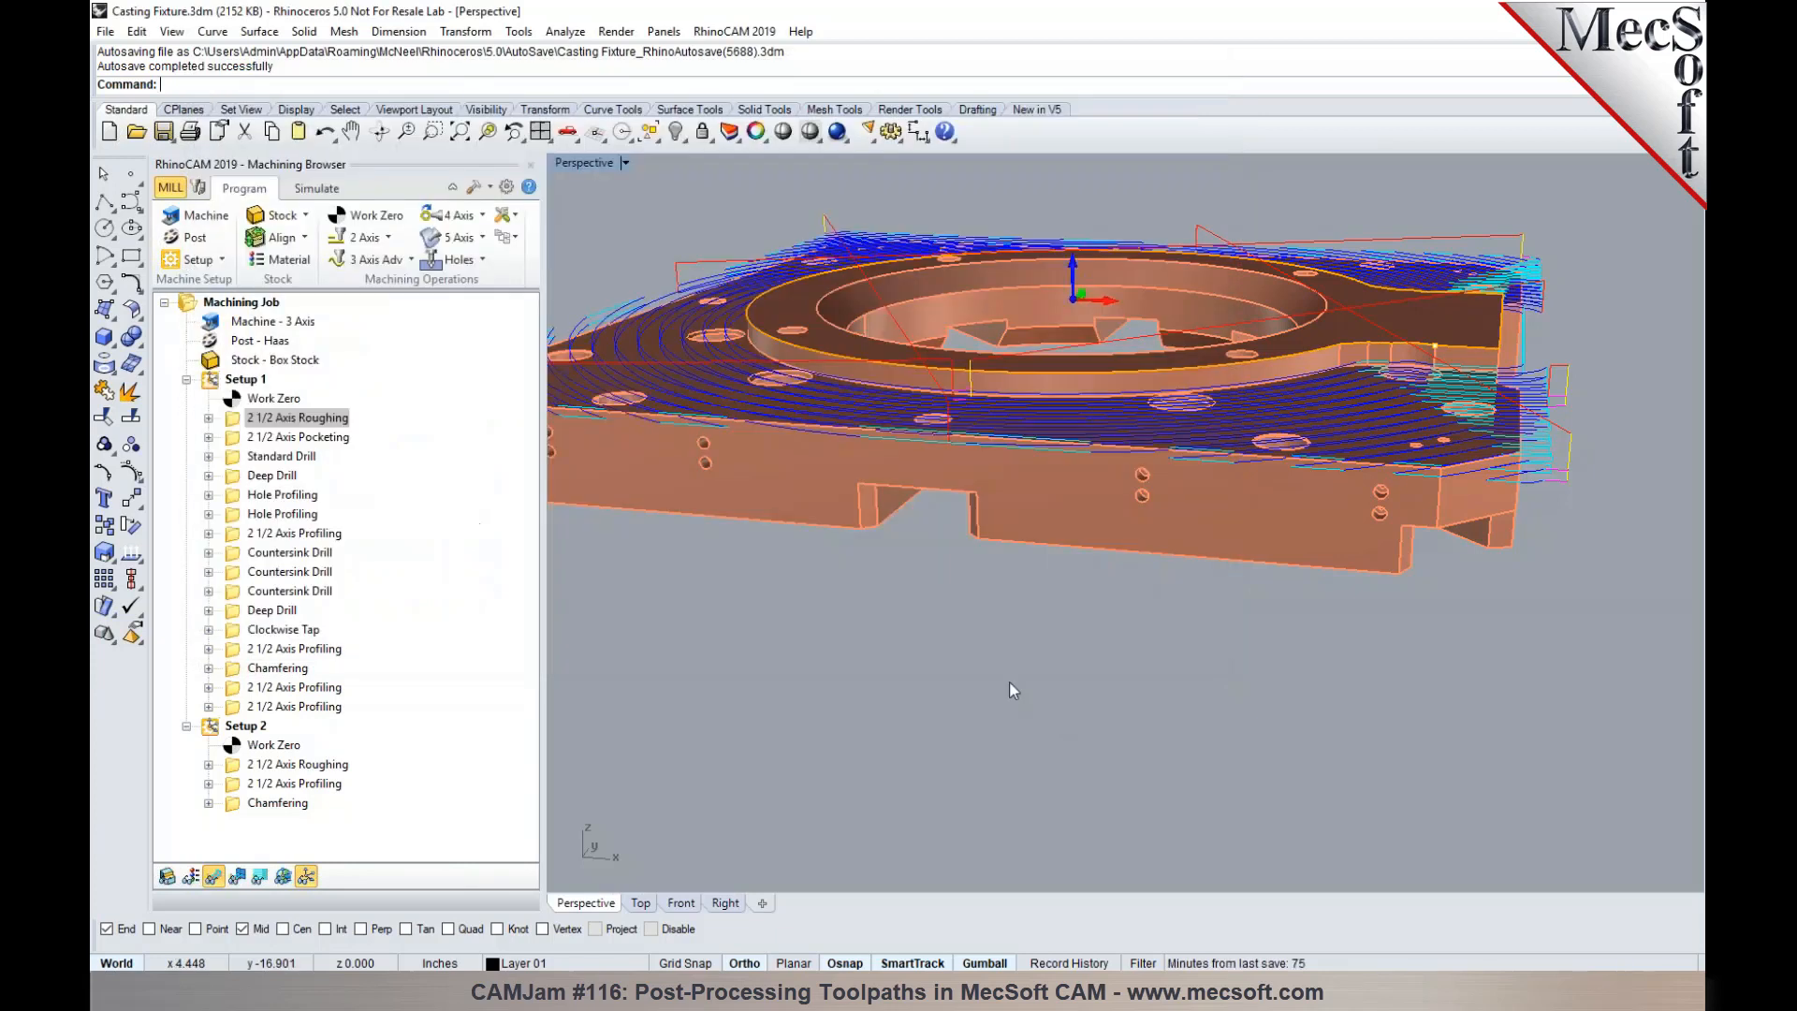
{"action": "left_click", "coordinate": [194, 238]}
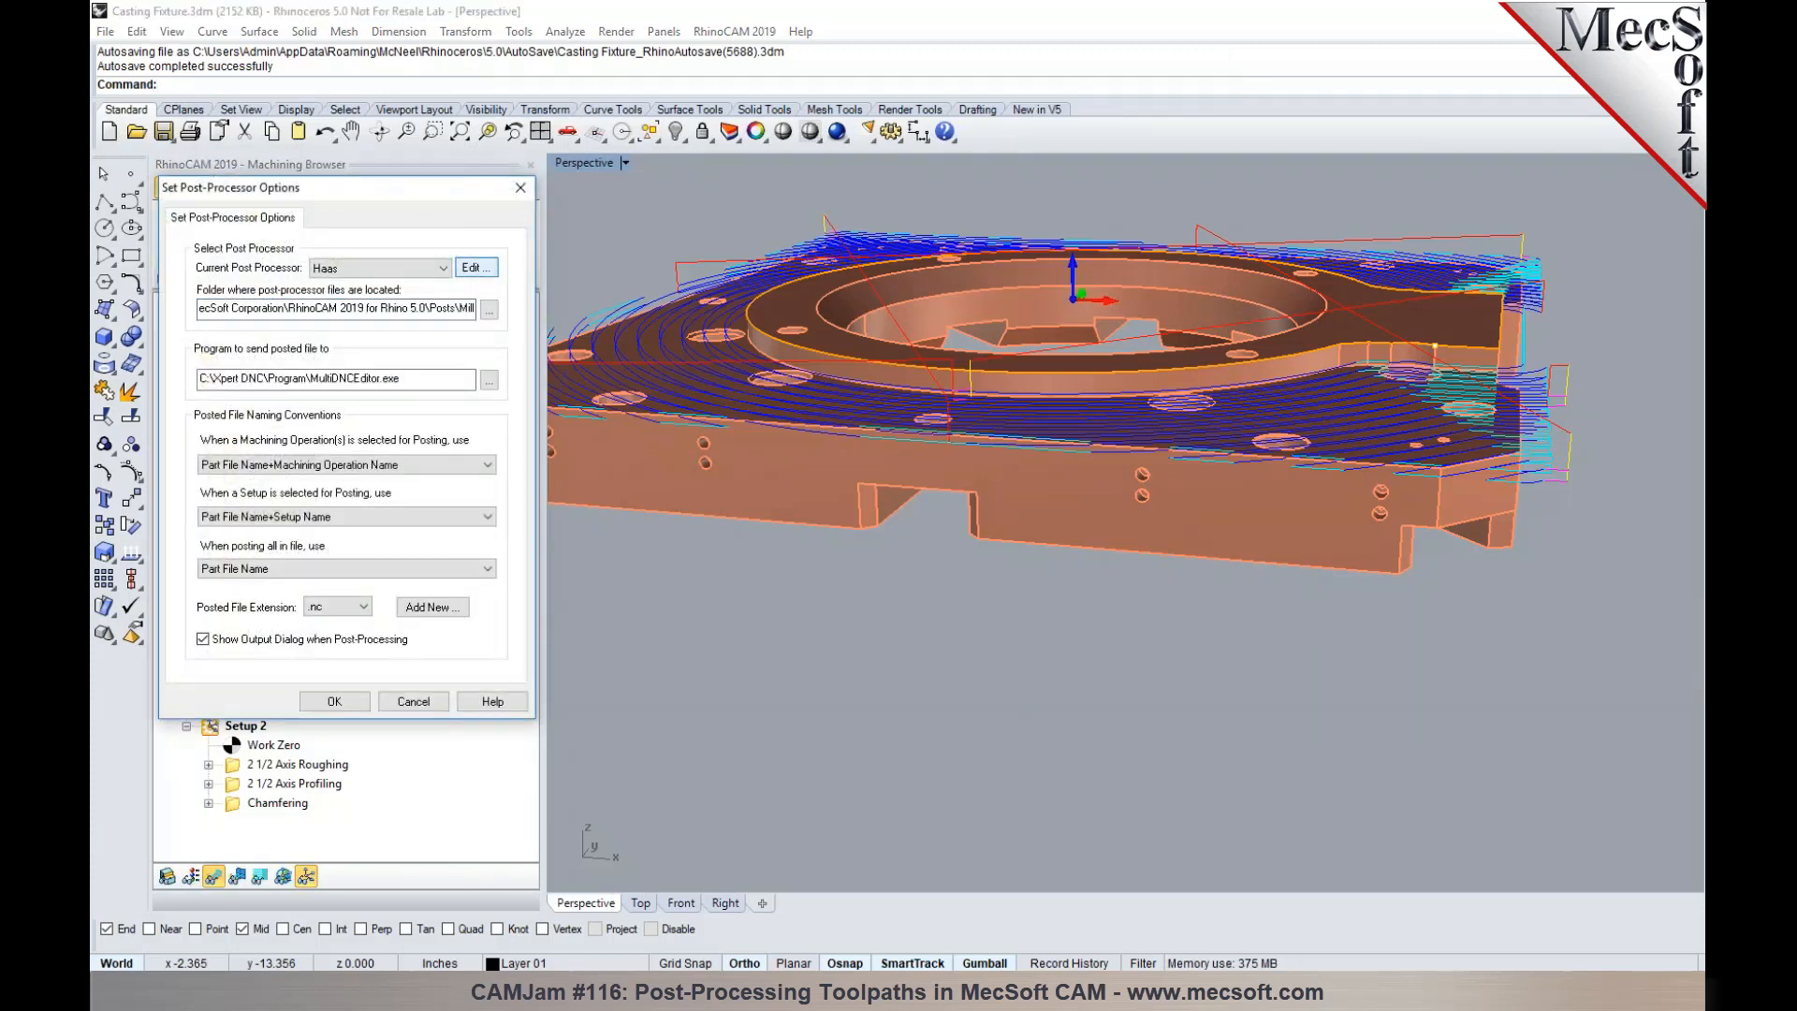
{"action": "left_click", "coordinate": [477, 268]}
{"action": "left_click", "coordinate": [497, 238]}
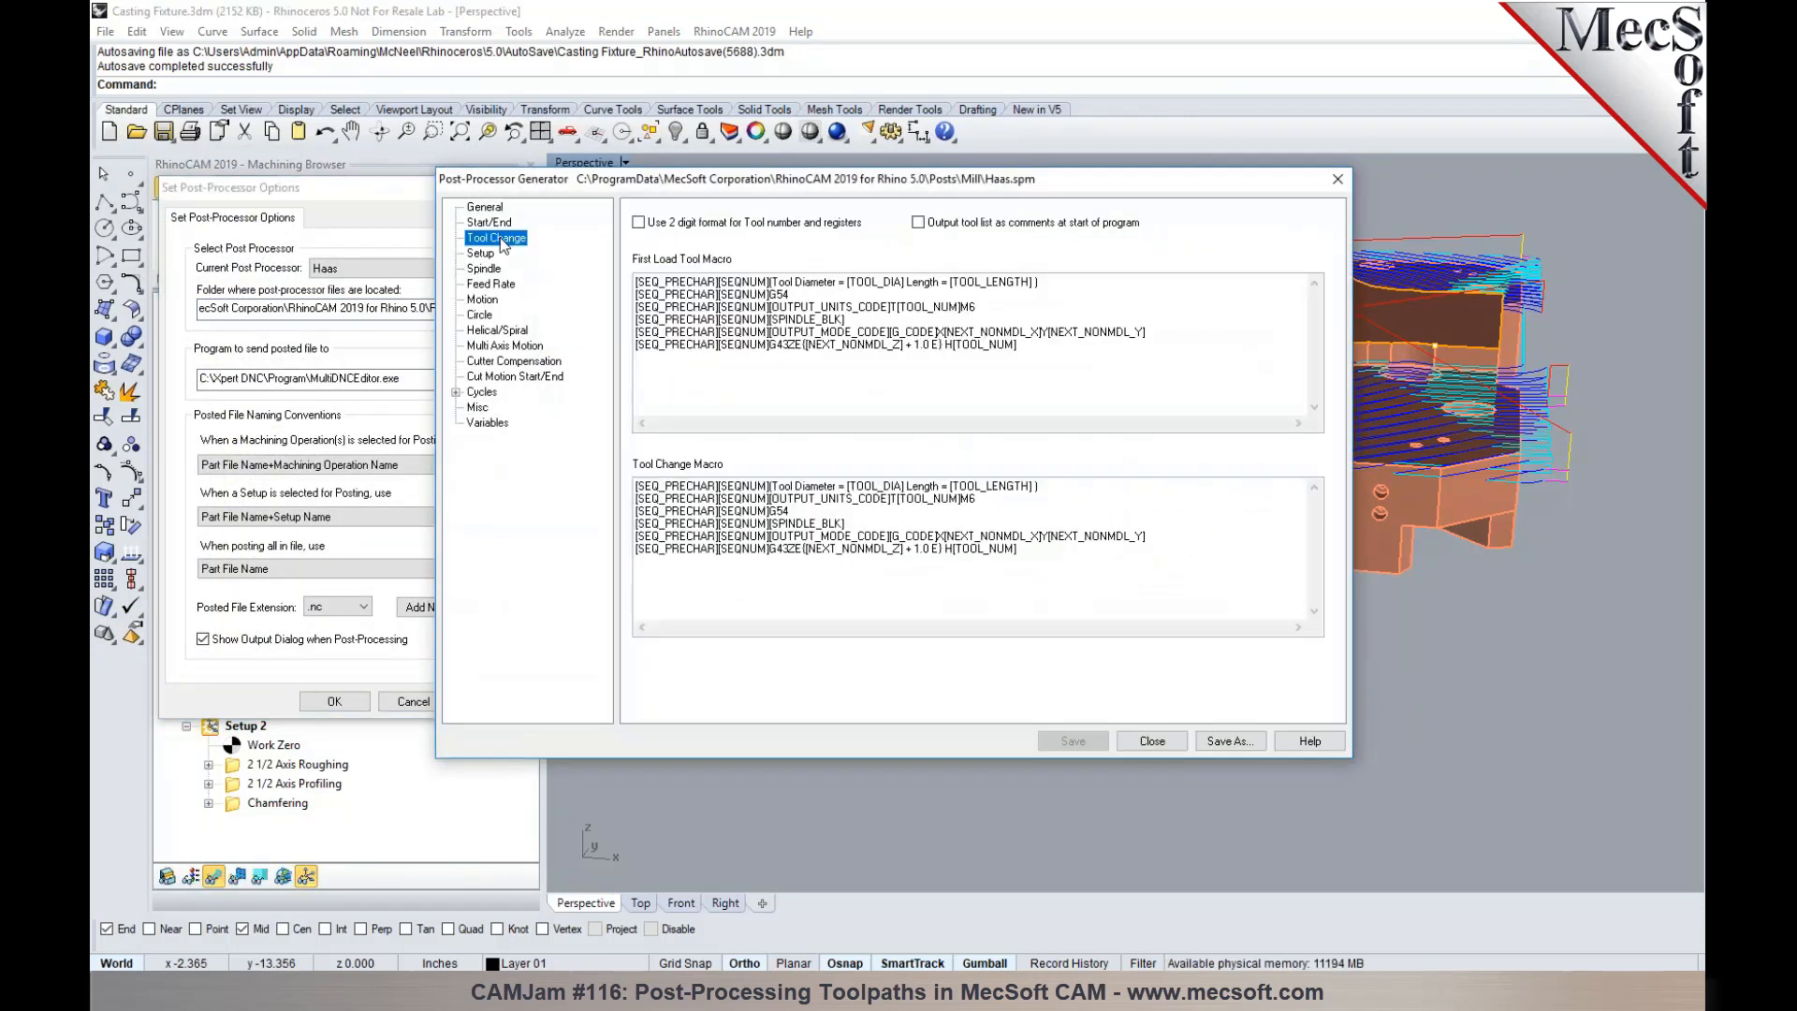
- Add a [SEQ_PRECHAR][SEQNUM][COOLANT_CODE_INSERT] line directly after the spindle block in the First Load Tool Macro
{"action": "left_click", "coordinate": [859, 321]}
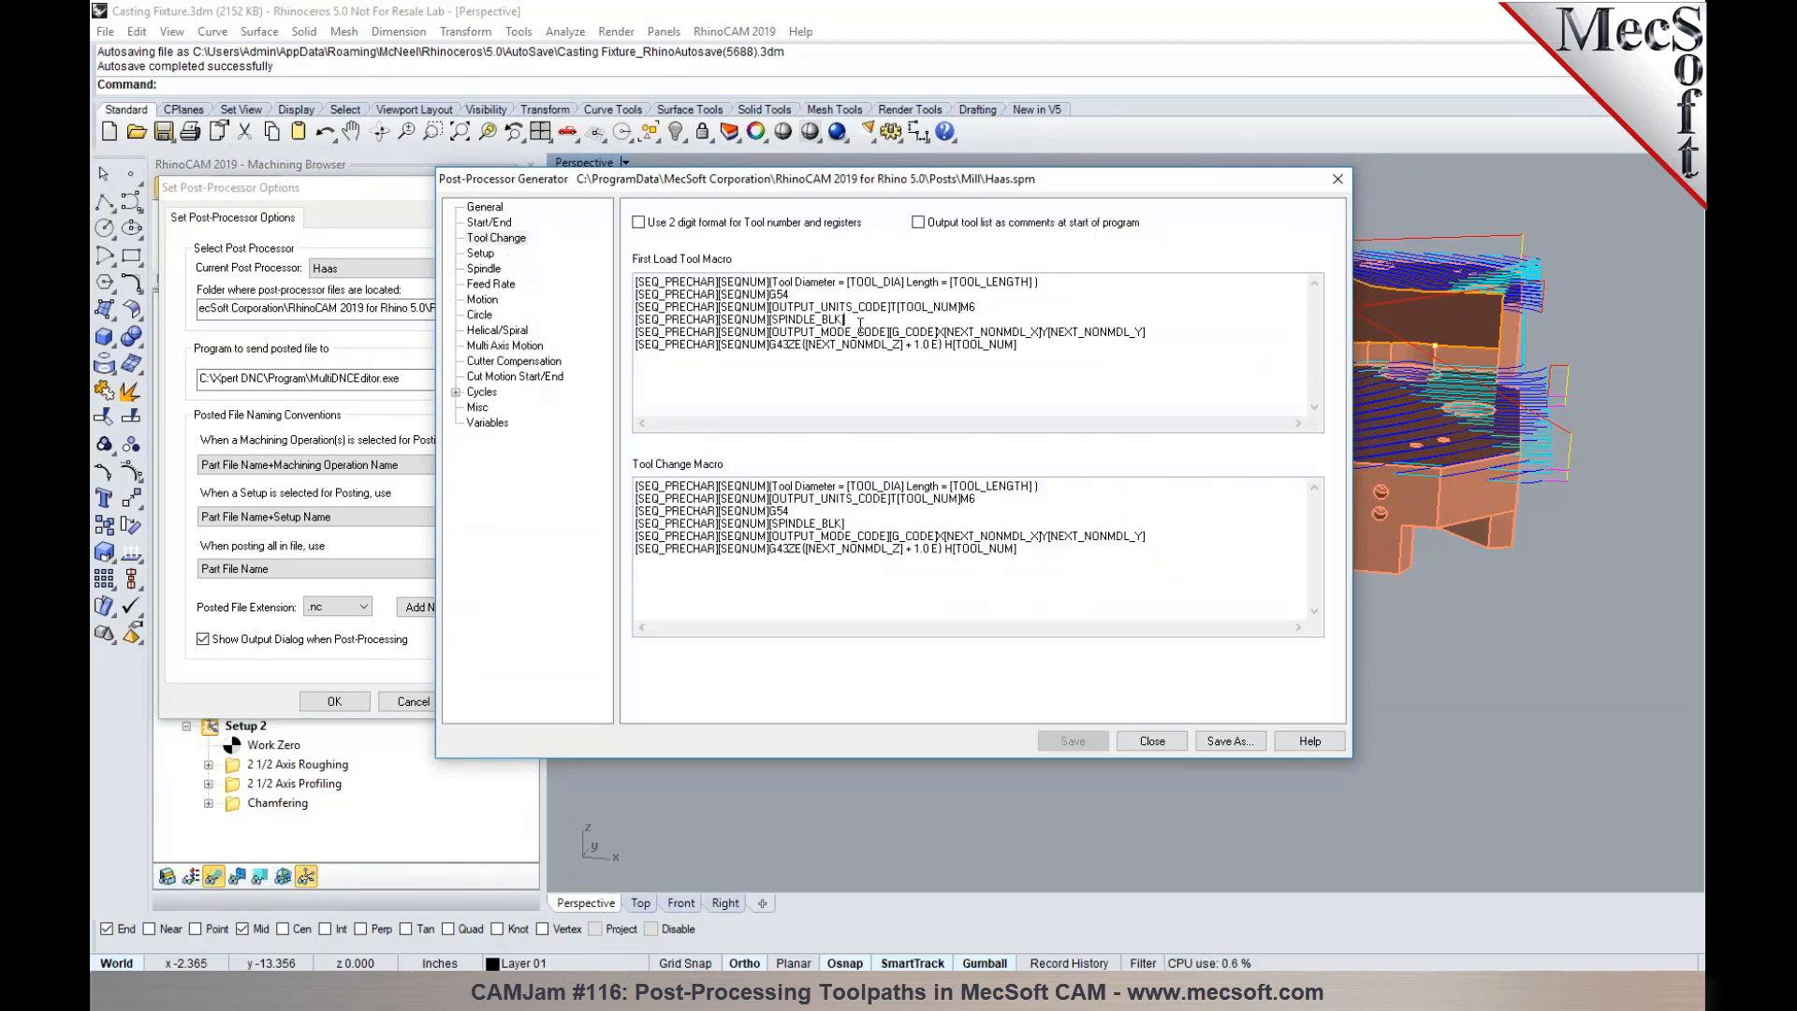
{"action": "key", "text": "Return"}
{"action": "key", "text": "shift+Right"}
{"action": "key", "text": "shift+Right"}
{"action": "key", "text": "shift+Right"}
{"action": "key", "text": "shift+Right"}
{"action": "key", "text": "shift+Right"}
{"action": "key", "text": "shift+Right"}
{"action": "key", "text": "shift+Right"}
{"action": "key", "text": "shift+Right"}
{"action": "key", "text": "shift+Right"}
{"action": "key", "text": "shift+Right"}
{"action": "key", "text": "shift+Right"}
{"action": "key", "text": "shift+Right"}
{"action": "key", "text": "shift+Right"}
{"action": "key", "text": "shift+Right"}
{"action": "key", "text": "shift+Right"}
{"action": "key", "text": "shift+Right"}
{"action": "key", "text": "shift+Right"}
{"action": "key", "text": "shift+Right"}
{"action": "key", "text": "shift+Right"}
{"action": "key", "text": "shift+Right"}
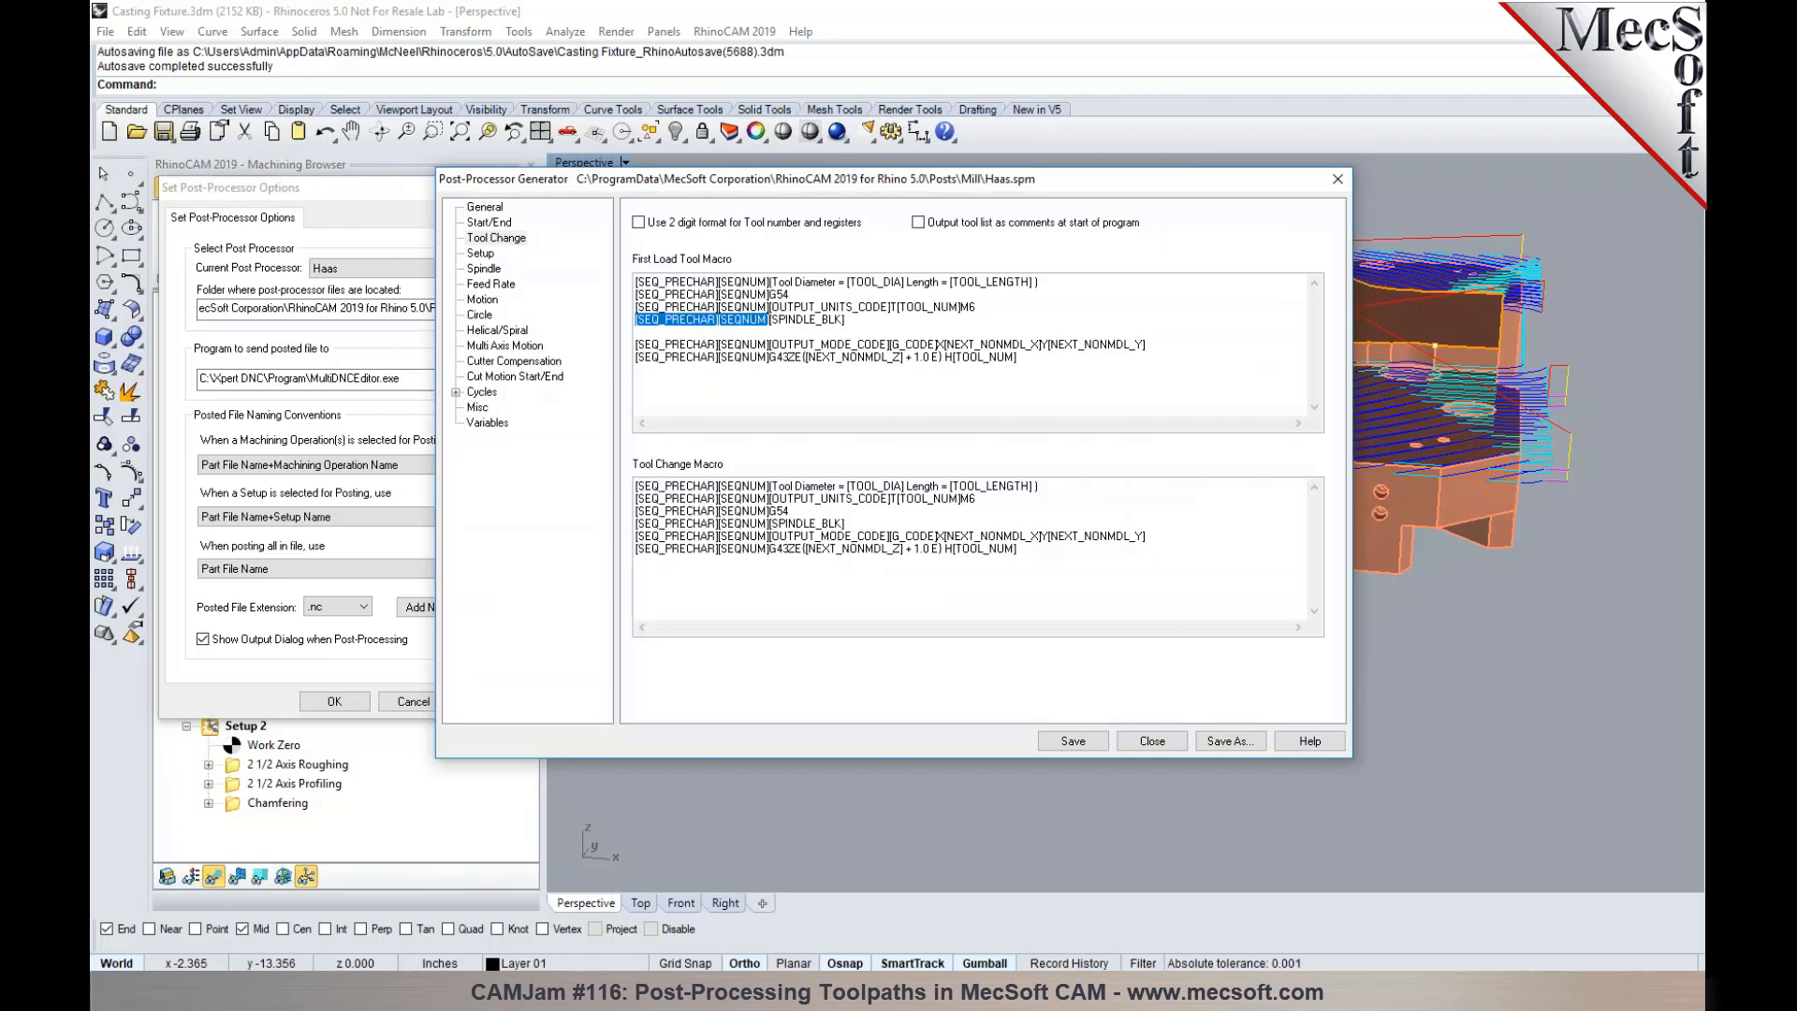
{"action": "key", "text": "ctrl+c"}
{"action": "key", "text": "Down"}
{"action": "key", "text": "ctrl+v"}
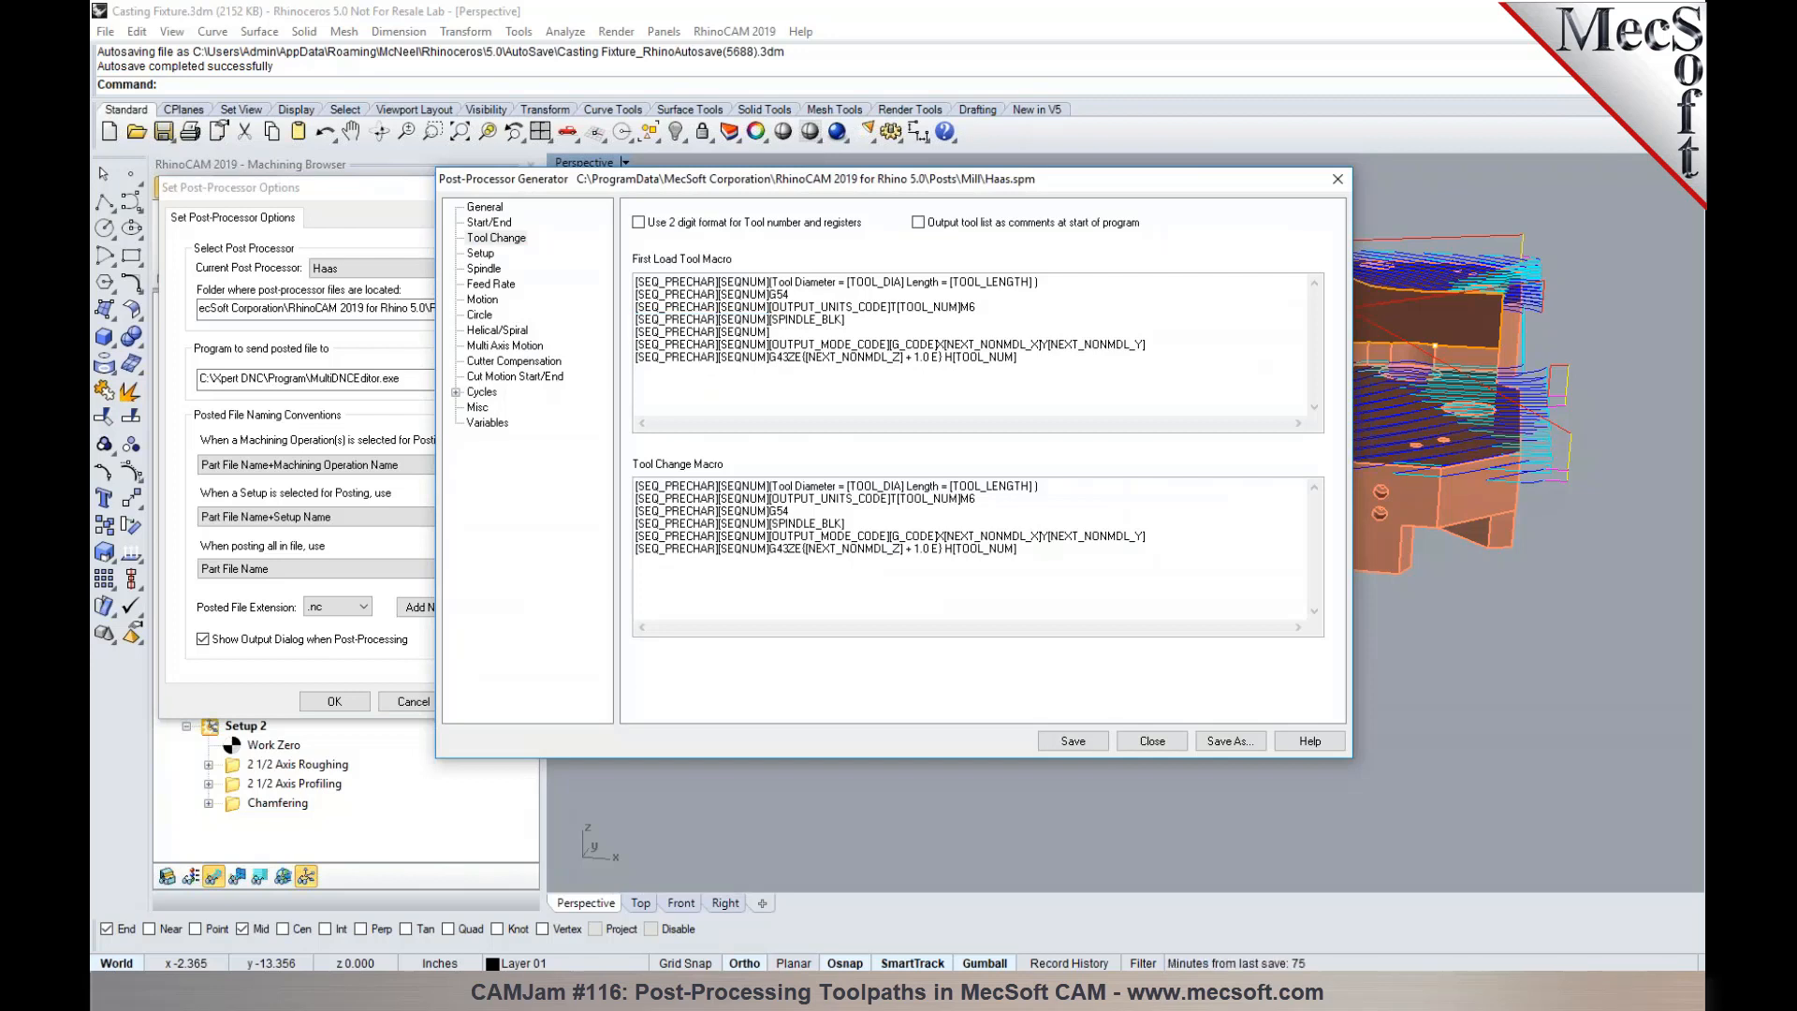
{"action": "right_click", "coordinate": [858, 329]}
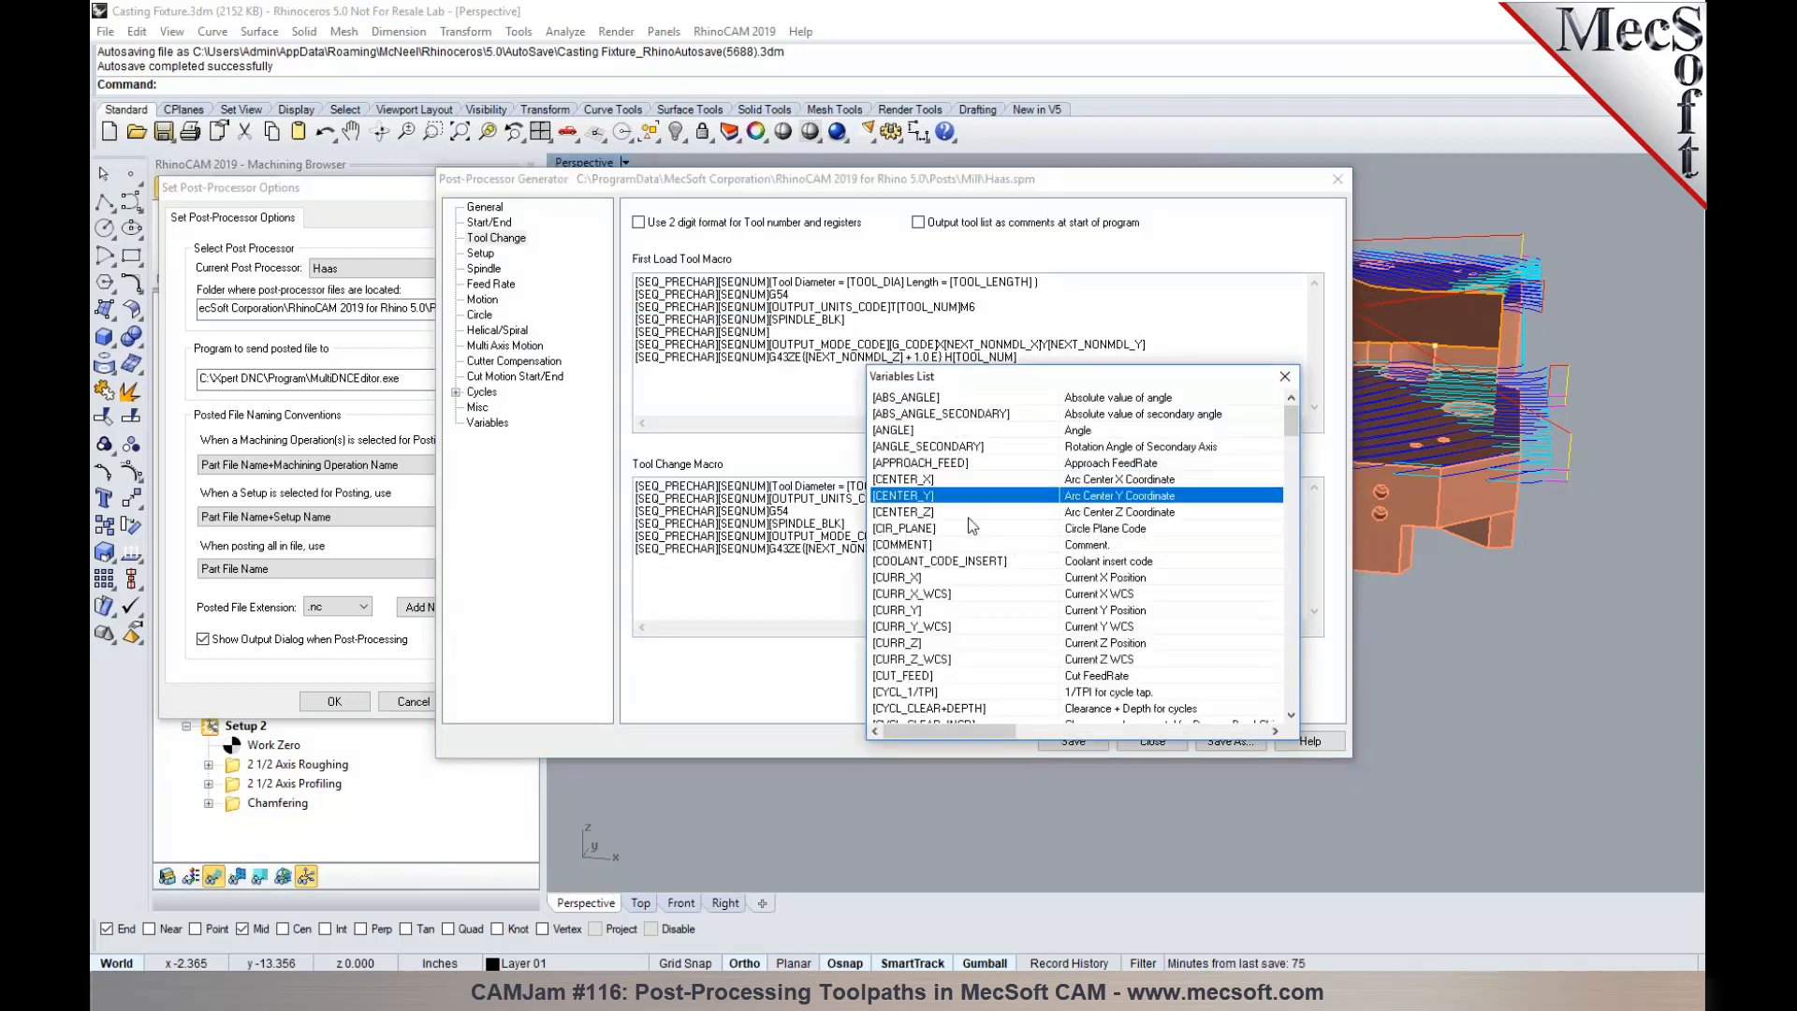
{"action": "double_click", "coordinate": [952, 568]}
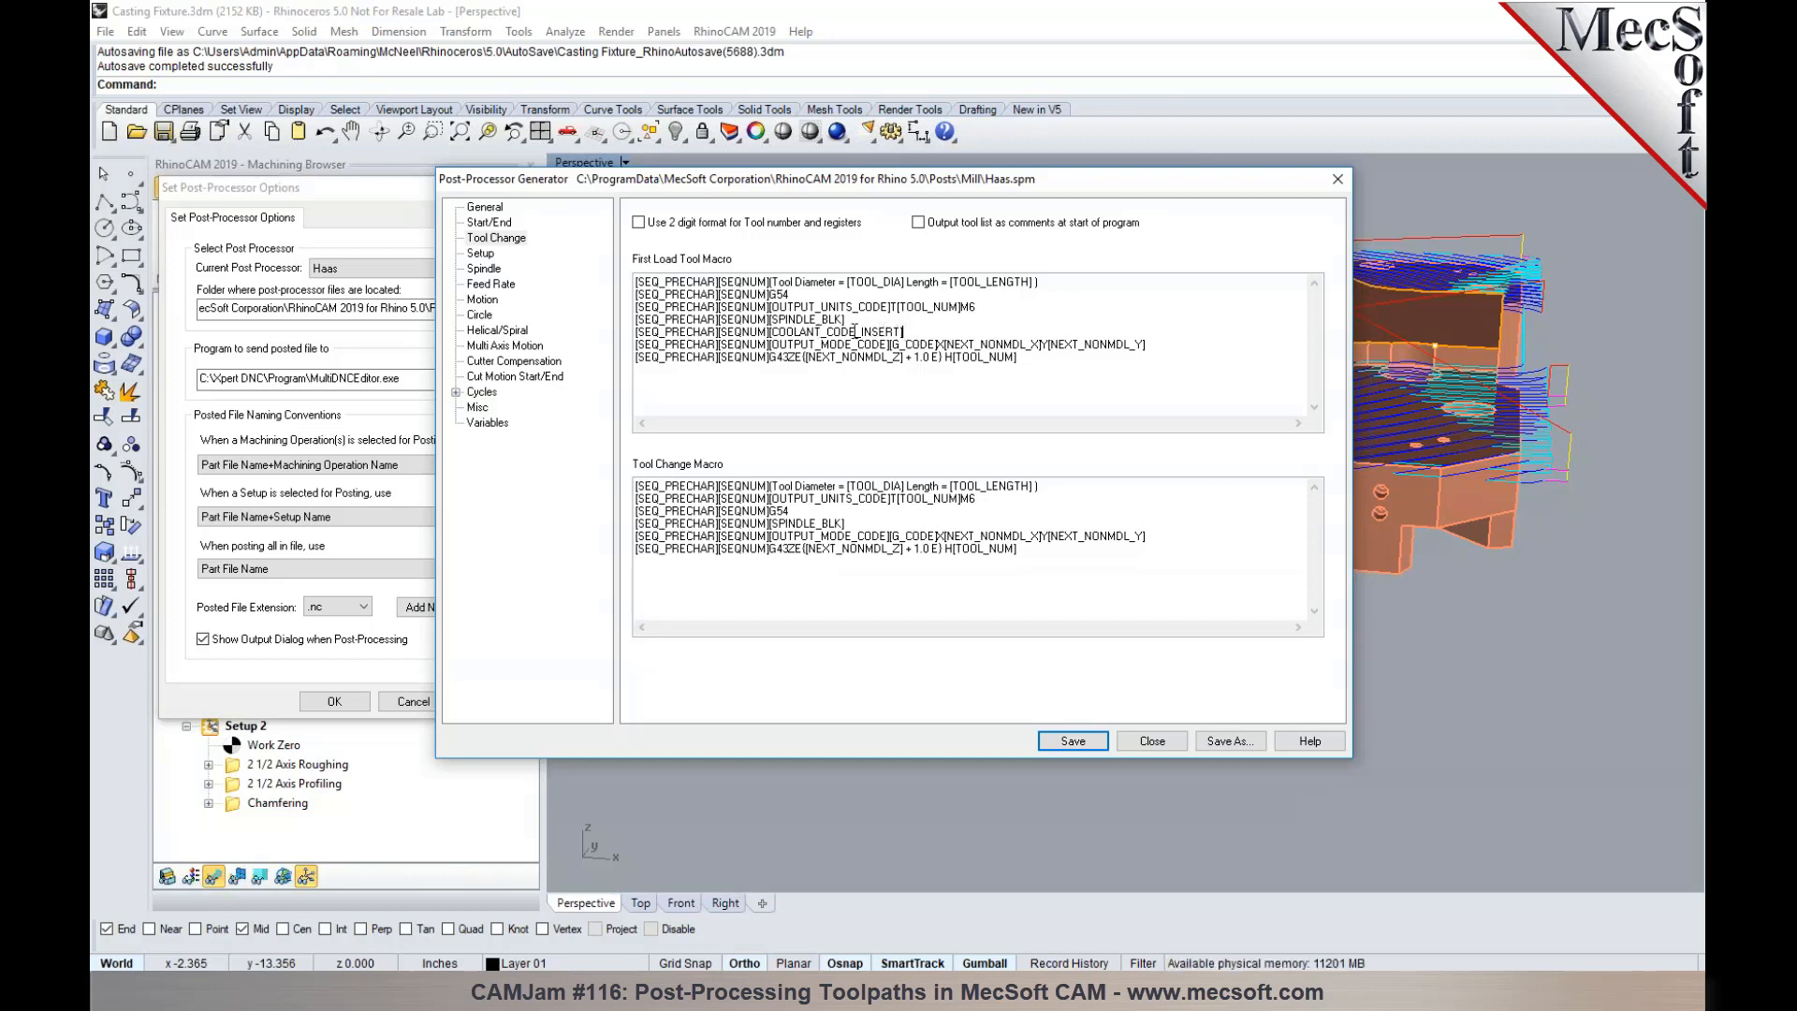
- Save the modified Haas post, close the Post-Processor Generator and accept the post-processor options
{"action": "left_click", "coordinate": [1073, 740]}
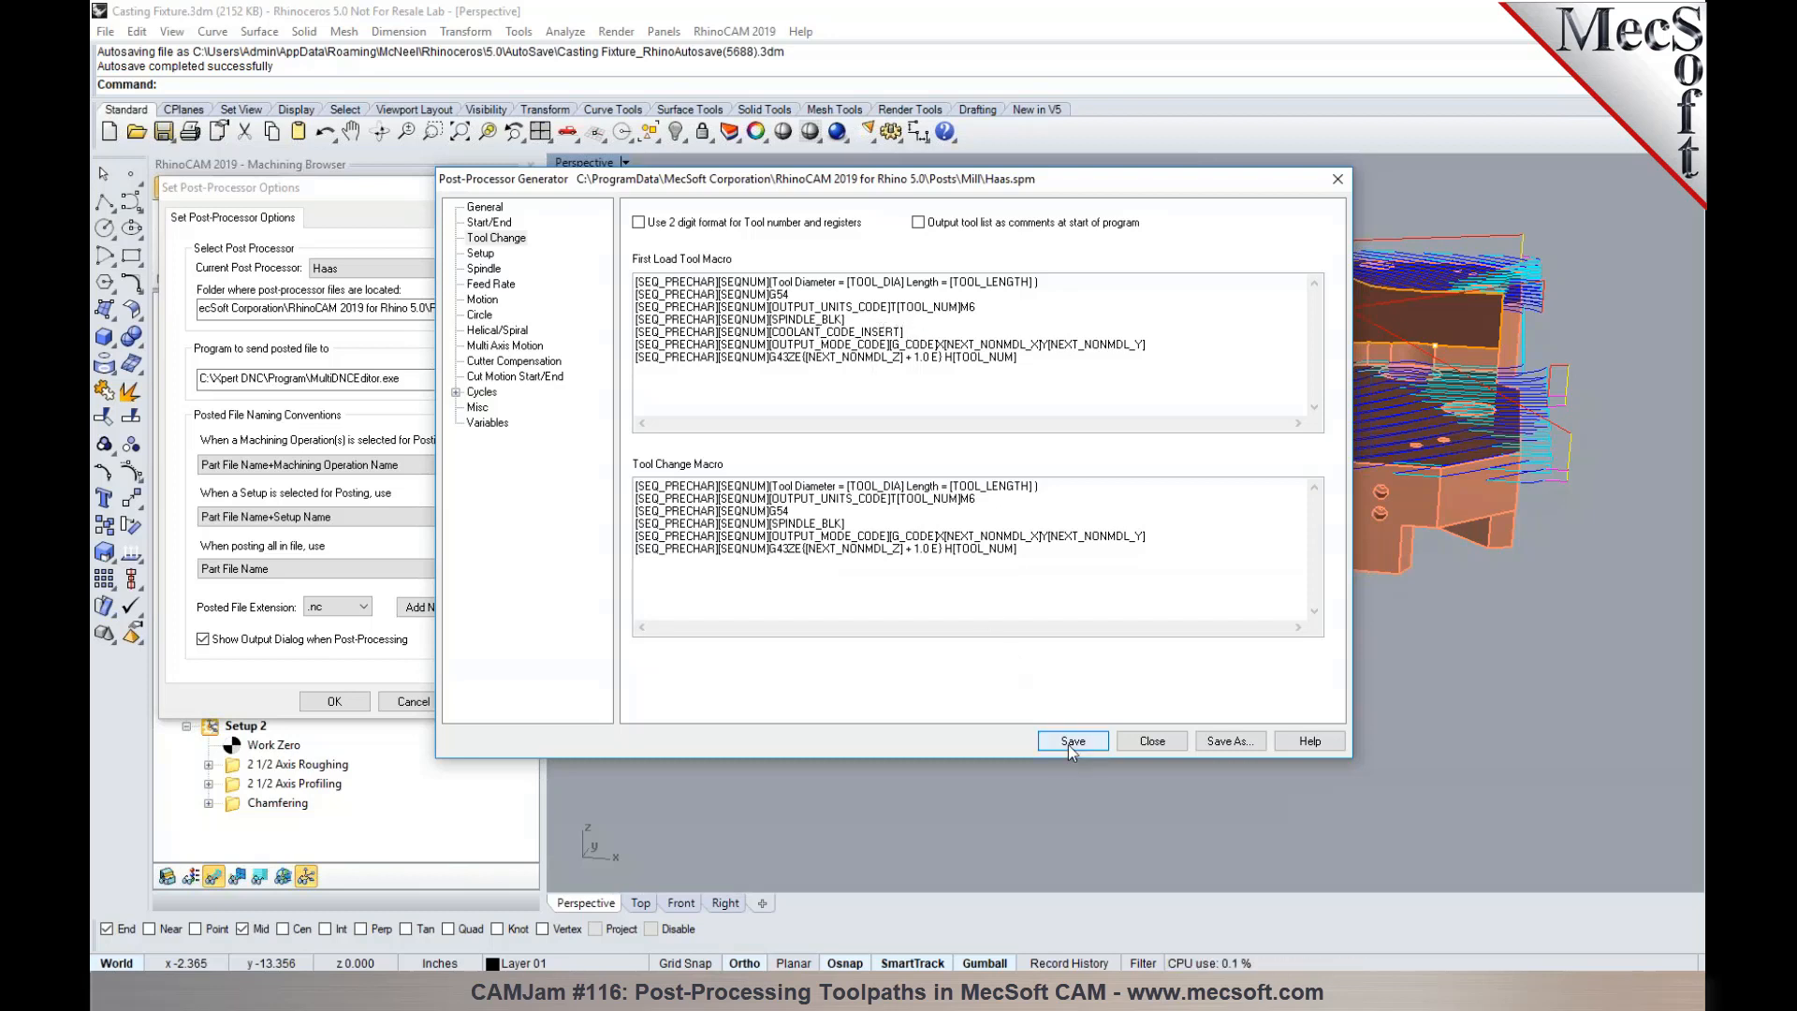
{"action": "left_click", "coordinate": [1151, 740]}
{"action": "left_click", "coordinate": [352, 702]}
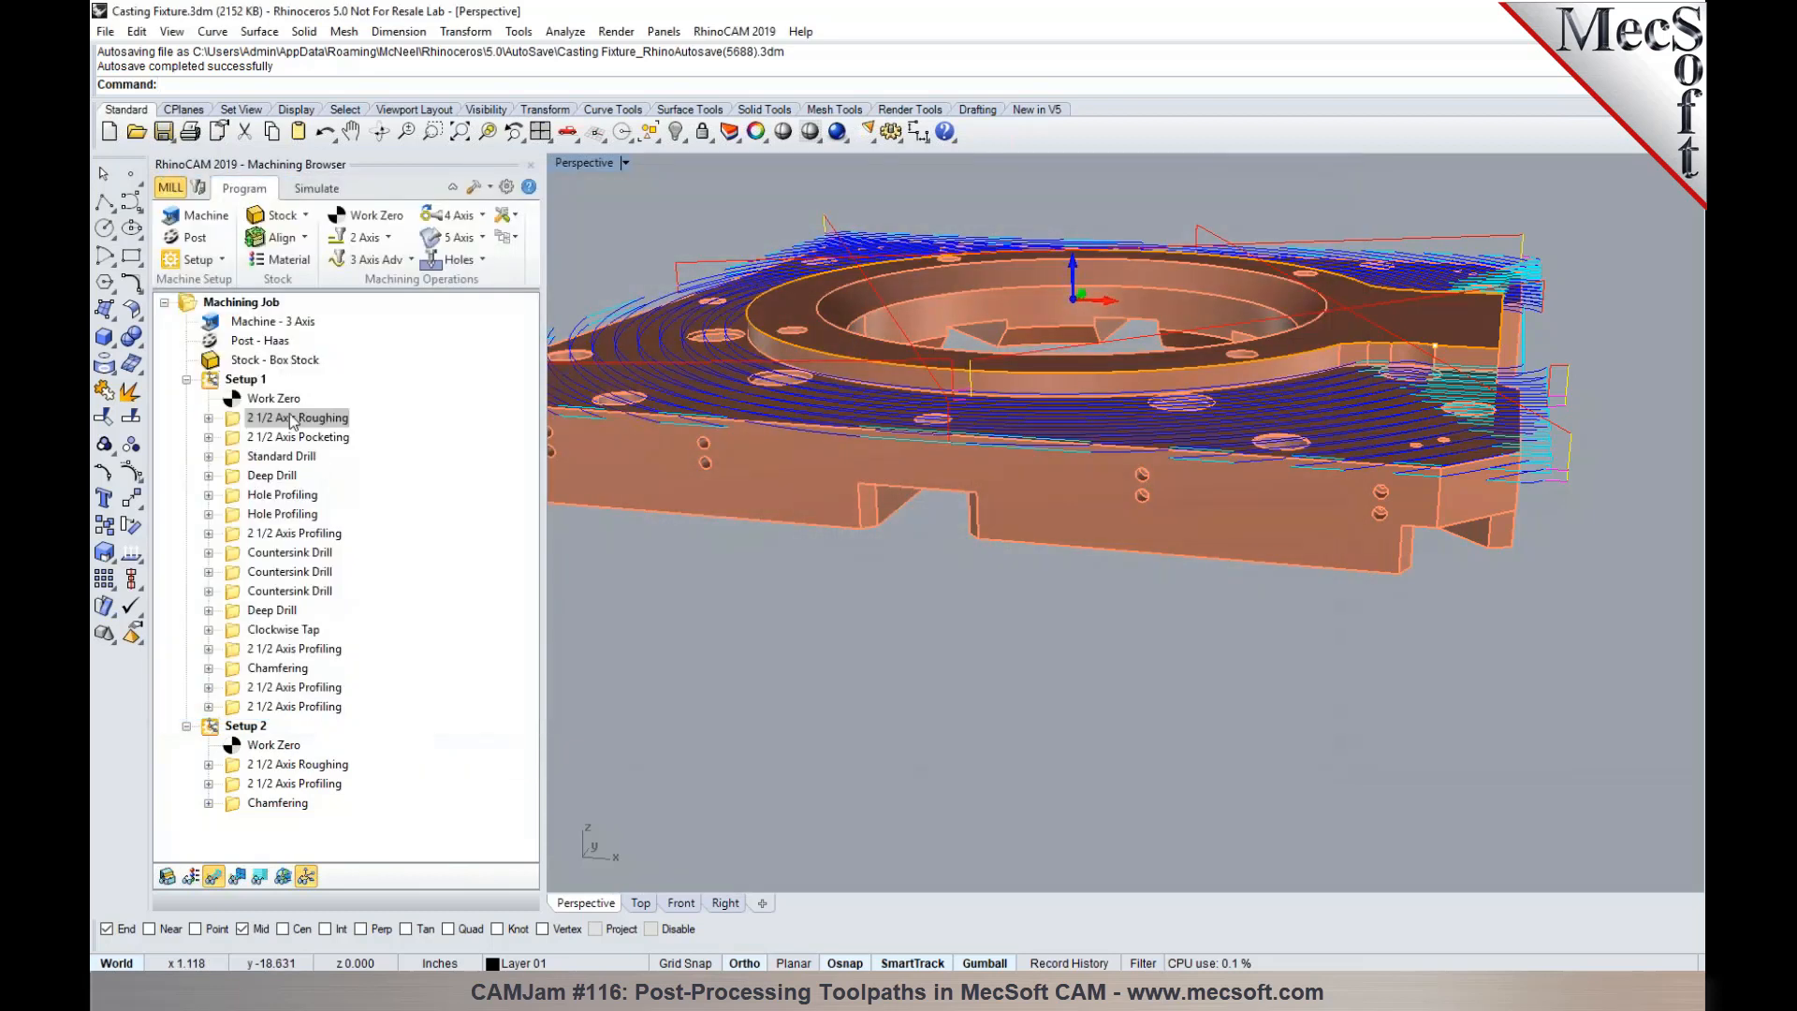
- Repost Setup 1's 2 1/2 Axis Roughing operation, replacing the existing Casting Fixture_2 1_2 Axis Roughing.nc
{"action": "right_click", "coordinate": [292, 419]}
{"action": "left_click", "coordinate": [313, 458]}
{"action": "left_click", "coordinate": [1113, 616]}
{"action": "left_click", "coordinate": [956, 501]}
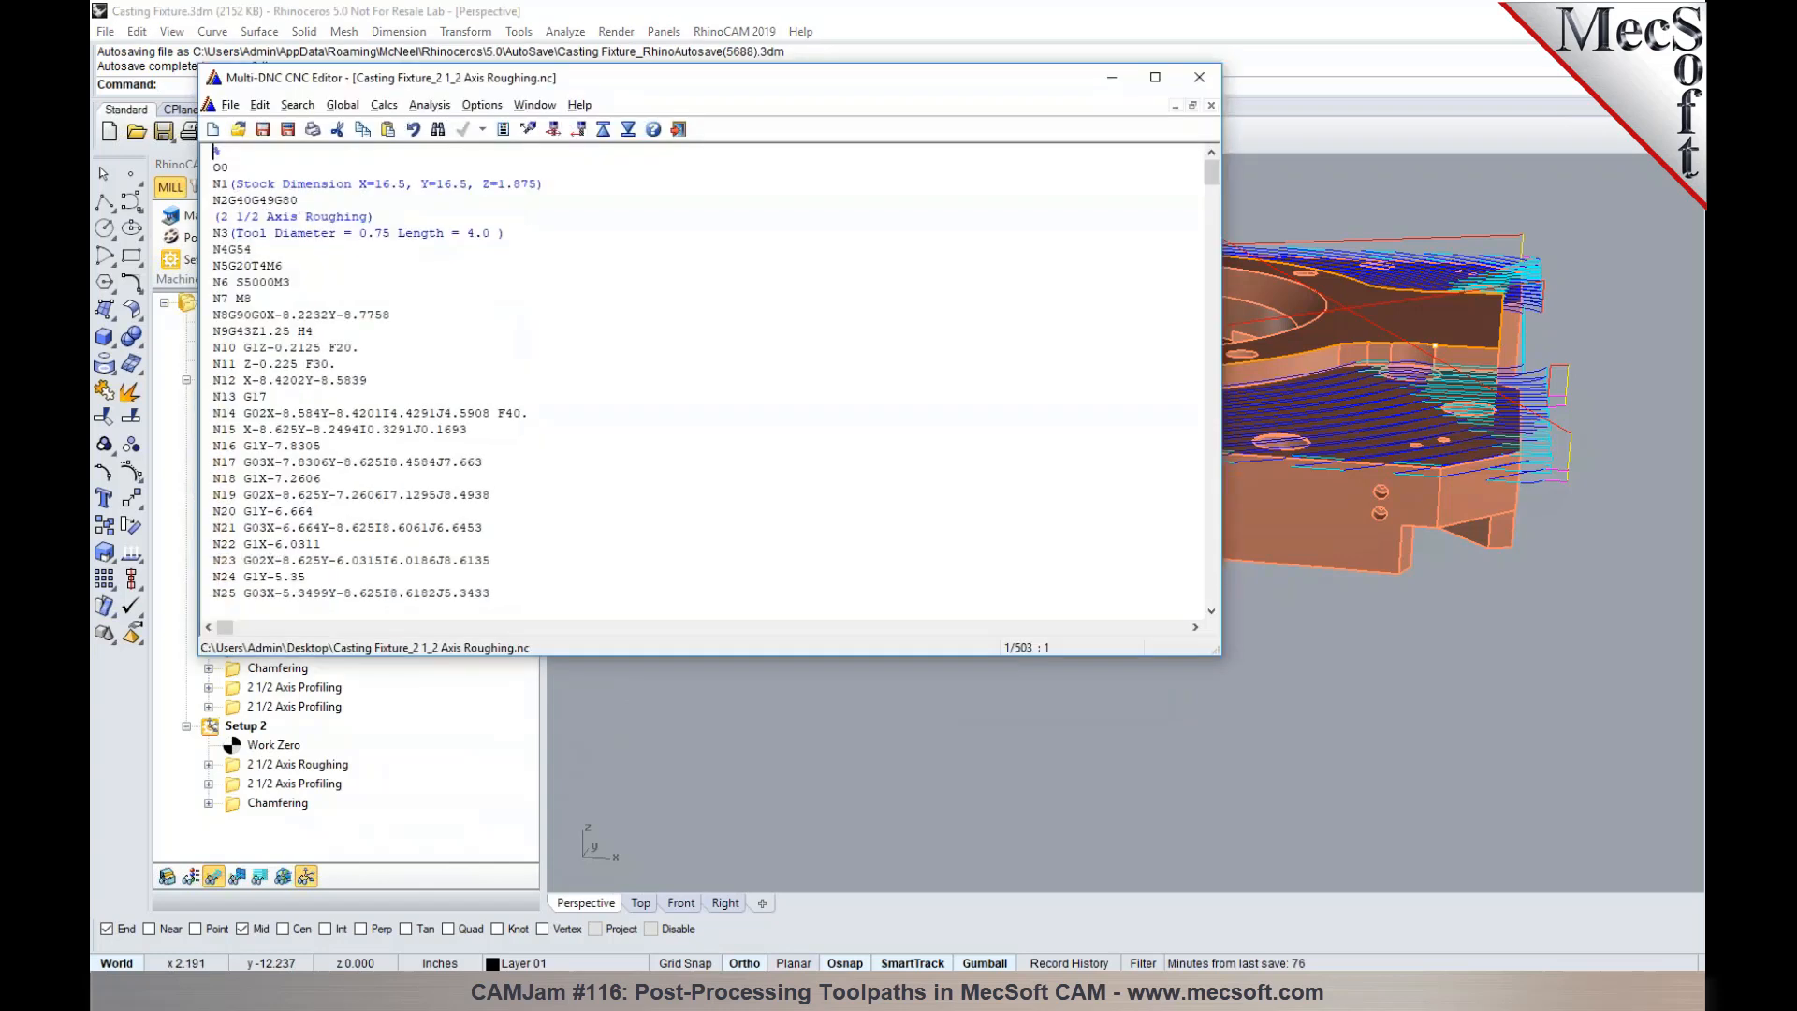
- Examine the coolant block's placement relative to the XY positioning and G43 blocks, and close the posted file
{"action": "double_click", "coordinate": [245, 298]}
{"action": "left_click_drag", "start_coordinate": [315, 332], "coordinate": [214, 315]}
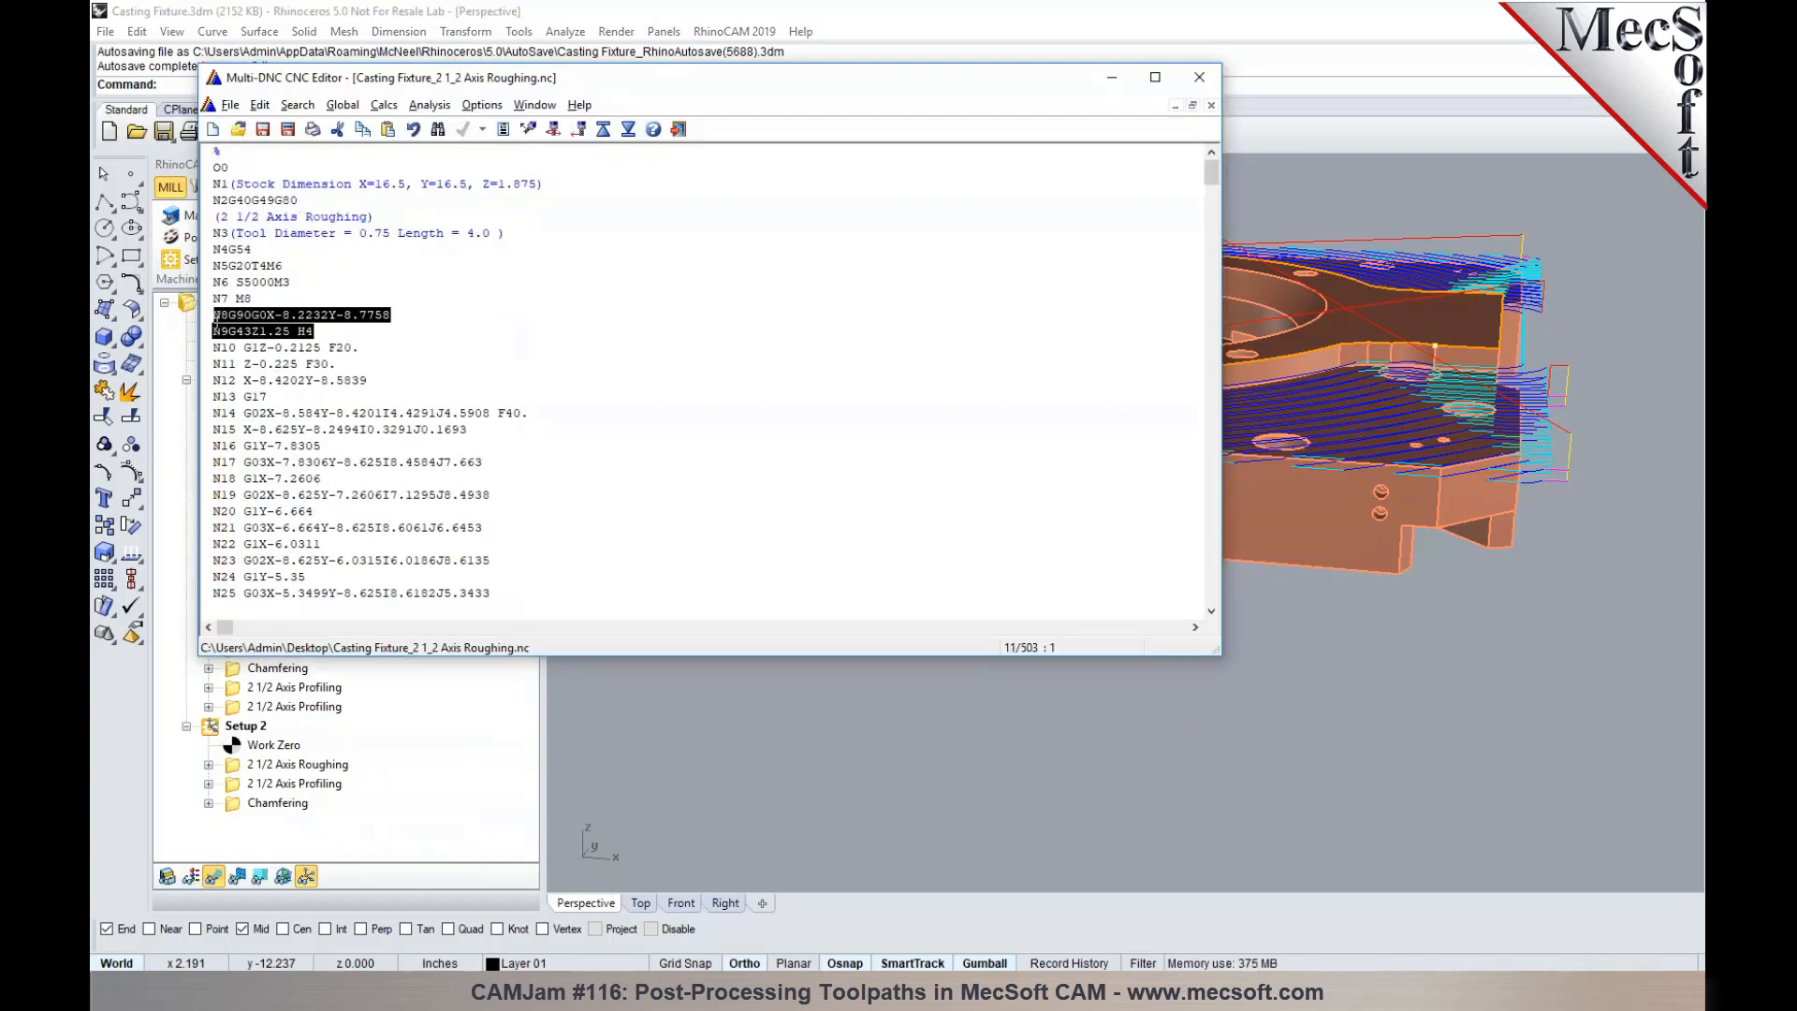
{"action": "left_click", "coordinate": [521, 363]}
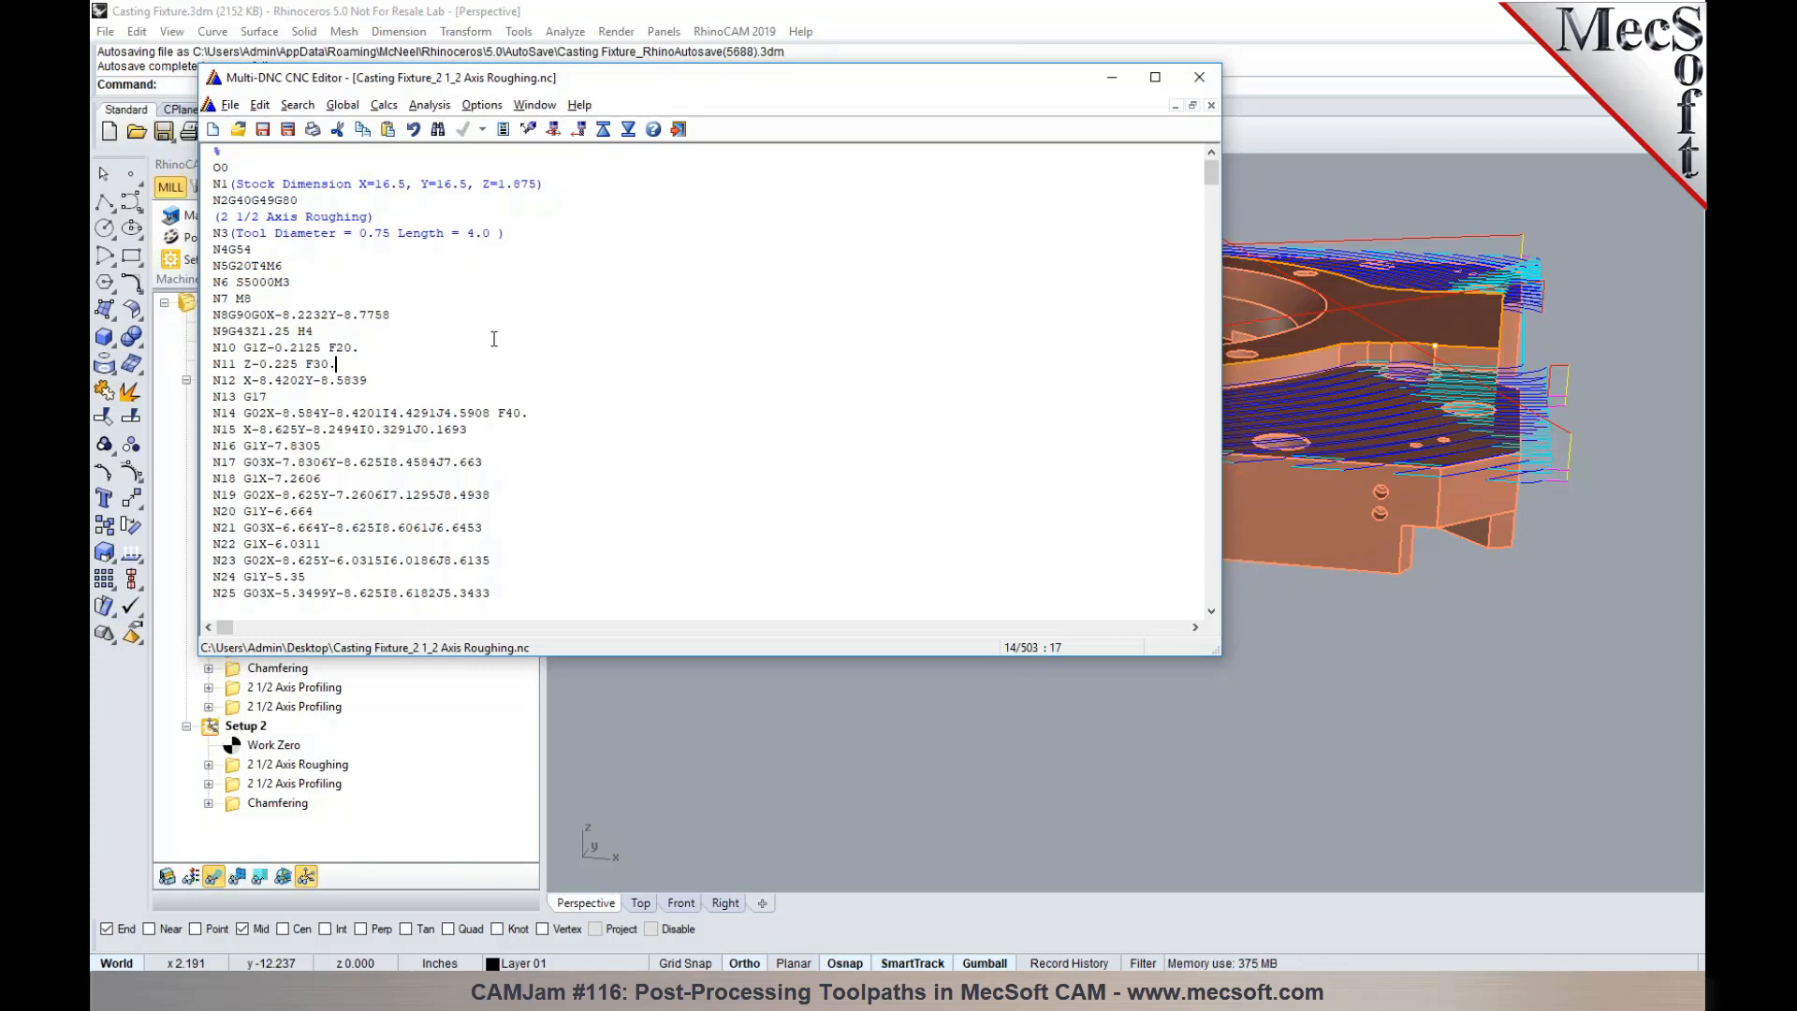
{"action": "scroll", "coordinate": [494, 339], "scroll_direction": "down", "scroll_amount": 7}
{"action": "scroll", "coordinate": [500, 425], "scroll_direction": "down", "scroll_amount": 2}
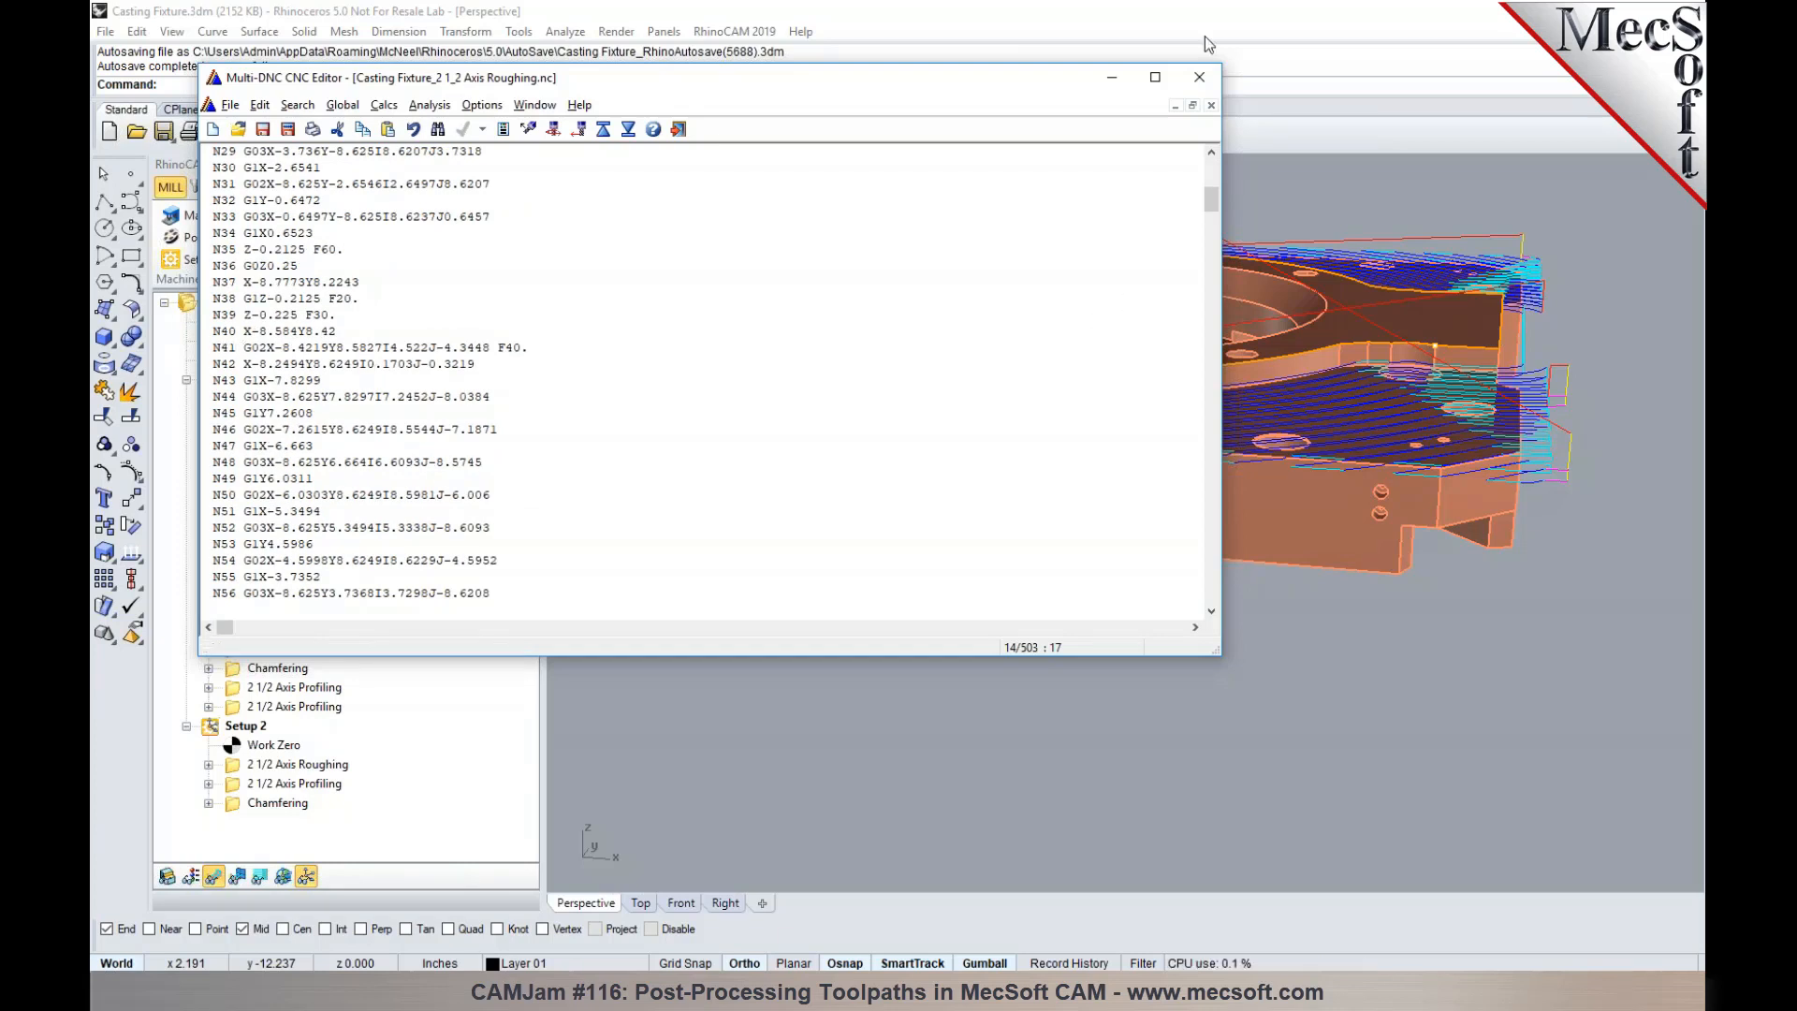
{"action": "left_click", "coordinate": [1198, 76]}
- Post Setup 1's Standard Drill and the first Deep Drill operation together as 1.nc, replacing any existing file
{"action": "right_click", "coordinate": [243, 379]}
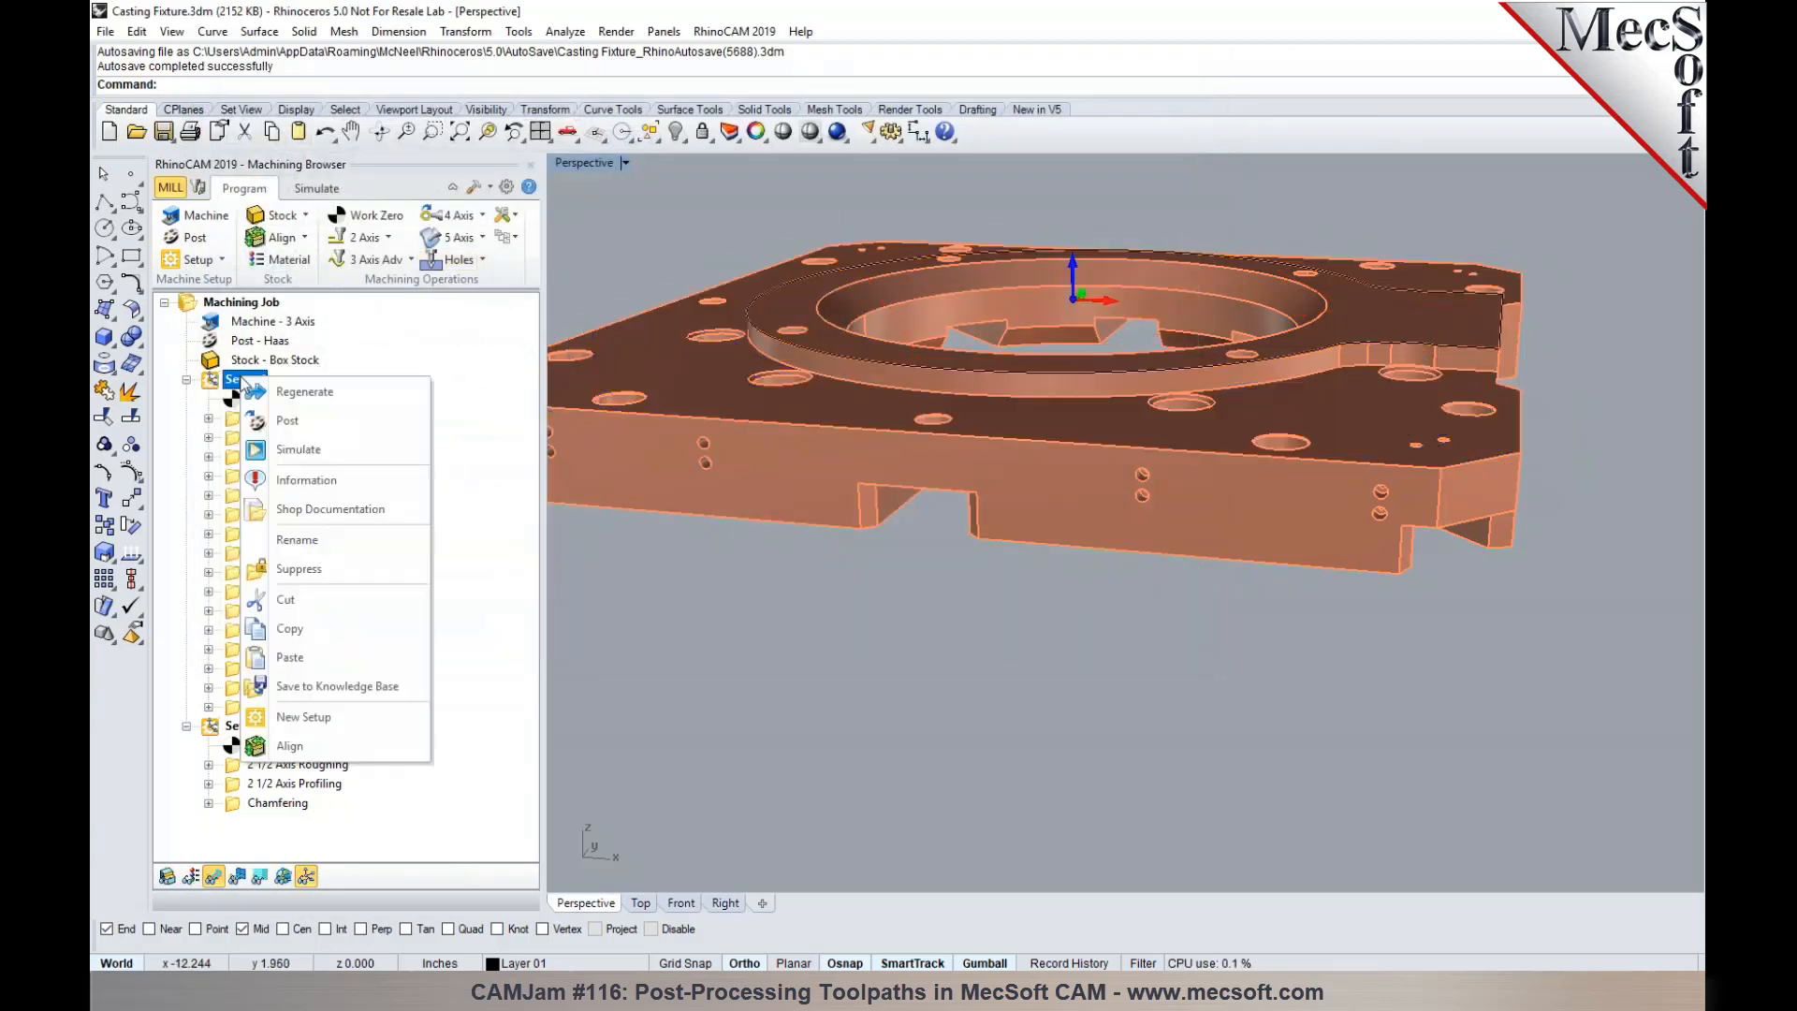
{"action": "left_click", "coordinate": [232, 436]}
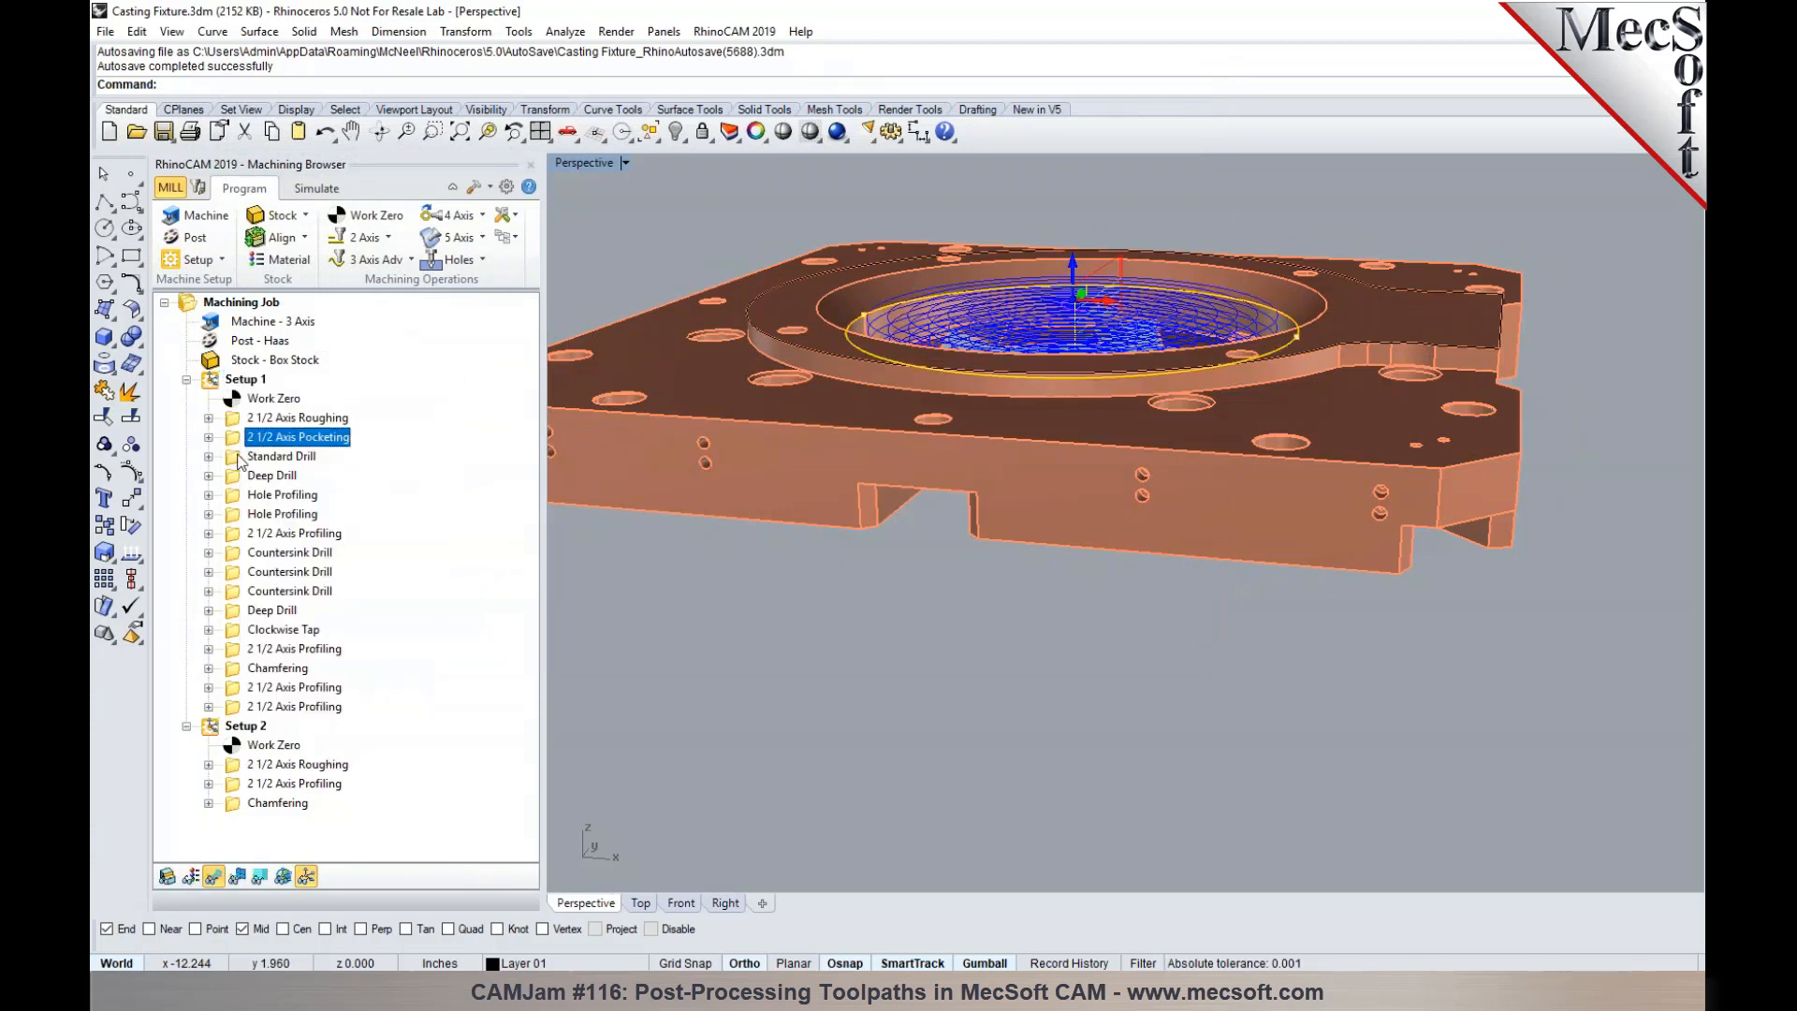
{"action": "left_click", "coordinate": [239, 460]}
{"action": "left_click", "coordinate": [265, 477], "text": "ctrl"}
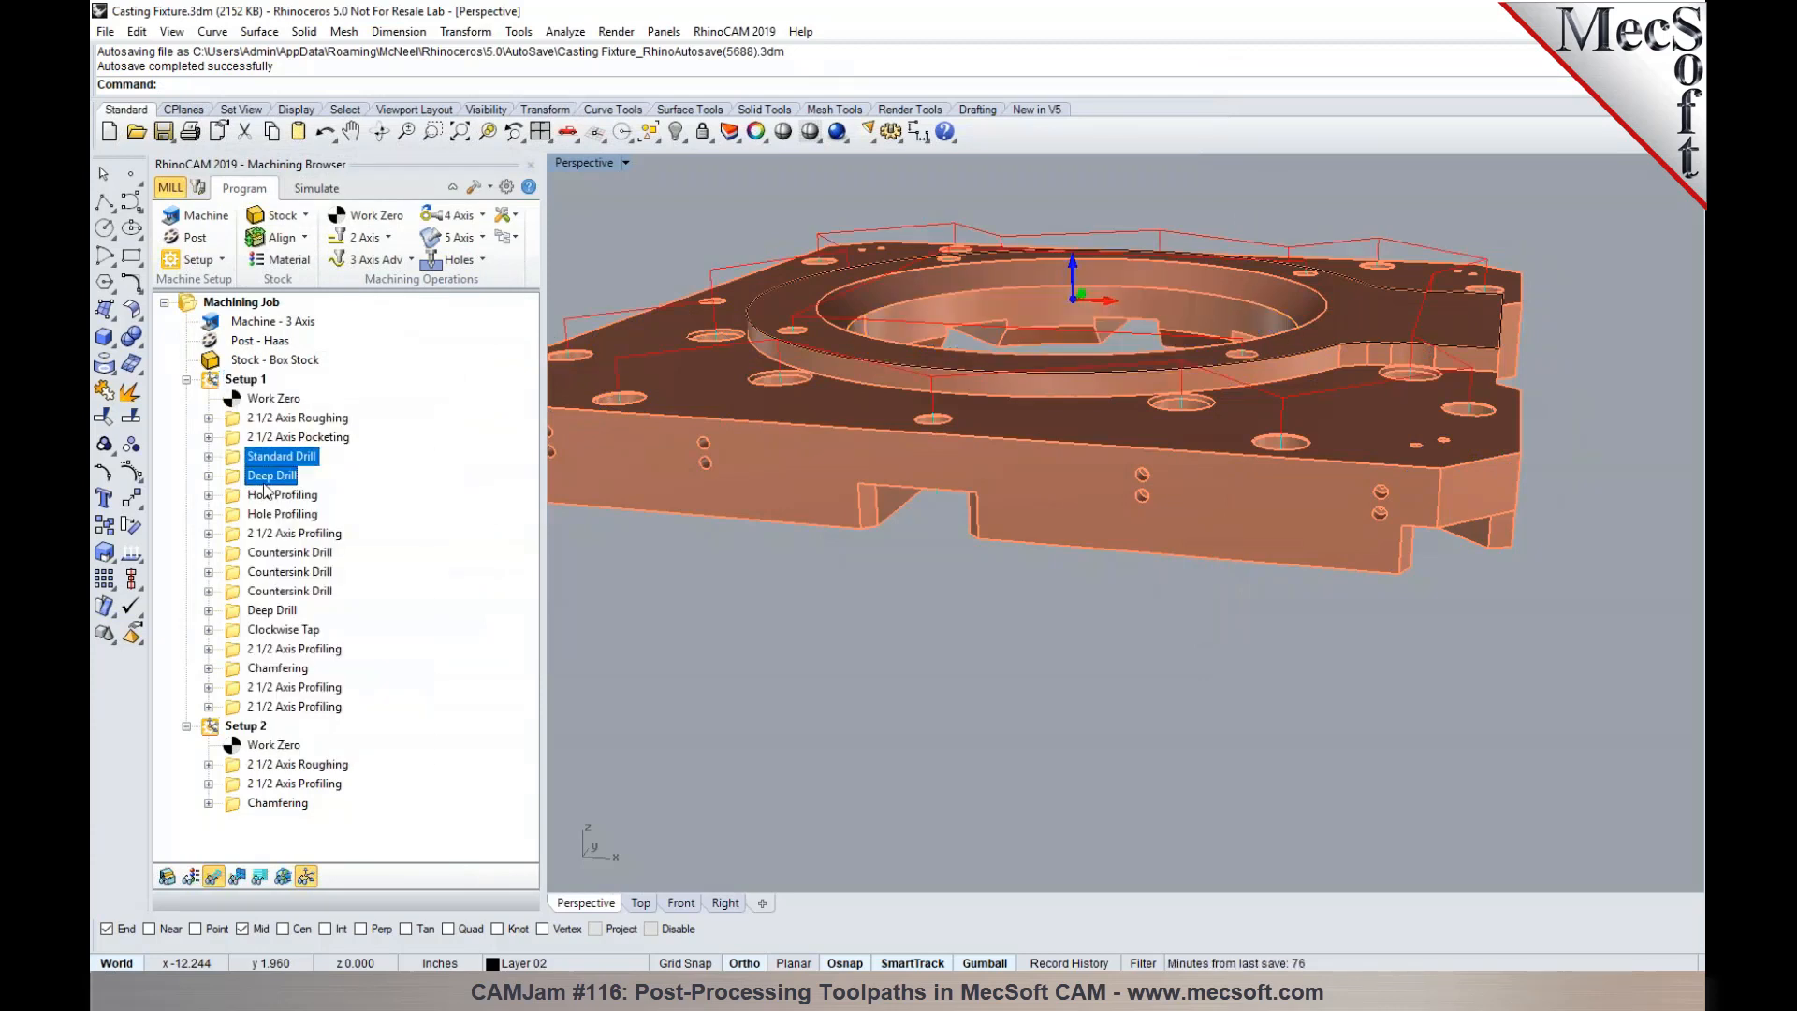
{"action": "right_click", "coordinate": [262, 480]}
{"action": "left_click", "coordinate": [306, 526]}
{"action": "type", "text": "1"}
{"action": "left_click", "coordinate": [1127, 614]}
{"action": "left_click", "coordinate": [955, 503]}
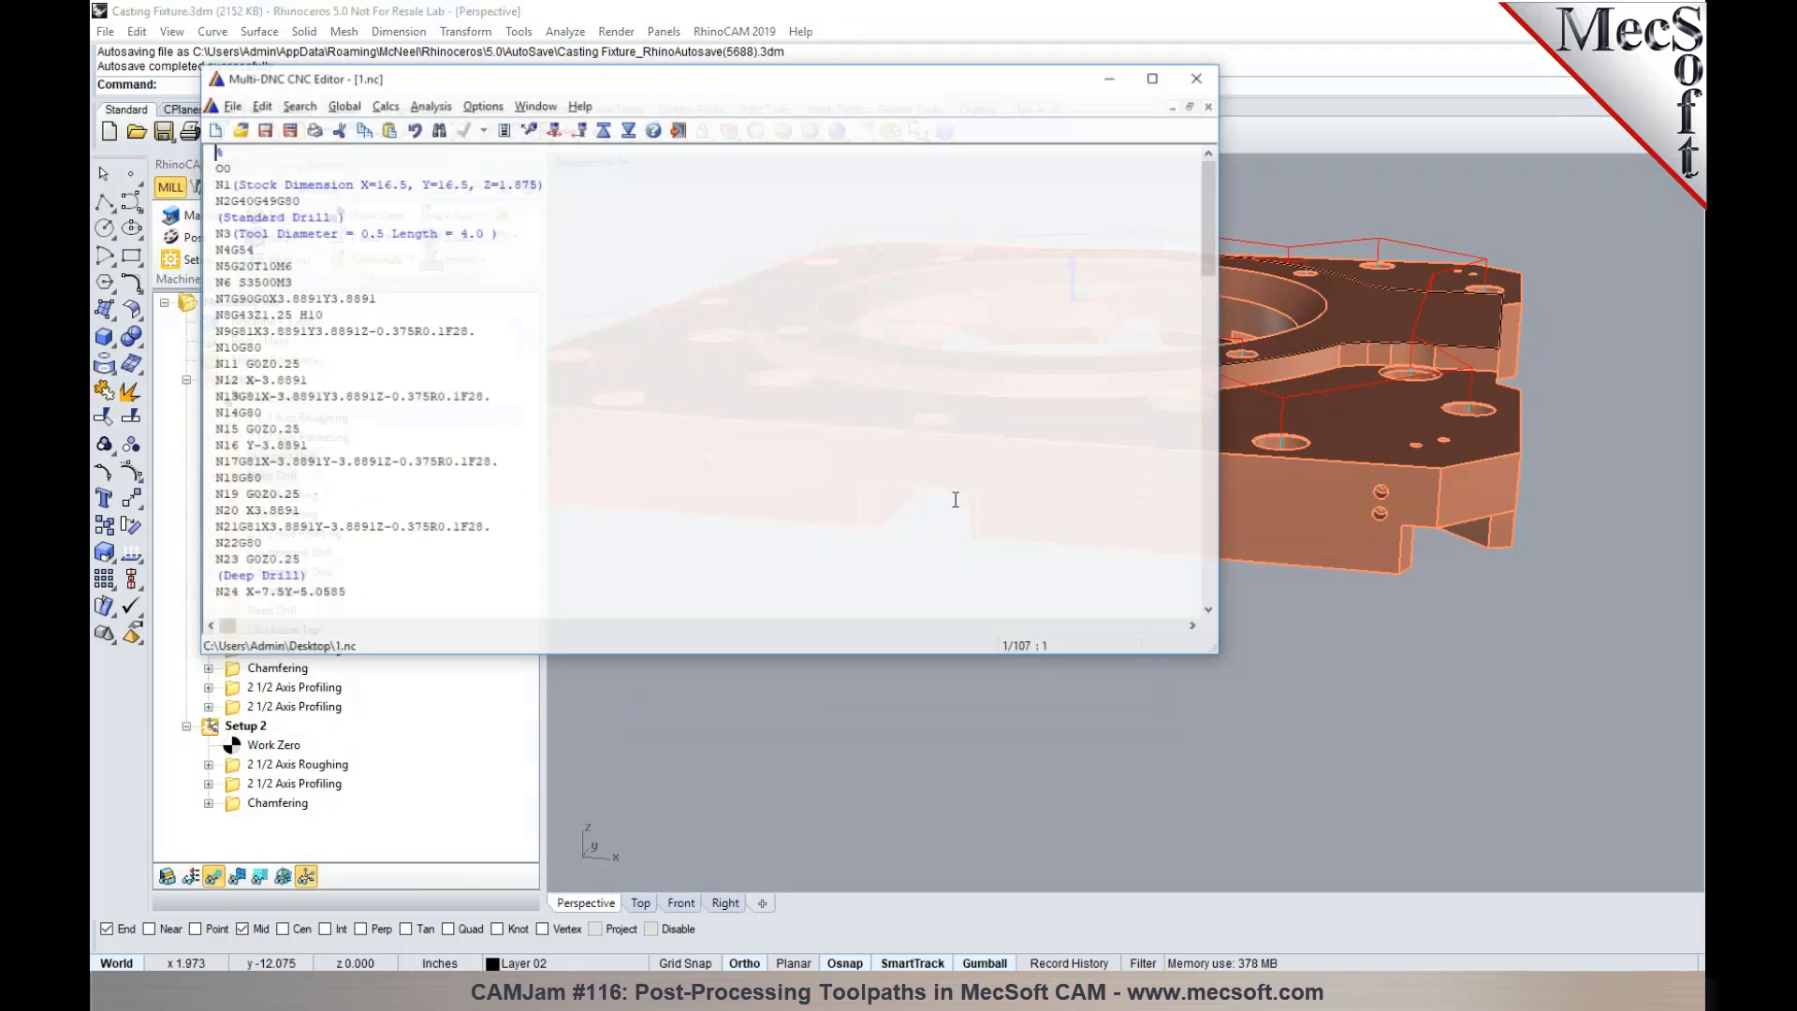
- Examine how the G81 and G80 cycle codes are output for each hole in the posted drilling code
{"action": "left_click_drag", "start_coordinate": [237, 302], "coordinate": [443, 320]}
{"action": "left_click", "coordinate": [438, 326]}
{"action": "left_click", "coordinate": [228, 301]}
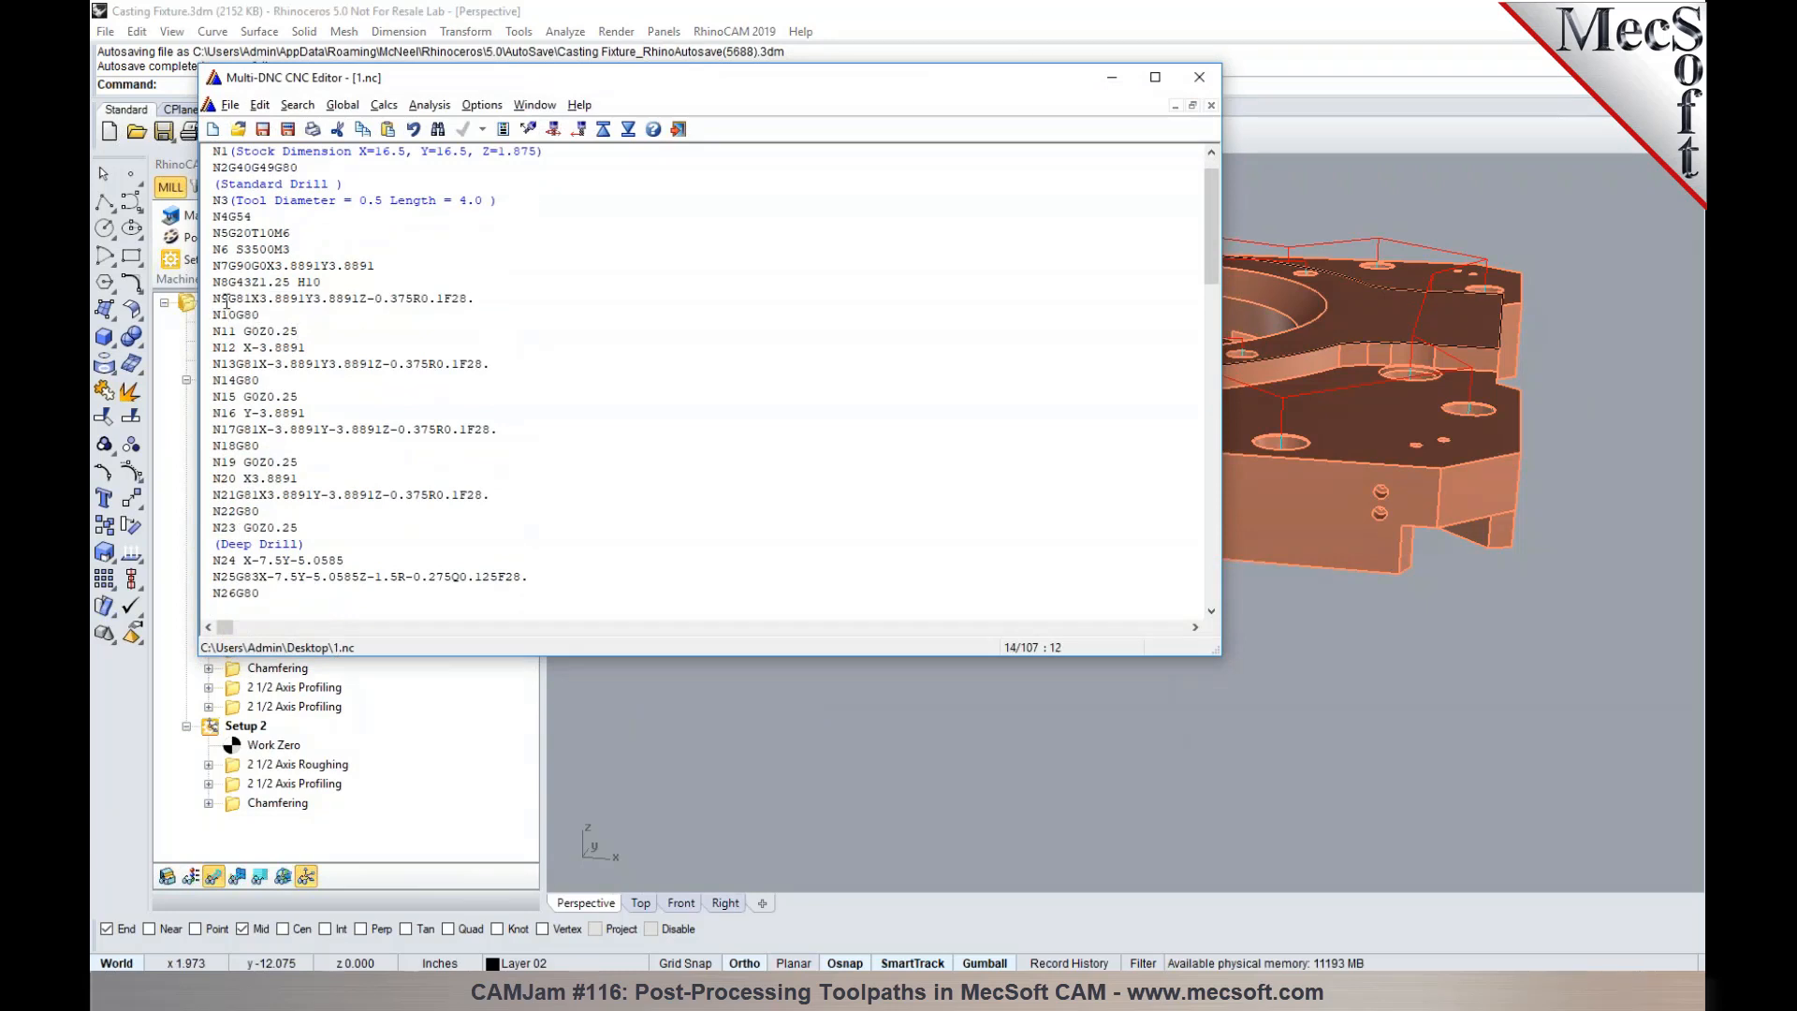
{"action": "left_click_drag", "start_coordinate": [268, 316], "coordinate": [210, 315]}
{"action": "left_click", "coordinate": [249, 348]}
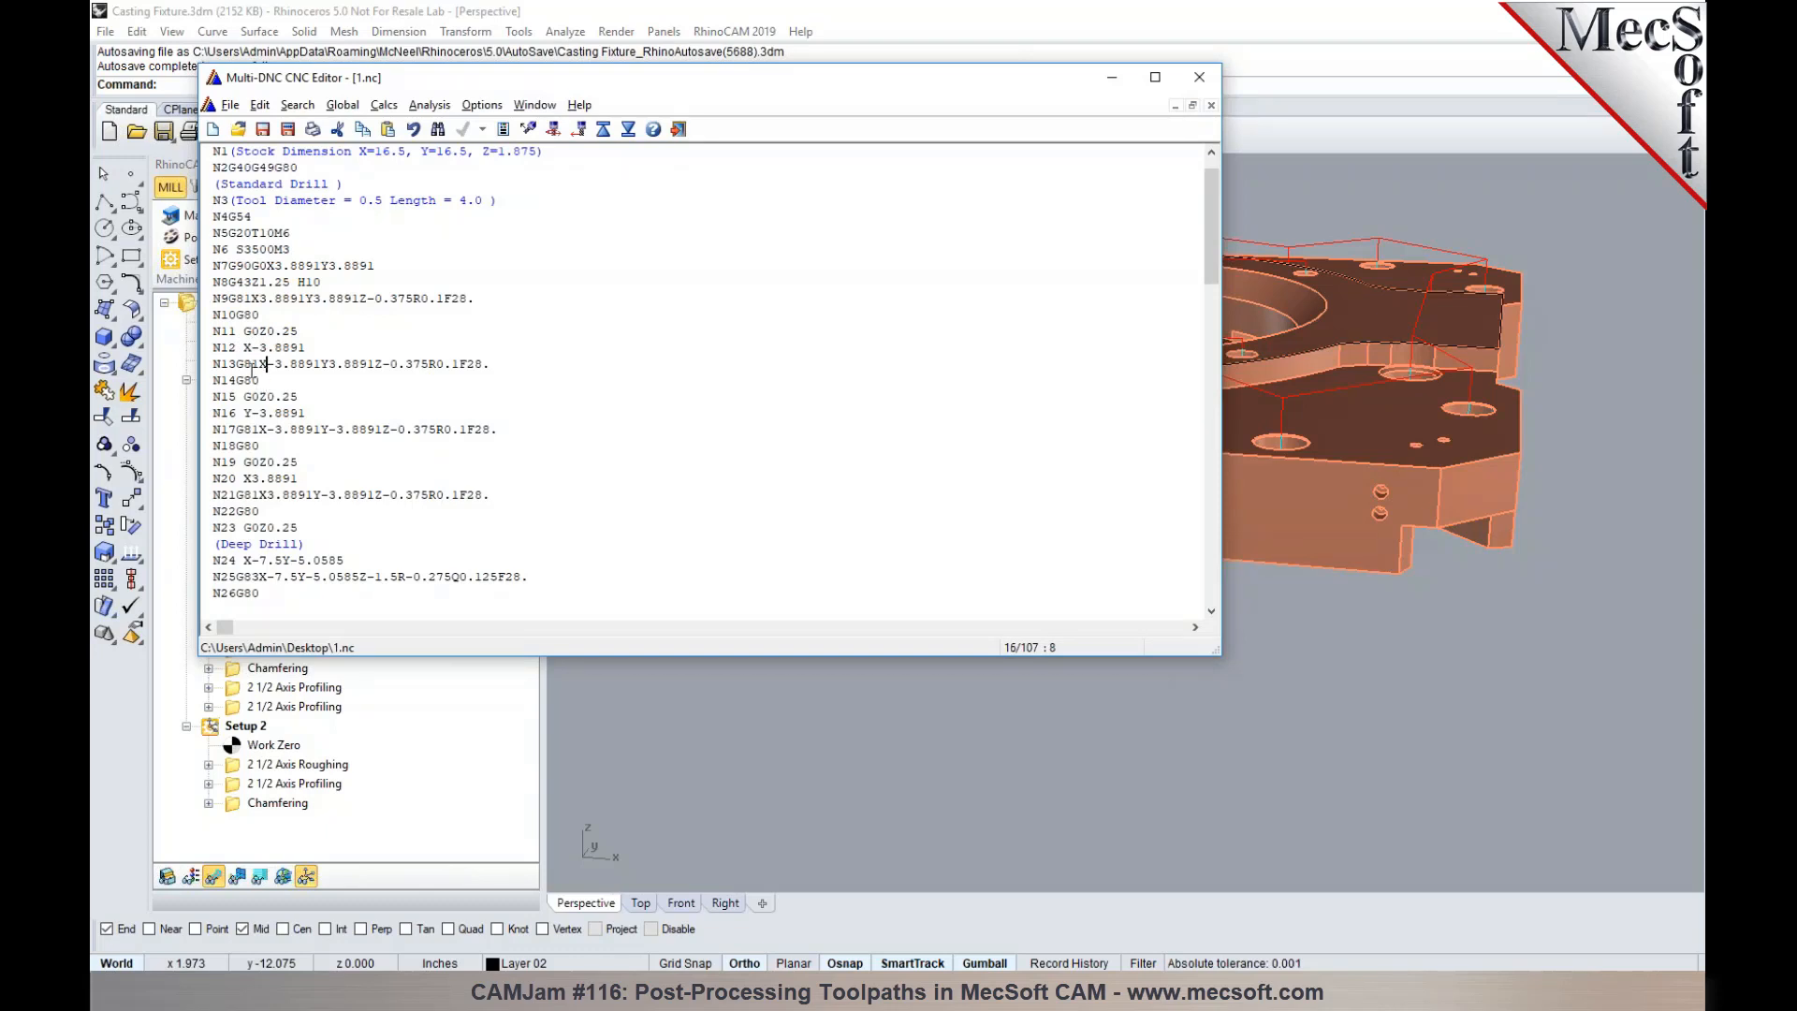
{"action": "scroll", "coordinate": [306, 430], "scroll_direction": "down", "scroll_amount": 3}
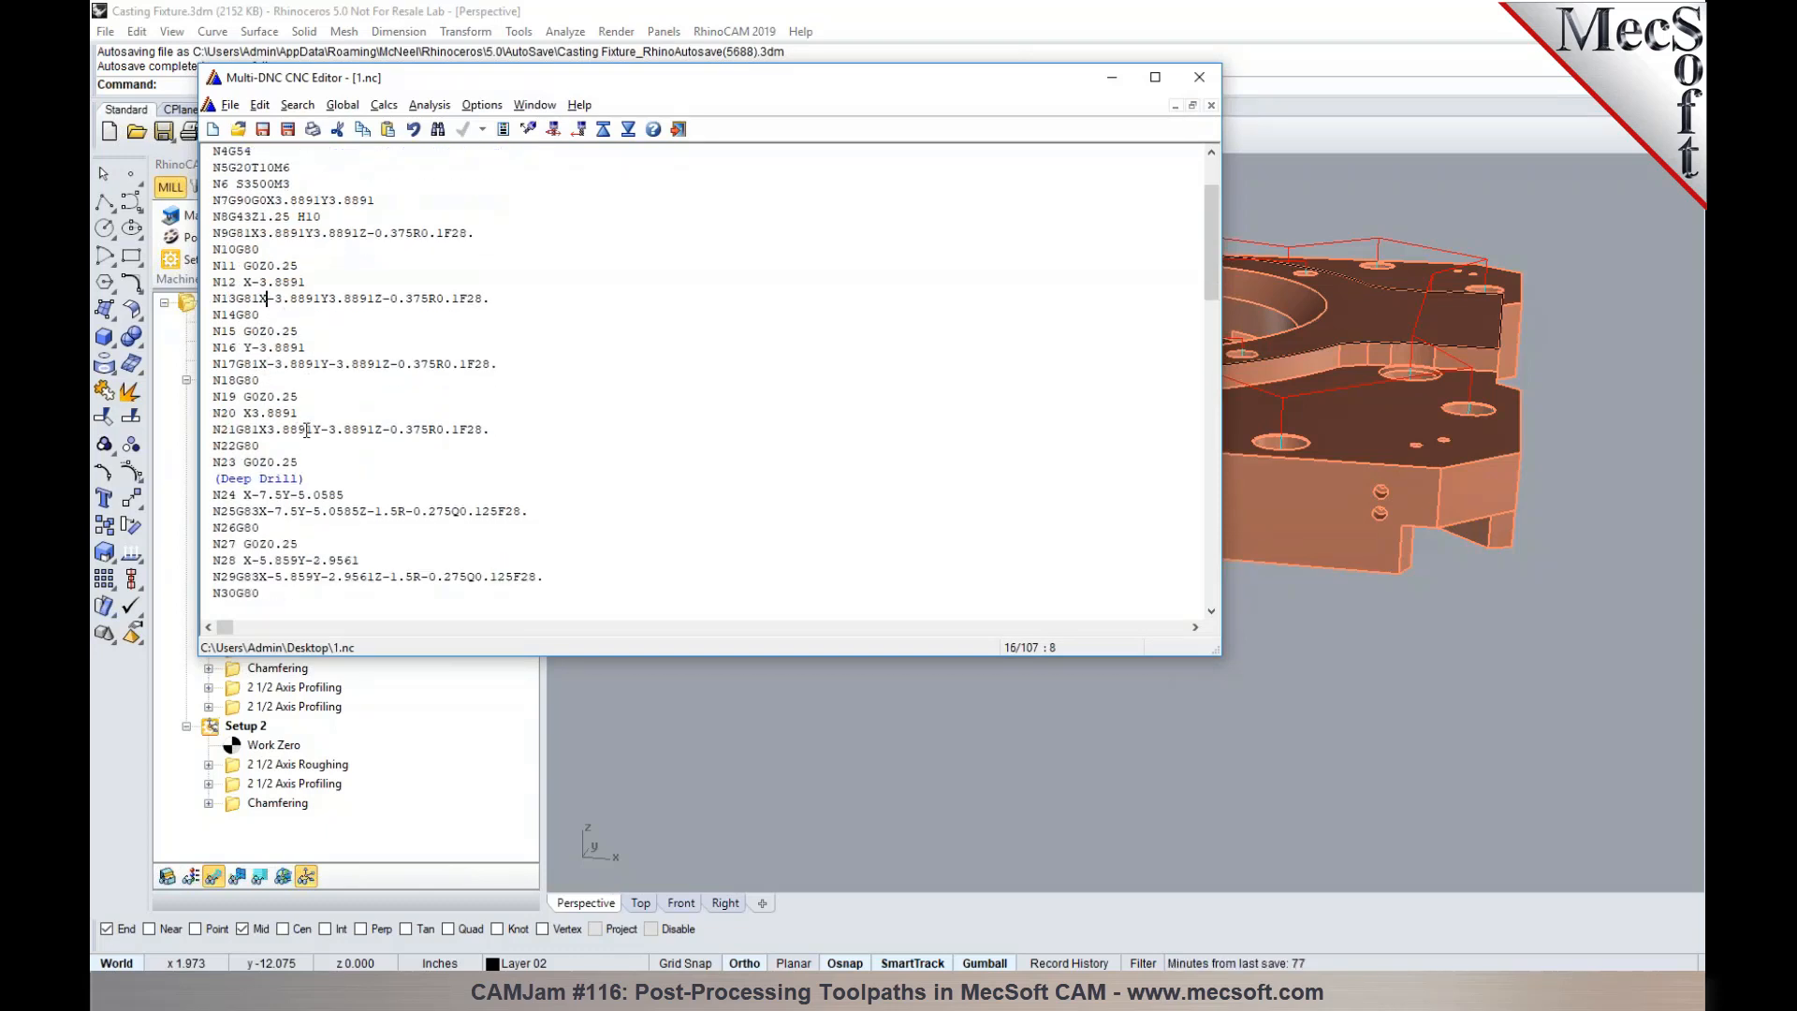
{"action": "scroll", "coordinate": [306, 430], "scroll_direction": "down", "scroll_amount": 2}
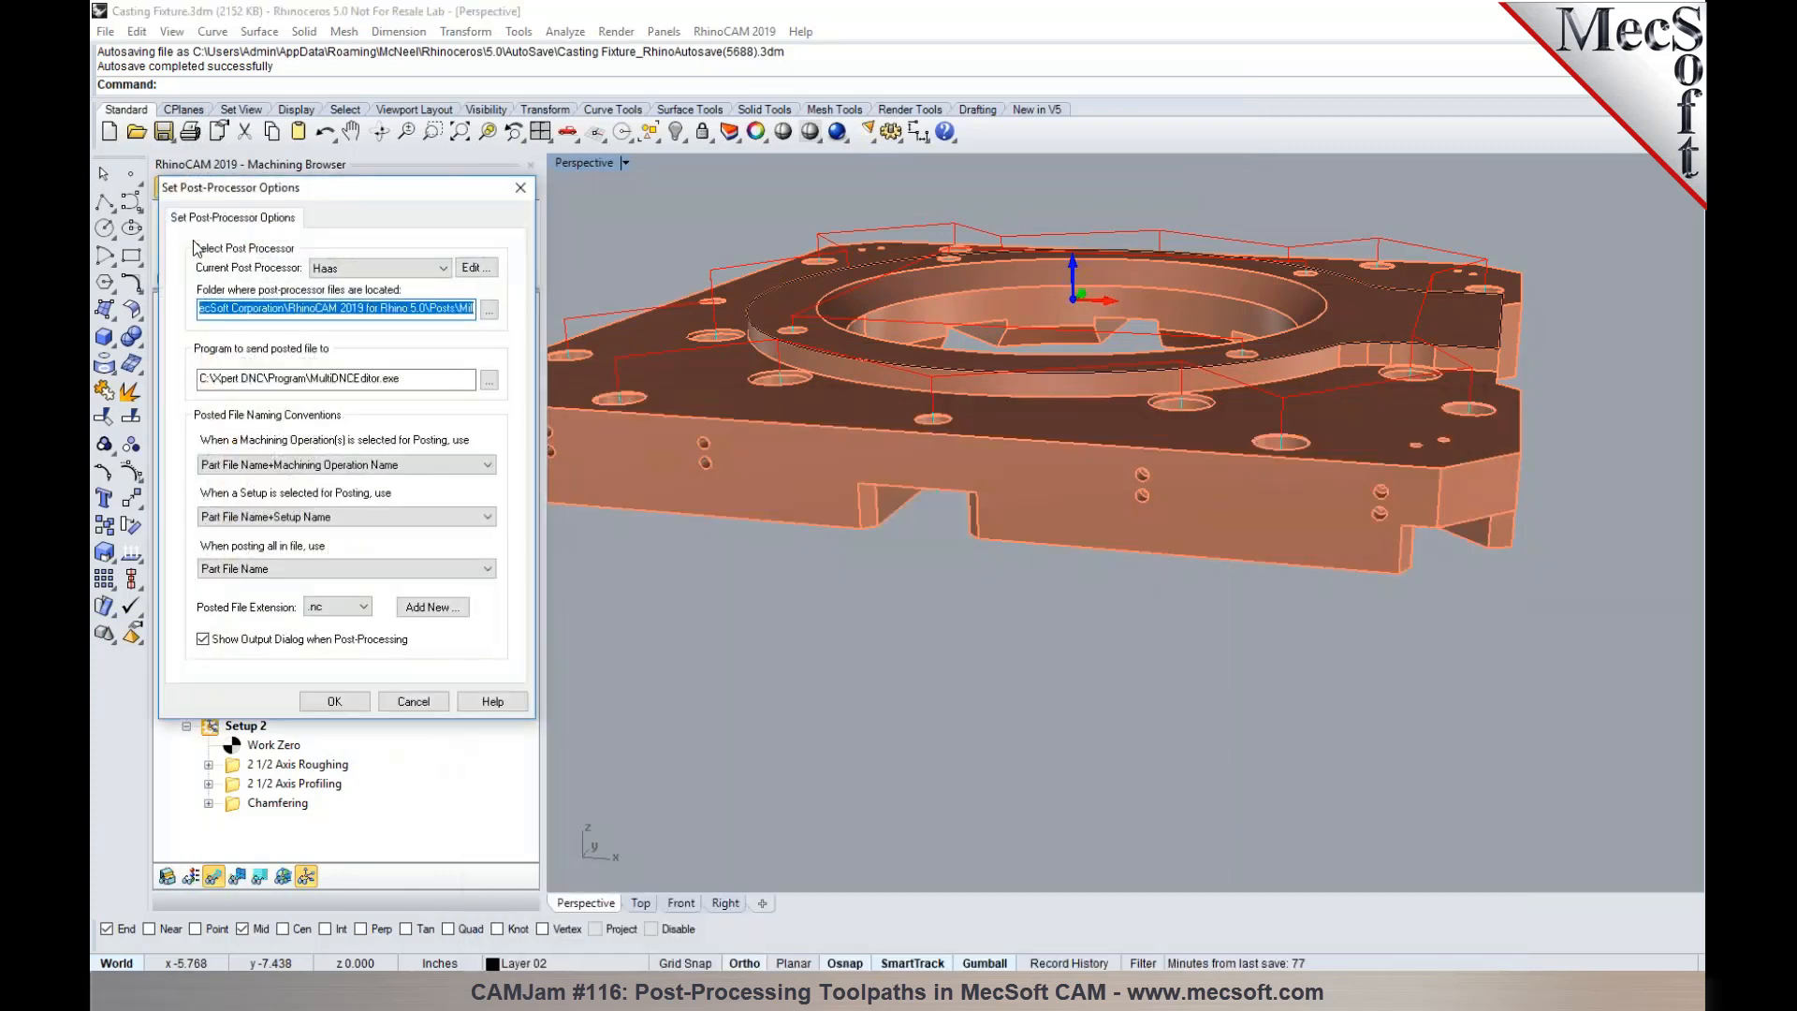
- Enable Optimize Cycle Output in the Haas post's Cycles settings, save the post and accept the post-processor options
{"action": "left_click", "coordinate": [473, 269]}
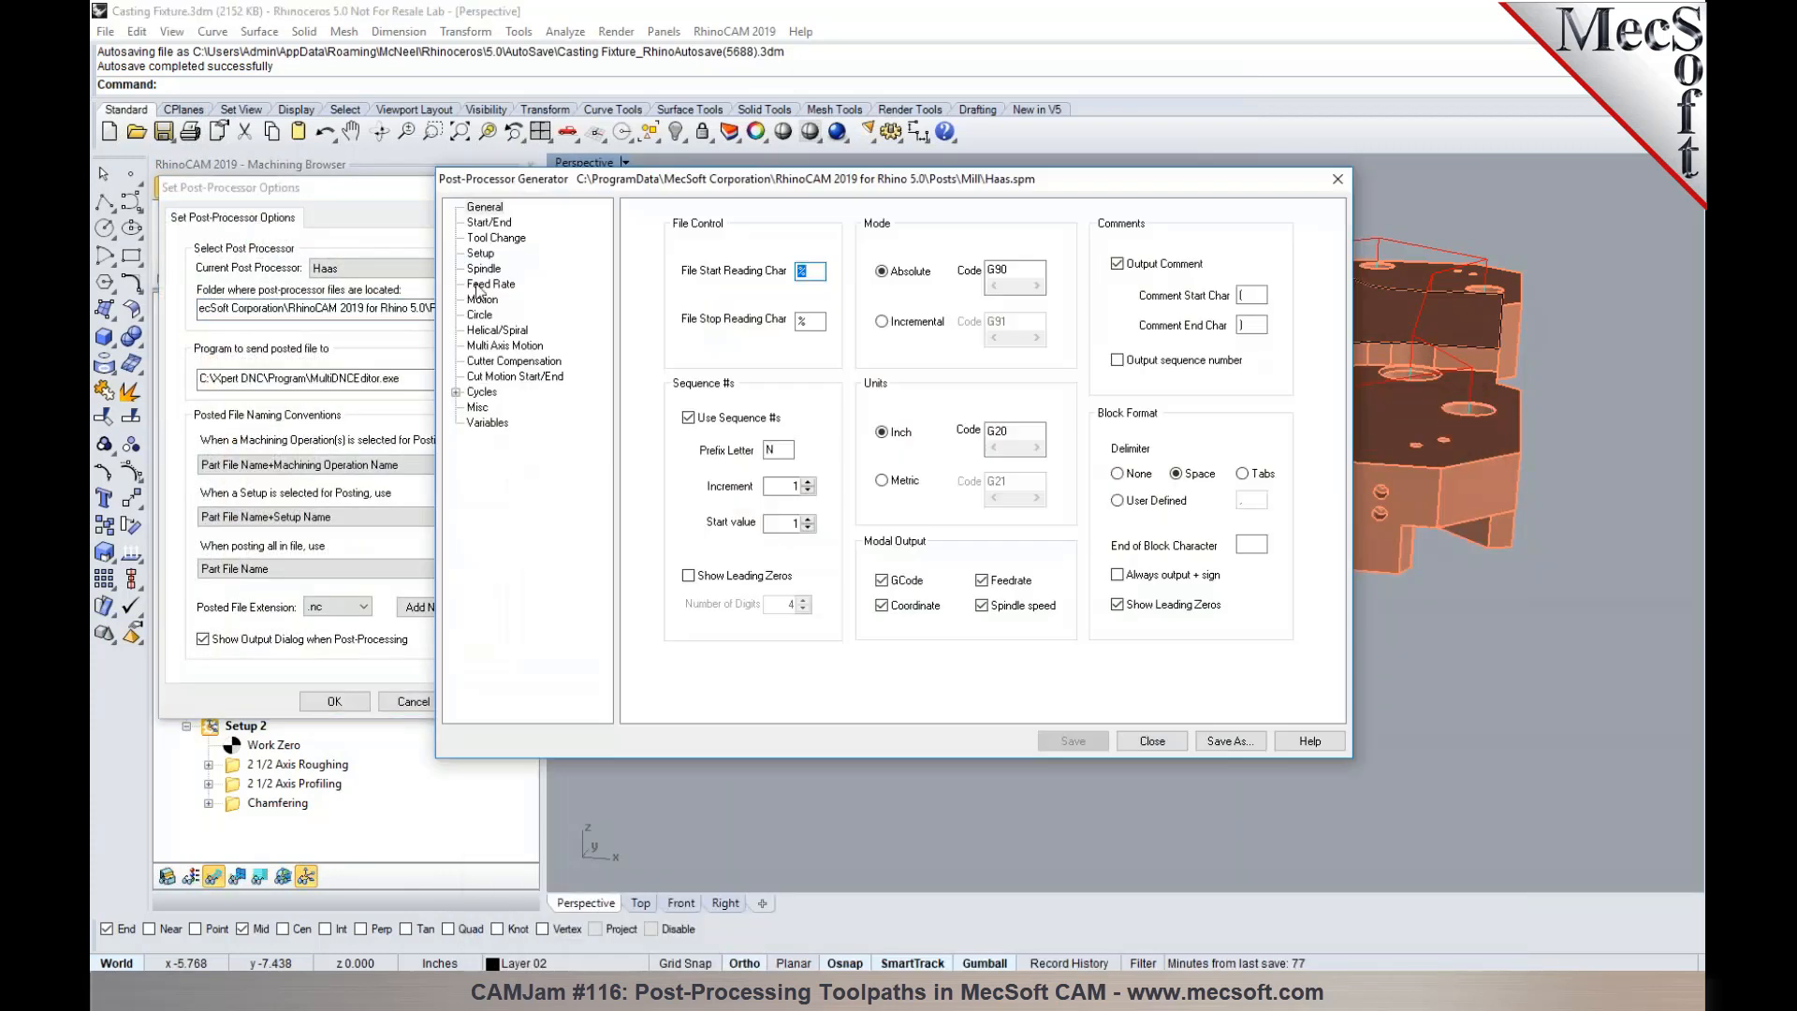
{"action": "left_click", "coordinate": [458, 394]}
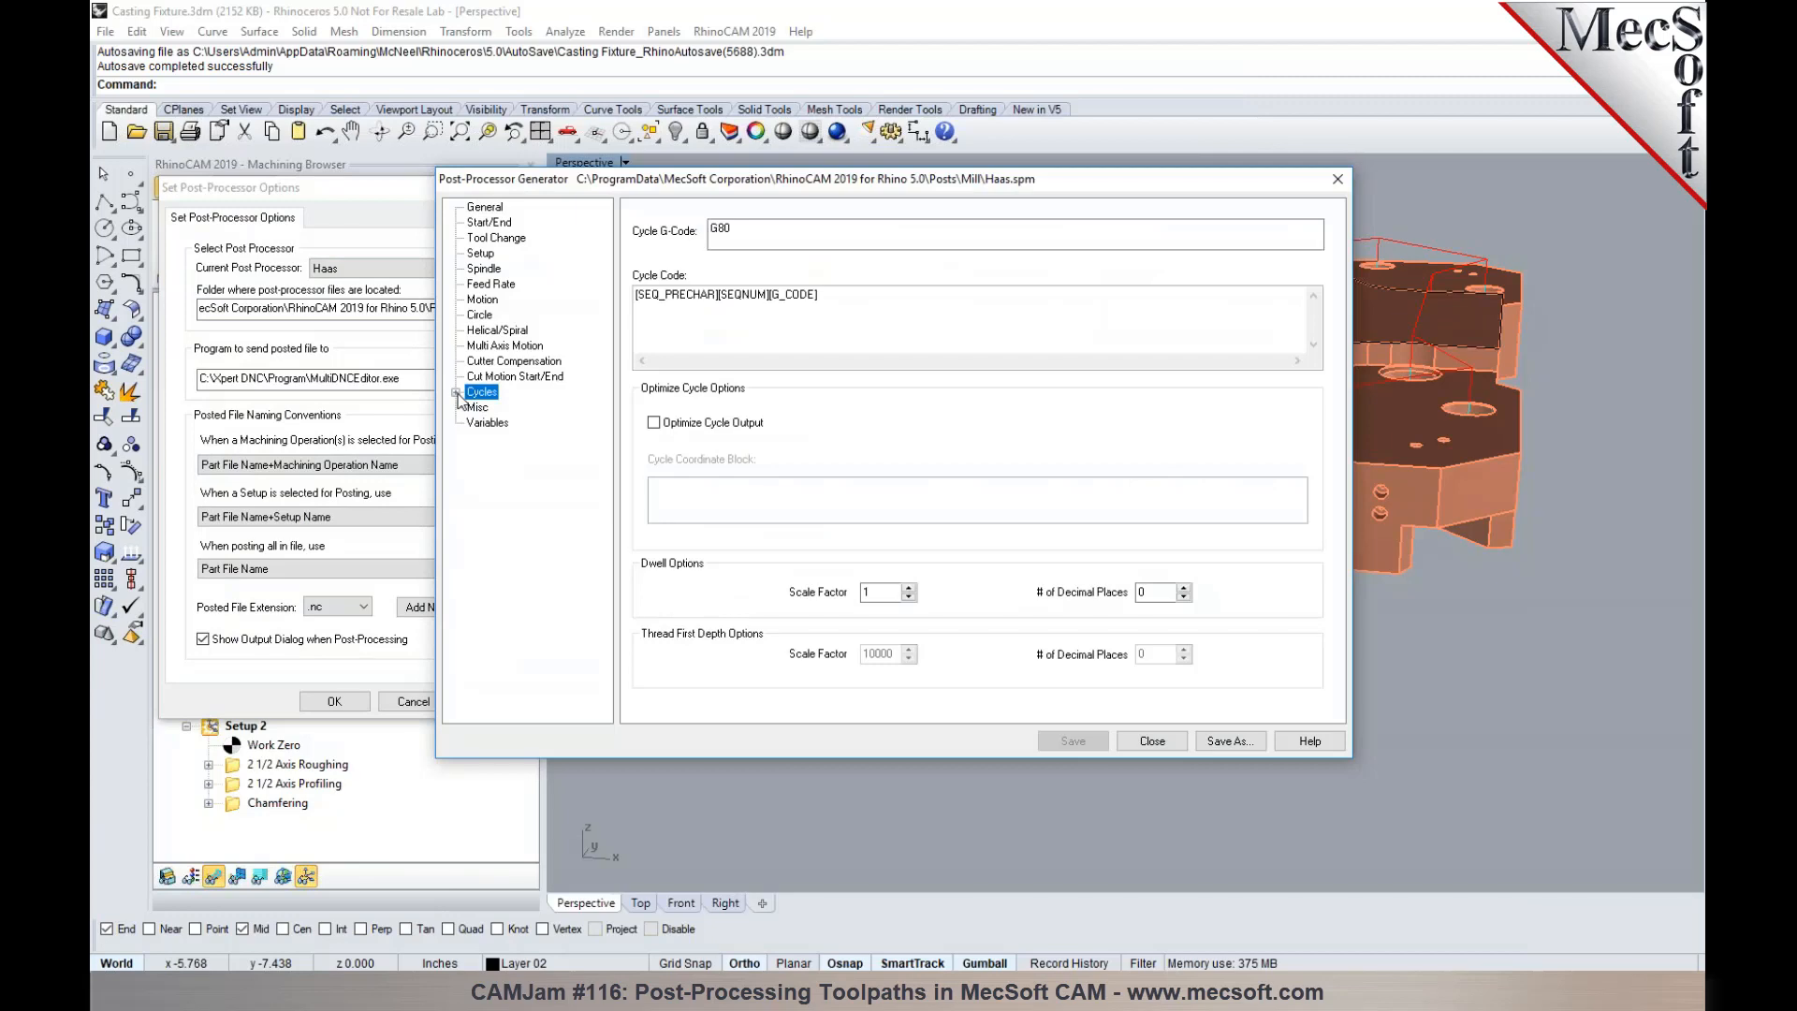
{"action": "left_click", "coordinate": [457, 393]}
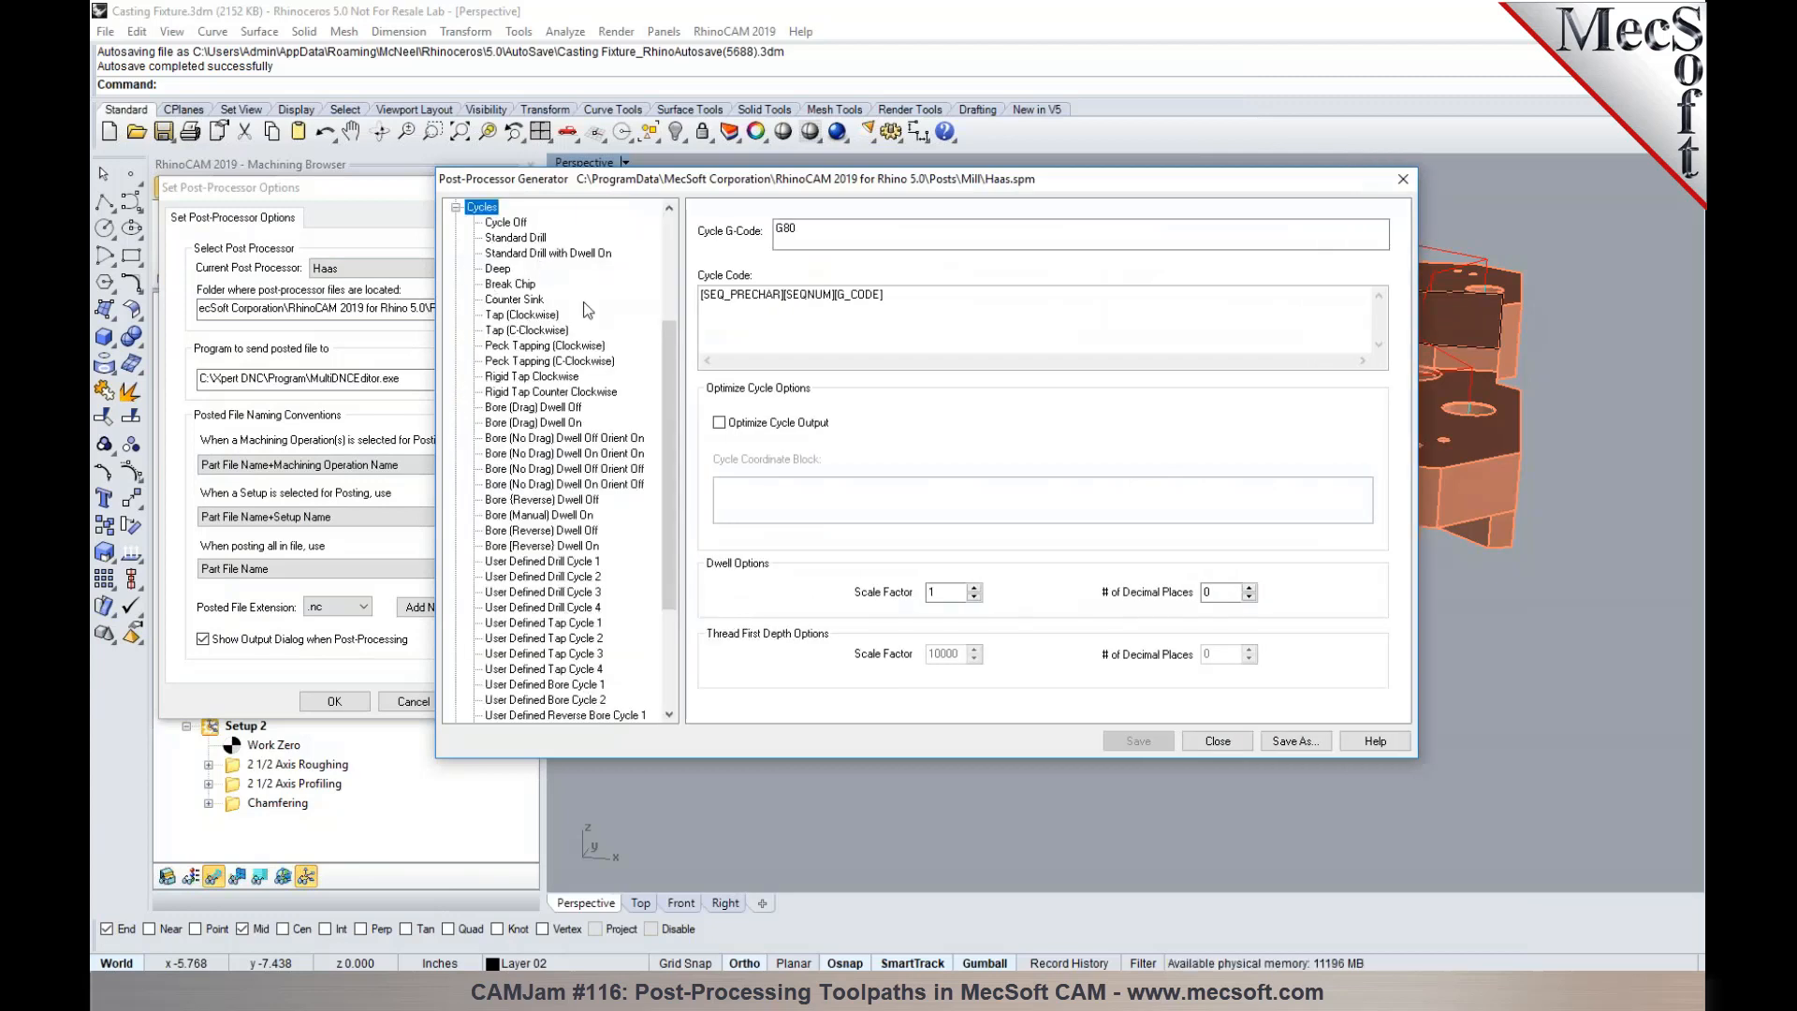
{"action": "left_click", "coordinate": [731, 428]}
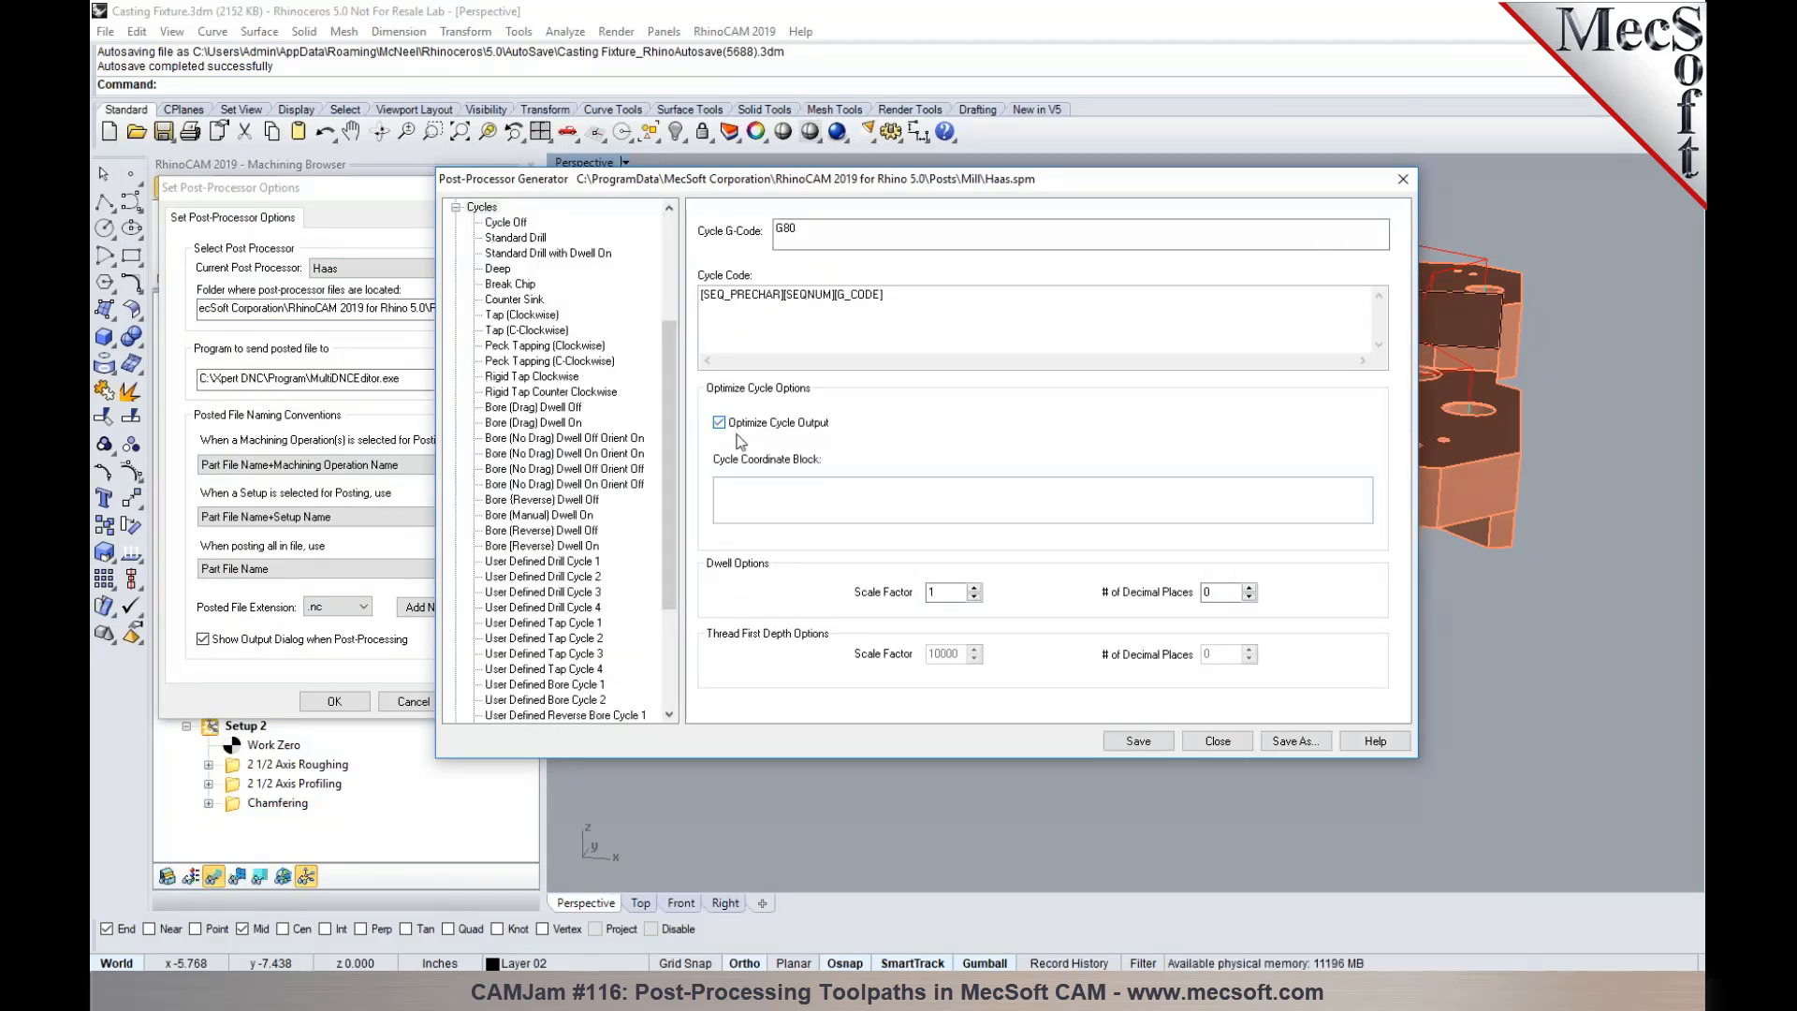
{"action": "left_click", "coordinate": [1138, 740]}
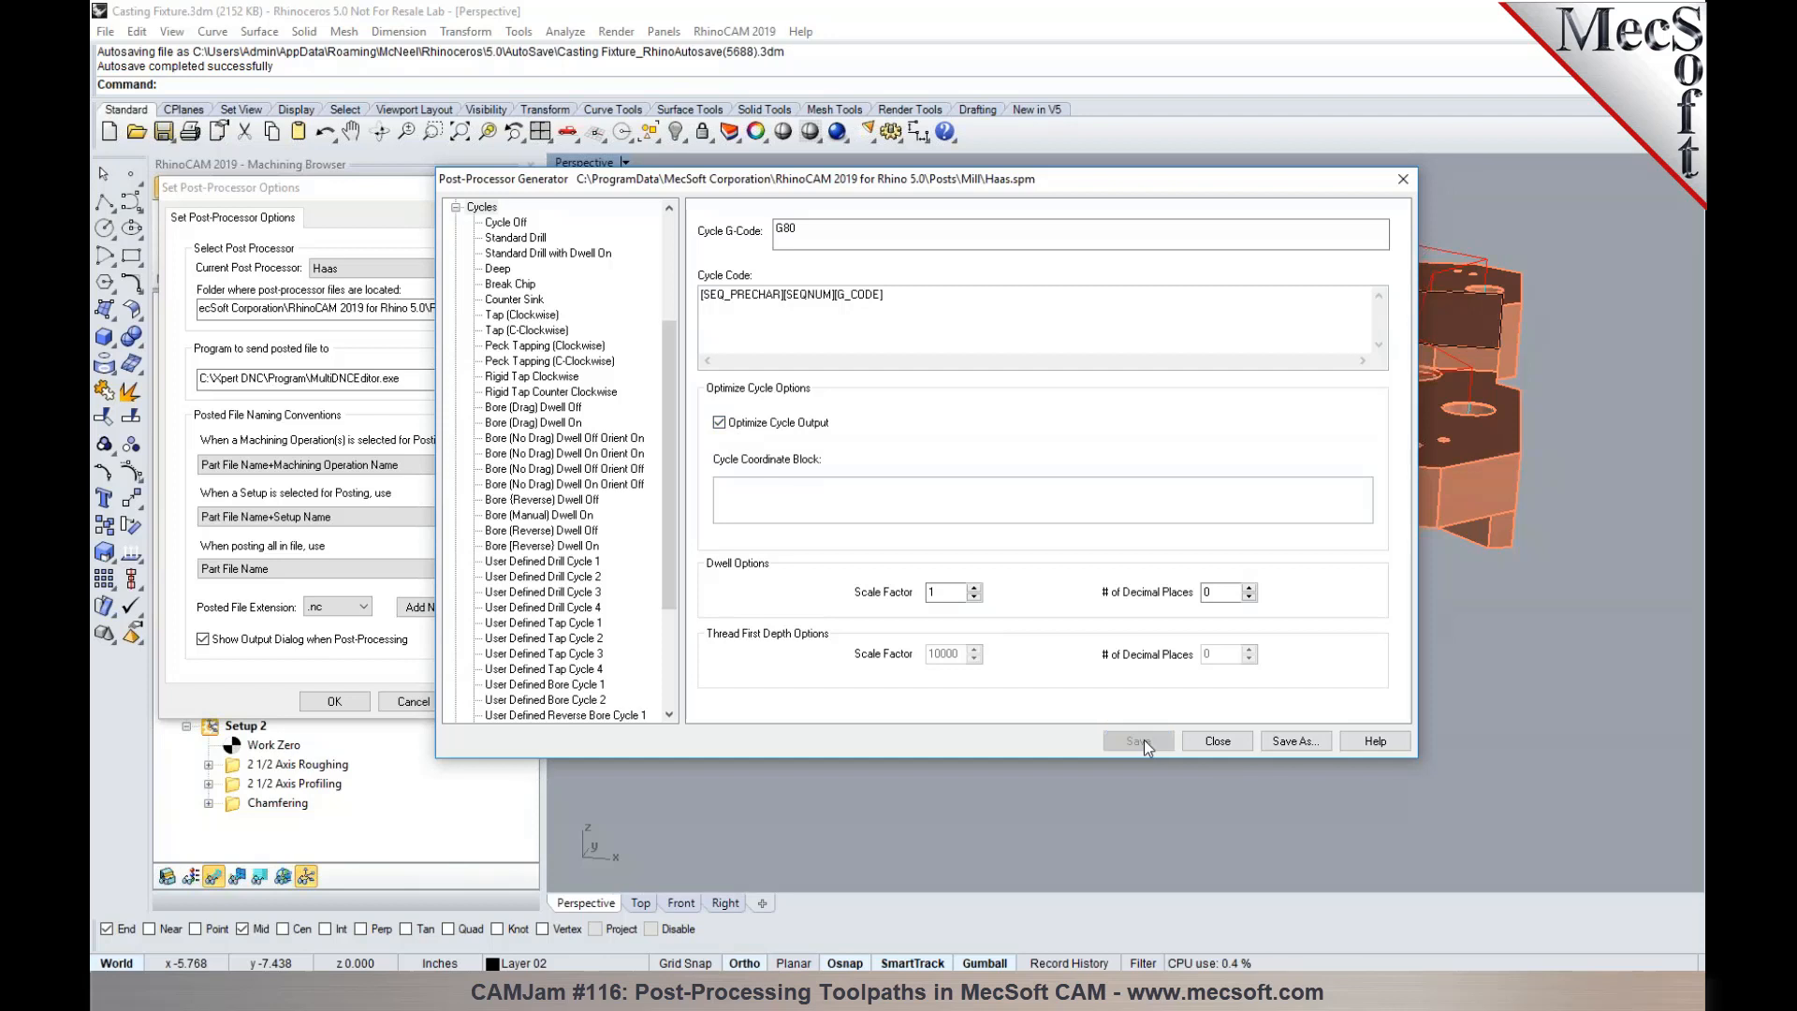
{"action": "left_click", "coordinate": [1214, 741]}
{"action": "left_click", "coordinate": [354, 702]}
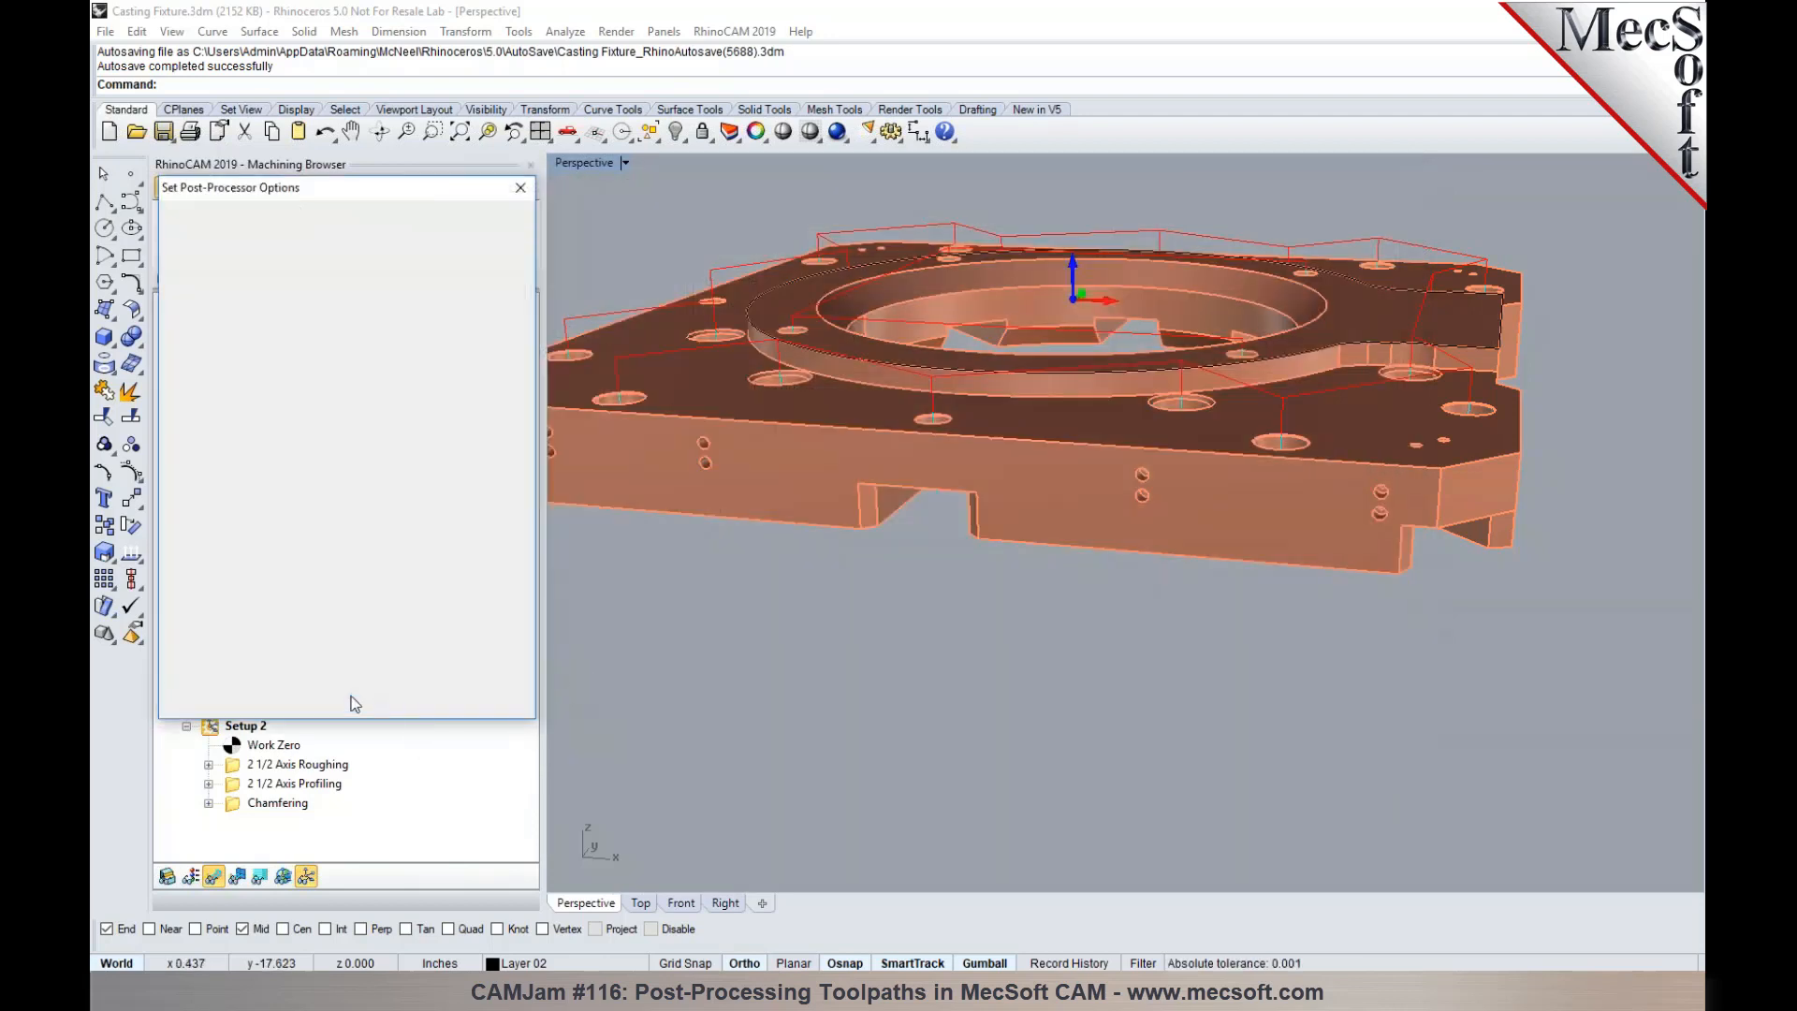
- Repost the selected Standard Drill and Deep Drill operations as 1.nc, replacing the existing file
{"action": "right_click", "coordinate": [292, 474]}
{"action": "left_click", "coordinate": [336, 498]}
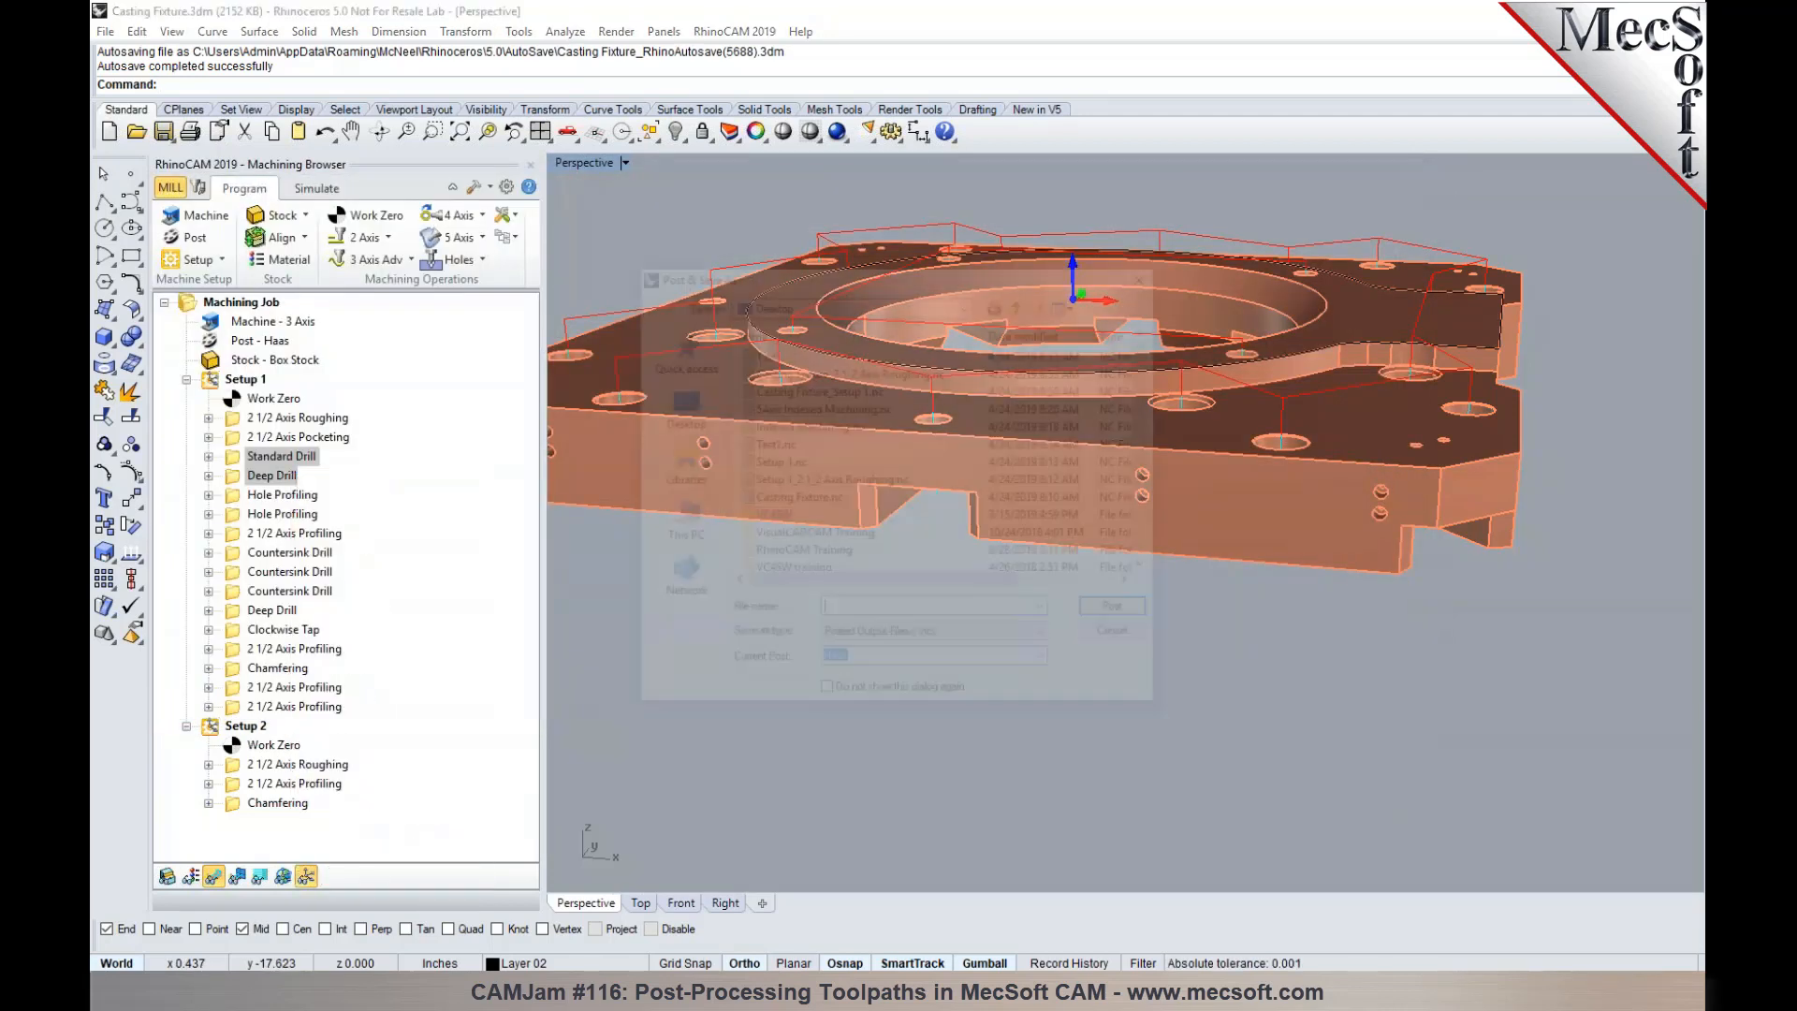
{"action": "type", "text": "1"}
{"action": "key", "text": "Return"}
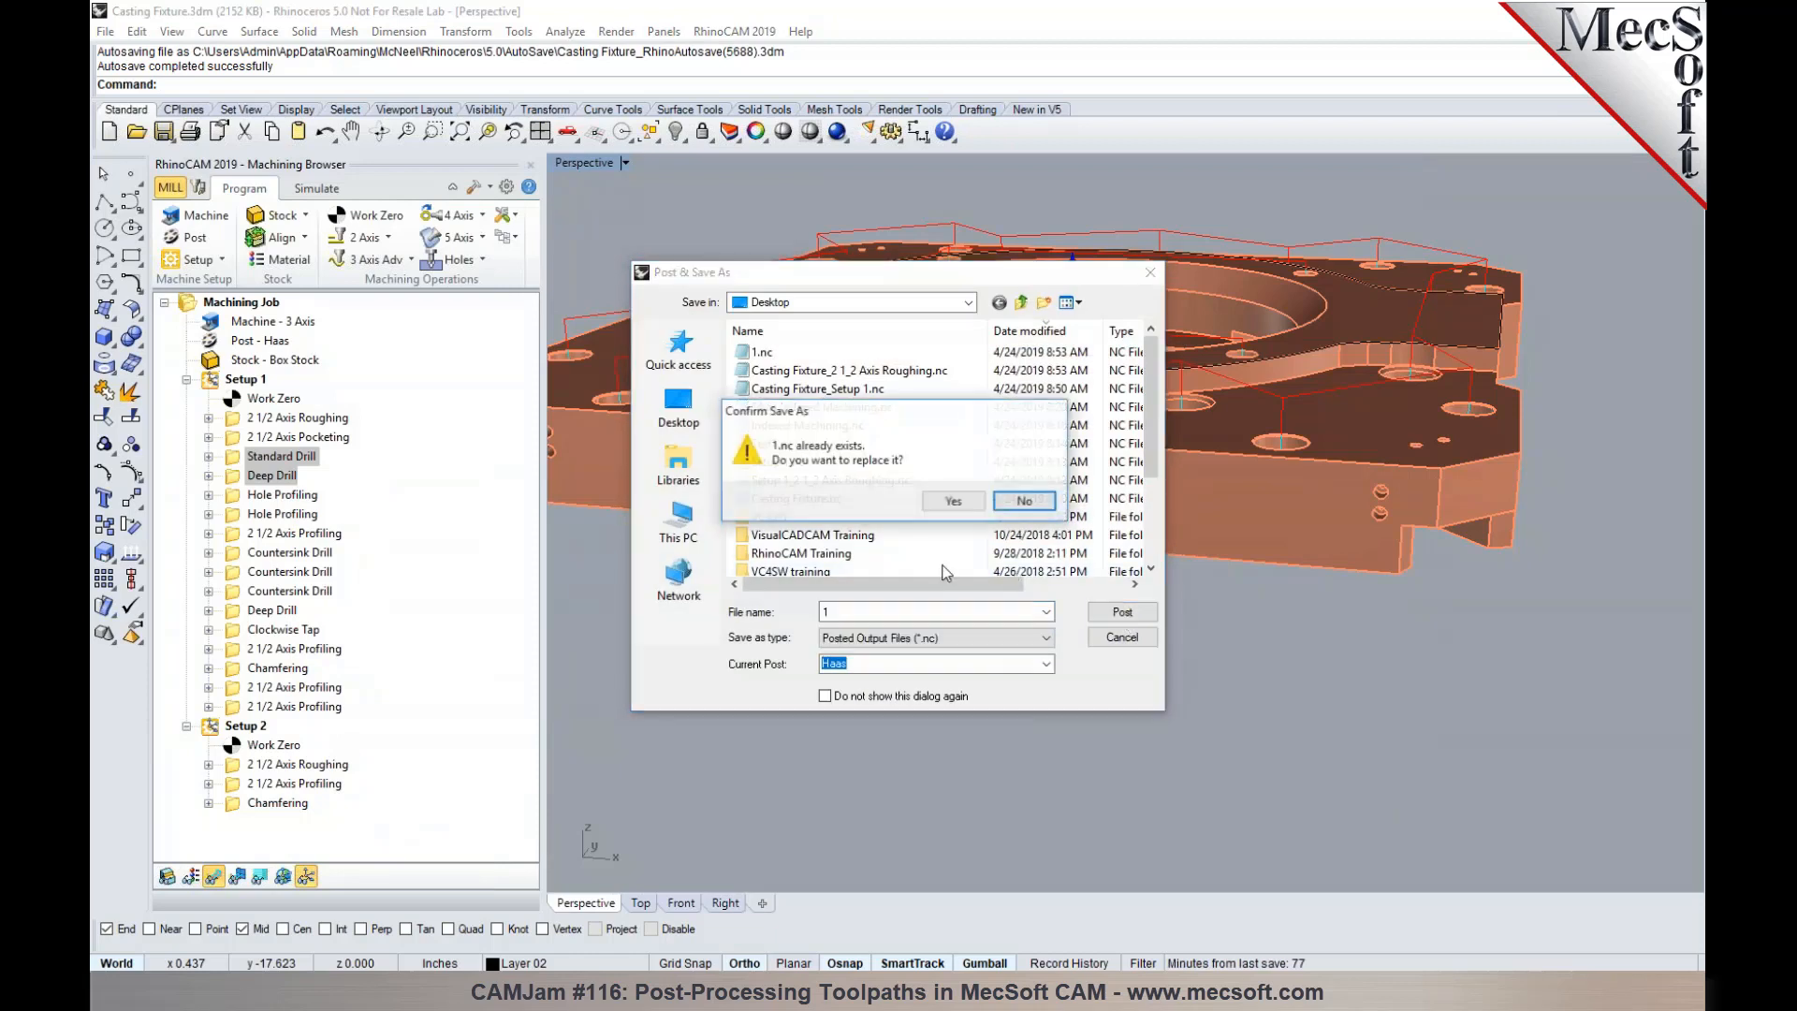
{"action": "left_click", "coordinate": [953, 501]}
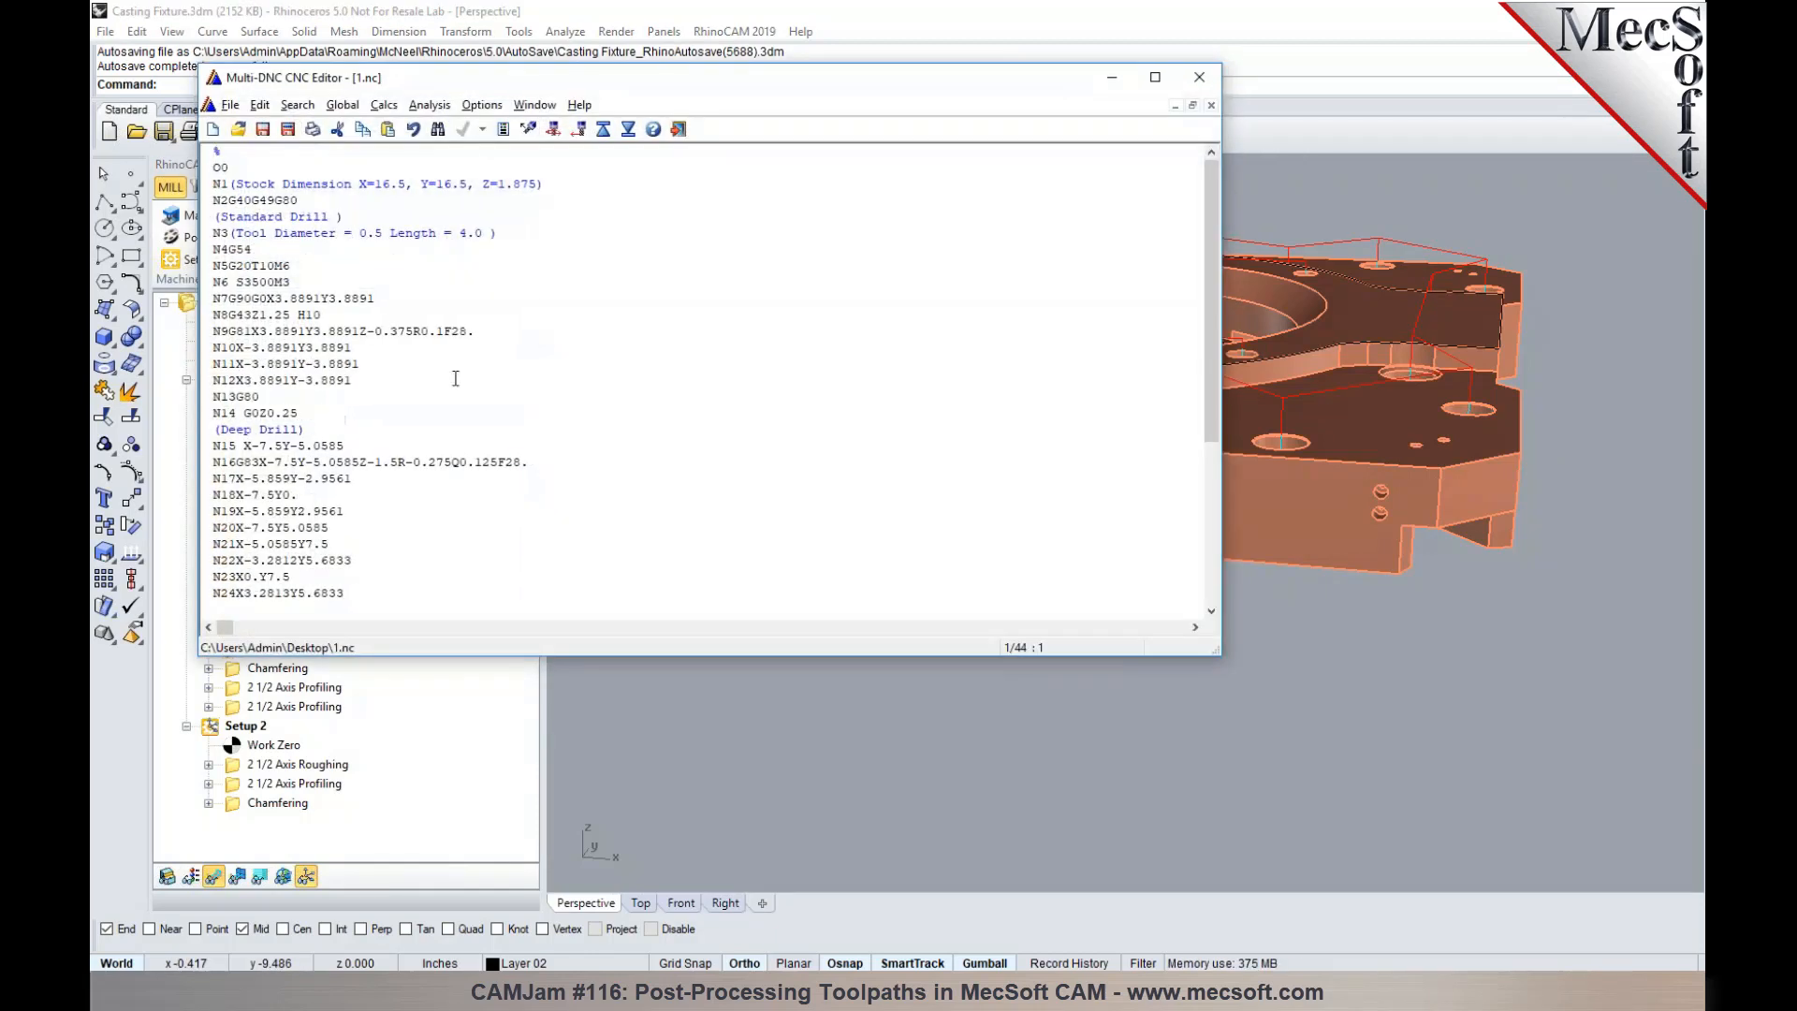
- Examine the G81 cycle block N9 and the hole coordinate blocks N10 to N12 in the reposted code
{"action": "left_click_drag", "start_coordinate": [227, 331], "coordinate": [486, 334]}
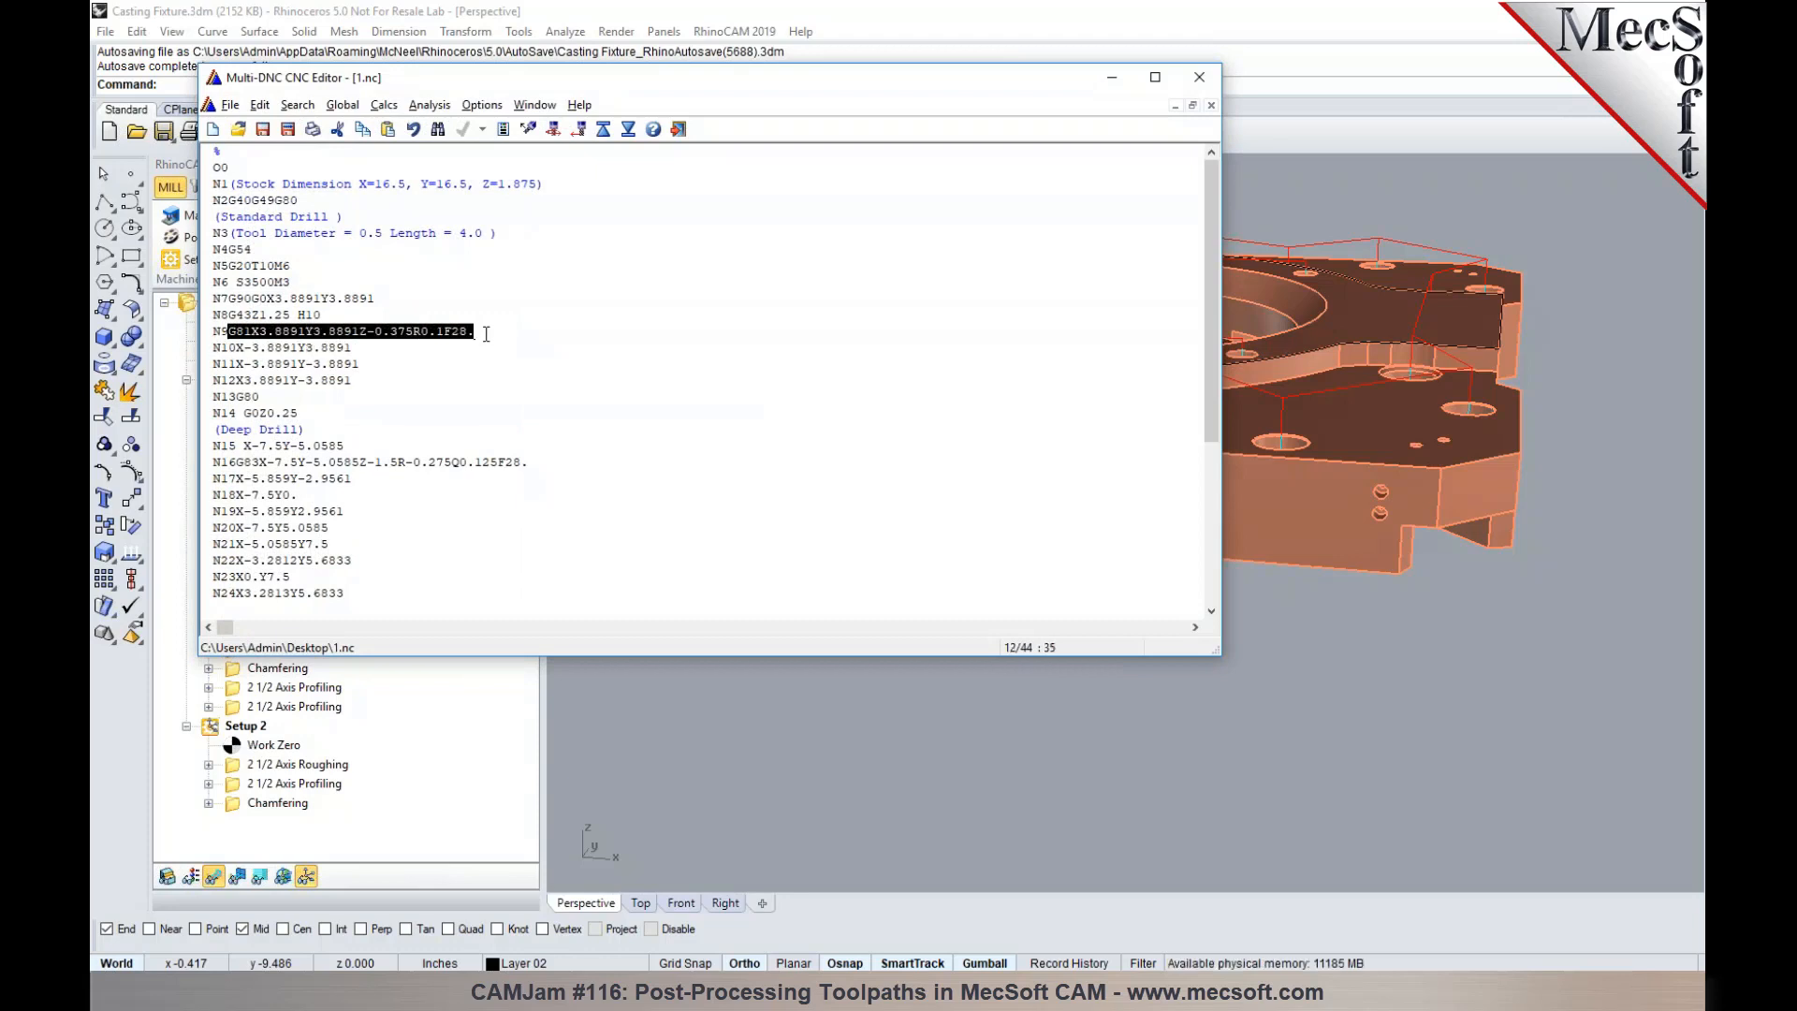
{"action": "left_click_drag", "start_coordinate": [360, 347], "coordinate": [234, 348]}
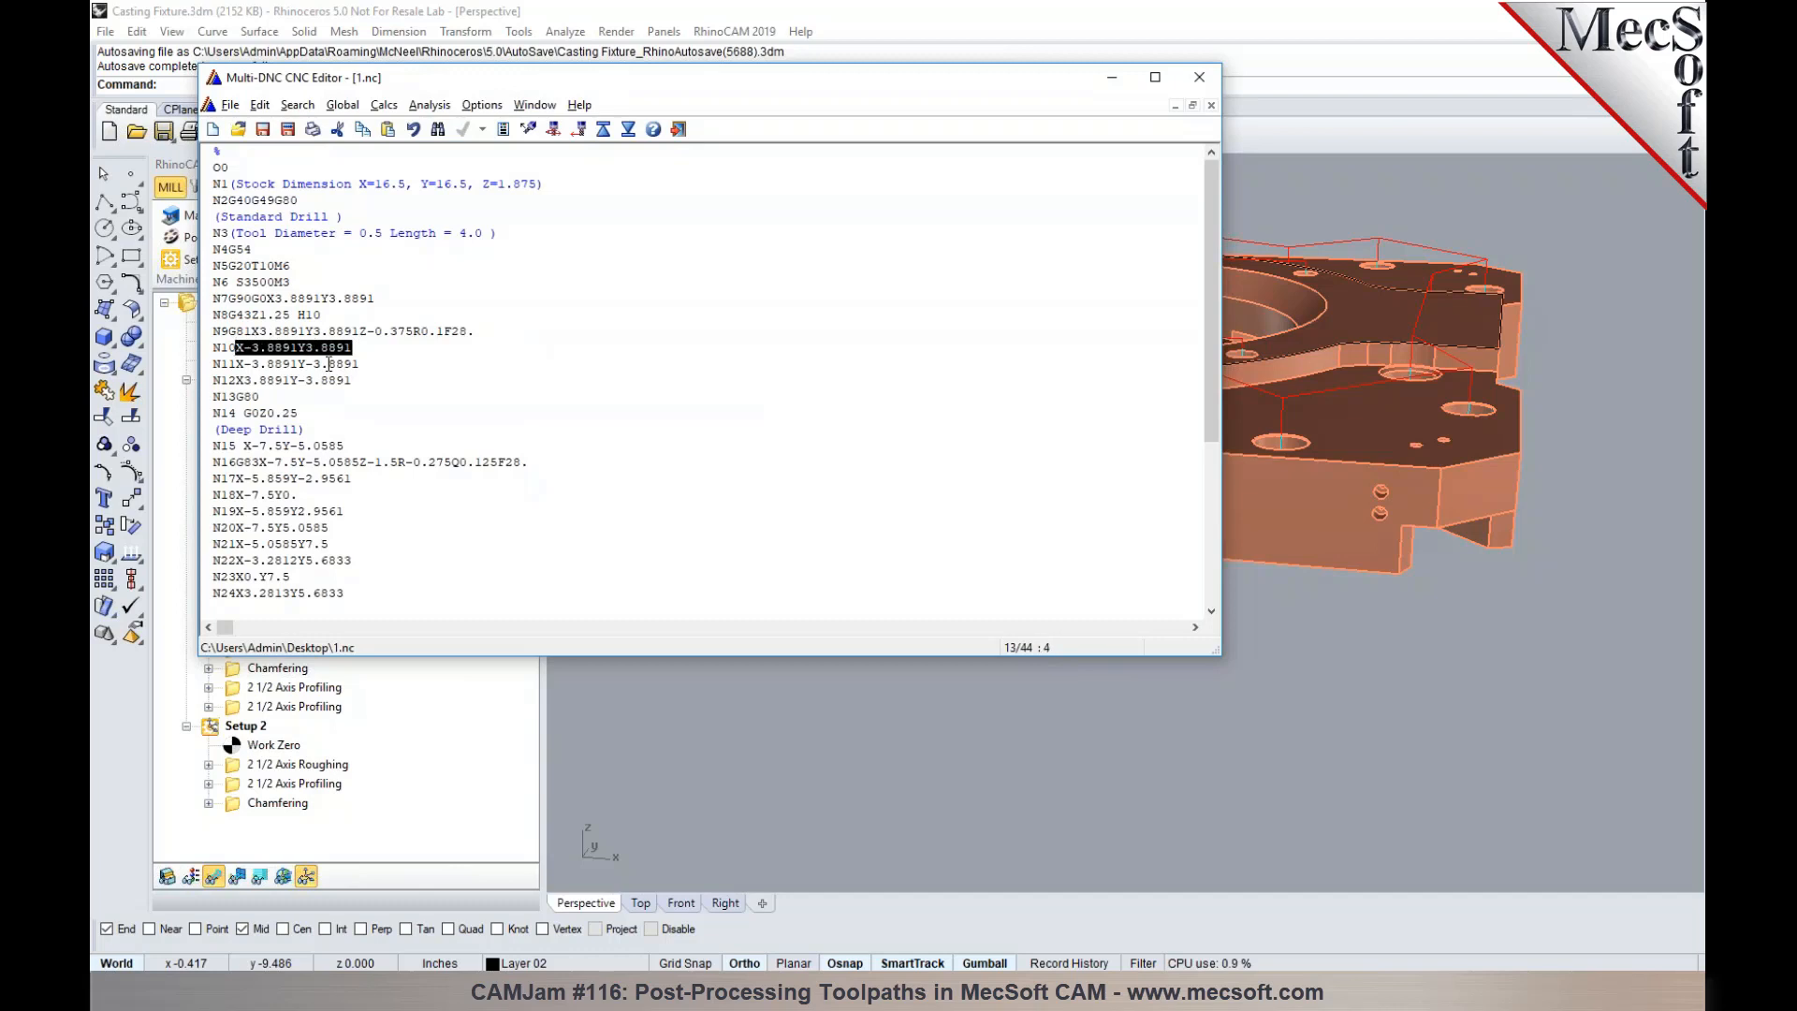
{"action": "left_click_drag", "start_coordinate": [360, 363], "coordinate": [235, 363]}
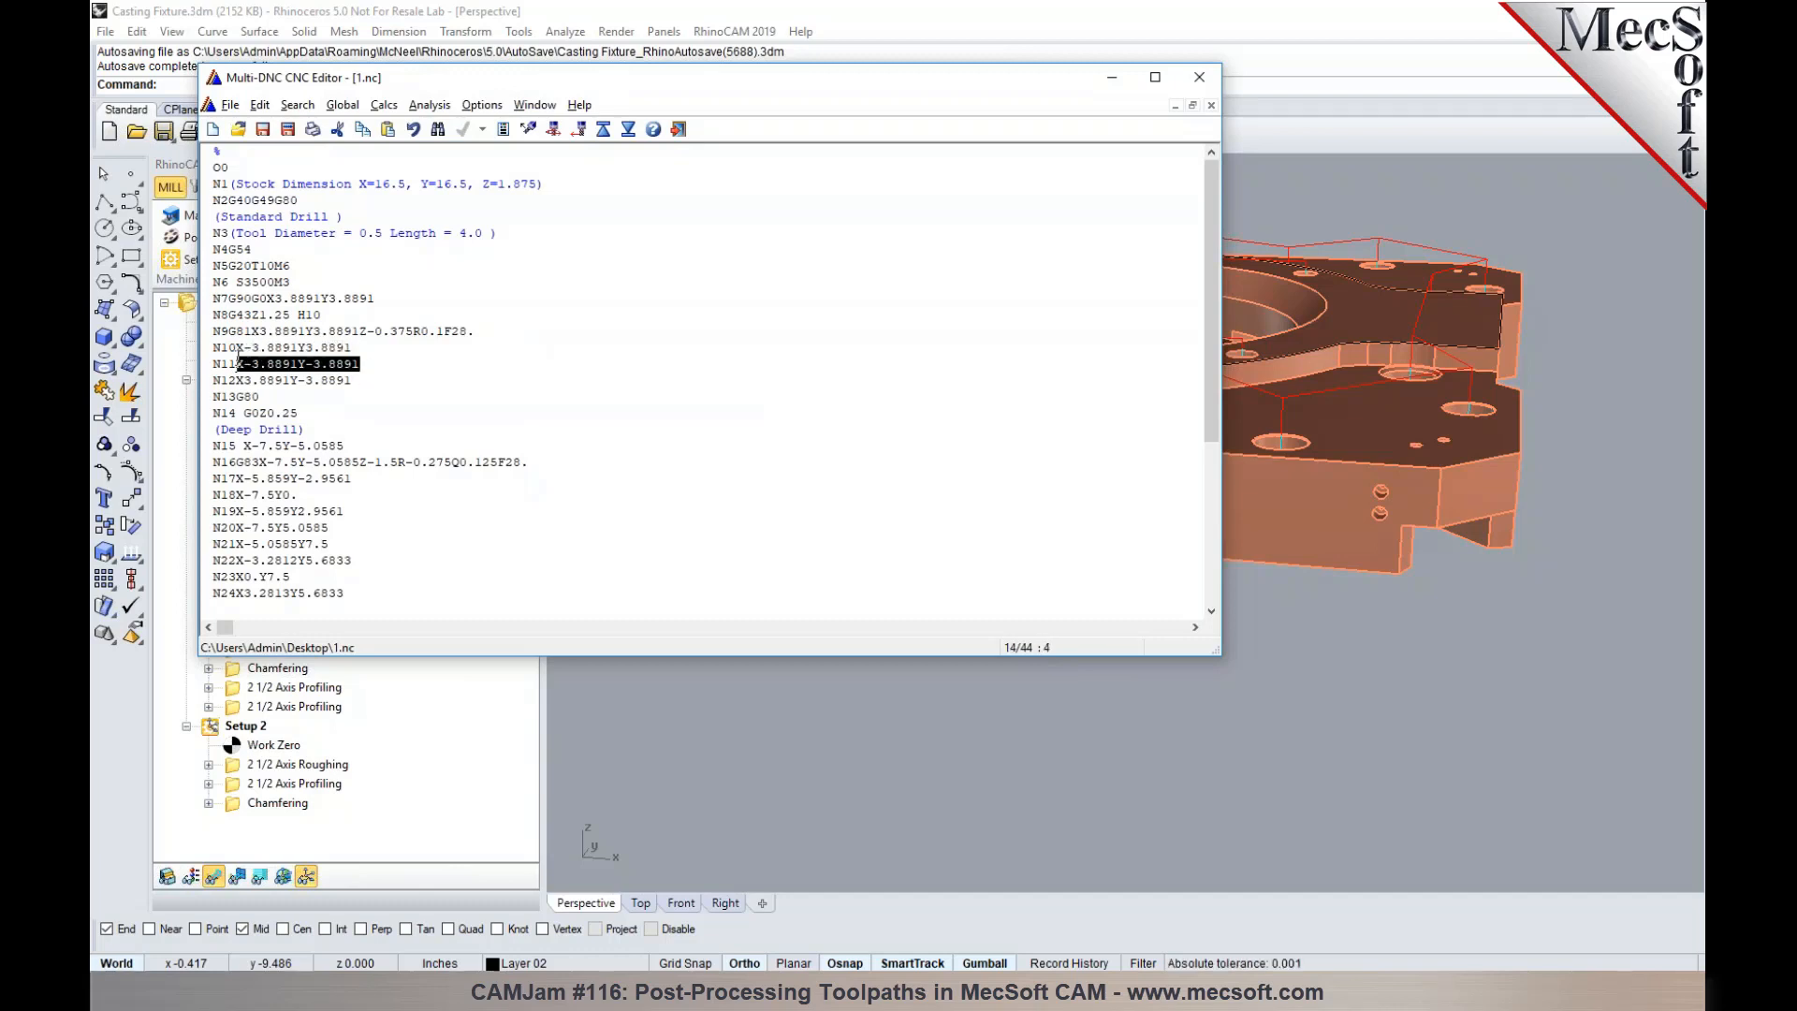
{"action": "left_click", "coordinate": [351, 380]}
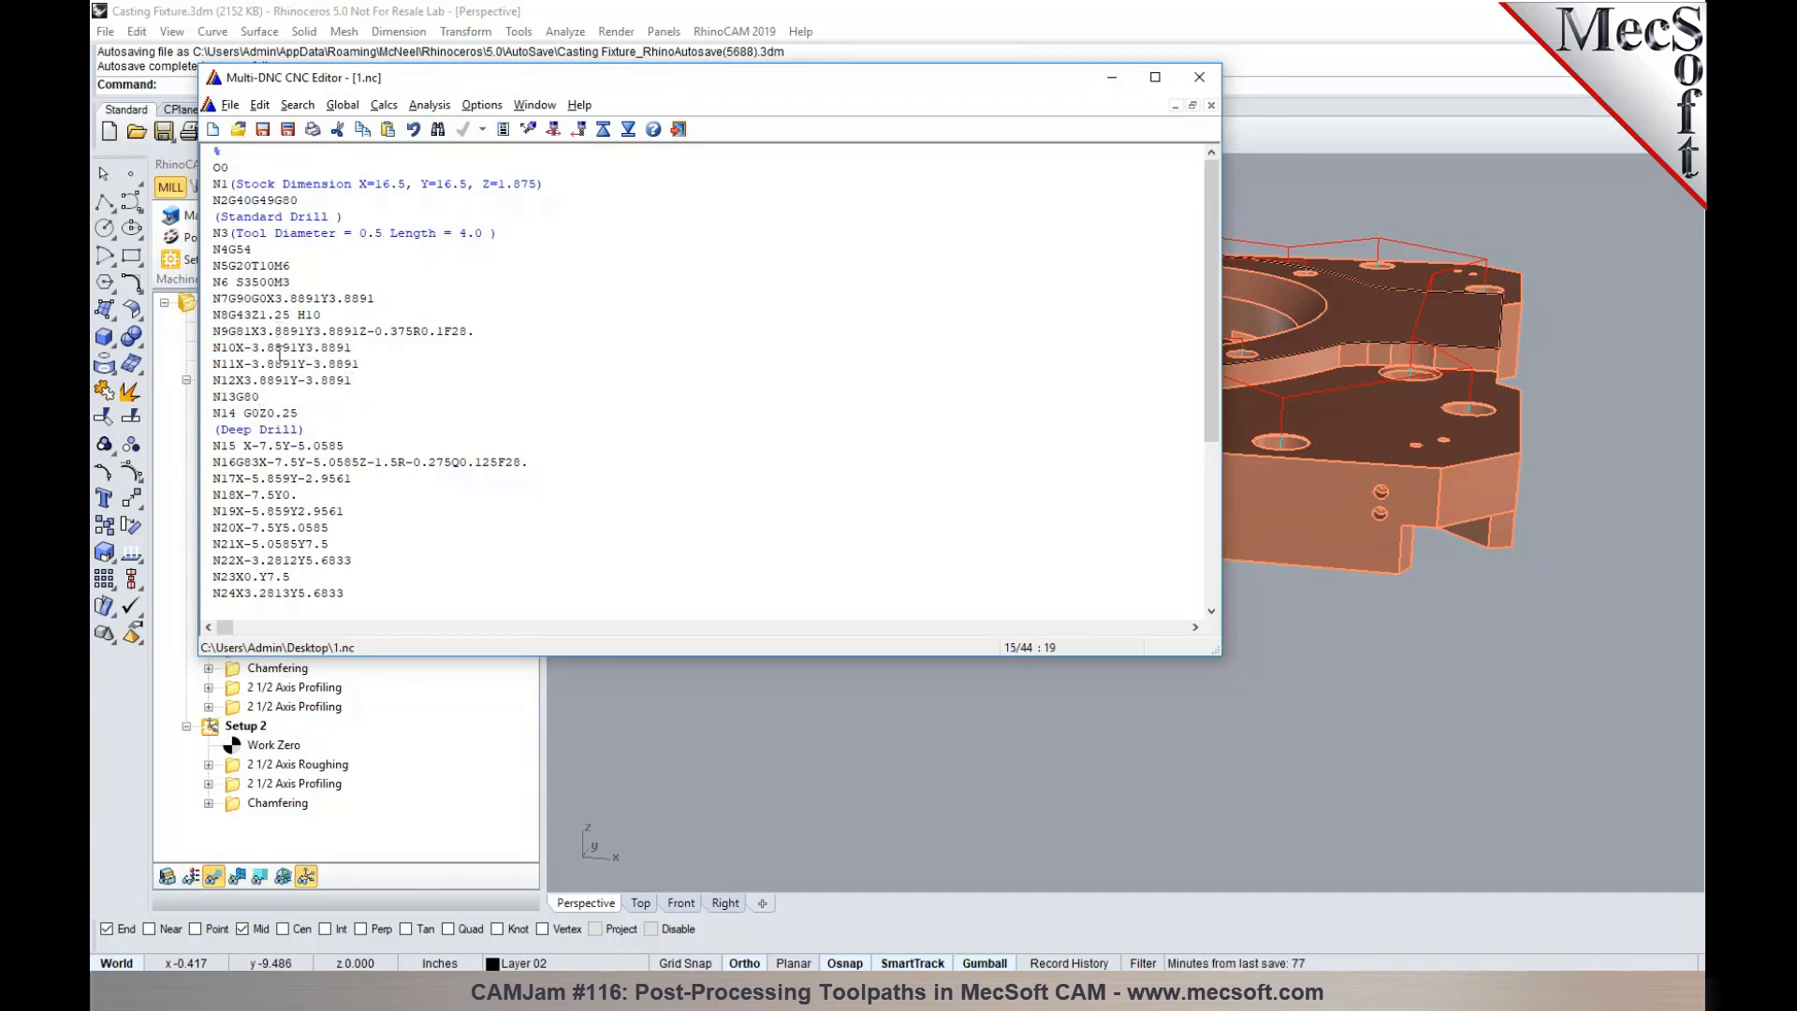
- Examine the G80 block N13 and the G83 deep drill cycle block N16 in the reposted code, and close the file
{"action": "left_click_drag", "start_coordinate": [260, 396], "coordinate": [202, 392]}
{"action": "left_click", "coordinate": [326, 400]}
{"action": "scroll", "coordinate": [318, 360], "scroll_direction": "down", "scroll_amount": 3}
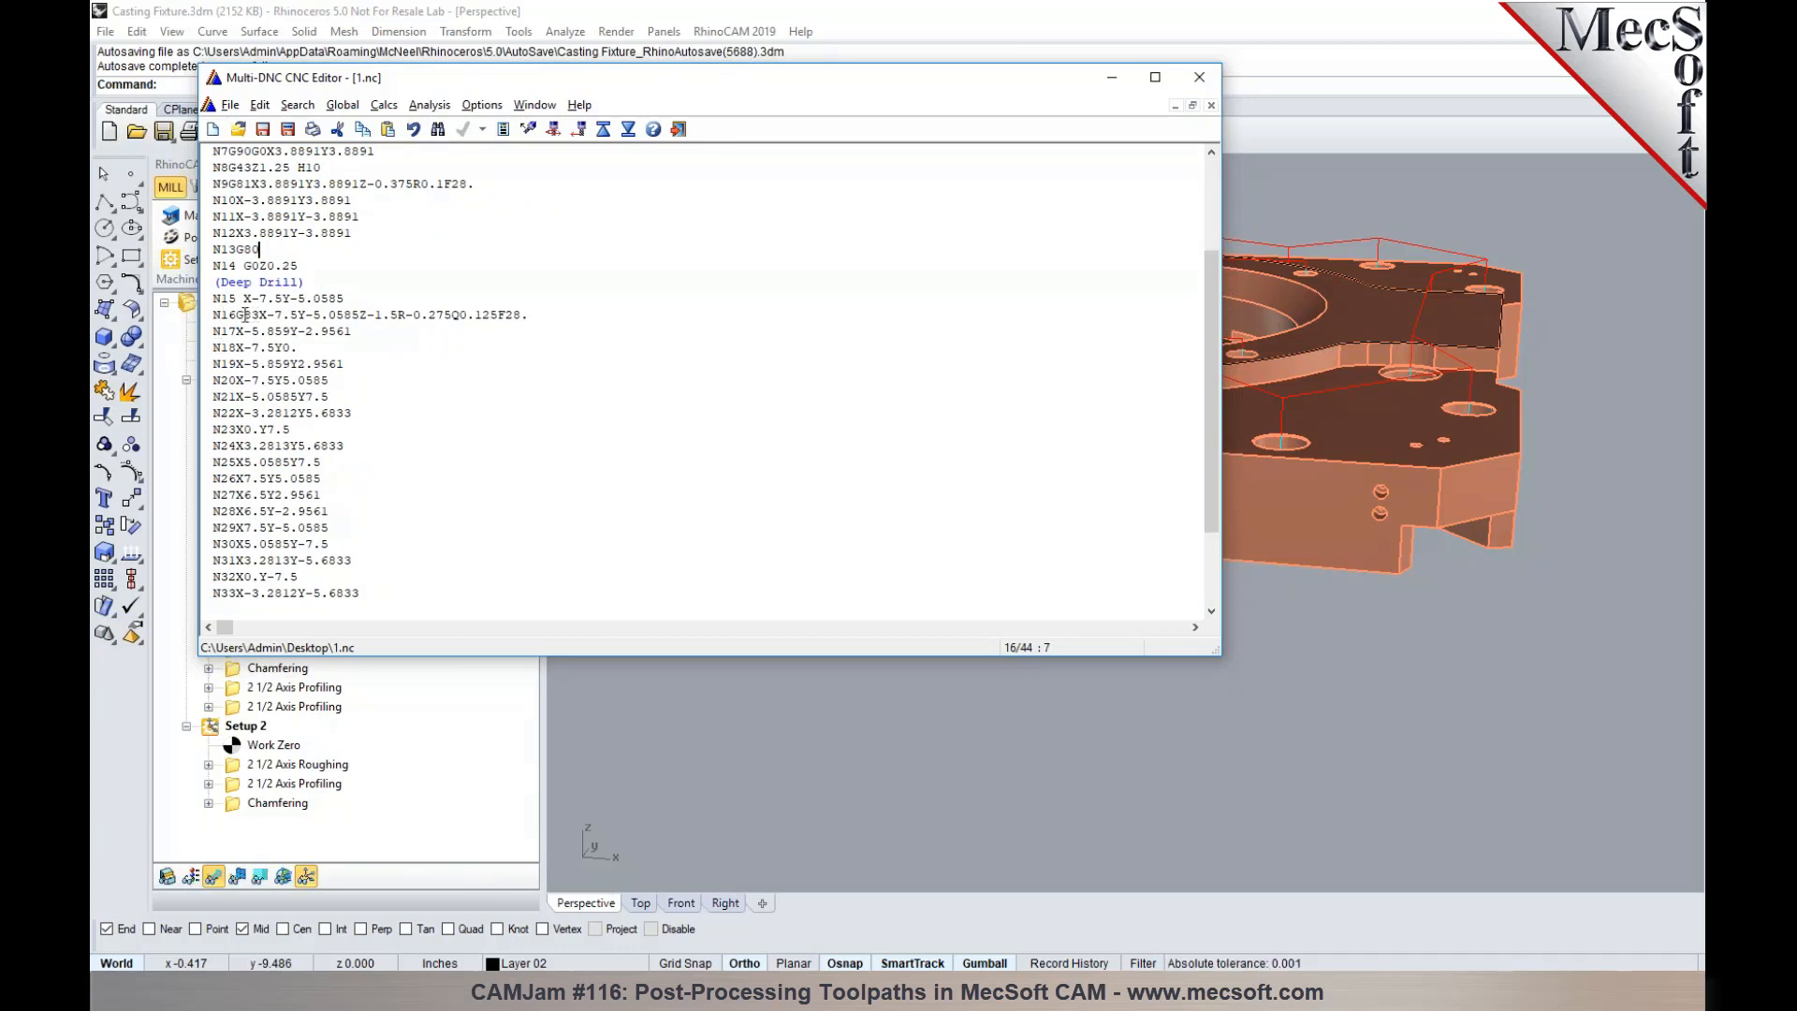
{"action": "scroll", "coordinate": [238, 298], "scroll_direction": "down", "scroll_amount": 1}
{"action": "left_click", "coordinate": [236, 265]}
{"action": "left_click_drag", "start_coordinate": [236, 264], "coordinate": [537, 272]}
{"action": "left_click", "coordinate": [506, 292]}
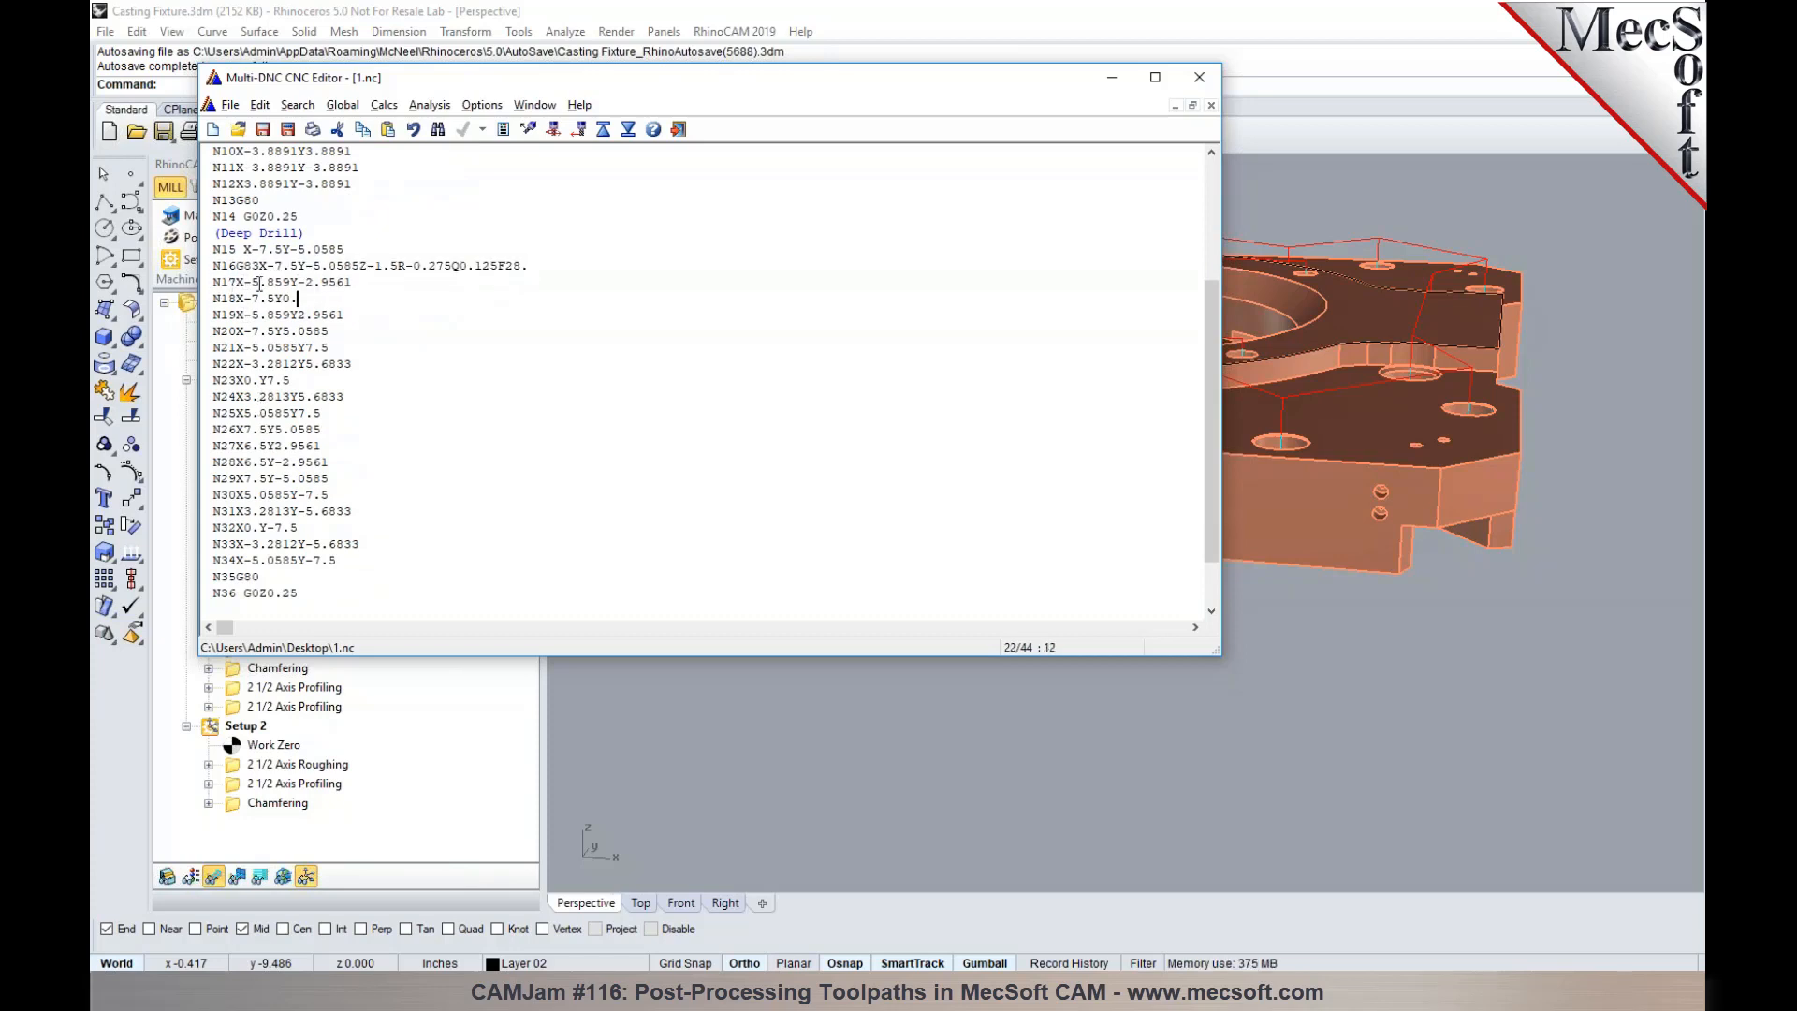
{"action": "left_click_drag", "start_coordinate": [242, 266], "coordinate": [270, 266]}
{"action": "left_click", "coordinate": [1201, 80]}
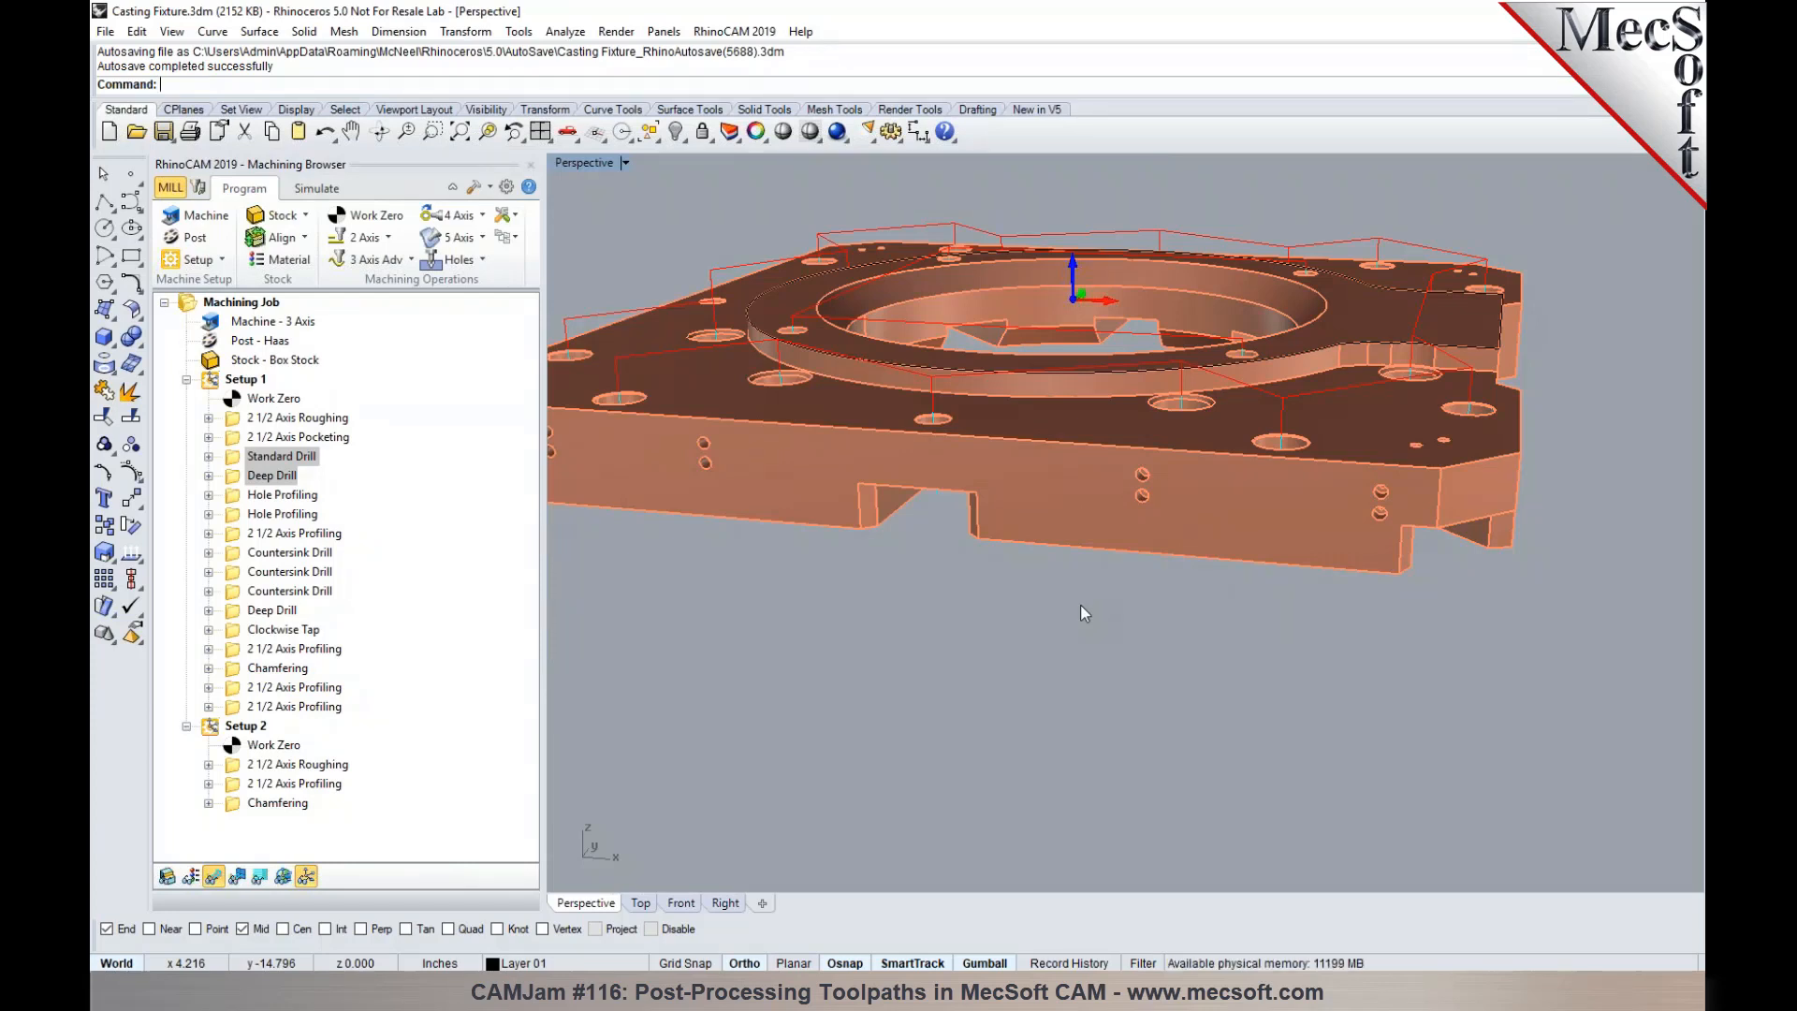
- Add M01 with a $ sign as the output comment in the properties of Setup 1's 2 1/2 Axis Pocketing operation
{"action": "left_click", "coordinate": [337, 420]}
{"action": "left_click", "coordinate": [339, 436]}
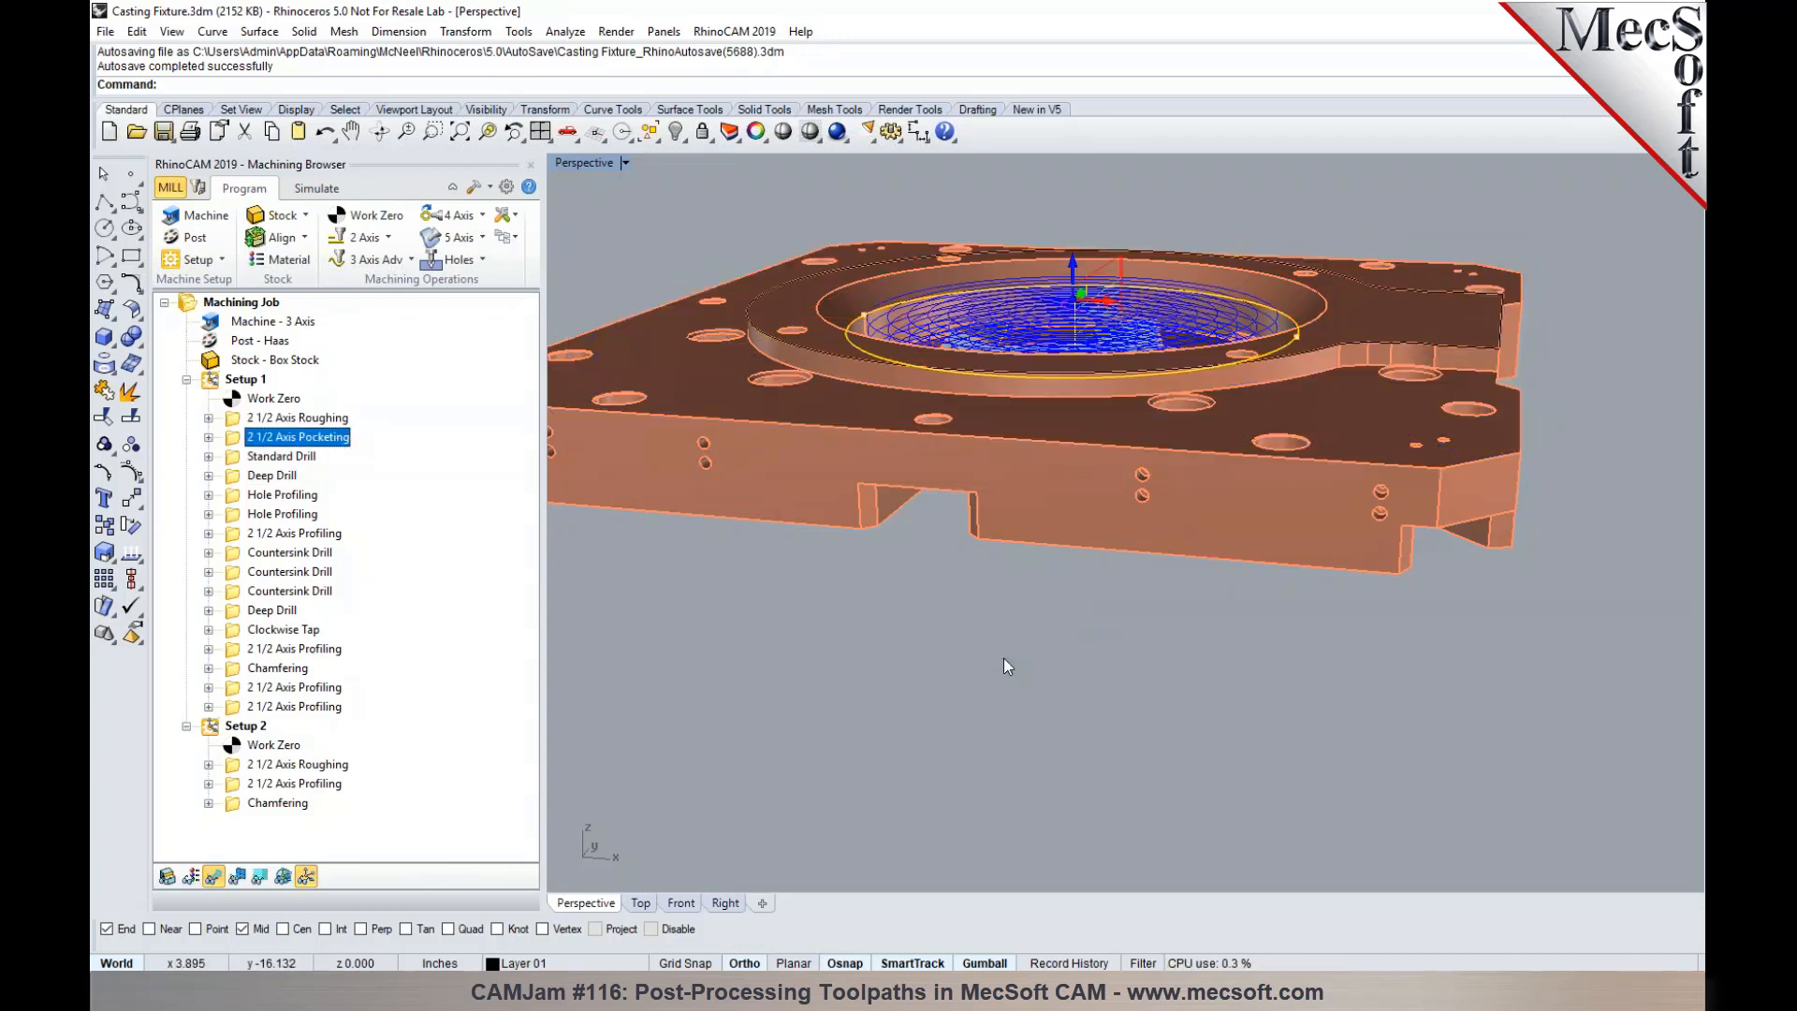
{"action": "scroll", "coordinate": [1006, 666], "scroll_direction": "down", "scroll_amount": 3}
{"action": "scroll", "coordinate": [976, 682], "scroll_direction": "up", "scroll_amount": 3}
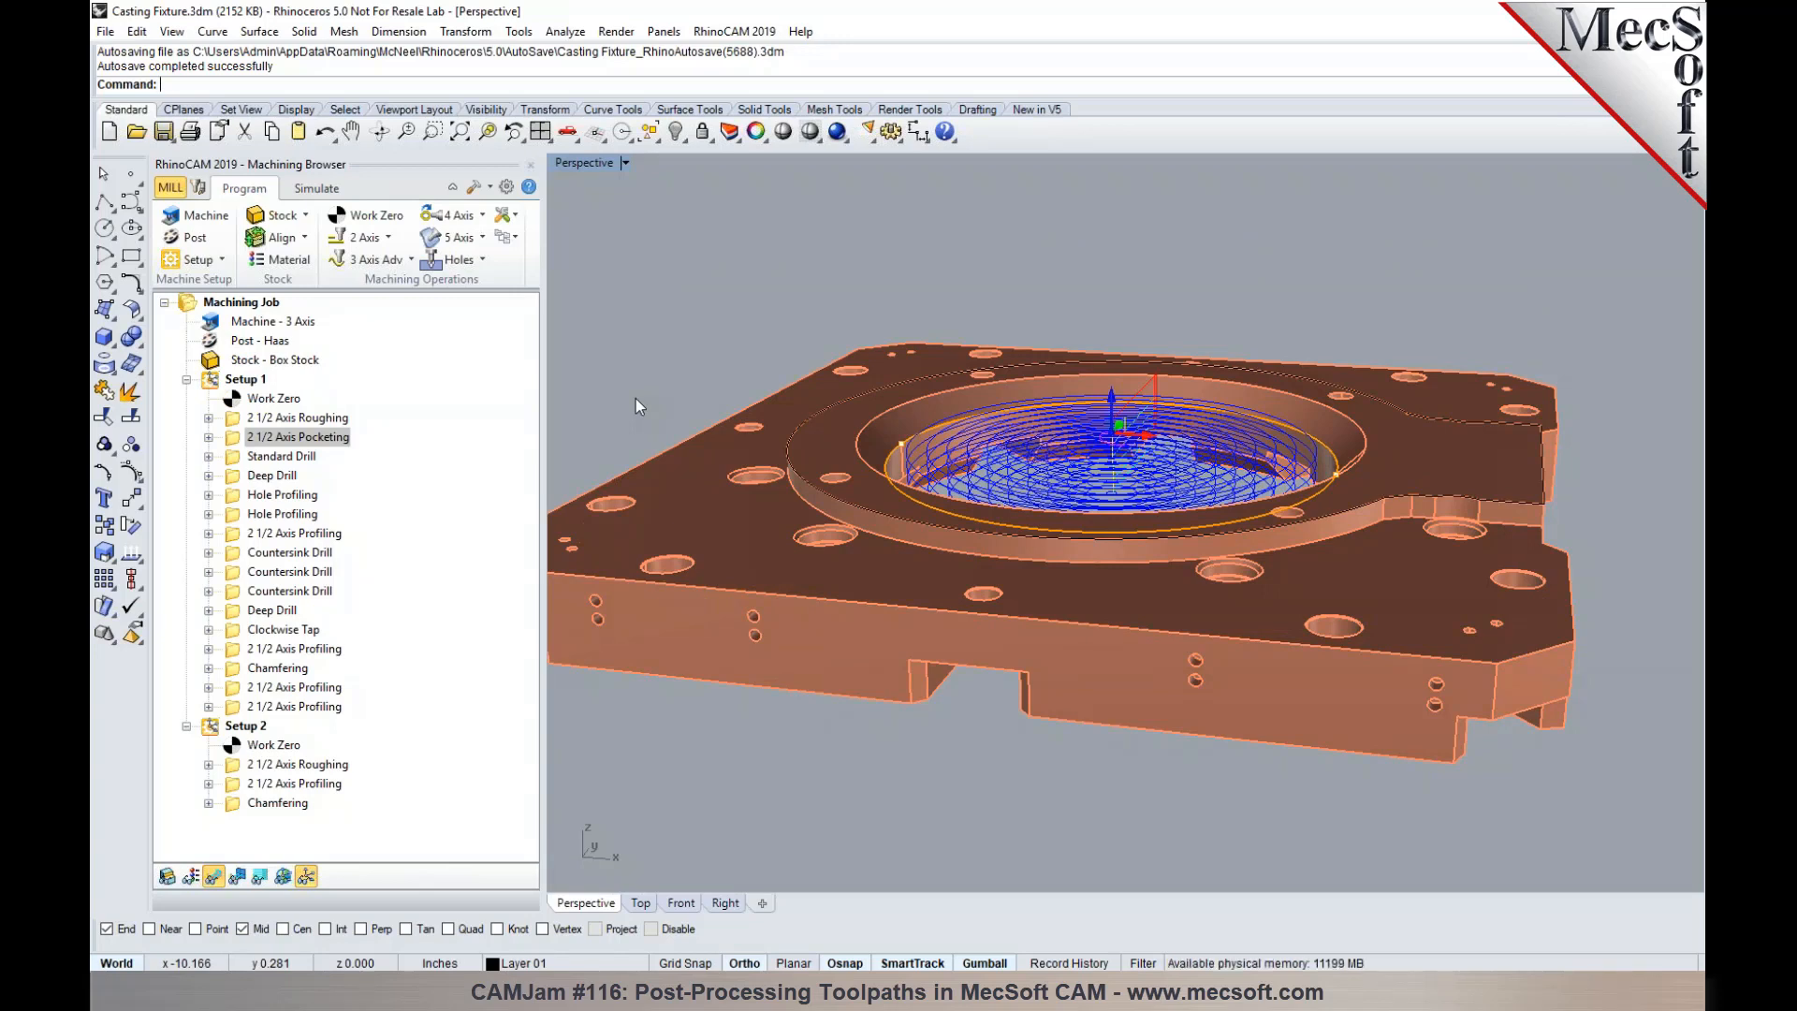
{"action": "right_click", "coordinate": [239, 436]}
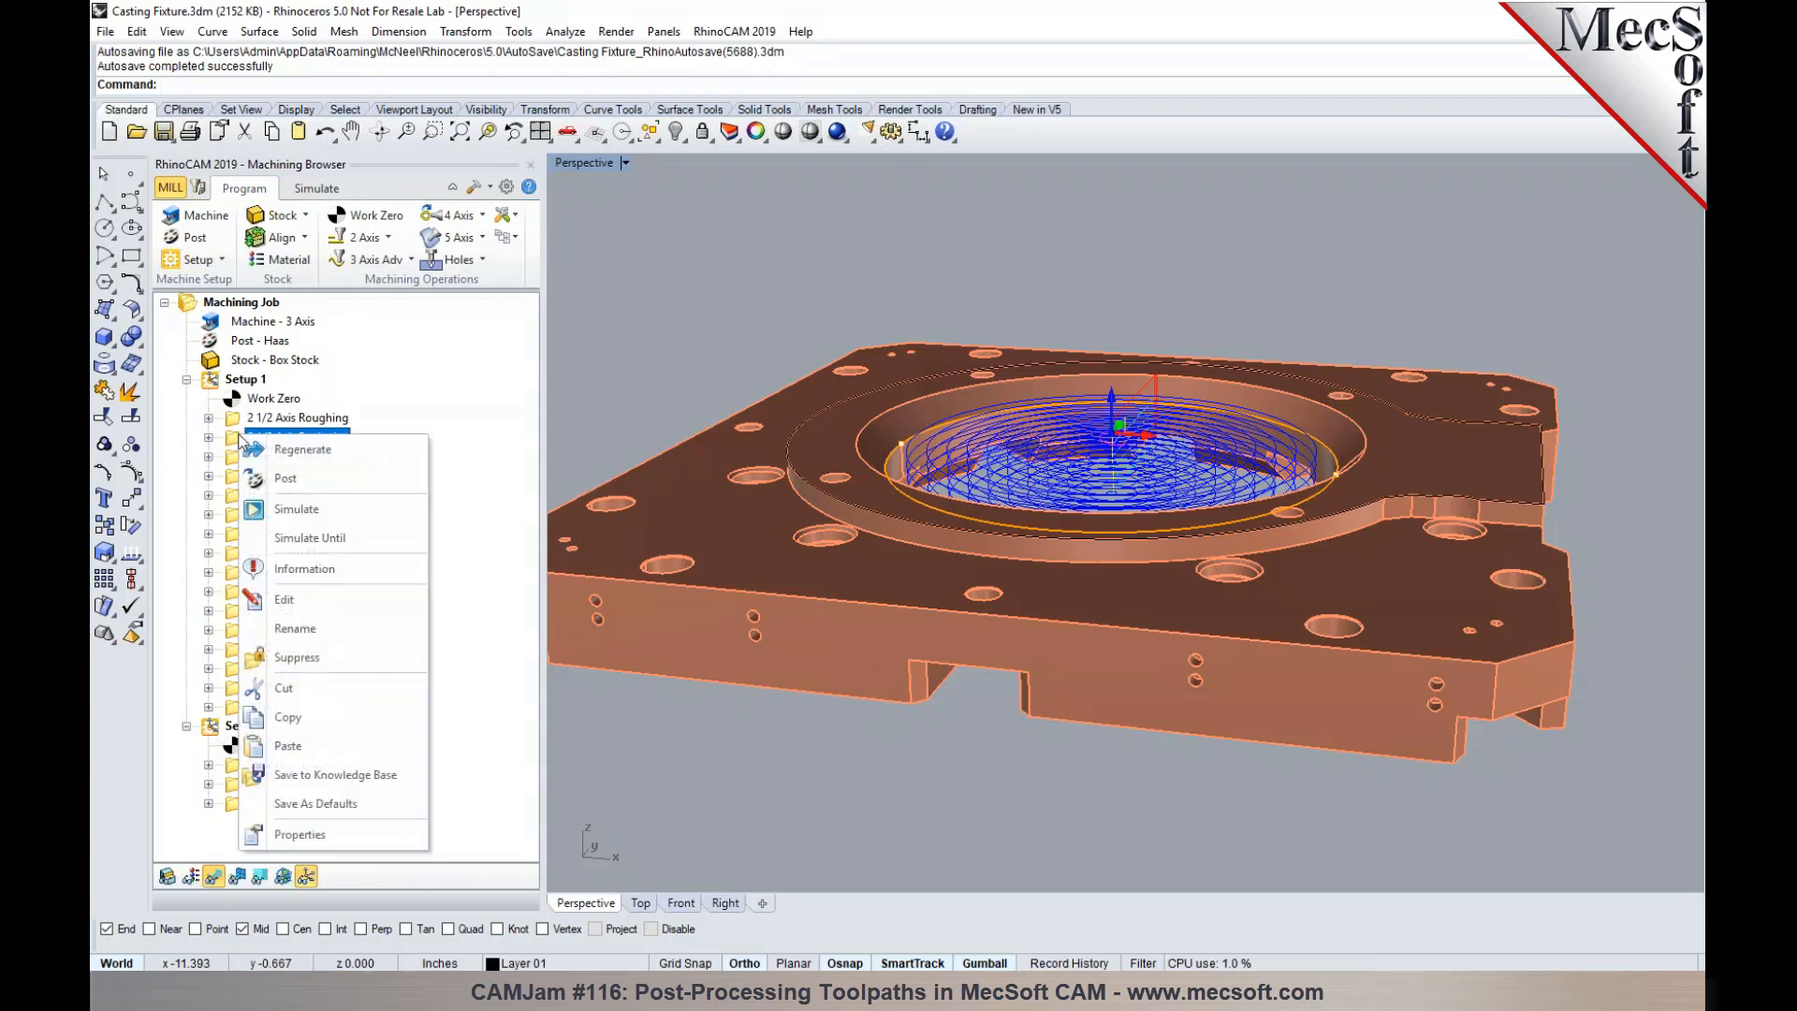
{"action": "left_click", "coordinate": [341, 834]}
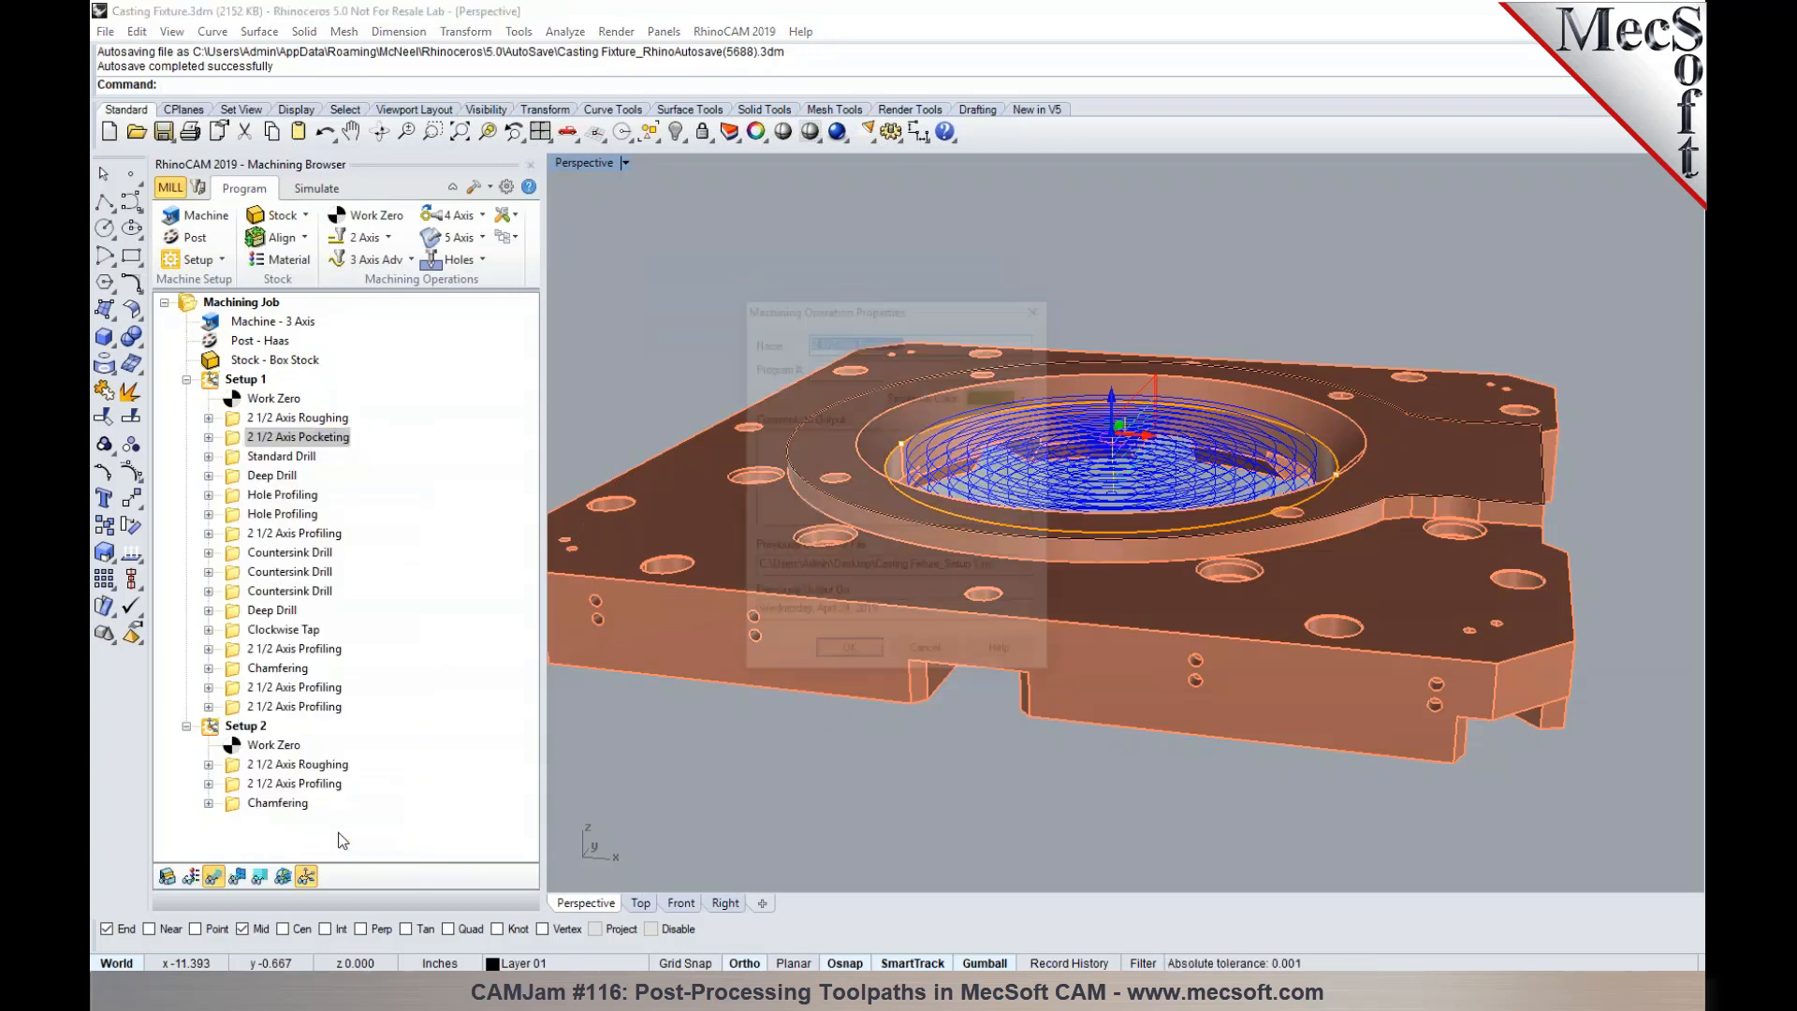
{"action": "left_click", "coordinate": [805, 485]}
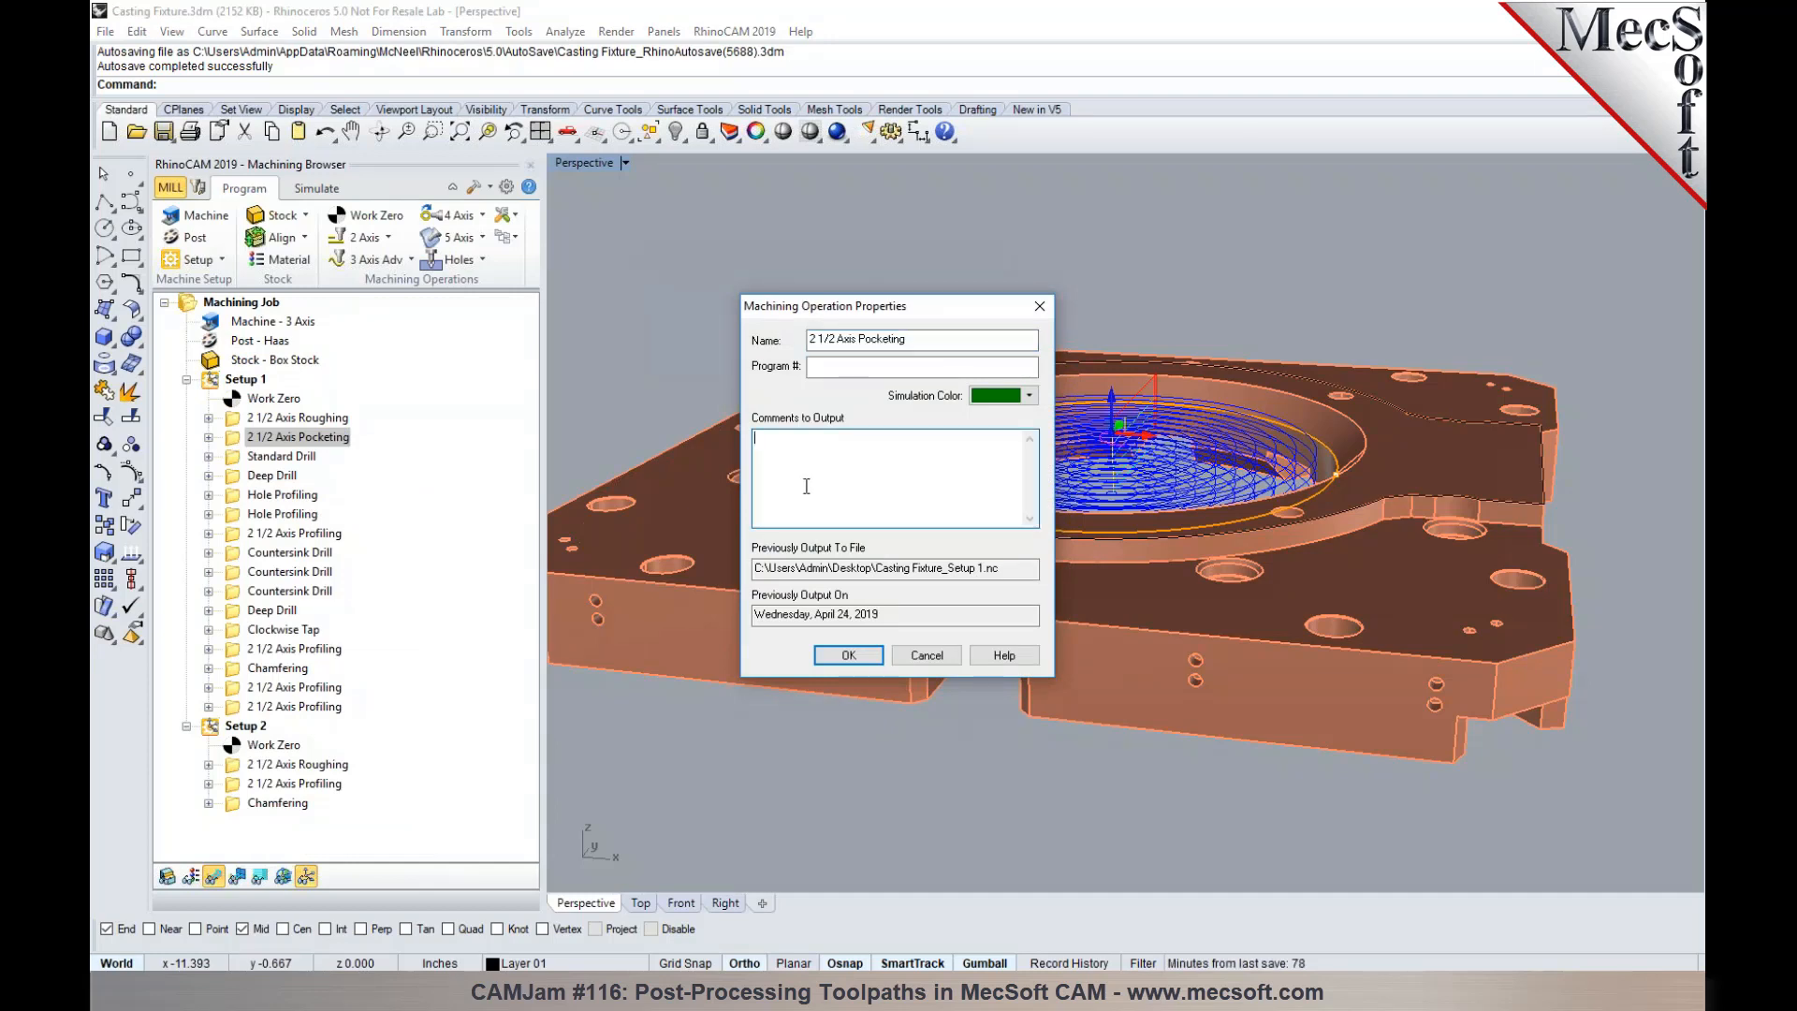
{"action": "type", "text": "M01"}
{"action": "type", "text": "$"}
{"action": "left_click", "coordinate": [847, 655]}
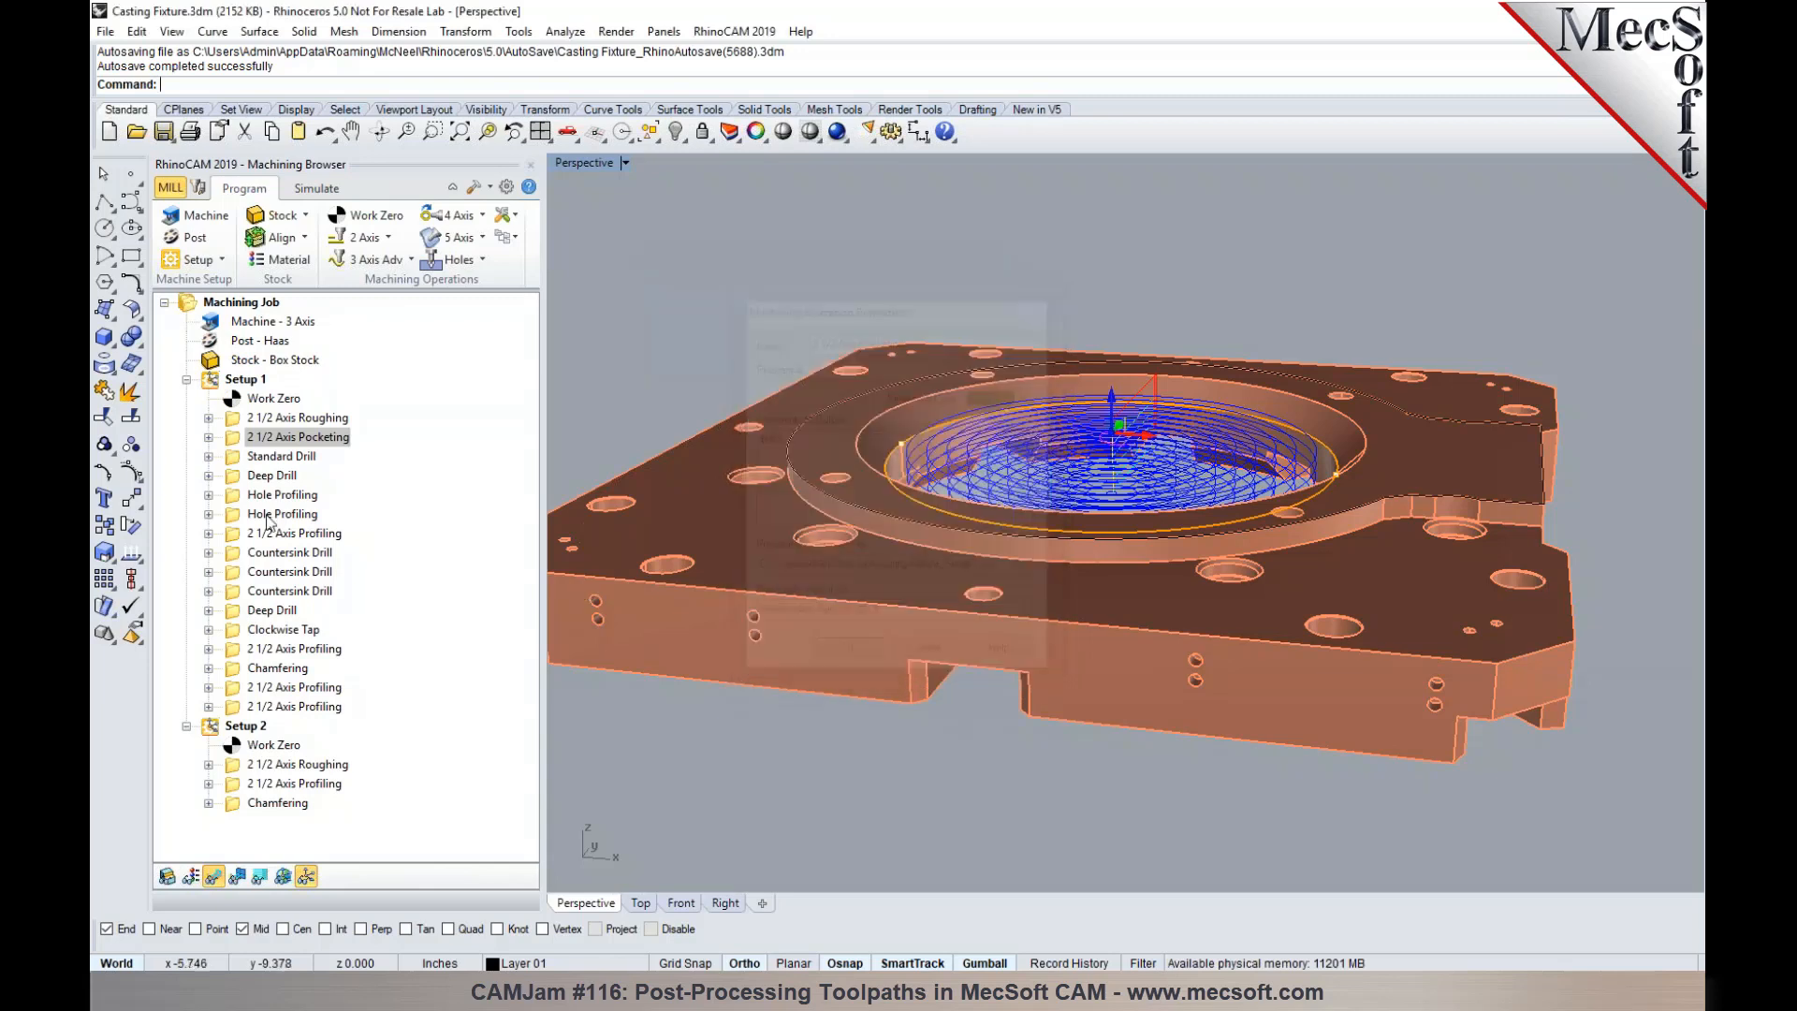
- Post Setup 1's 2 1/2 Axis Roughing and 2 1/2 Axis Pocketing operations together as 1.nc, replacing the existing file
{"action": "left_click", "coordinate": [313, 440], "text": "shift"}
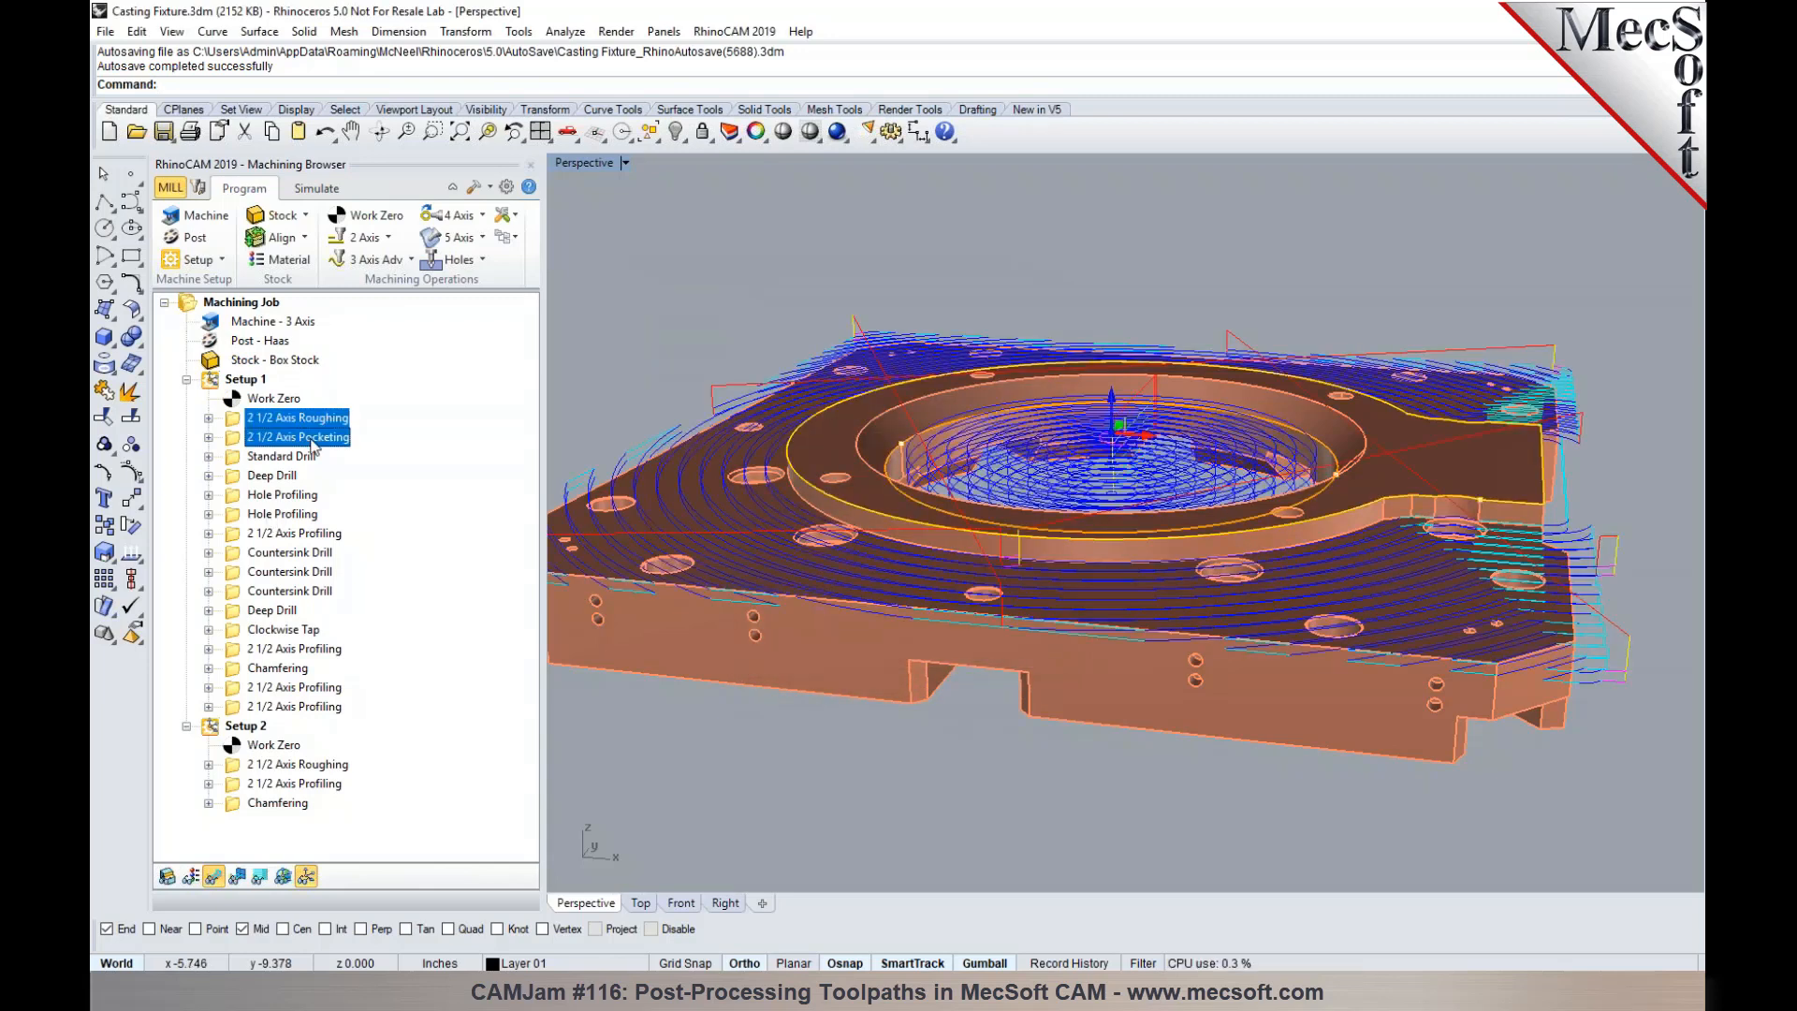
{"action": "right_click", "coordinate": [313, 444]}
{"action": "left_click", "coordinate": [346, 479]}
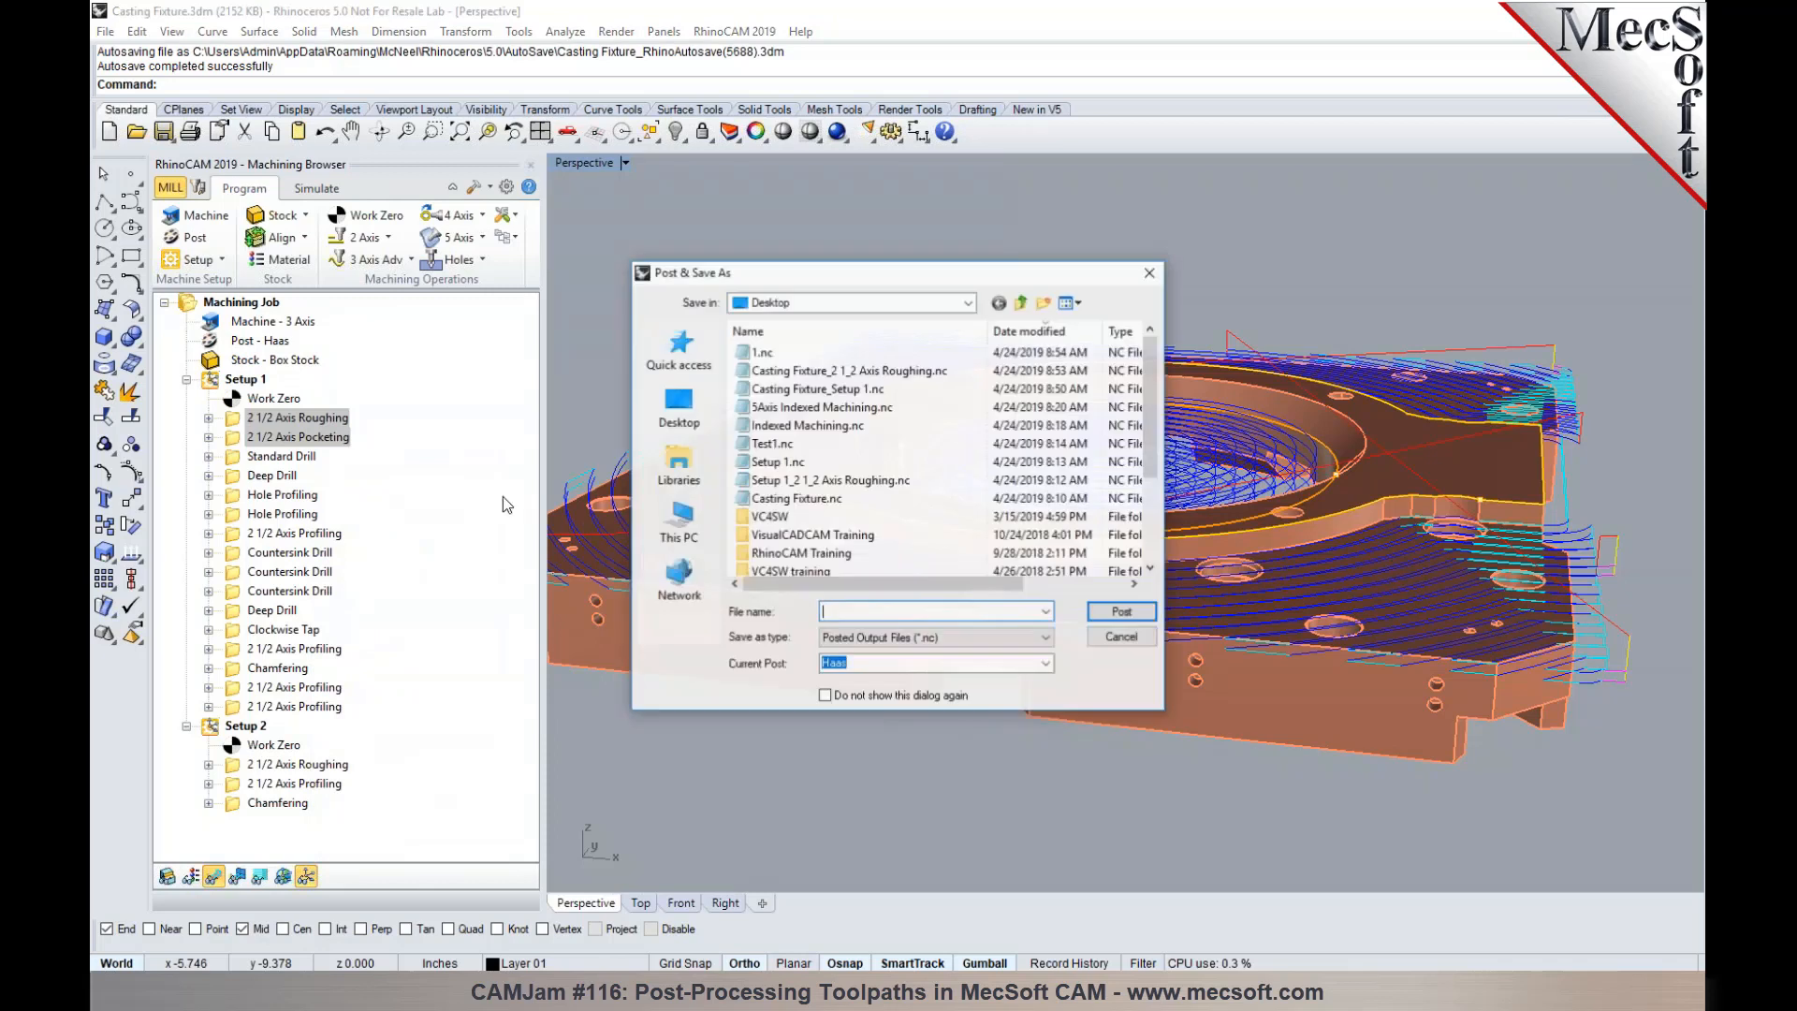
{"action": "left_click", "coordinate": [777, 352]}
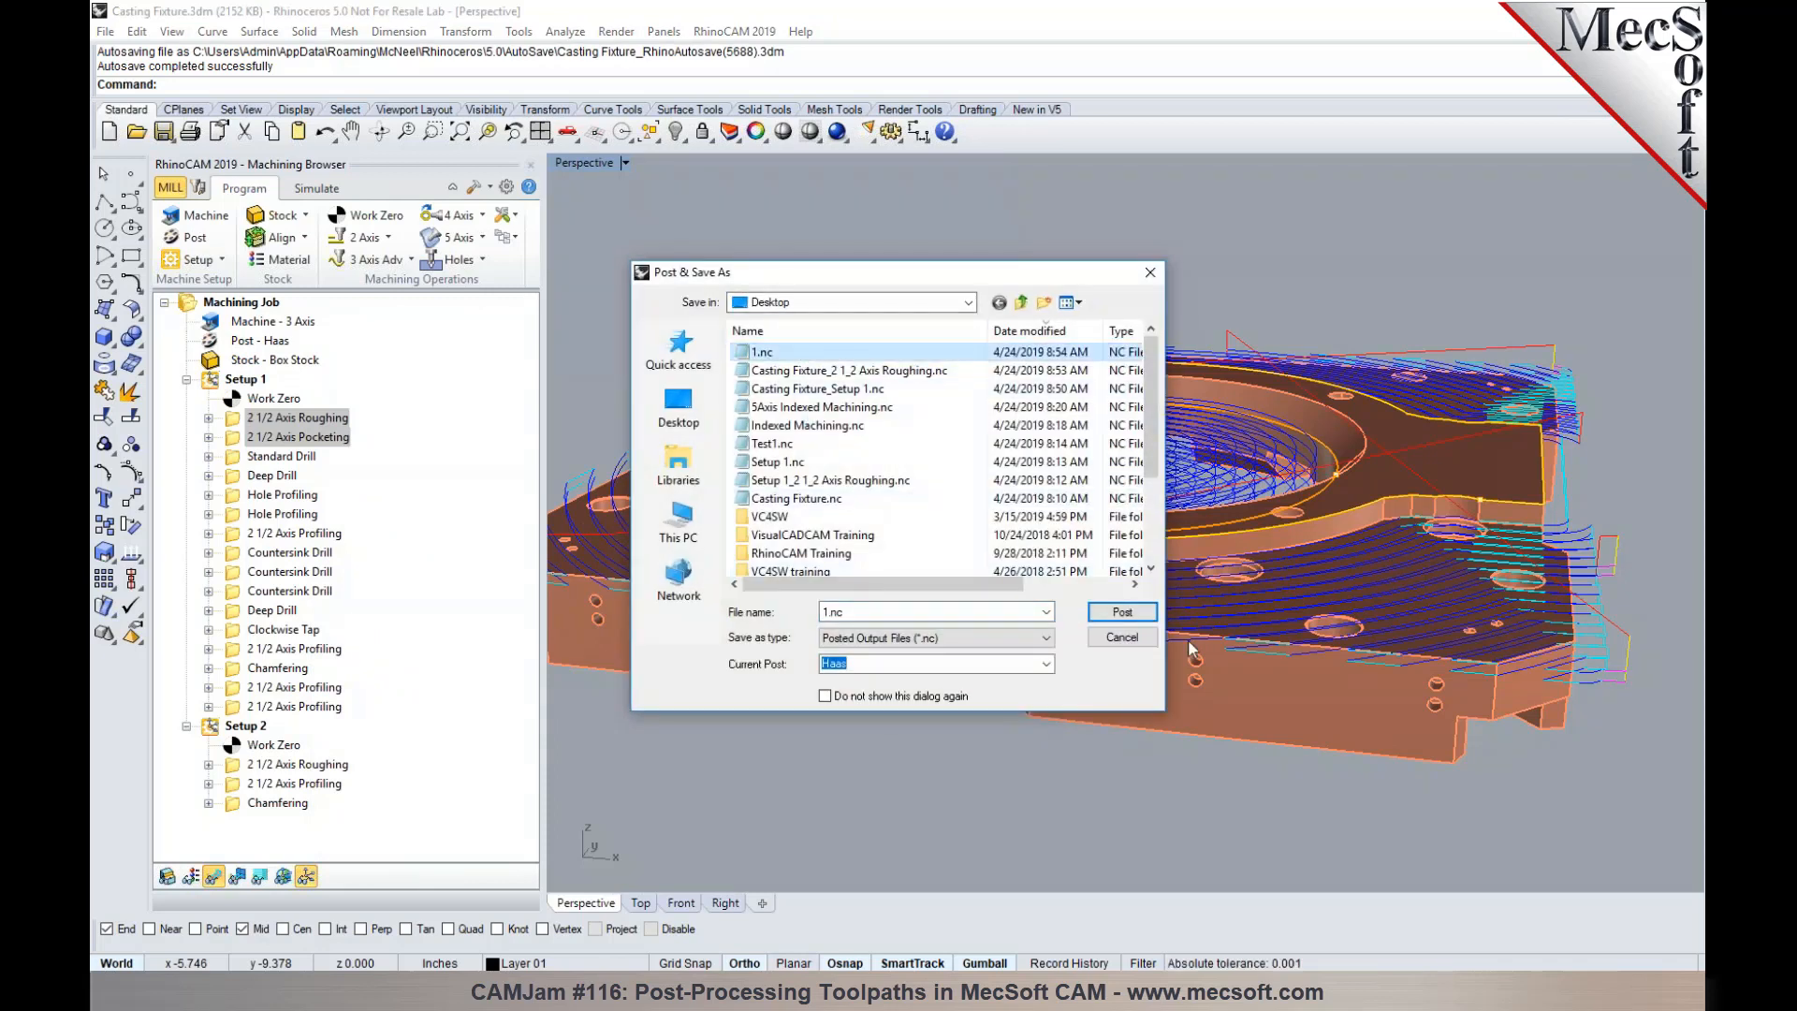
{"action": "left_click", "coordinate": [1135, 616]}
{"action": "left_click", "coordinate": [1027, 501]}
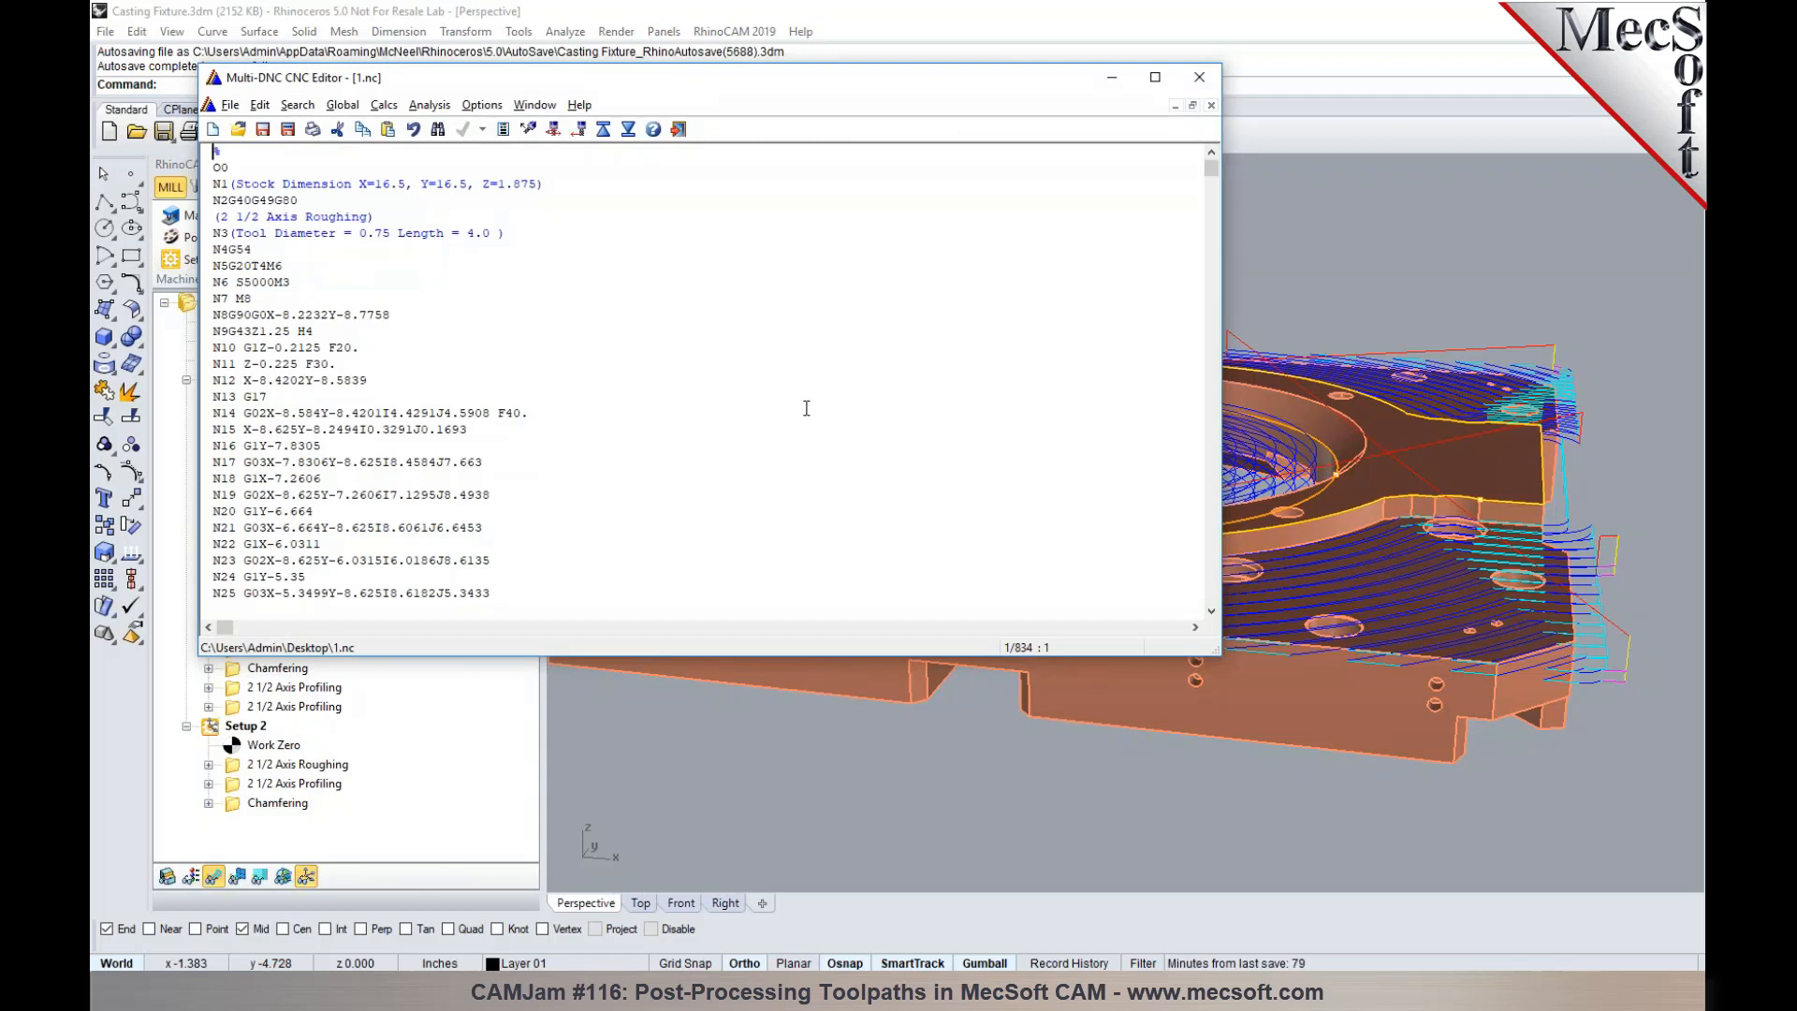
- Search the posted code for the next opening parenthesis, examine the M01 line under the pocketing comment, and close the file
{"action": "left_click", "coordinate": [216, 217]}
{"action": "key", "text": "ctrl+f"}
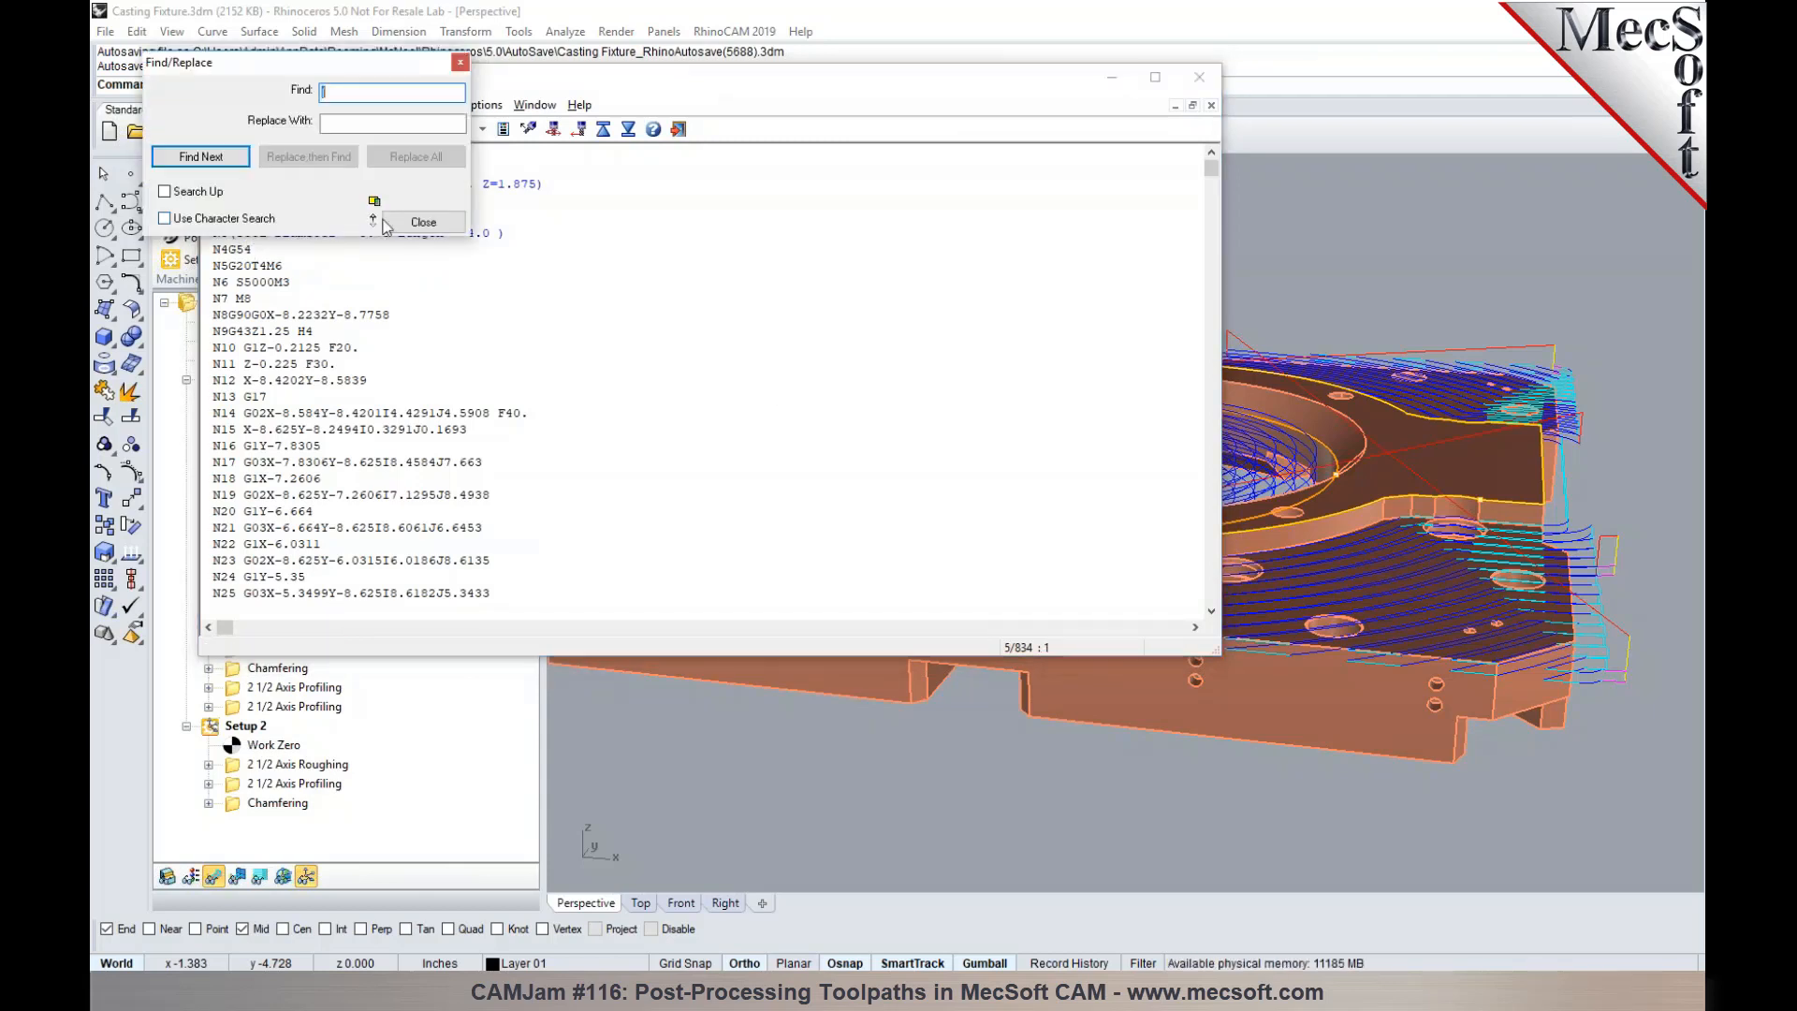
{"action": "left_click", "coordinate": [199, 163]}
{"action": "scroll", "coordinate": [458, 472], "scroll_direction": "down", "scroll_amount": 2}
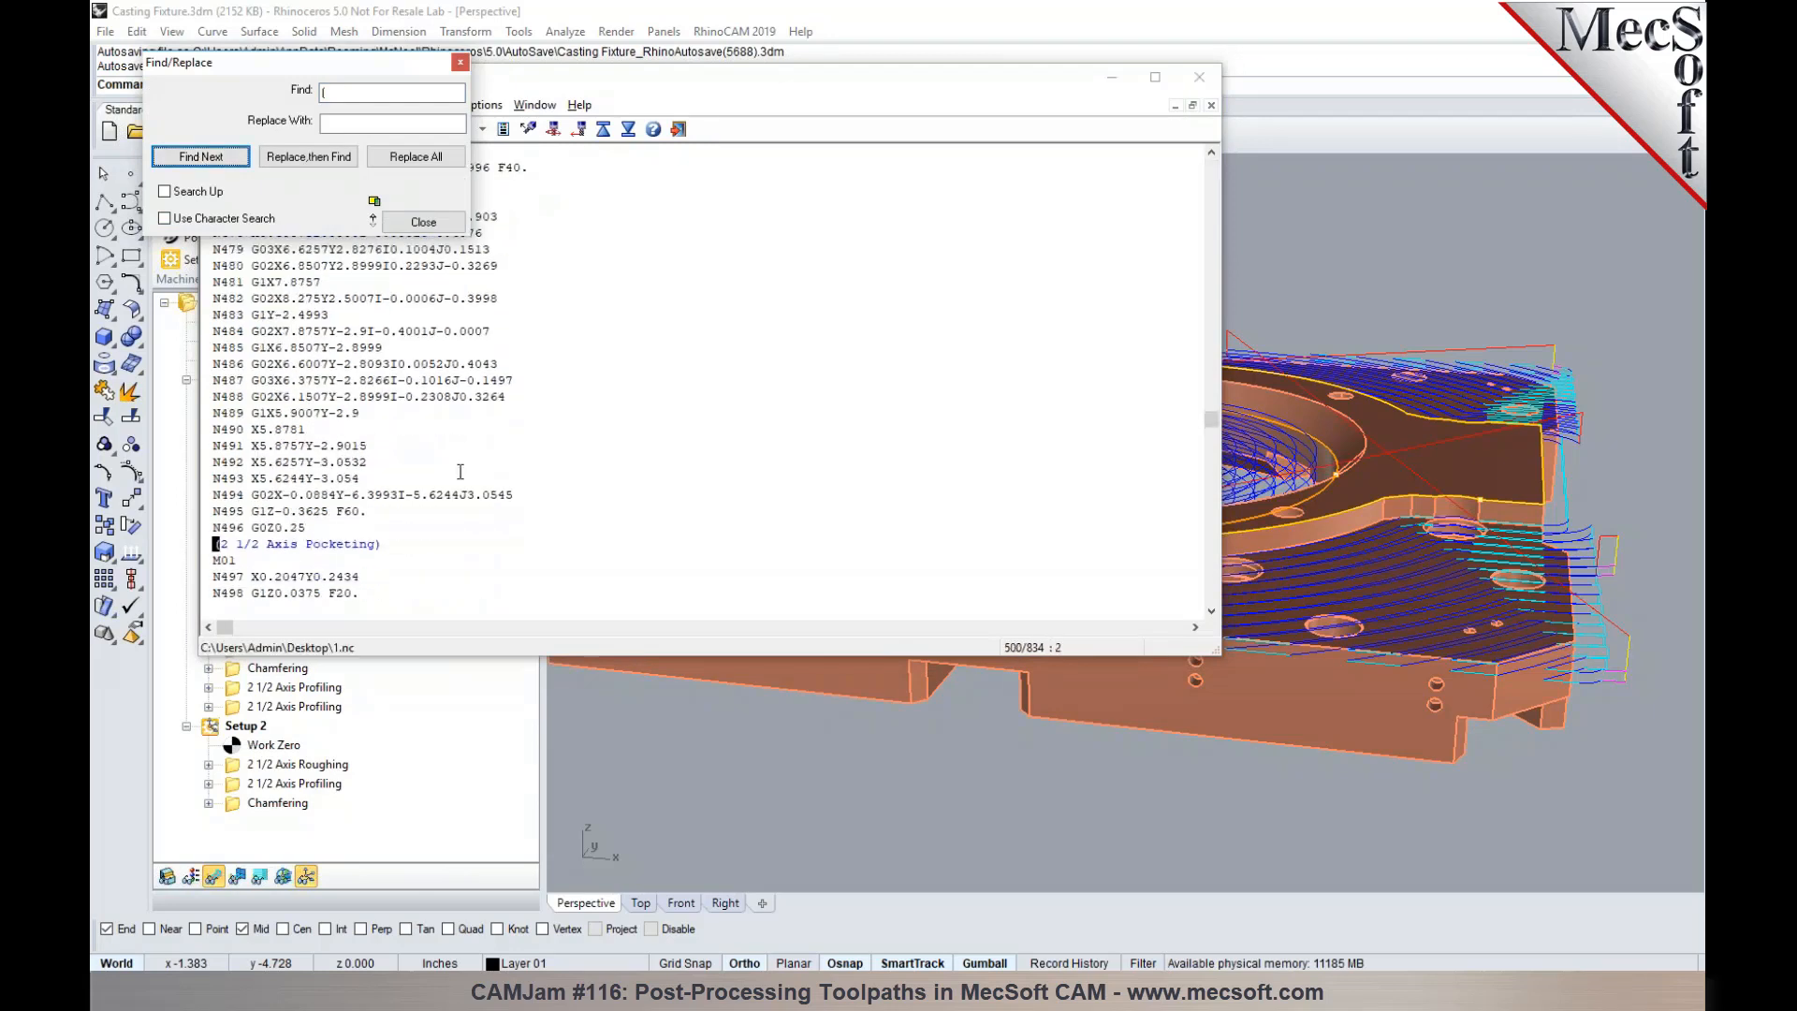
{"action": "left_click_drag", "start_coordinate": [337, 61], "coordinate": [963, 192]}
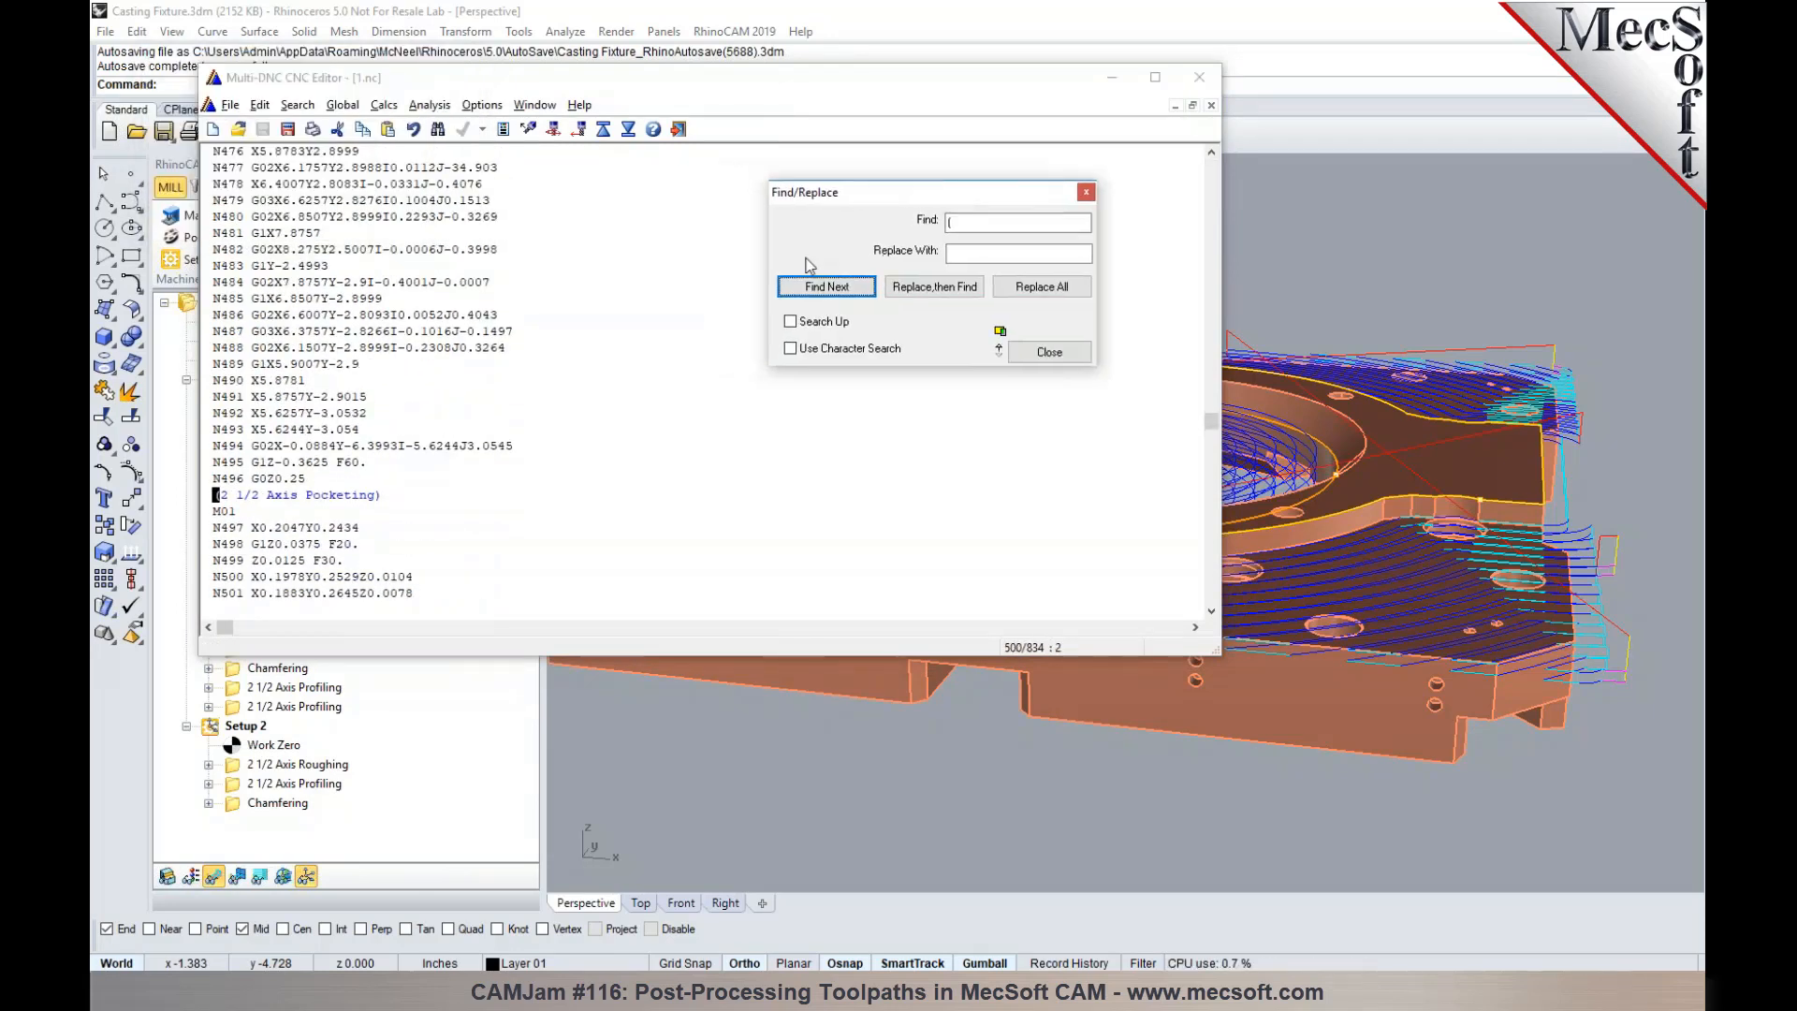
{"action": "left_click_drag", "start_coordinate": [247, 514], "coordinate": [210, 515]}
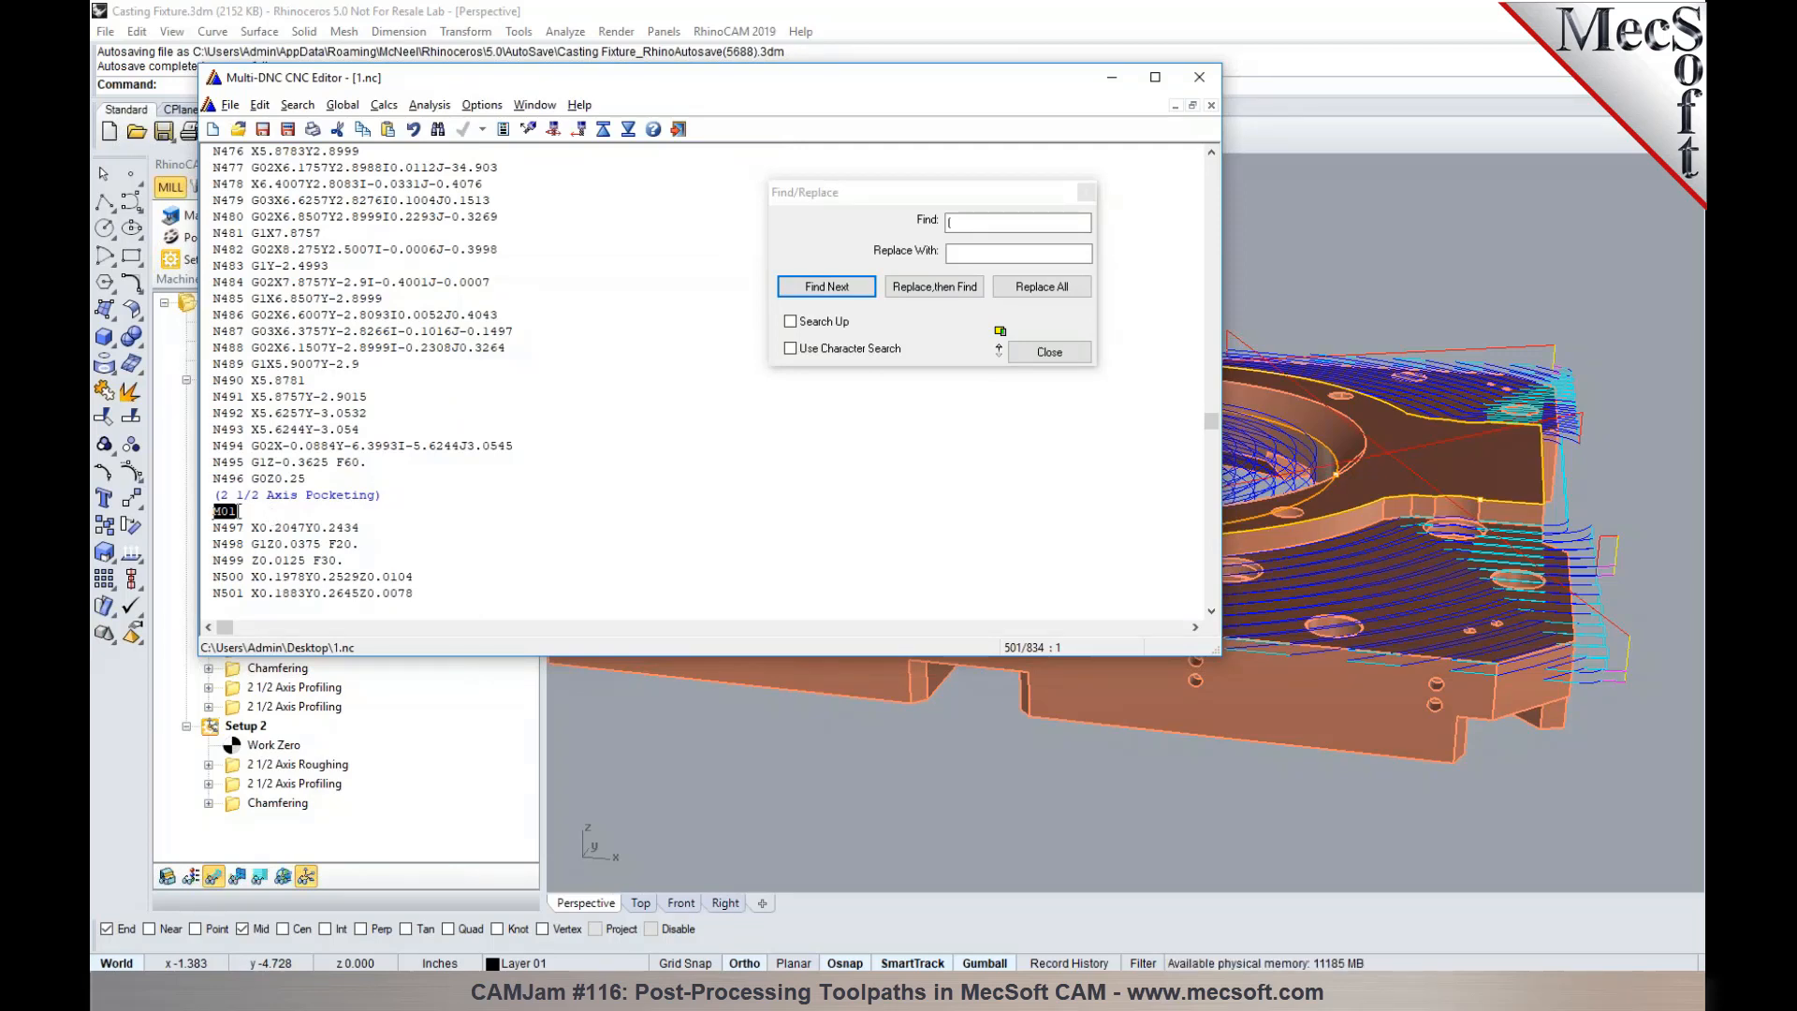
{"action": "left_click", "coordinate": [1049, 352]}
{"action": "left_click", "coordinate": [1204, 76]}
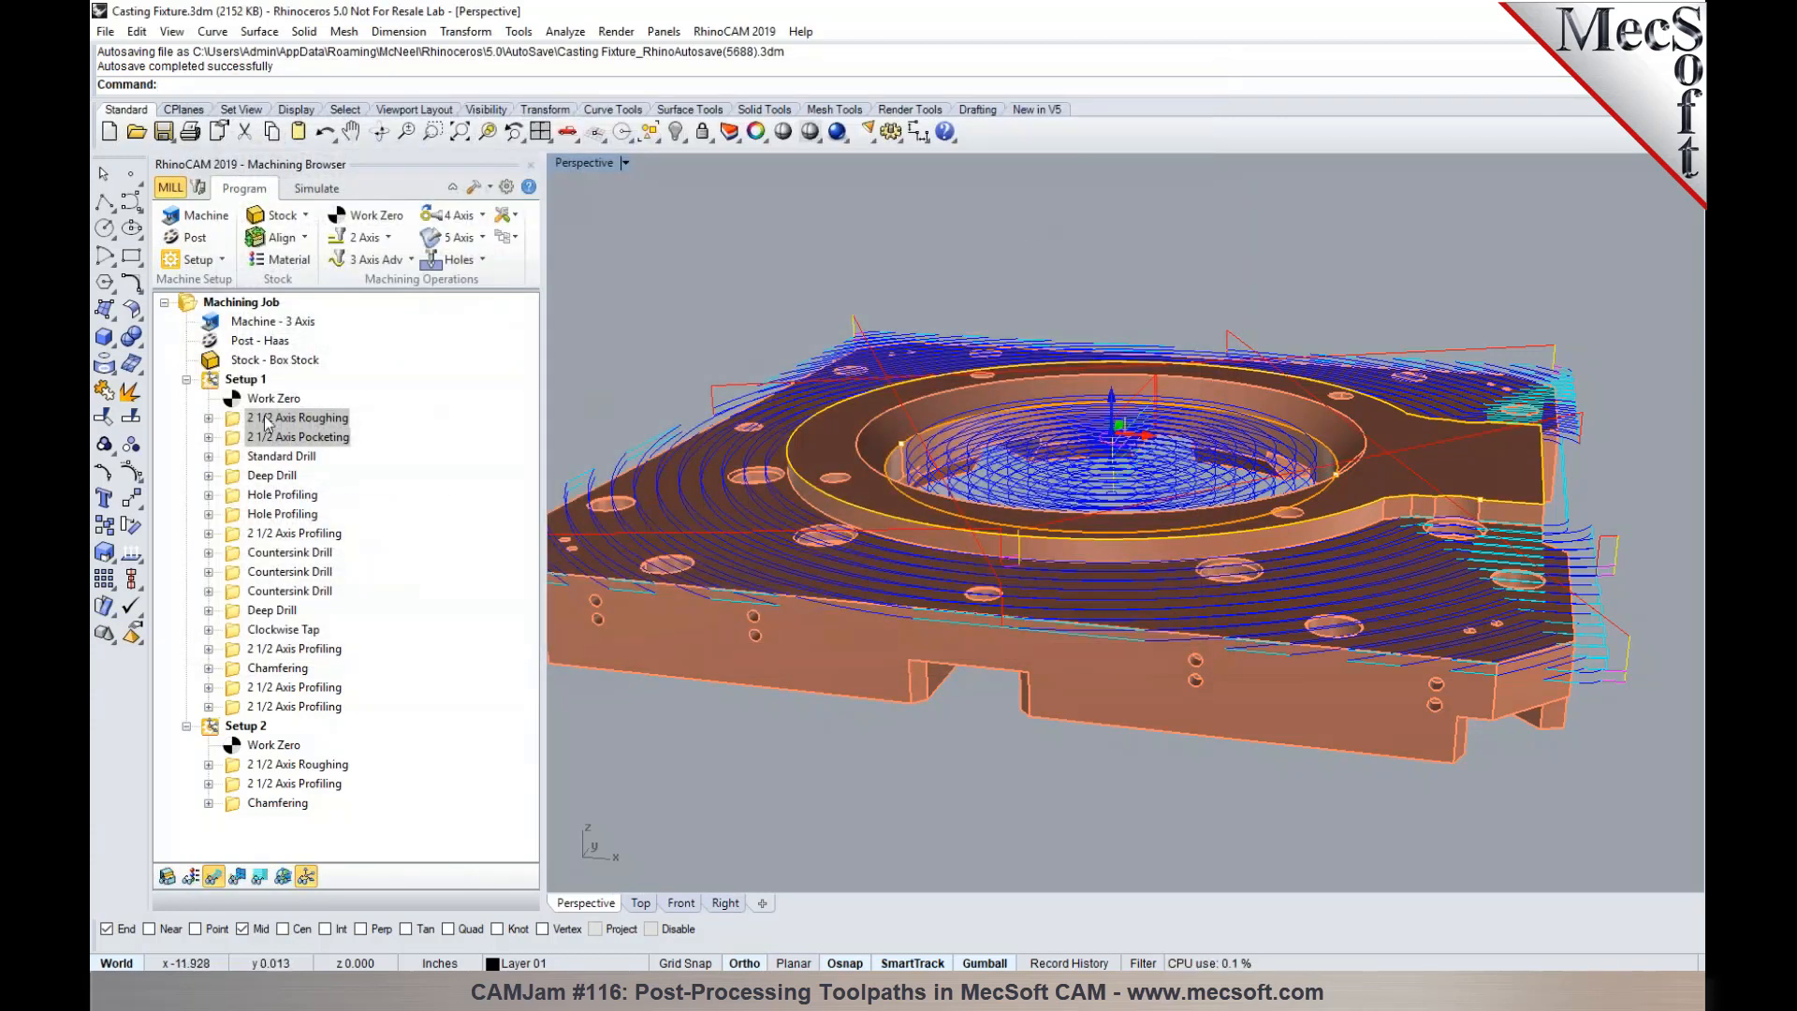
- Insert a Machine Control operation using Cycle 1 after the 2 1/2 Axis Roughing operation in Setup 1
{"action": "left_click", "coordinate": [238, 437]}
{"action": "left_click", "coordinate": [241, 419]}
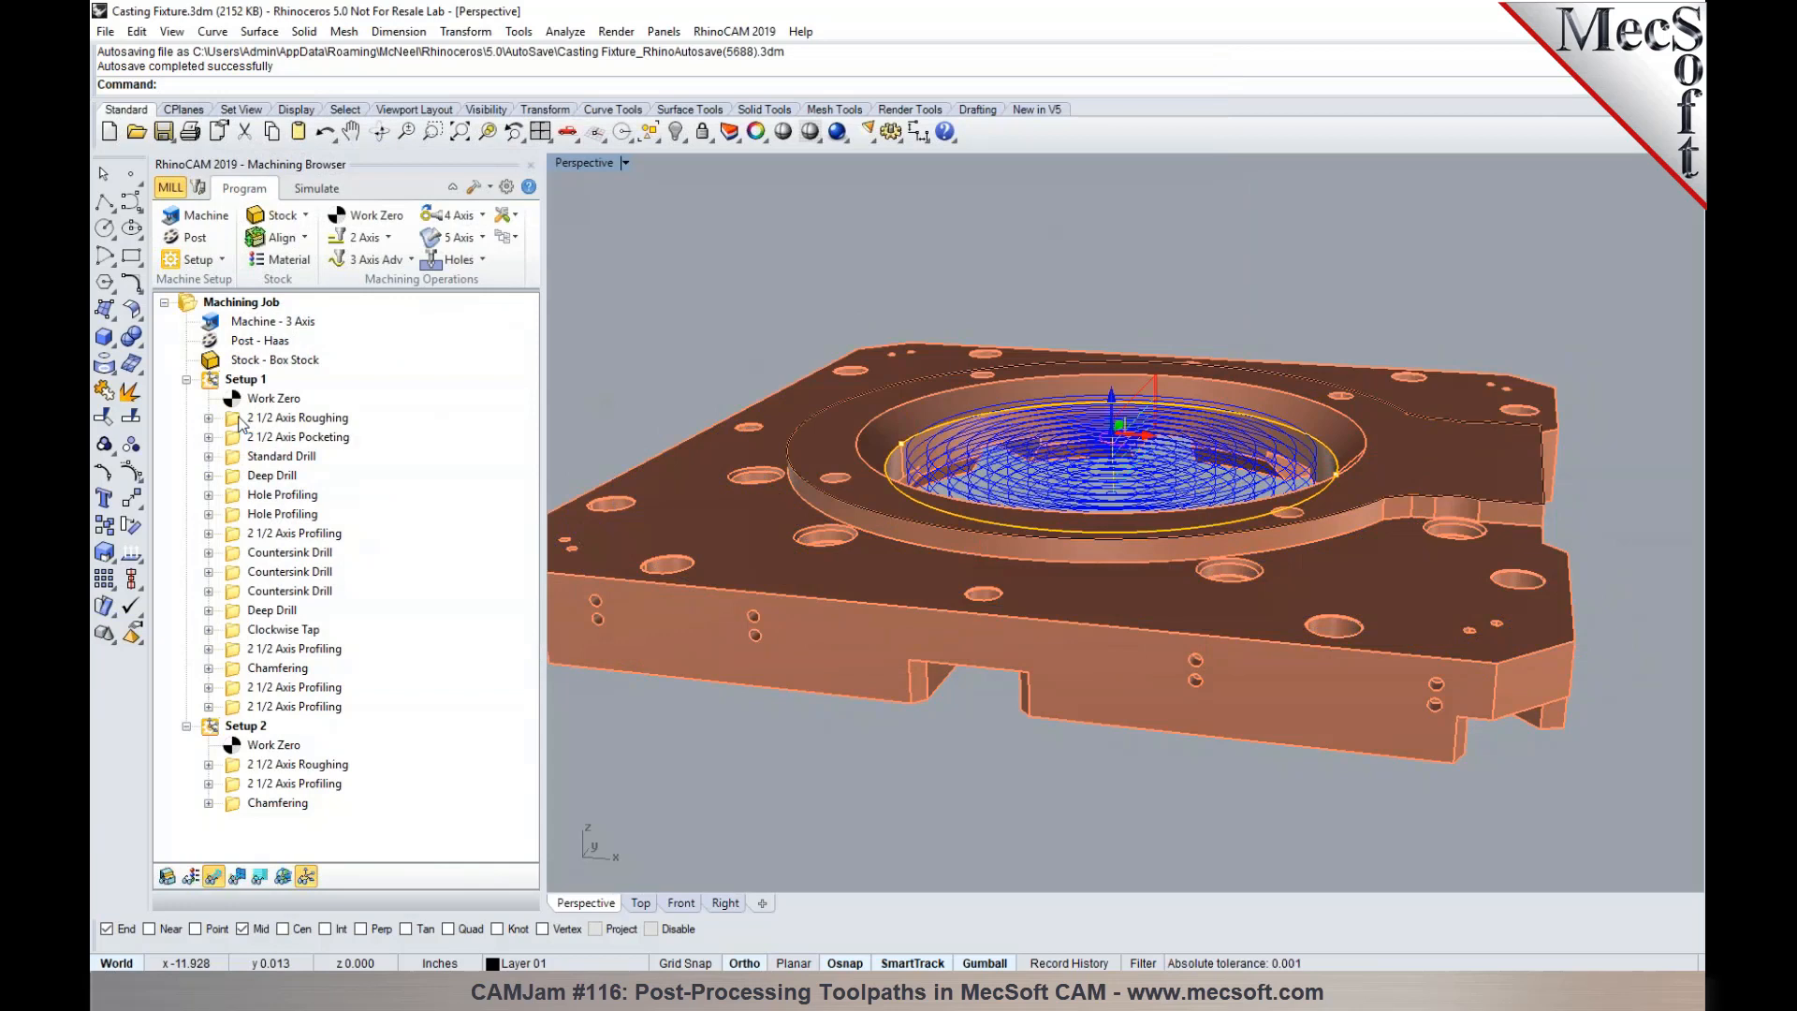
{"action": "left_click", "coordinate": [514, 216]}
{"action": "left_click", "coordinate": [514, 216]}
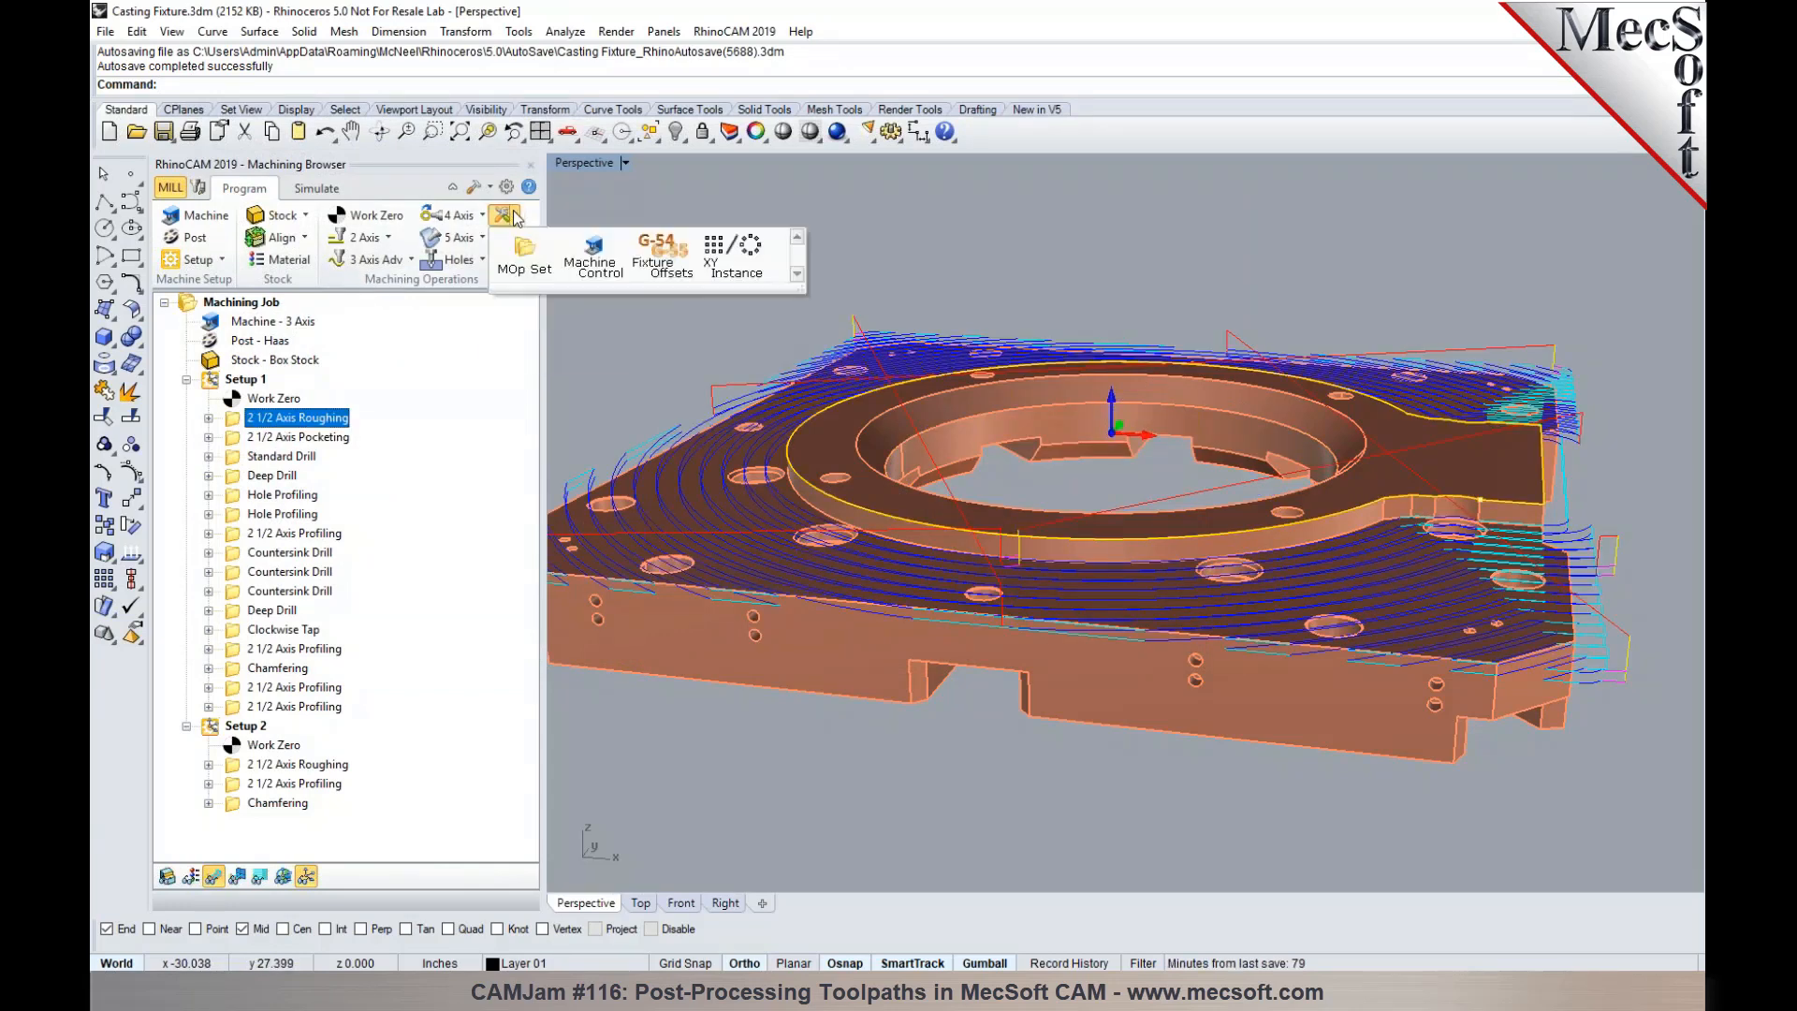
{"action": "left_click", "coordinate": [592, 257]}
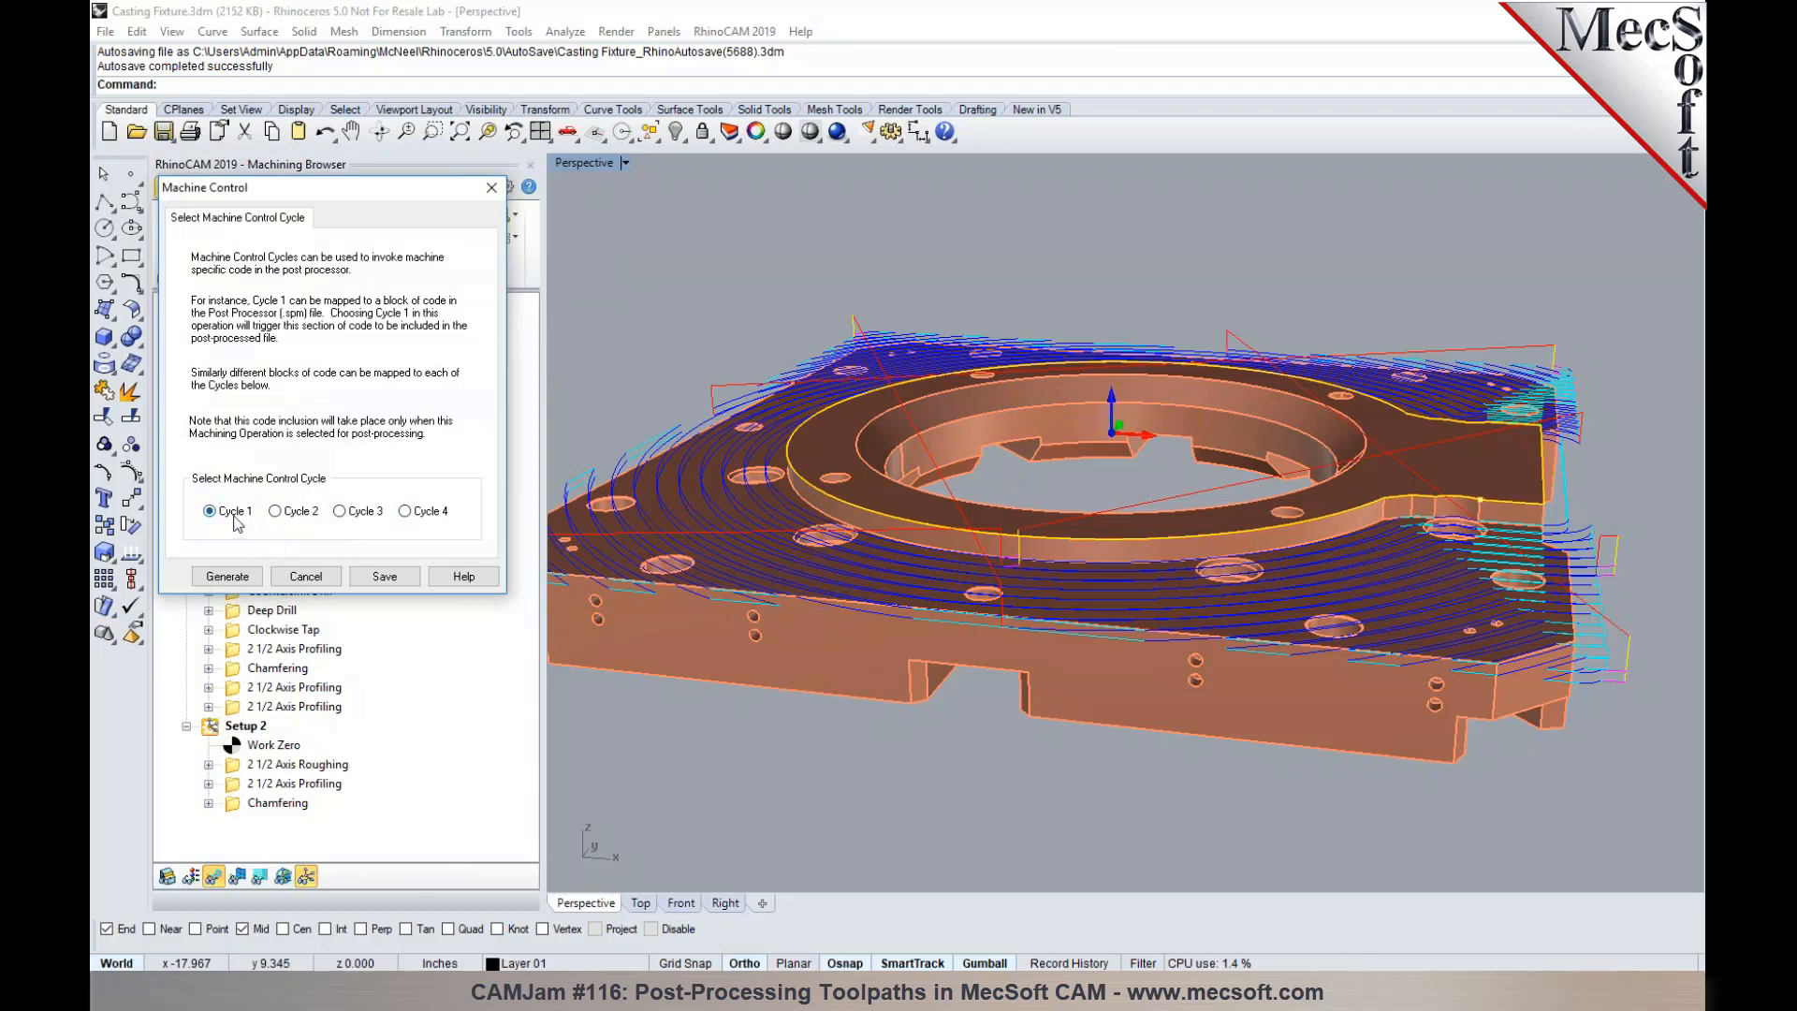
{"action": "left_click", "coordinate": [228, 576]}
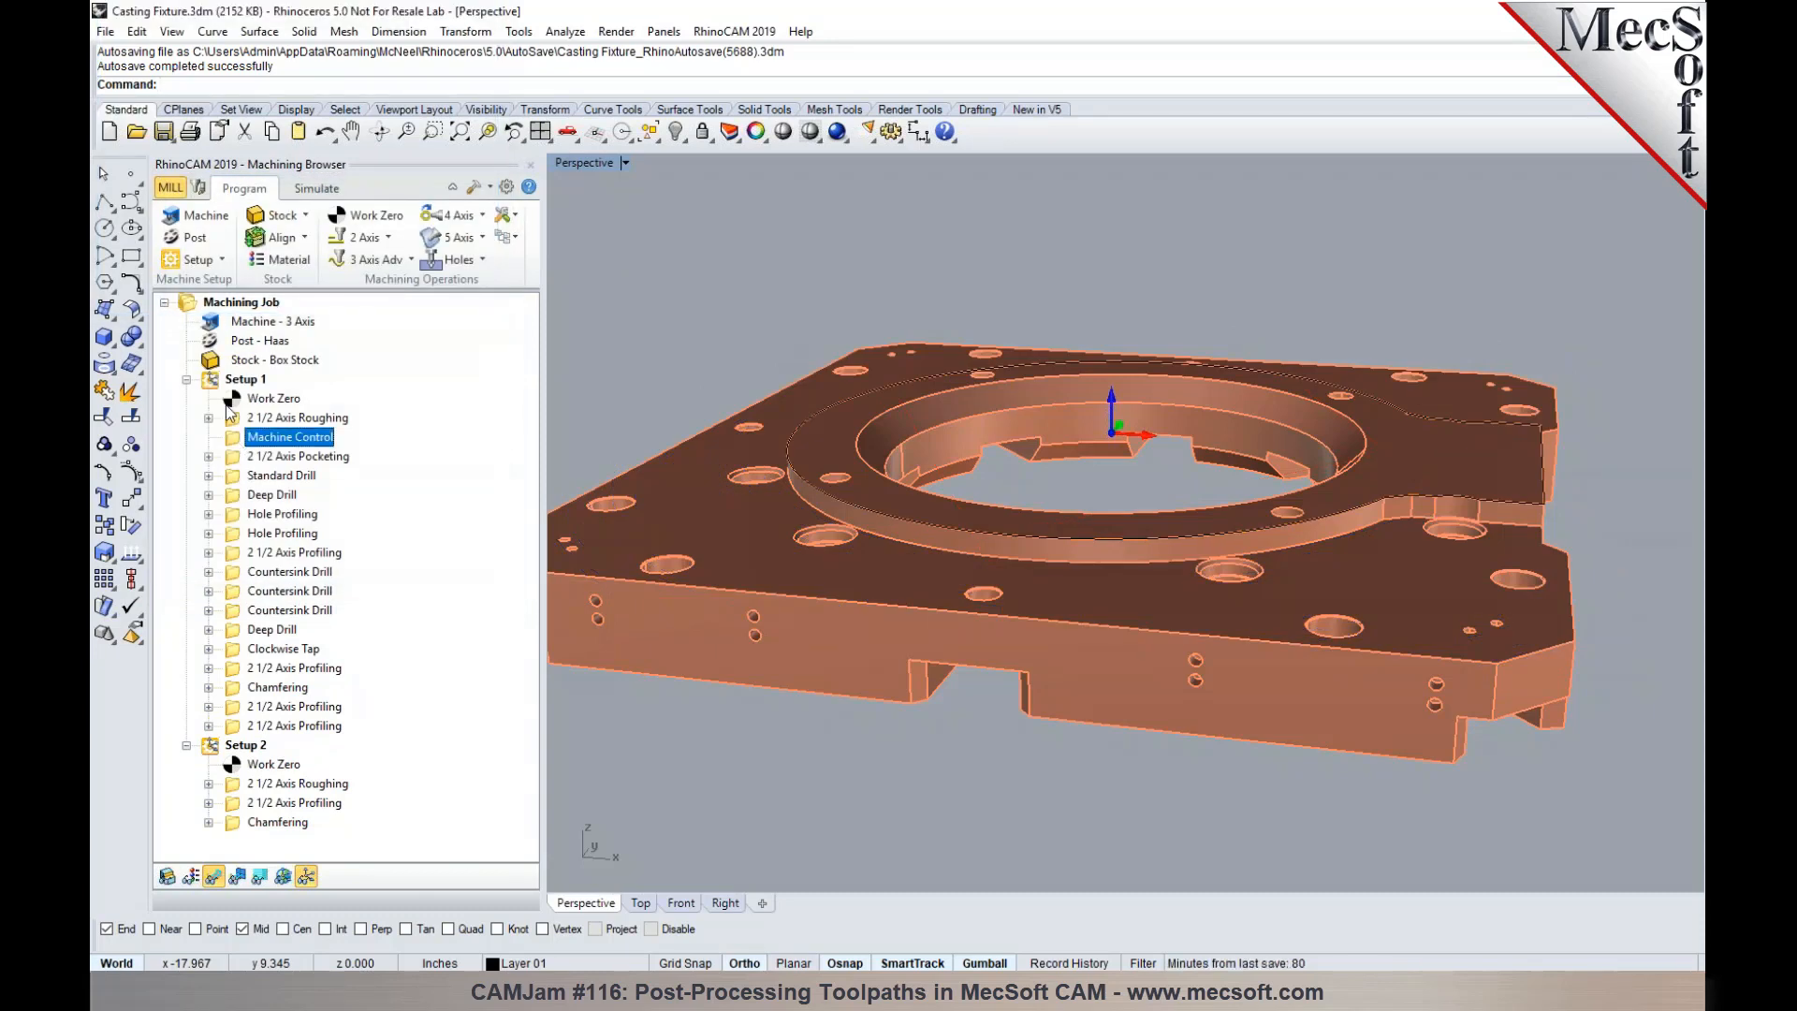
- Copy the [SEQ_PRECHAR][SEQNUM] macros from the Haas post's Cycles code into the cycle code of Machine Control Cycle 1
{"action": "left_click", "coordinate": [183, 239]}
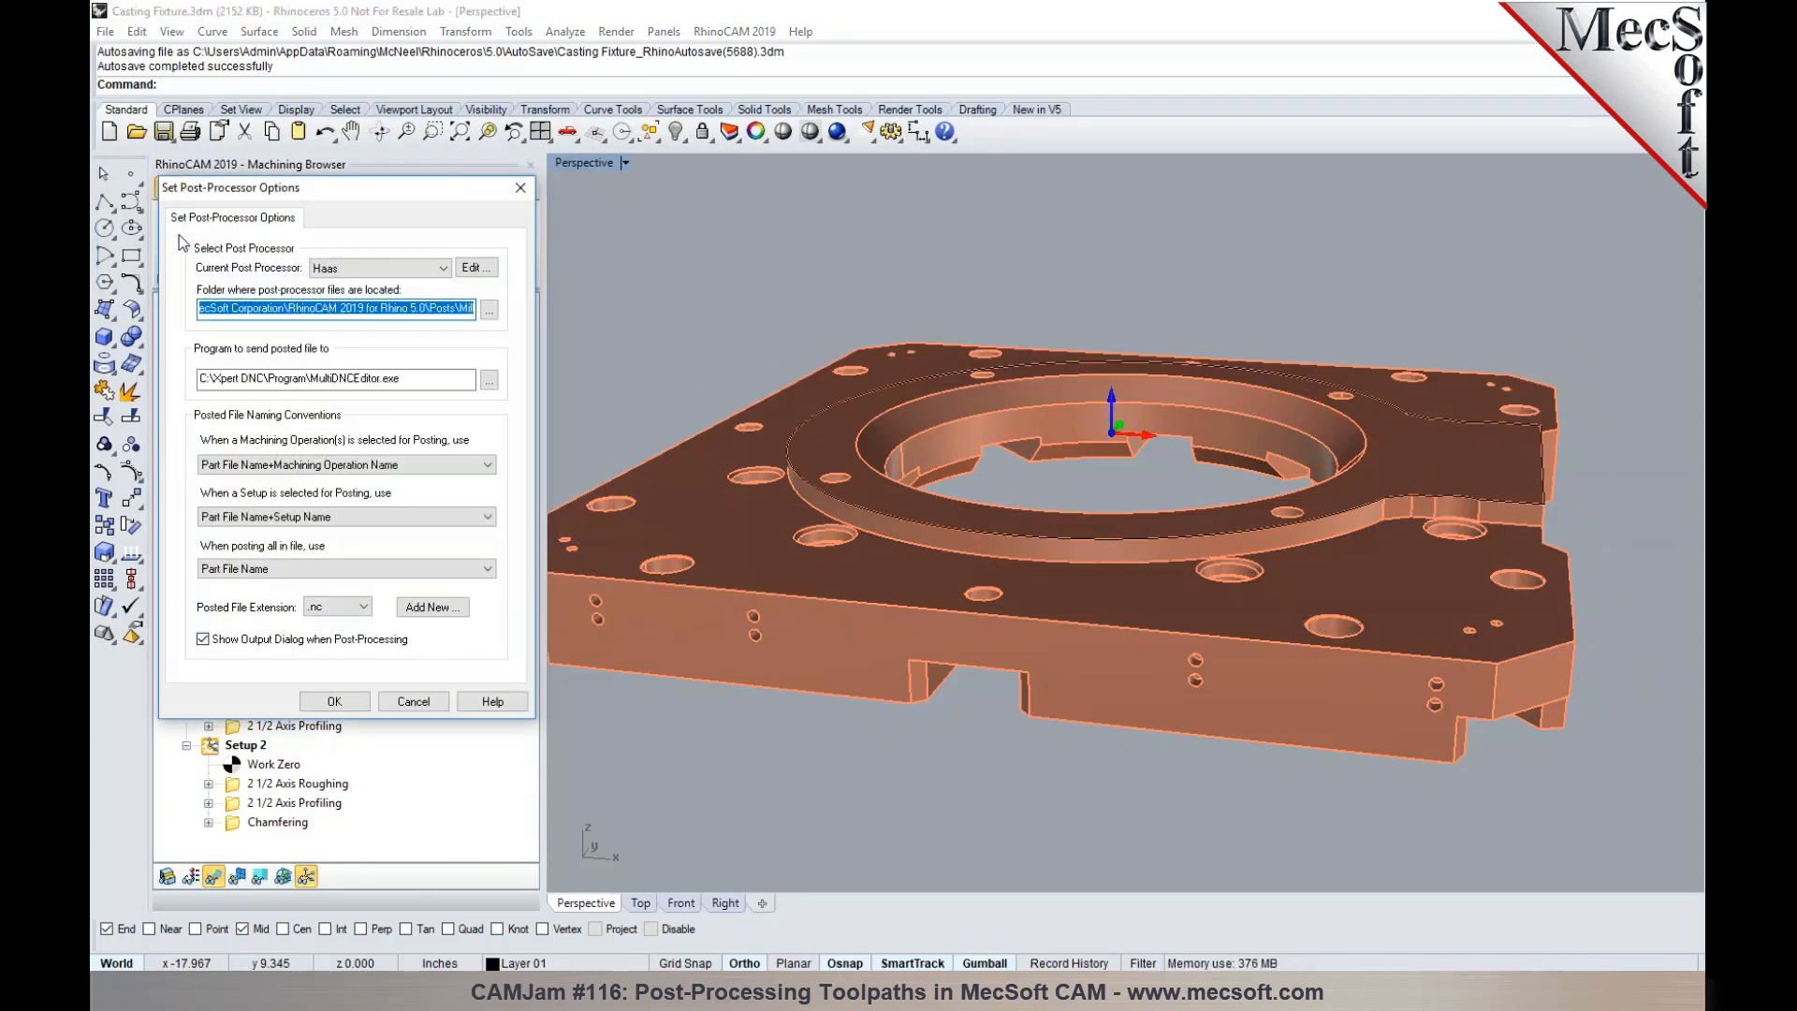
{"action": "left_click", "coordinate": [471, 272]}
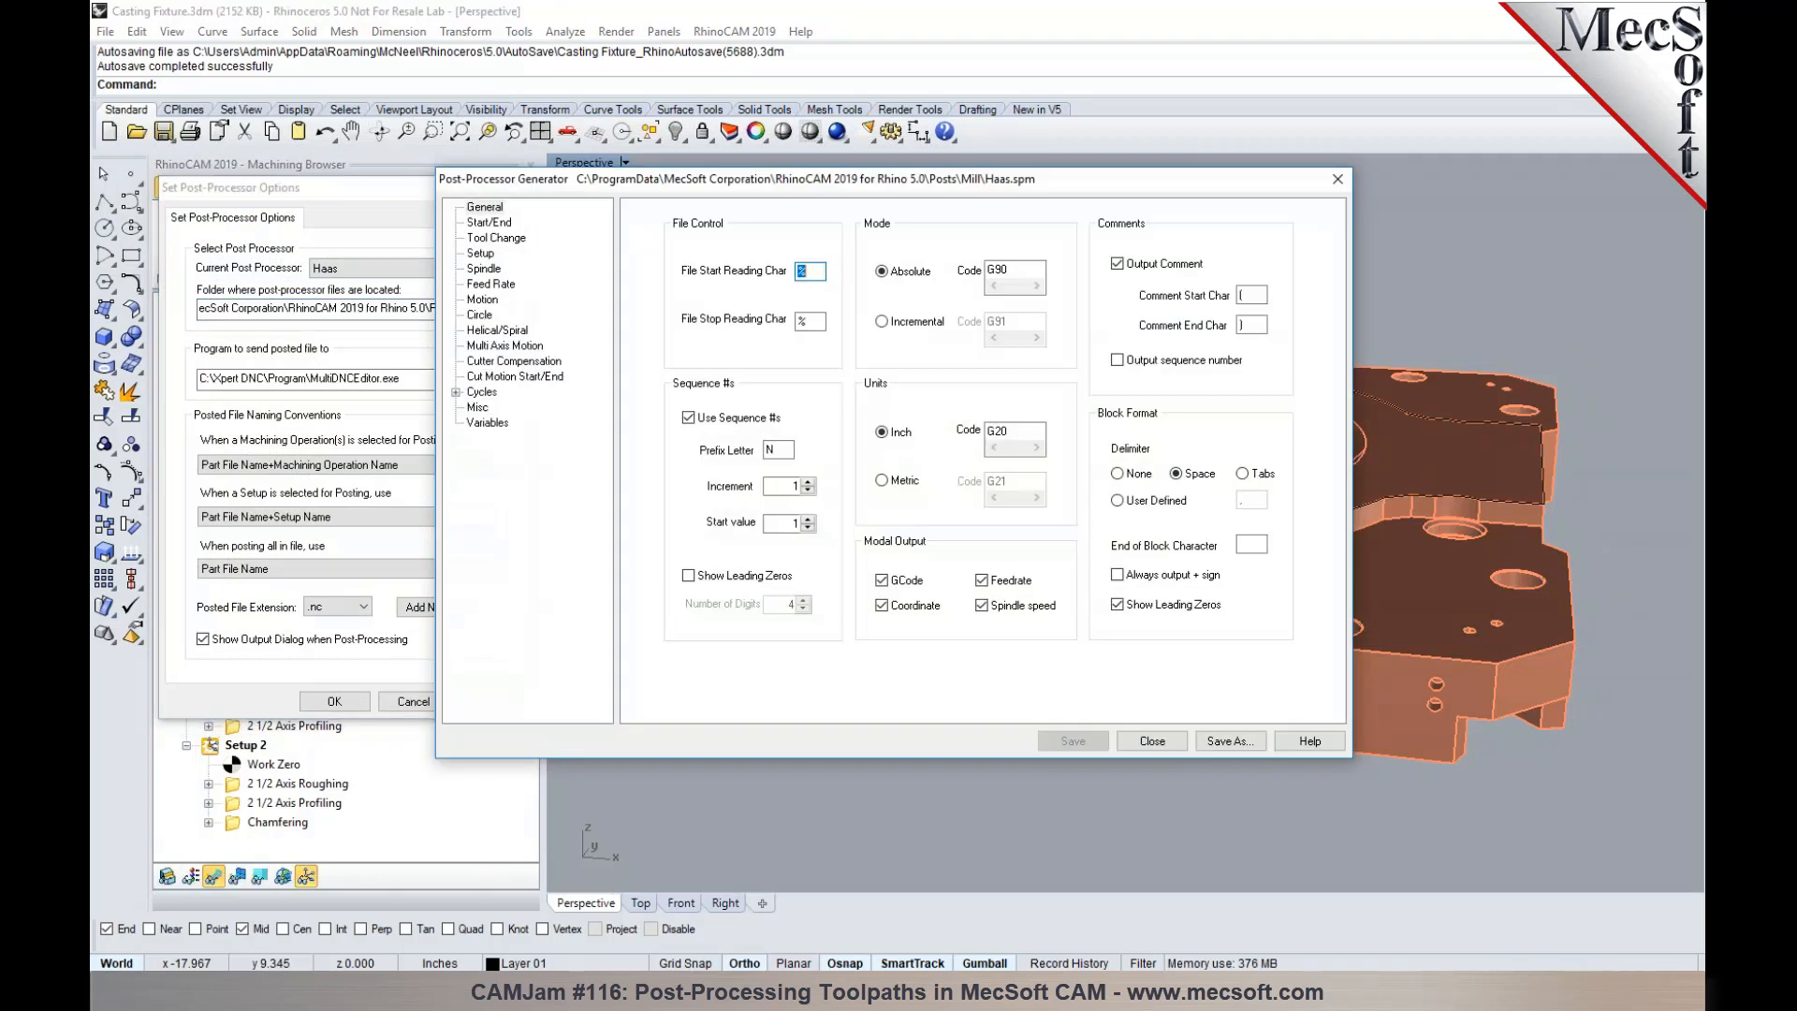
{"action": "left_click", "coordinate": [479, 392]}
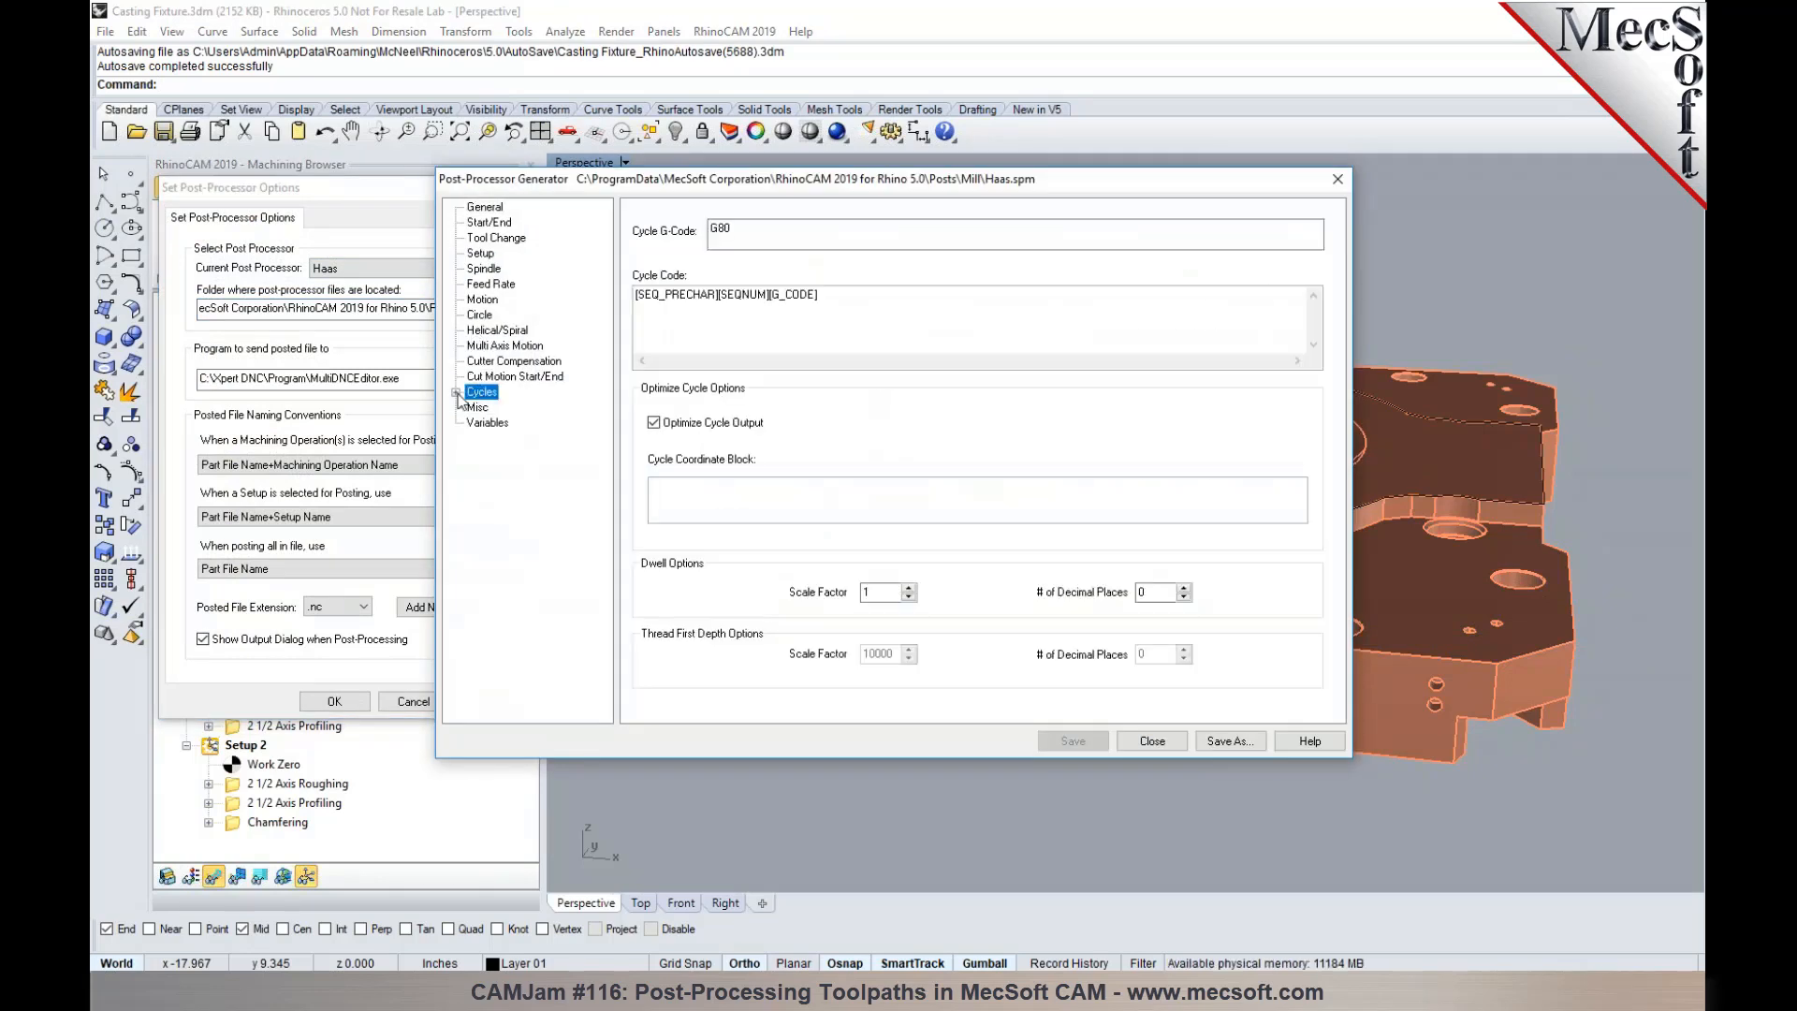
{"action": "left_click", "coordinate": [456, 392]}
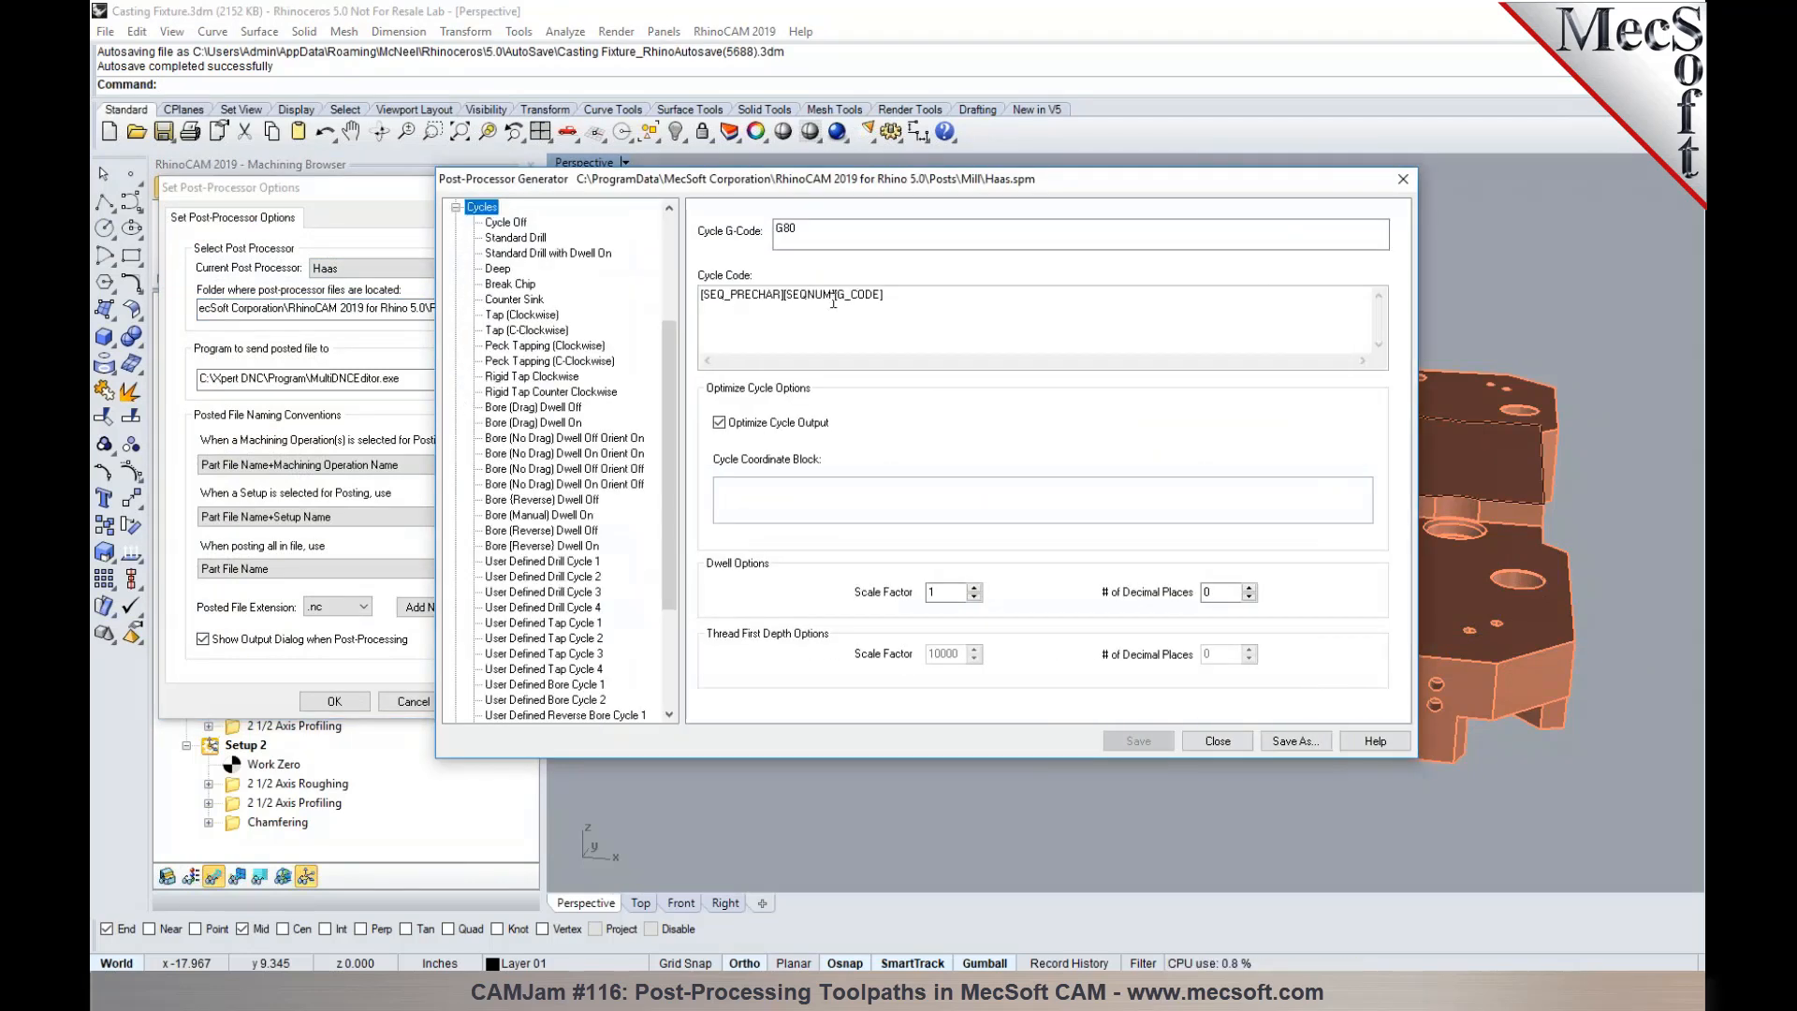
{"action": "left_click_drag", "start_coordinate": [833, 298], "coordinate": [688, 300]}
{"action": "key", "text": "ctrl+c"}
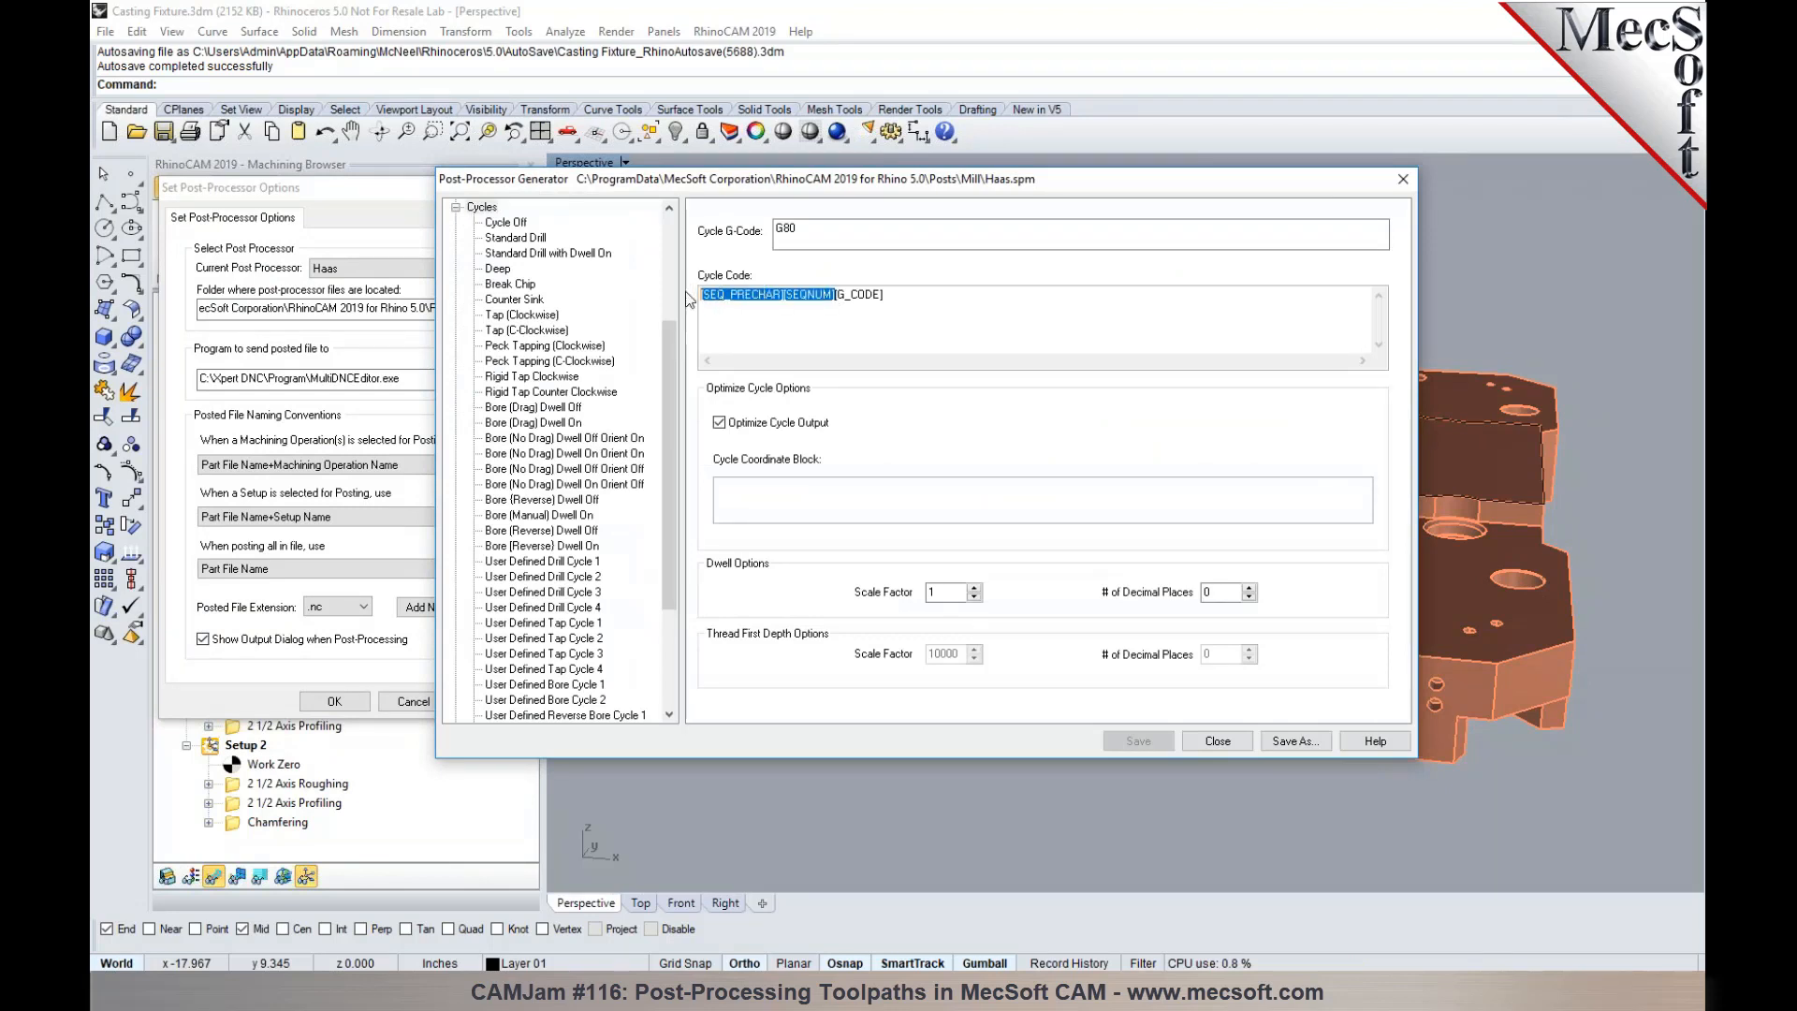
{"action": "scroll", "coordinate": [580, 482], "scroll_direction": "down", "scroll_amount": 4}
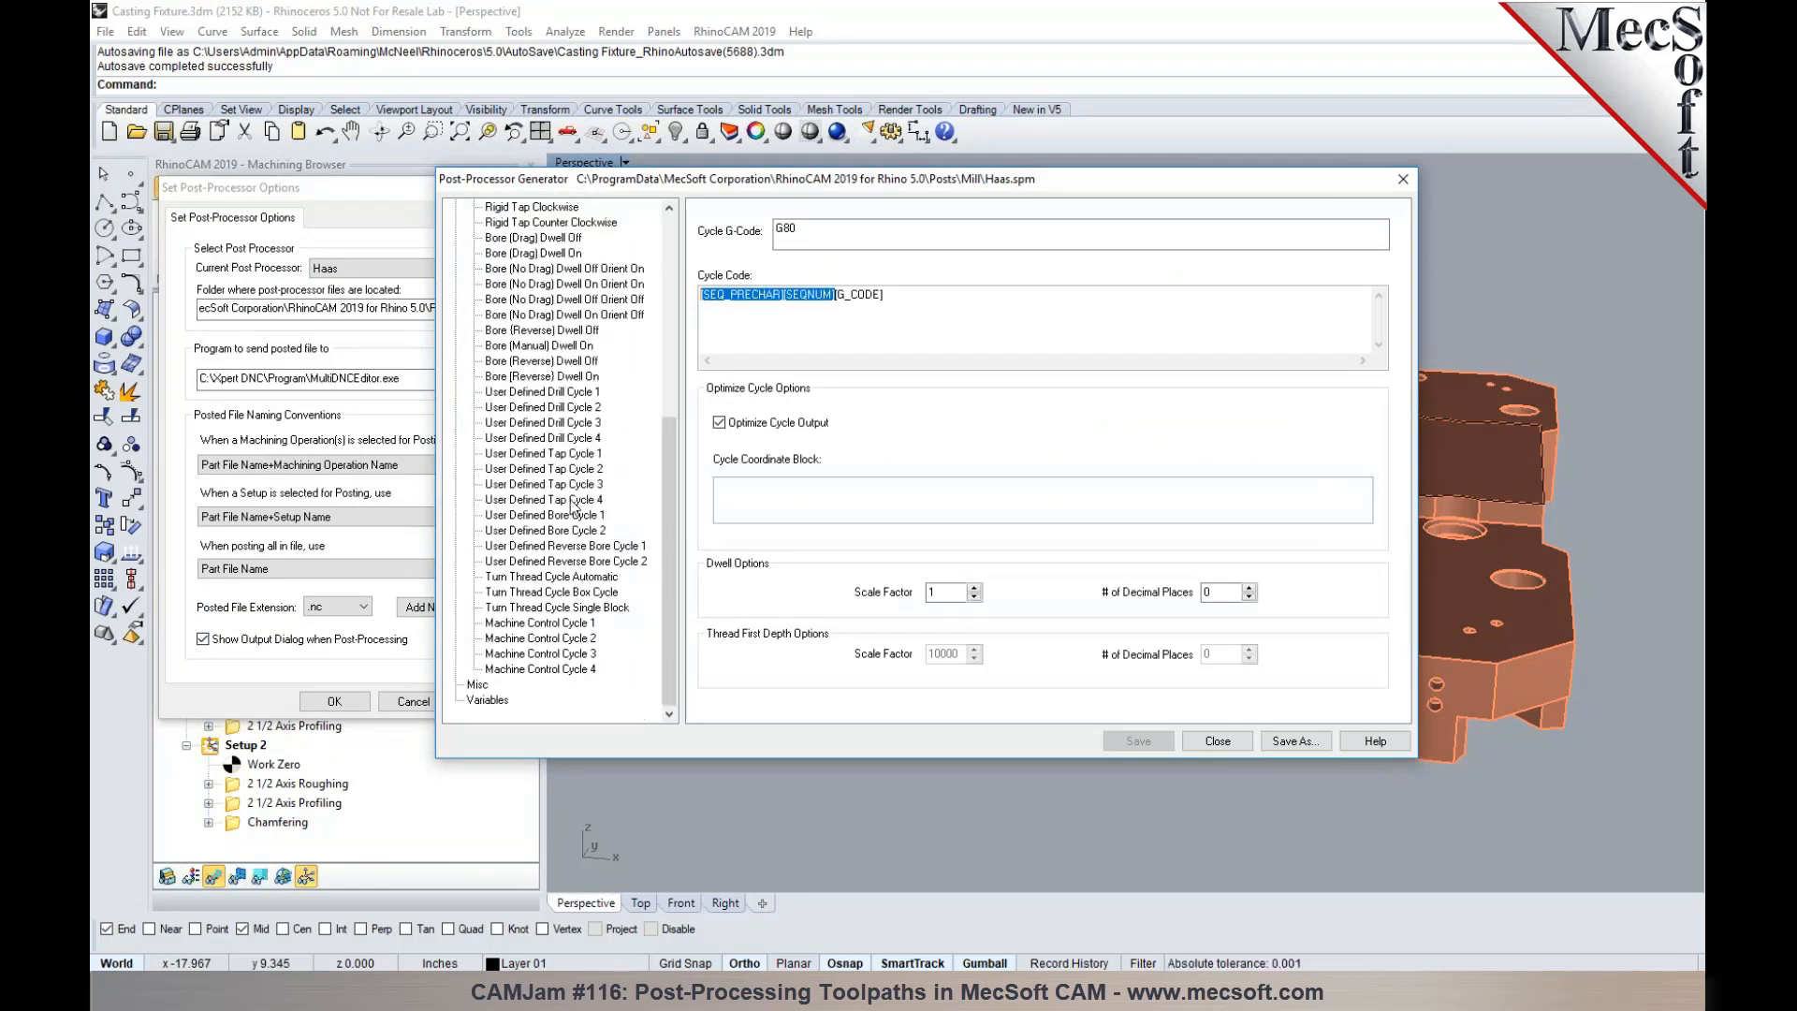
{"action": "left_click", "coordinate": [546, 623]}
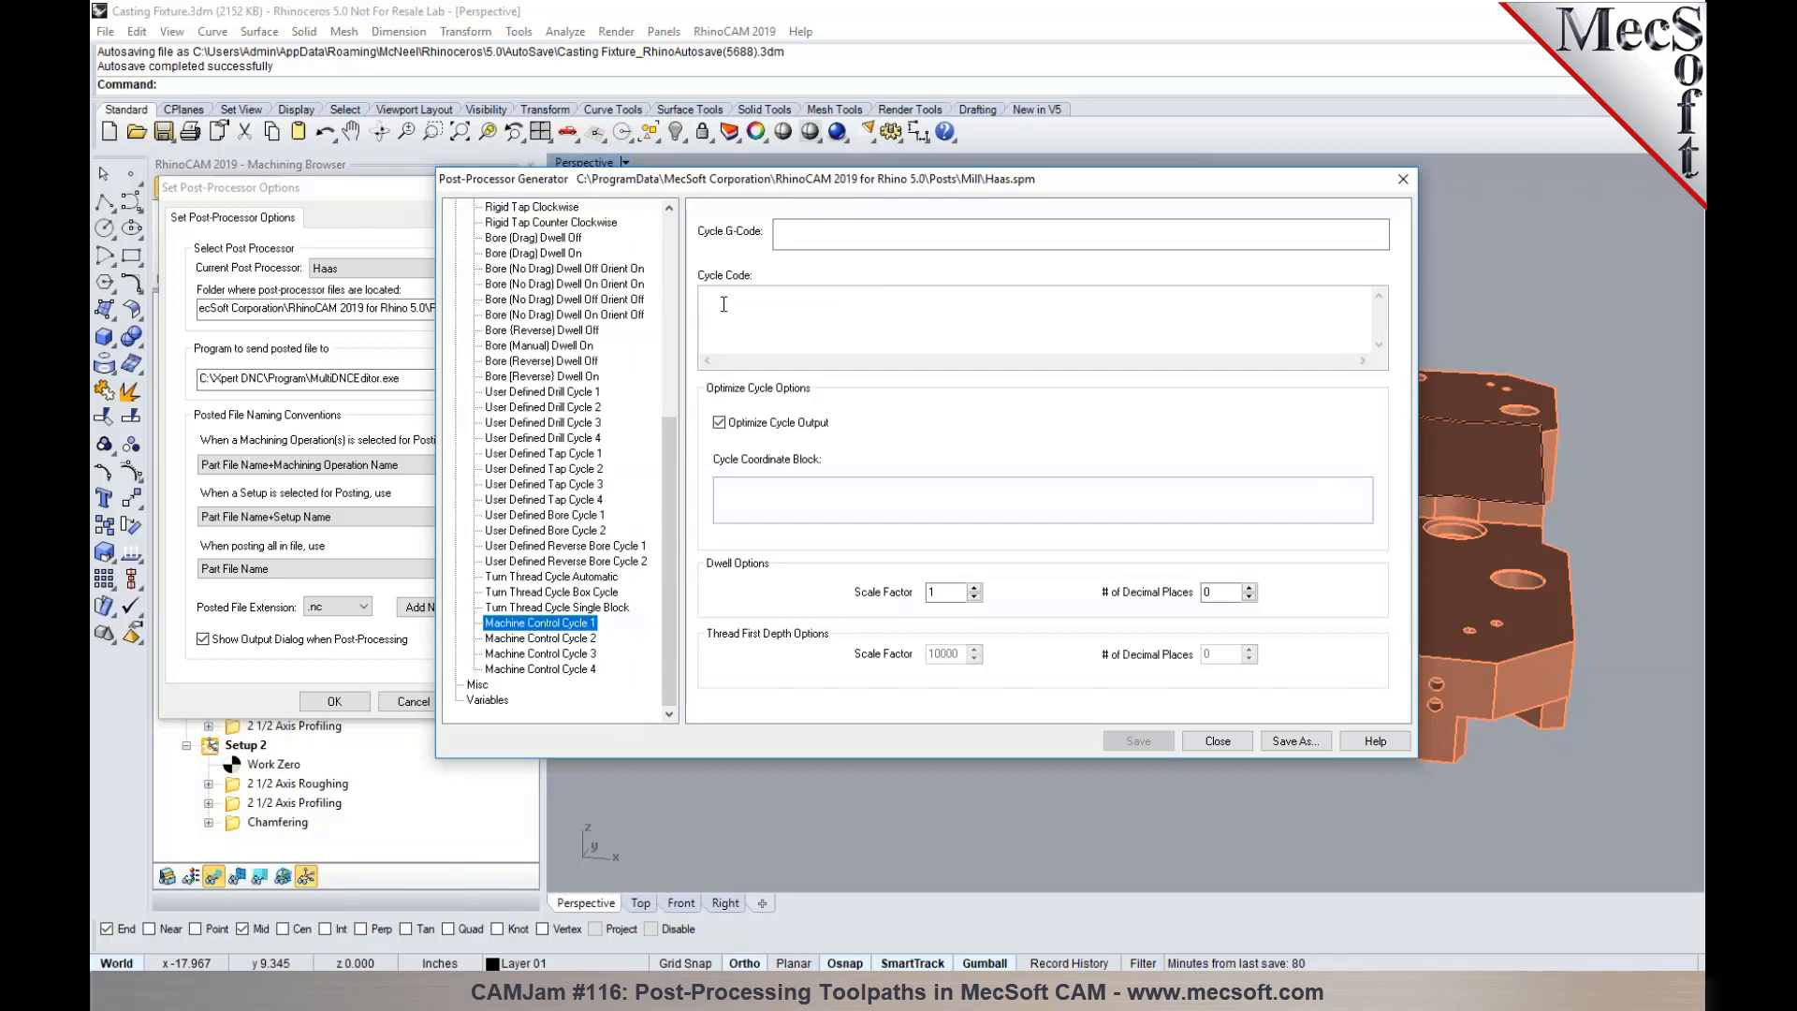
{"action": "left_click", "coordinate": [723, 297]}
{"action": "key", "text": "ctrl+v"}
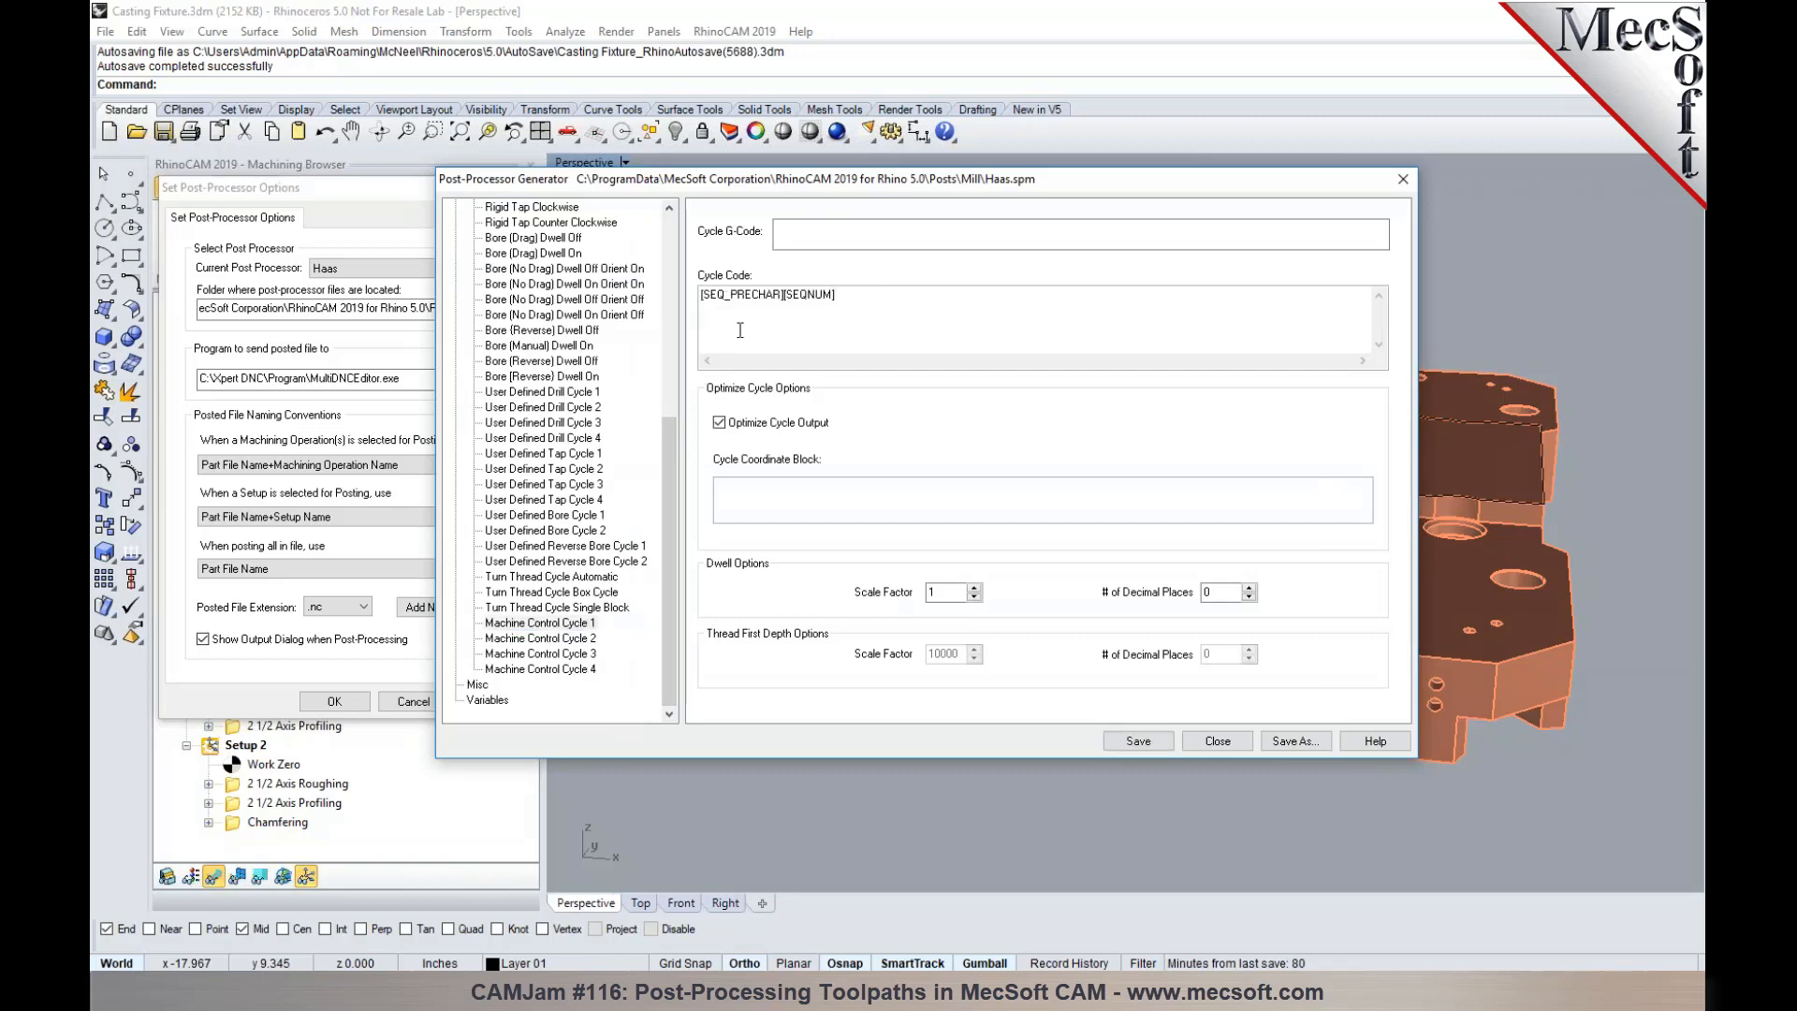
- Append M00 to the cycle code, set the Cycle G-Code to M00, then save the post and accept the post-processor options
{"action": "type", "text": "M"}
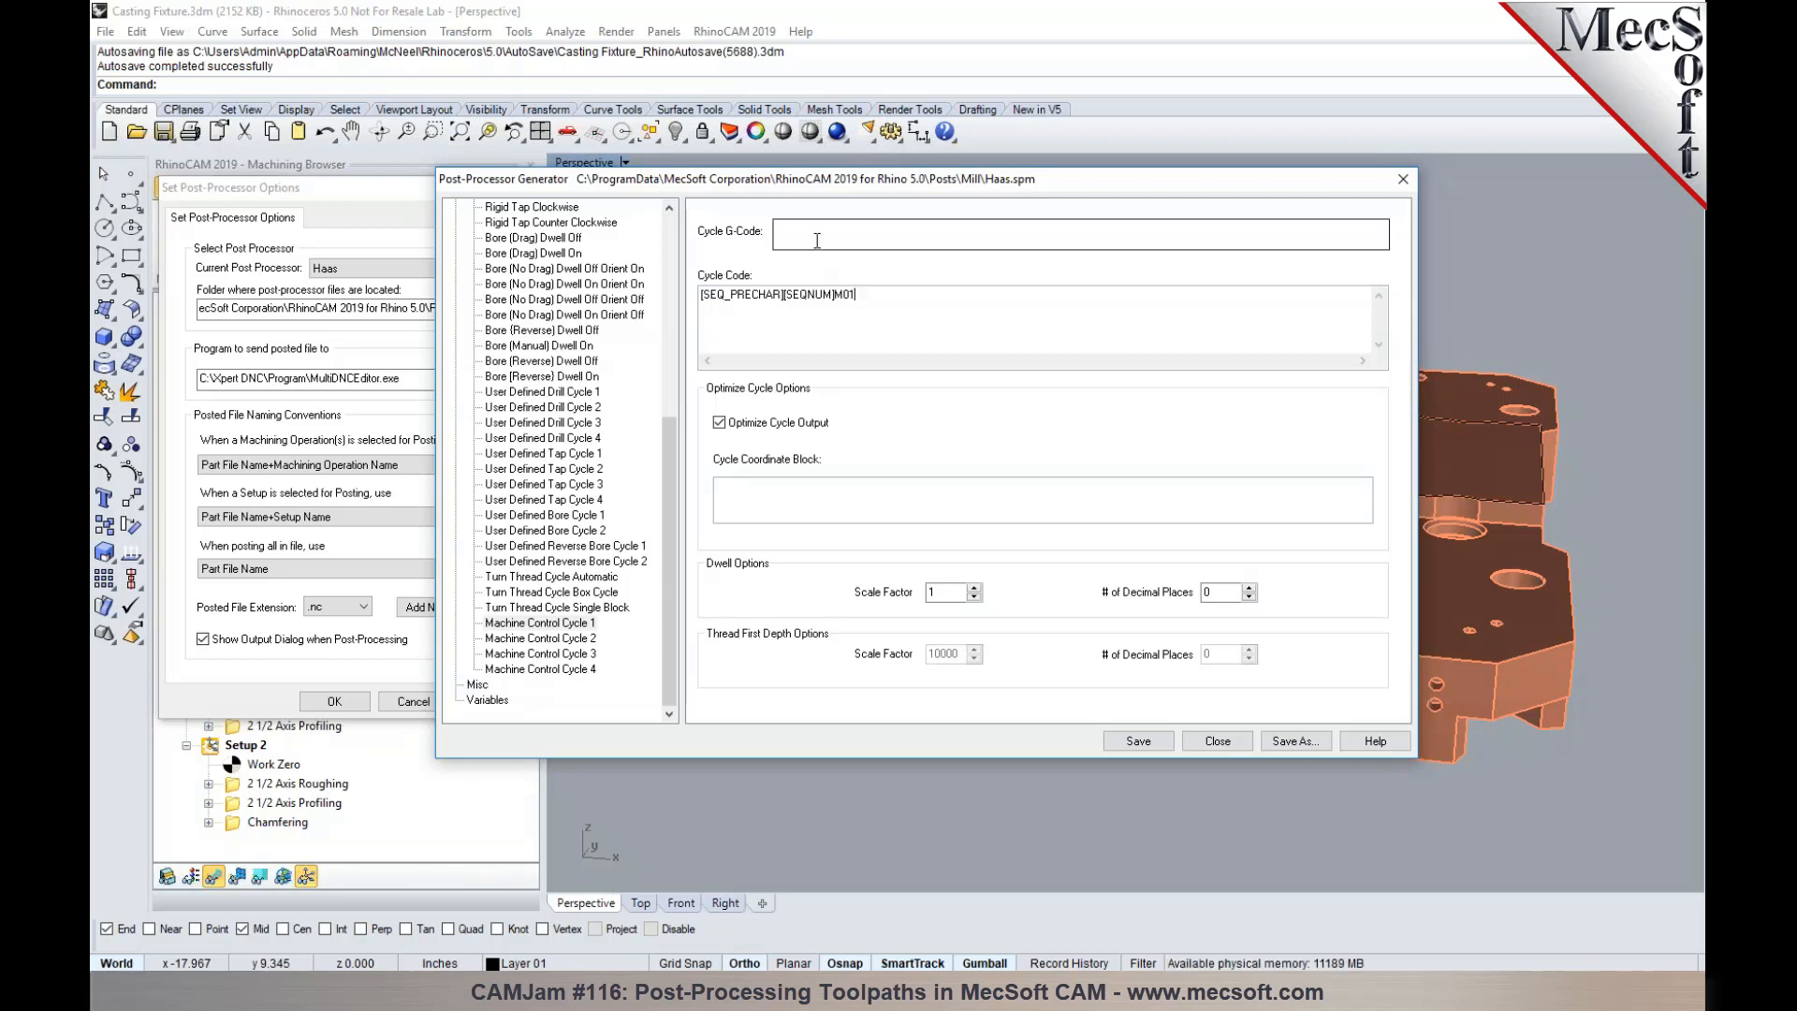
{"action": "type", "text": "01"}
{"action": "left_click_drag", "start_coordinate": [849, 298], "coordinate": [856, 298]}
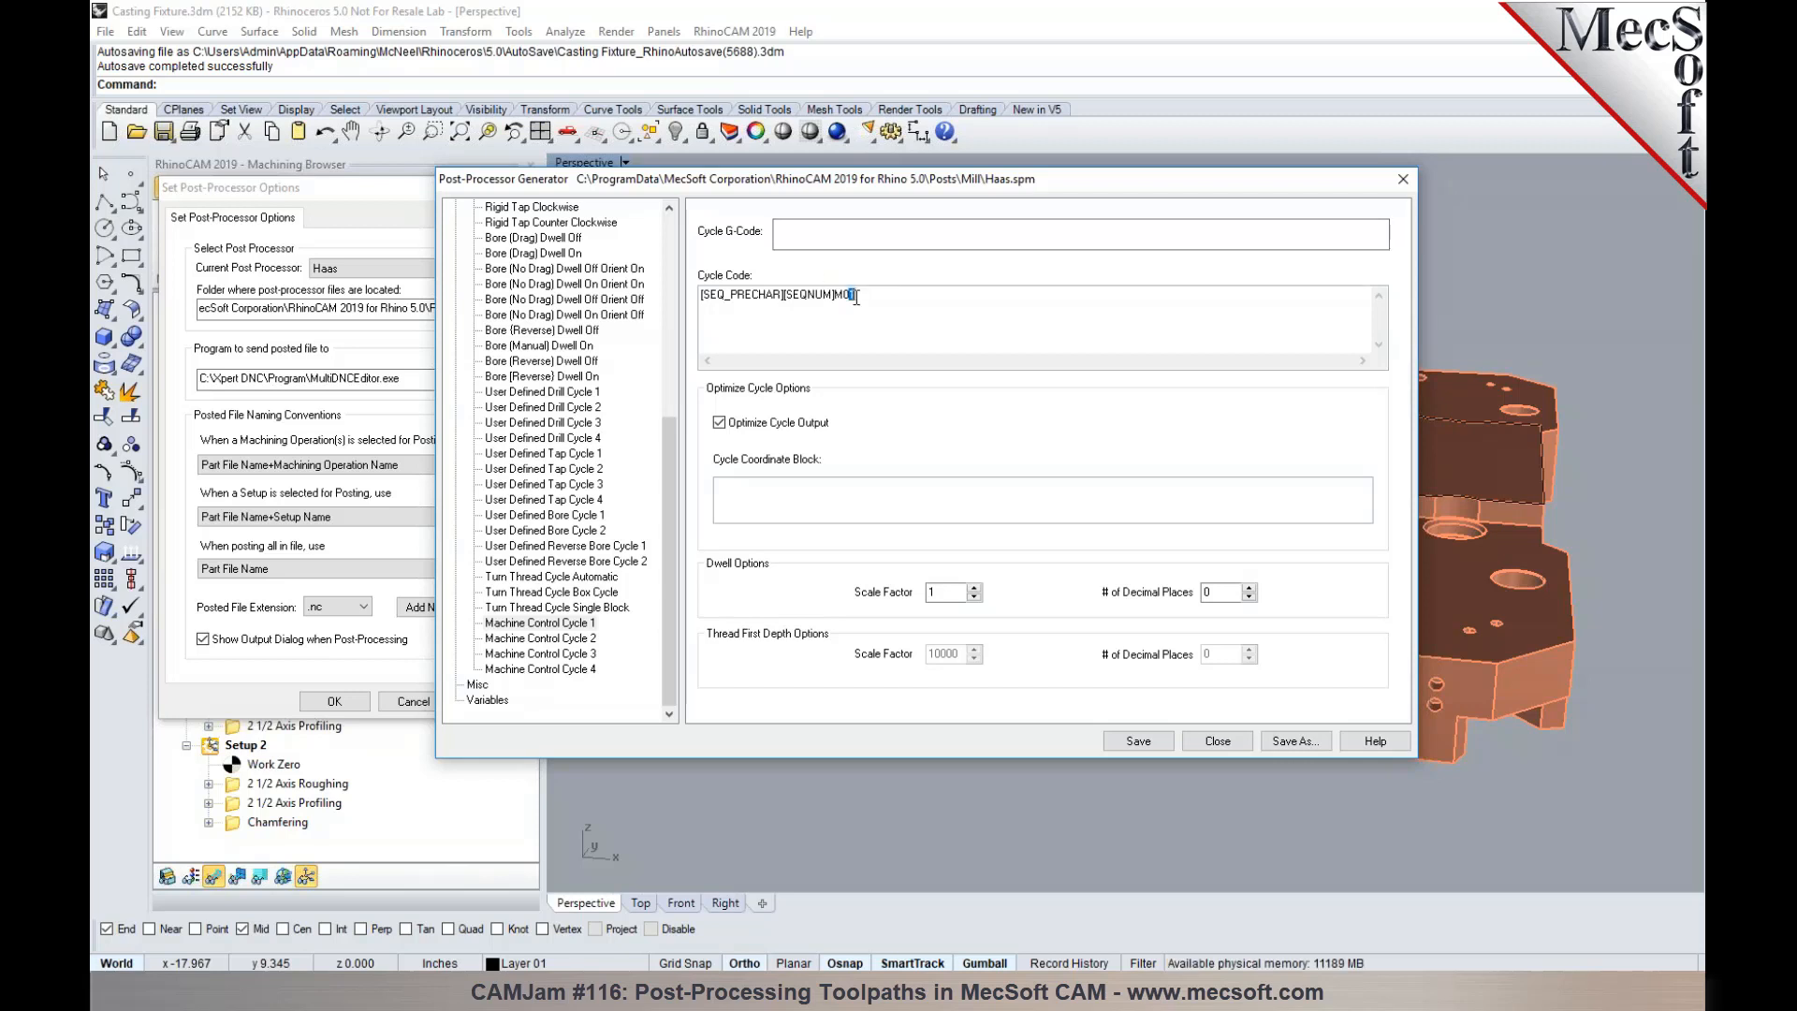
{"action": "type", "text": "0"}
{"action": "left_click", "coordinate": [816, 234]}
{"action": "type", "text": "M"}
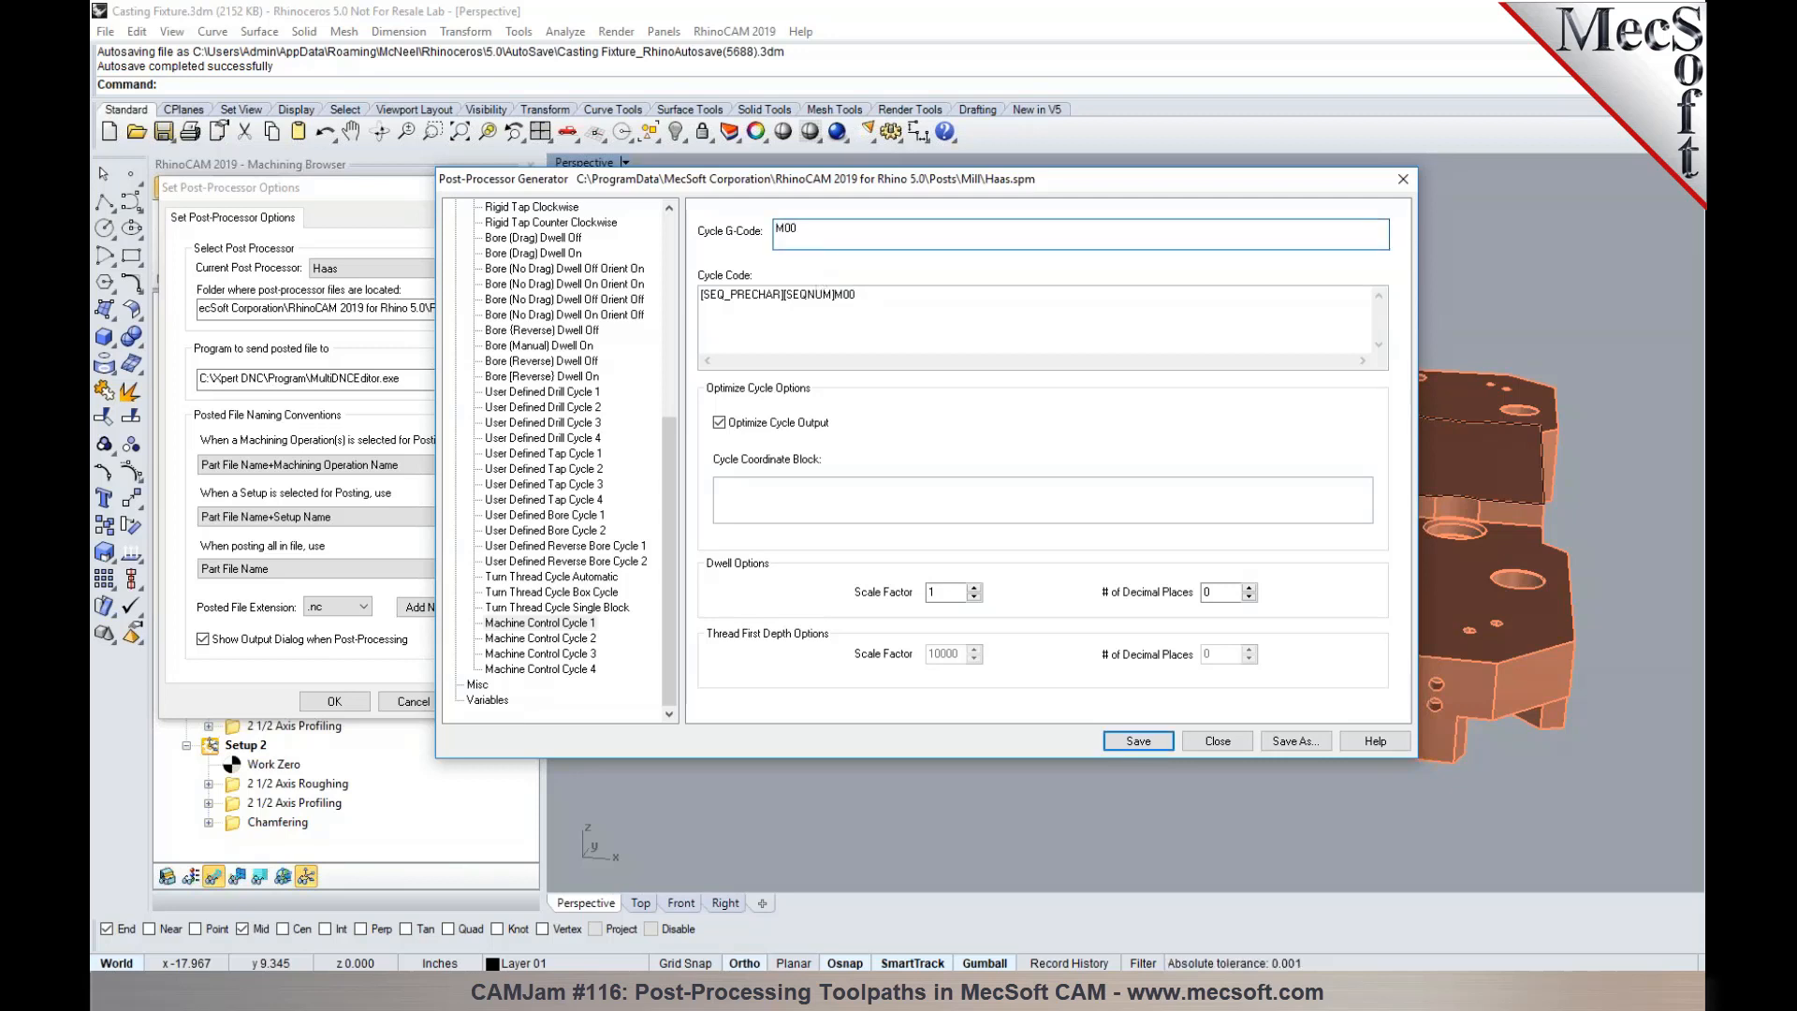
{"action": "left_click", "coordinate": [1217, 750]}
{"action": "left_click", "coordinate": [348, 704]}
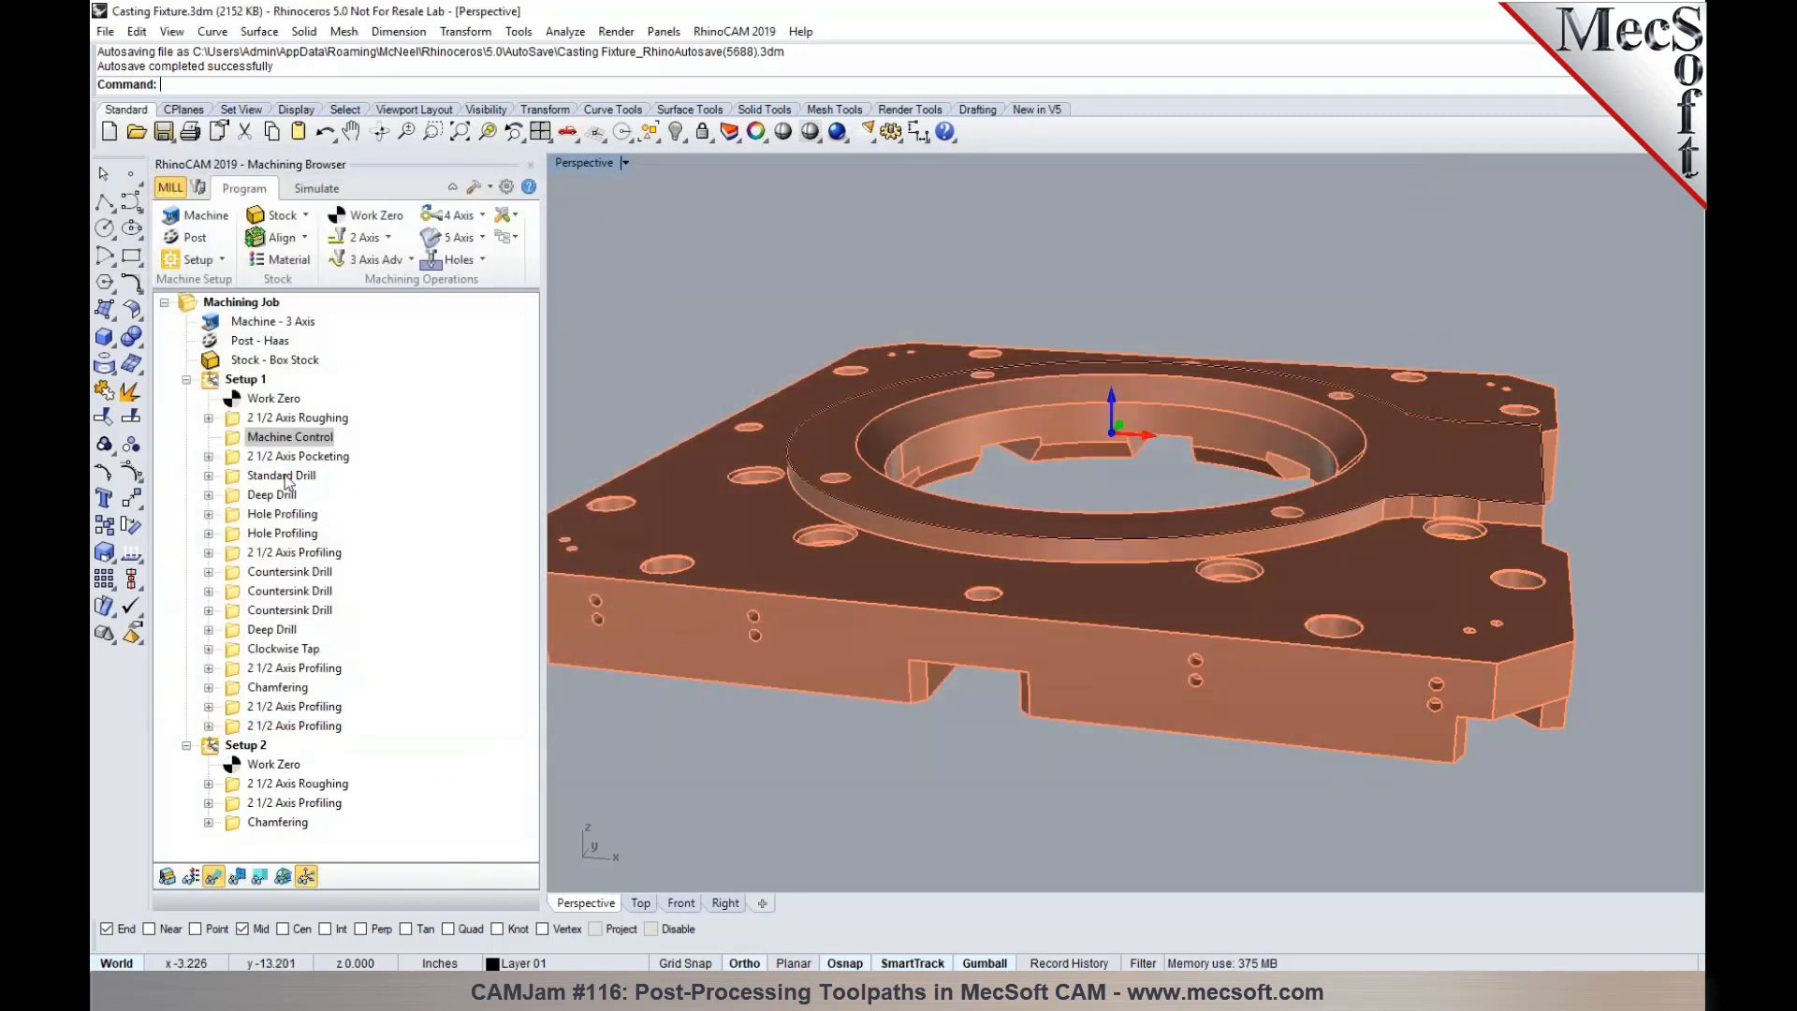
- Post the 2 1/2 Axis Roughing, Machine Control and 2 1/2 Axis Pocketing operations of Setup 1 together to 1.nc, replacing the existing file
{"action": "left_click", "coordinate": [298, 417]}
{"action": "left_click", "coordinate": [280, 457], "text": "shift"}
{"action": "right_click", "coordinate": [280, 459]}
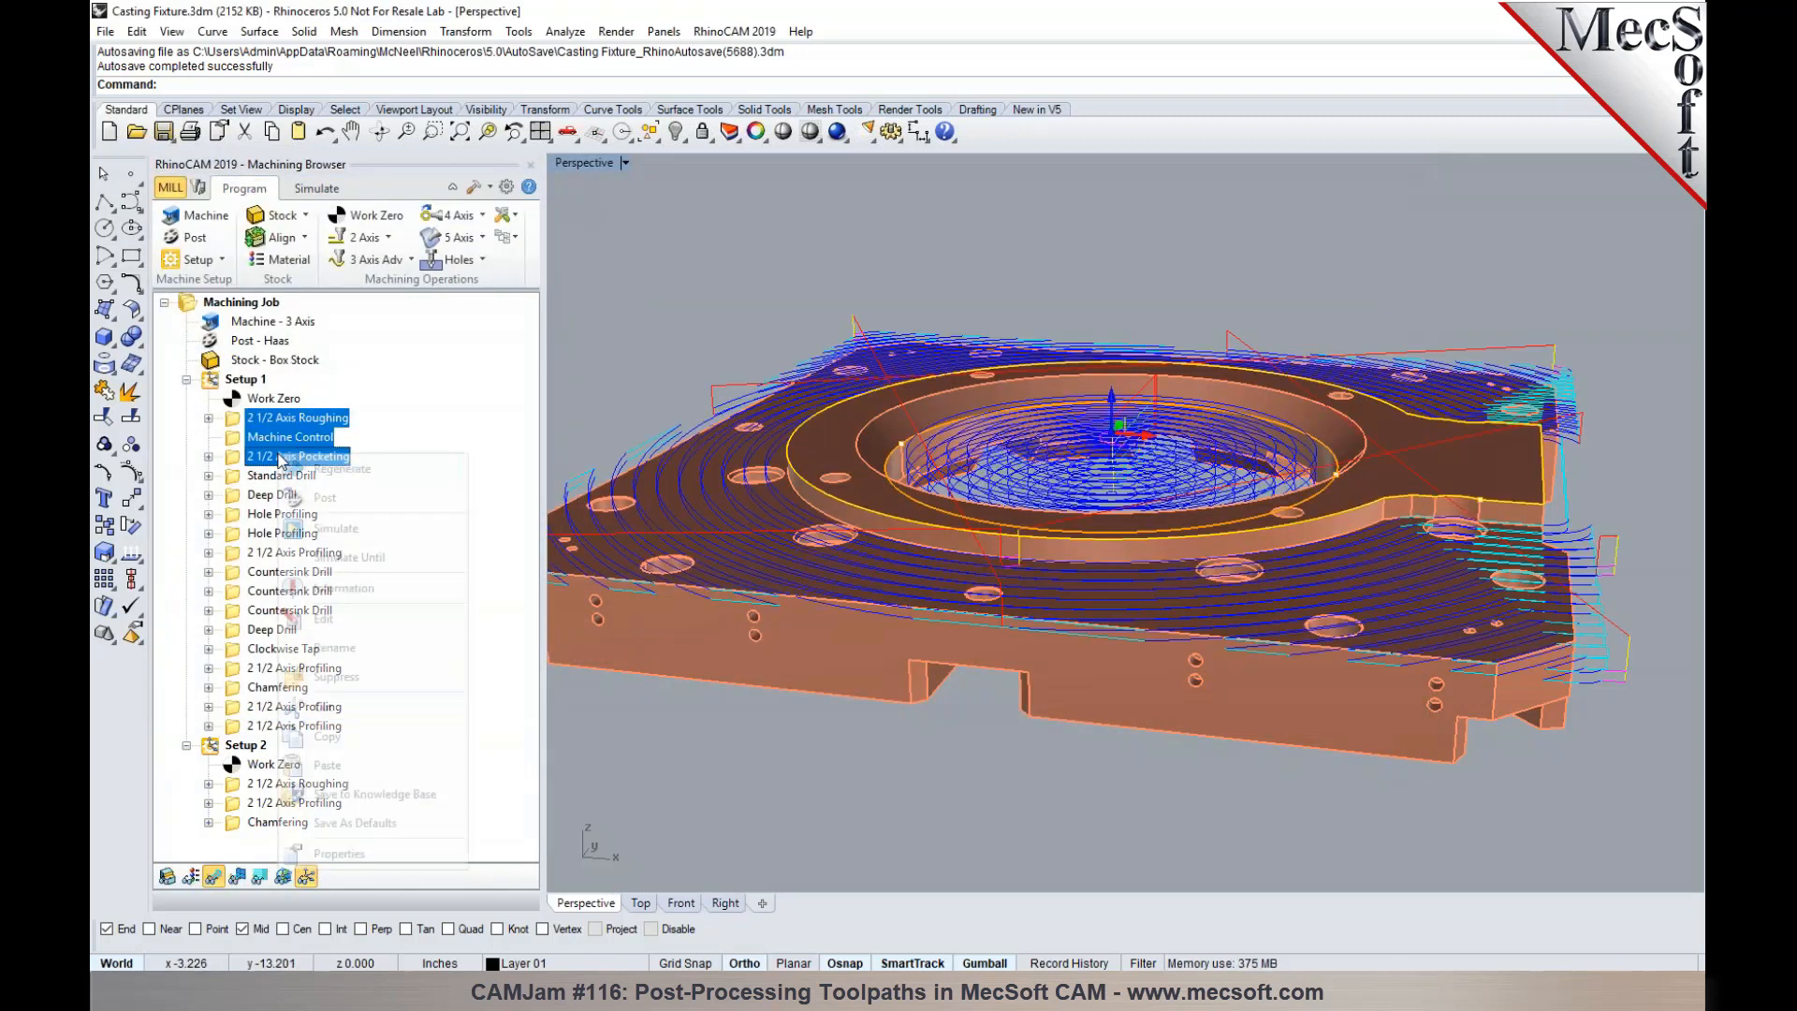
{"action": "left_click", "coordinate": [298, 498]}
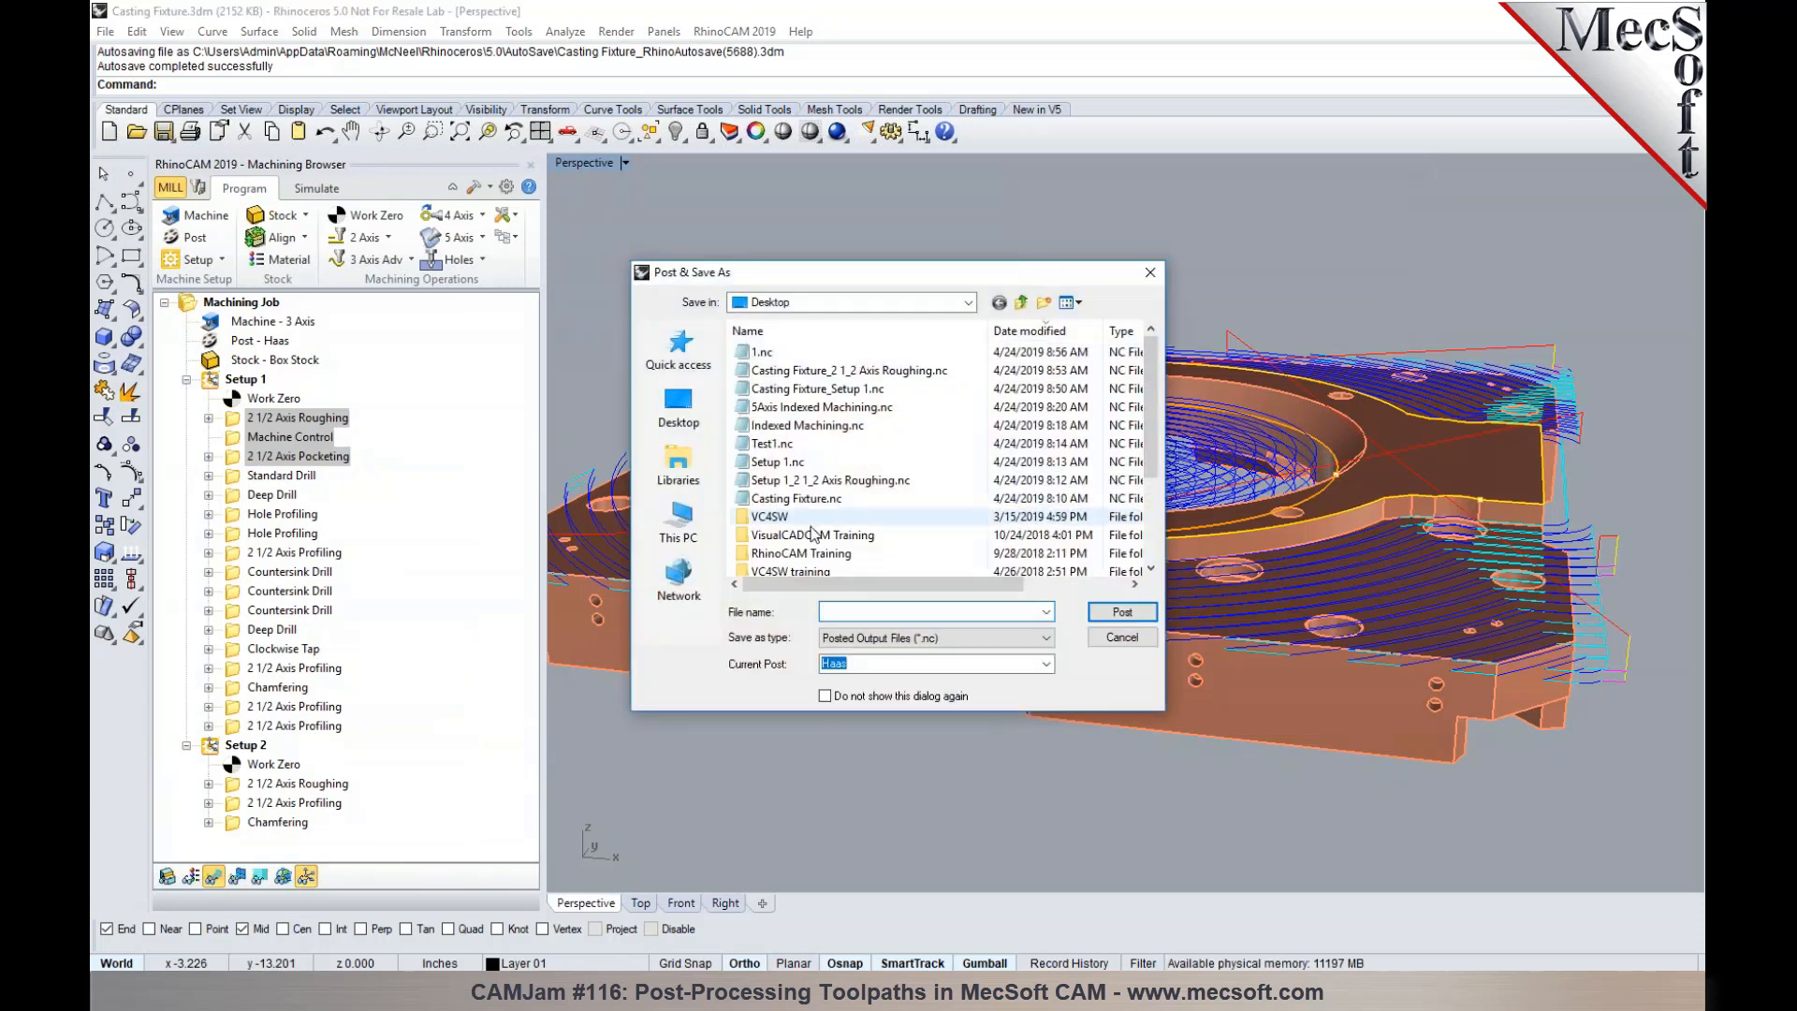
{"action": "left_click", "coordinate": [763, 352]}
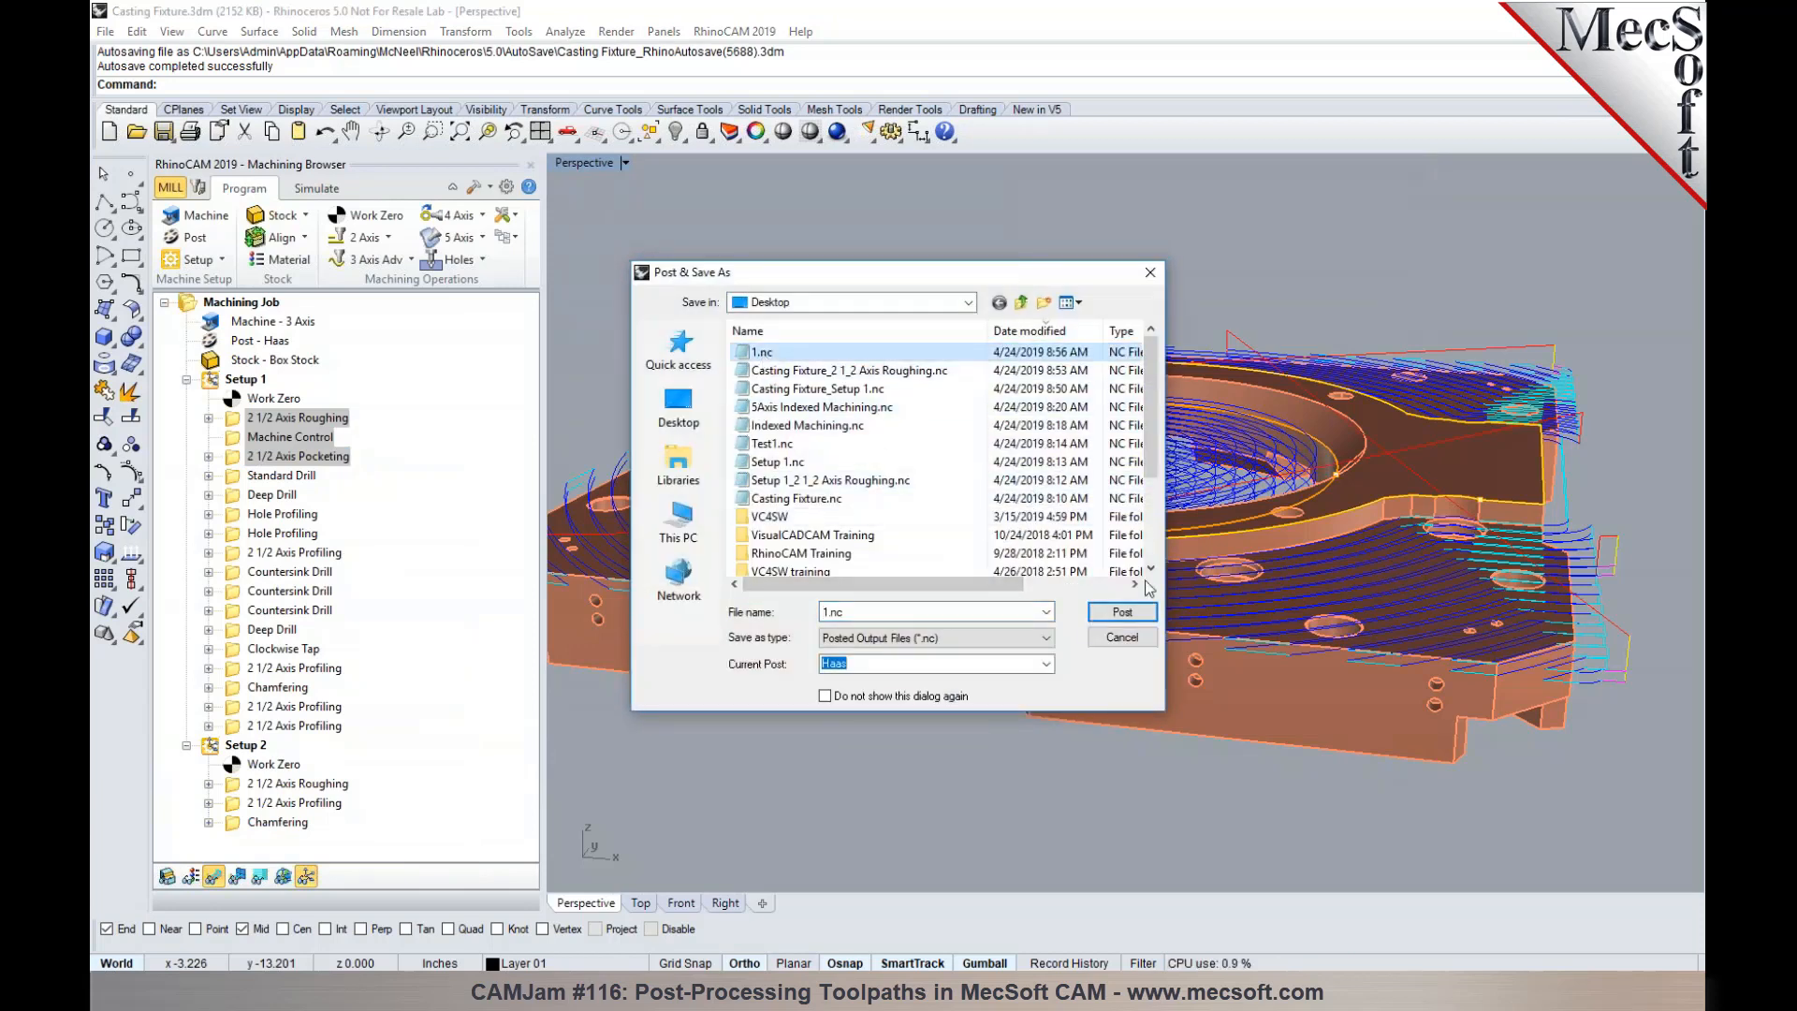
{"action": "left_click", "coordinate": [1122, 611]}
{"action": "left_click", "coordinate": [953, 500]}
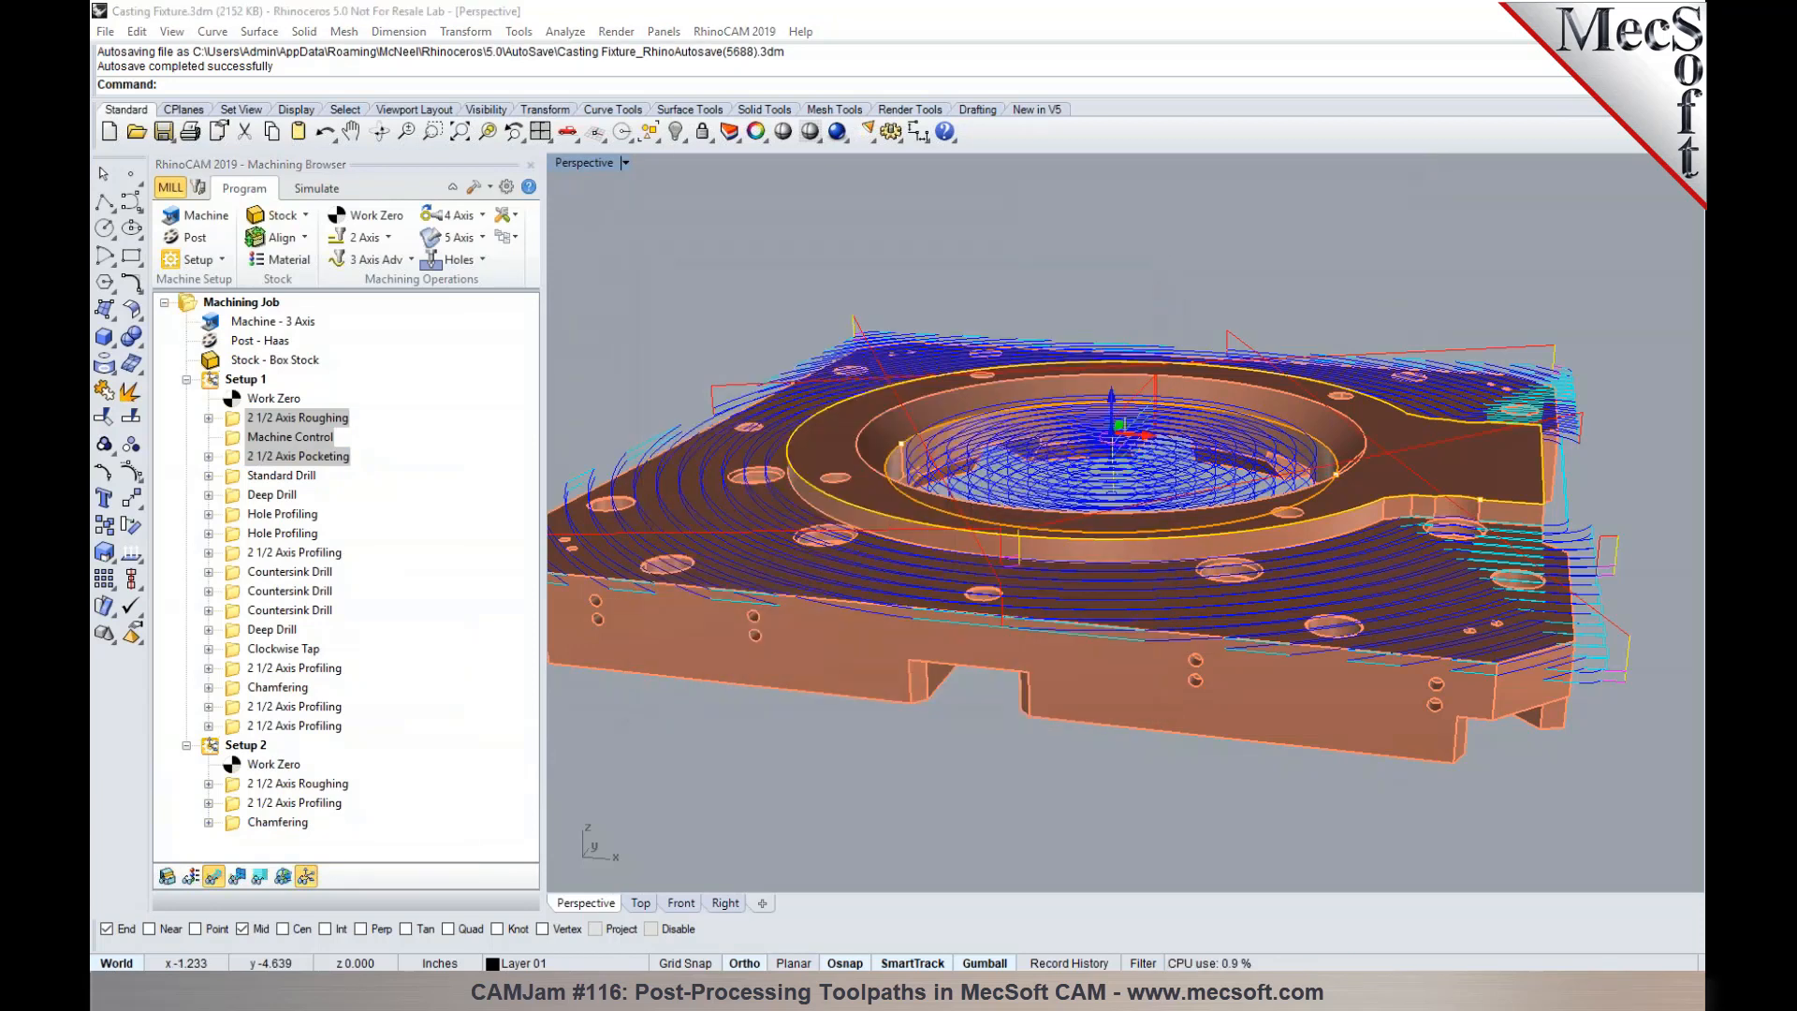
- Search the posted code for the next opening parenthesis, examine the M00 line under the Machine Control comment, and close the file
{"action": "left_click", "coordinate": [232, 233]}
{"action": "key", "text": "ctrl+f"}
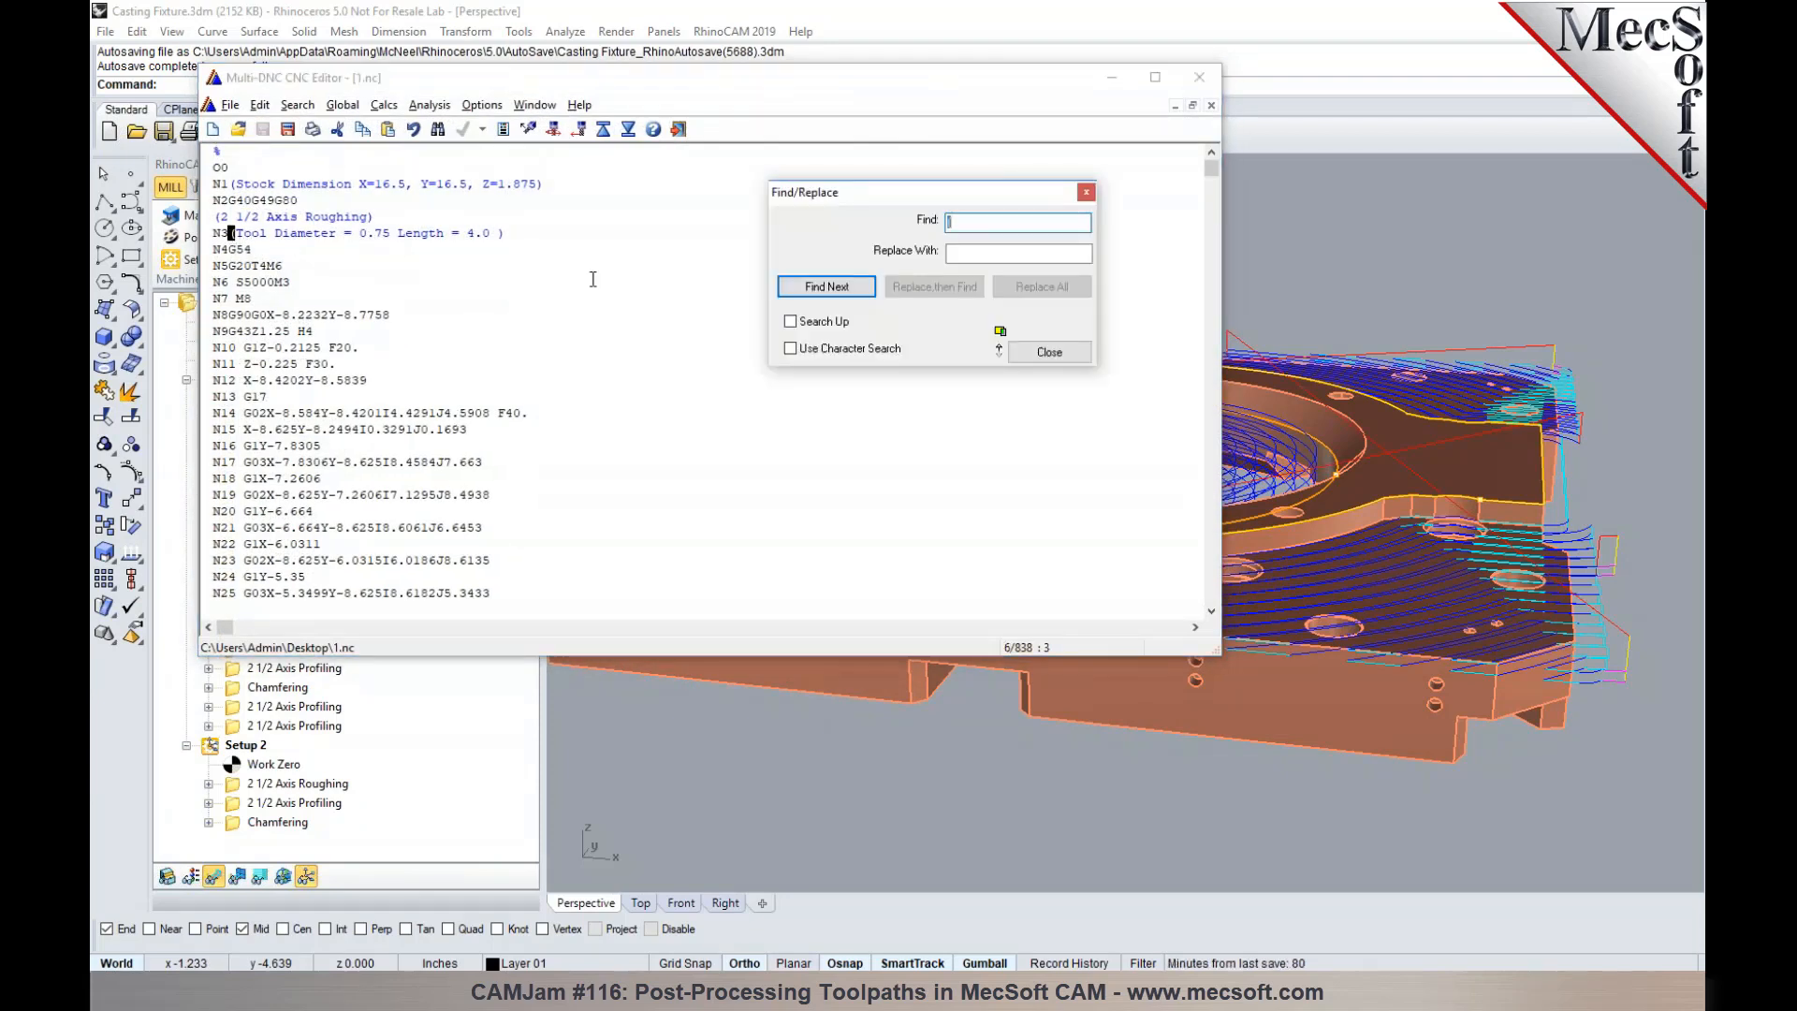
{"action": "left_click", "coordinate": [853, 291]}
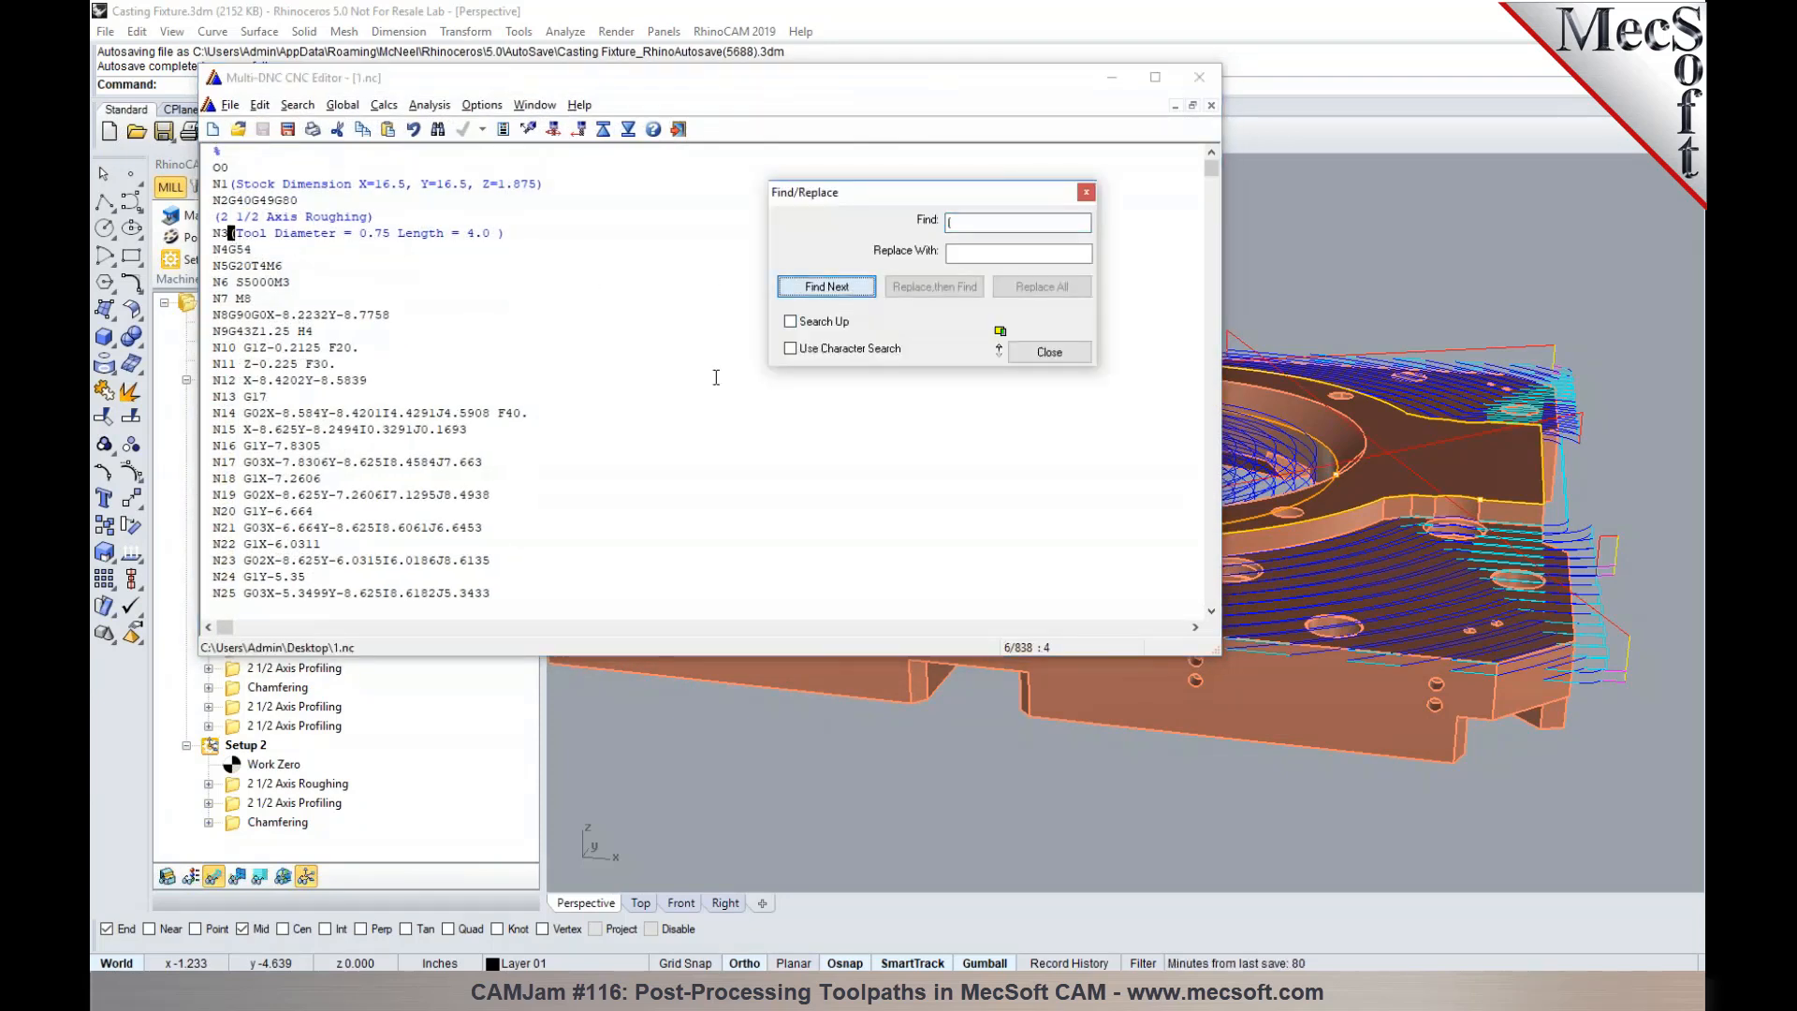
{"action": "left_click", "coordinate": [818, 291]}
{"action": "scroll", "coordinate": [640, 401], "scroll_direction": "down", "scroll_amount": 2}
{"action": "scroll", "coordinate": [640, 401], "scroll_direction": "down", "scroll_amount": 2}
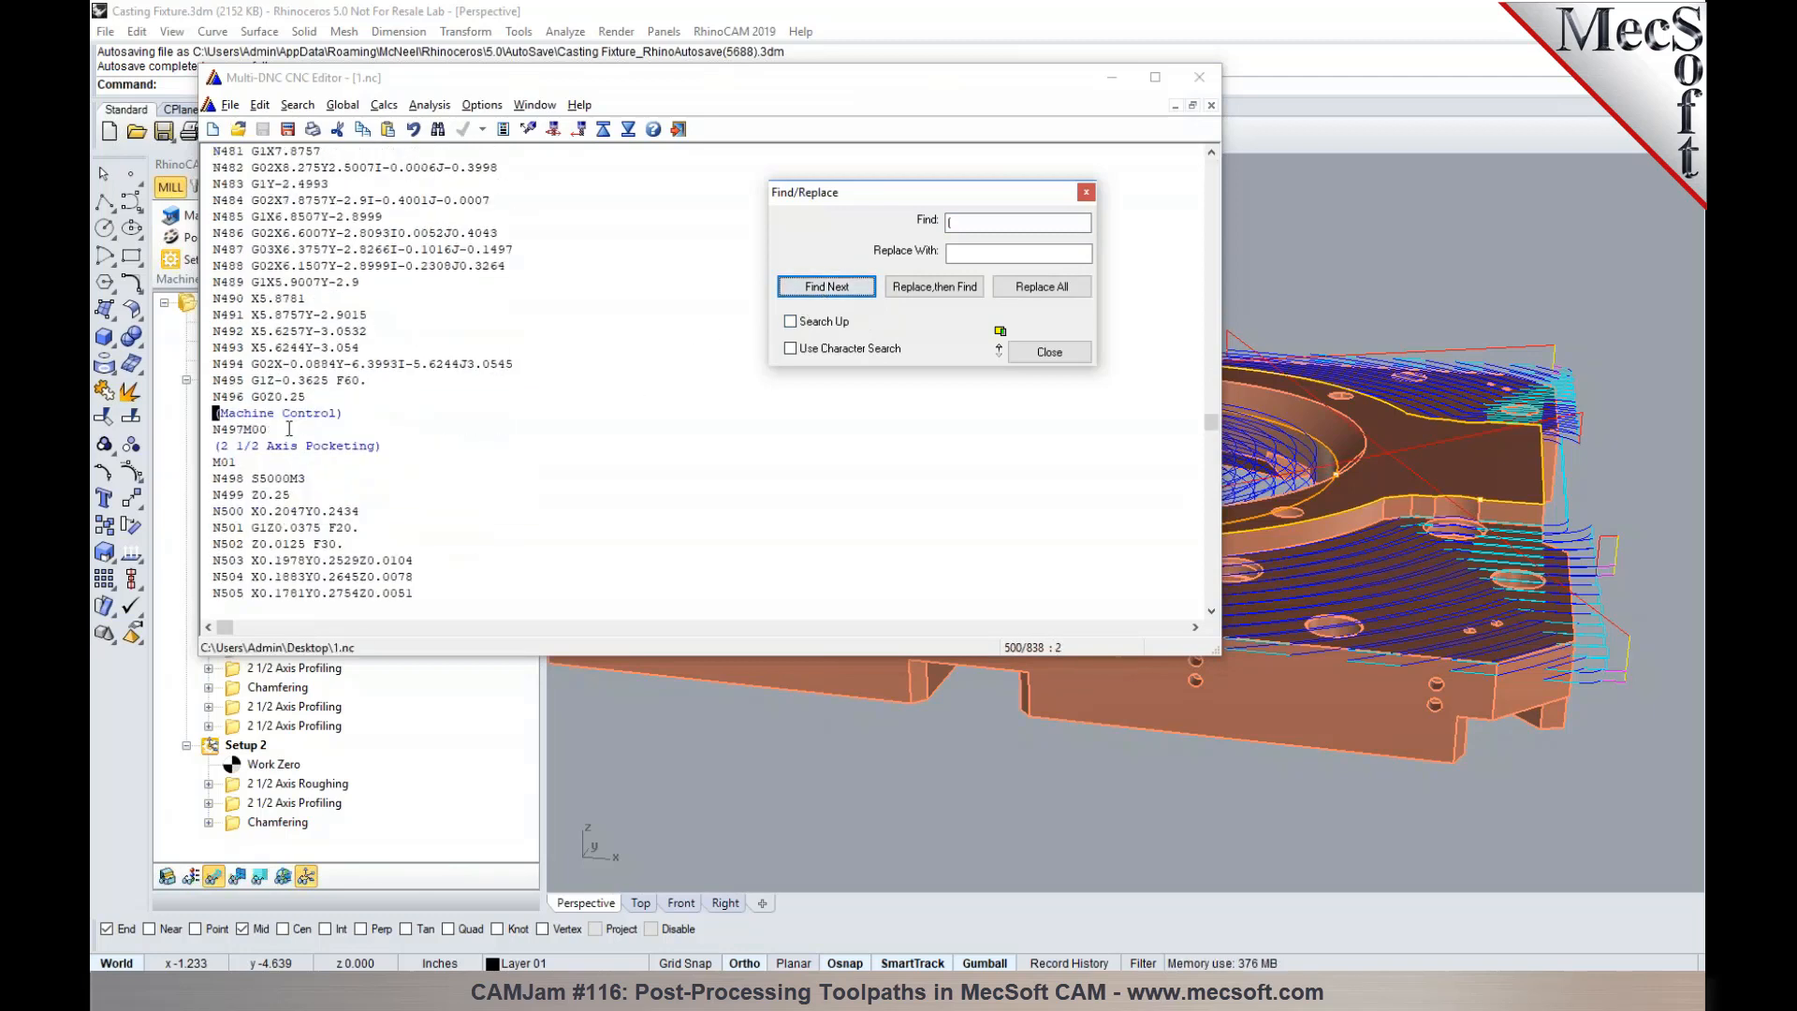
{"action": "left_click_drag", "start_coordinate": [289, 430], "coordinate": [199, 416]}
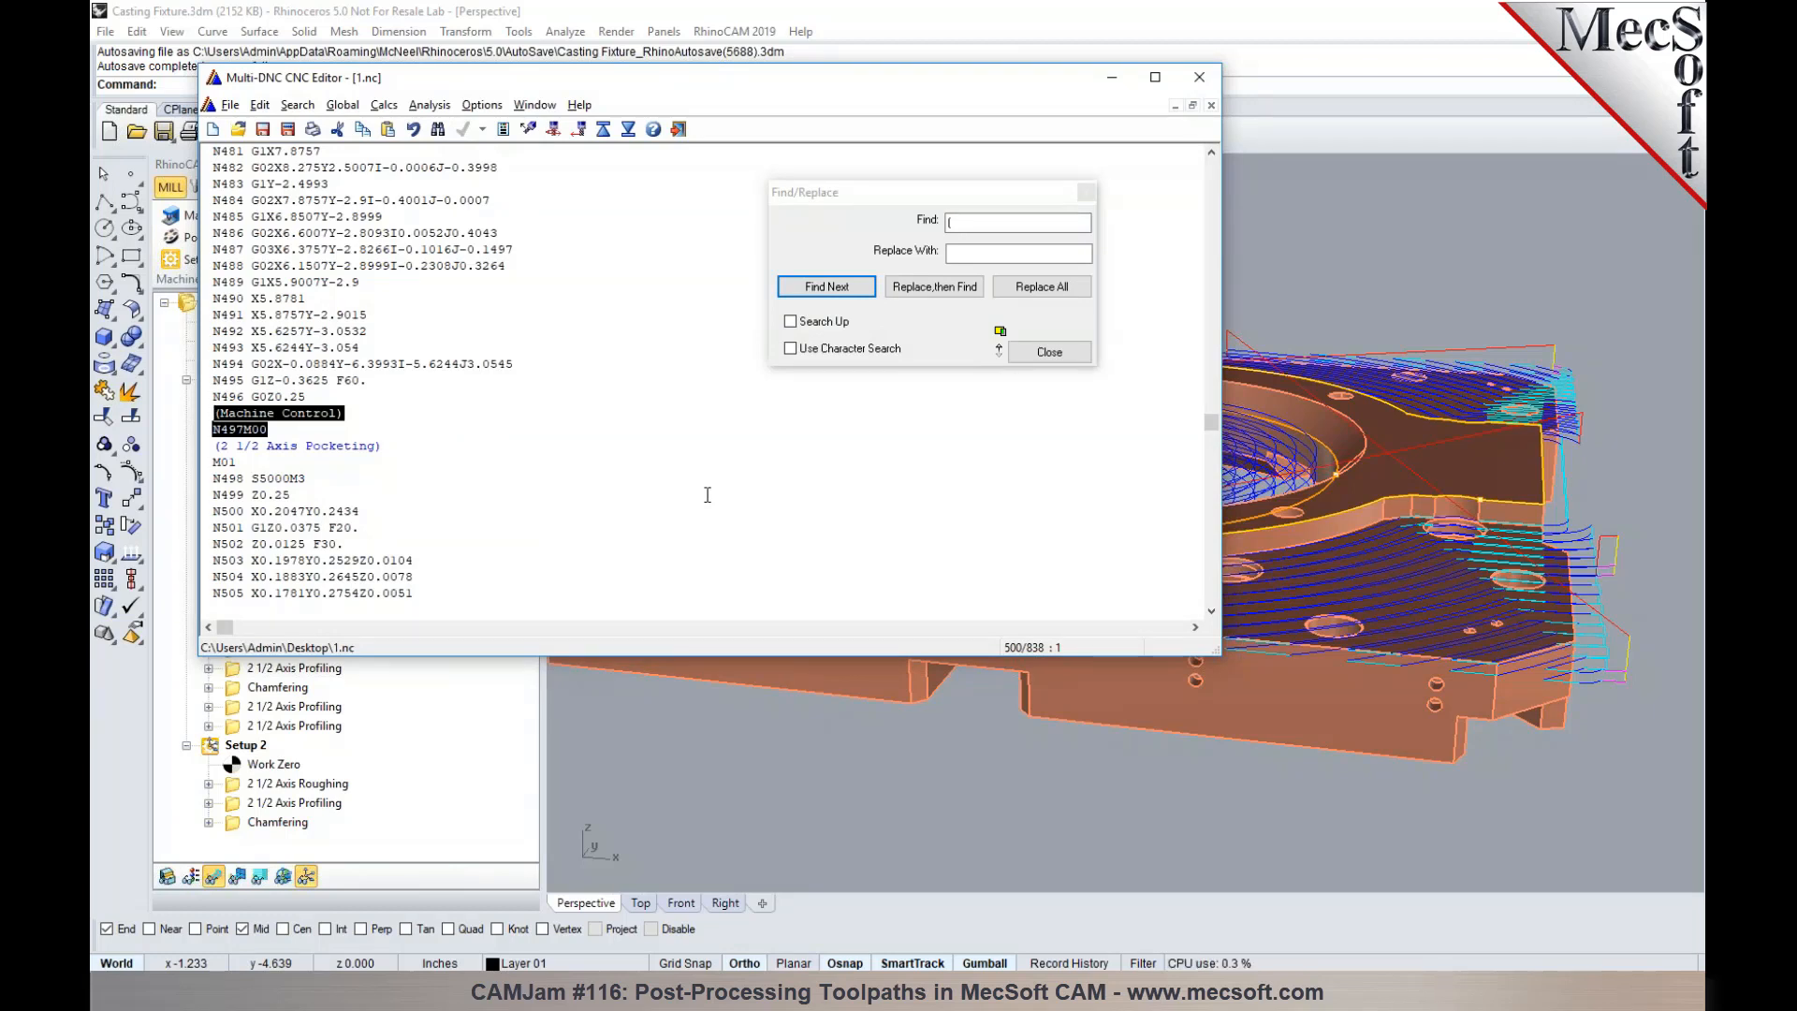
{"action": "left_click", "coordinate": [1049, 352]}
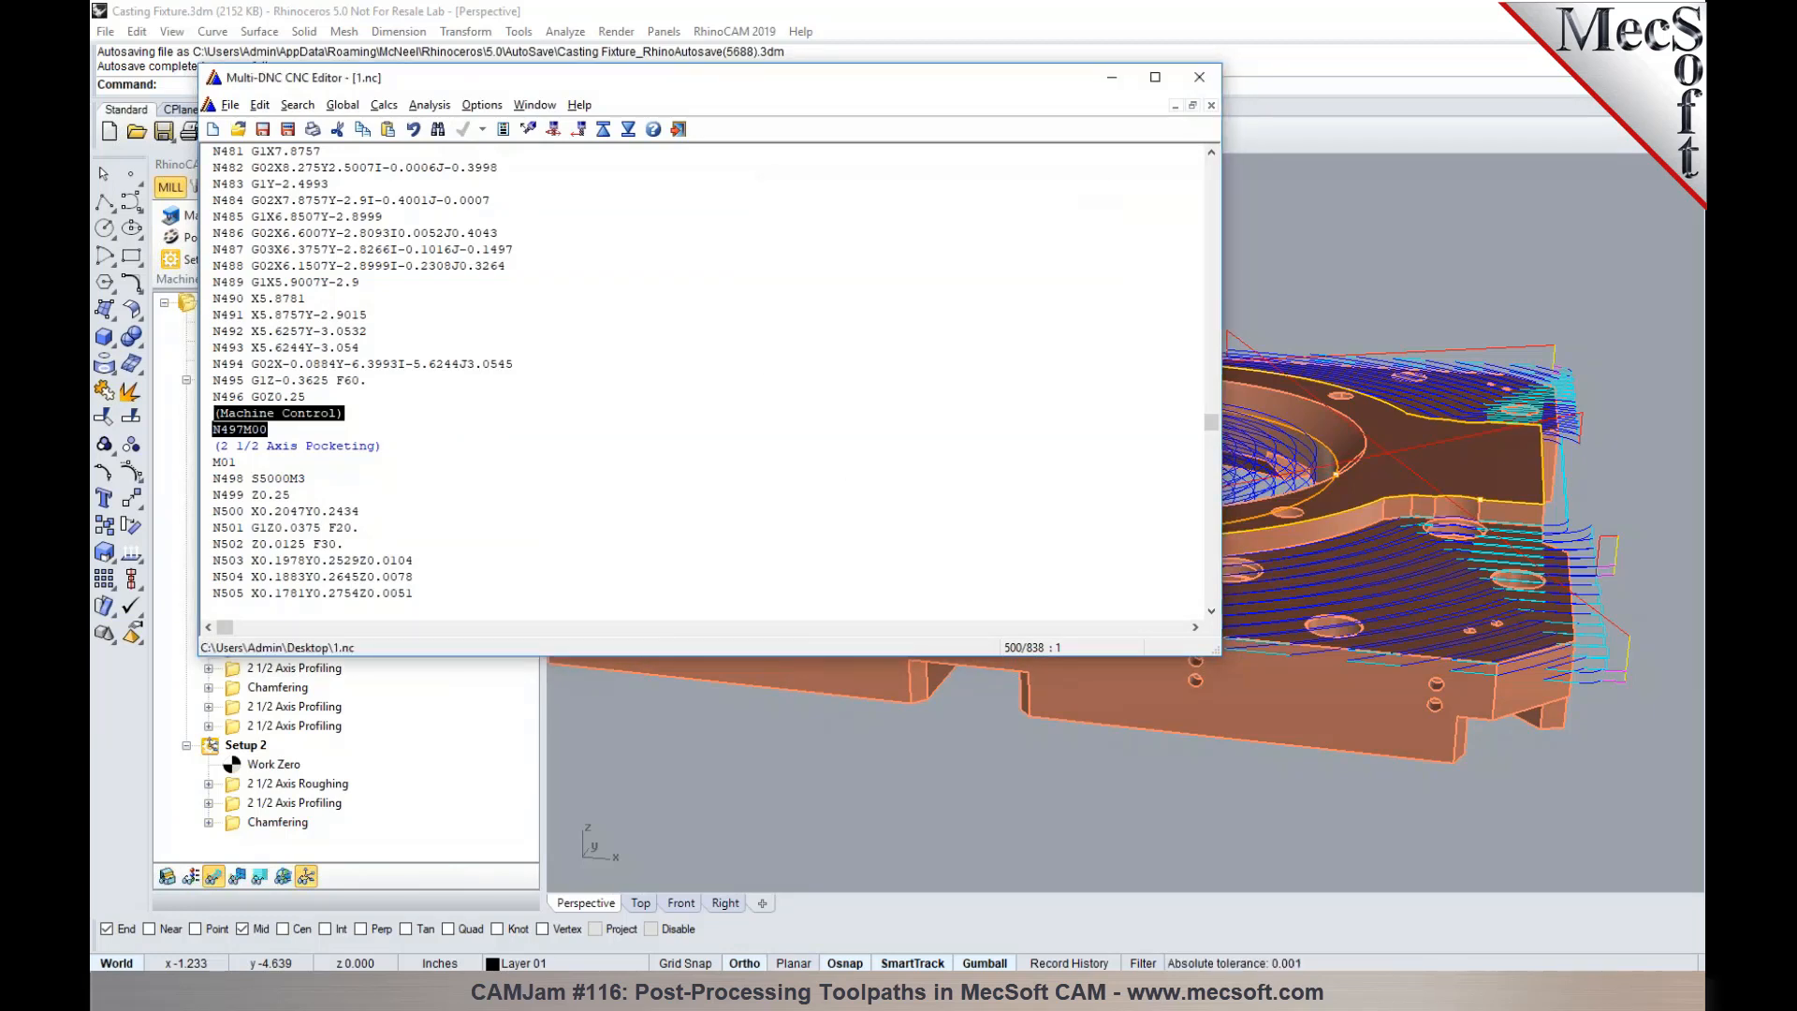
{"action": "left_click", "coordinate": [545, 443]}
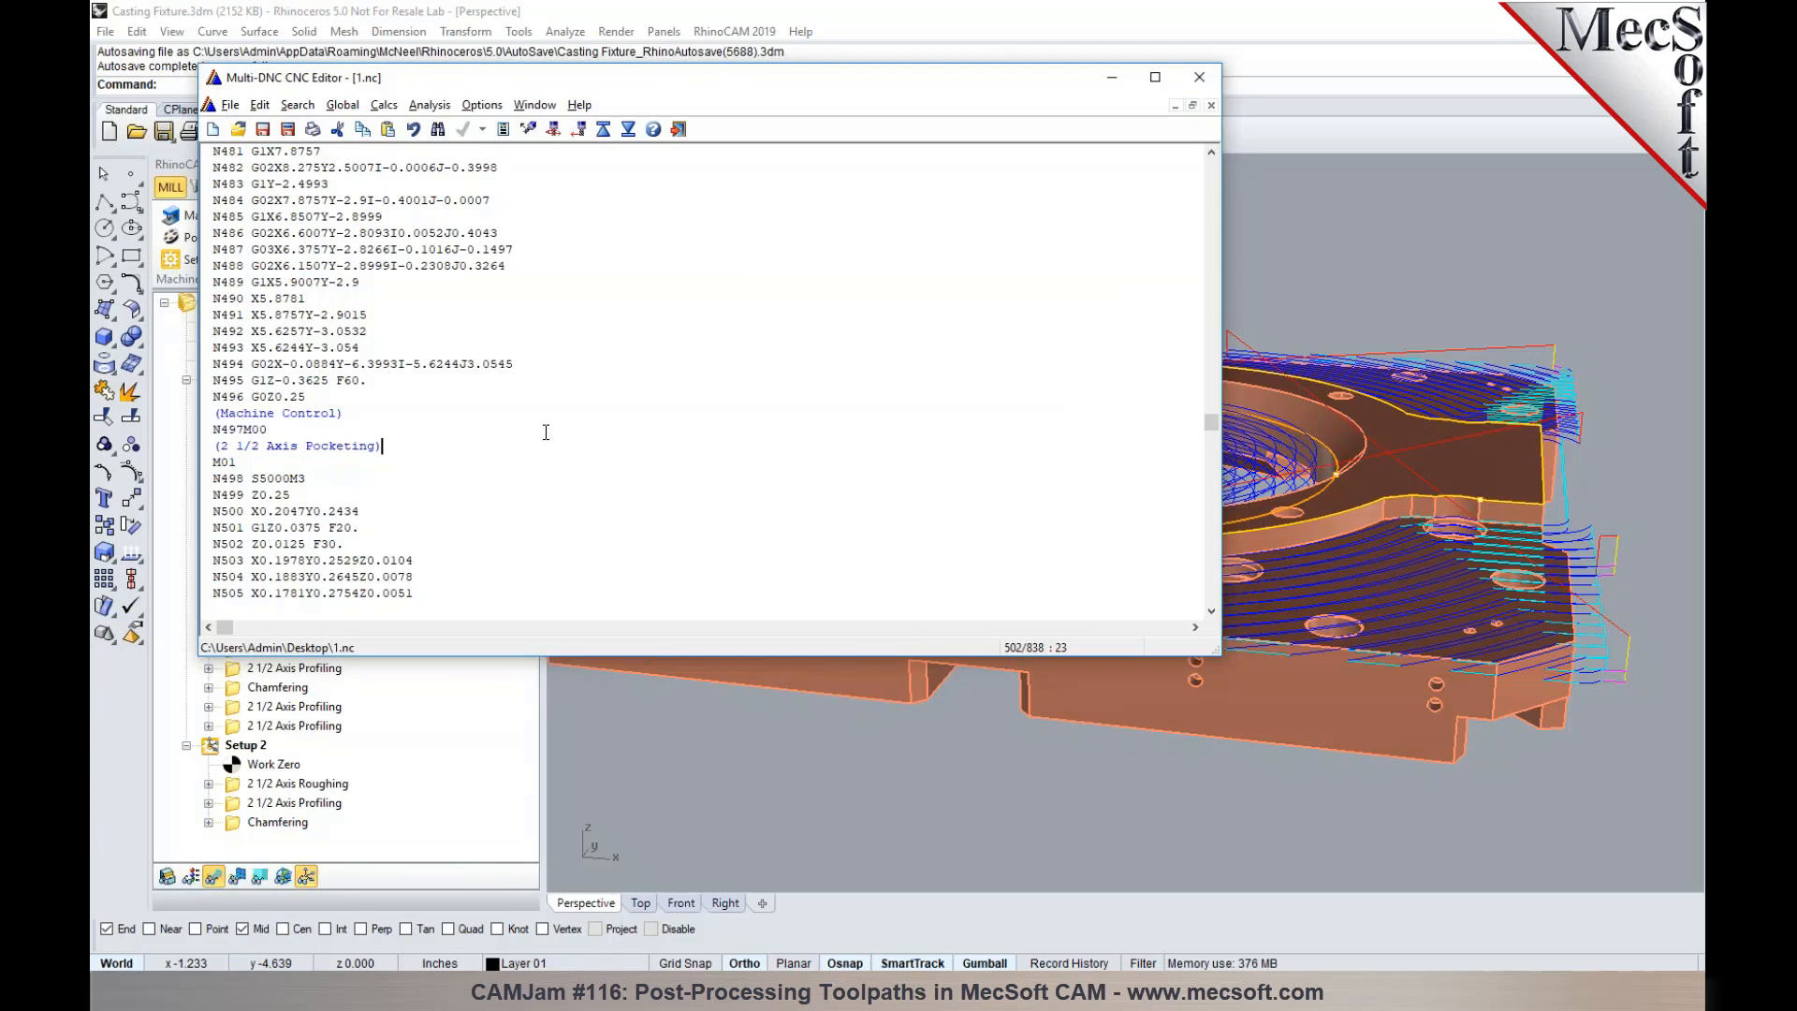
{"action": "left_click", "coordinate": [1199, 76]}
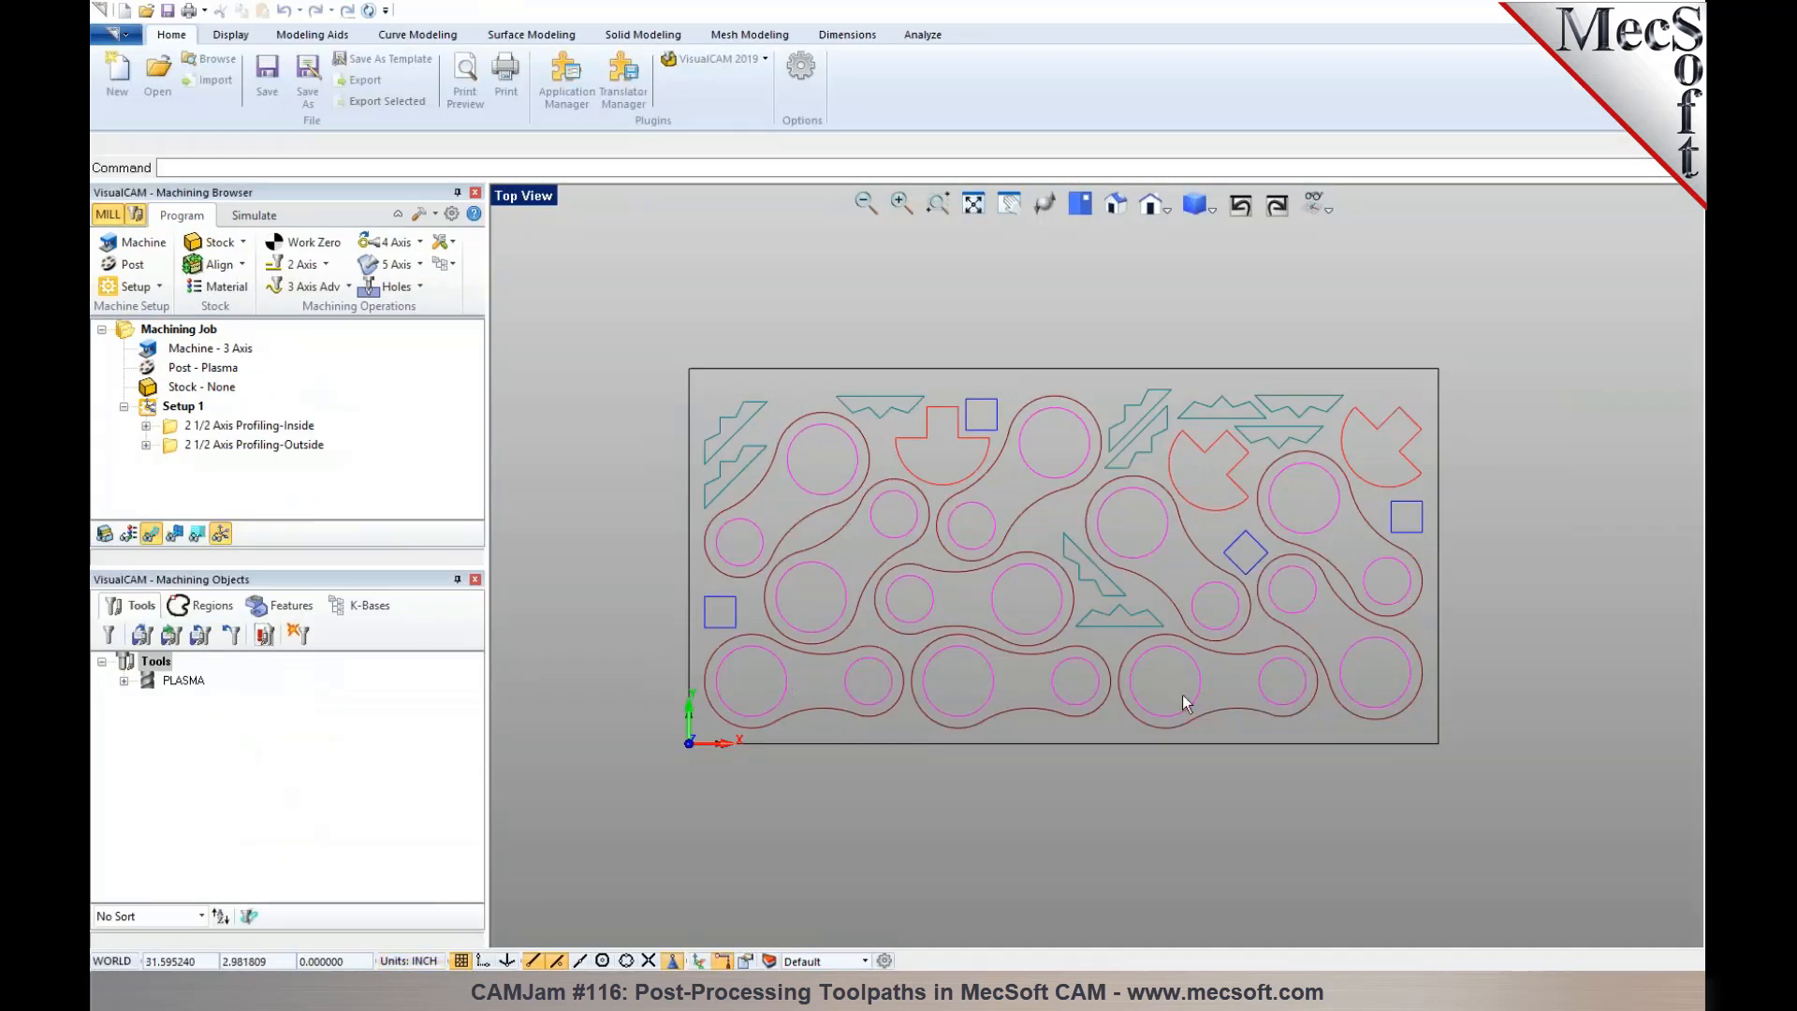
- Switch to VisualCAM, select the 2 1/2 Axis Profiling-Inside operation to display its toolpath, and open the Plasma post for editing
{"action": "scroll", "coordinate": [1182, 694], "scroll_direction": "up", "scroll_amount": 2}
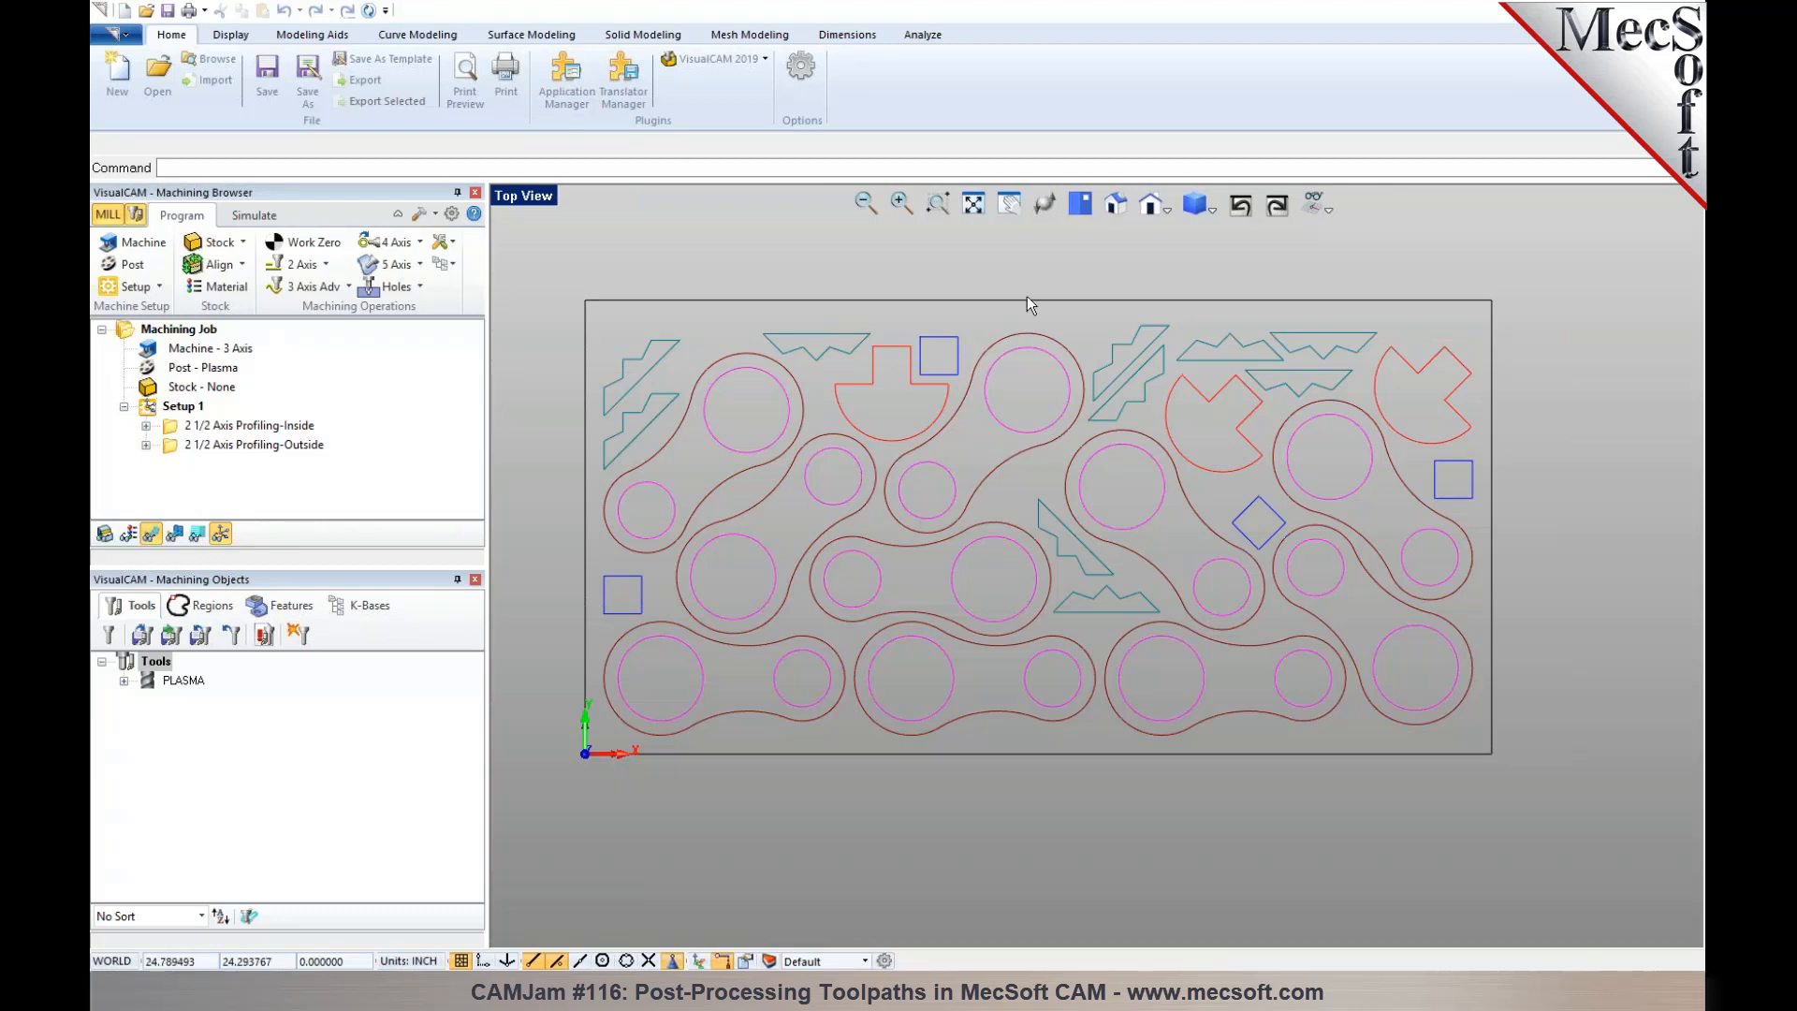
{"action": "left_click", "coordinate": [313, 426]}
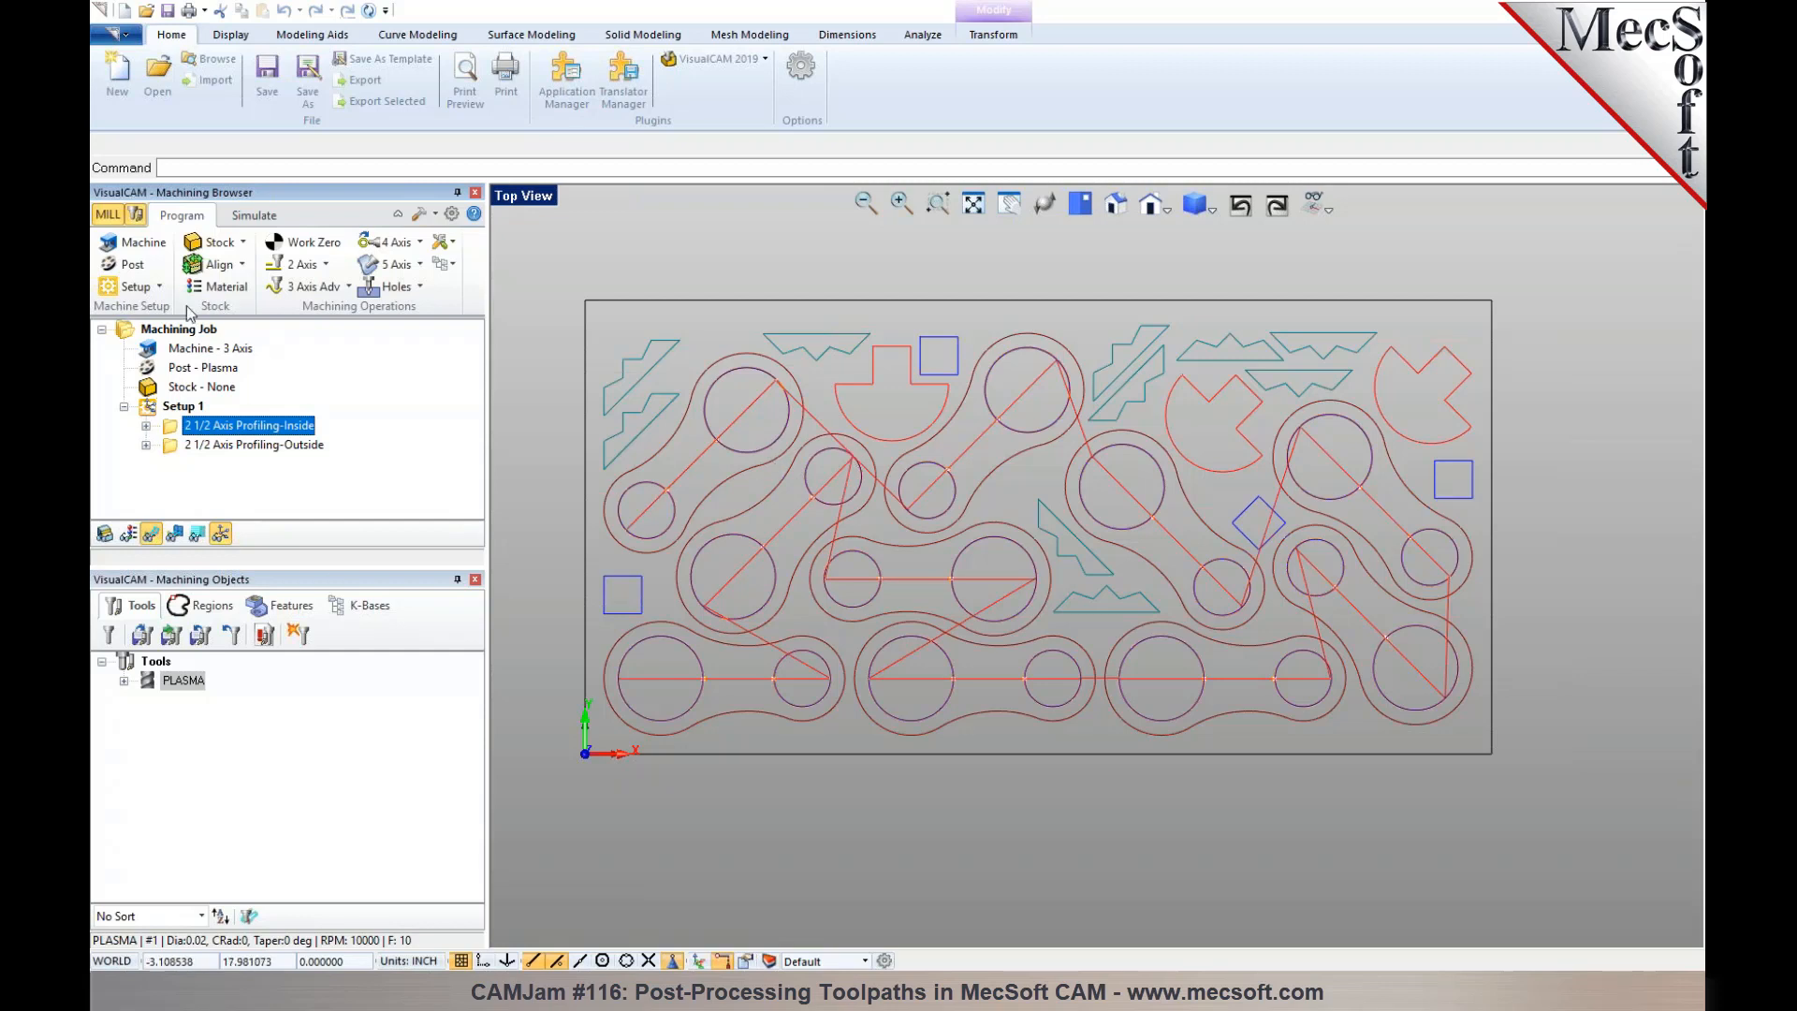
{"action": "left_click", "coordinate": [136, 269]}
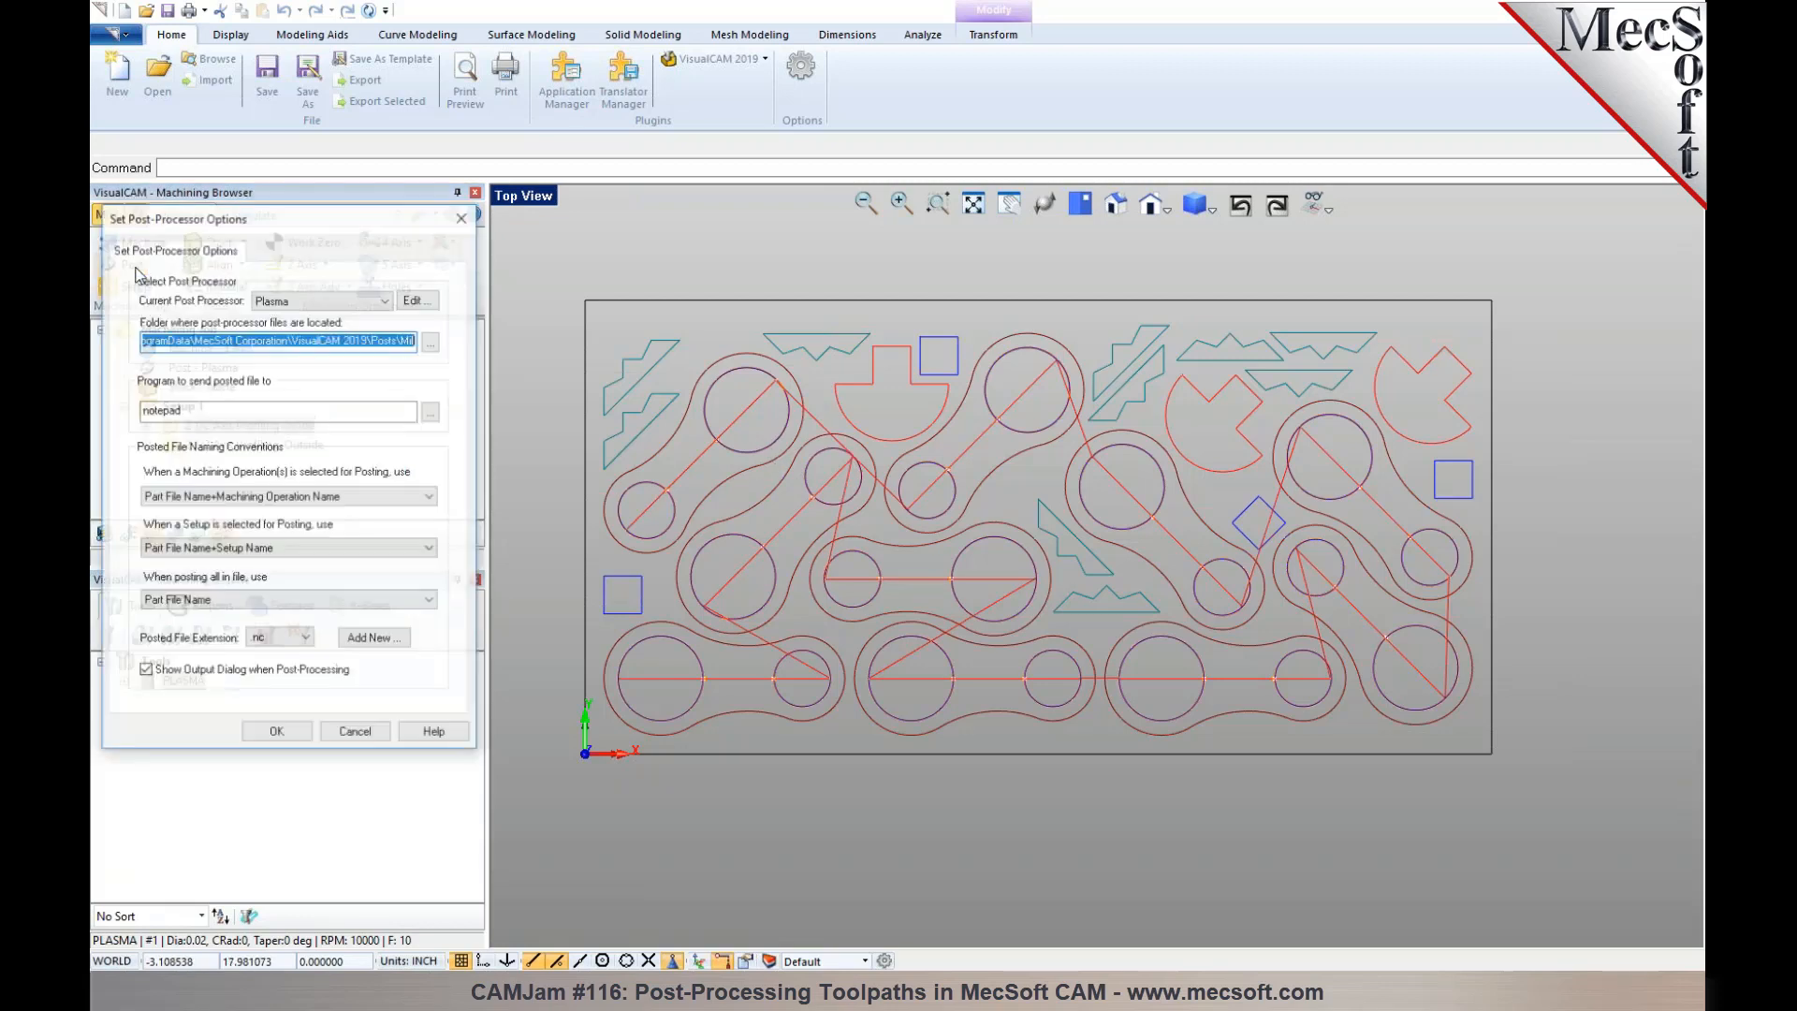
{"action": "left_click", "coordinate": [415, 301]}
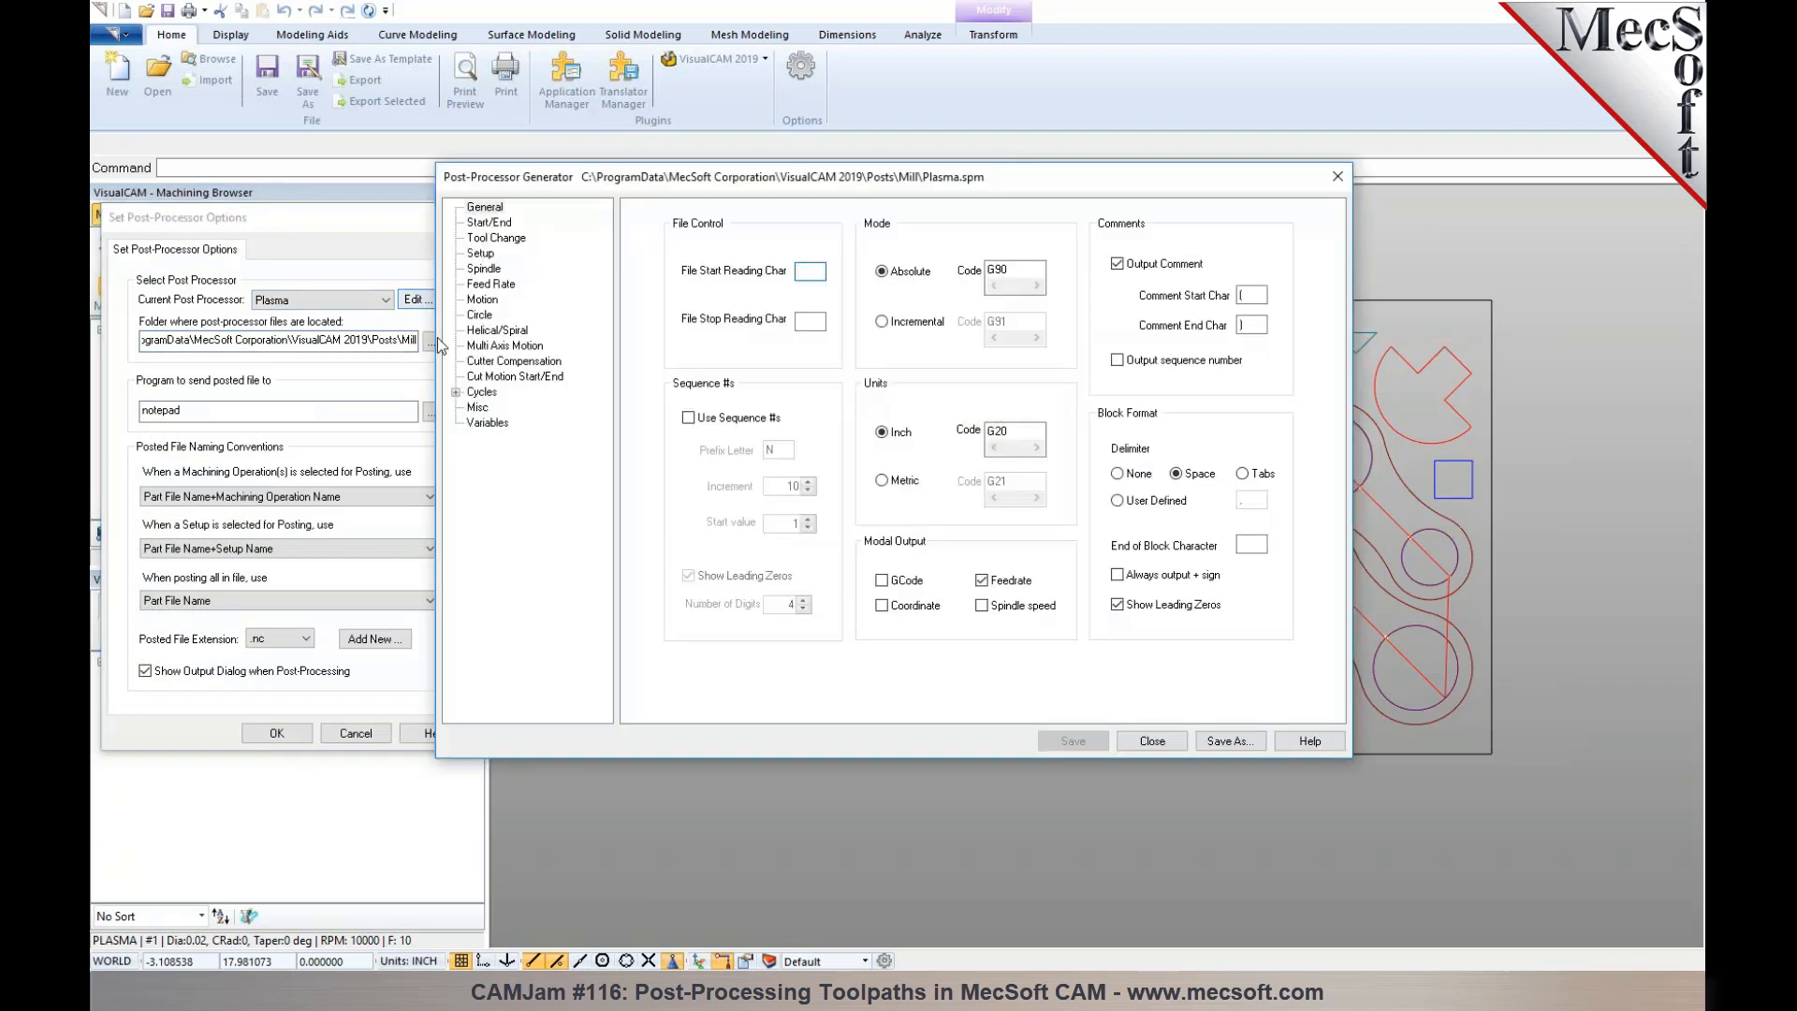
- Examine the Plasma post's cut motion start-up and end codes, then accept the post-processor options while keeping the post editor open
{"action": "left_click", "coordinate": [511, 377]}
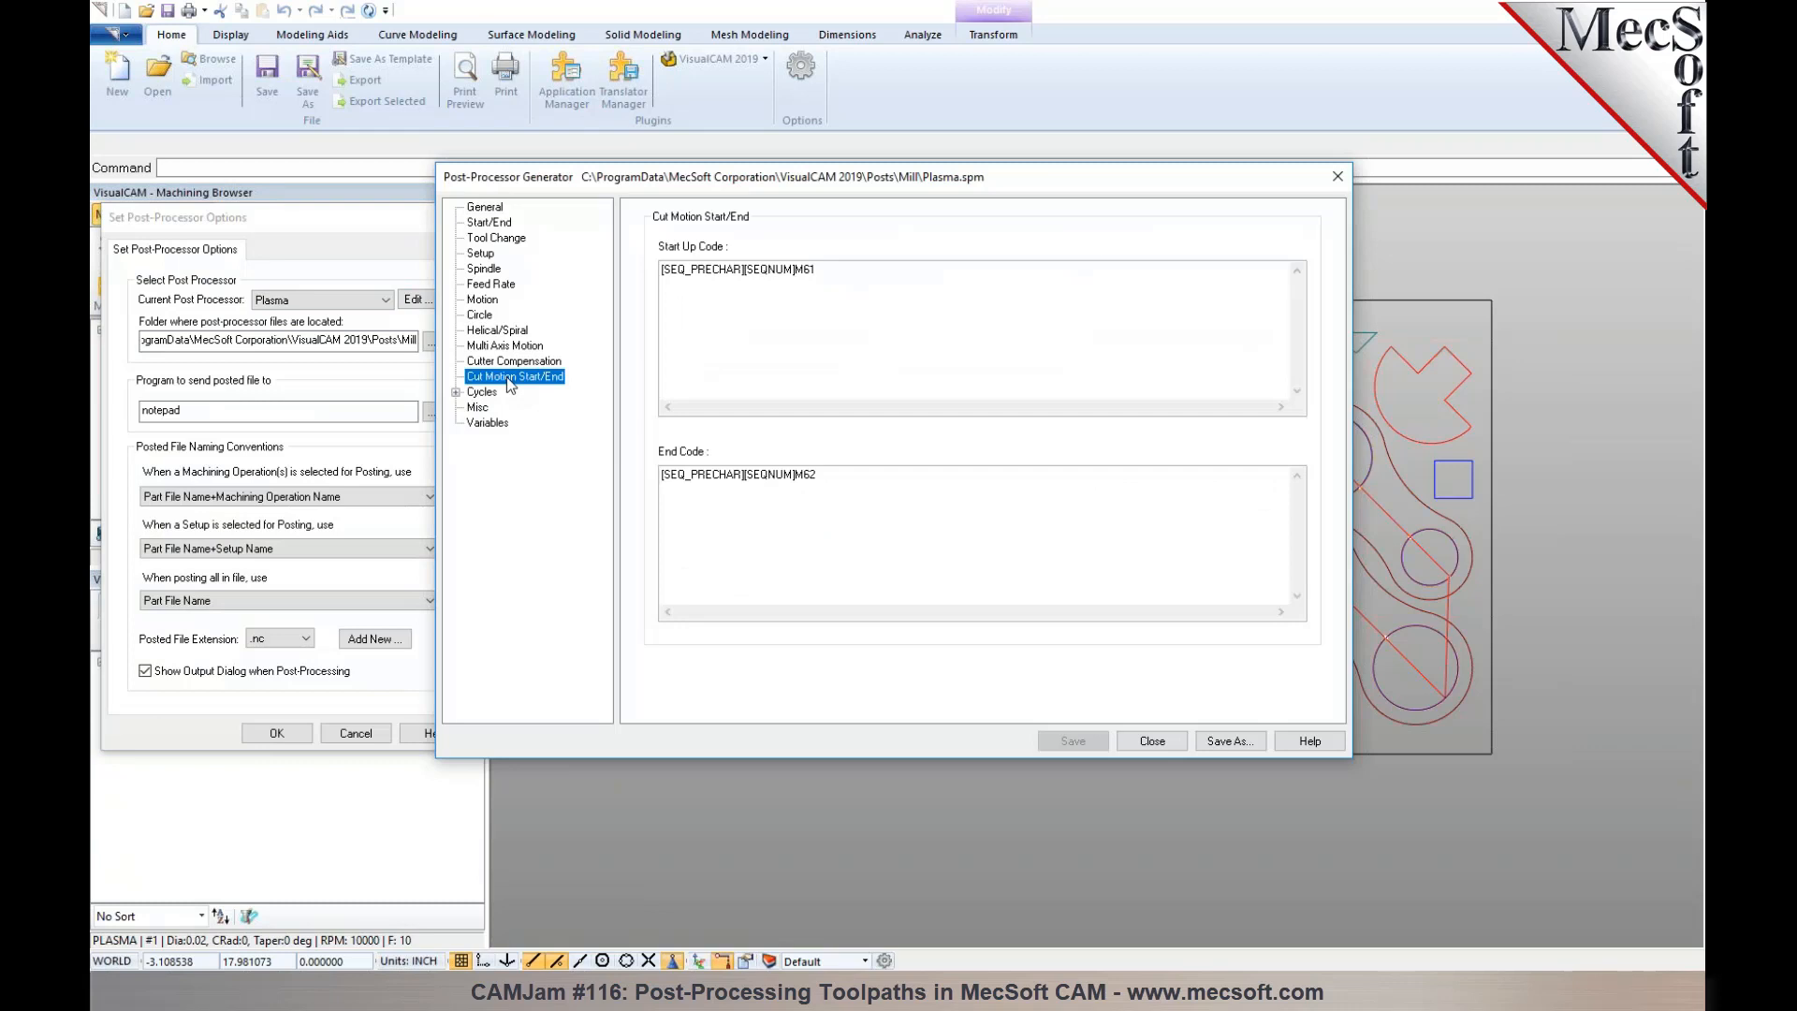
{"action": "left_click_drag", "start_coordinate": [823, 270], "coordinate": [654, 258]}
{"action": "left_click_drag", "start_coordinate": [828, 476], "coordinate": [655, 474]}
{"action": "left_click", "coordinate": [831, 293]}
{"action": "left_click_drag", "start_coordinate": [889, 177], "coordinate": [1044, 192]}
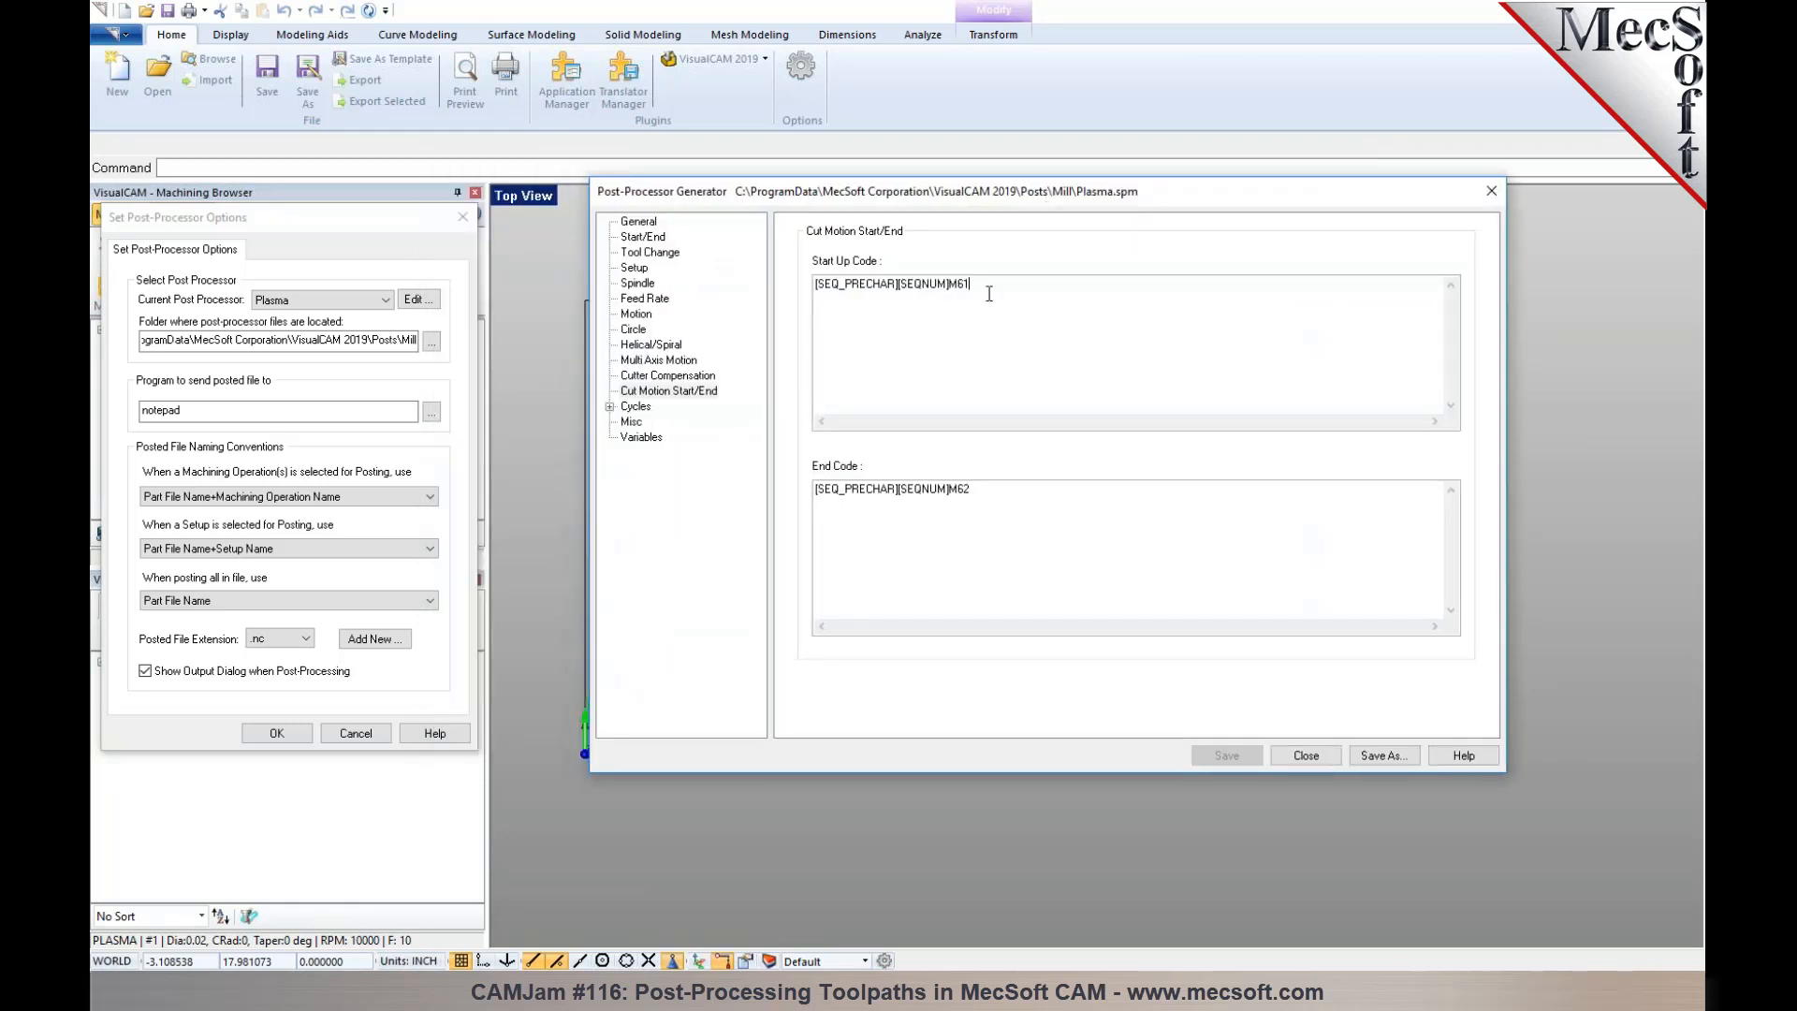
{"action": "left_click", "coordinate": [984, 492]}
{"action": "left_click", "coordinate": [302, 730]}
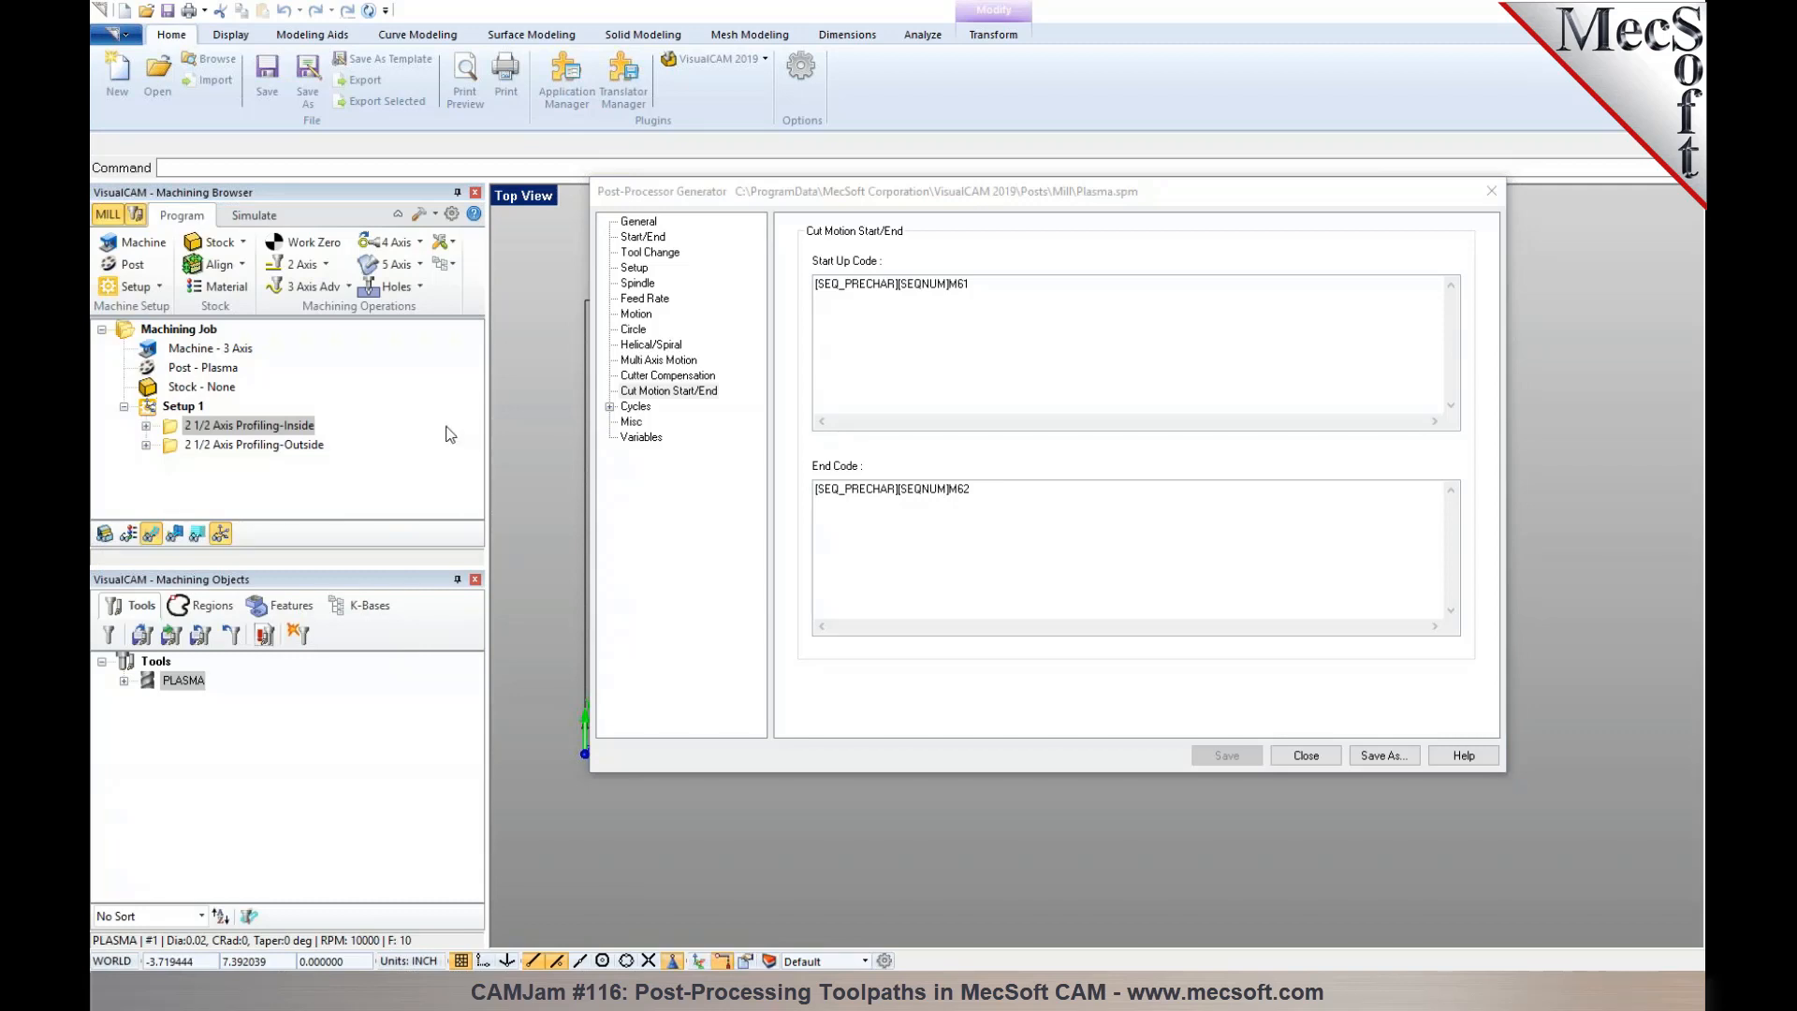
- Post all of Setup 1 with the Plasma post to 2DCuts_Setup 1.nc, replacing the existing file
{"action": "left_click", "coordinate": [183, 407]}
{"action": "left_click_drag", "start_coordinate": [954, 210], "coordinate": [1221, 699]}
{"action": "right_click", "coordinate": [178, 407]}
{"action": "left_click", "coordinate": [220, 446]}
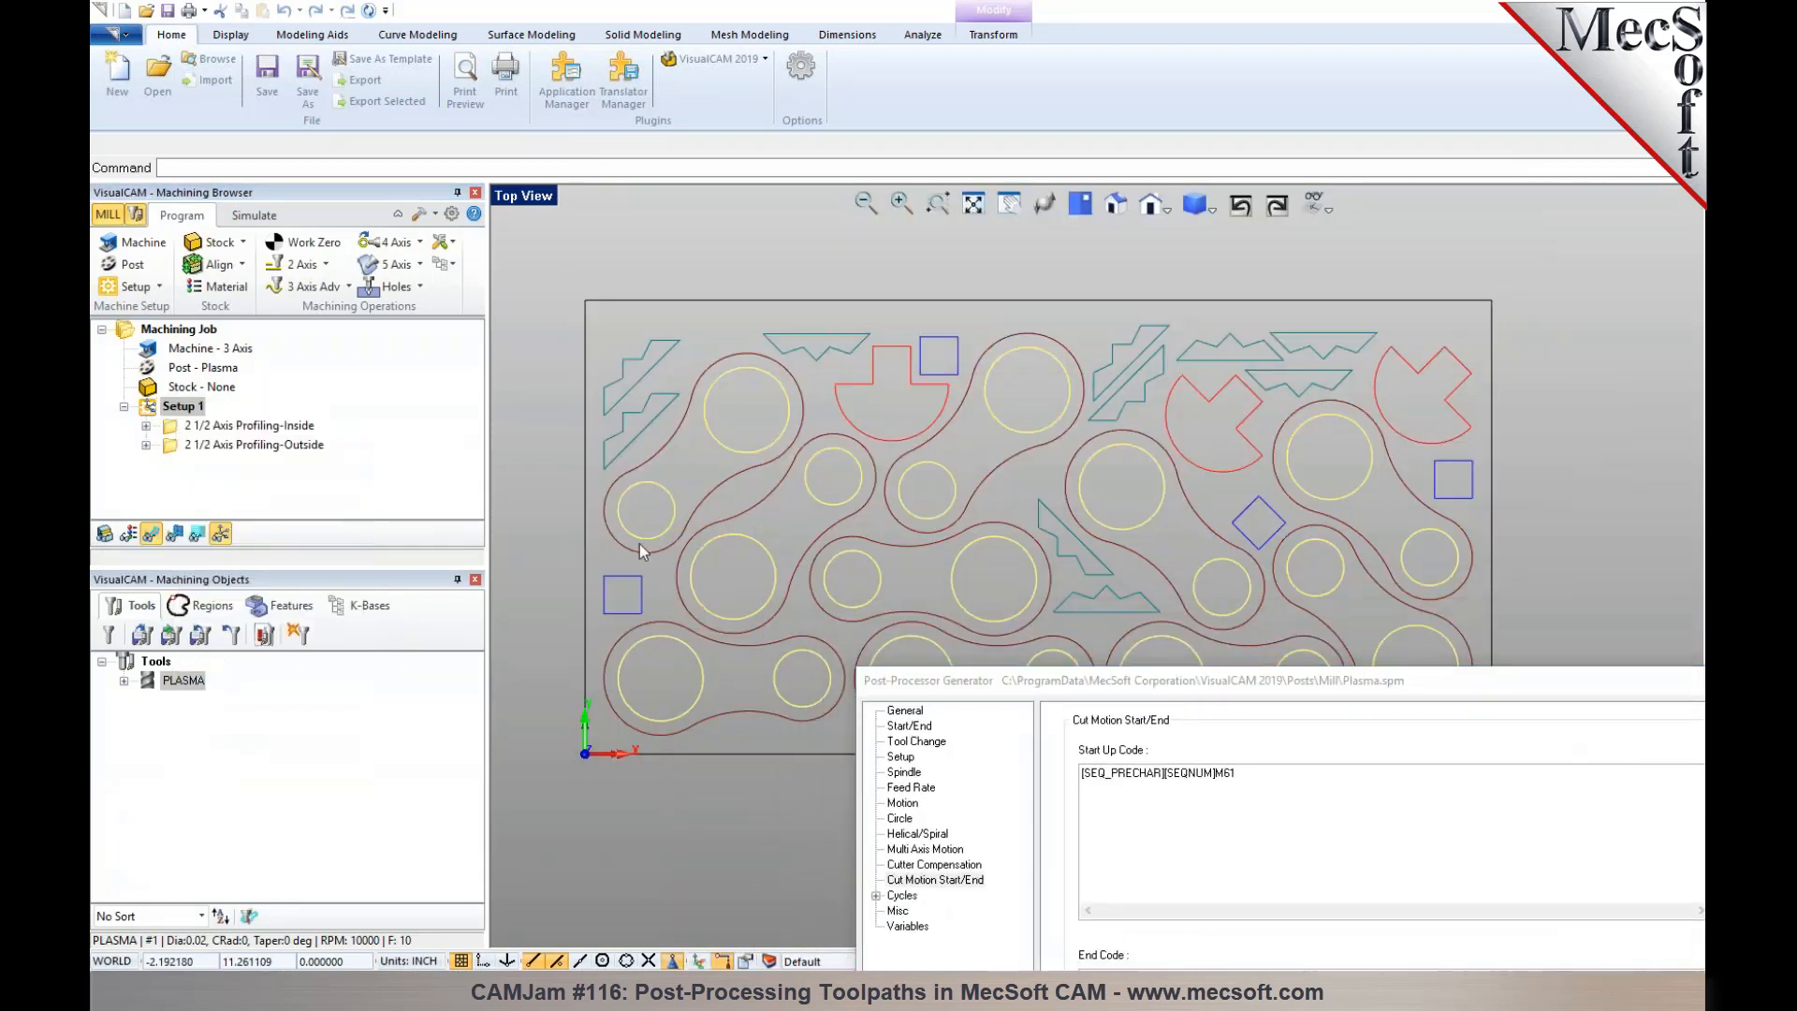
{"action": "left_click", "coordinate": [1122, 611]}
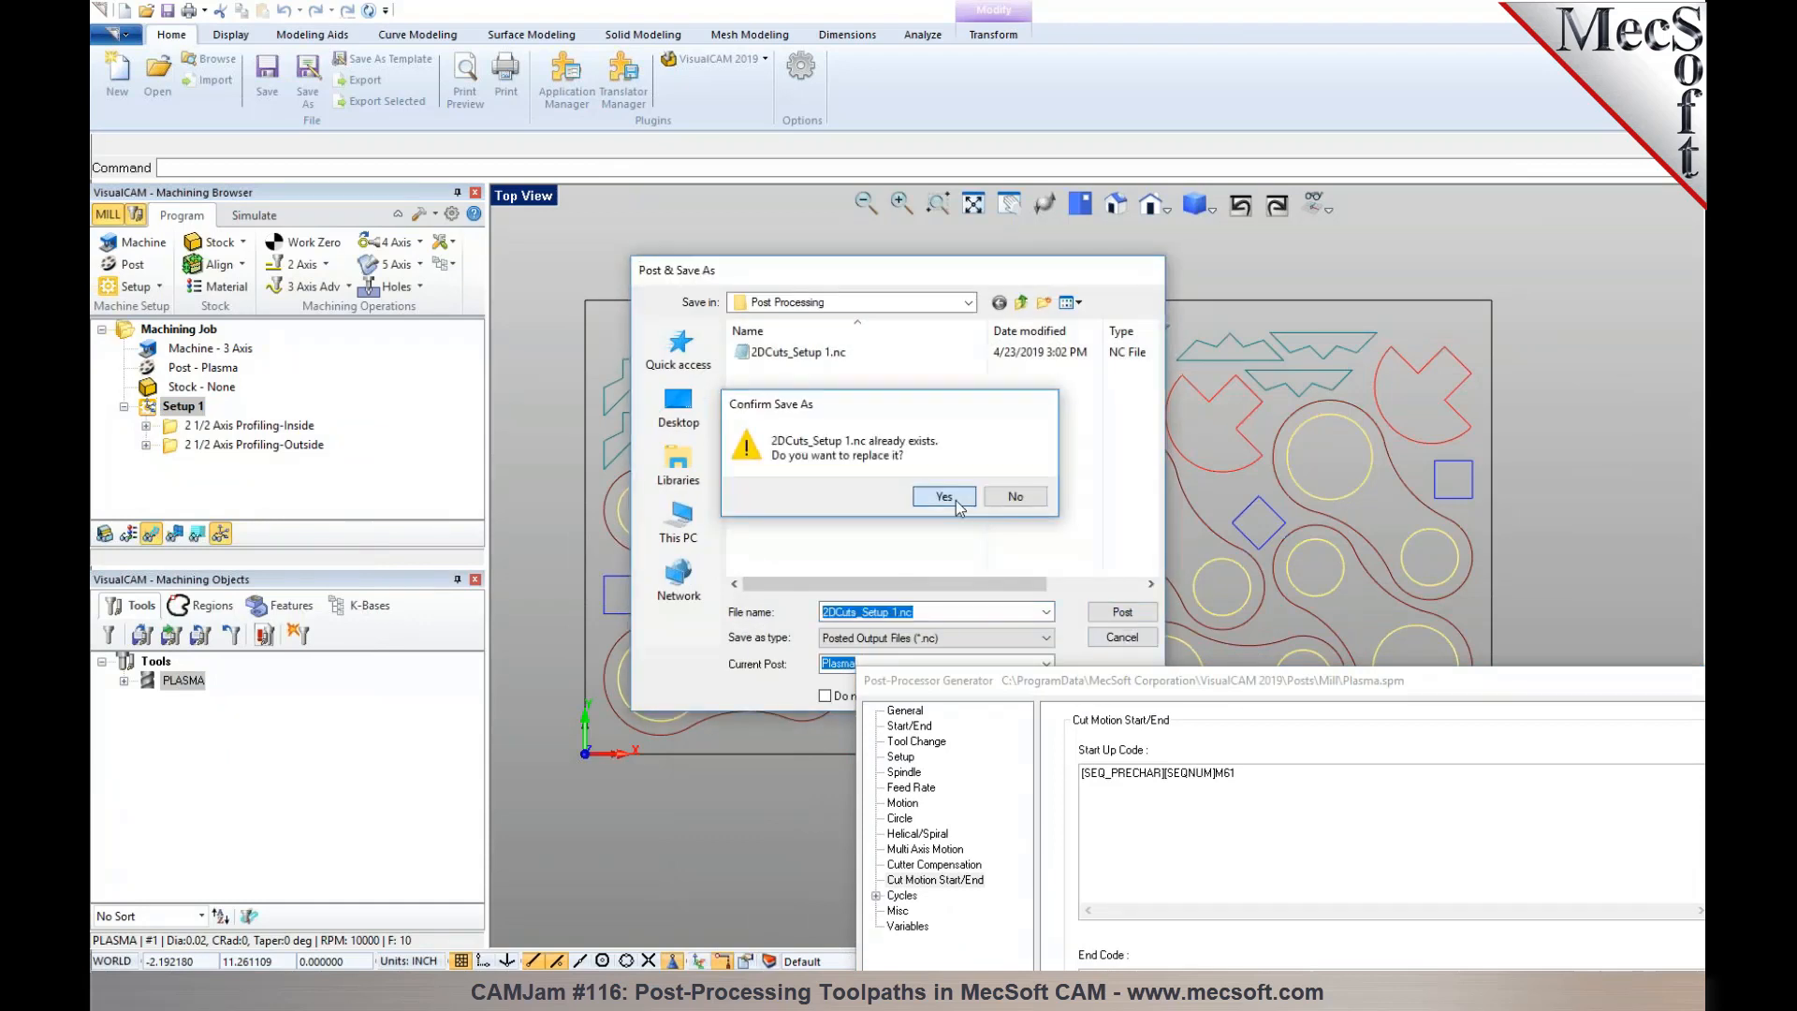
{"action": "left_click", "coordinate": [943, 496]}
- Examine where M61 and M62 fall around the first arc cut in the posted code, keeping the part geometry in view
{"action": "double_click", "coordinate": [580, 371]}
{"action": "left_click_drag", "start_coordinate": [589, 422], "coordinate": [555, 421]}
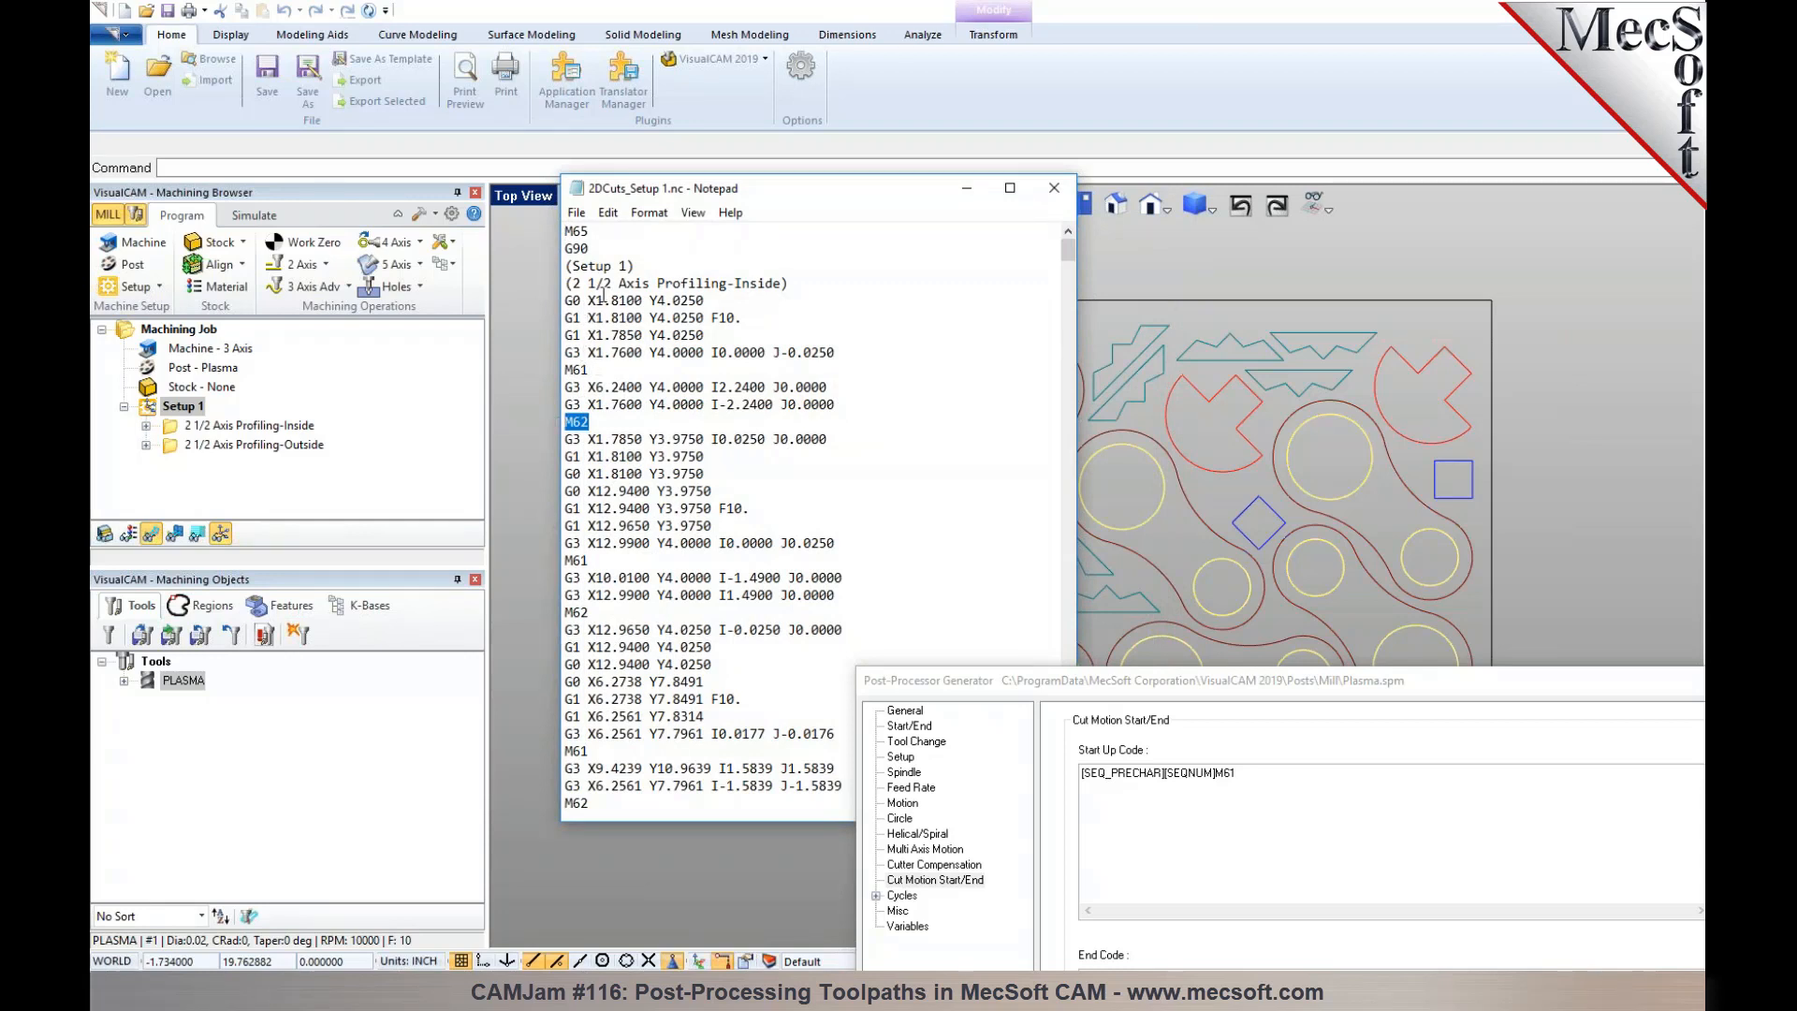
{"action": "left_click_drag", "start_coordinate": [928, 192], "coordinate": [594, 139]}
{"action": "scroll", "coordinate": [936, 440], "scroll_direction": "up", "scroll_amount": 2}
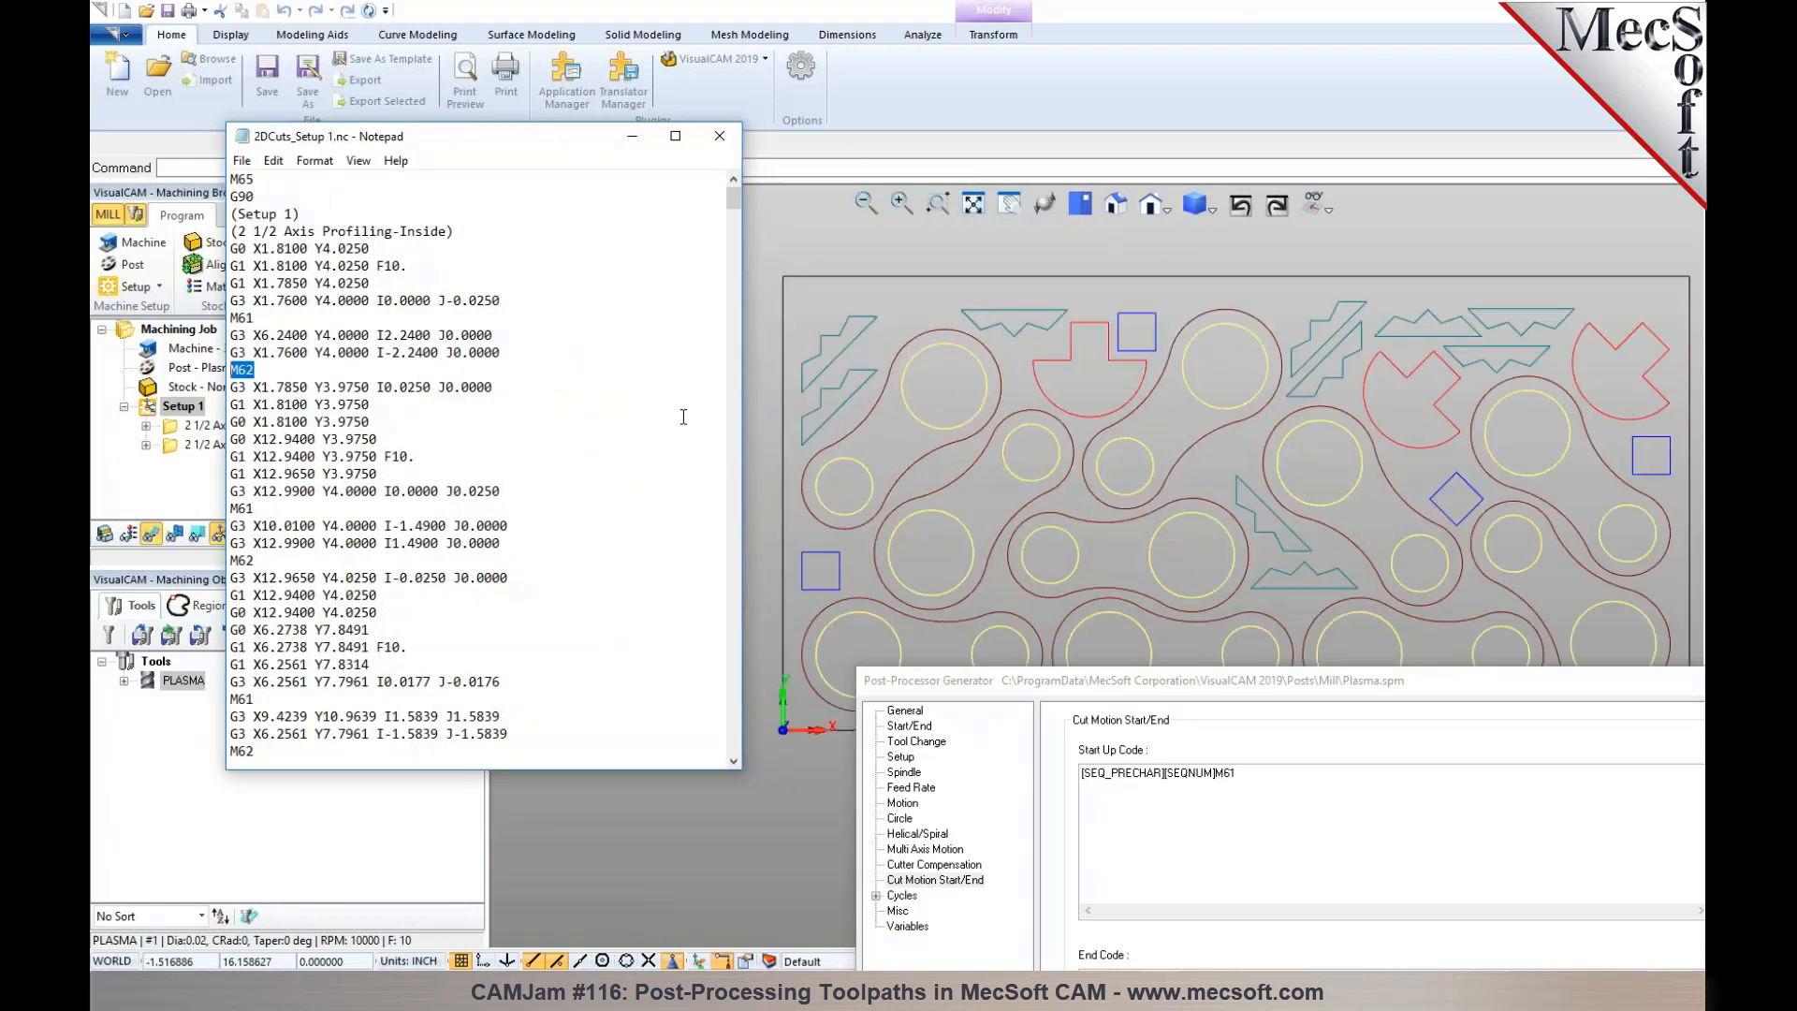
- Enable output of the cut motion start macro before the plunge motion in the Plasma post's motion settings and save the post
{"action": "left_click_drag", "start_coordinate": [1031, 681], "coordinate": [961, 378]}
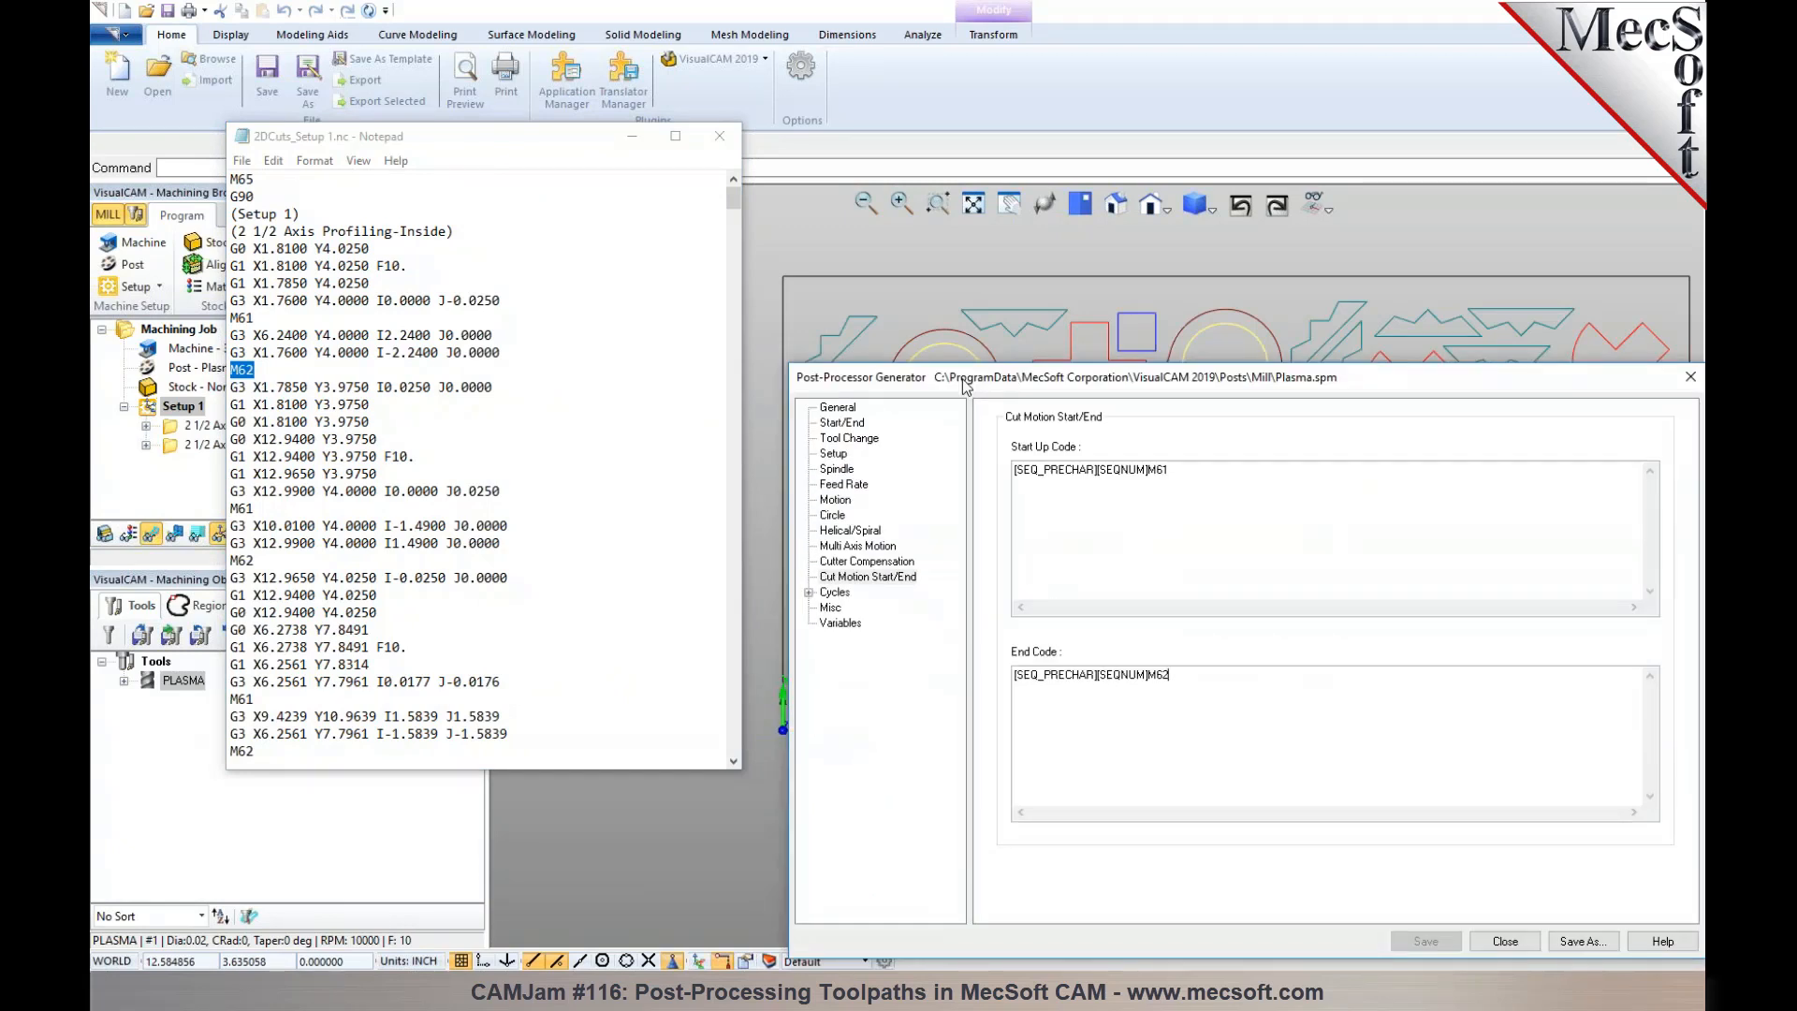
{"action": "left_click", "coordinate": [835, 500]}
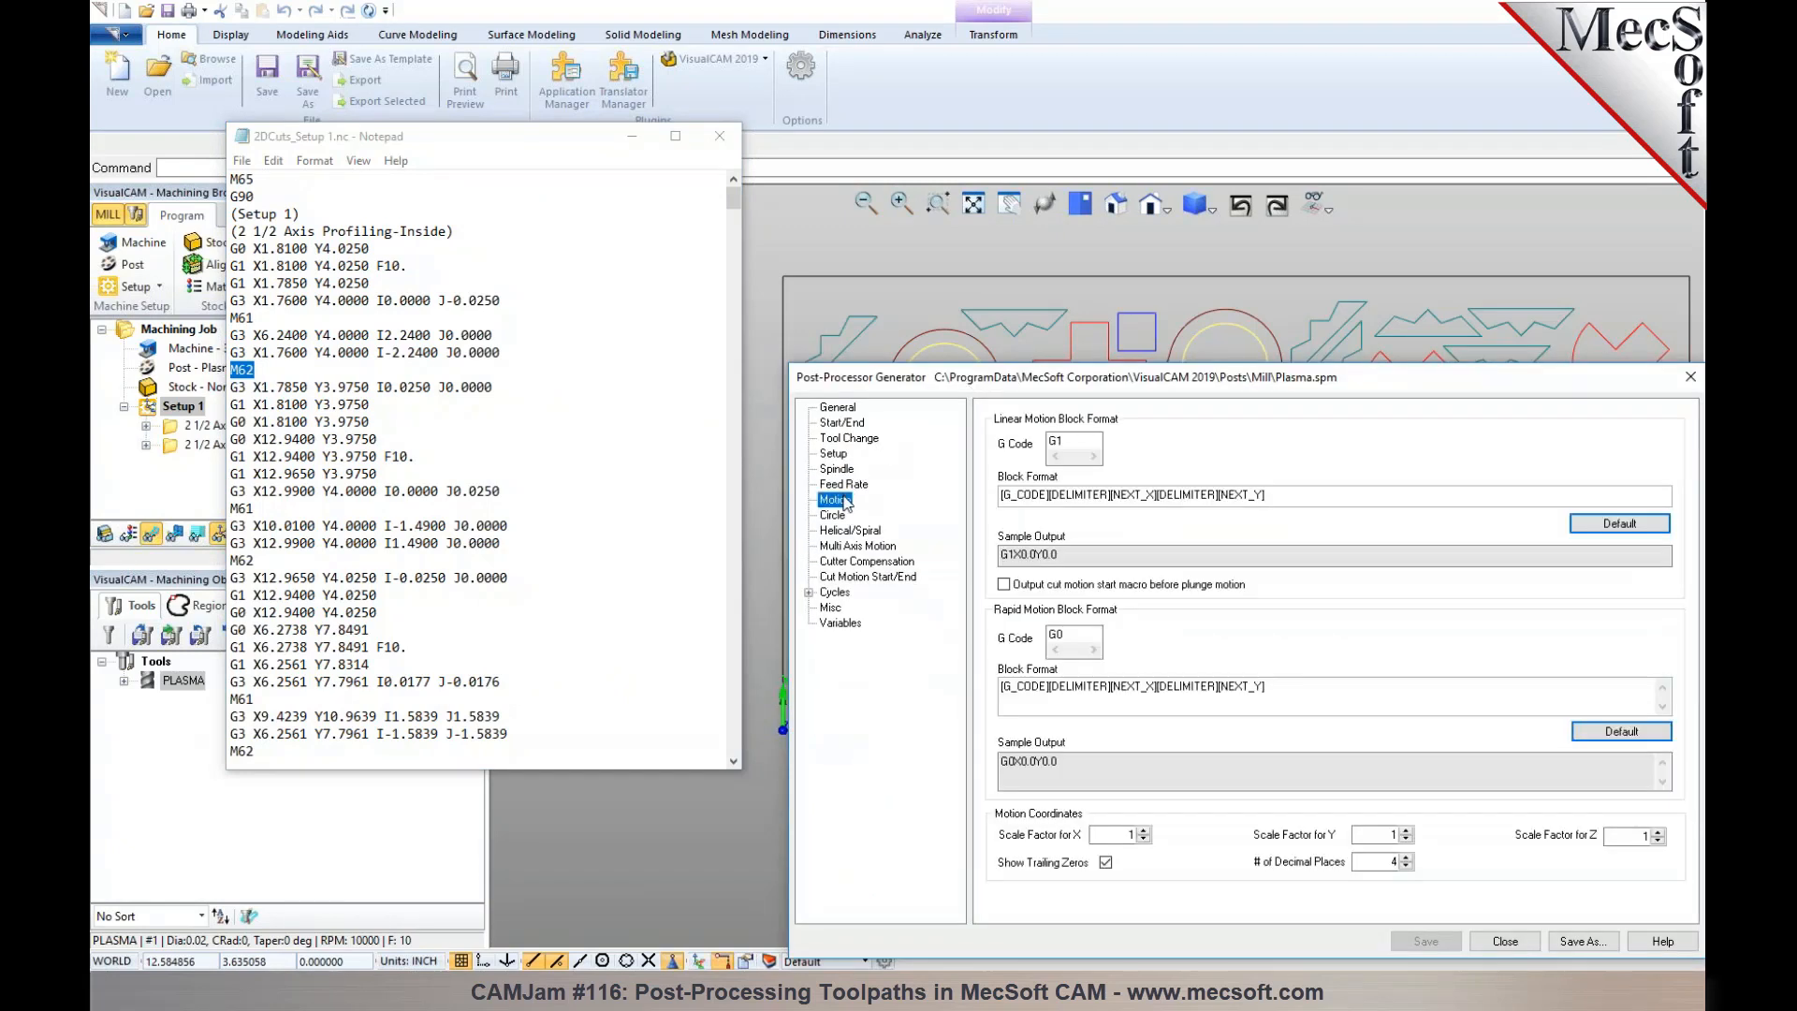
{"action": "left_click", "coordinate": [1031, 588]}
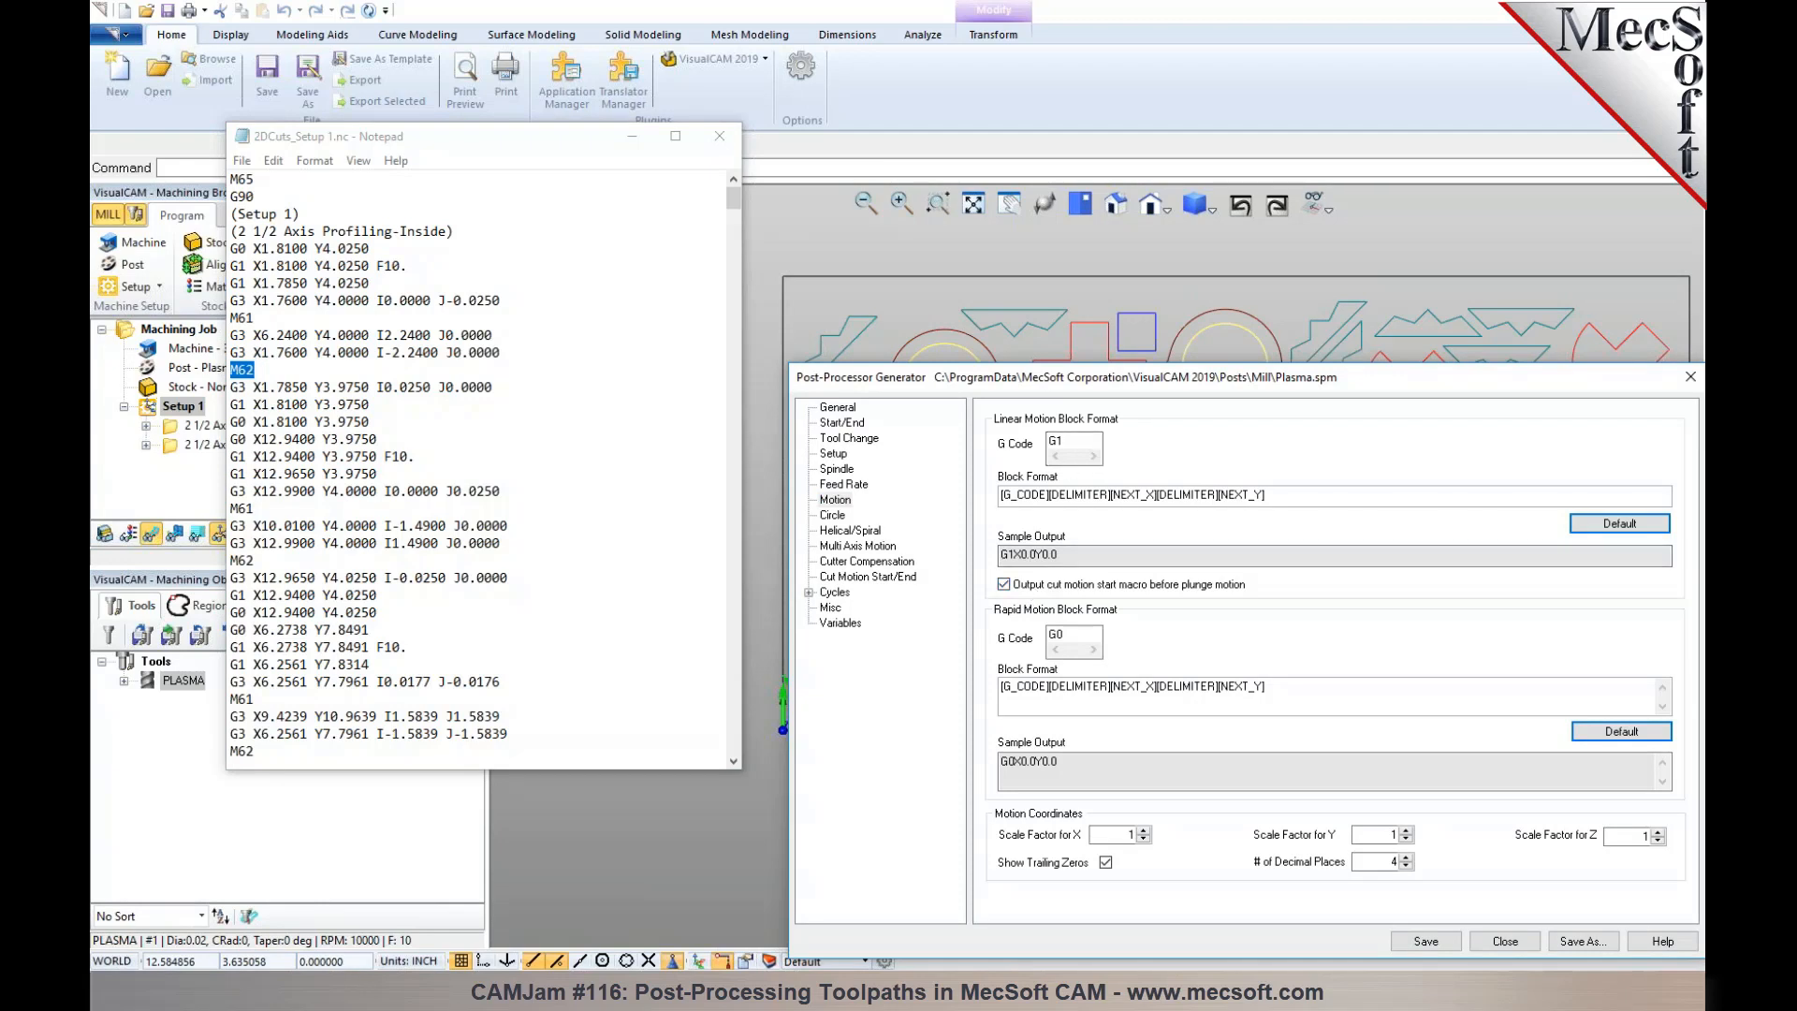
{"action": "left_click", "coordinate": [1423, 941]}
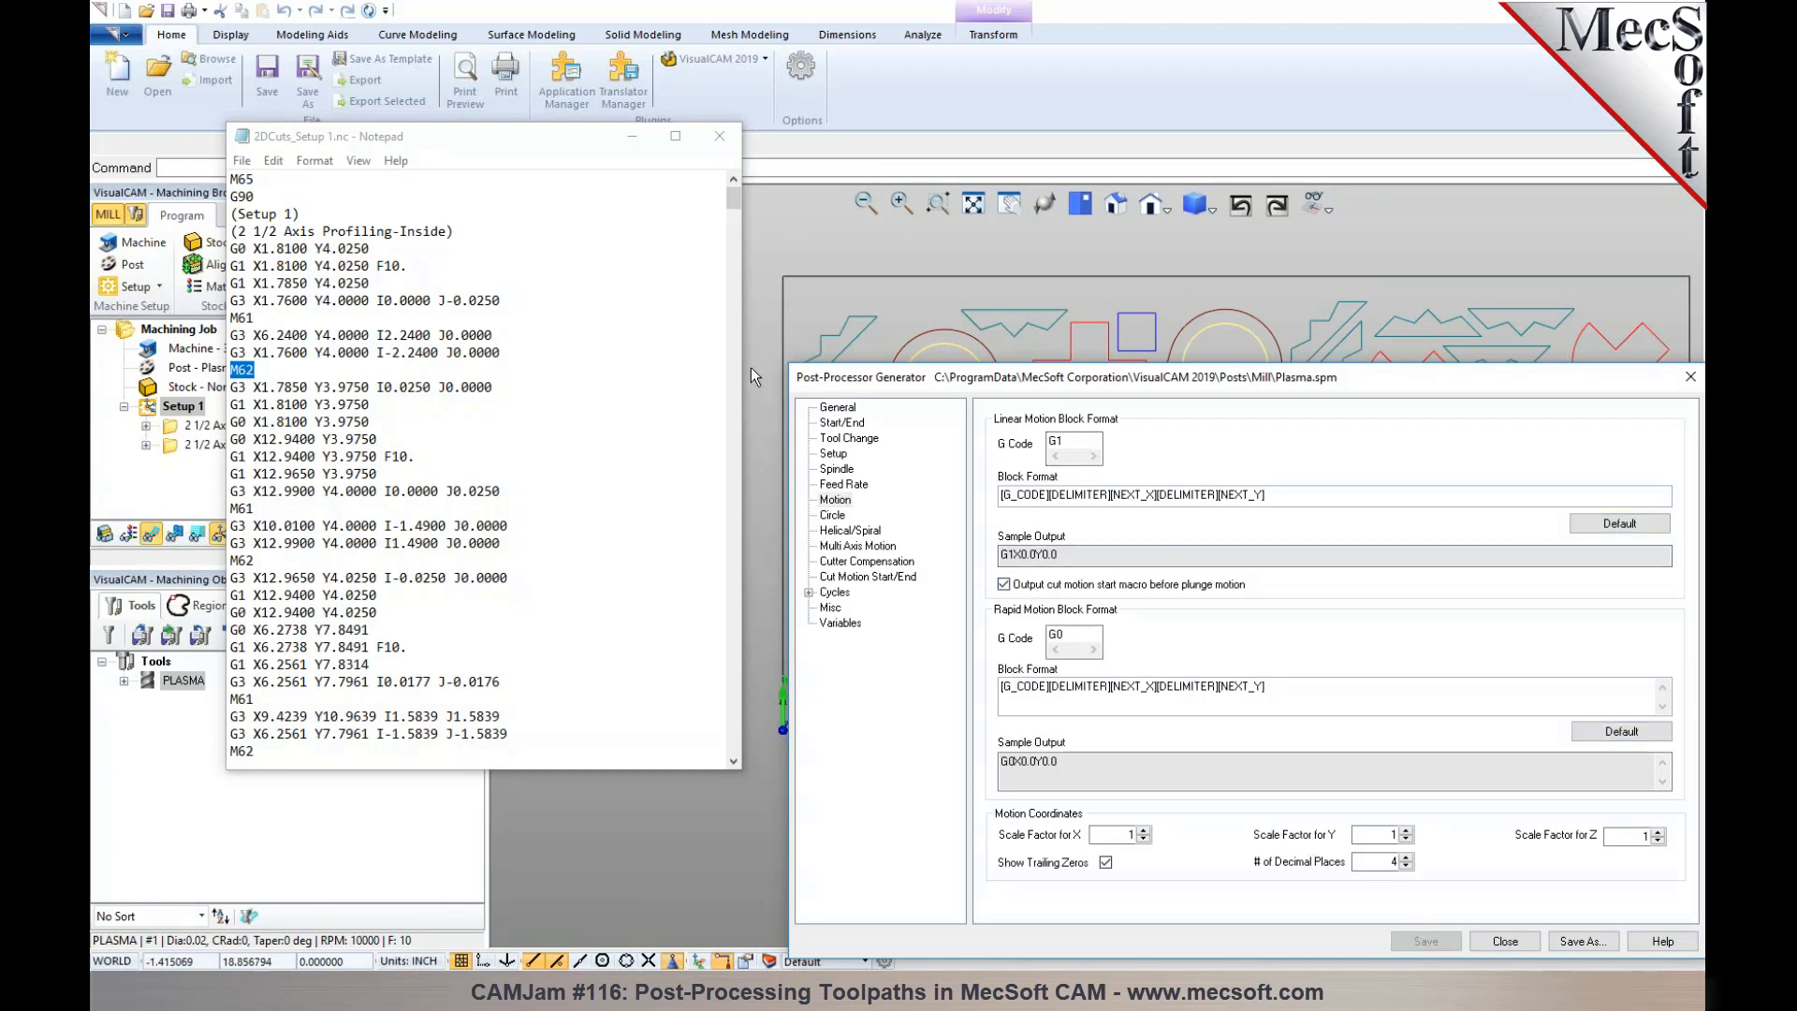
- Repost Setup 1 with the modified Plasma post, overwriting 2DCuts_Setup 1.nc
{"action": "left_click", "coordinate": [632, 135]}
{"action": "right_click", "coordinate": [227, 378]}
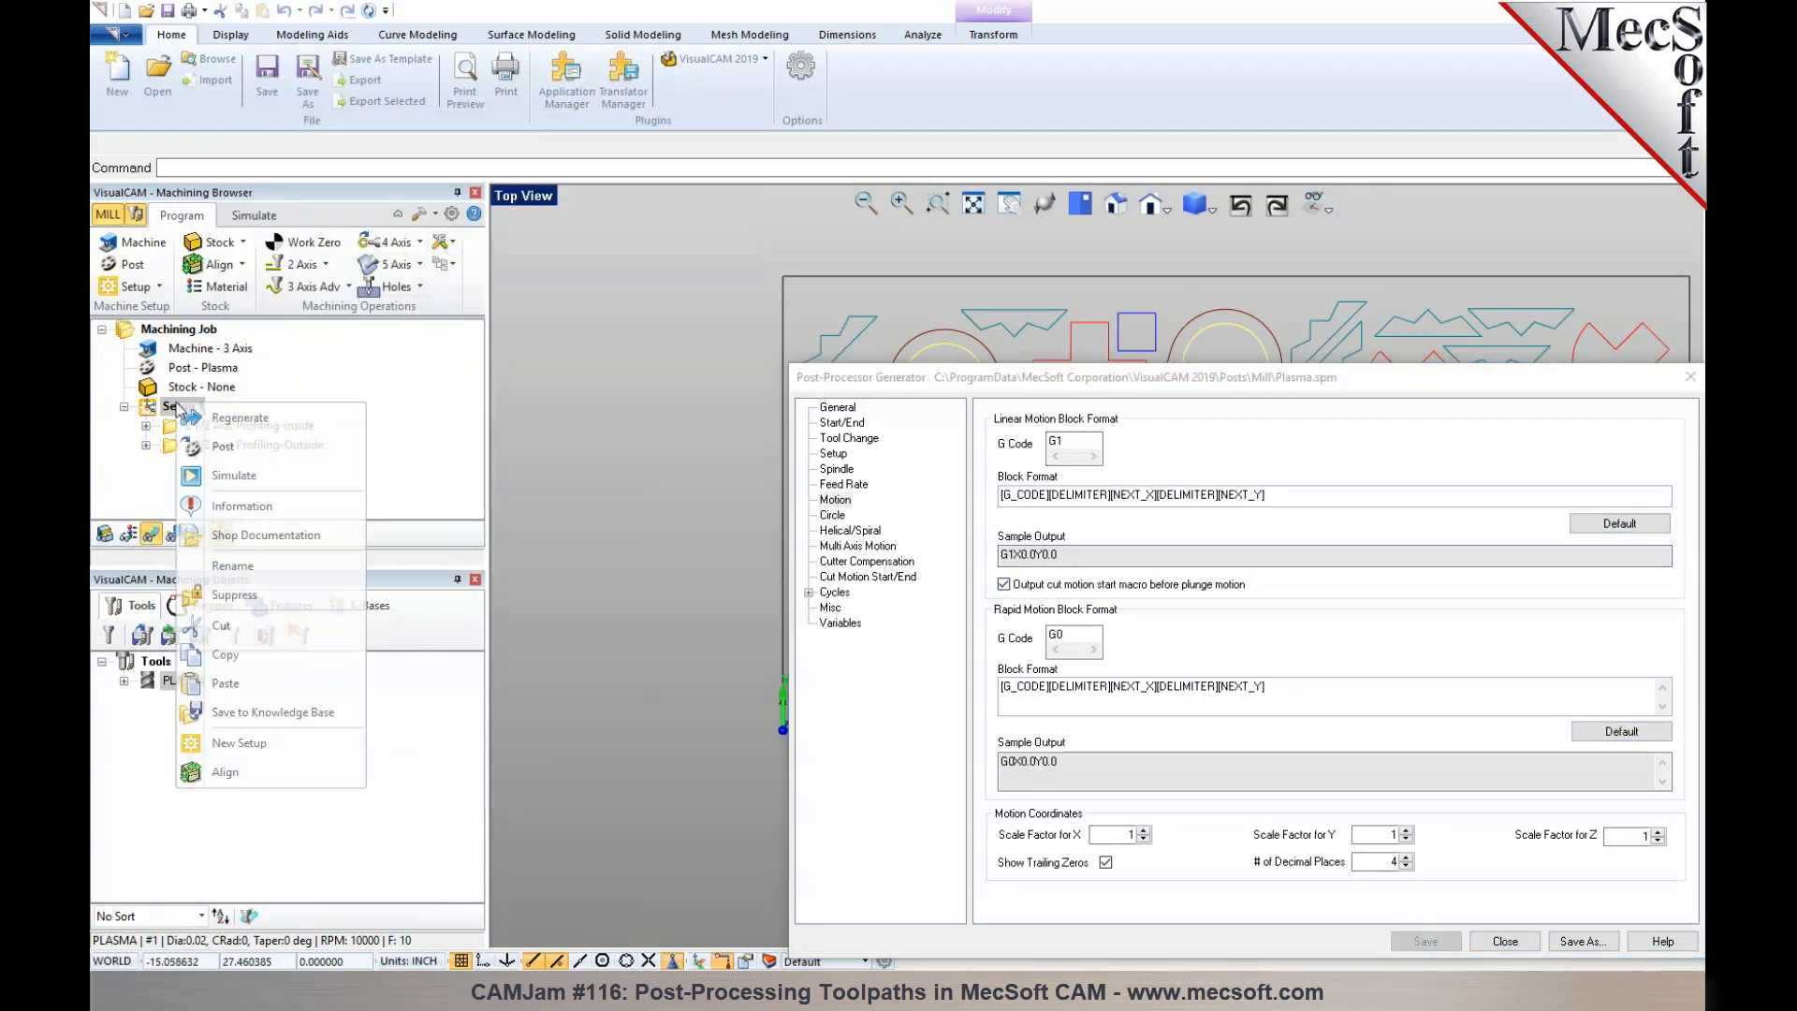
{"action": "left_click", "coordinate": [224, 444]}
{"action": "left_click_drag", "start_coordinate": [1002, 396], "coordinate": [1093, 746]}
{"action": "left_click", "coordinate": [1122, 611]}
{"action": "left_click", "coordinate": [943, 496]}
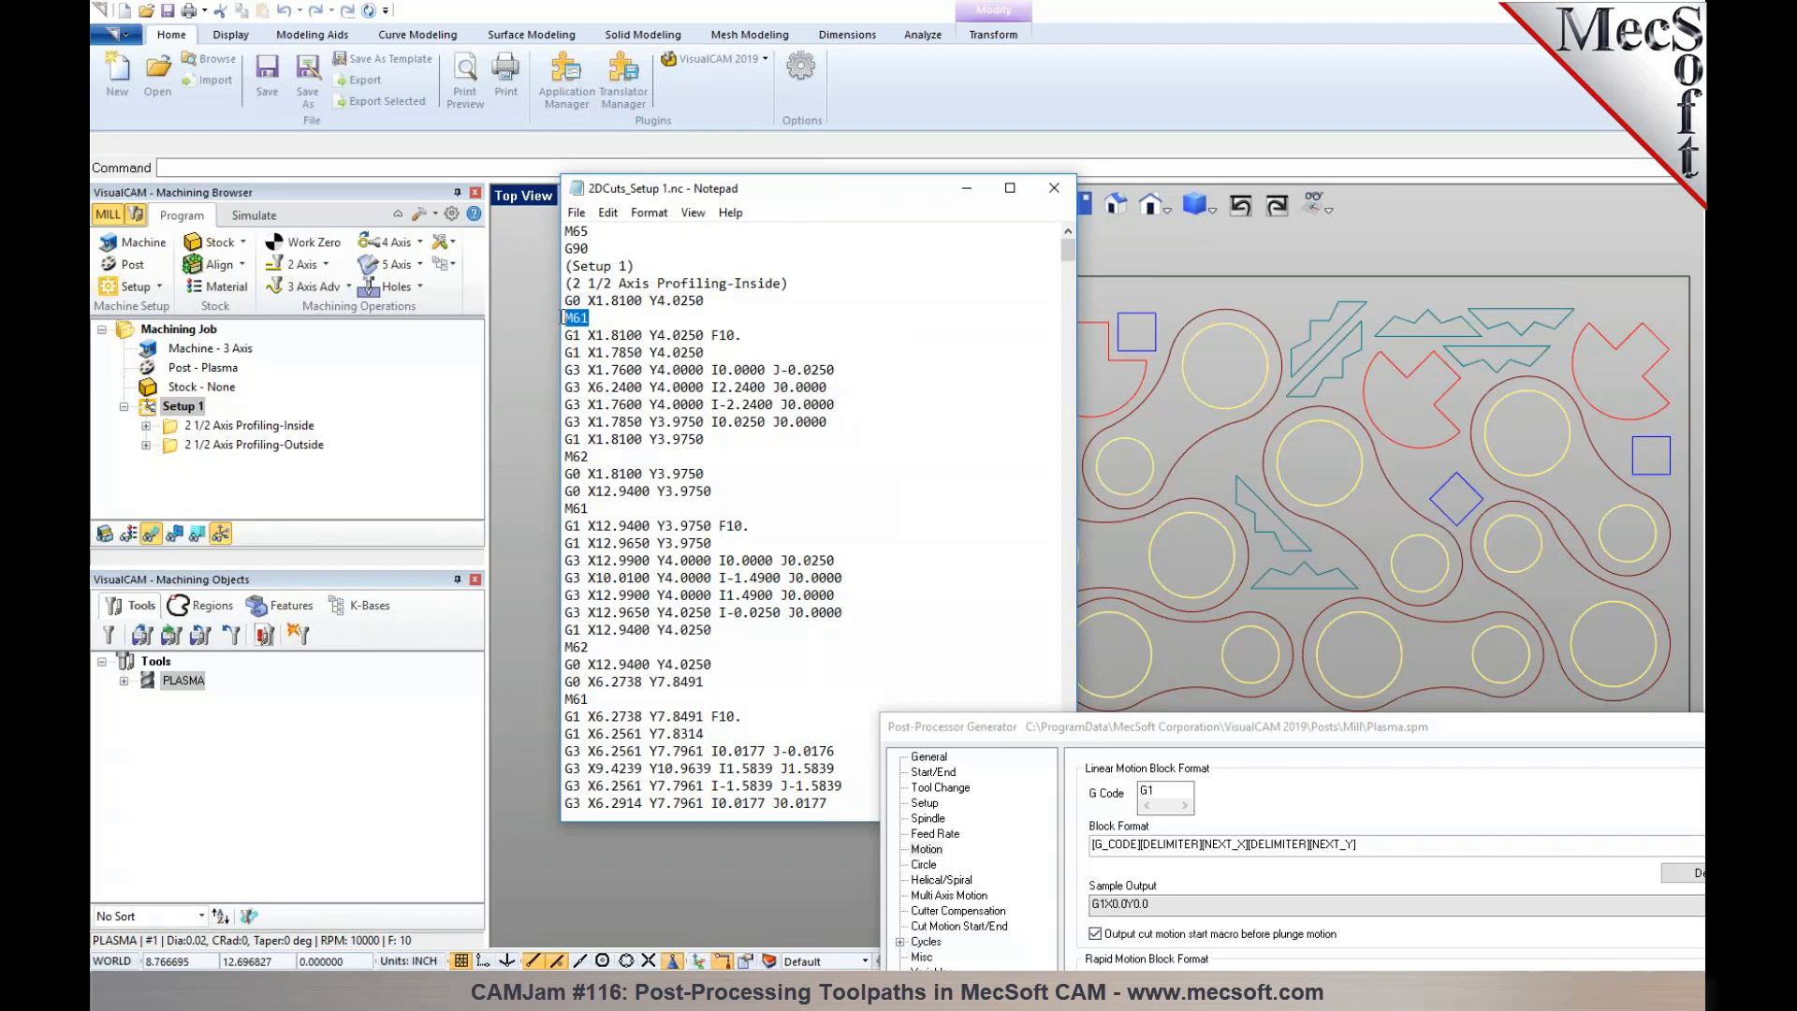
- Examine the reposted code's sequence of rapid moves, M61, lead-in and cutting moves, and M62 for the first profiles
{"action": "left_click", "coordinate": [595, 301]}
{"action": "left_click_drag", "start_coordinate": [595, 301], "coordinate": [690, 313]}
{"action": "left_click", "coordinate": [691, 304]}
{"action": "left_click_drag", "start_coordinate": [564, 320], "coordinate": [721, 437]}
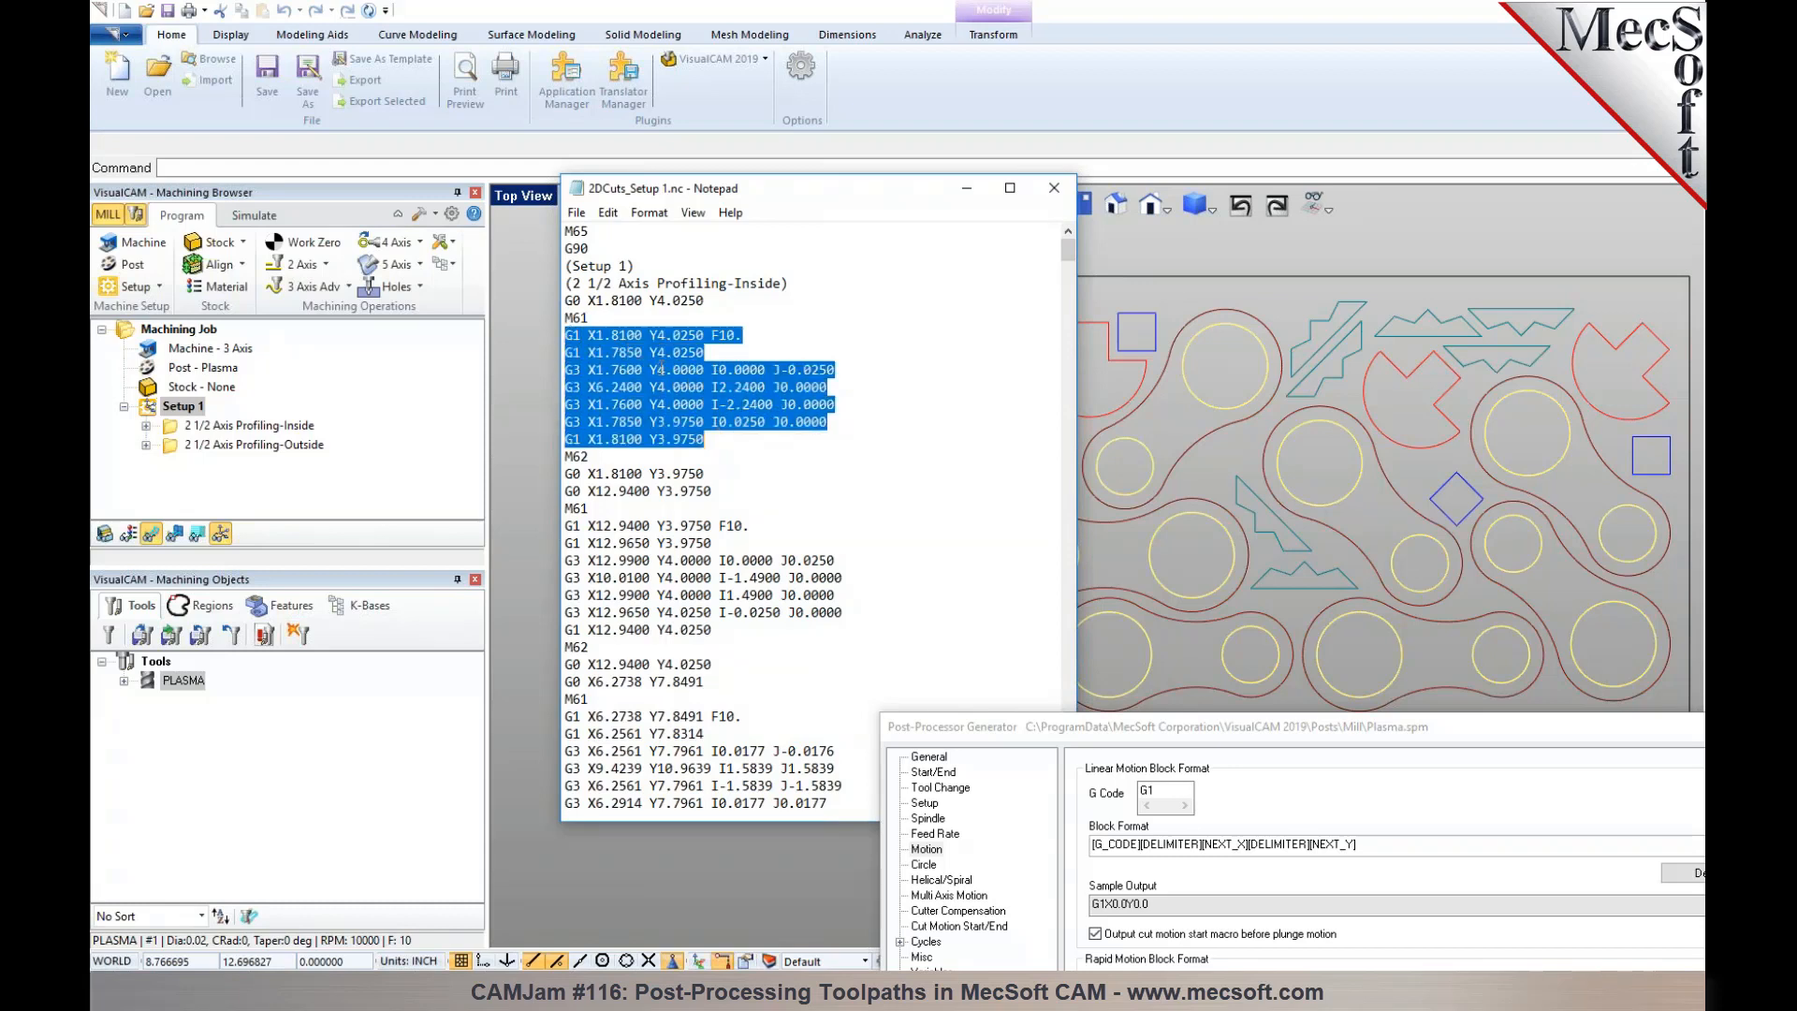
{"action": "left_click_drag", "start_coordinate": [590, 457], "coordinate": [562, 457]}
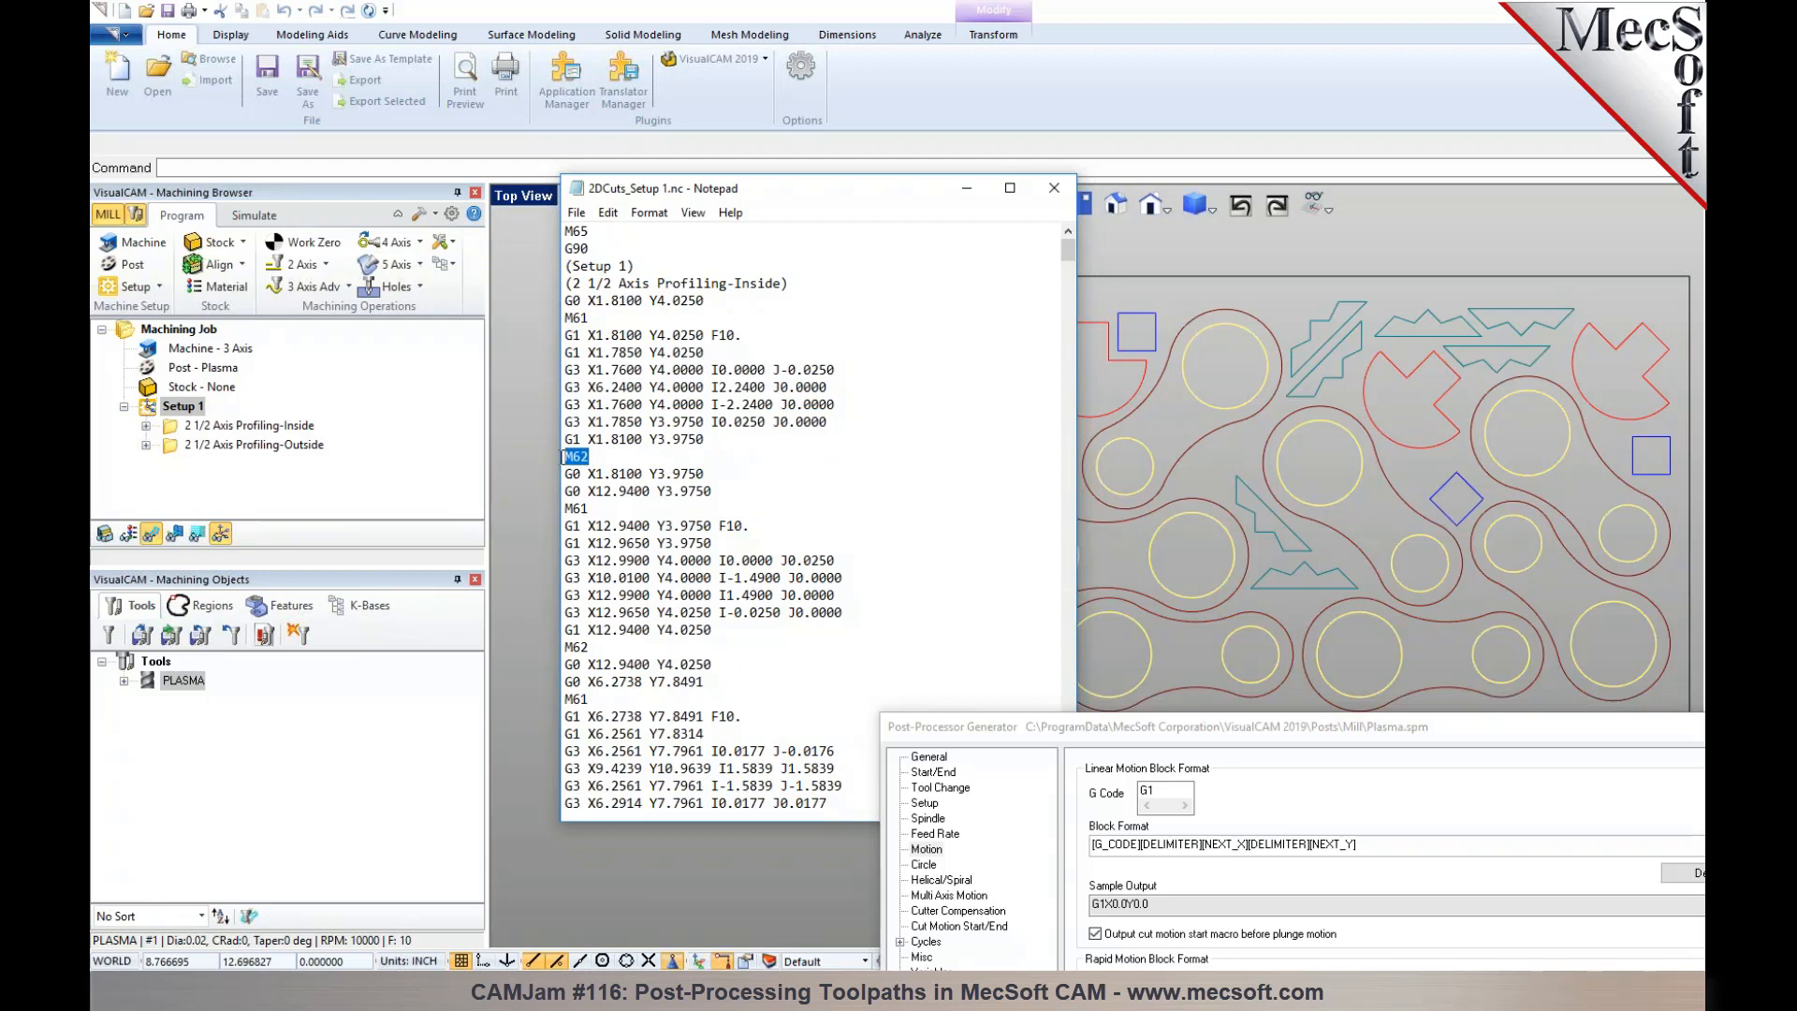
{"action": "left_click", "coordinate": [636, 463]}
{"action": "left_click_drag", "start_coordinate": [565, 468], "coordinate": [721, 497]}
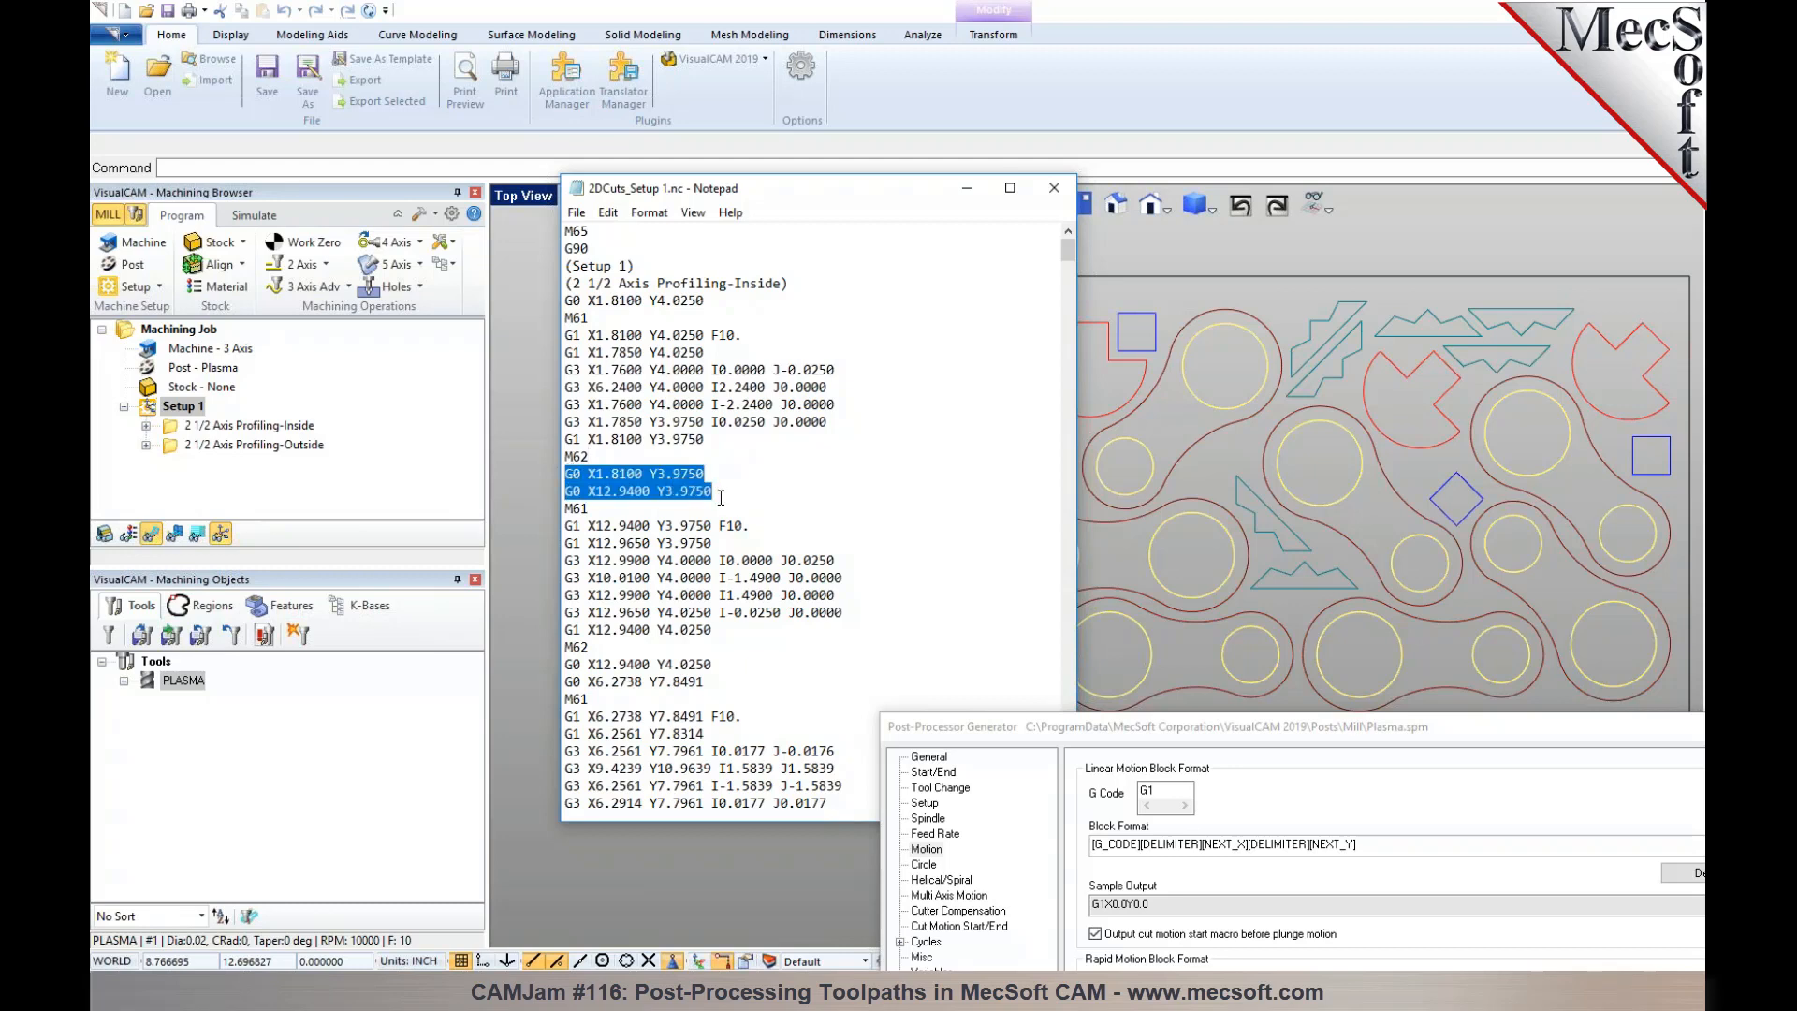
{"action": "left_click_drag", "start_coordinate": [589, 508], "coordinate": [543, 507]}
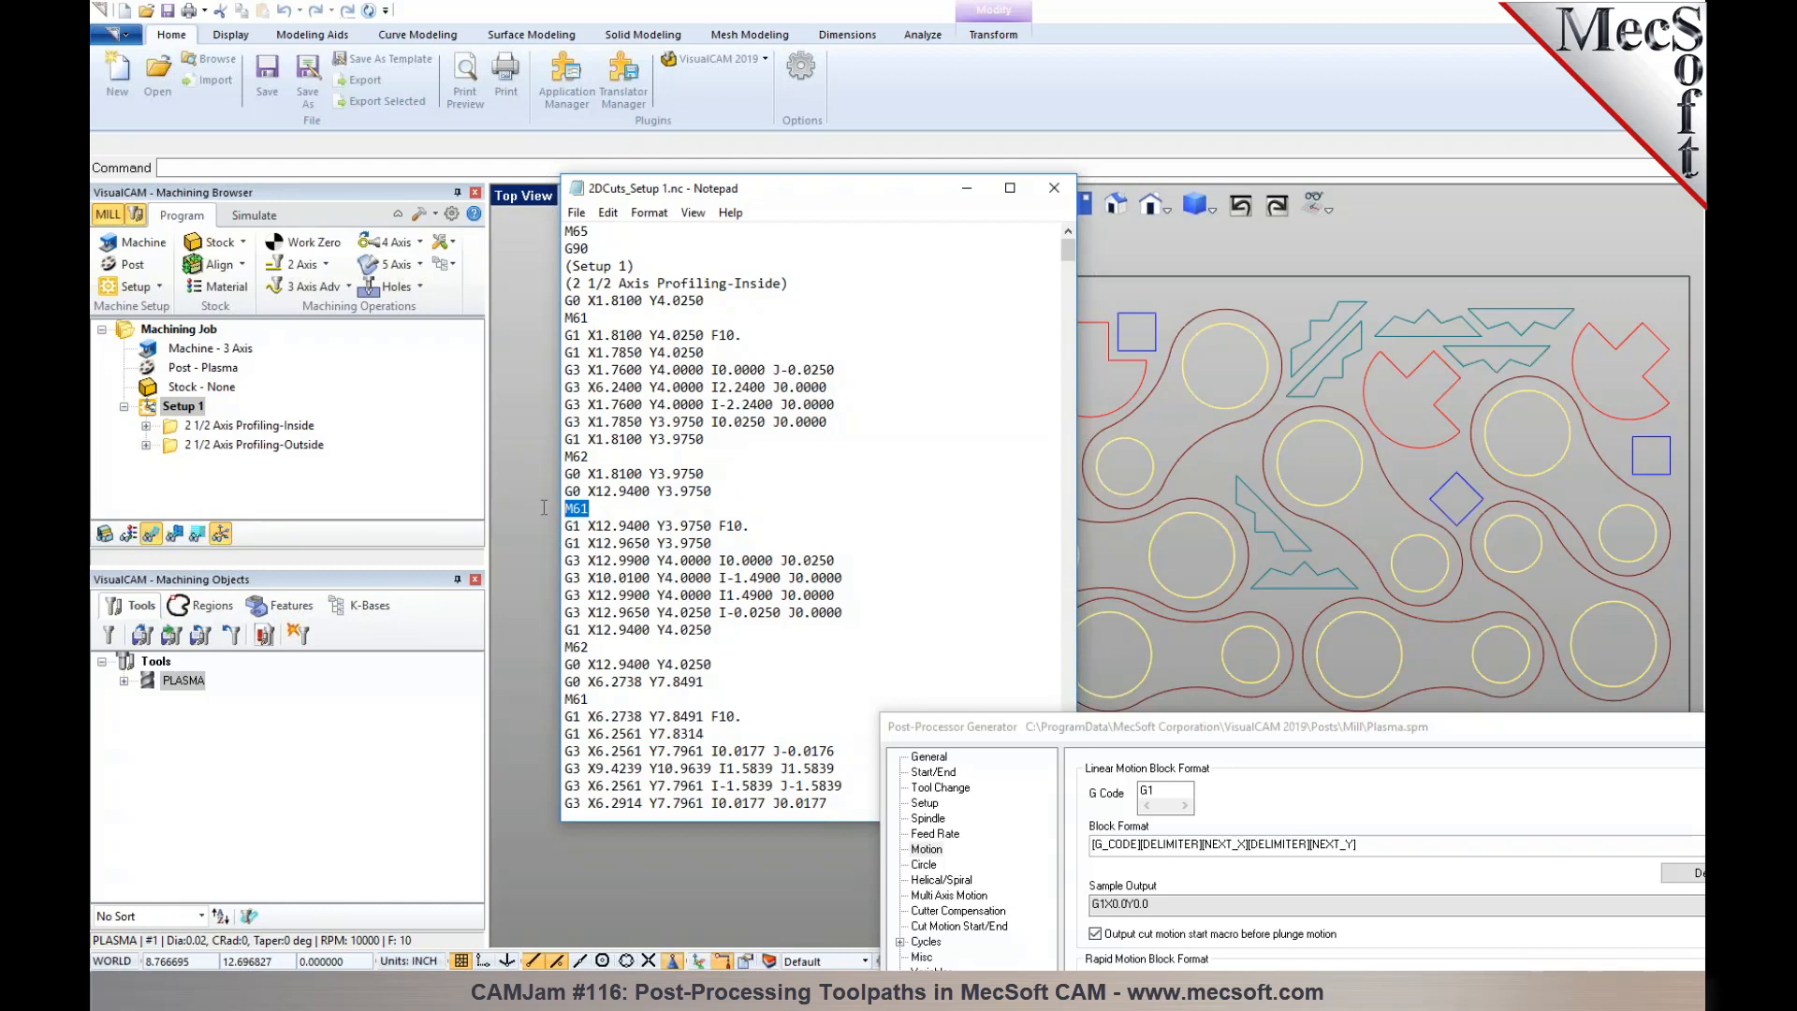
{"action": "left_click", "coordinate": [628, 648]}
- Bring the Plasma post editor forward and review its cut motion start-up and end codes again
{"action": "left_click_drag", "start_coordinate": [1087, 722], "coordinate": [982, 218]}
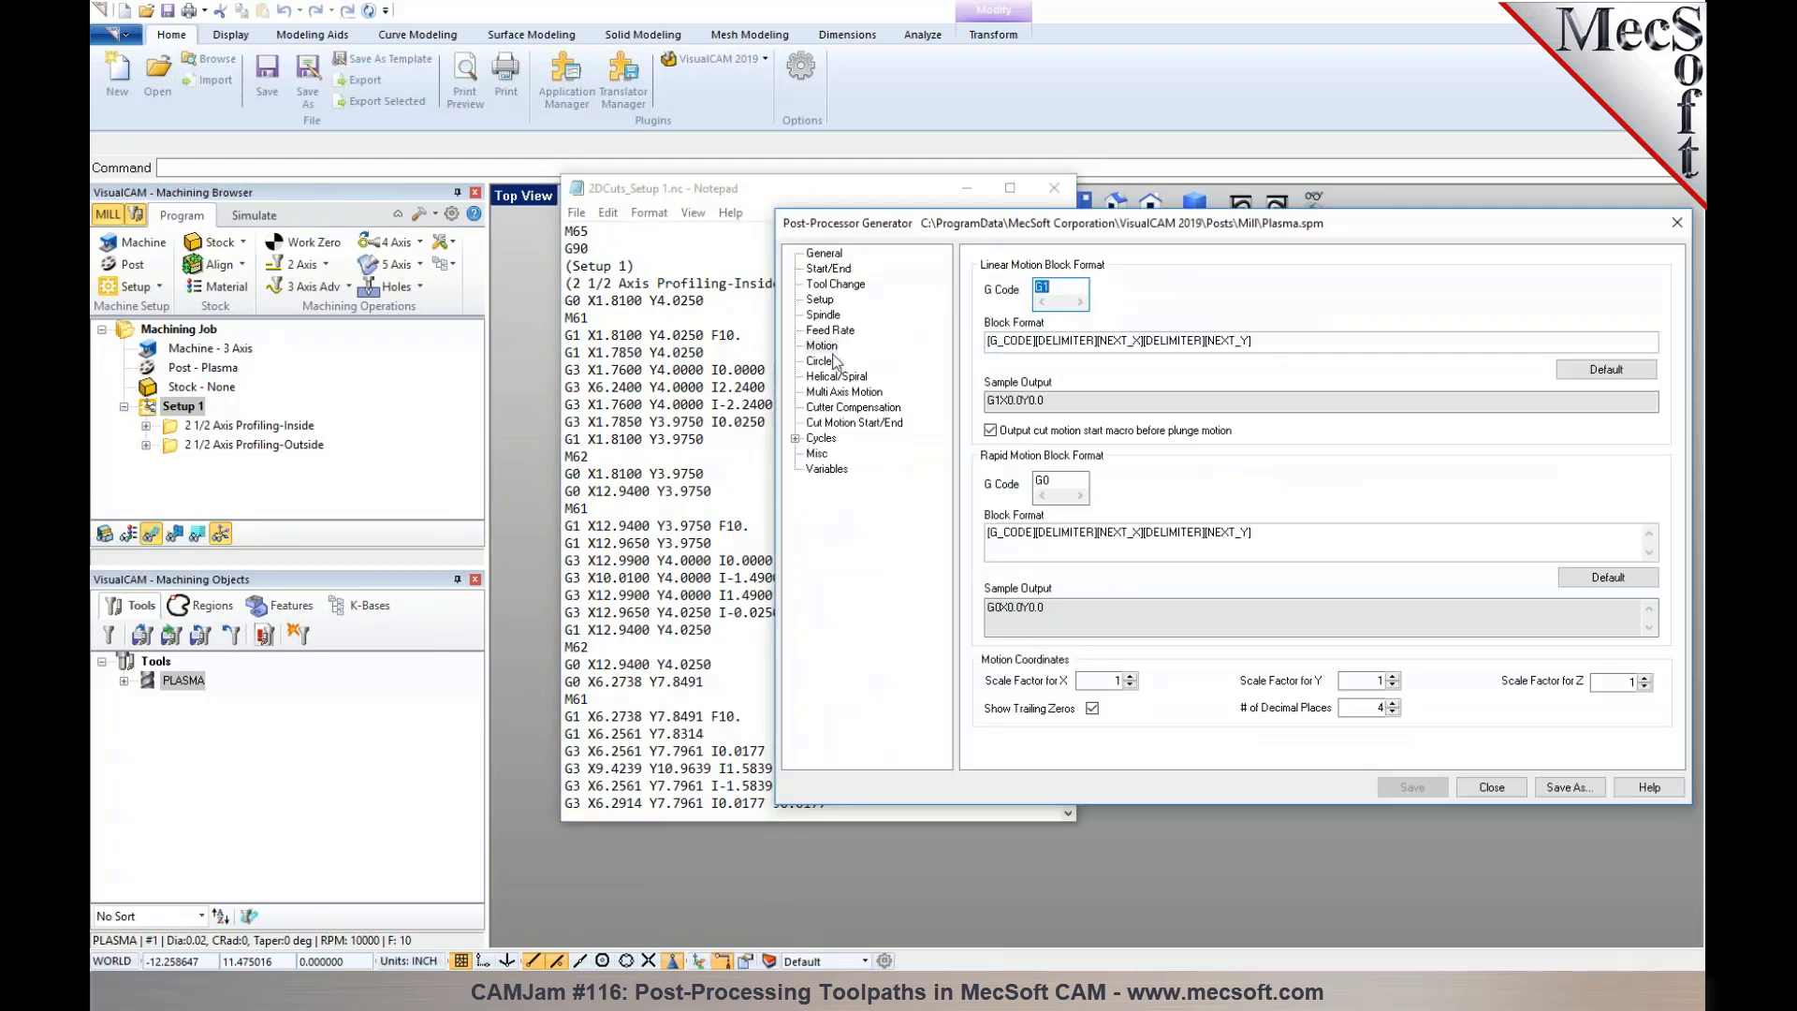
{"action": "left_click", "coordinate": [851, 423]}
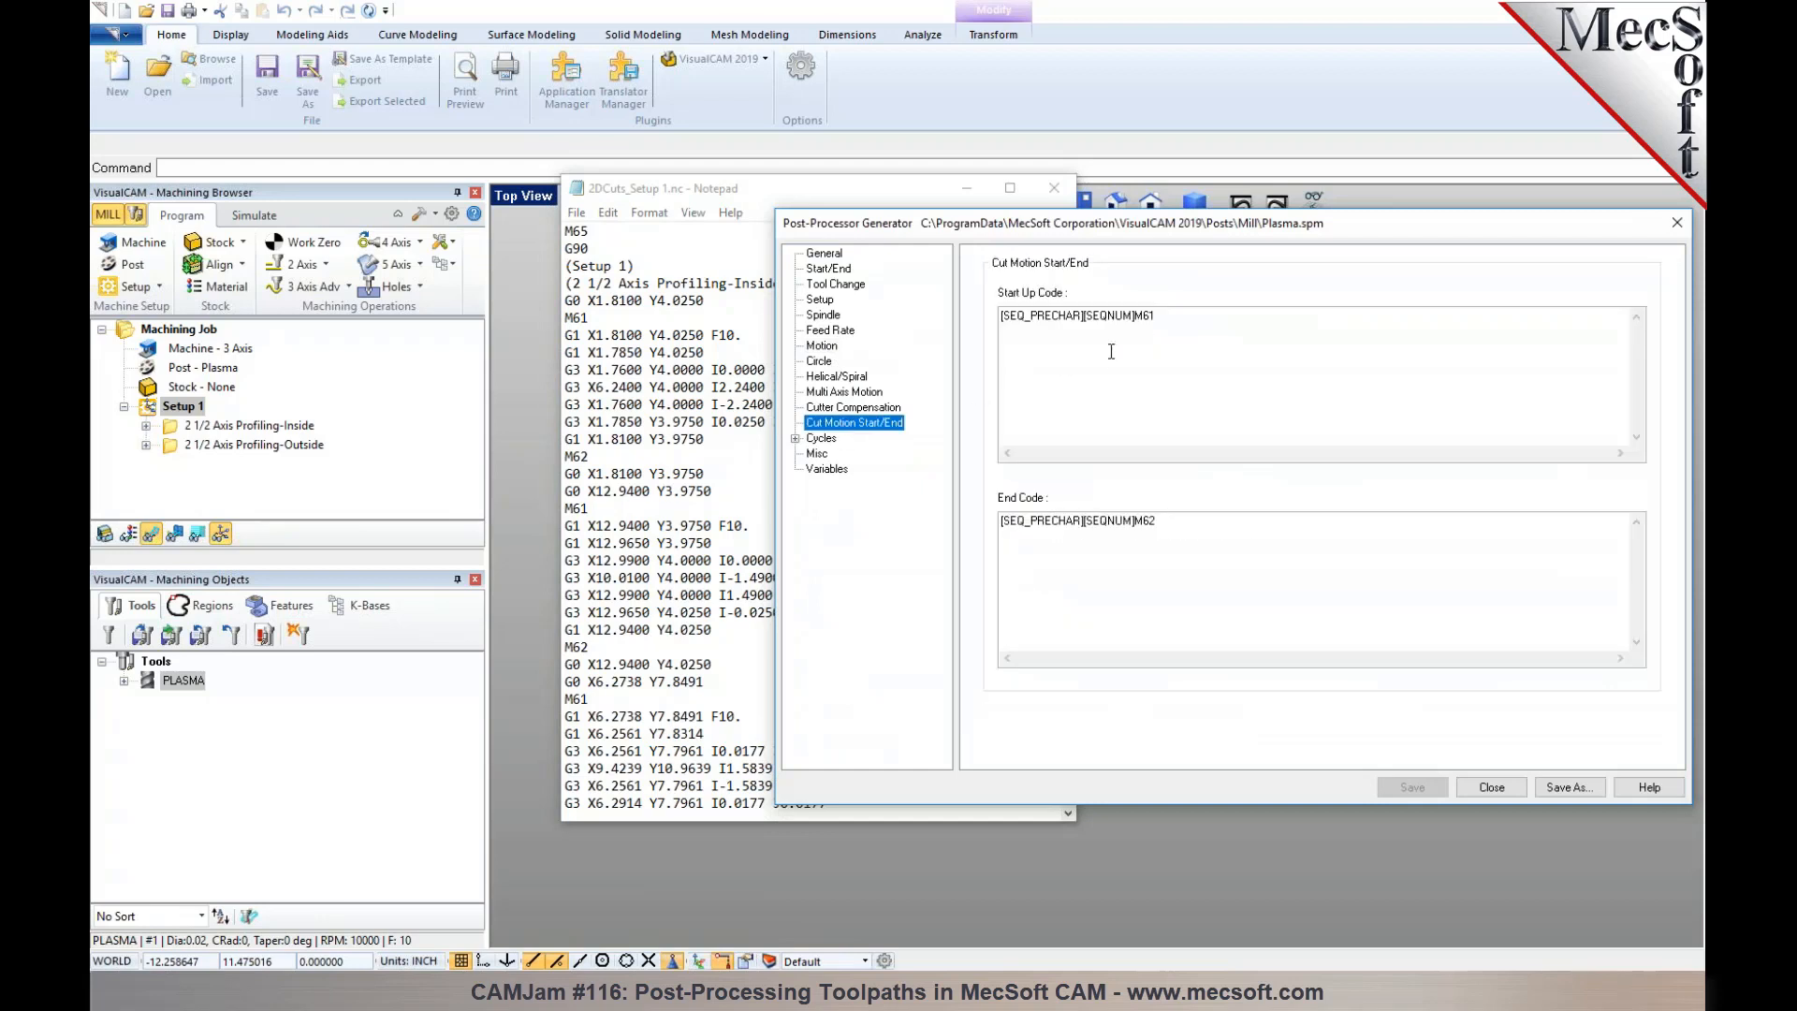
{"action": "left_click", "coordinate": [1111, 351]}
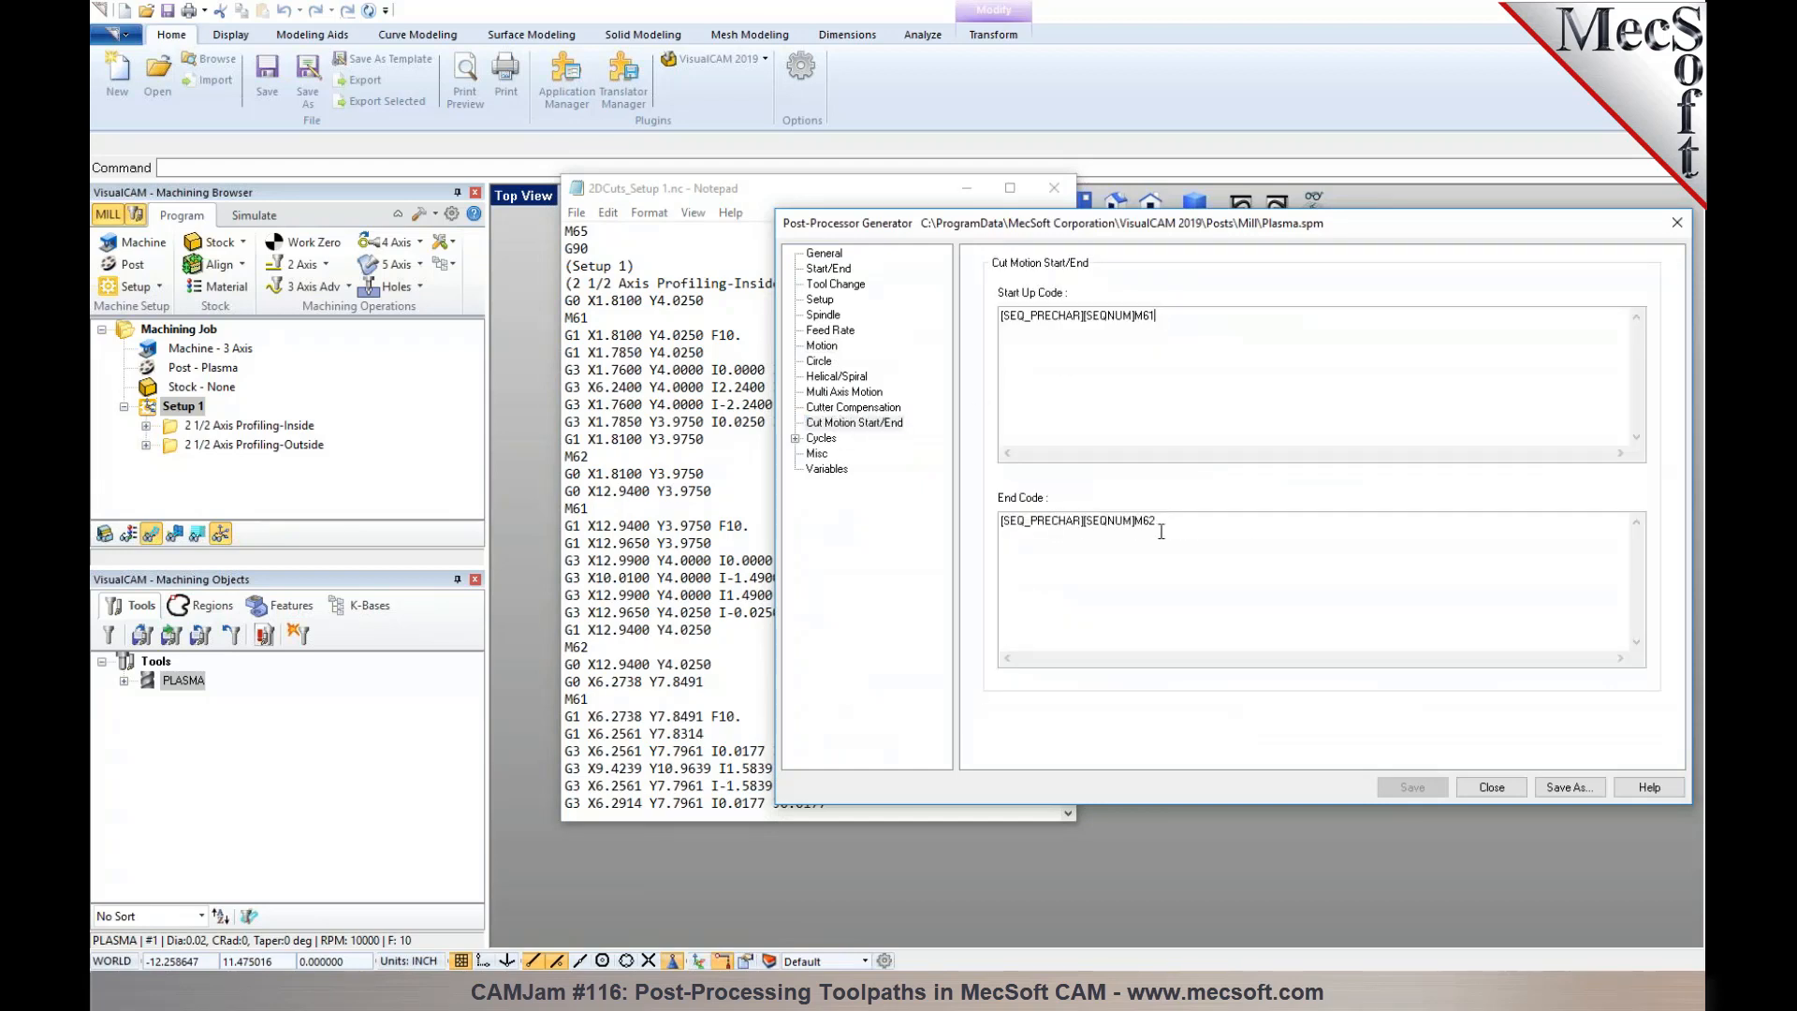